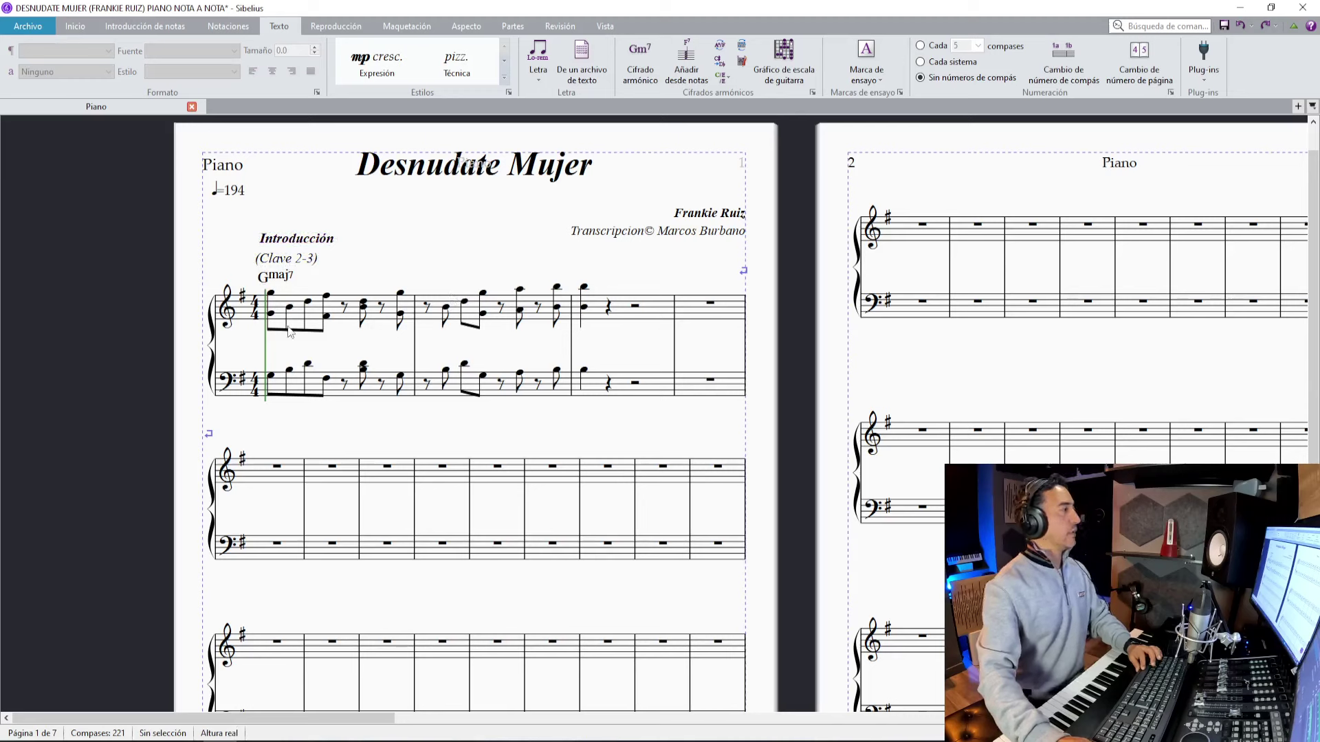
Switch to Sound Forge, add a marker at the start of the third bar and replay the audio from there.
click(271, 294)
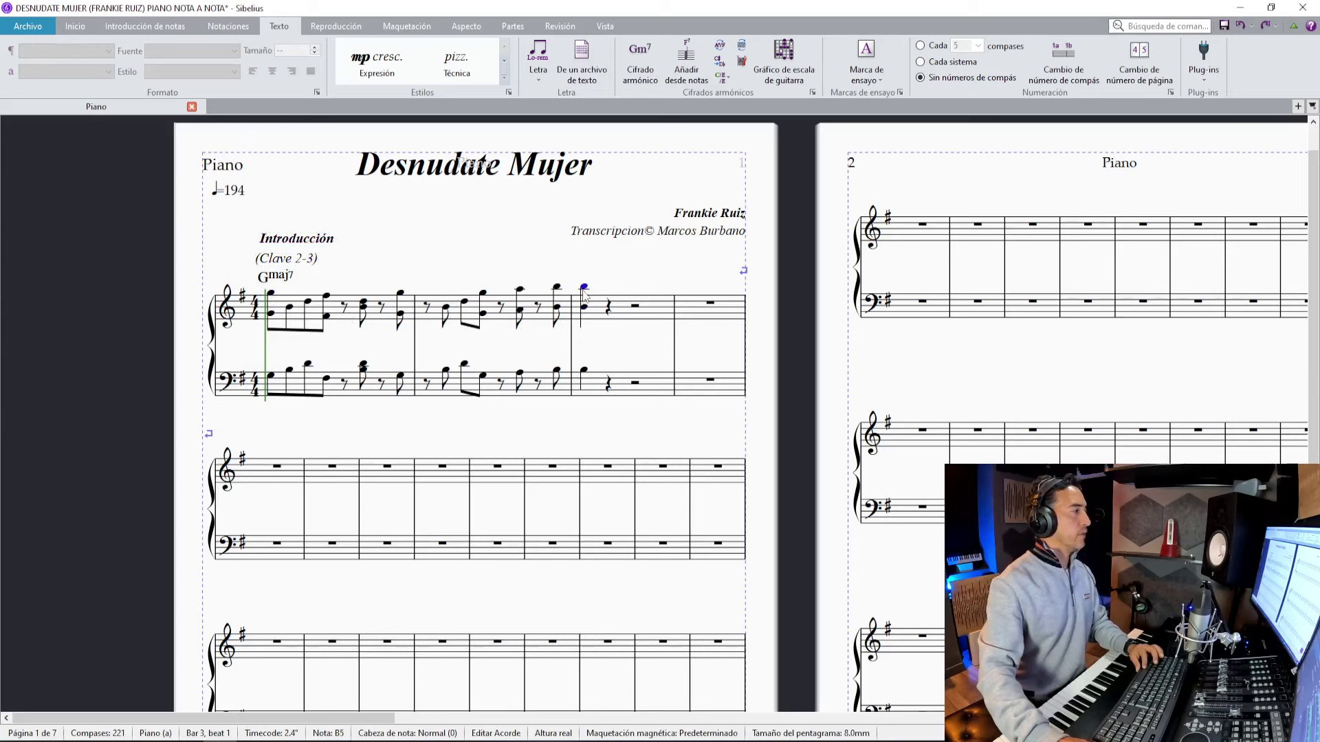
key(Escape)
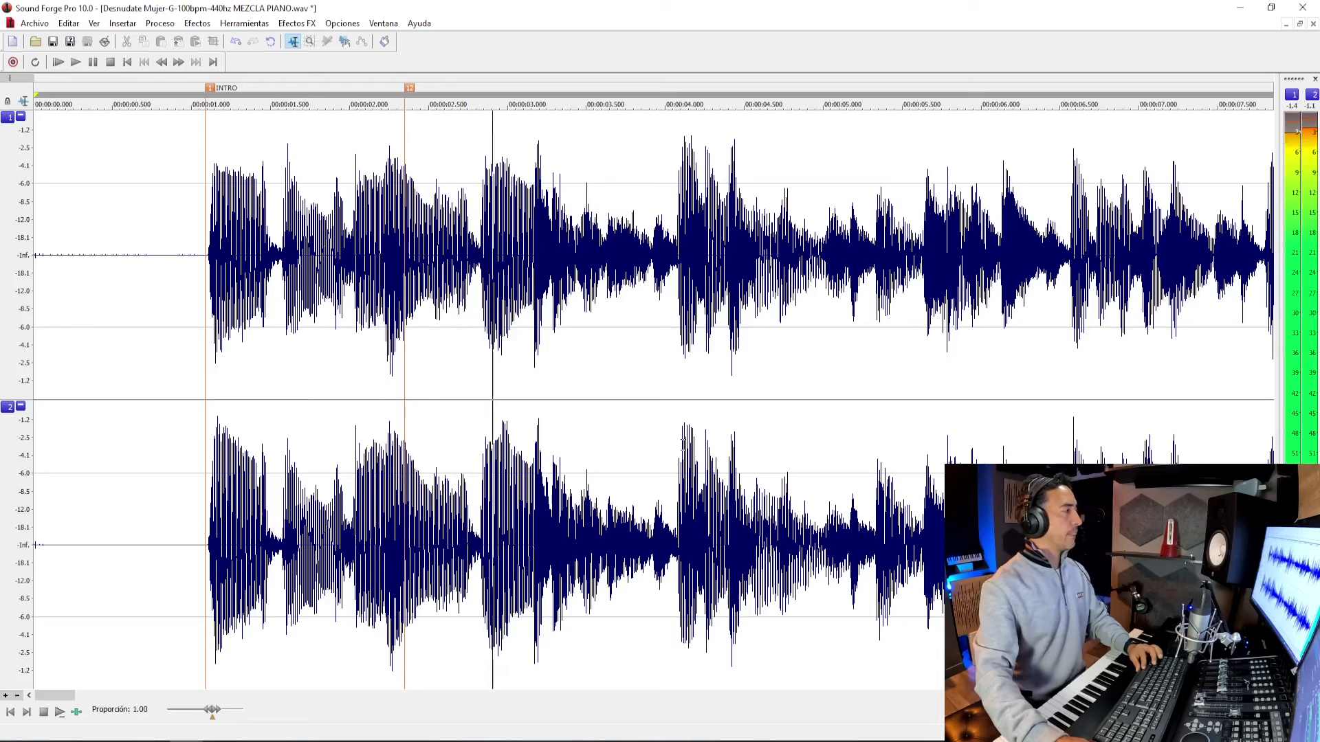
click(604, 339)
key(space)
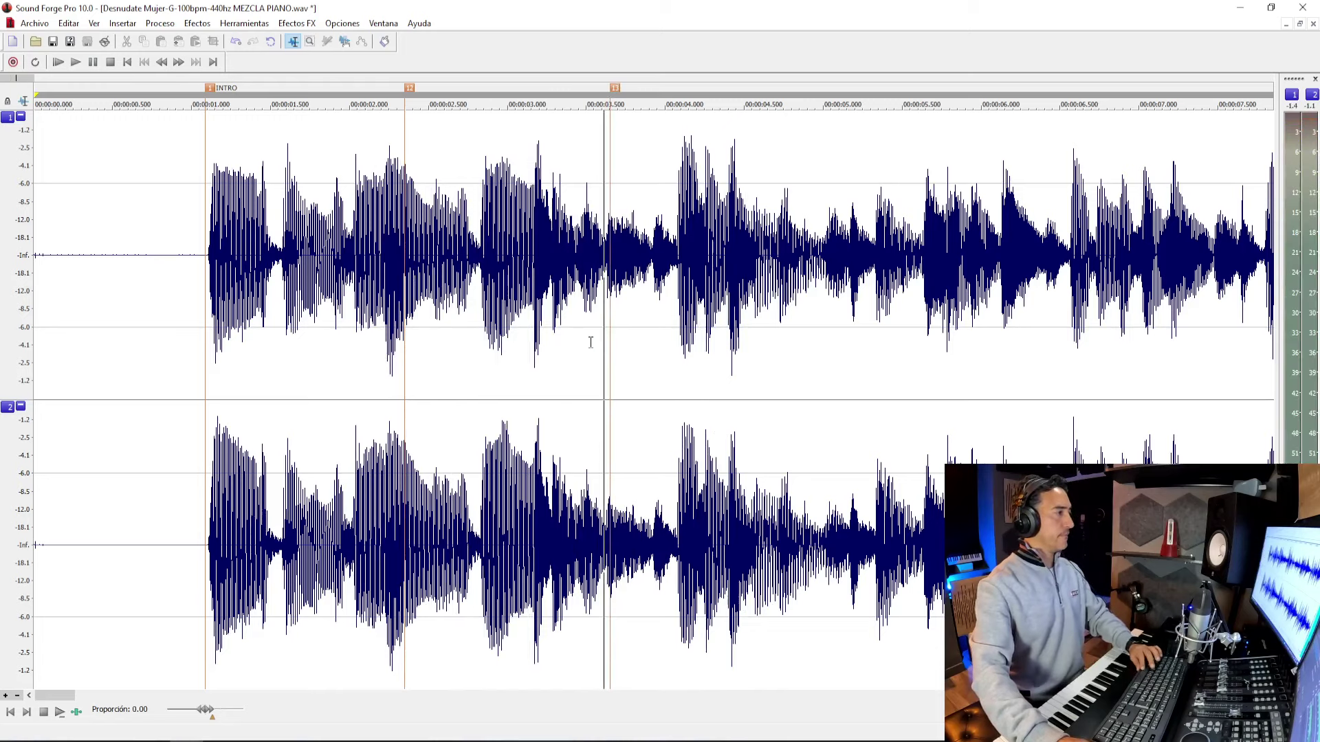
key(space)
key(space)
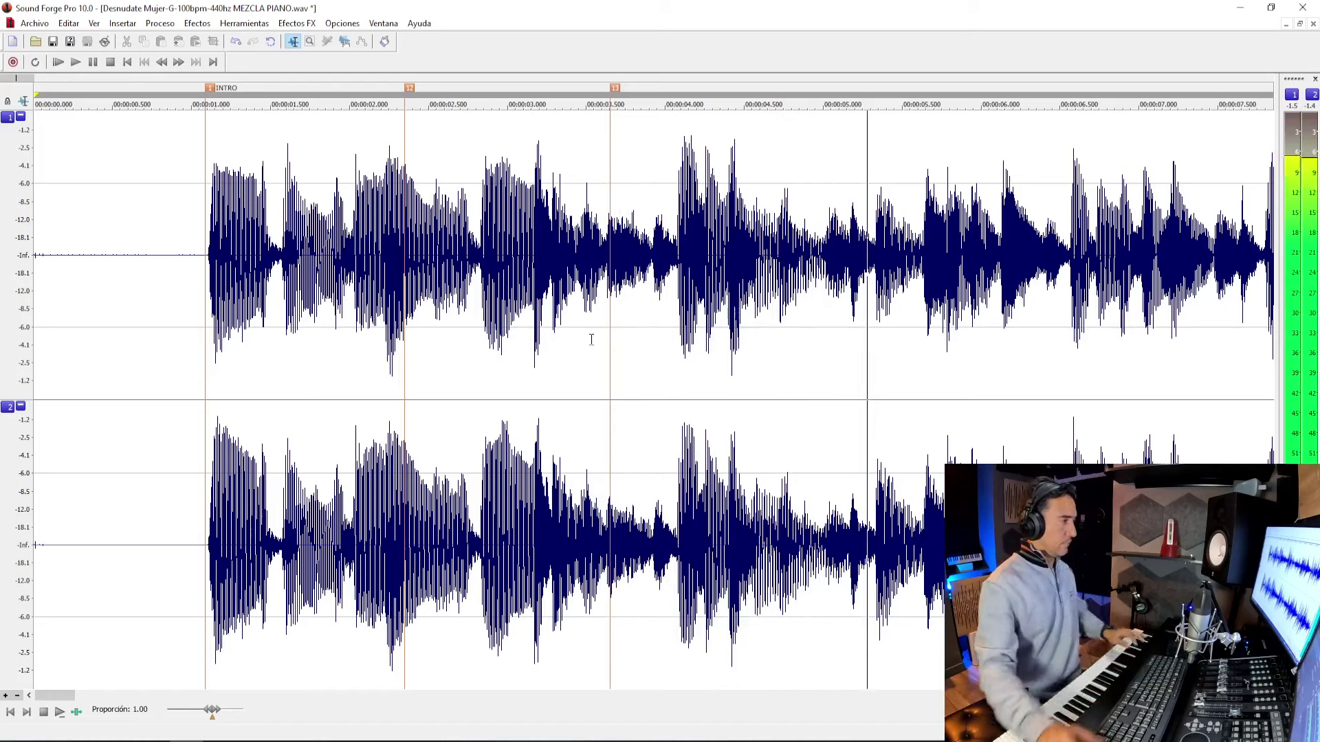
key(space)
Return to Sibelius and add a Bm7 chord symbol above the first beat of bar 3.
key(alt+Tab)
key(alt+Tab)
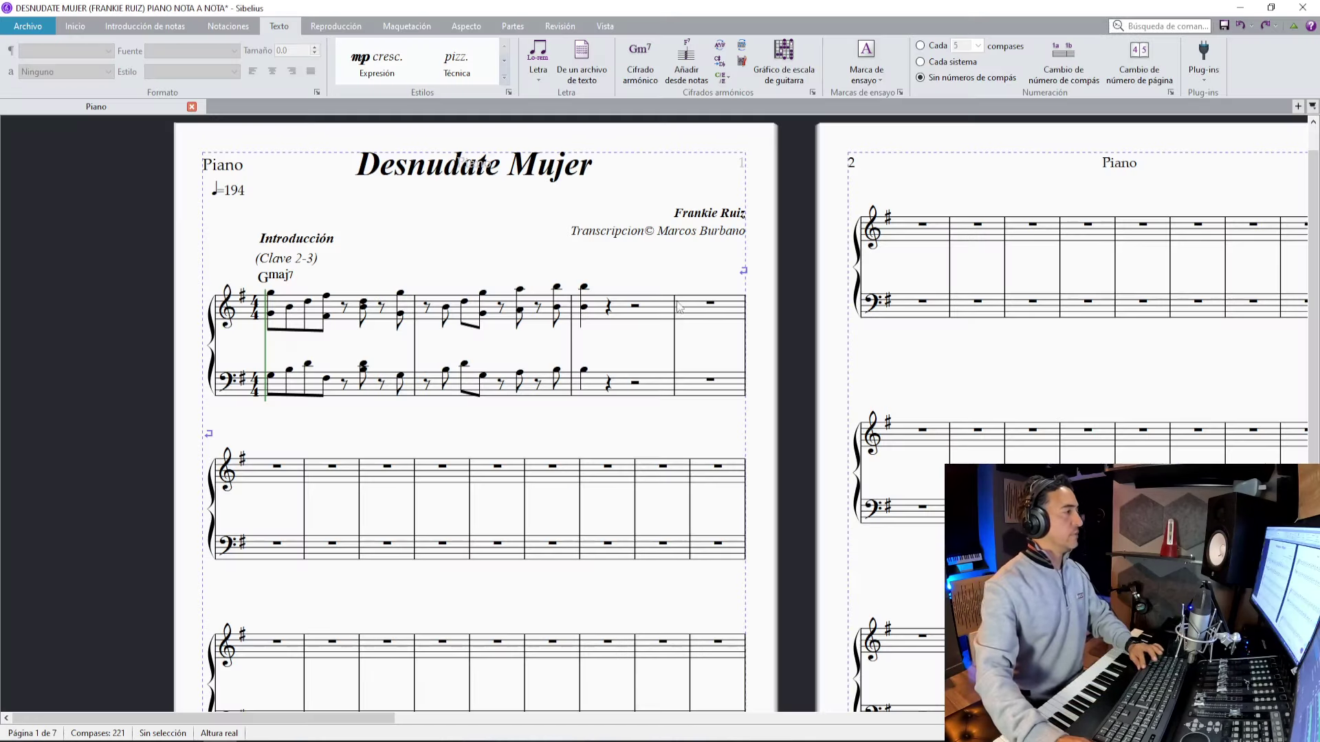
click(637, 320)
key(ctrl+k)
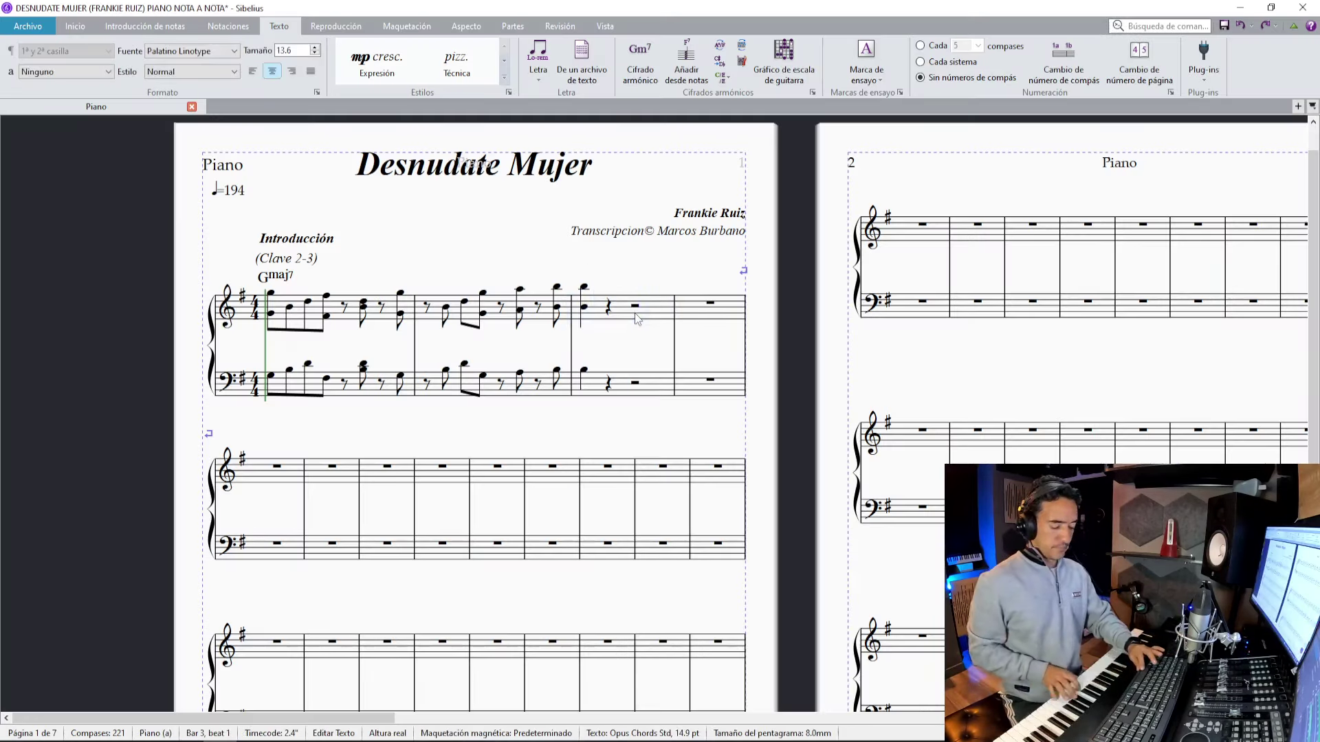
text(Bm7)
key(space)
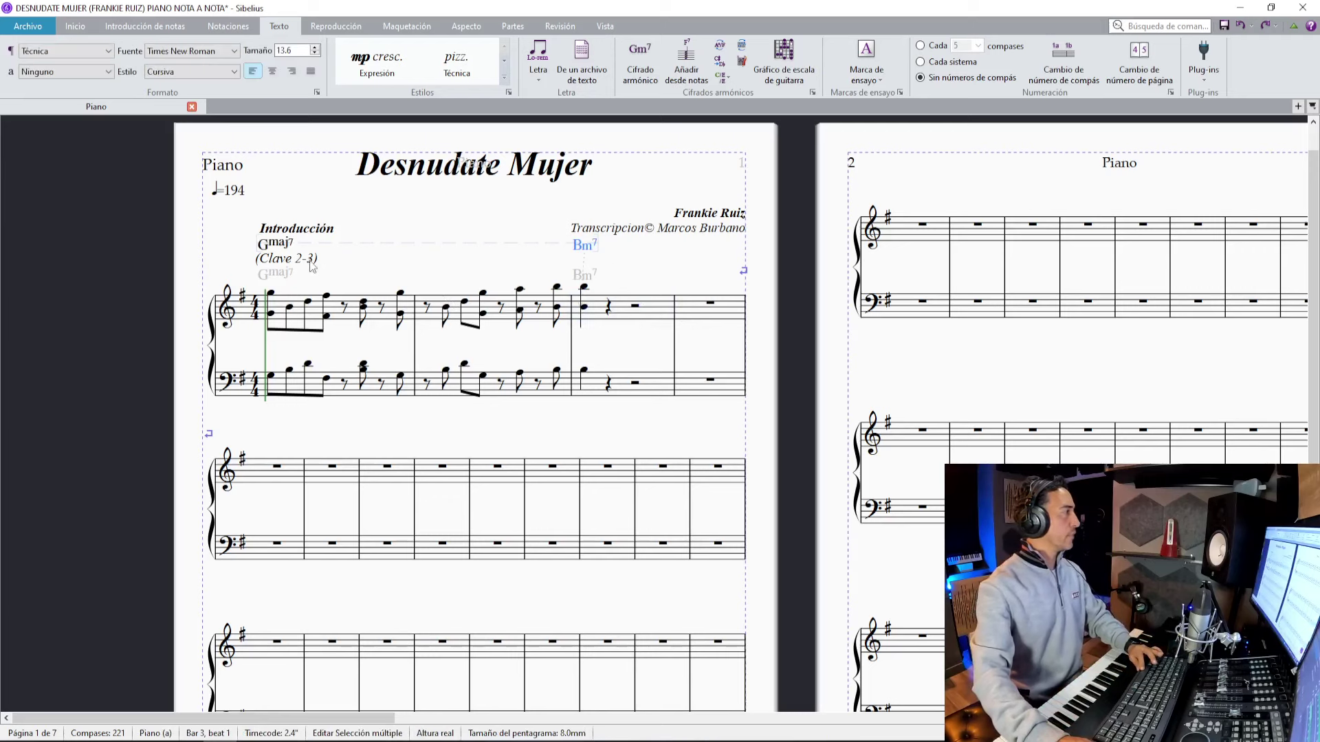
Rearrange the text above bar 1 so "(Clave 2-3)" sits above "Introducción", with "Introducción" directly over the Gmaj7 chord symbol.
mouse_move(312, 267)
mouse_down()
mouse_move(313, 239)
mouse_move(322, 262)
mouse_up()
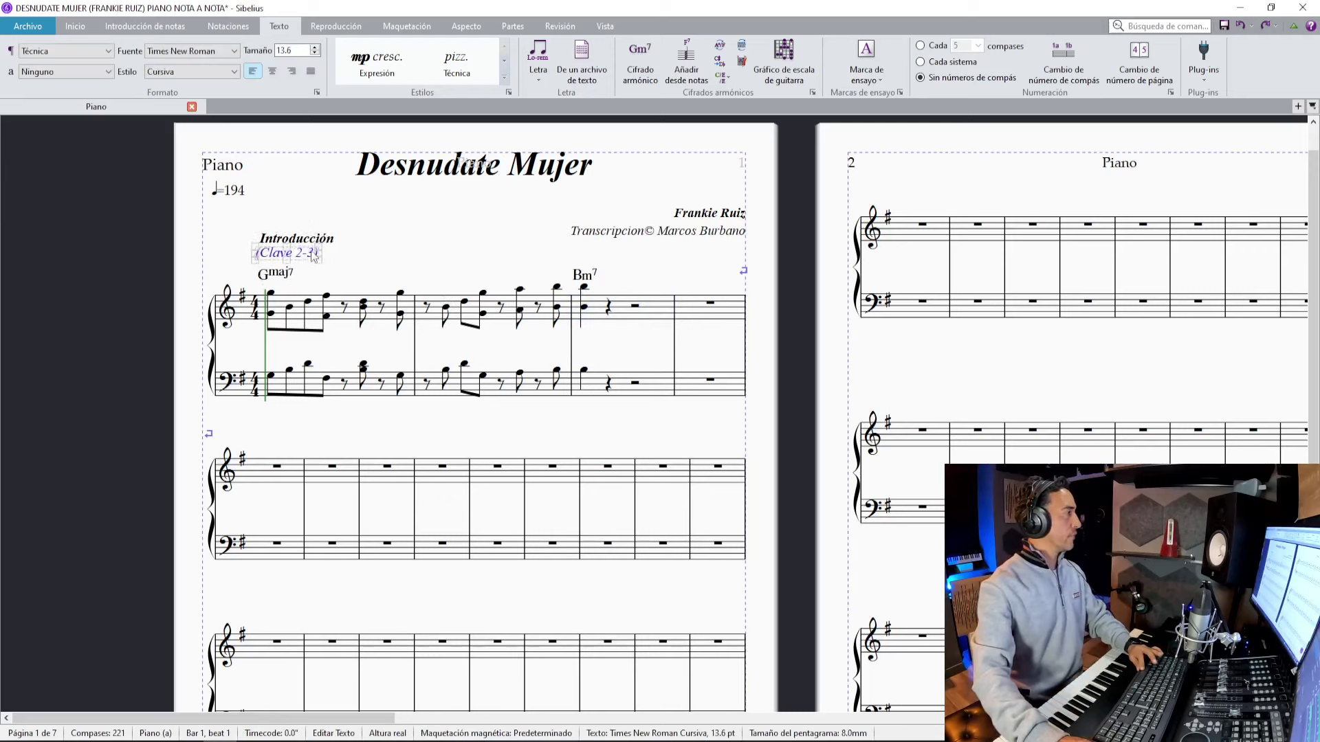
click(313, 239)
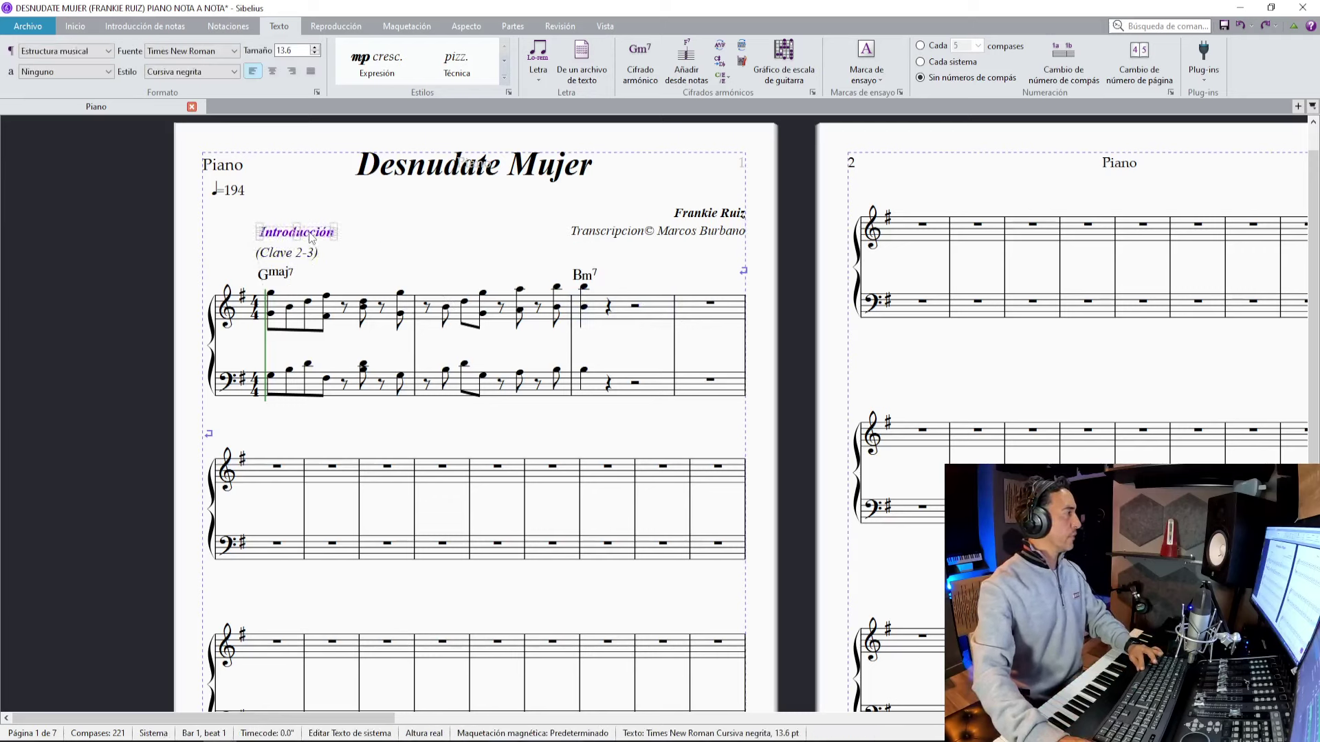
key(Escape)
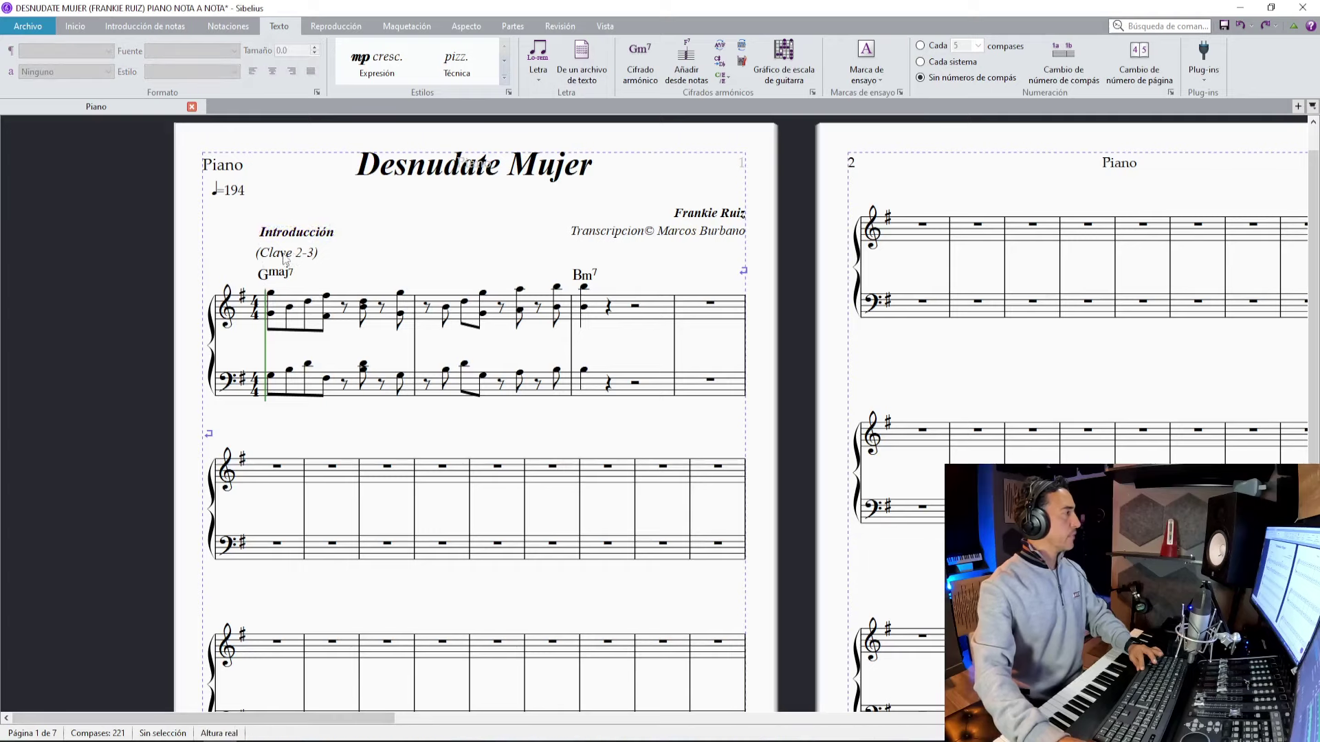
drag(285, 259, 282, 222)
click(283, 216)
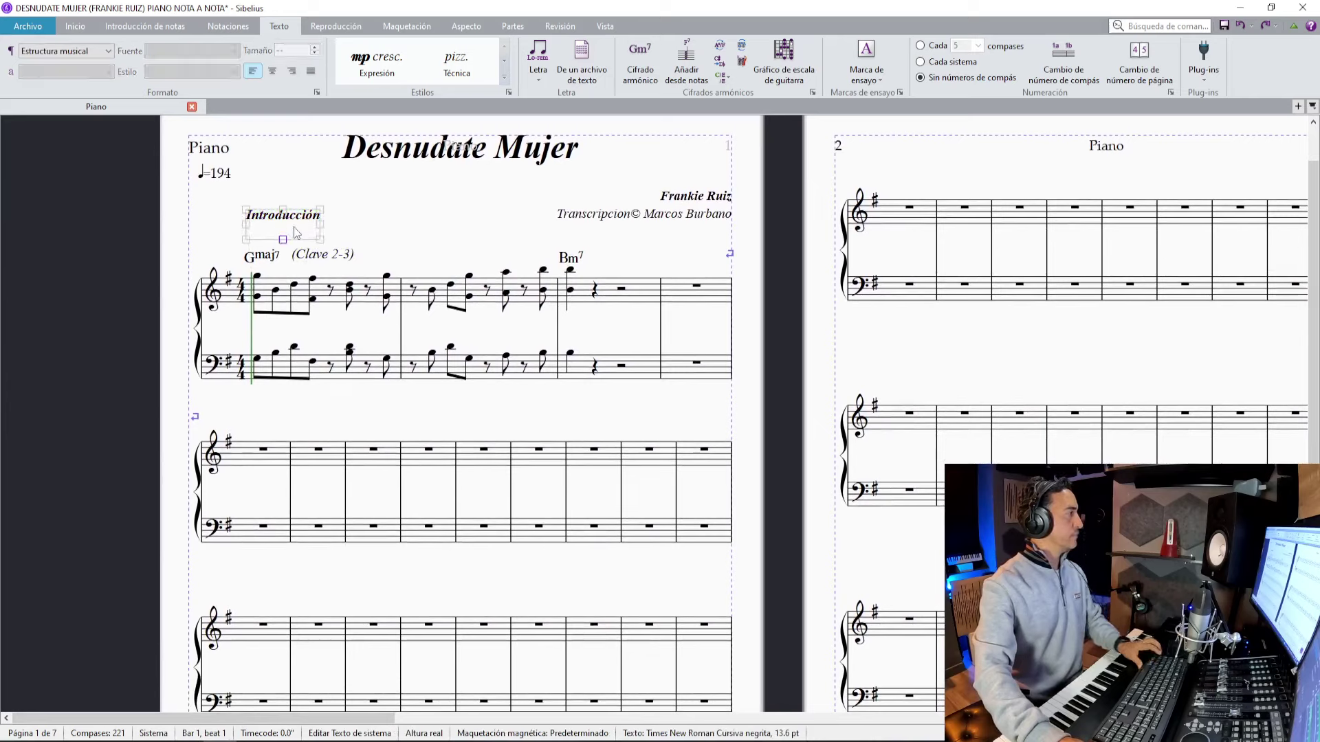
drag(303, 218, 303, 234)
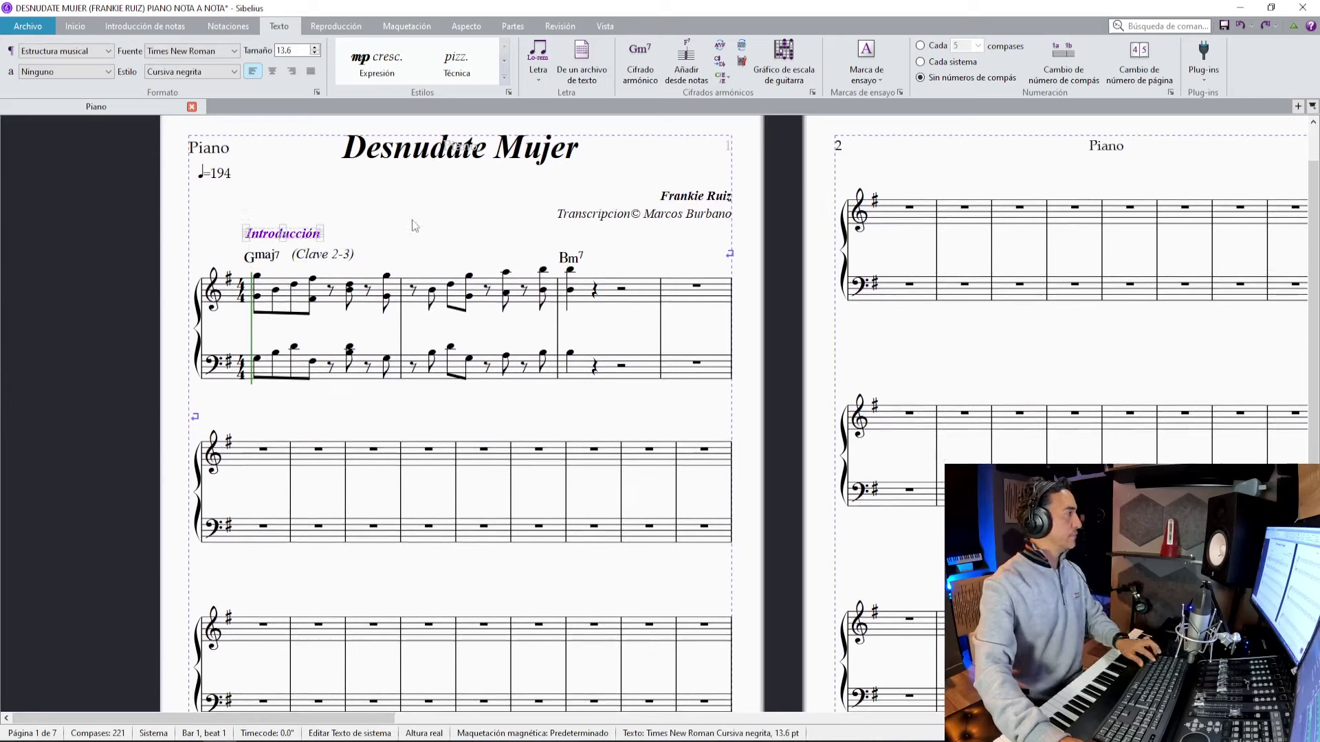
click(415, 226)
click(282, 239)
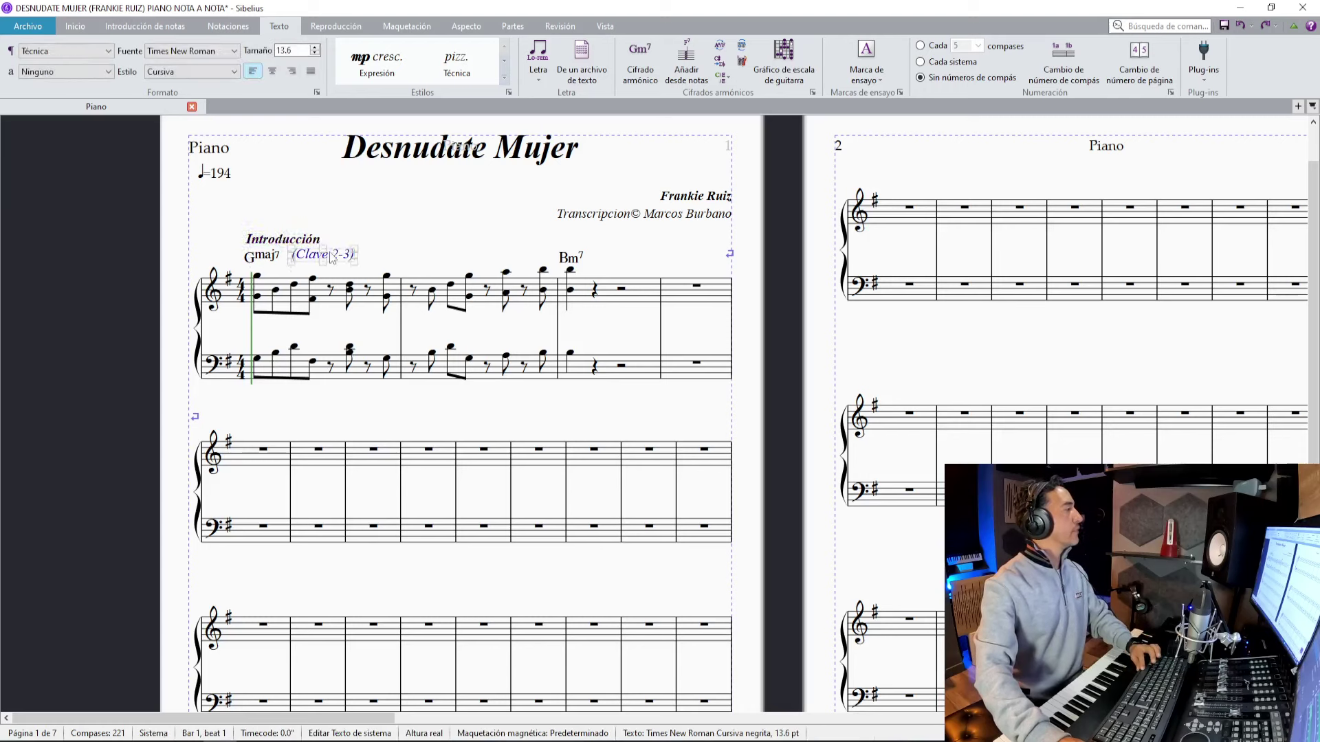
drag(332, 257, 285, 230)
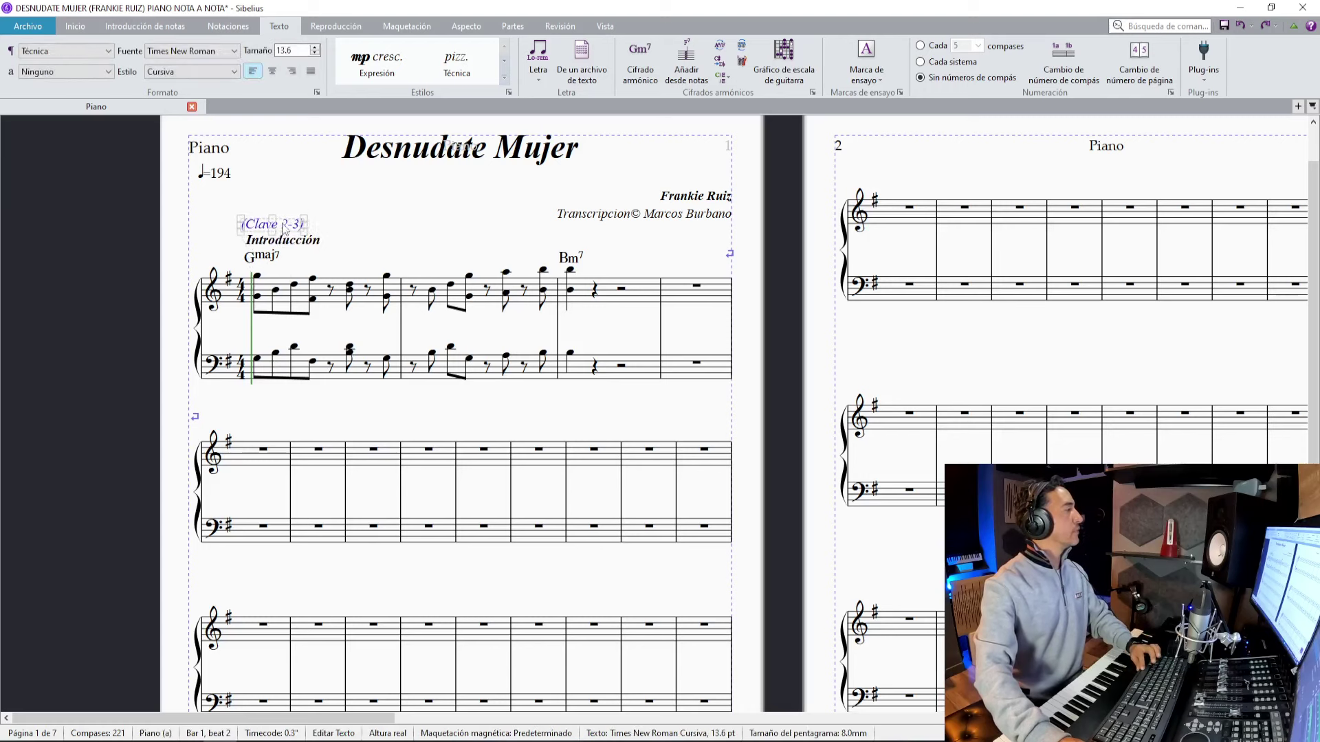
click(416, 218)
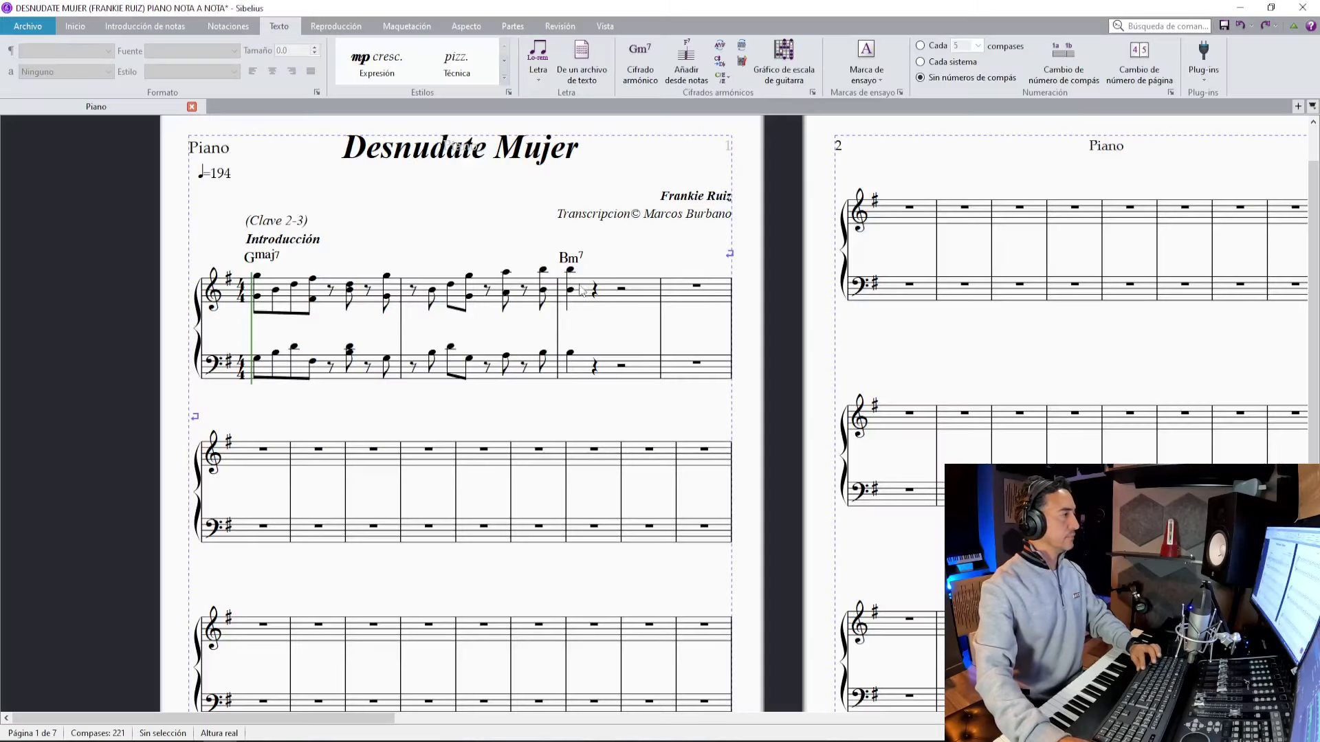
Enter bar 3's right hand in eighths: B octave, D, F-sharp, A octave, rest, B-flat octave, rest, B-natural octave.
click(570, 290)
key(3)
key(n)
key(0)
key(0)
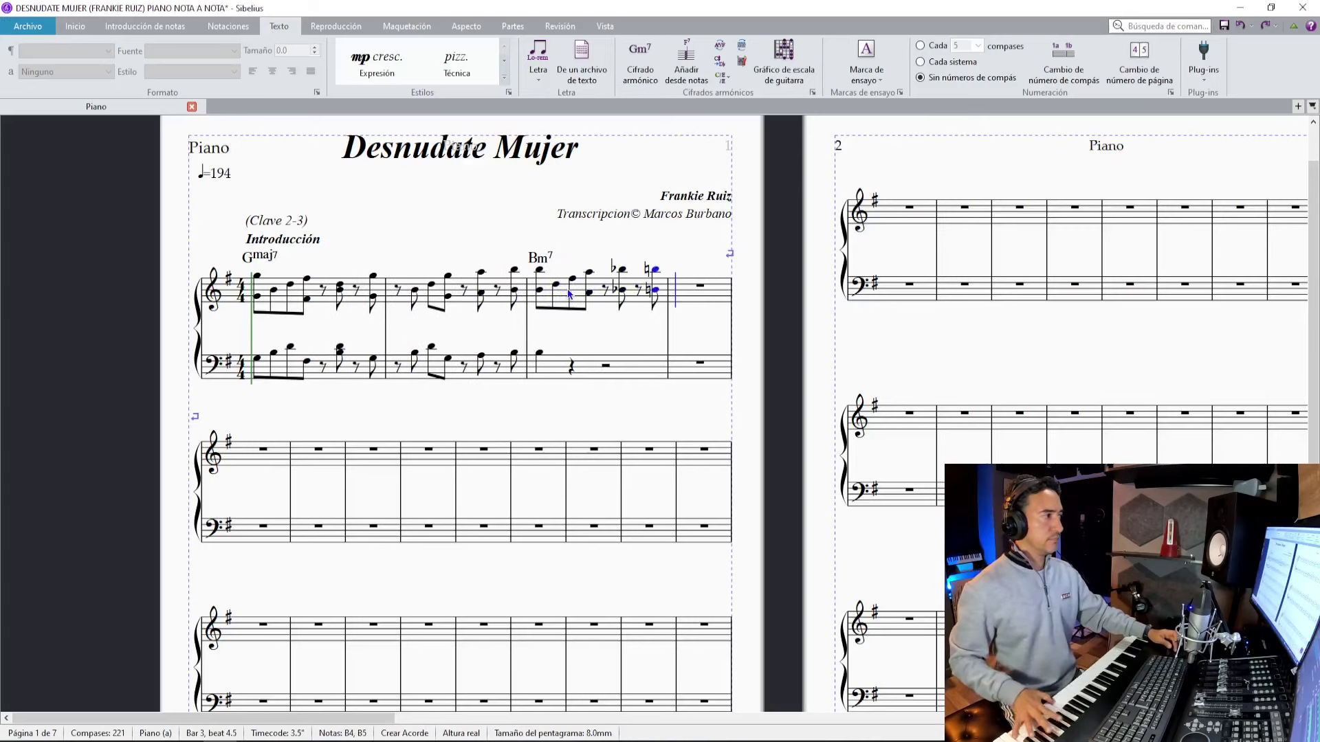
Enter bar 3's left hand in eighths: B, D, F-sharp, A, rest, B-flat, rest, B-natural.
click(540, 355)
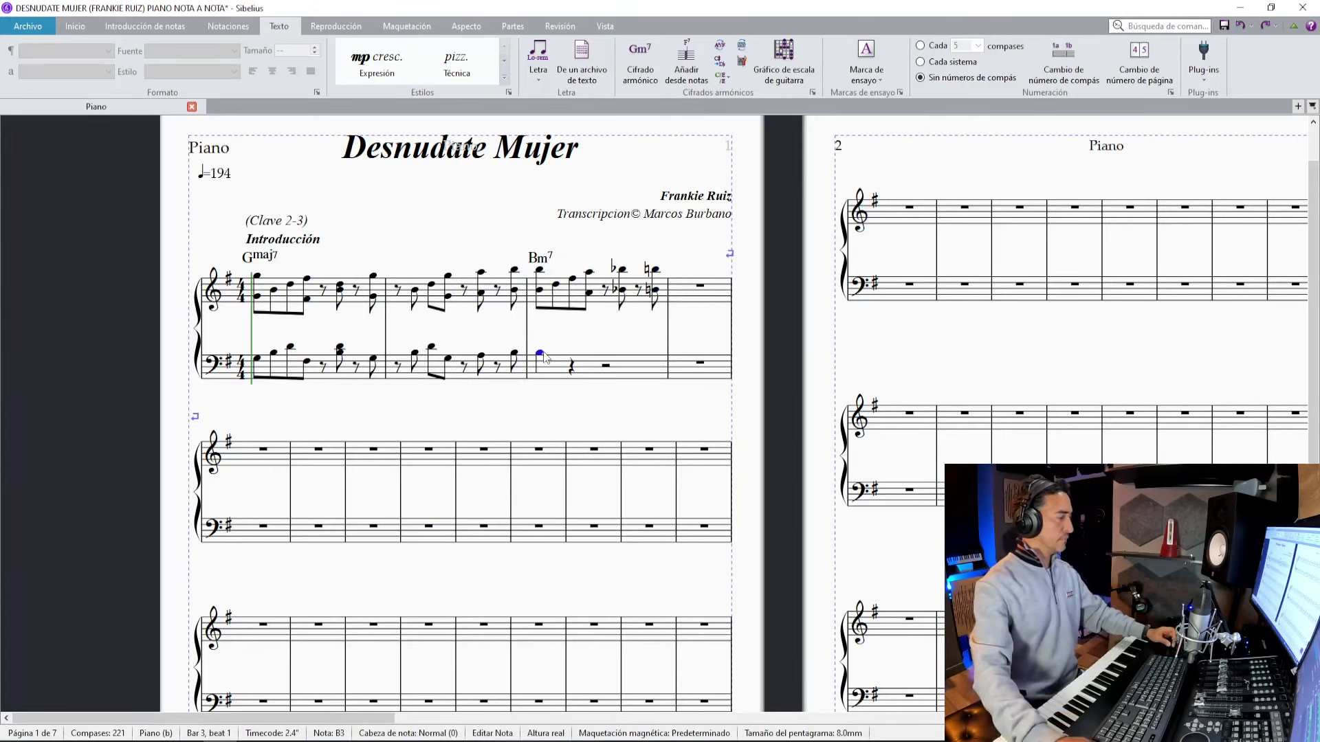
key(n)
key(0)
key(0)
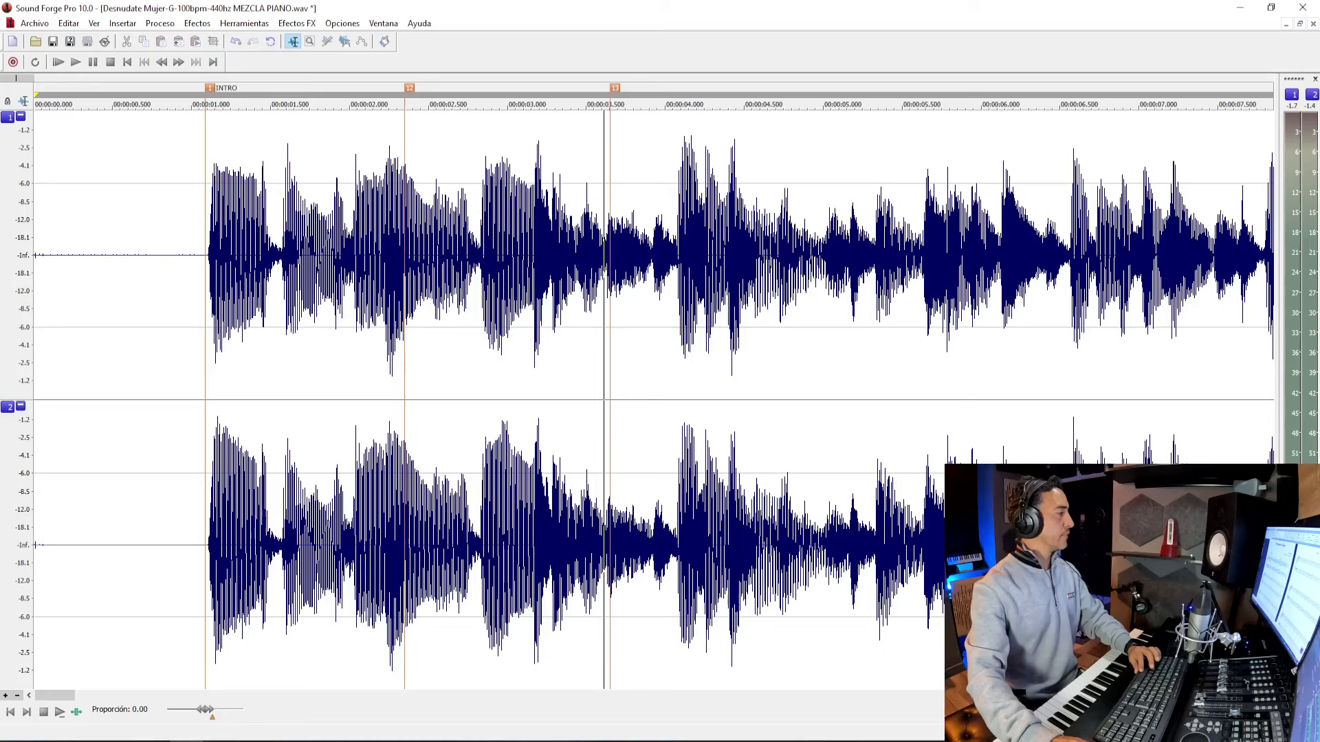
In Sound Forge, add a marker at the start of the fourth bar and replay the passage from it repeatedly.
key(m)
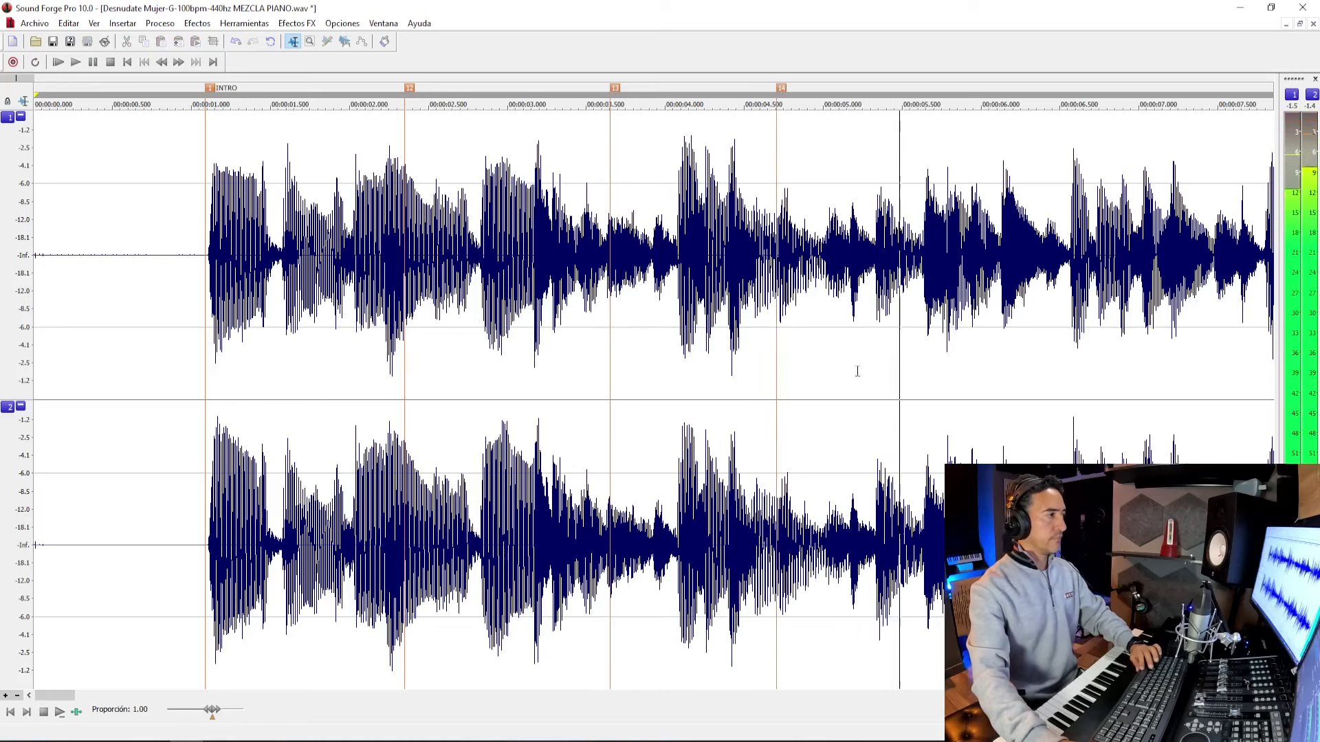
click(778, 363)
key(space)
key(space)
key(space)
key(space)
key(space)
key(space)
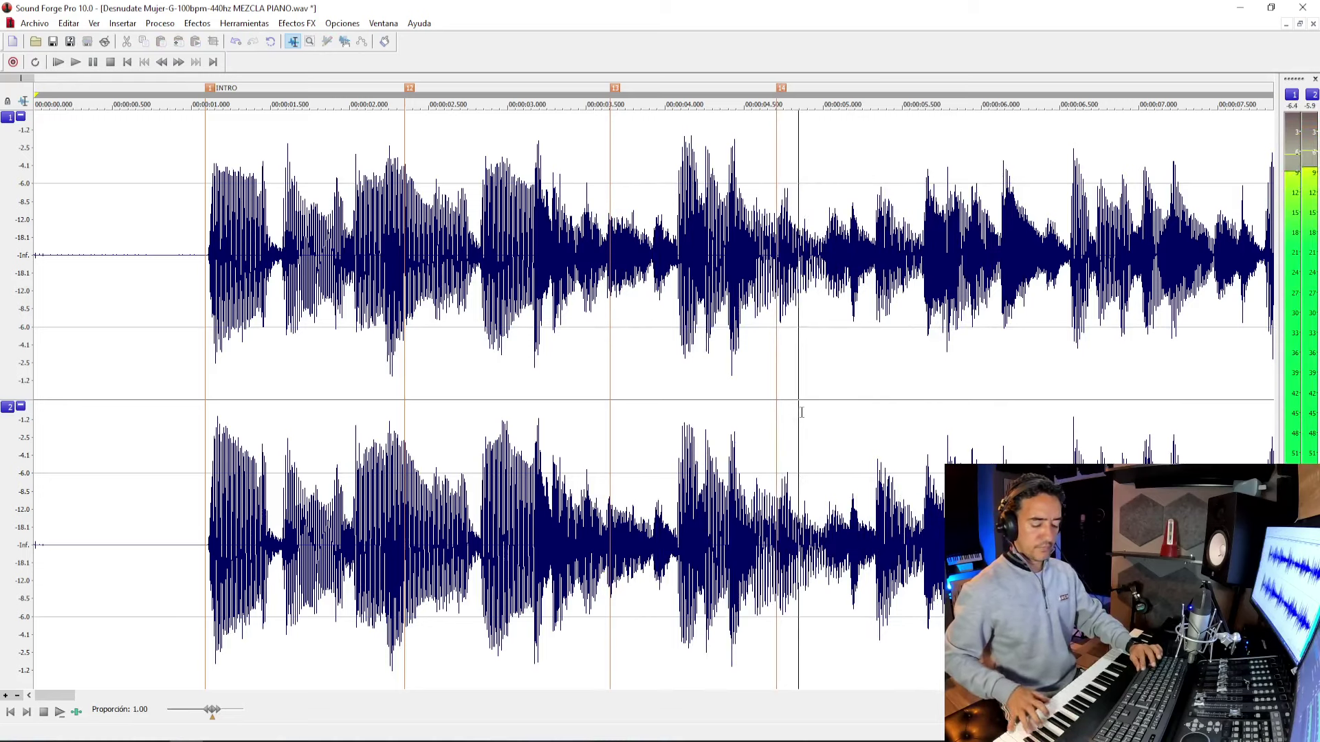
key(space)
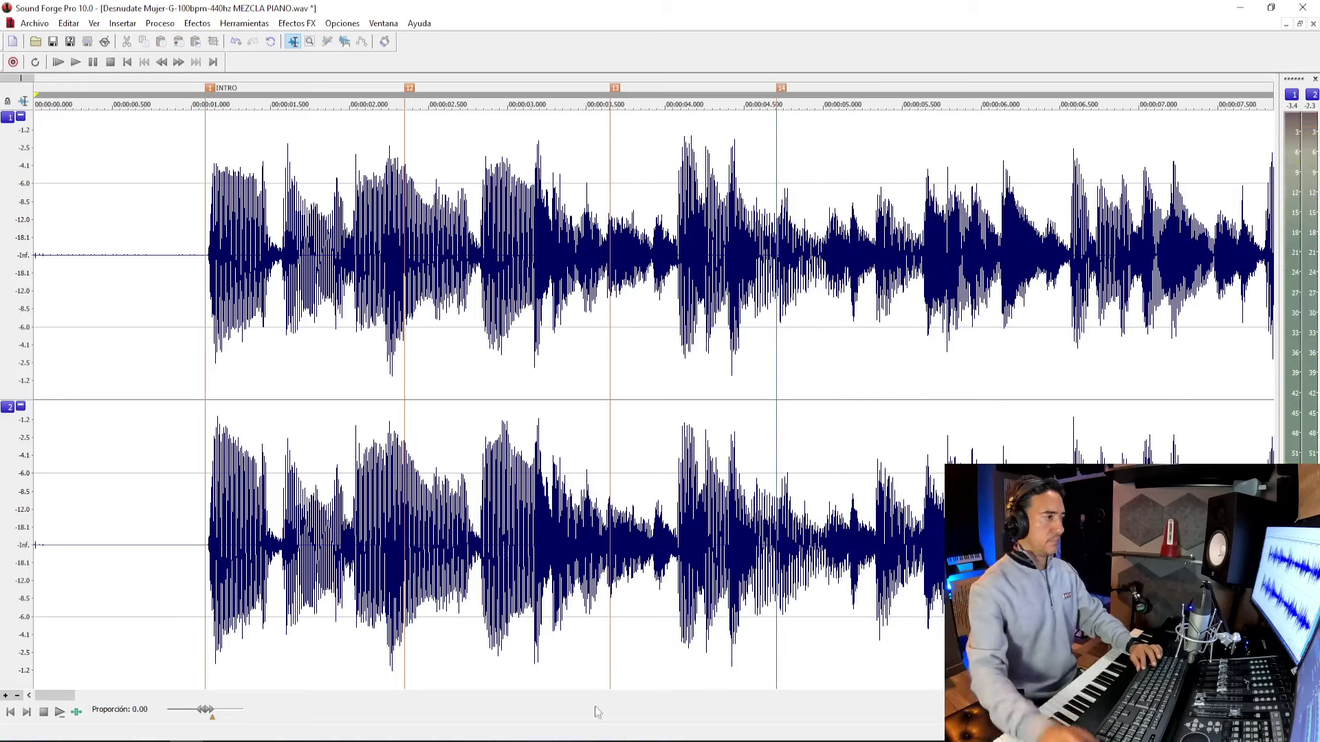
Back in Sibelius, undo bar 4's stray note and enter right-hand eighths: rest, D, F-sharp, B octave, rest, B-flat octave, rest, A octave.
key(alt+Tab)
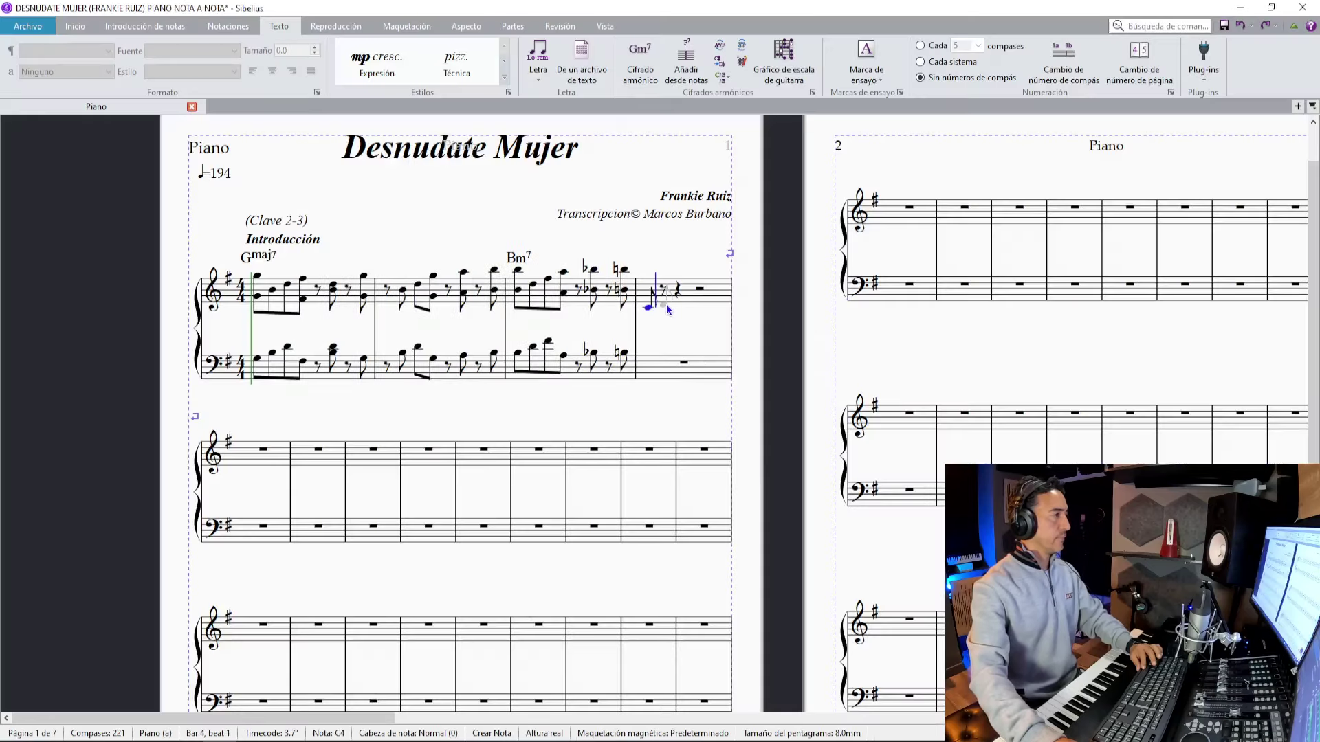
key(ctrl+z)
click(714, 297)
key(3)
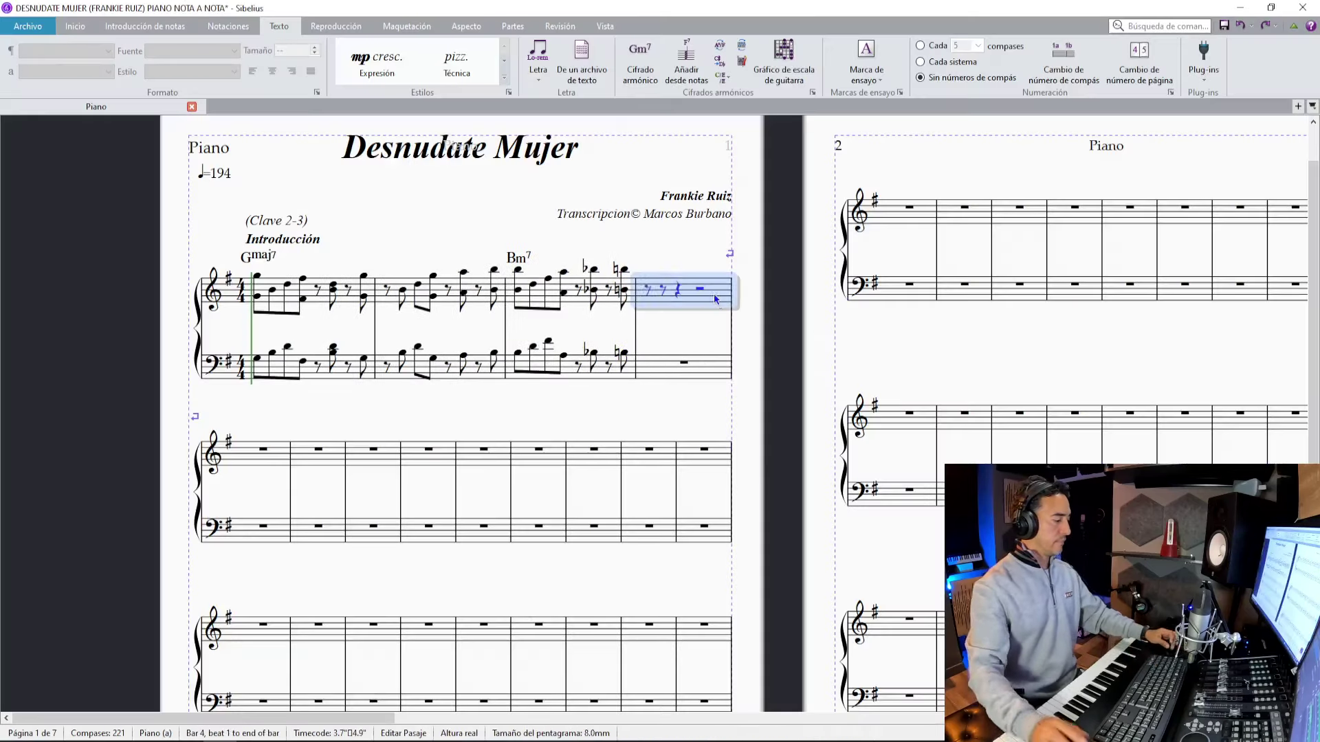
key(n)
key(0)
key(0)
key(0)
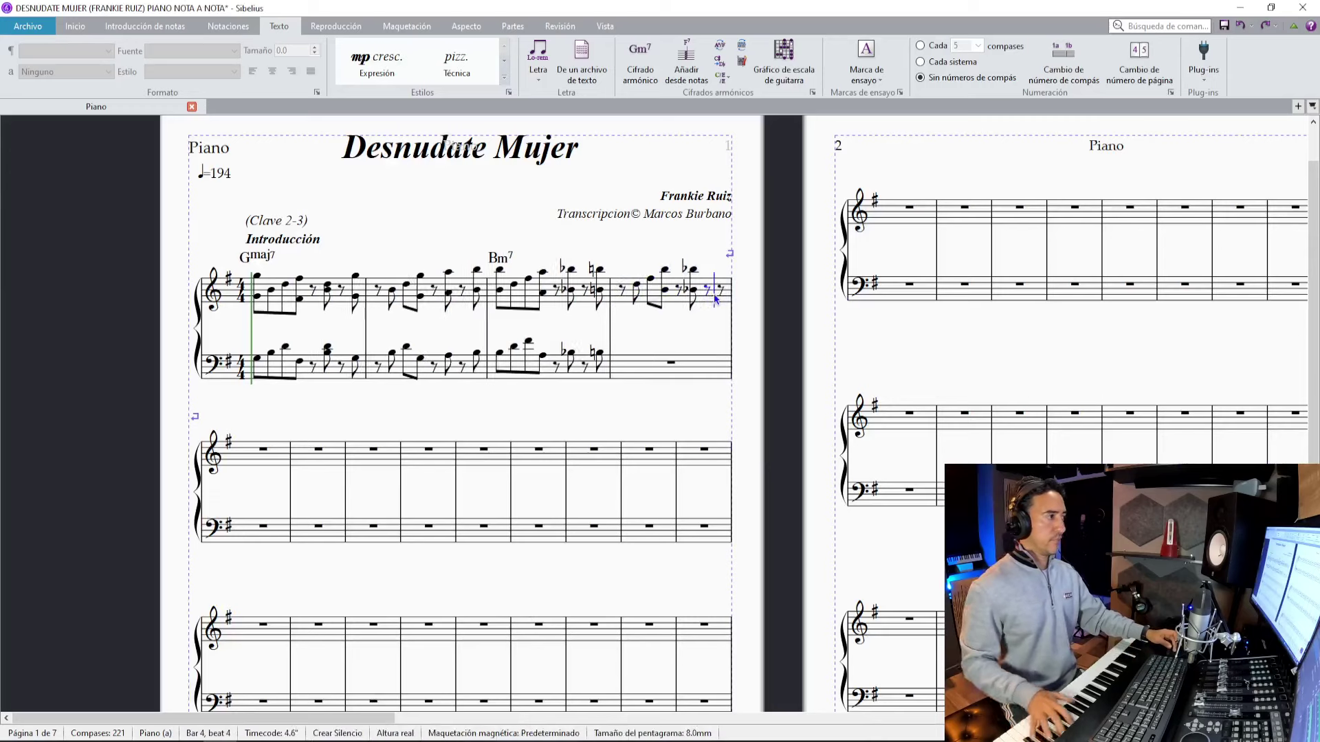
key(BackSpace)
key(BackSpace)
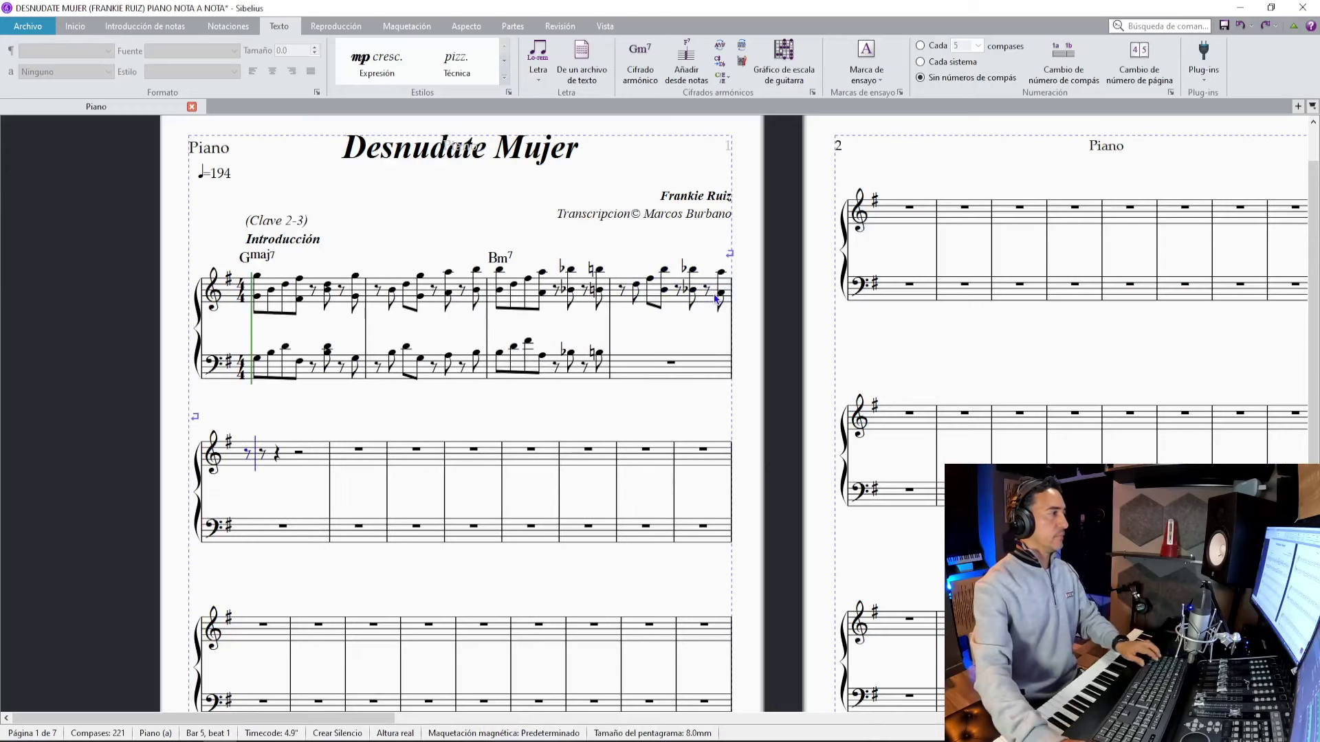
Enter bar 4's left-hand eighths (rest, D, F-sharp, B, rest, B-flat, rest, A) and add a system break after bar 8.
click(641, 356)
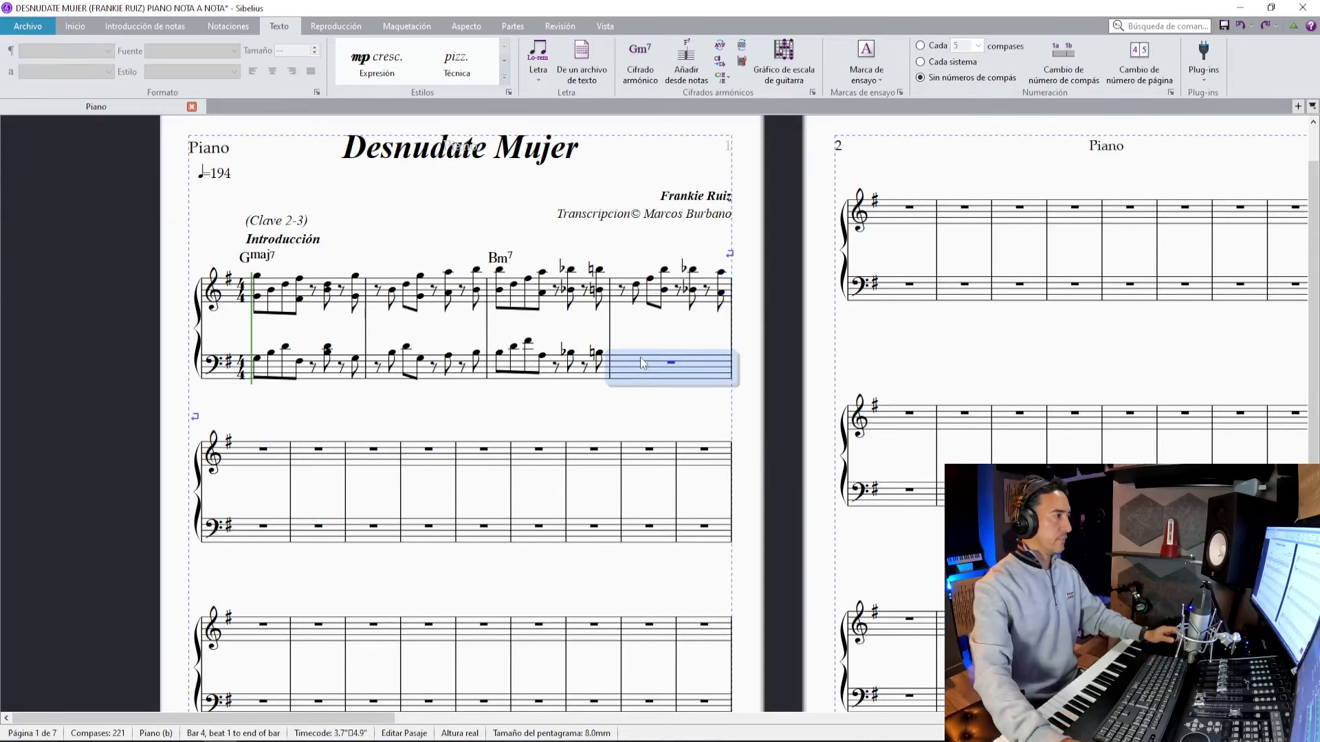
key(n)
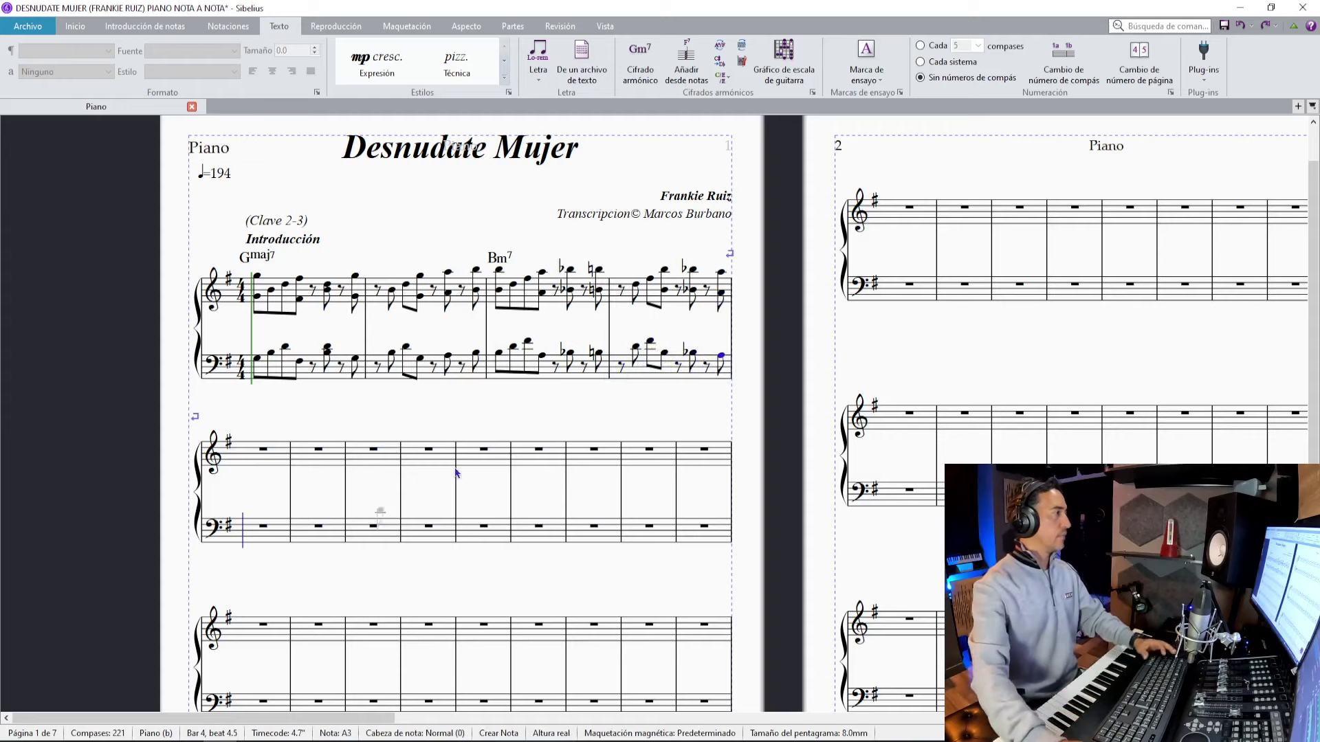
key(Escape)
click(456, 486)
key(Return)
Switch to Sound Forge, add a marker at the start of the fifth bar and replay the audio from there.
click(224, 741)
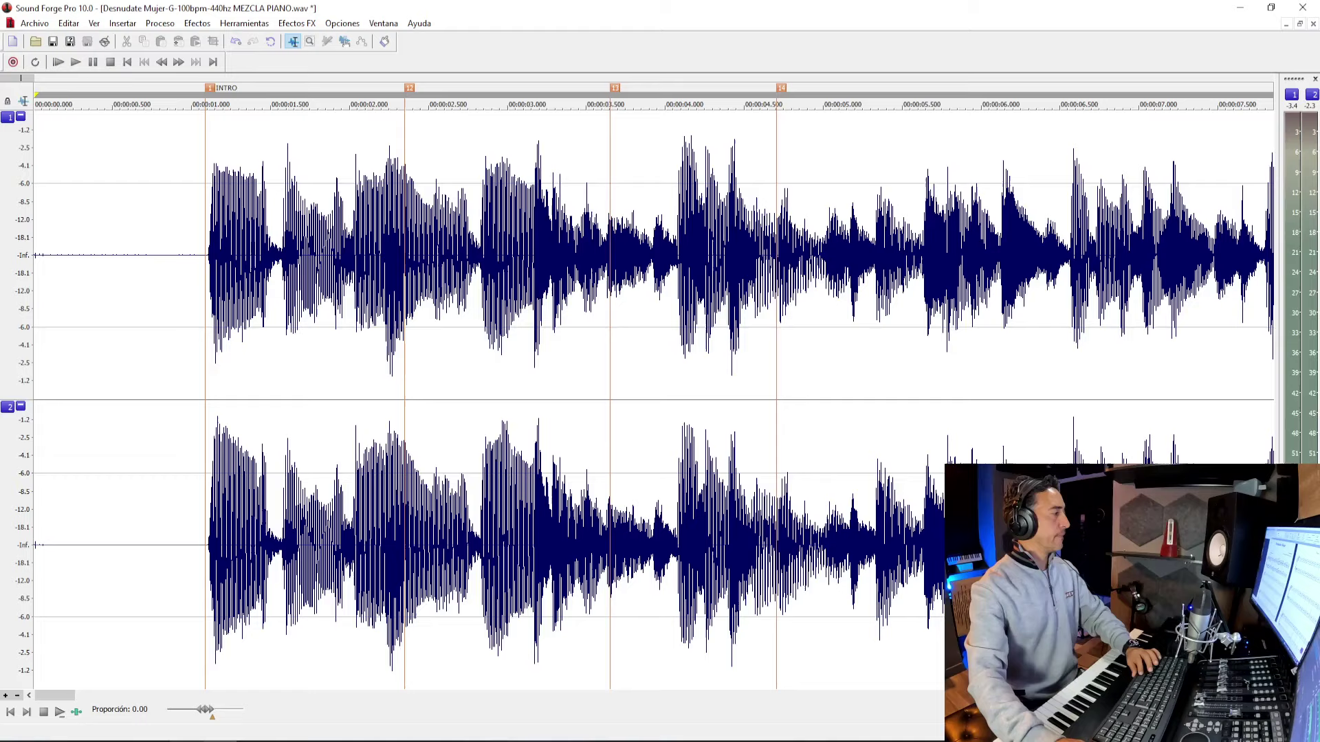
key(space)
scroll(772, 339, down, 1)
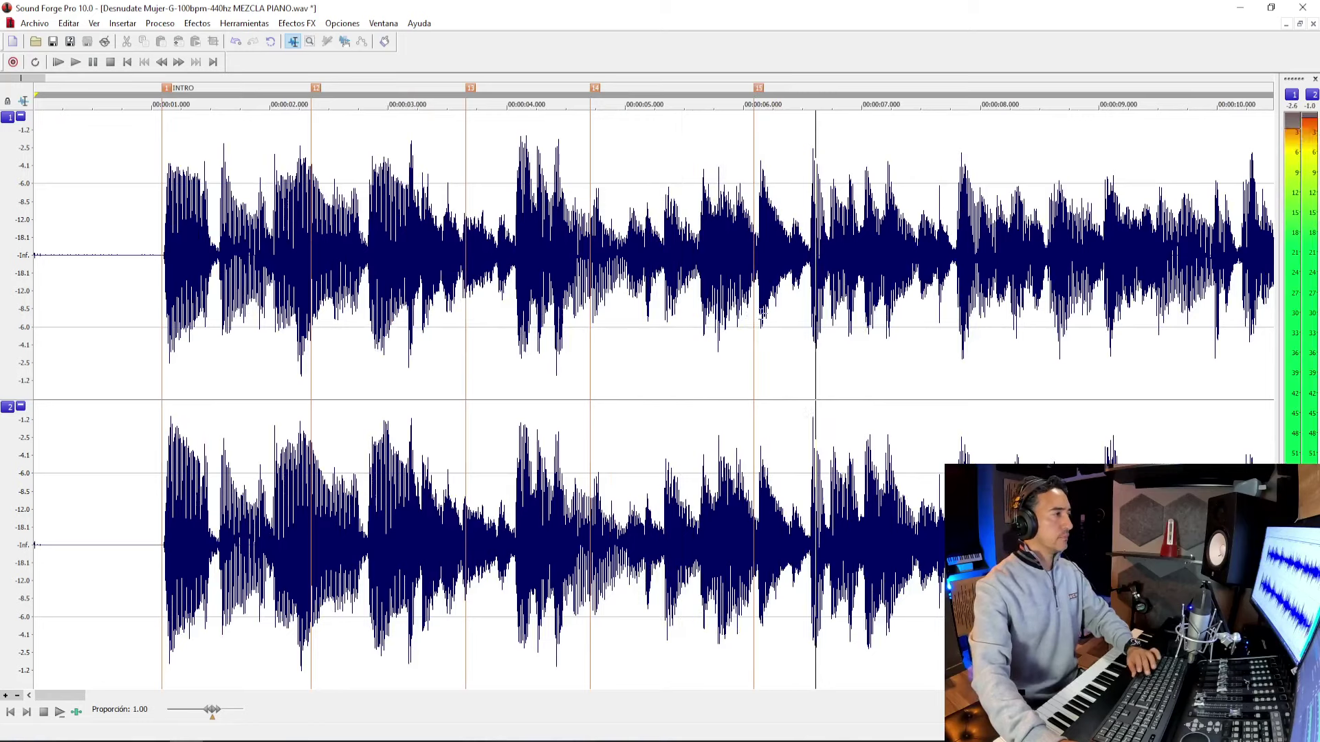
click(748, 318)
key(space)
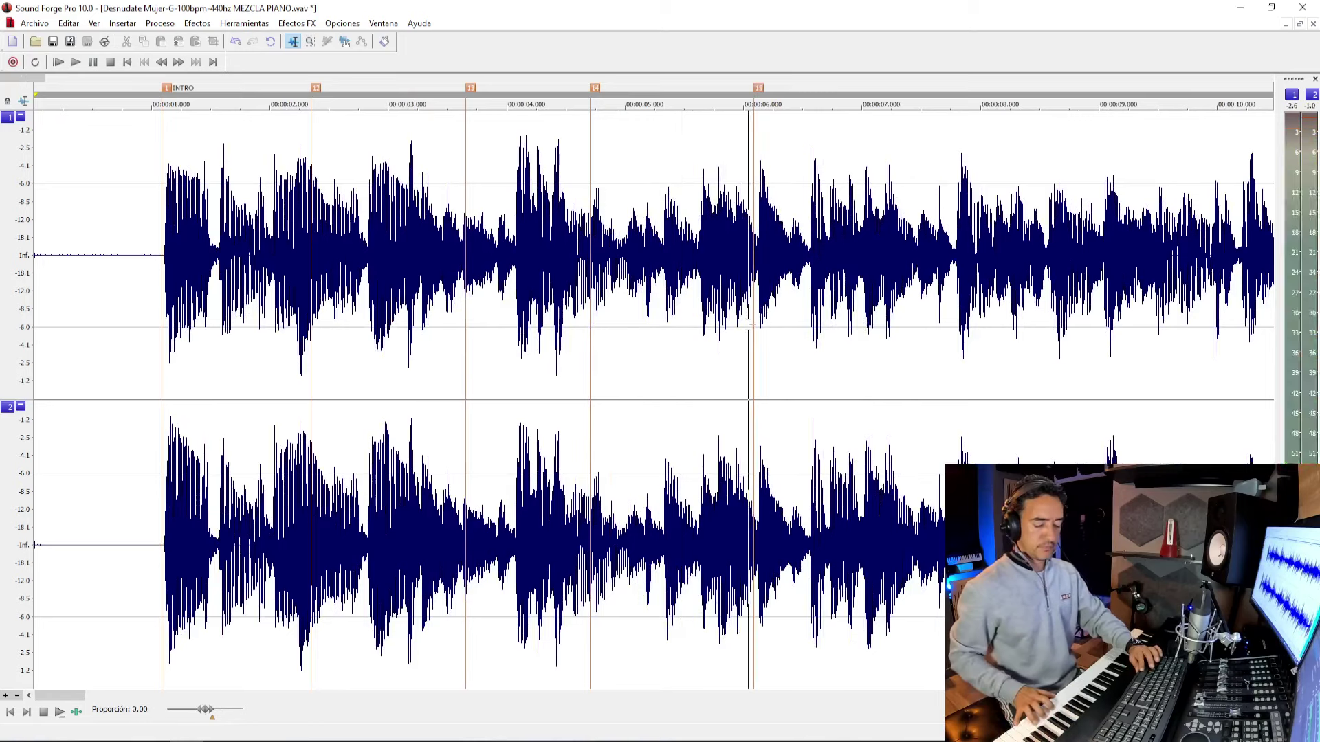
key(space)
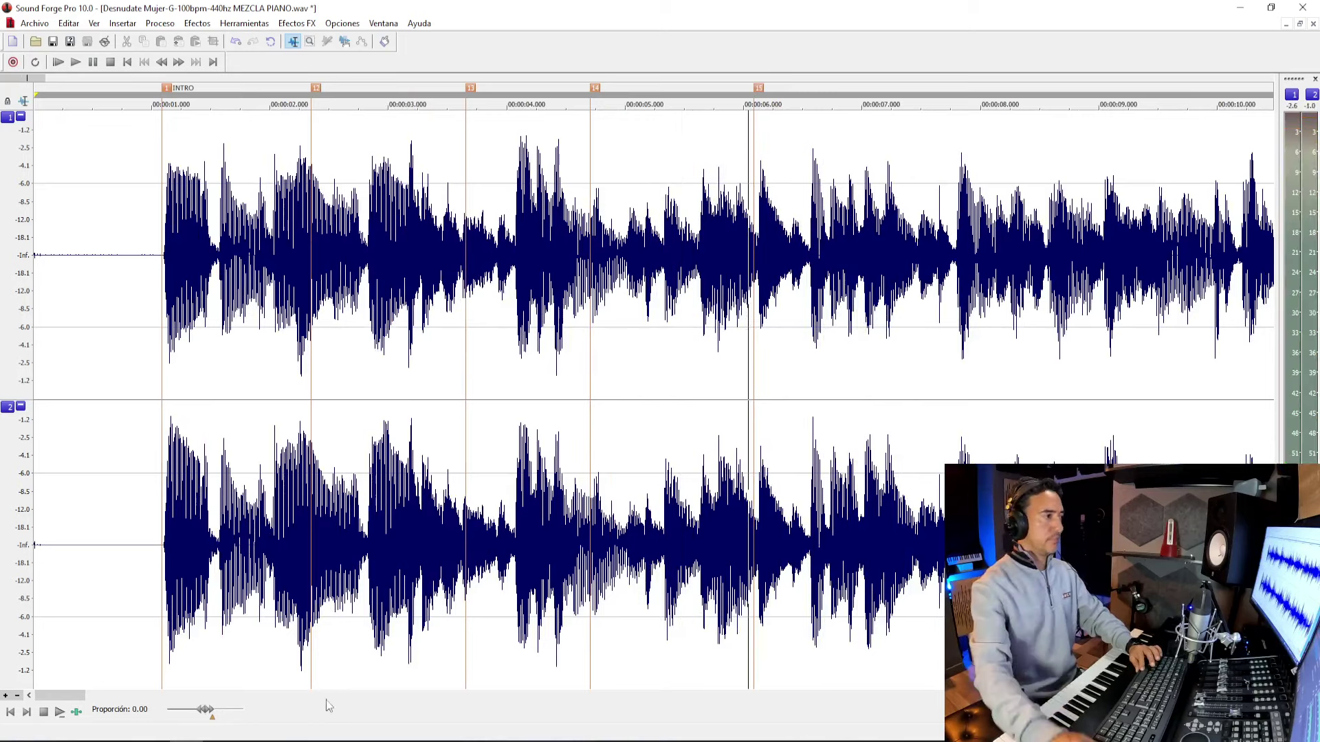
In Sibelius, enter bar 5's right hand: a quarter-note A octave, two eighths, rest, G-sharp octave, rest and A octave.
key(alt+Tab)
click(344, 443)
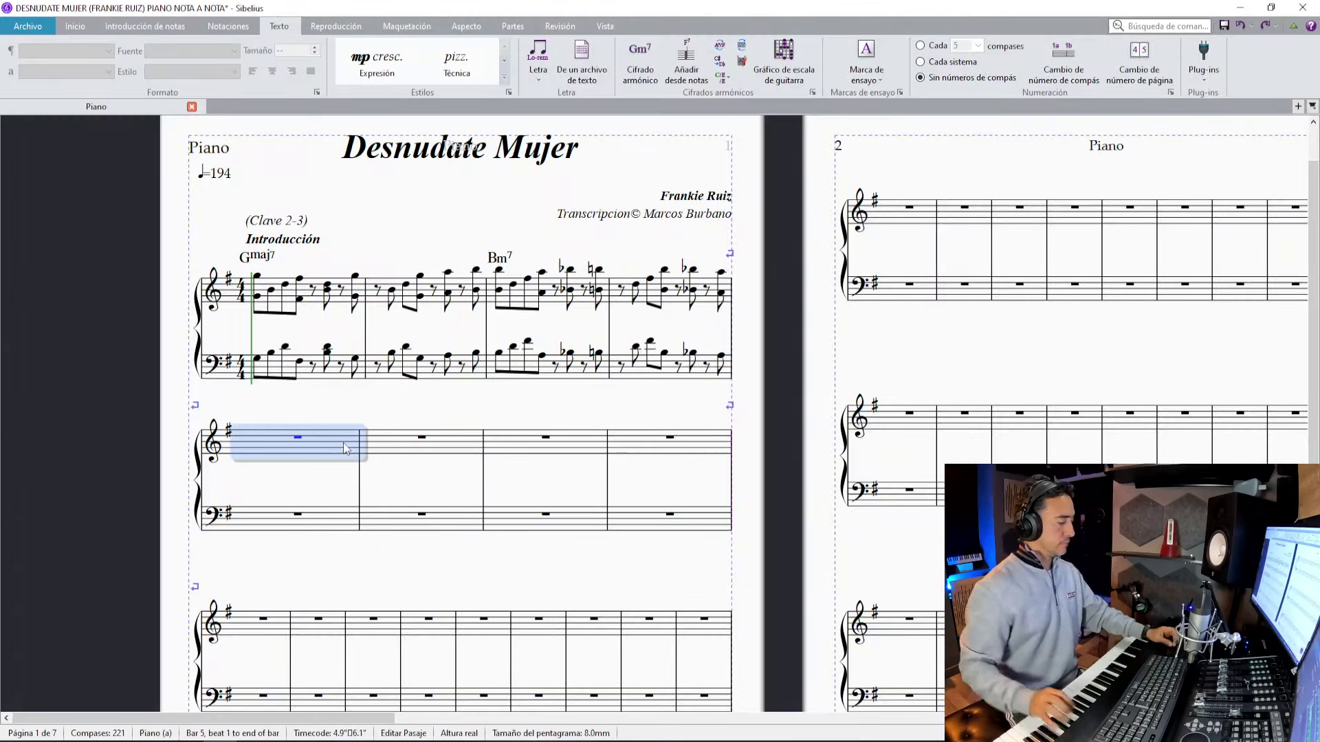
key(1)
key(4)
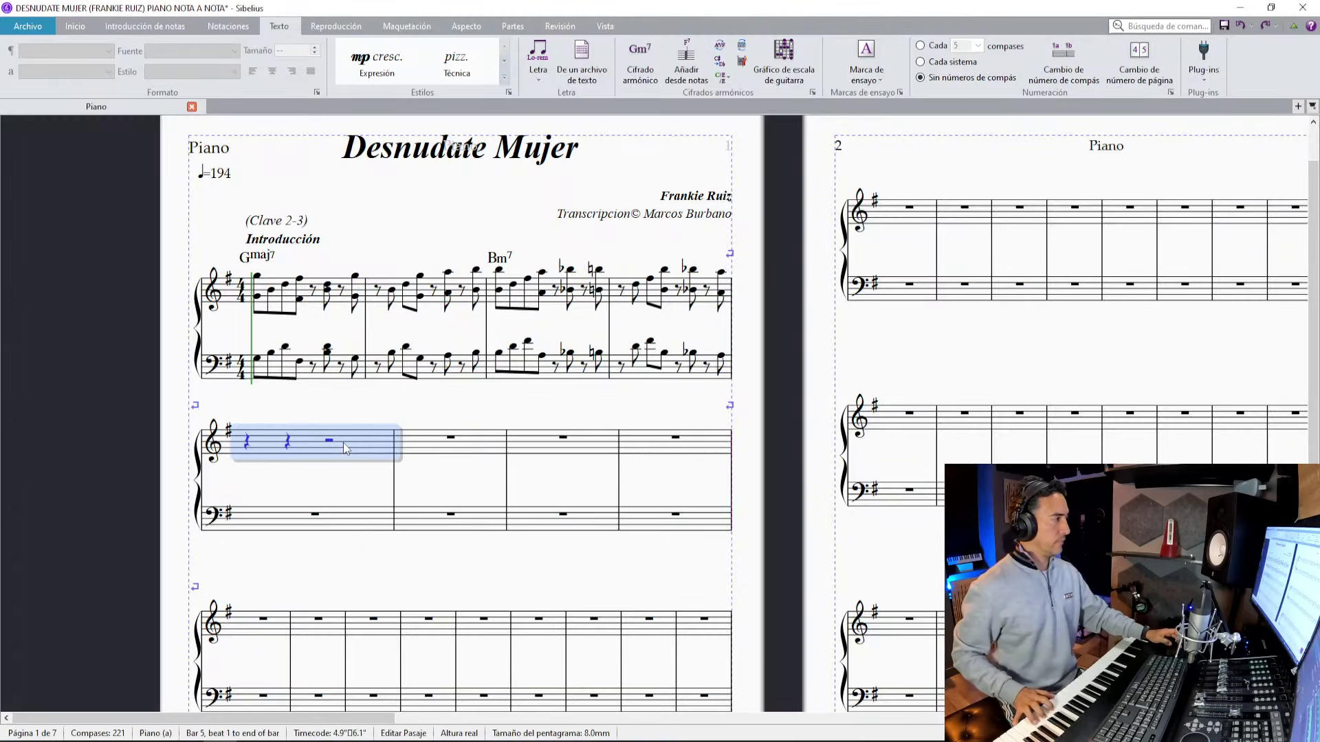
key(3)
key(0)
key(0)
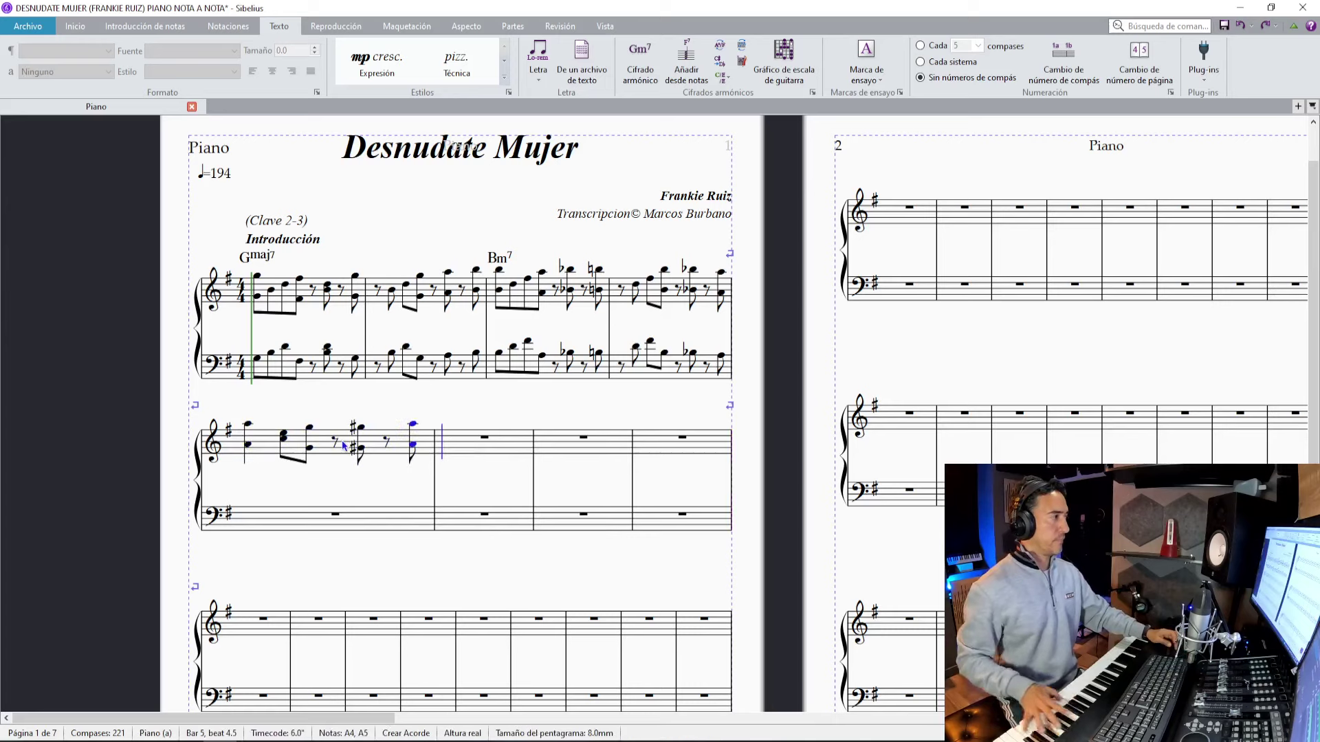
Add the chord symbol Am7 above the first beat of bar 5.
click(327, 449)
key(ctrl+k)
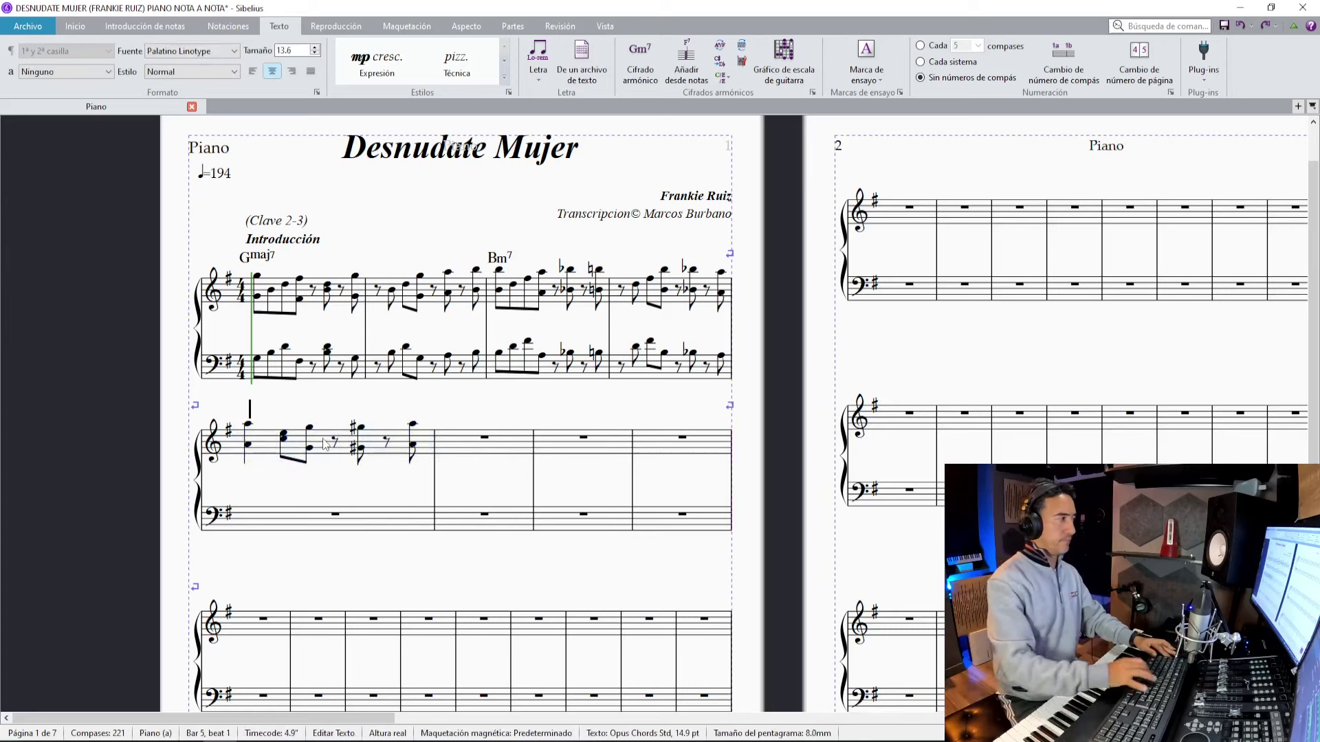
text(Am7)
key(space)
key(Escape)
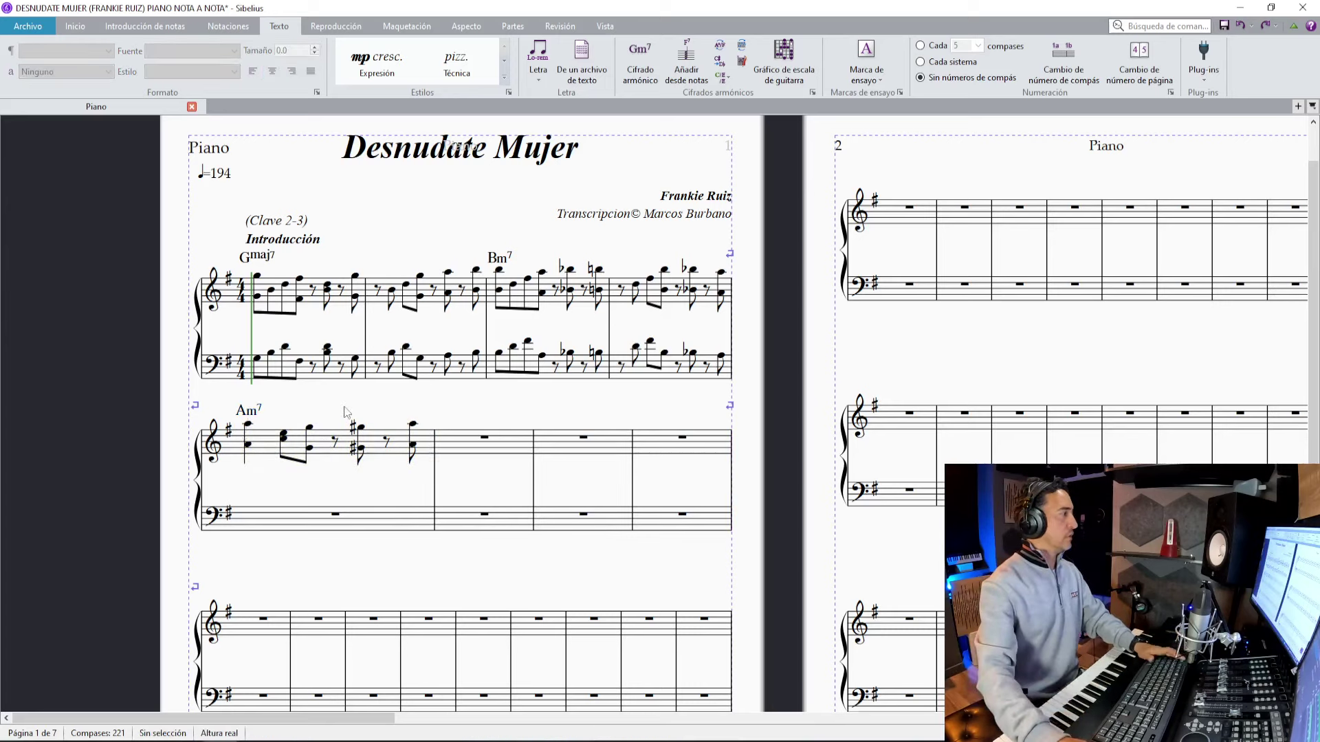
Enter bar 5's left hand: quarter-note A, eighths C-E dyad and G, rest, G-sharp, rest and A.
click(287, 519)
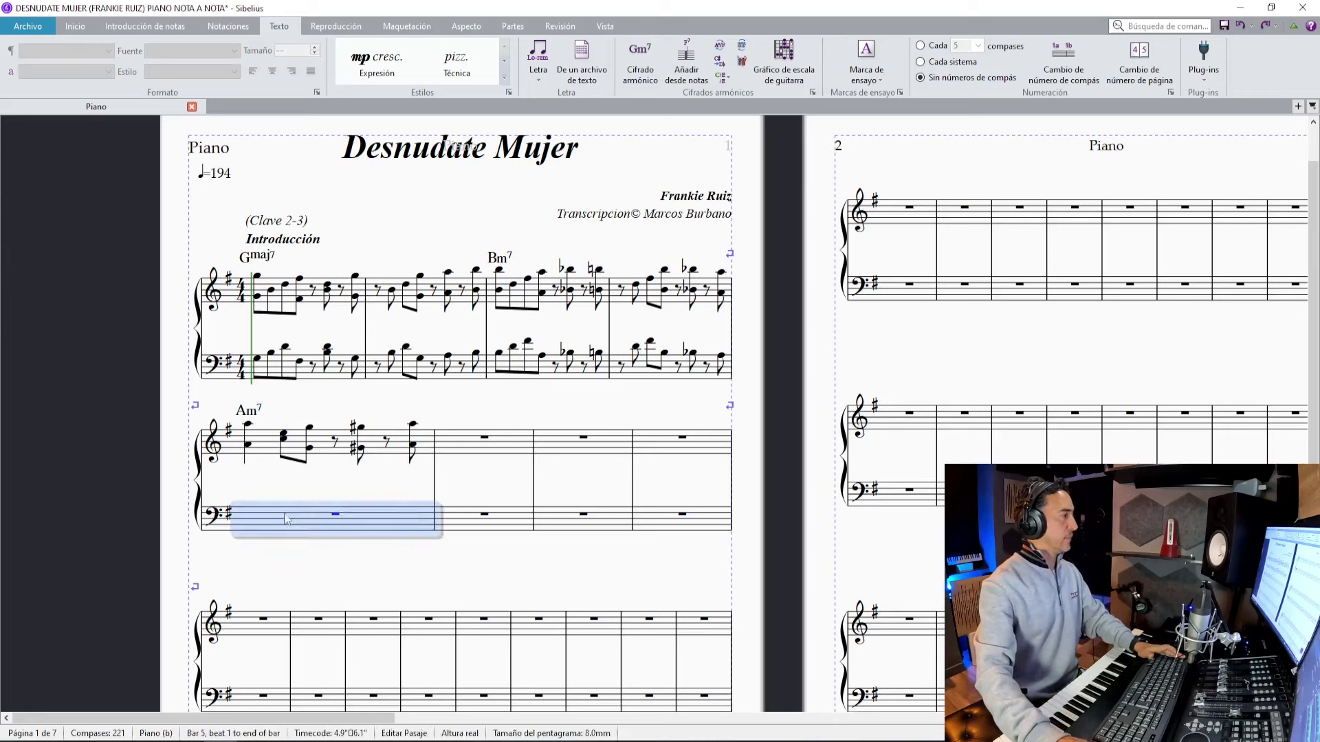
key(4)
key(3)
key(0)
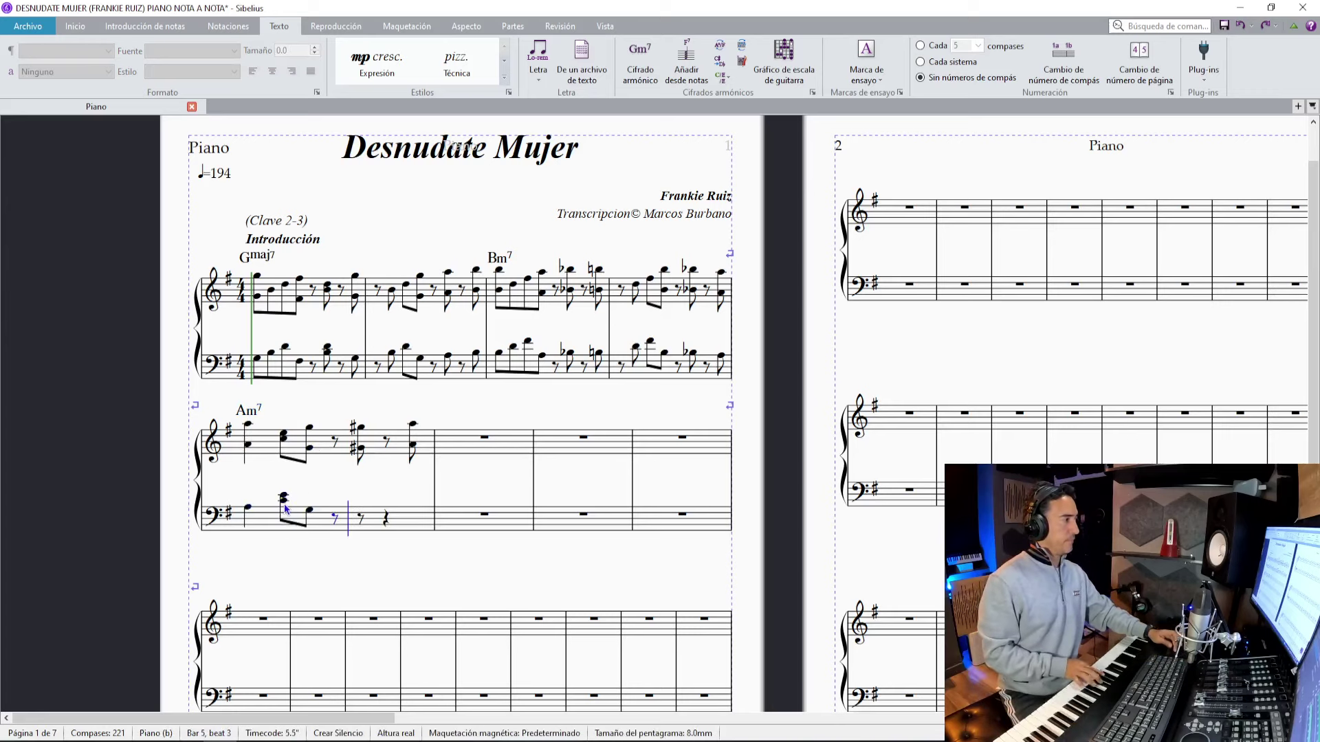
key(0)
key(BackSpace)
key(BackSpace)
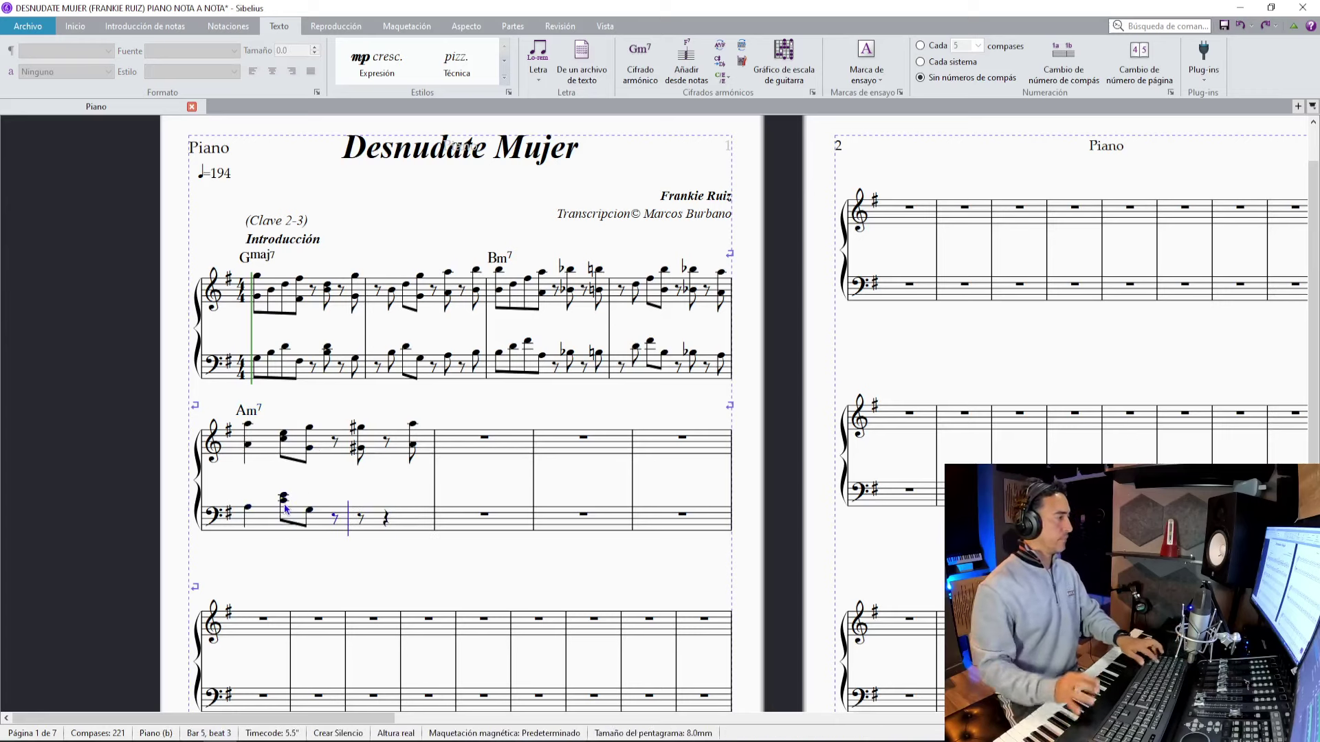
key(0)
key(Escape)
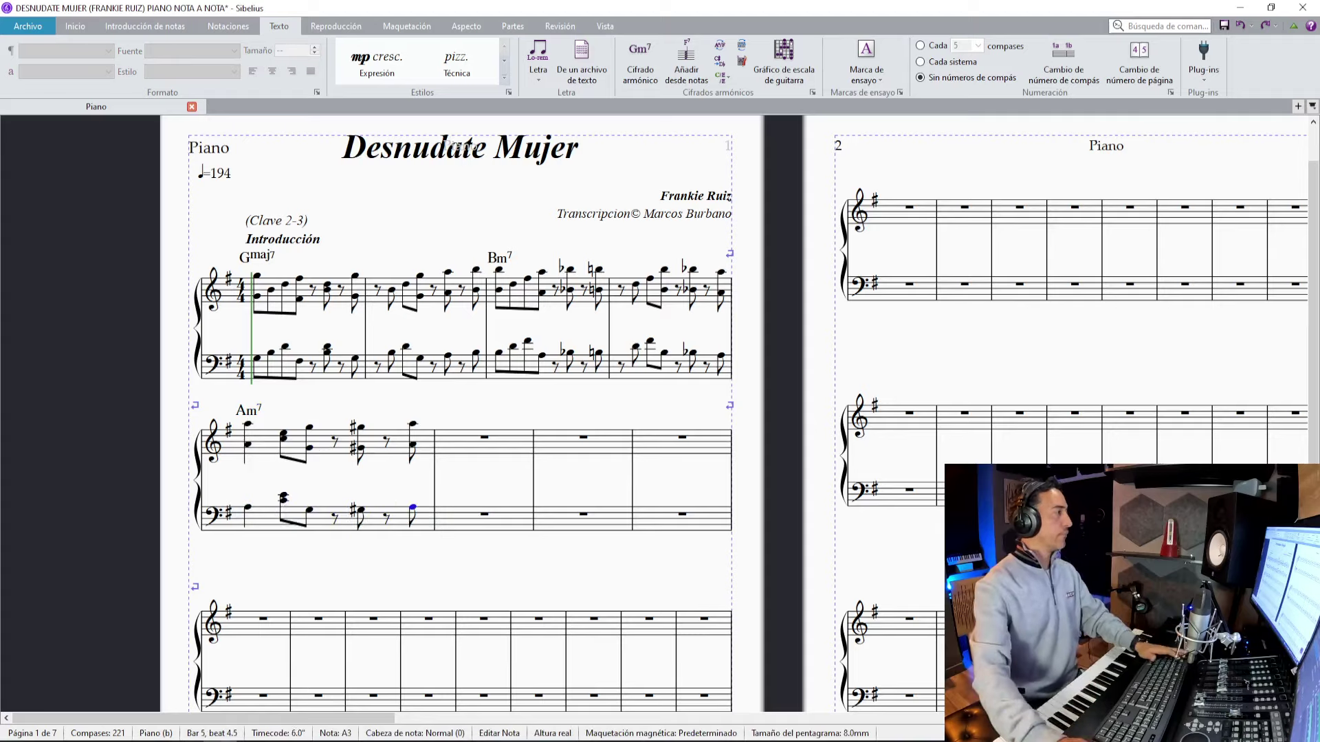
Switch to Sound Forge, add a marker at the start of the sixth bar and replay the audio from there repeatedly.
key(alt+Tab)
key(m)
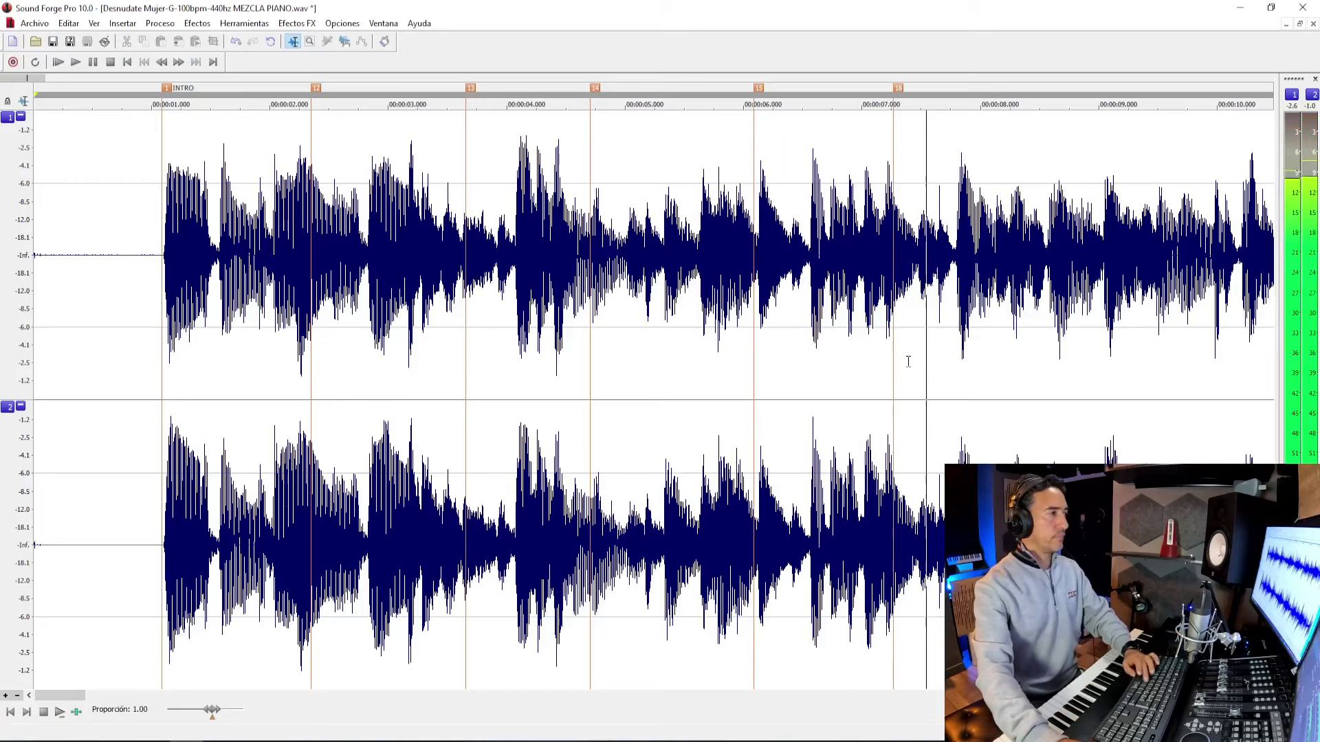
click(886, 360)
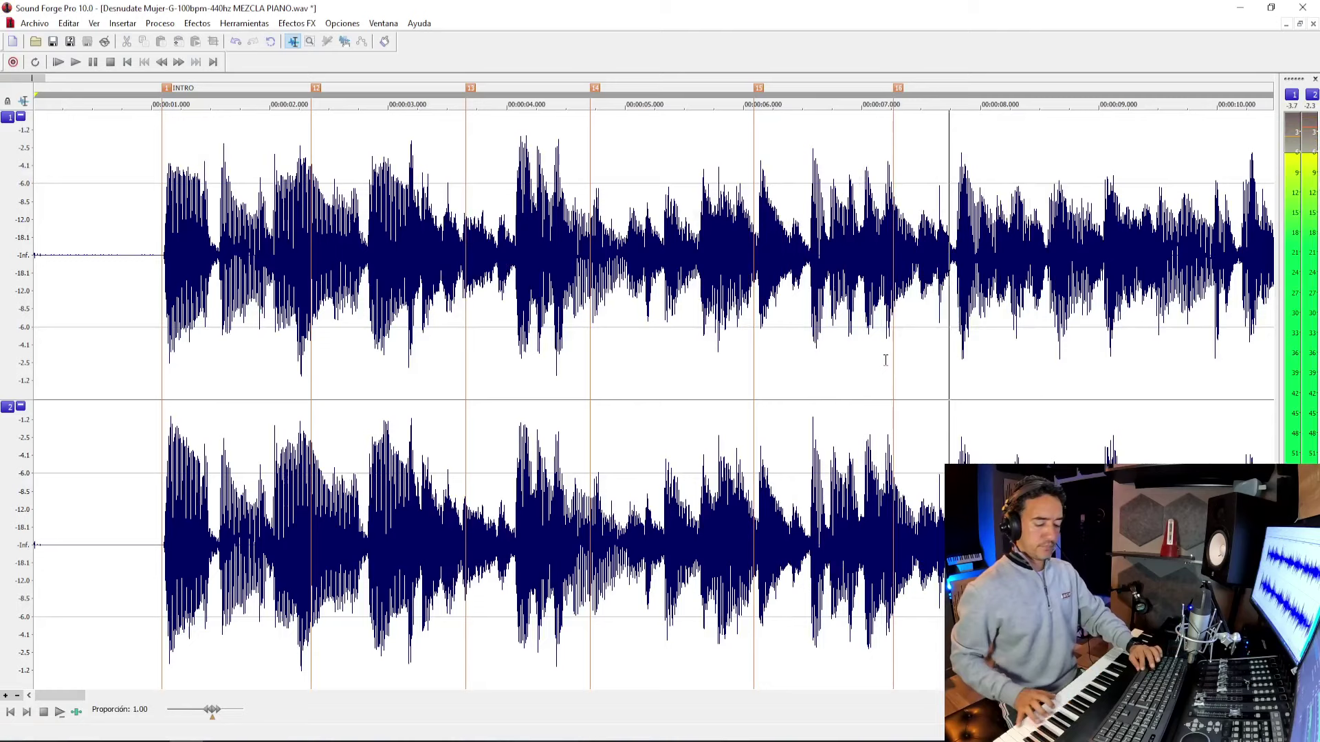
click(886, 360)
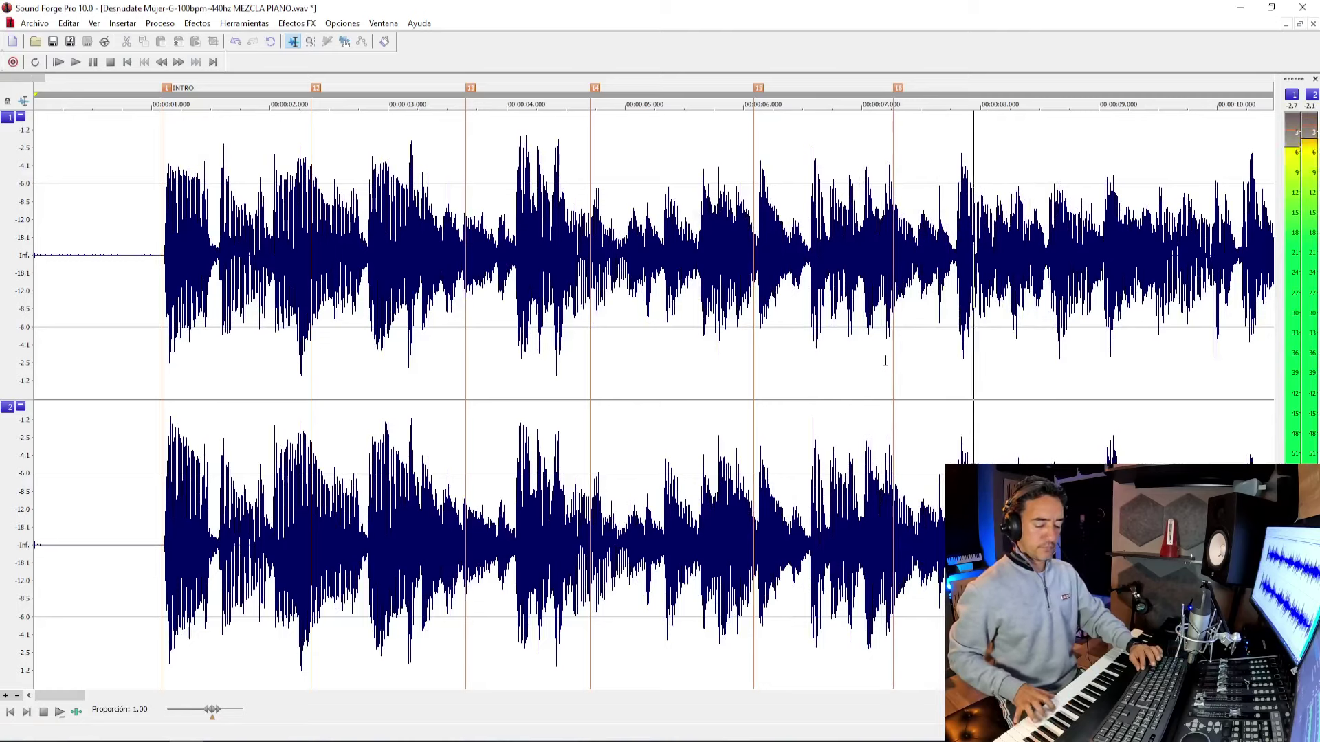
key(space)
key(space)
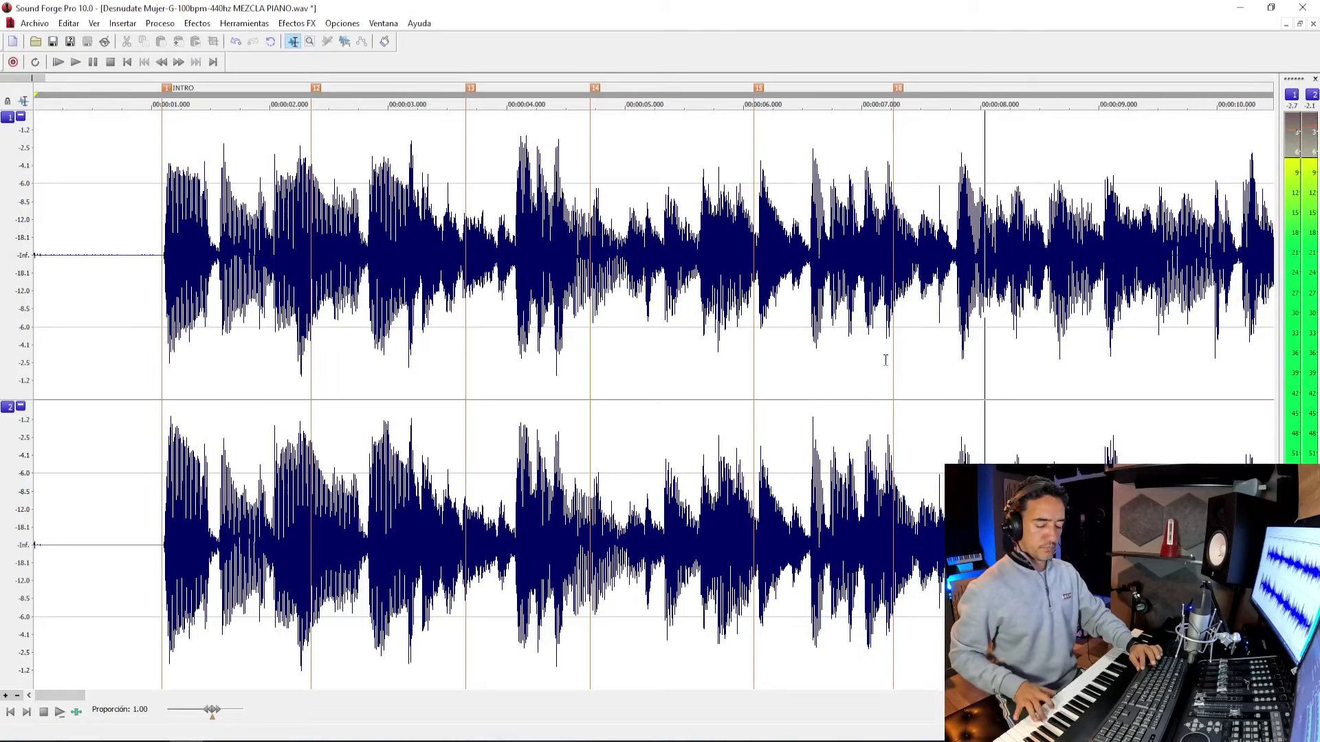
click(885, 361)
click(885, 360)
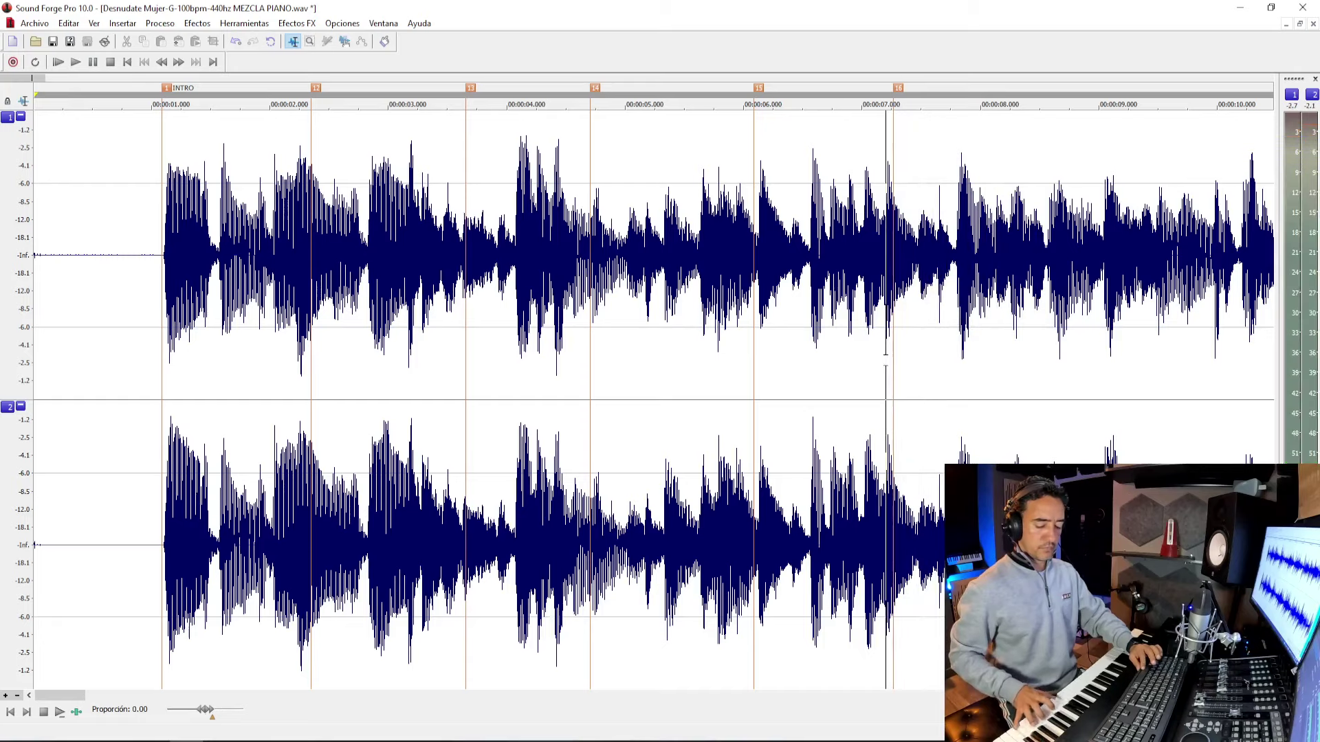
key(space)
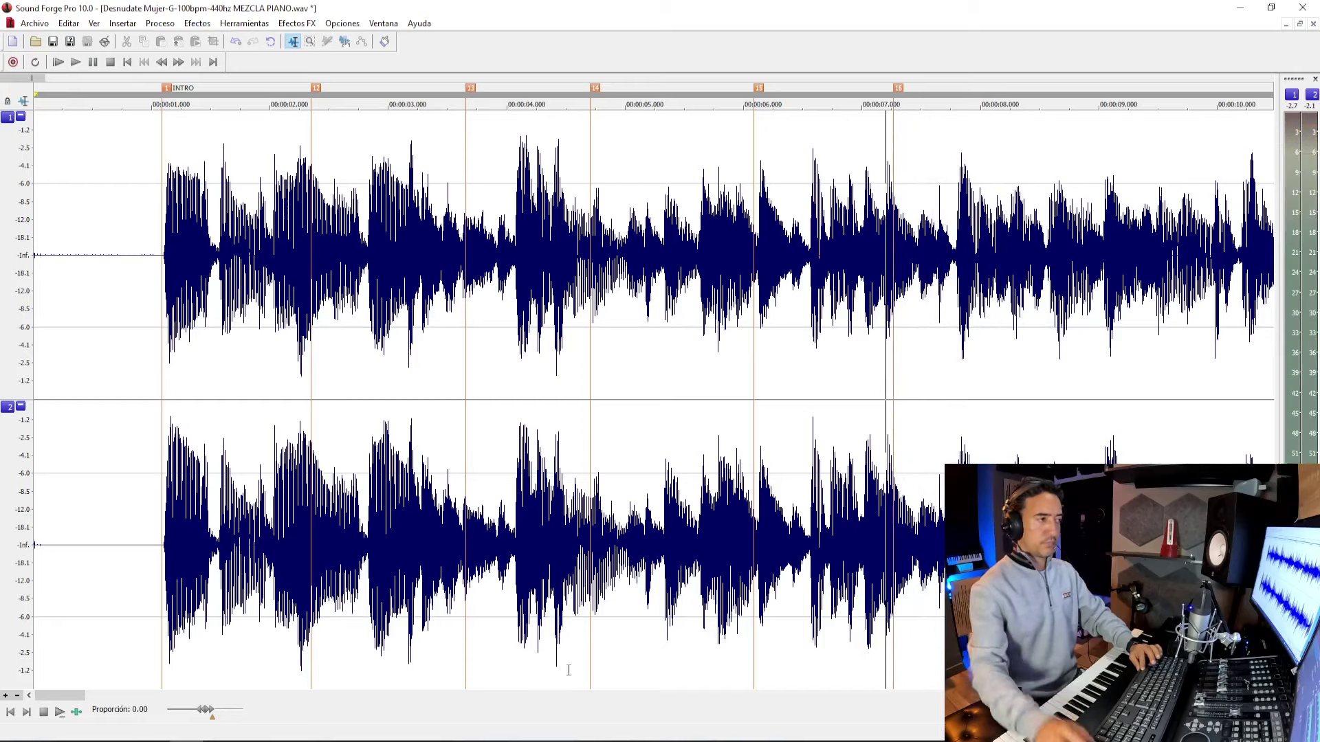
In Sibelius, enter bar 6's eighths in both hands: rest, C, E, G, G, C, E, G, with octave Gs in the right hand.
click(263, 739)
click(473, 433)
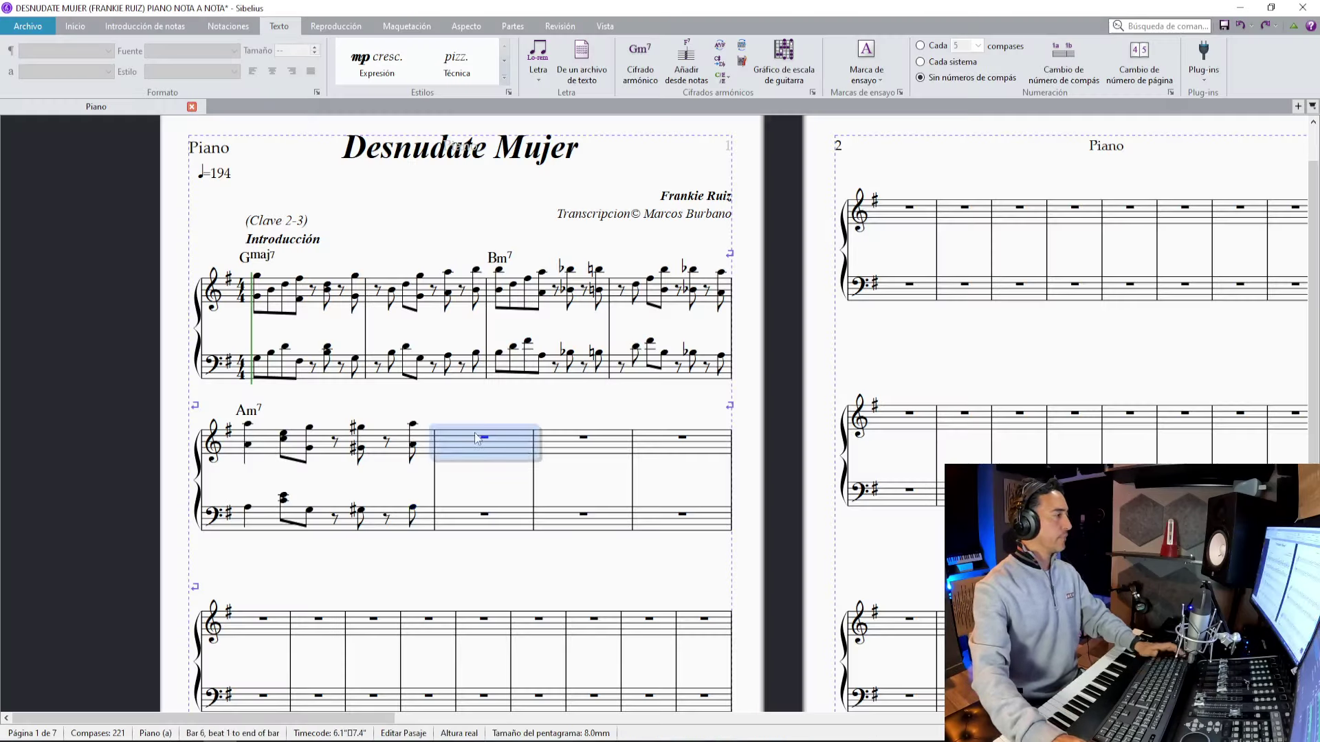
key(3)
key(n)
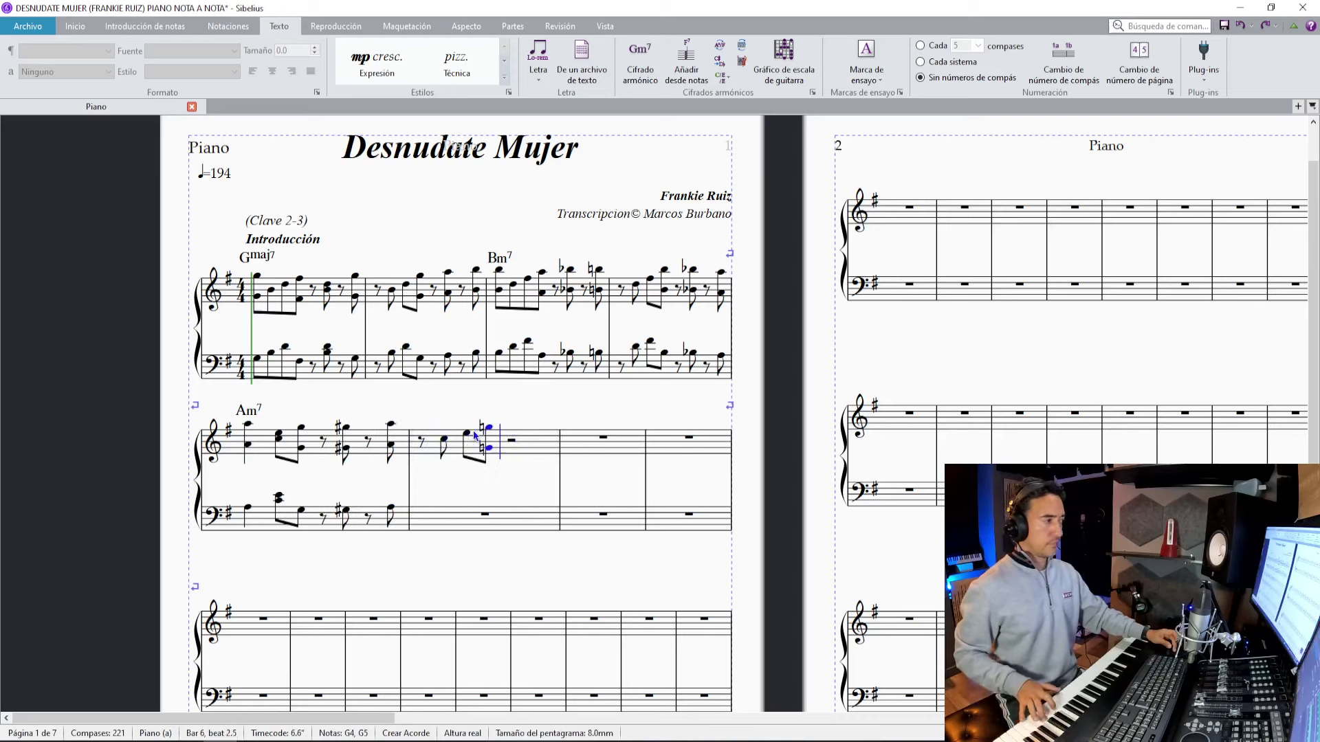
key(Escape)
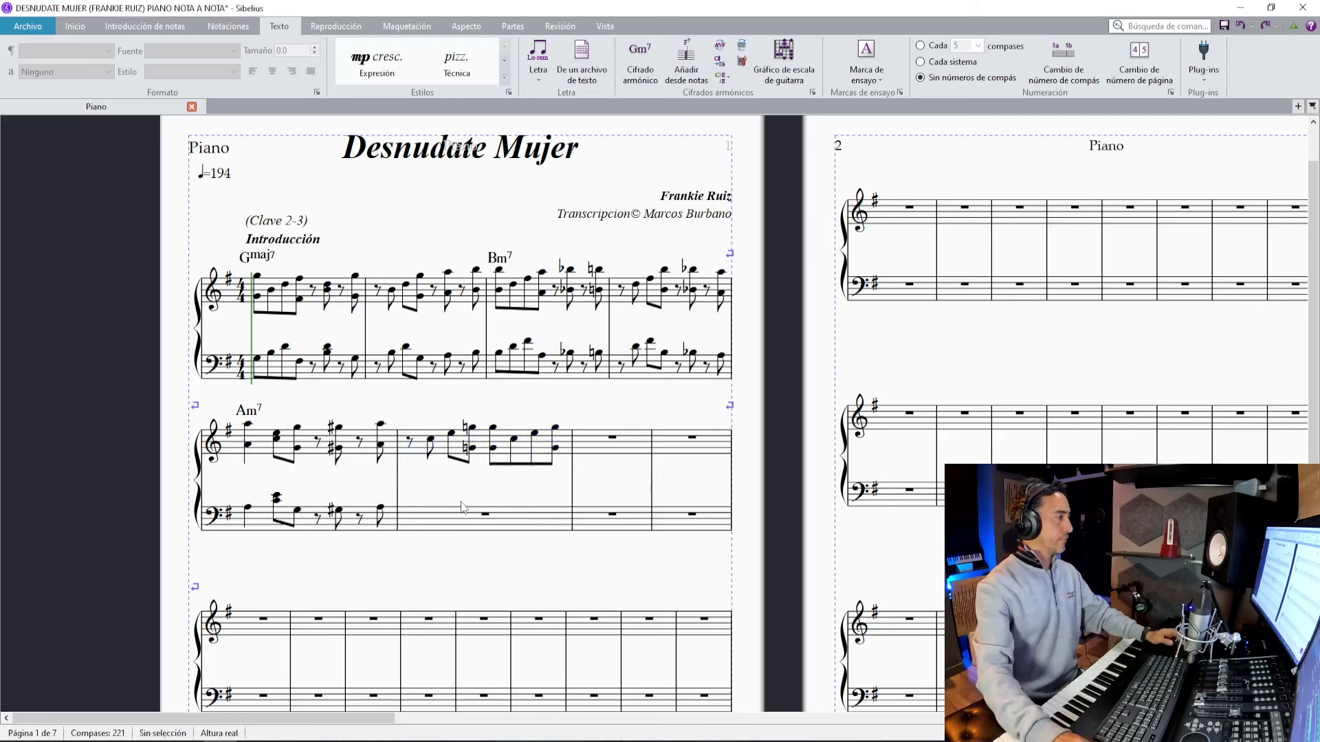
click(440, 504)
key(n)
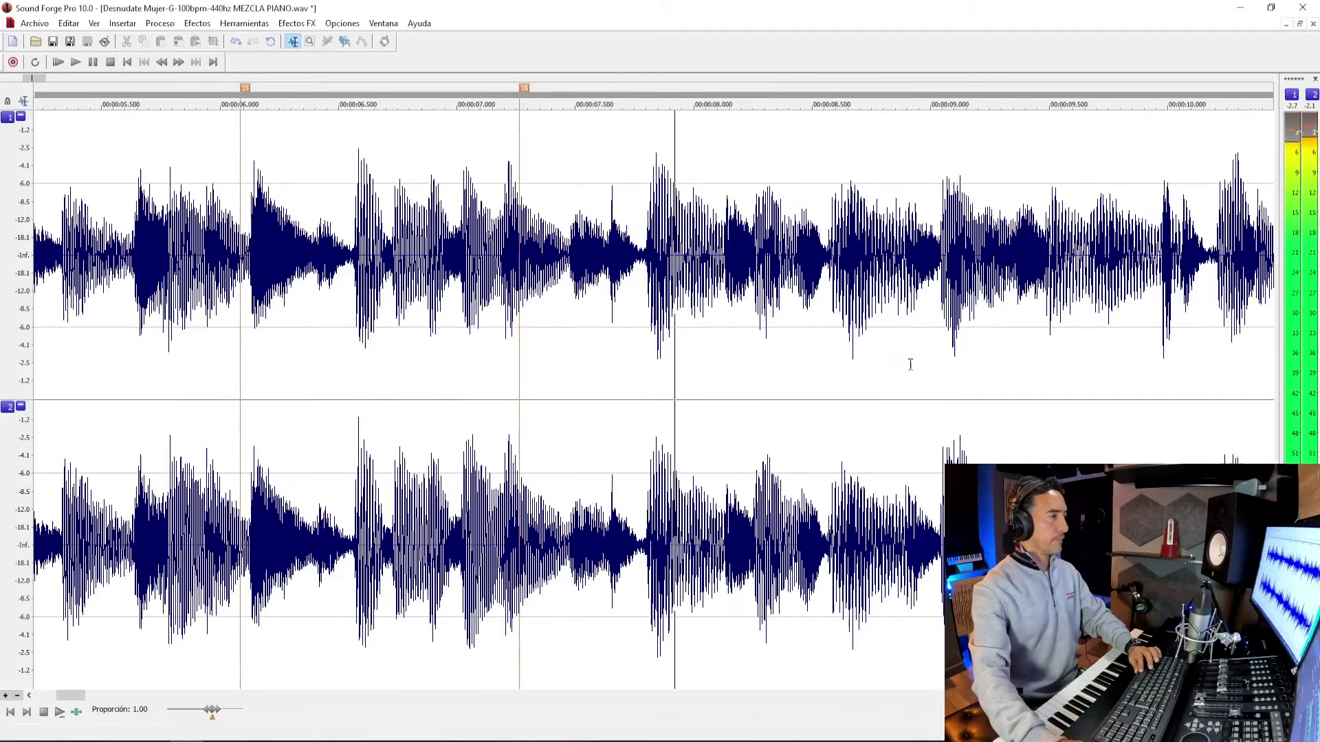
In Sound Forge, add a marker at the start of the seventh bar and replay the audio around it.
click(825, 333)
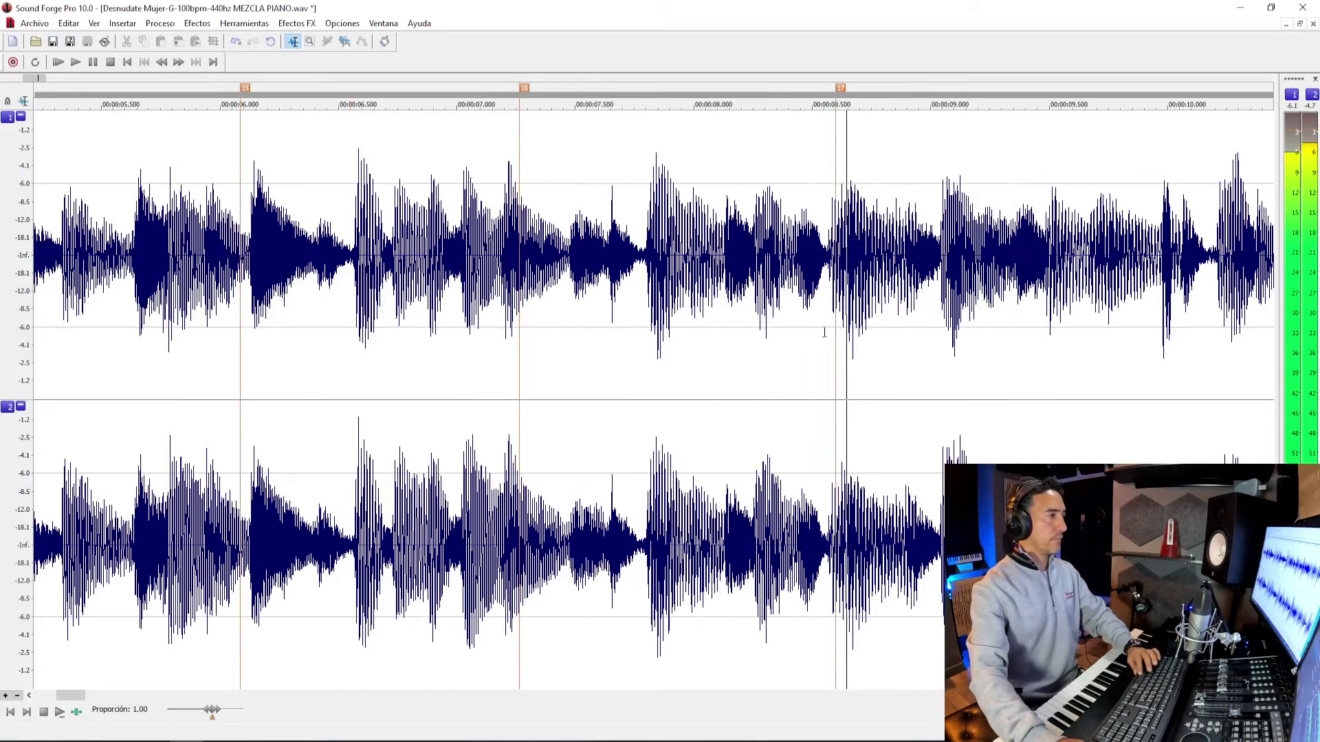
key(space)
key(space)
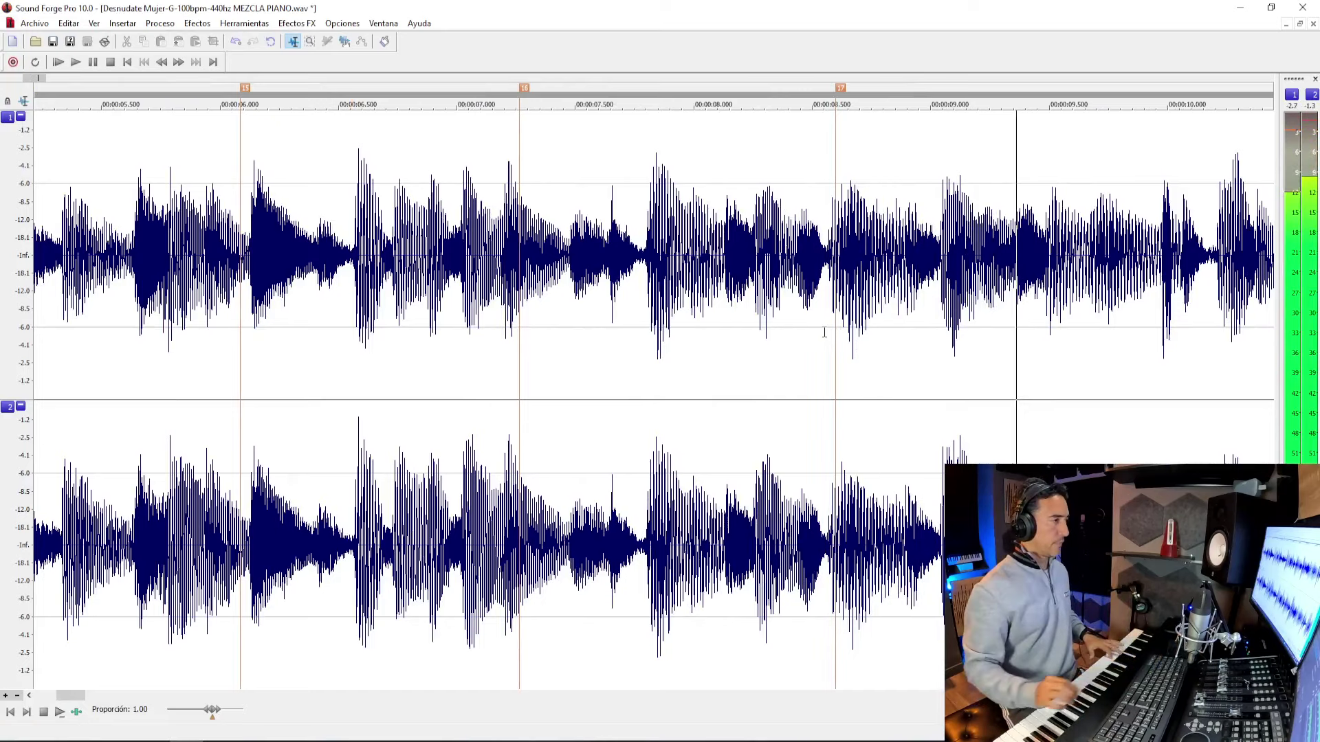
key(space)
key(space)
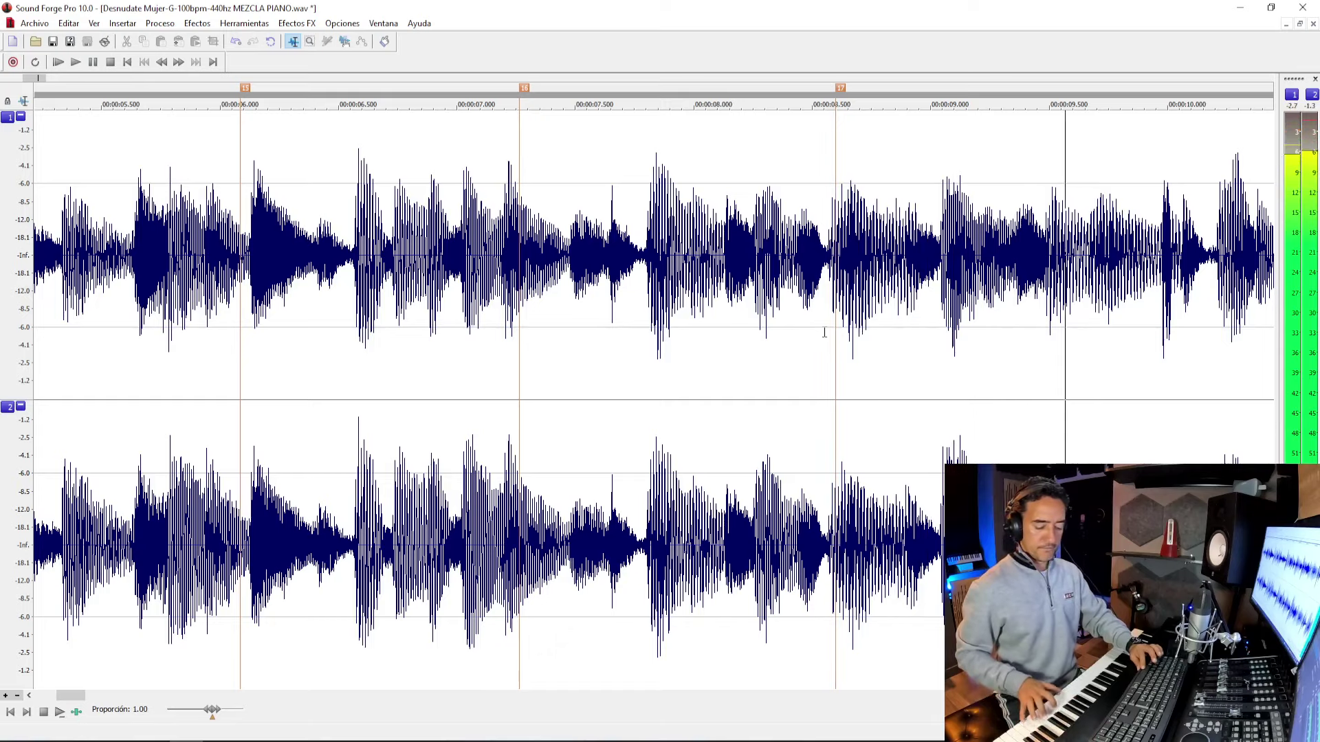
key(space)
Switch back to Sibelius, end note input in bar 6 and select bar 7 of the right-hand staff.
key(alt+Tab)
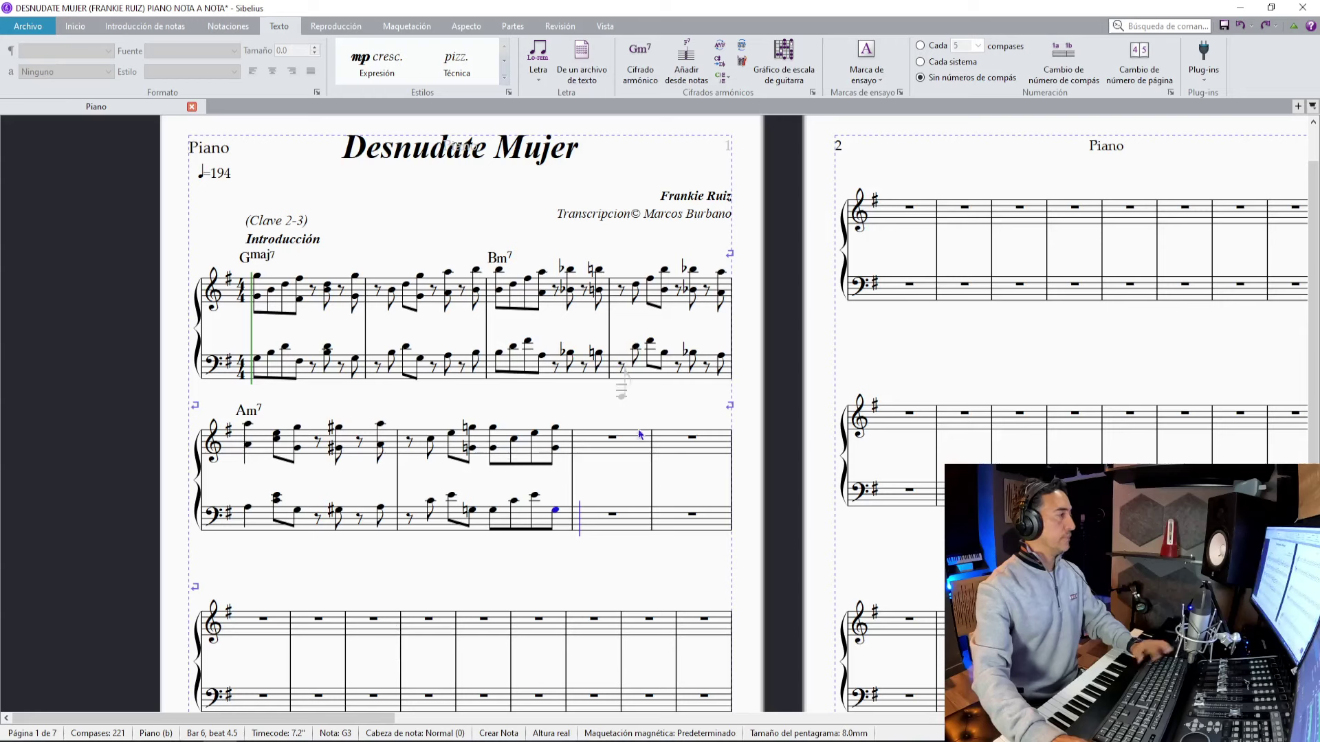
click(593, 450)
key(Escape)
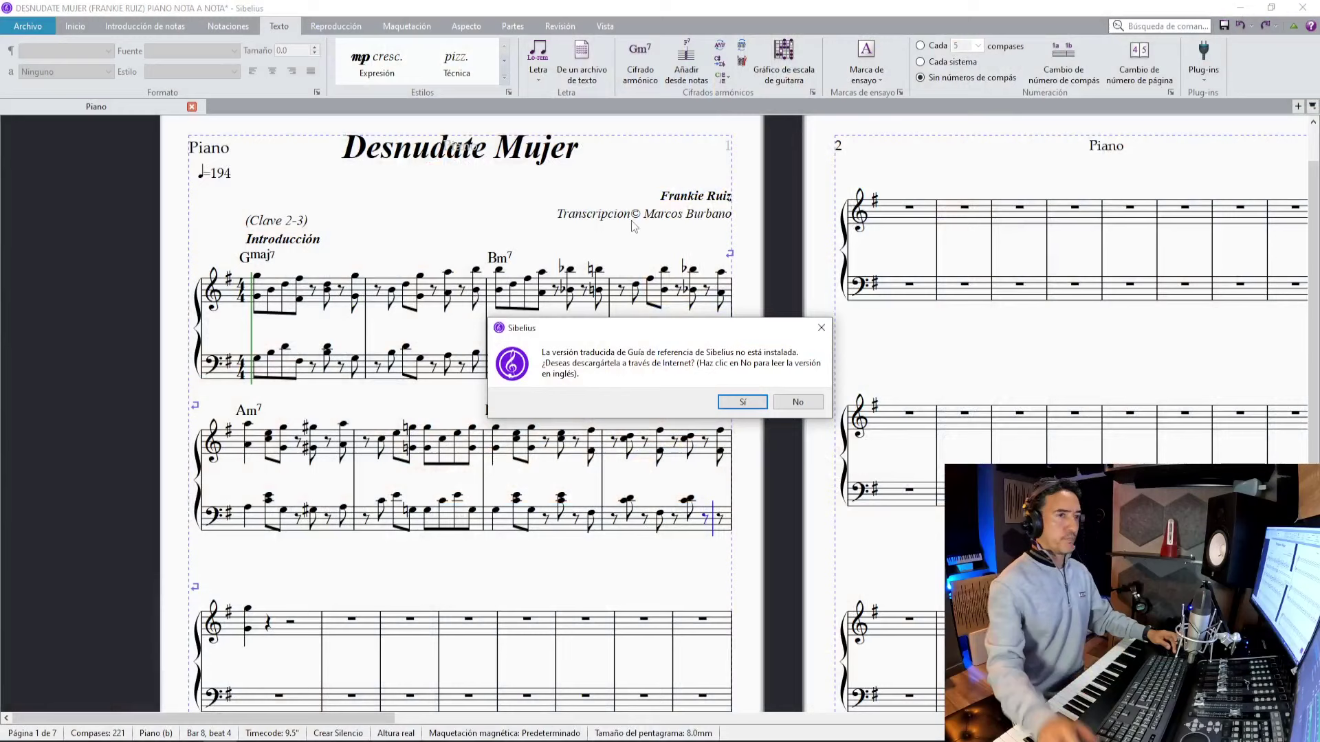
Dismiss the reference guide prompt and replace the last left-hand rest of bar 8 with an F-sharp eighth note.
click(822, 327)
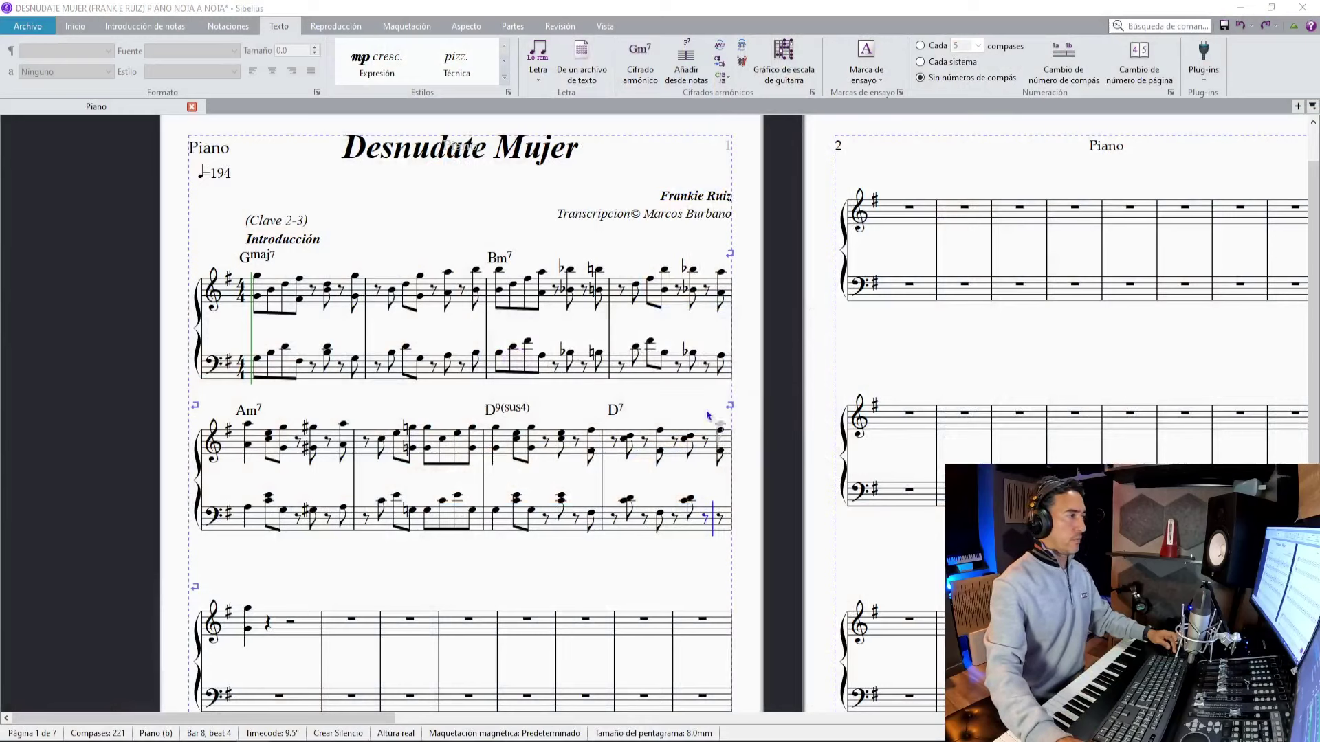
click(670, 407)
key(ctrl+z)
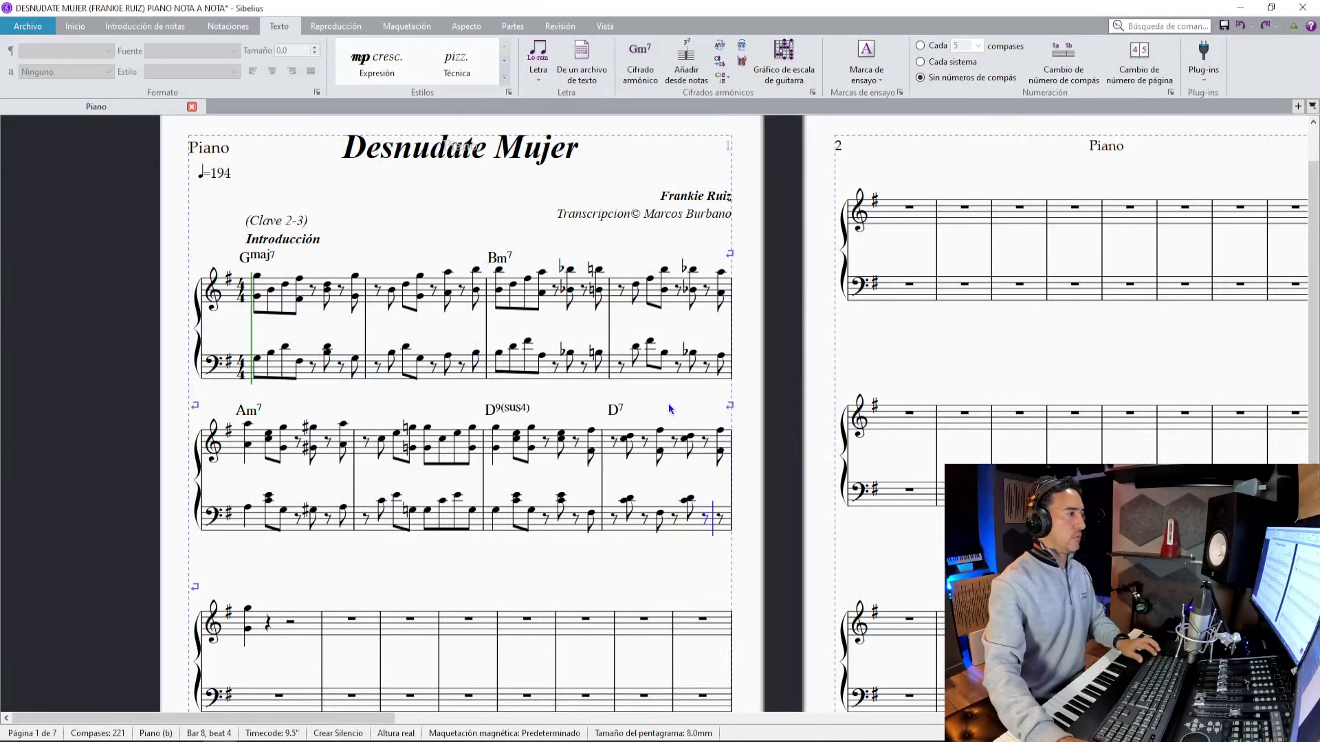
key(Escape)
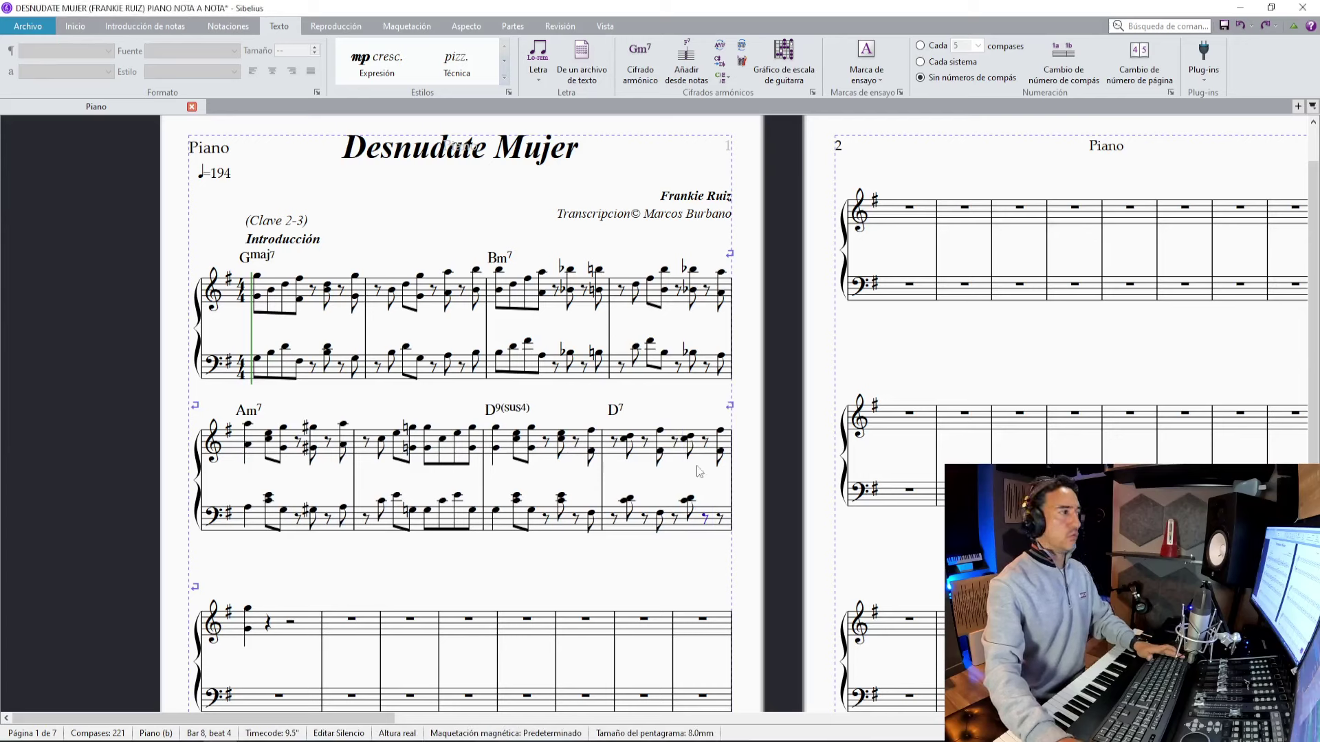
click(719, 519)
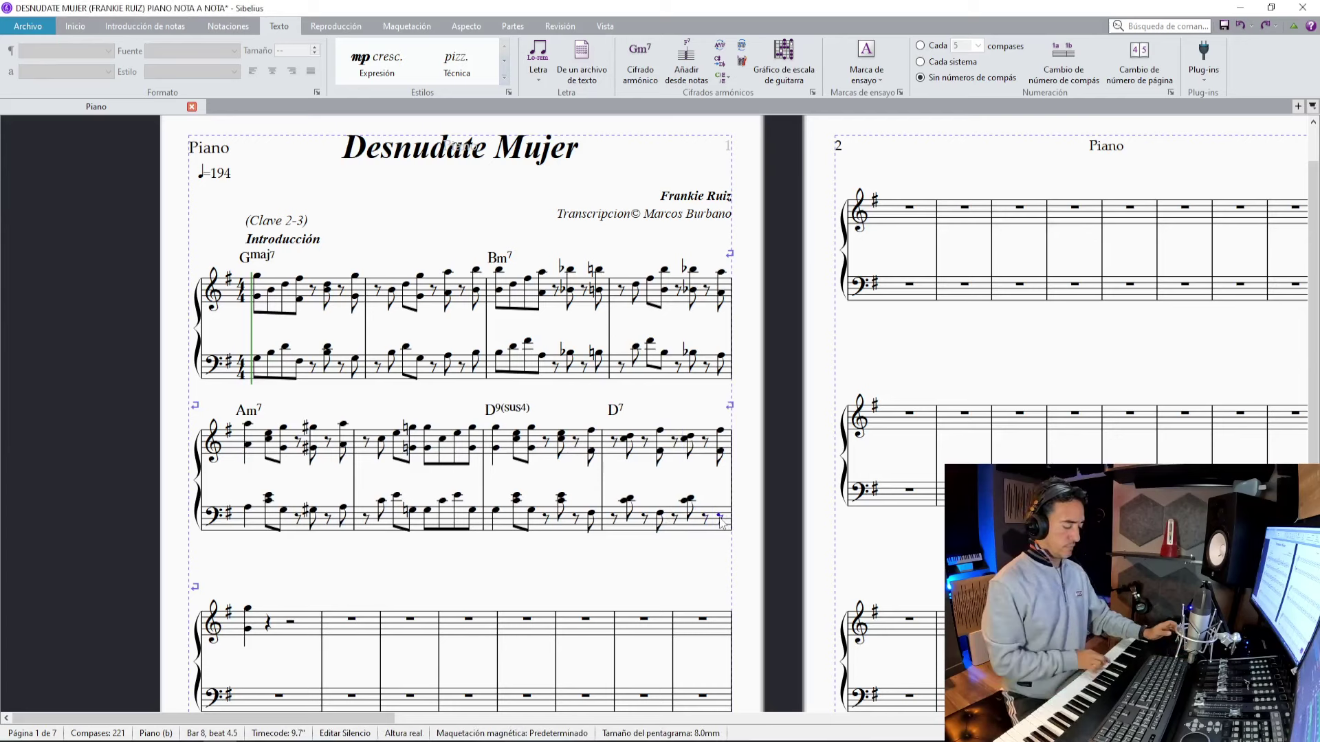
key(Escape)
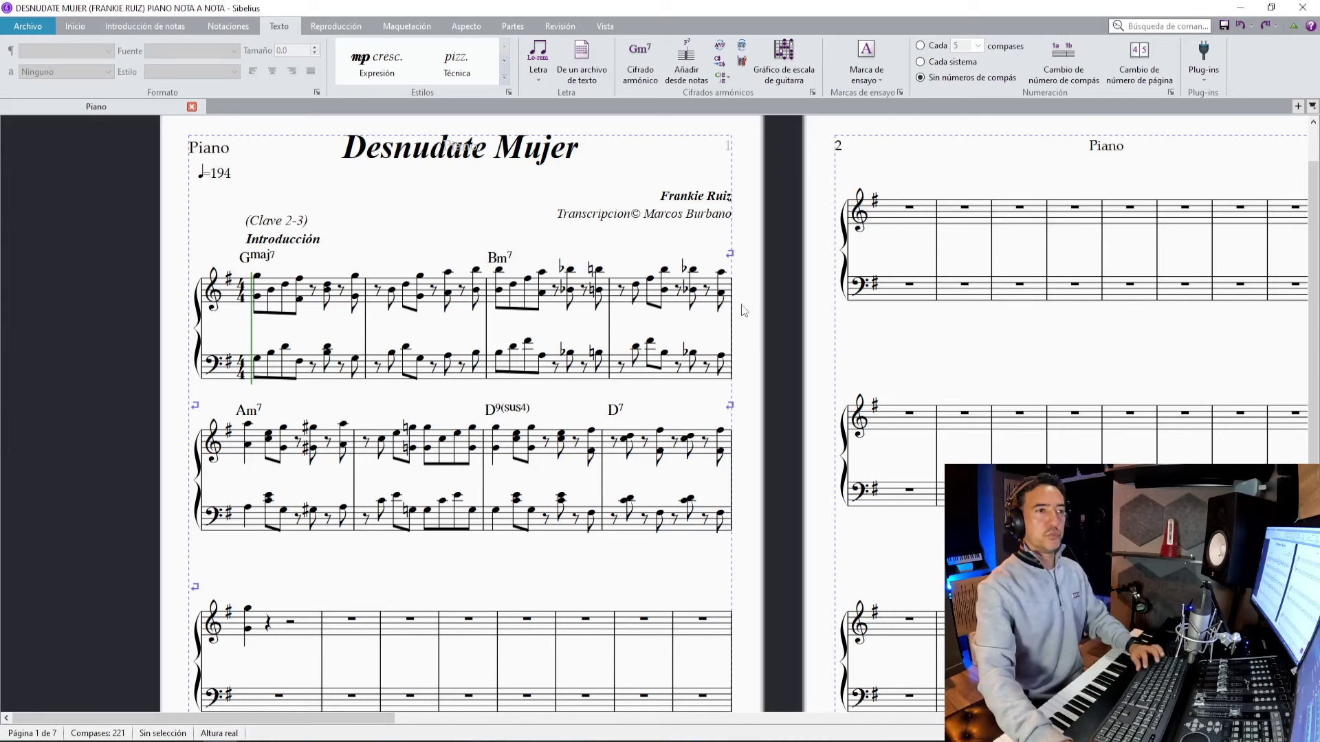
Play back the transcribed bars 1 to 8 from the beginning and stop at bar 9.
click(198, 323)
key(space)
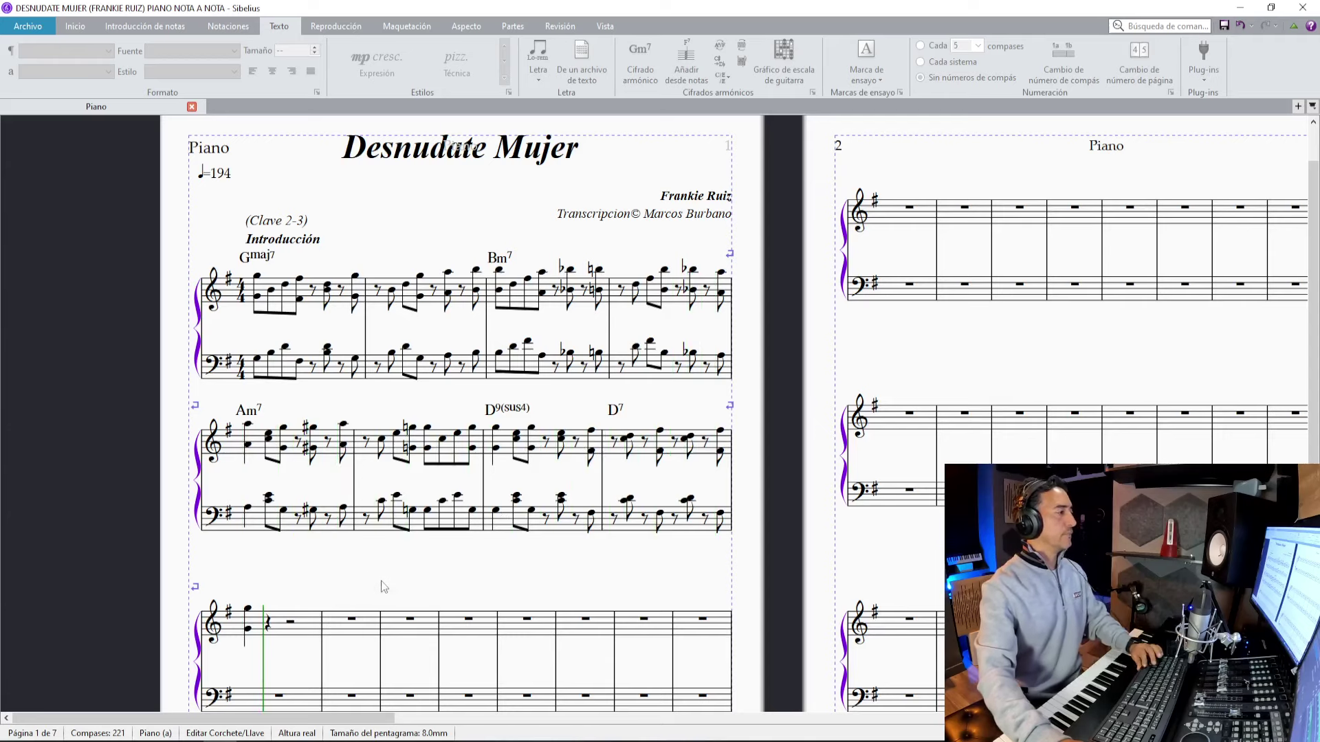
key(Escape)
scroll(379, 560, down, 2)
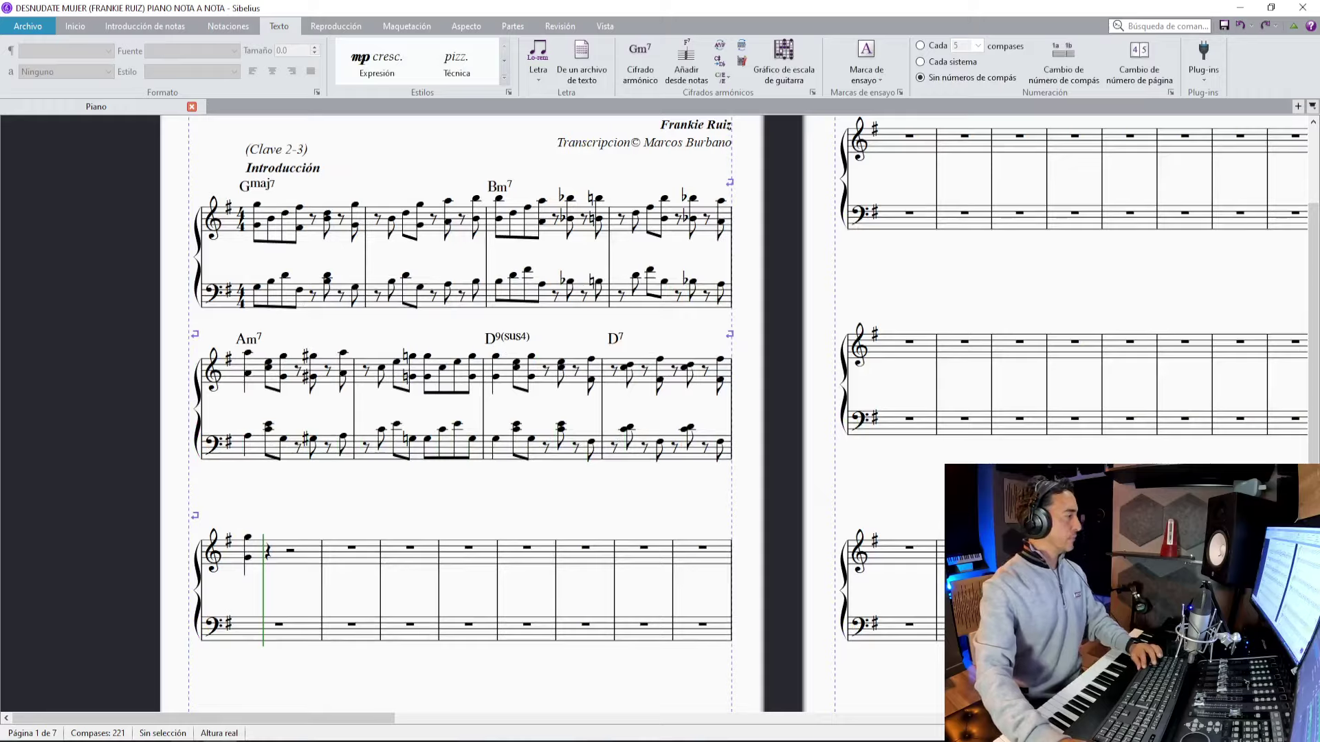
In Sound Forge, listen on past the eighth bar and add two closely spaced markers just before 21 seconds.
key(alt+Tab)
key(space)
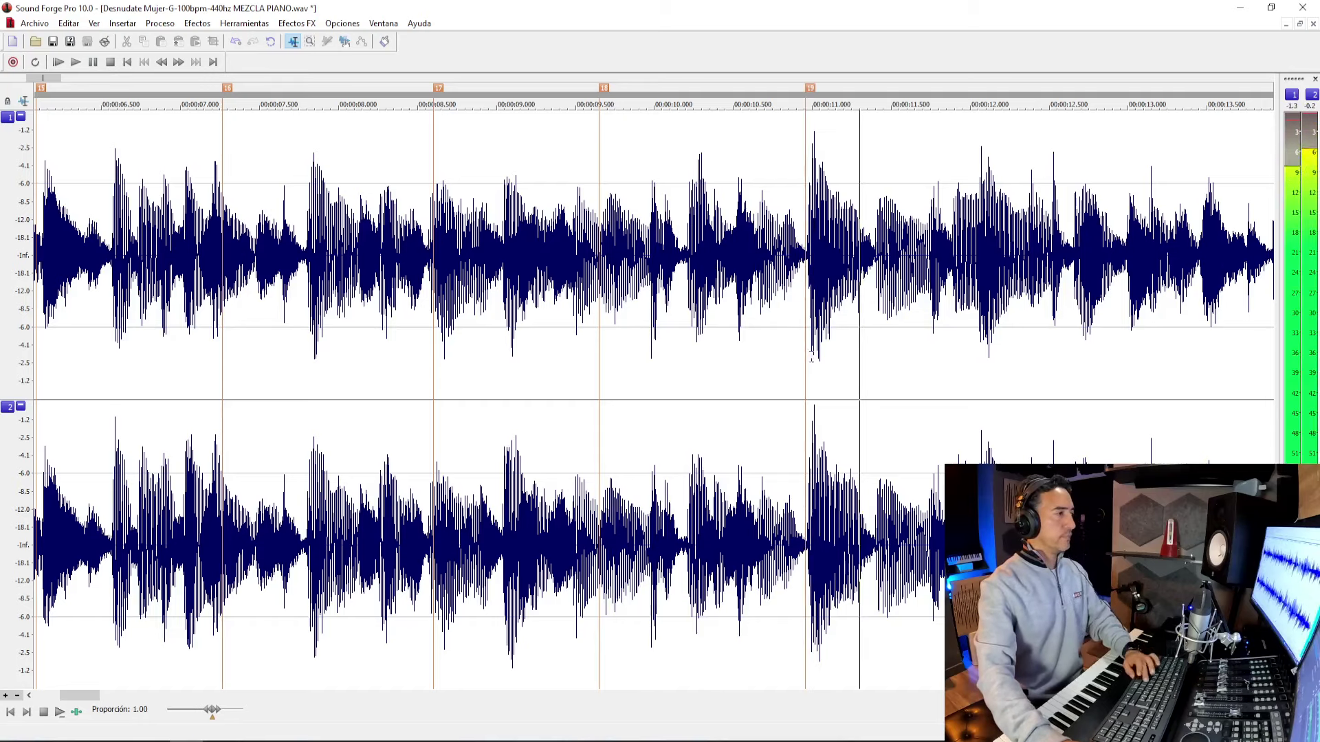
key(alt+Tab)
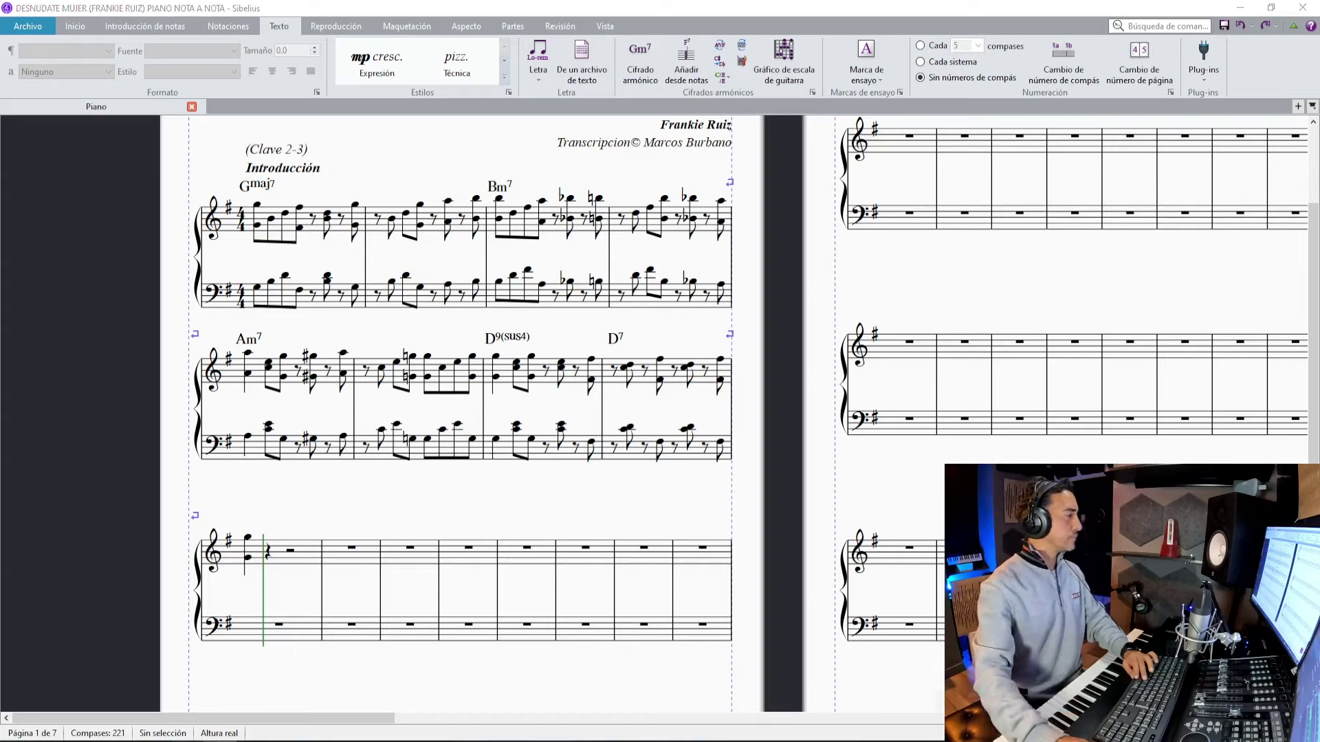
key(alt+Tab)
click(735, 404)
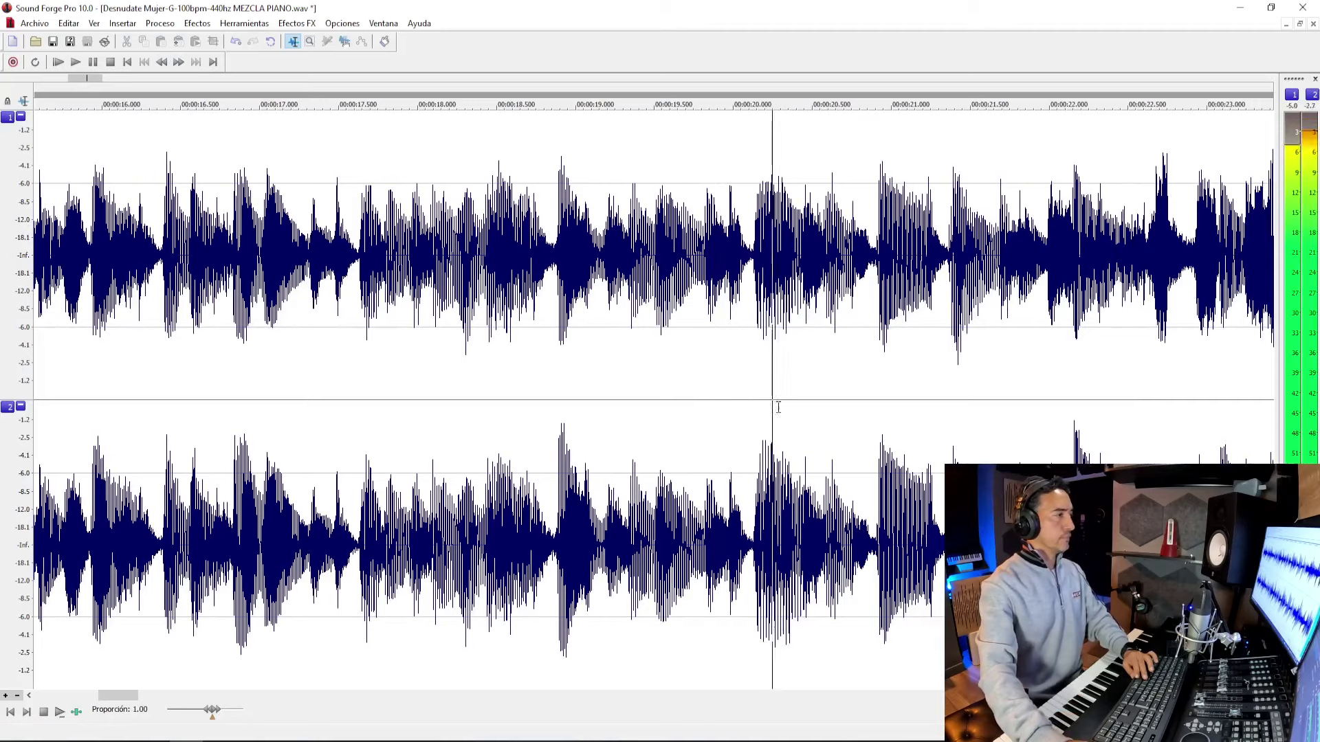
key(m)
key(space)
click(872, 405)
key(m)
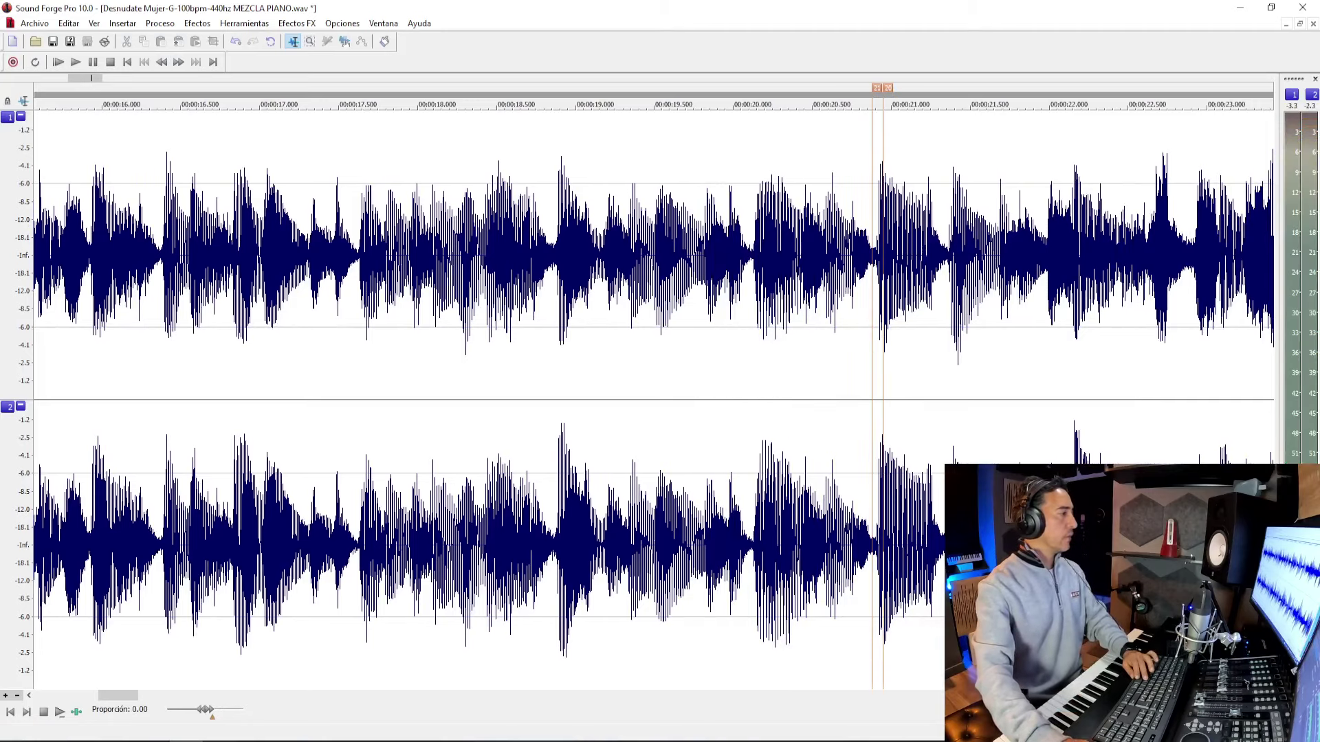
Switch to Sibelius and enclose bars 1 to 8 of both staves in repeat barlines.
key(alt+Tab)
click(304, 224)
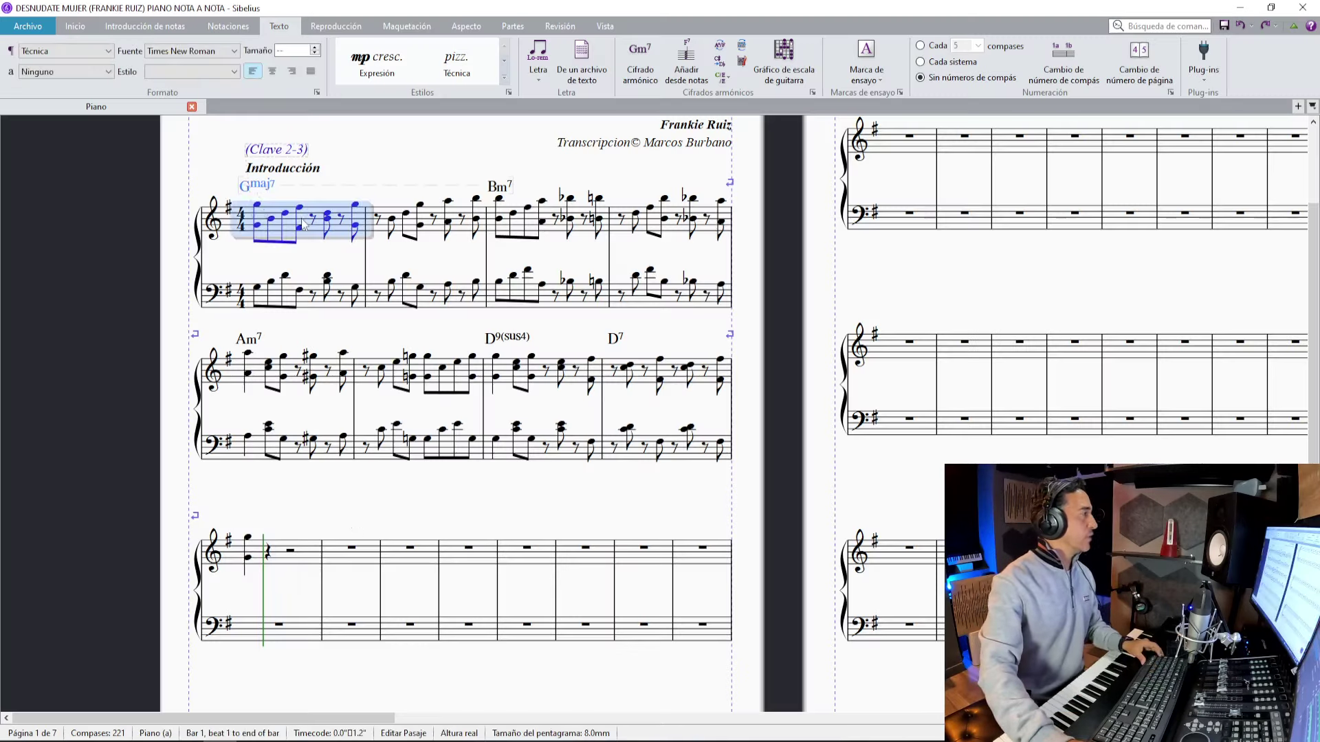
shift+click(693, 464)
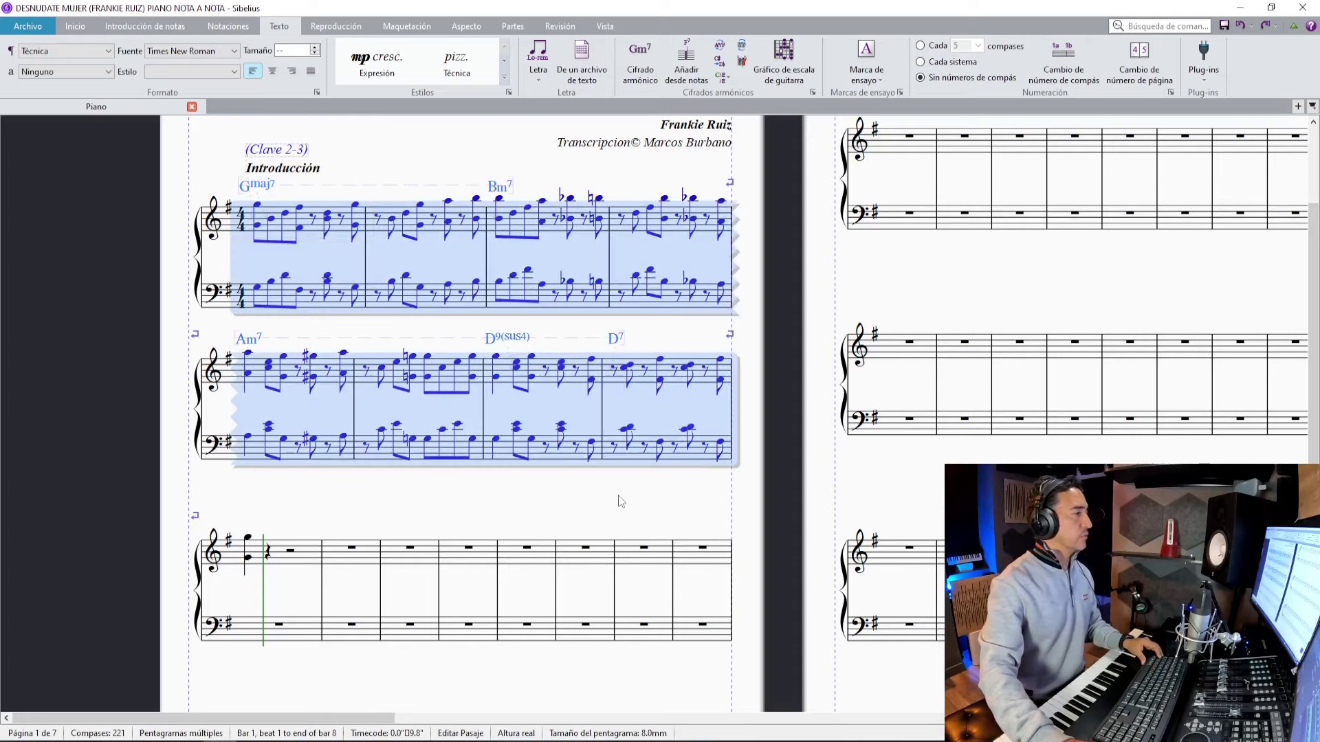
scroll(619, 501, up, 2)
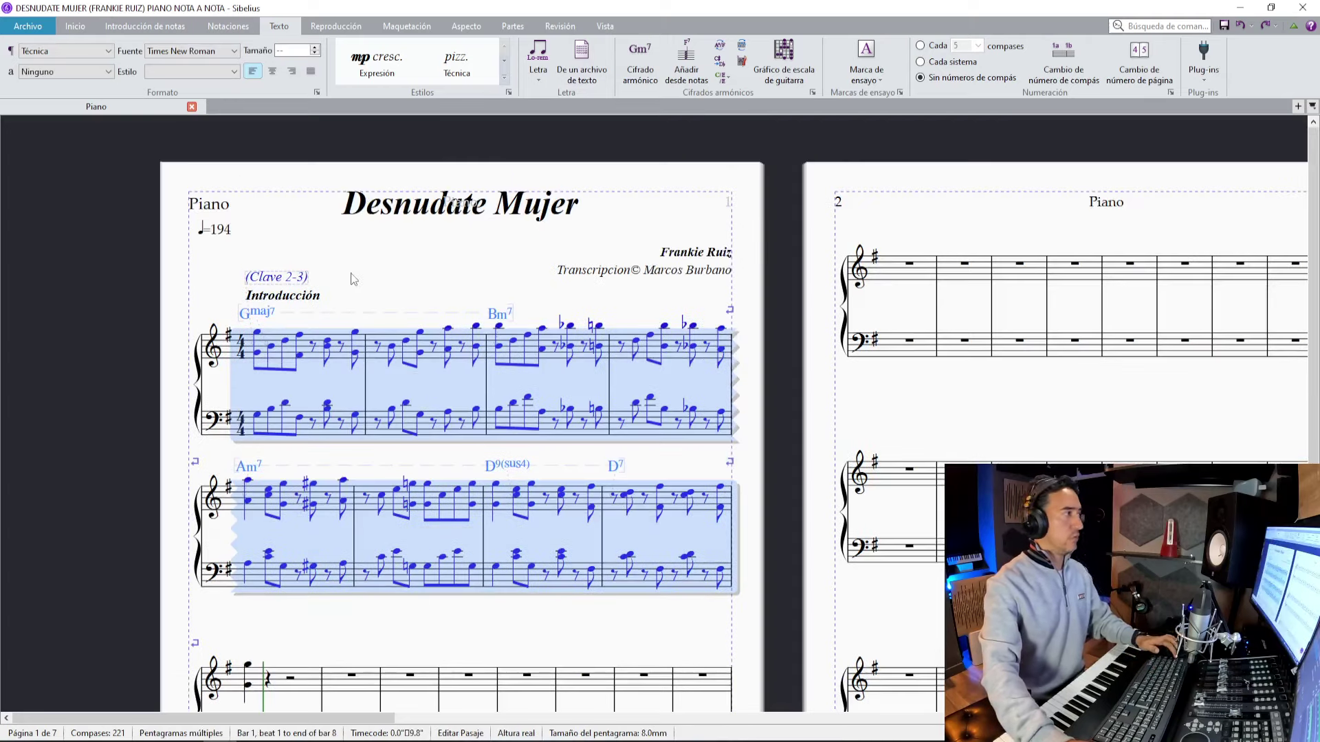
key(shift+r)
key(Escape)
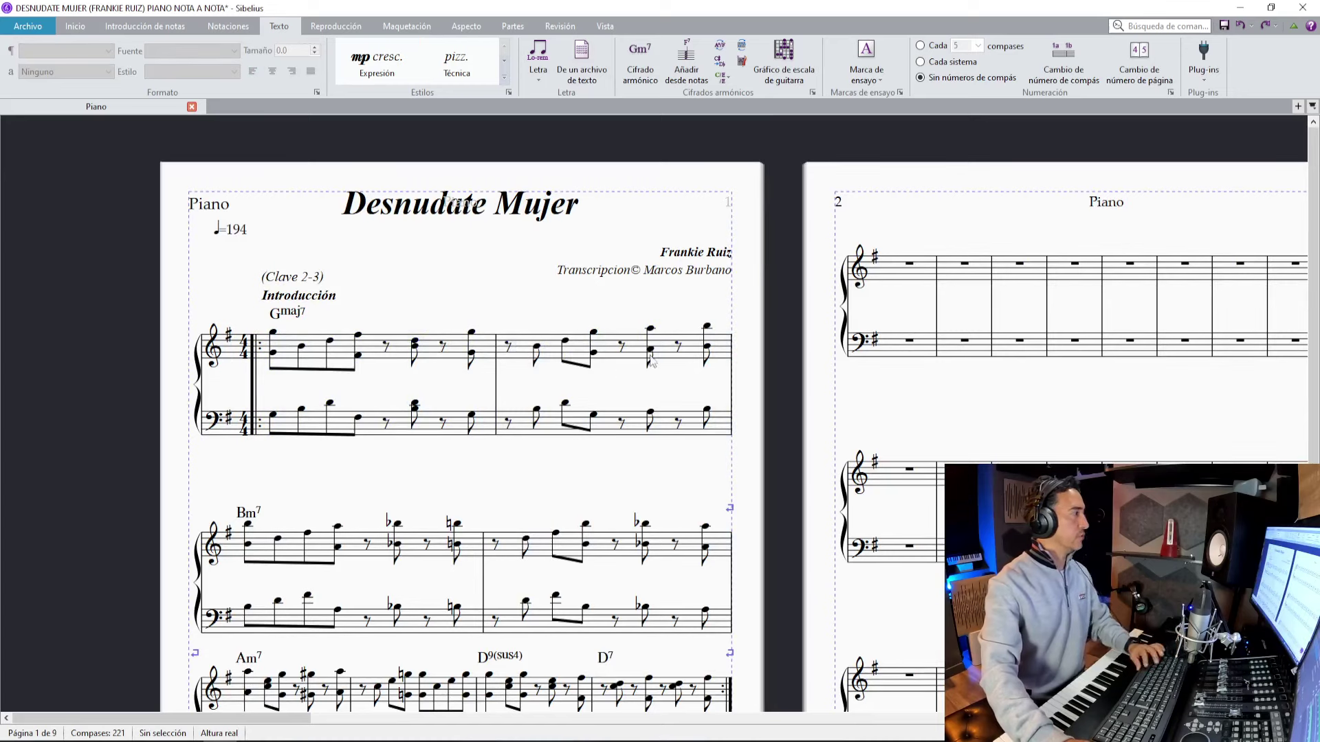
Make bars 1 to 4 into a single system and deselect the passage.
click(408, 353)
shift+click(576, 547)
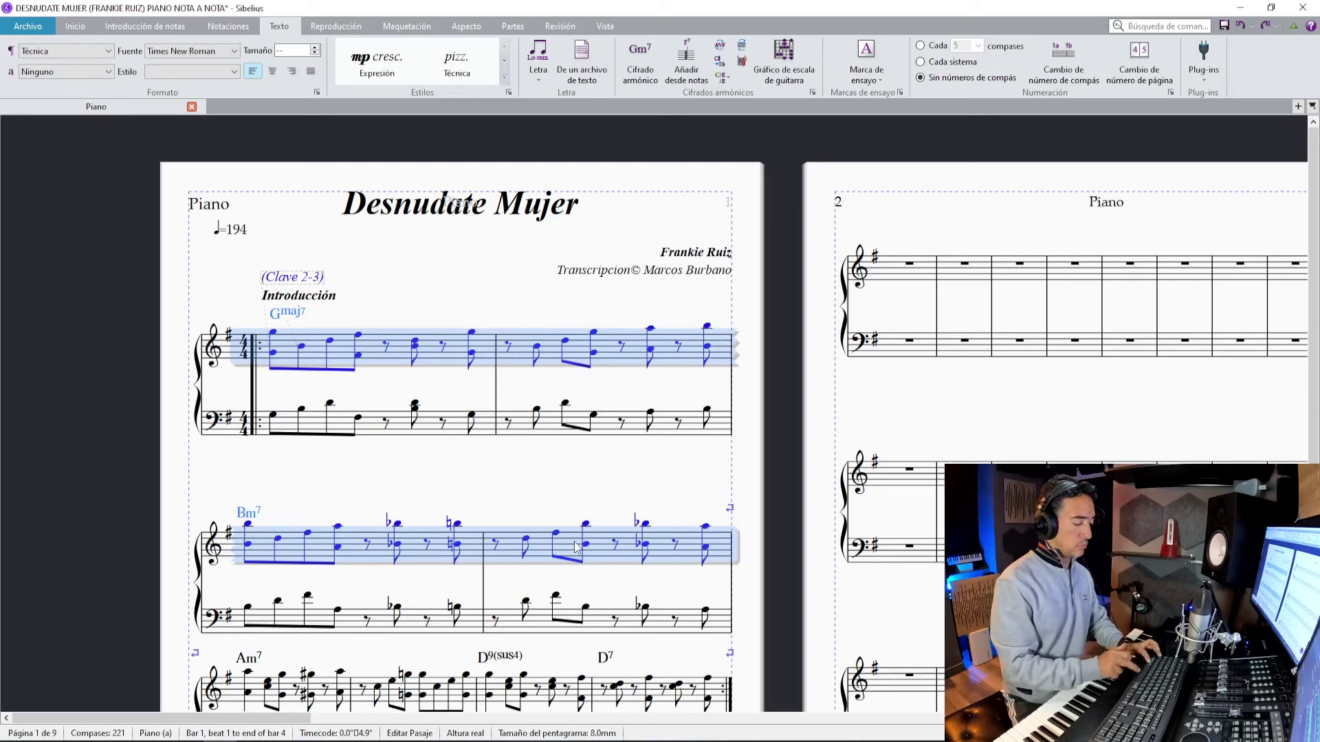
key(alt+shift+m)
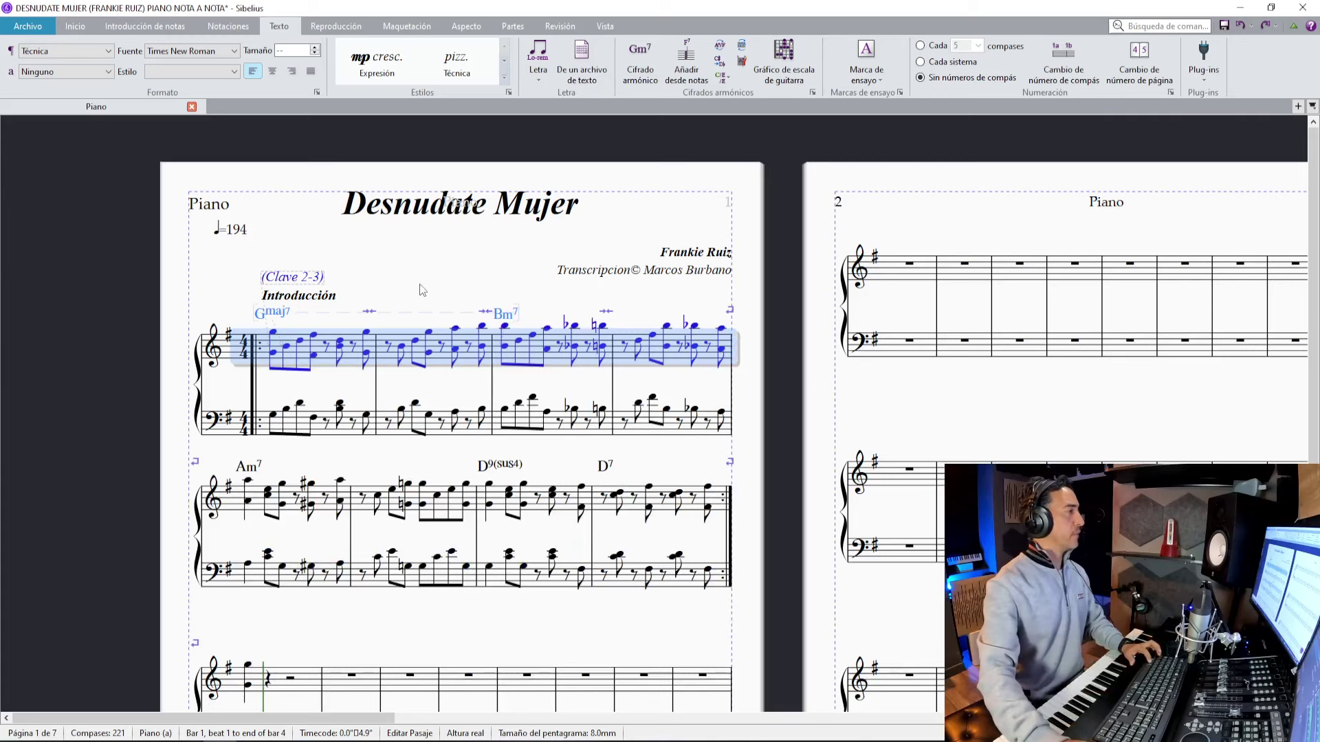
key(Escape)
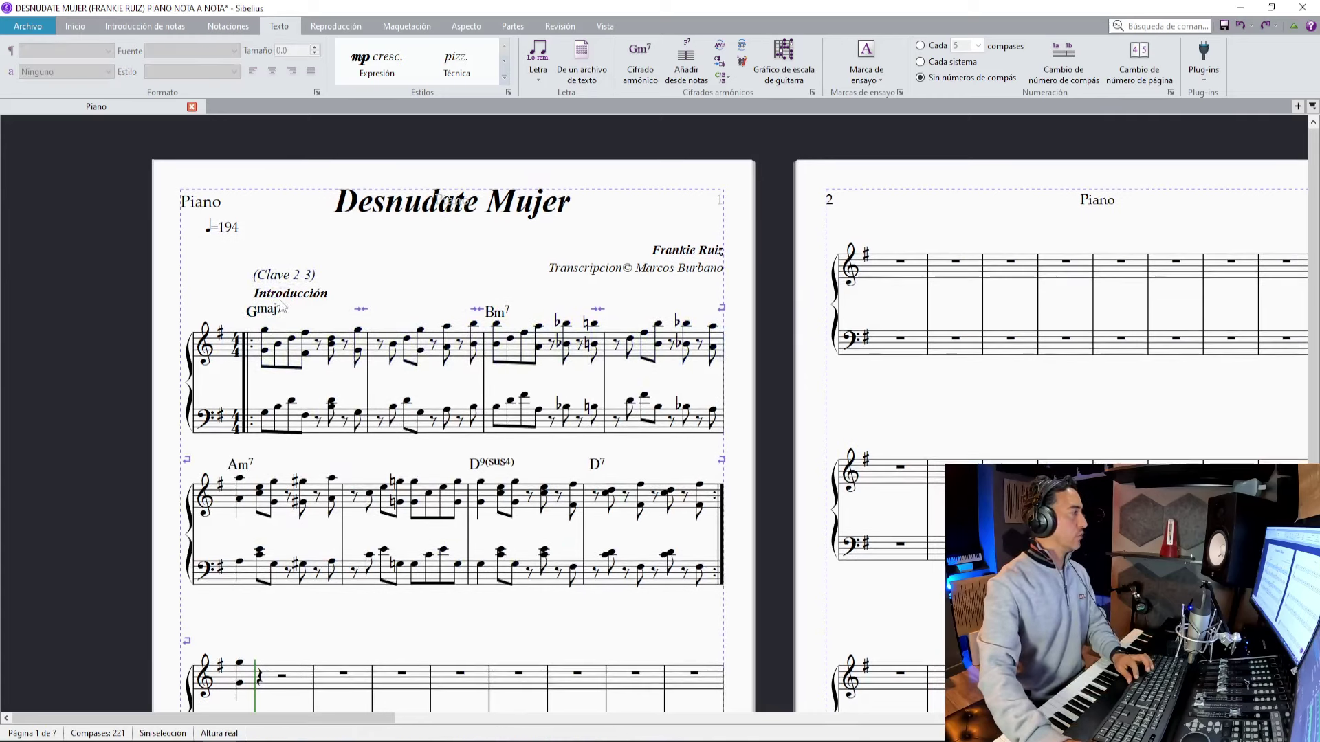
Move the "Introducción" and "(Clave 2-3)" texts slightly so they line up above the start of bar 1.
click(279, 297)
click(285, 276)
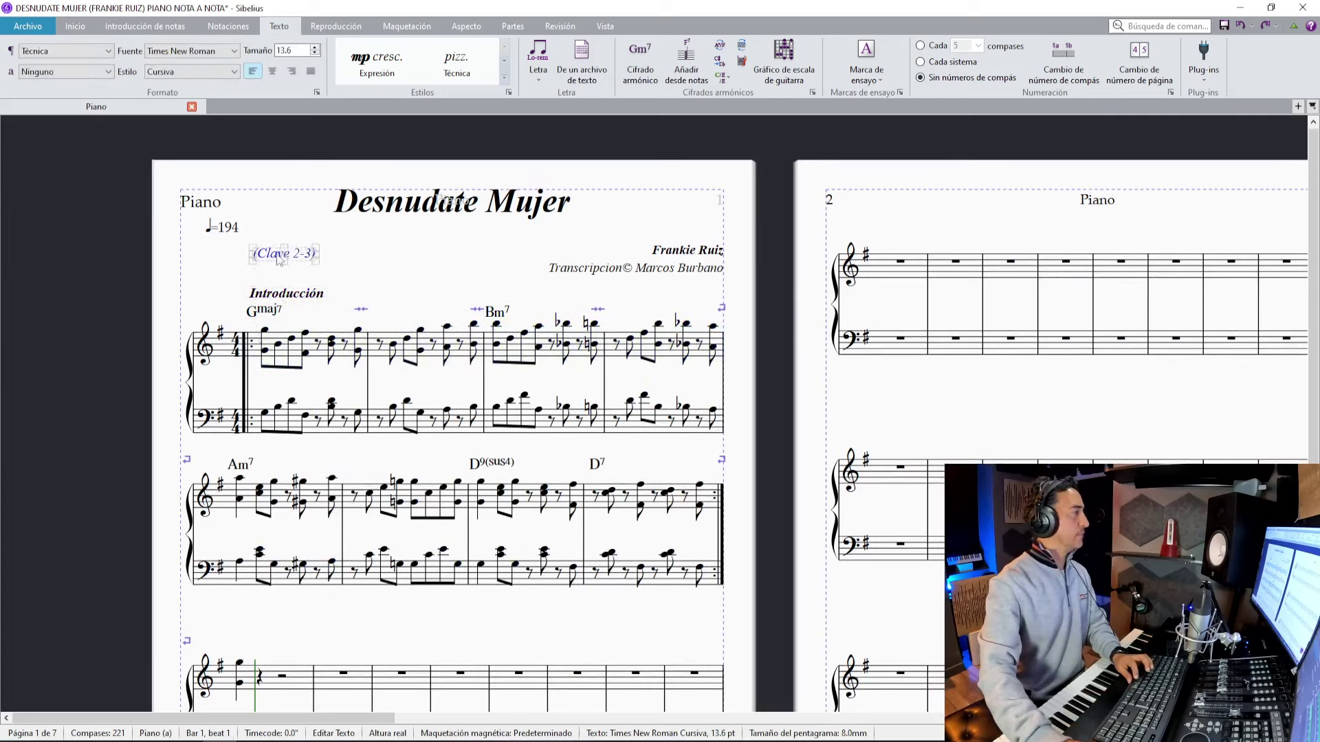
click(345, 266)
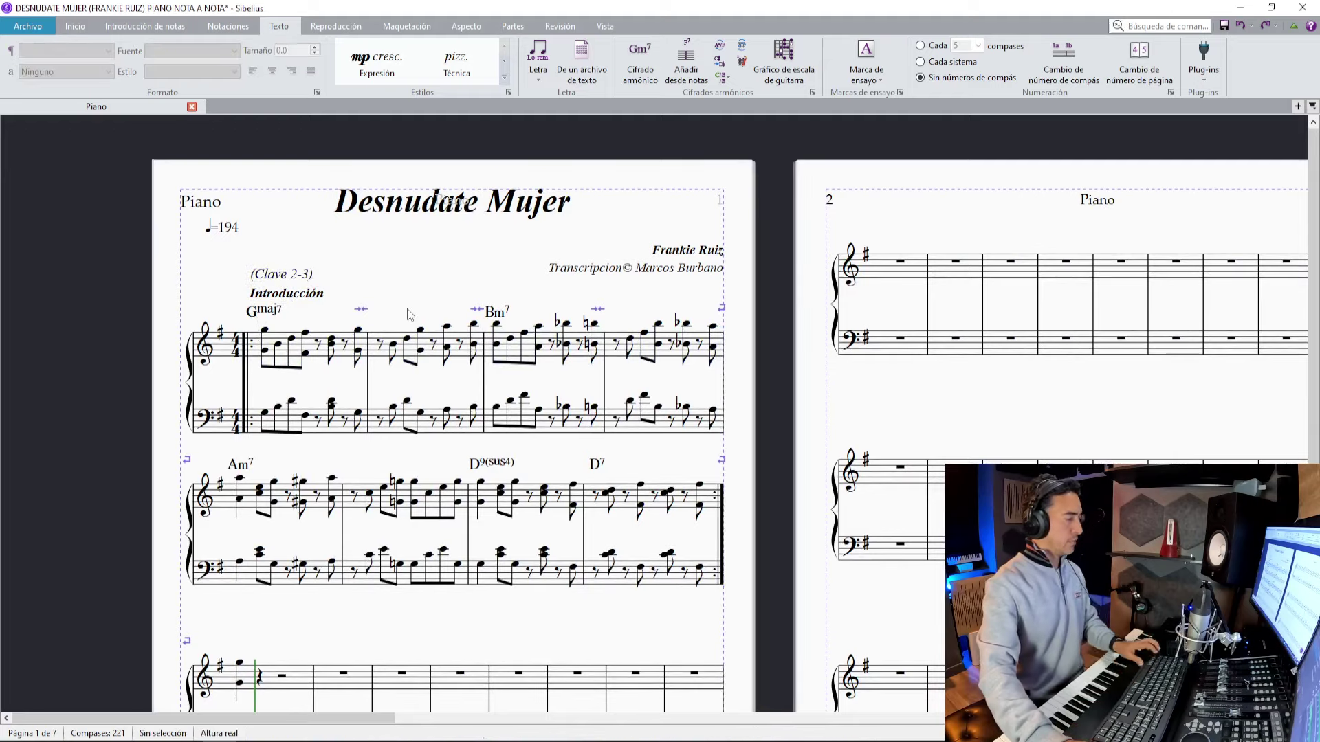
Add a system break at the barline after bar 12 so the third system holds four bars.
scroll(438, 471, up, 1)
drag(531, 468, 643, 274)
click(586, 560)
key(Return)
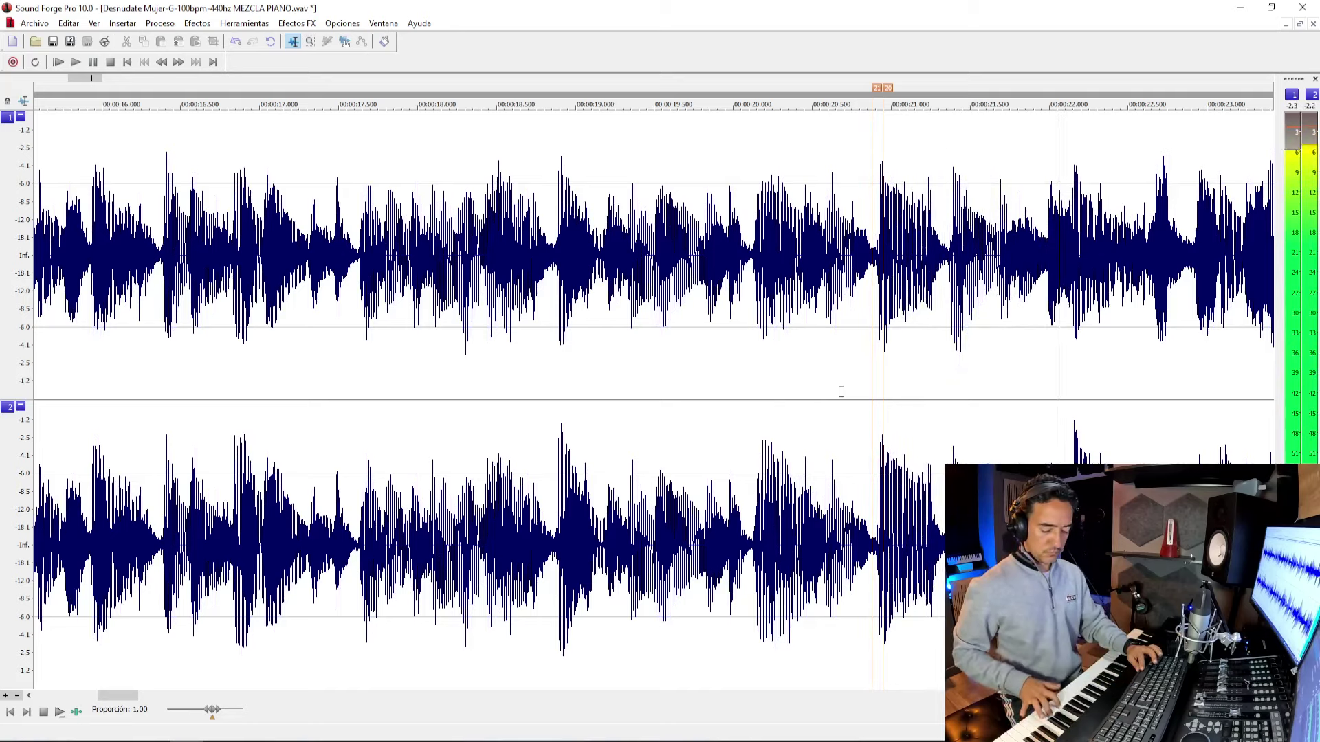
In Sibelius, shorten bar 9's first right-hand chord to an eighth and enter B, D, a G octave, rest, B–D chord and rest.
key(alt+Tab)
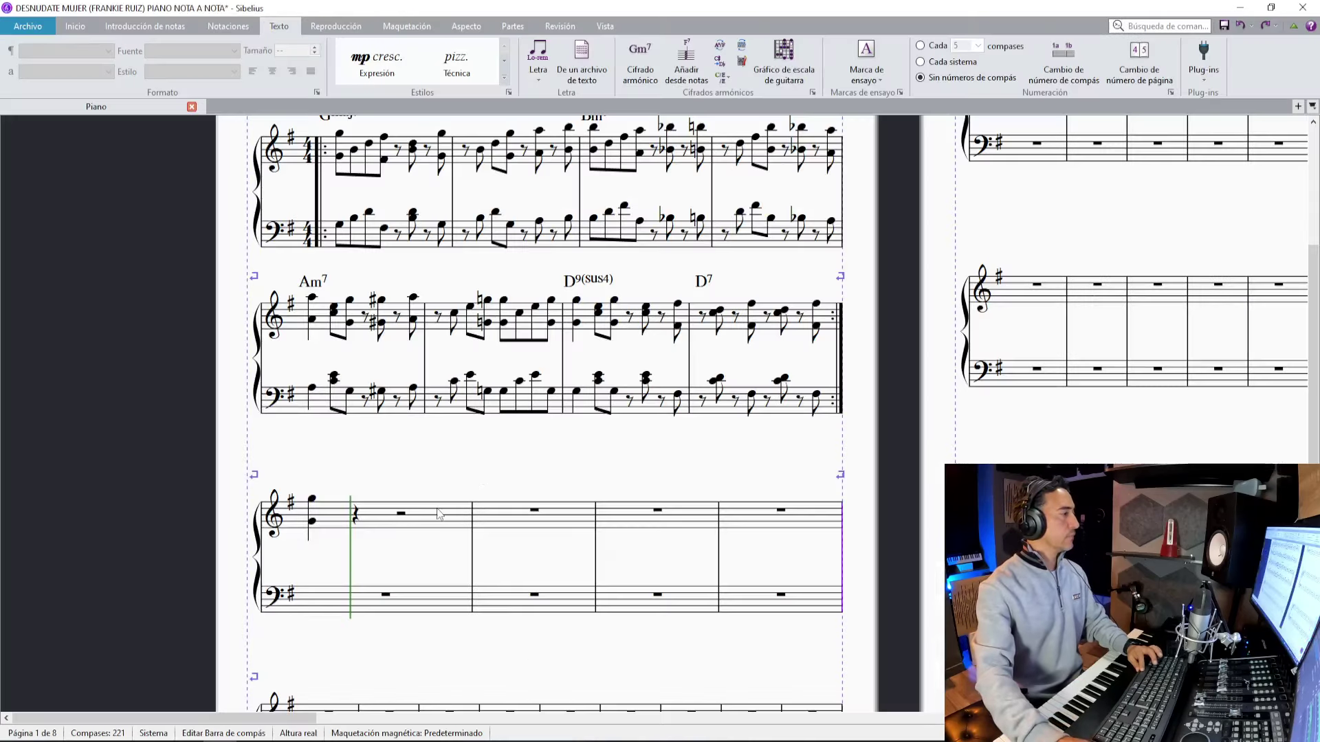
click(311, 523)
key(3)
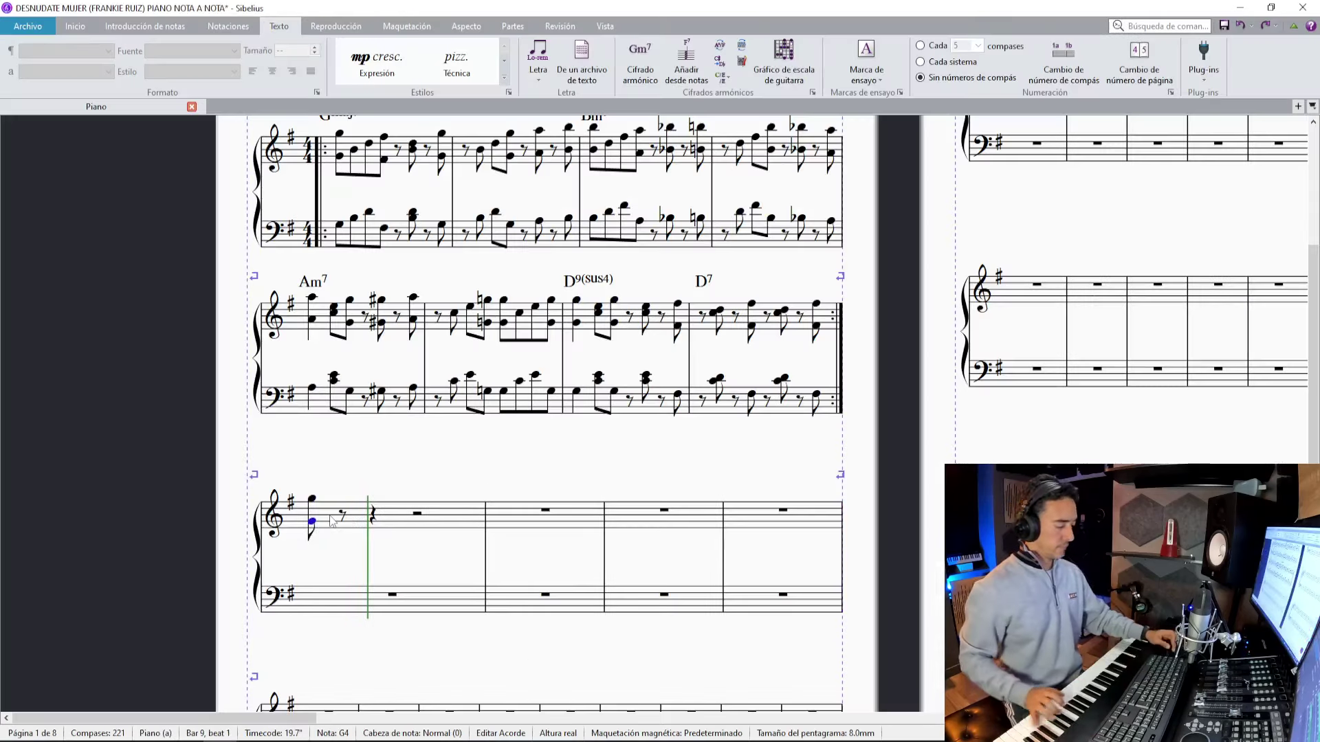
key(n)
key(0)
key(0)
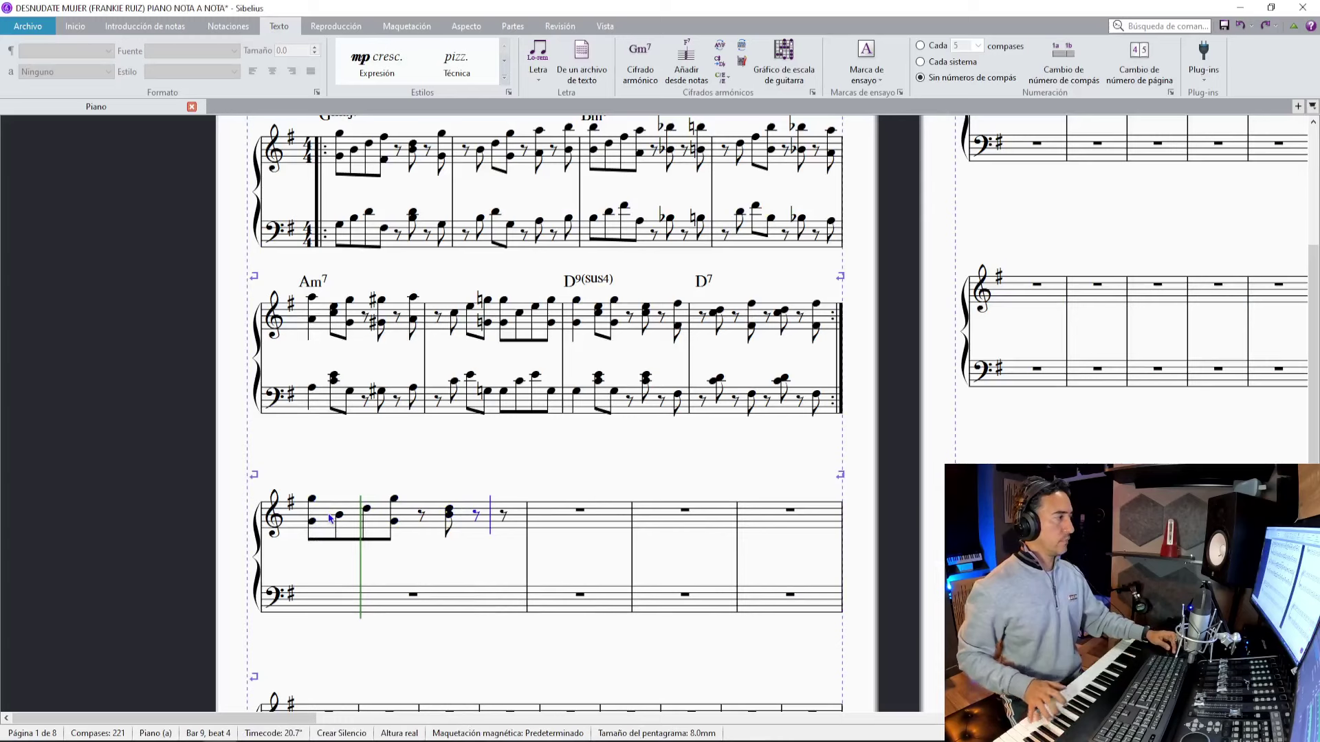
Add the chord symbol G above the first beat of bar 9.
click(360, 521)
key(ctrl+k)
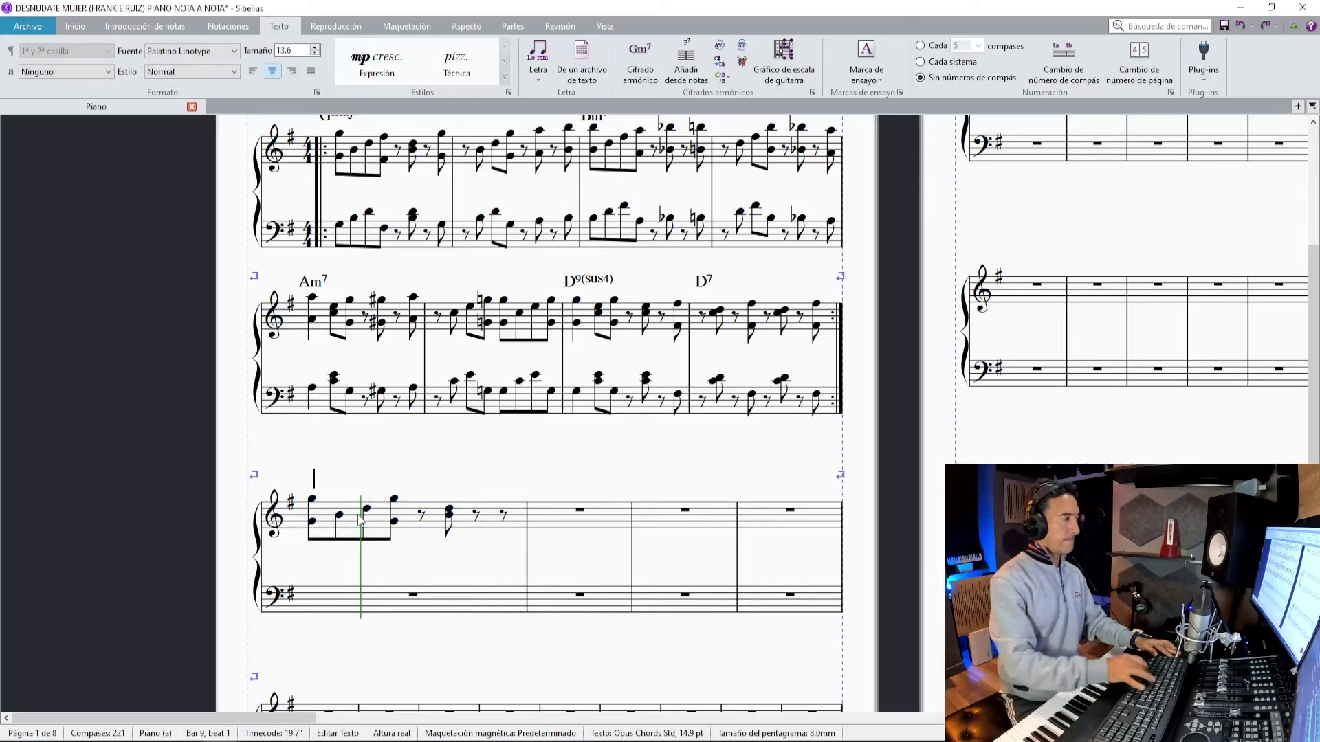
text(G)
key(Escape)
Enter the left hand of bar 9 in eighths: G, B, D, G, rest, B–D chord and rest.
click(376, 604)
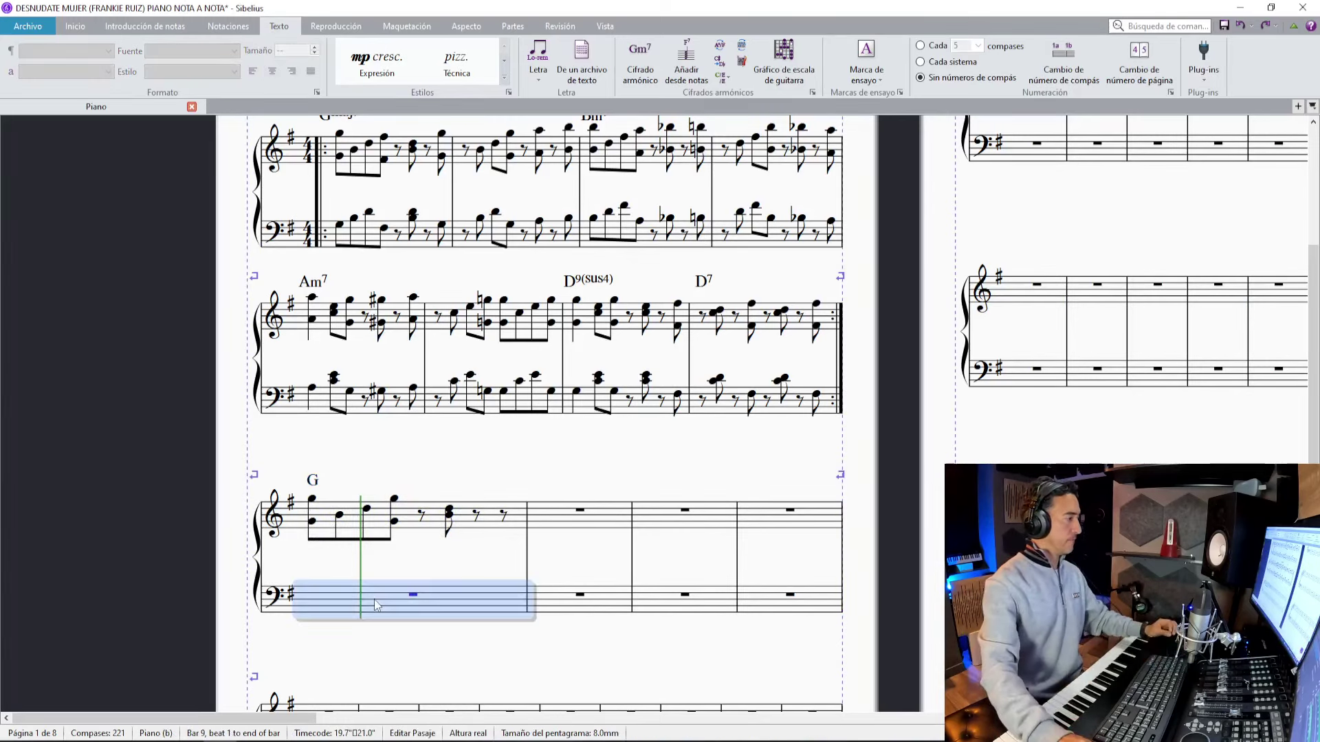
key(n)
key(0)
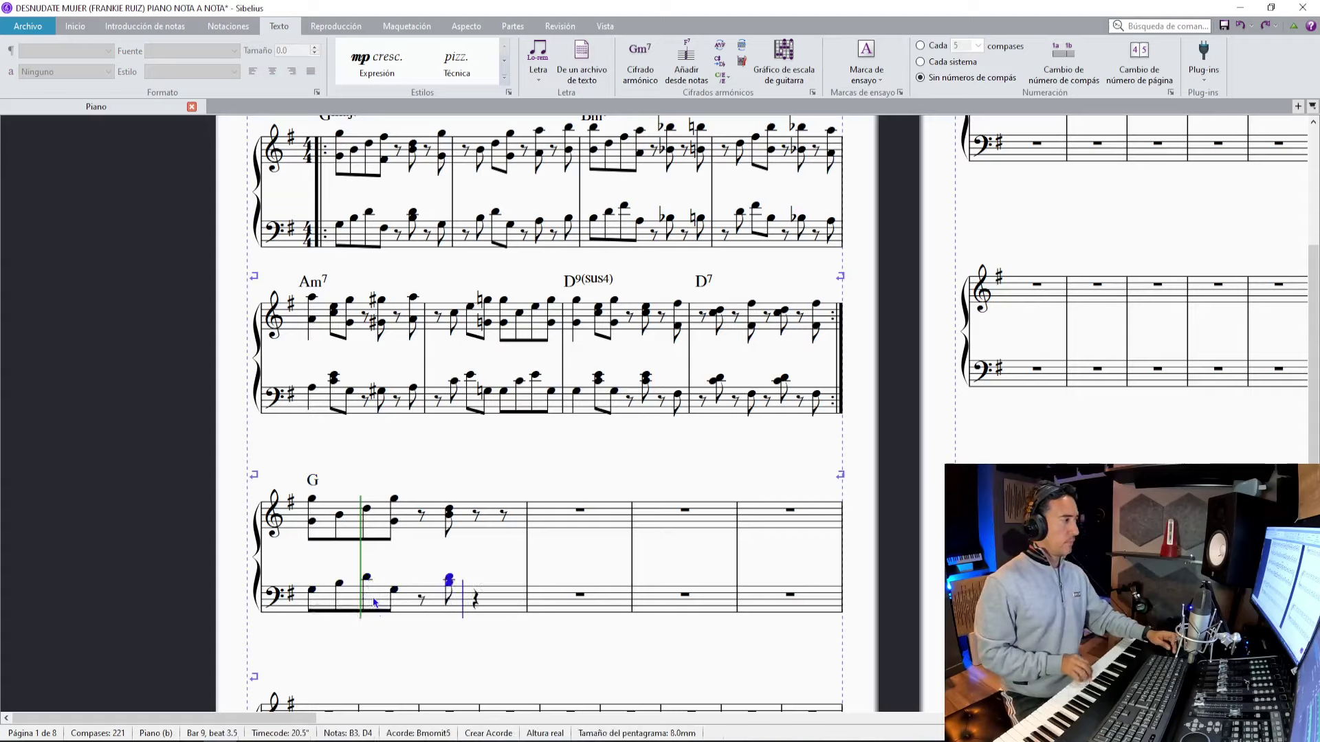
key(0)
key(Escape)
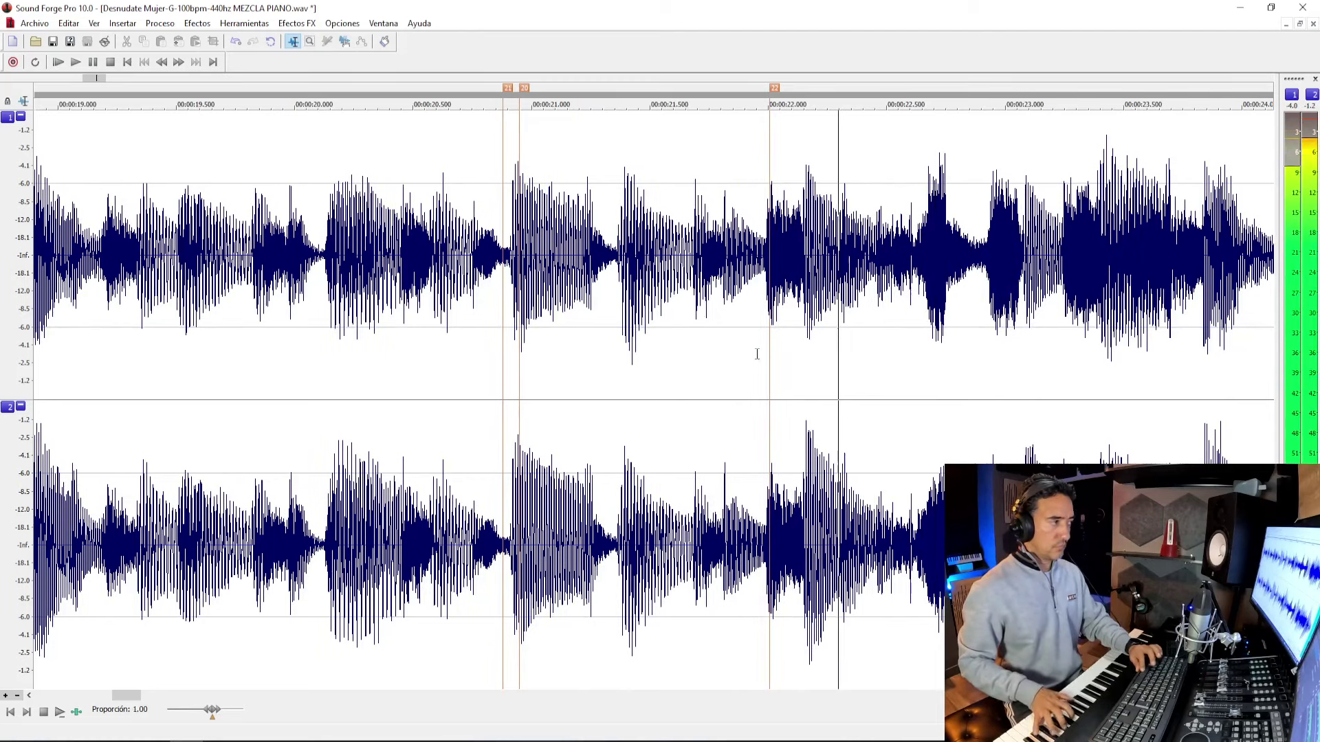
Stop the Sound Forge playback and replace the last right-hand rest of bar 9 in Sibelius with a G-sharp octave.
key(space)
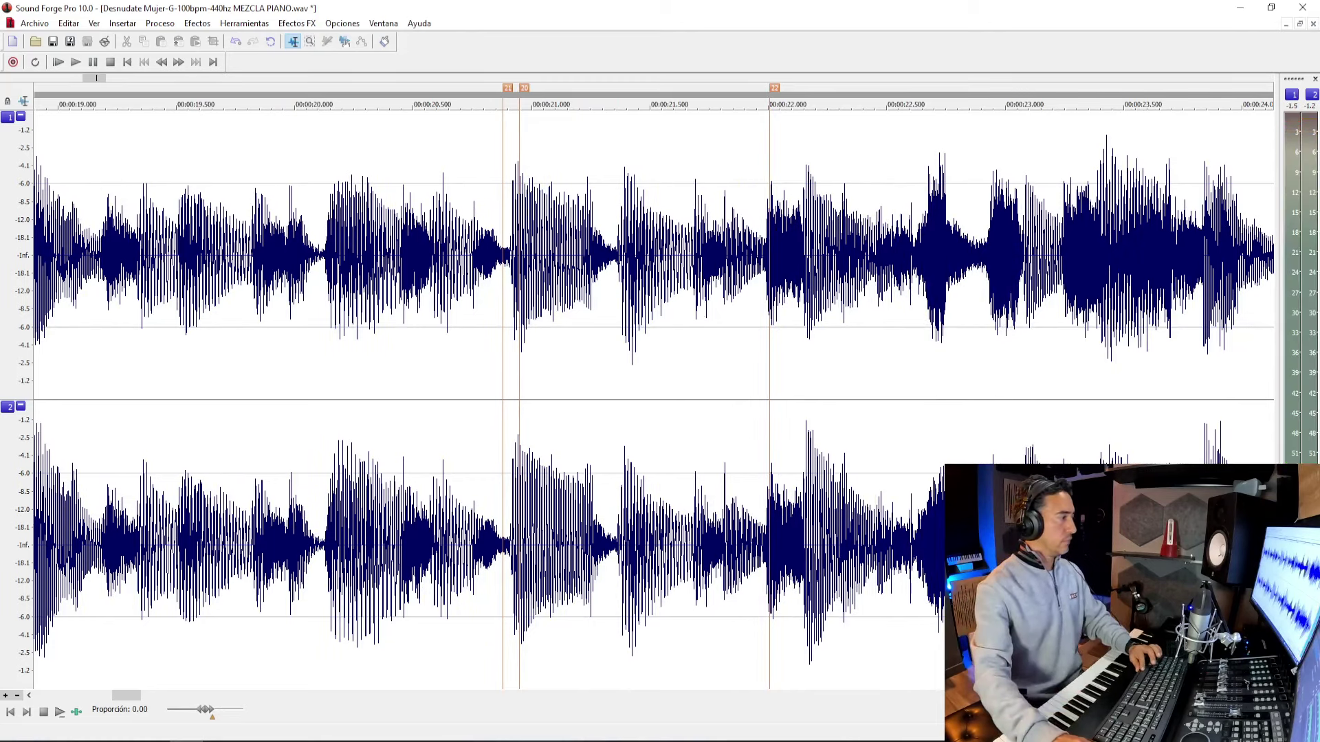
key(alt+Tab)
click(530, 513)
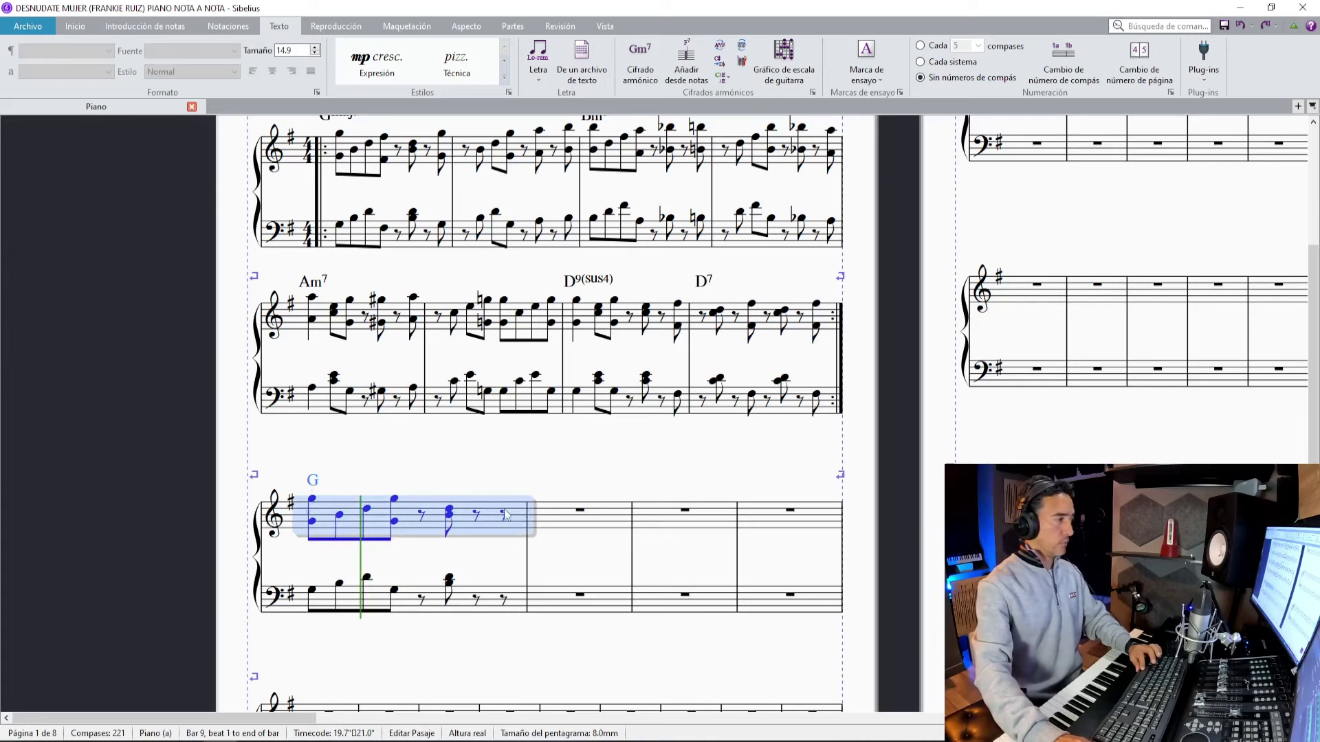
click(504, 517)
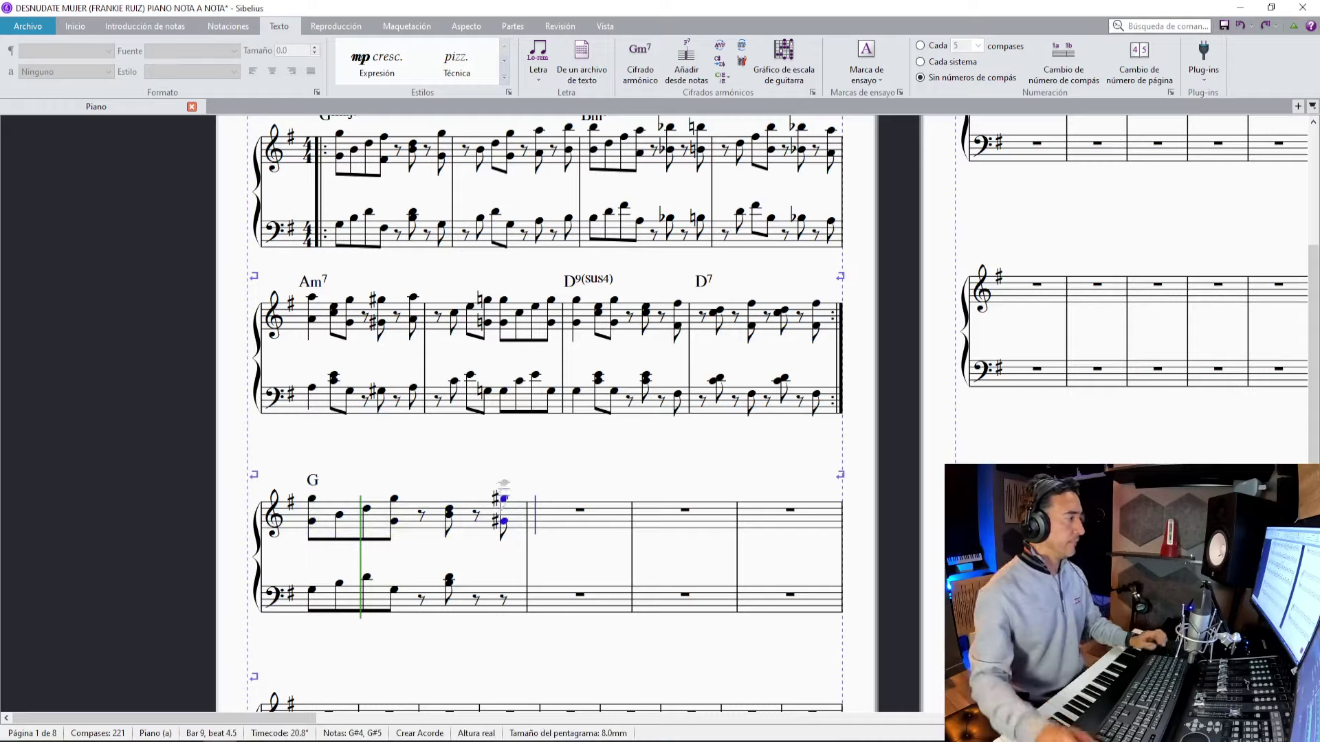
Recheck the recording in Sound Forge and enter bar 10's right hand in Sibelius: rest, C, D-sharp, G-sharp octave, rest, C–D-sharp chord, rest.
key(alt+Tab)
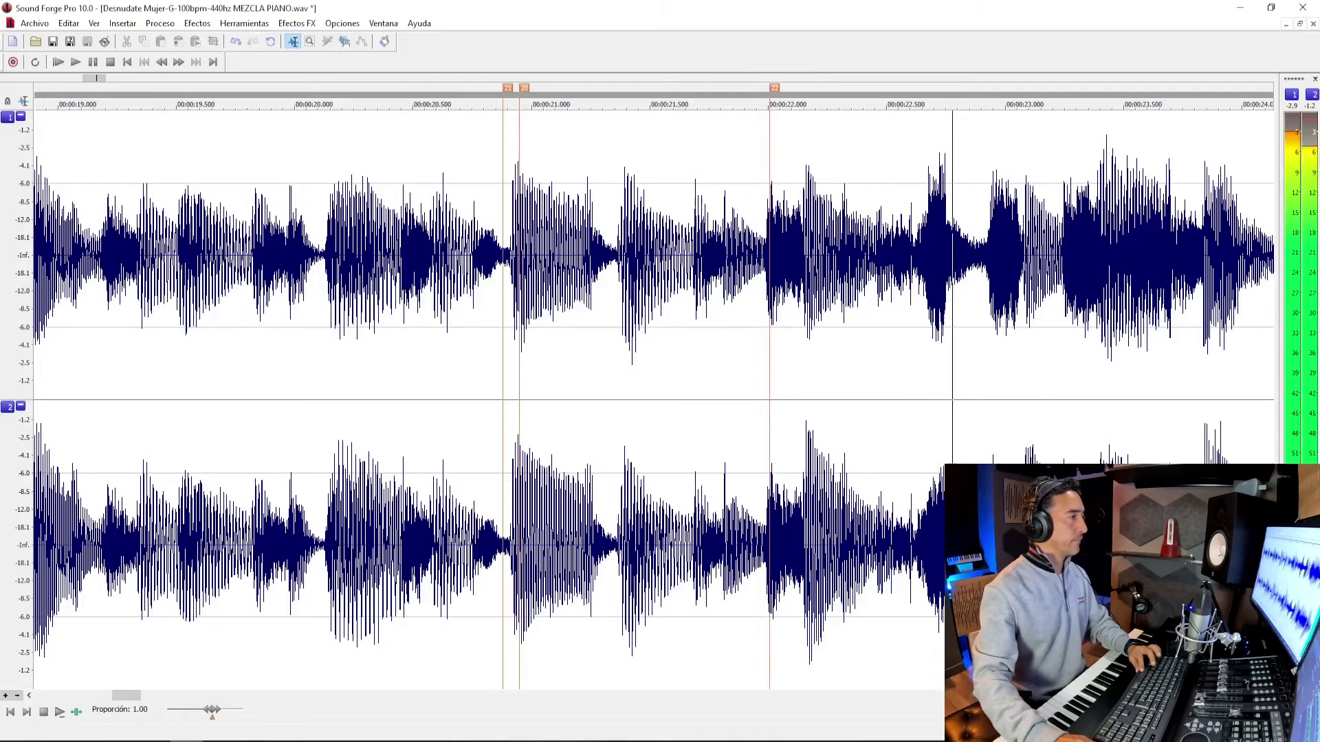
key(alt+Tab)
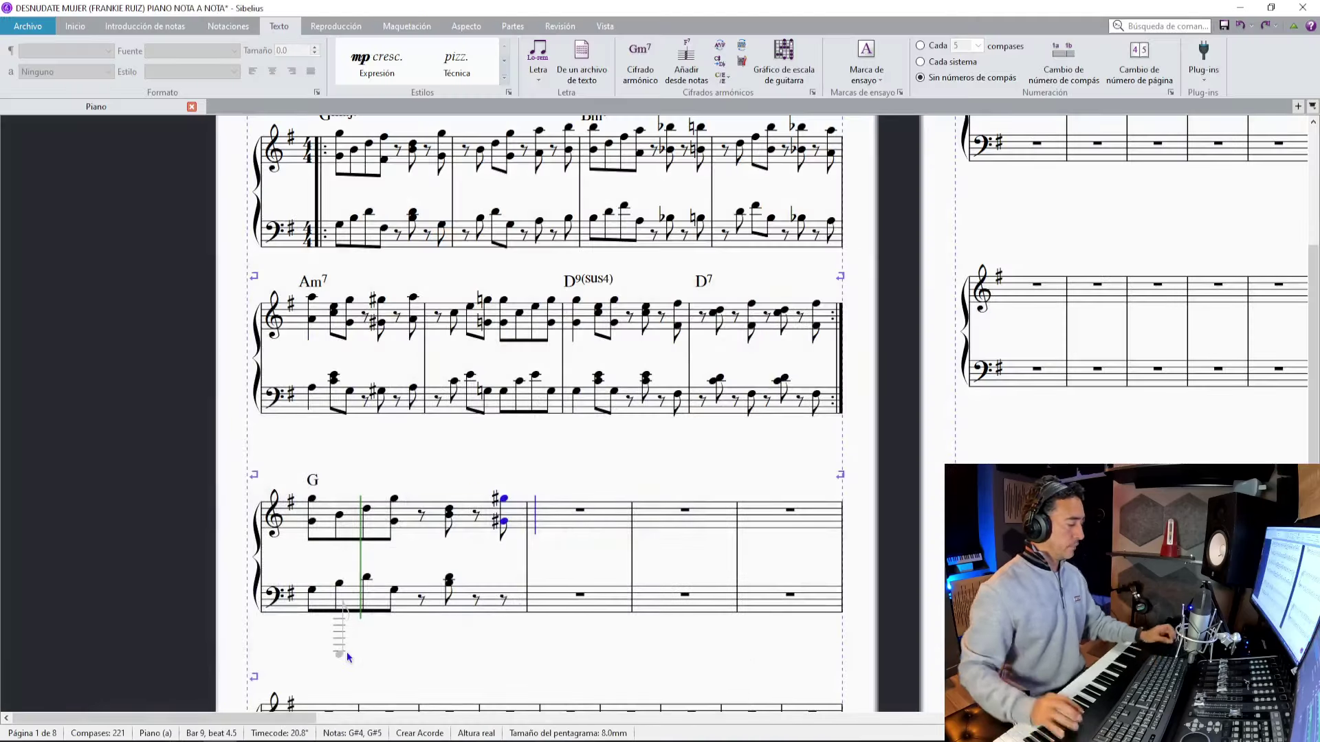
key(0)
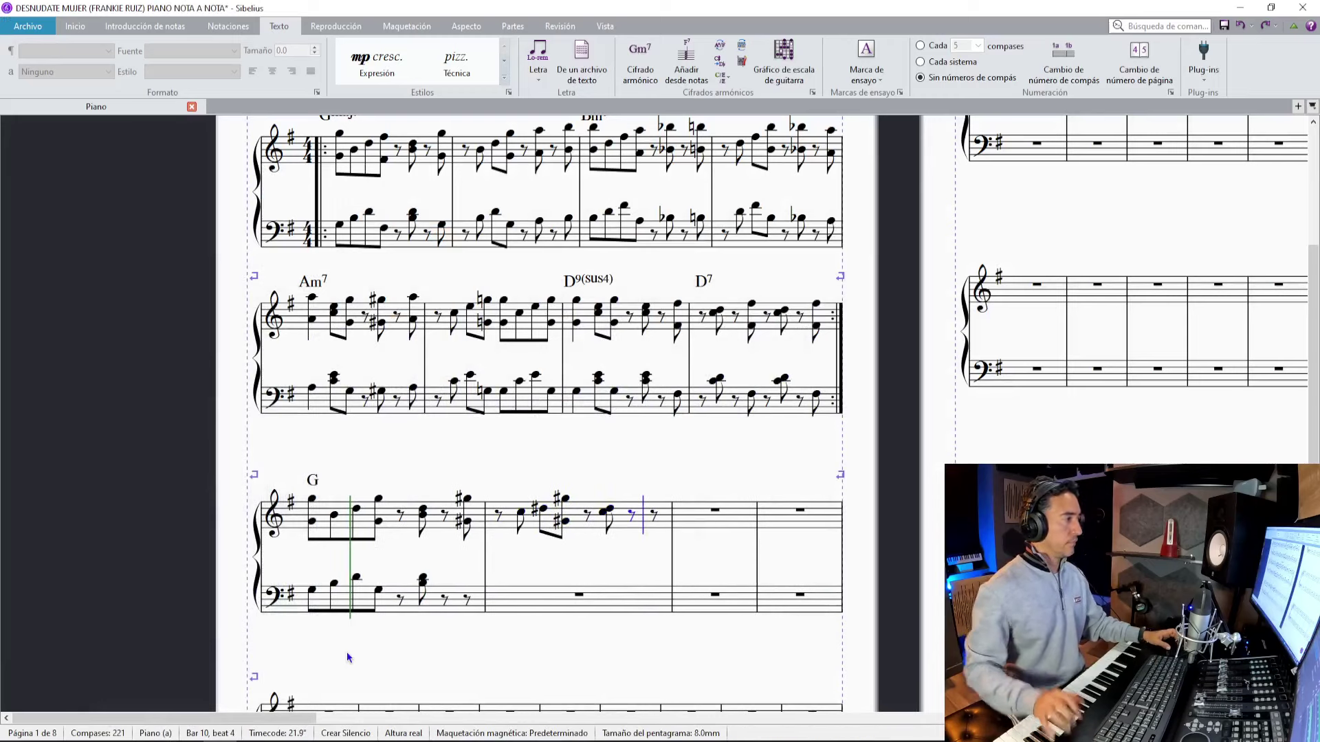
Enter G-sharp as the last left-hand eighth of bar 9, and rest, C, D-sharp, G-sharp, rest, C–D-sharp chord, rest in bar 10.
key(Escape)
click(468, 603)
key(0)
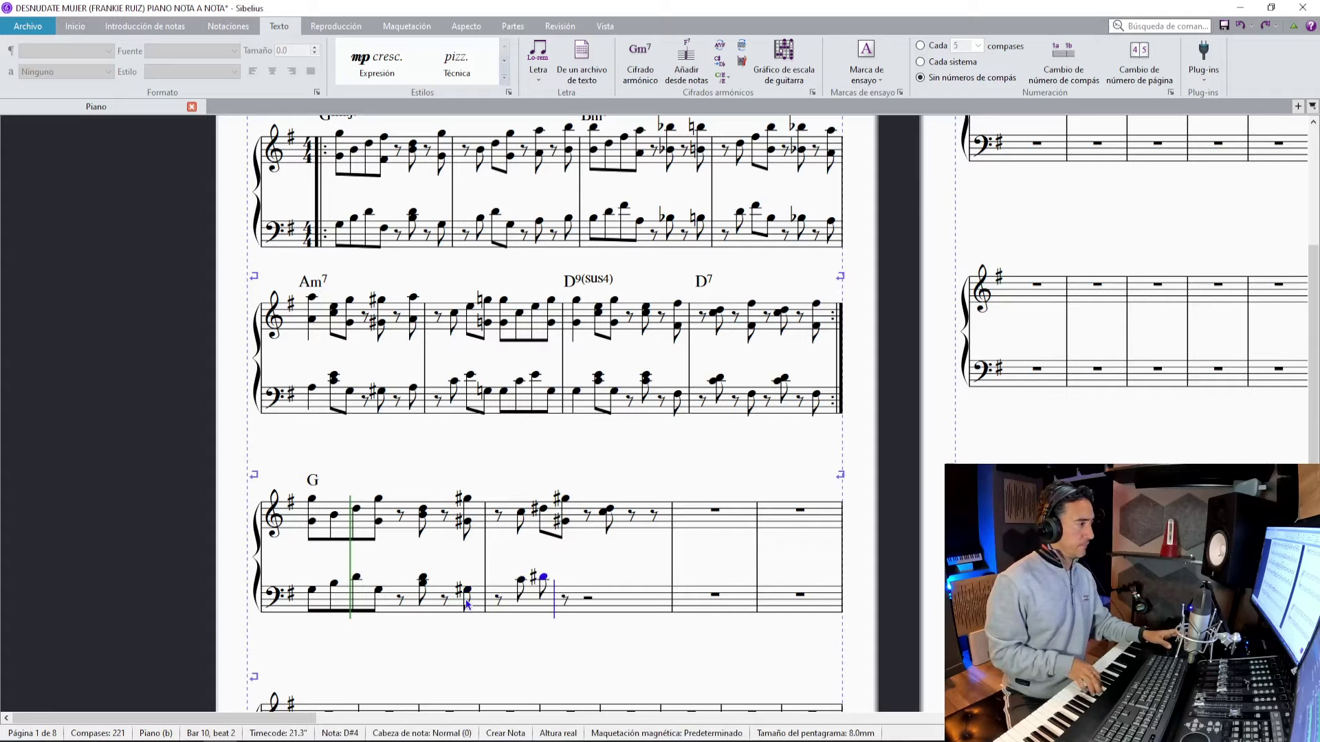
key(0)
key(0)
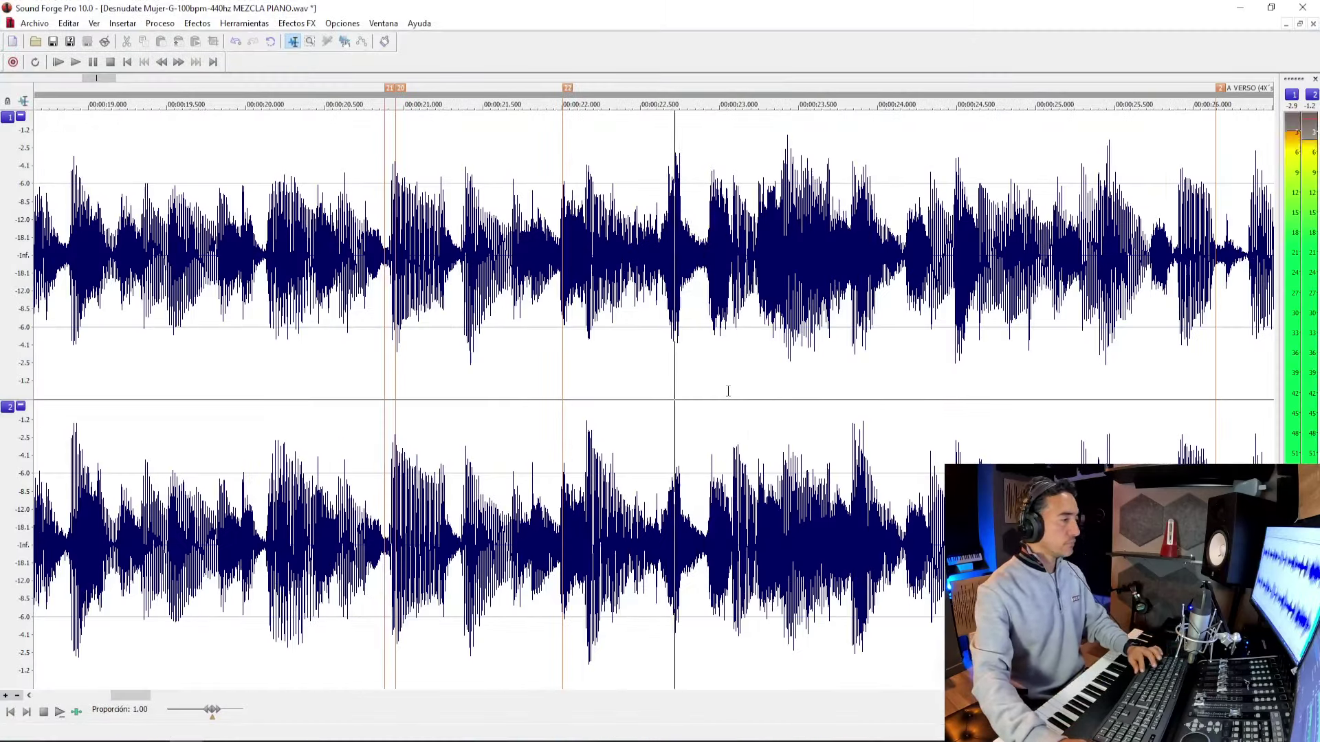
In Sound Forge, add a marker between 23 and 23.5 seconds and replay the surrounding passage repeatedly to work out bar 11.
key(m)
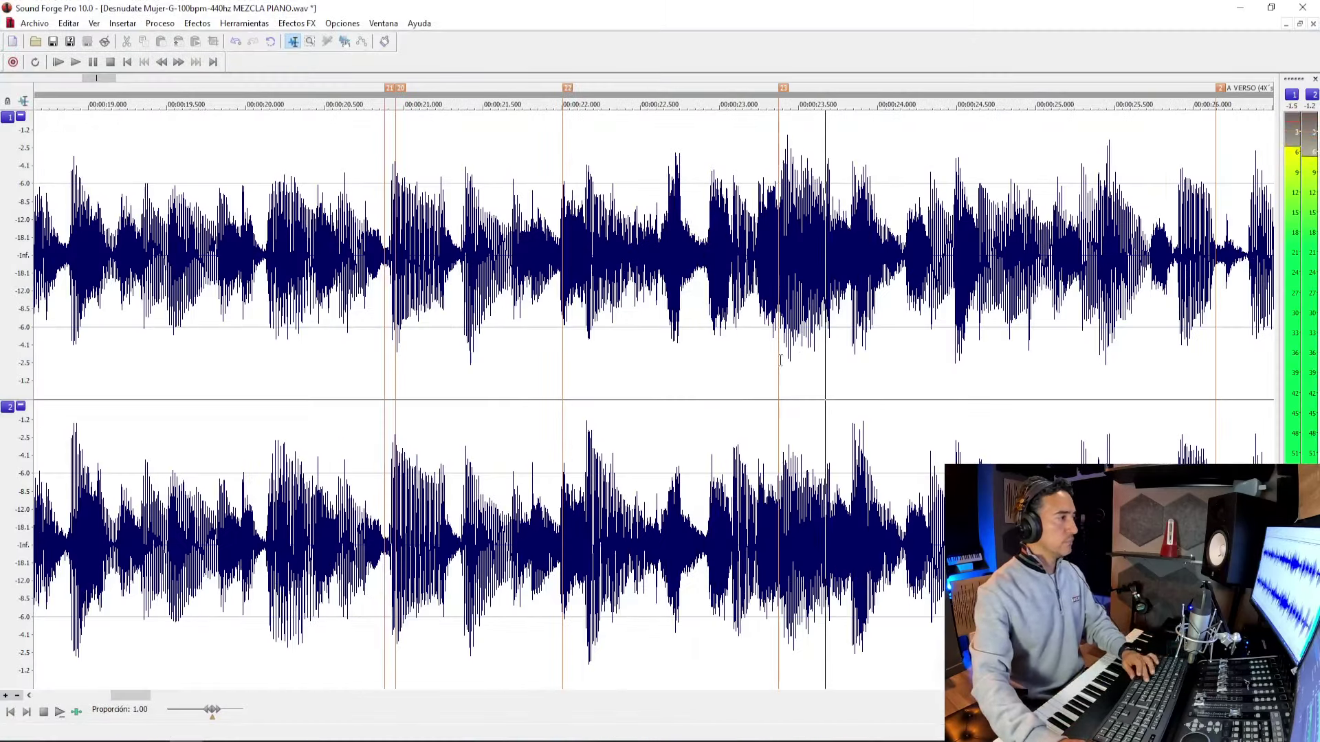
key(space)
key(space)
key(space)
key(space)
key(space)
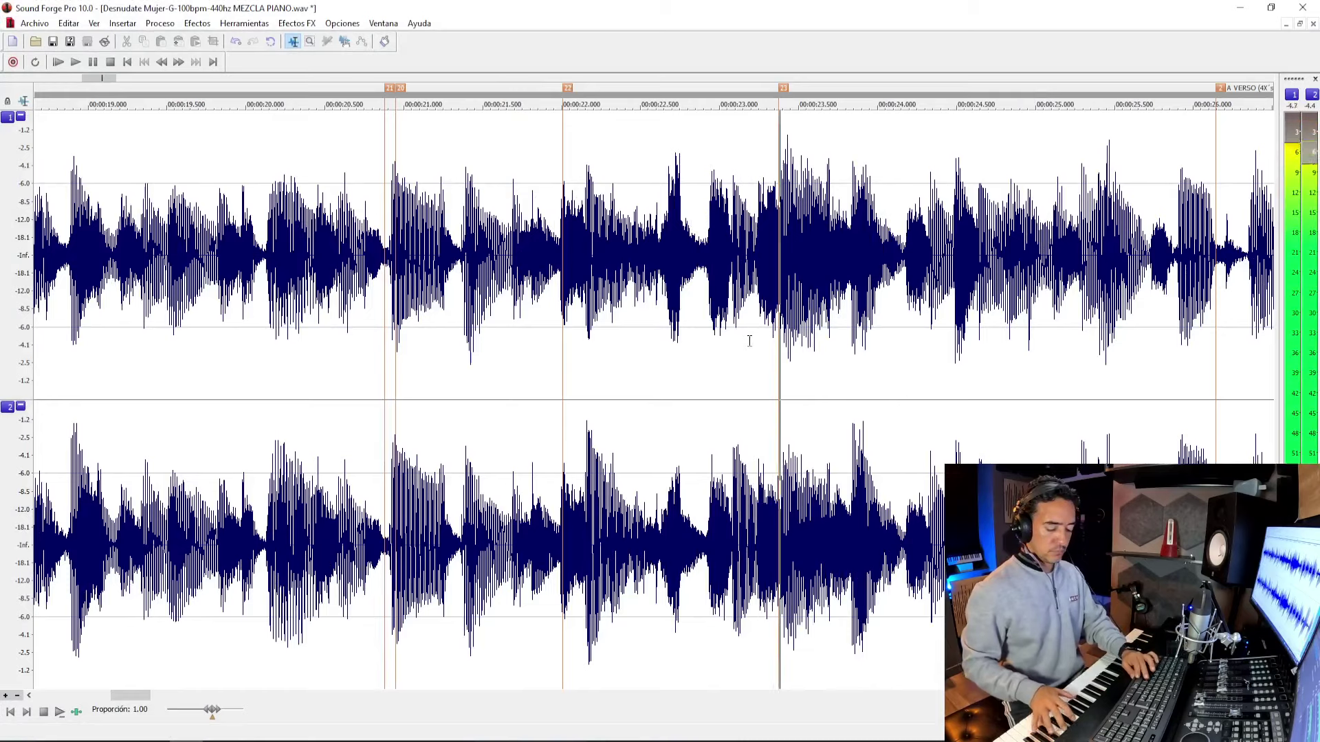
key(space)
key(space)
key(space)
key(space)
key(space)
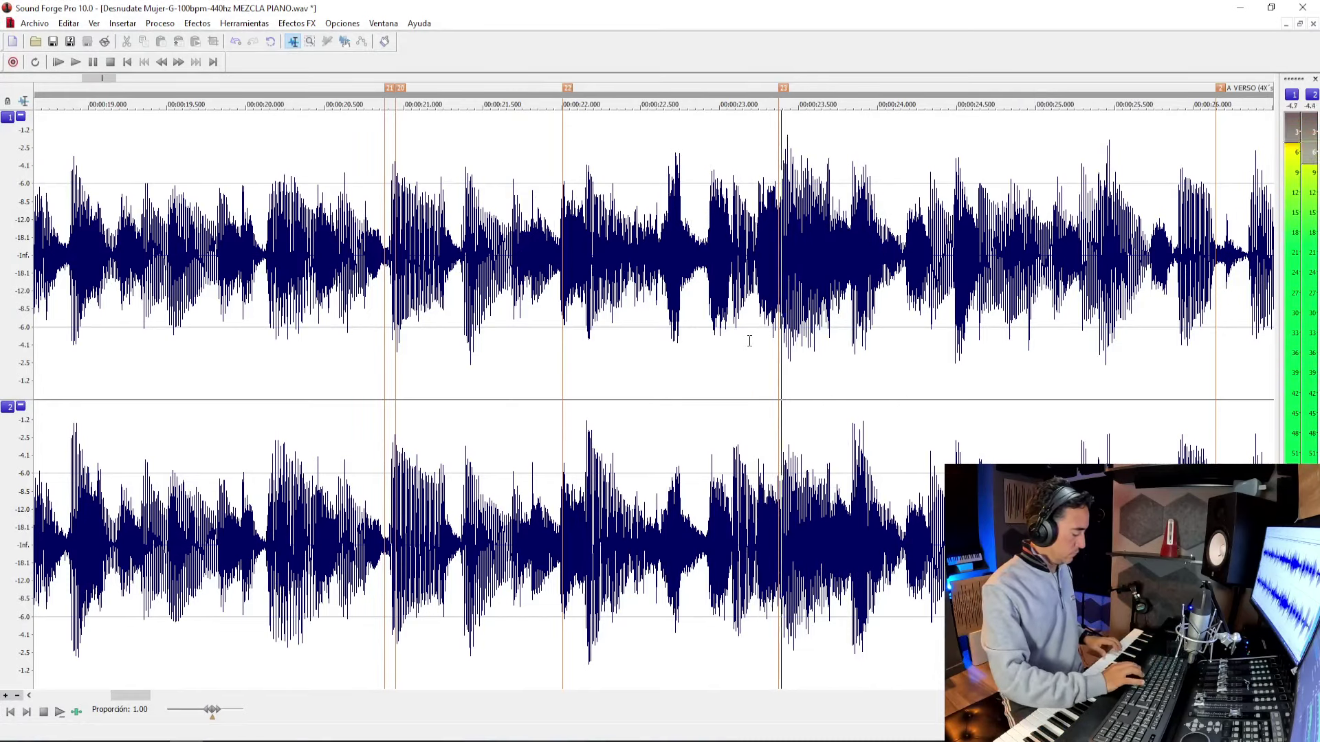
key(space)
key(space)
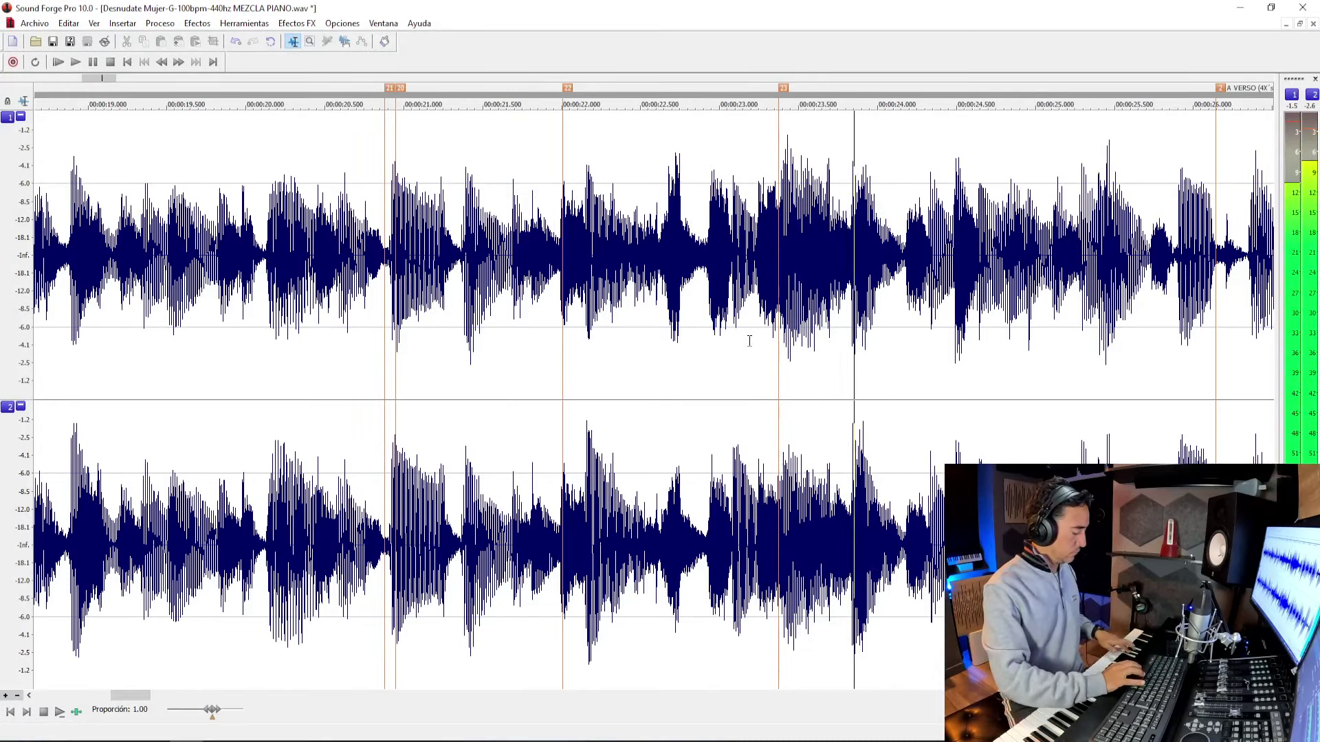
key(space)
key(space)
key(space)
key(space)
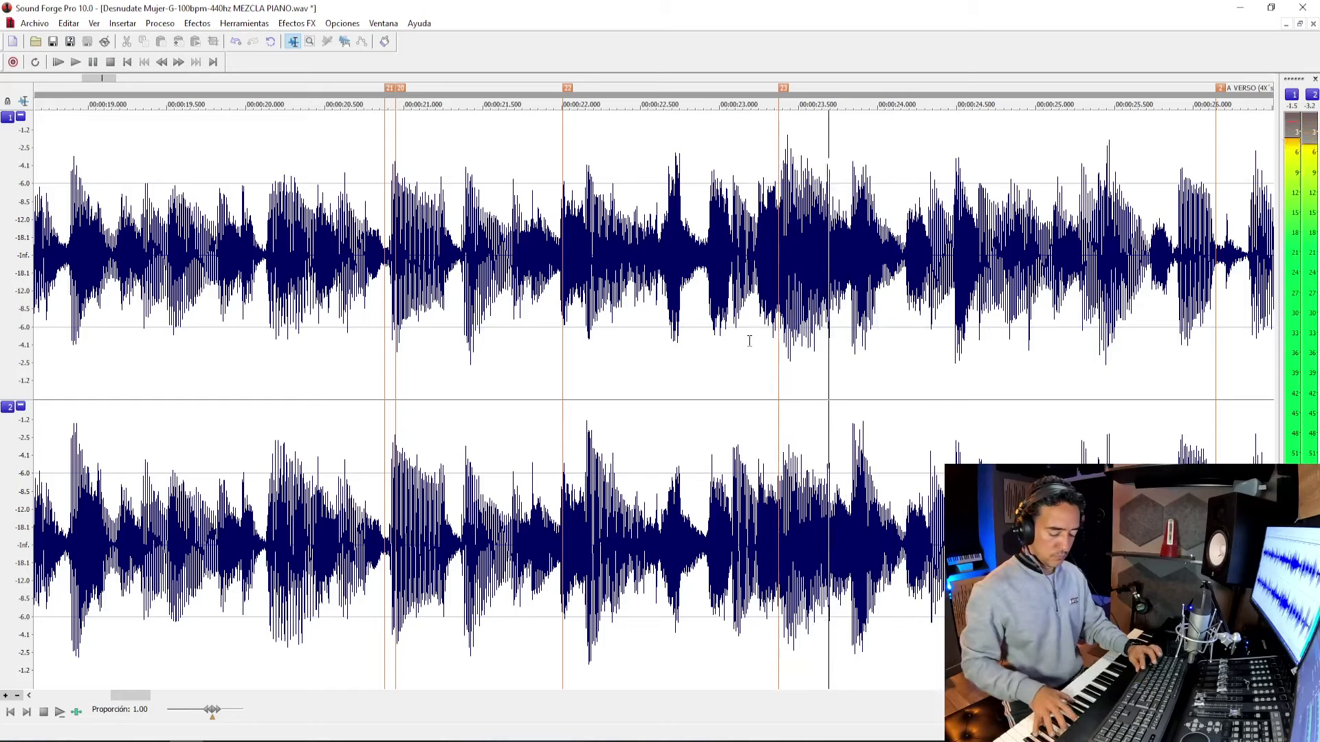
key(space)
key(space)
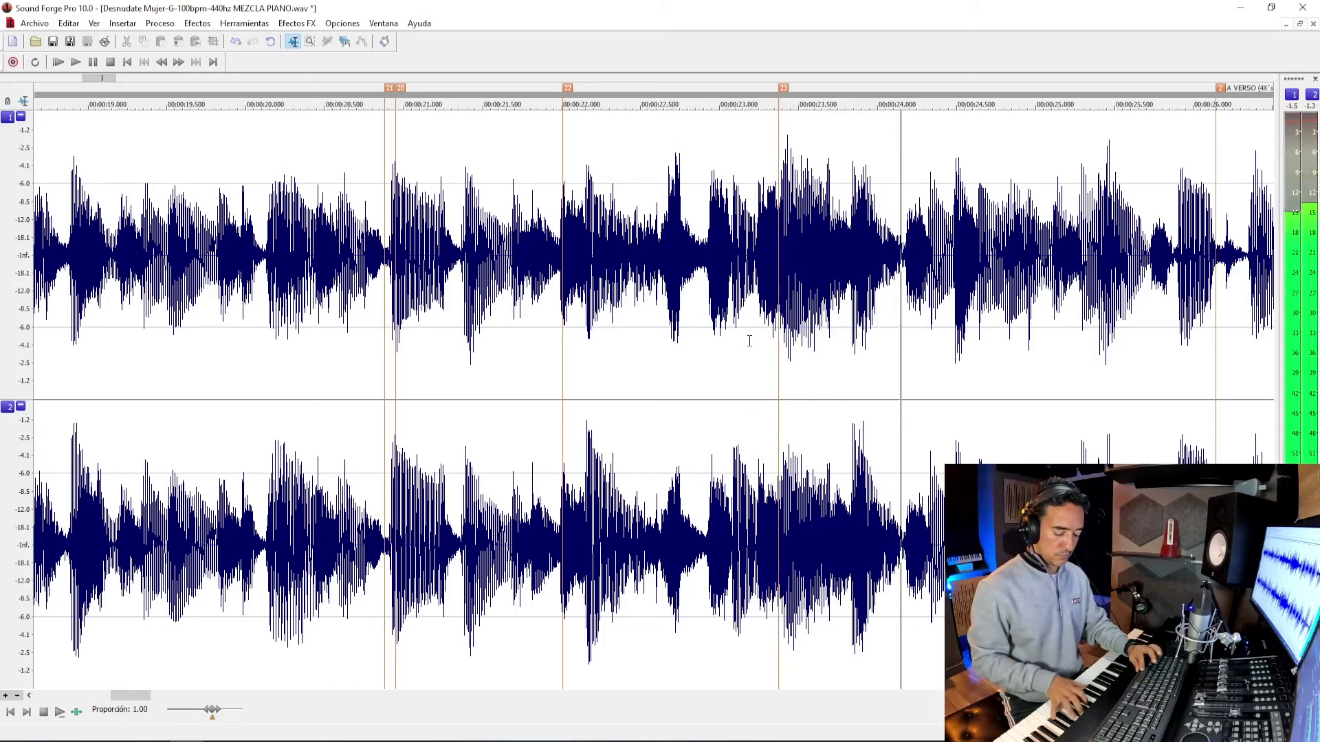
key(space)
In Sibelius, end bar 10's right hand with a G-sharp octave and enter D-sharp octave, G, B-flat, D-sharp octave, rest, G–B-flat chord, rest in bar 11.
key(alt+Tab)
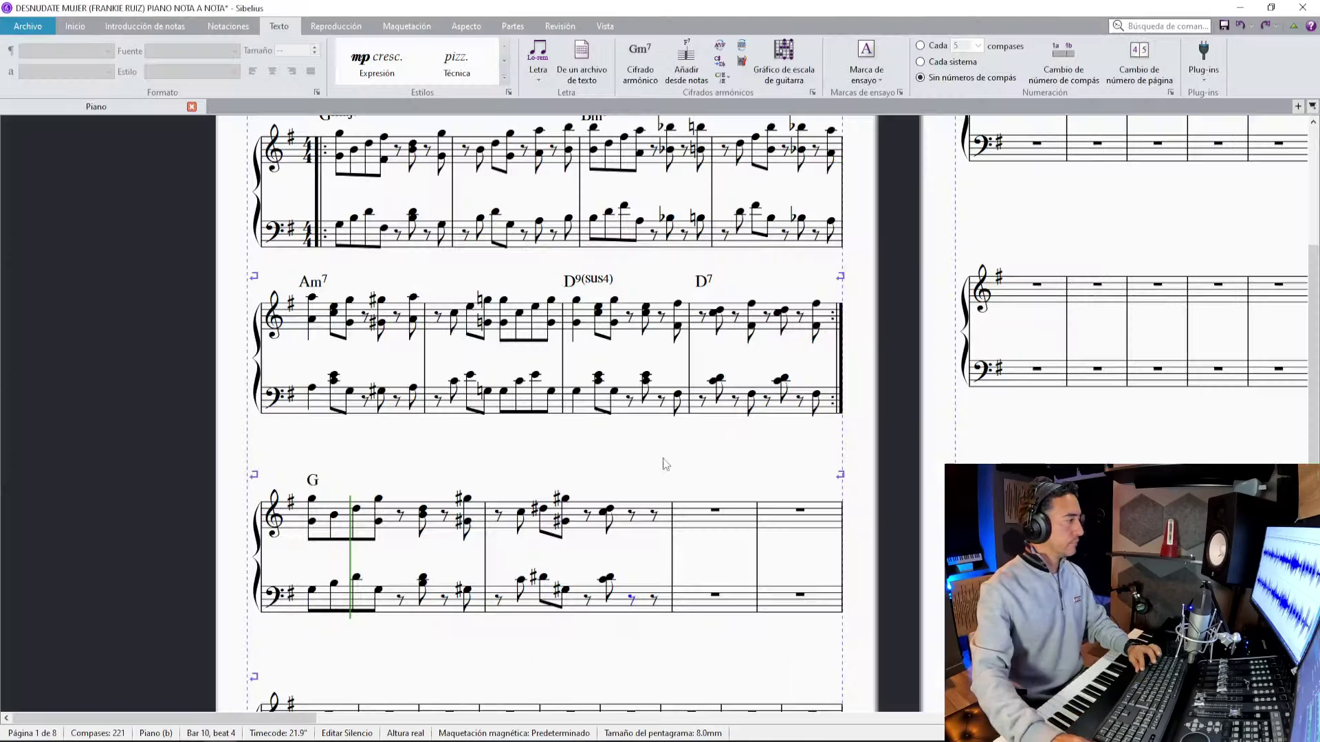
click(656, 516)
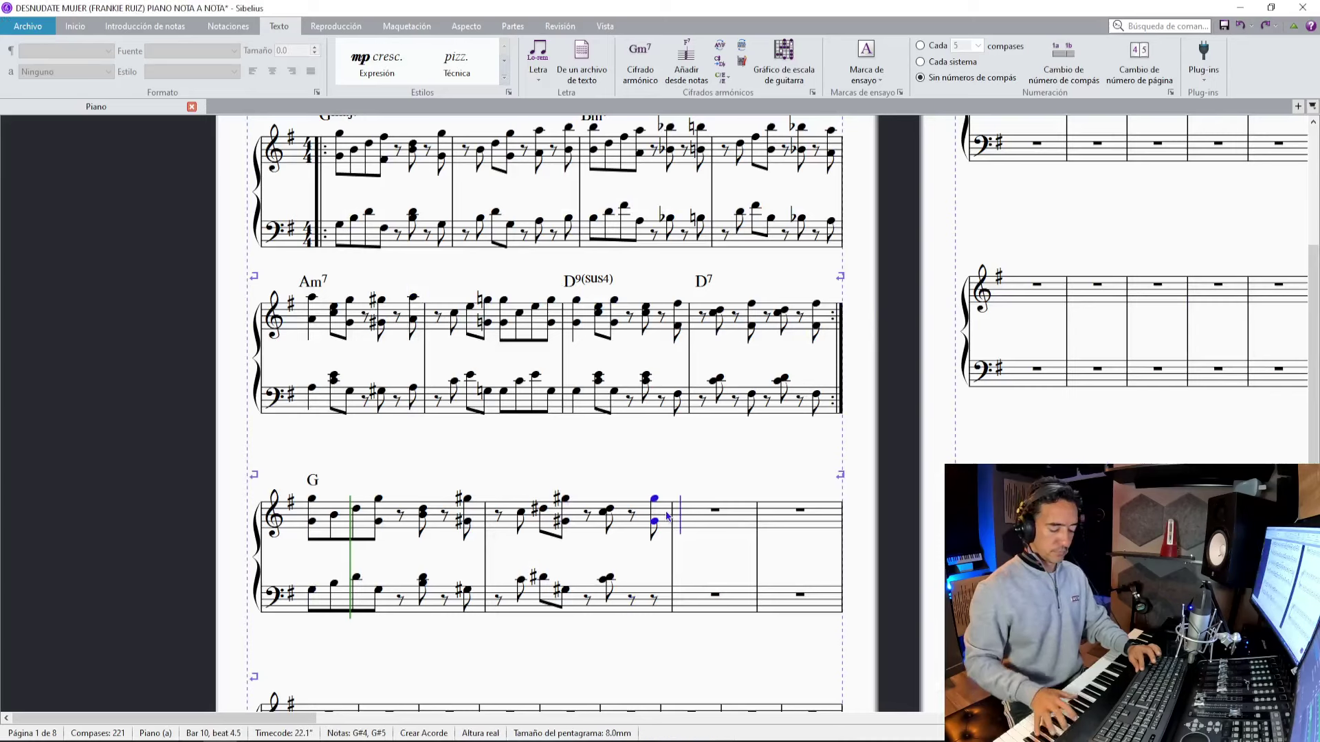
key(0)
key(0)
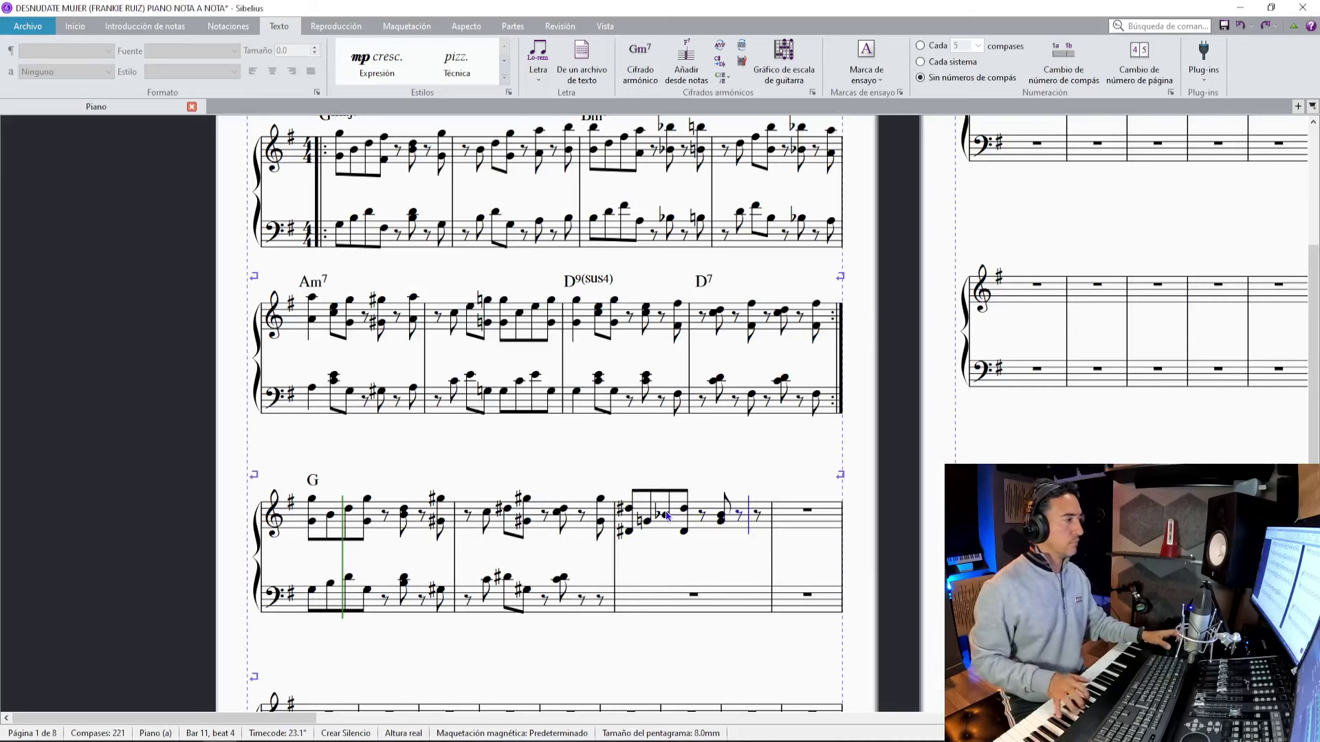
Enter the left hand: G-sharp as bar 10's last eighth, and D-sharp, G, B-flat, D-sharp, rest, G–B-flat chord, rest in bar 11.
click(602, 597)
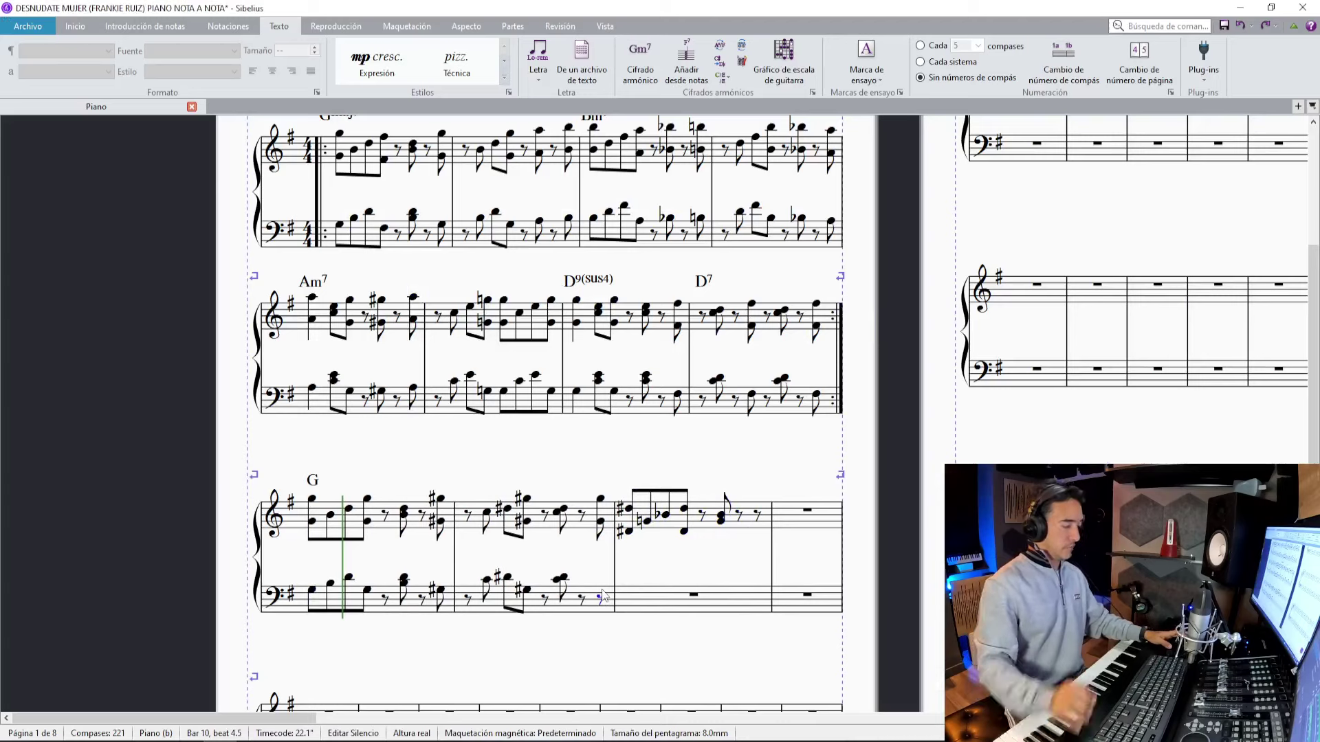
key(n)
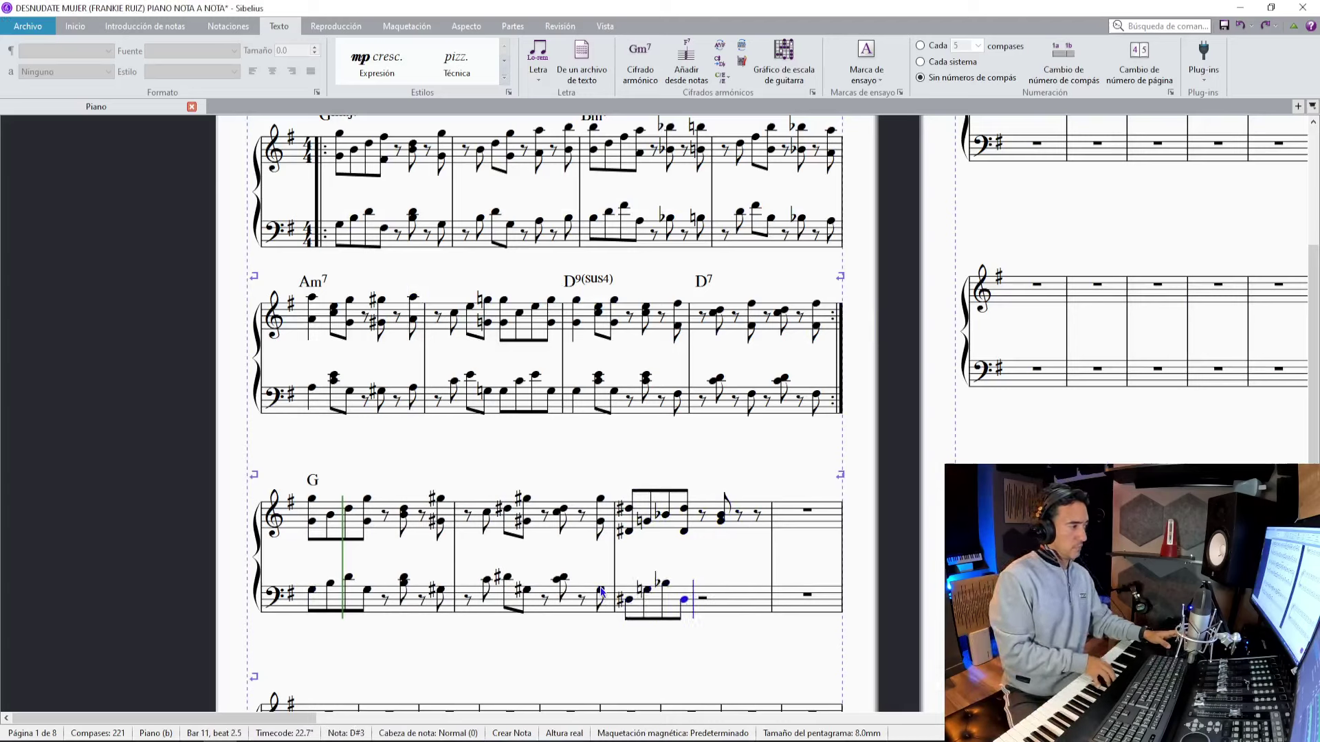
key(0)
key(0)
key(Escape)
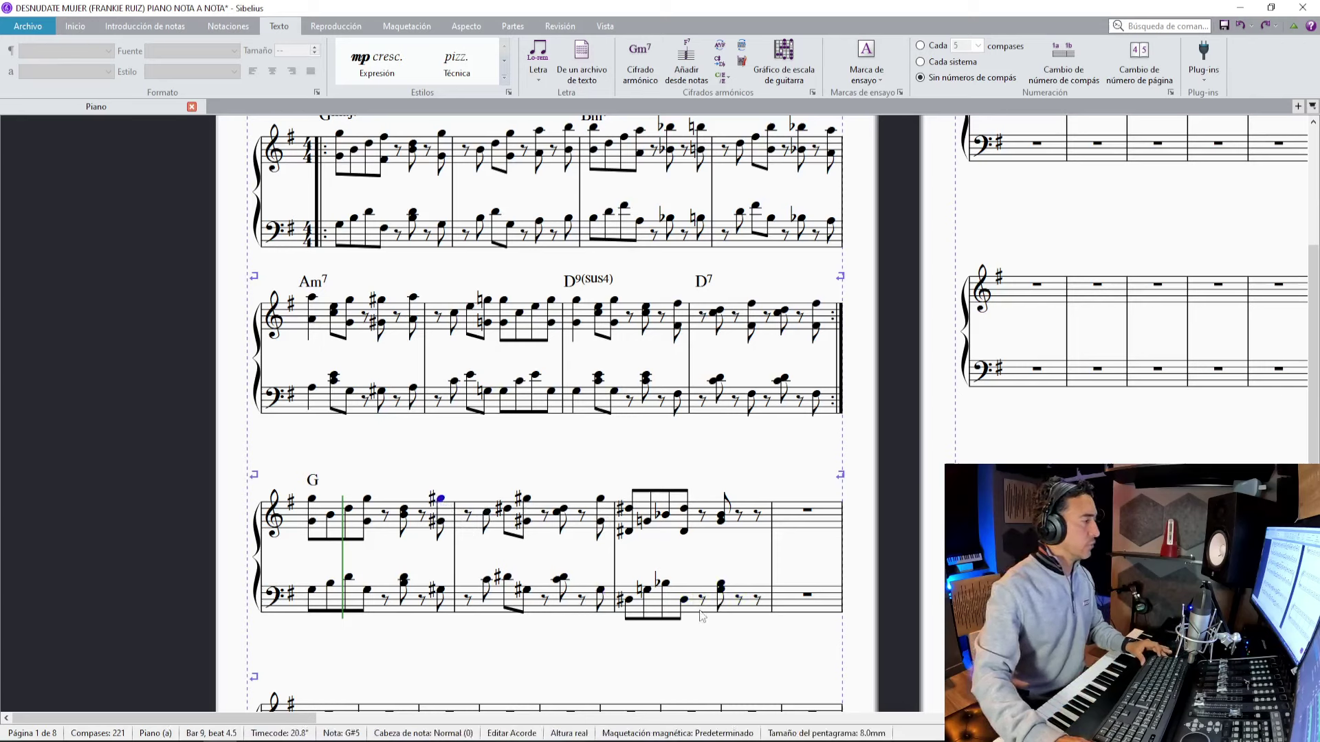
Respell both hands enharmonically from the last eighth of bar 9 through the G–B-flat chord in bar 11.
shift+click(726, 598)
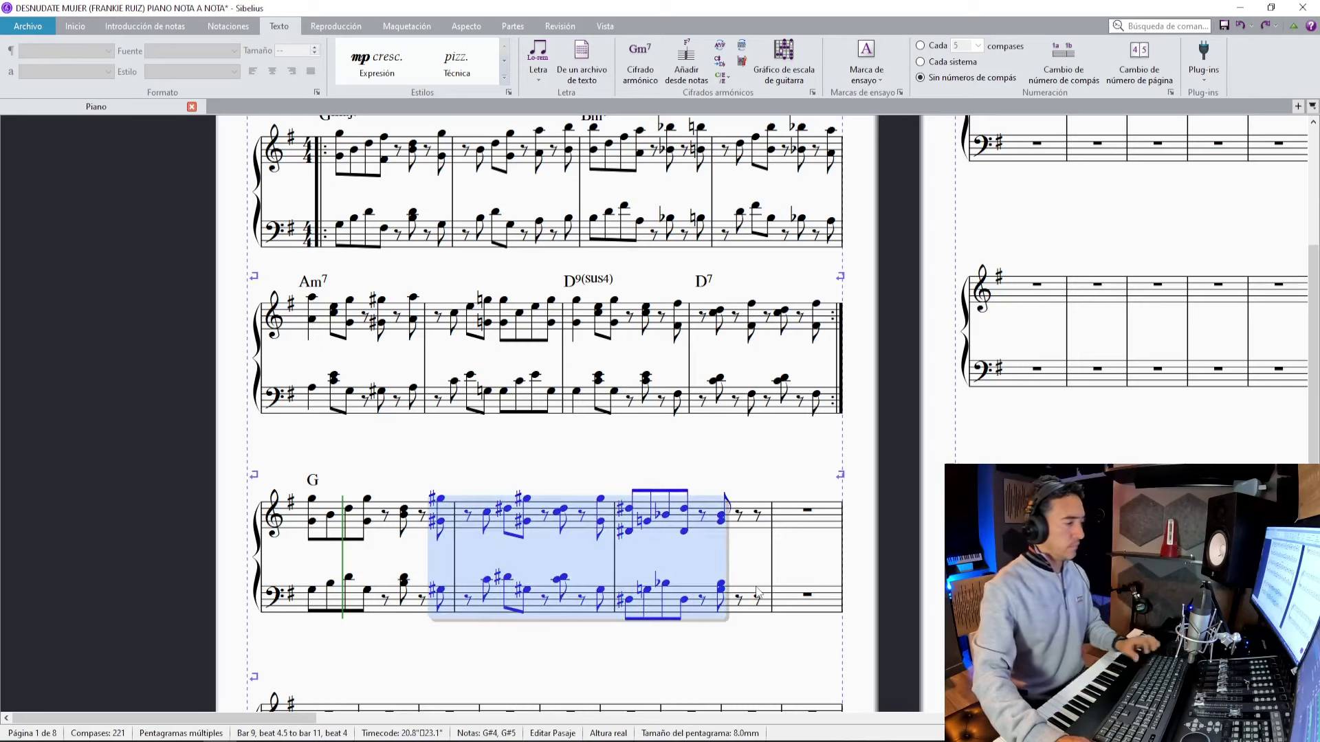
key(Return)
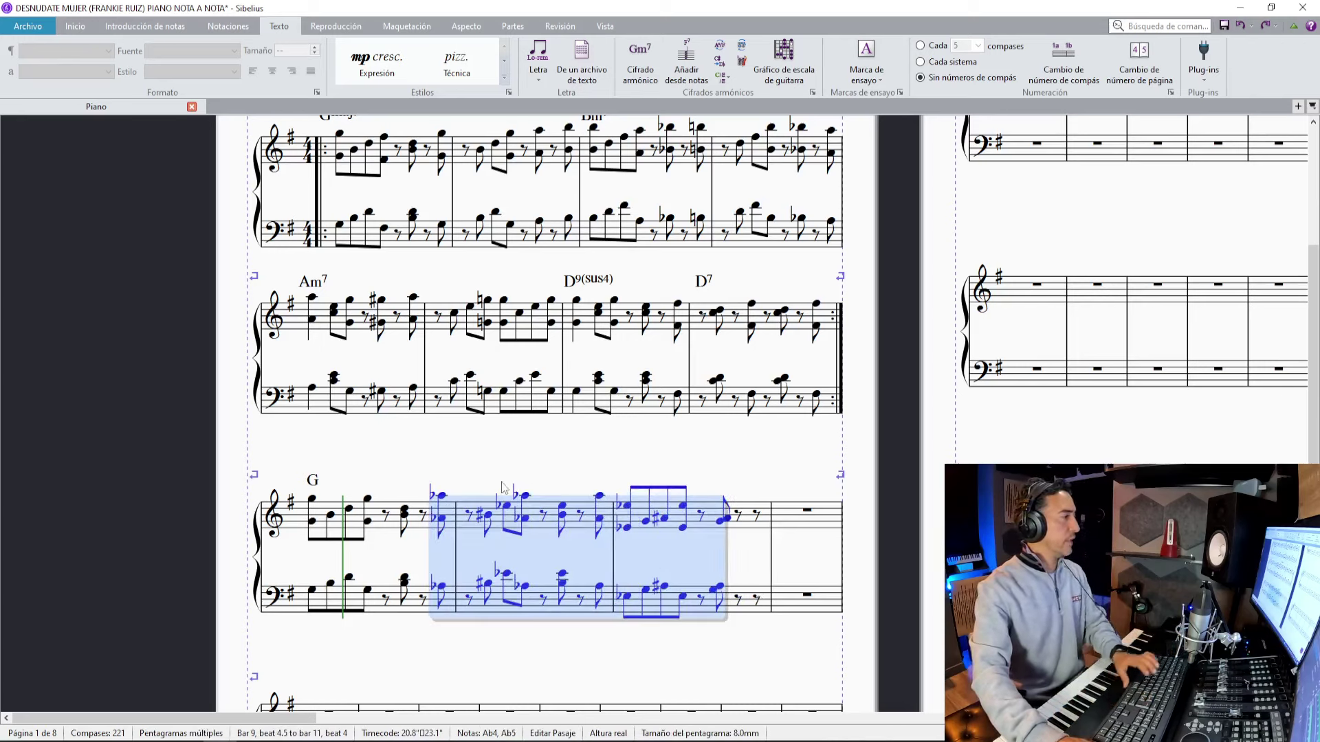
key(Escape)
In both hands, respell the single B-sharp as C in bar 10 and the A-sharps as B-flat in bar 11's run and chord.
click(488, 513)
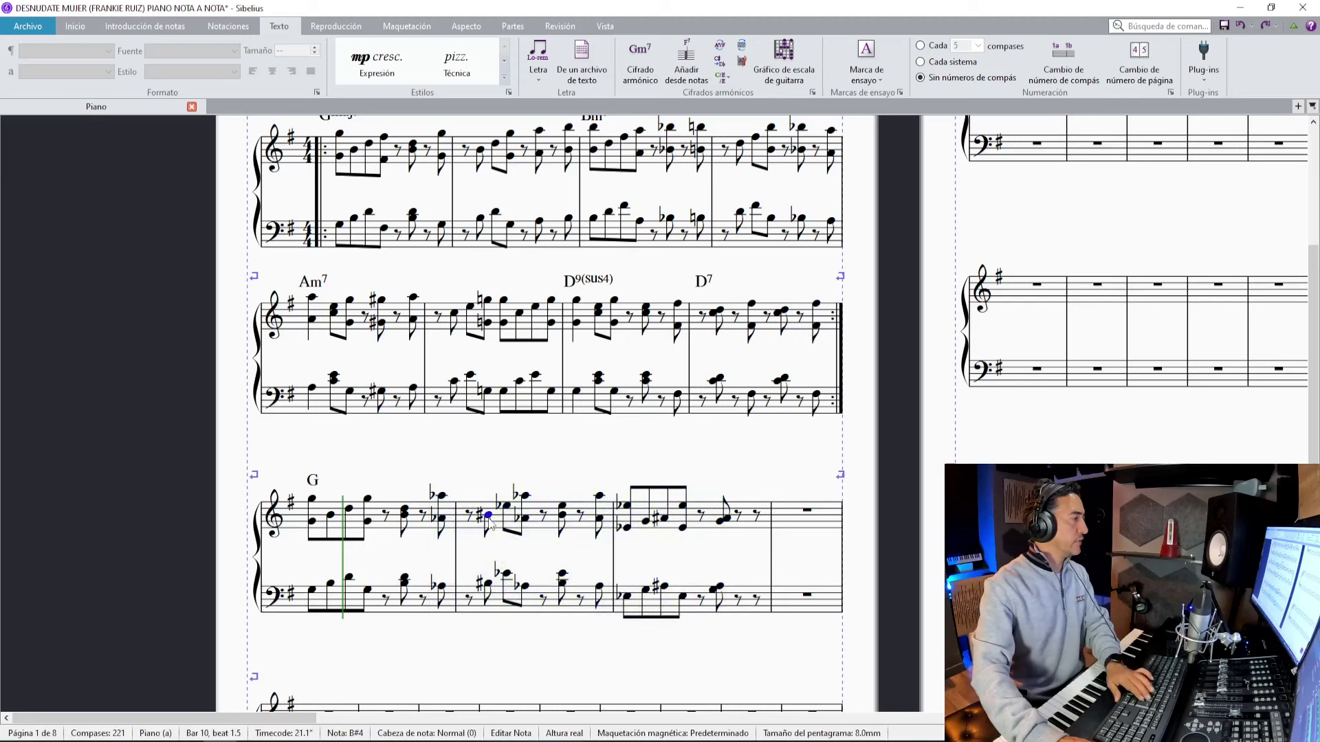
click(488, 582)
click(665, 518)
key(Return)
click(663, 586)
key(Return)
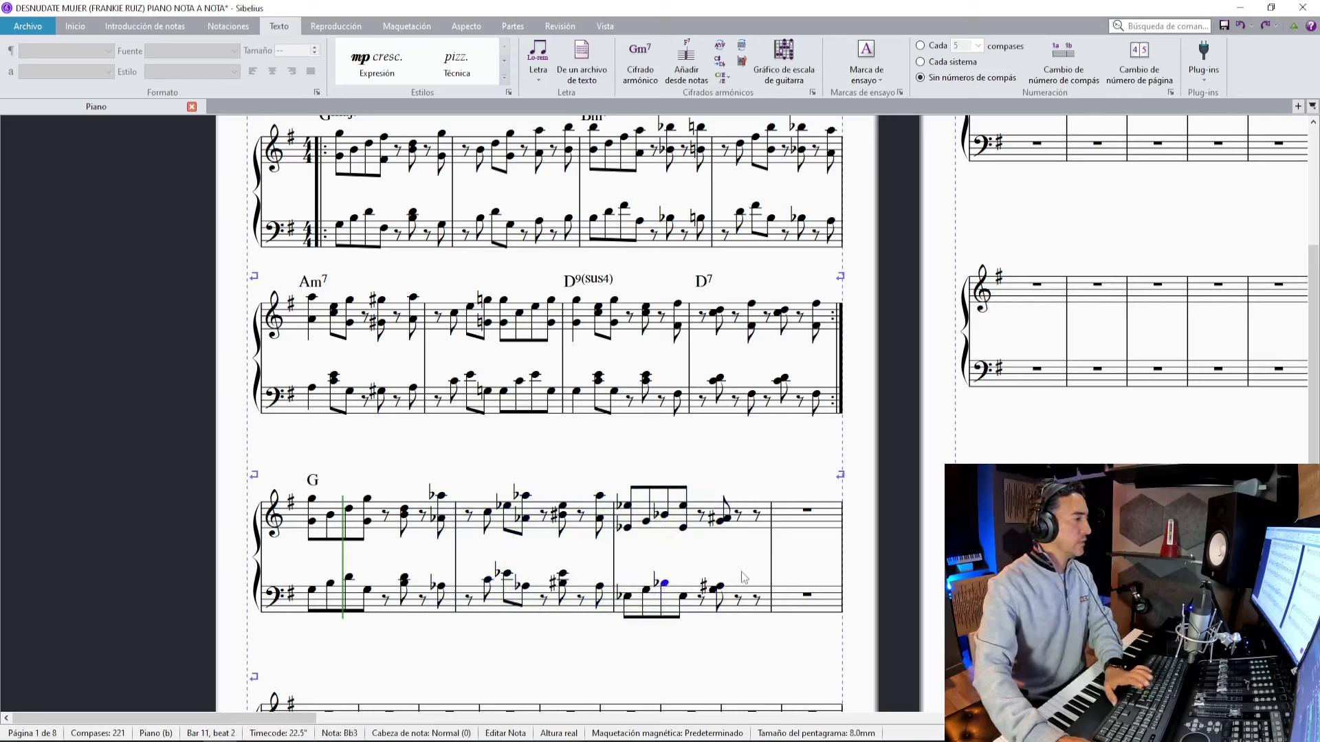
click(723, 519)
key(Return)
click(719, 585)
key(Return)
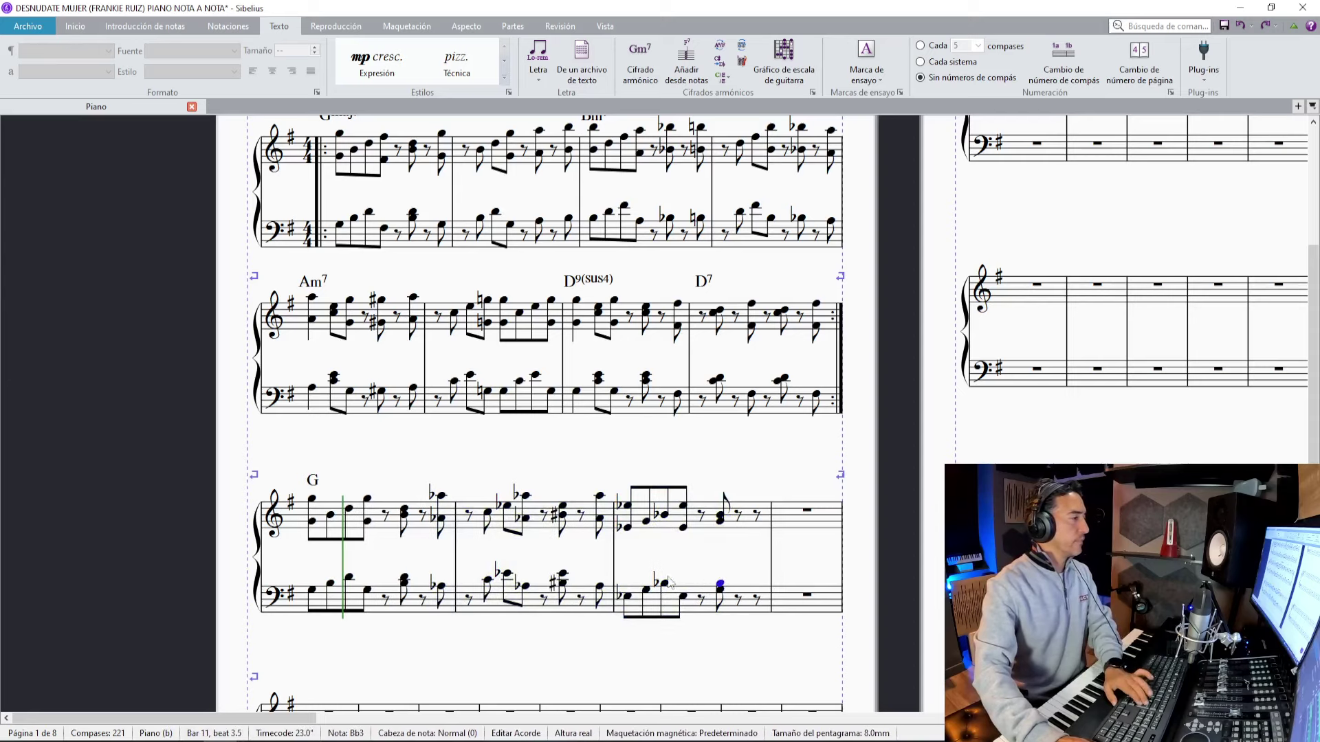
Add the chord symbols A-flat at the start of bar 10 and E-flat at the start of bar 11.
click(476, 527)
key(ctrl+k)
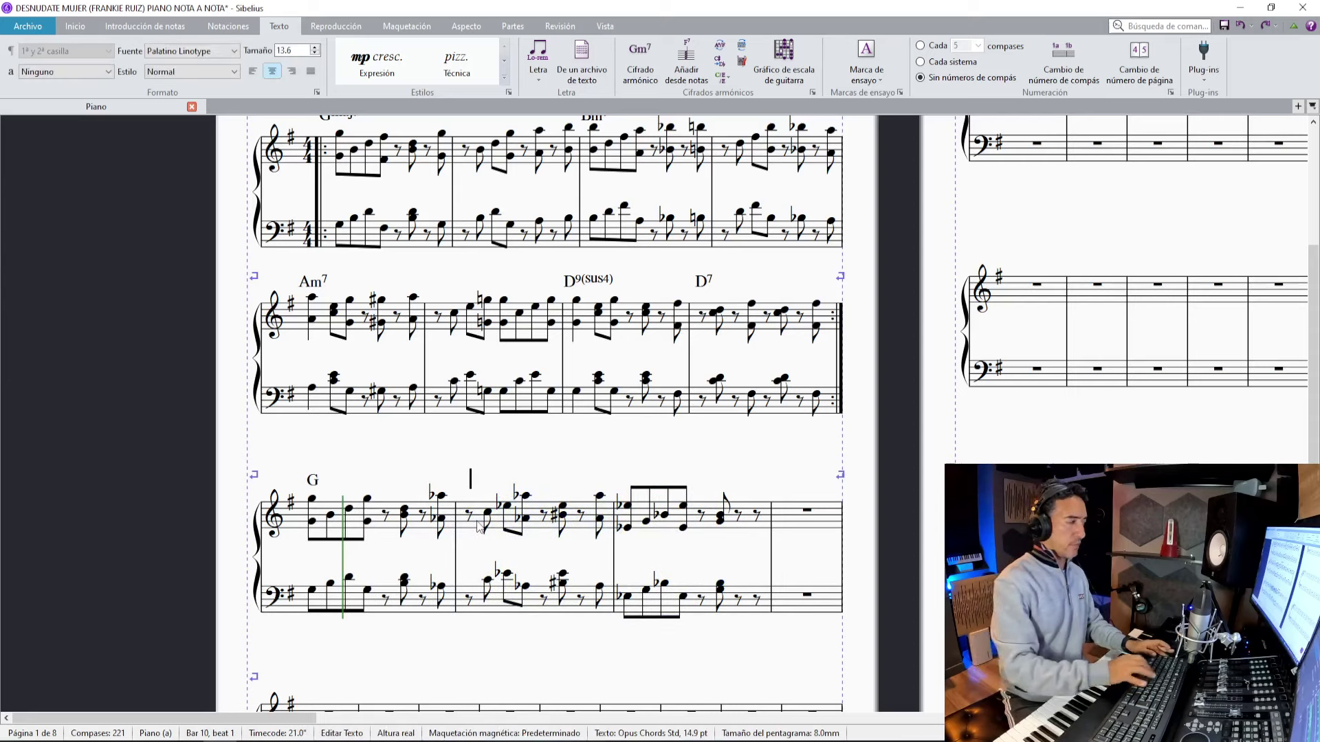
text(Ab)
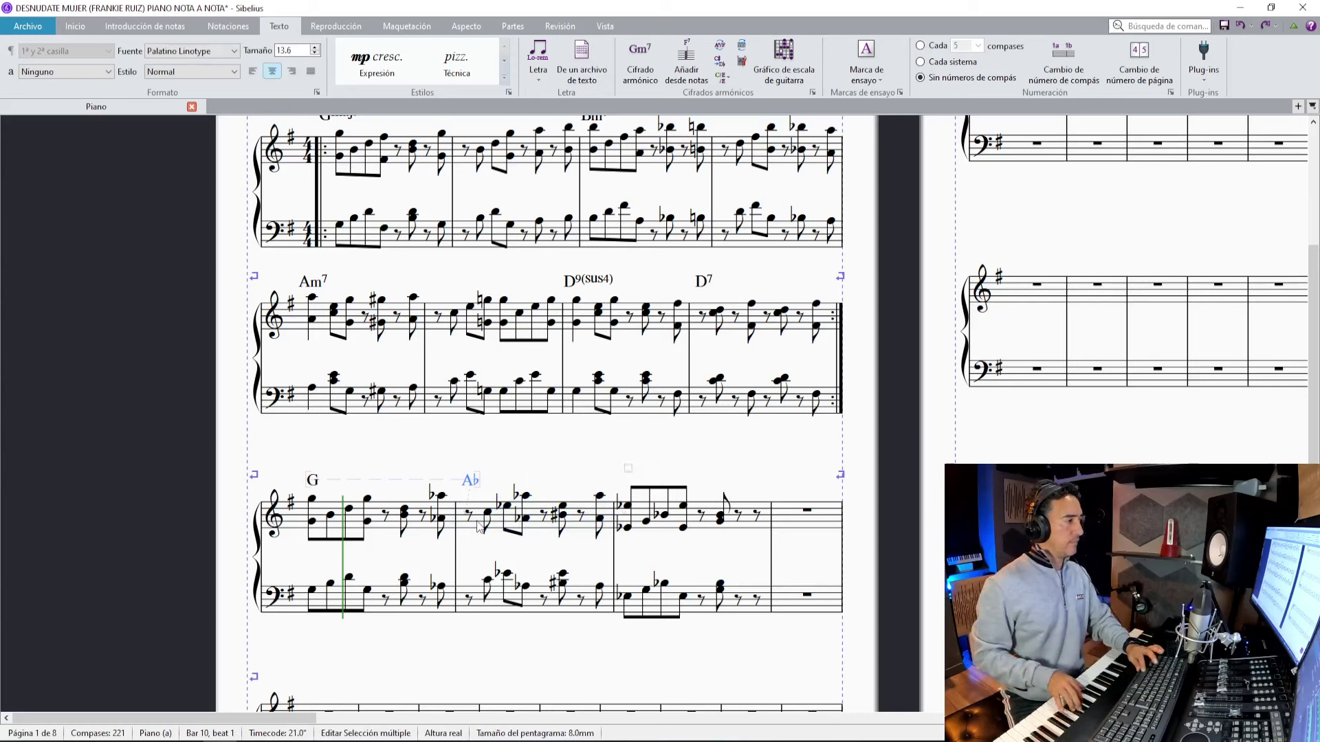
key(Tab)
text(Eb)
click(546, 462)
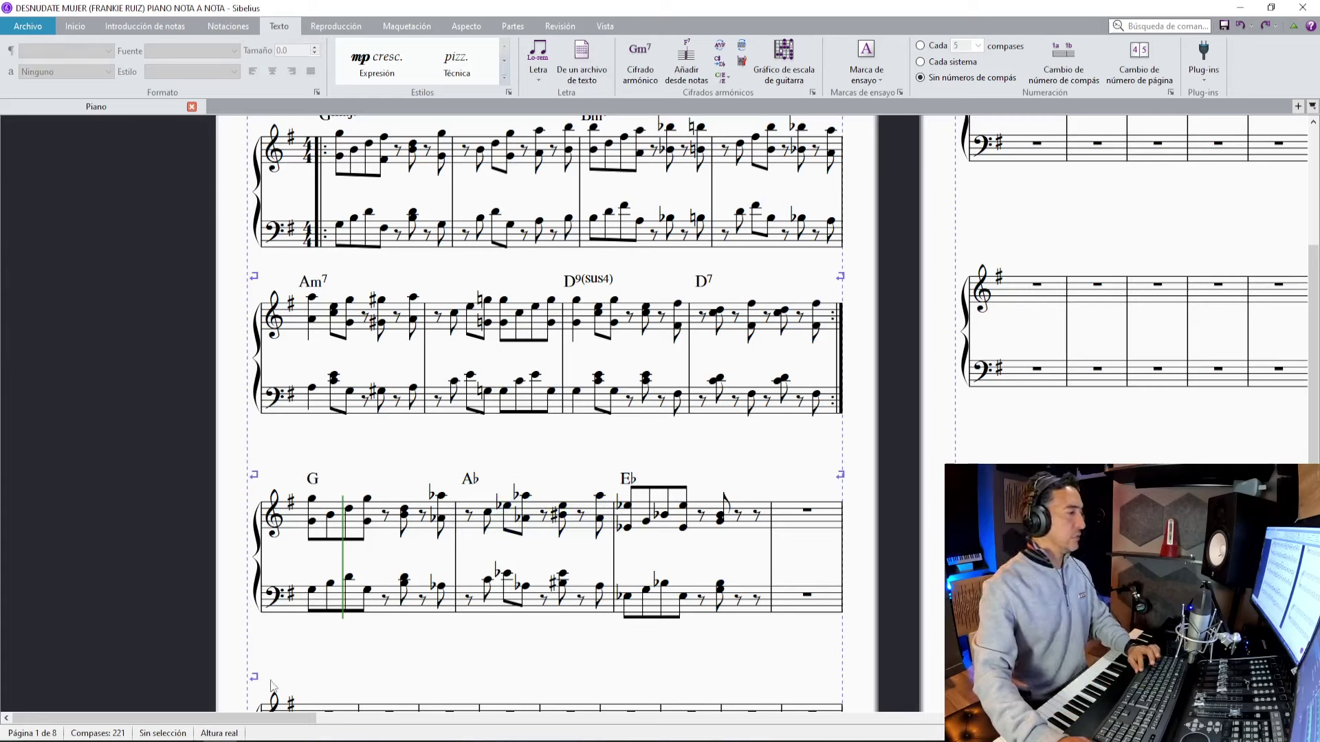
Switch to Sound Forge, add a marker near 24.5 seconds and replay repeatedly from just before it to work out bar 12.
mouse_move(186, 740)
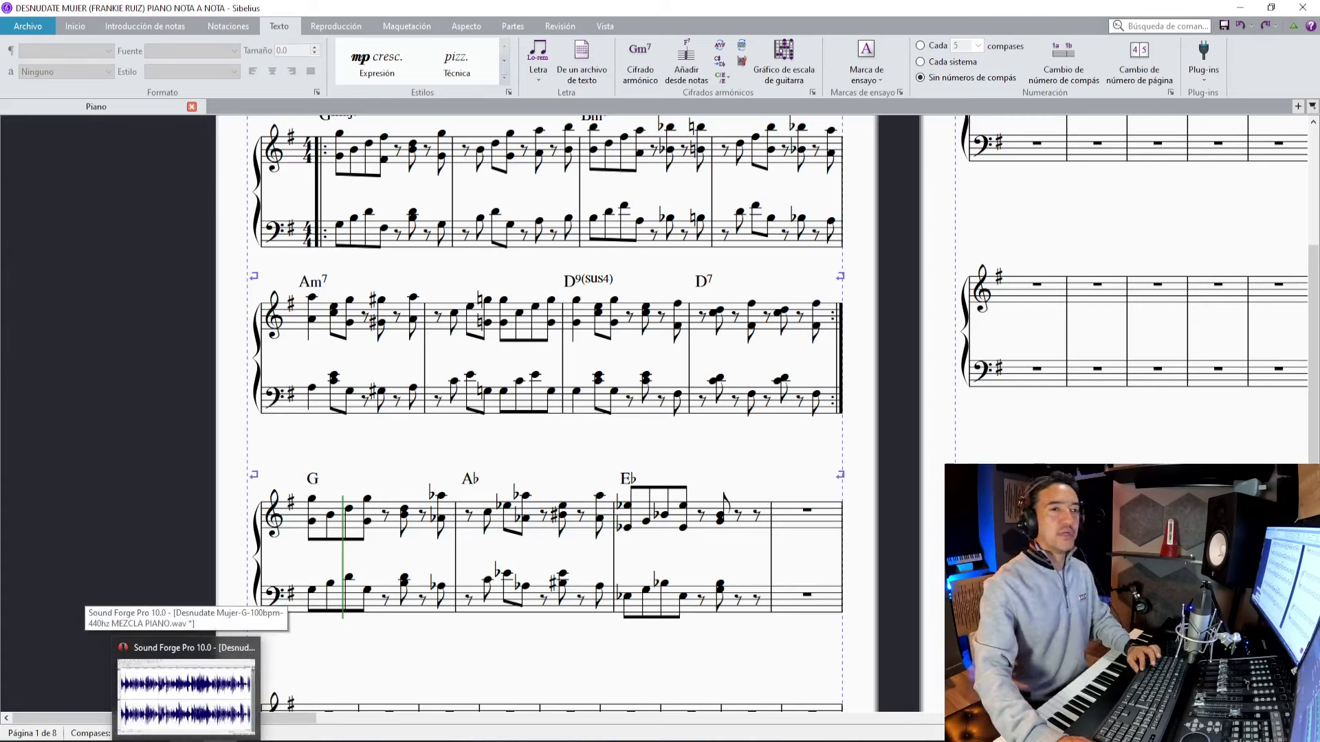
click(186, 698)
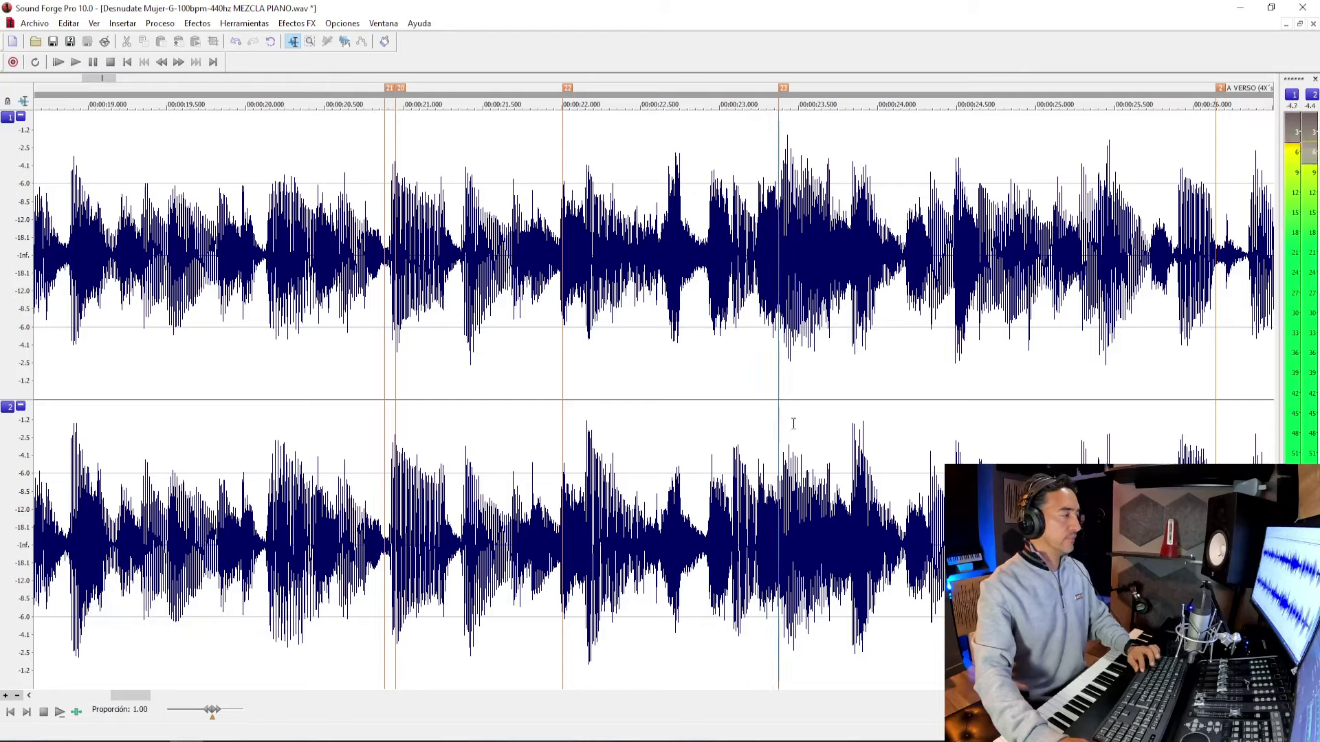
key(m)
click(940, 332)
click(940, 333)
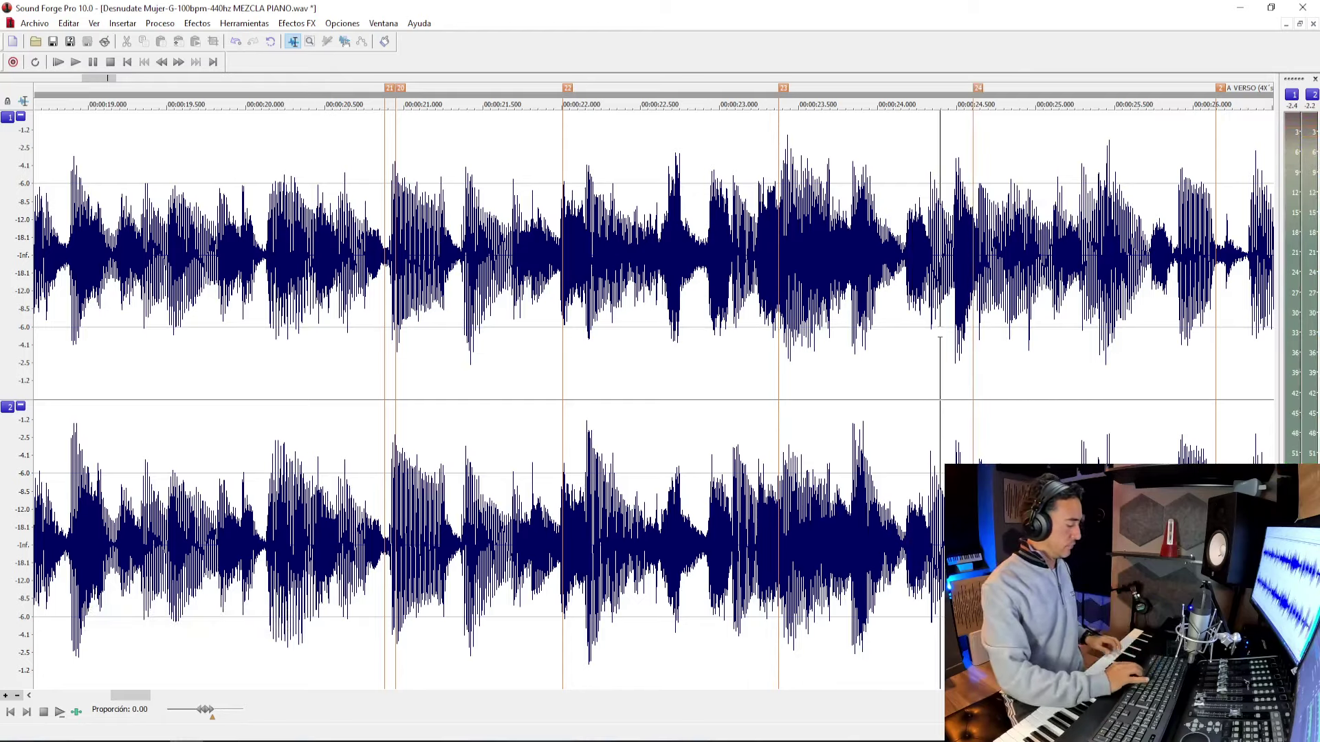
key(space)
key(space)
click(940, 332)
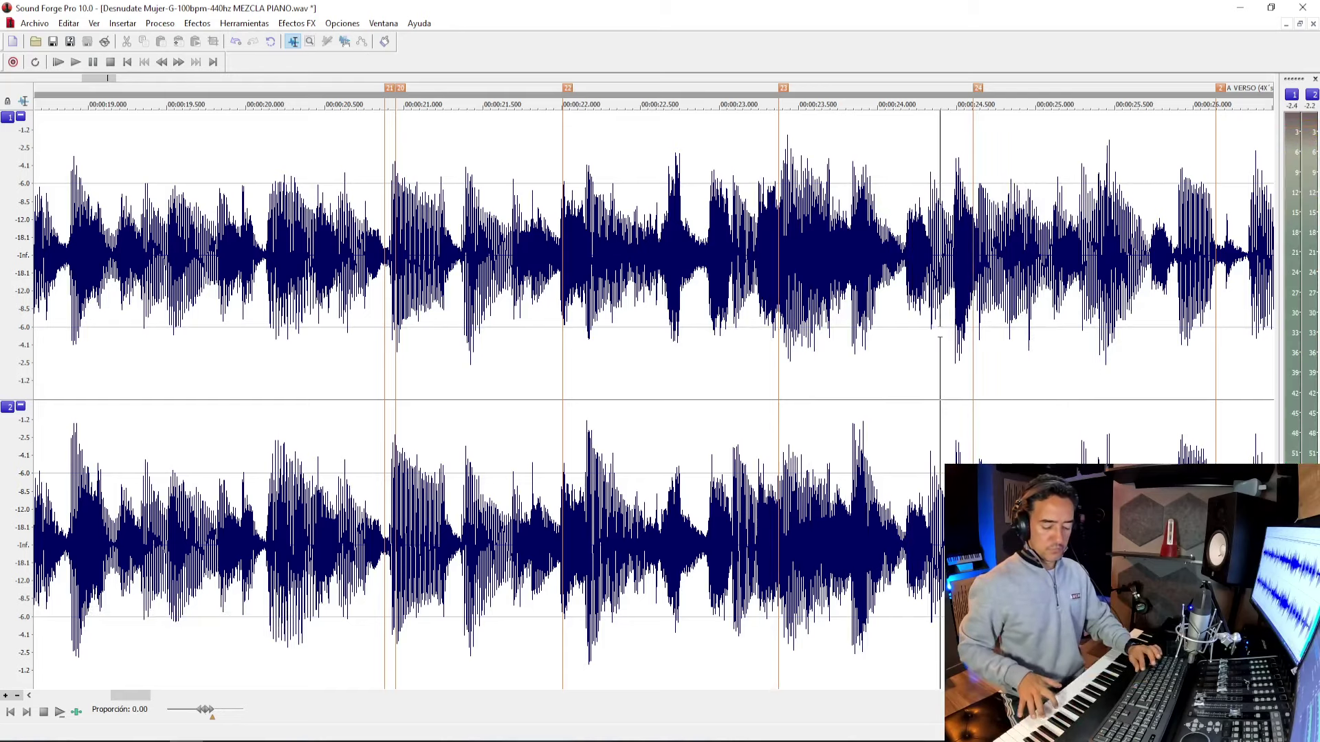
click(940, 333)
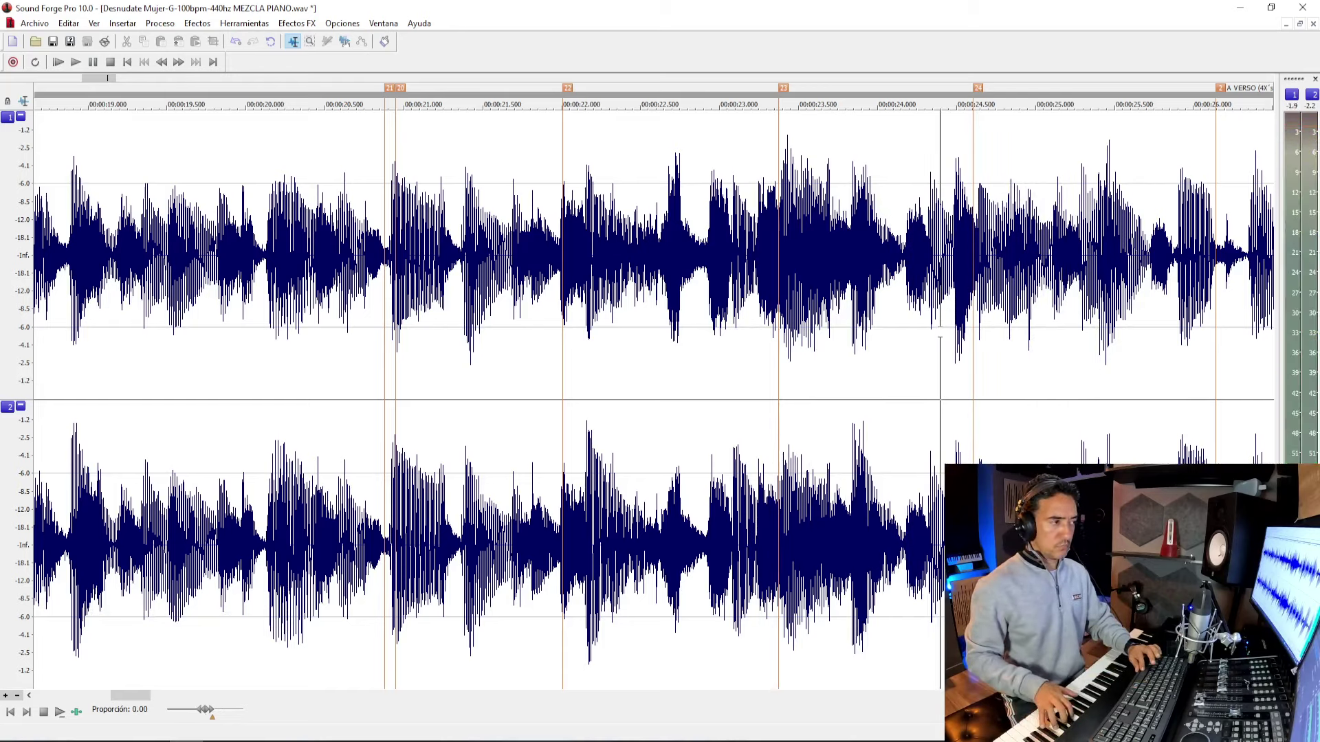
click(940, 332)
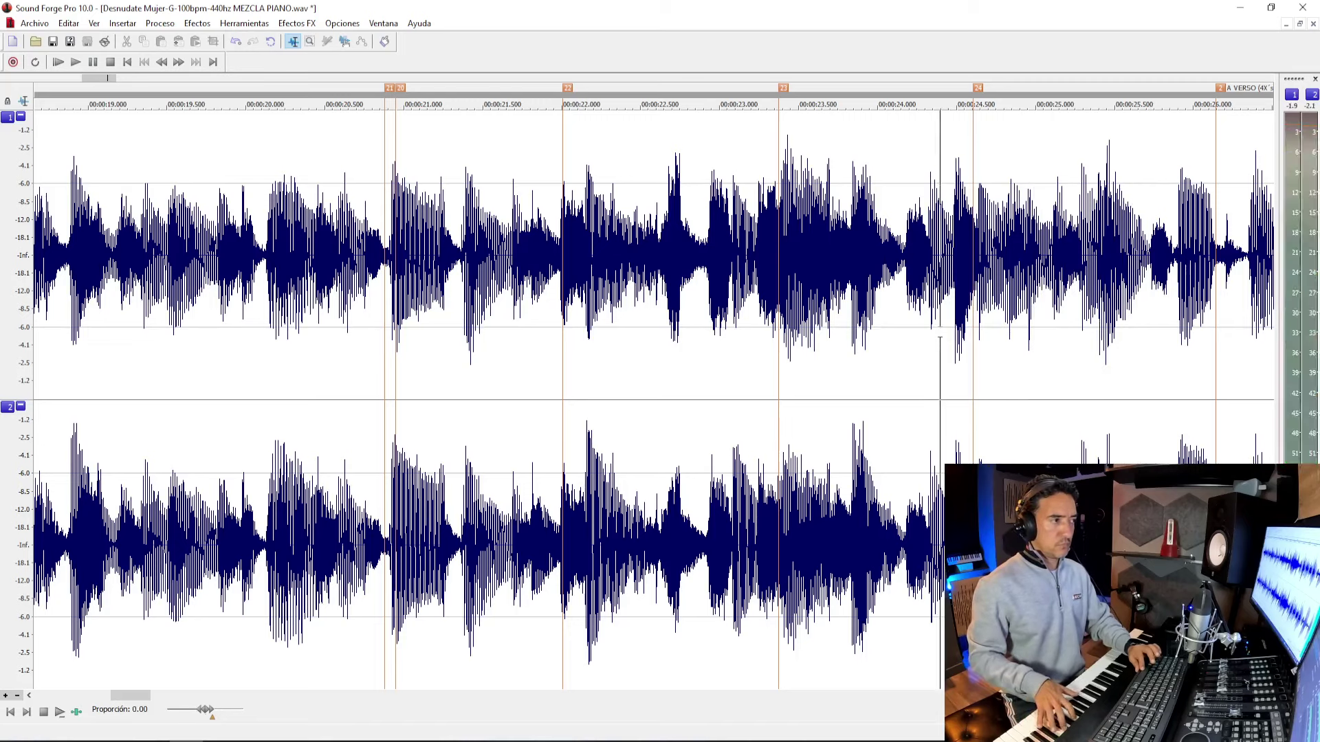
key(space)
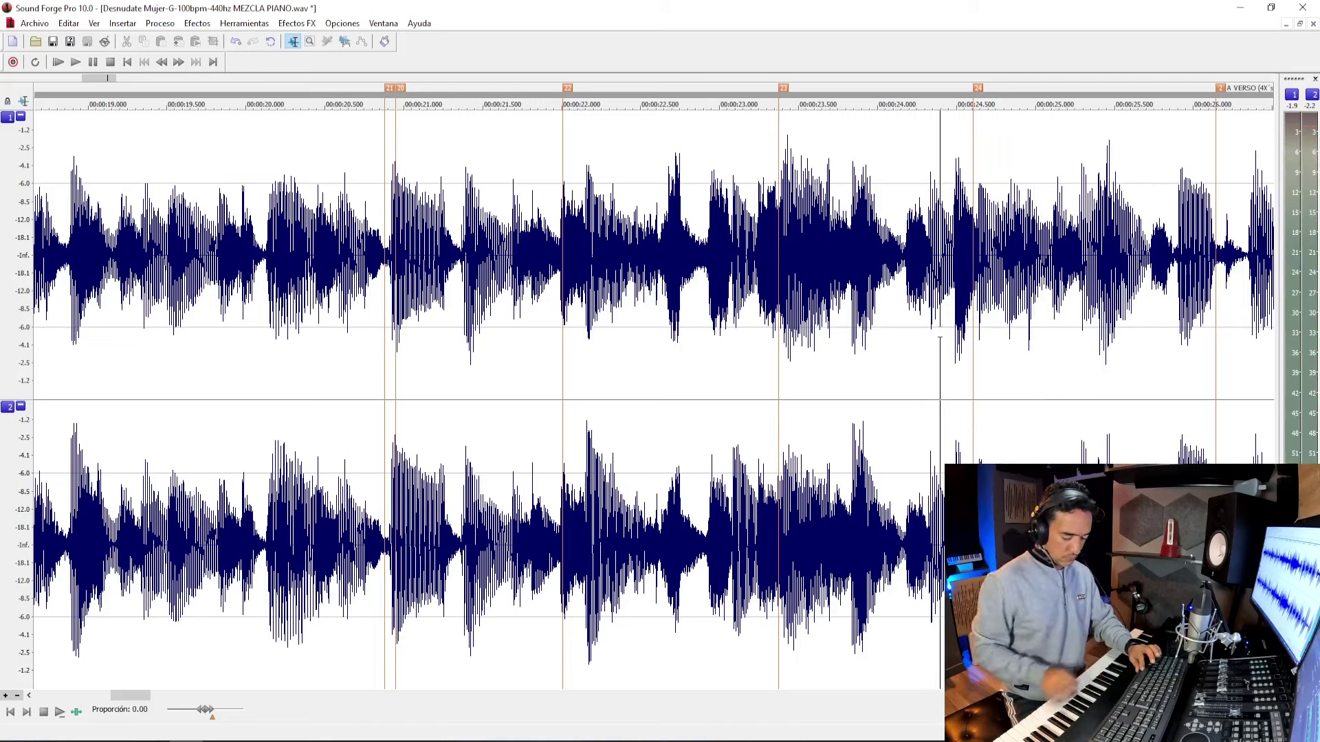
key(space)
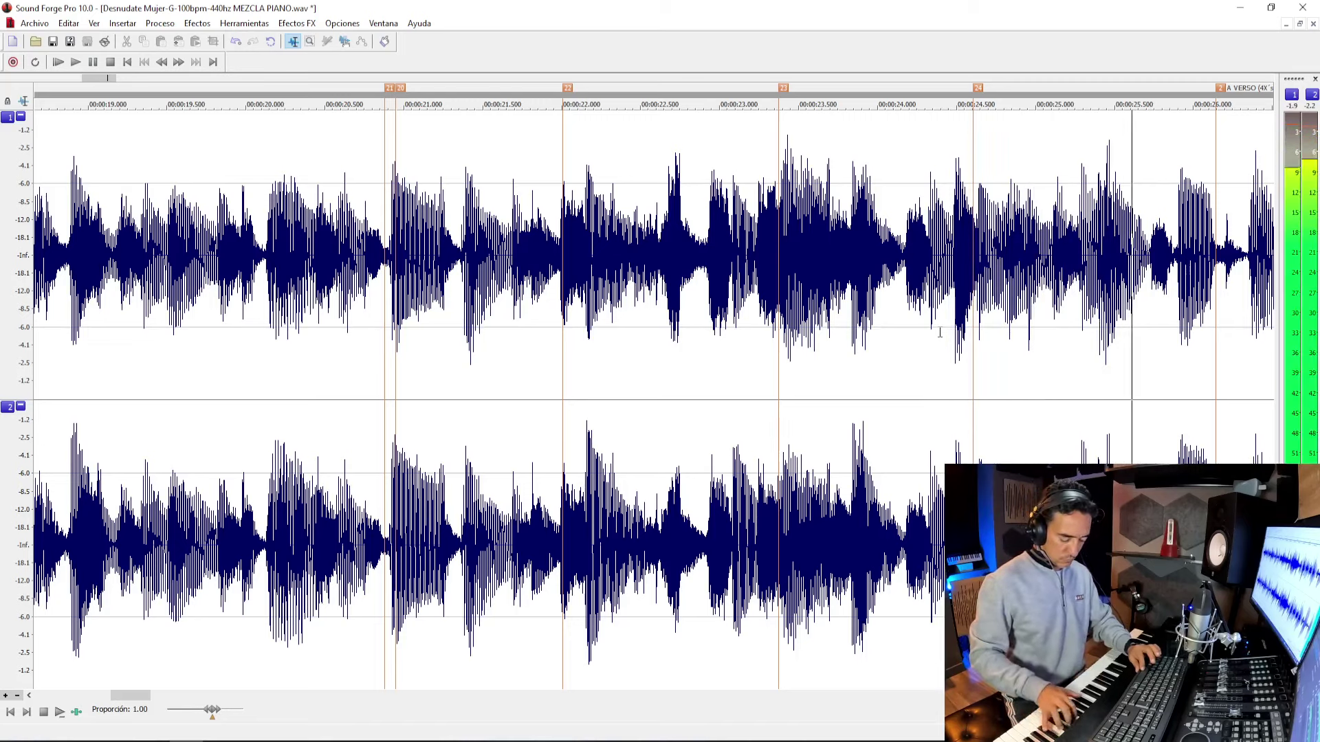
key(space)
key(space)
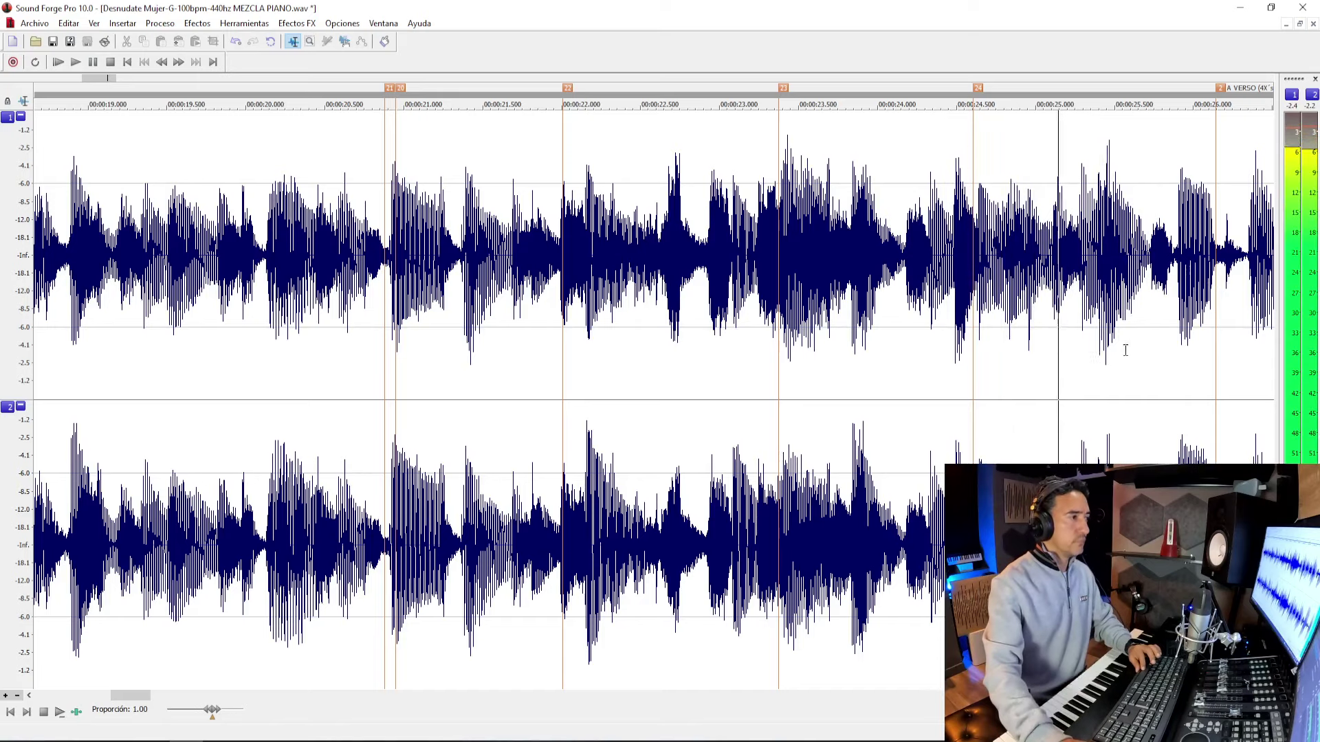
Replay the recording from just after 25 seconds and again from just before the newest marker to check bar 12's notes.
click(1082, 335)
key(space)
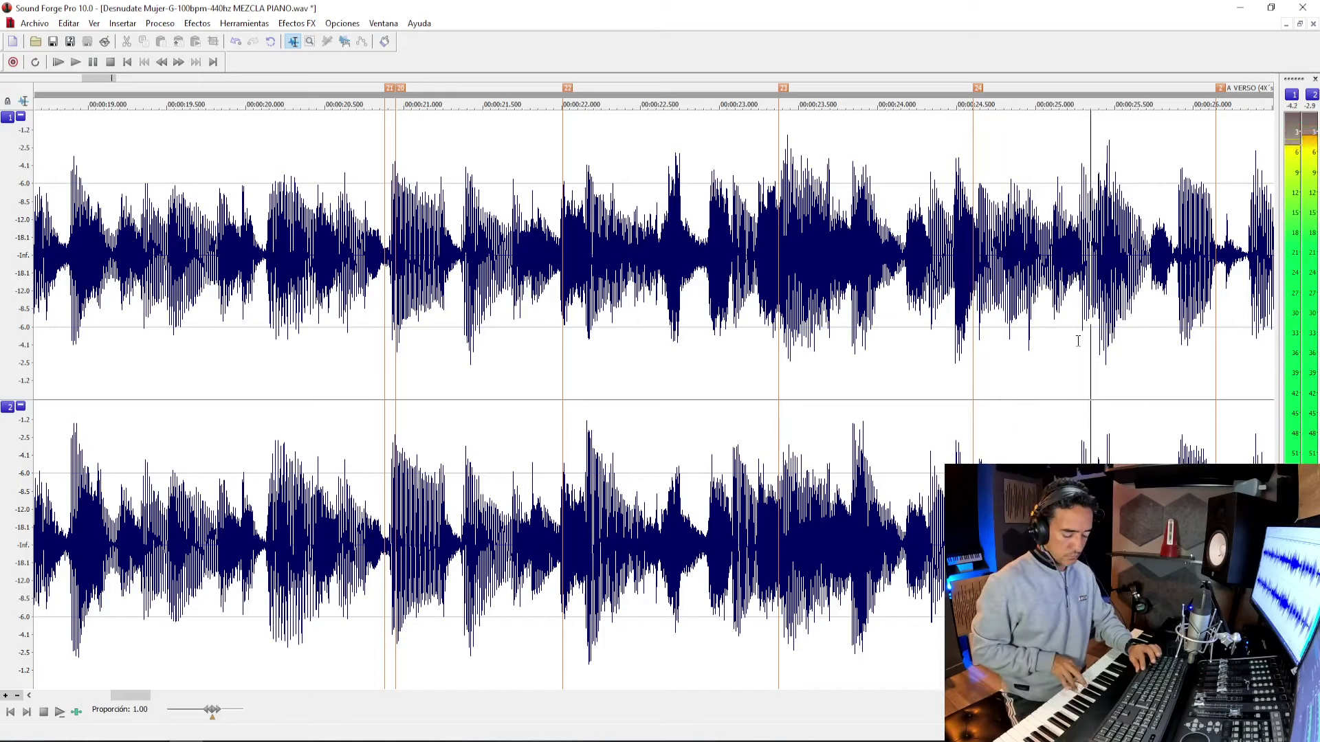
key(space)
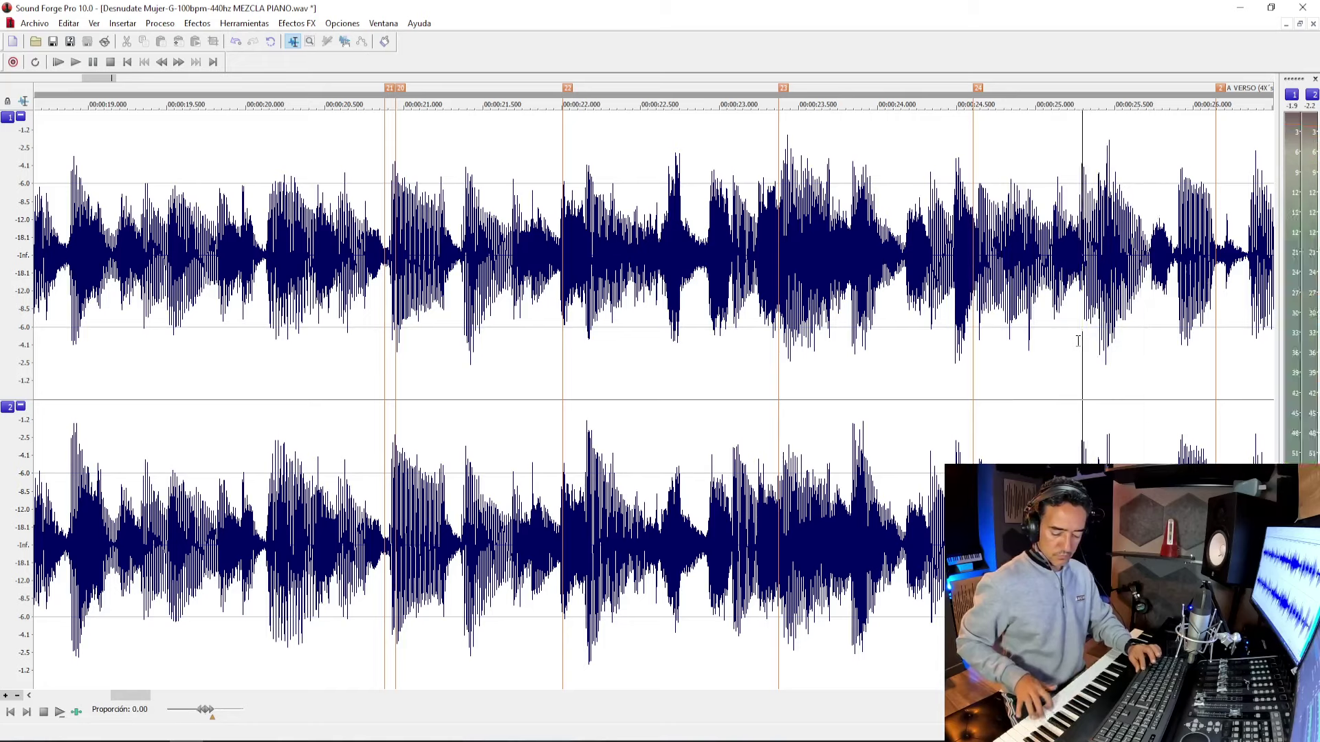
key(space)
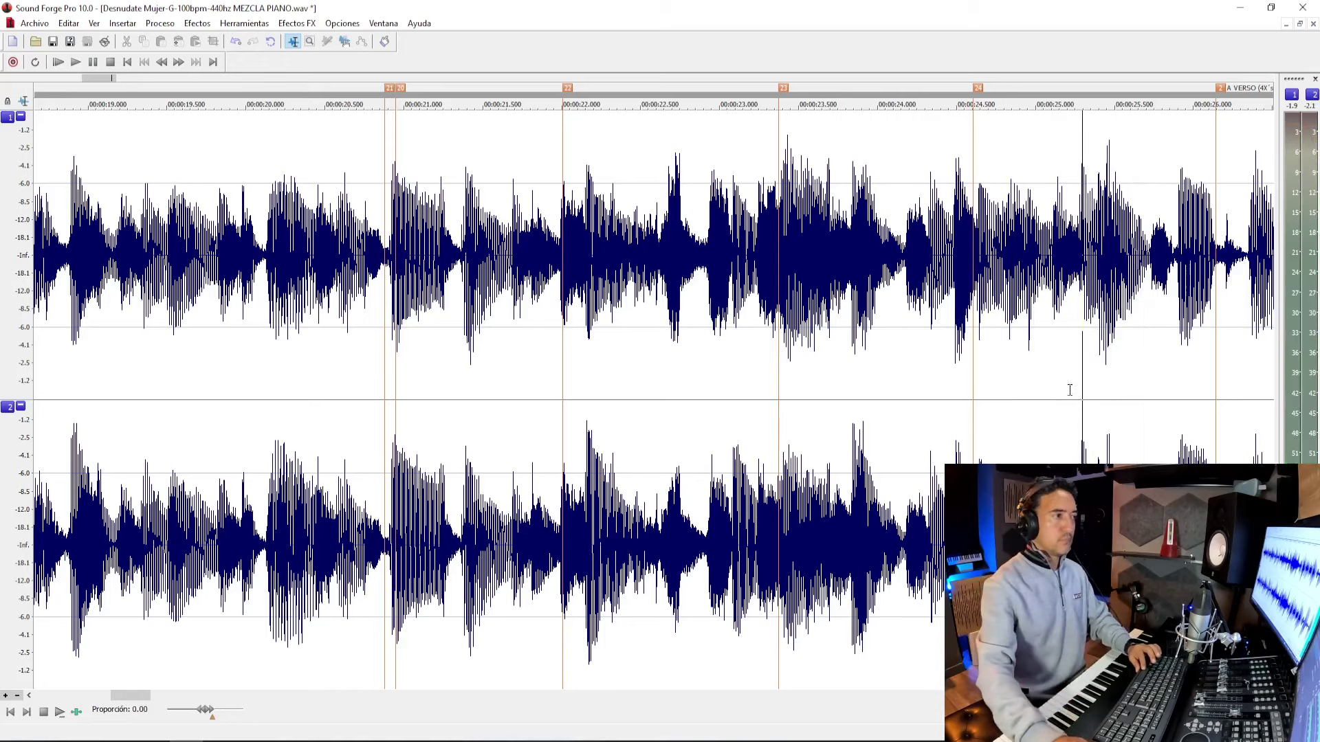
click(929, 383)
key(space)
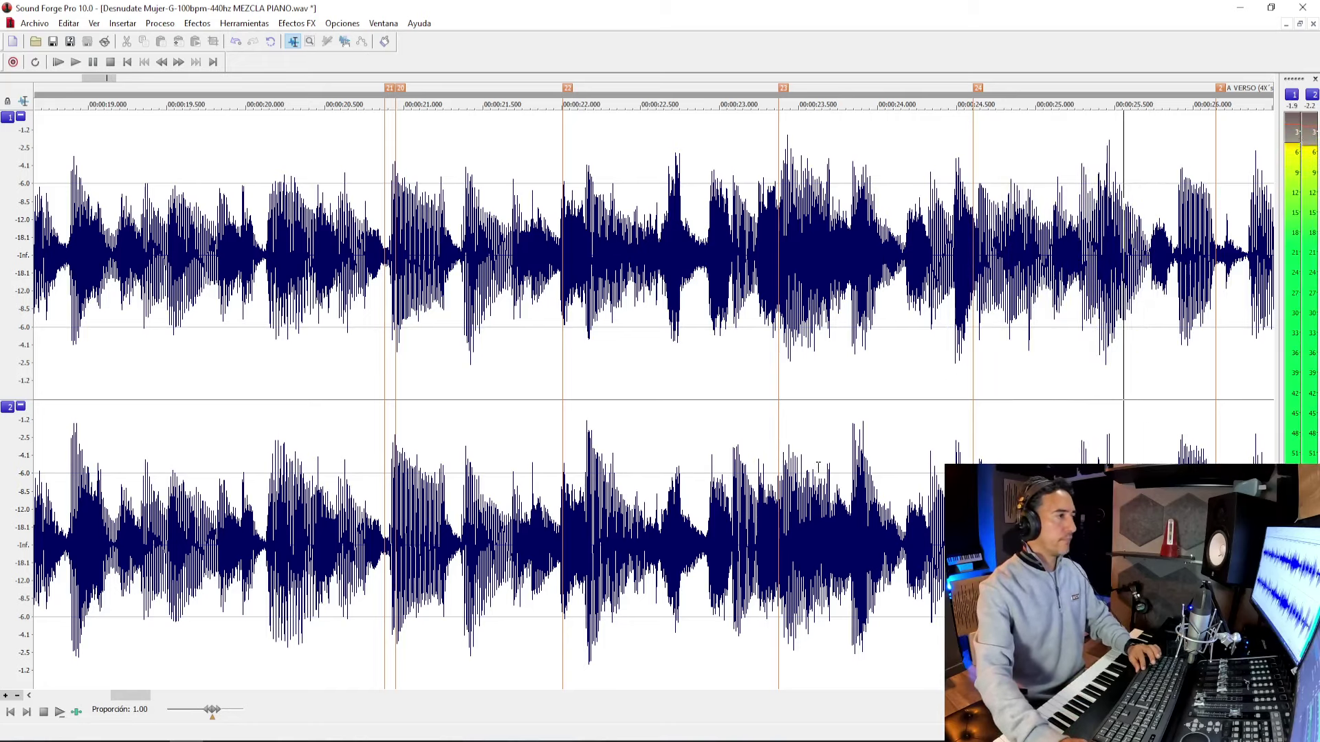
In Sibelius, end bar 11's right hand with a G octave and fill bar 12 with rest, C–E chord, rest, F-sharp octave, twice.
key(alt+Tab)
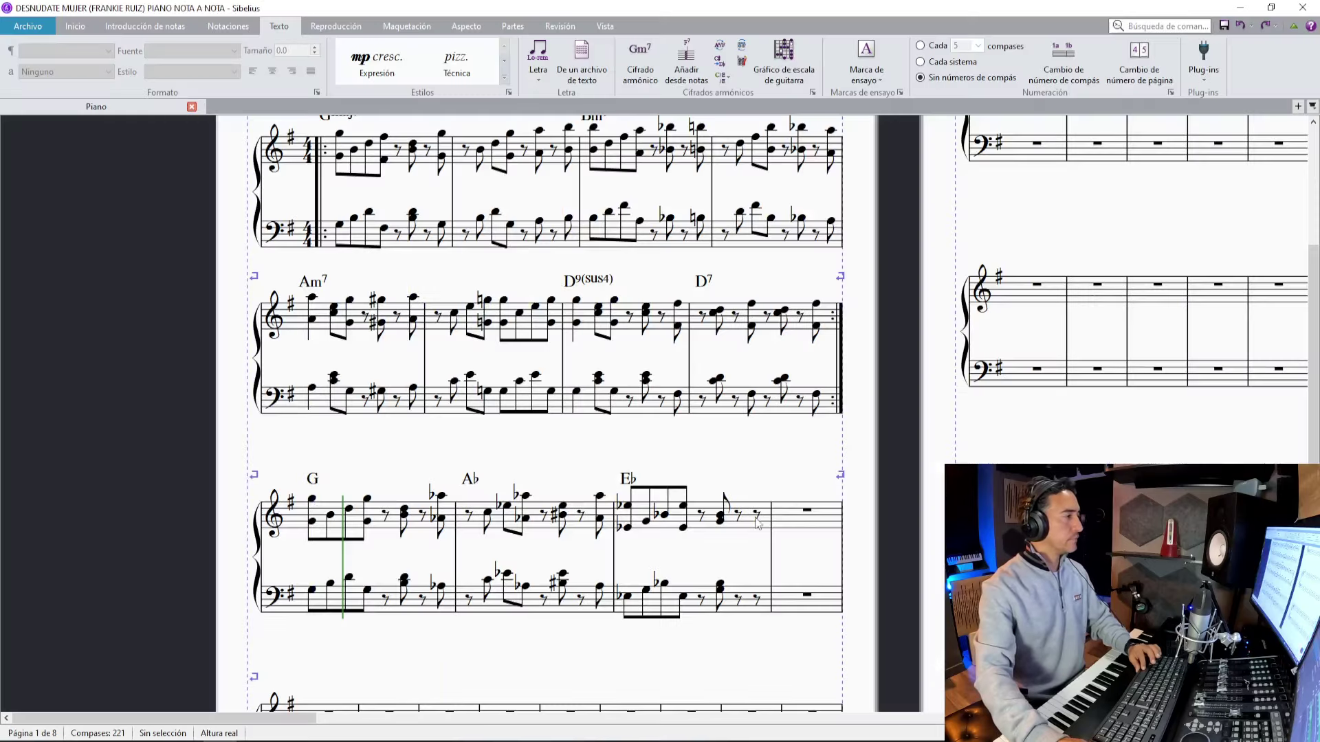
key(0)
key(0)
key(0)
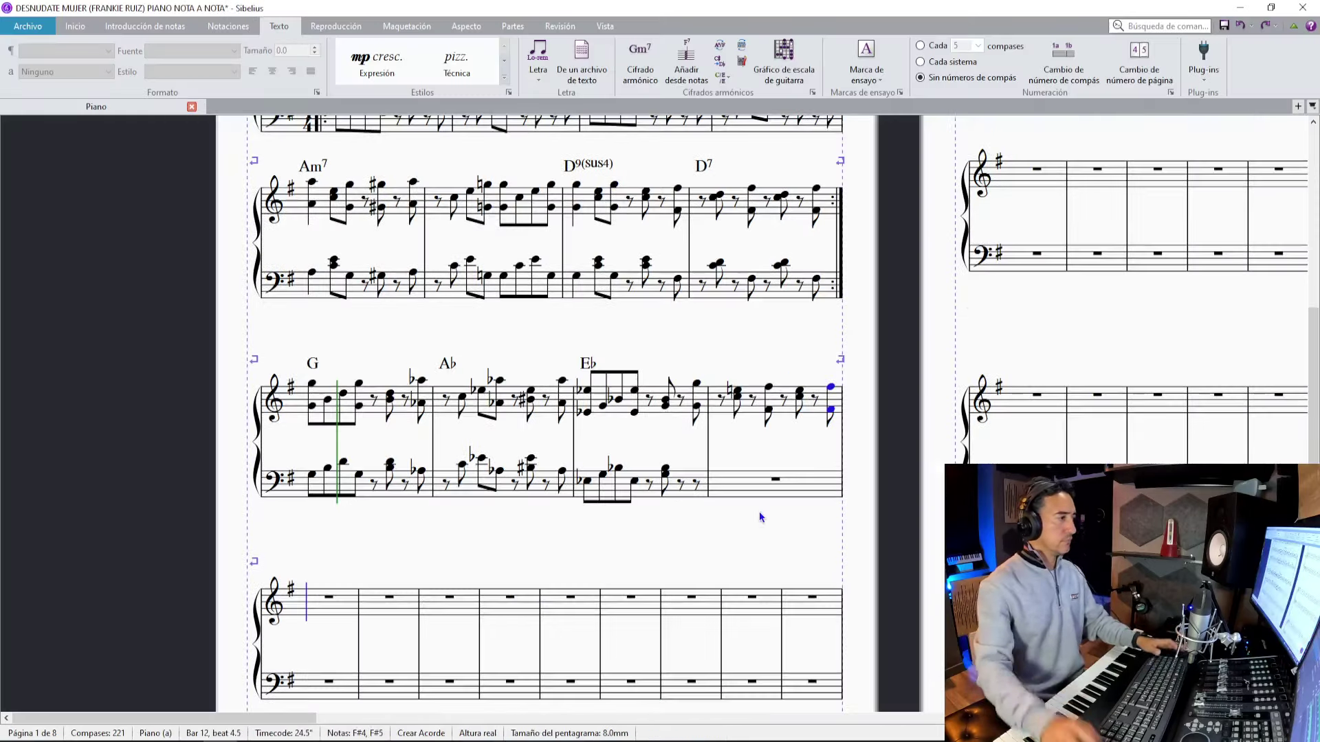
Enter G as bar 11's last left-hand eighth, and rest, C–E chord, rest, F-sharp twice in bar 12.
click(697, 484)
key(0)
key(0)
key(0)
key(0)
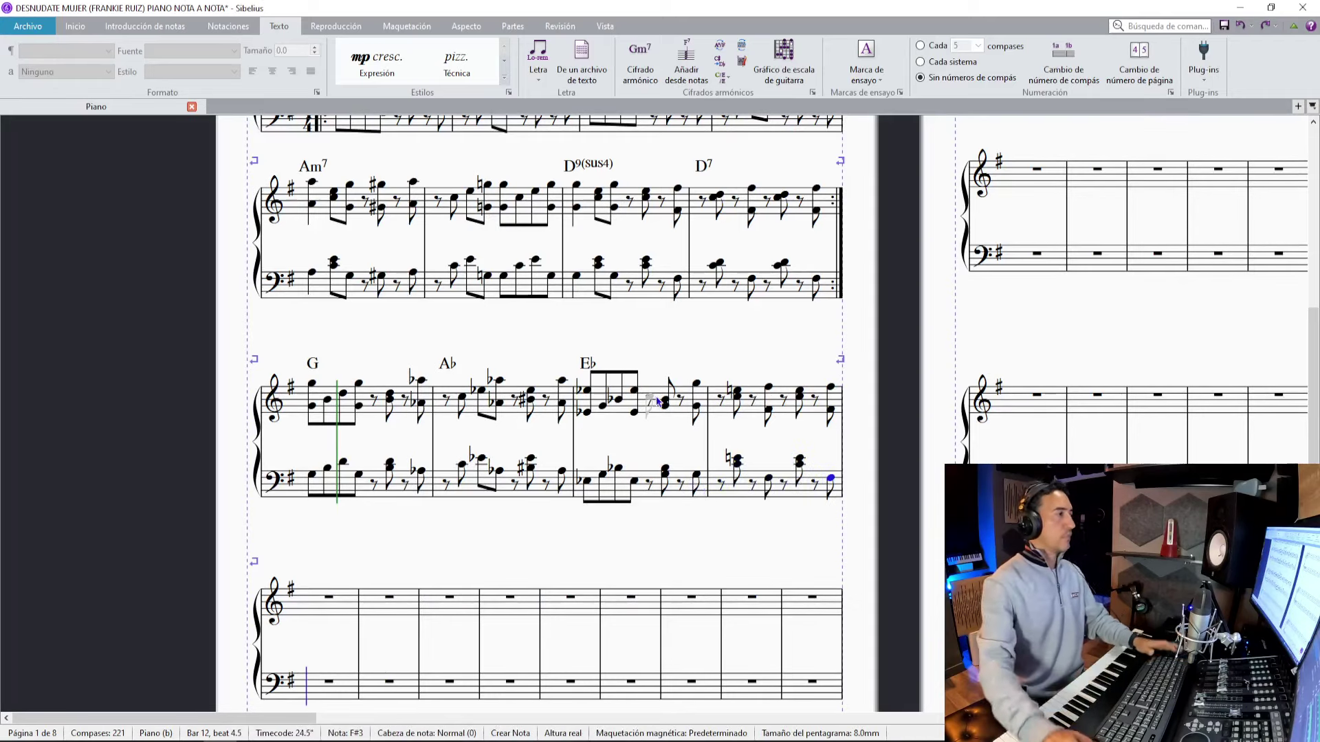
Change the barline at the end of bar 12 to a double barline.
click(844, 442)
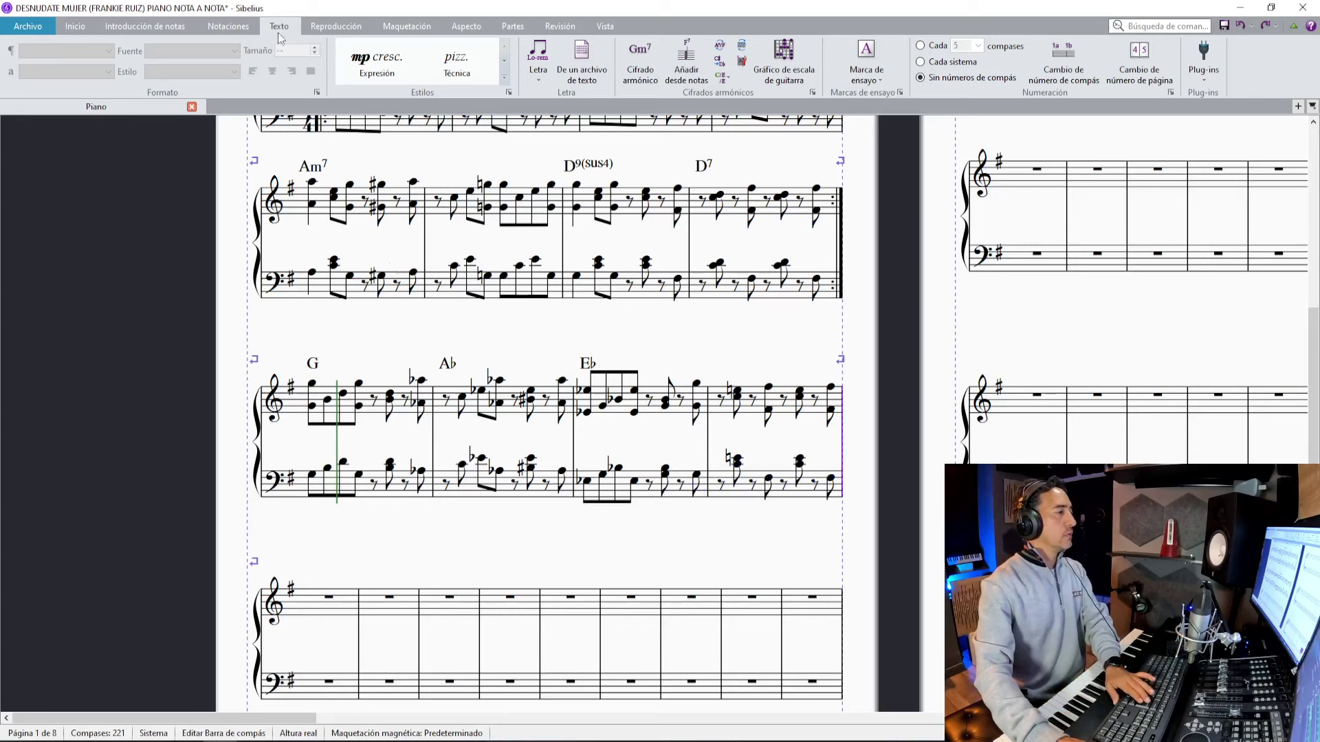
click(231, 29)
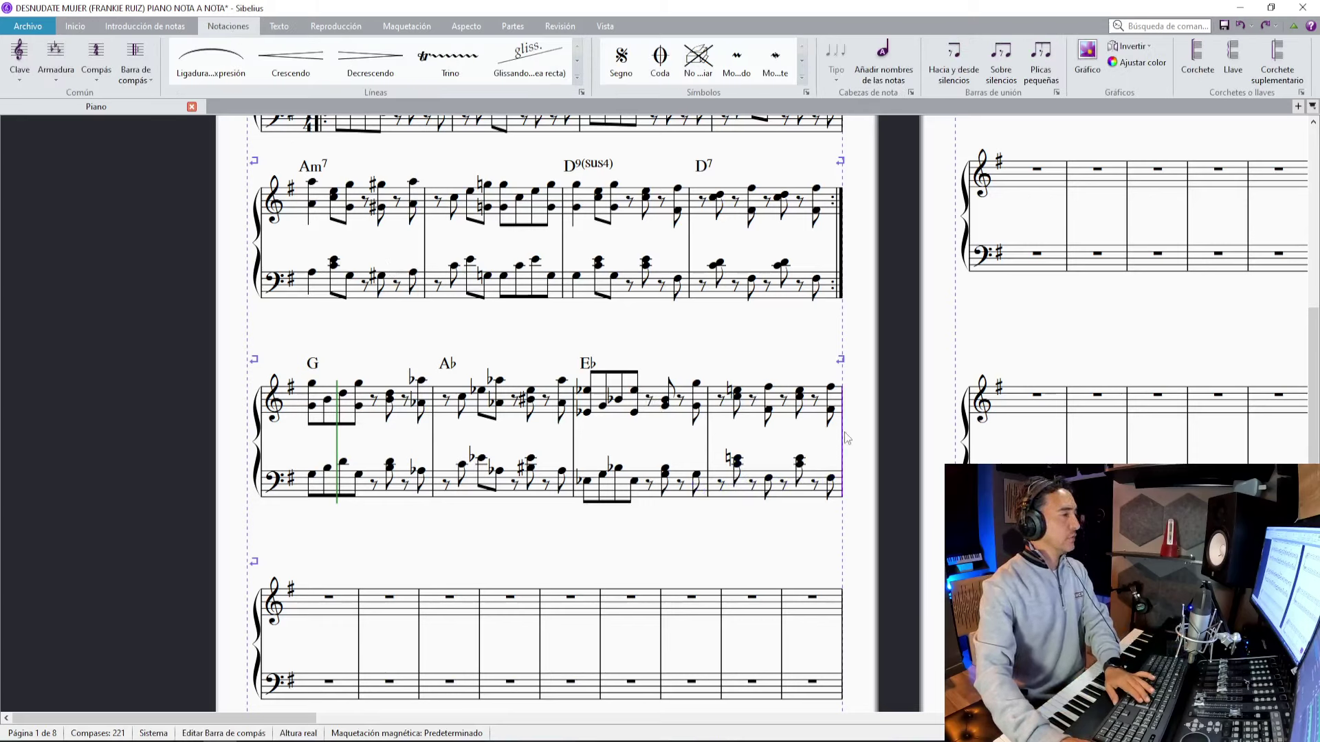
click(137, 51)
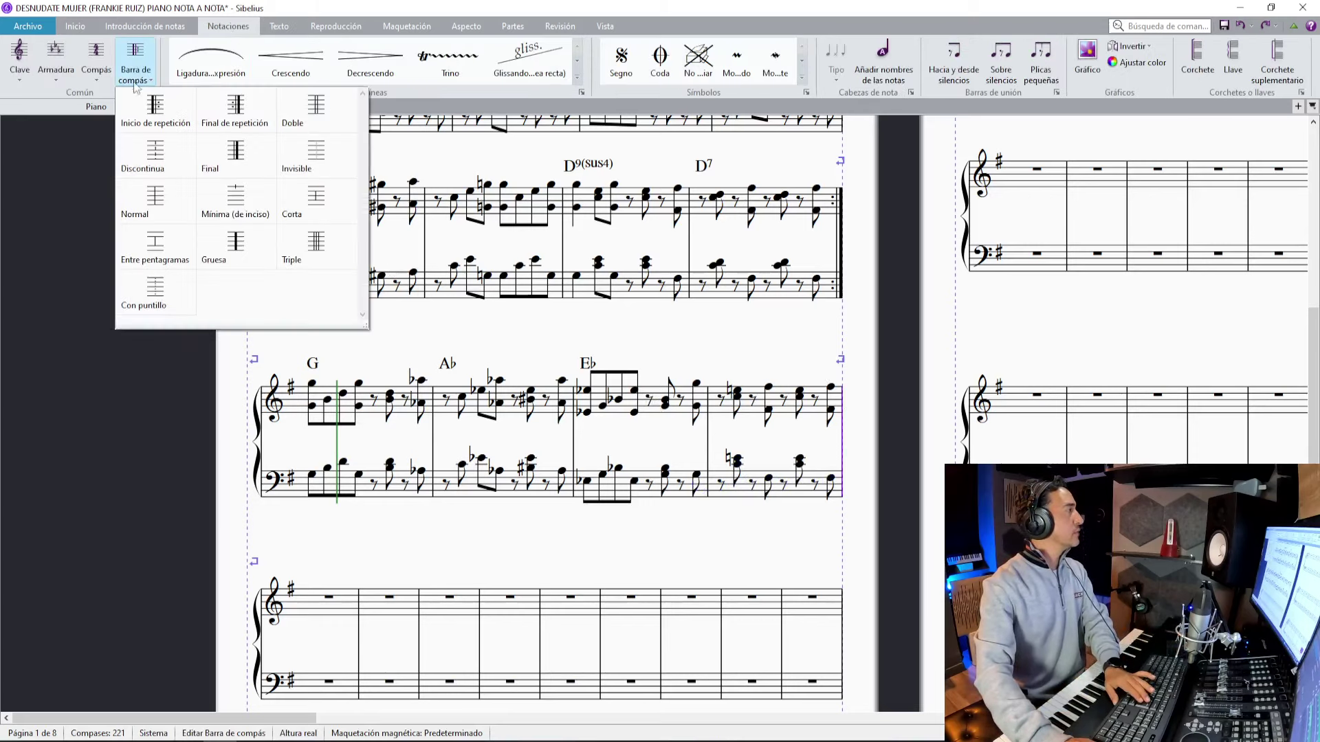
click(317, 113)
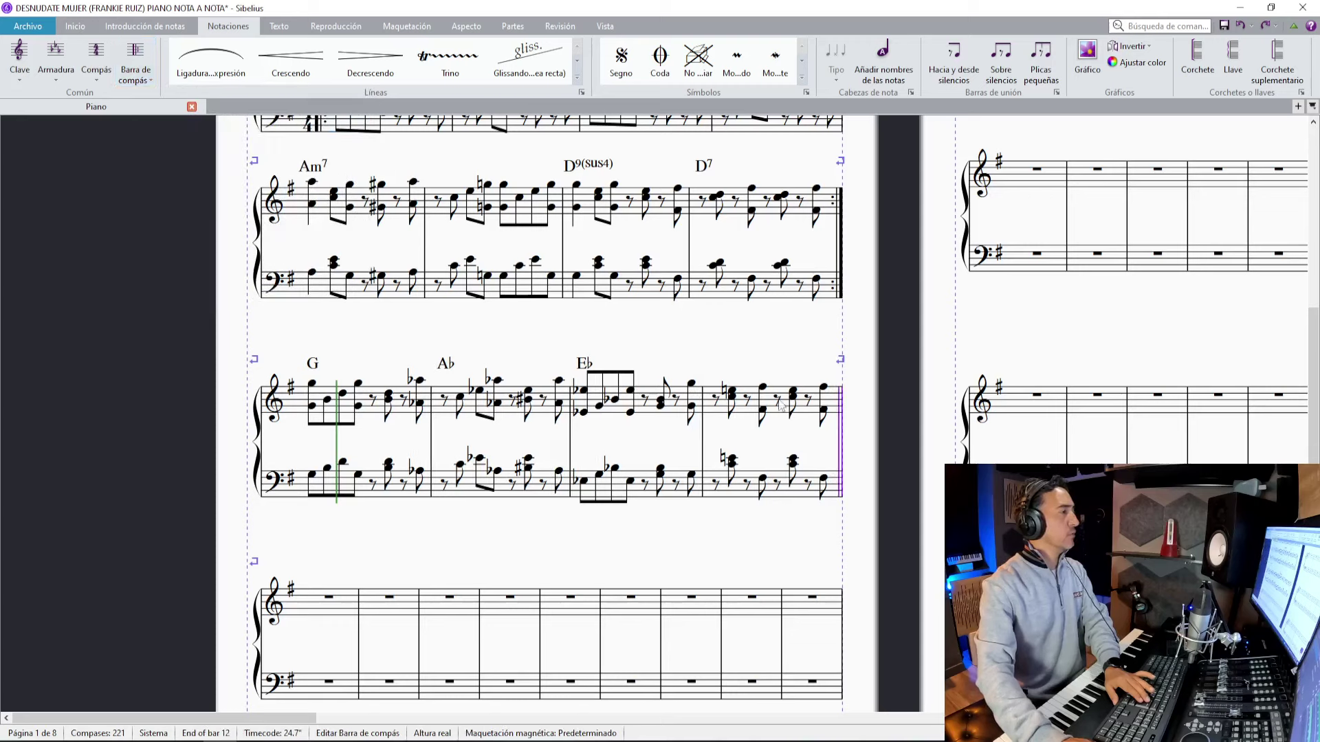
Add the chord symbols D9(sus4) on beat 1 and D9 on beat 3 of bar 12.
click(723, 417)
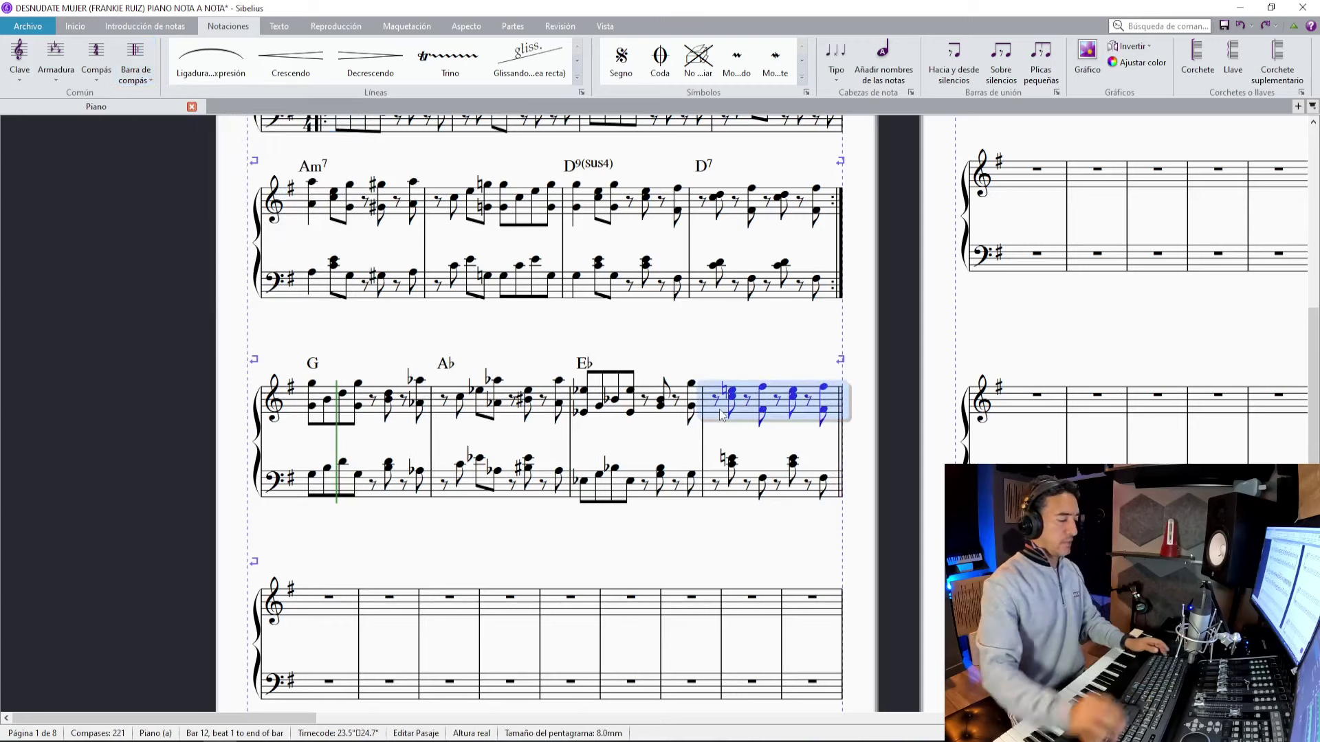
key(ctrl+k)
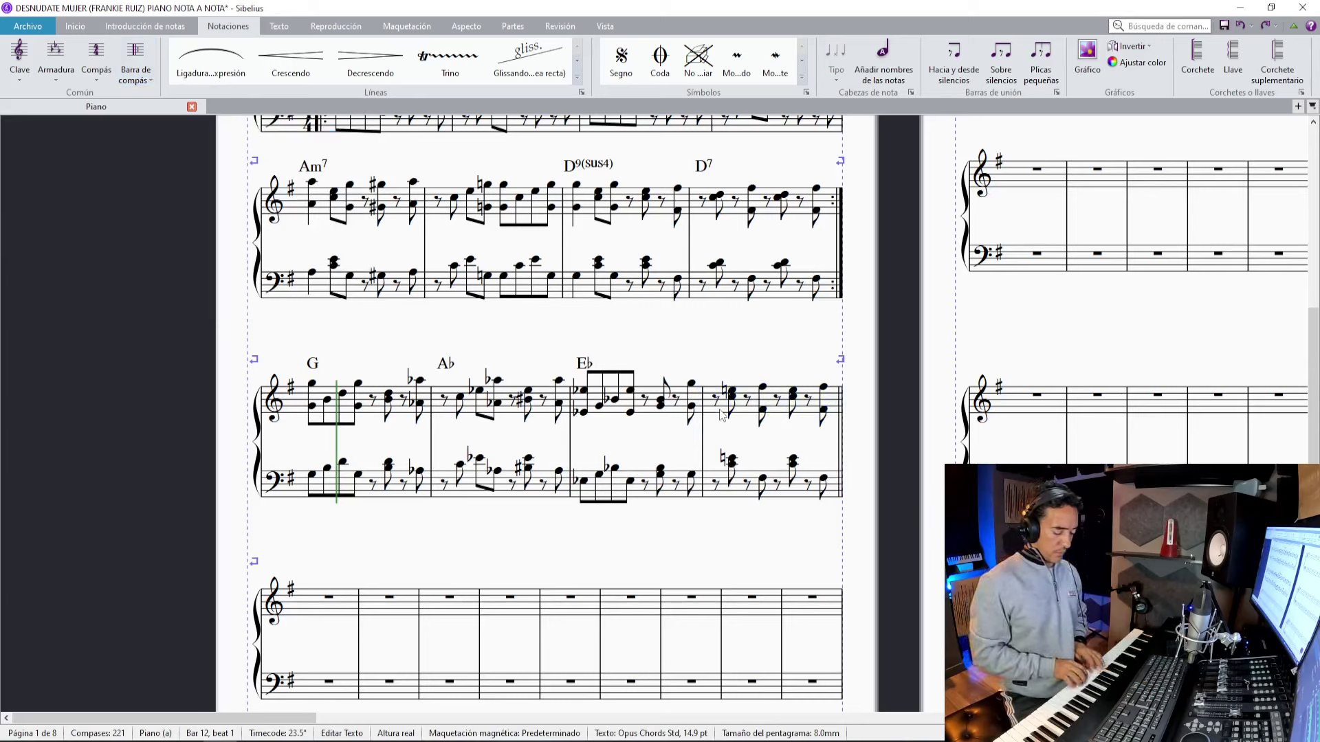
text(D9sus4)
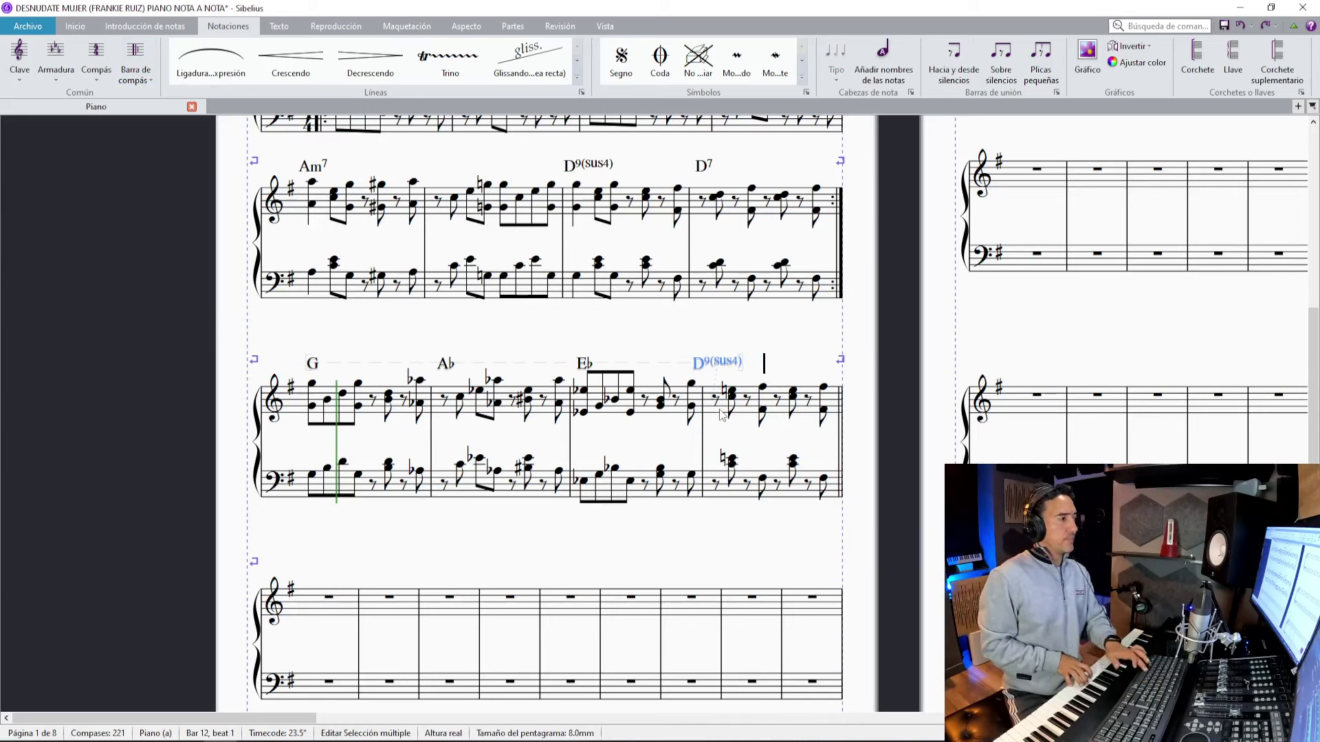
key(space)
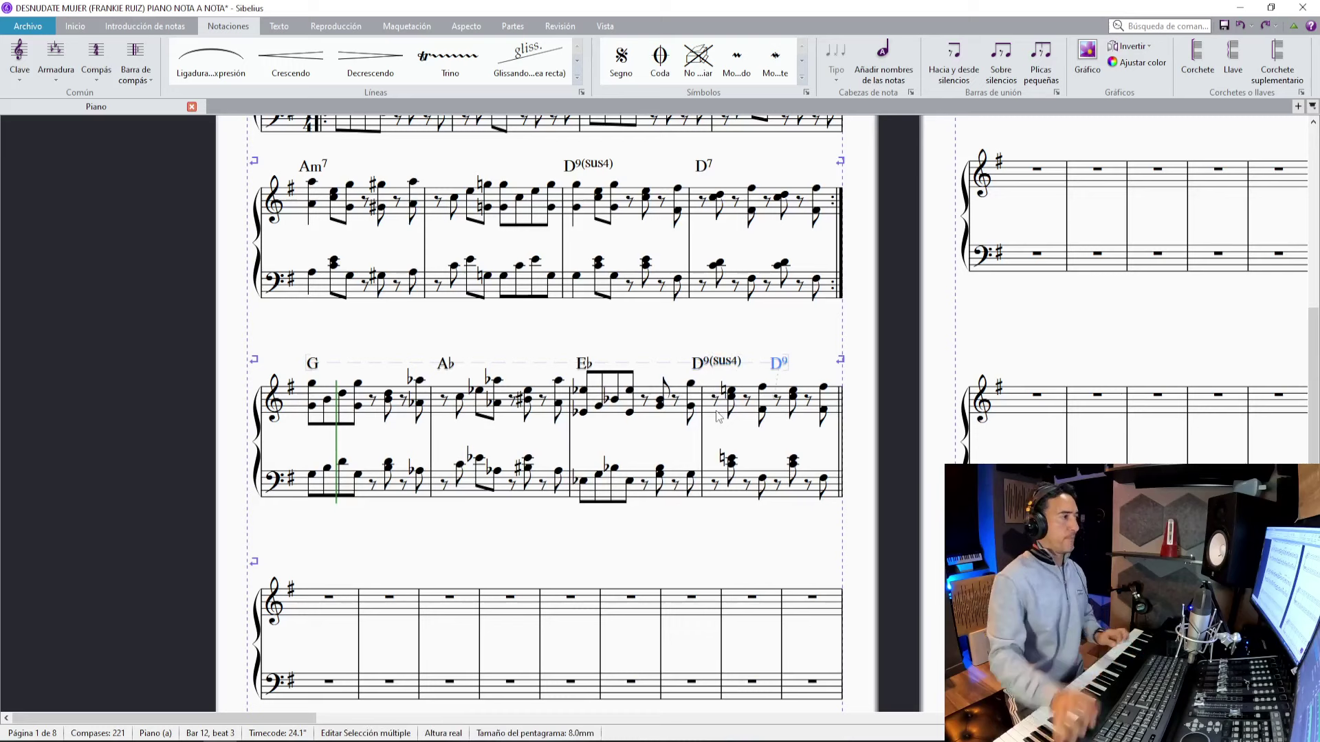
Enter the D9 chord symbol on beat 3 of bar 12 and shift D9(sus4) slightly right so it starts inside the bar.
text(D9)
key(Escape)
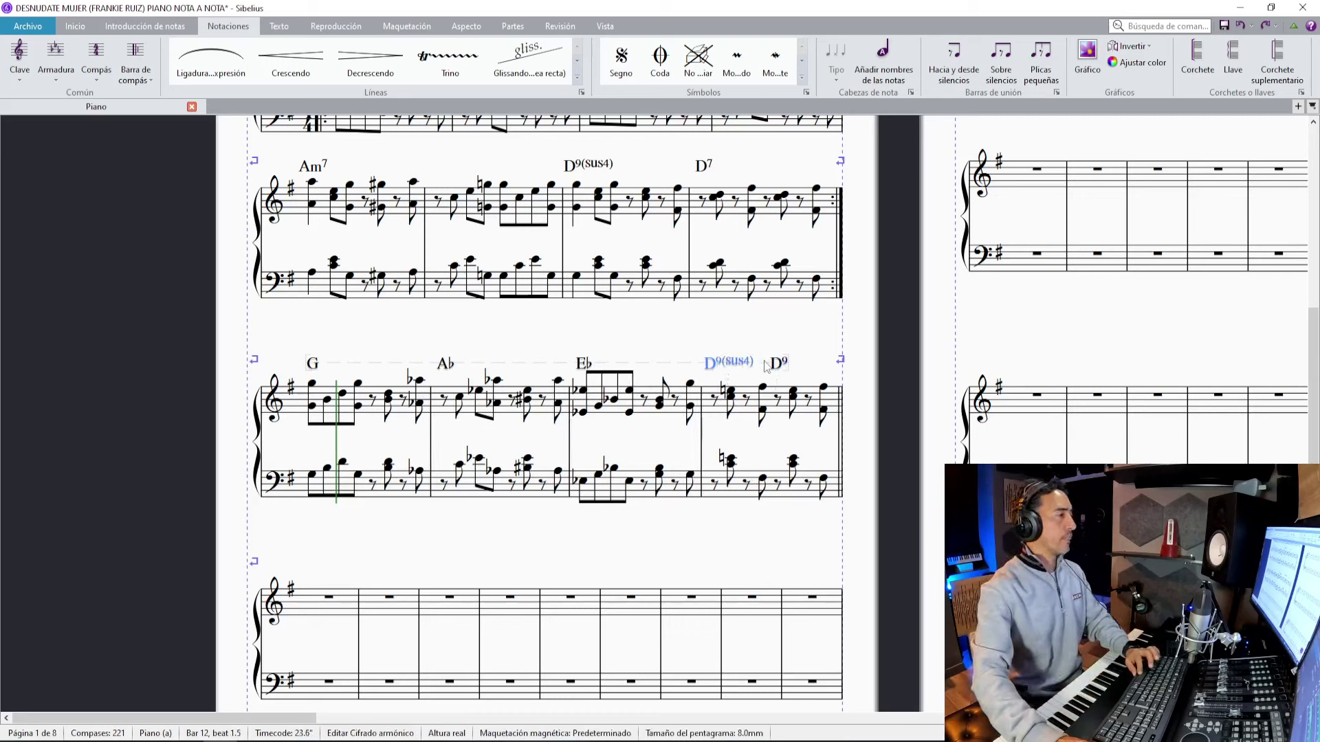
key(Escape)
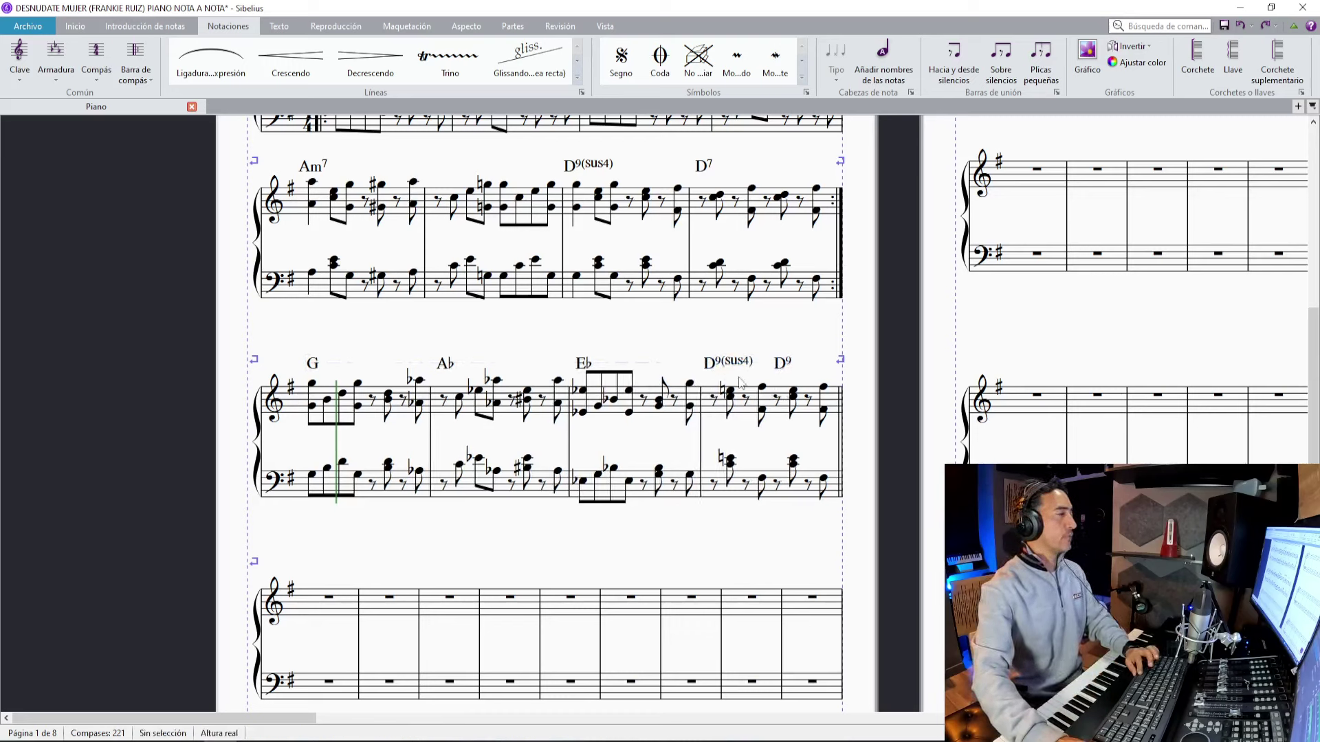
click(691, 407)
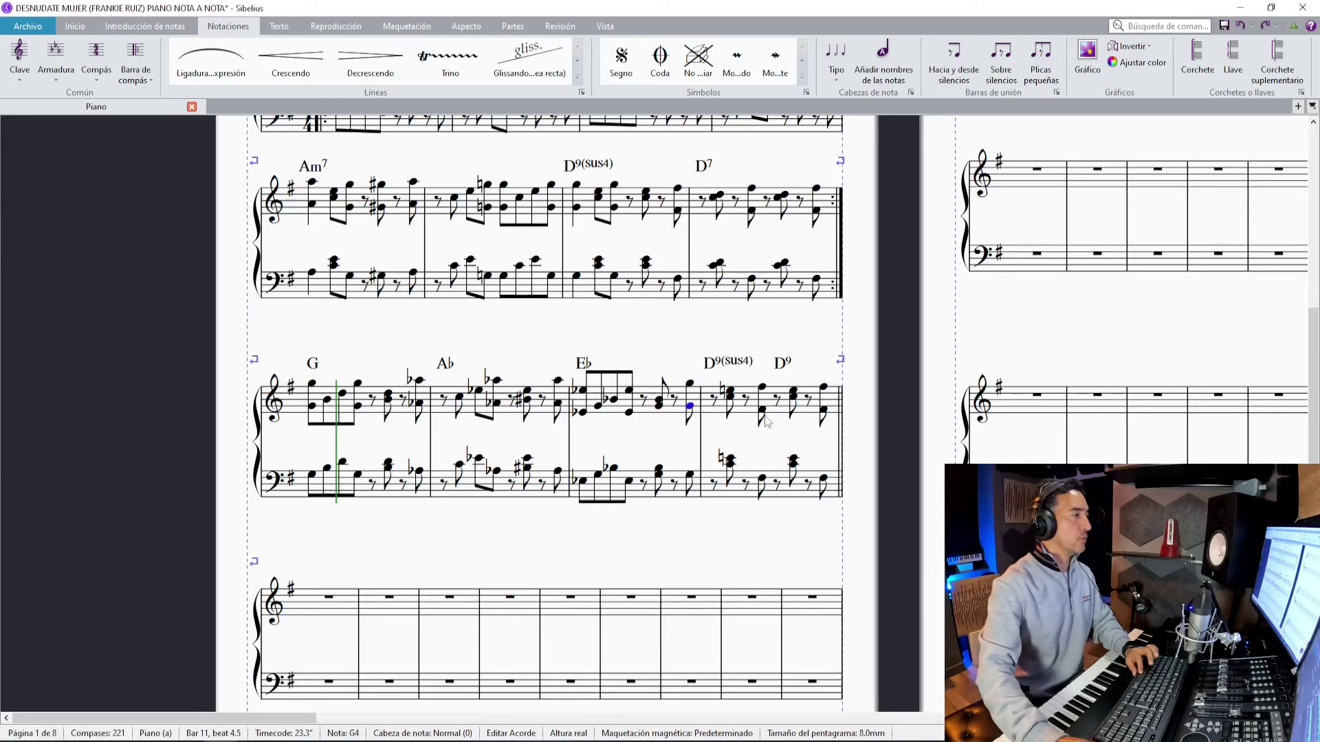
click(771, 331)
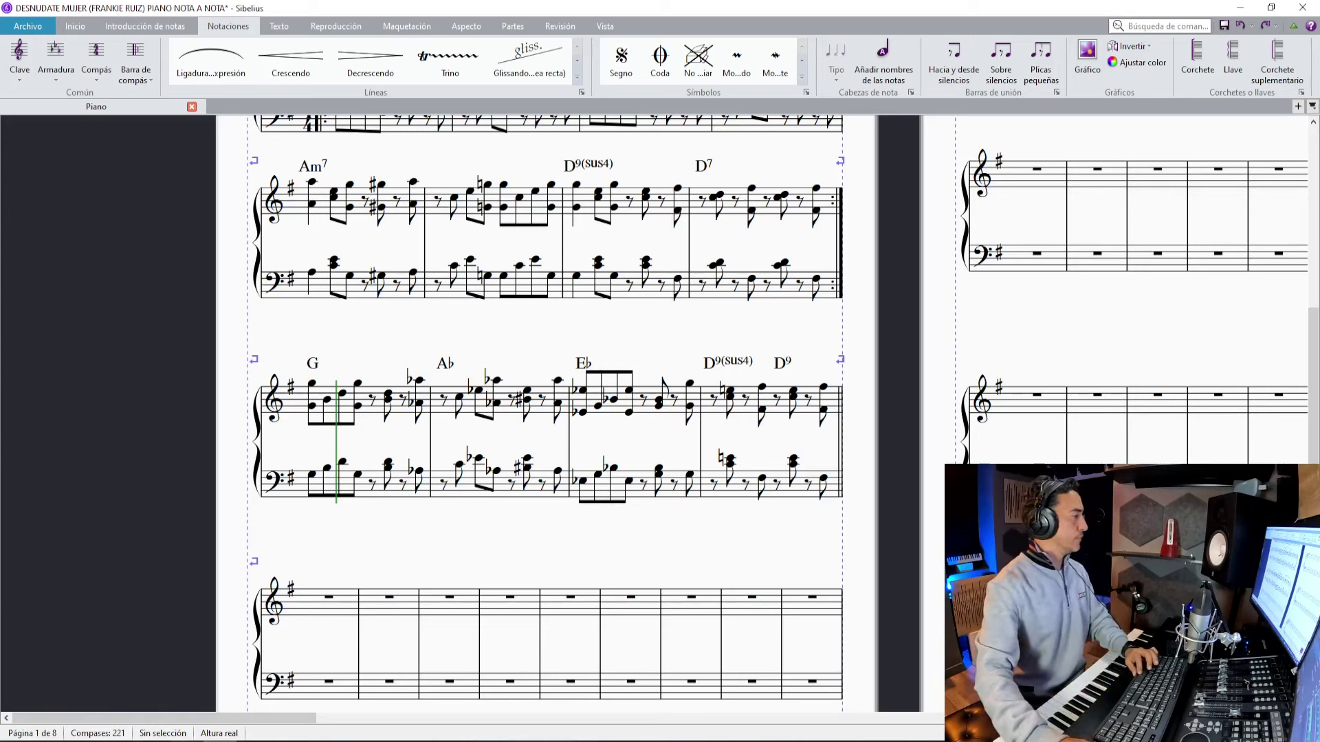
Switch to Sound Forge and play the passage leading into the A VERSO marker.
key(alt+Tab)
key(space)
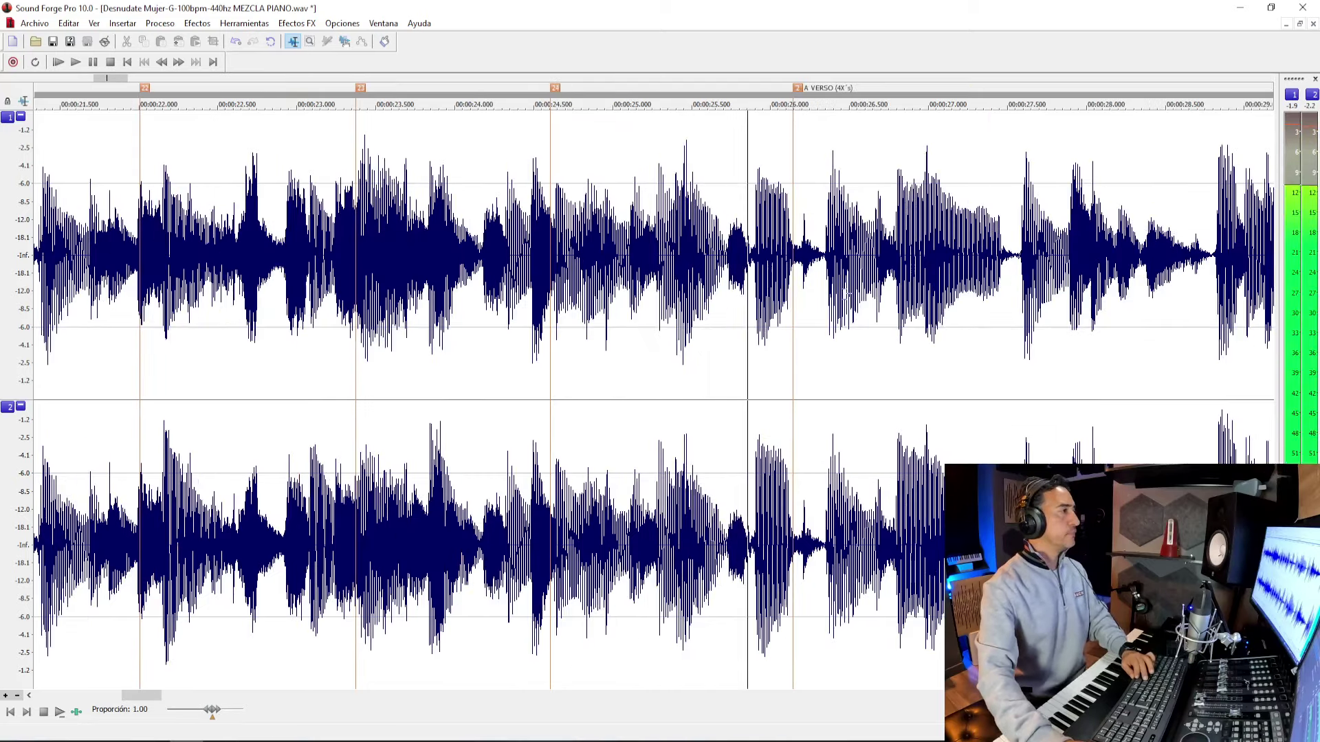
key(alt+Tab)
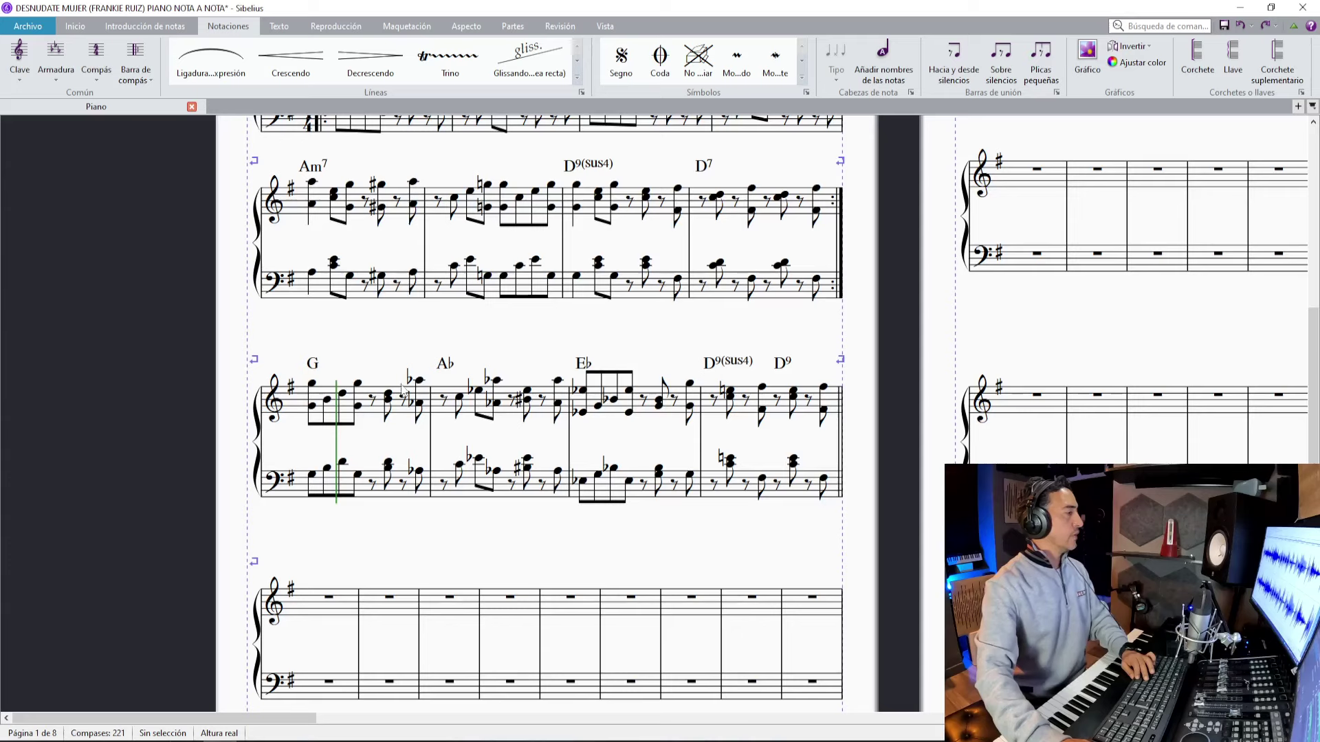
In Sibelius, end the system after bar 16 so it holds four bars, and add rehearsal mark A at bar 13.
click(542, 646)
key(Return)
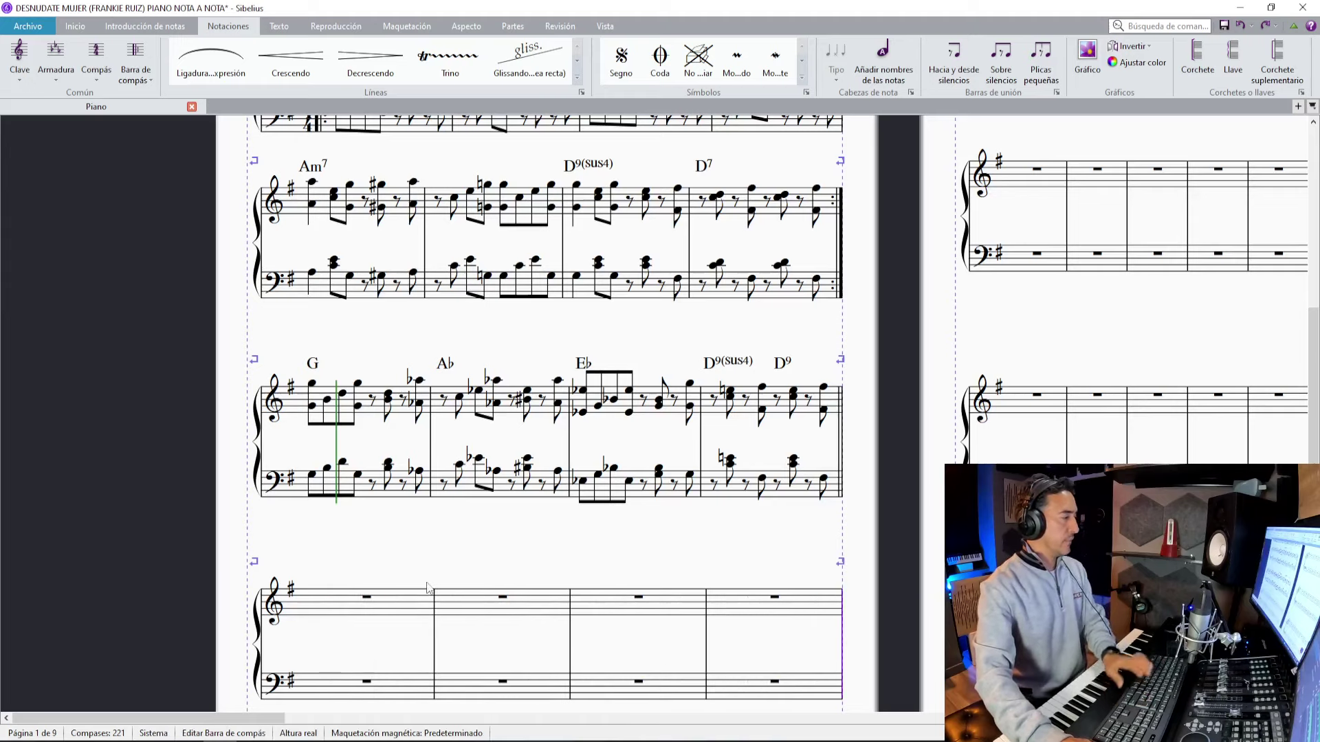
scroll(475, 578, down, 1)
scroll(474, 574, down, 1)
click(413, 484)
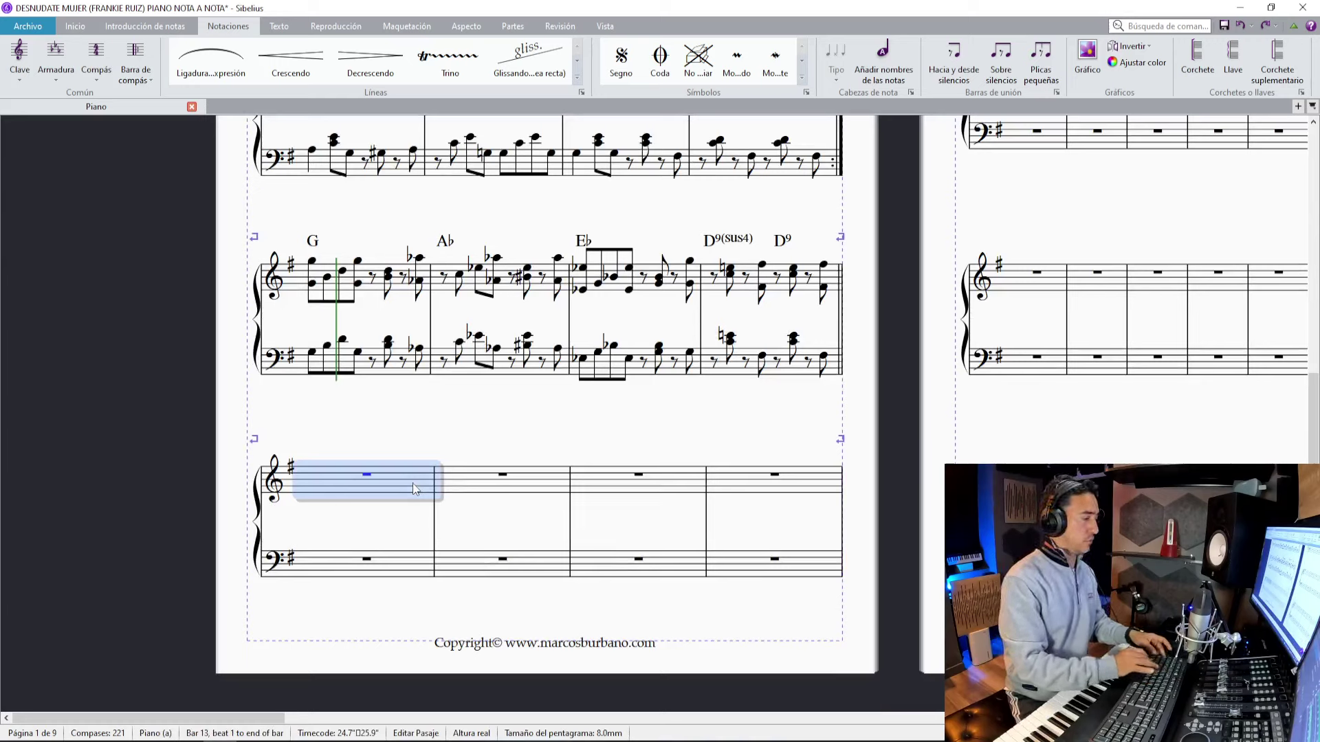
key(ctrl+r)
Add the system text "Voz" at the start of bar 13 and place it beside rehearsal mark A.
click(413, 489)
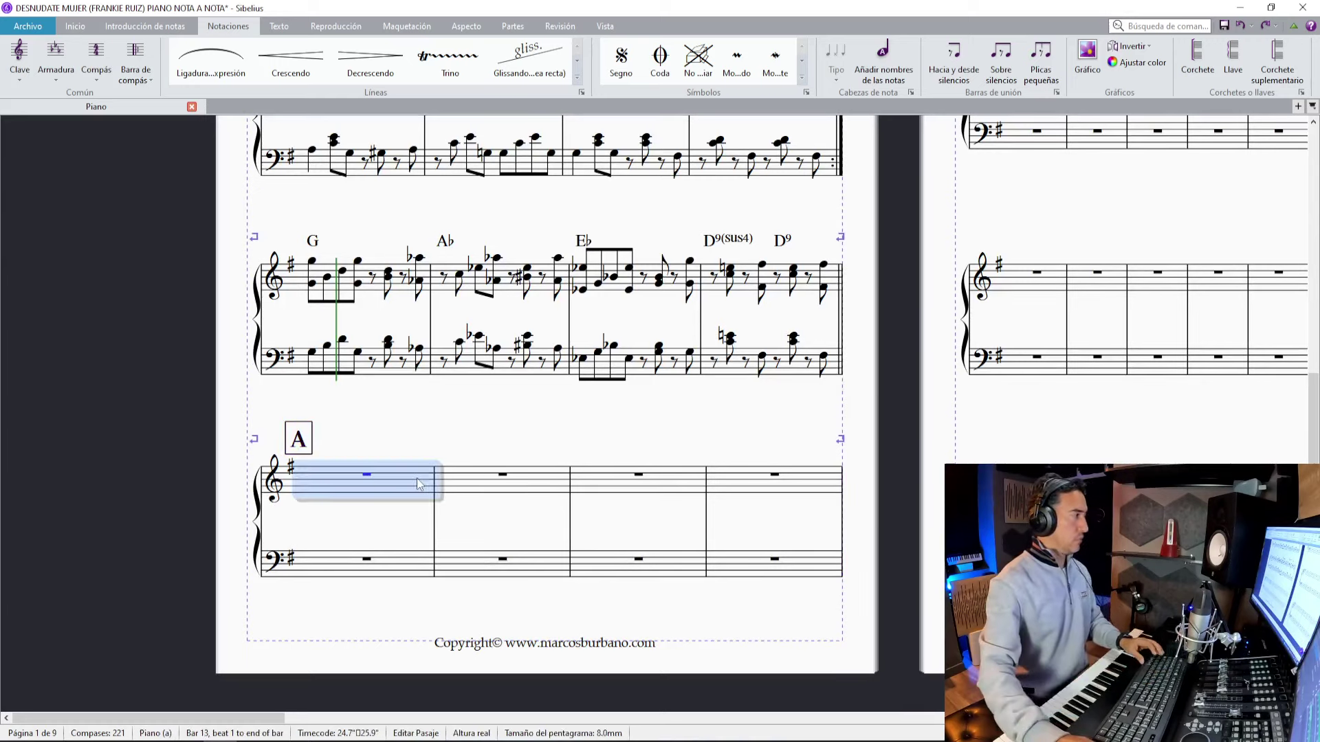
key(ctrl+alt+t)
text(Voz)
key(Escape)
drag(264, 443, 323, 433)
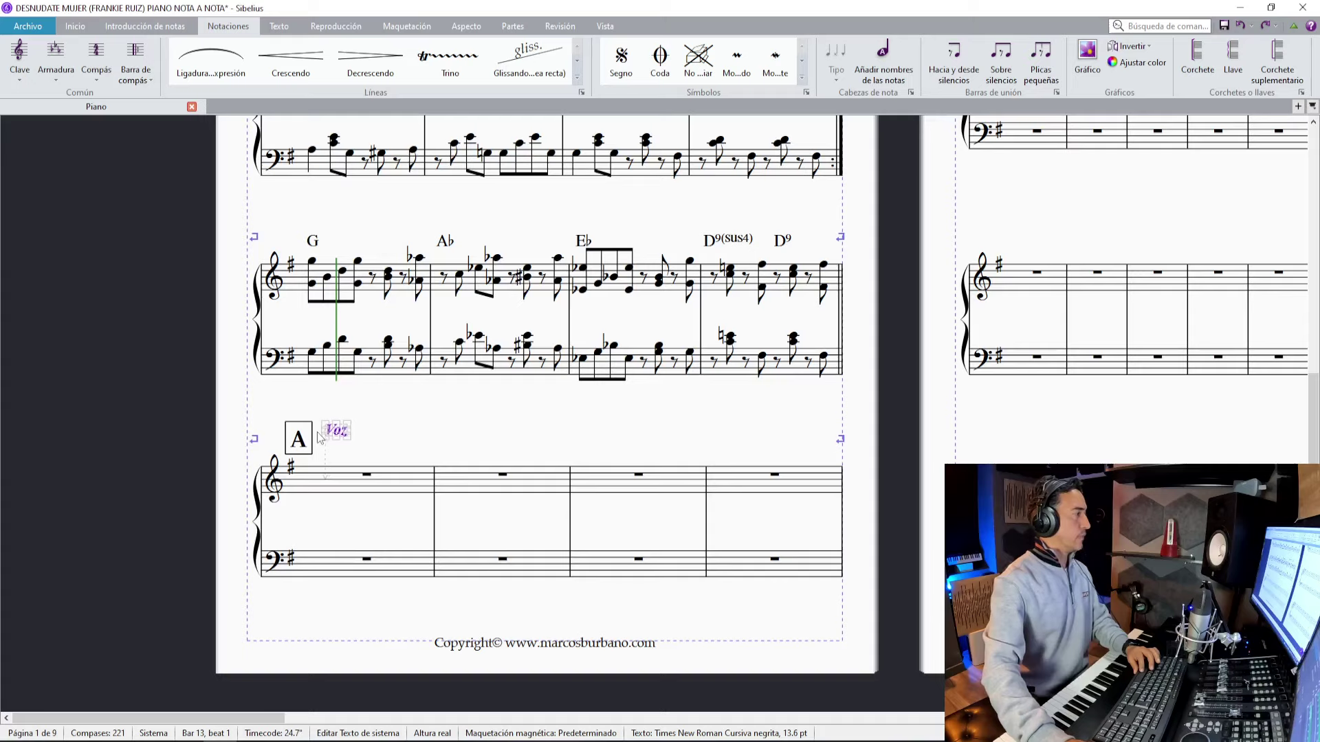
key(Escape)
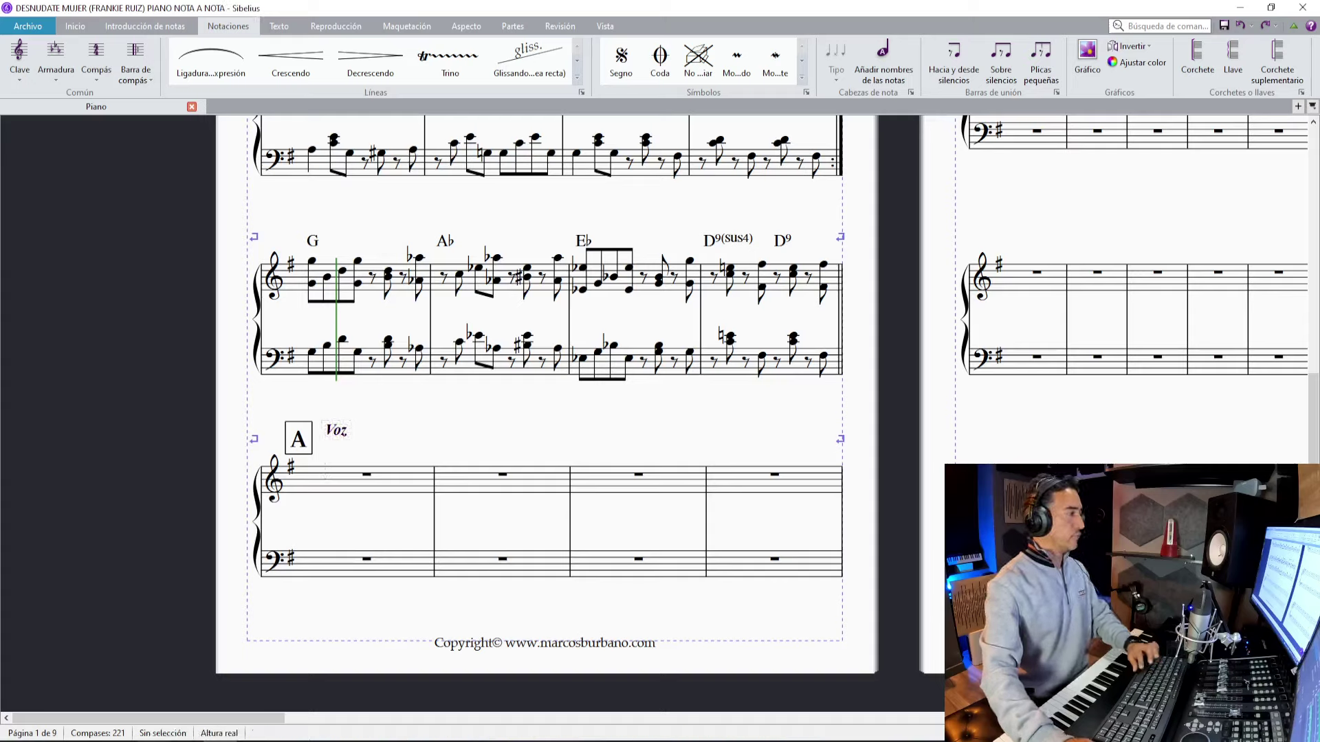
Replay the start of the verse in Sound Forge to hear bar 13's piano notes.
key(alt+Tab)
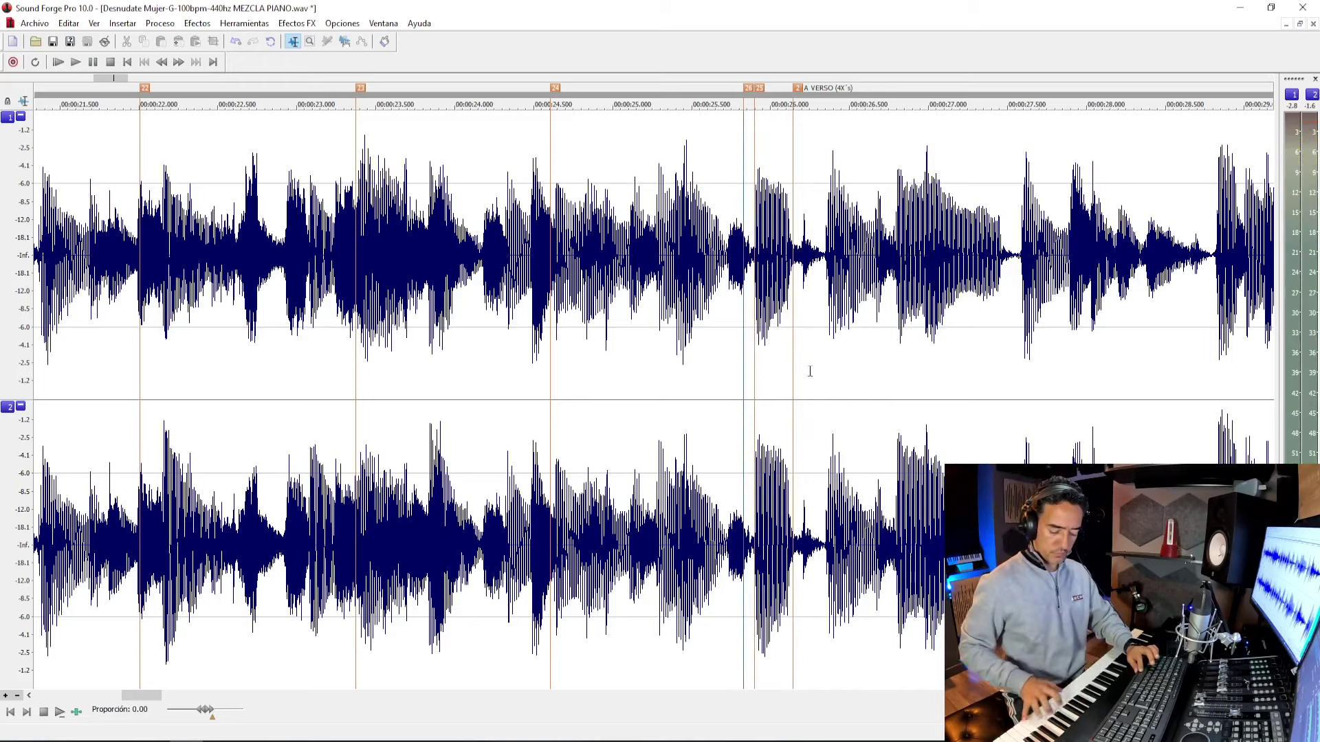
key(space)
key(alt+Tab)
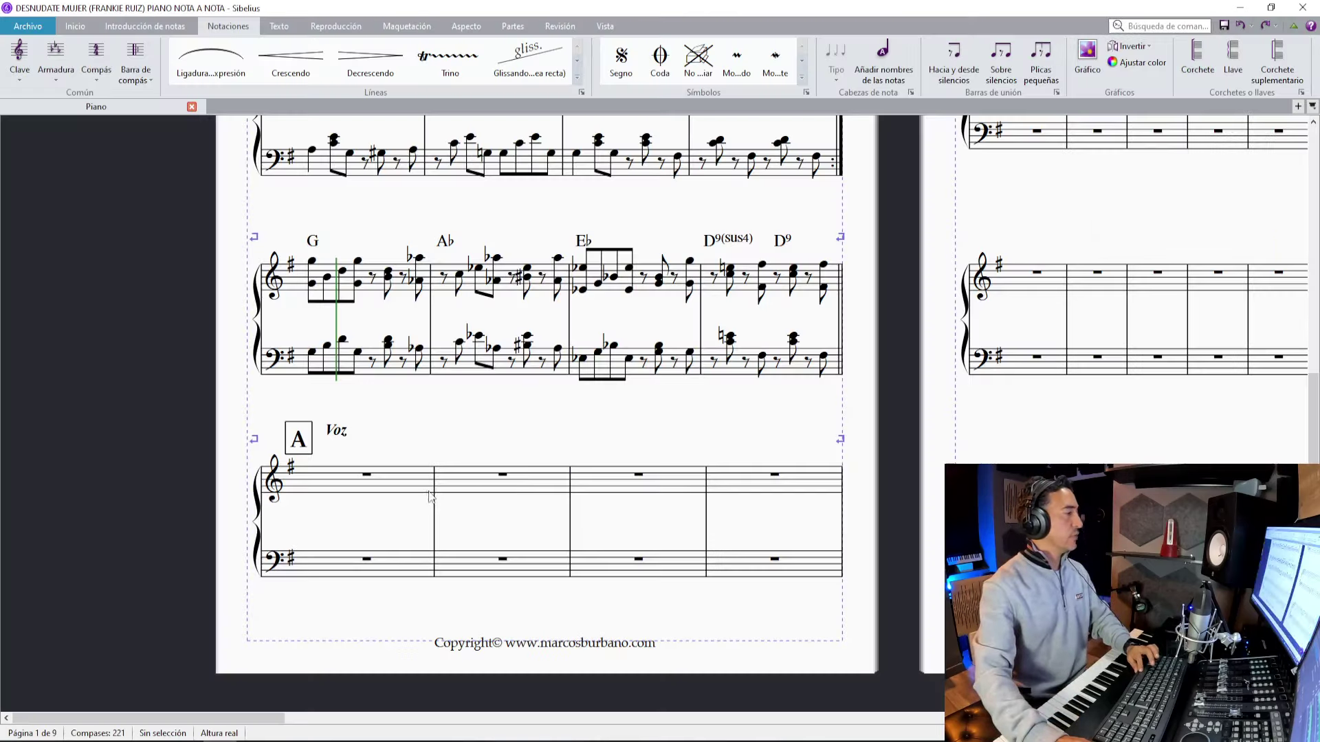
Enter bar 13's right-hand eighths in Sibelius: G octave, B, D, E octave, rest, G–B chord, rest, G octave.
click(402, 478)
key(3)
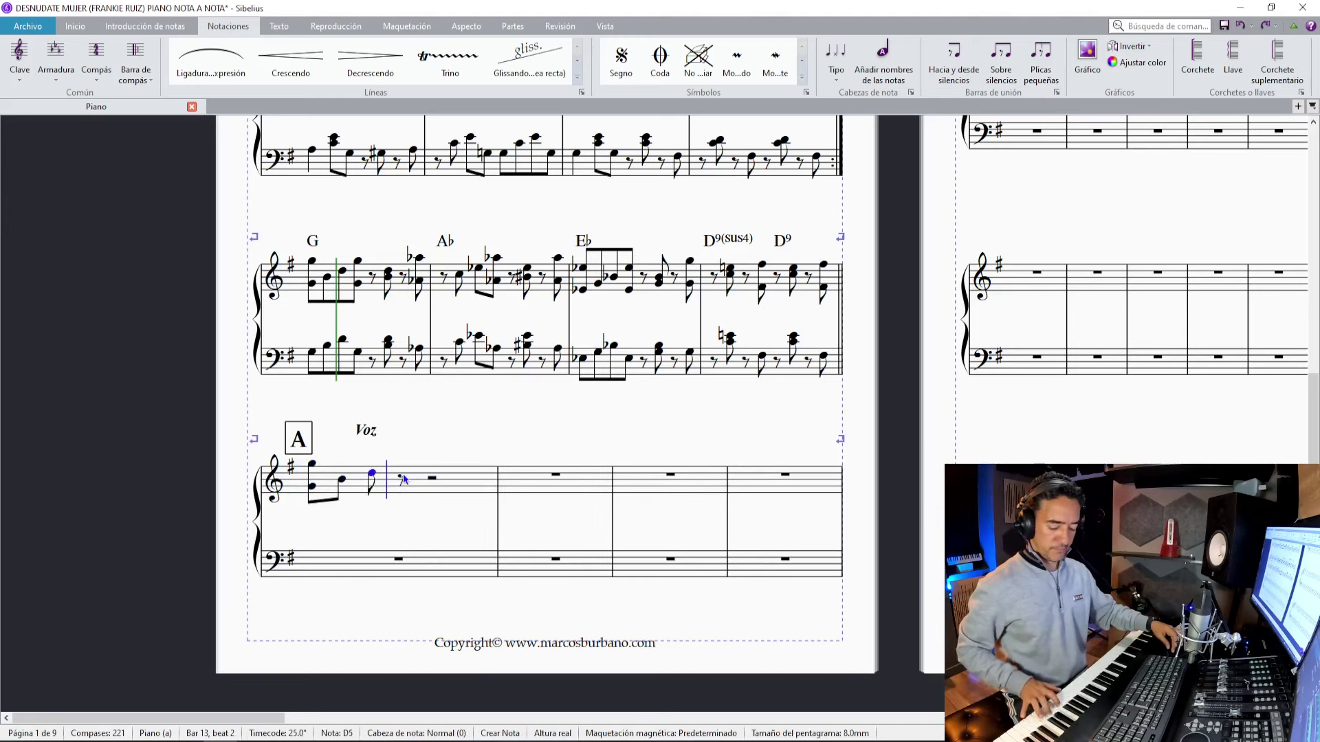
key(0)
key(0)
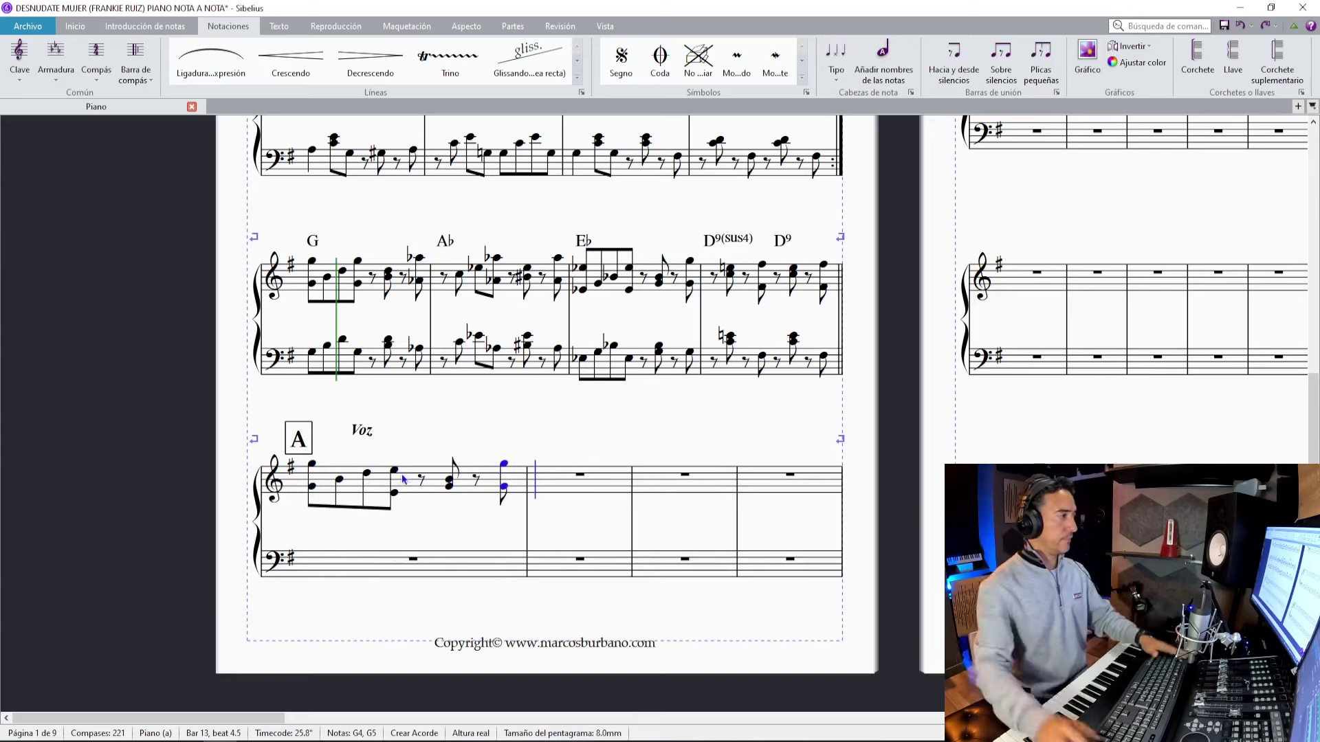
Enter bar 13's left-hand eighths: G, B, D, E, rest, G–B chord, rest, G.
click(397, 546)
key(3)
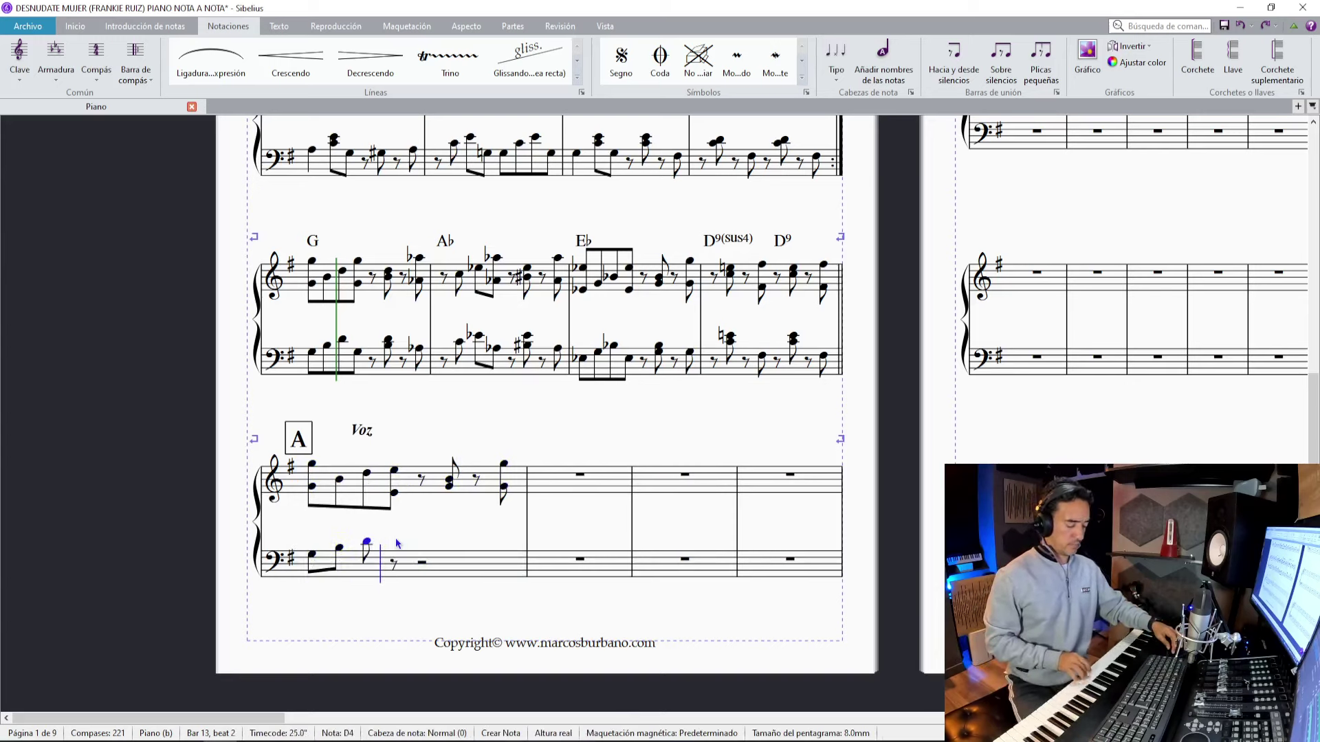
key(0)
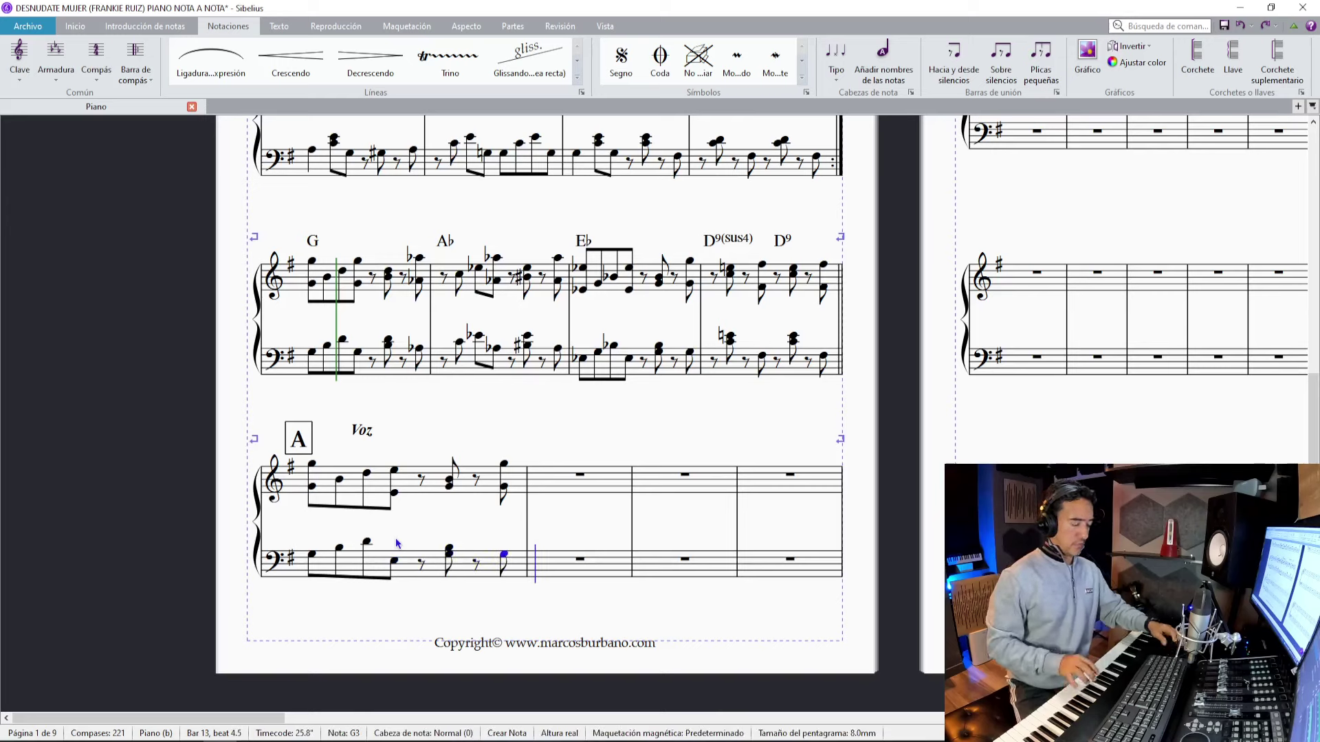
key(Escape)
Add the chord symbol G6 at the start of bar 13 and position it just after rehearsal mark A.
click(406, 492)
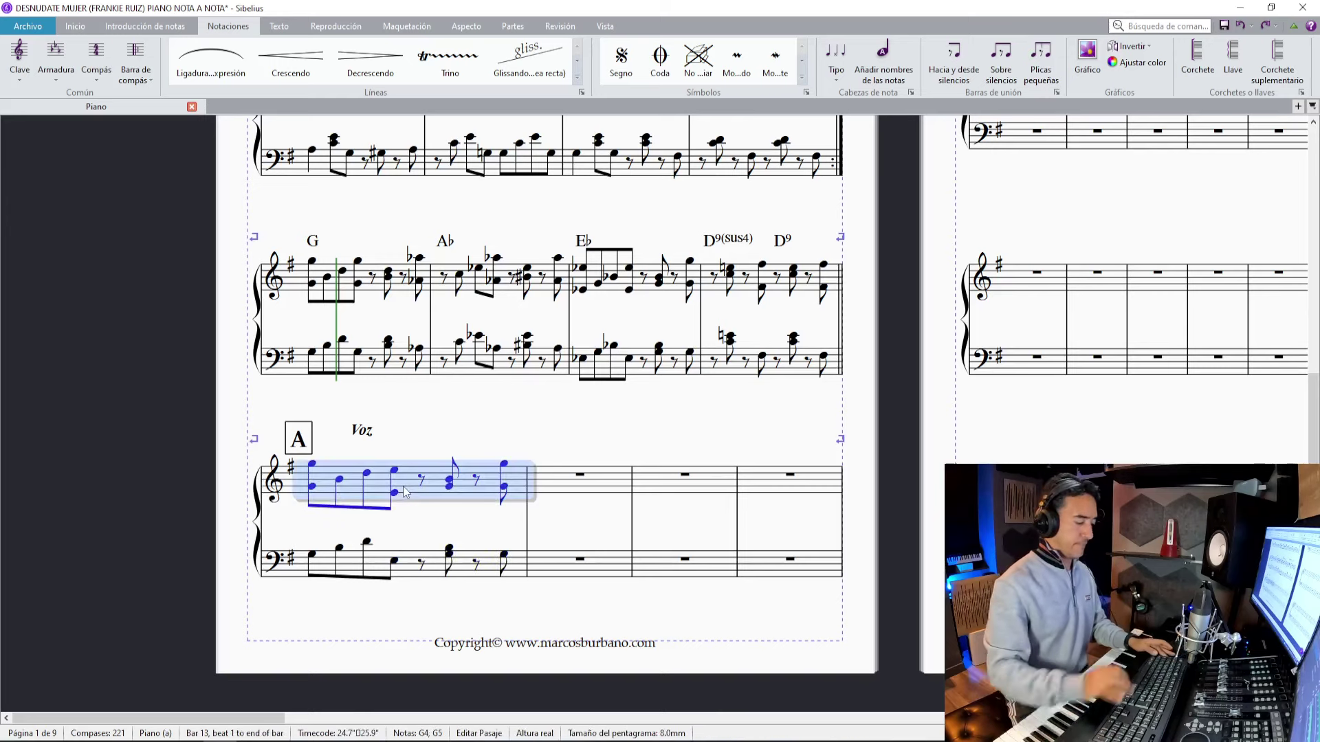
key(ctrl+k)
text(G)
key(space)
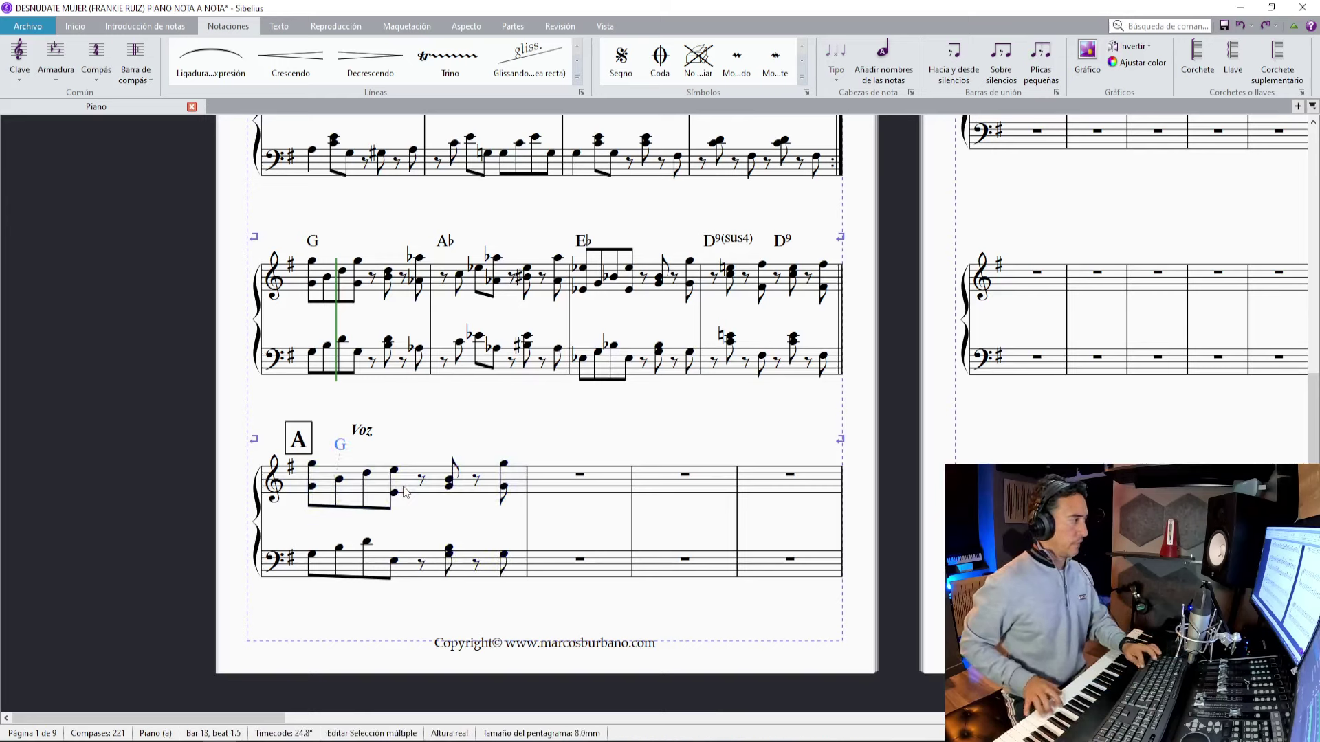
click(343, 446)
key(Delete)
drag(370, 444, 331, 444)
click(357, 639)
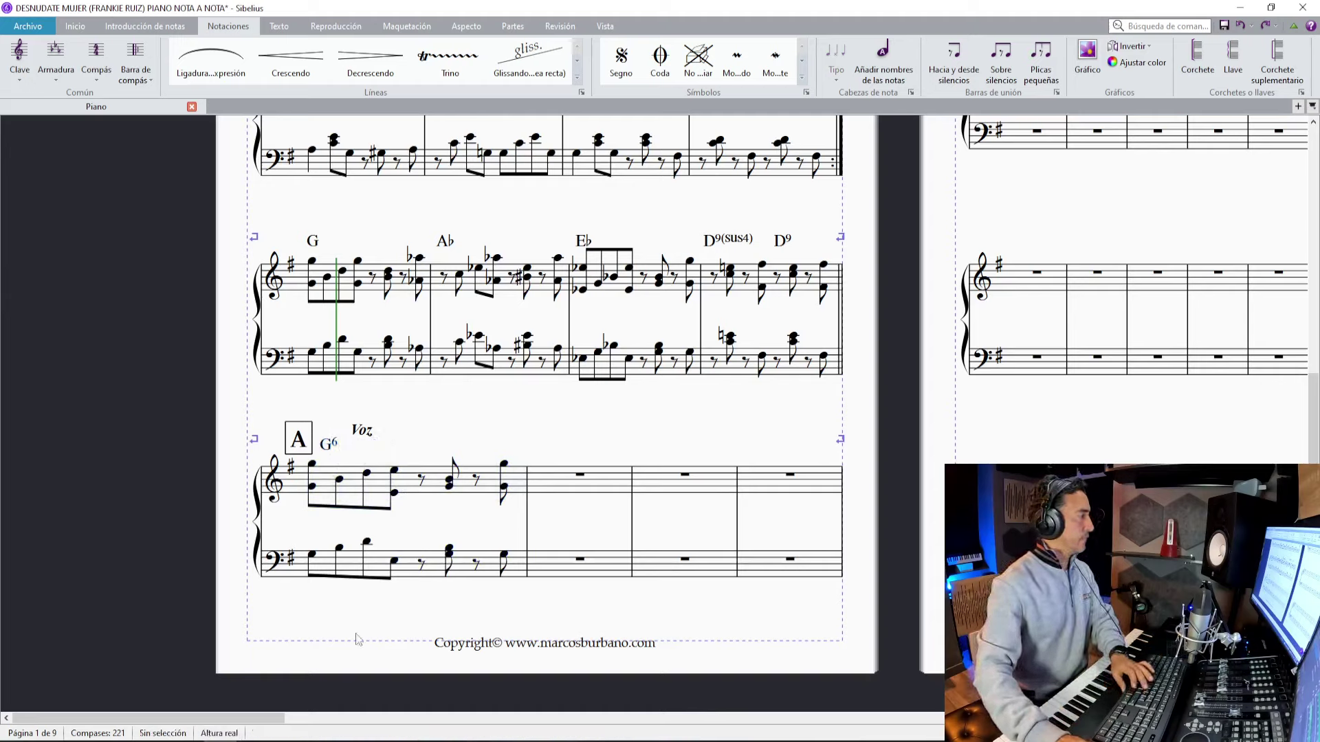
In Sound Forge, replay the opening of the verse and add a marker at about 00:00:27 to hear bar 14.
key(alt+Tab)
key(space)
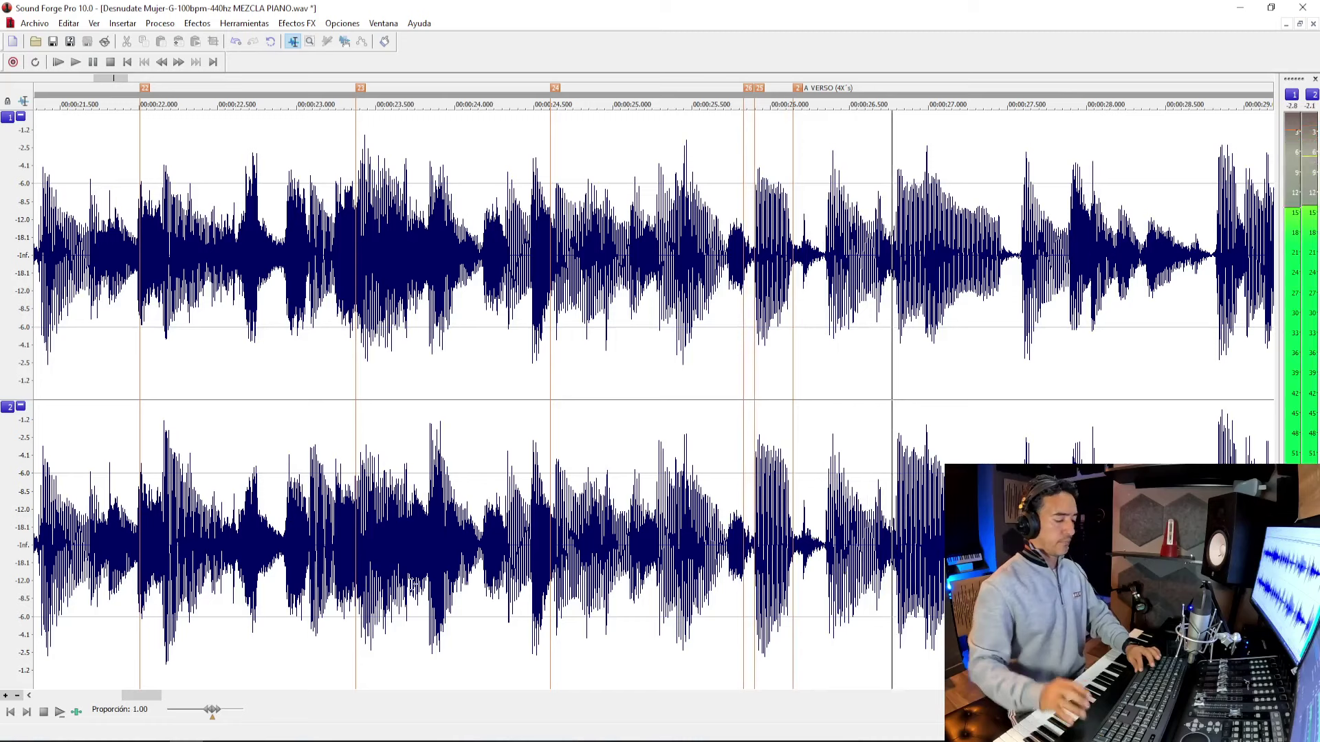
key(space)
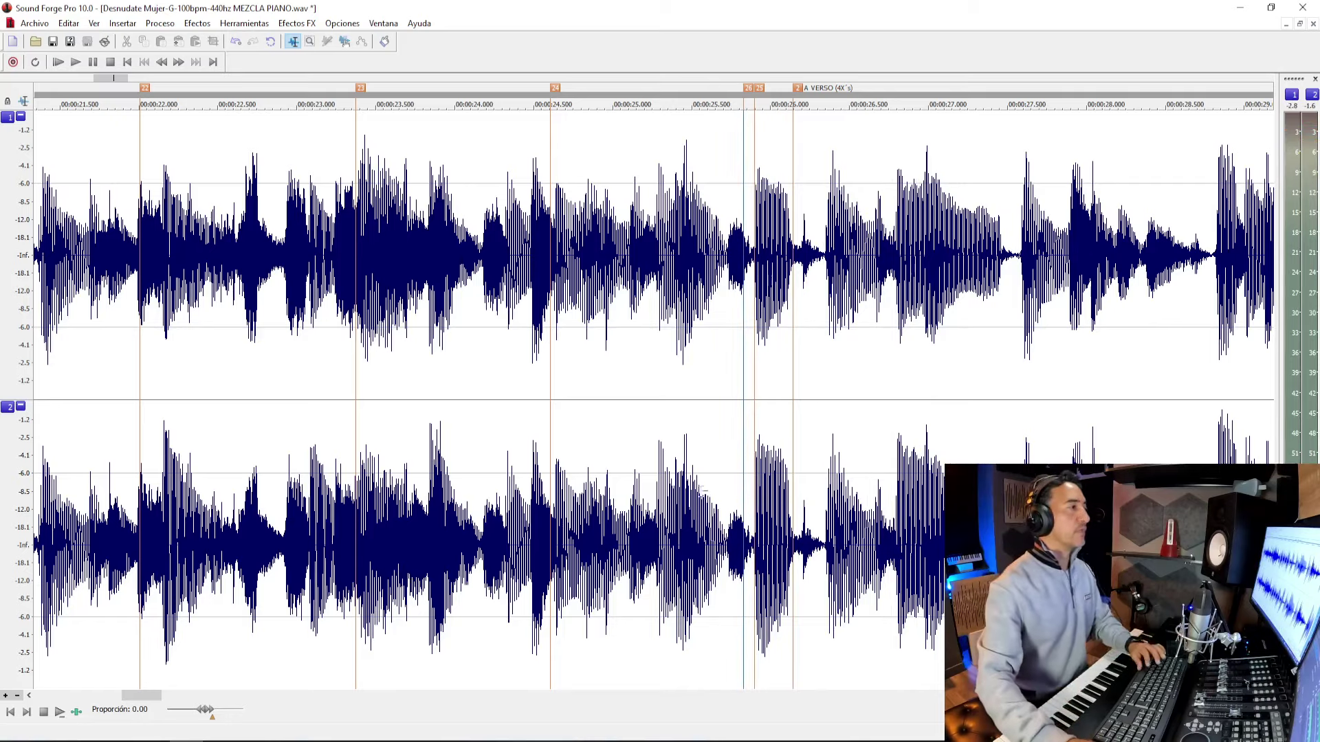
scroll(762, 388, down, 2)
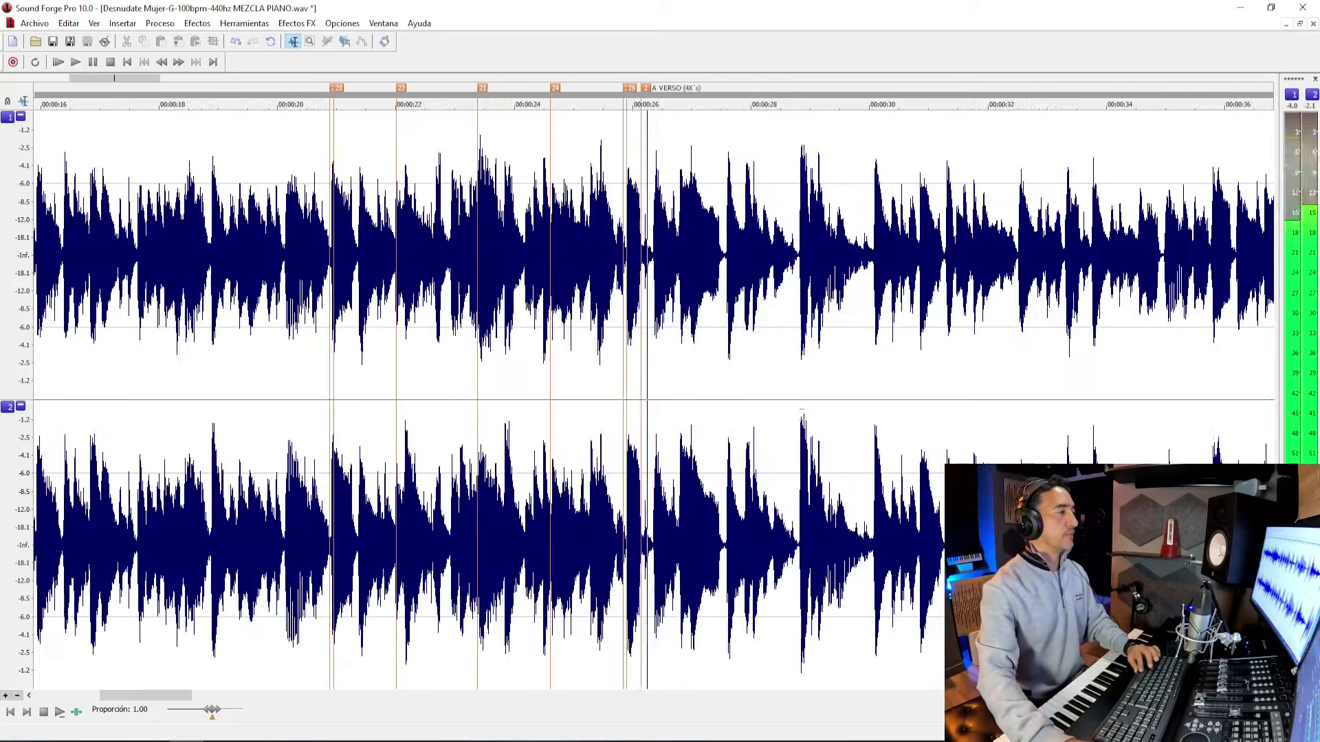
click(710, 366)
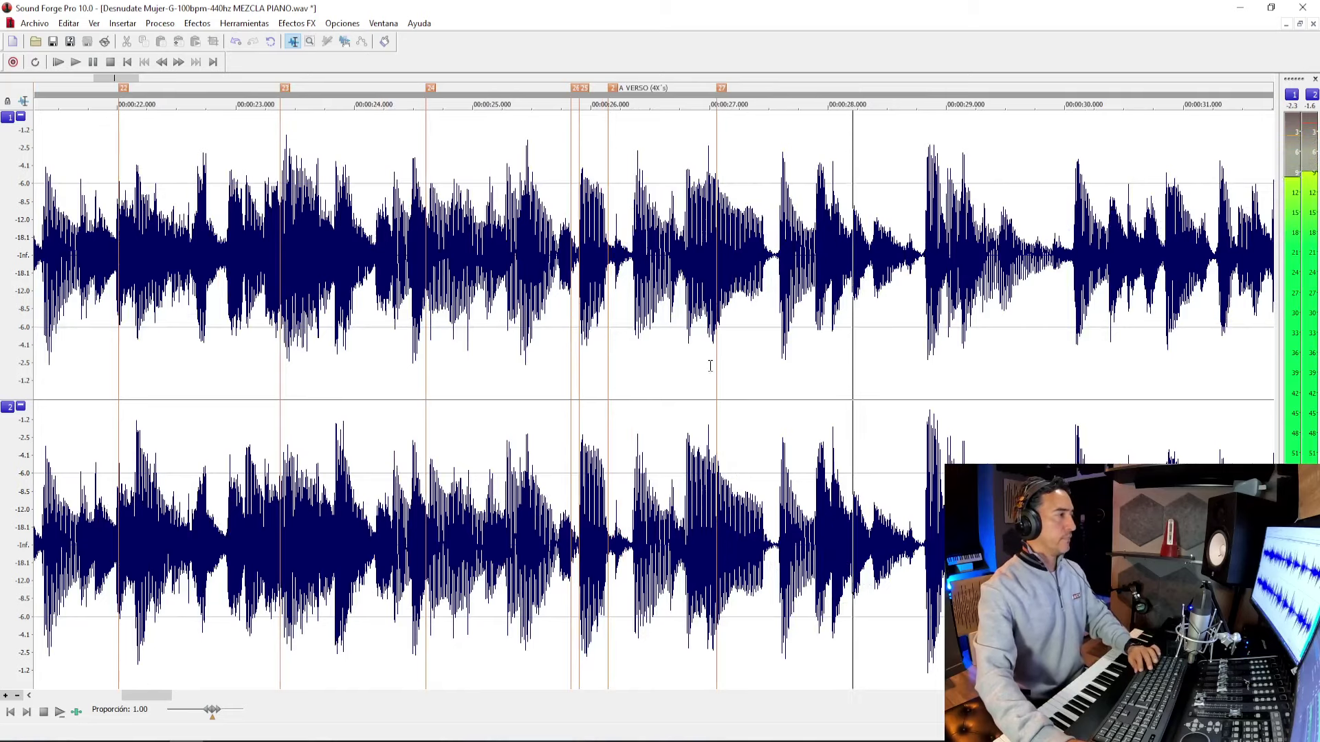
click(710, 366)
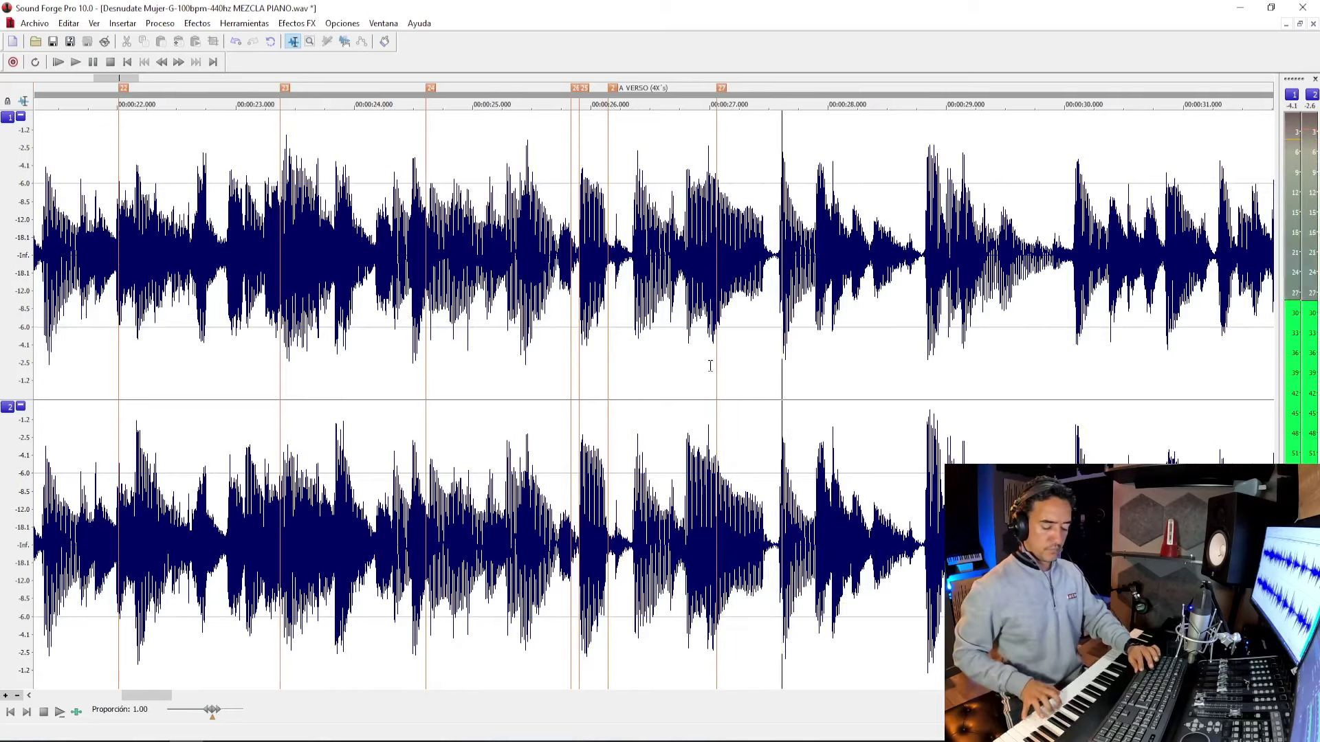
key(space)
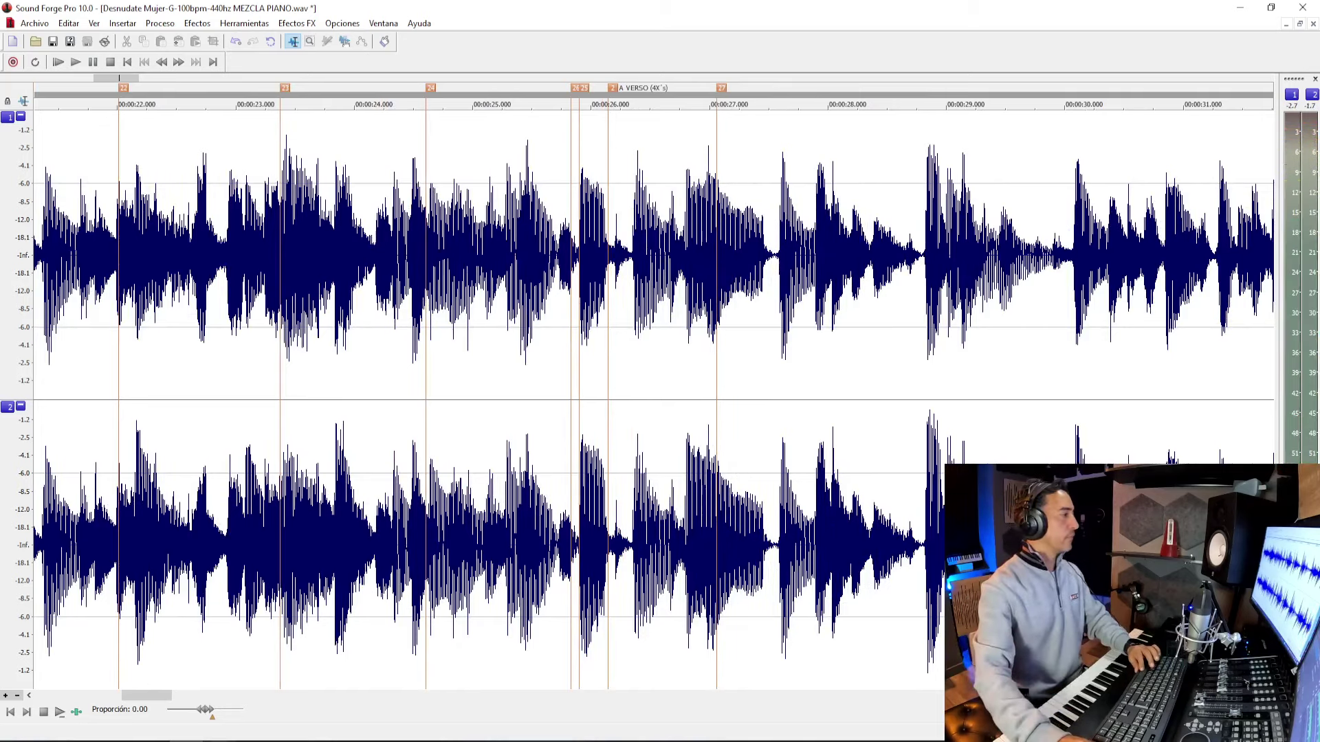
In Sibelius, enter bar 14's right hand as rest, B, D, G octave, rest, A octave, rest, B octave, and start bar 15 with a B octave.
key(alt+Tab)
click(557, 491)
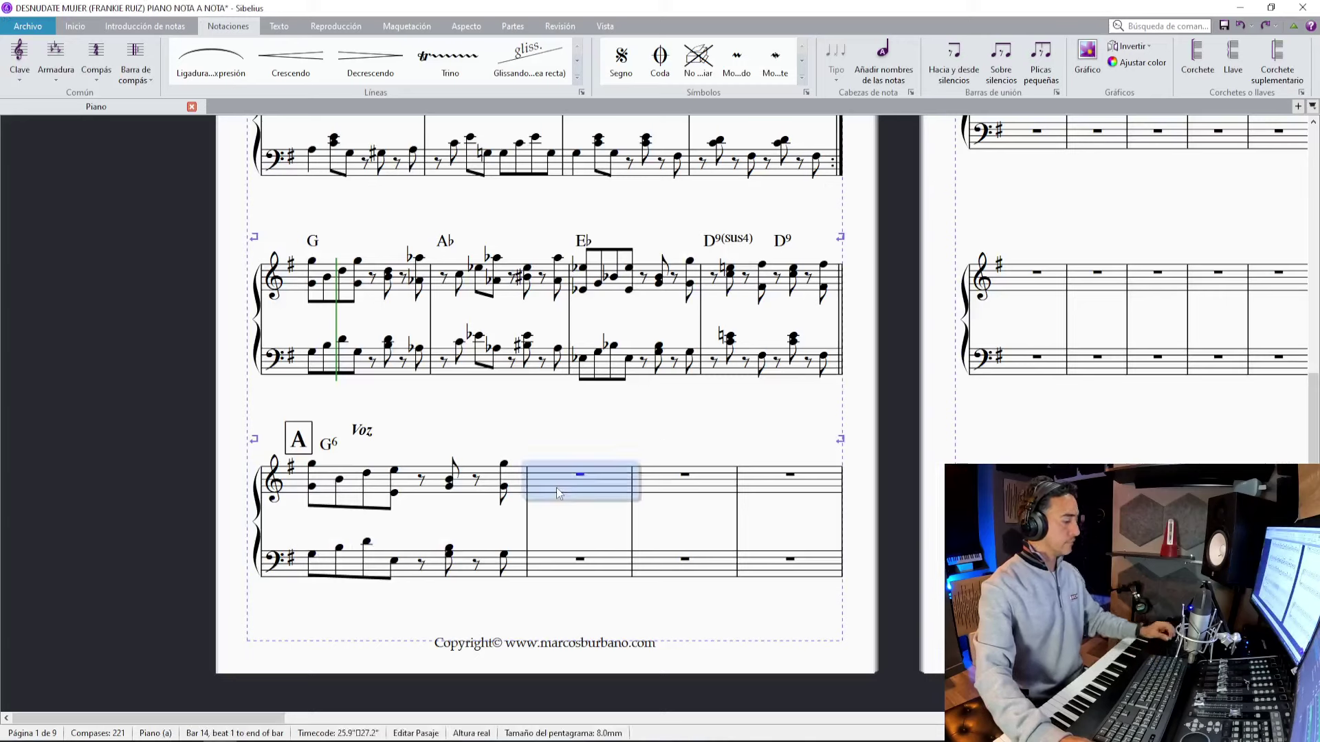
key(3)
key(0)
key(0)
key(0)
Enter bar 14's left-hand eighths as rest, B, D, G, rest, A, rest, B, and start bar 15 with B.
click(533, 561)
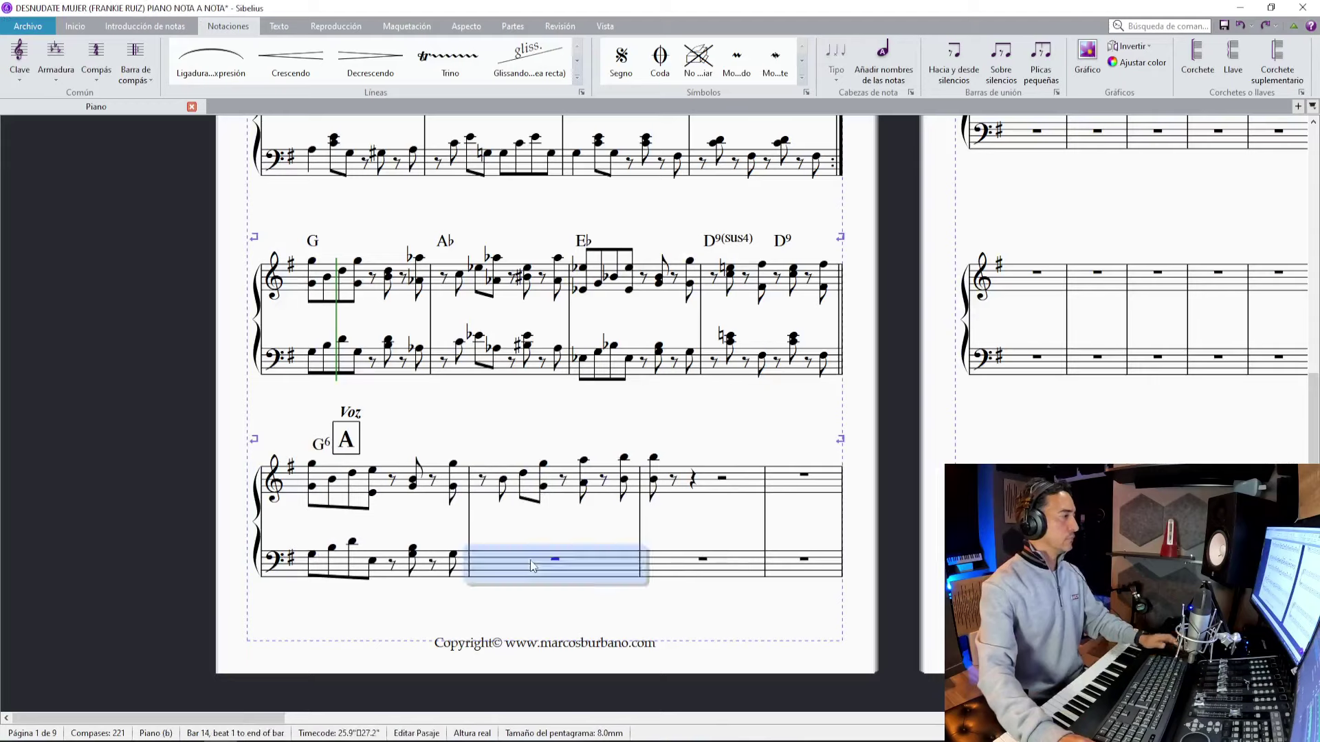
key(n)
key(KP_3)
key(KP_0)
key(KP_0)
key(KP_0)
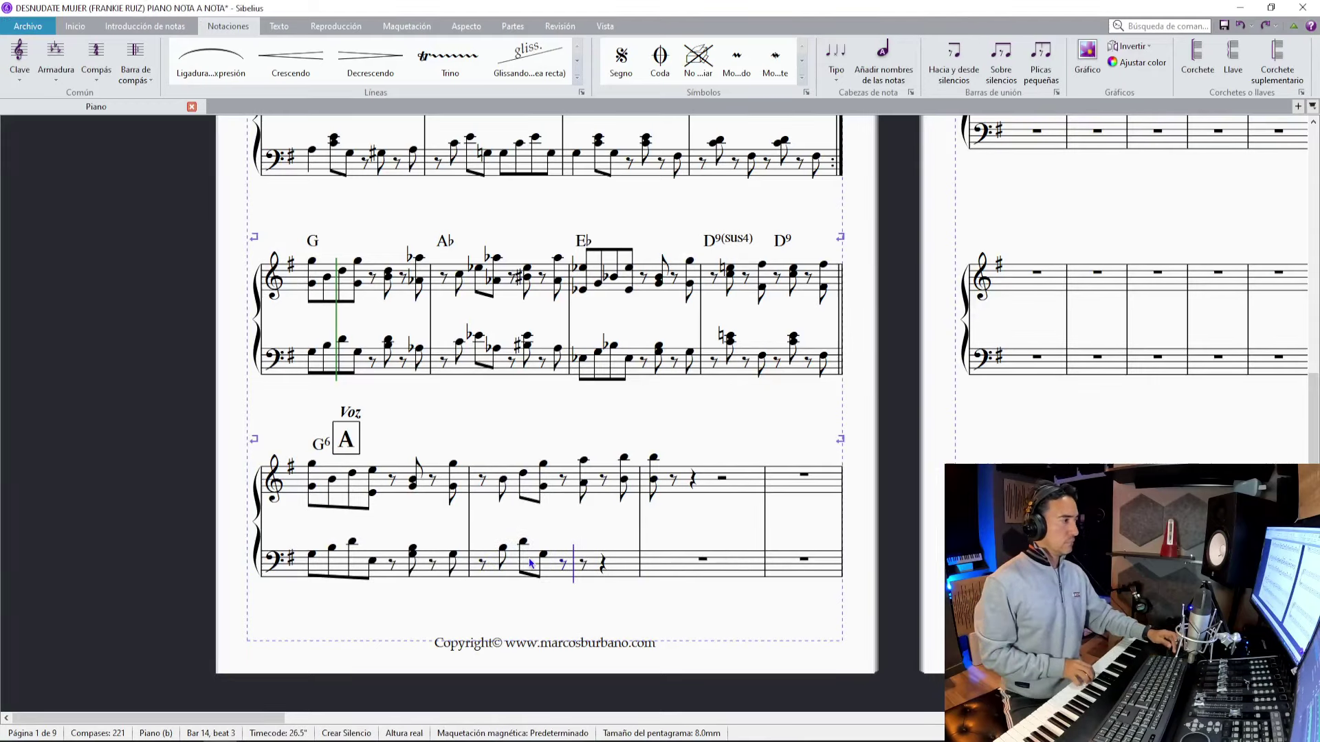
key(Escape)
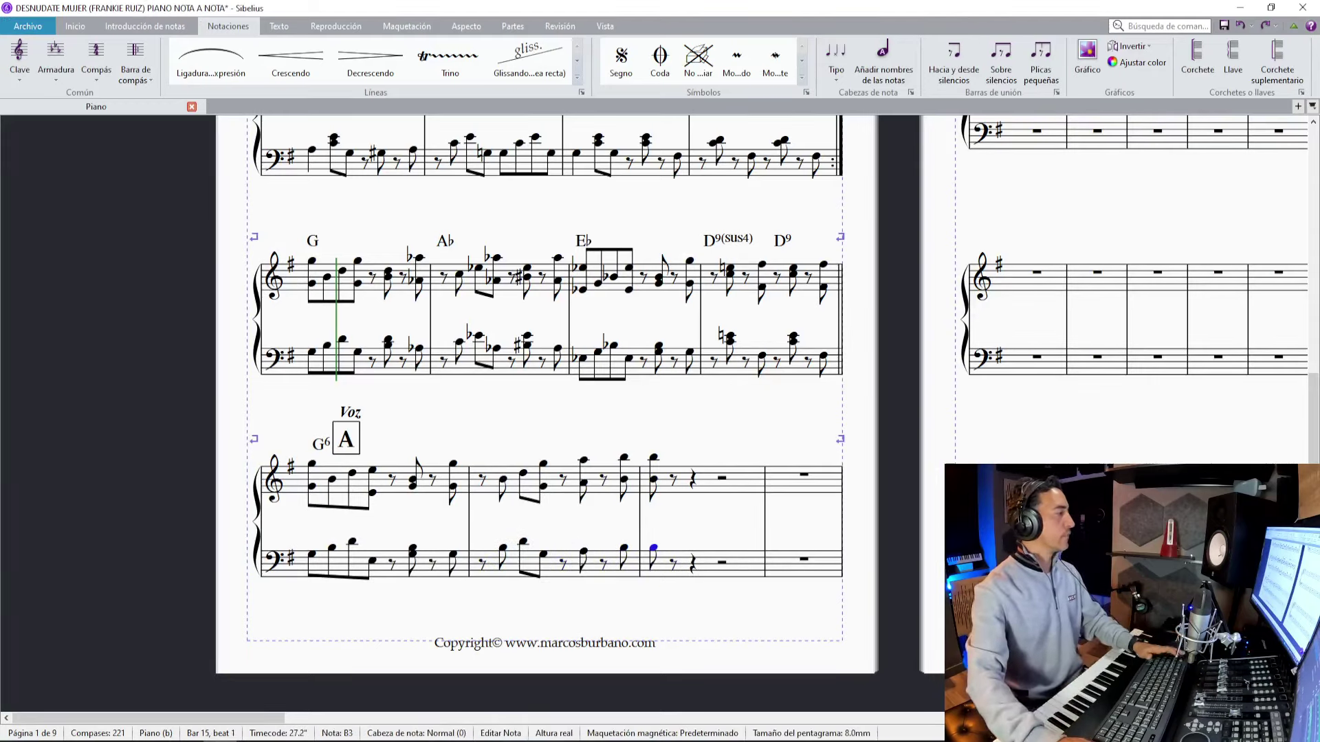
In Sound Forge, add a marker at about 00:00:28.4 and replay the passage from just before it.
key(alt+Tab)
key(space)
key(m)
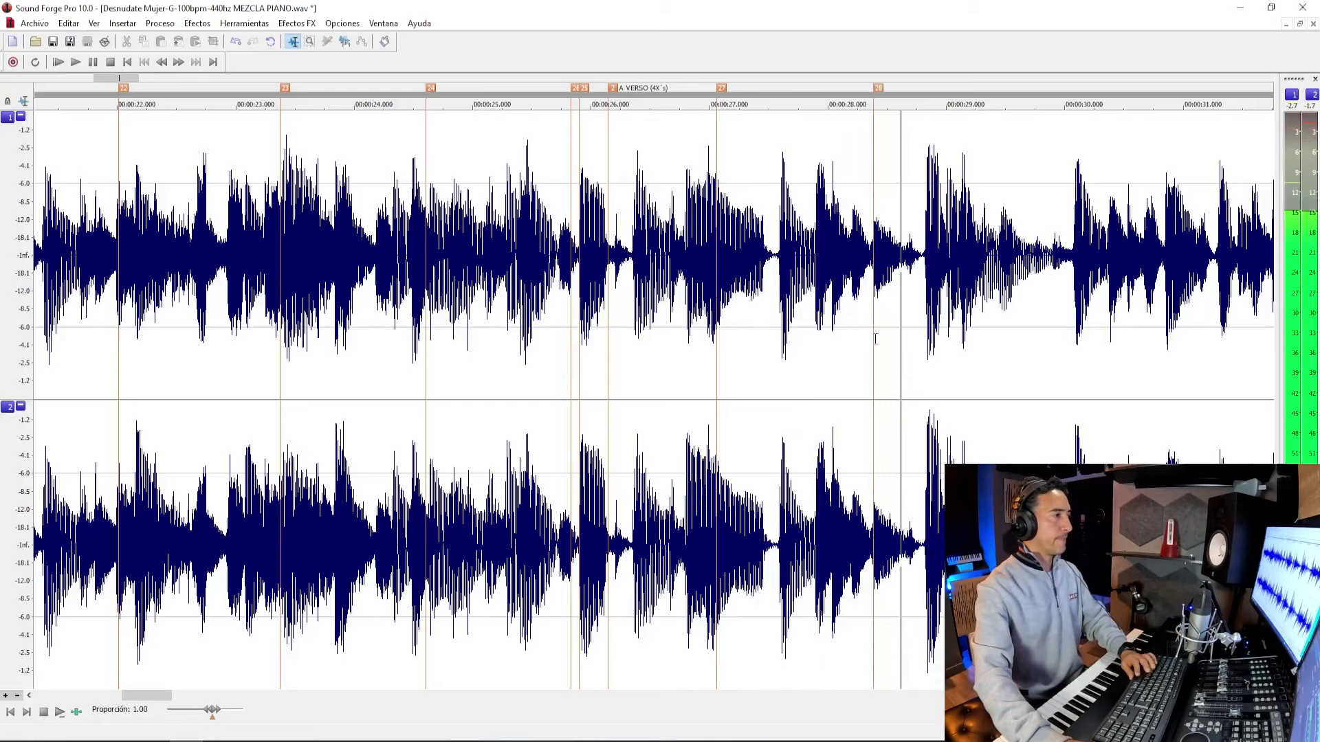
key(space)
click(861, 337)
key(space)
key(space)
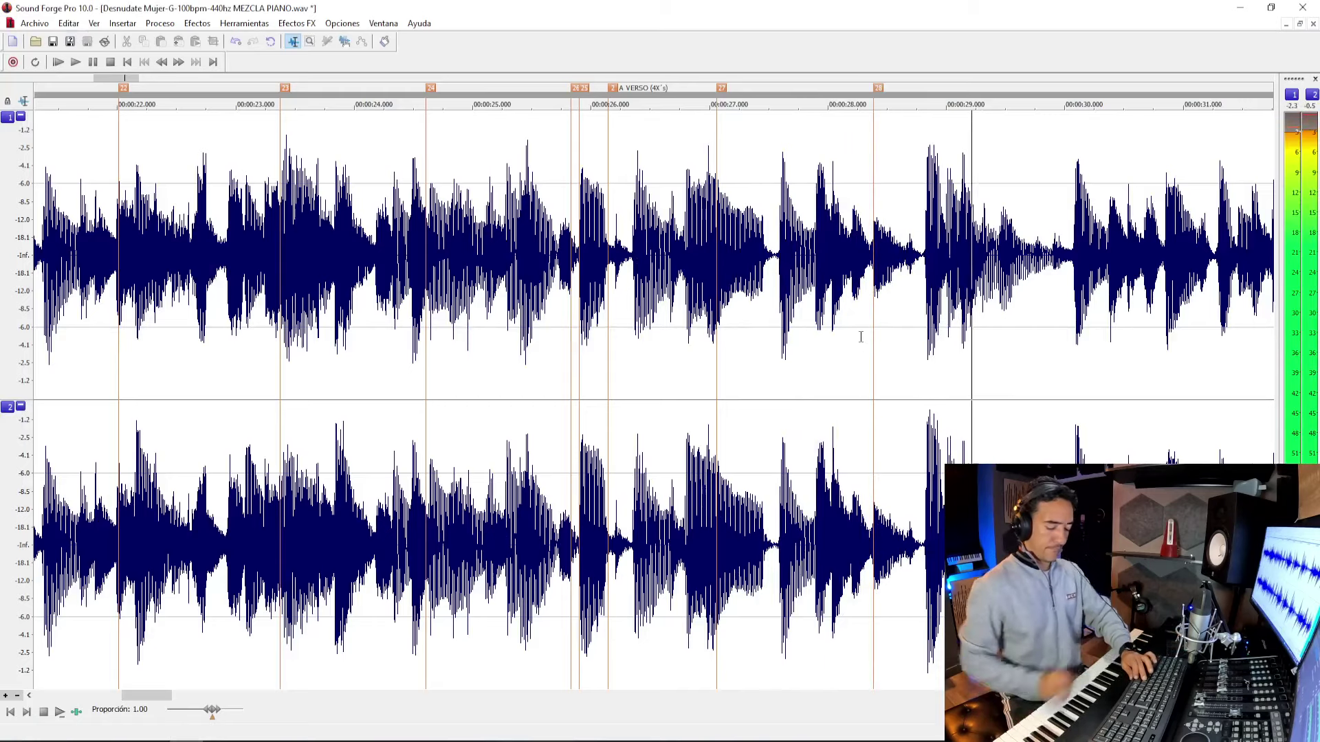
key(space)
key(alt+Tab)
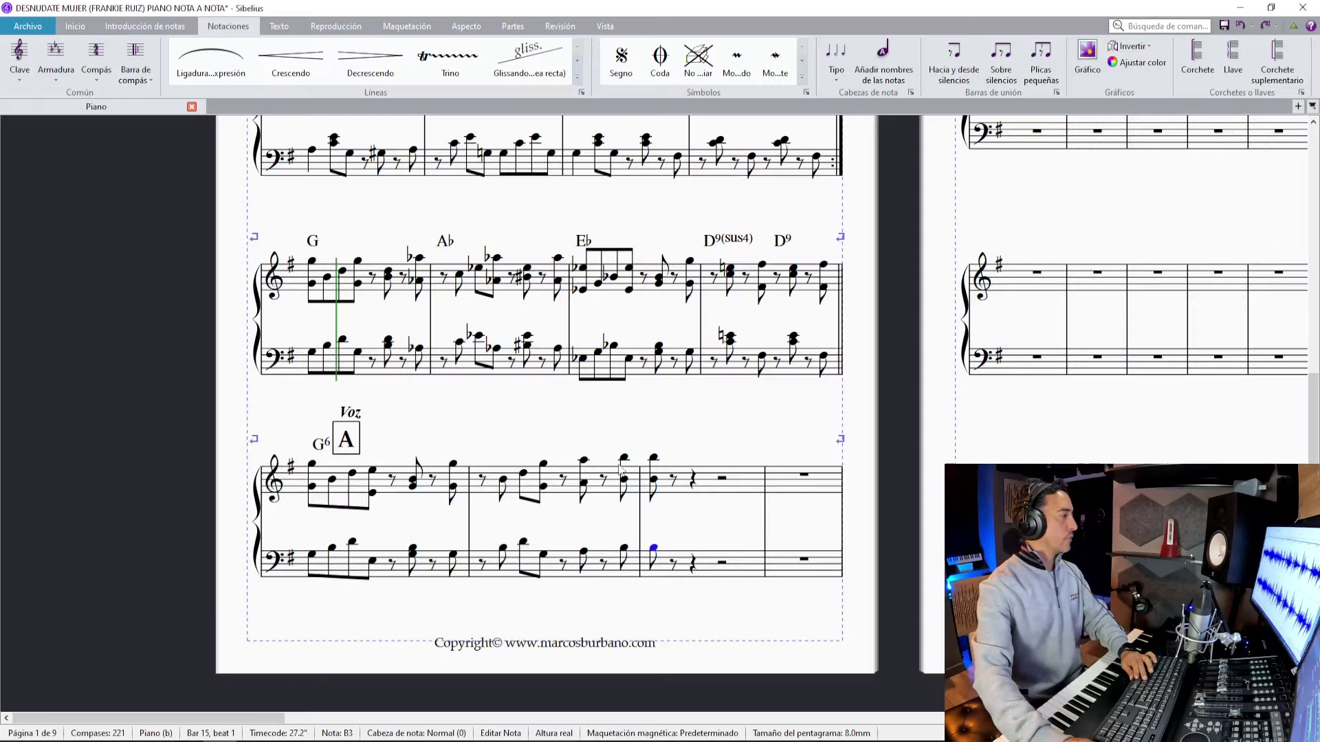
In Sibelius, add the chord symbol Bm7 on the first beat of bar 15.
click(731, 488)
key(ctrl+k)
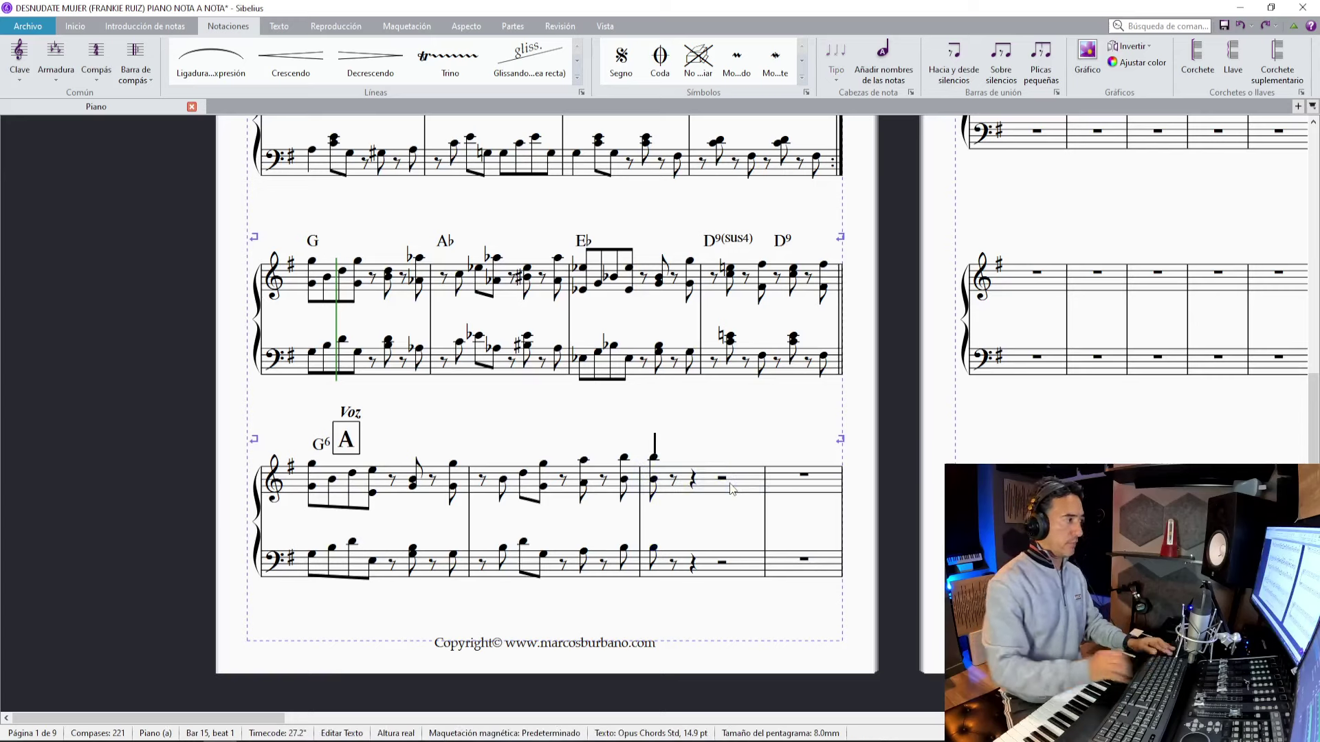
text(Bm7)
key(space)
Complete bar 15's right-hand eighths with D, F-sharp, A octave, rest, B-flat octave, rest, B-natural octave.
click(673, 479)
key(0)
key(0)
Complete bar 15's left-hand eighths with D, F-sharp, A, rest, B-flat, rest, B-natural.
click(647, 566)
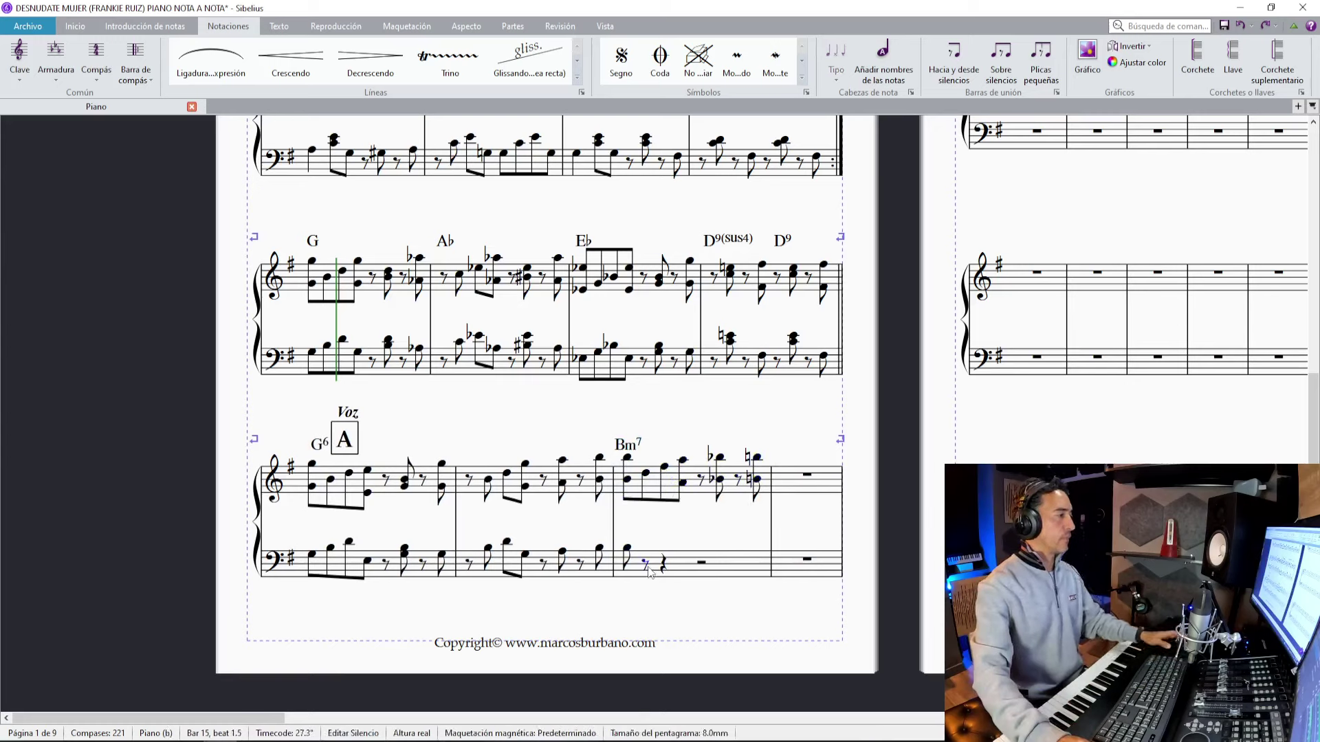
key(n)
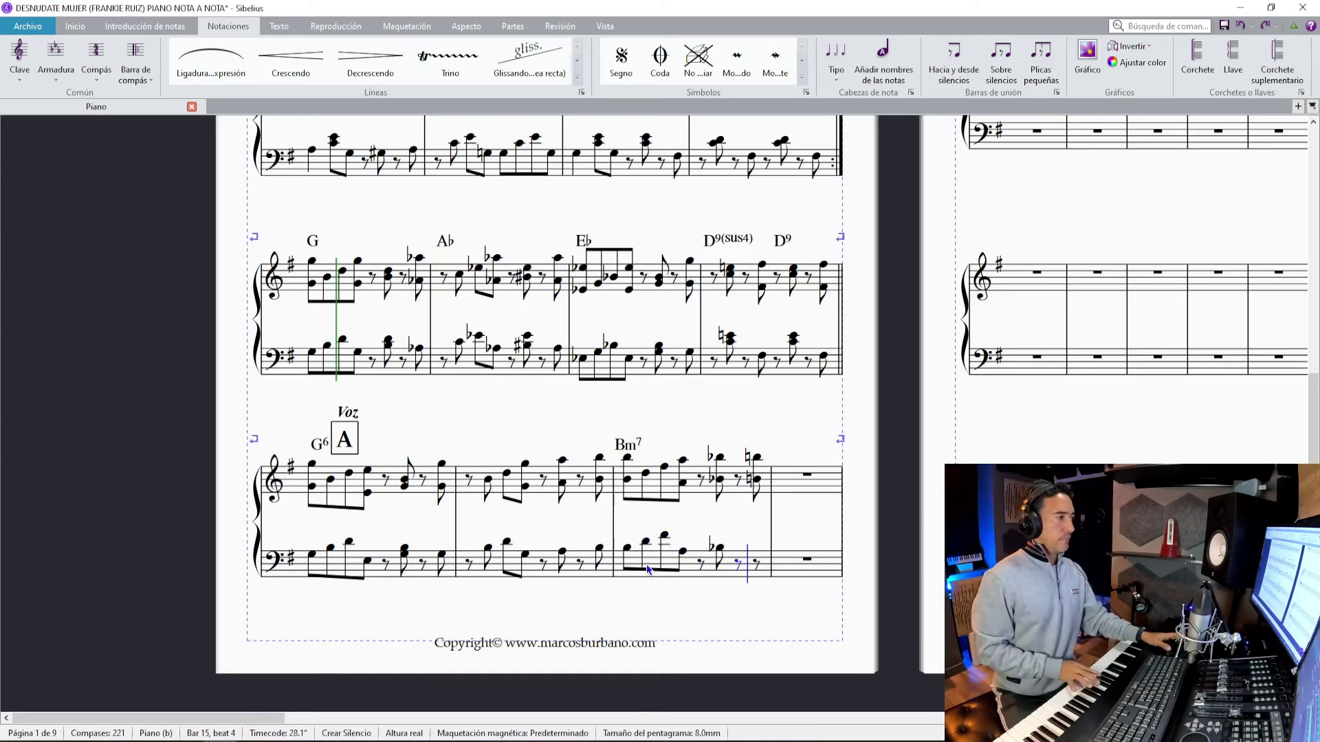
key(Escape)
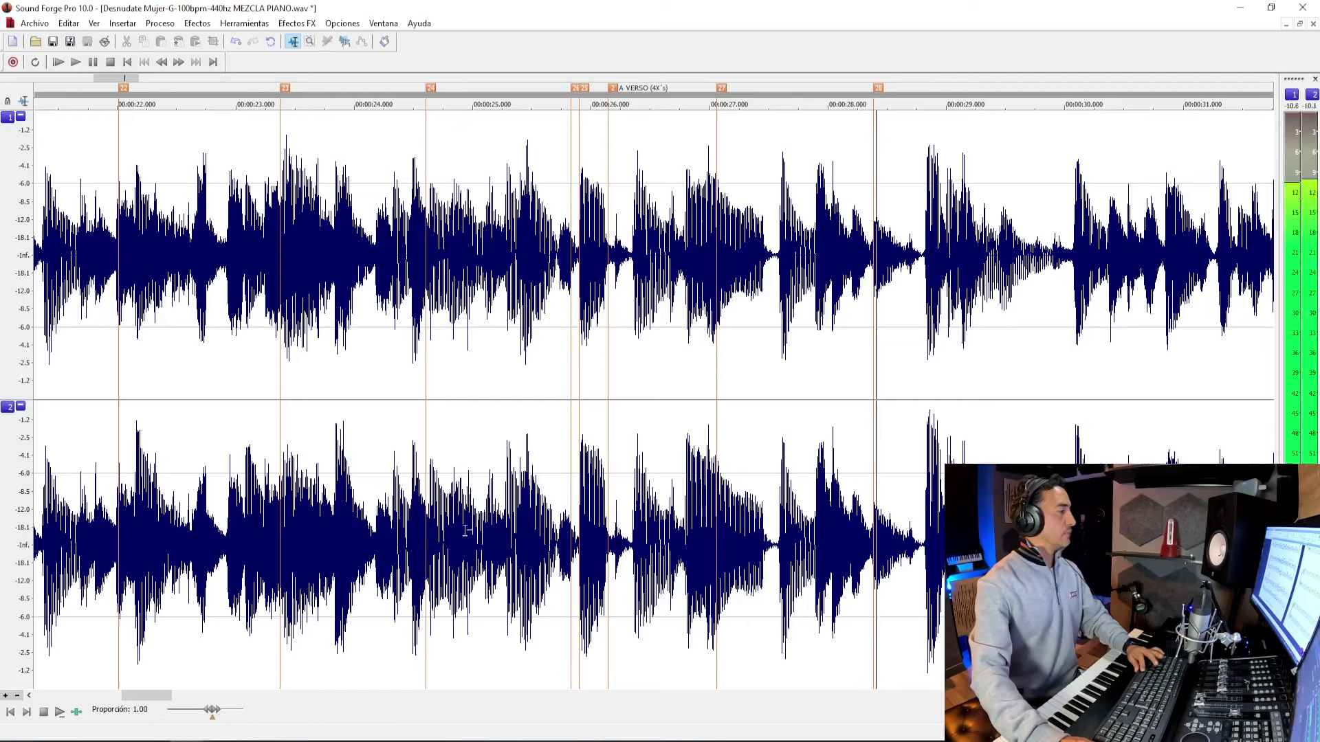
In Sound Forge, add a marker at about 00:00:29.5 and replay the passage around it.
click(602, 335)
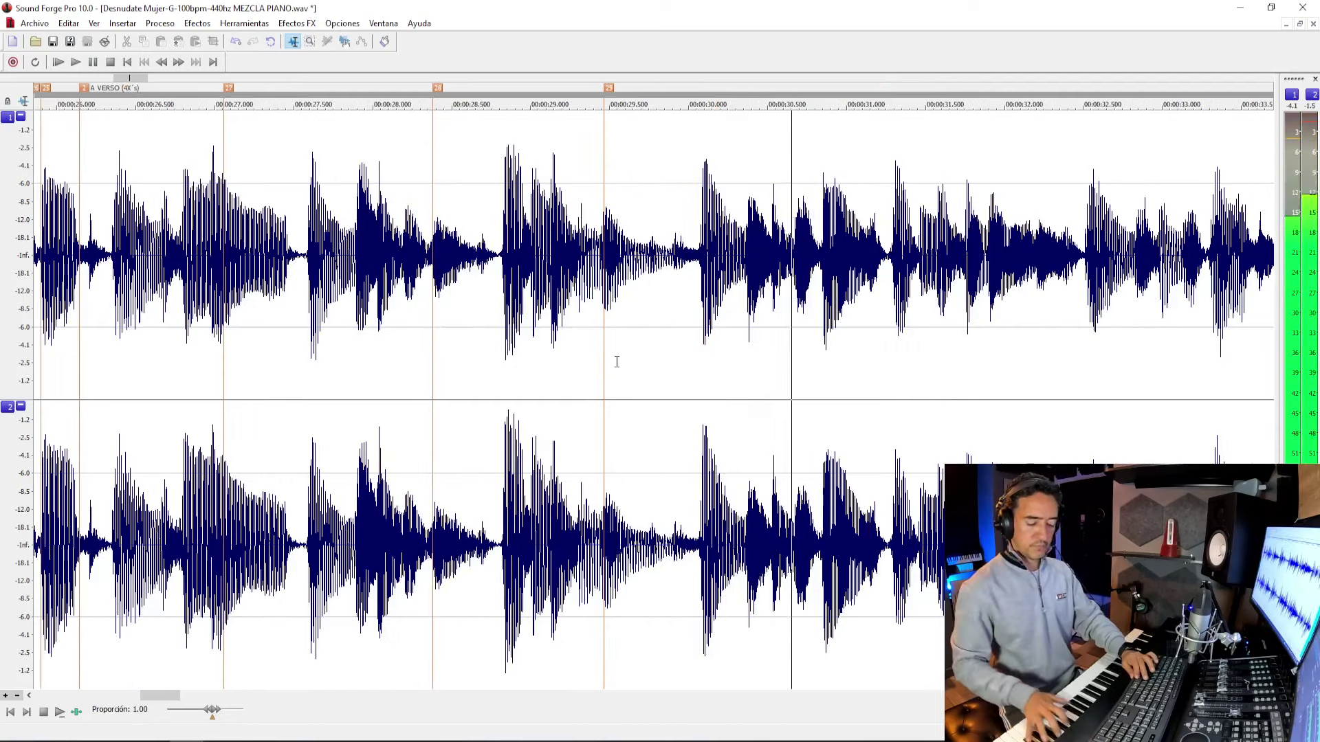
key(m)
key(space)
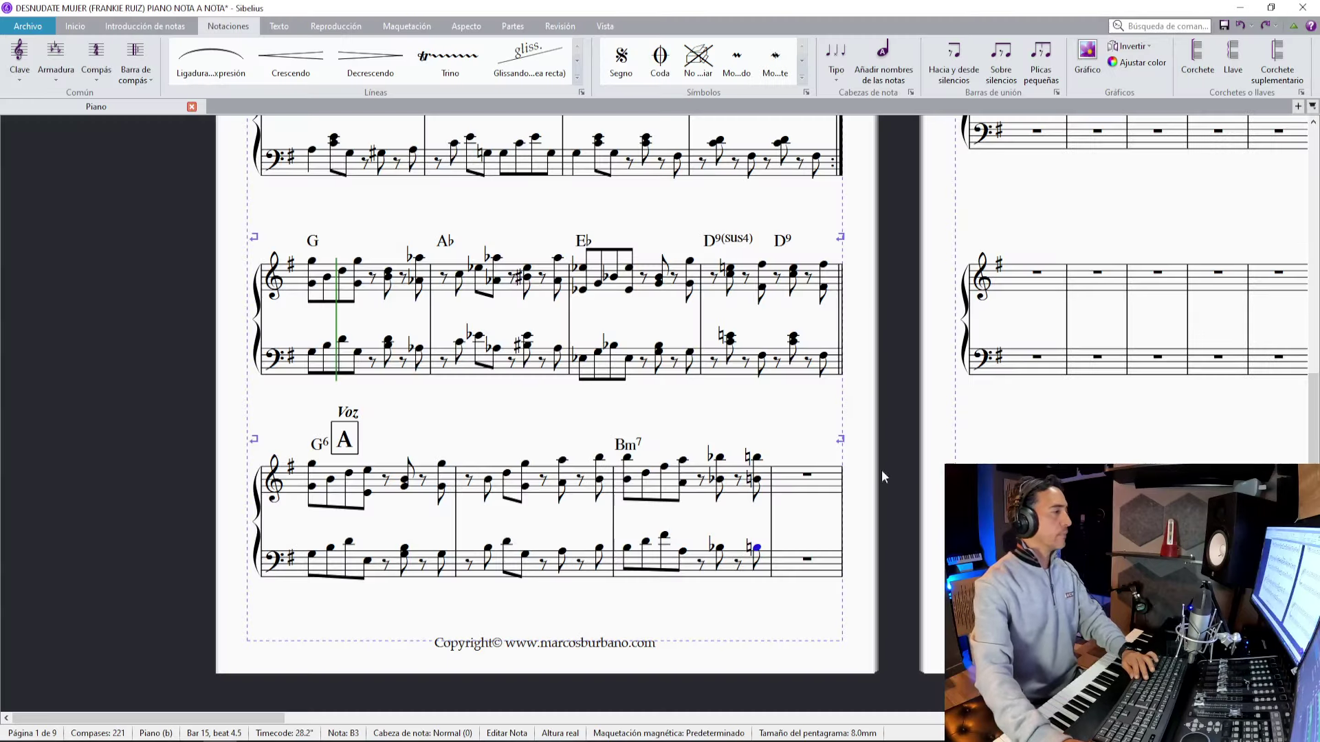
In Sibelius, enter bar 16's right-hand eighths as rest, D, F-sharp, B octave, rest, B-flat octave, rest, A octave, and start bar 17 with an A octave.
click(790, 484)
key(n)
key(3)
key(0)
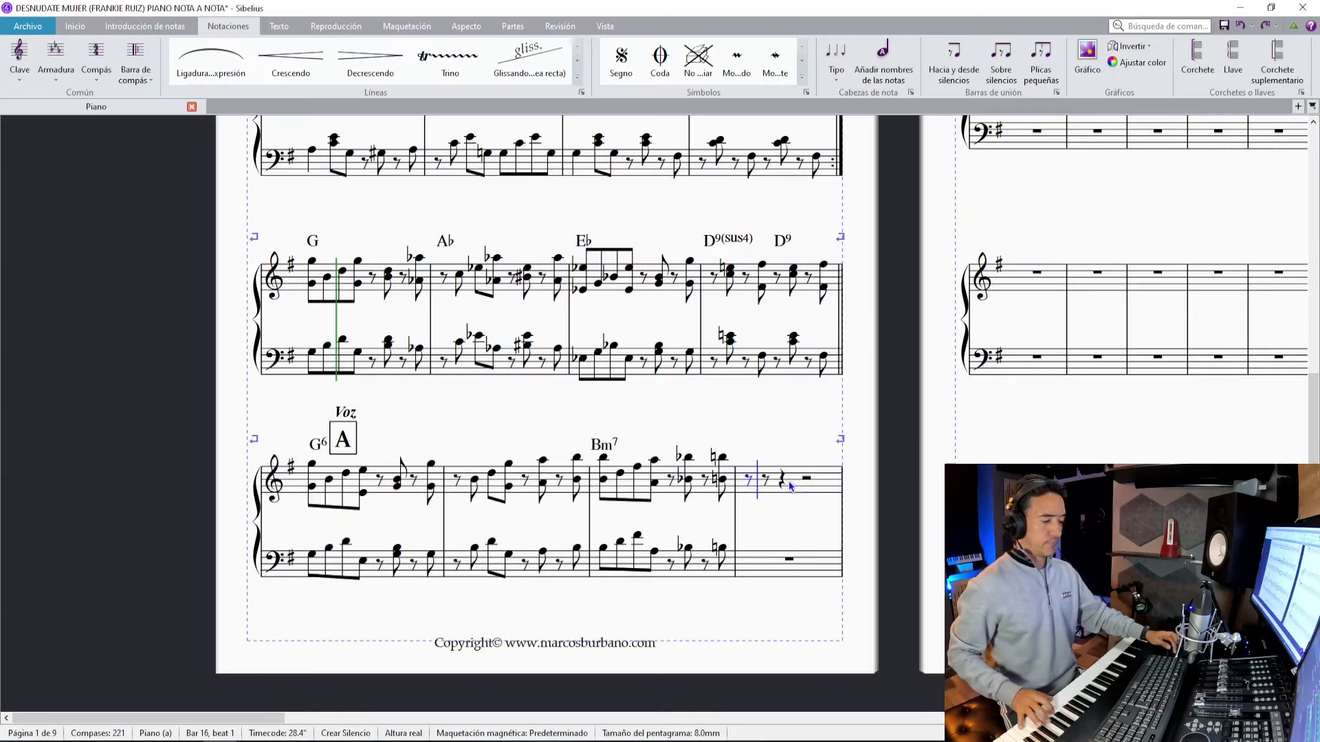
key(0)
key(0)
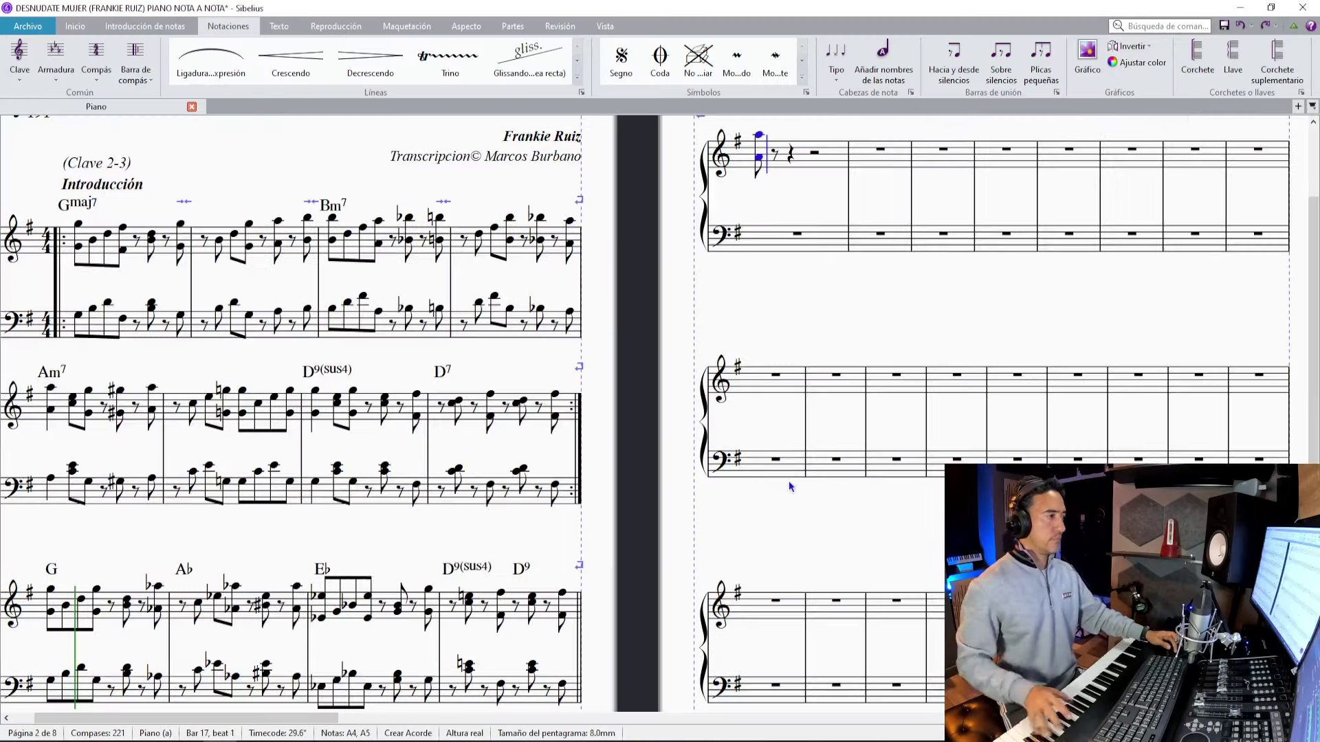
scroll(628, 674, down, 4)
scroll(612, 677, right, 2)
key(Escape)
Enter bar 16's left-hand eighths as rest, D, F-sharp, B, rest, B-flat, rest, A, and start bar 17 with A.
click(329, 580)
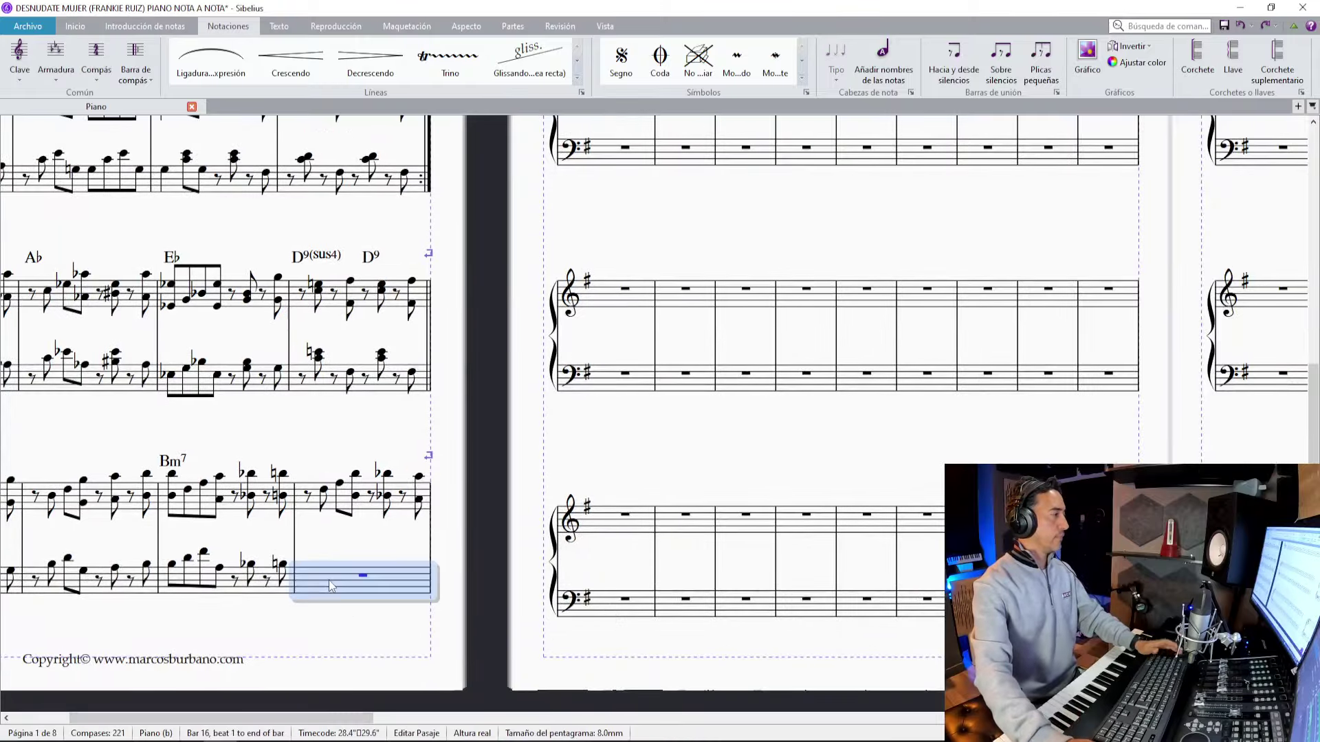
key(n)
key(0)
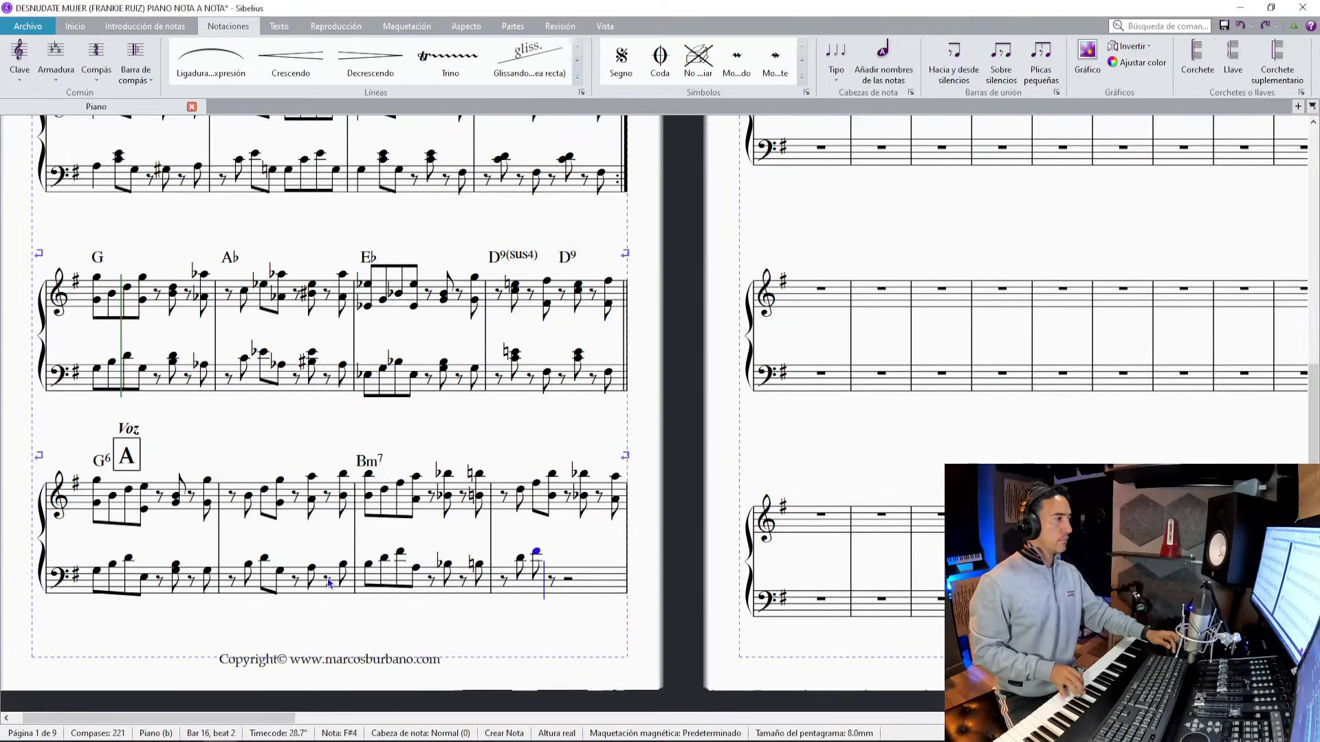
key(0)
key(0)
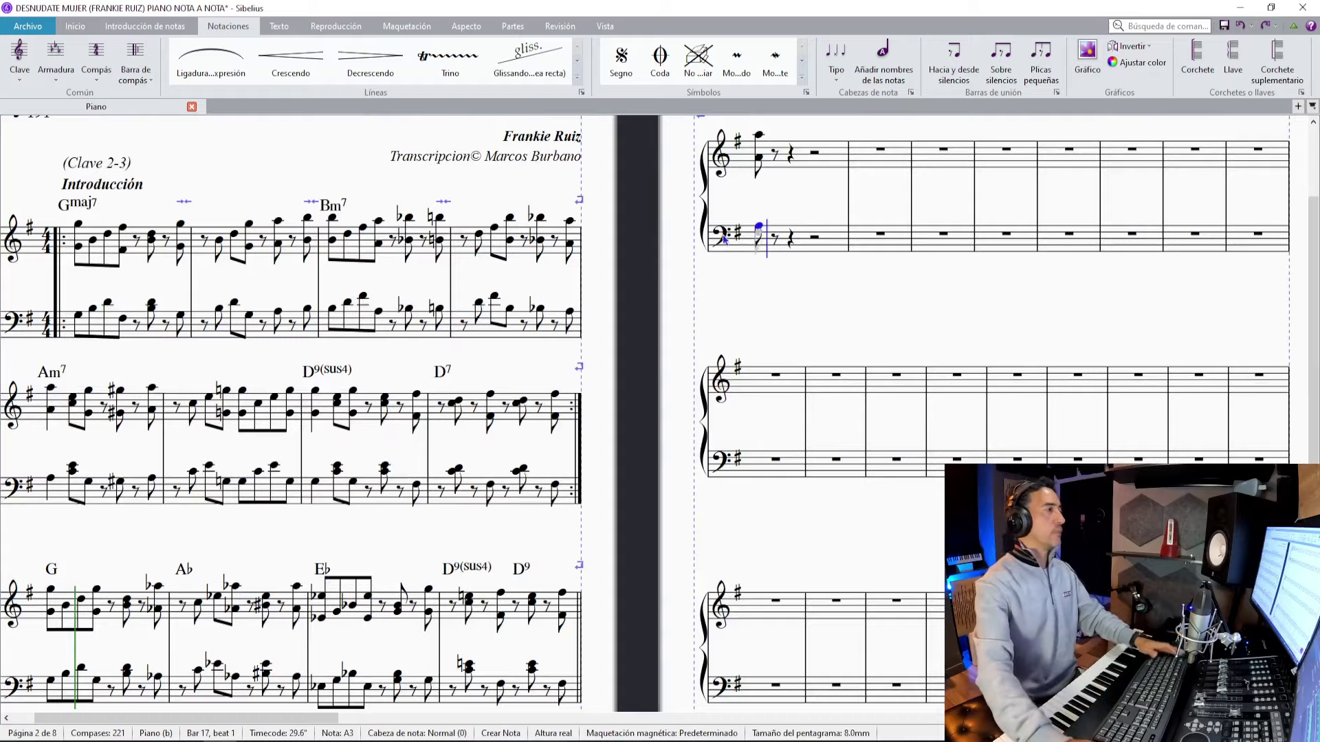
scroll(773, 253, up, 2)
key(Escape)
Save the score and insert a system break after bar 20, the fourth bar on page 2.
drag(825, 224, 561, 189)
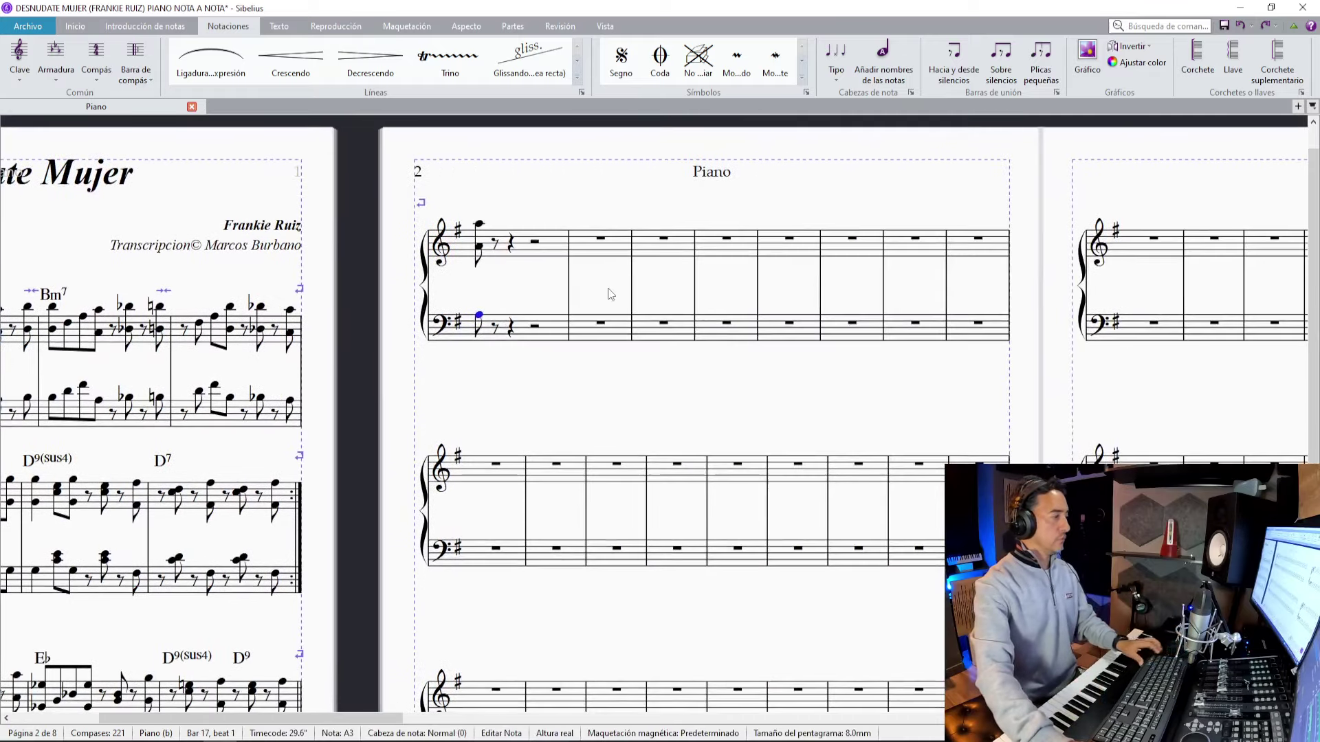
key(ctrl+s)
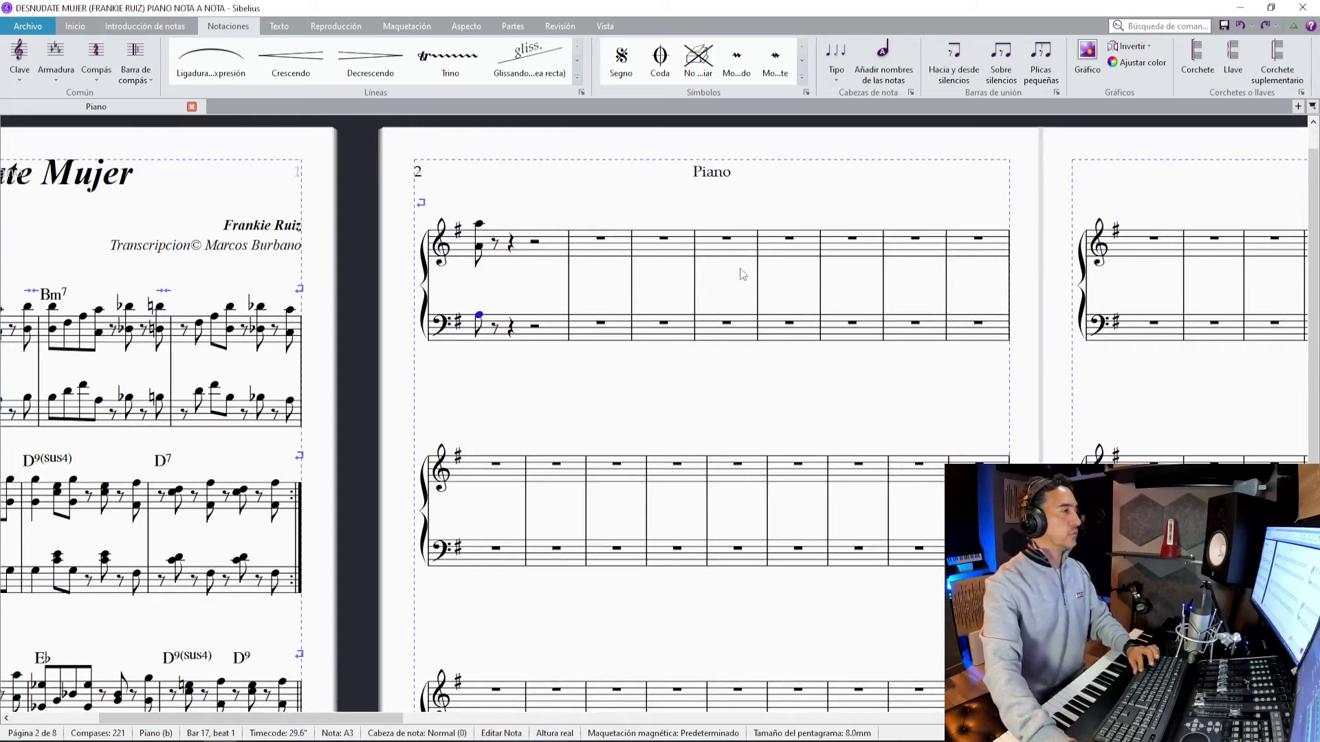
click(760, 294)
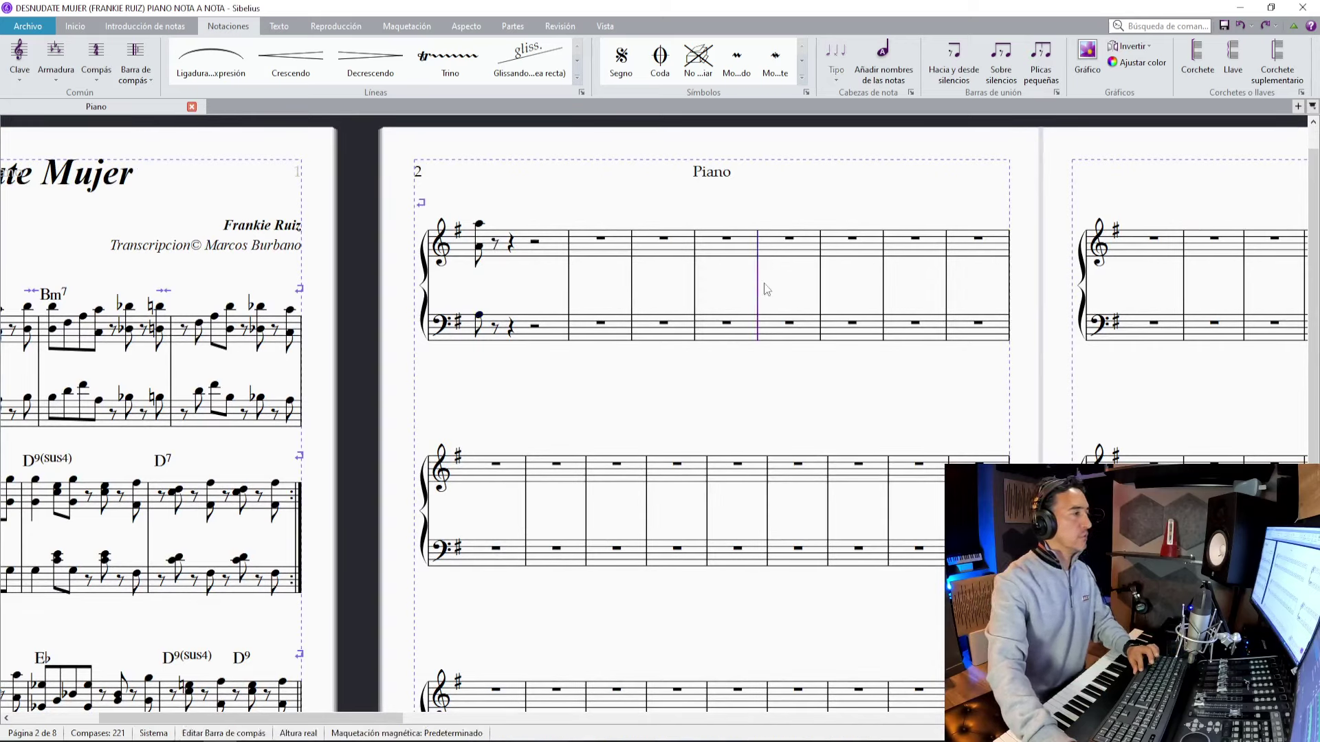
key(Return)
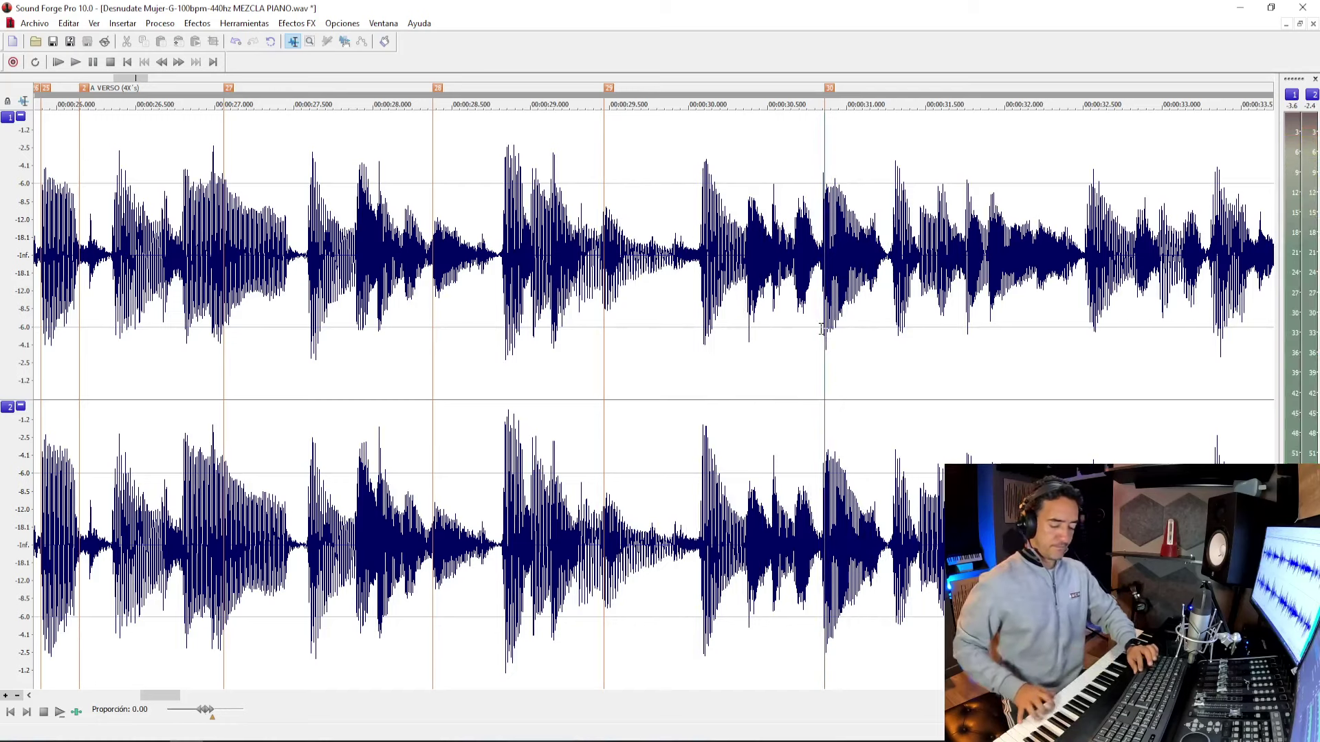
Check the passage in Sound Forge and complete bar 17's right-hand eighths in Sibelius with C, E, G octave, rest, G-sharp octave, rest, A octave.
key(space)
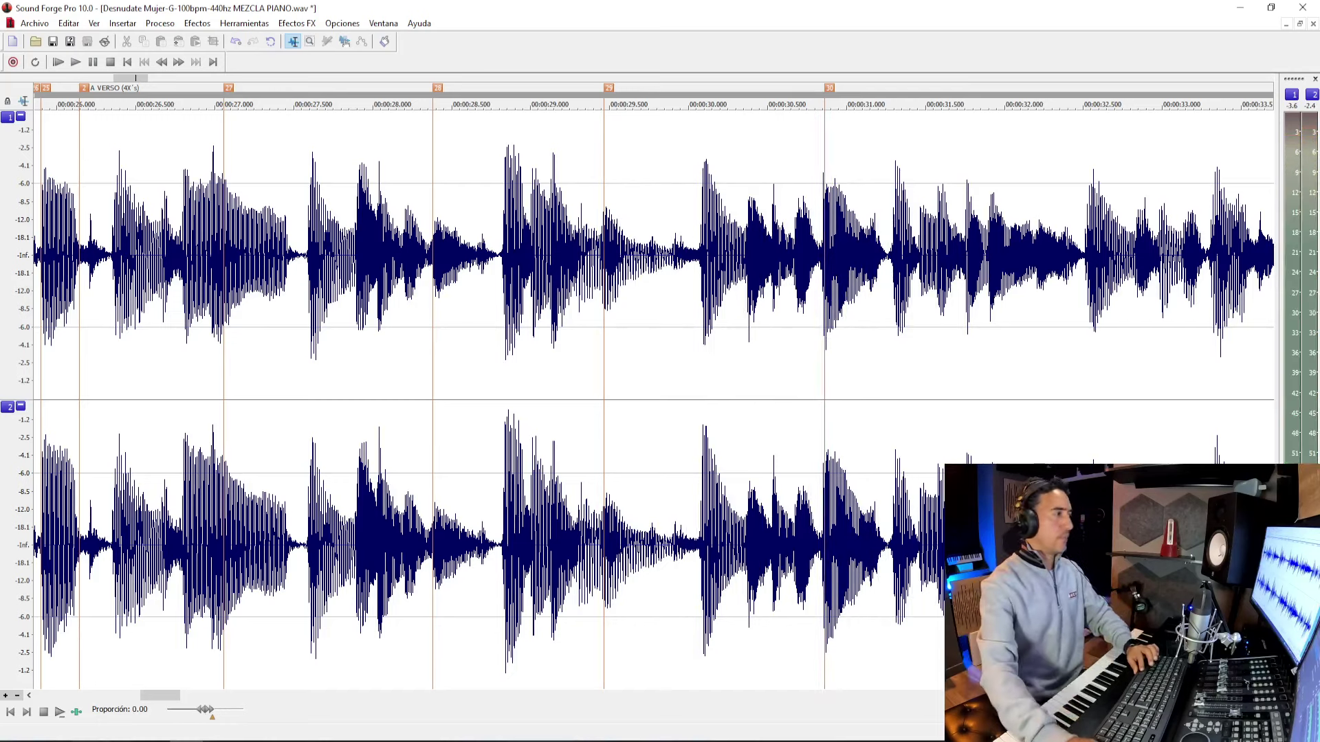
key(alt+Tab)
click(509, 244)
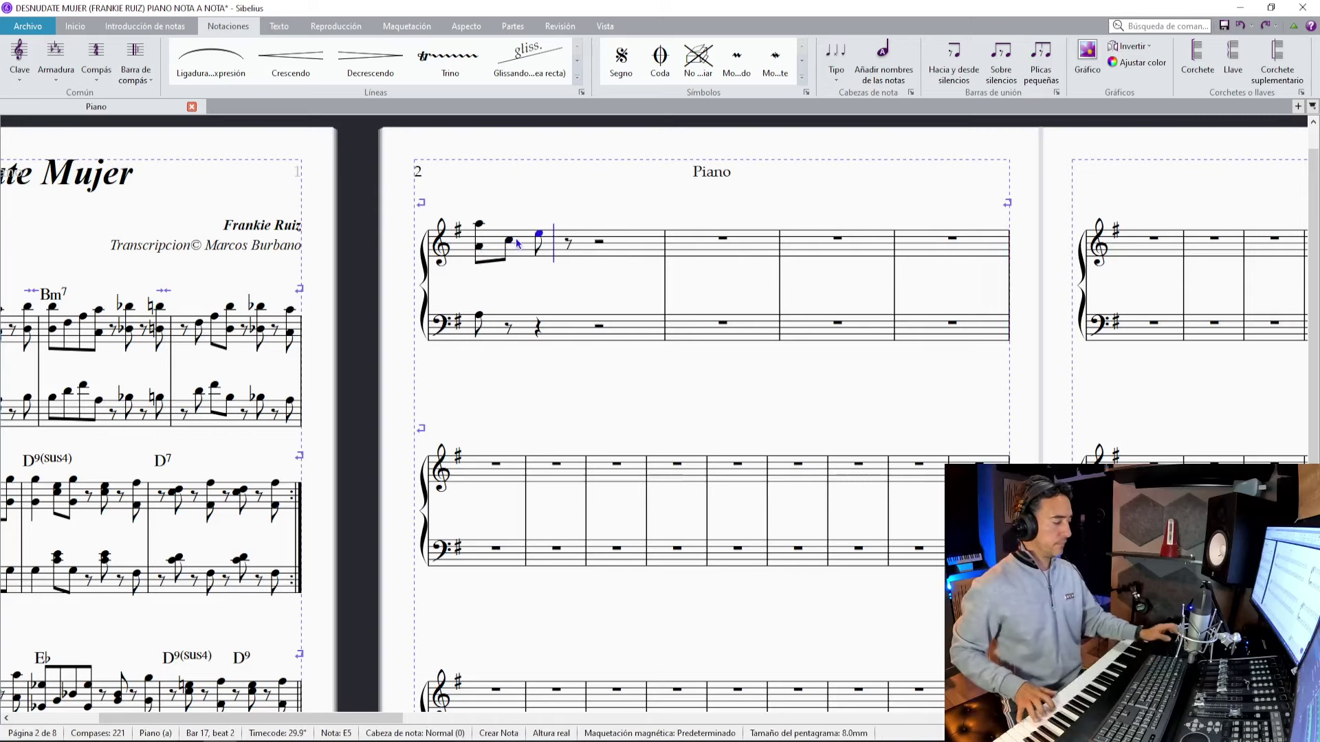
key(0)
key(0)
key(Escape)
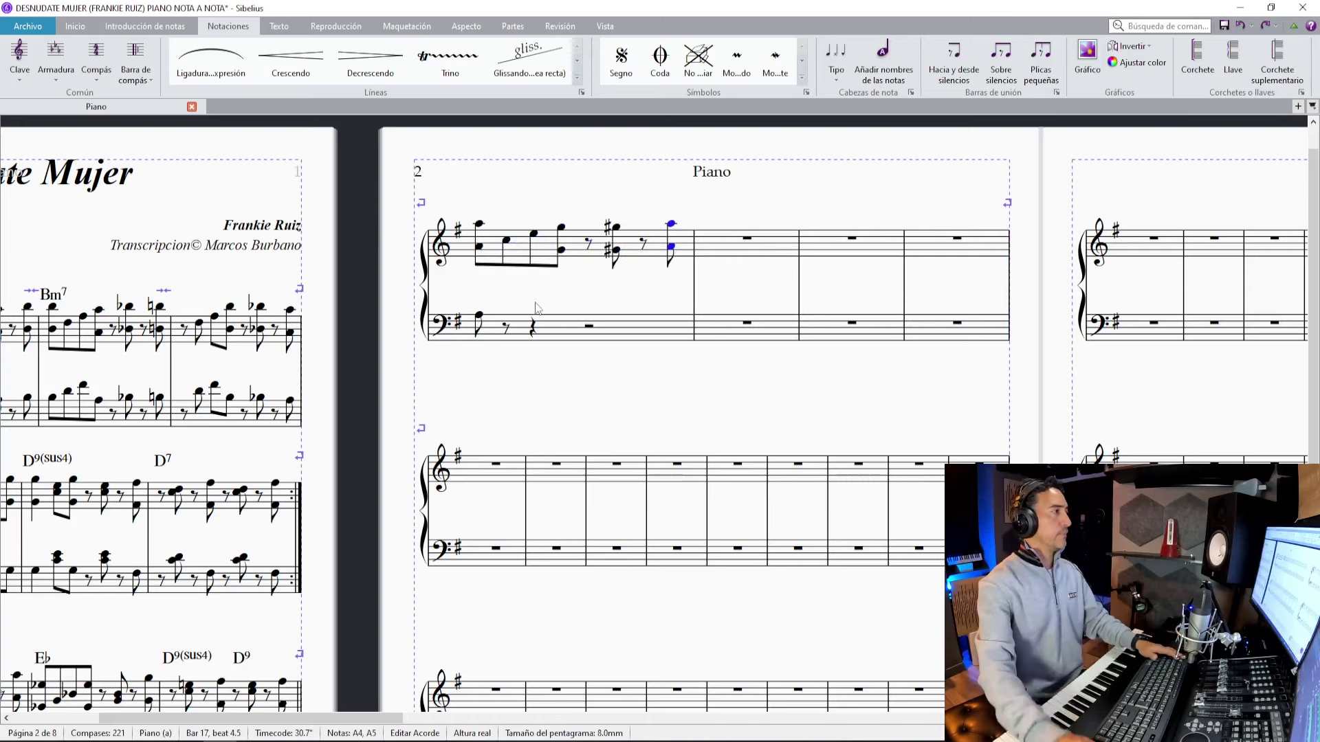
Complete bar 17's left-hand eighths with C, E, G, rest, G-sharp, rest, A.
click(506, 328)
key(0)
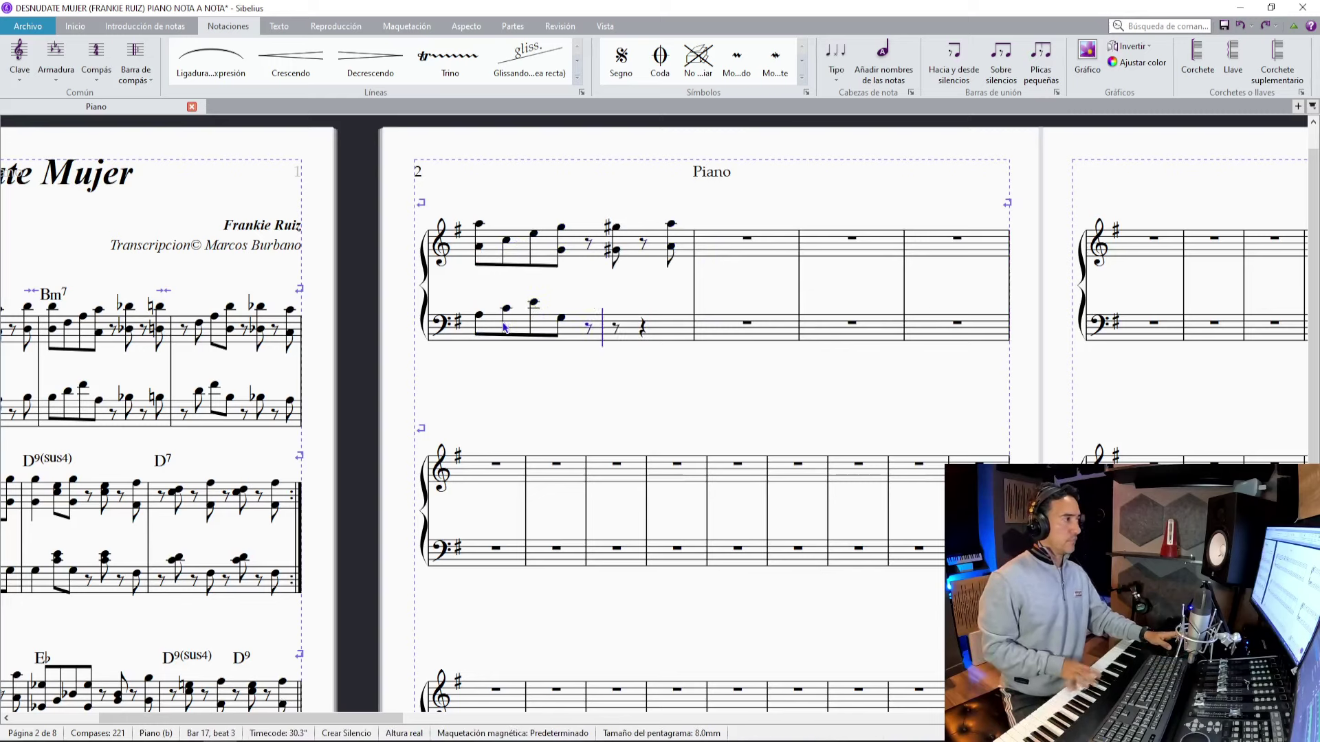
key(0)
key(Escape)
Add the chord symbol Am7 on the first beat of bar 17.
click(523, 254)
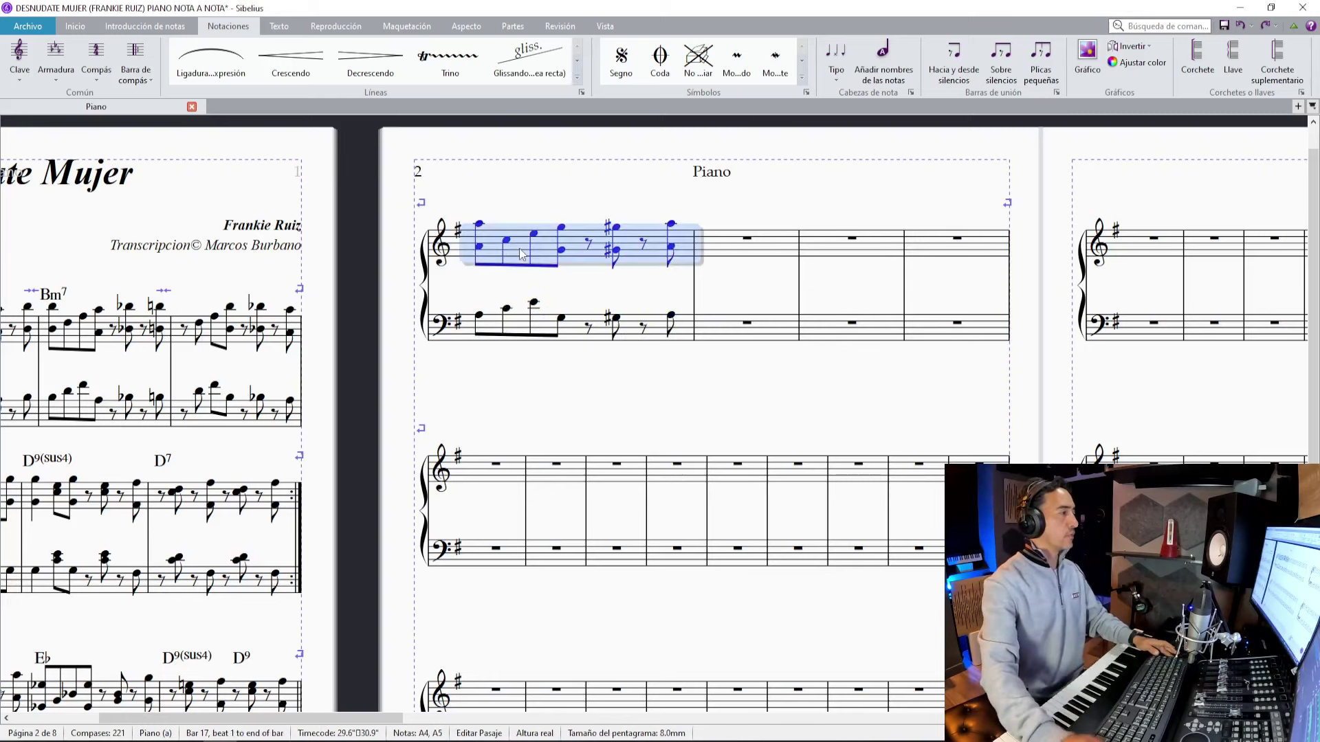
key(ctrl+k)
text(Am7)
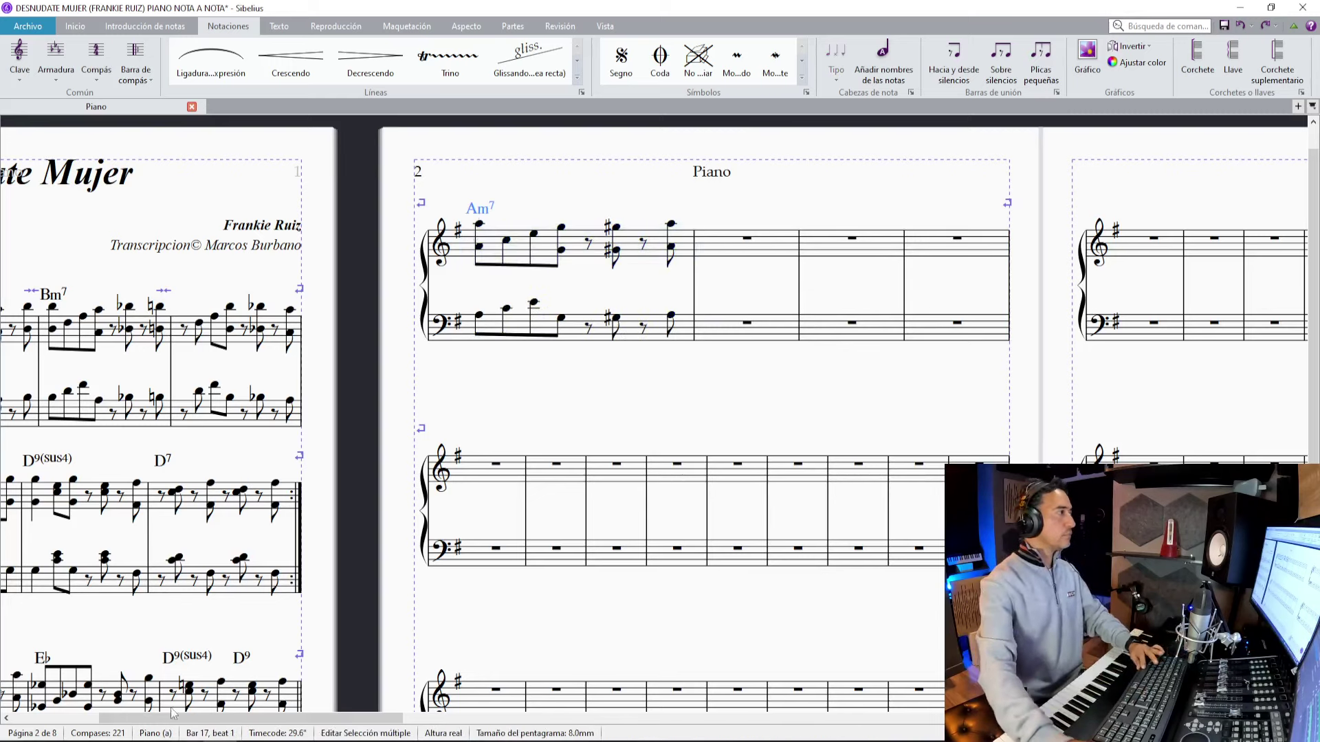
In Sound Forge, add a marker at about 00:00:31.9 and replay the passage around it.
click(186, 677)
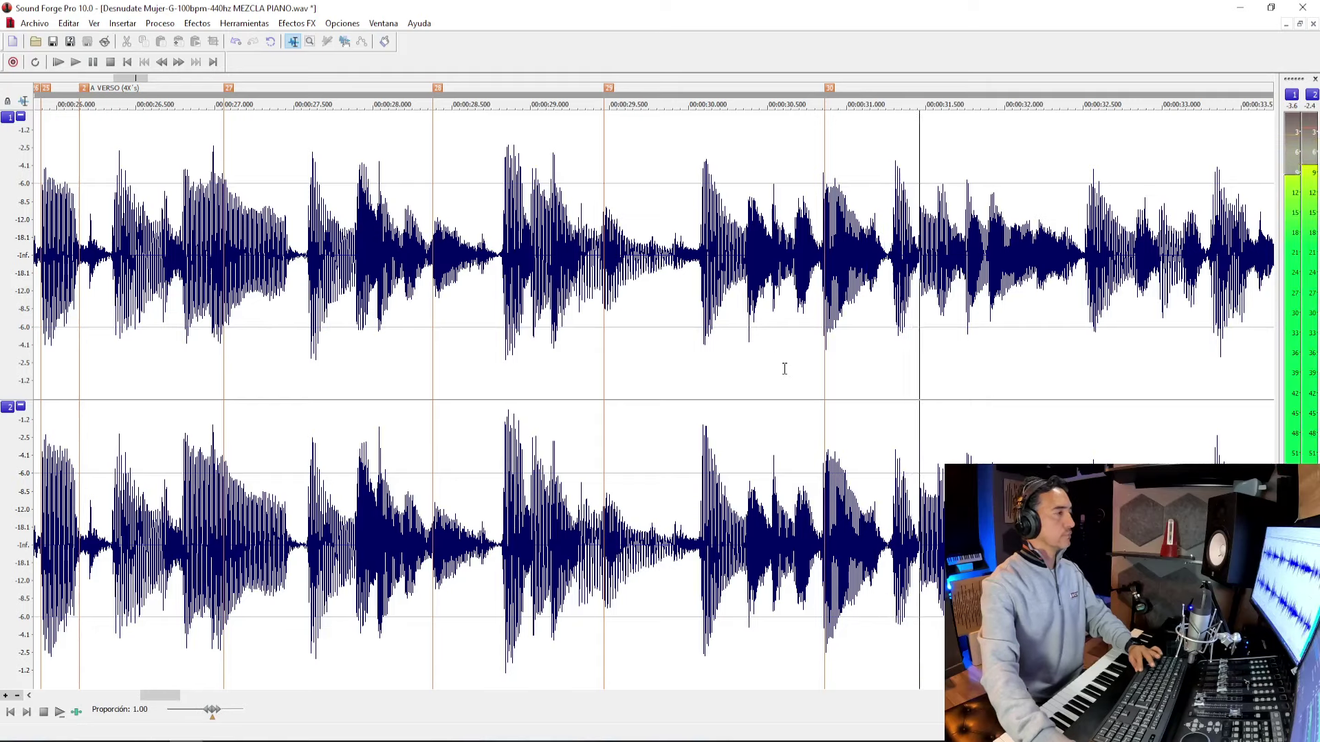
click(692, 363)
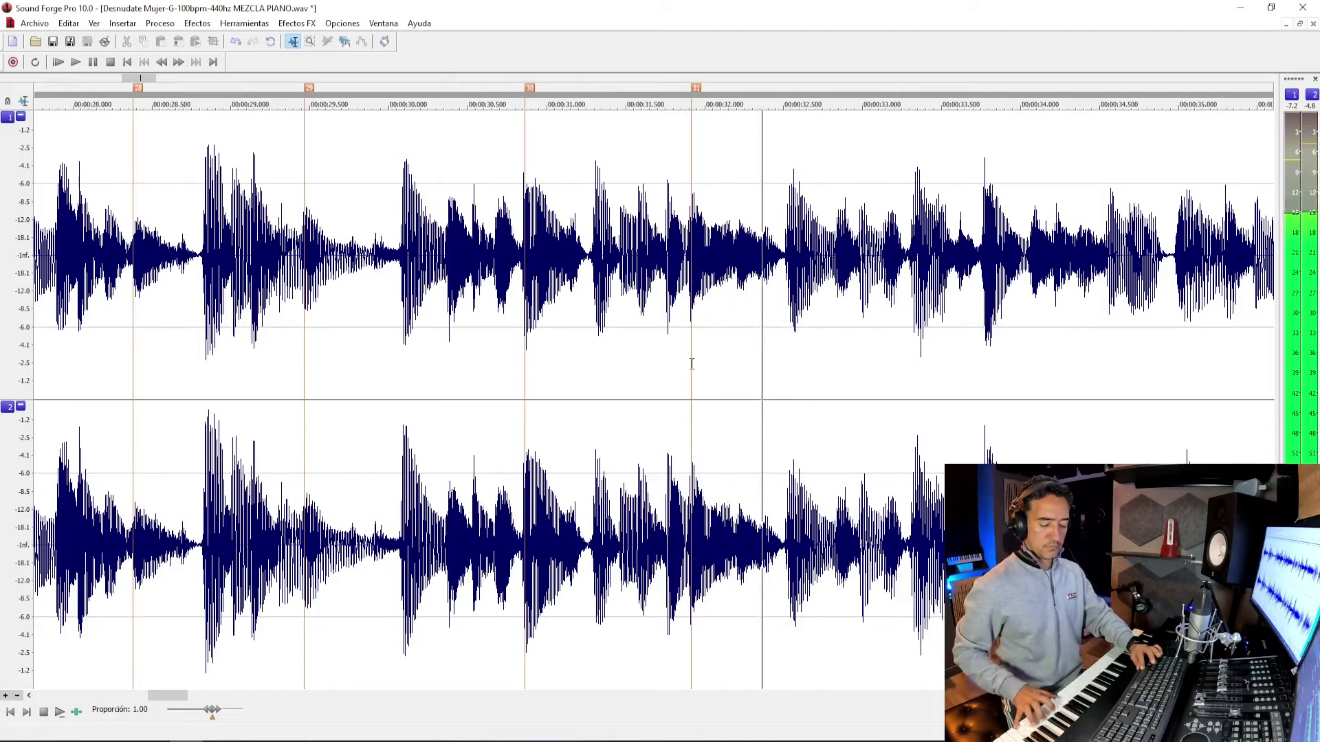
key(space)
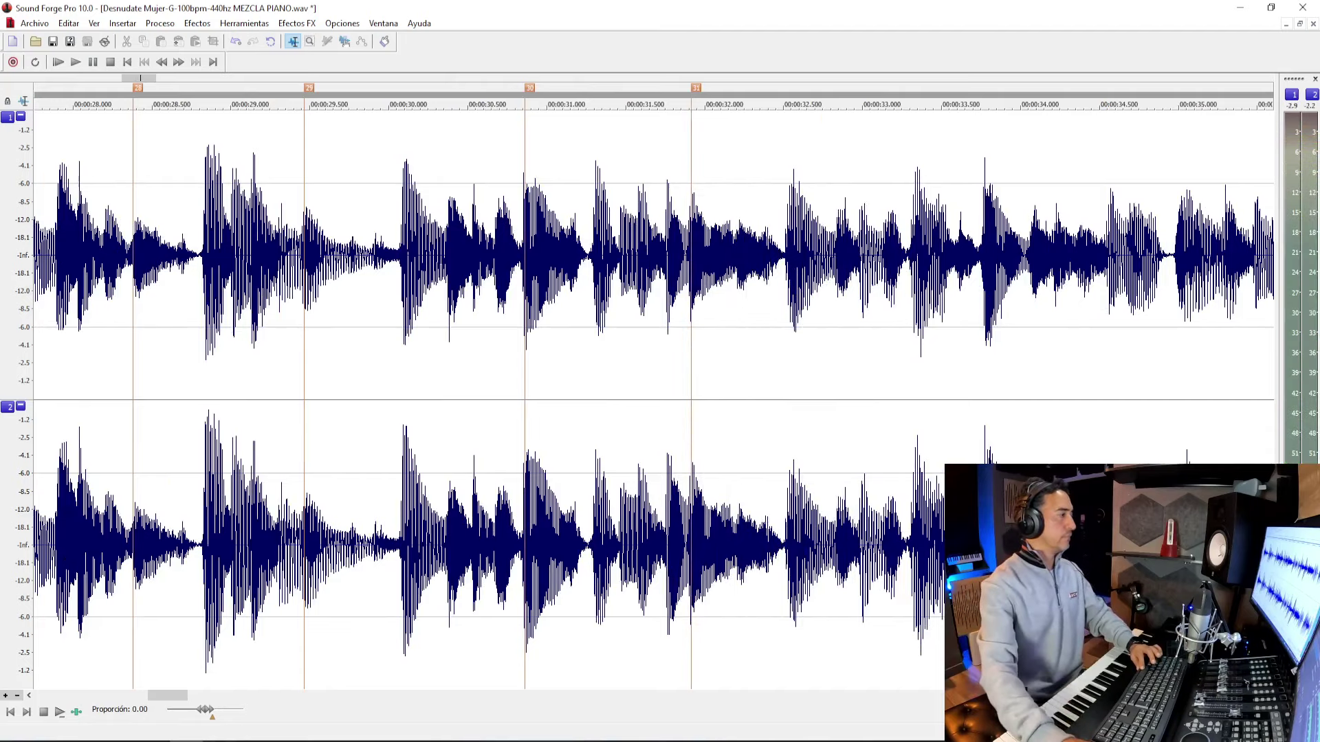
In Sibelius, enter bar 18's right-hand eighths as rest, C, E, G octave, rest, C–E chord, rest, G octave.
key(alt+Tab)
click(711, 253)
key(0)
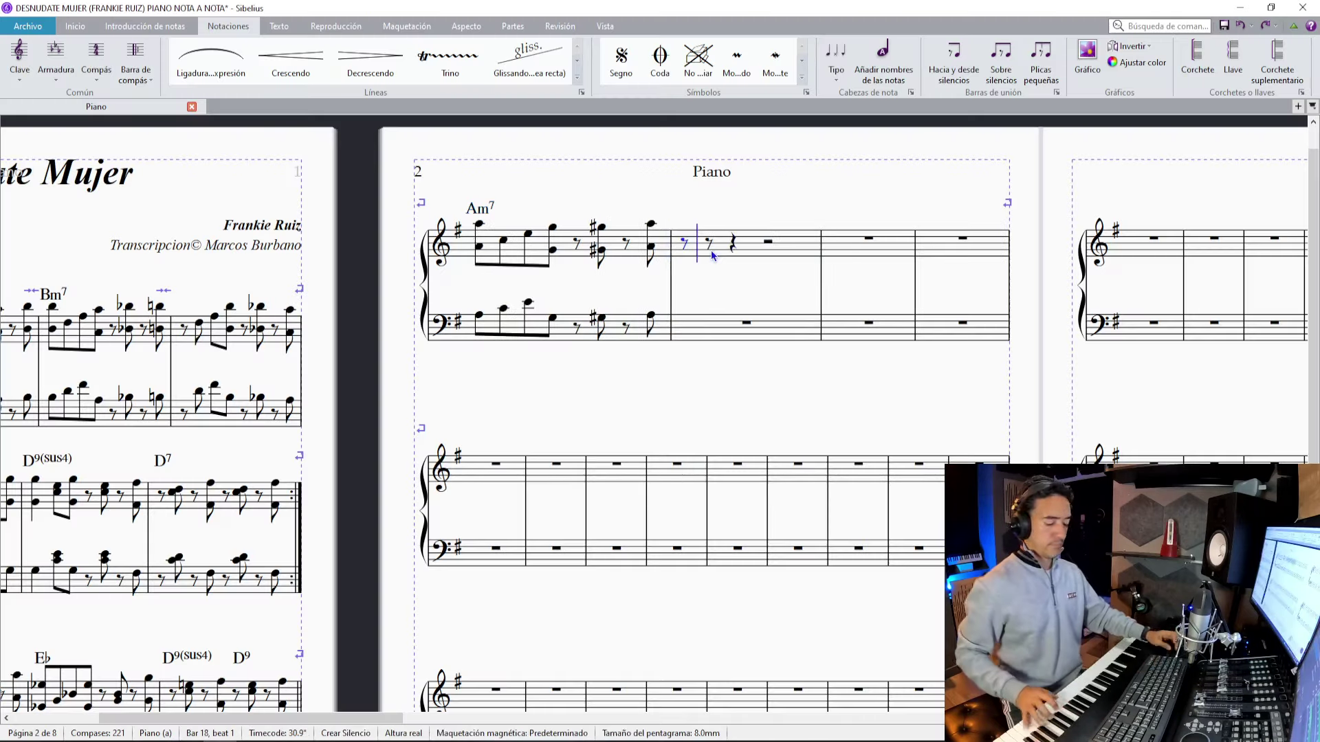
key(c)
key(e)
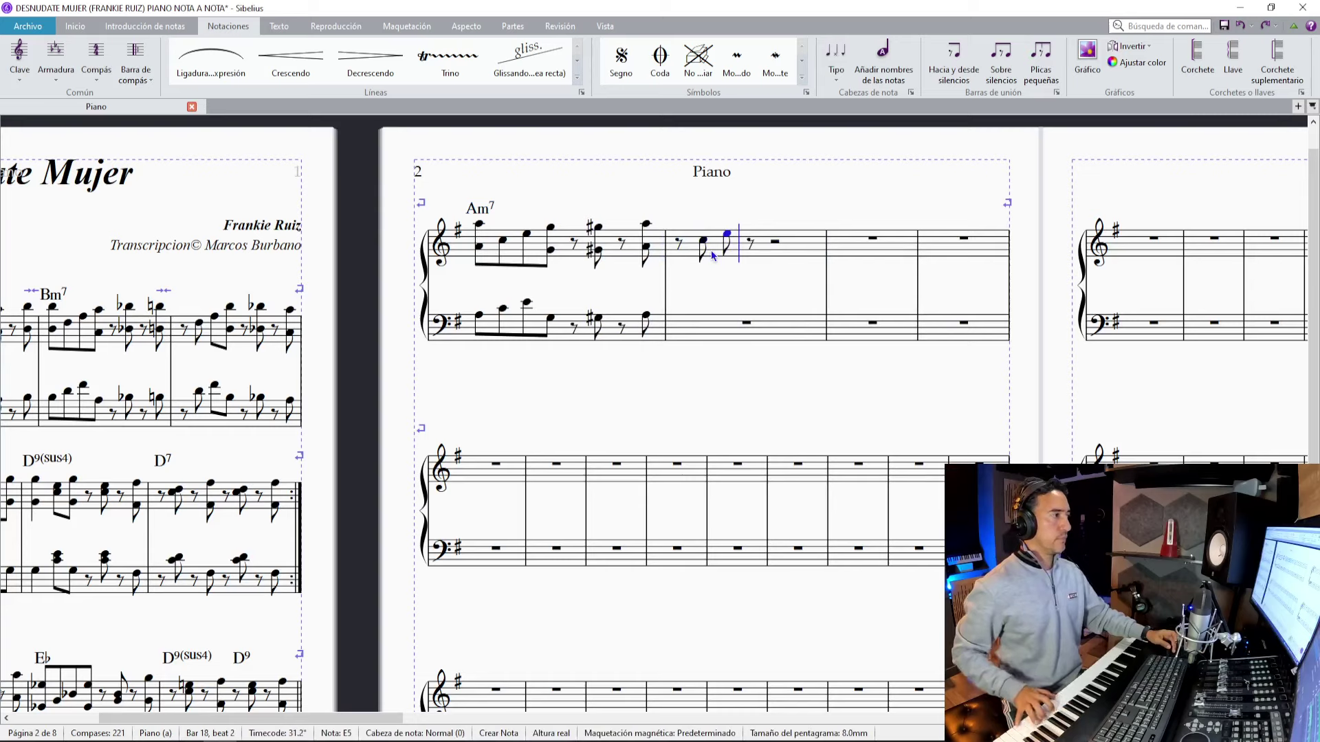
key(0)
key(0)
key(Escape)
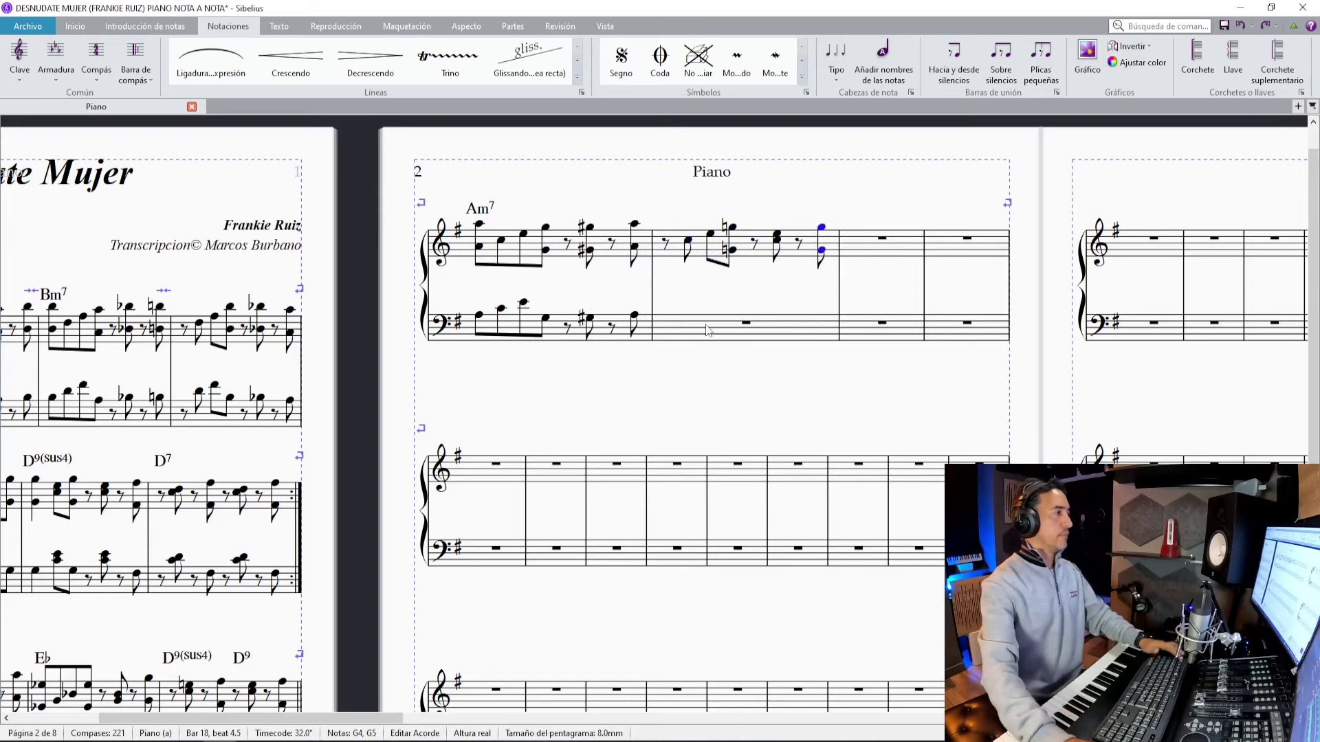
Enter bar 18's left-hand eighths as rest, C, E, G, rest, C–E chord, rest, G.
click(709, 329)
key(0)
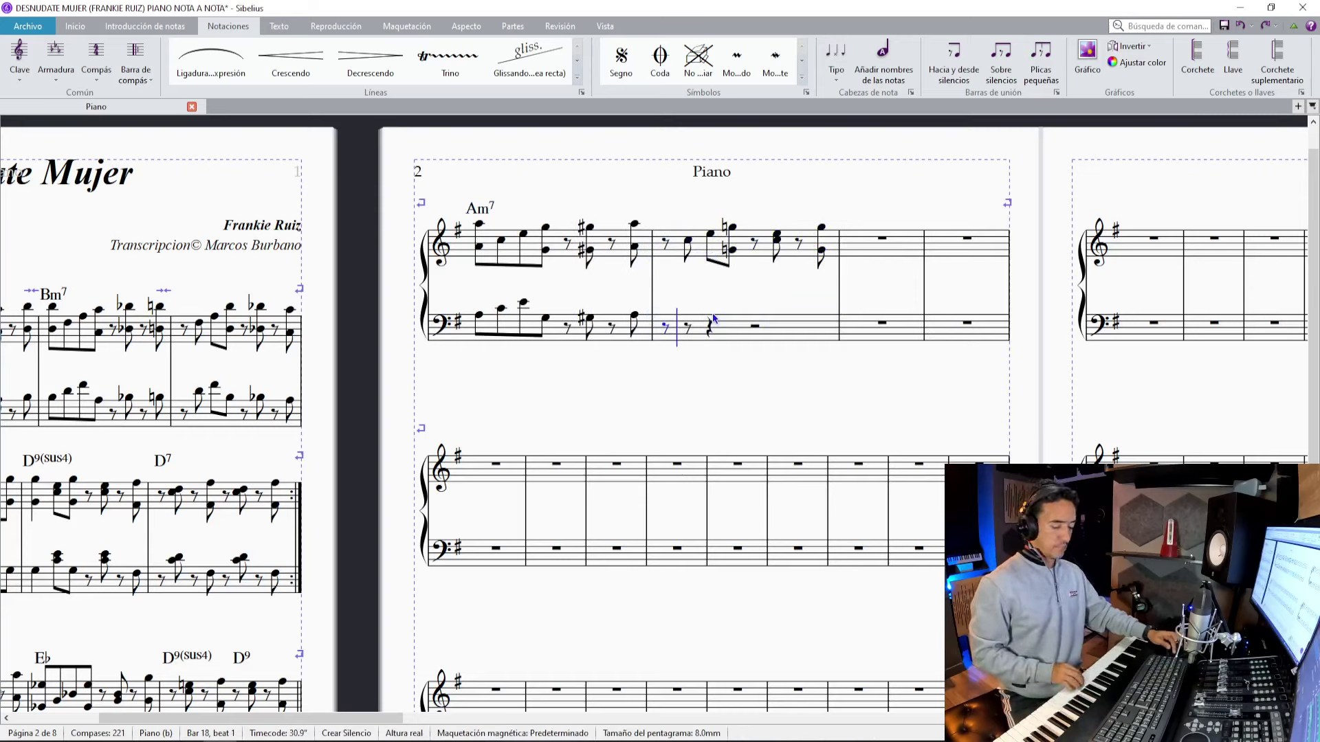
key(0)
key(0)
key(Escape)
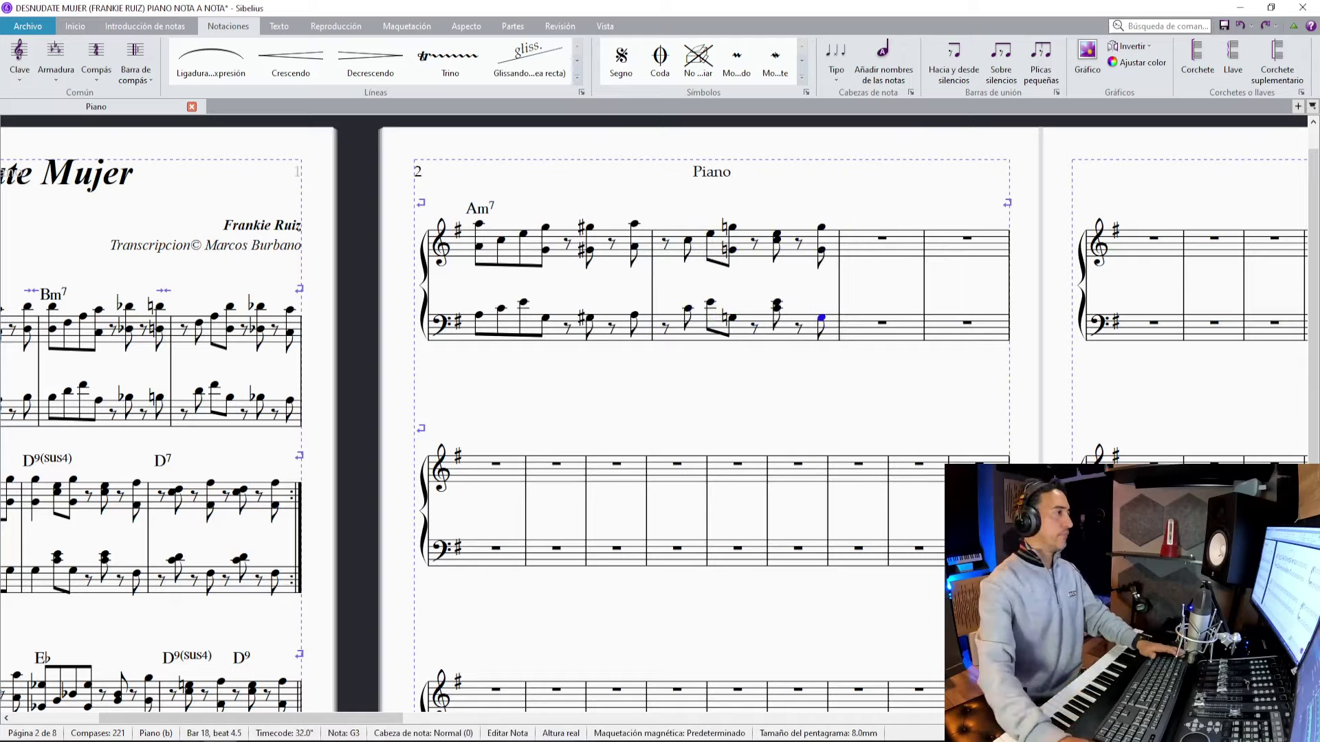
In Sound Forge, add a marker at about 00:00:33.3 and replay the passage from it several times.
key(alt+Tab)
key(space)
mouse_move(220, 740)
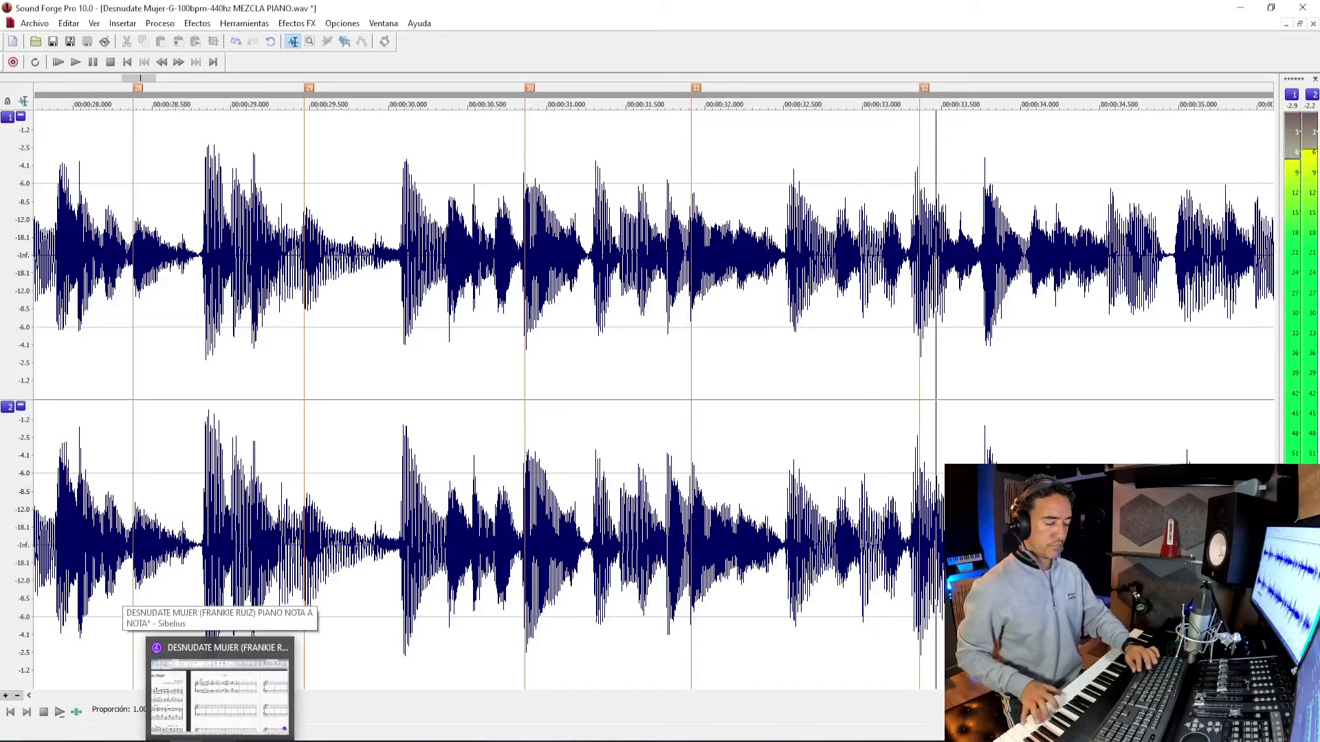
key(space)
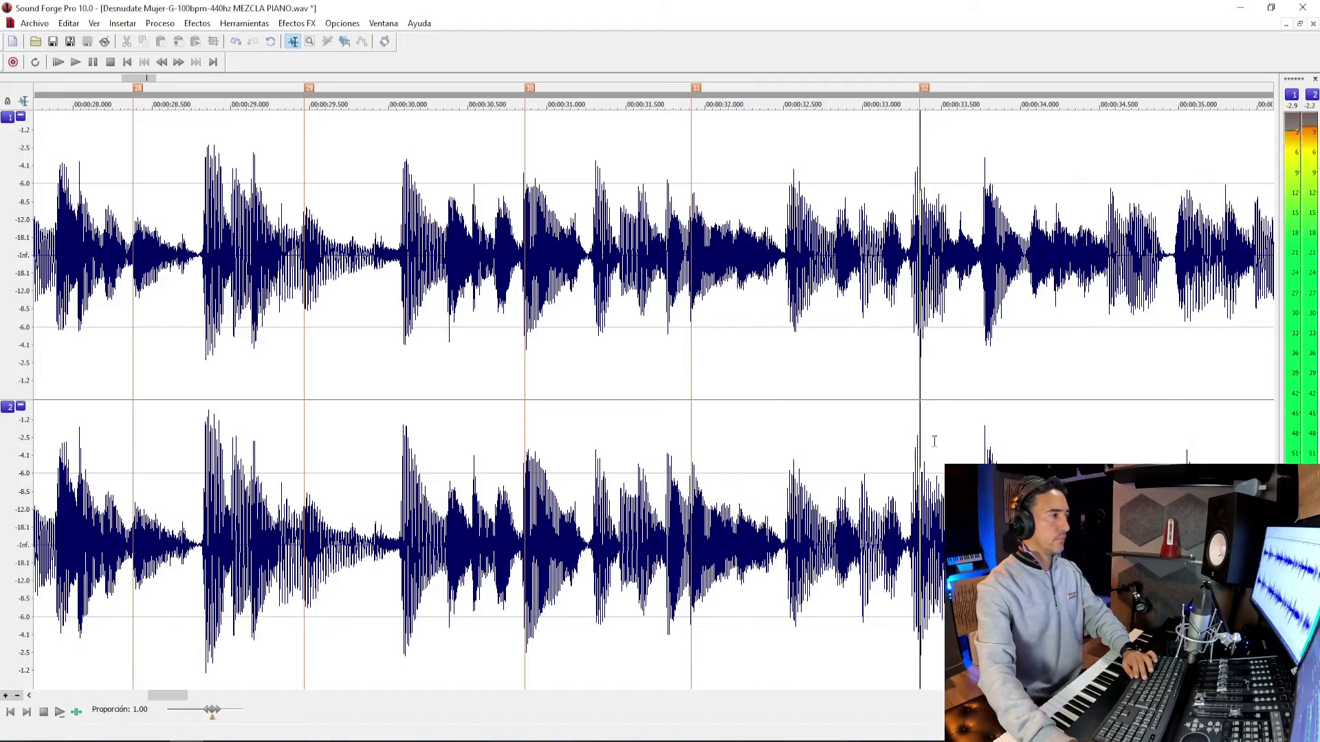
key(space)
key(space)
key(space)
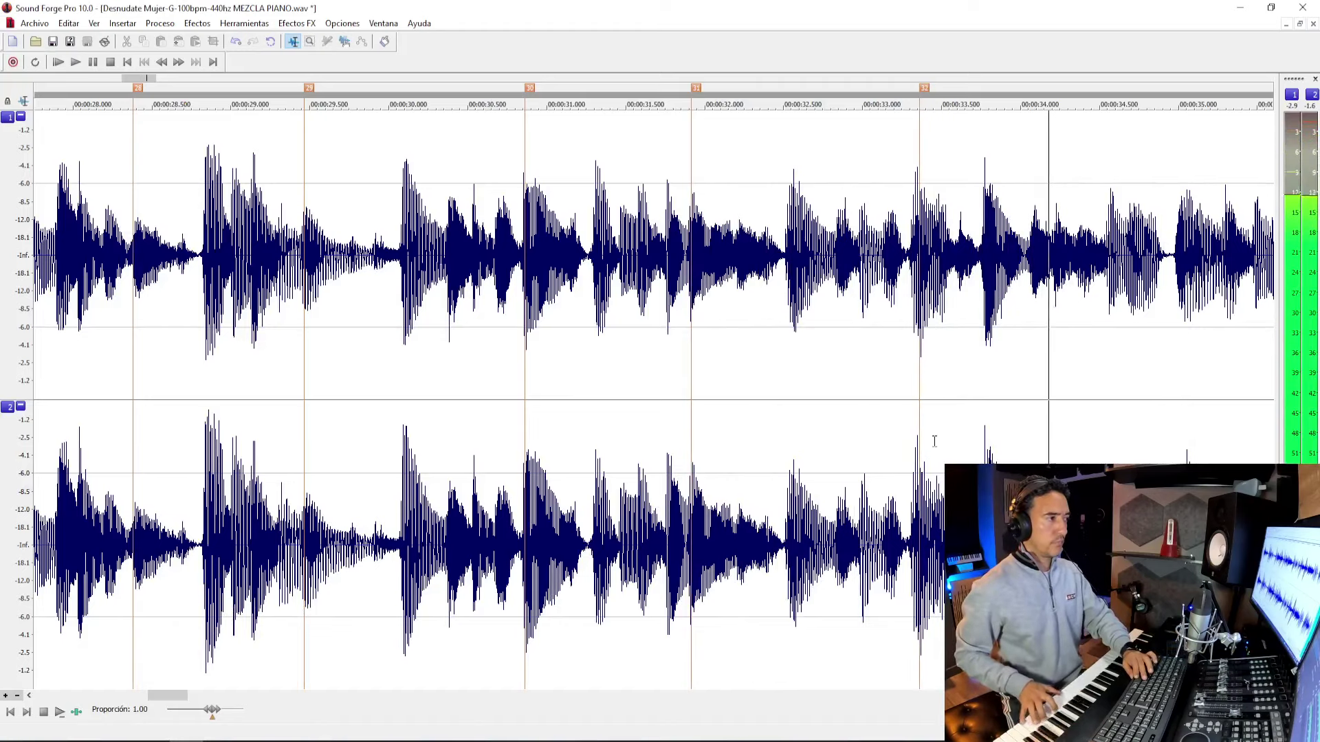
key(space)
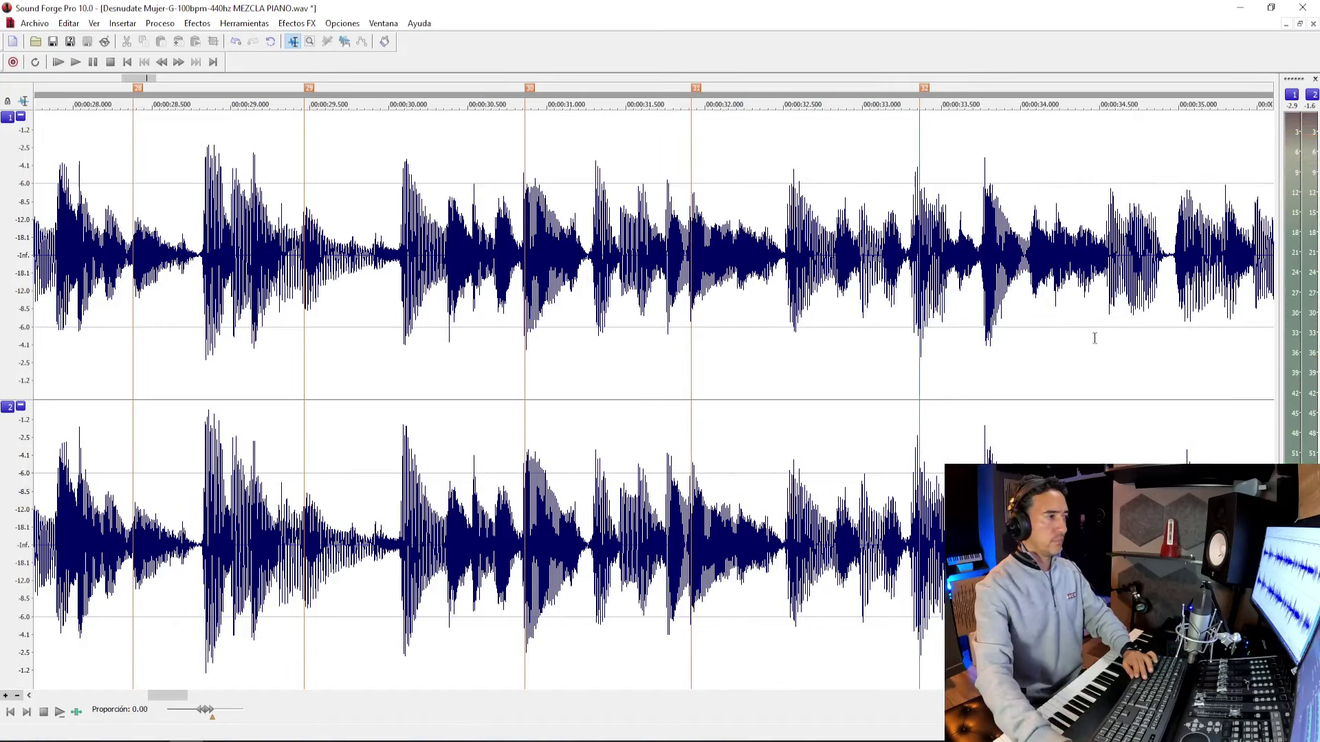
Add a marker at about 00:00:35.5 and replay the passage from the marker at about 00:00:33.3.
click(1095, 338)
key(space)
key(space)
key(space)
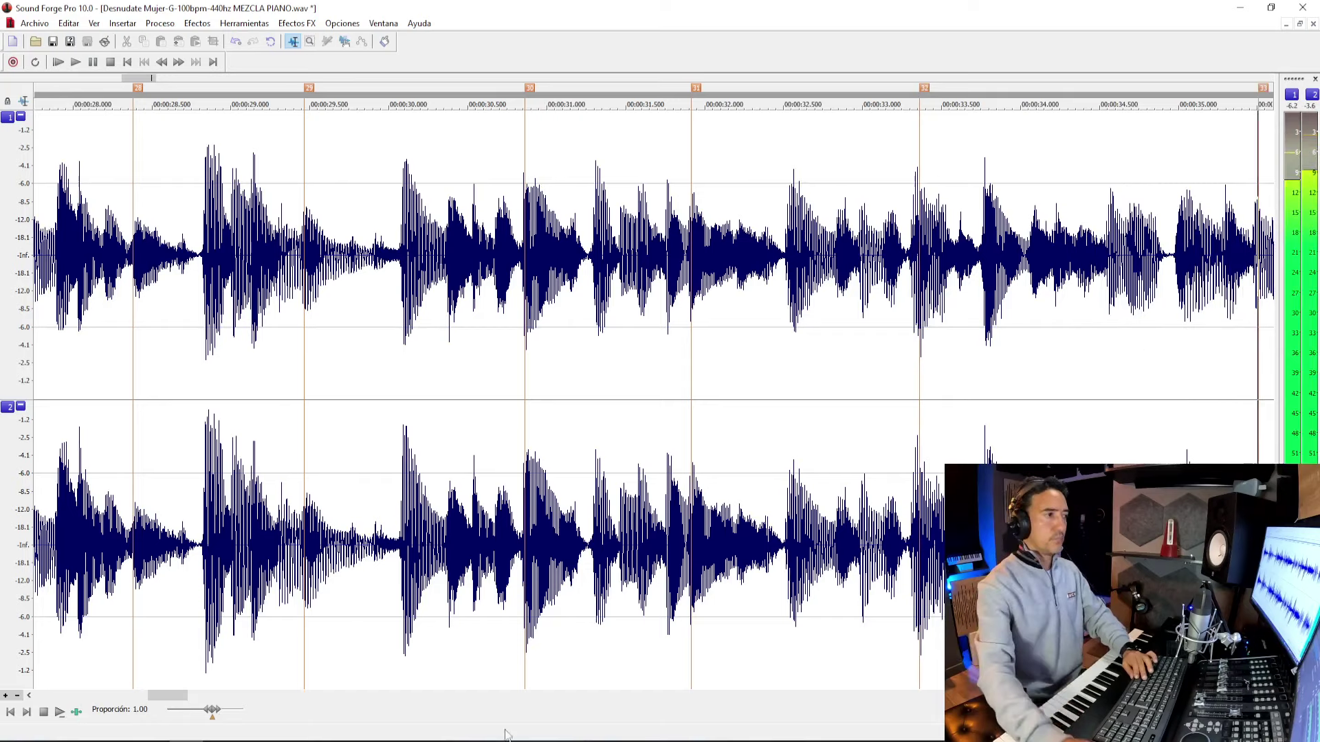
key(space)
click(918, 364)
key(space)
key(space)
In Sibelius, enter right-hand eighths: bar 19 G octave, C, E, G octave, rest, C–E, rest, F# octave; bar 20 rest, C–D, rest, F# octave, twice.
key(alt+Tab)
key(Escape)
click(839, 245)
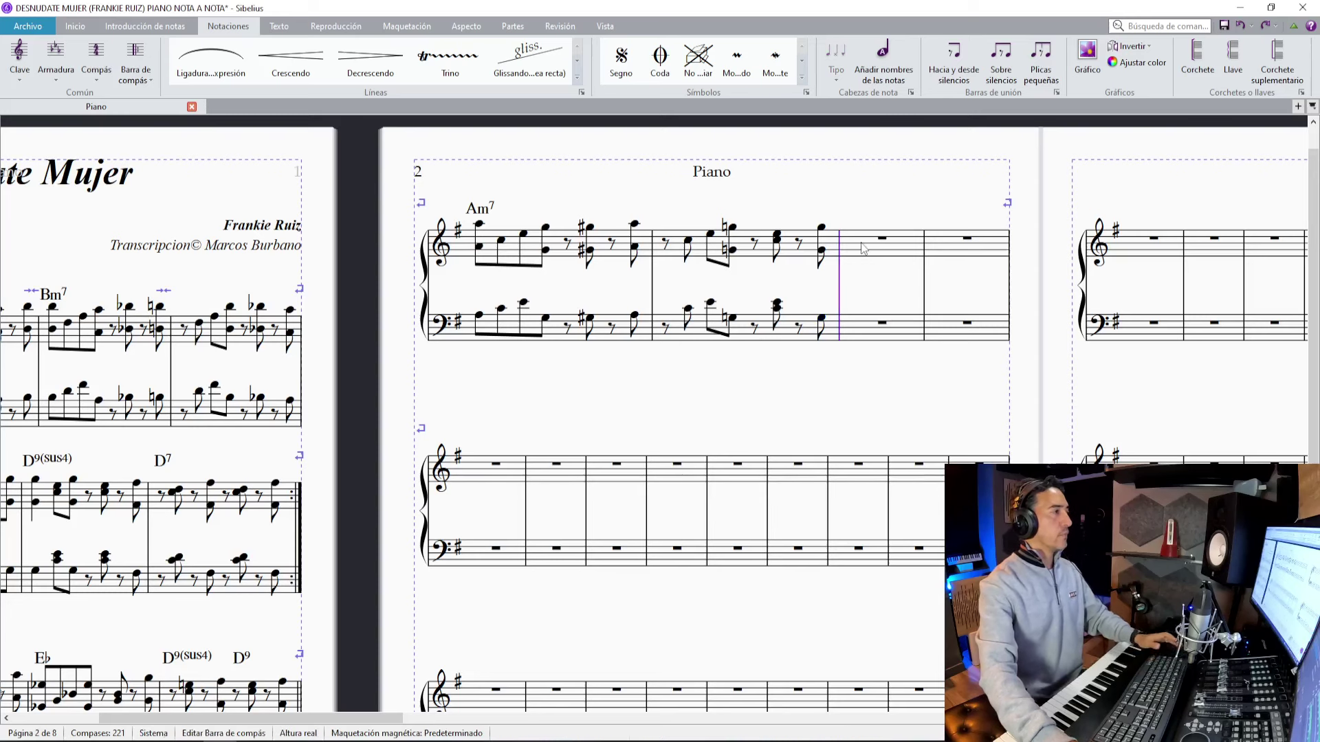
click(864, 248)
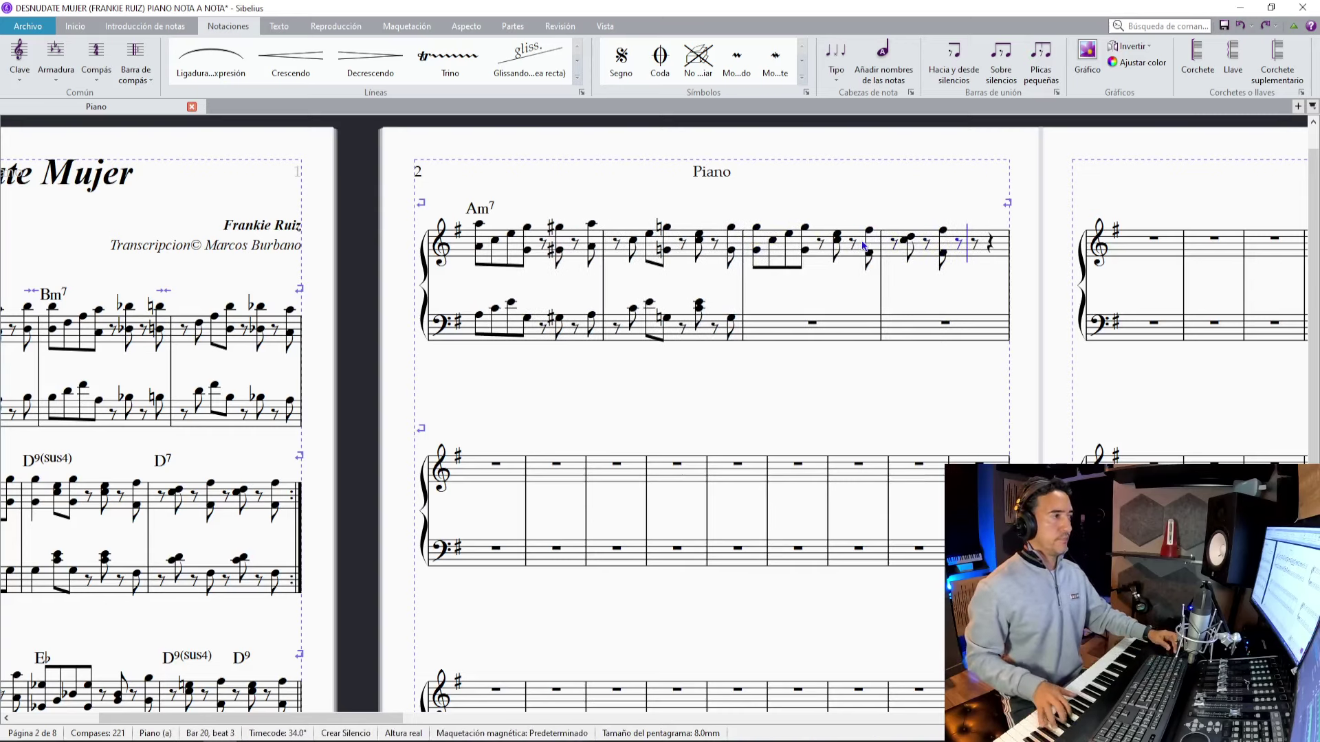
key(0)
key(Escape)
Enter left-hand eighths: bar 19 G, C, E, G, rest, C–E chord, rest, F#; bar 20 rest, C–D chord, rest, F#, twice.
click(773, 331)
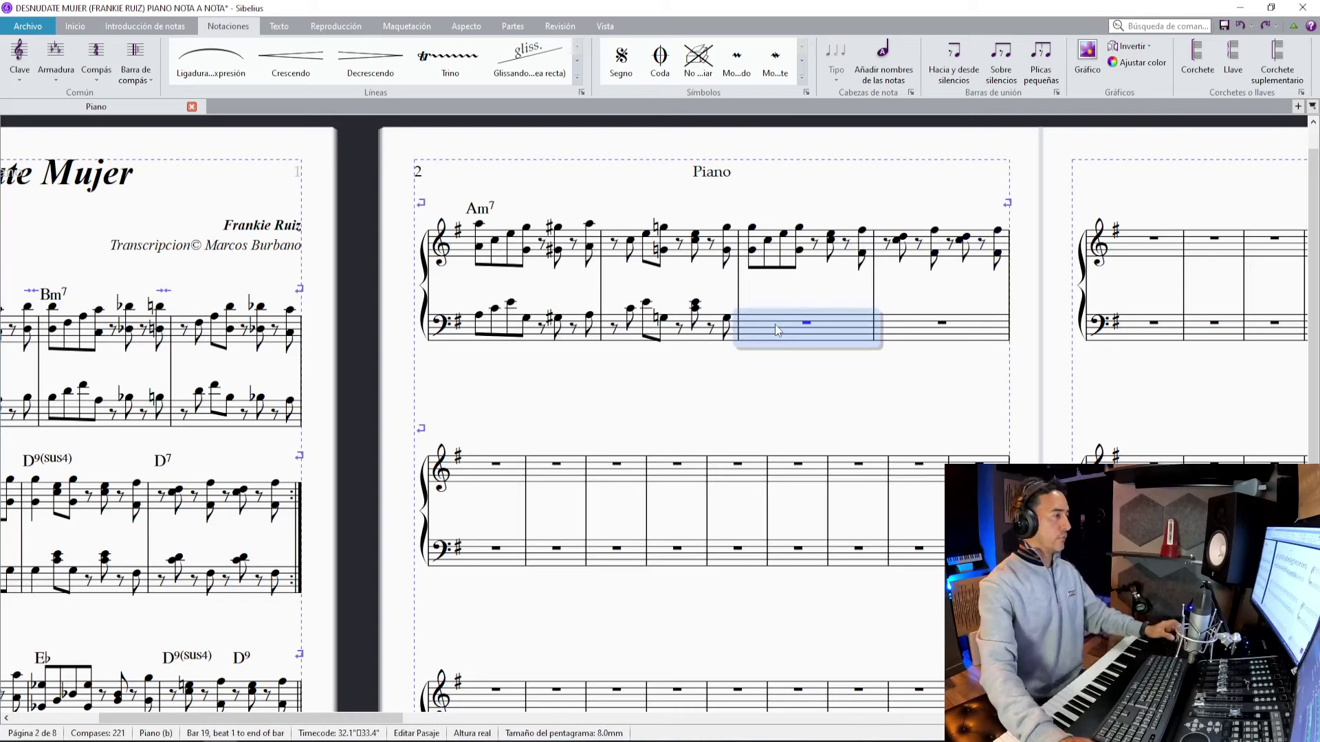
key(ctrl+shift+f)
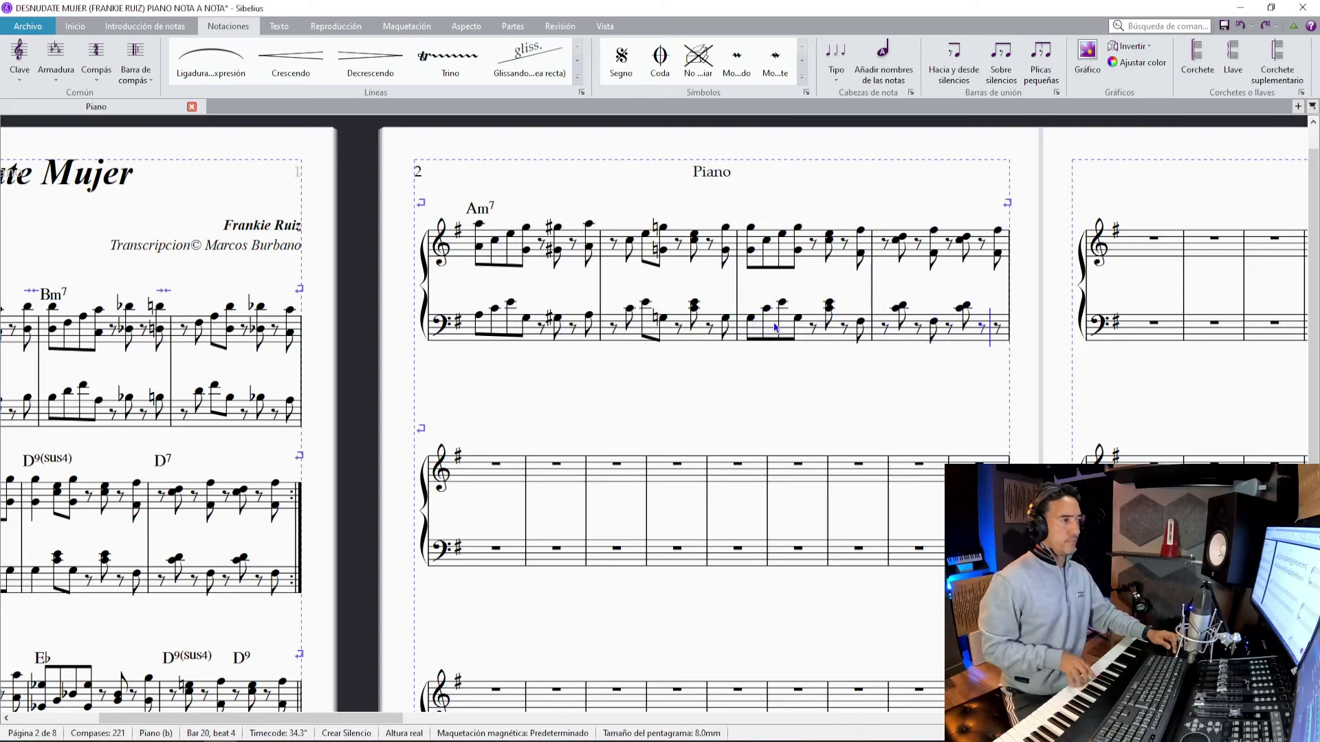
key(Escape)
Add the chord symbol D9(sus4) at the start of bar 19, correcting its text and aligning it over the first note.
click(792, 242)
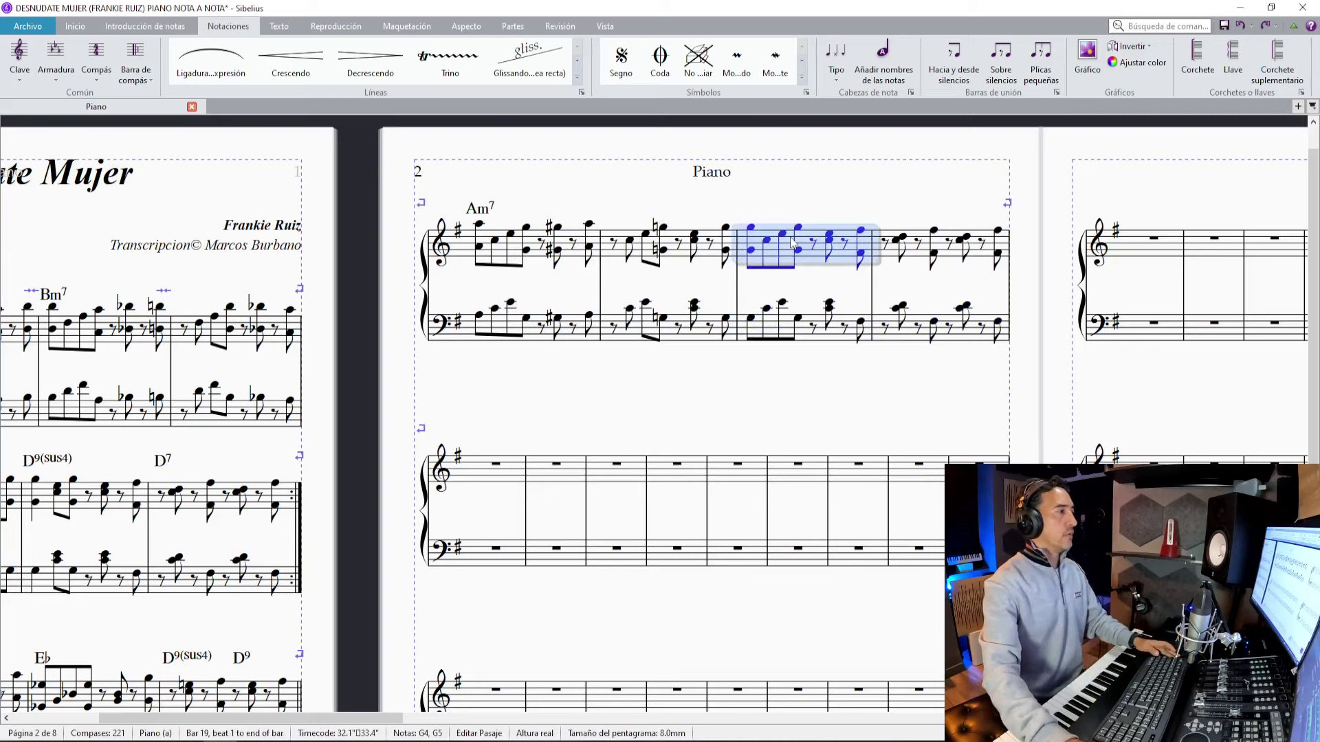
key(ctrl+k)
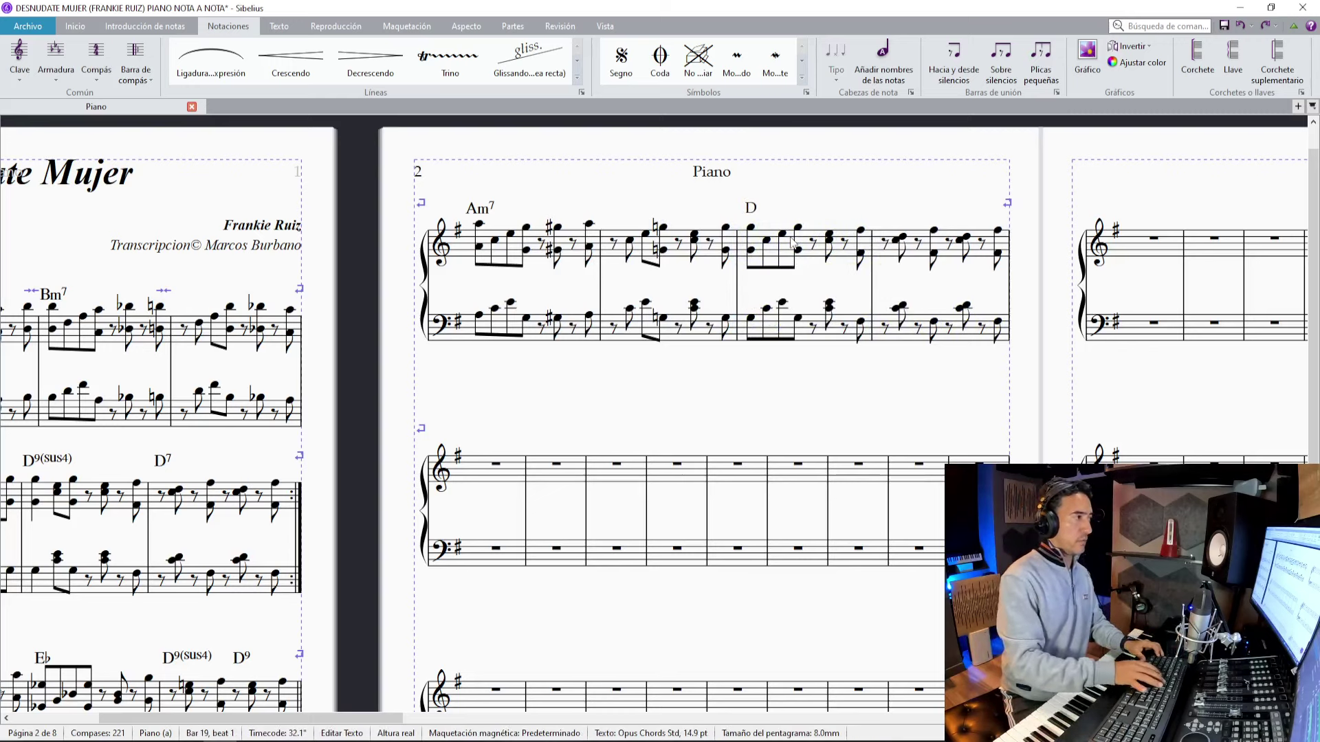
text(D9*sus4()
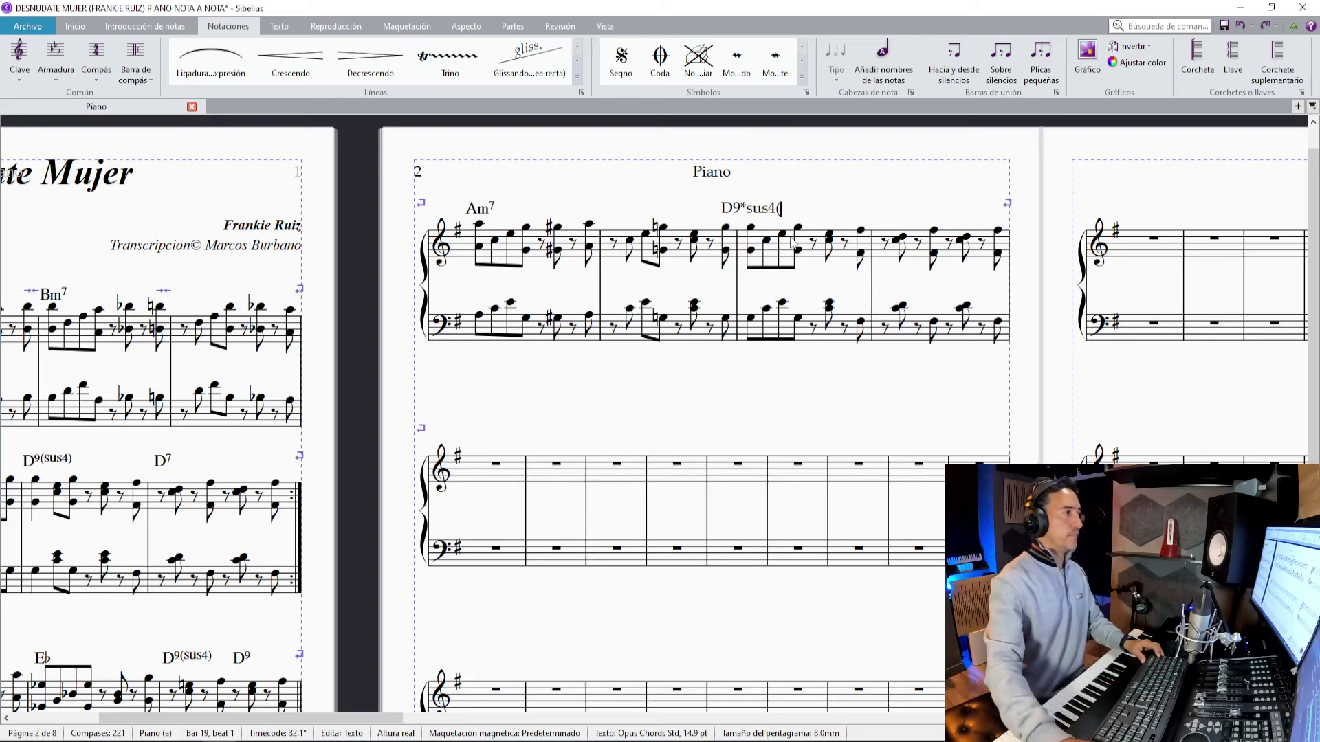
key(BackSpace)
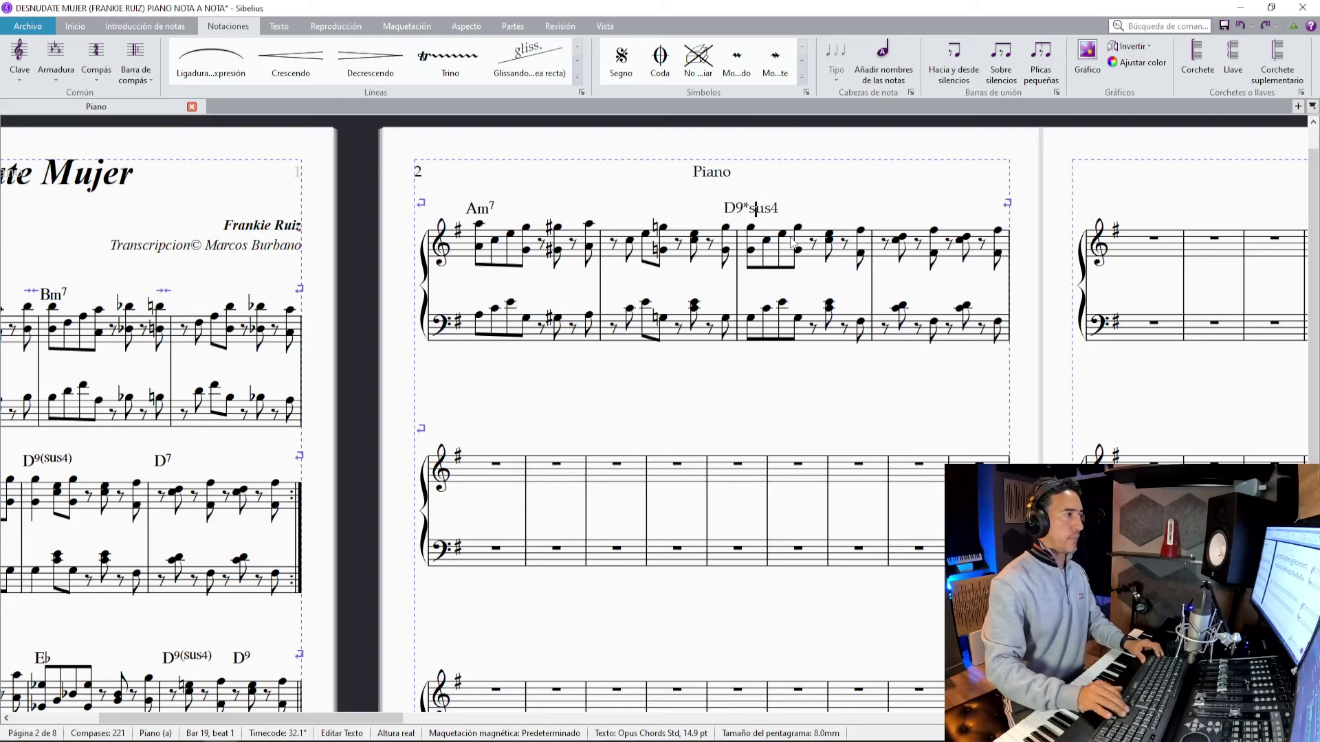
key(Escape)
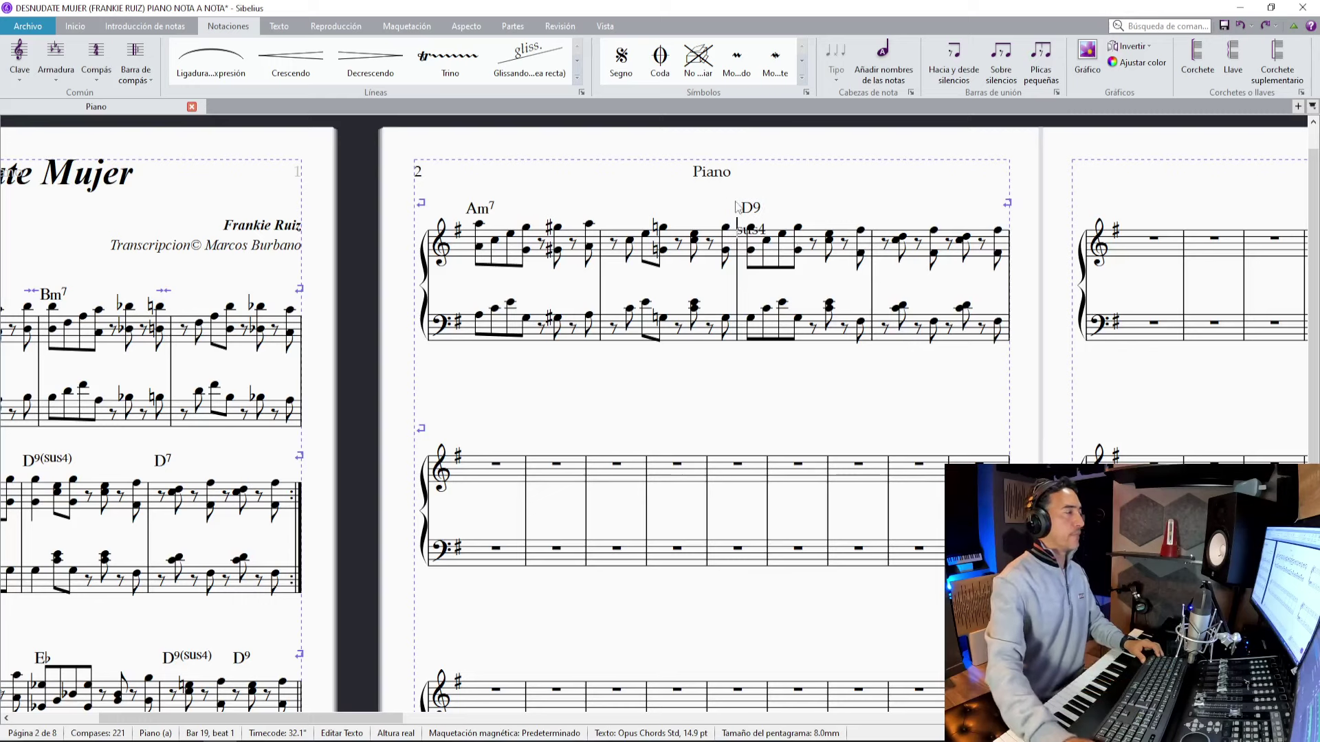
click(818, 193)
drag(741, 214, 759, 213)
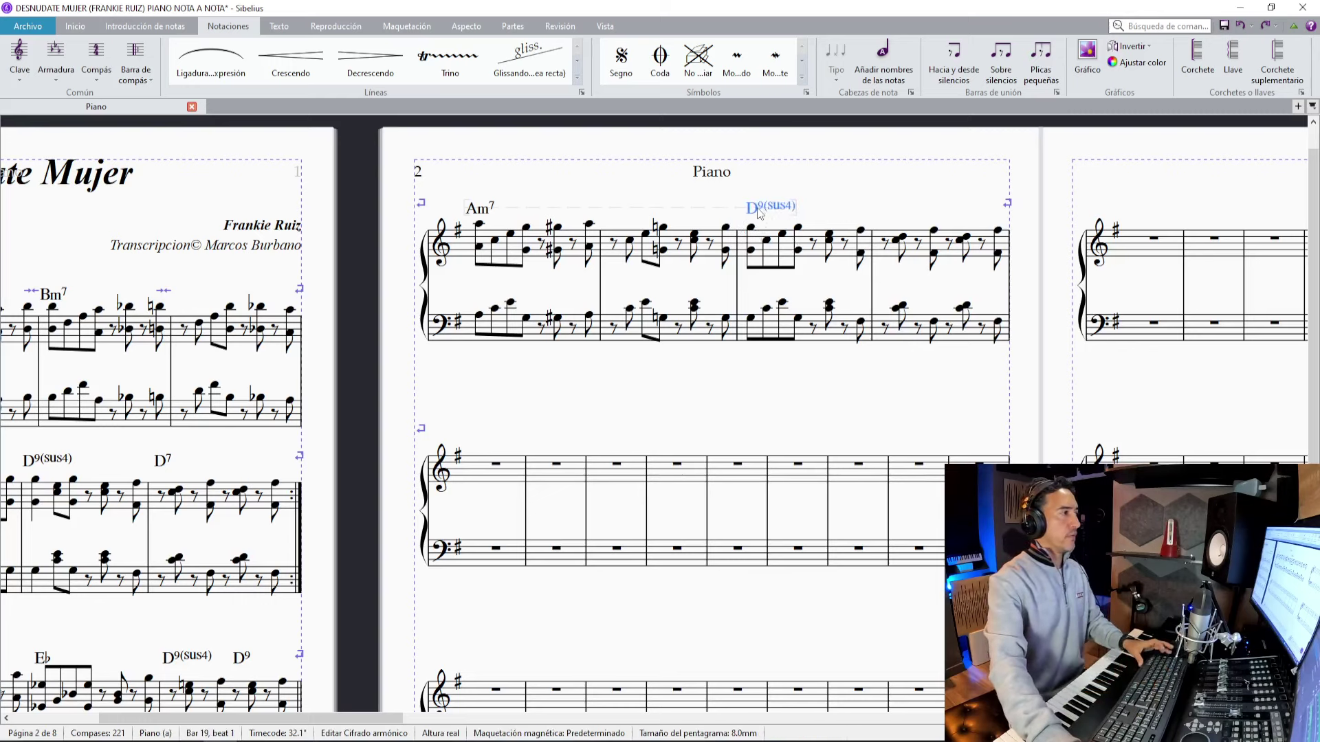
Add the chord symbol D7 at the start of bar 20 and save the score.
click(893, 265)
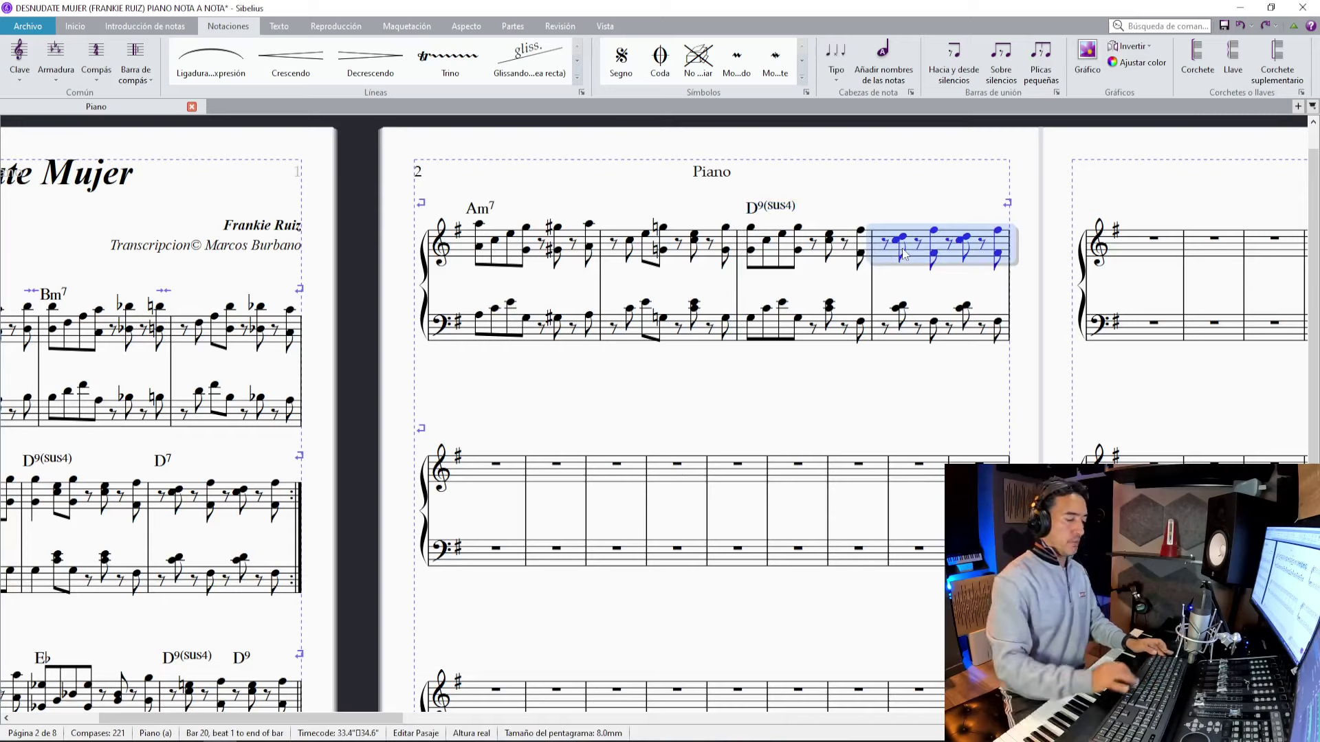
key(ctrl+k)
text(D7)
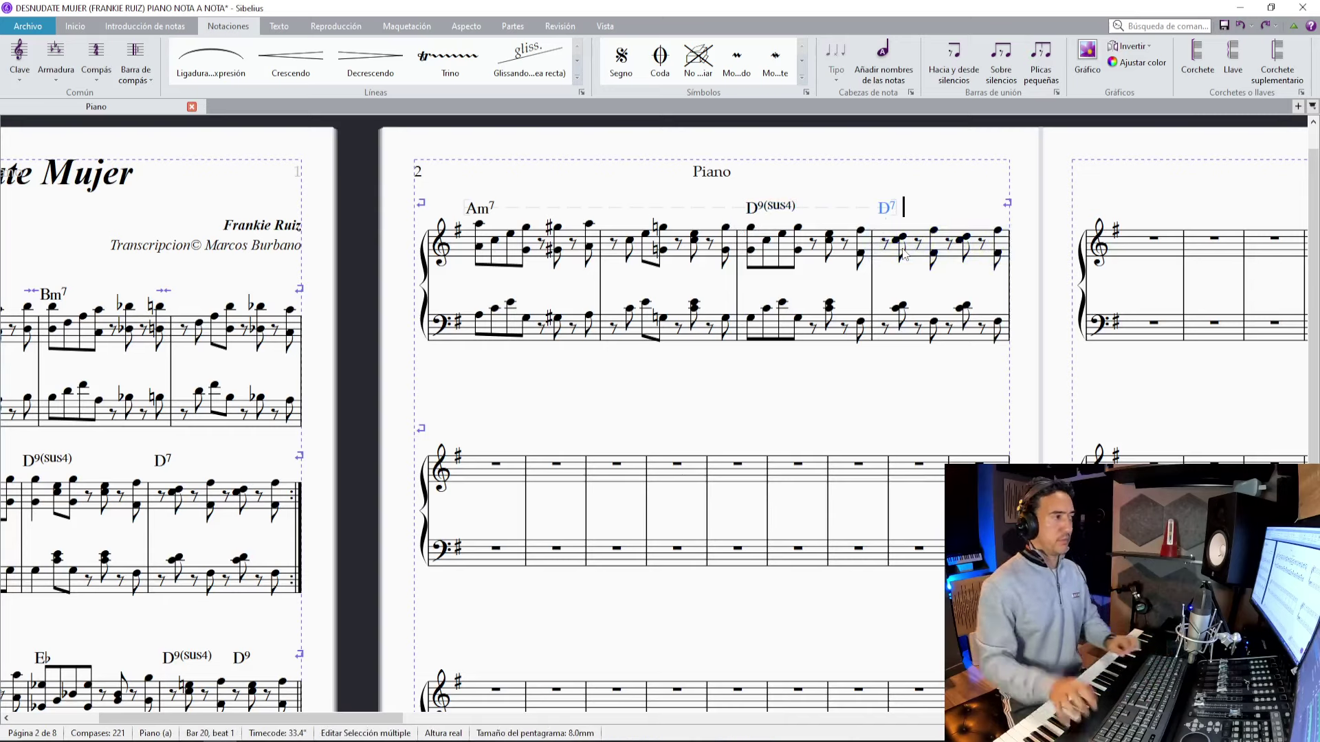
key(Escape)
key(ctrl+s)
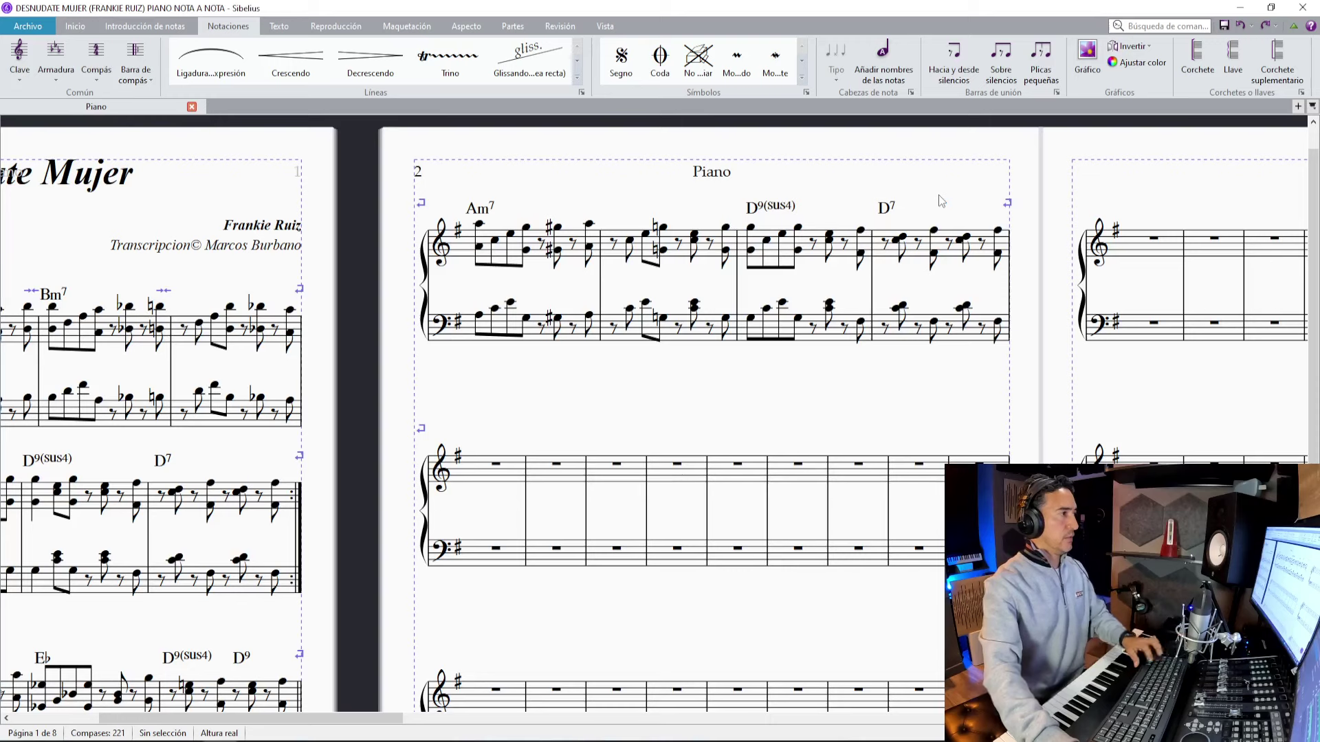
Insert a system break after bar 24 so page 2's second system holds four bars.
click(708, 512)
key(Return)
key(Escape)
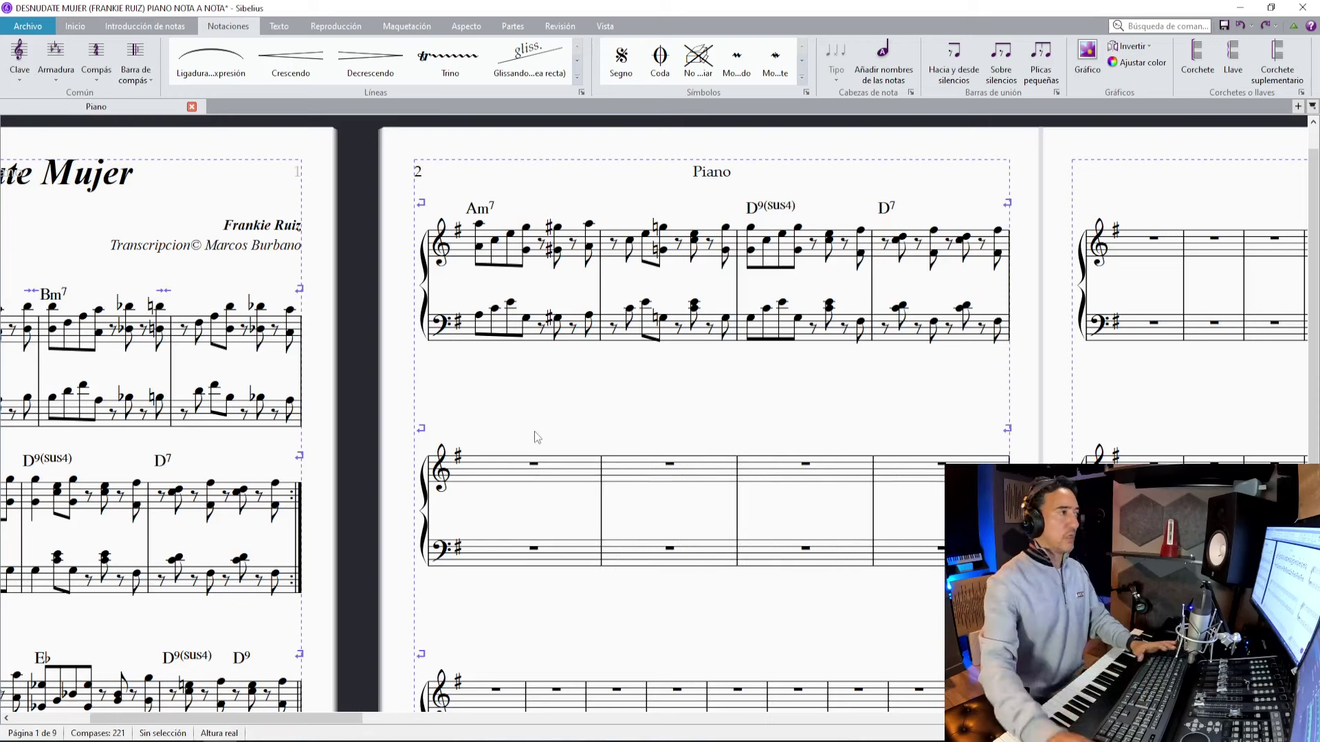
Tighten the spacing between systems throughout the score by selecting the whole right-hand staff and moving it up.
drag(572, 427, 584, 370)
key(ctrl+minus)
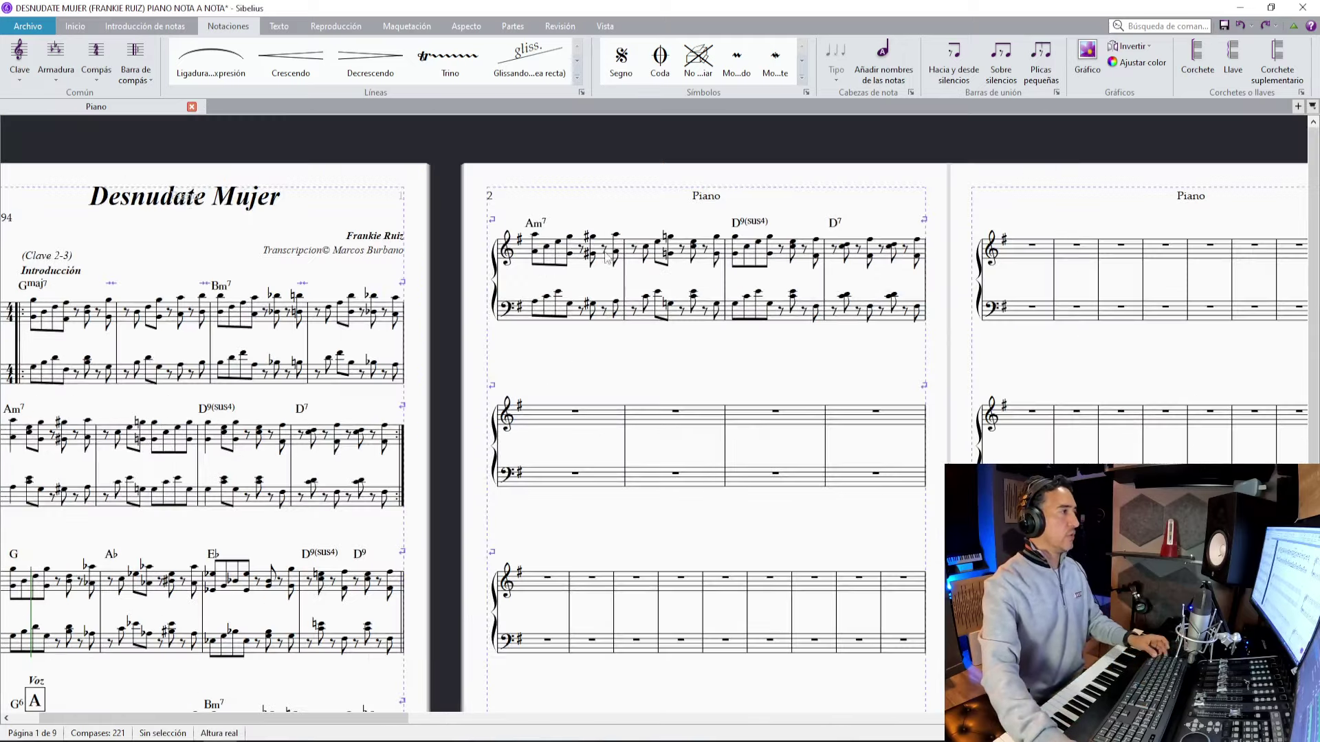
click(635, 260)
key(Escape)
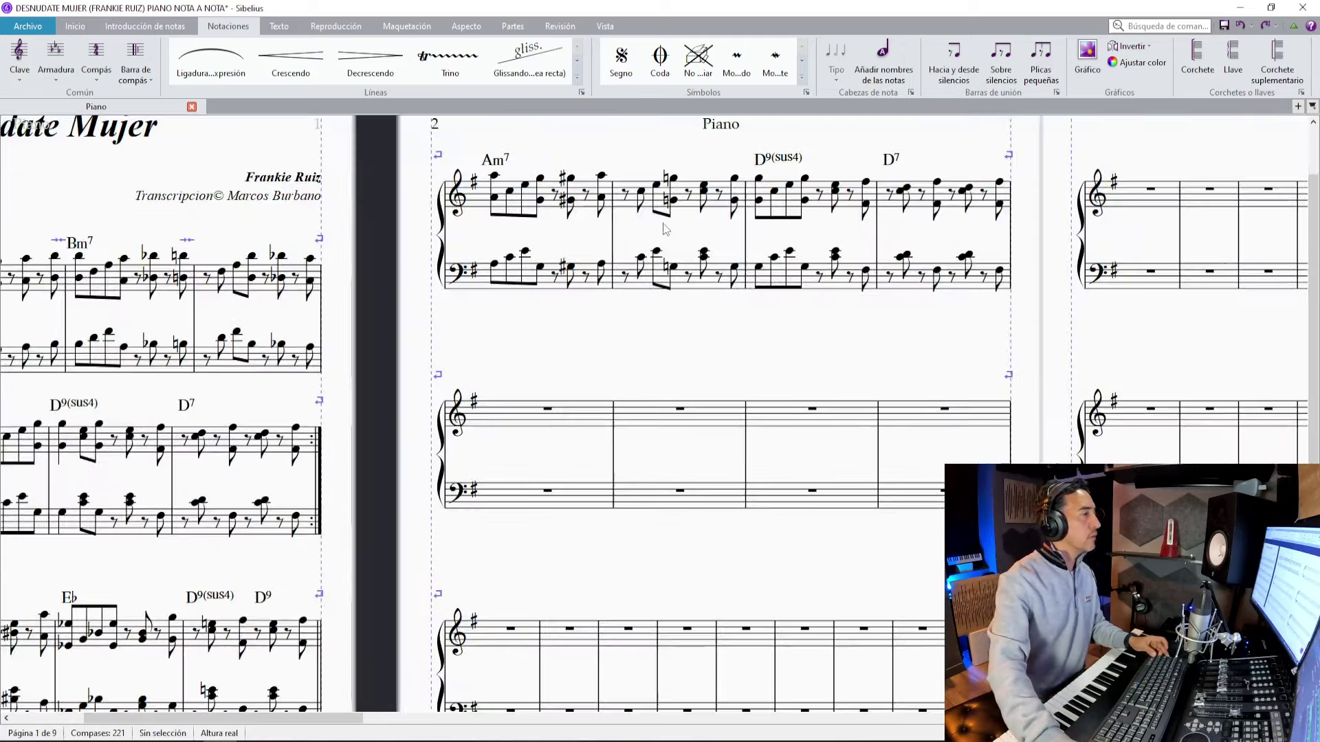
key(ctrl+plus)
drag(662, 150, 645, 297)
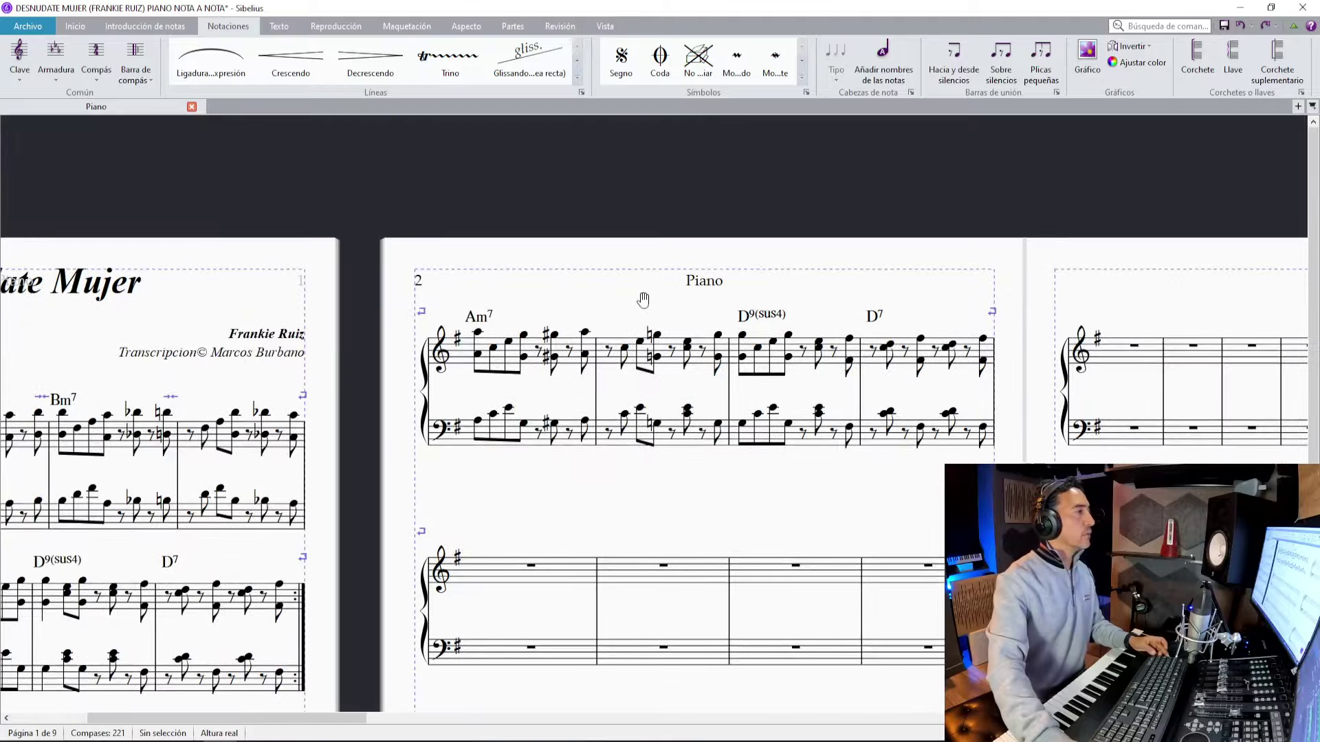
triple_click(615, 367)
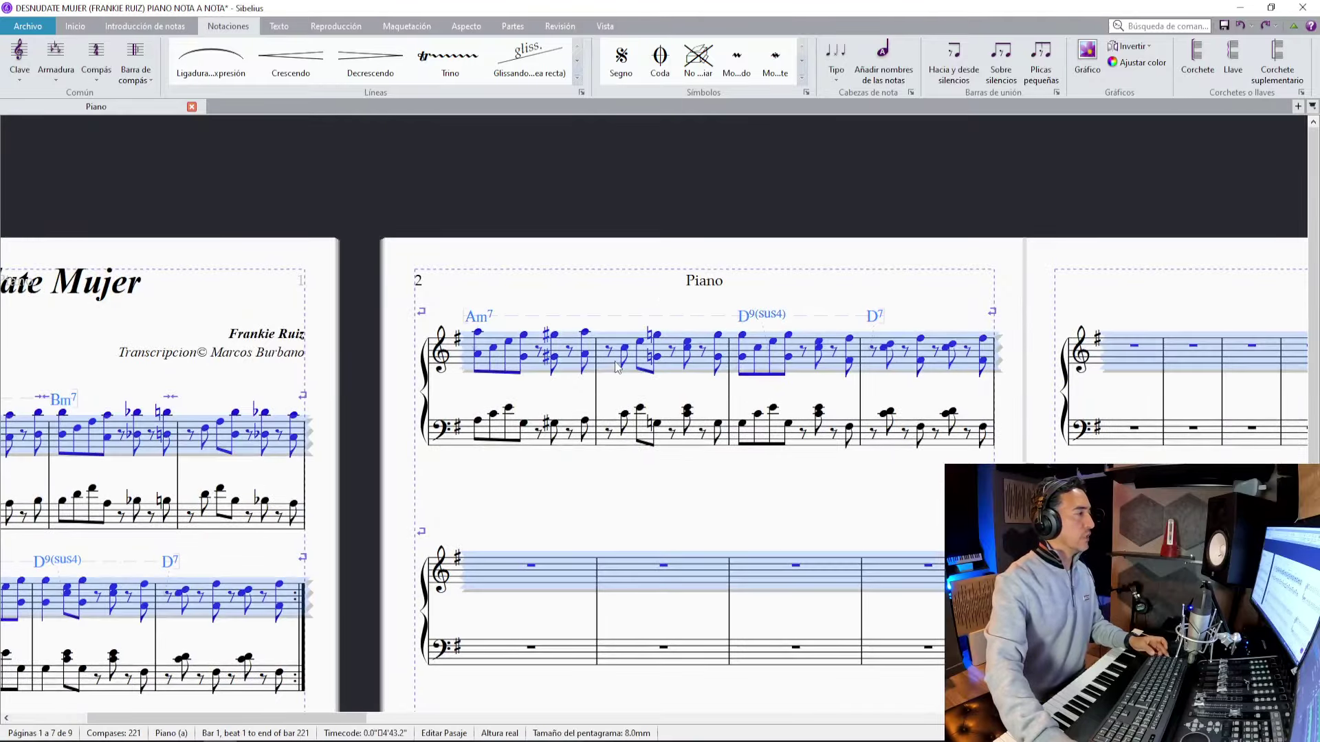
drag(616, 368, 621, 351)
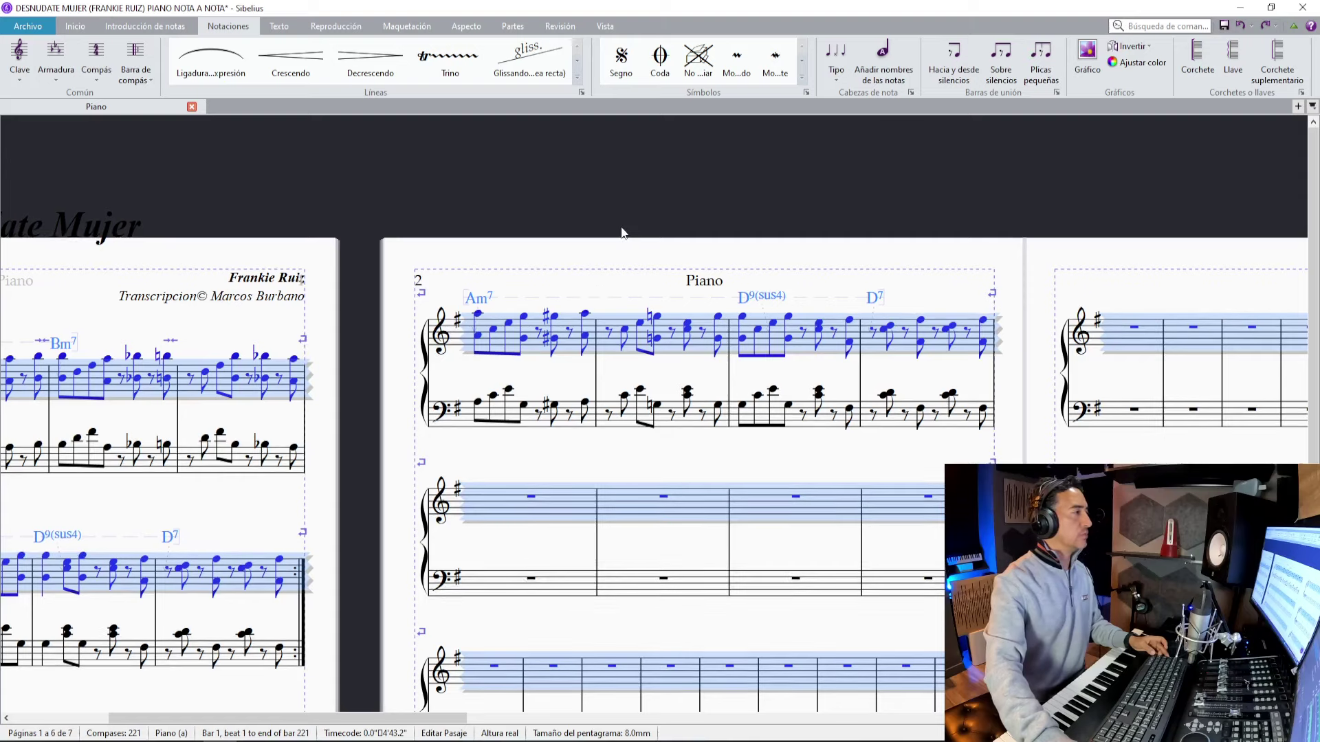
Insert a system break after bar 28 on page 2 and shift the page's first system slightly down.
key(Escape)
key(ctrl+minus)
drag(200, 338, 351, 232)
click(292, 329)
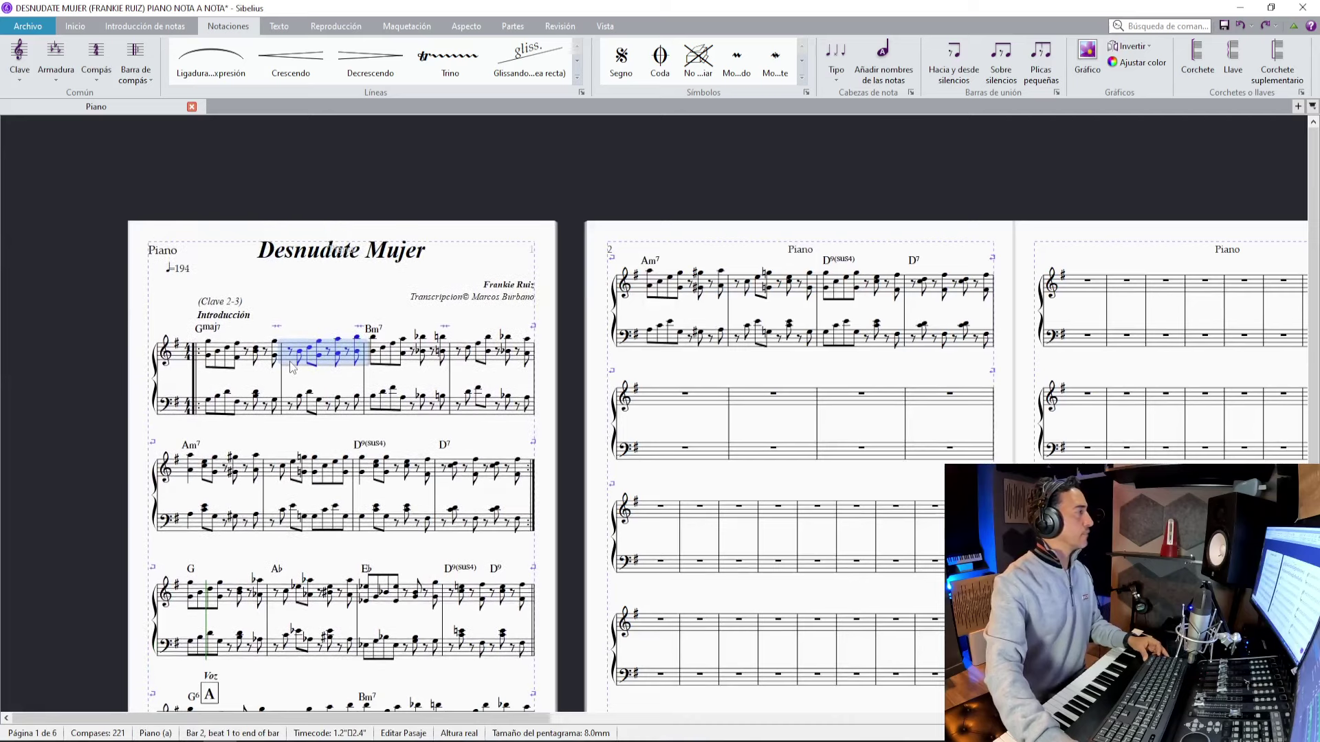
click(867, 361)
scroll(867, 359, up, 2)
drag(872, 360, 633, 365)
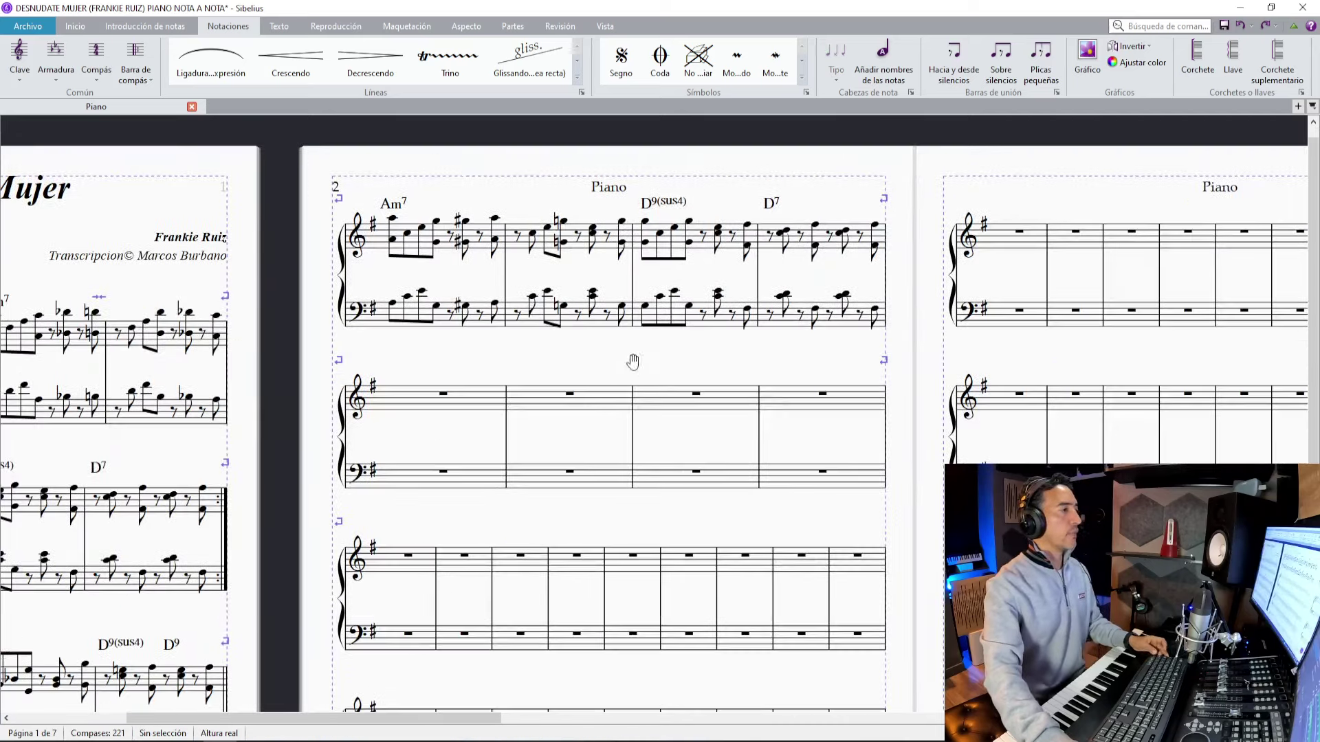
scroll(634, 366, up, 1)
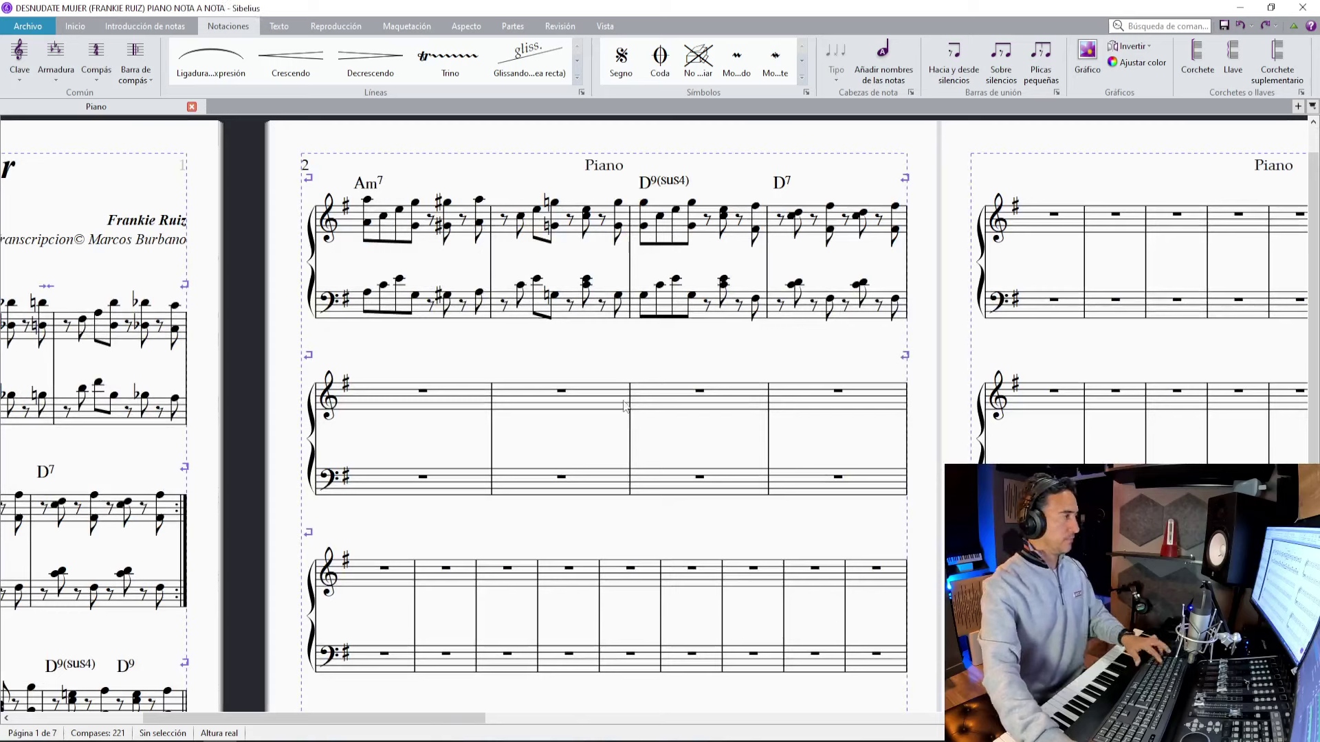
click(599, 619)
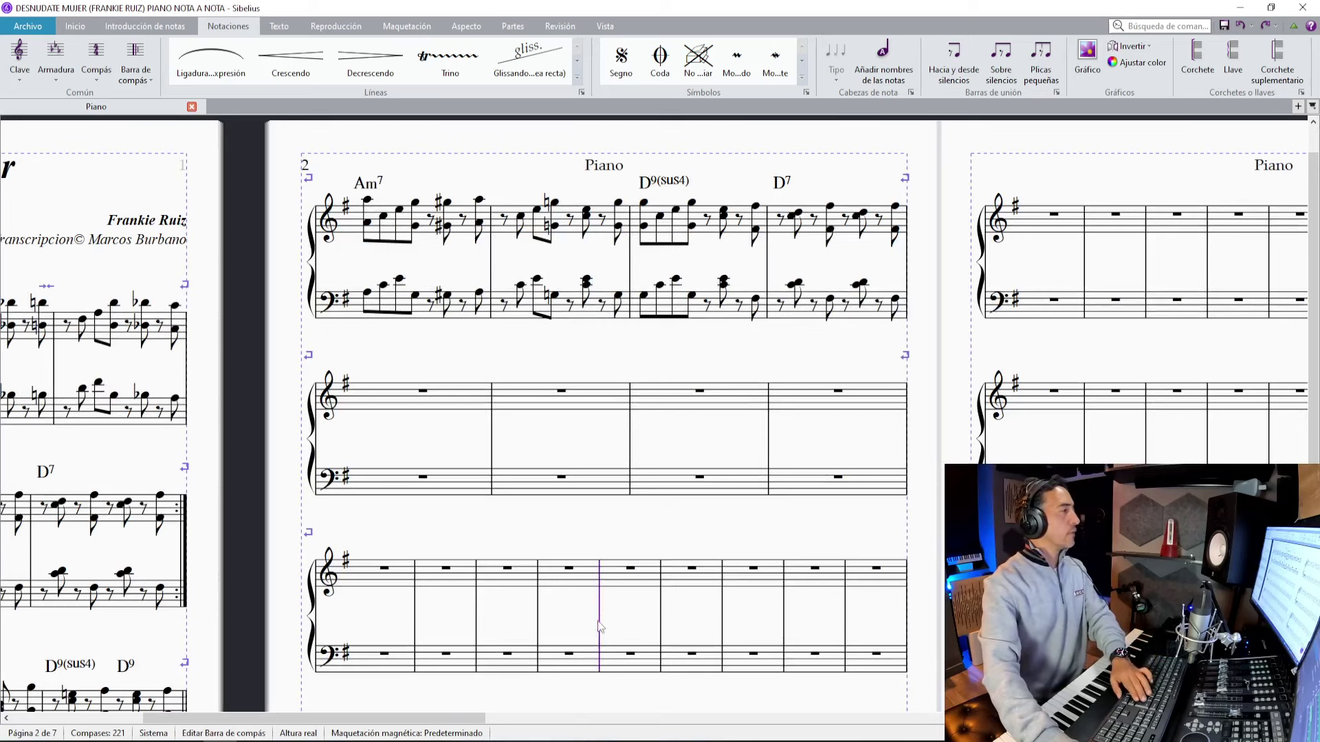
key(Return)
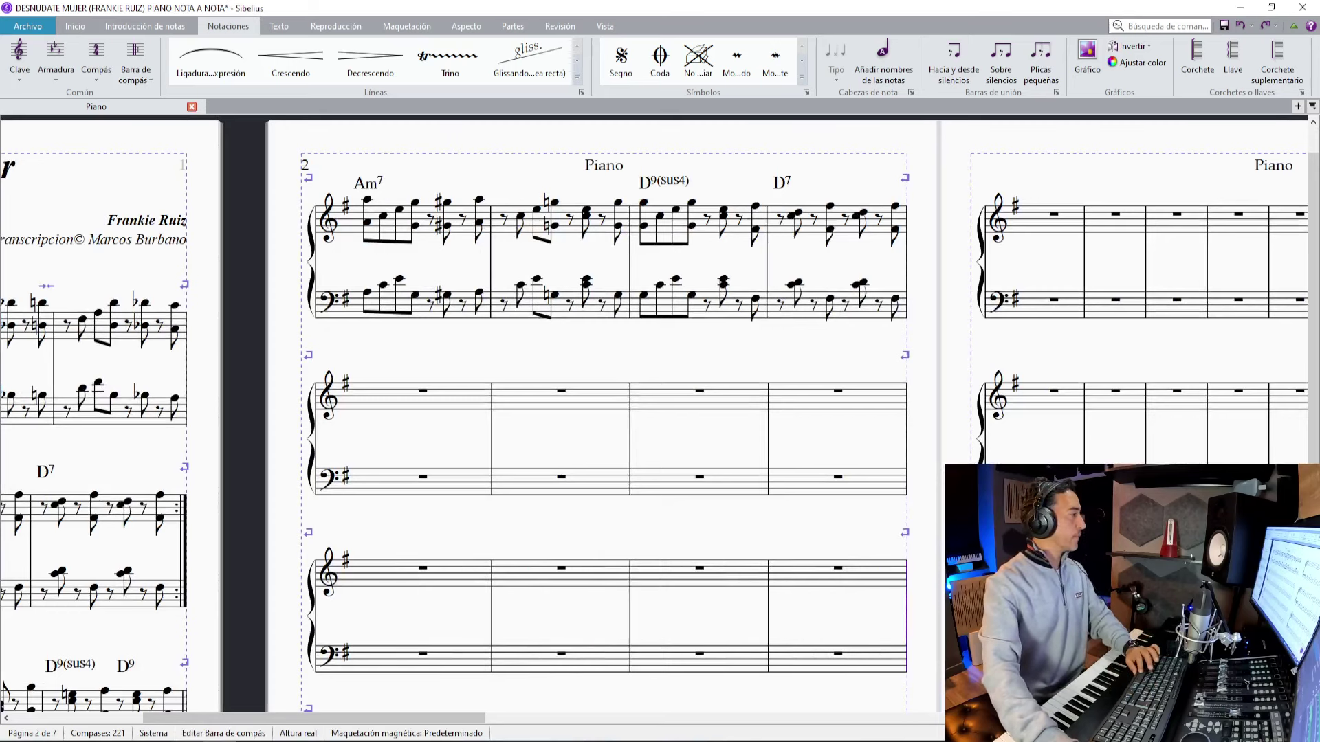
click(577, 237)
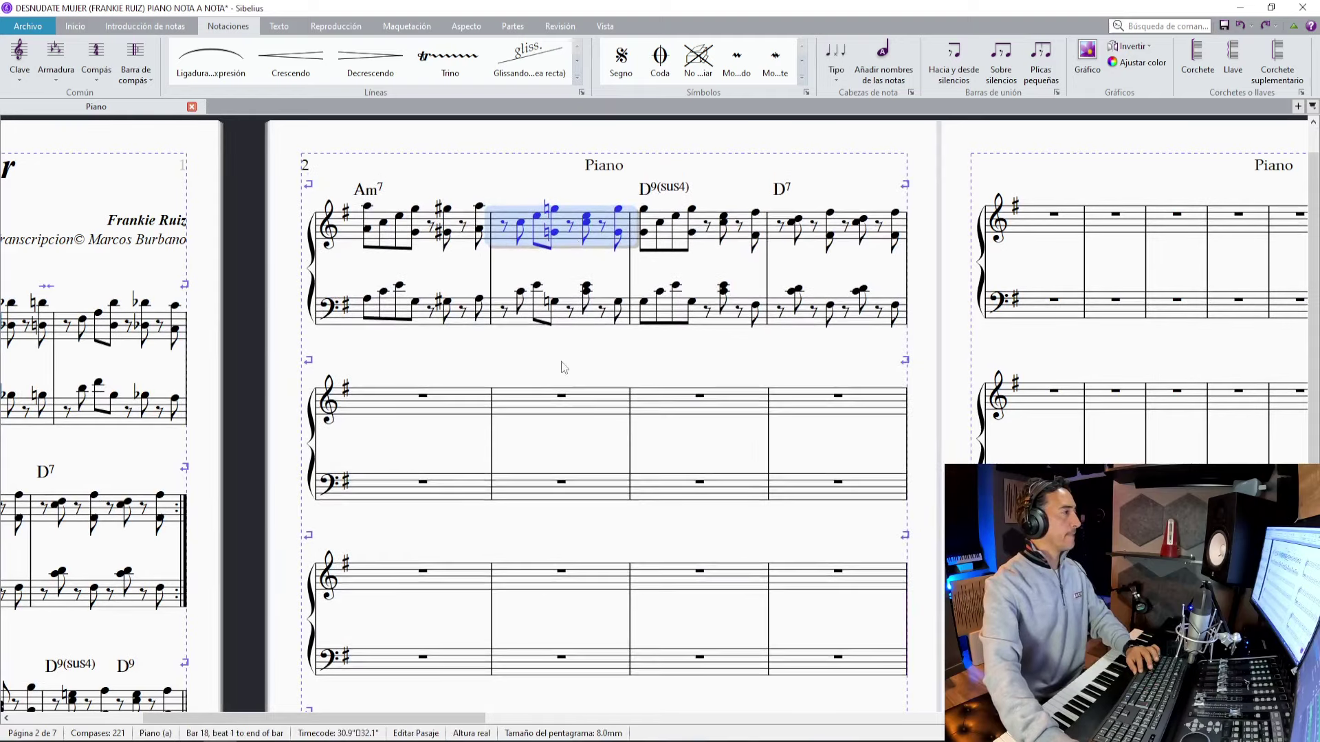
key(Escape)
In Sound Forge, play on from the marker at about 00:00:35.7 and review the section markers across the recording.
key(alt+Tab)
key(space)
scroll(846, 365, down, 3)
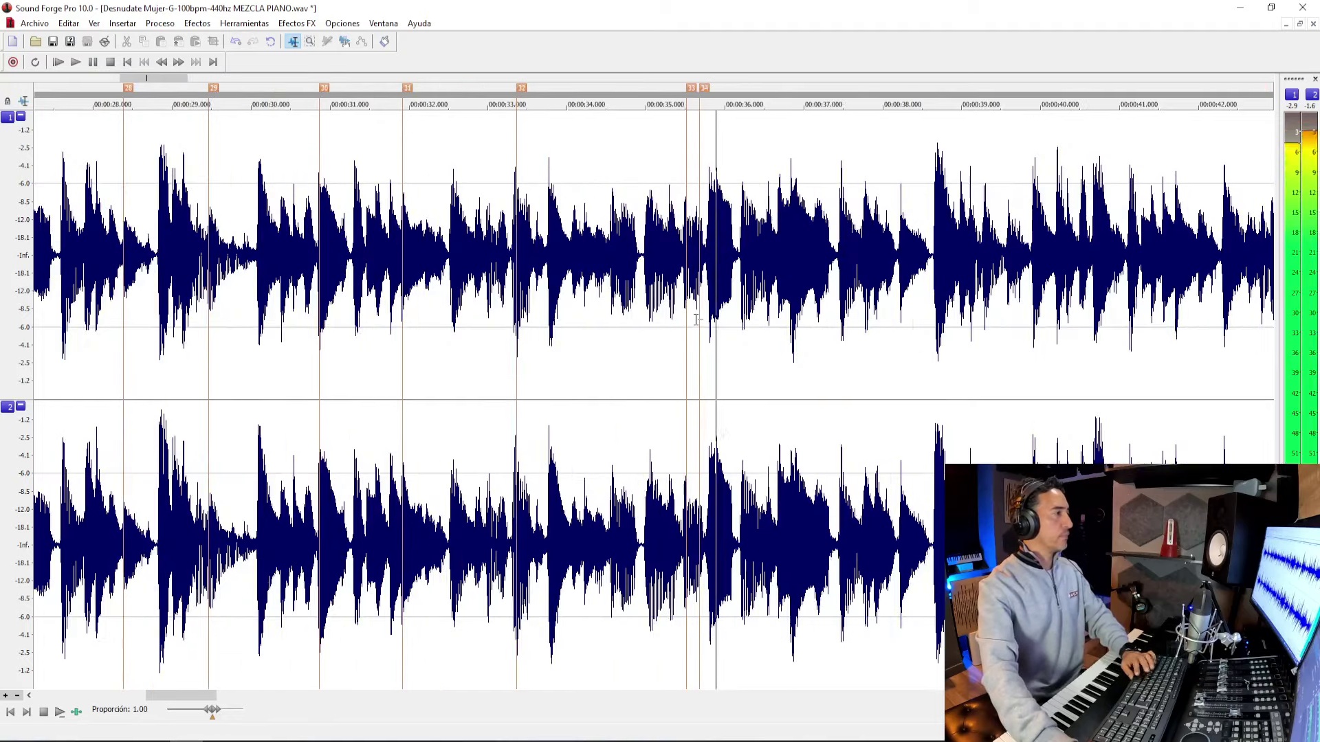
scroll(725, 392, down, 2)
scroll(730, 400, down, 1)
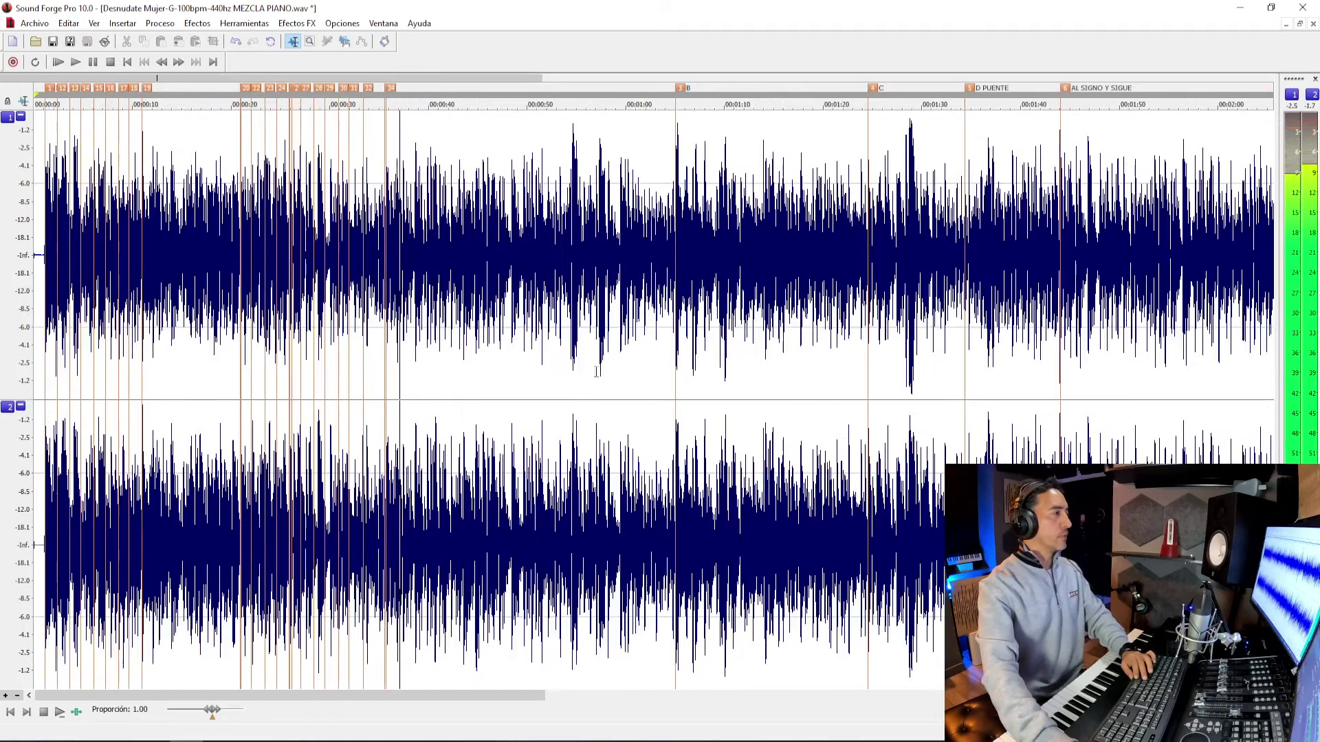
key(alt+Tab)
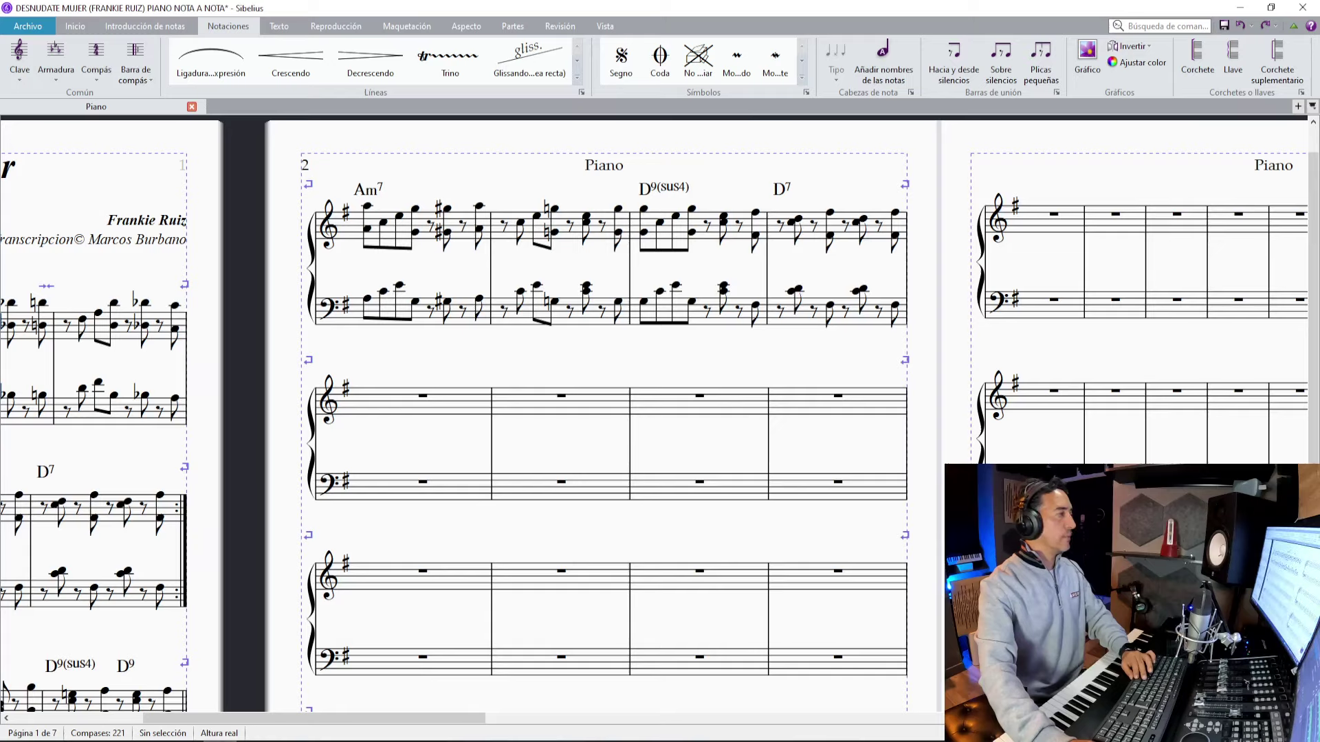
In Sibelius, move rehearsal mark A ahead of bar 13's first note and place the Voz text above the G6 chord symbol.
scroll(501, 429, down, 1)
drag(508, 436, 612, 238)
mouse_move(92, 526)
mouse_down()
mouse_move(104, 528)
mouse_move(103, 509)
mouse_up()
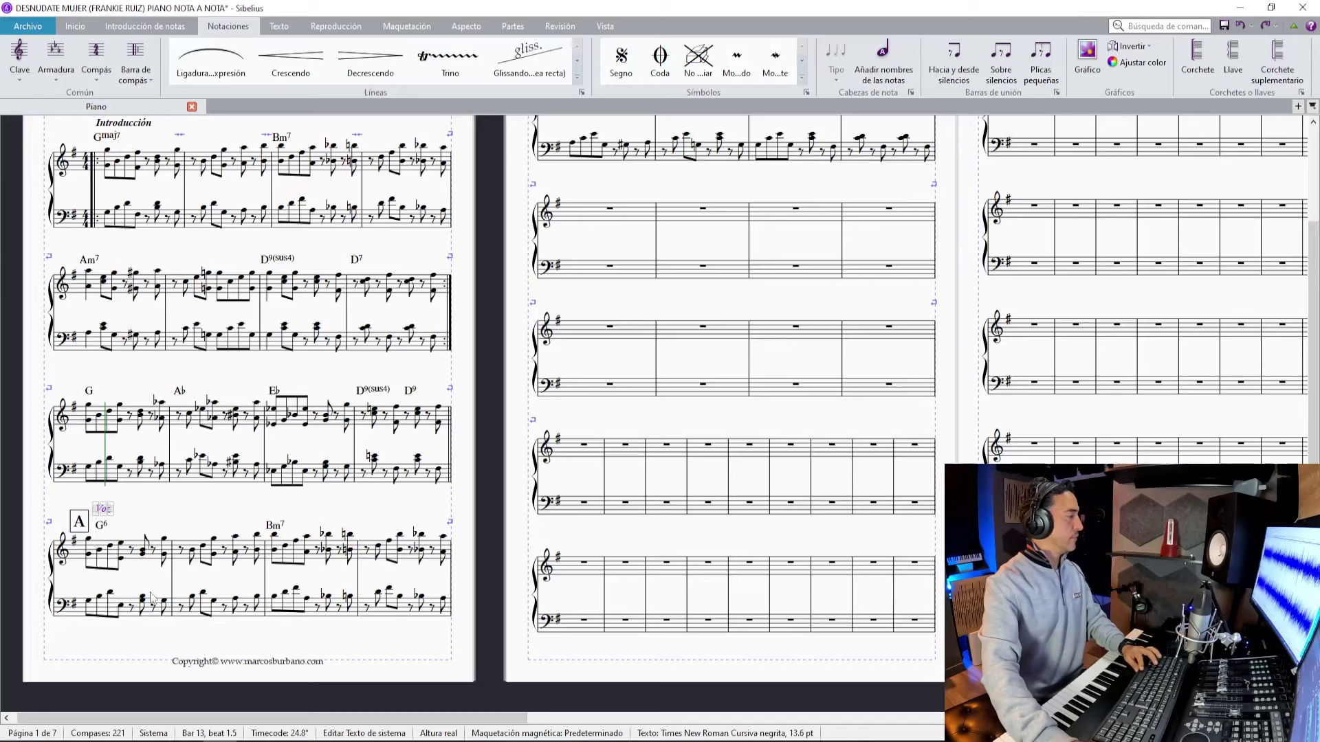
key(Escape)
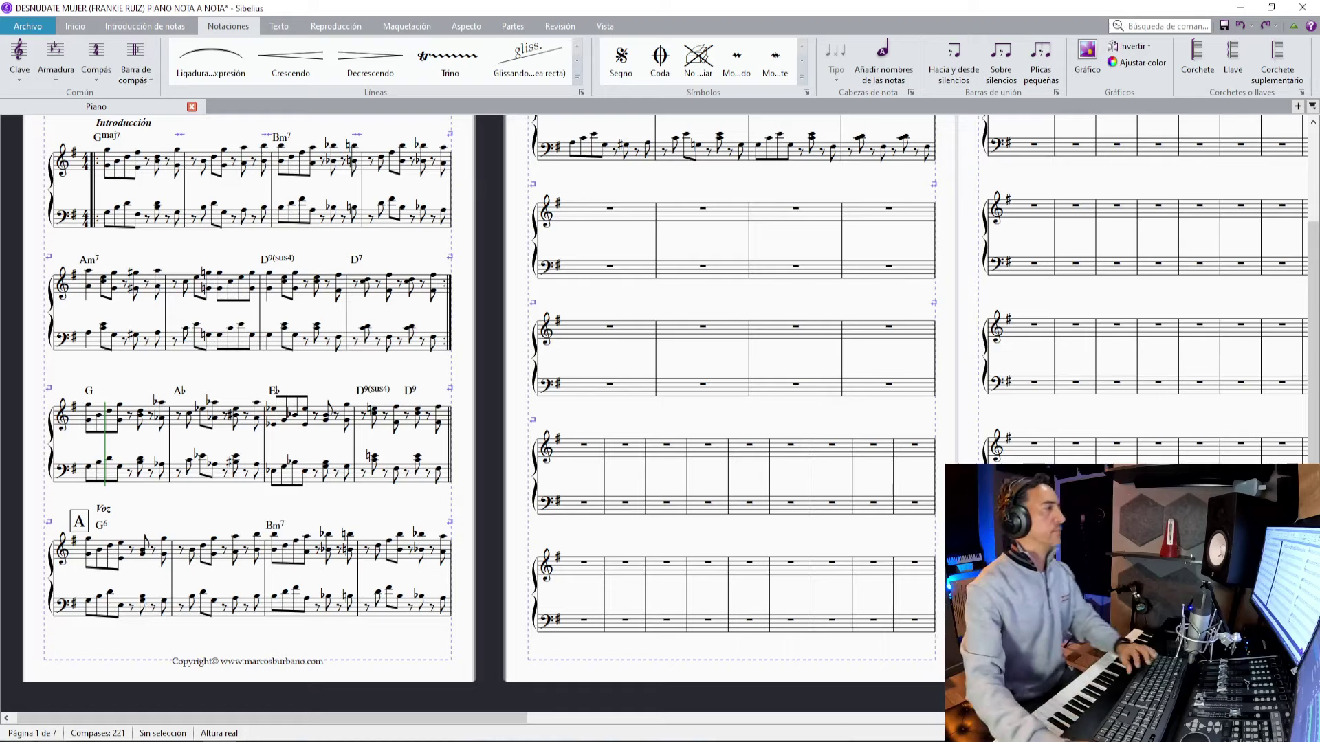
Switch to Sound Forge to listen to the passage, and return to the score.
key(alt+Tab)
key(Return)
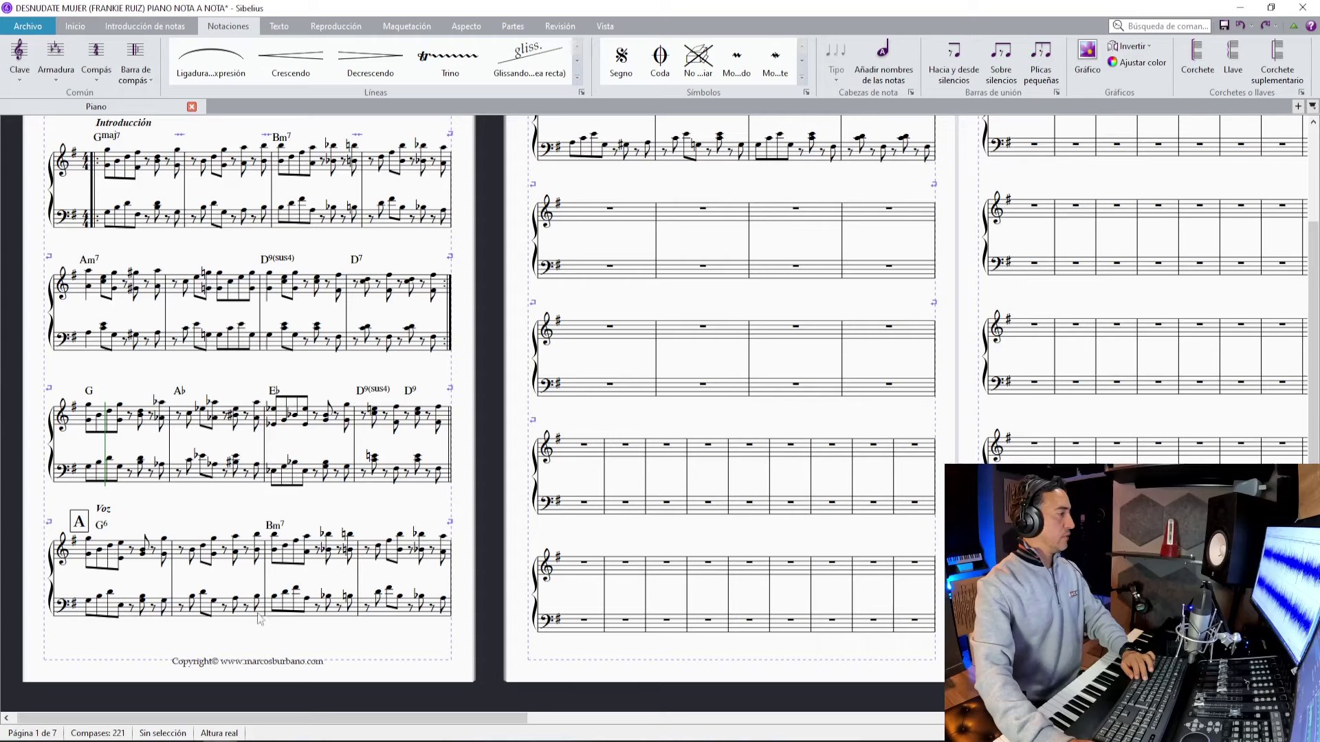
key(alt+Tab)
click(121, 562)
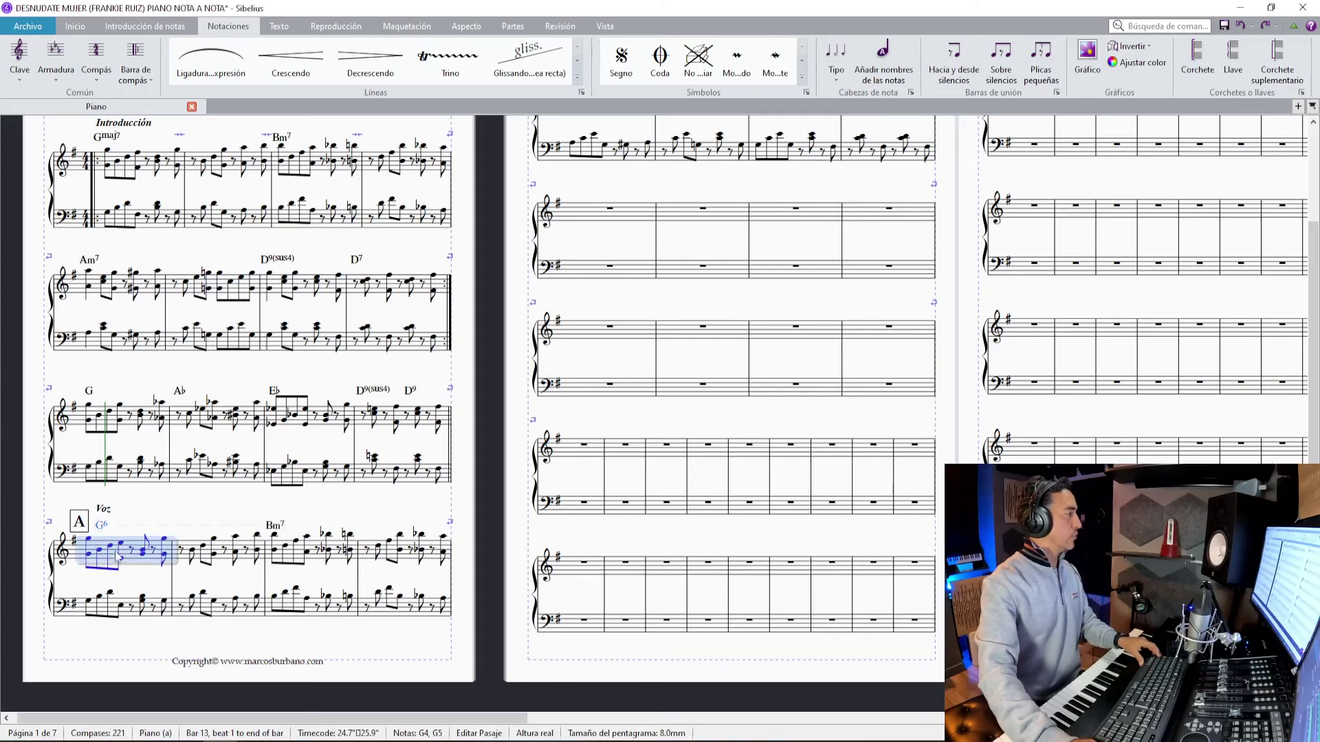
scroll(791, 339, up, 2)
shift+click(877, 215)
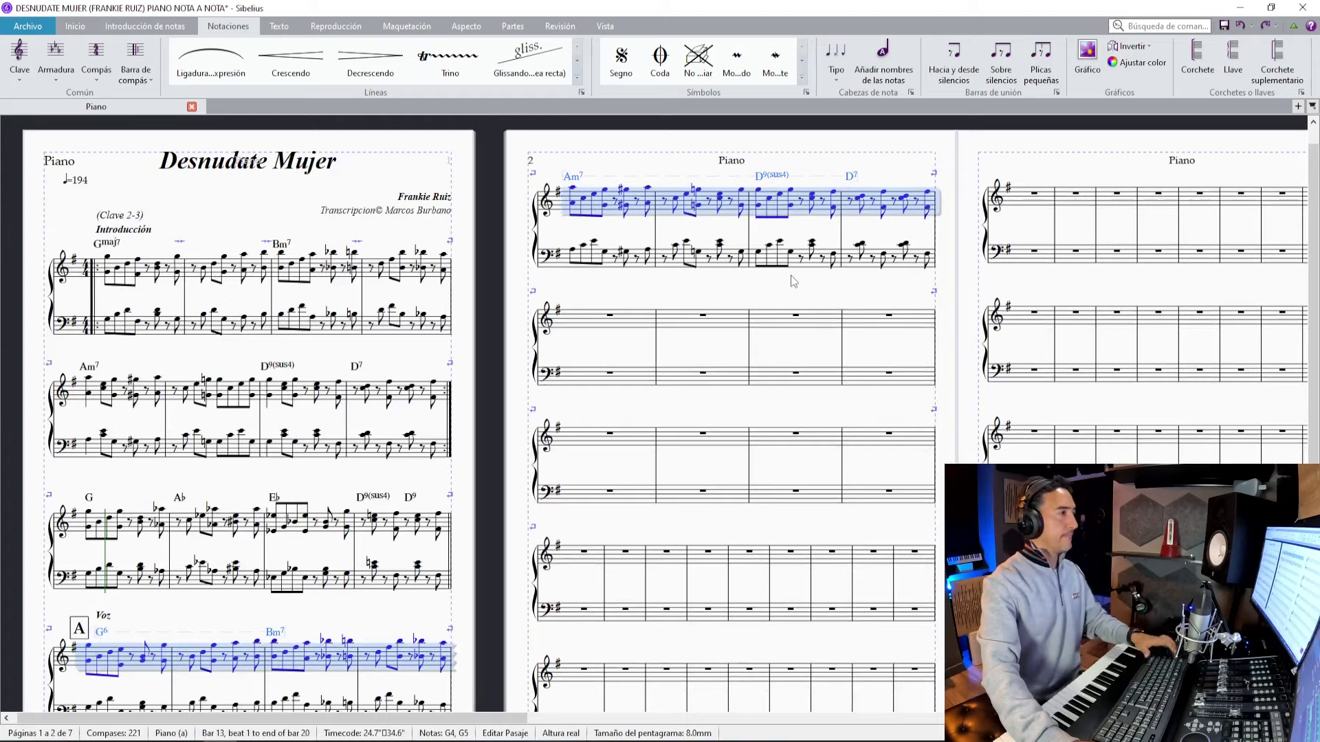
scroll(635, 387, down, 2)
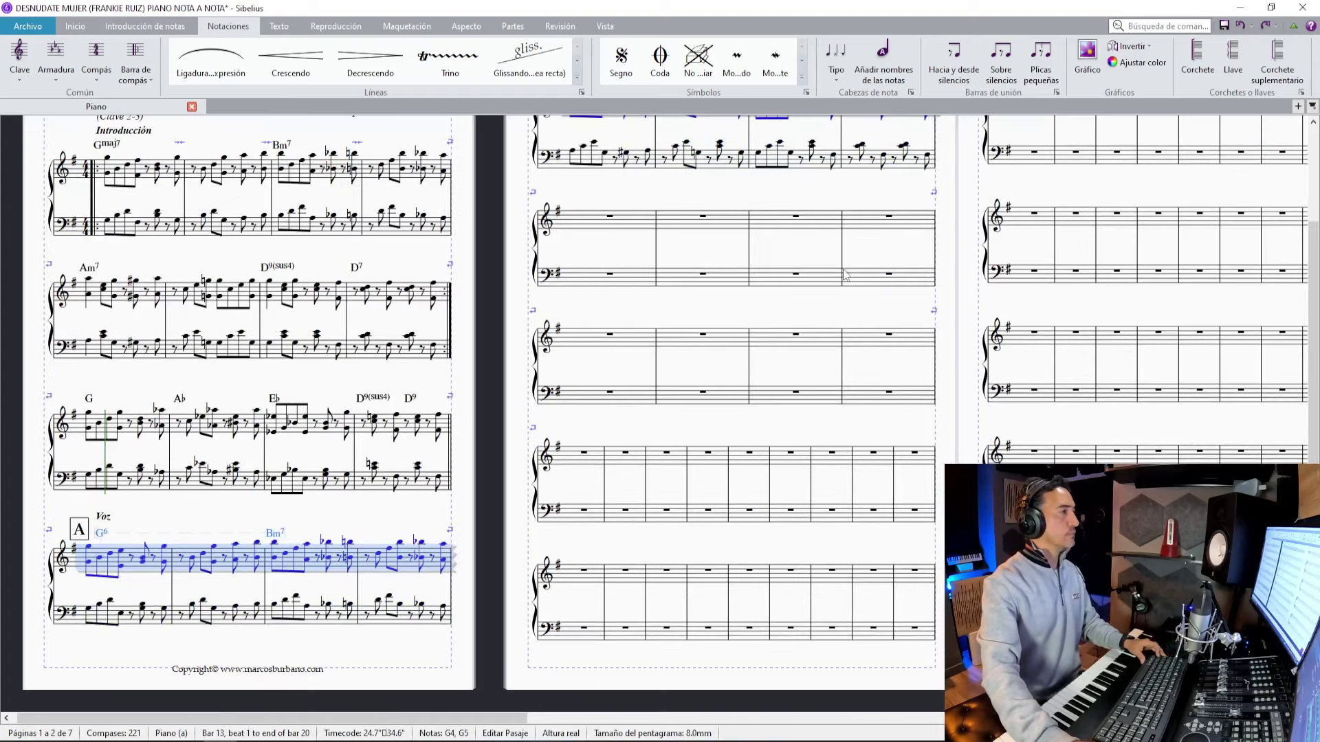
scroll(845, 275, down, 3)
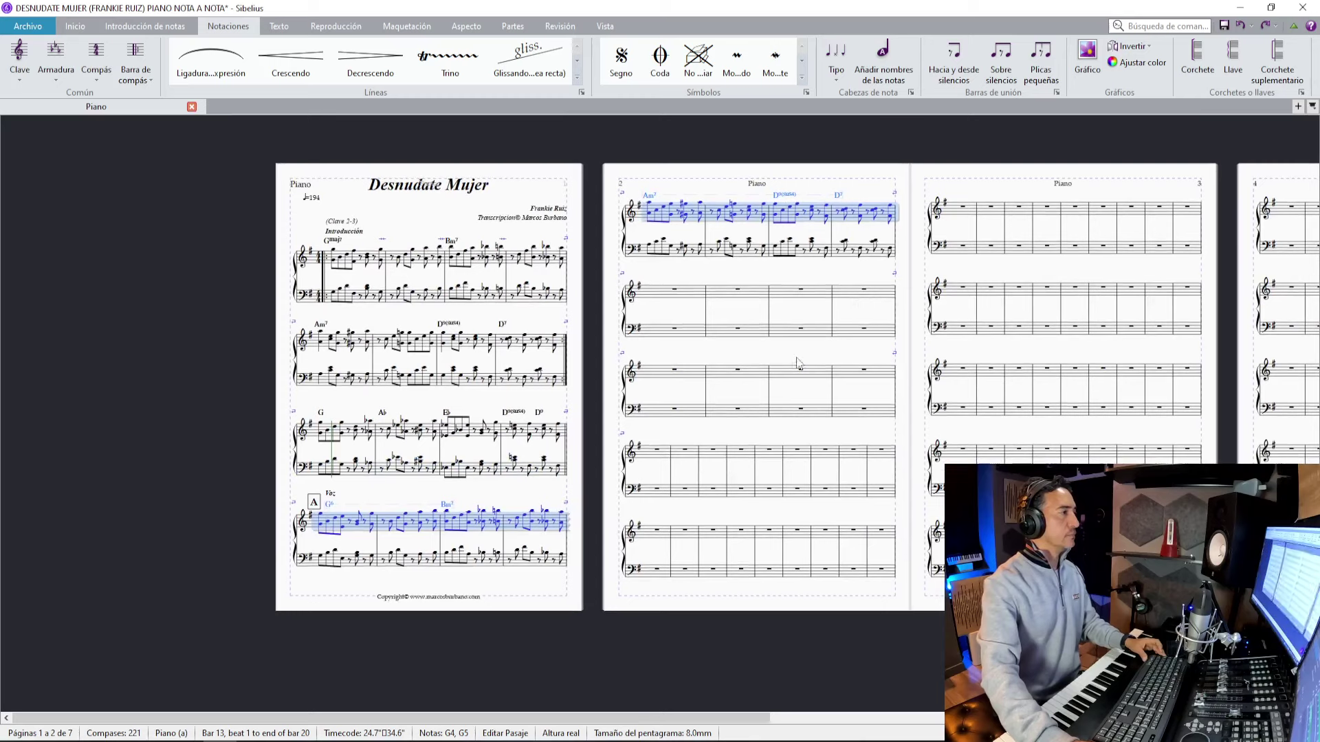
click(344, 538)
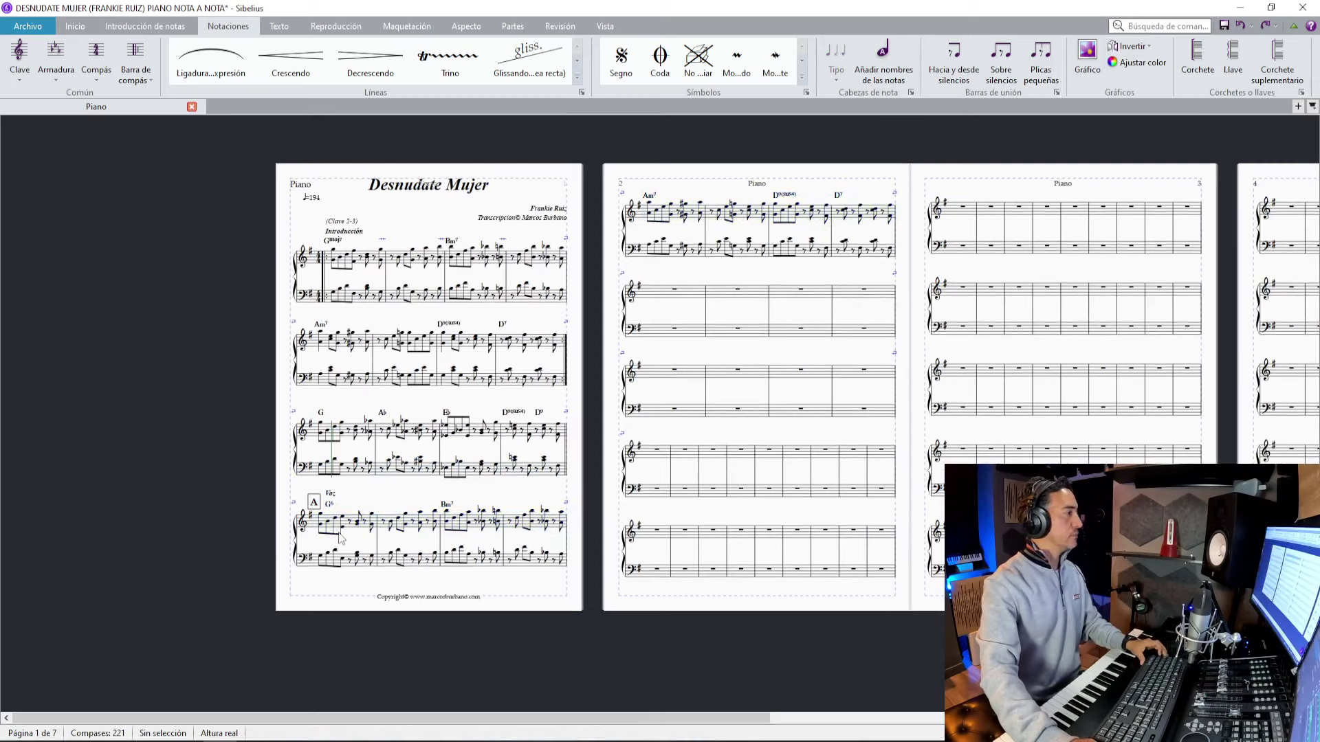
Select both staves of bars 13 to 20 and enclose them in start and end repeat barlines.
click(348, 528)
click(350, 529)
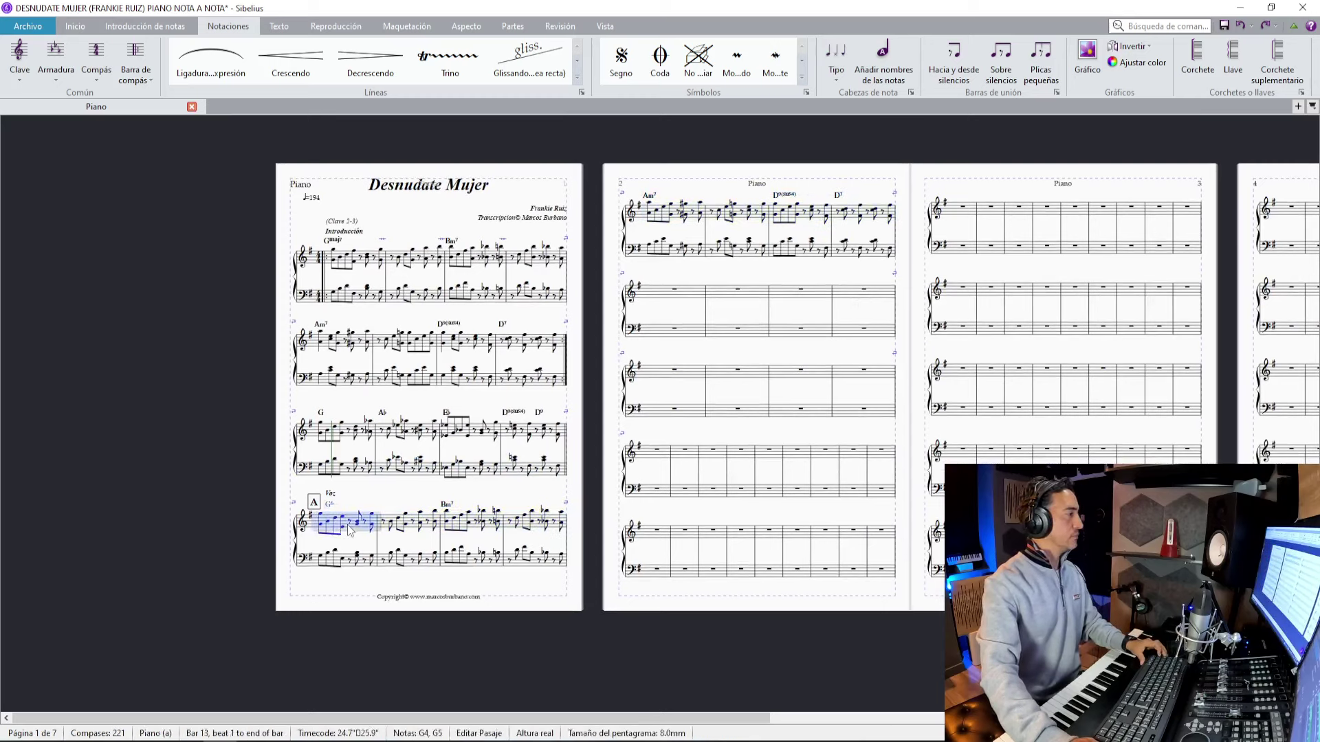
shift+click(866, 219)
shift+click(870, 259)
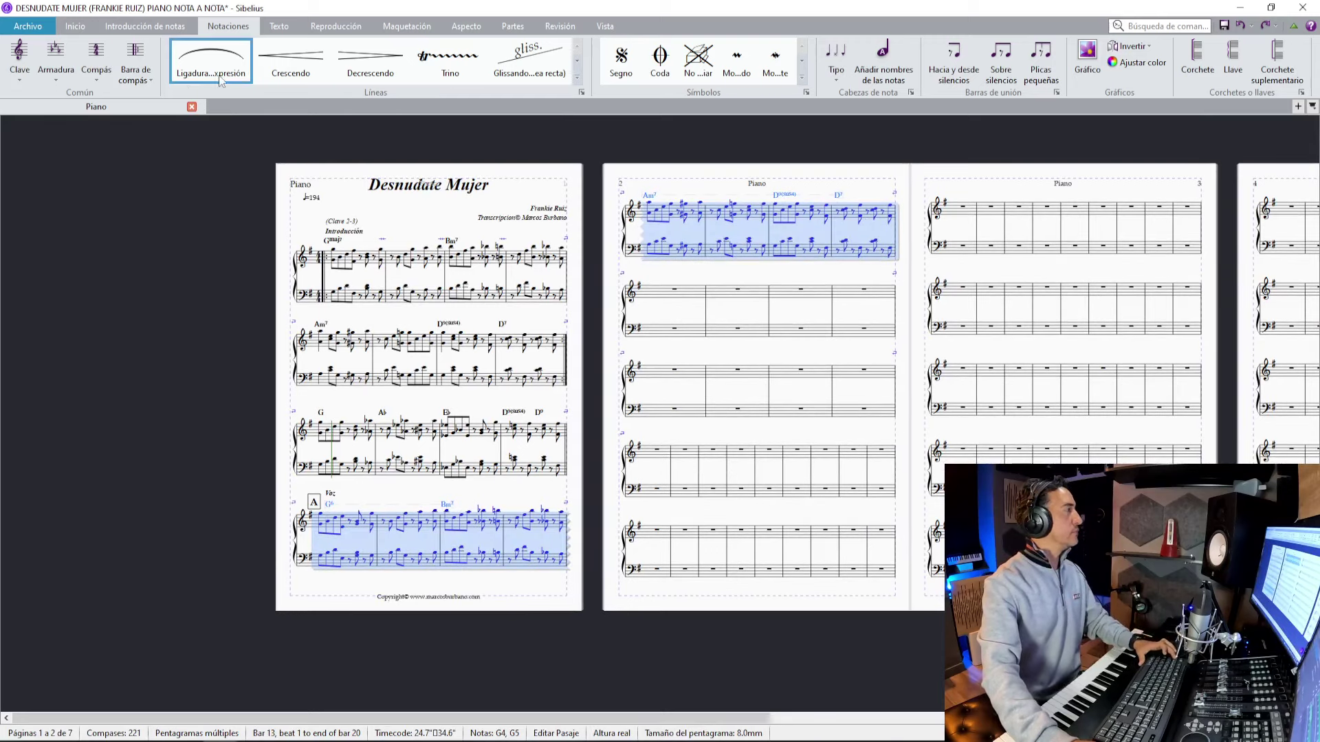
click(136, 68)
click(190, 115)
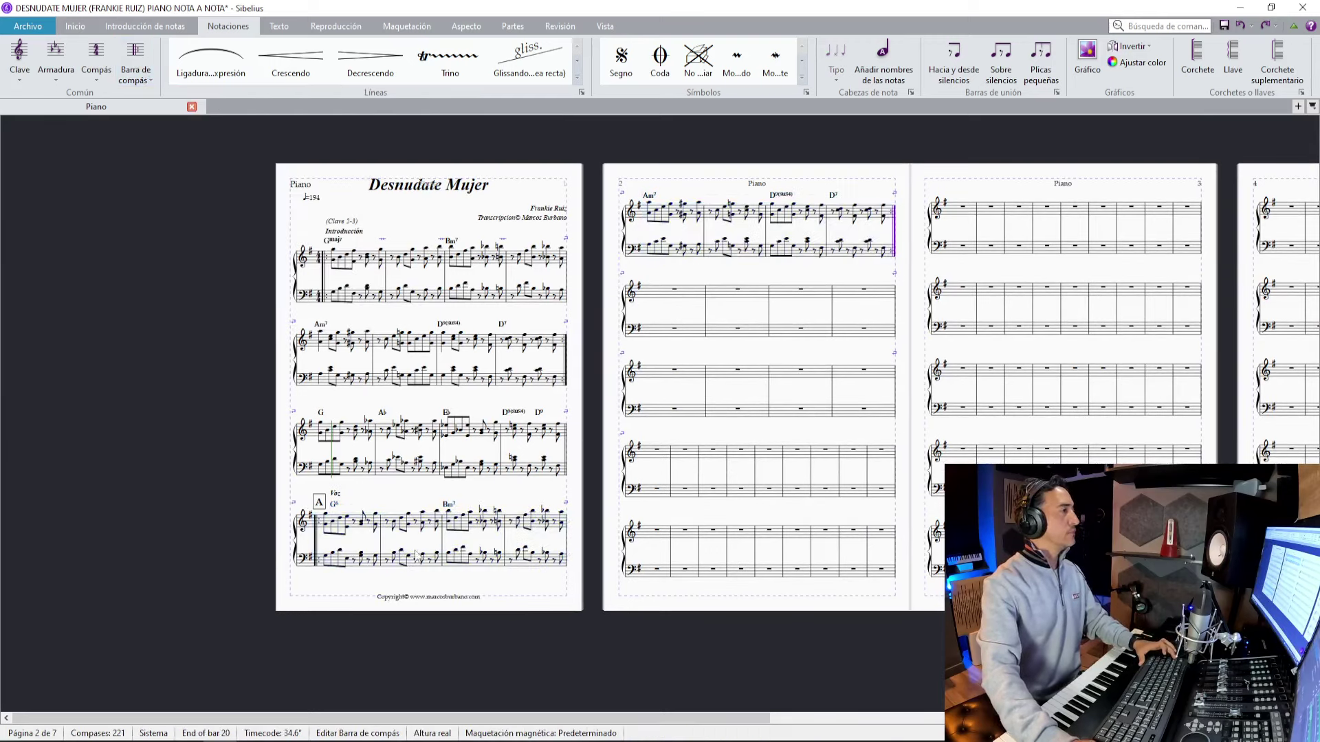
key(Escape)
Nudge the Voz text slightly down toward the G6 chord symbol at bar 13.
scroll(264, 523, up, 1)
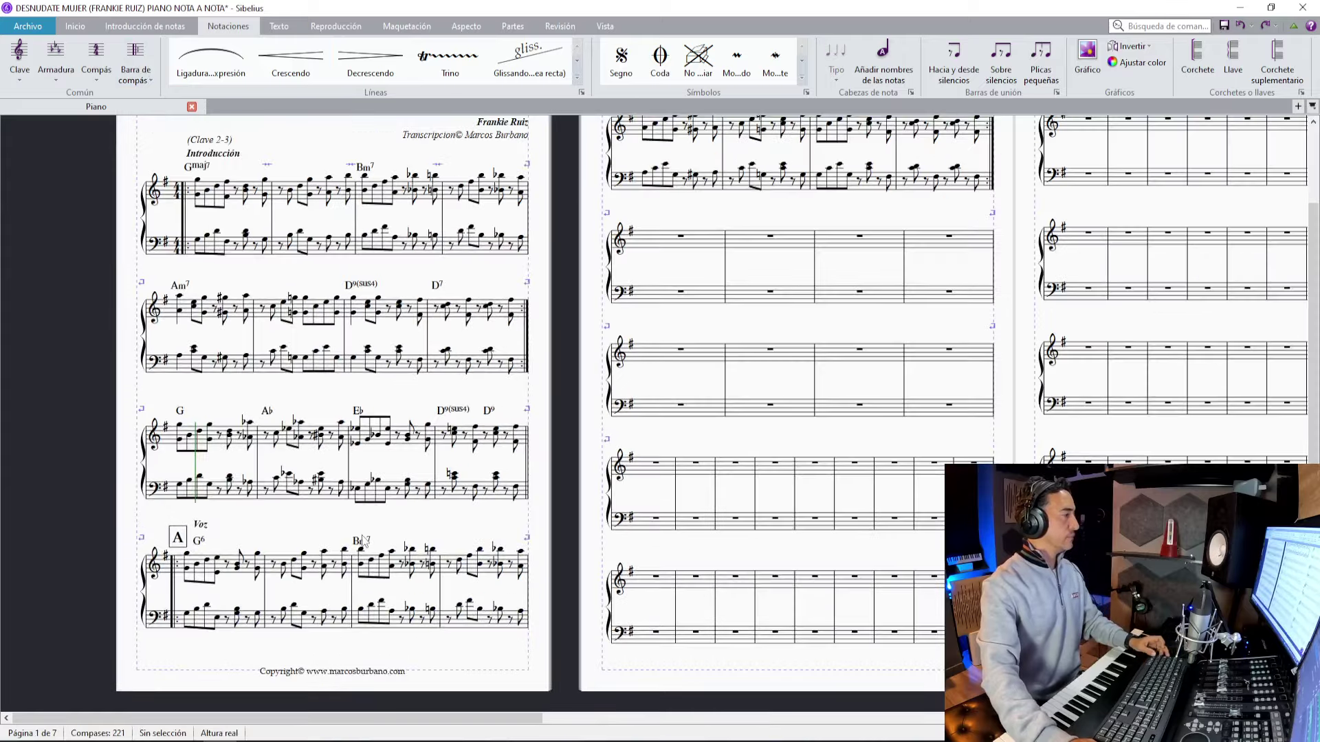
click(201, 526)
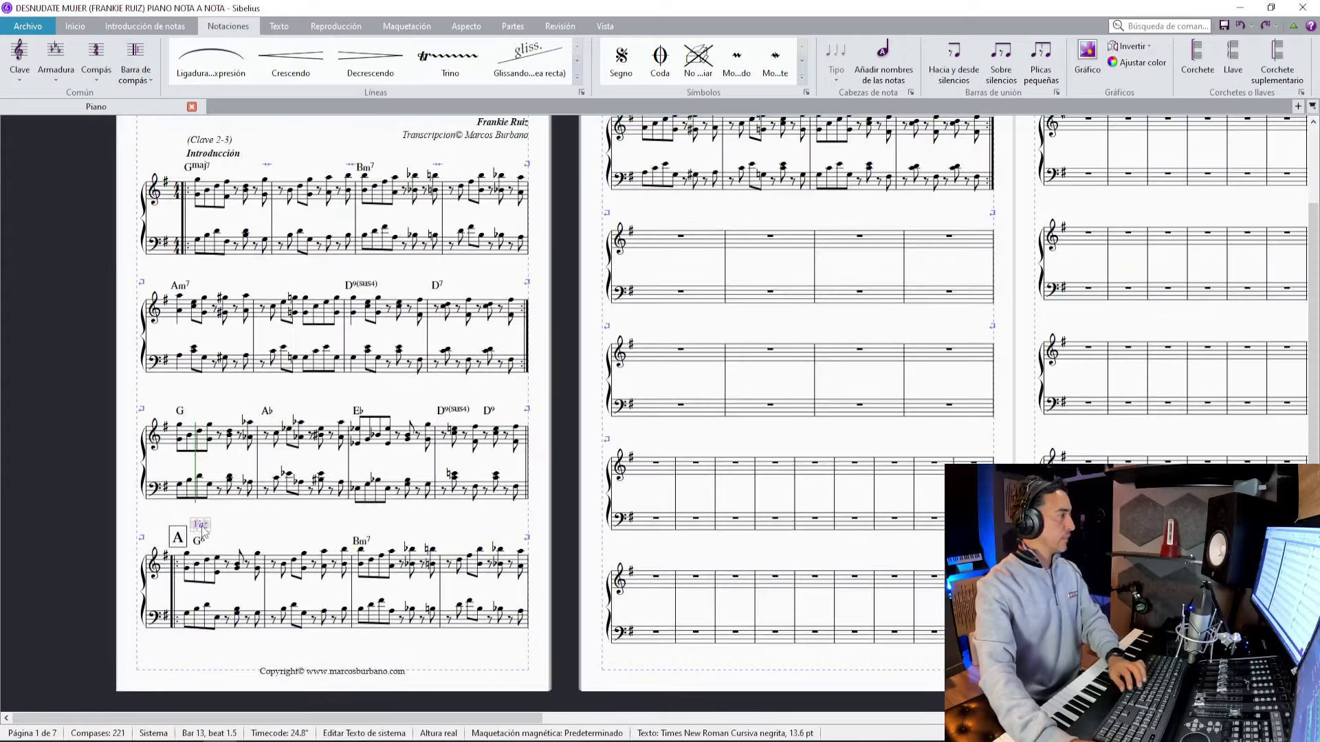
key(Escape)
Play the recording in Sound Forge on into section B while following the score in Sibelius, and return to the score.
click(186, 740)
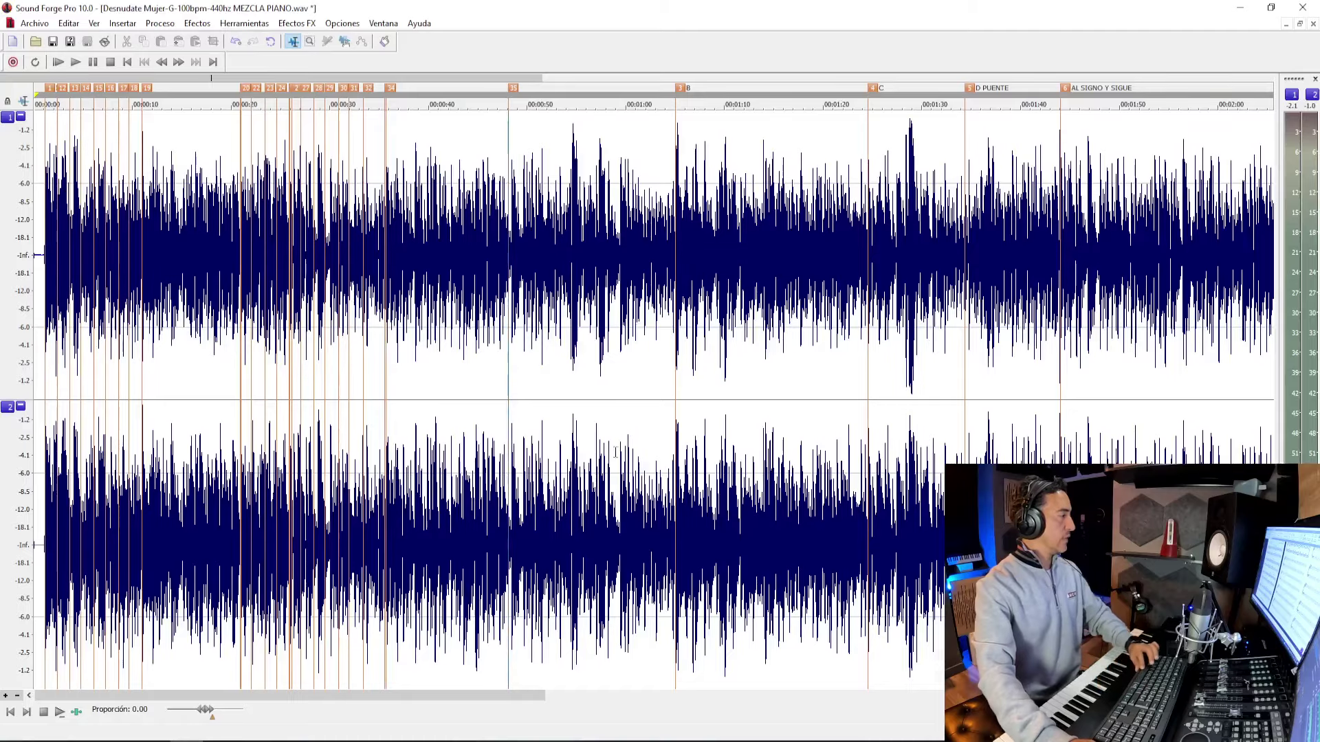
key(space)
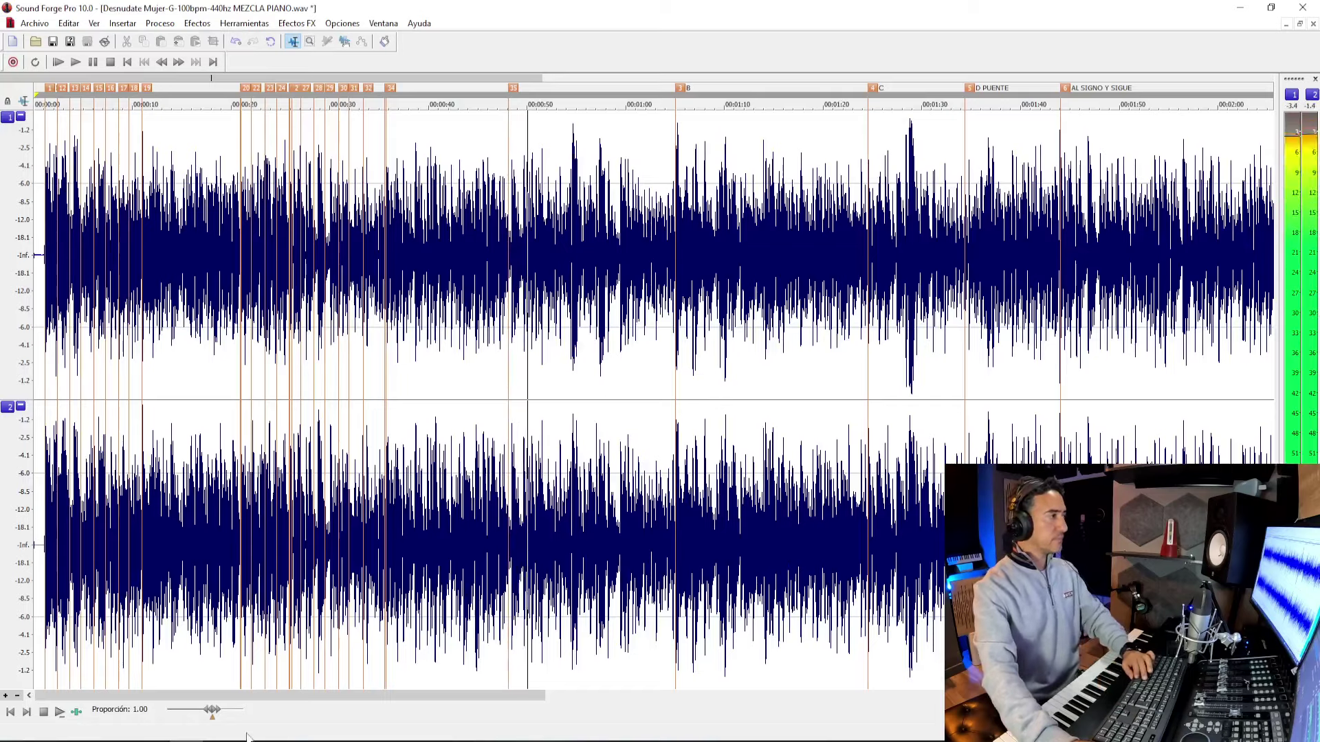
key(alt+Tab)
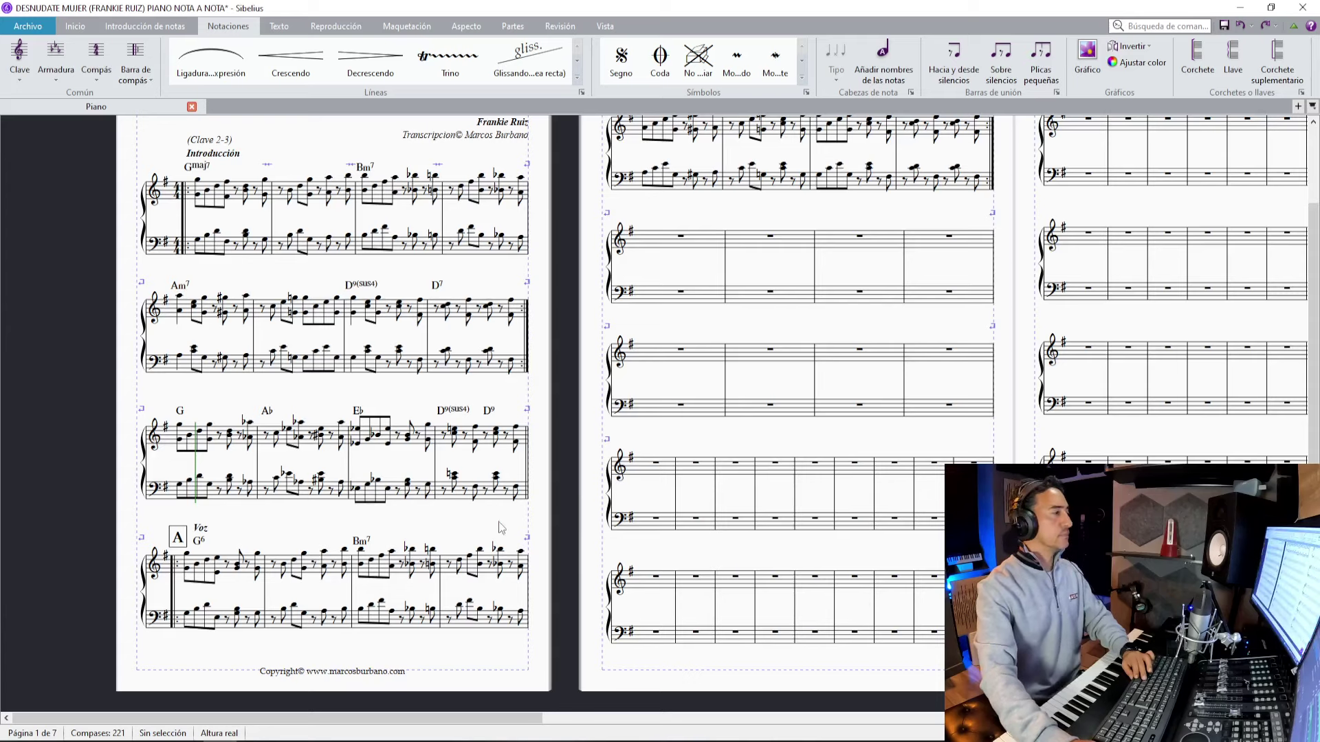
drag(770, 212, 757, 262)
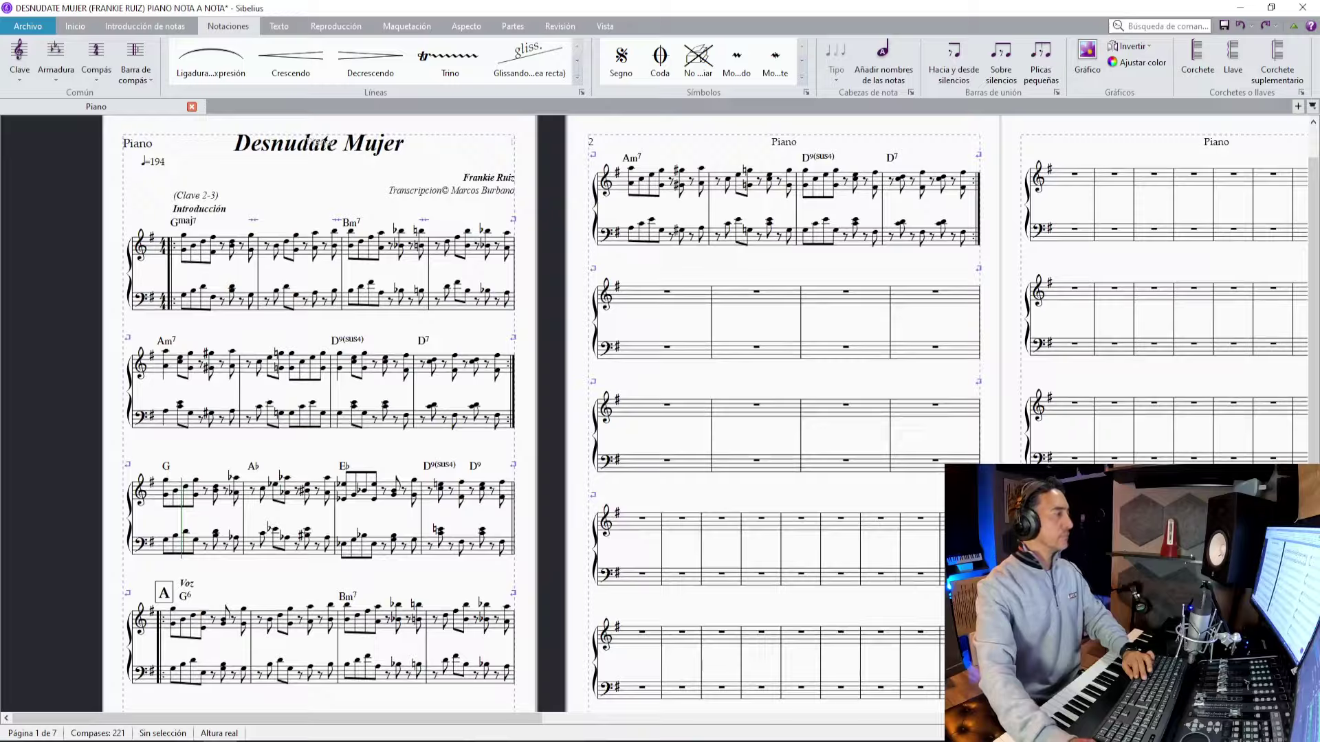
key(alt+Tab)
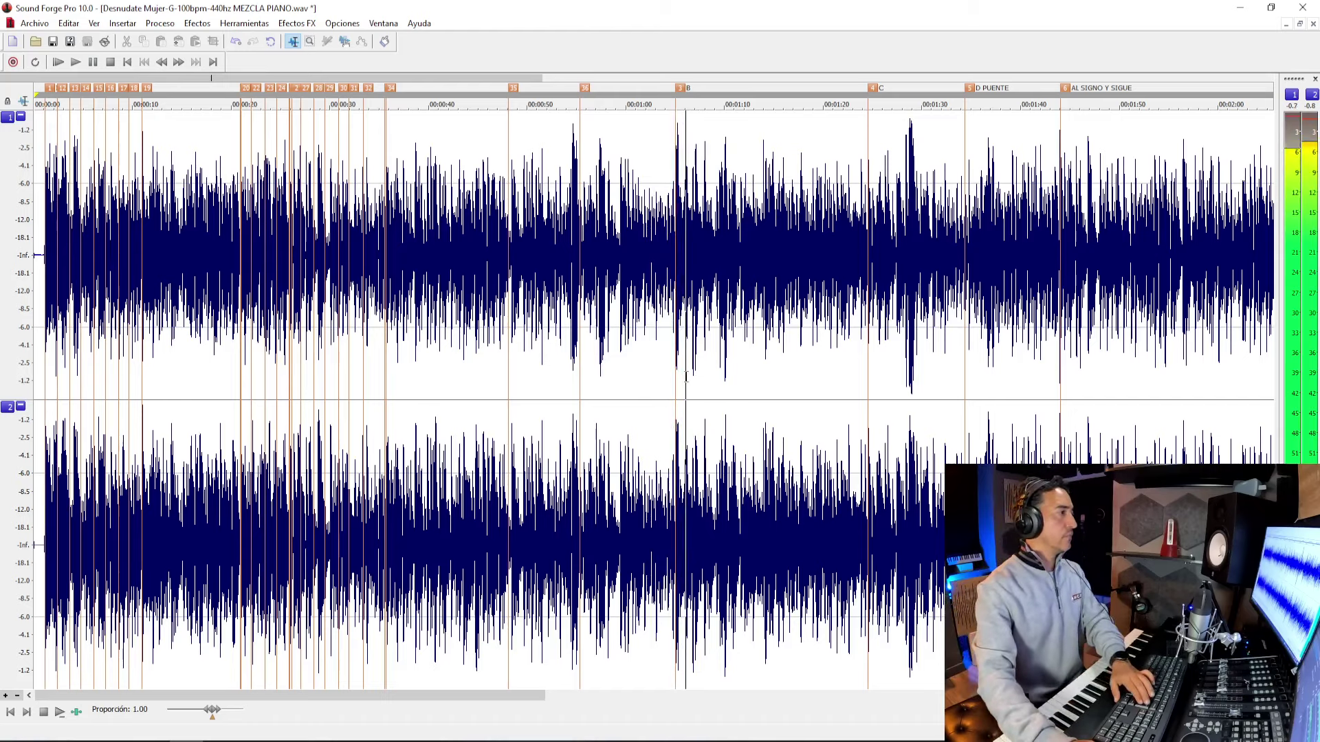
key(space)
key(alt+Tab)
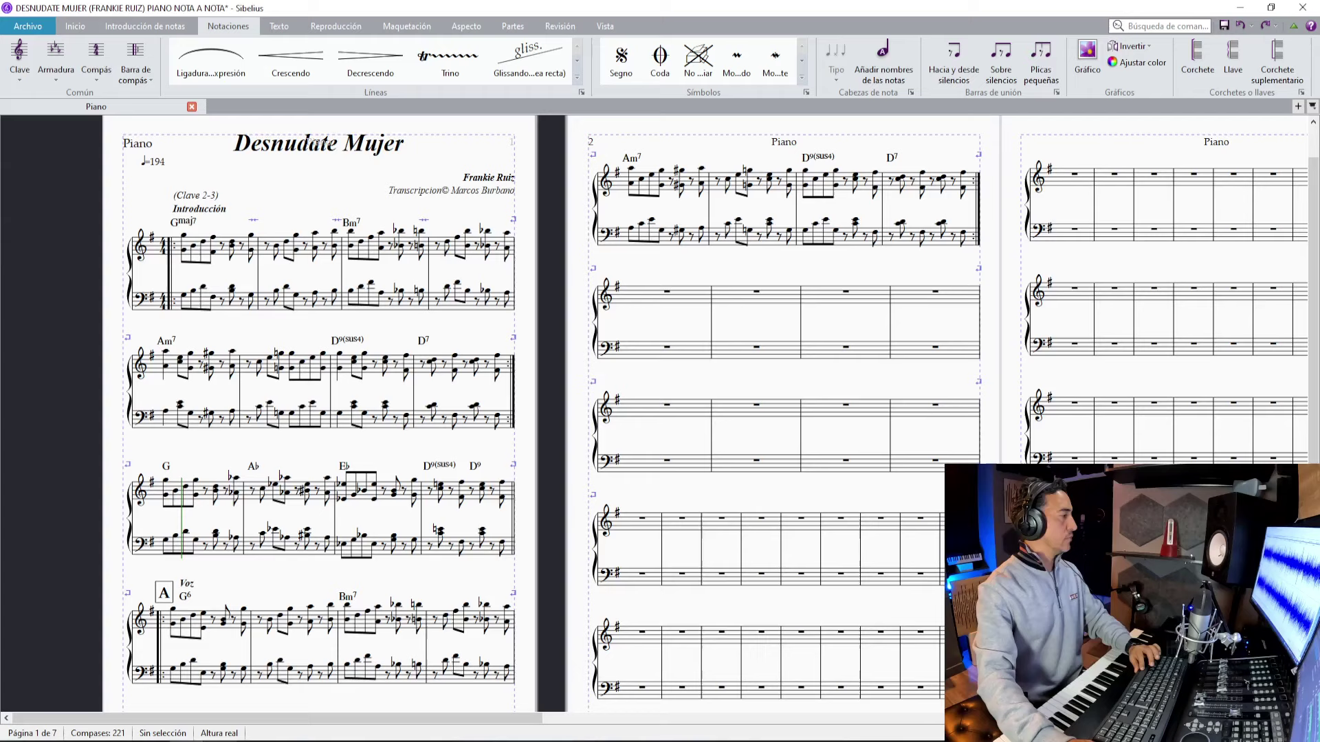
key(ctrl+plus)
drag(359, 625, 377, 477)
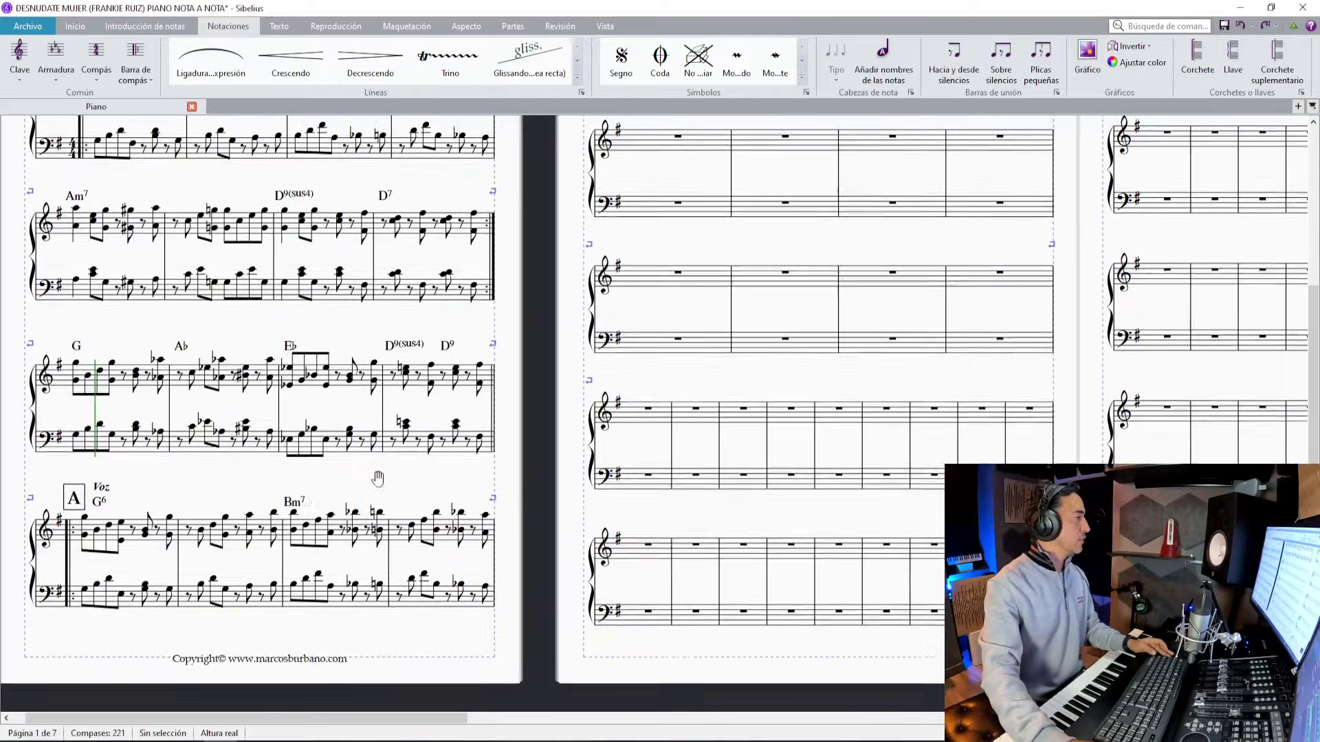
double_click(106, 490)
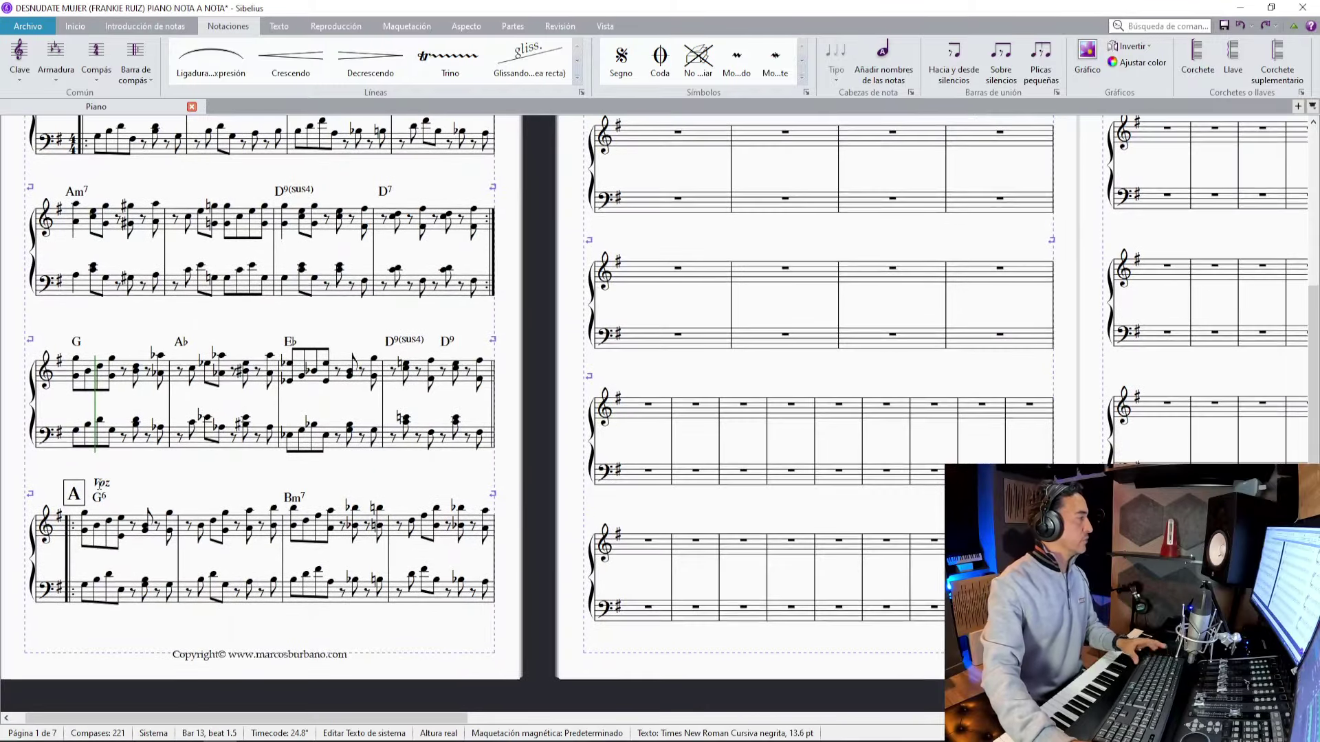
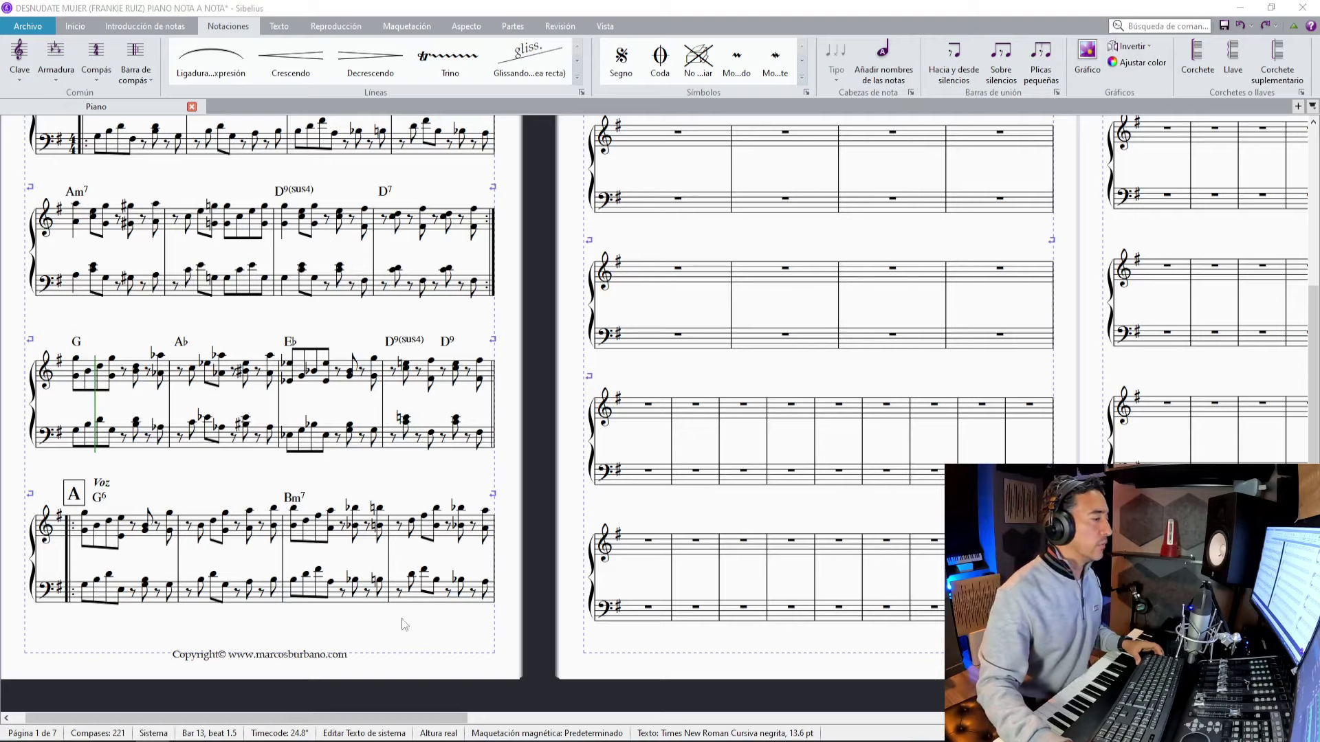
Add rehearsal mark B at bar 21, the start of page 2's second system.
drag(796, 168, 681, 367)
click(664, 350)
key(ctrl+r)
key(Escape)
scroll(632, 326, up, 3)
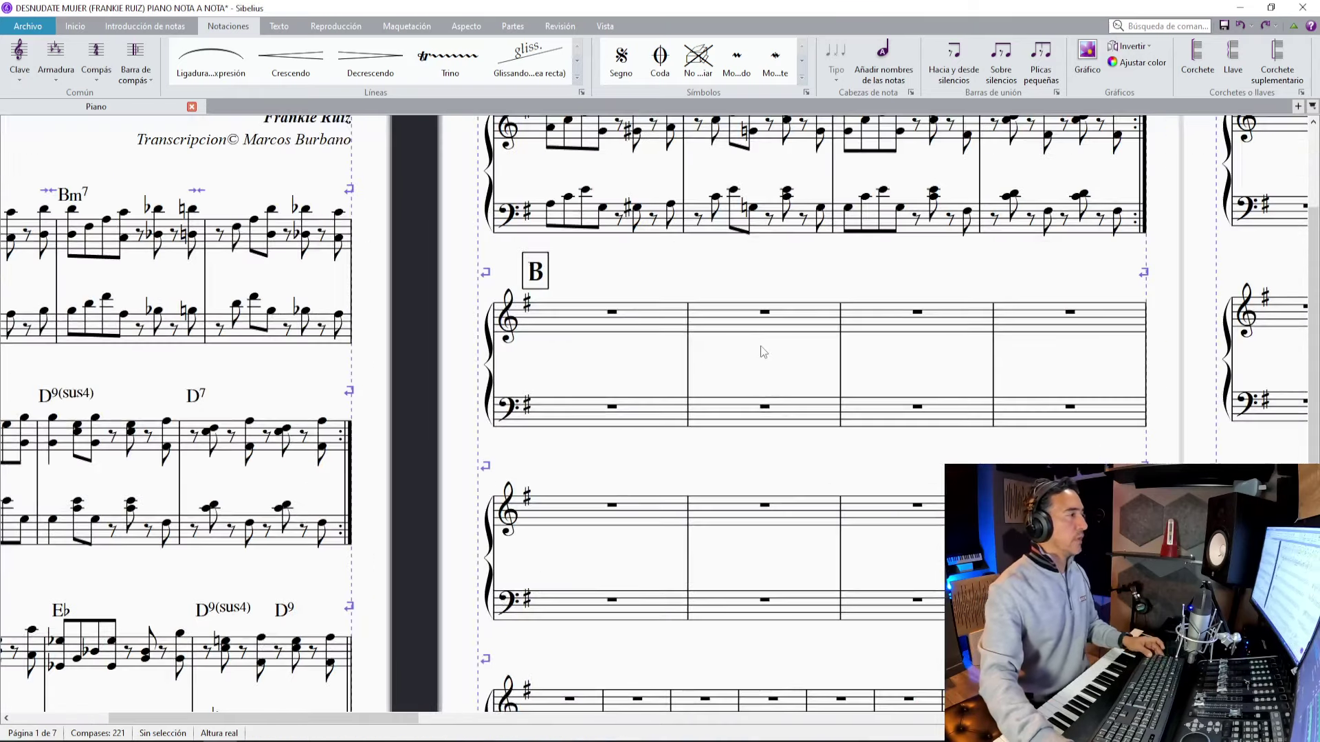
drag(640, 376, 540, 386)
Switch to Sound Forge and listen repeatedly to the opening of section B from its marker.
key(alt+Tab)
key(space)
scroll(804, 406, up, 4)
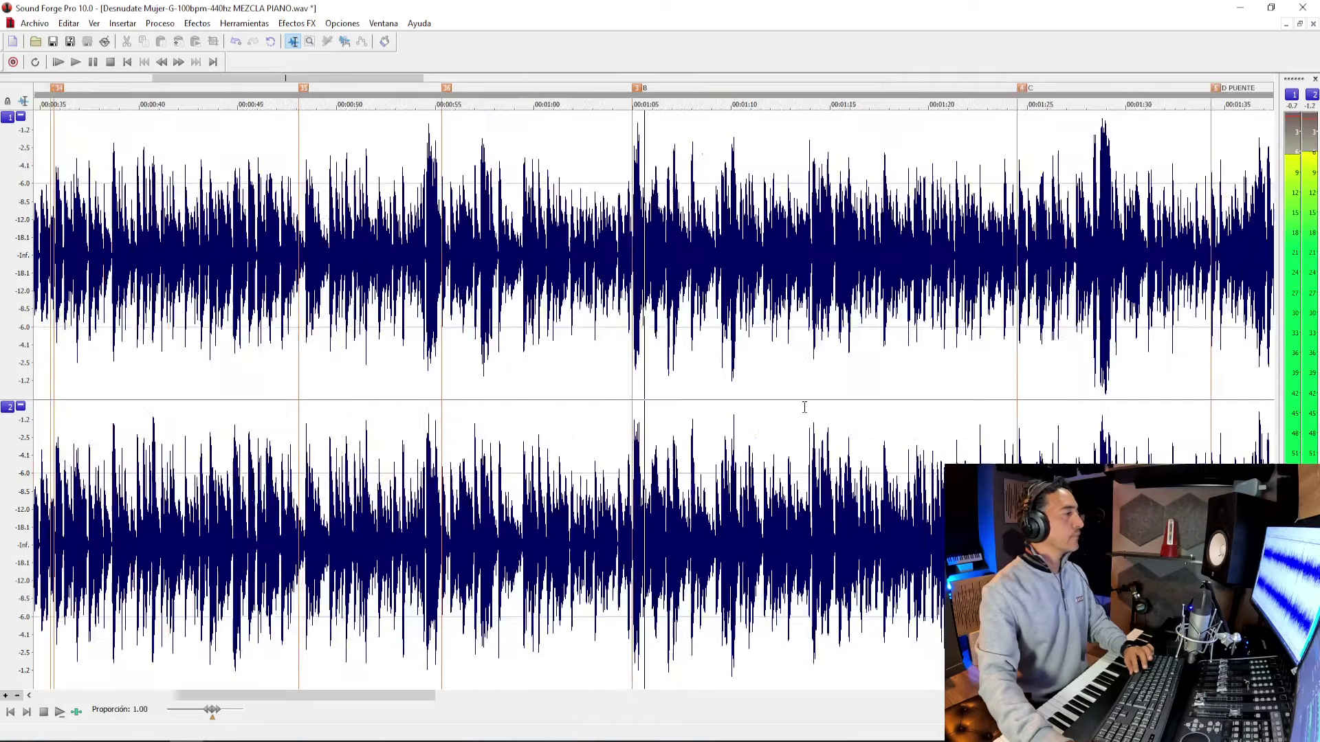
key(space)
key(space)
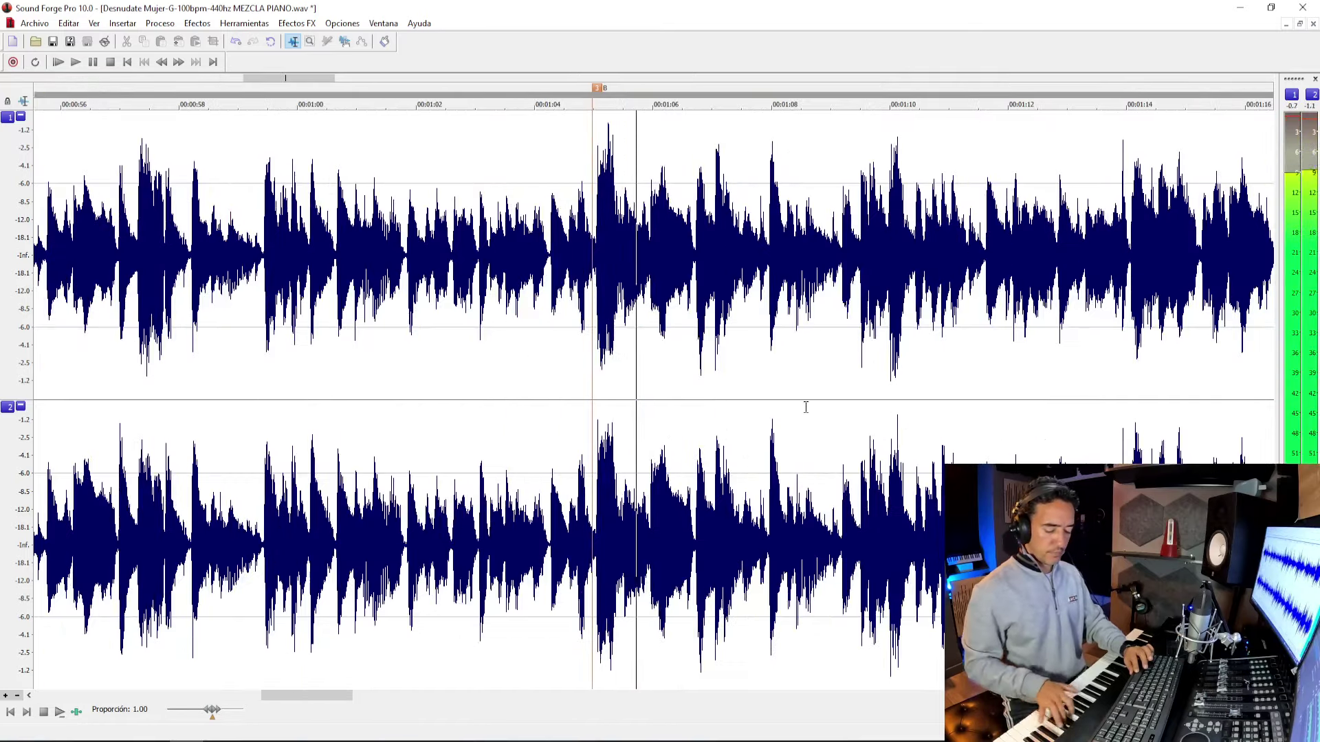
key(space)
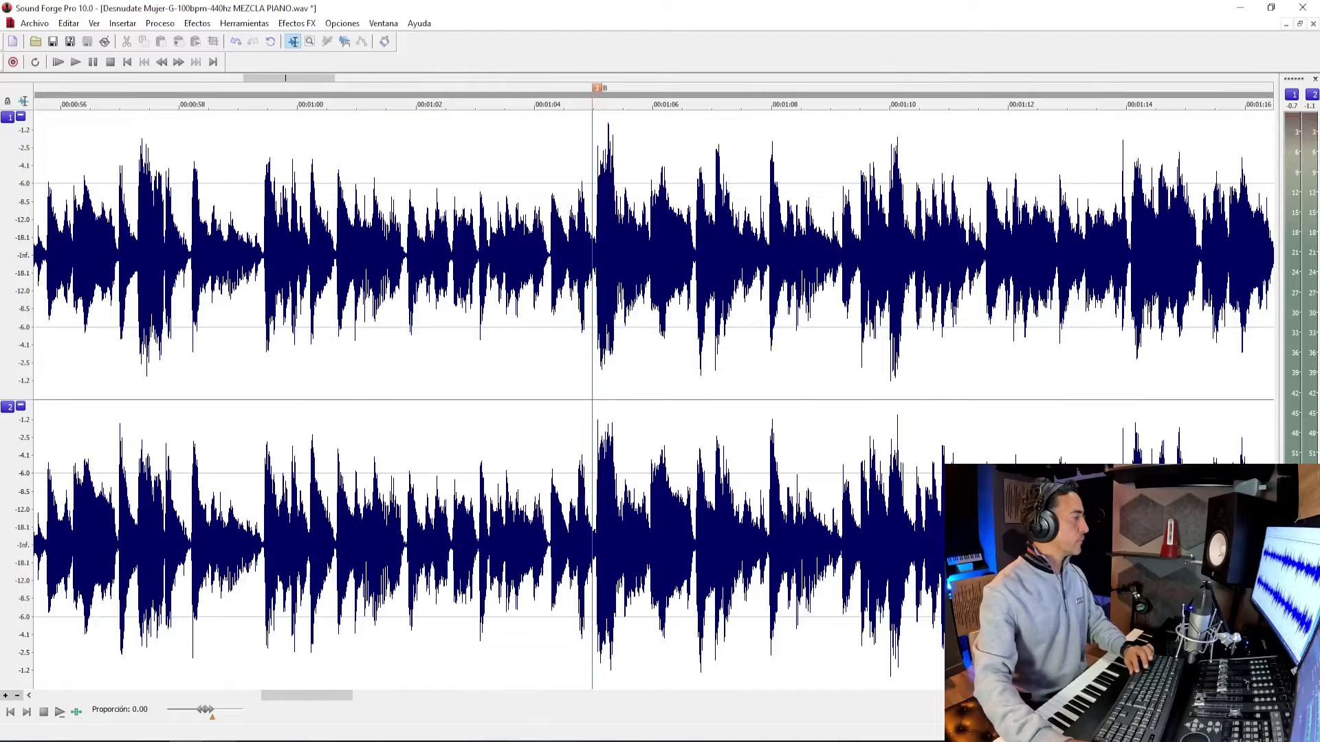
In Sibelius, enter bar 21's right-hand part: four beamed eighths, then off-beat chords split by eighth rests, ending on a G4-G5 octave.
key(alt+Tab)
key(ctrl+minus)
drag(443, 448, 650, 225)
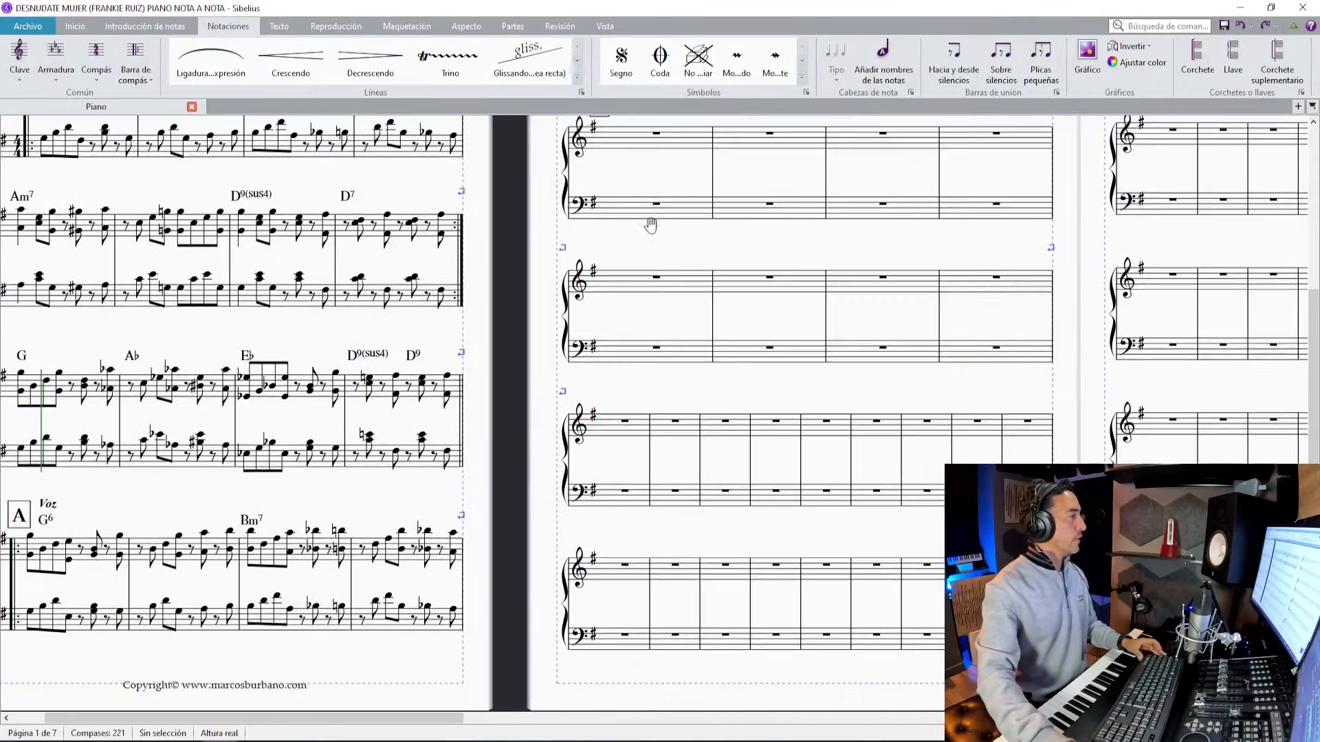
scroll(794, 416, up, 3)
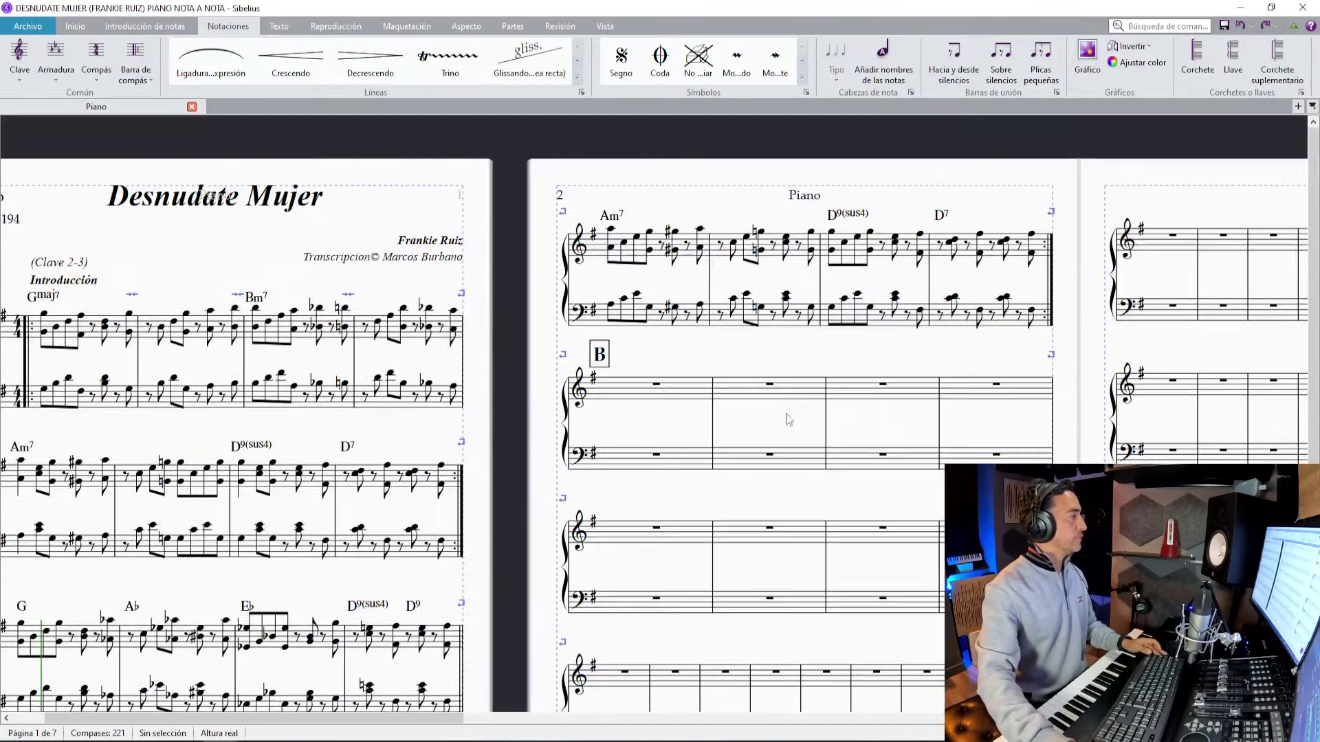
click(680, 395)
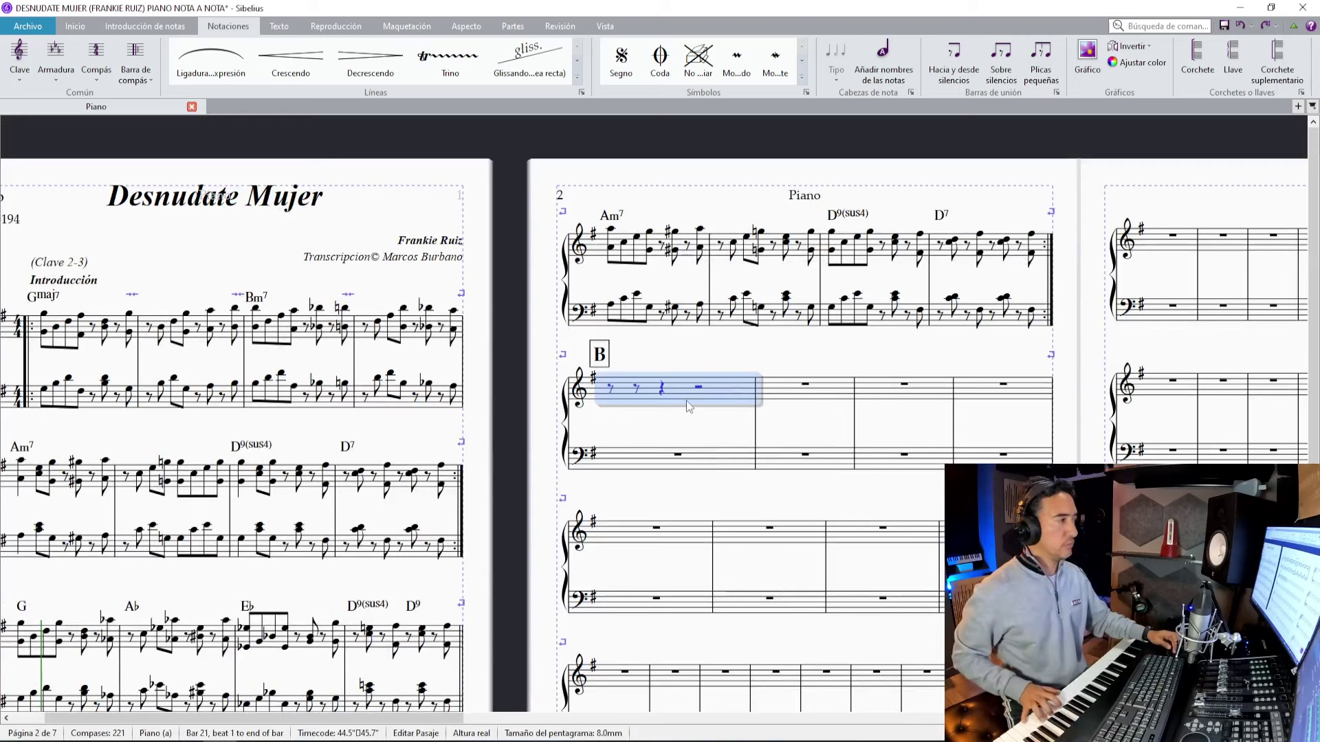
key(0)
key(0)
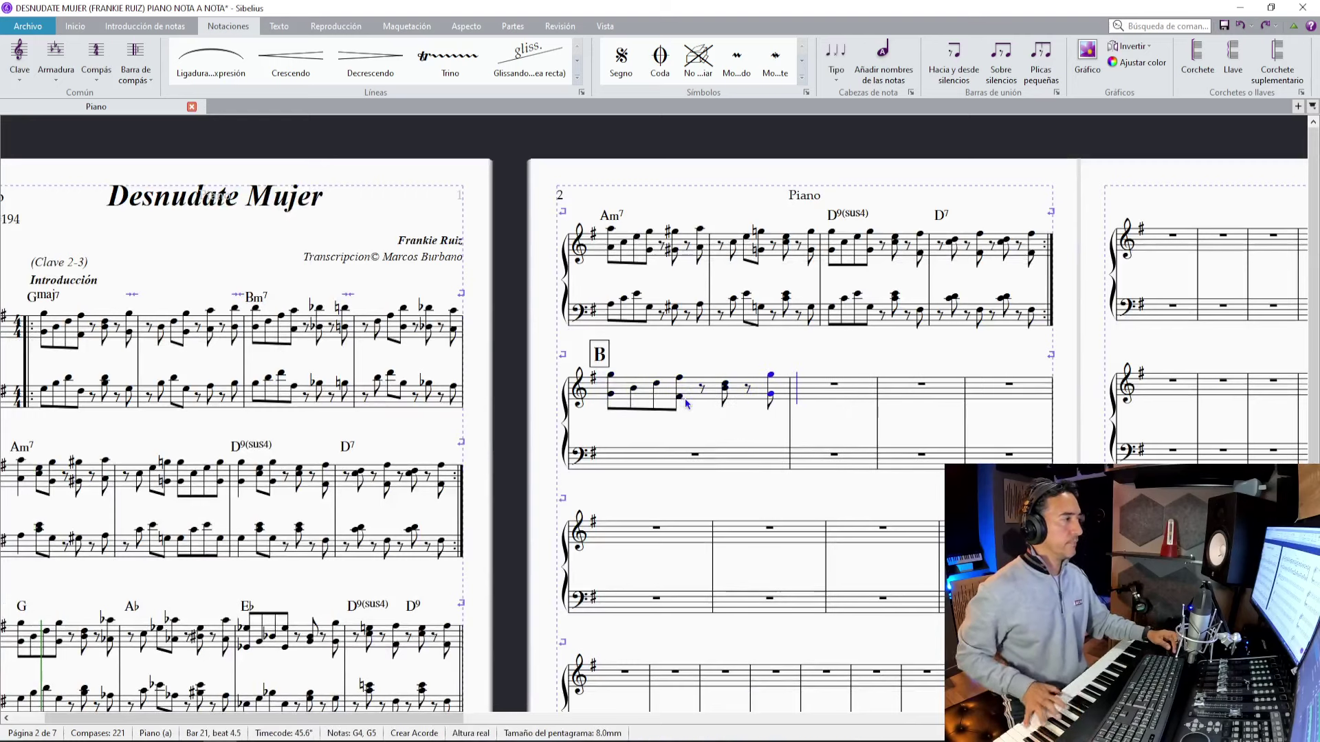
Add a Gmaj7 chord symbol above the start of bar 21.
click(698, 398)
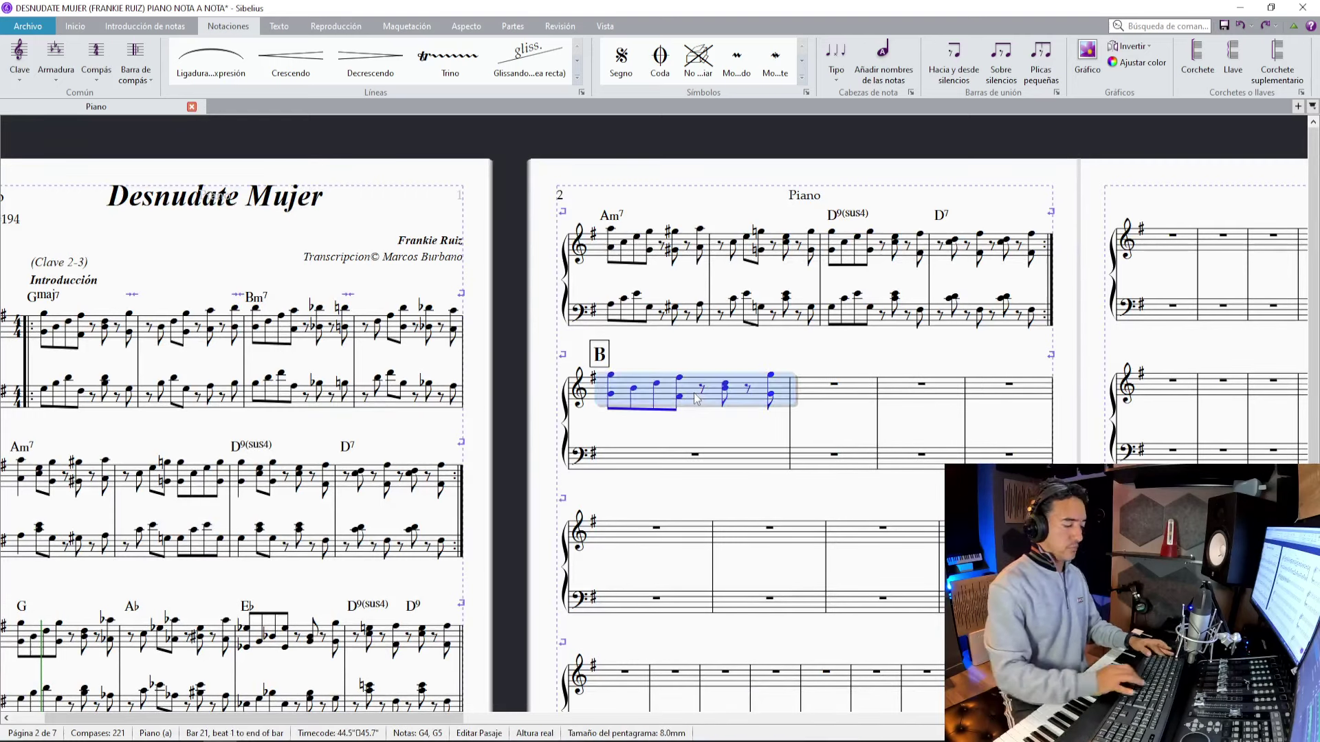
key(ctrl+k)
text(Gmaj7)
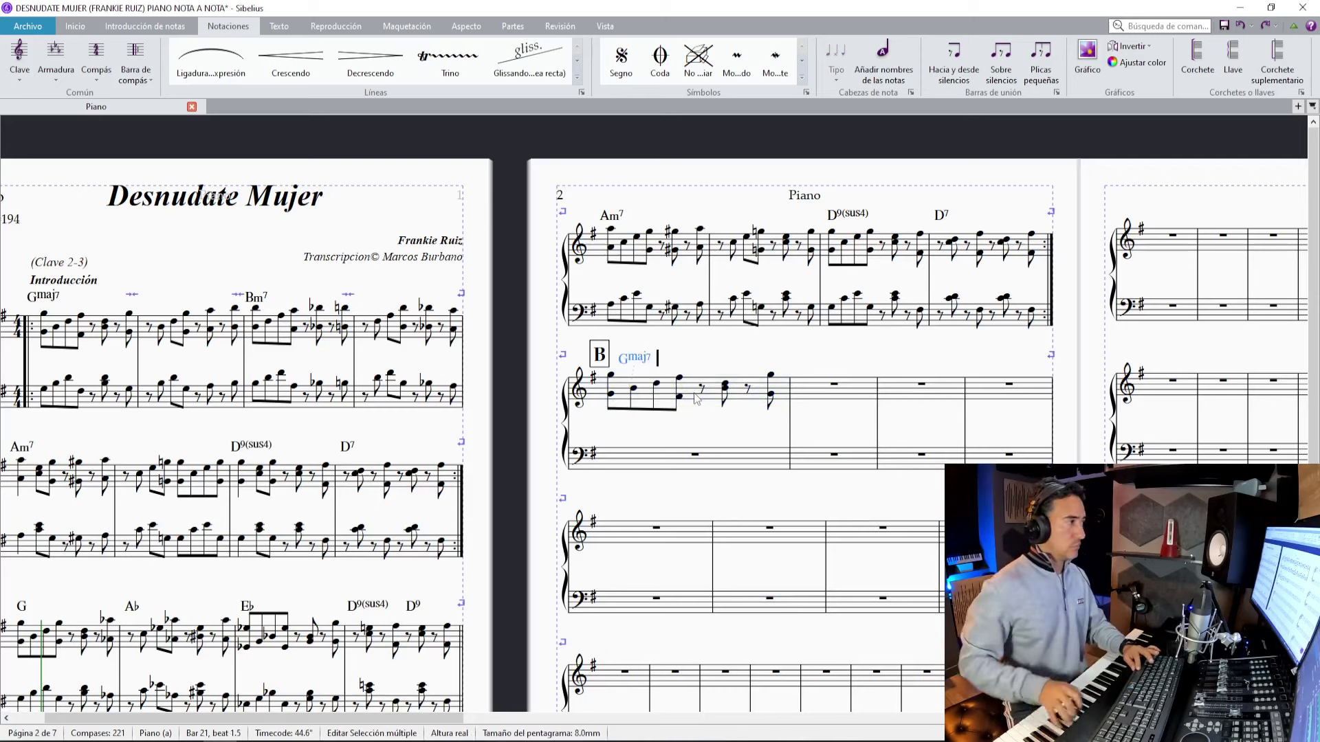
Enter bar 21's left-hand part in the bass staff, matching the right-hand rhythm and starting and ending on G3.
click(643, 454)
key(n)
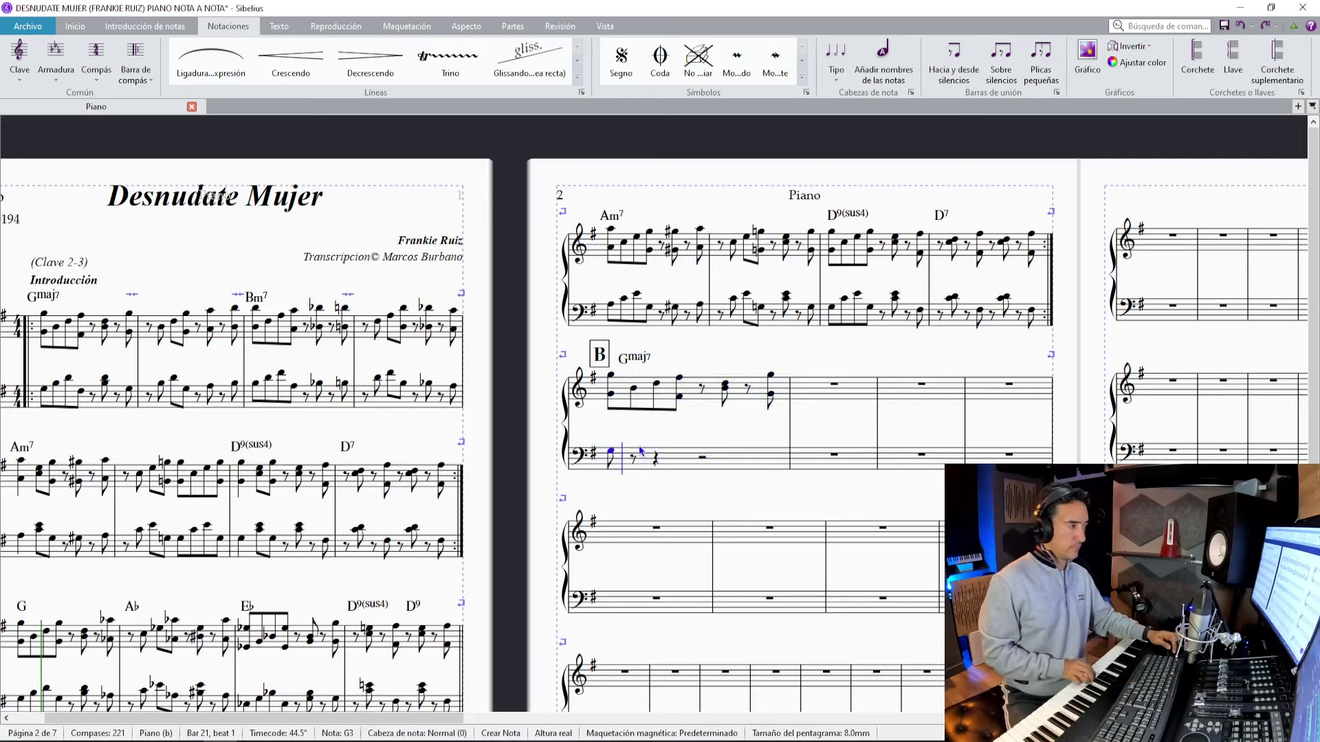
key(KP_0)
key(KP_0)
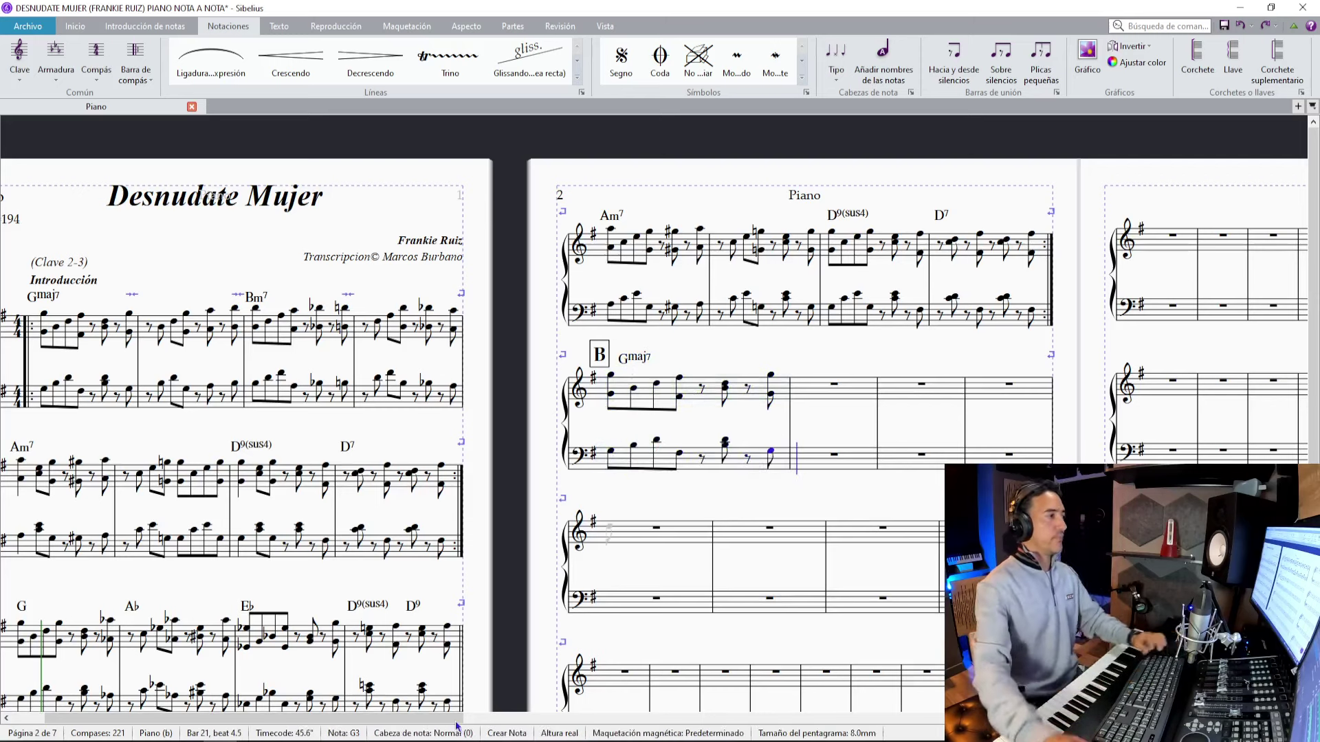
In Sound Forge, play from marker B and add markers at about 00:01:06.2 and 00:01:07.5.
key(alt+Tab)
key(space)
scroll(775, 383, up, 2)
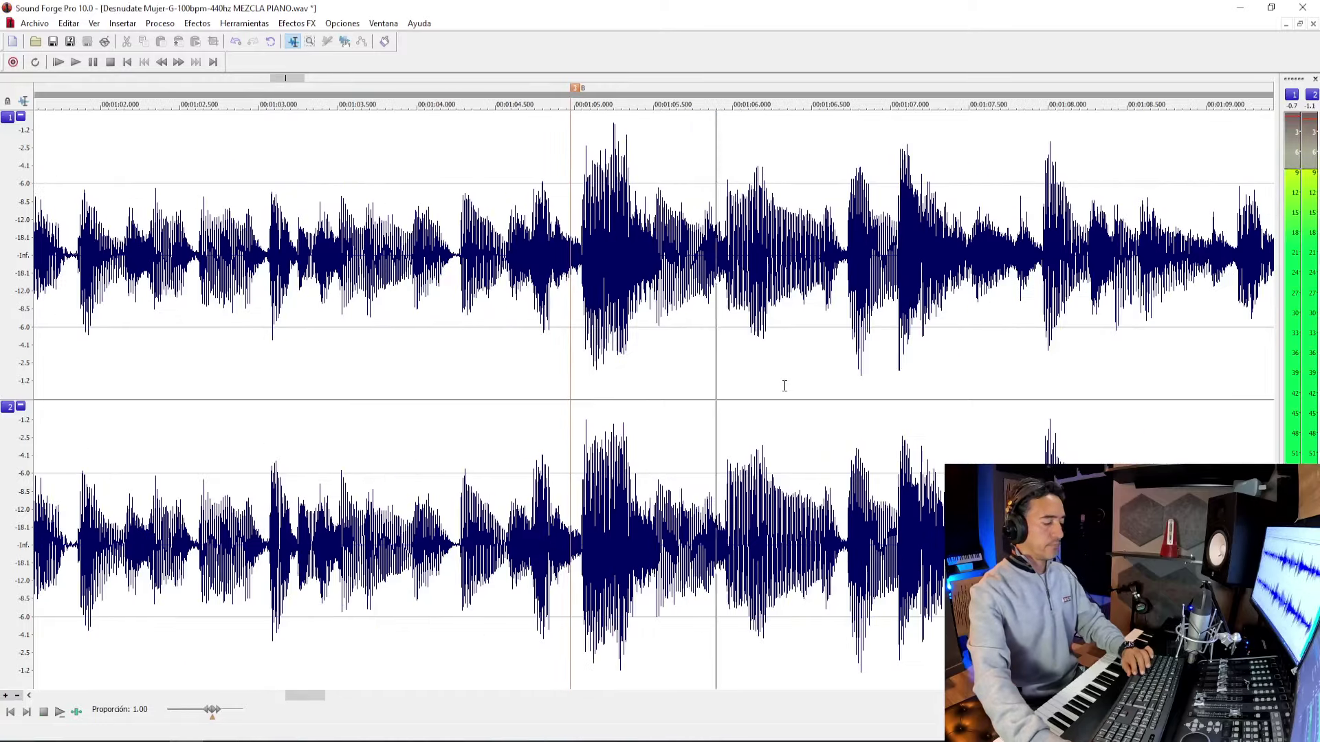
key(m)
key(m)
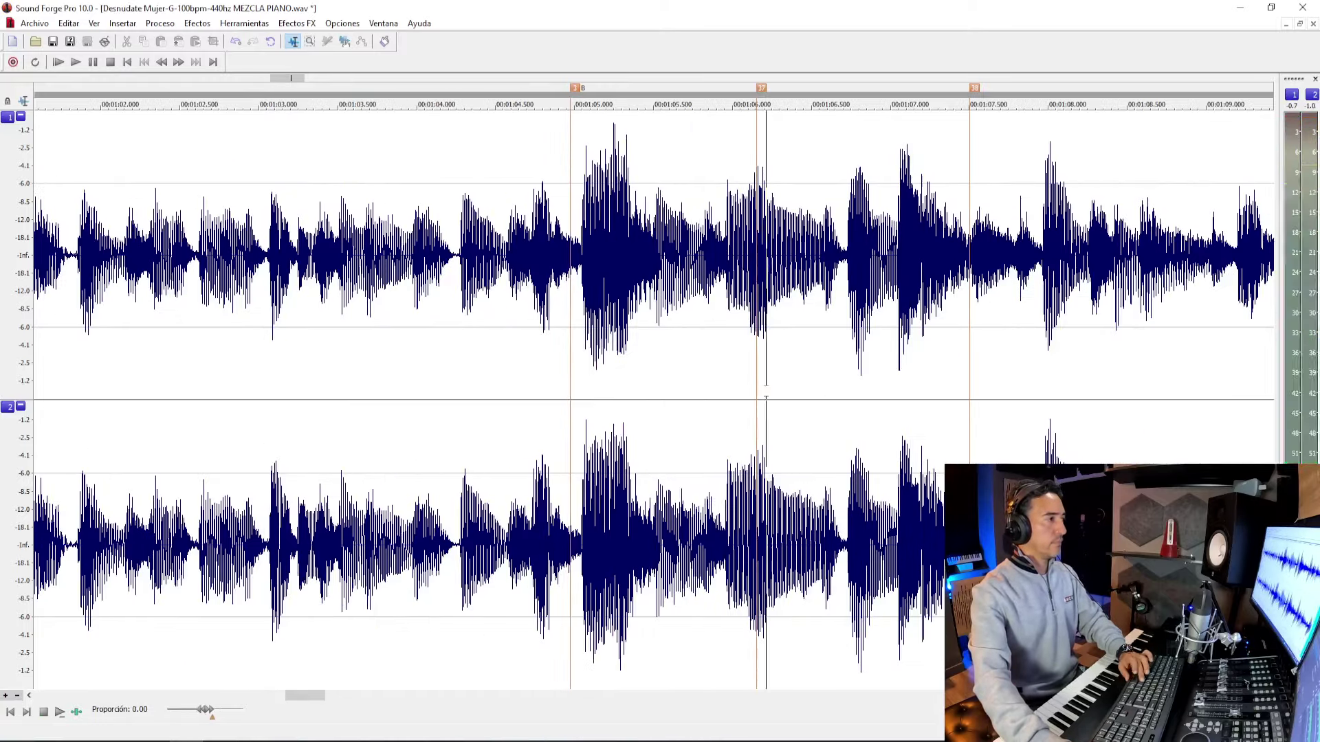
key(space)
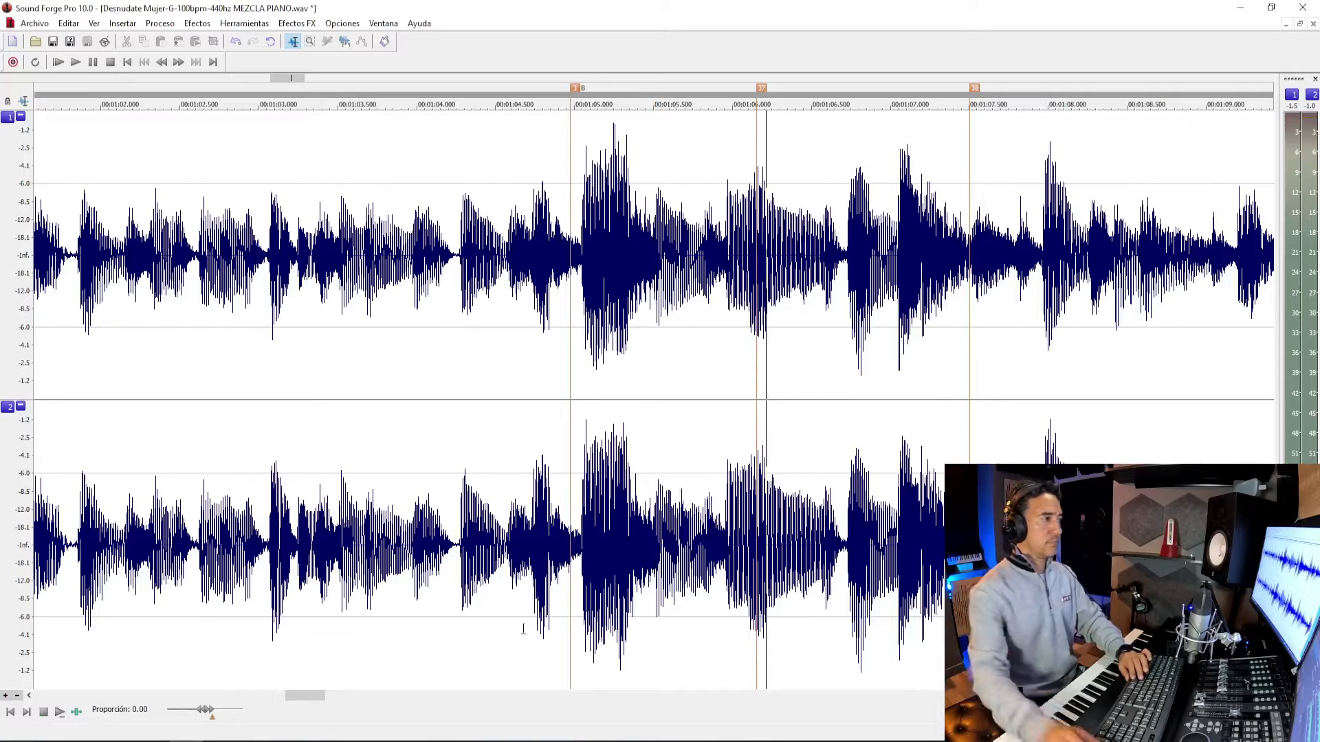
Switch to Sibelius, leave note entry and bring up the opening bars of section A on page 1.
key(alt+Tab)
scroll(263, 665, left, 2)
scroll(263, 665, down, 2)
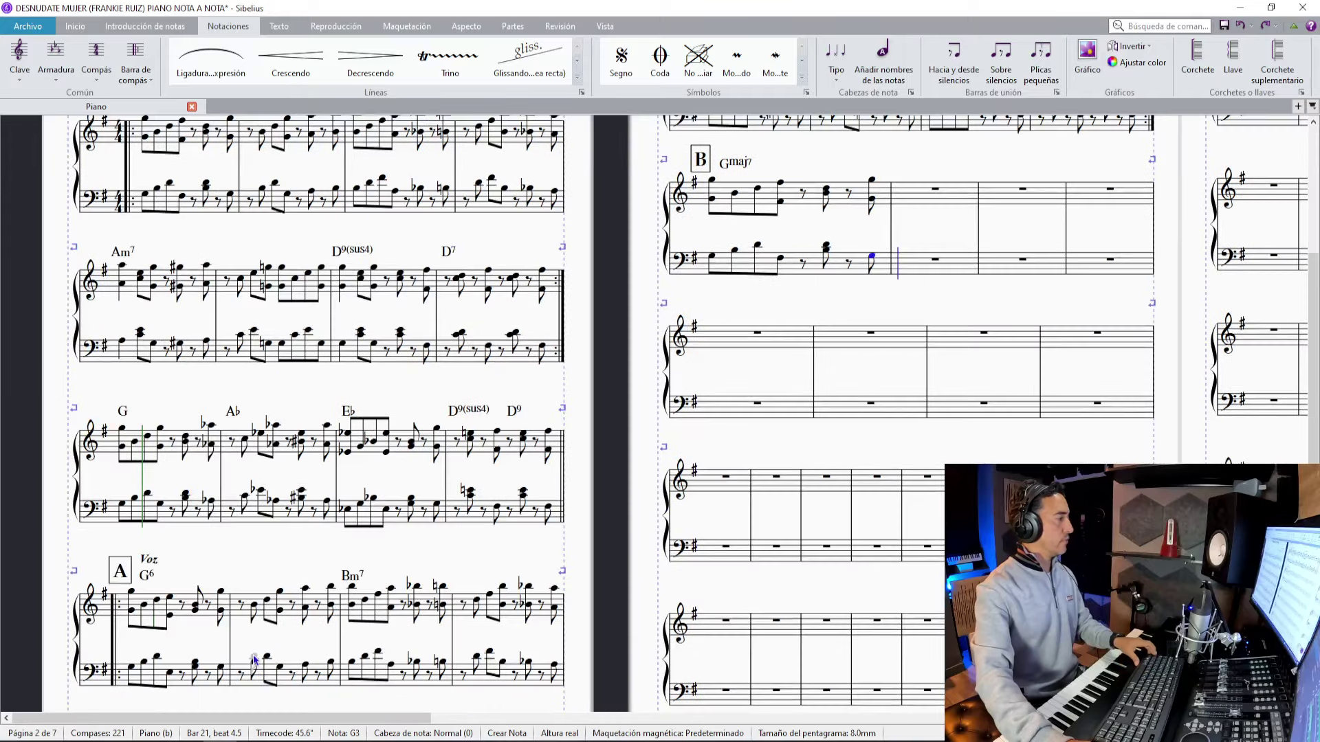
key(Escape)
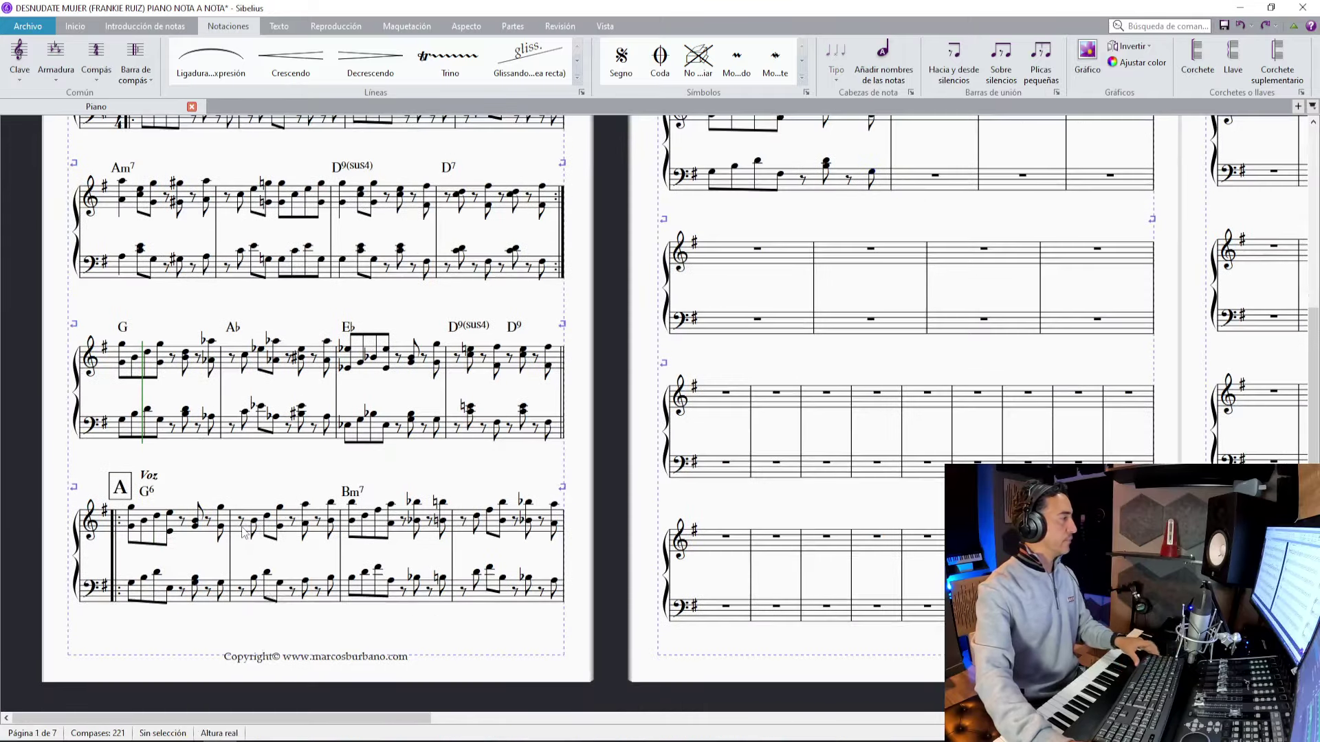
Copy both staves of bars 14–16 from section A into bars 22–24 of section B.
click(244, 533)
shift+click(487, 600)
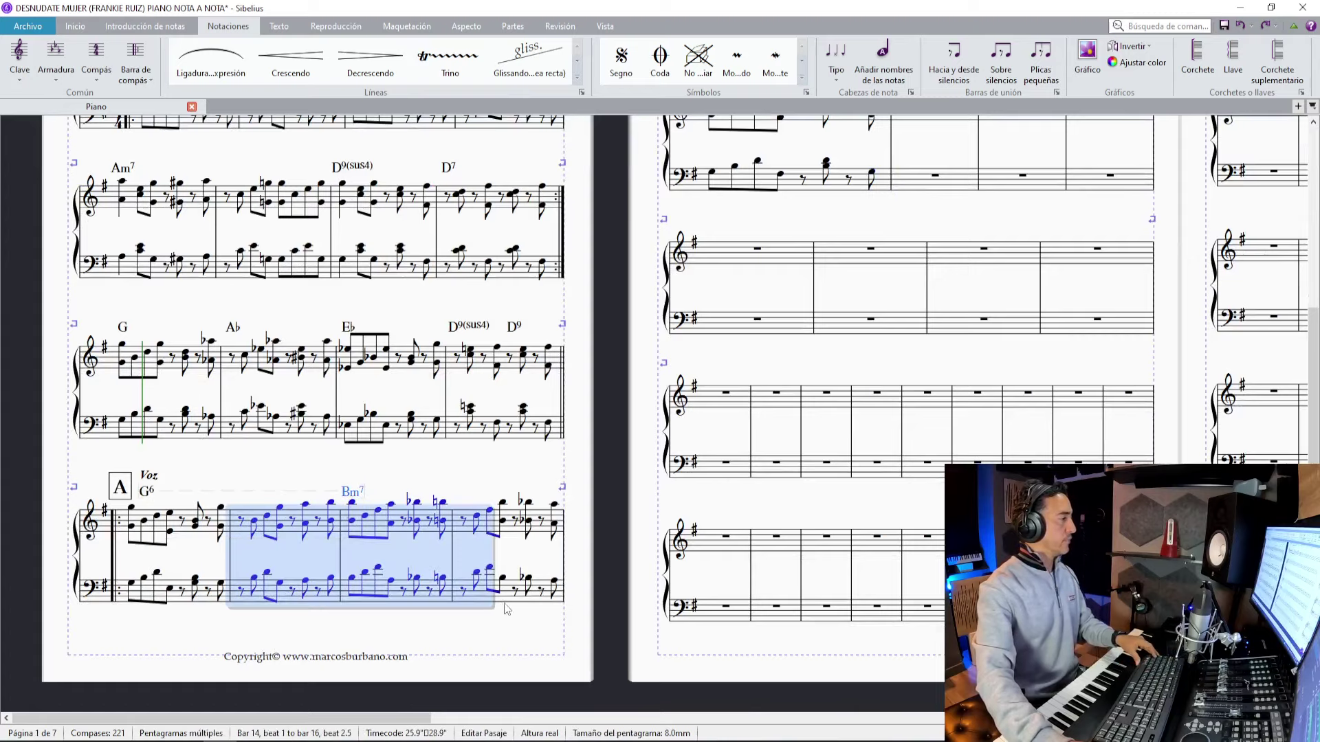
scroll(806, 443, up, 4)
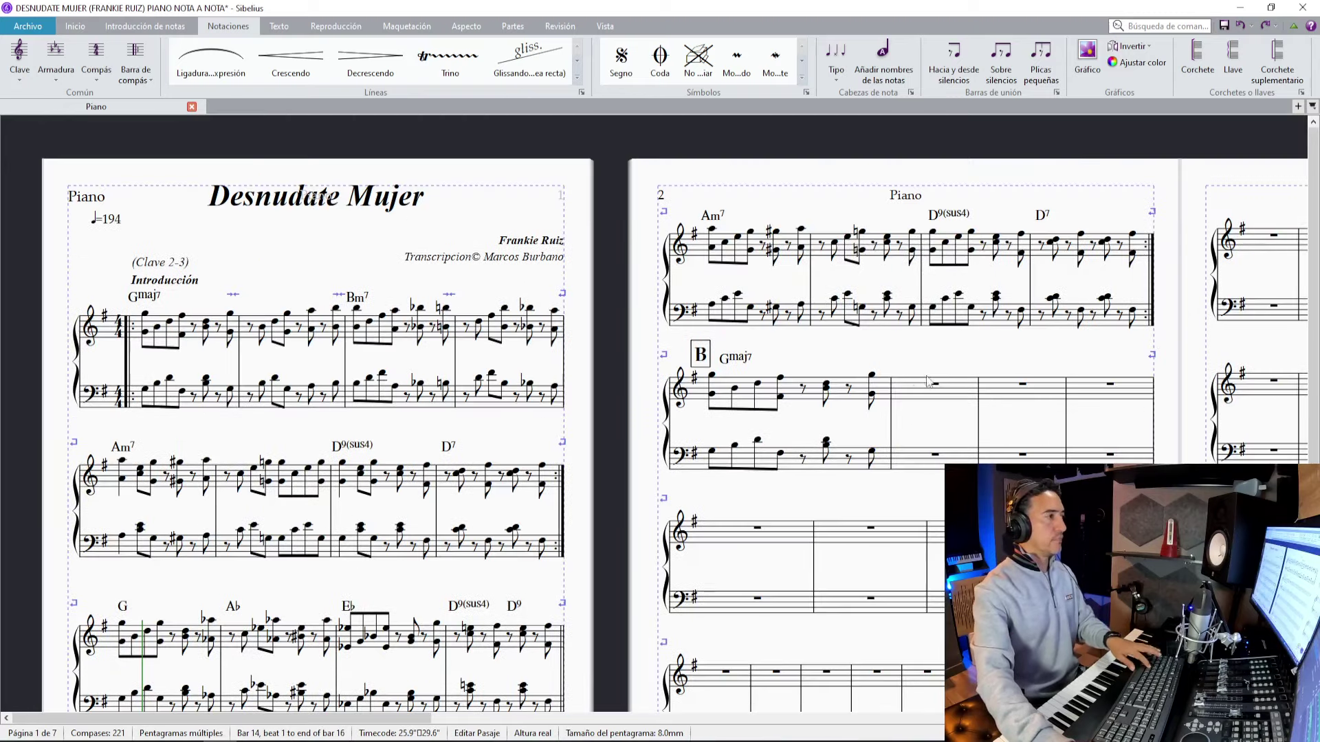
alt+click(909, 402)
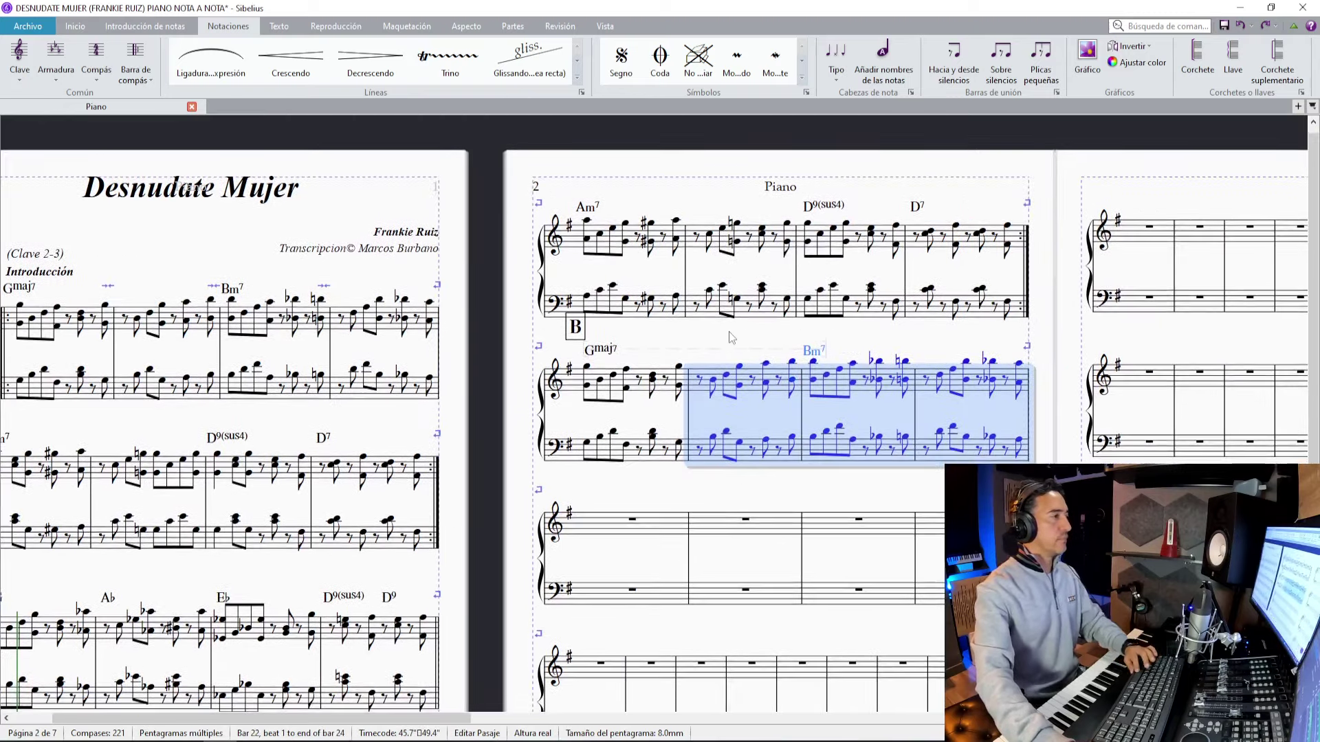
key(Escape)
Switch to Sound Forge, play section B against the score, add a marker at about 1:10 and replay from just before it.
key(alt+Tab)
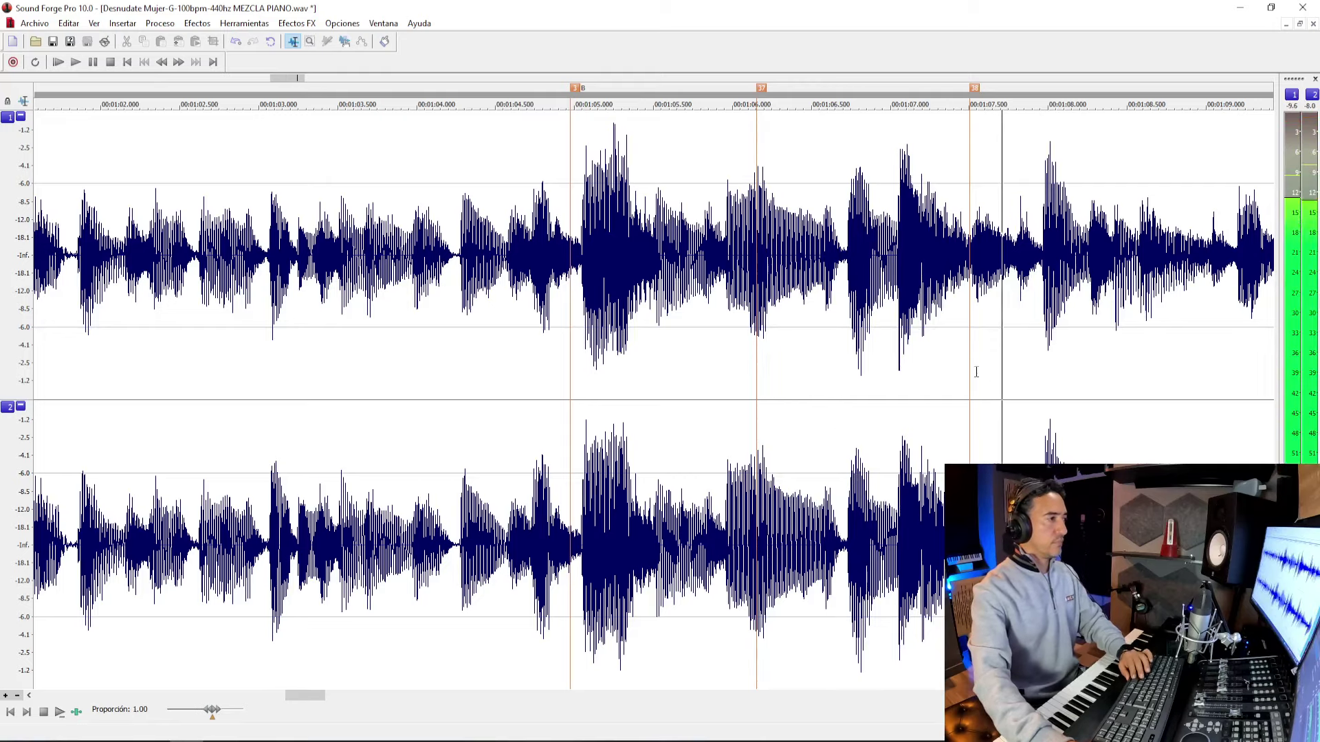
key(alt+Tab)
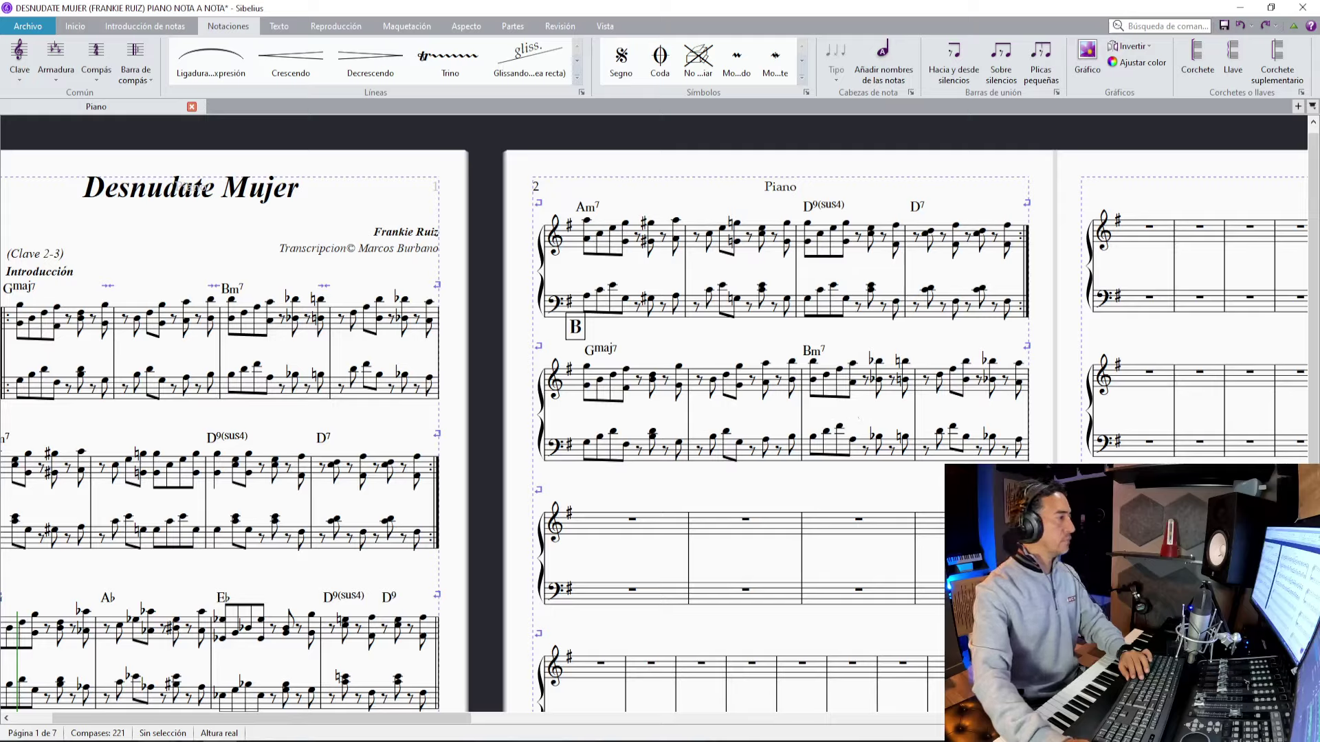
key(alt+Tab)
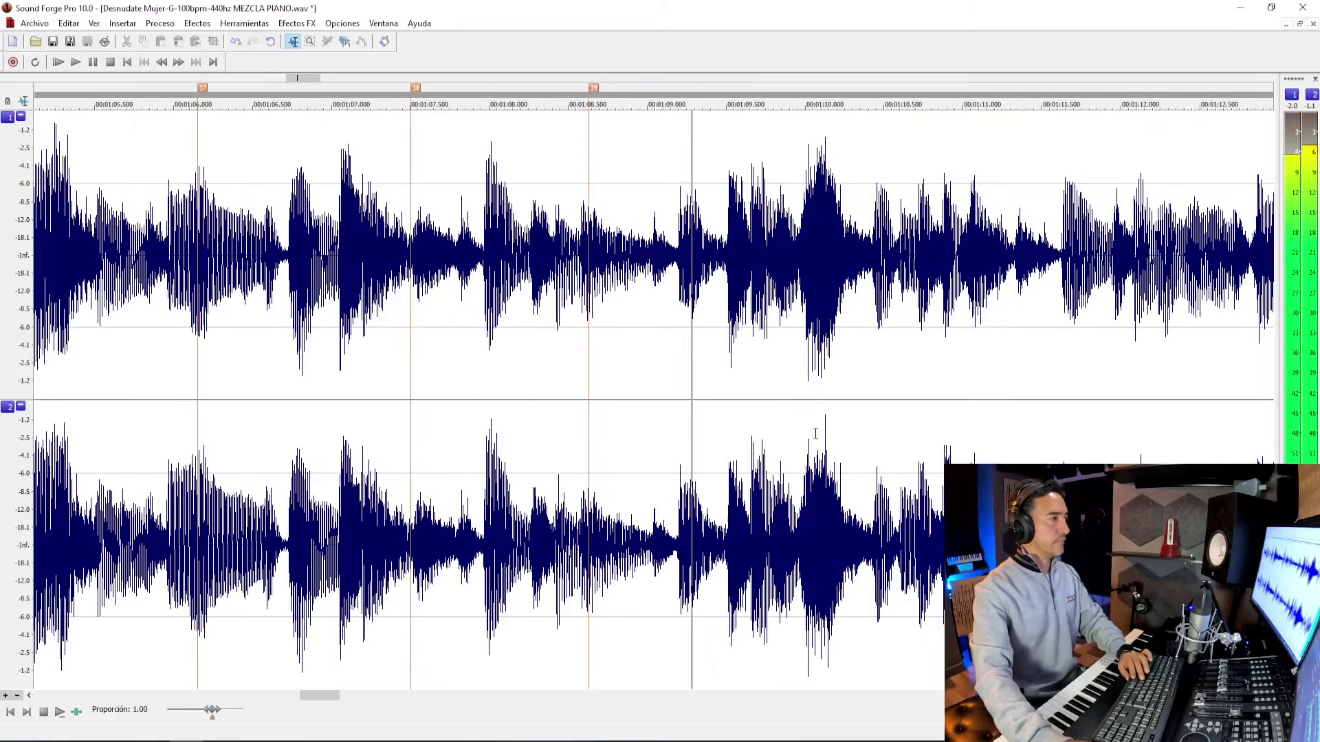
key(m)
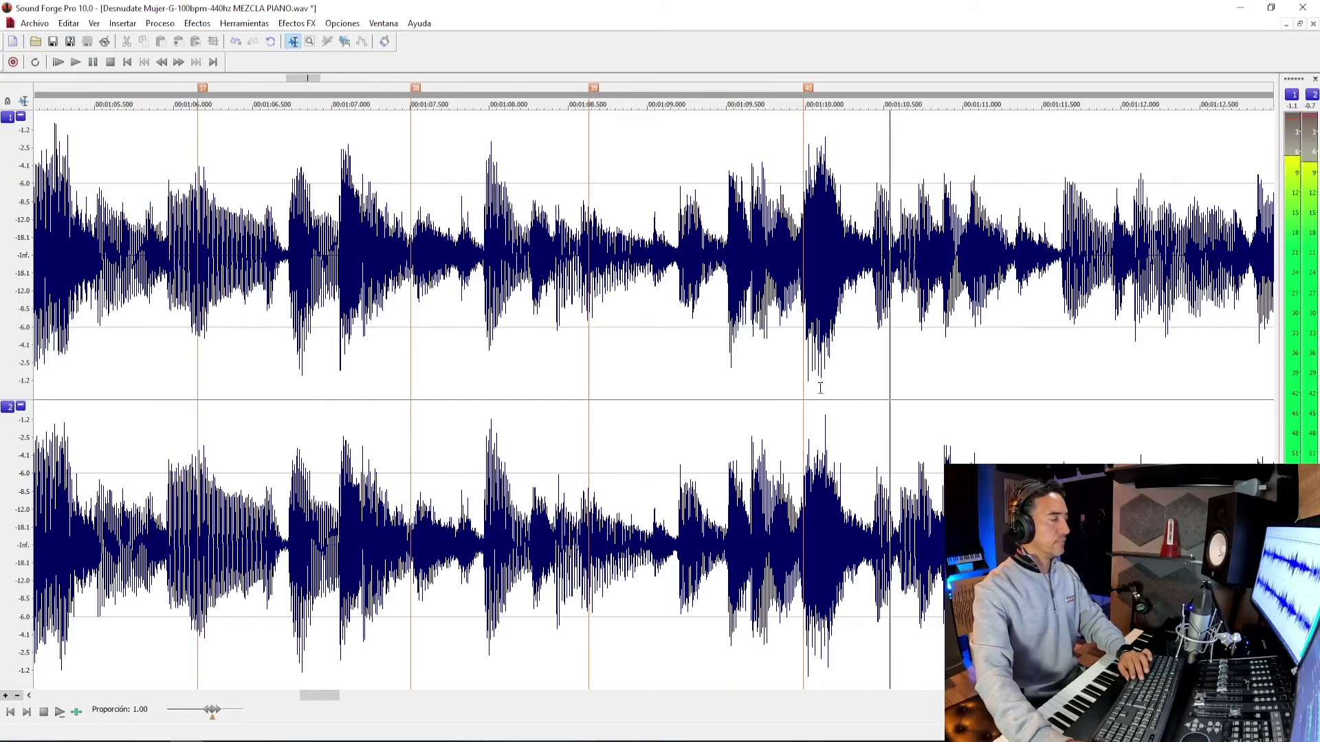
click(796, 386)
key(space)
key(space)
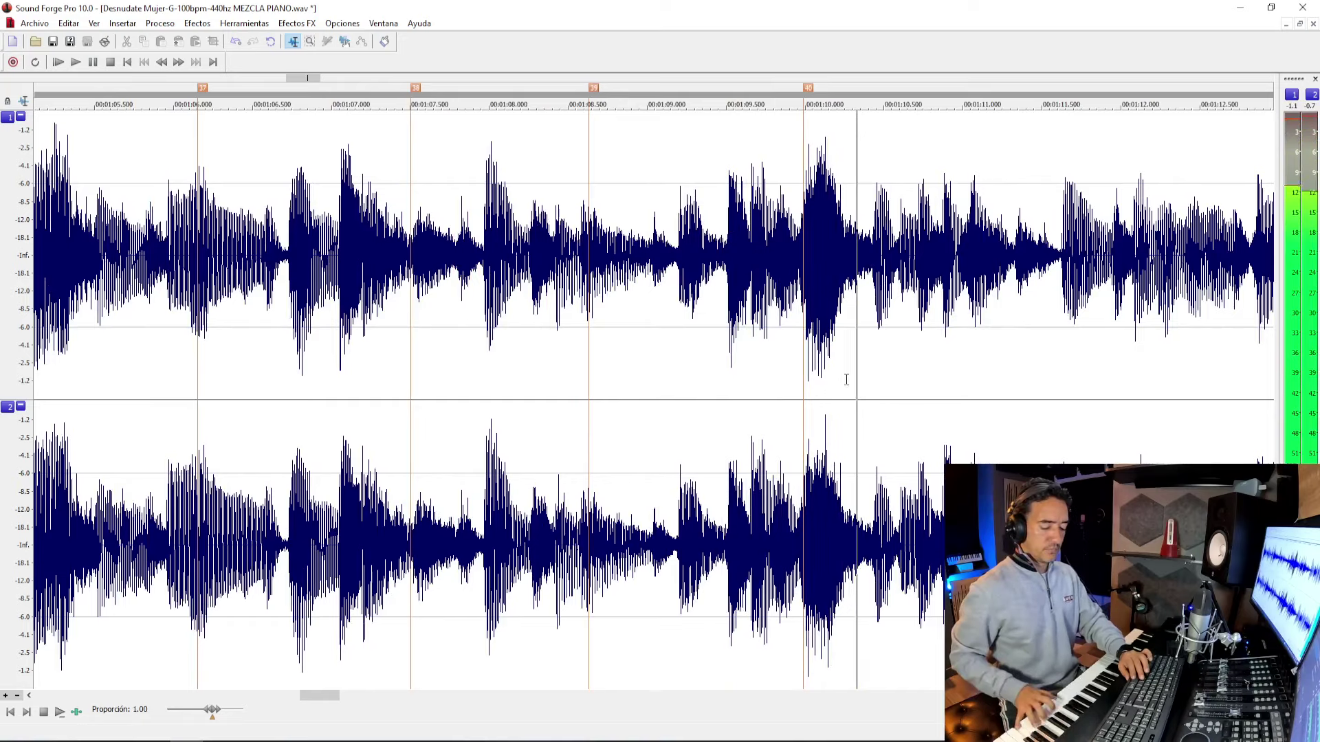
Add markers during playback at about 1:11 and 1:12, plus three close together near 1:14.
key(m)
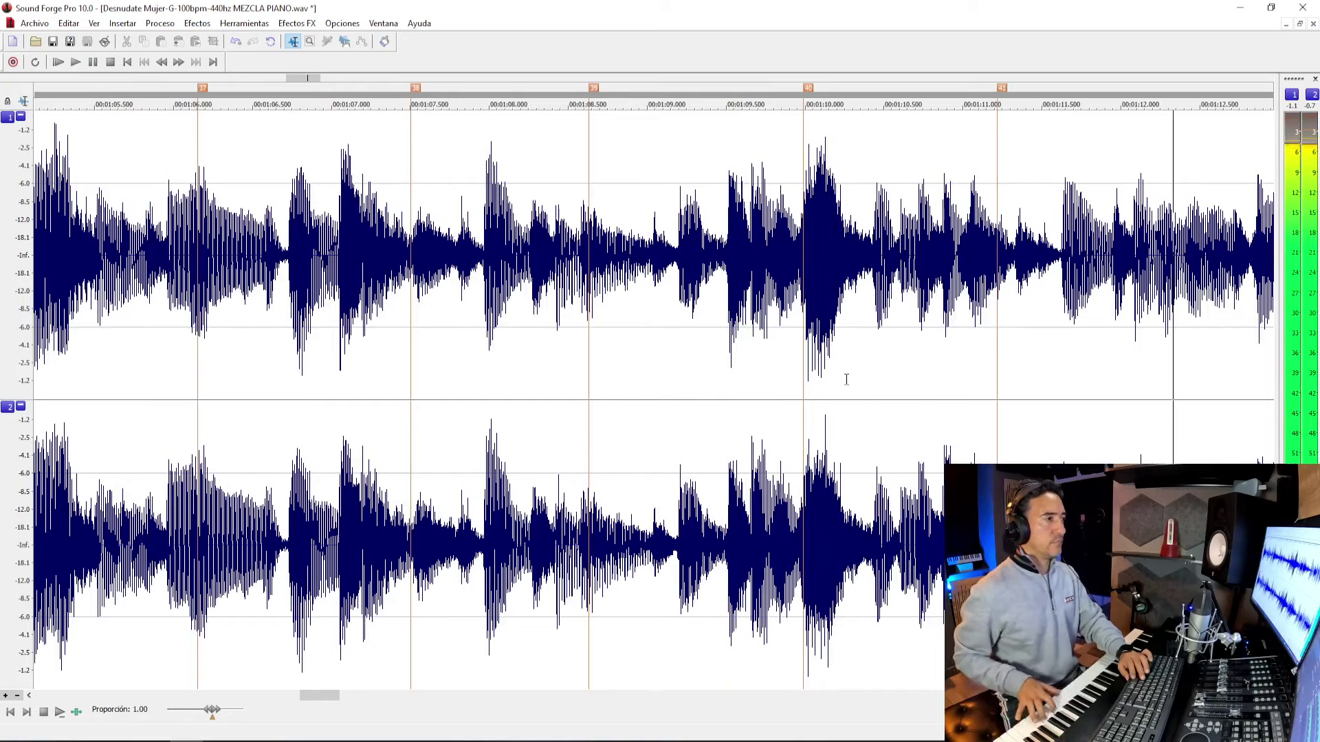
key(m)
scroll(846, 380, down, 3)
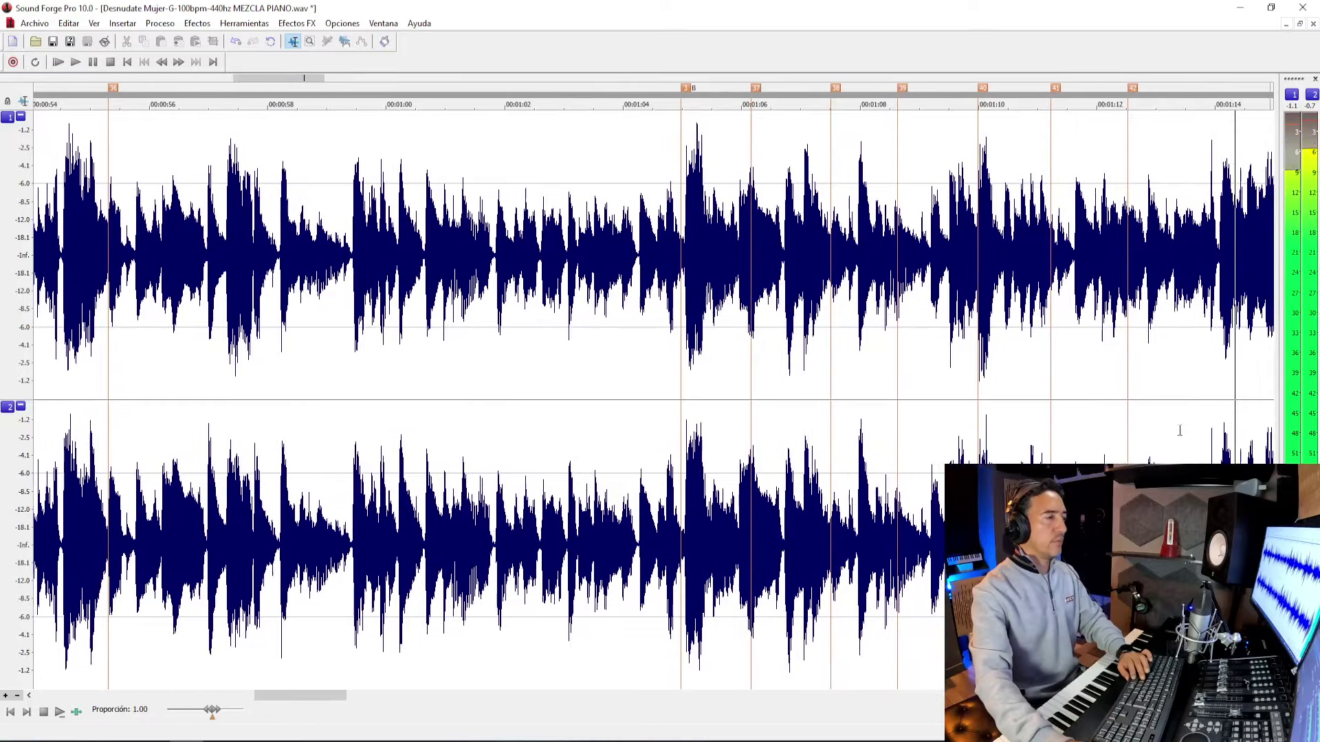
key(m)
key(m)
key(m)
click(1196, 388)
Switch to Sibelius, shift section B's Gmaj7 symbol slightly later, and copy both staves of bars 17–20 into bars 25–28.
key(alt+Tab)
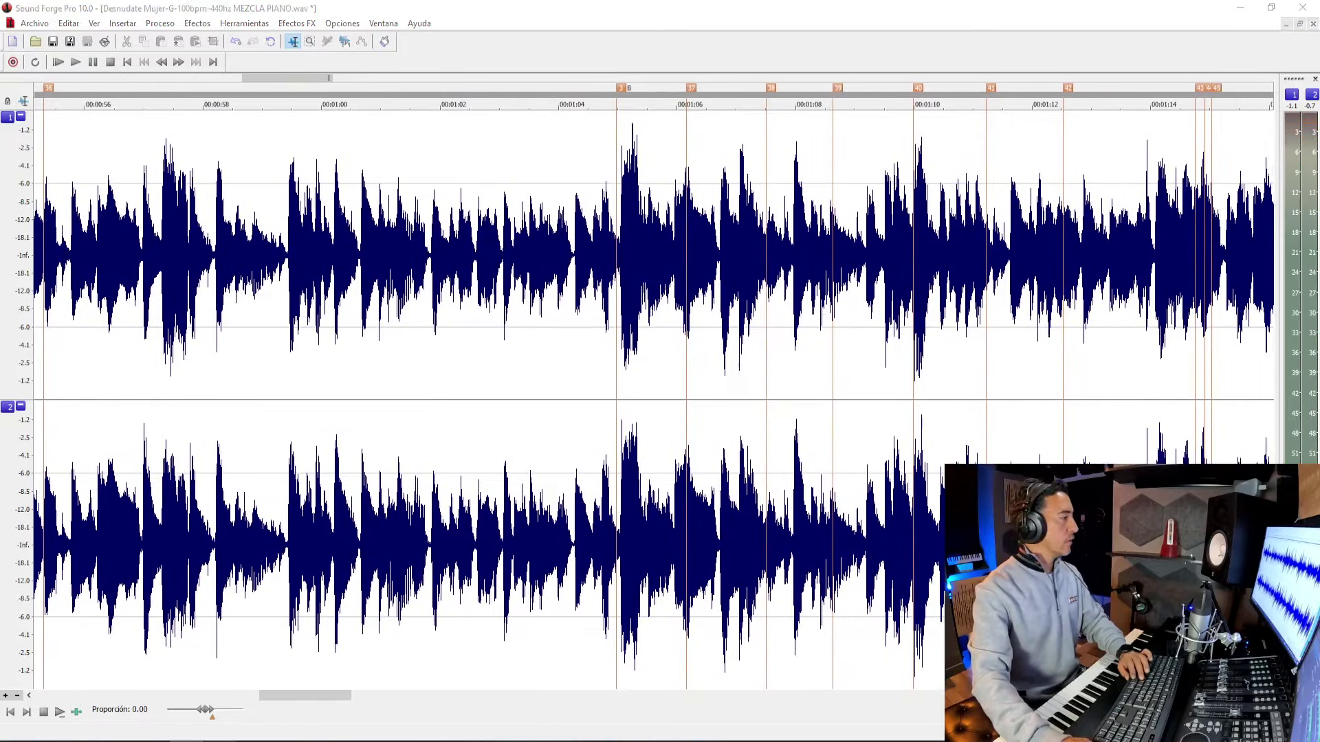
double_click(611, 357)
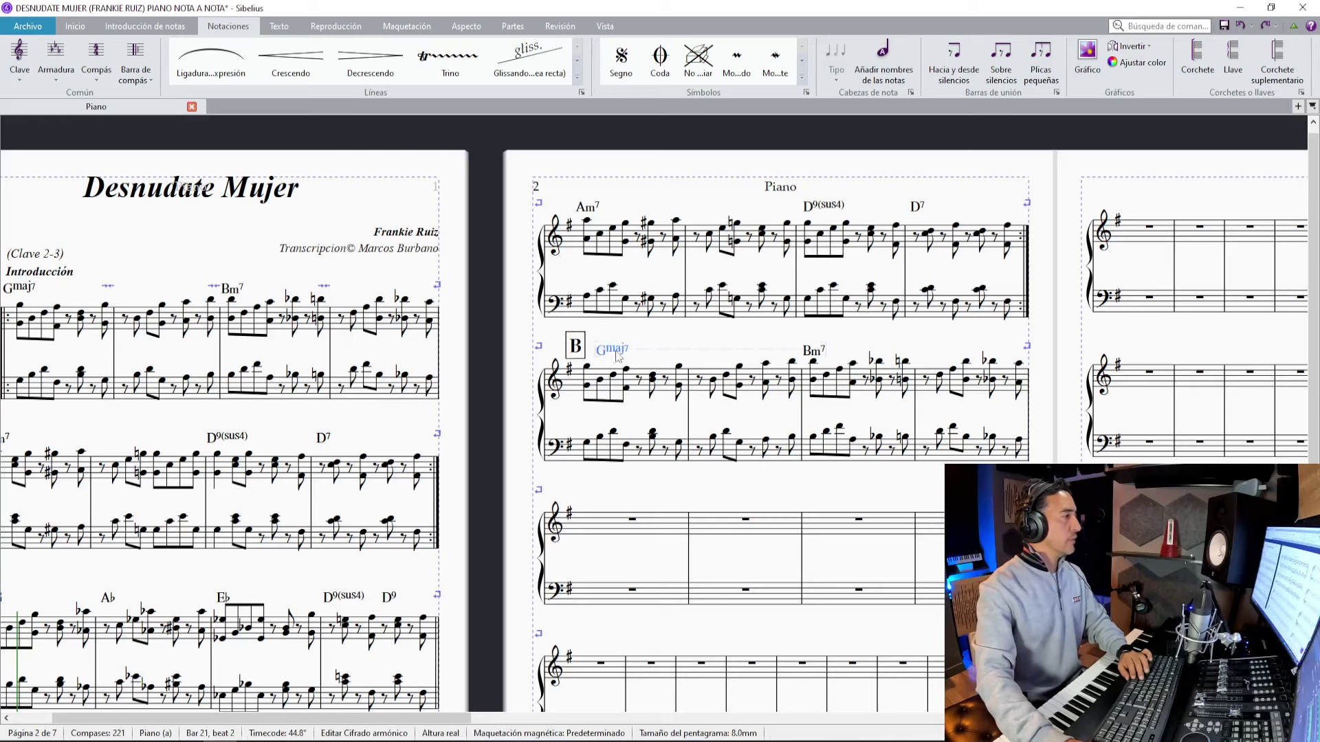
click(622, 252)
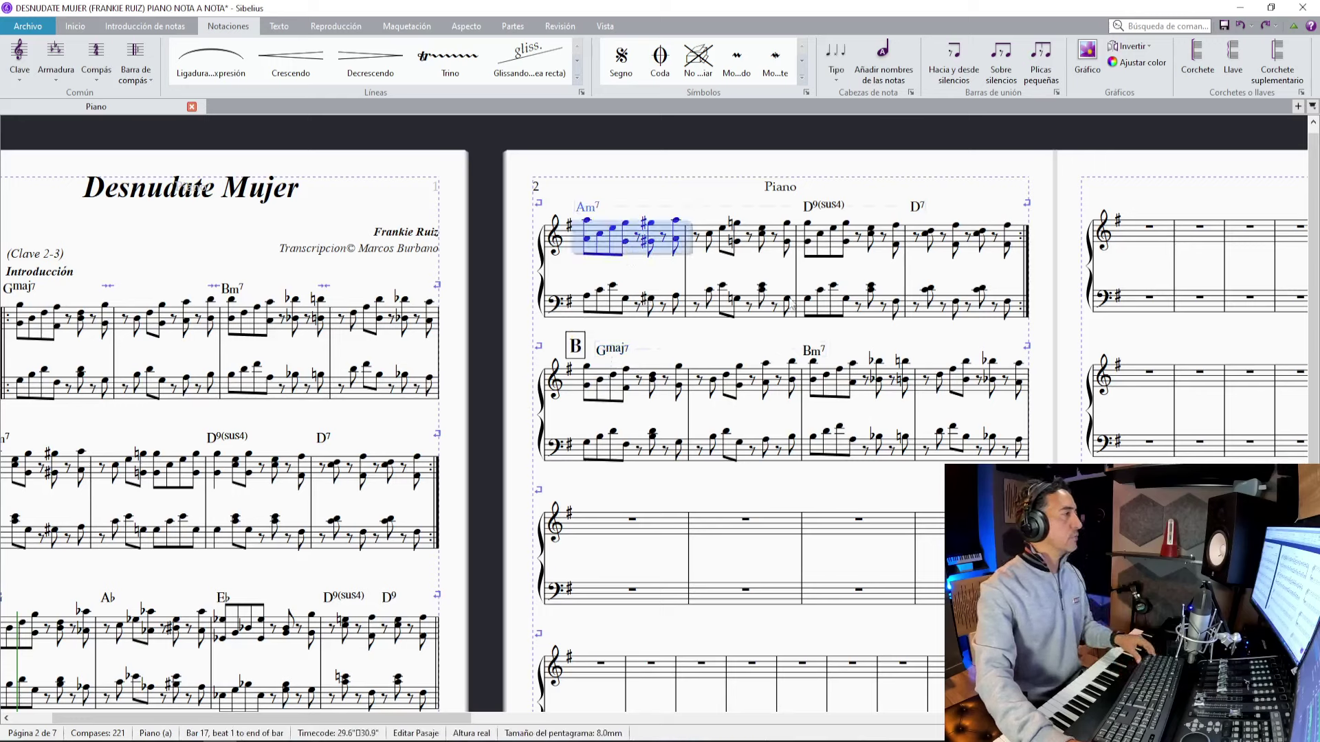
shift+click(937, 321)
click(608, 525)
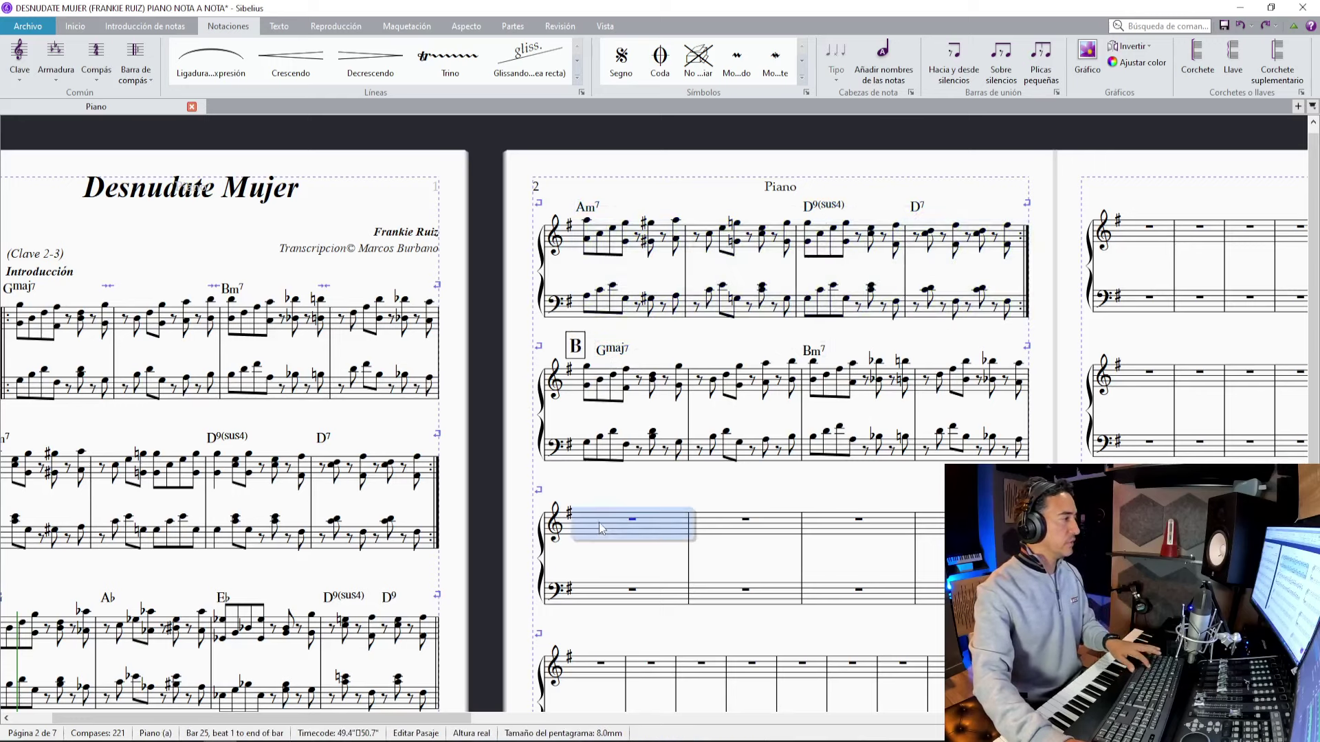
key(ctrl+v)
Enclose bars 21–28 of section B in start and end repeat barlines.
shift+click(621, 390)
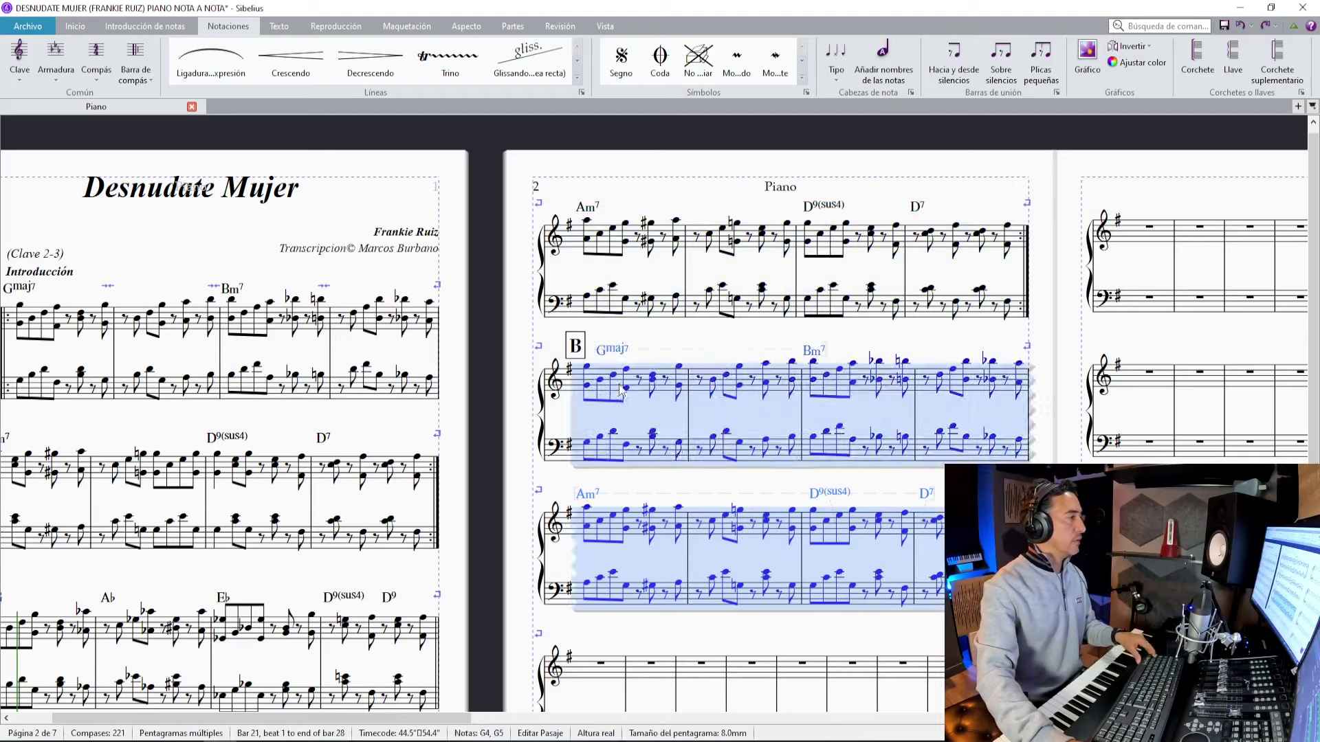
key(shift+r)
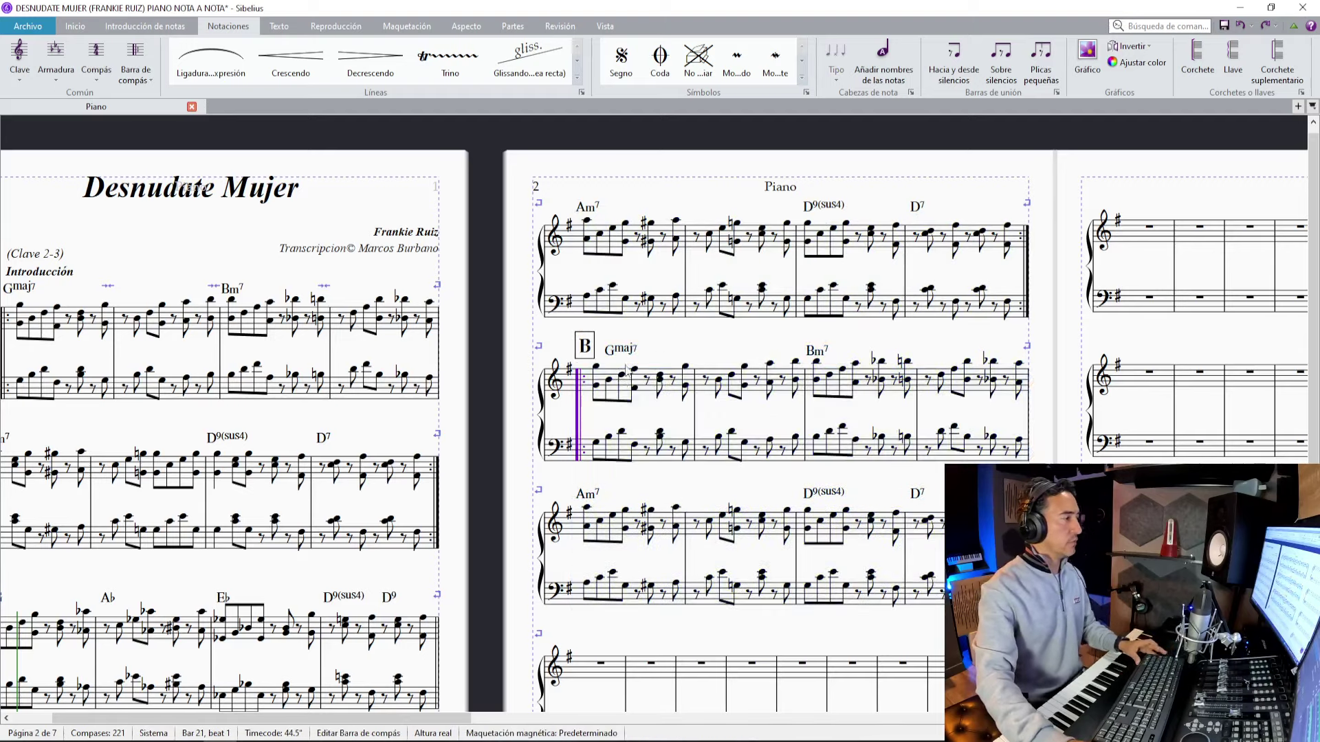
key(Escape)
drag(781, 480, 640, 386)
key(ctrl+plus)
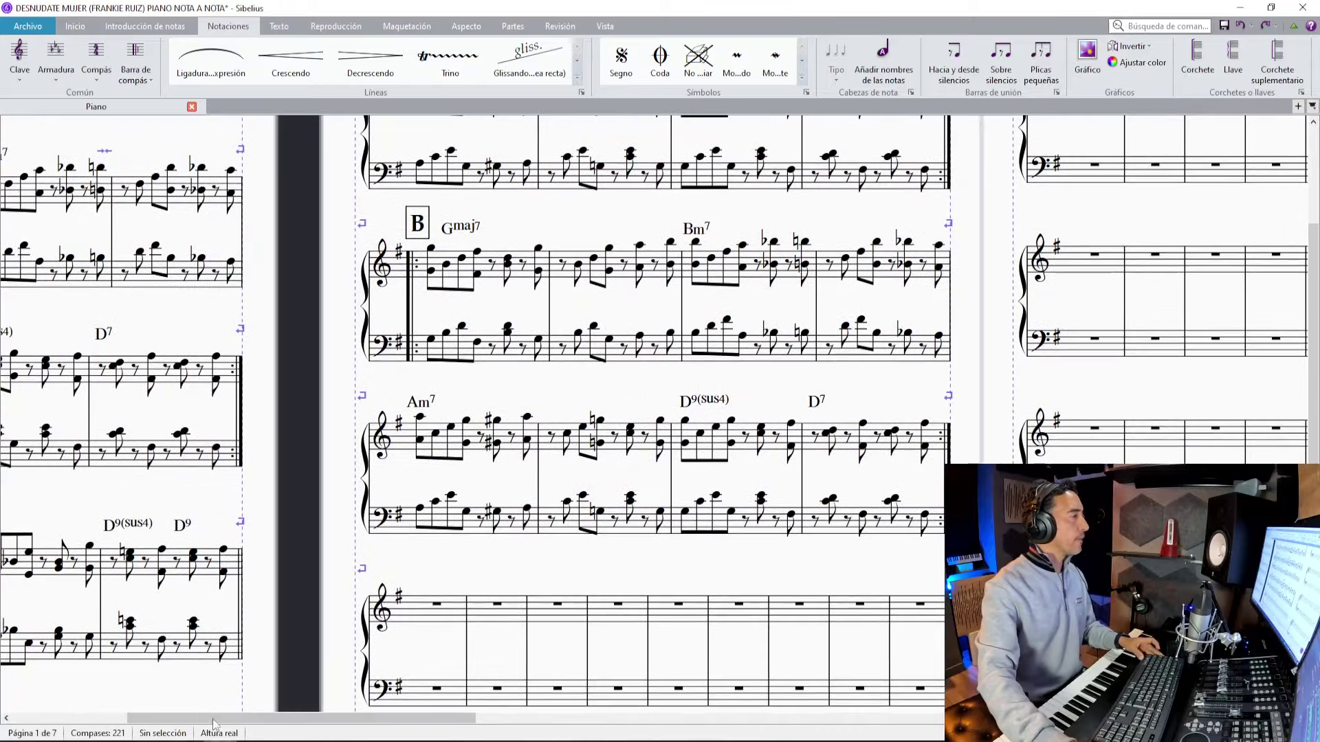
Play the recording in Sound Forge and compare section B with the repeated bars in the Sibelius score.
click(186, 741)
key(space)
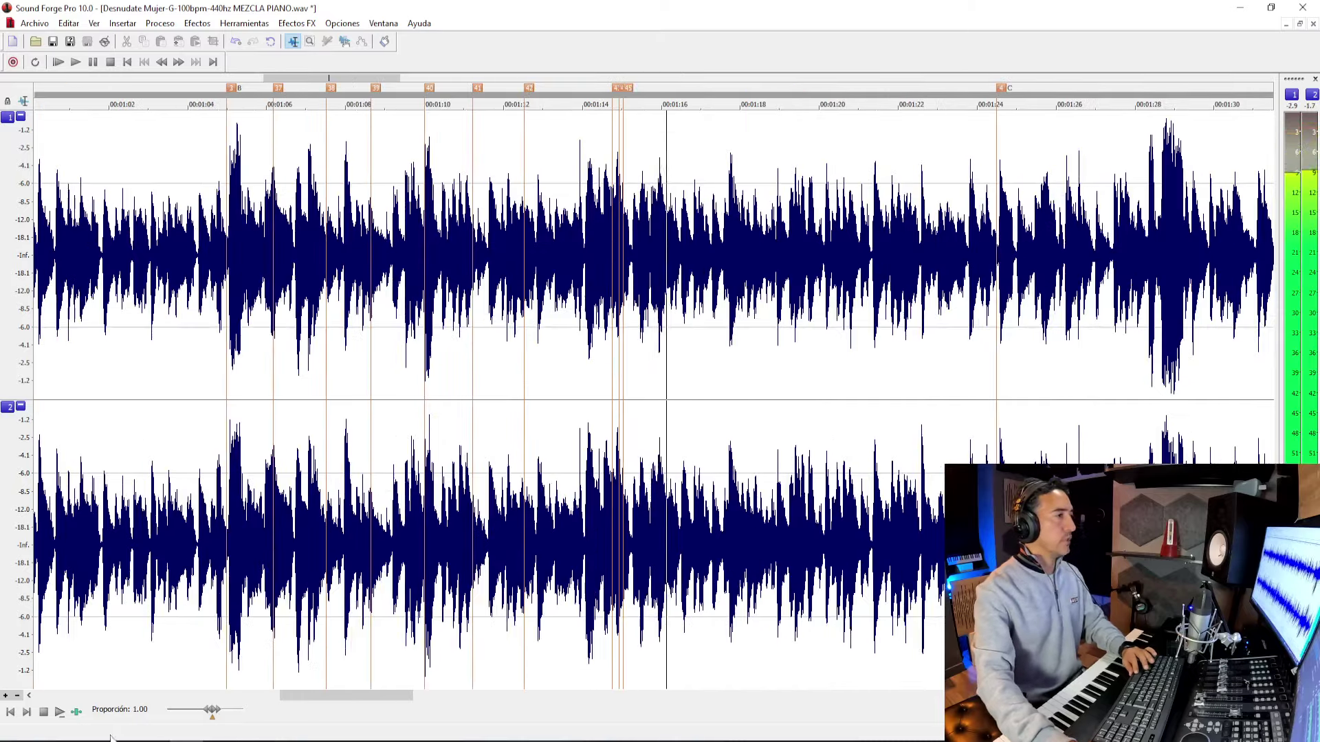
key(alt+Tab)
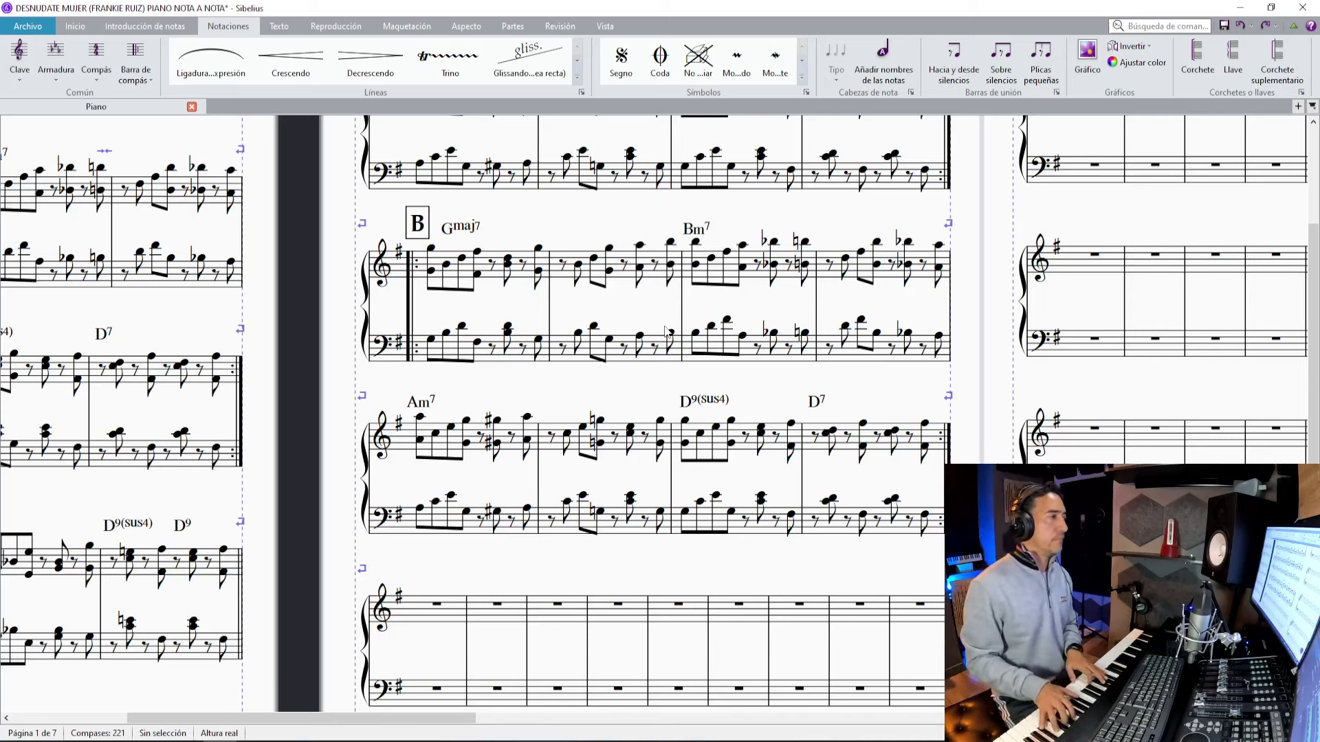
key(alt+Tab)
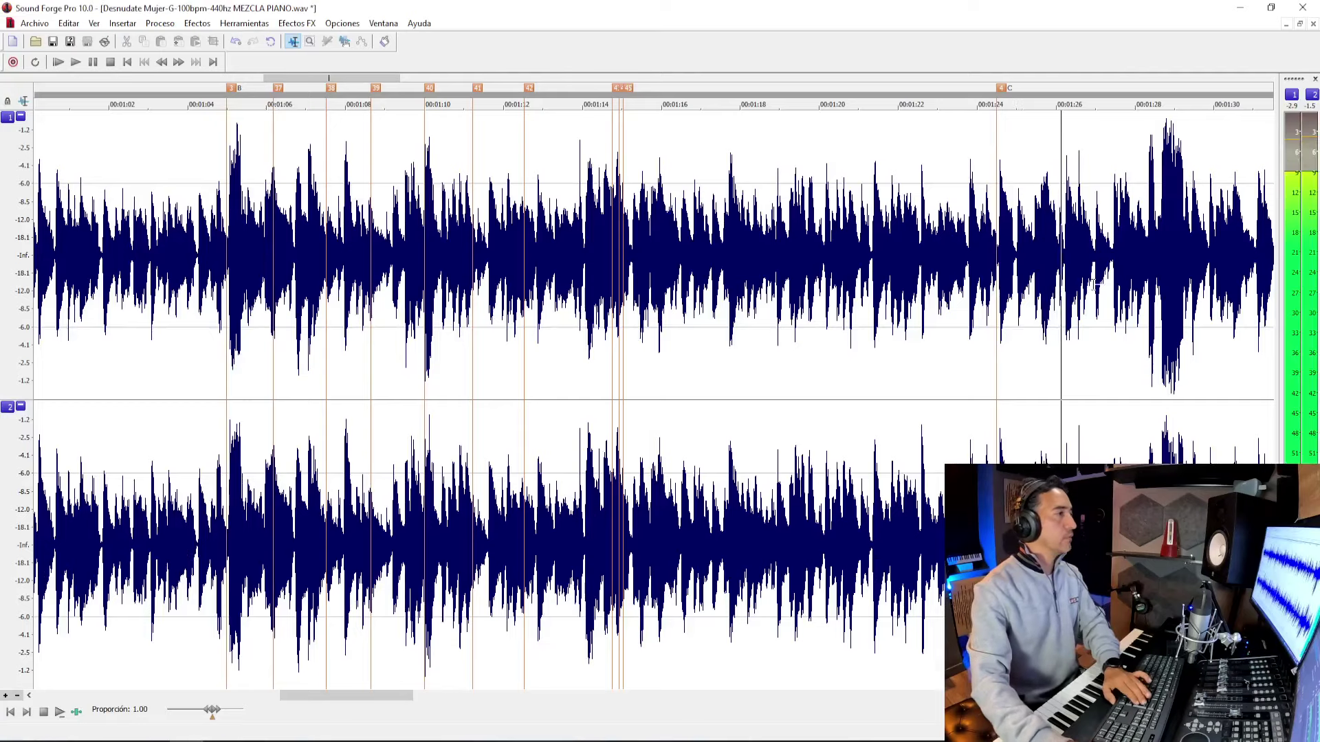
Restart playback at the section C marker and add two markers just after it, near 1:24.
key(space)
key(m)
key(m)
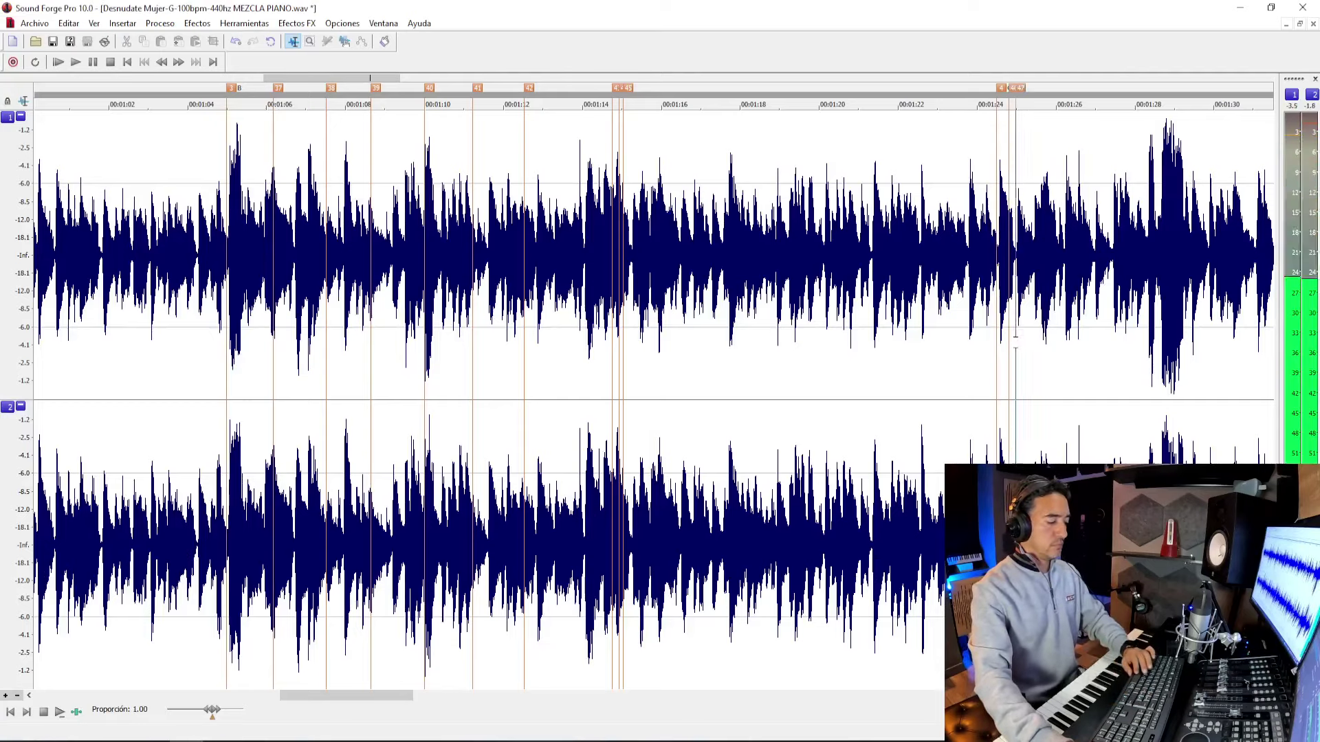
Listen to section C and replay it from its start towards the D PUENTE marker.
scroll(1015, 342, down, 1)
scroll(724, 314, up, 1)
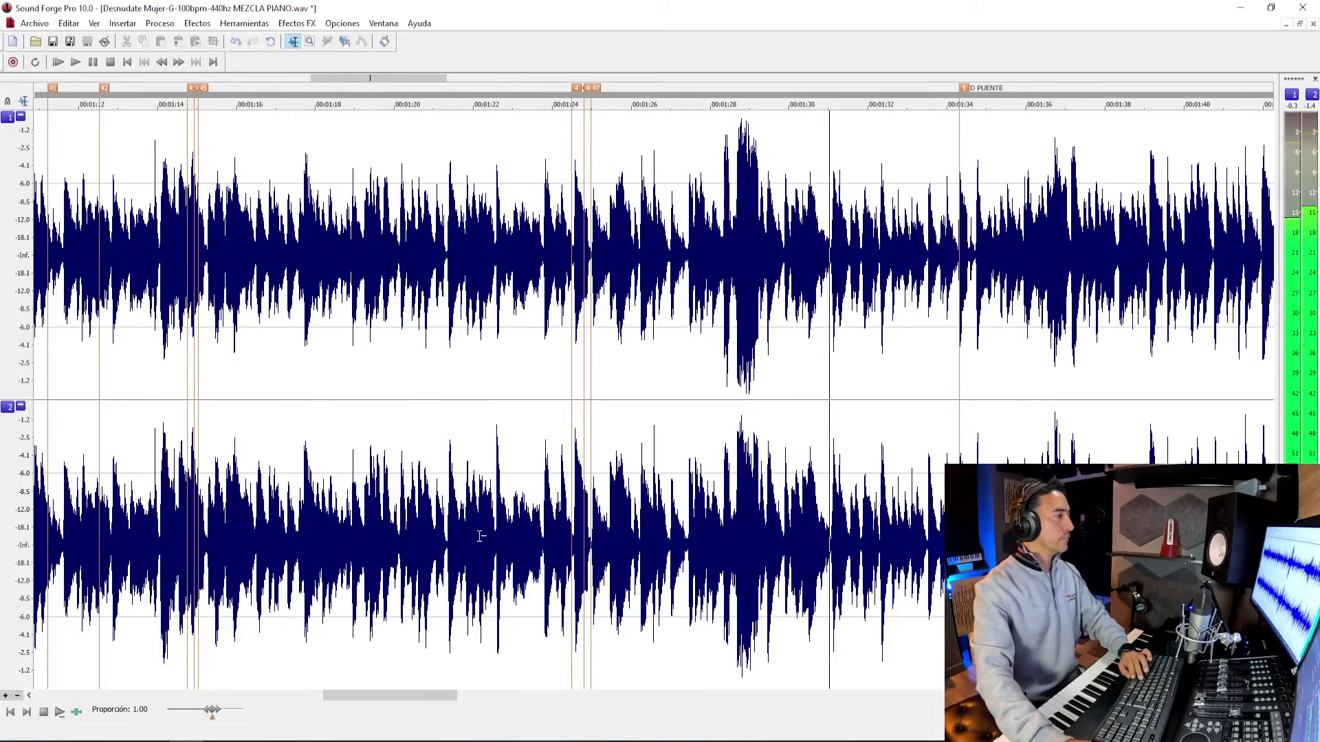
scroll(502, 527, down, 1)
scroll(501, 527, down, 1)
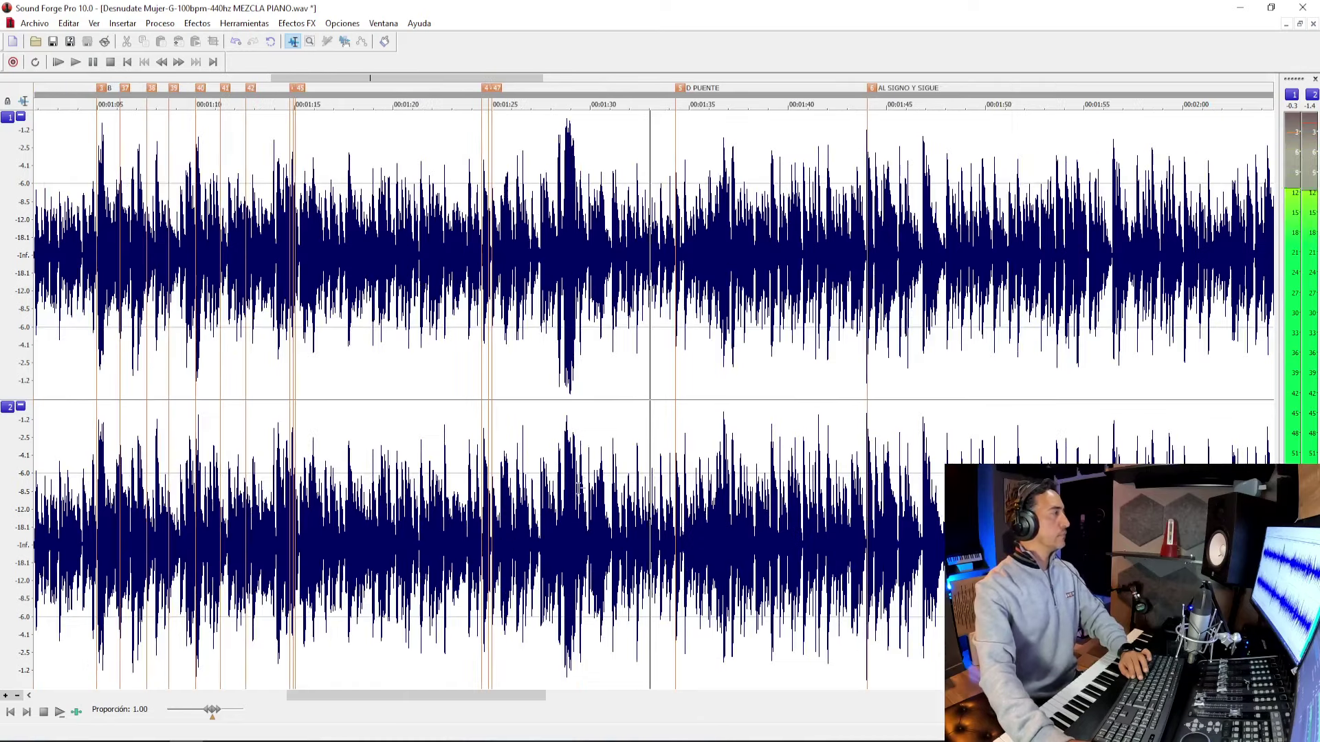
scroll(664, 479, down, 1)
scroll(664, 479, down, 1)
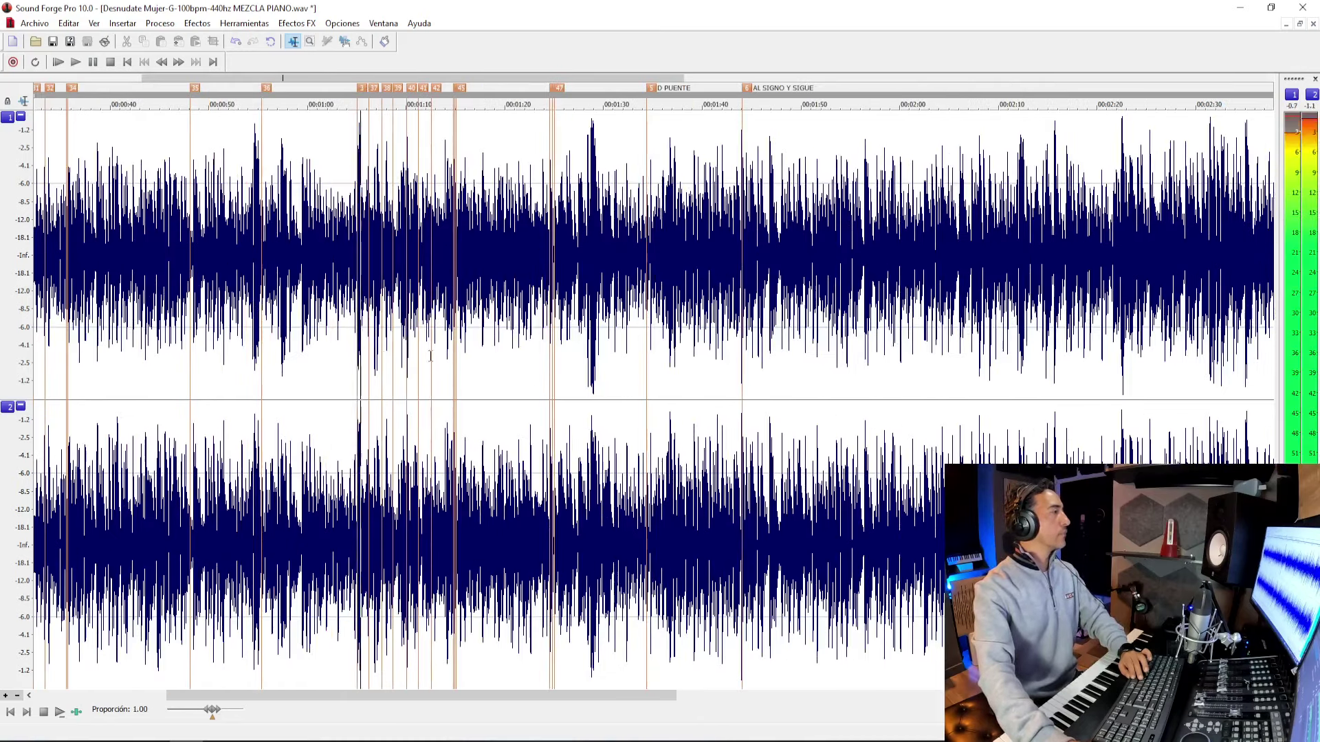
key(space)
click(551, 312)
key(space)
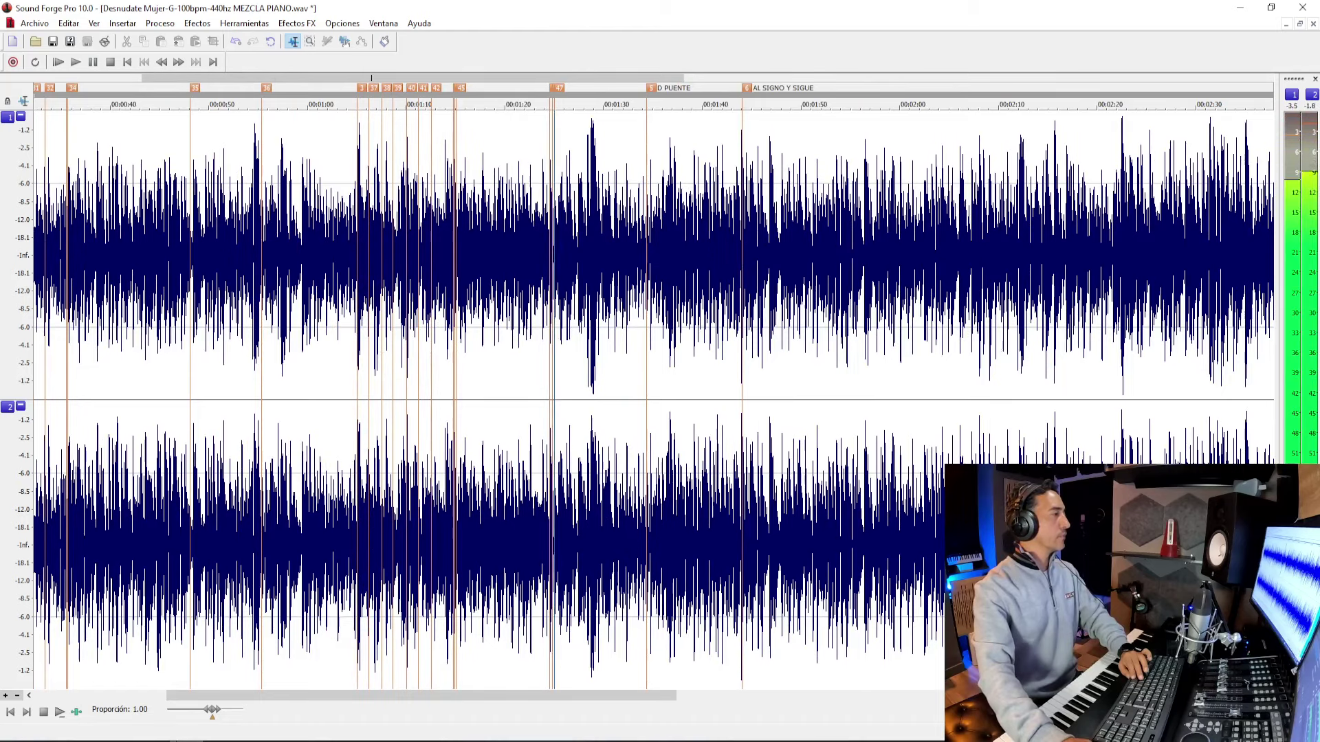
mouse_move(220, 741)
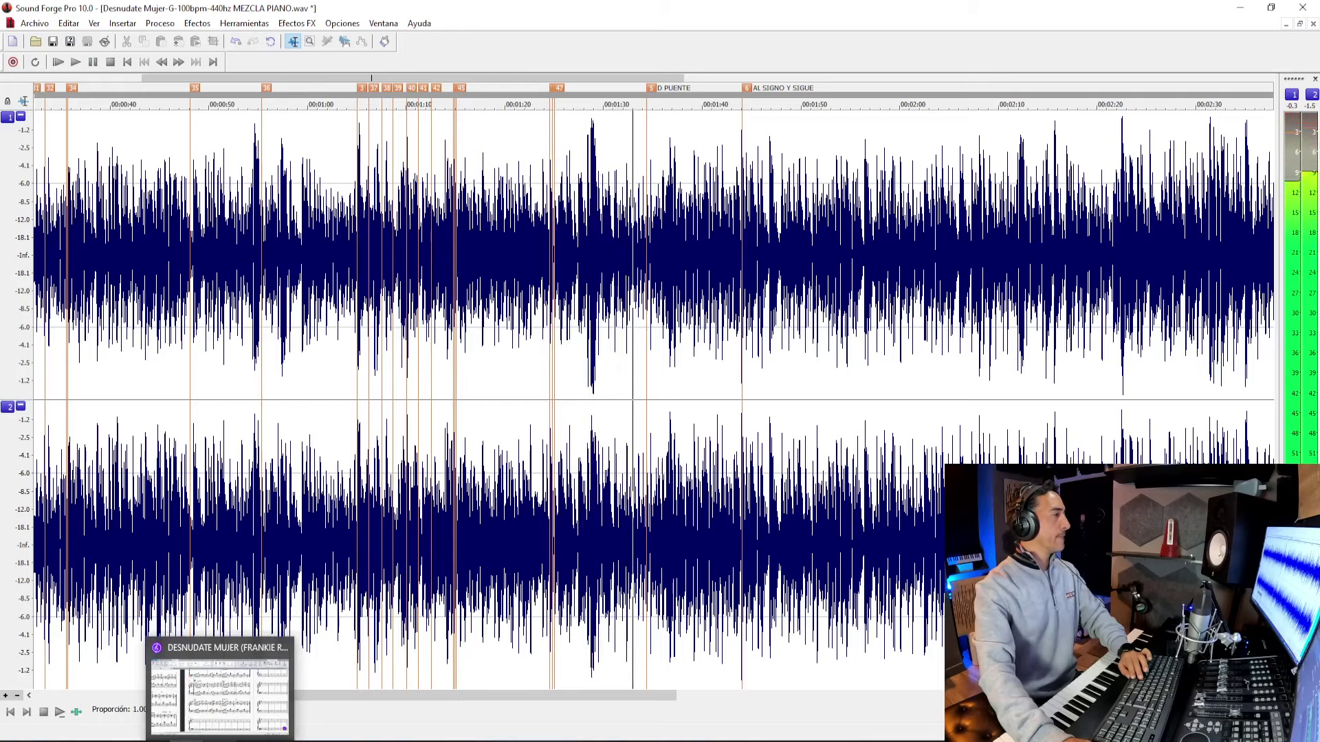
key(space)
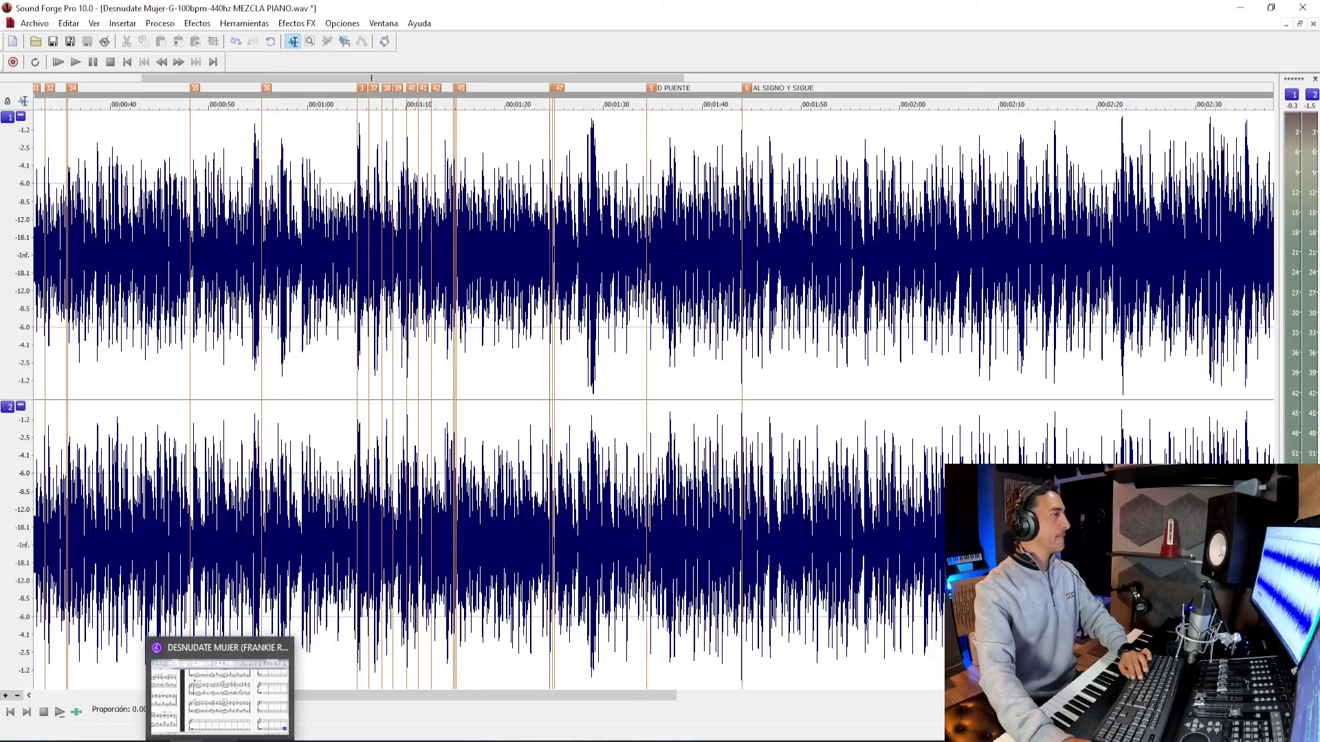
Cue the audio at the D PUENTE marker, examine the score around the end of section B, and play the bridge opening.
click(646, 383)
scroll(509, 427, up, 2)
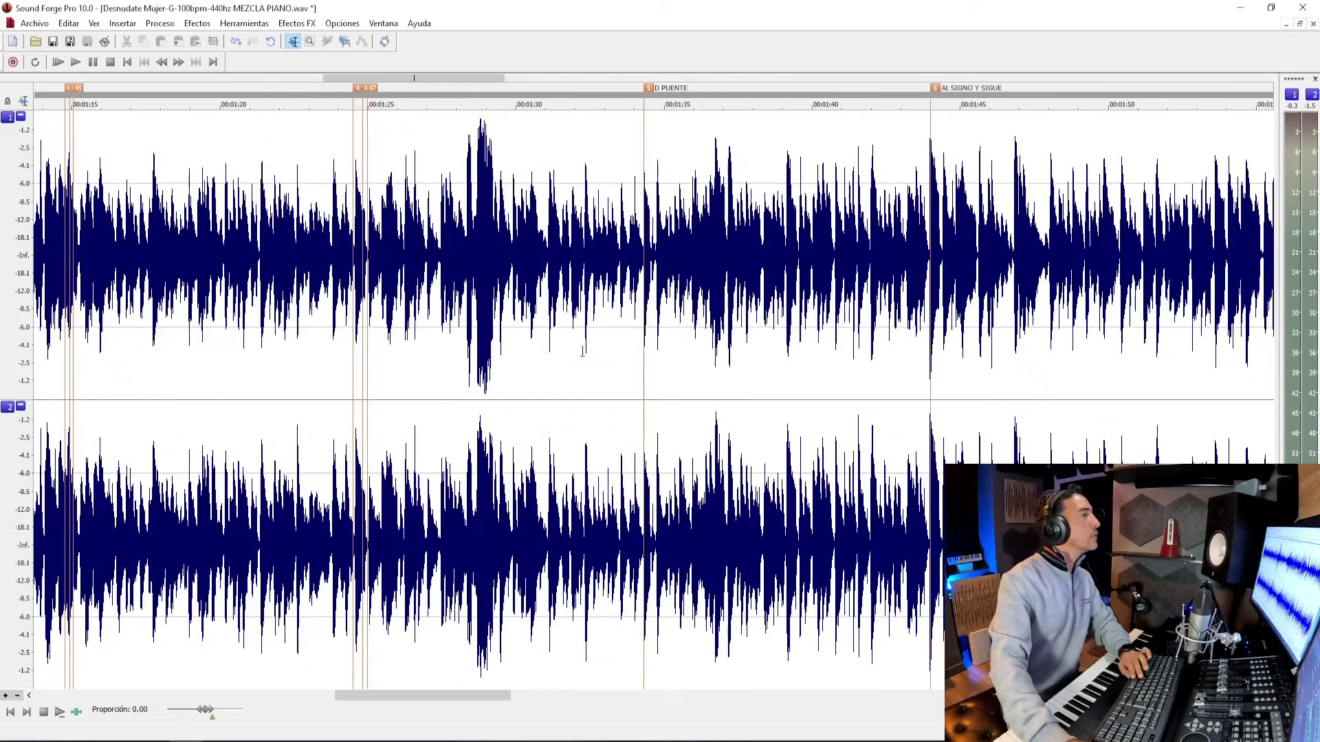
scroll(360, 227, up, 3)
scroll(415, 238, down, 3)
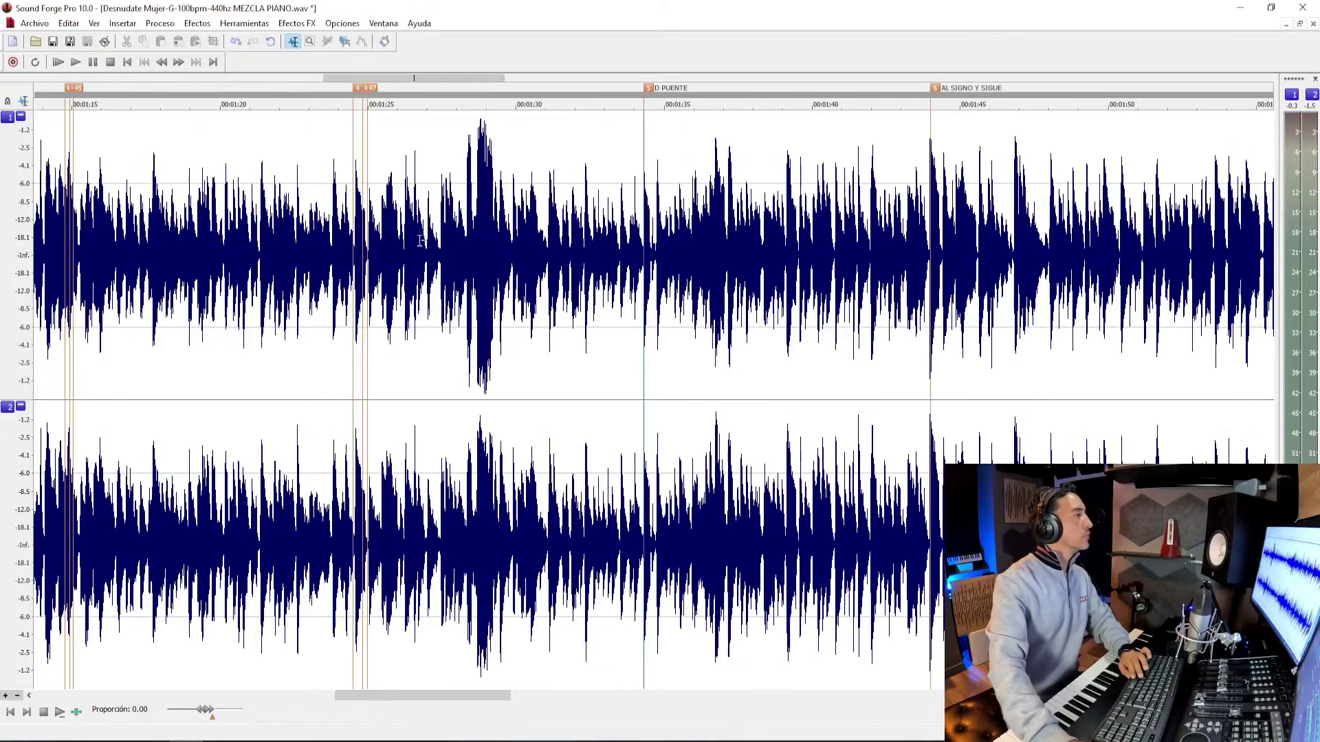
key(alt+Tab)
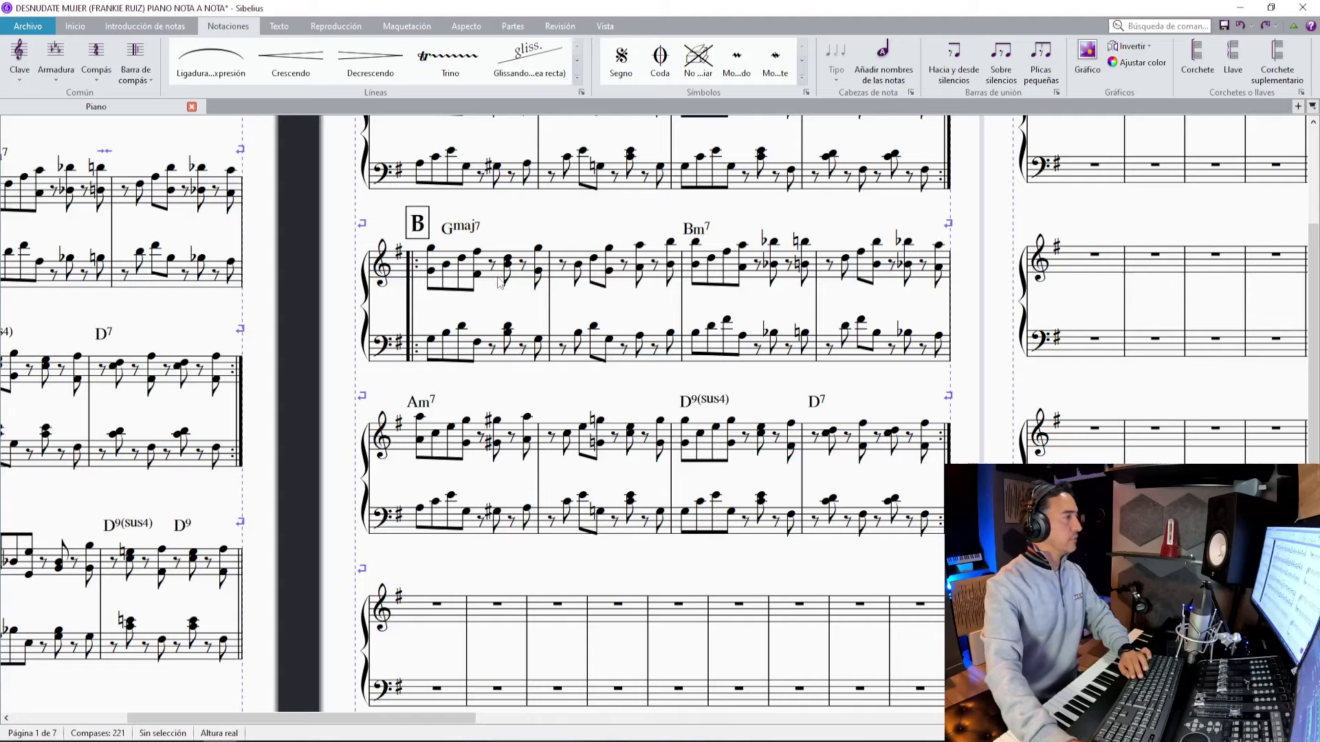
scroll(492, 277, down, 5)
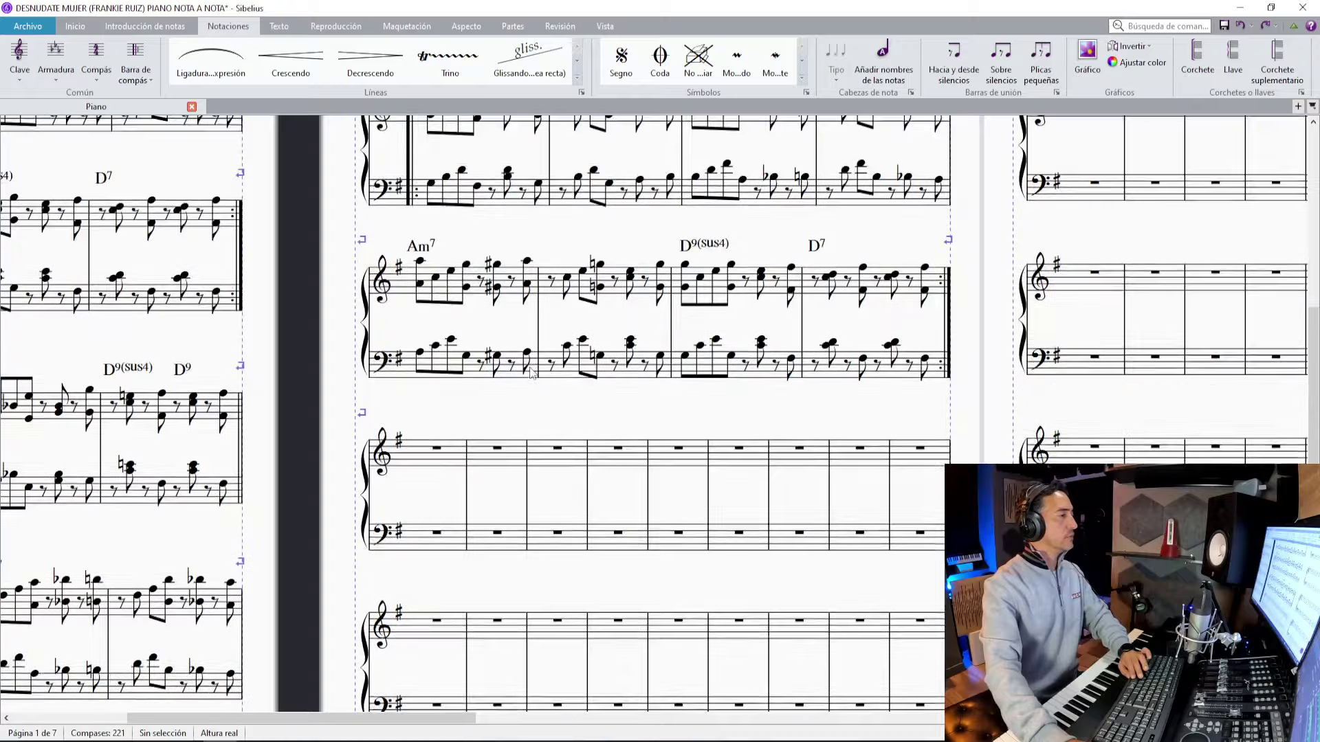
key(alt+Tab)
key(space)
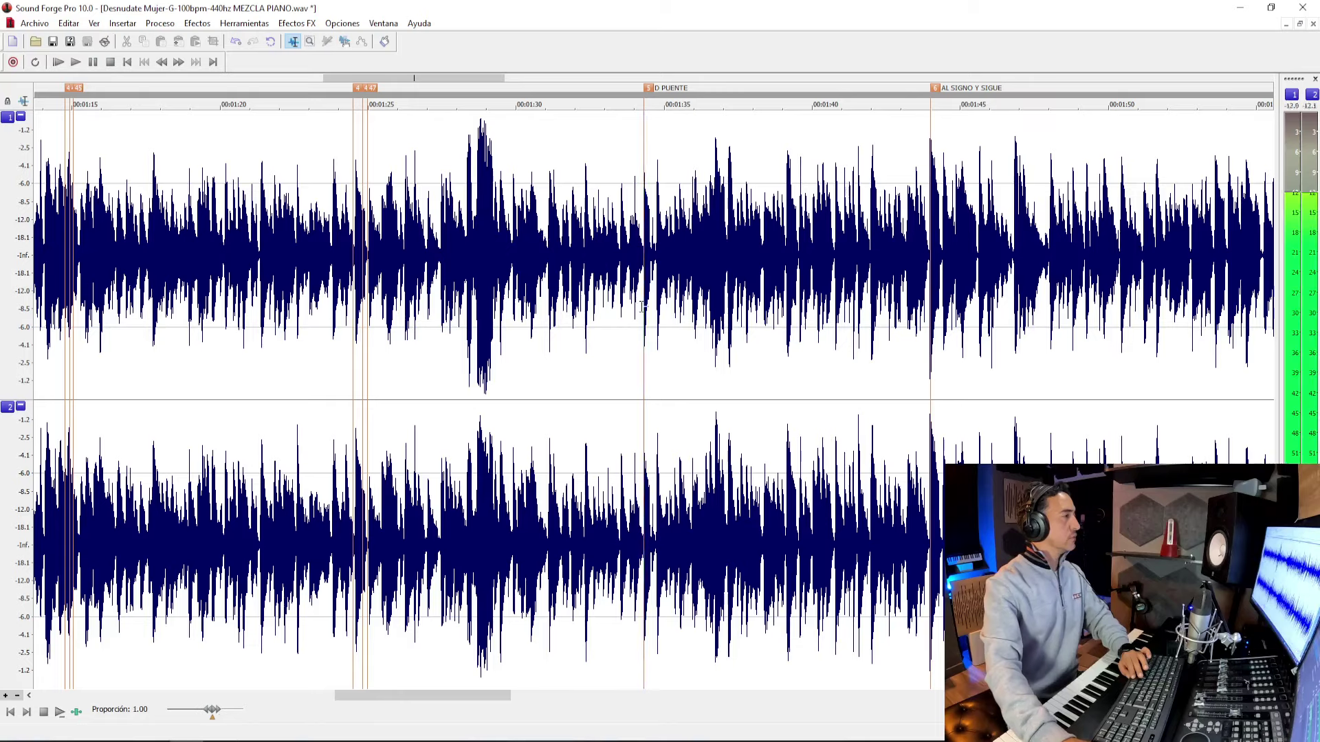
Replay the recording from the start of section C and stop playback.
key(space)
click(361, 348)
key(space)
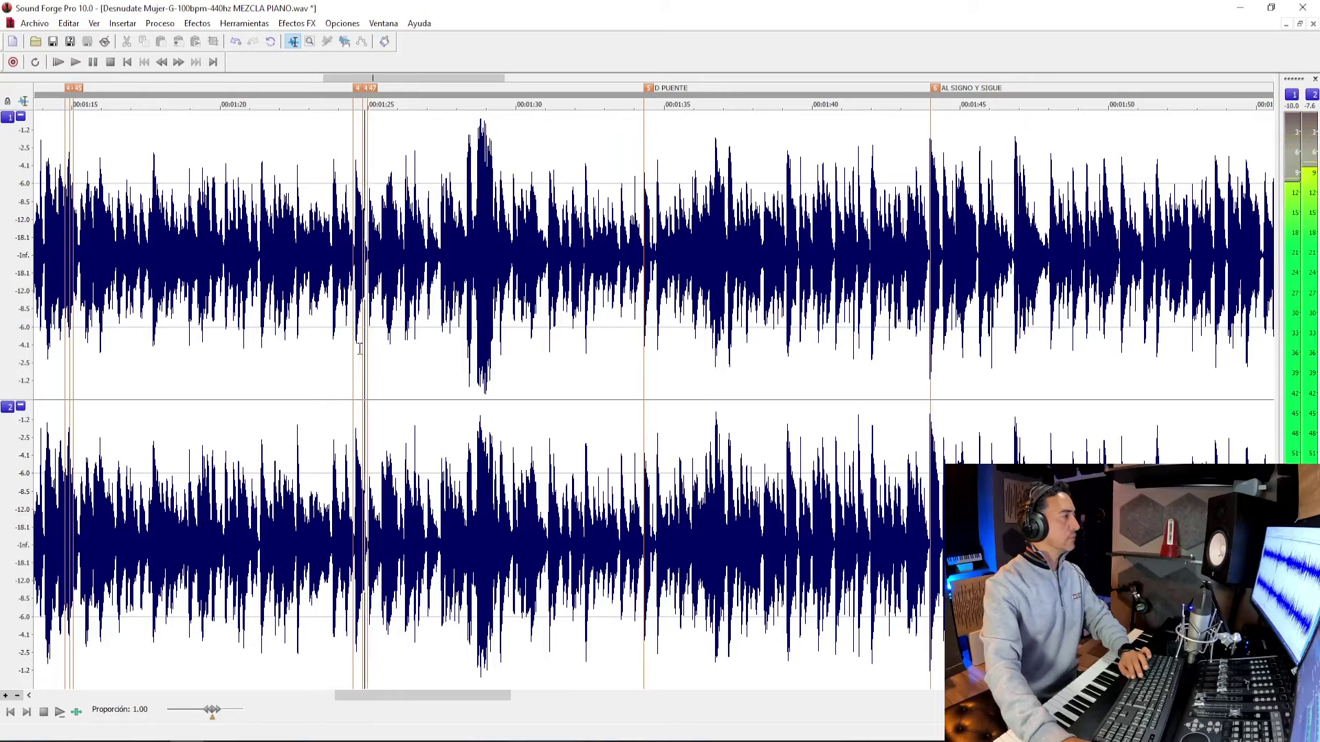
scroll(357, 348, down, 1)
key(space)
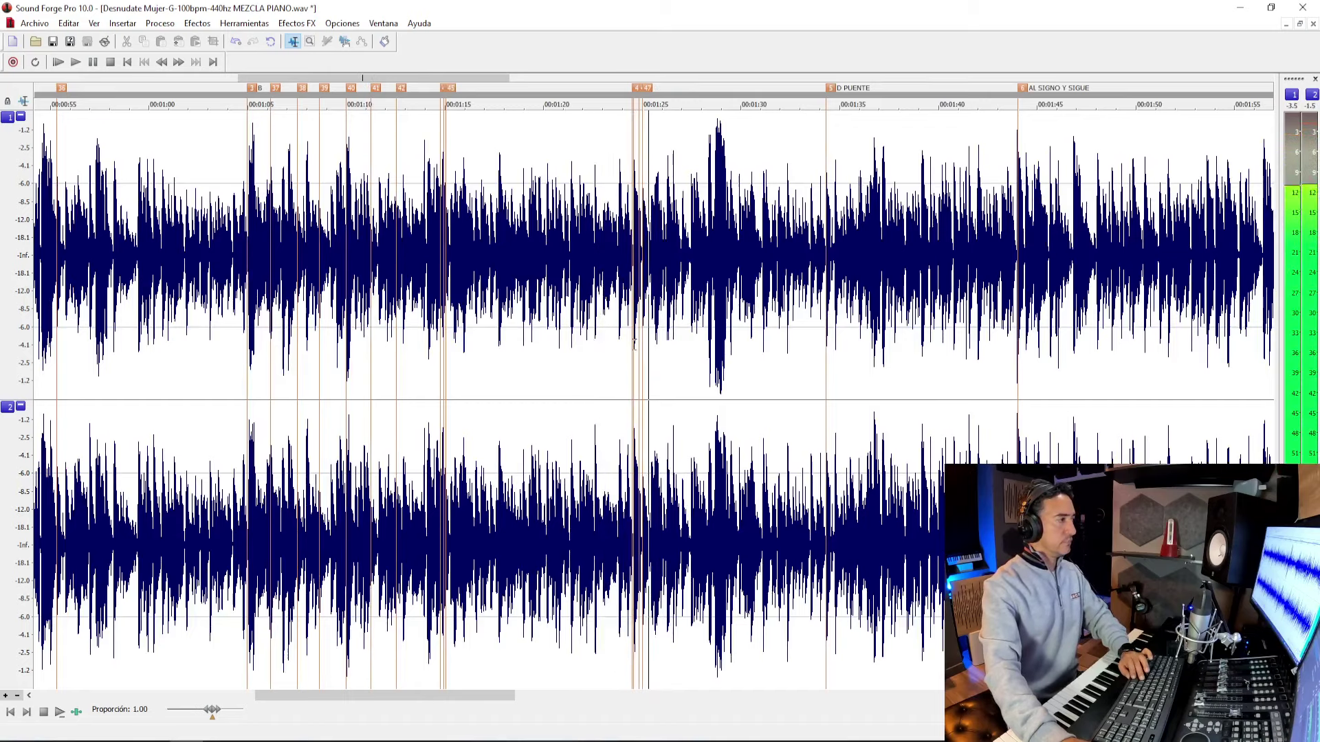
key(space)
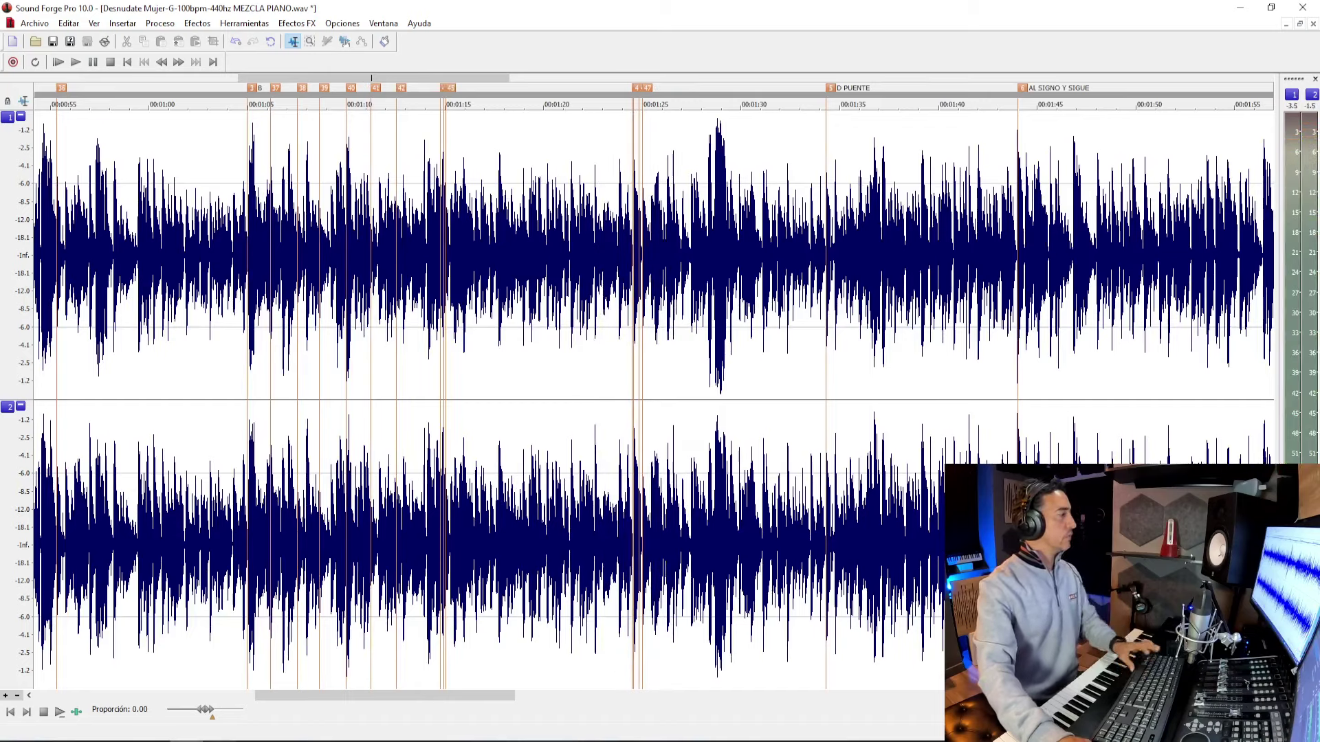
Switch to Sibelius and repeat bars 21 to 28 of section B, both staves, directly after the section.
key(alt+Tab)
scroll(610, 282, up, 3)
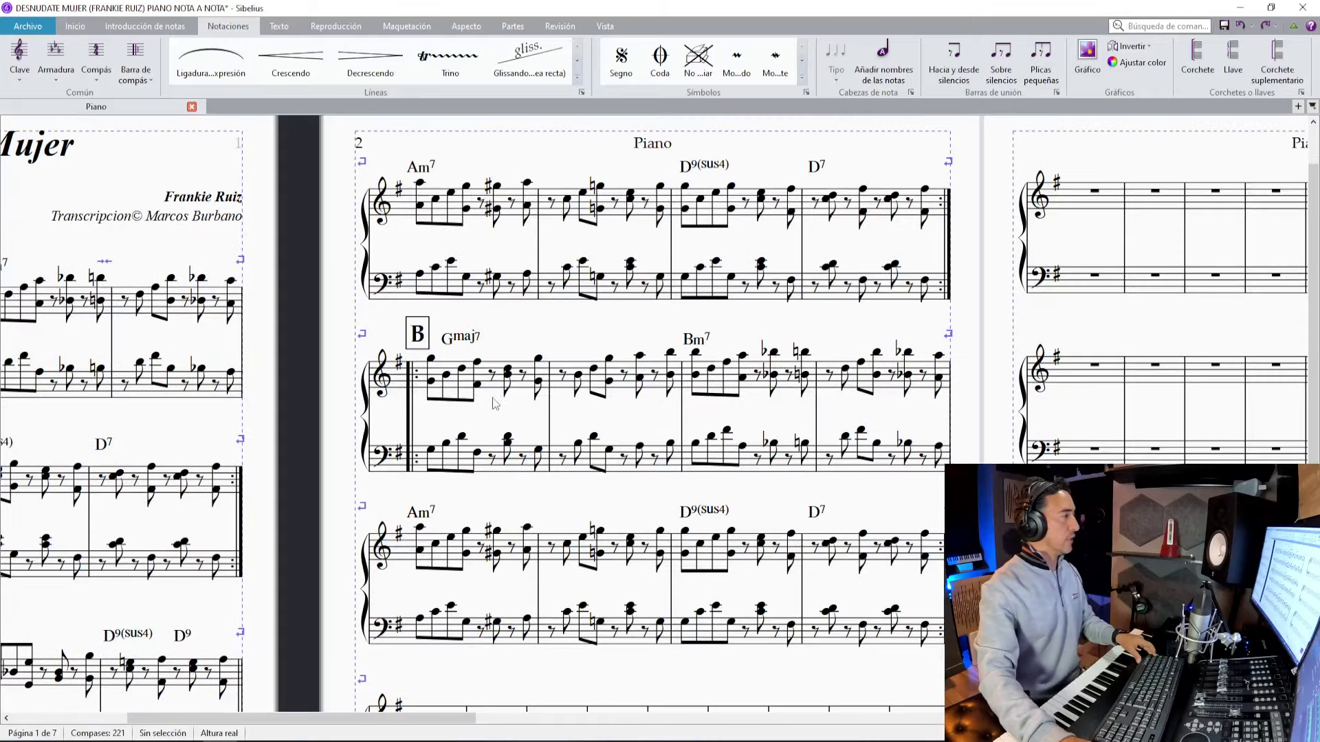
click(486, 378)
scroll(894, 537, down, 2)
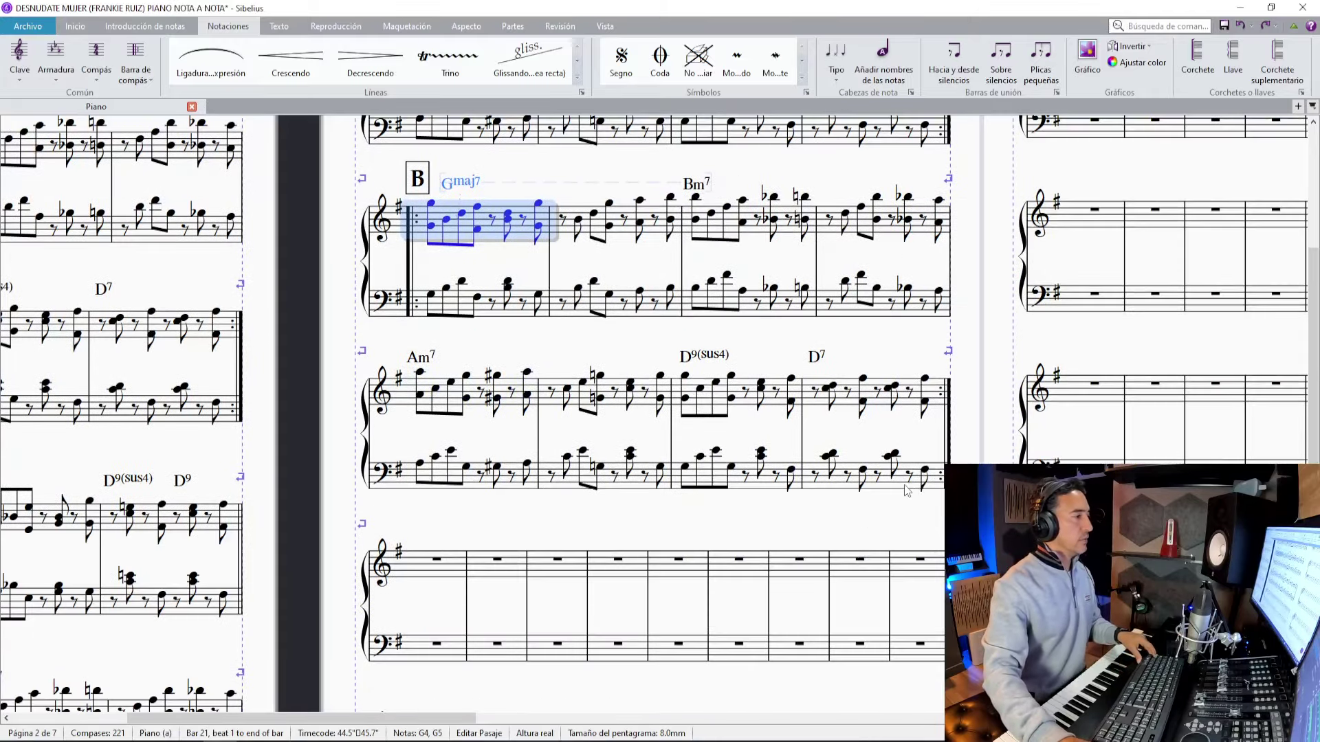
shift+click(899, 489)
key(r)
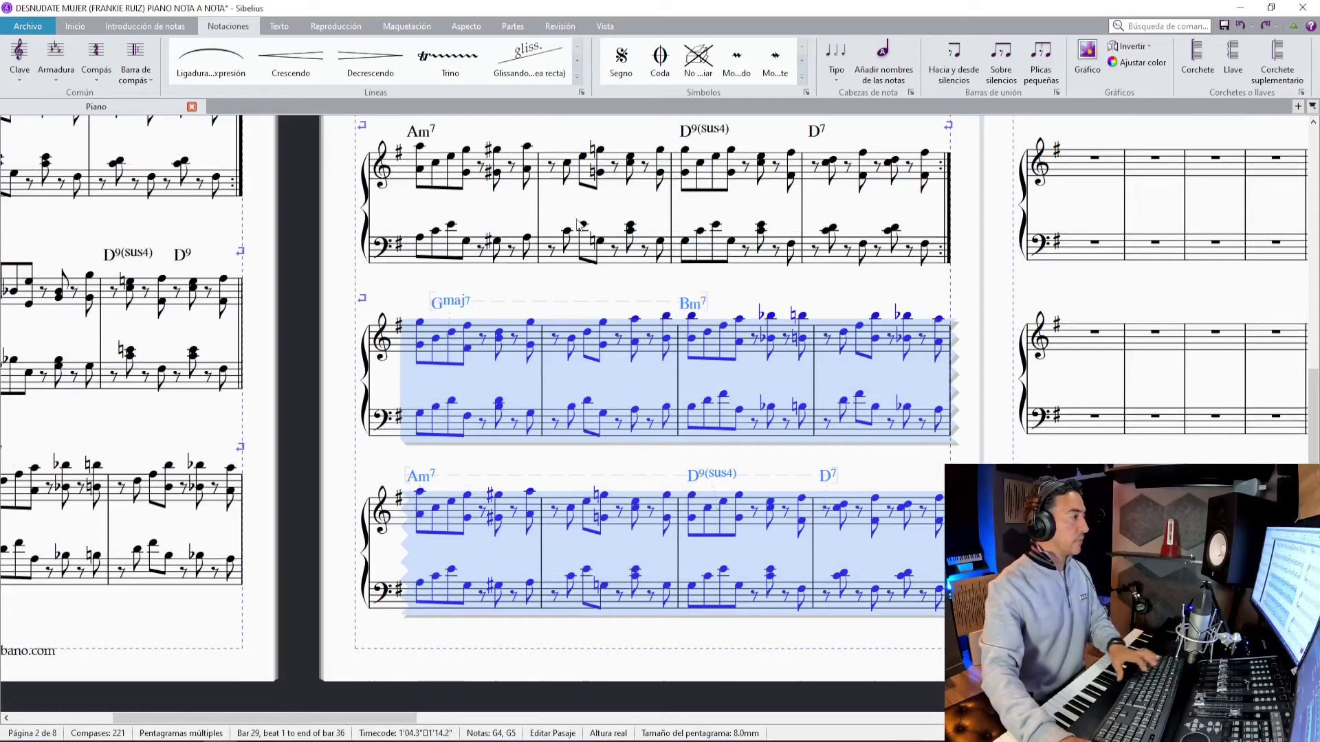
Add rehearsal mark C at the start of bar 29.
key(Escape)
click(424, 343)
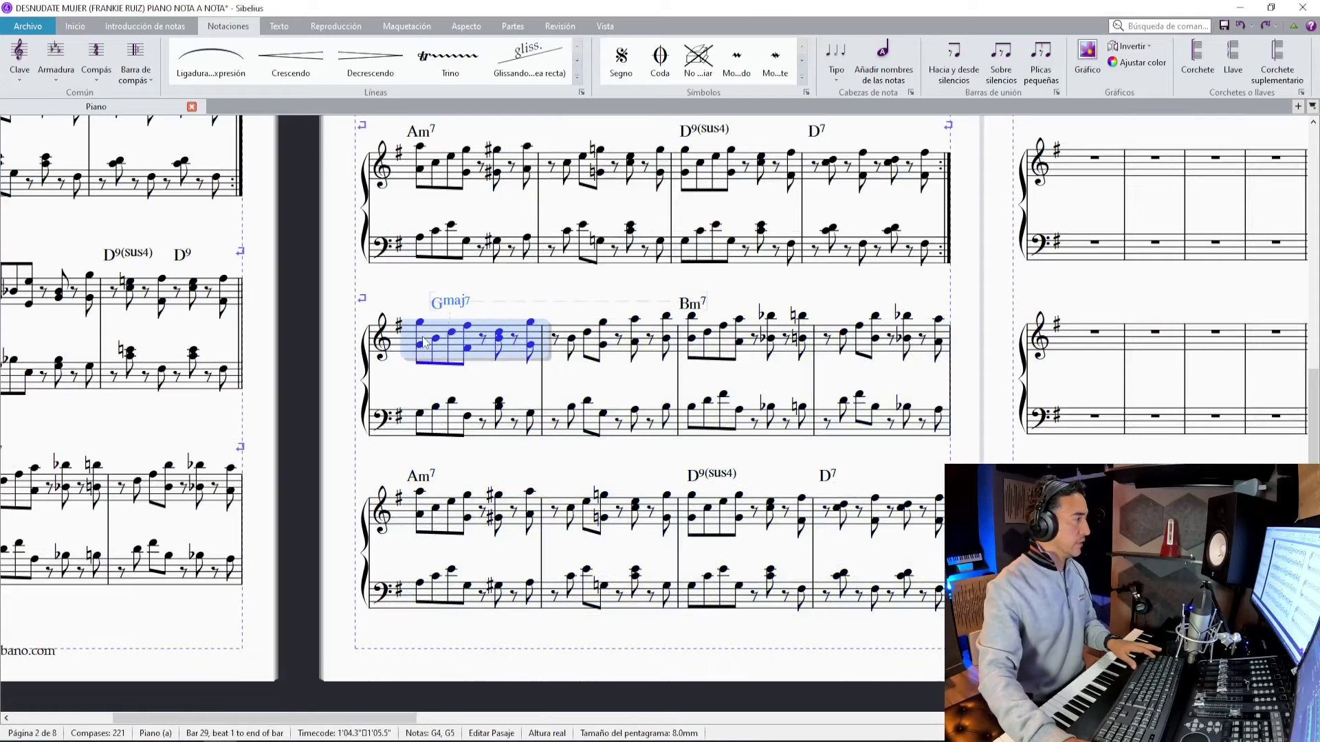
key(ctrl+m)
key(Escape)
Switch to Sound Forge and listen to the recording from the section B marker and from the section C marker.
scroll(502, 275, up, 5)
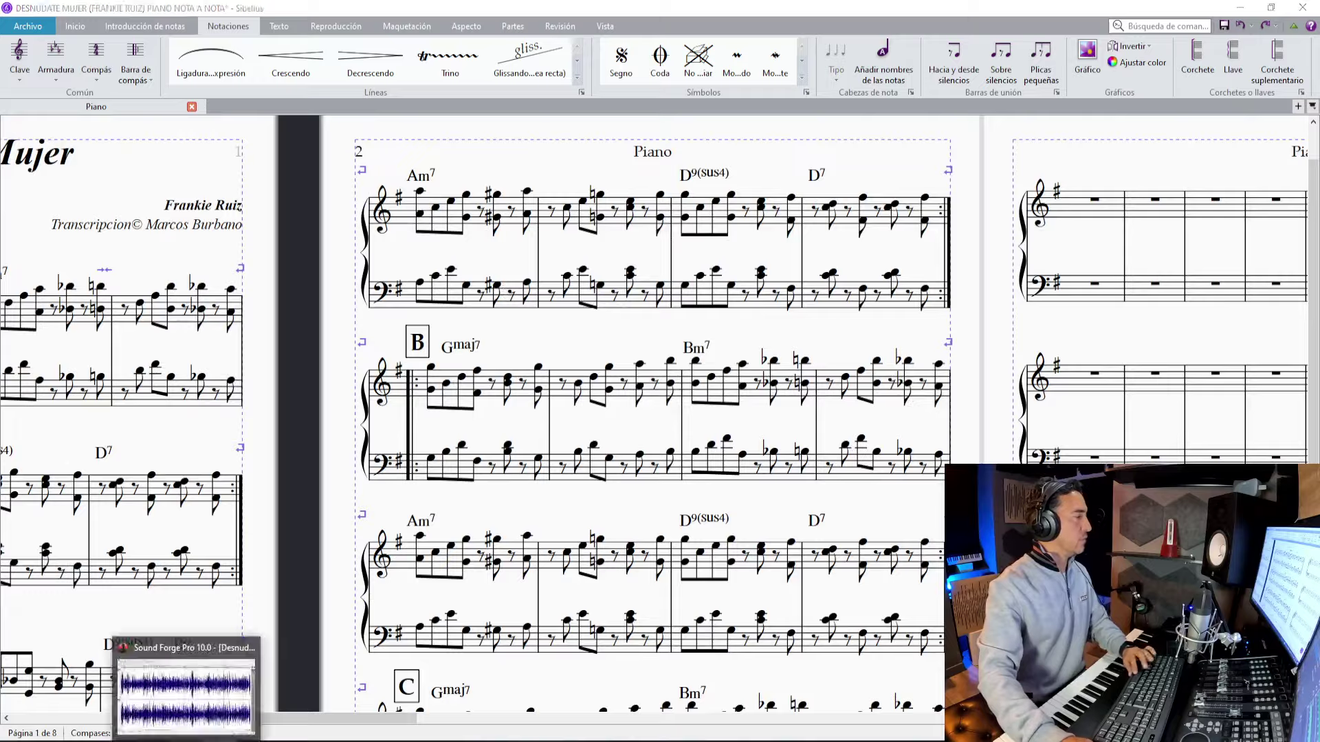
click(187, 740)
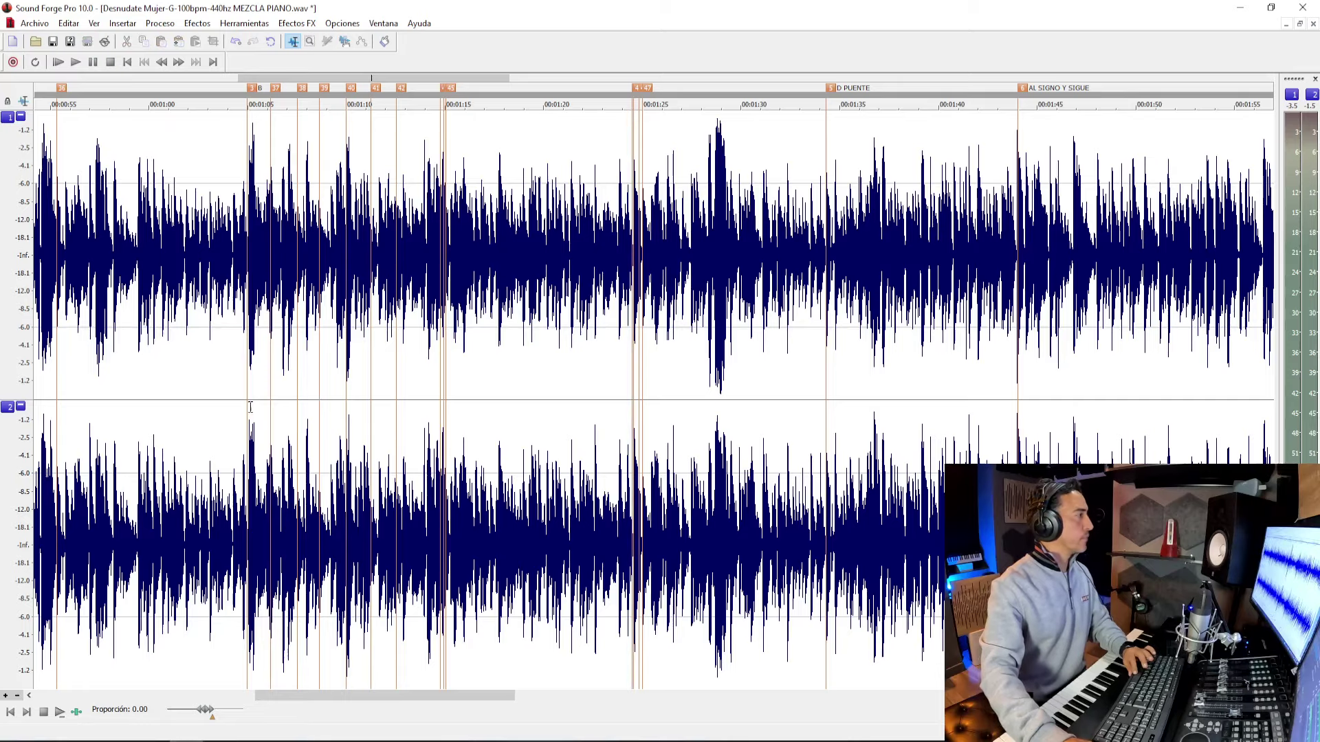
key(space)
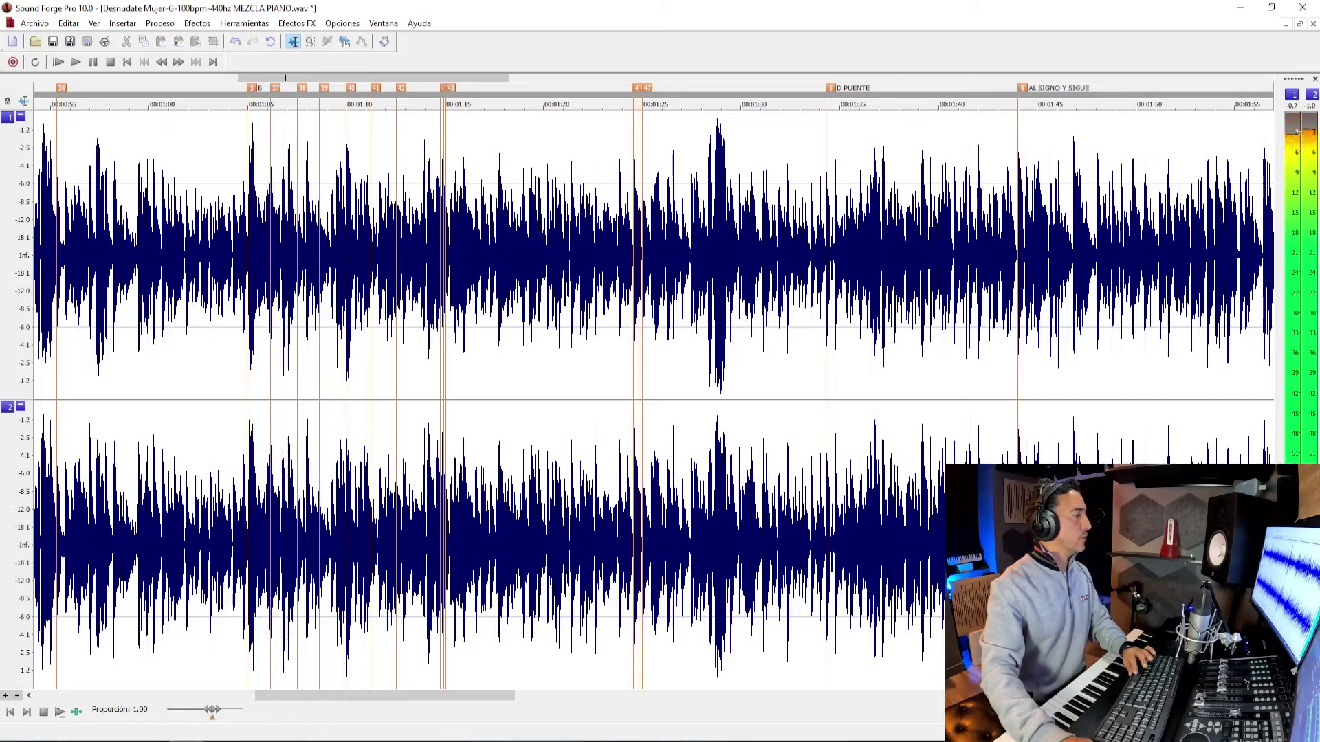
click(640, 383)
key(space)
key(space)
key(alt+Tab)
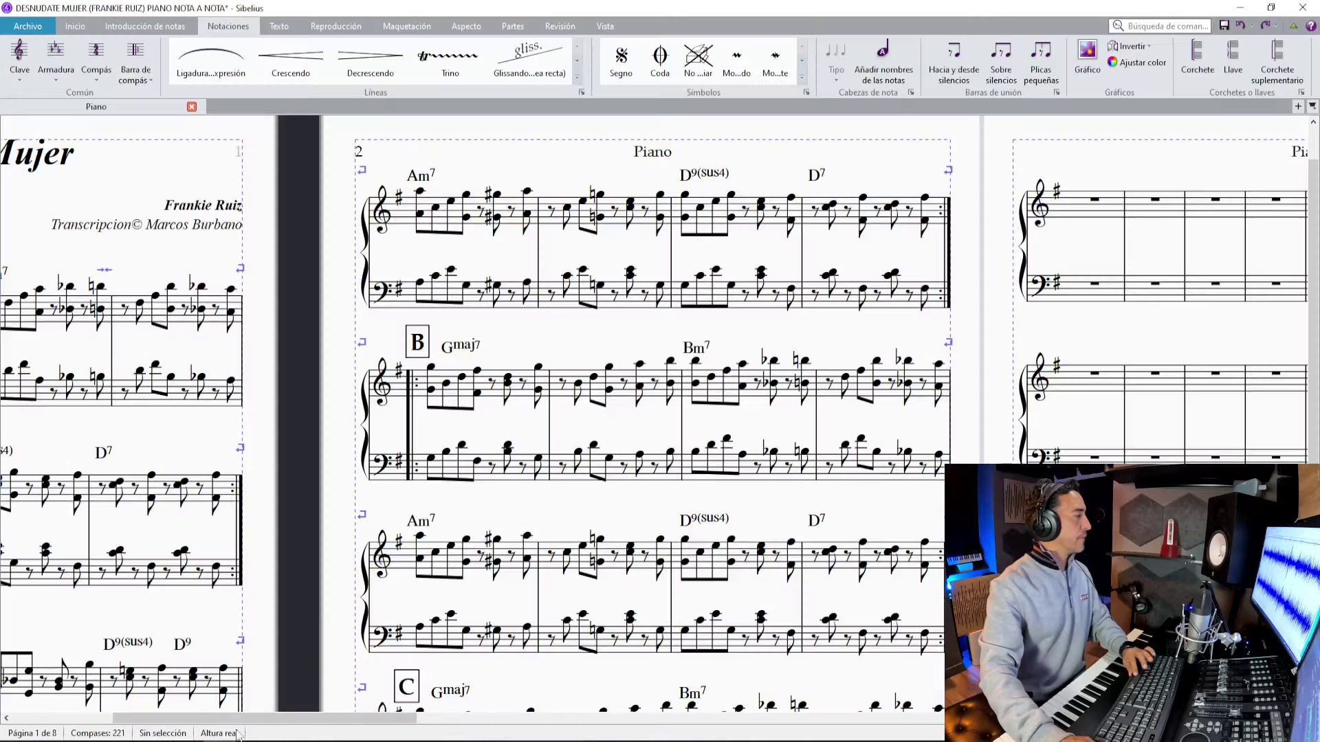
scroll(482, 358, down, 5)
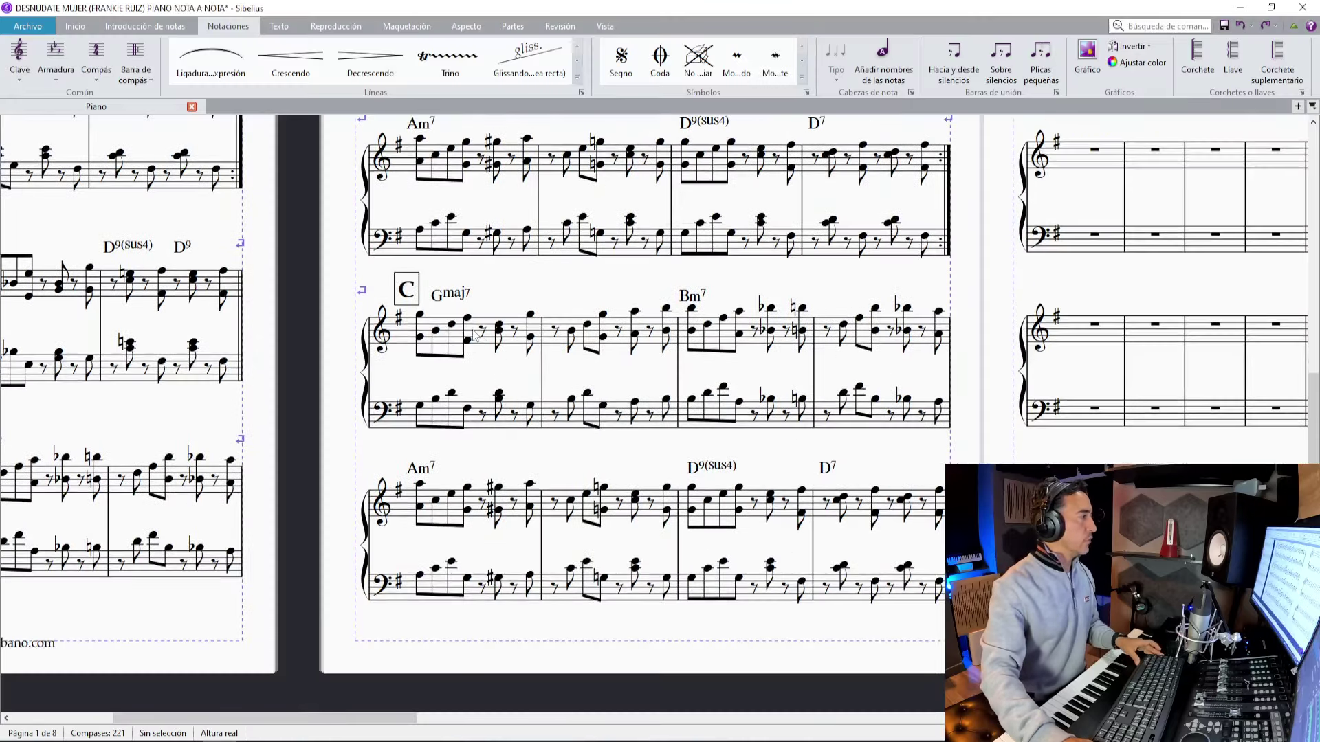
click(473, 333)
click(495, 328)
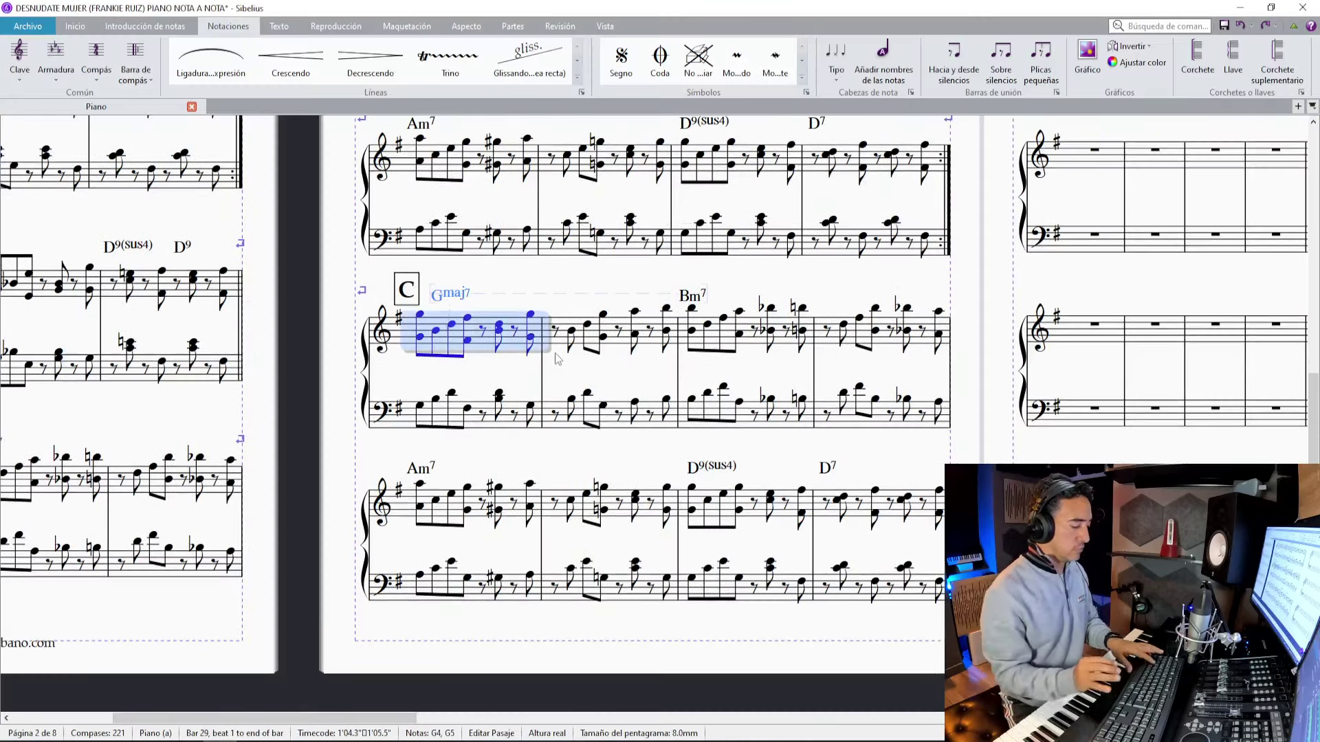
key(ctrl+alt+t)
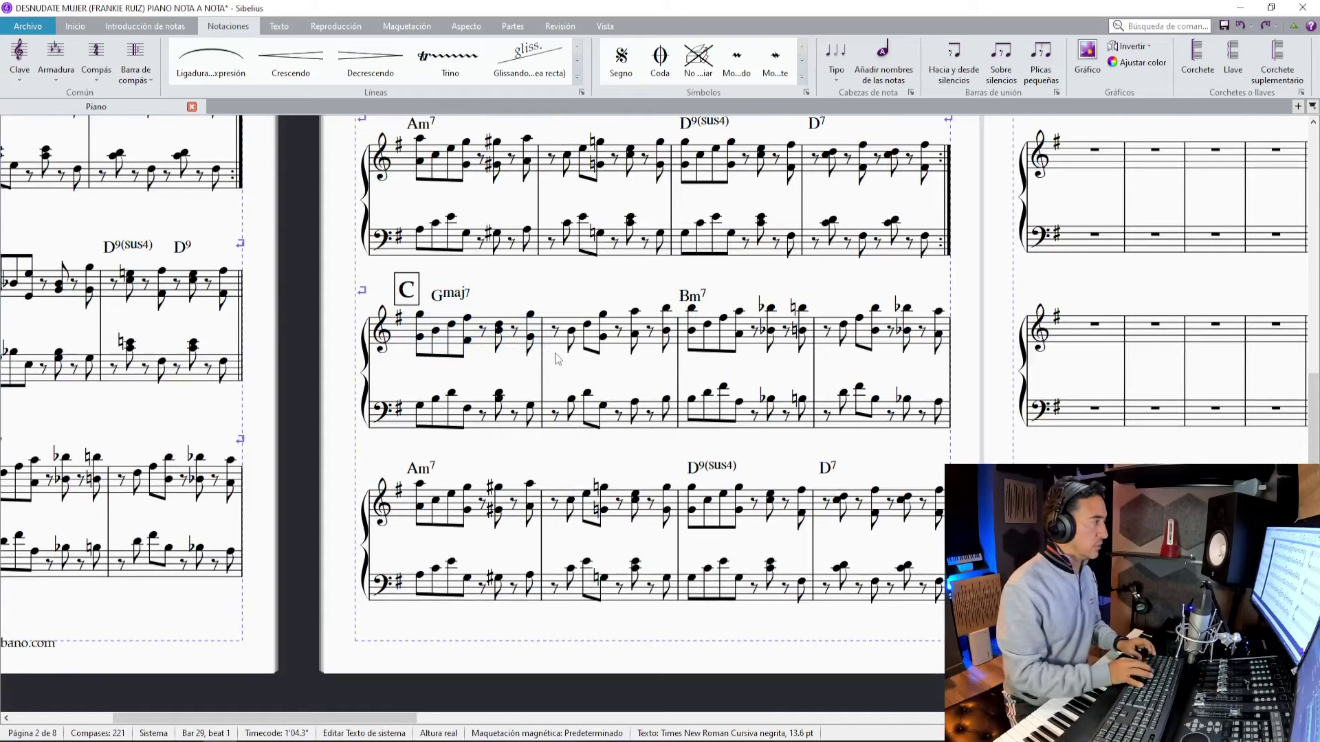
key(Escape)
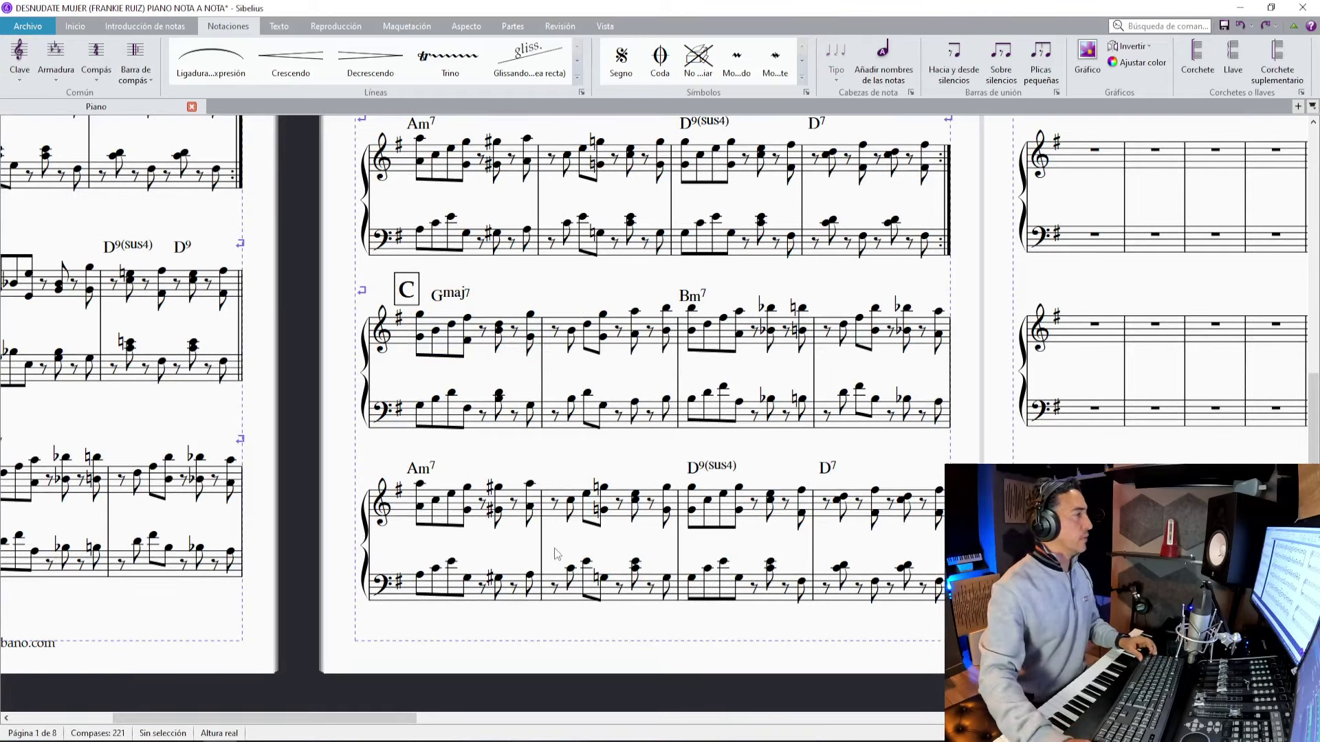
Replay the opening of section C in Sound Forge and compare it with the section C bars in the Sibelius score.
key(ctrl+plus)
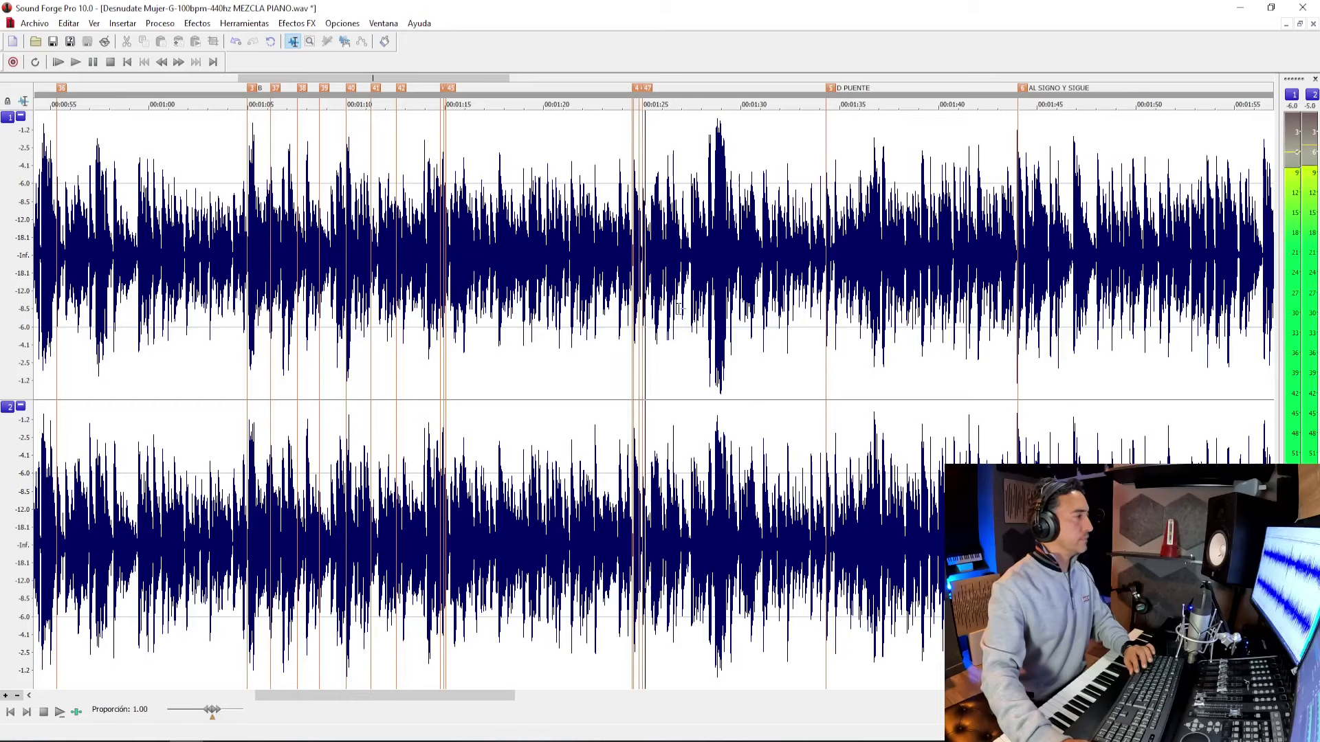
scroll(771, 341, up, 1)
key(space)
key(space)
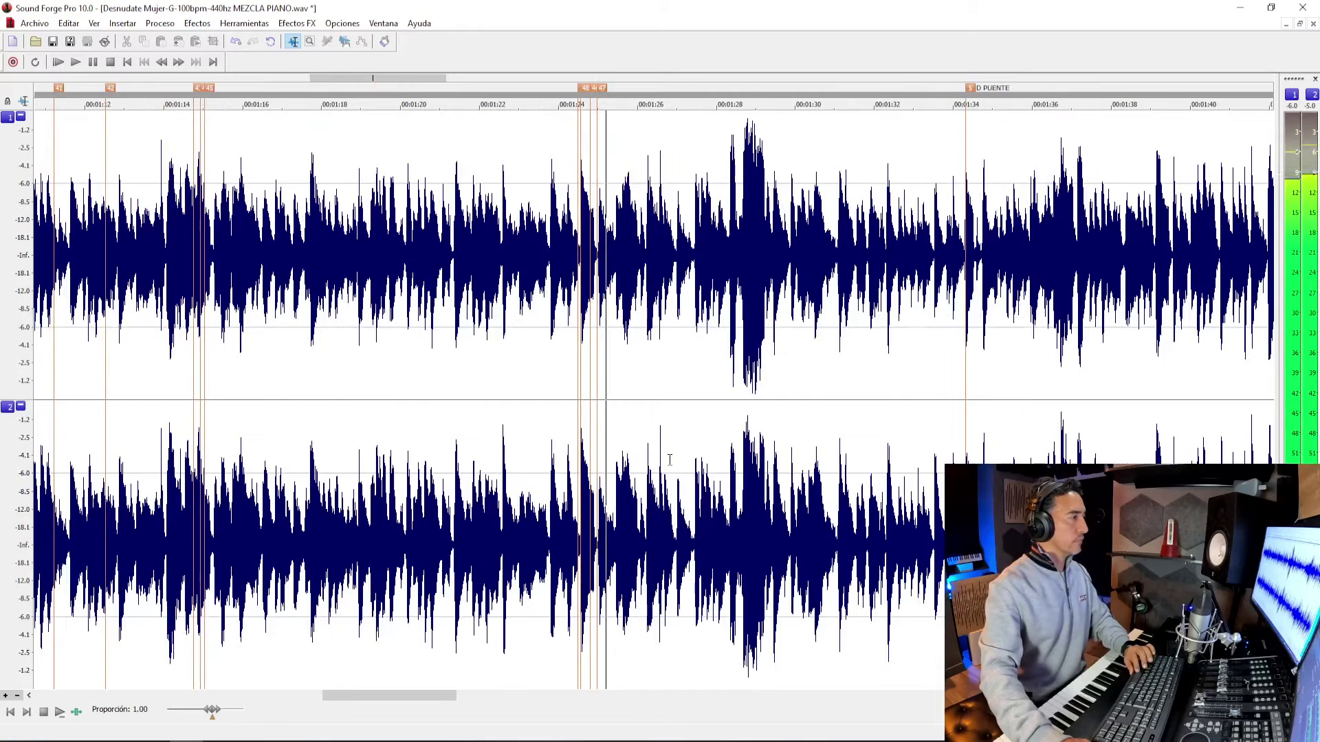
key(space)
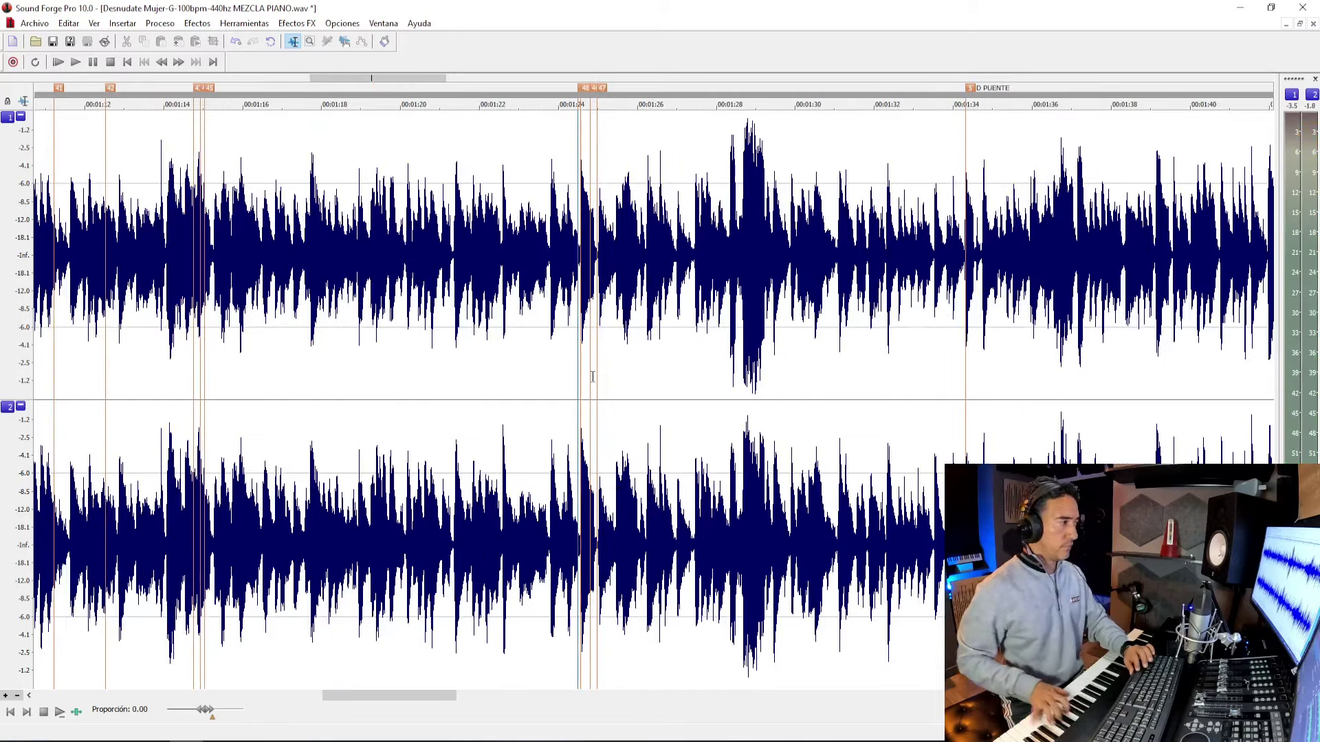
key(alt+Tab)
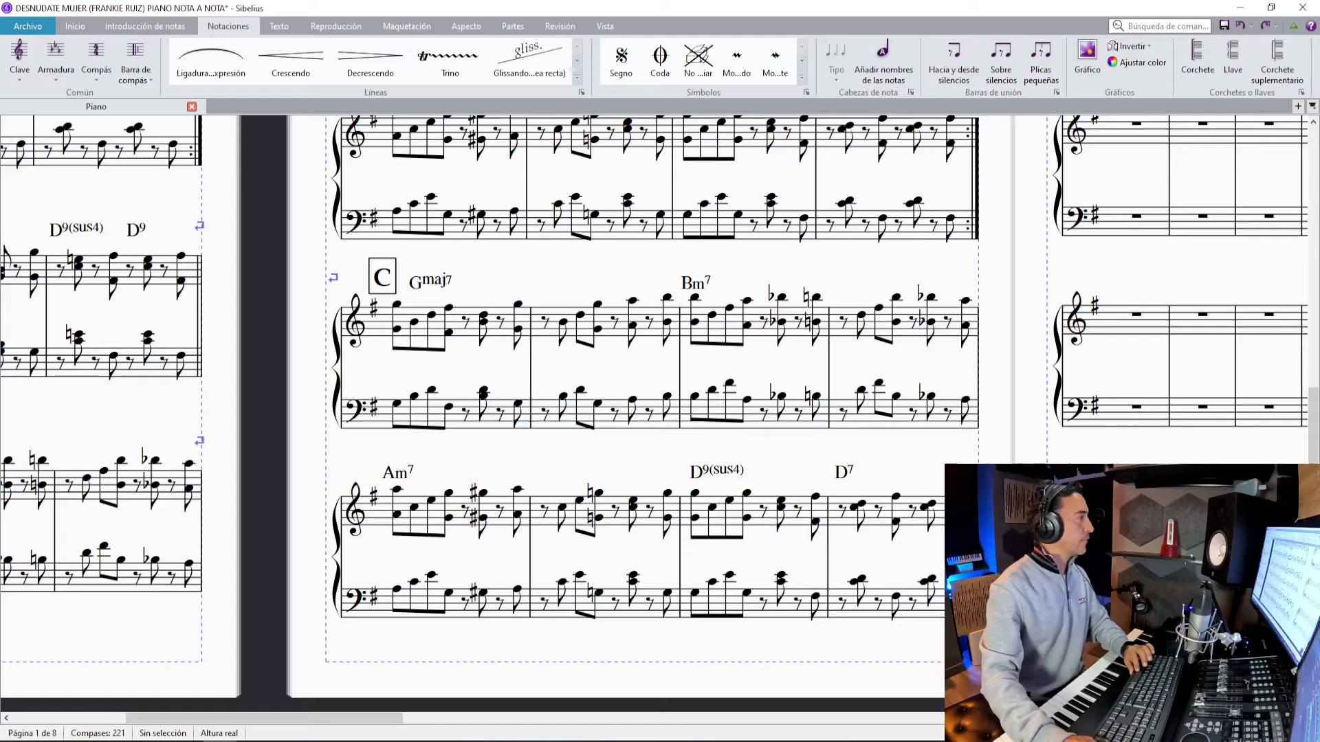
key(alt+Tab)
key(alt+Tab)
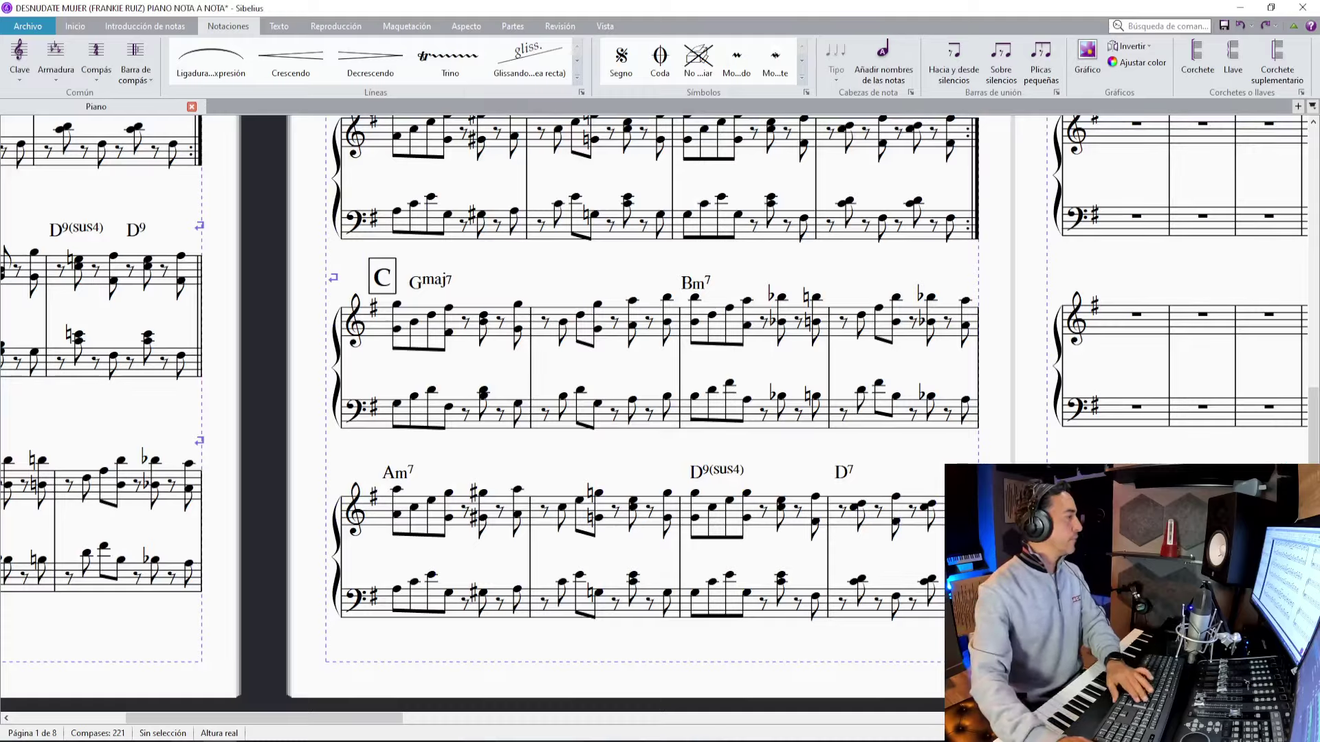
Switch to Sound Forge, play the passage before the D PUENTE marker and add markers near 1:32 and 1:30.
key(alt+Tab)
click(813, 375)
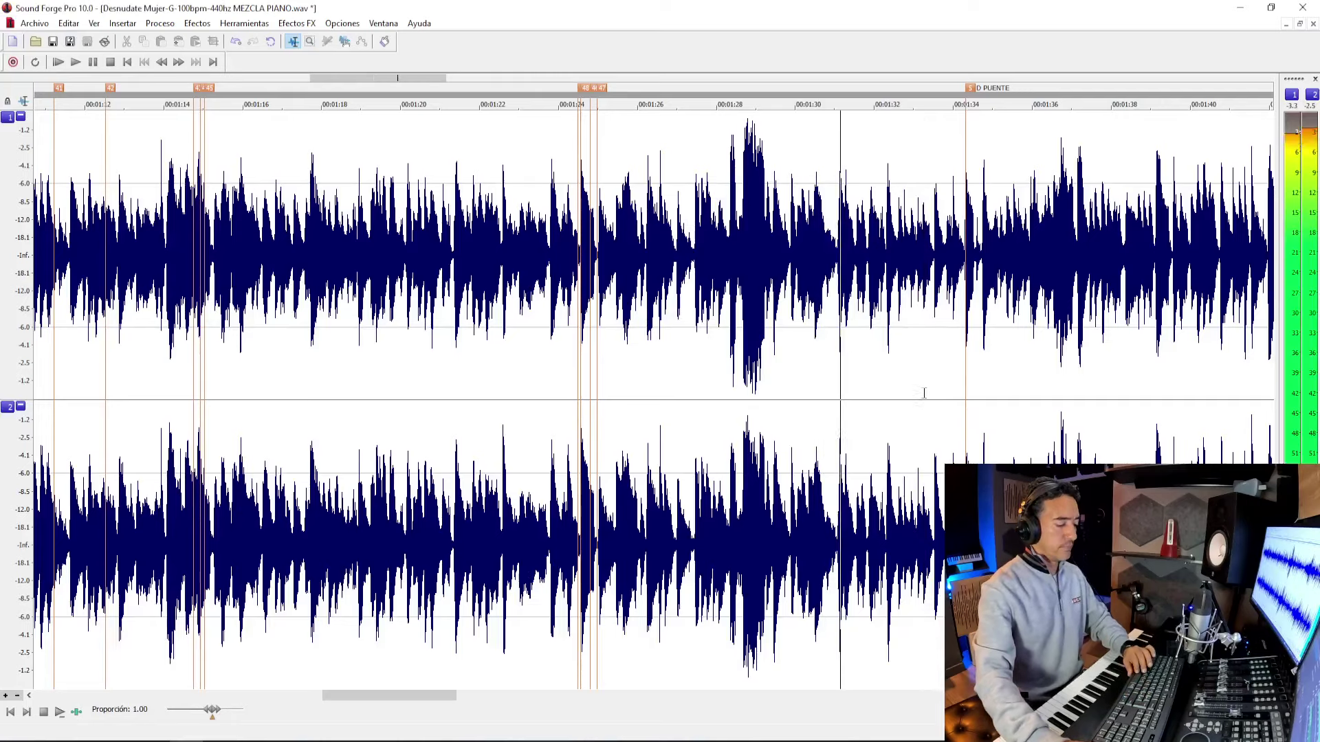
scroll(921, 386, up, 1)
key(m)
click(559, 374)
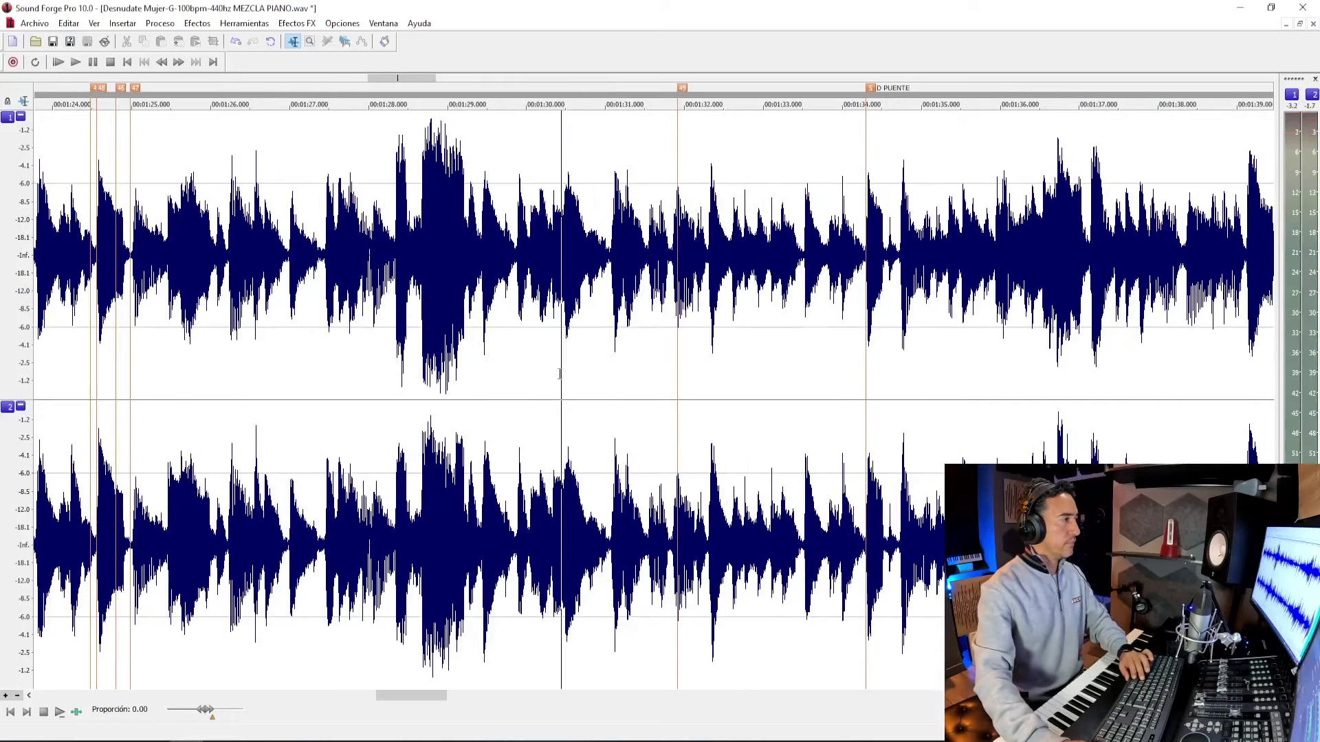
click(507, 398)
key(m)
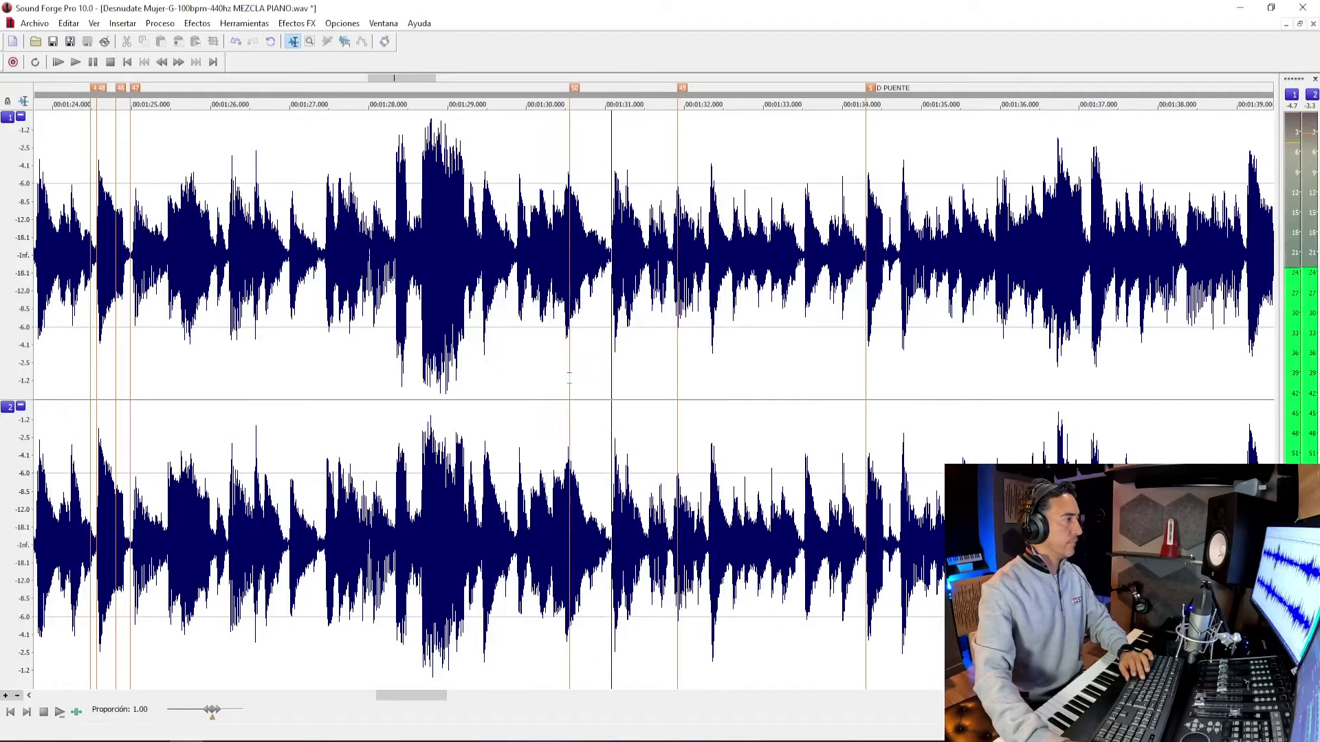
In Sibelius, rewrite beats 3 and 4 of bar 34 as four eighth-note positions in both staves and save the score.
key(alt+Tab)
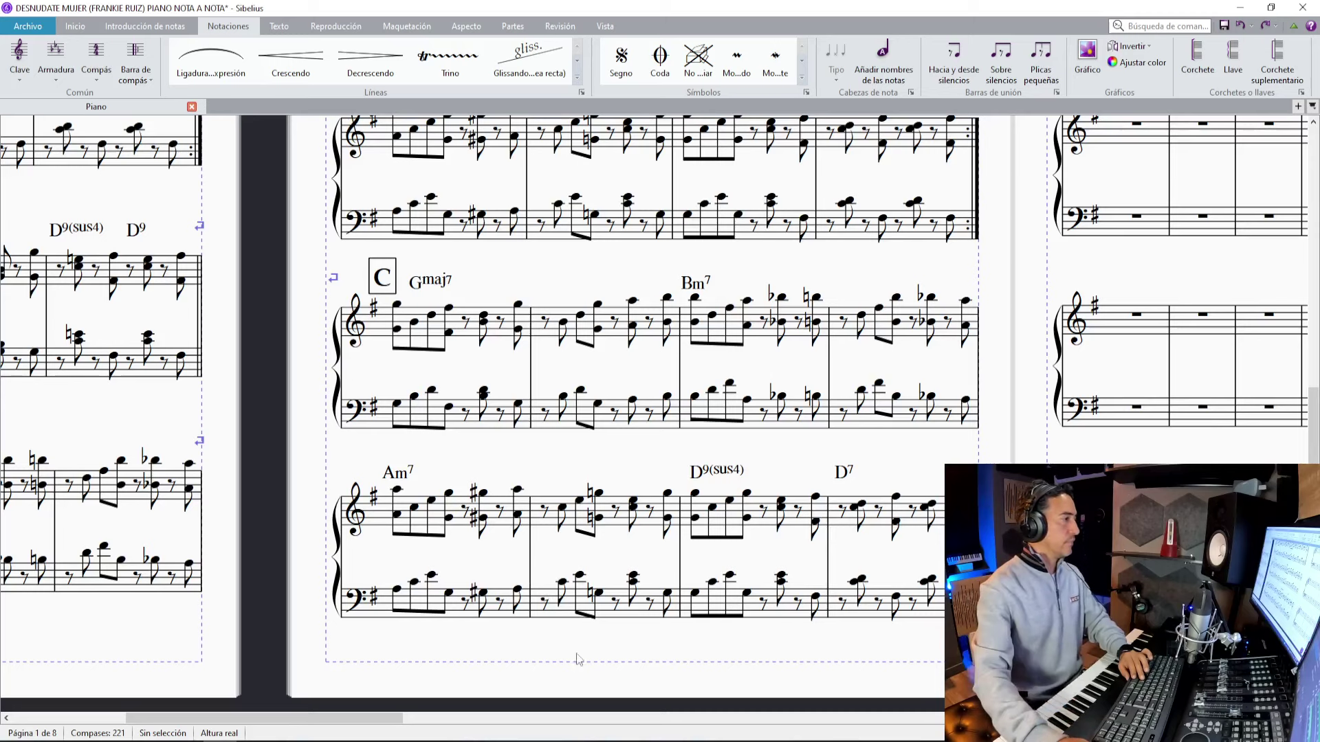
click(618, 512)
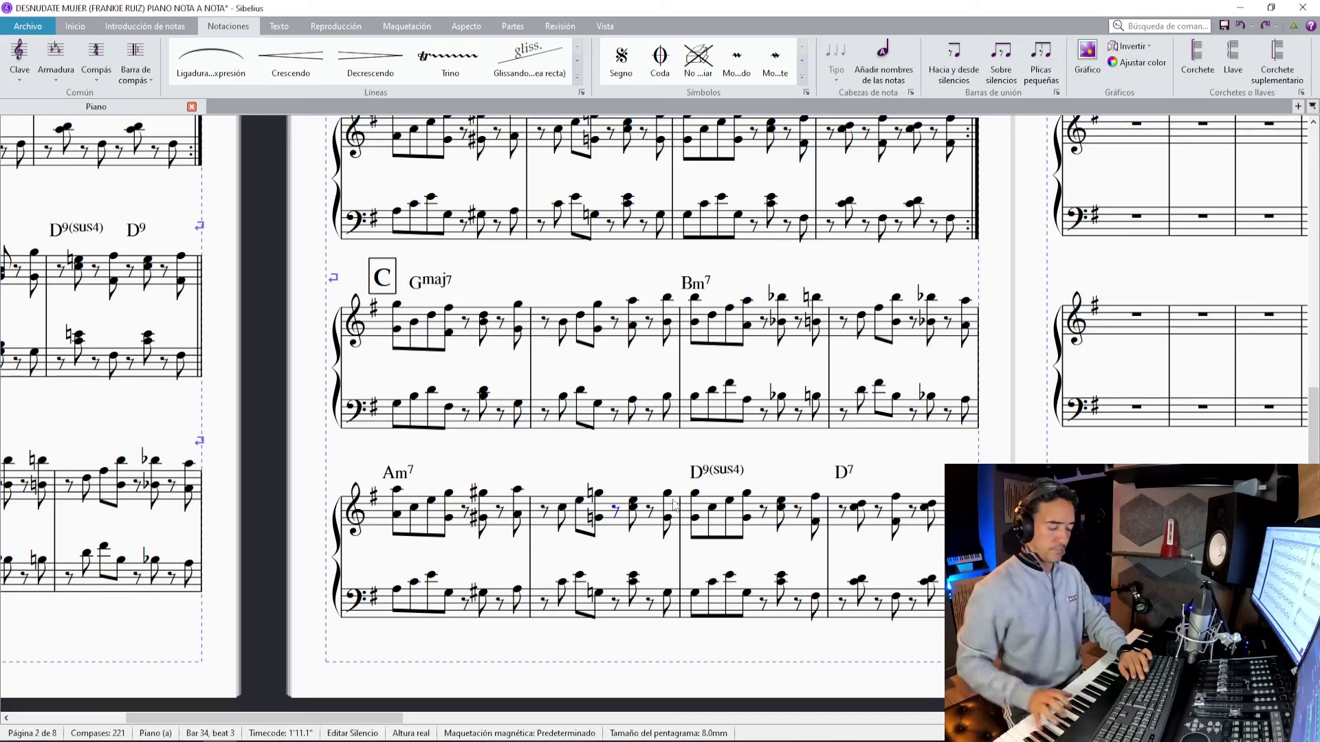
click(616, 604)
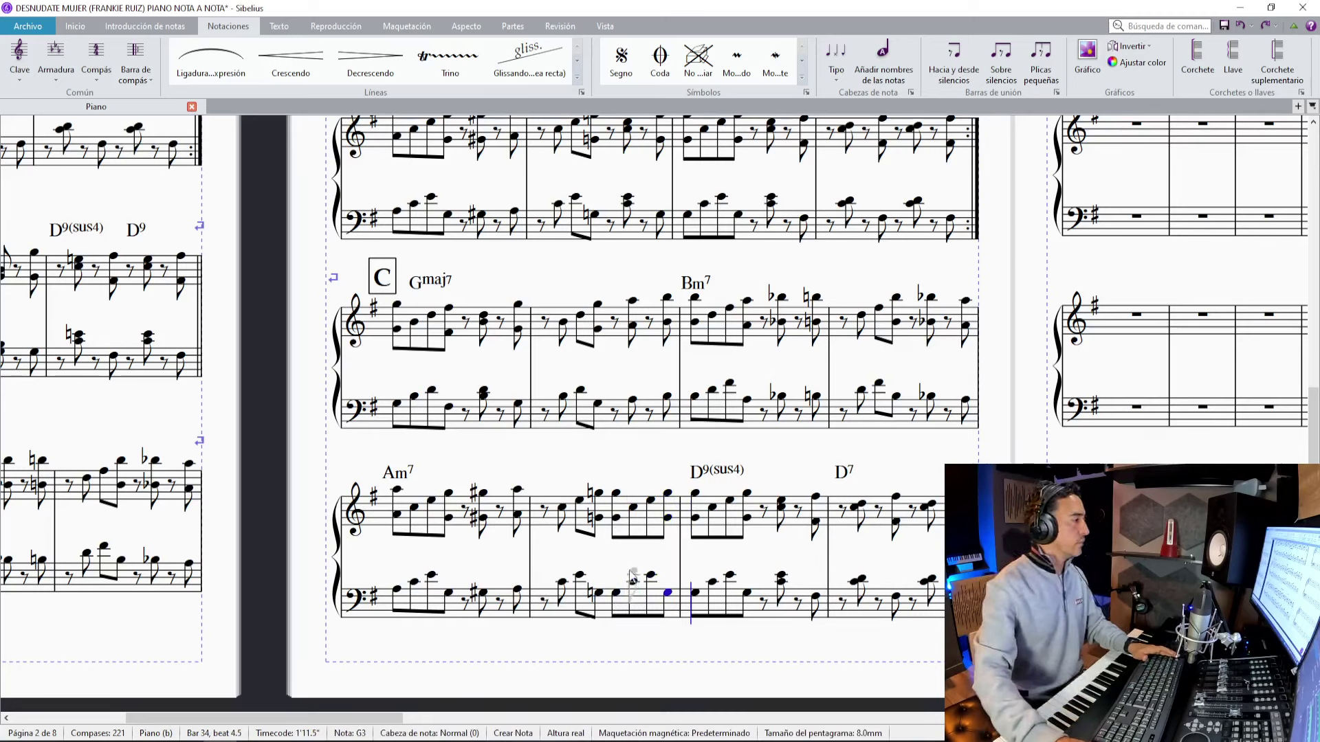
key(Escape)
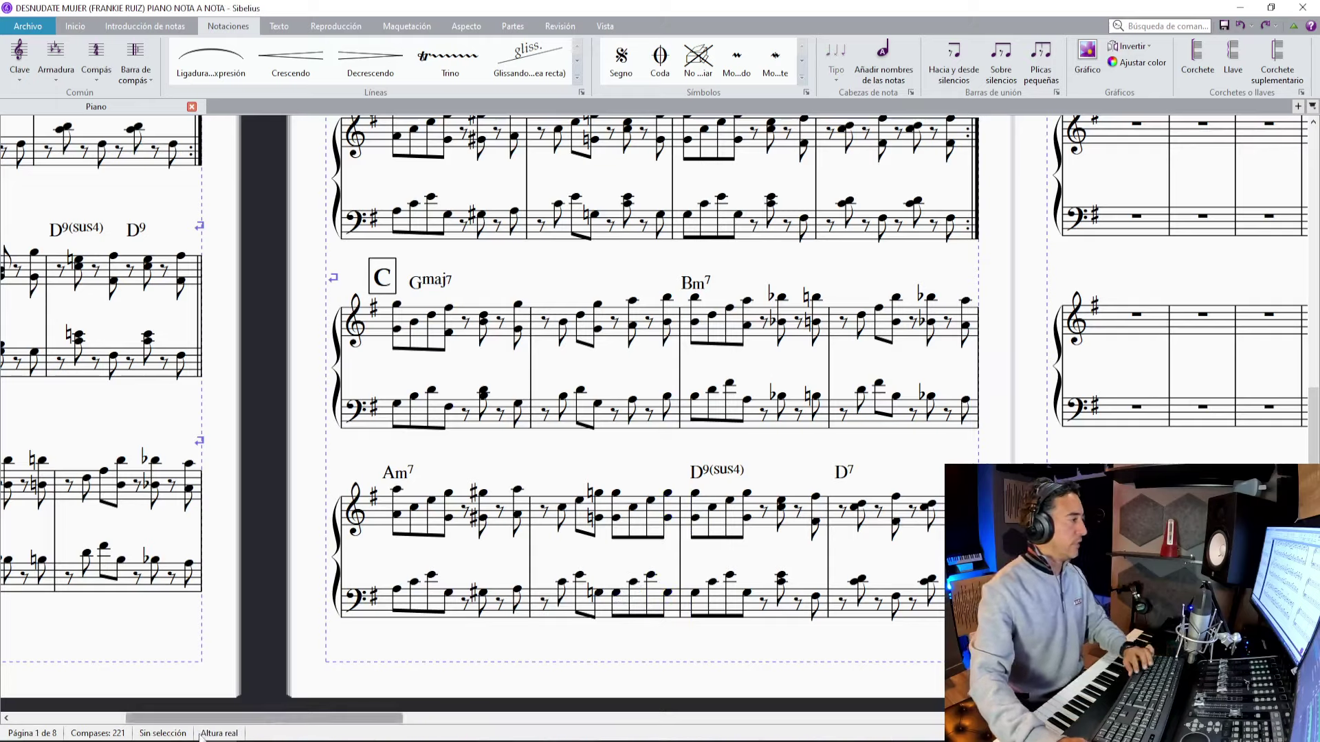
Switch to Sound Forge and listen to the end of section C and the start of the bridge.
key(alt+Tab)
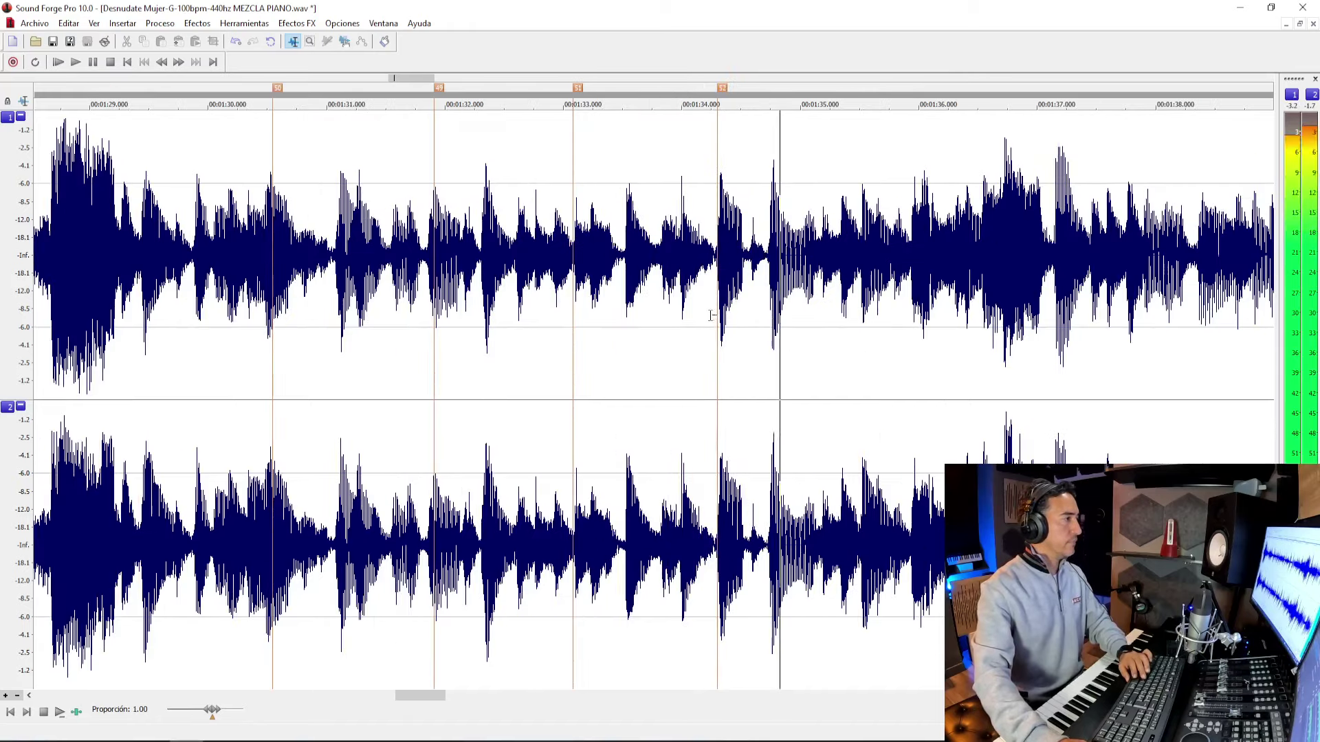
scroll(770, 327, down, 1)
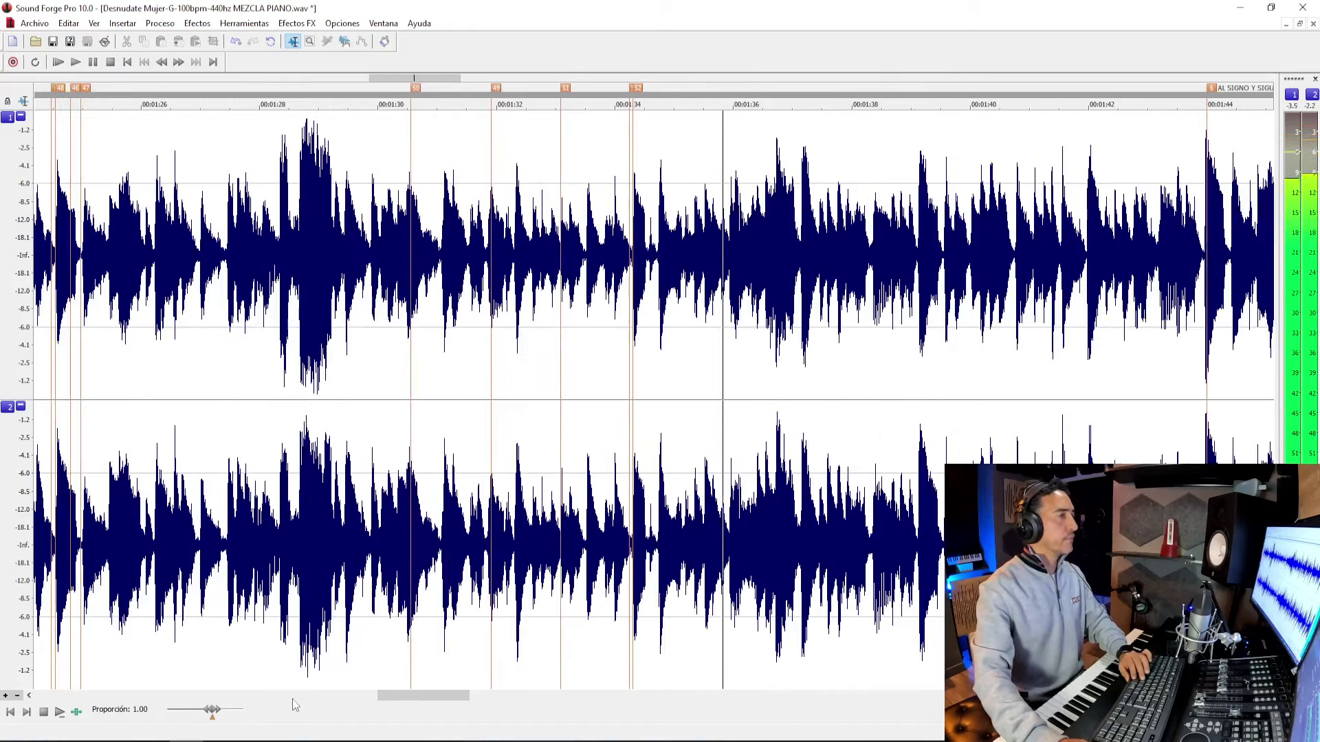
Switch to Sibelius and place a double barline at the end of bar 36.
key(alt+Tab)
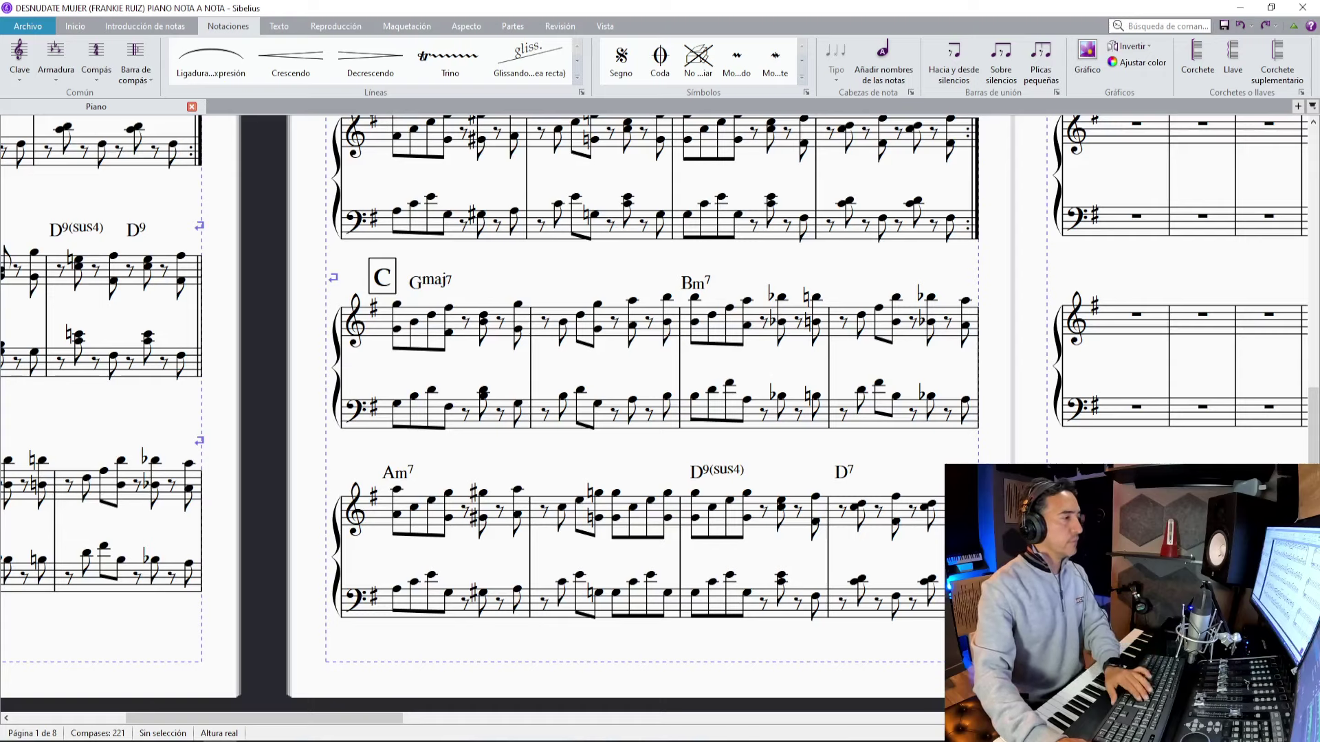
click(978, 556)
click(141, 74)
click(317, 118)
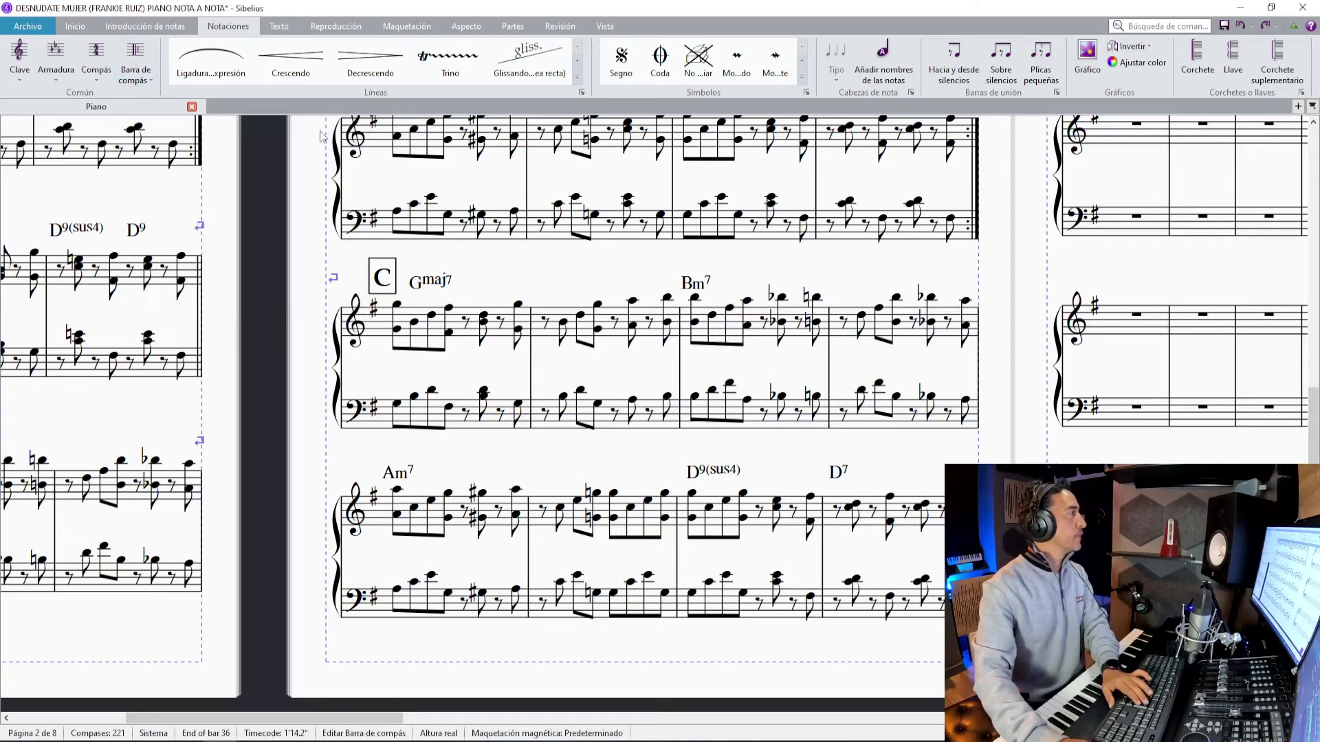
Insert system breaks after bars 40 and 36 so that page 3 opens with a four-bar system.
scroll(638, 412, down, 2)
scroll(739, 460, up, 1)
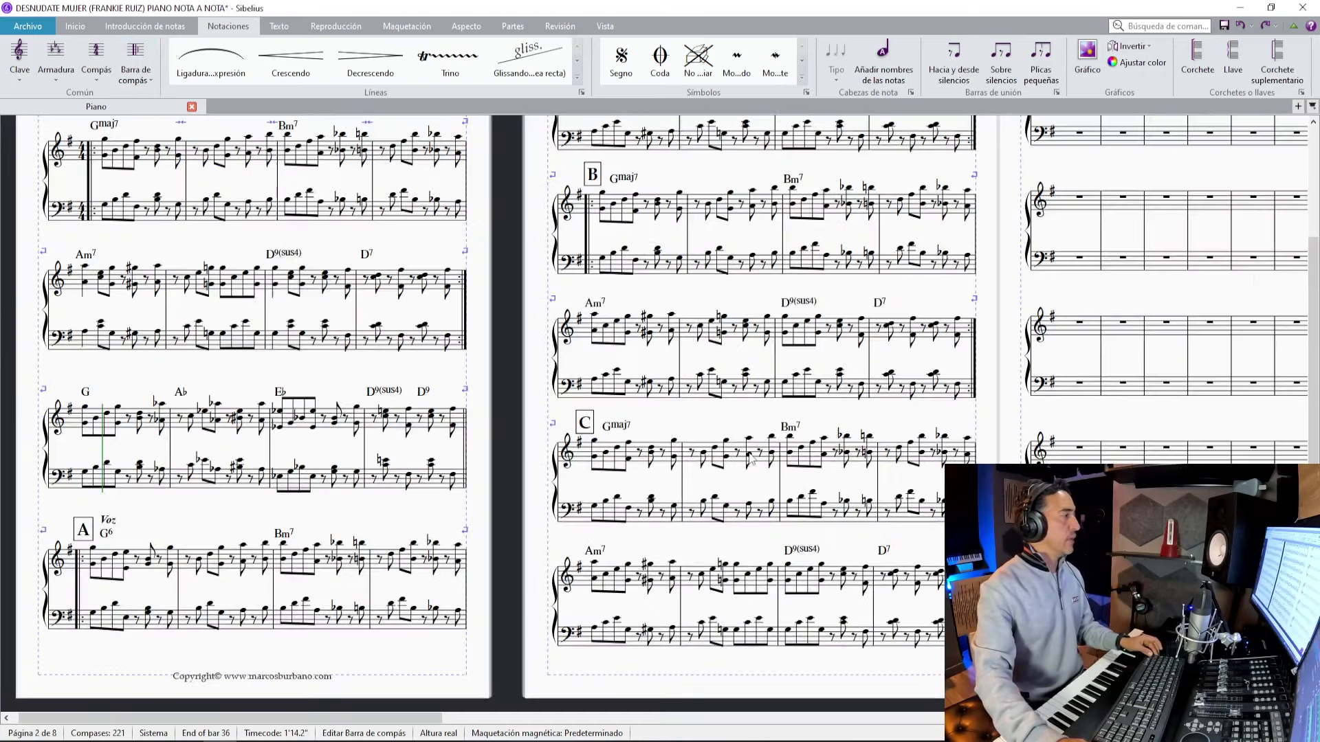
scroll(768, 447, right, 2)
scroll(451, 475, left, 3)
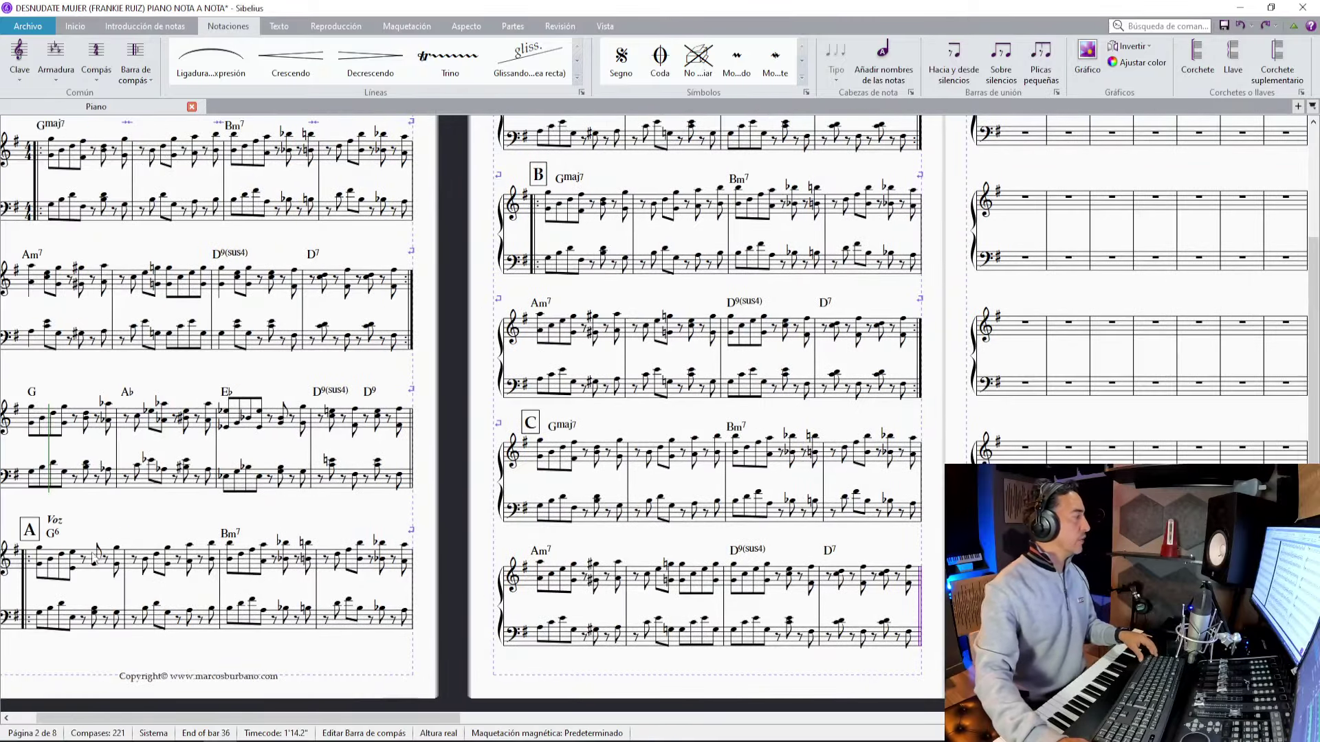
scroll(571, 402, up, 3)
scroll(570, 402, down, 3)
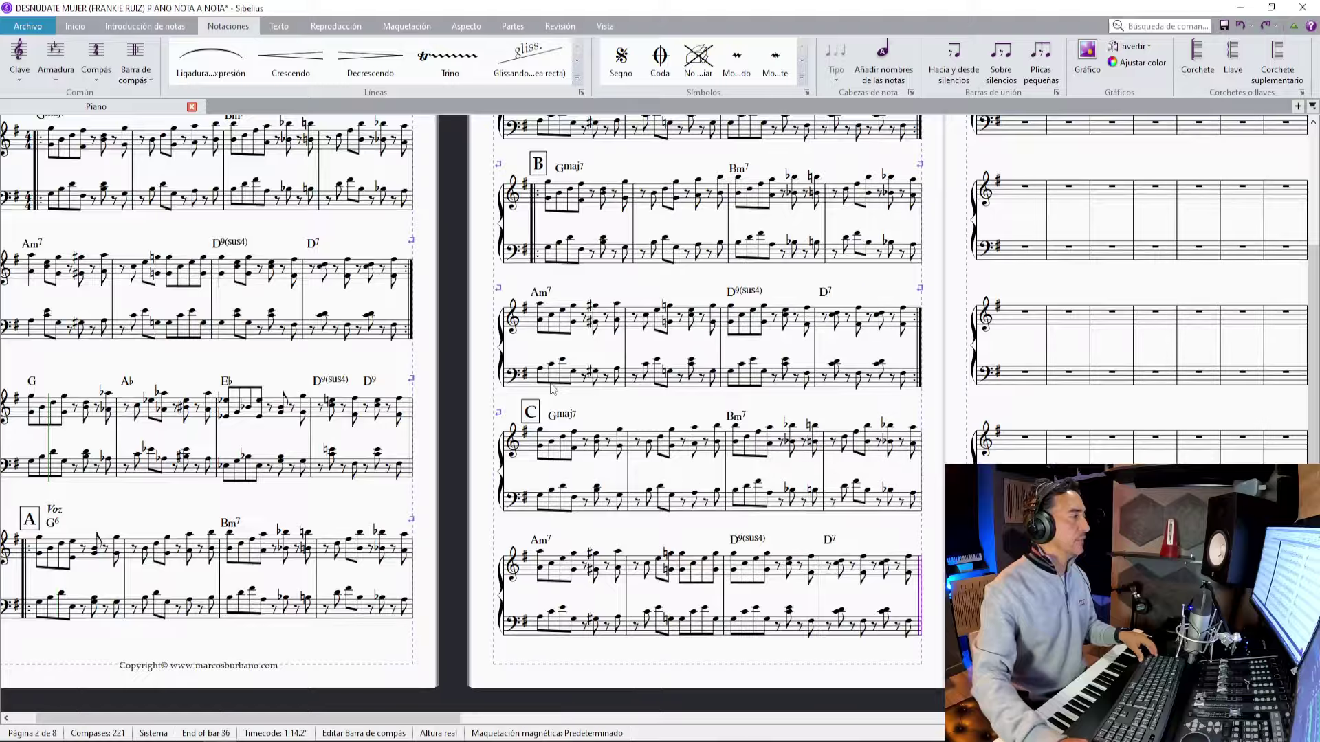
scroll(553, 390, right, 5)
scroll(901, 343, up, 4)
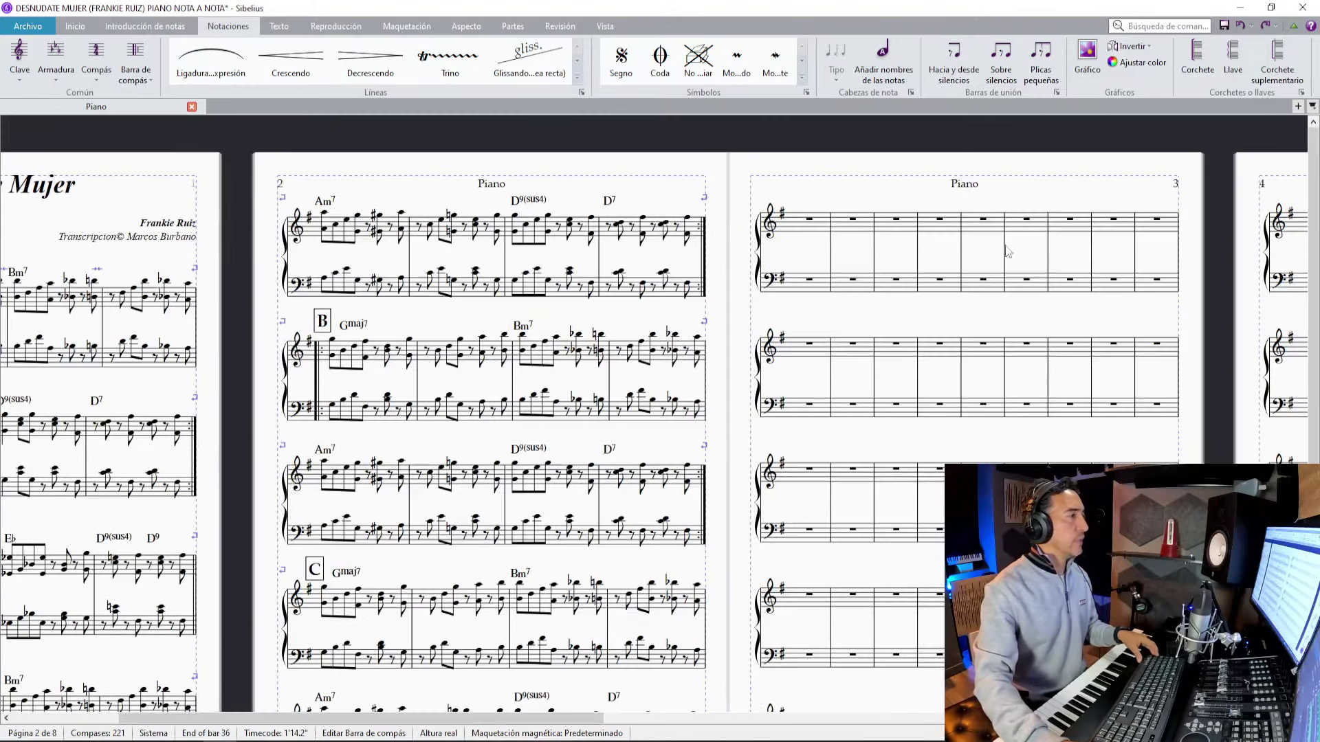
key(ctrl+v)
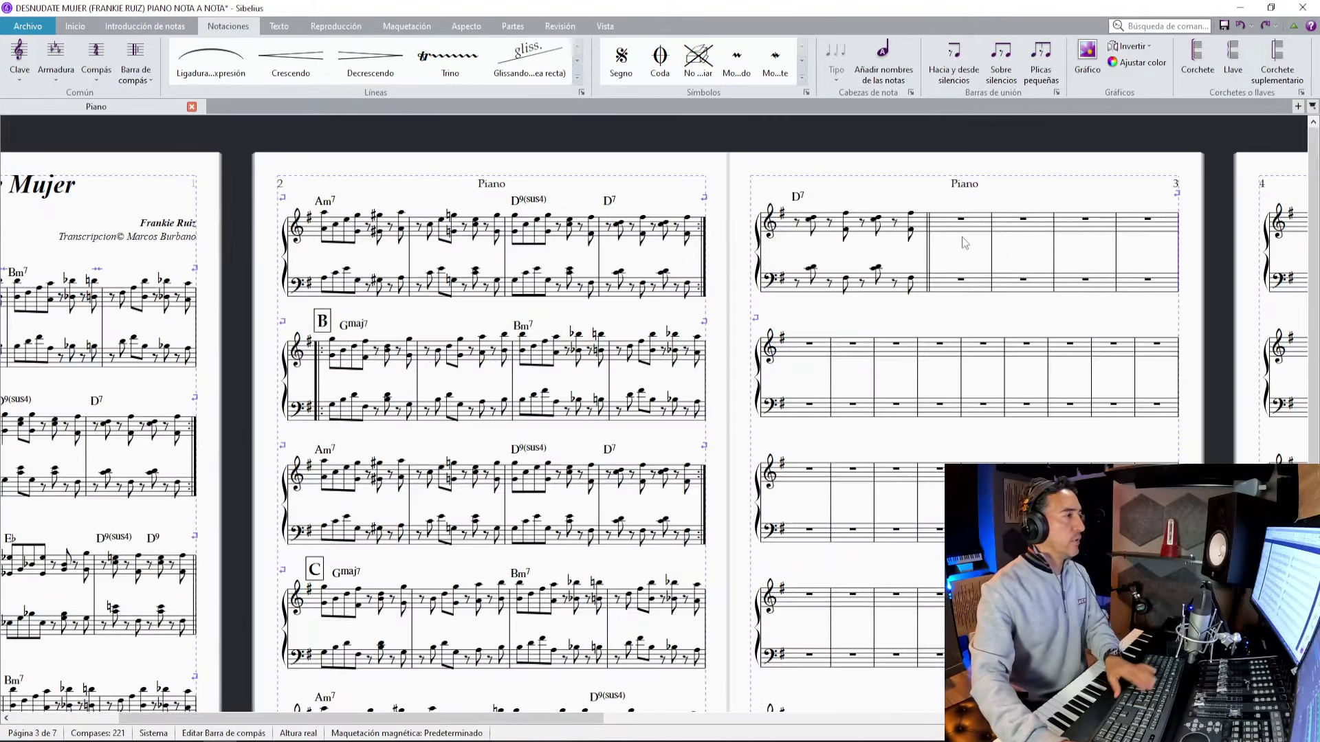
click(929, 254)
key(Return)
Add the bold italic system text "Puente" at the start of bar 37.
click(818, 224)
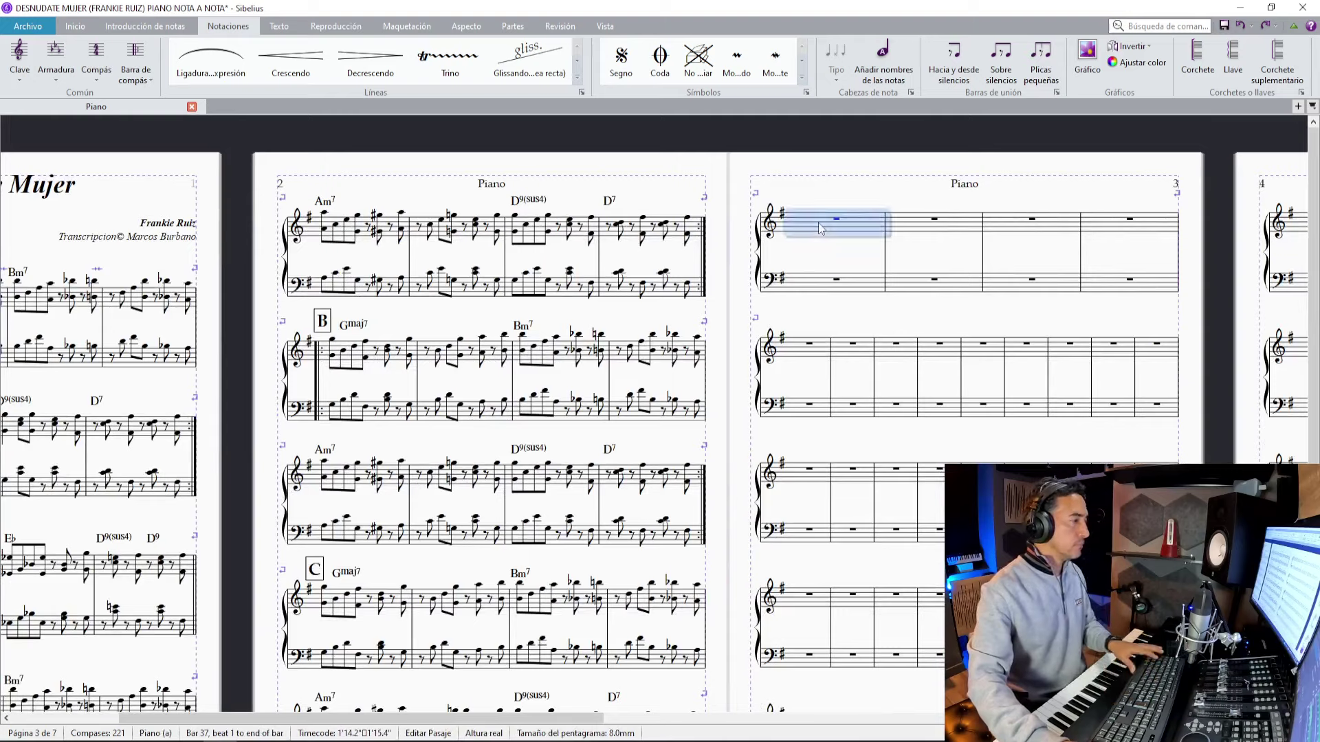
key(ctrl+alt+t)
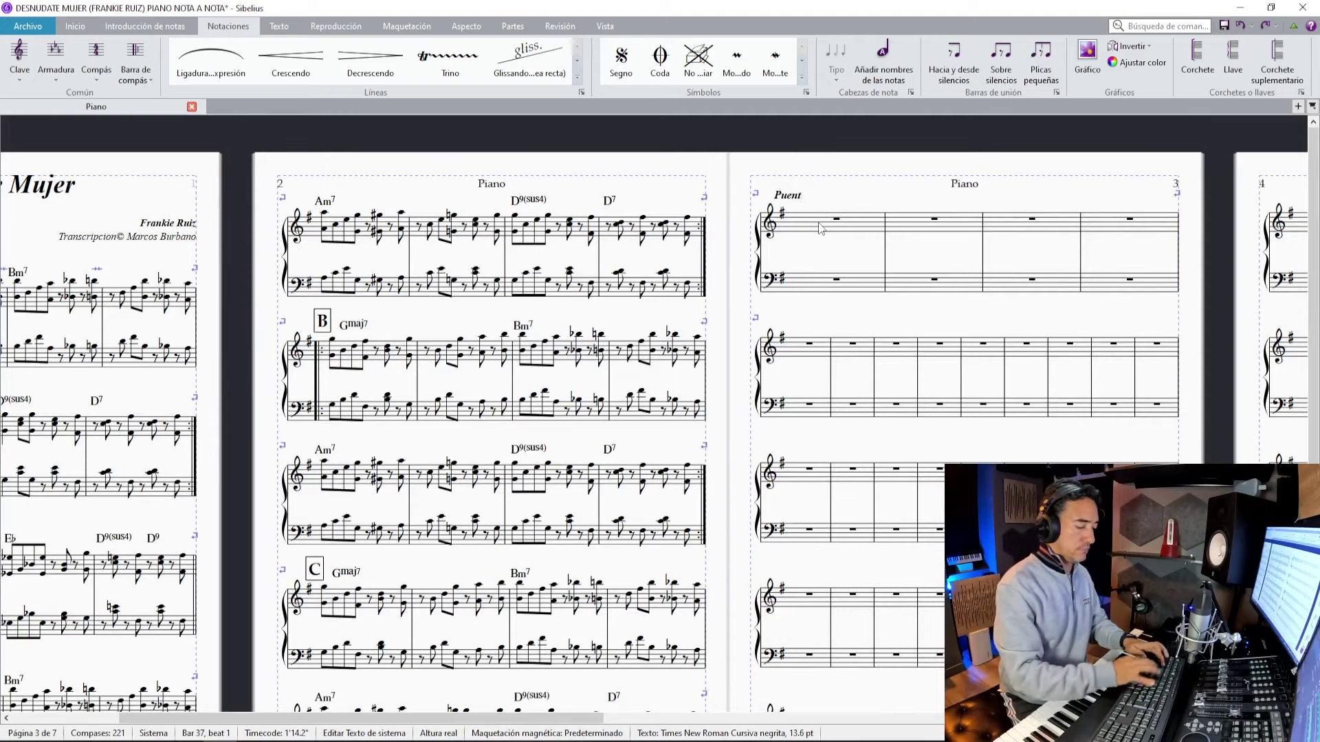
text(Puente)
key(Escape)
key(Escape)
Insert a system break after bar 44 so the second system of page 3 holds four bars, and save the score.
key(ctrl+plus)
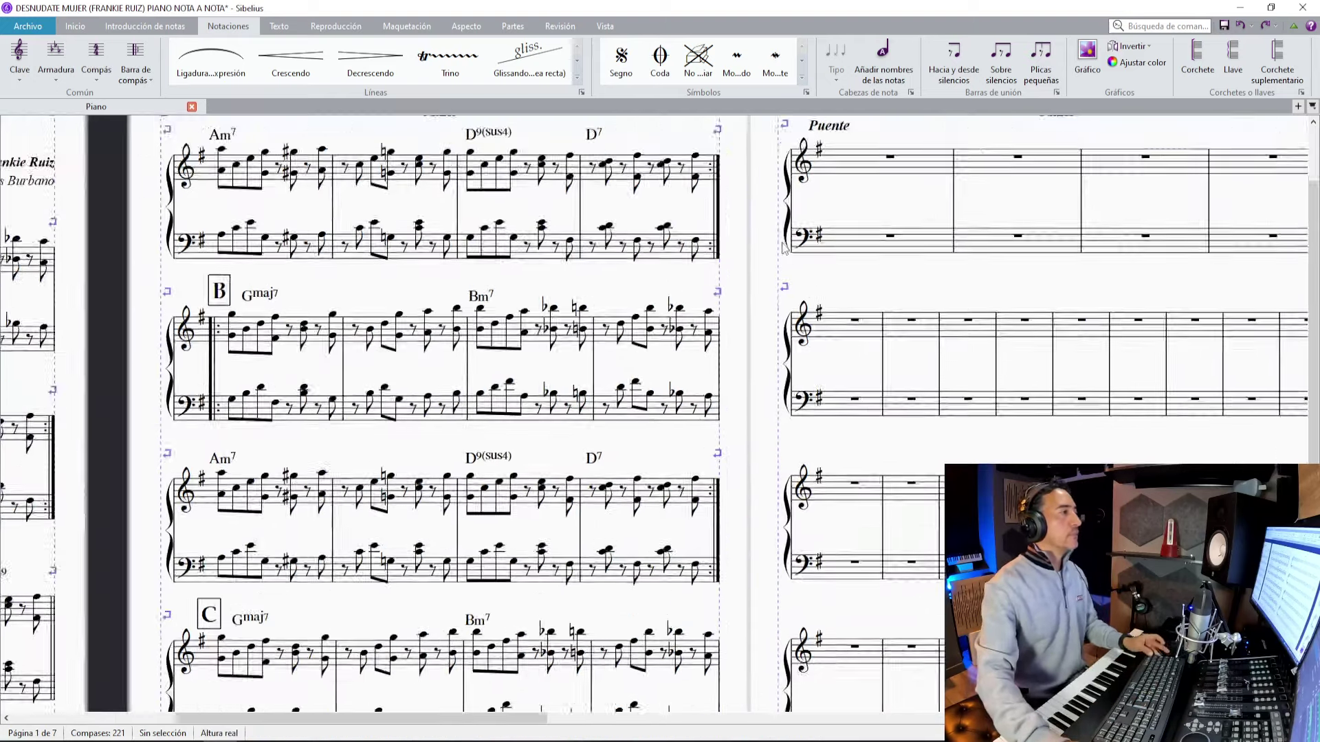
drag(903, 184, 303, 294)
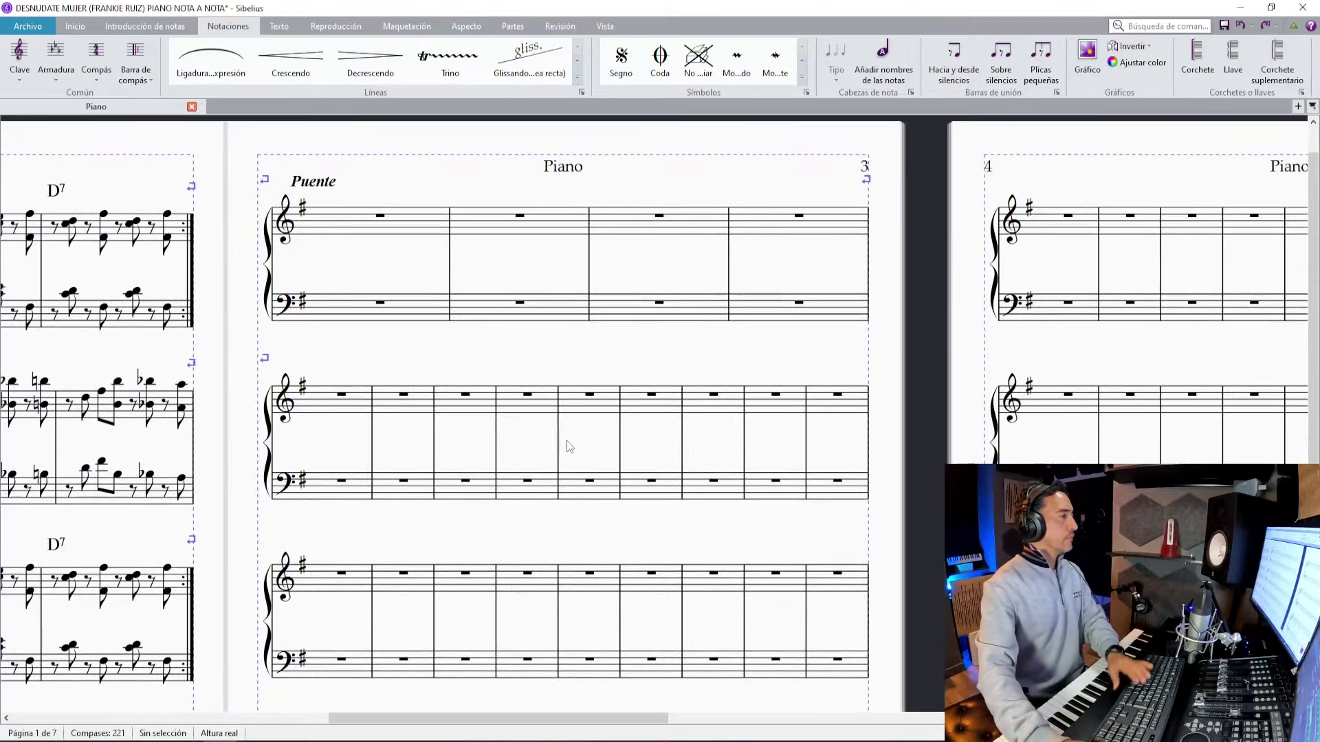
click(558, 443)
key(Return)
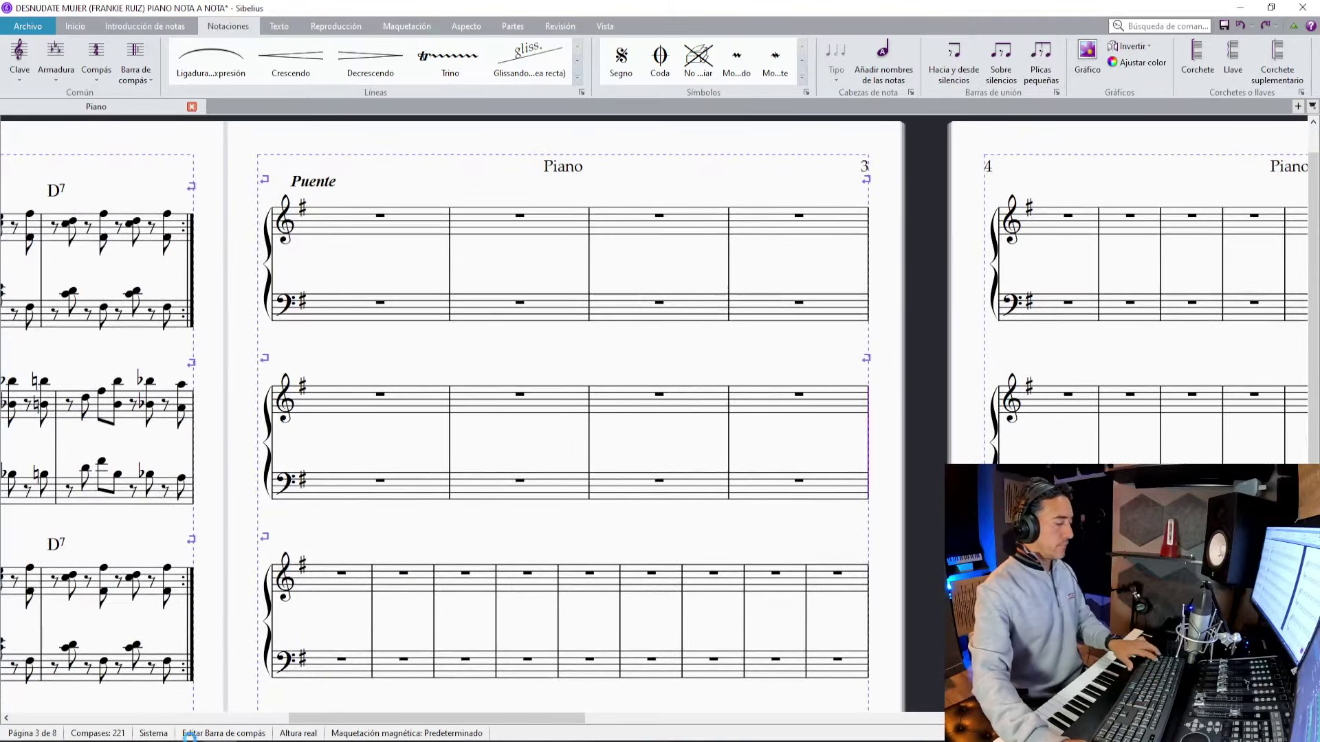
key(ctrl+s)
Switch to Sound Forge and listen repeatedly to the first bar of the bridge from its marker.
key(alt+Tab)
key(space)
scroll(693, 307, up, 1)
key(space)
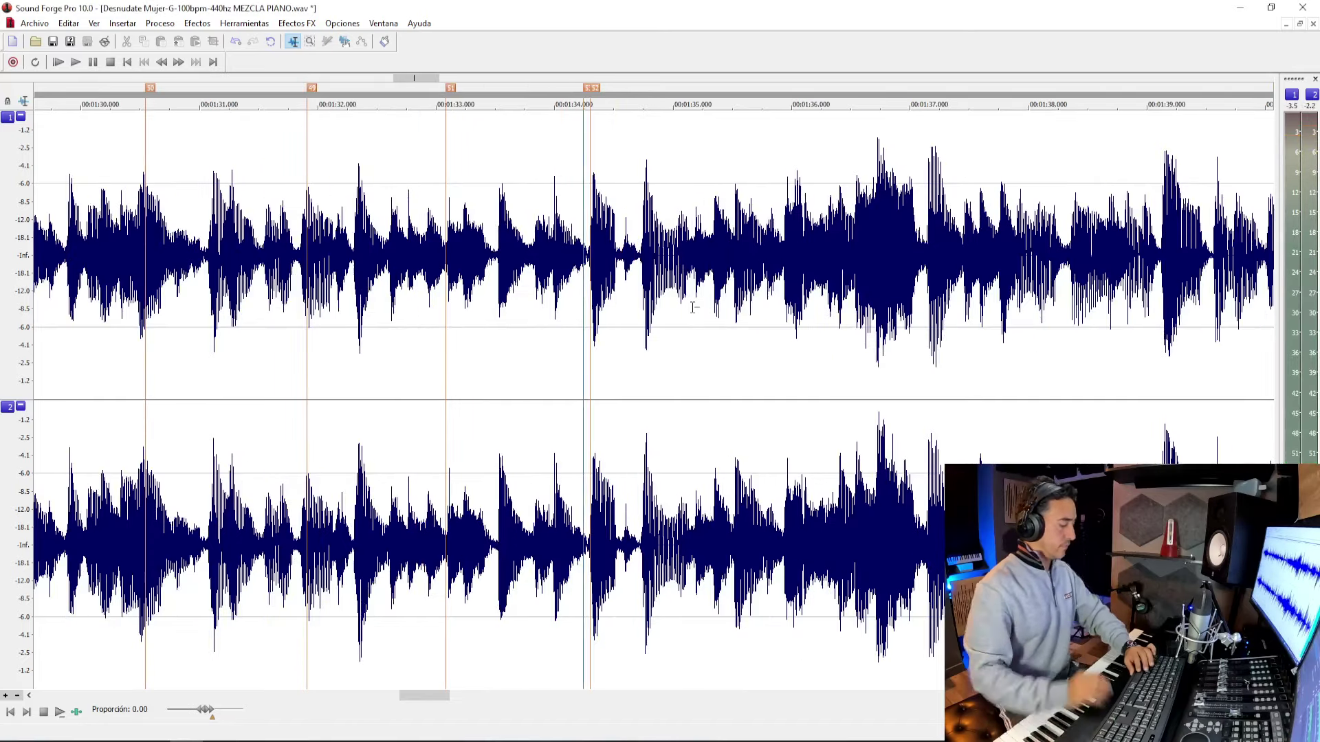
key(space)
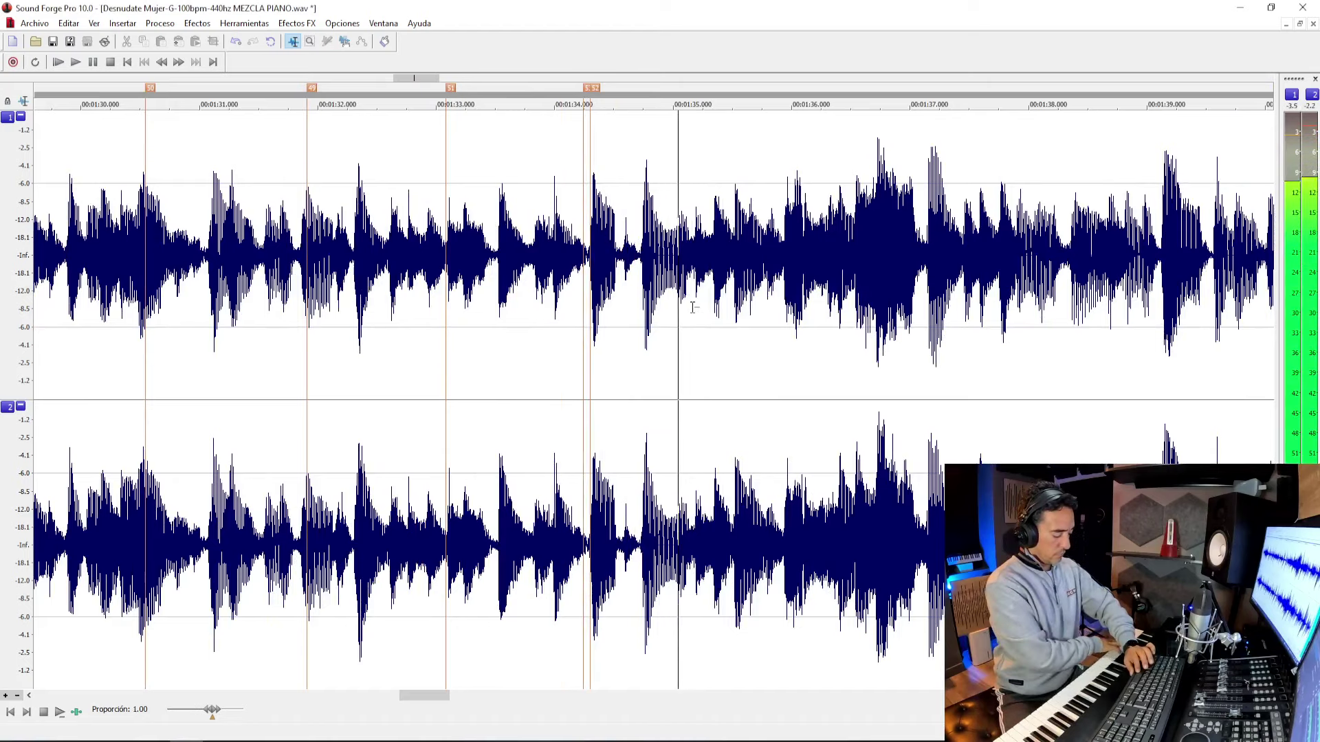
click(597, 553)
key(space)
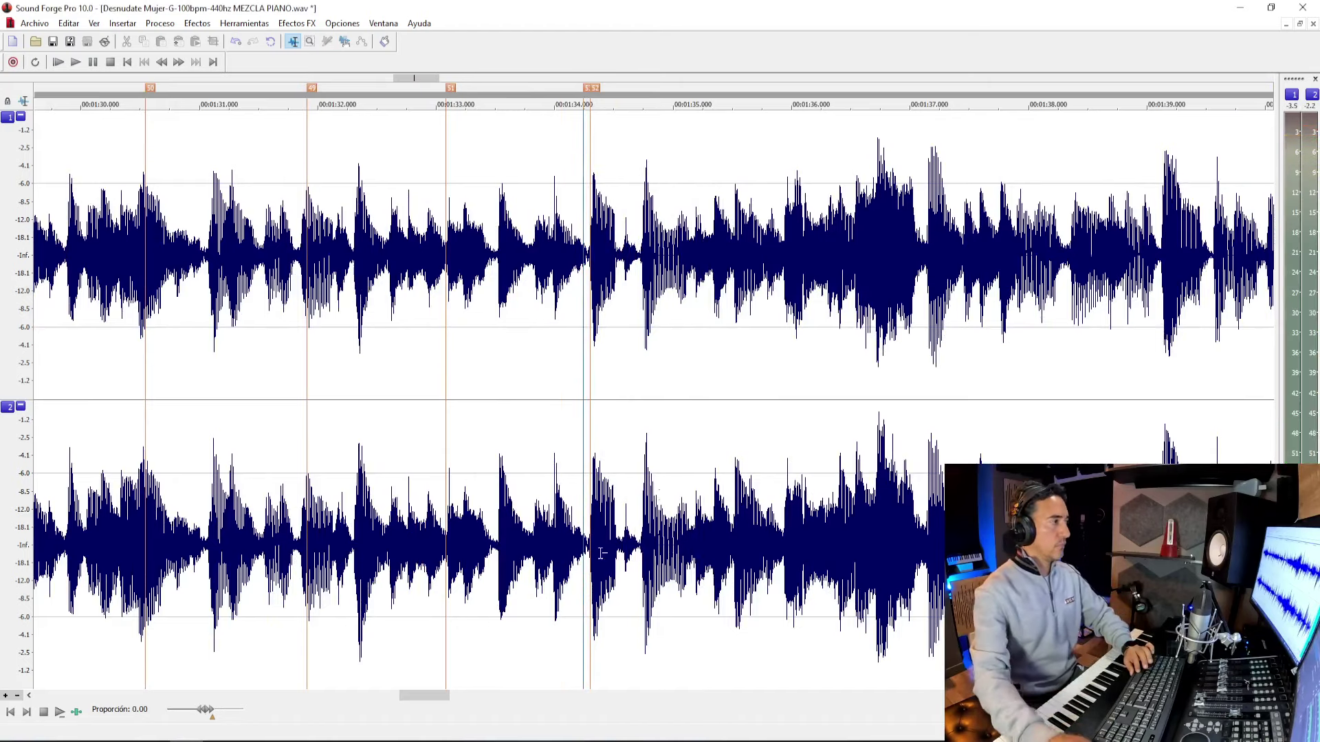
Switch to Sibelius and fill bar 37 with eighth-note positions: G, B, D, G, rest, B–D, rest, G#, with treble Gs in octaves and single bass Gs.
key(alt+Tab)
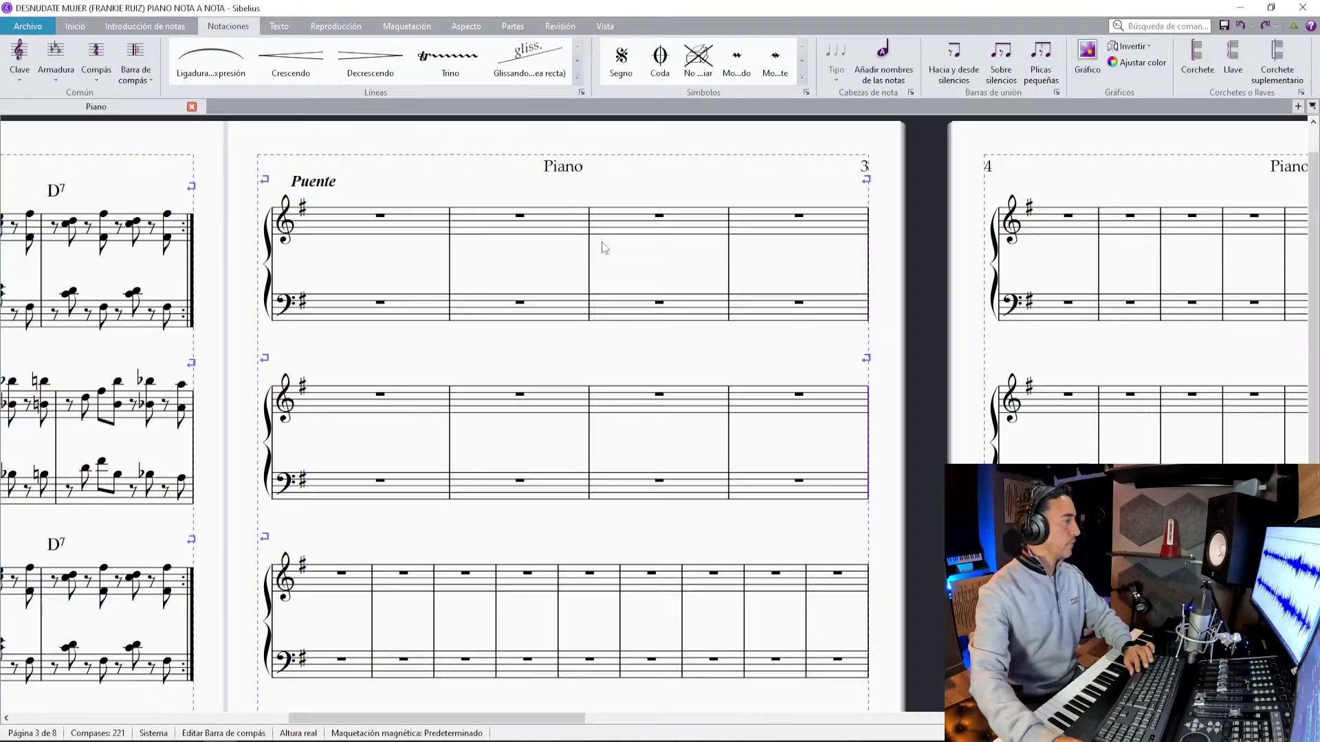
click(427, 227)
key(3)
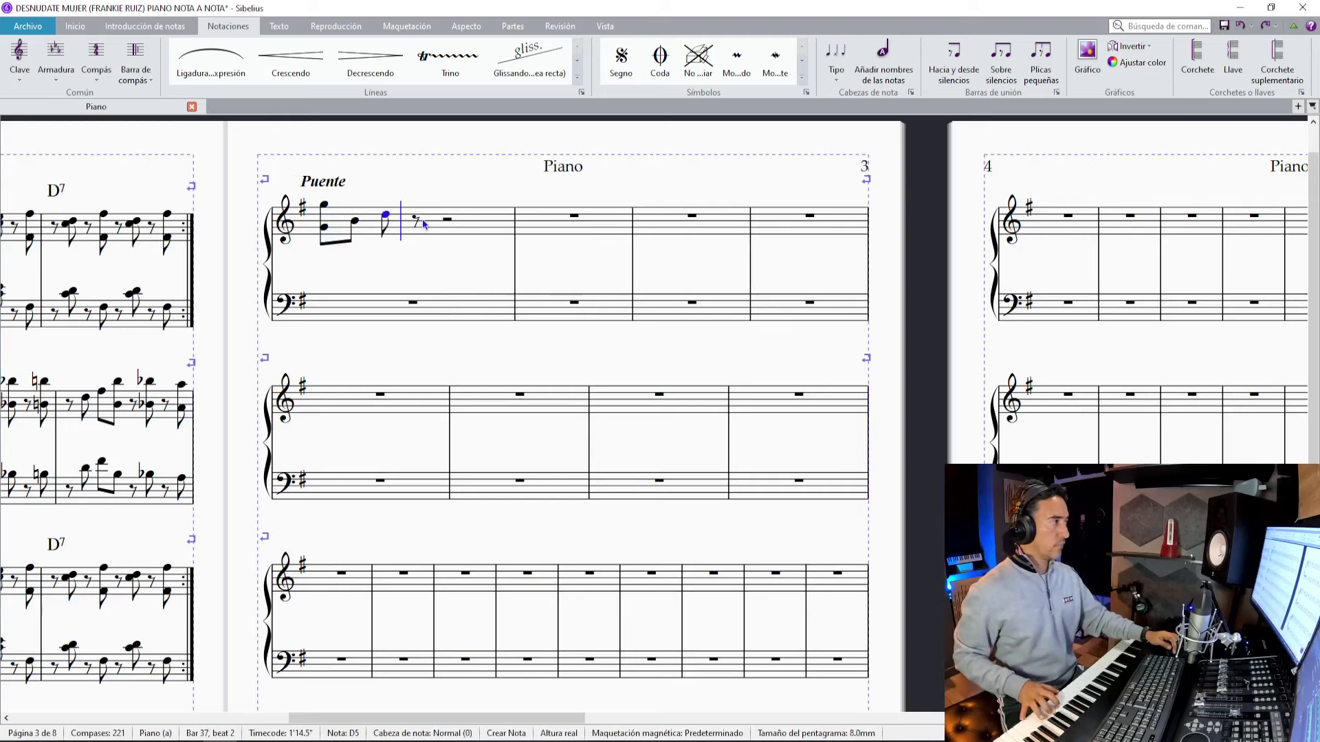
key(0)
key(0)
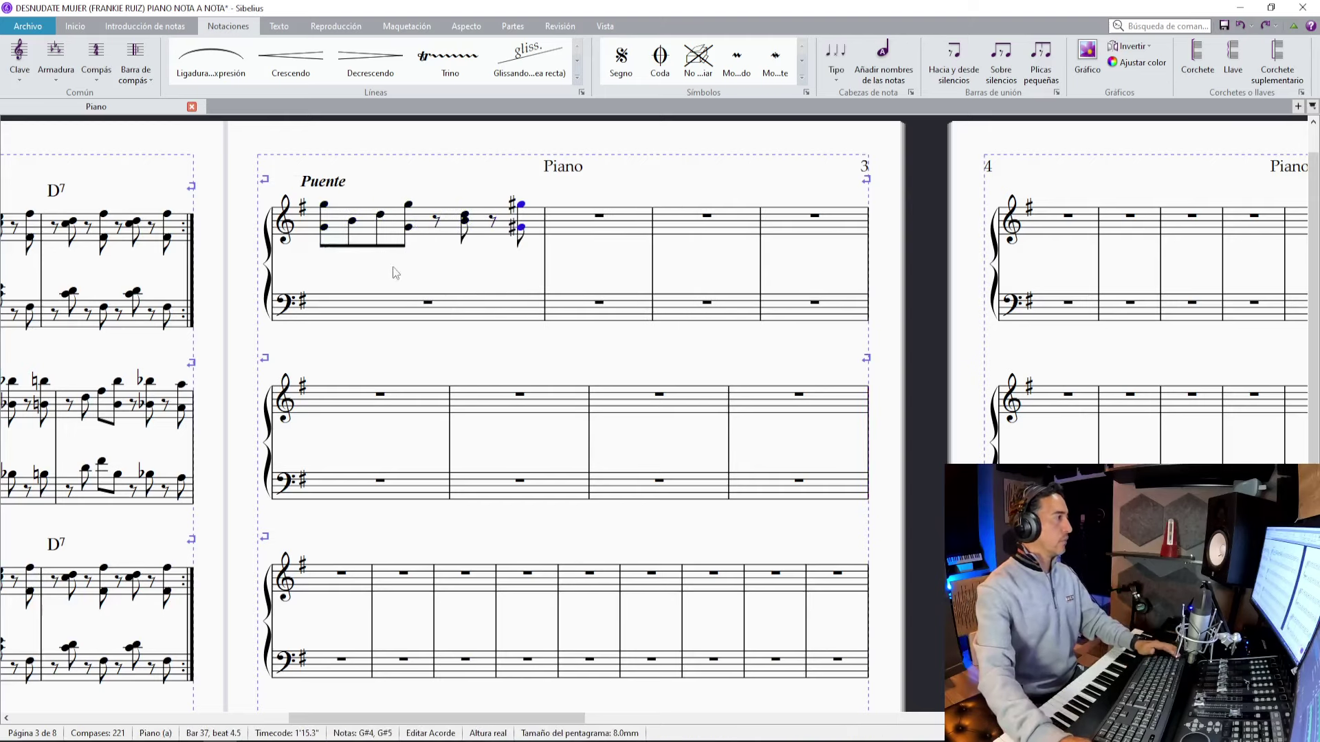
click(384, 303)
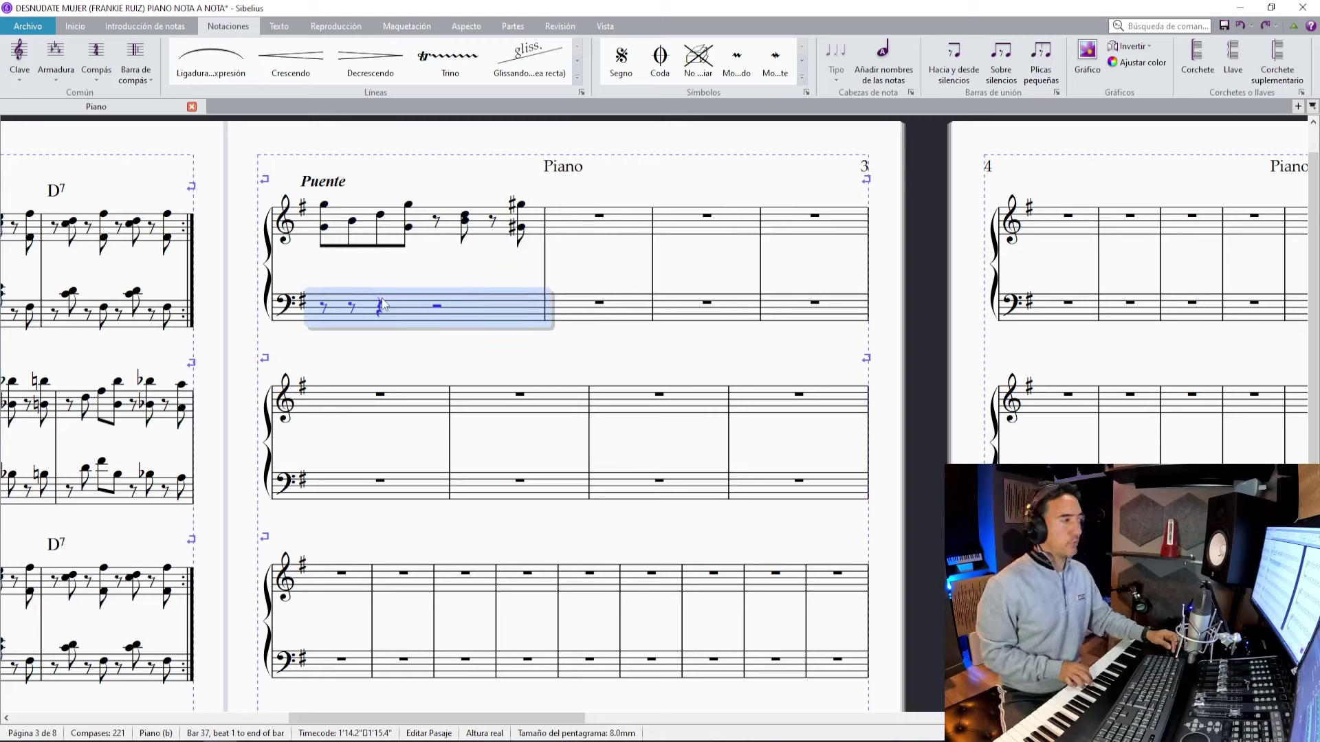
key(n)
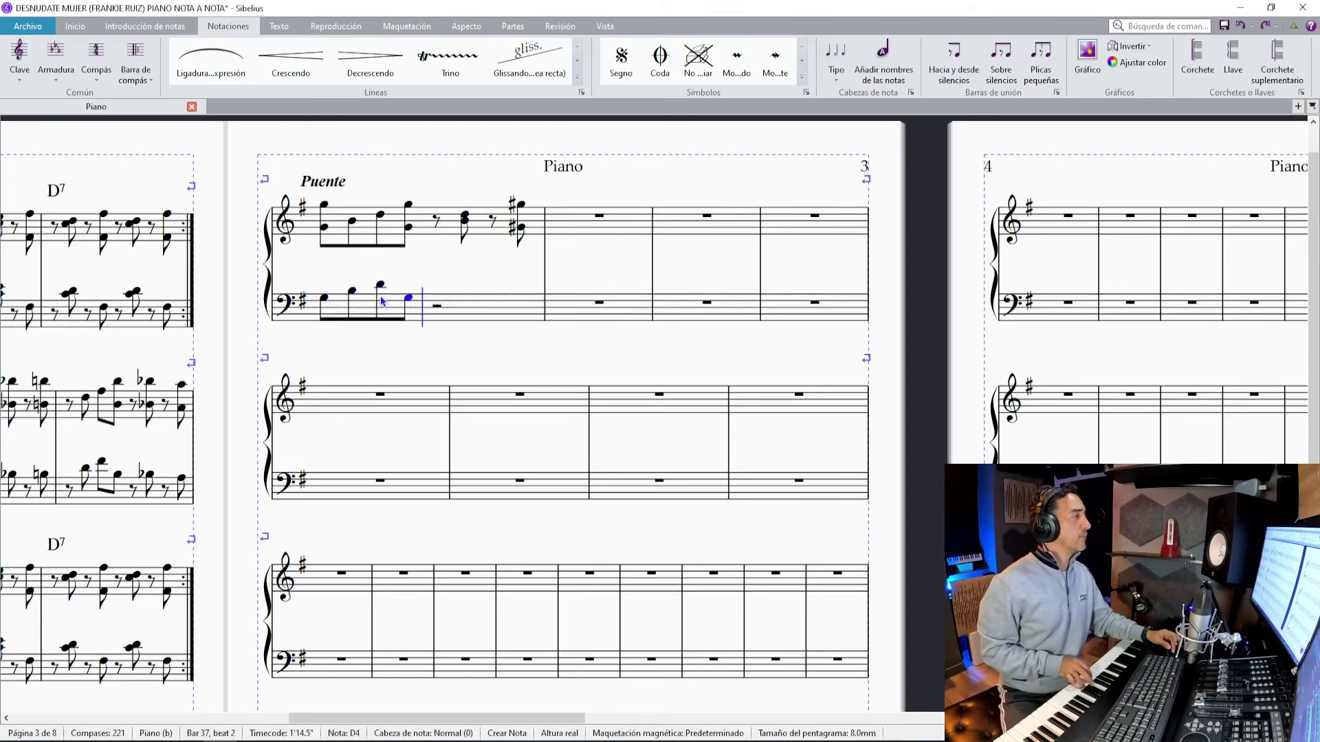
key(Escape)
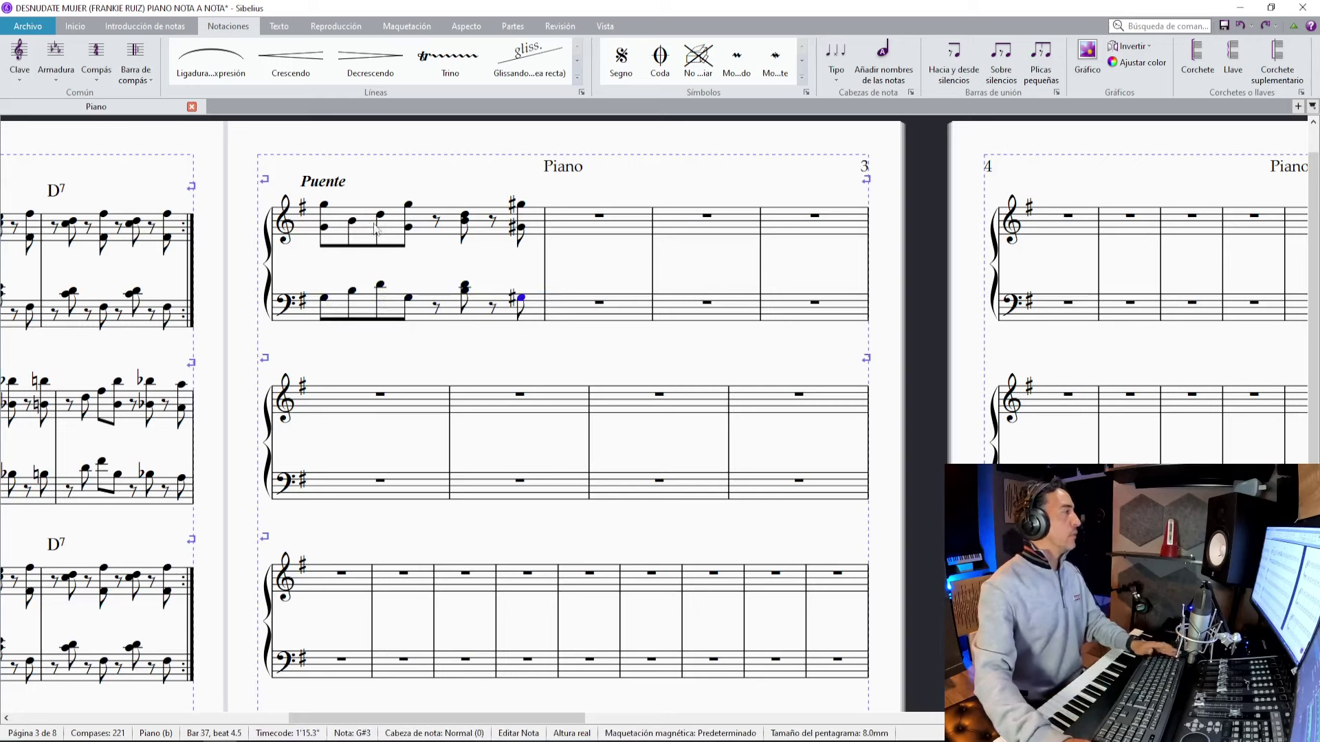
Add the chord symbol G above the first beat of bar 37.
click(362, 235)
key(ctrl+k)
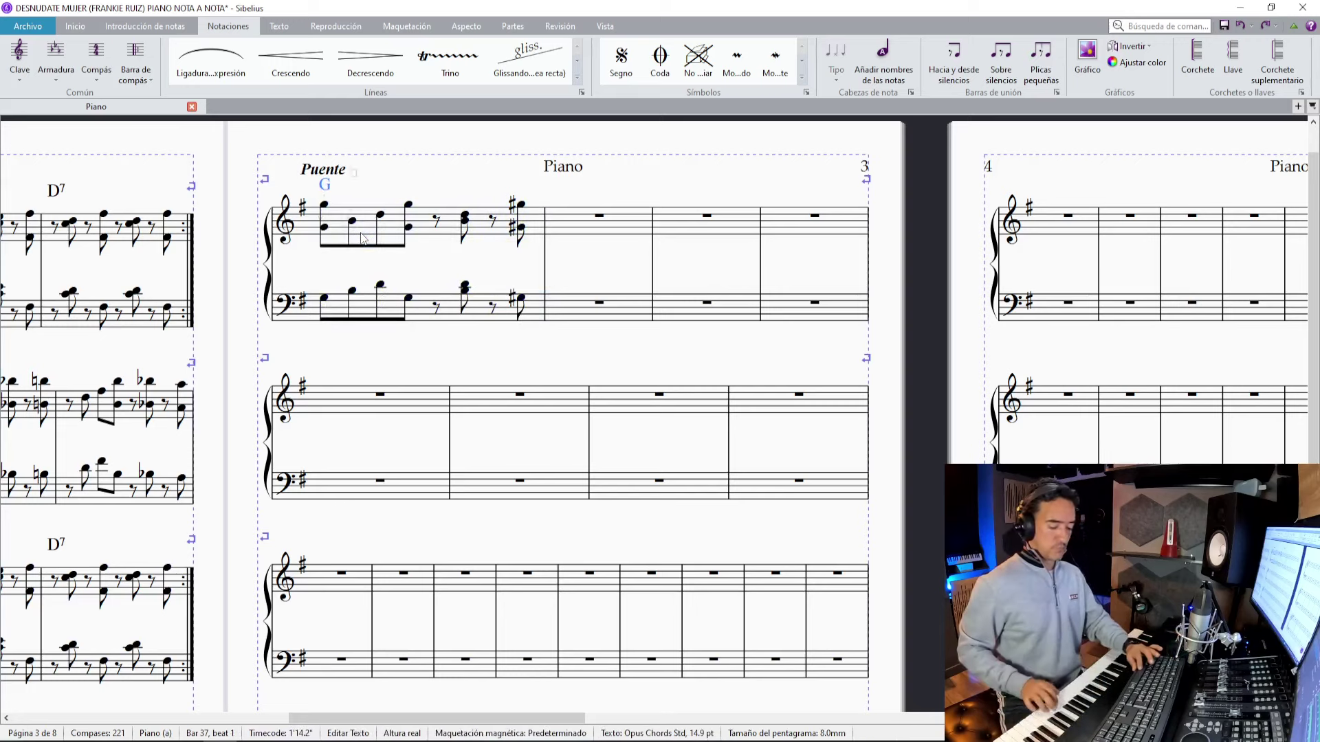
key(space)
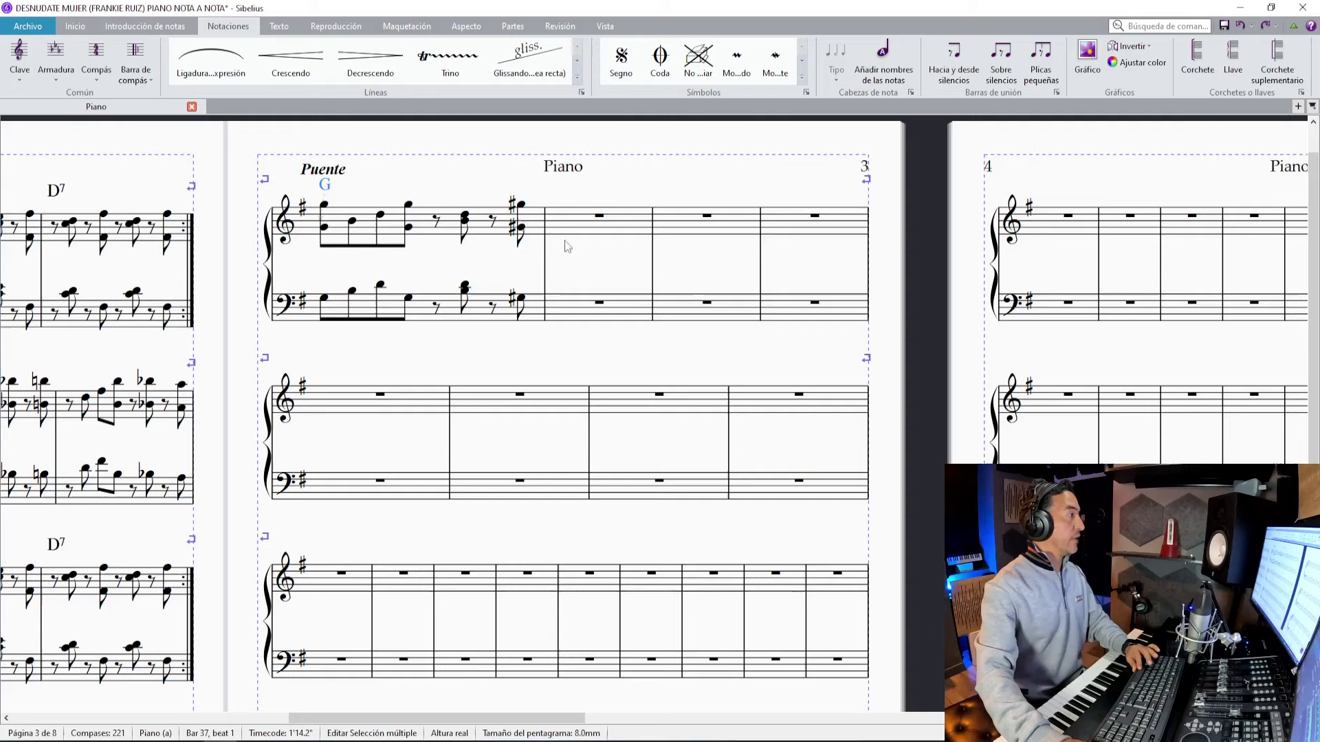
Switch to Sound Forge, add a marker at the second bar of the bridge and listen to that passage.
click(190, 740)
key(space)
scroll(787, 341, up, 1)
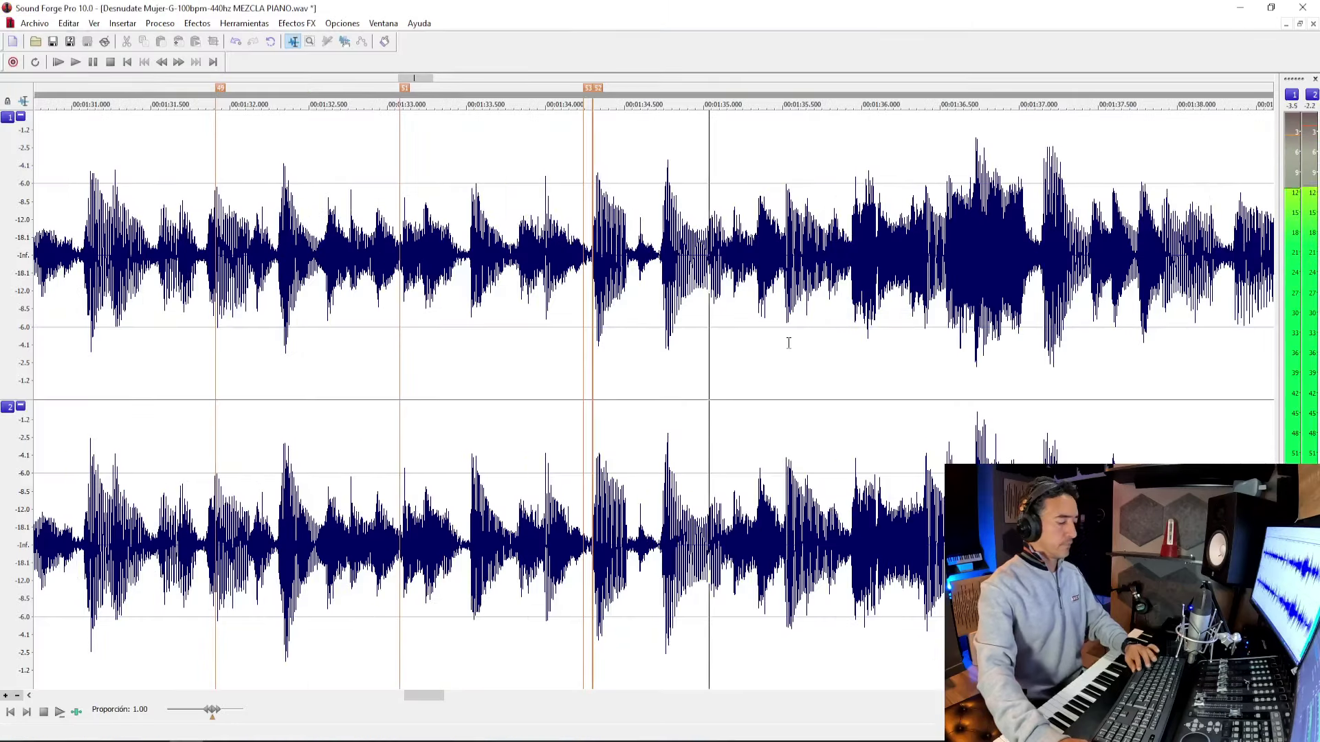
key(m)
click(745, 325)
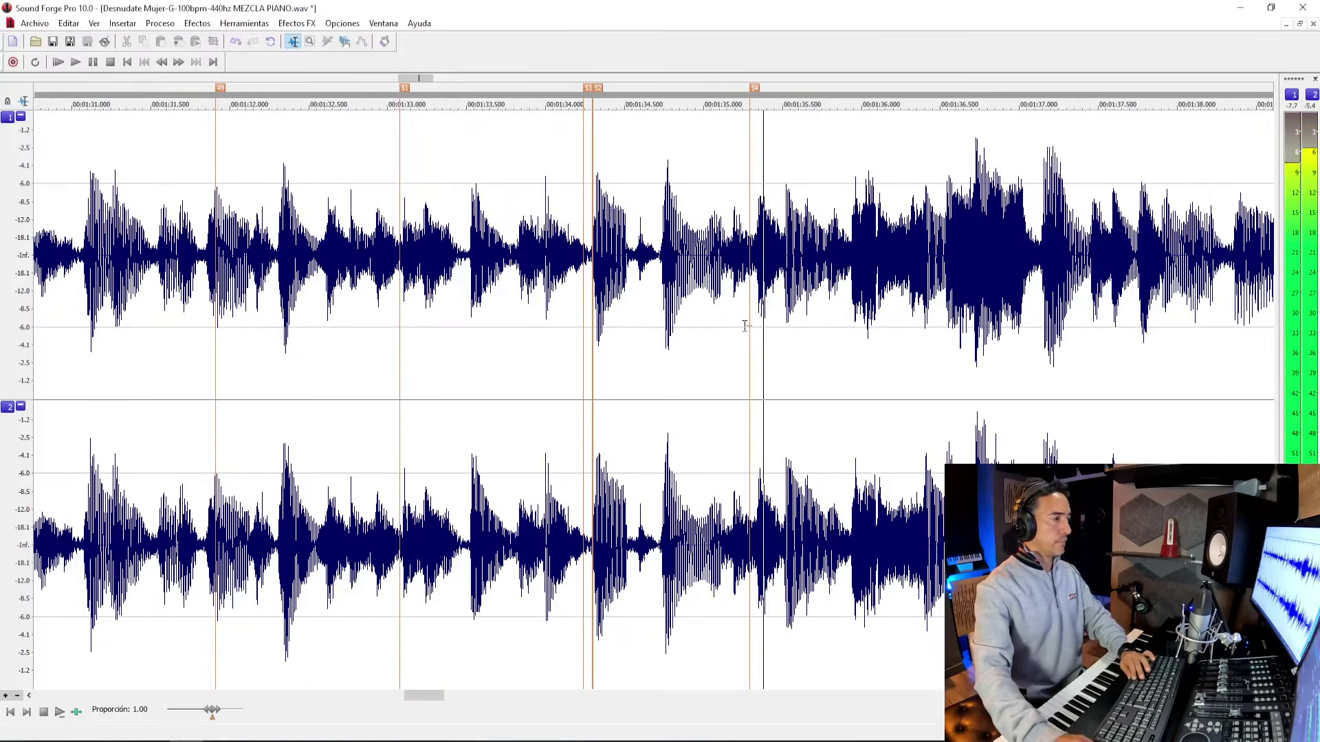
click(744, 325)
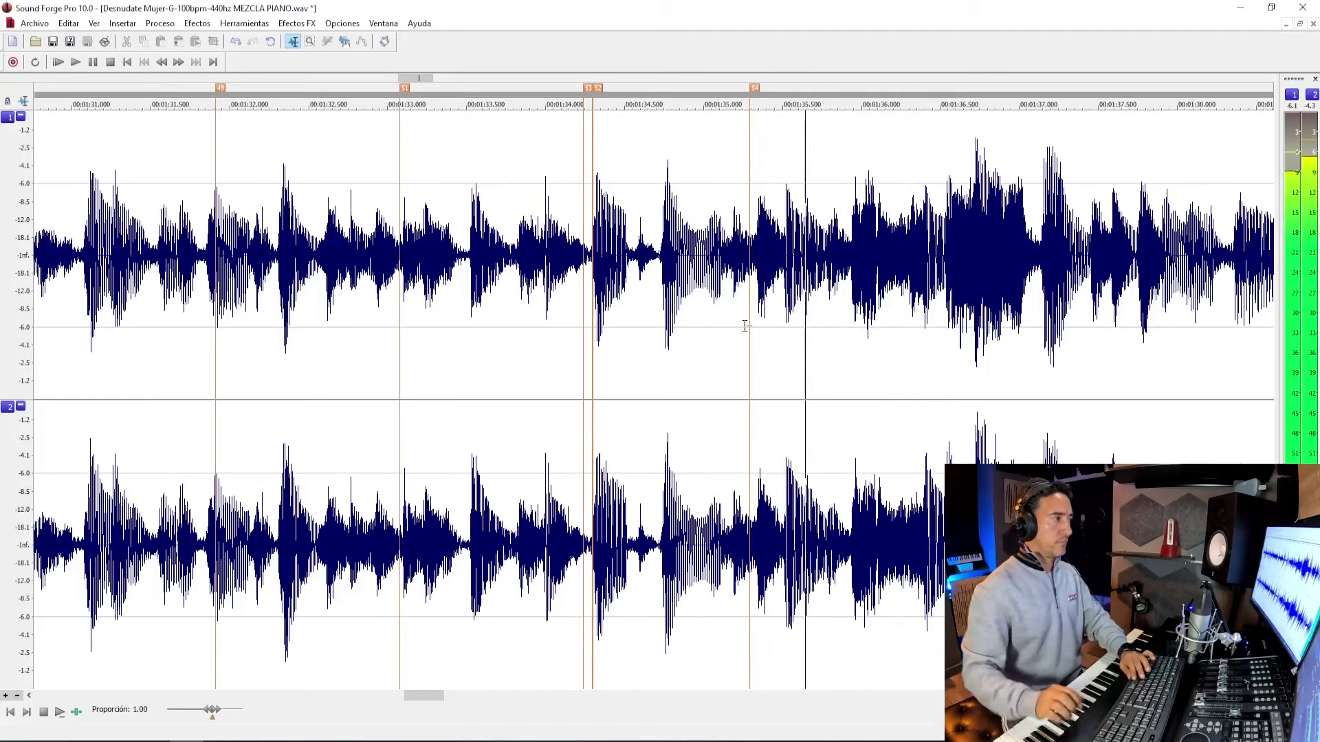
key(space)
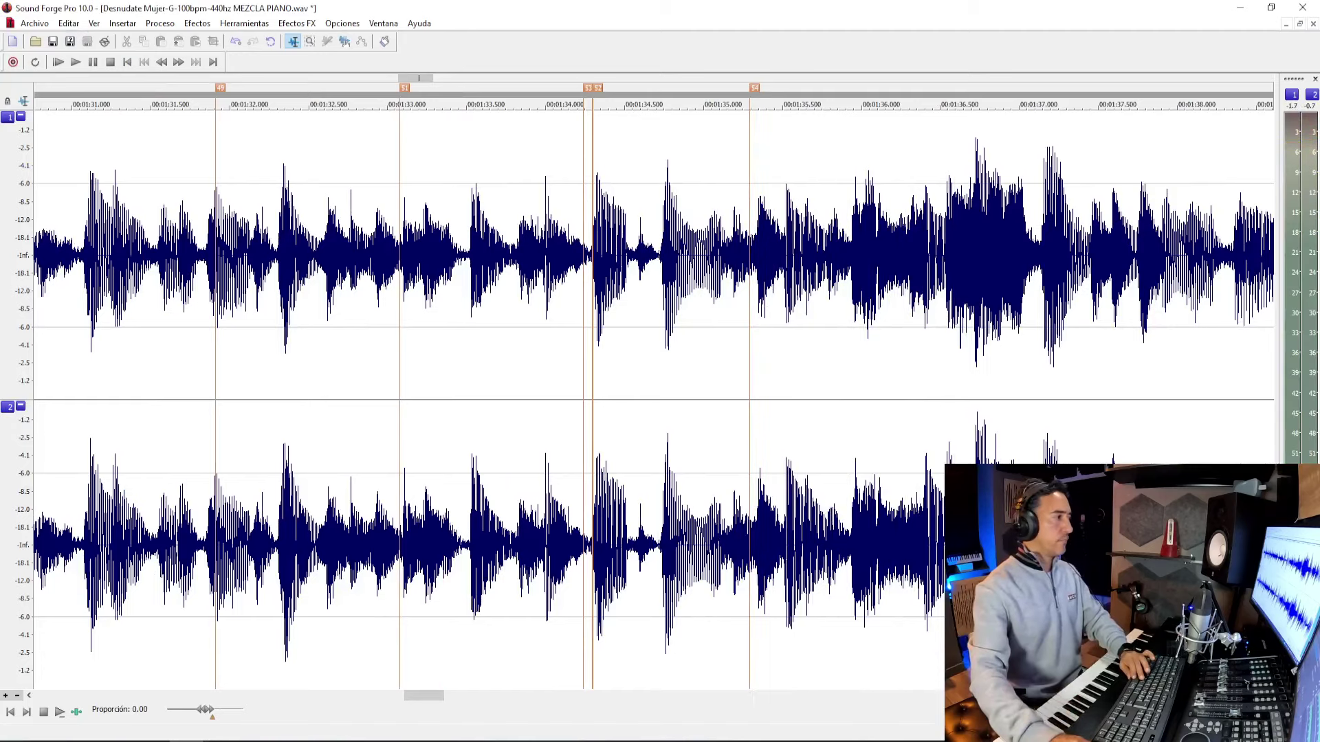
In Sibelius, enter bar 38 in both staves as rest, C, D#, G#, G#, C, D#, Bb, plus a Bb eighth note opening bar 39.
key(alt+Tab)
click(565, 232)
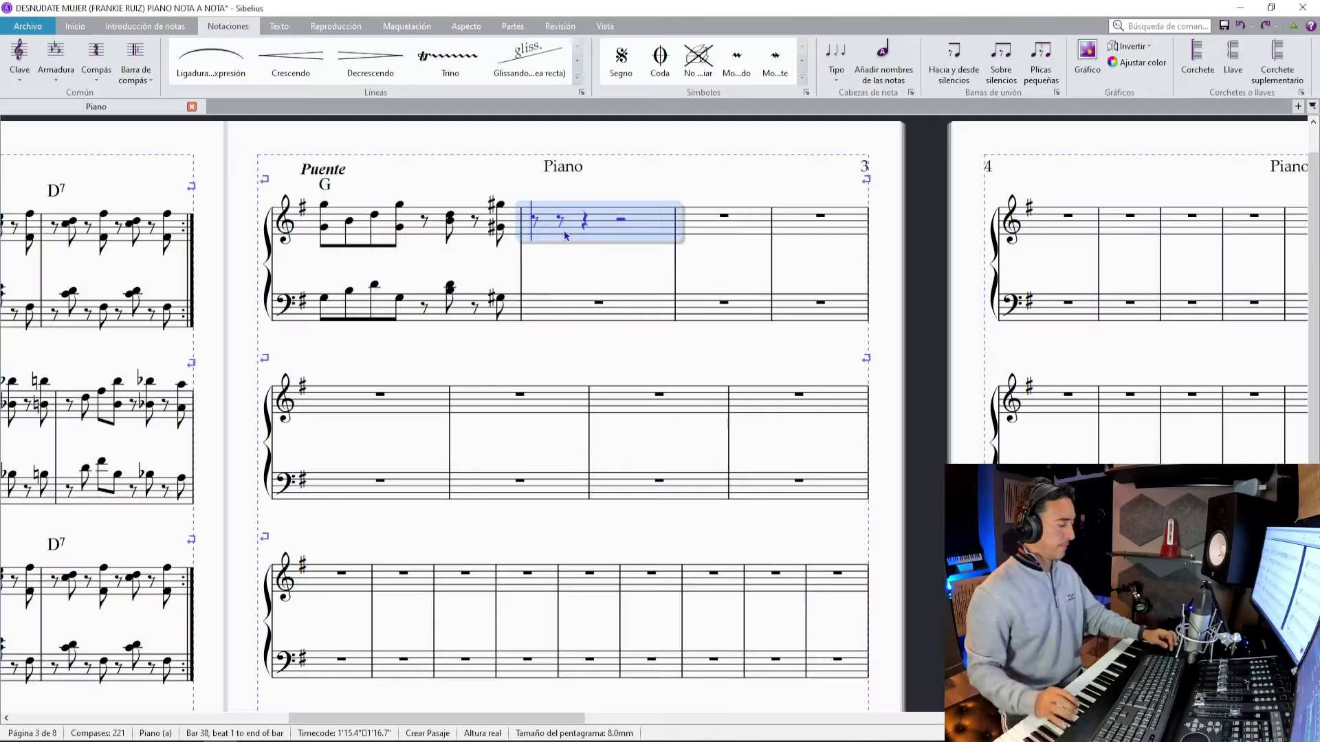
key(0)
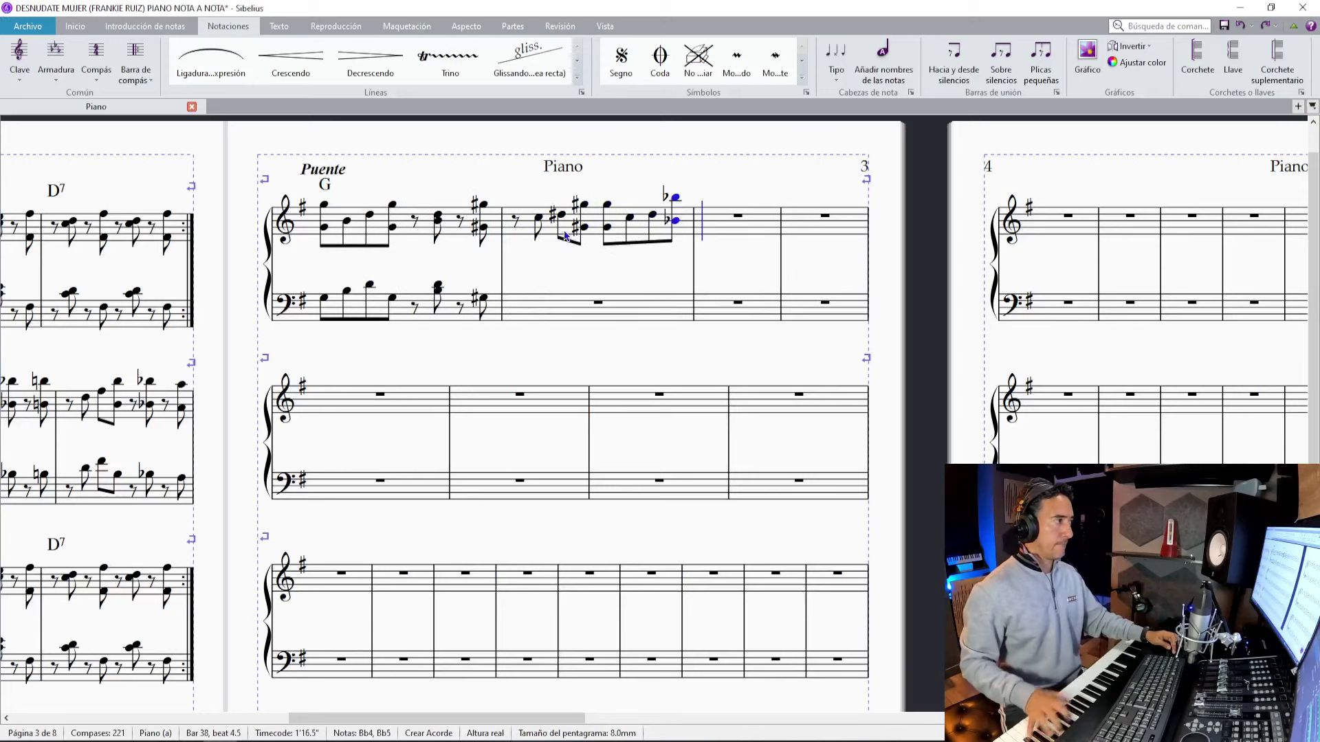
click(567, 322)
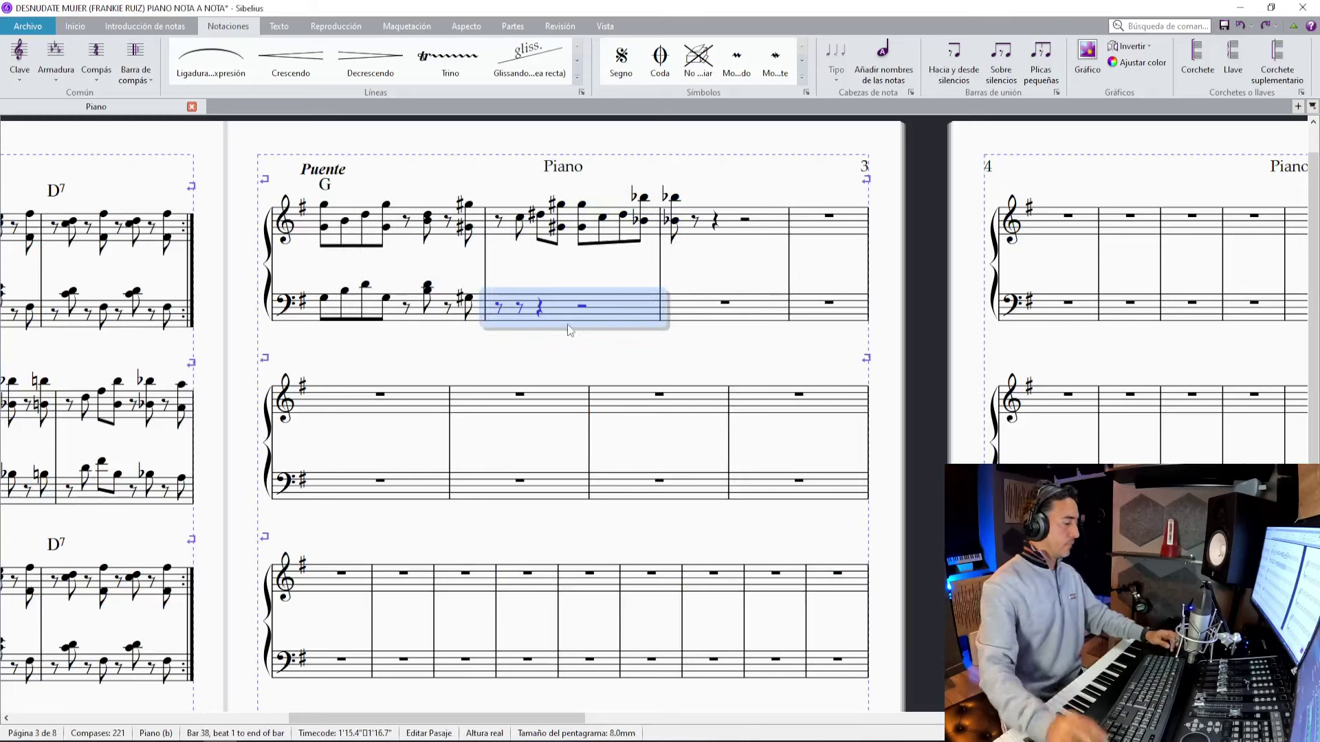
key(n)
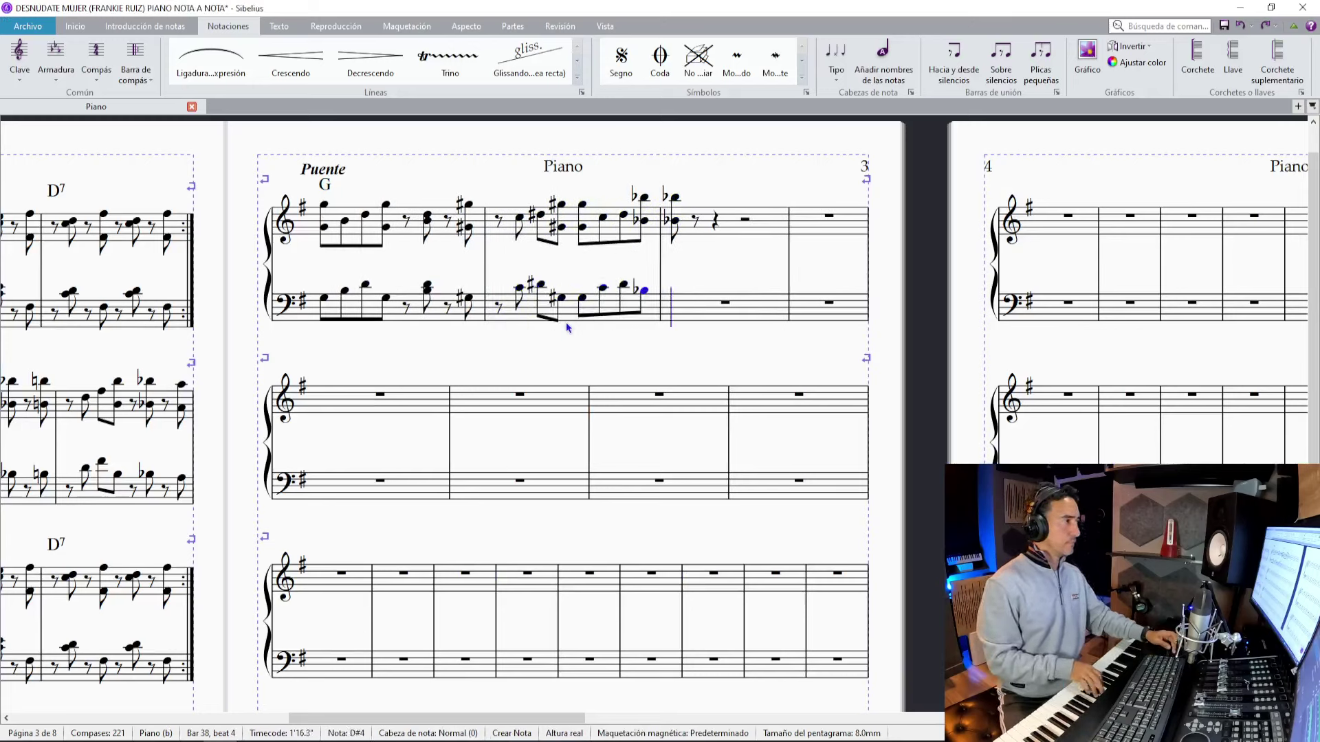
key(Escape)
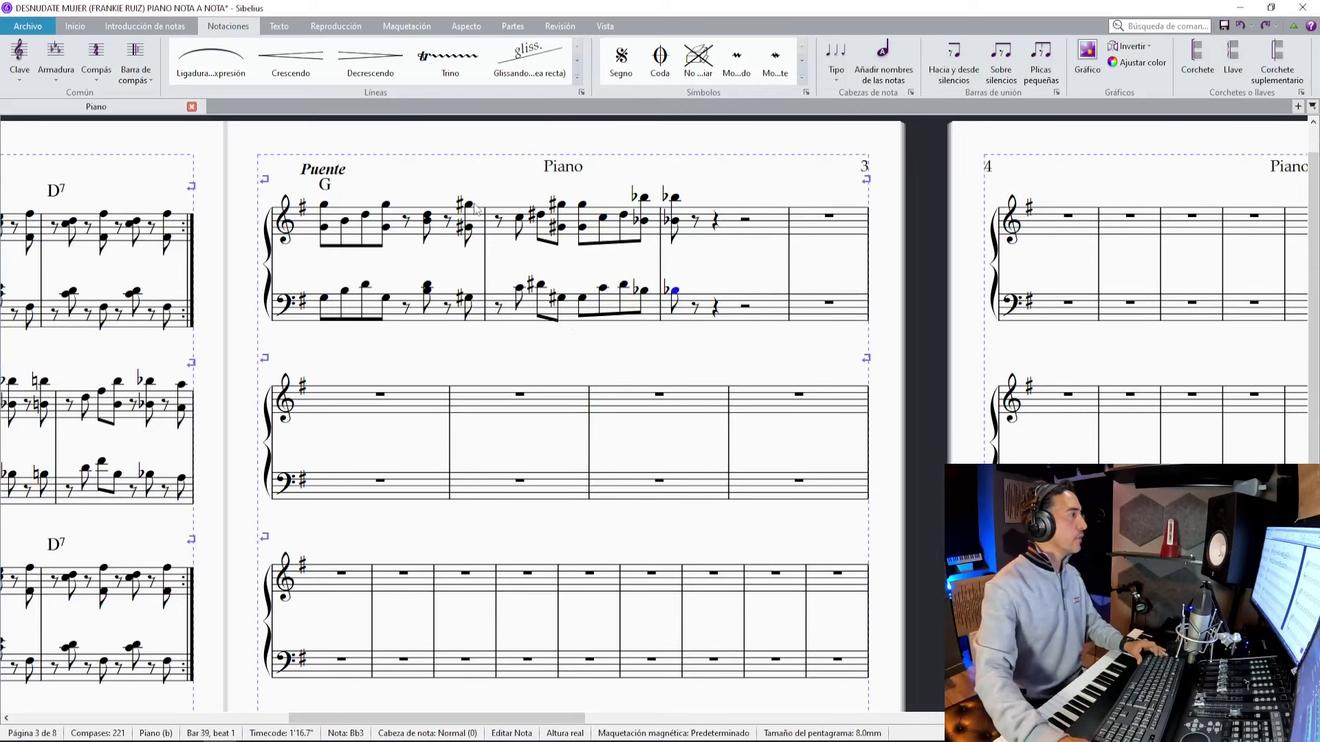
Respell the final G# of bar 37 as Ab in both staves.
click(470, 205)
shift+click(473, 305)
key(Return)
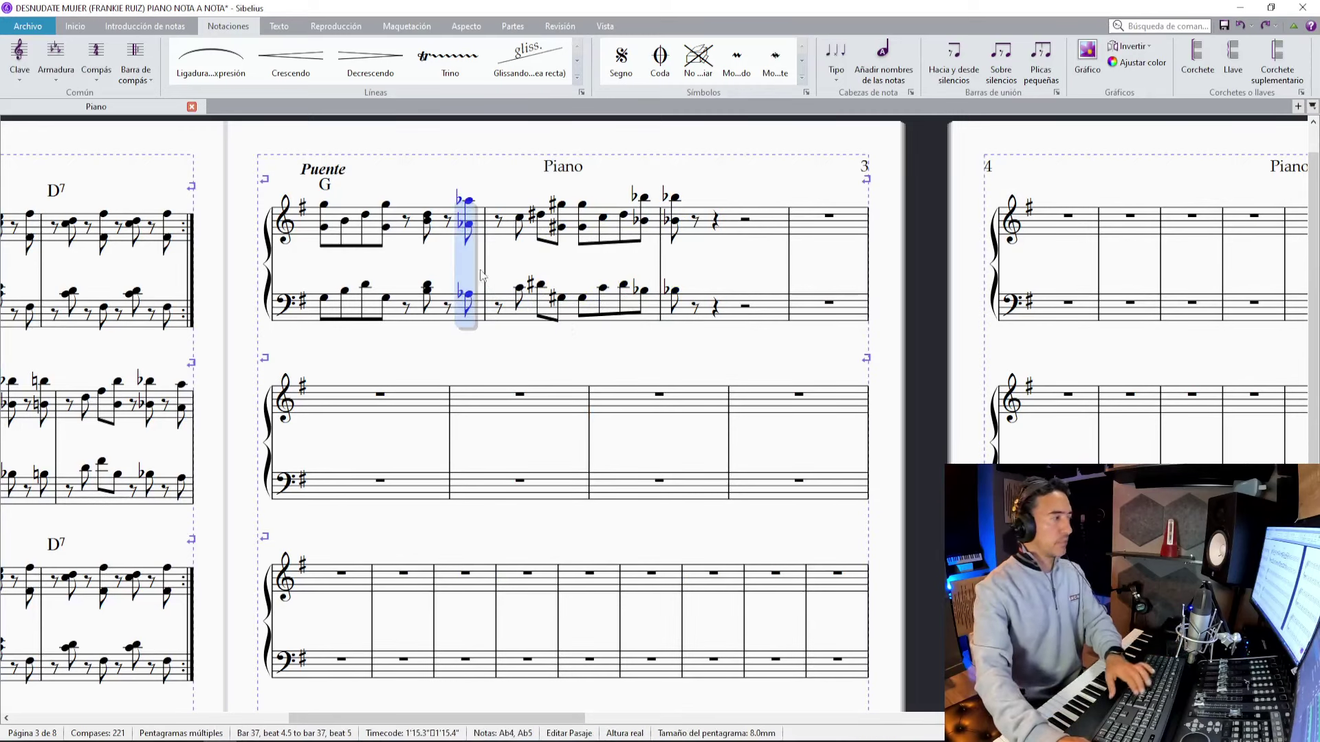
Add the chord symbol Ab above the first beat of bar 38.
click(495, 241)
key(ctrl+k)
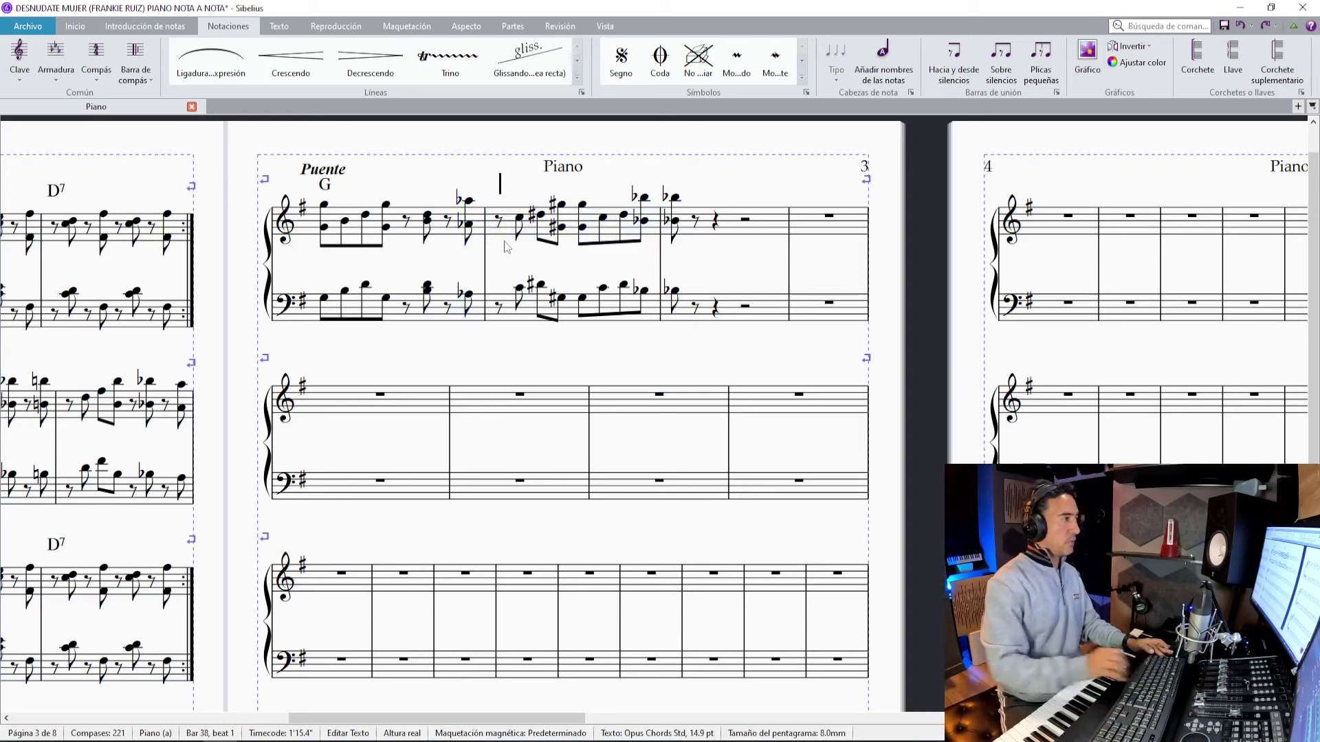
text(Ab)
key(space)
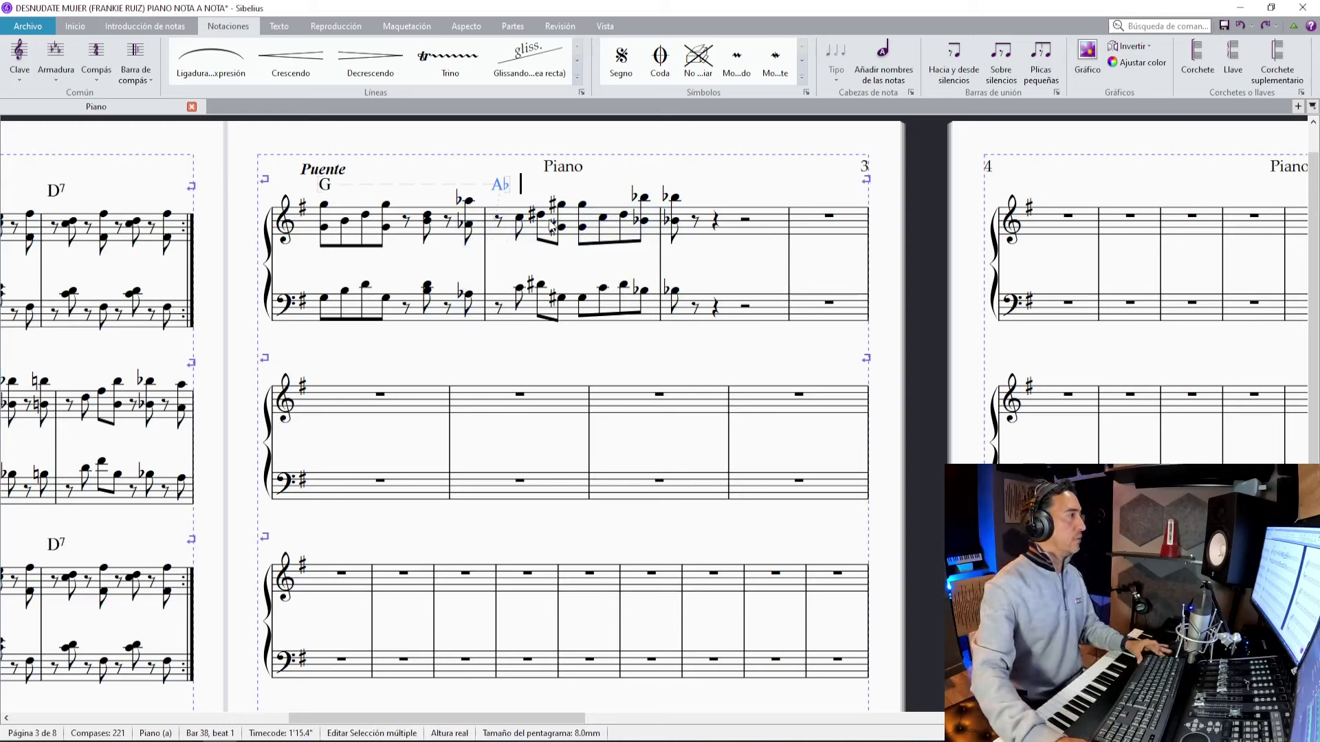
Respell the D# and G# notes of bar 38 as Eb and Ab in both staves.
click(543, 217)
shift+click(584, 302)
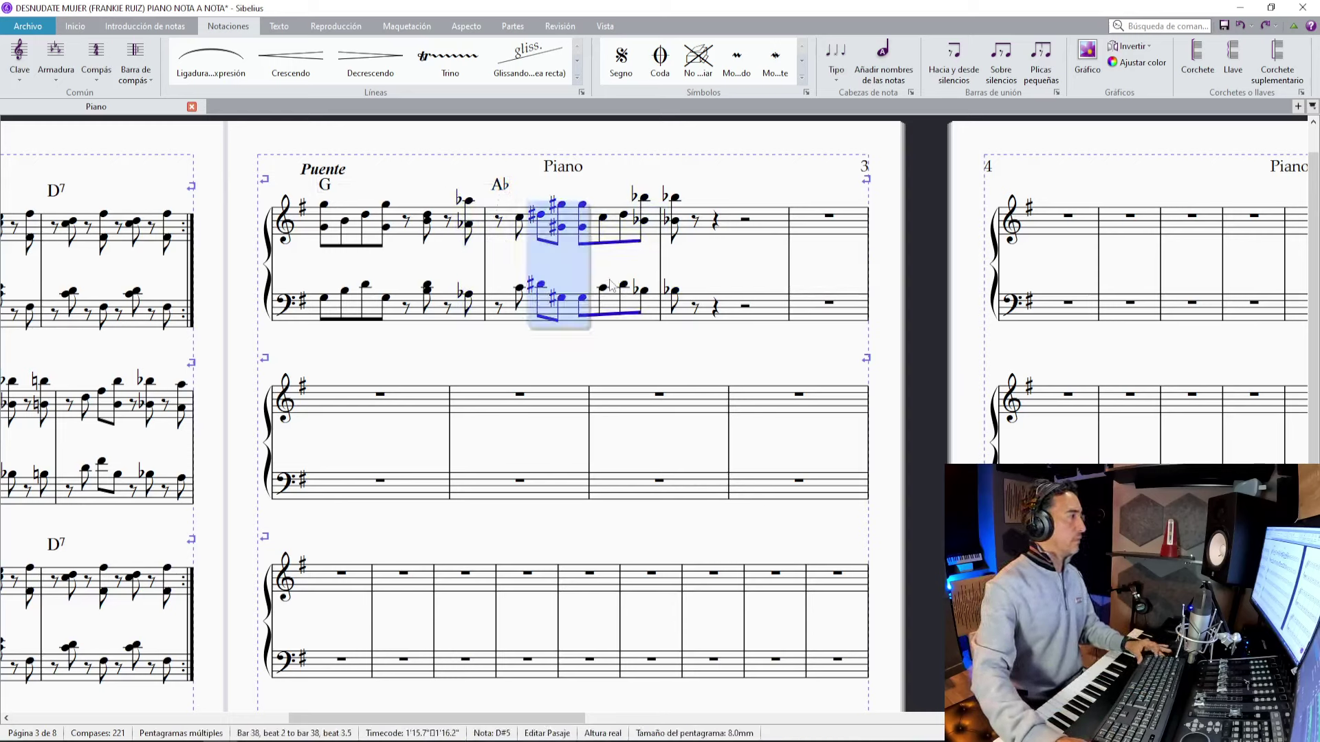
key(Return)
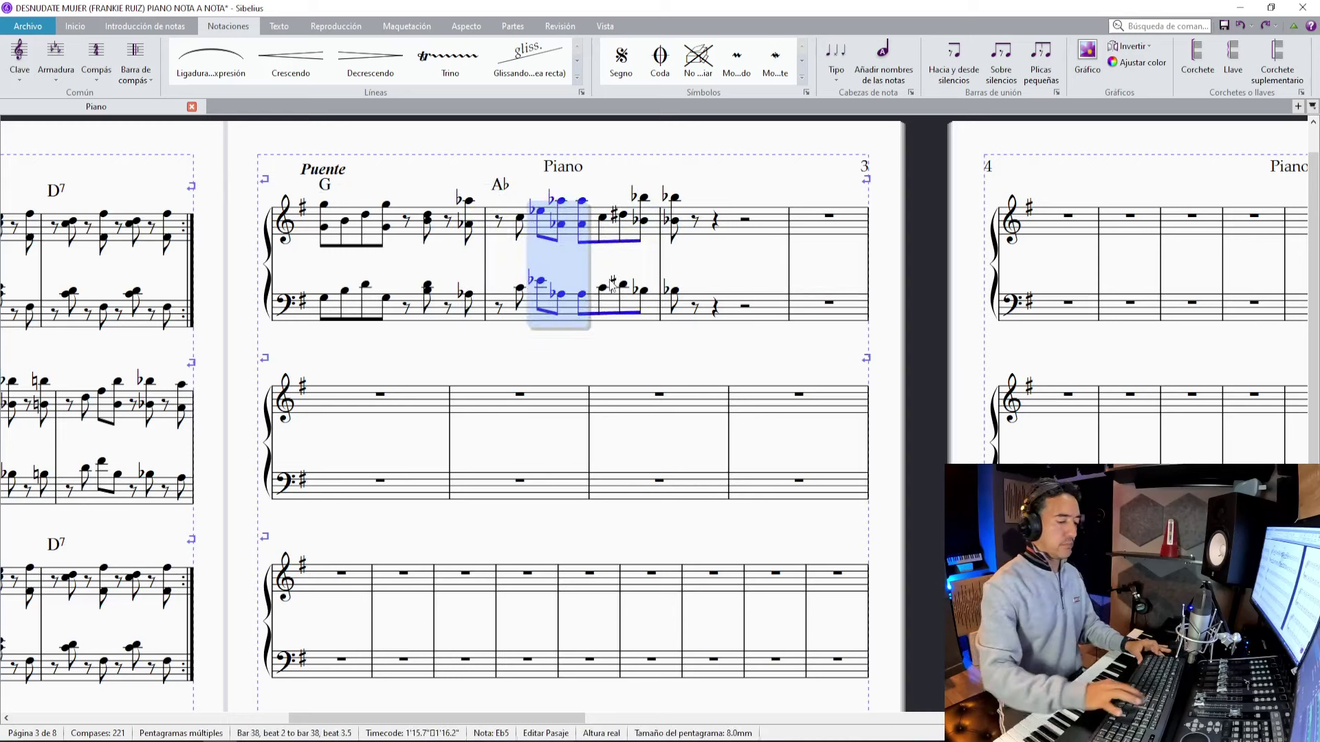
click(625, 218)
key(Return)
click(625, 284)
key(Return)
key(Escape)
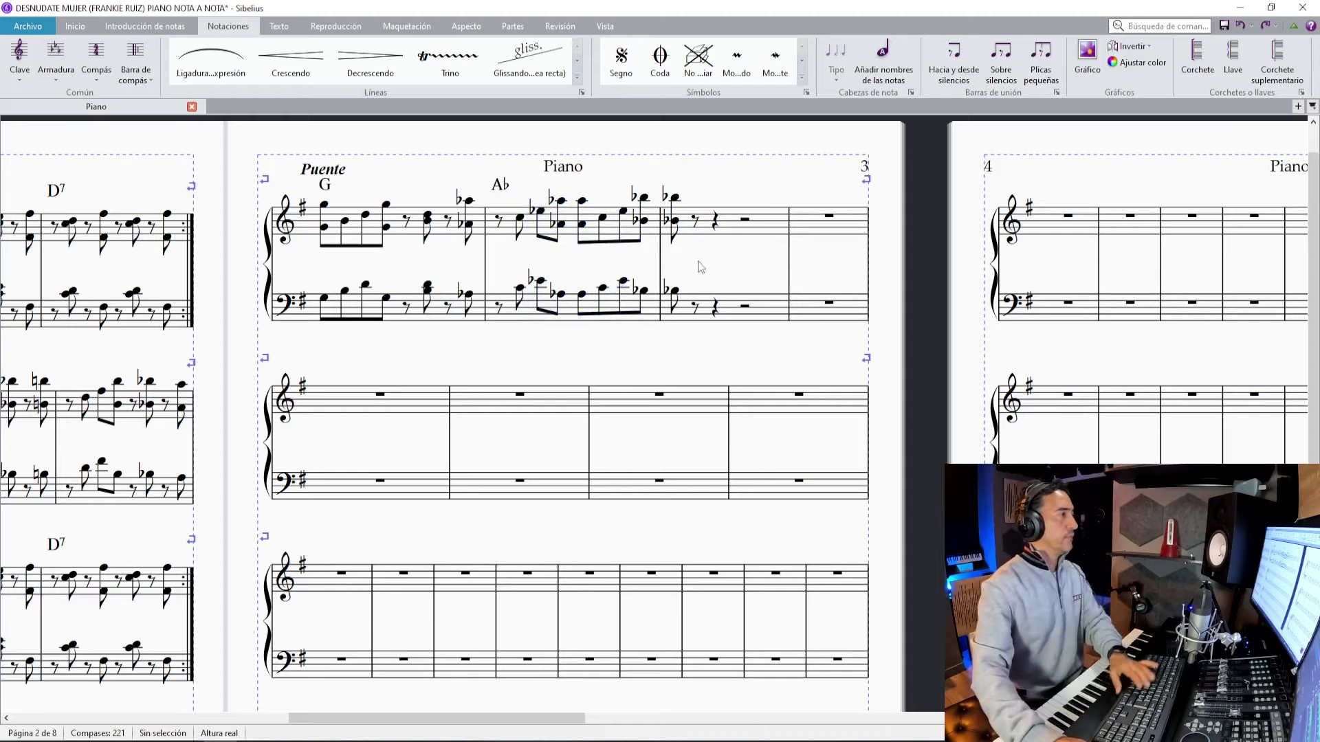
Switch to Sound Forge, add a marker at the third bar of the bridge and listen to that passage.
key(alt+Tab)
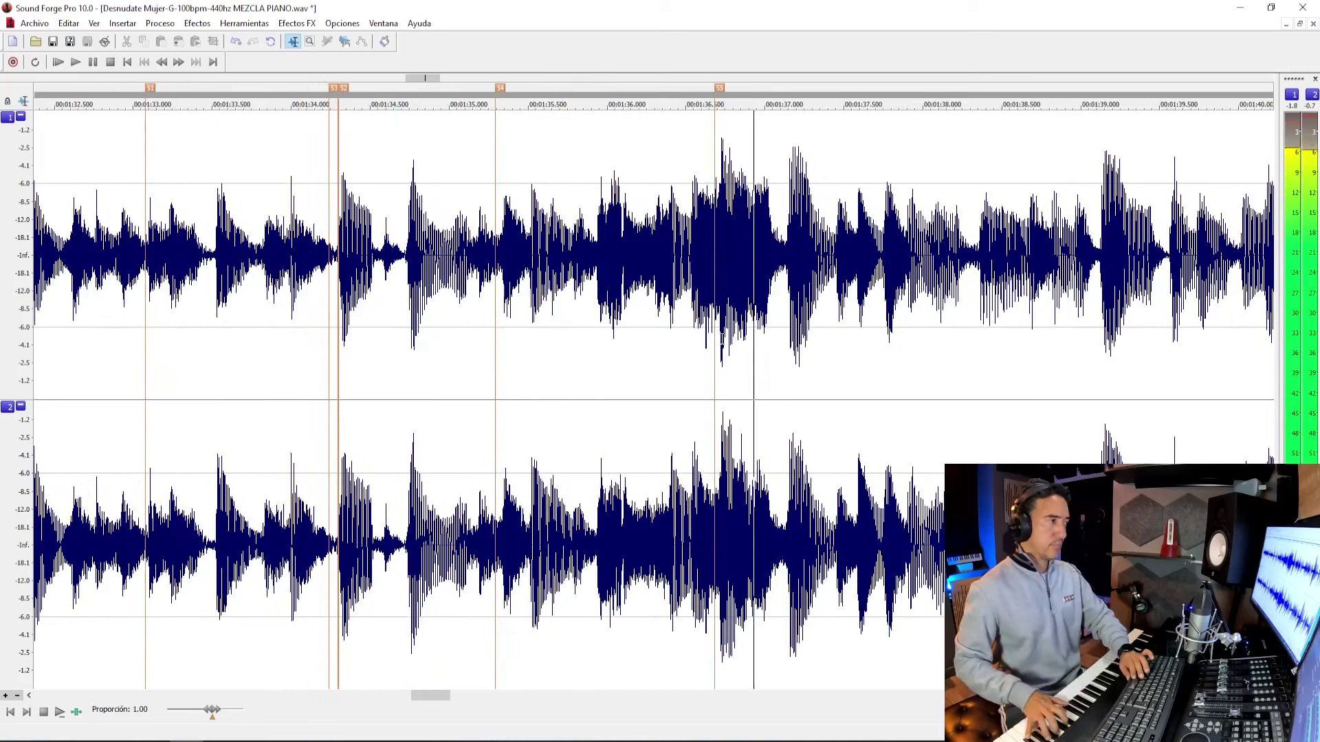
key(space)
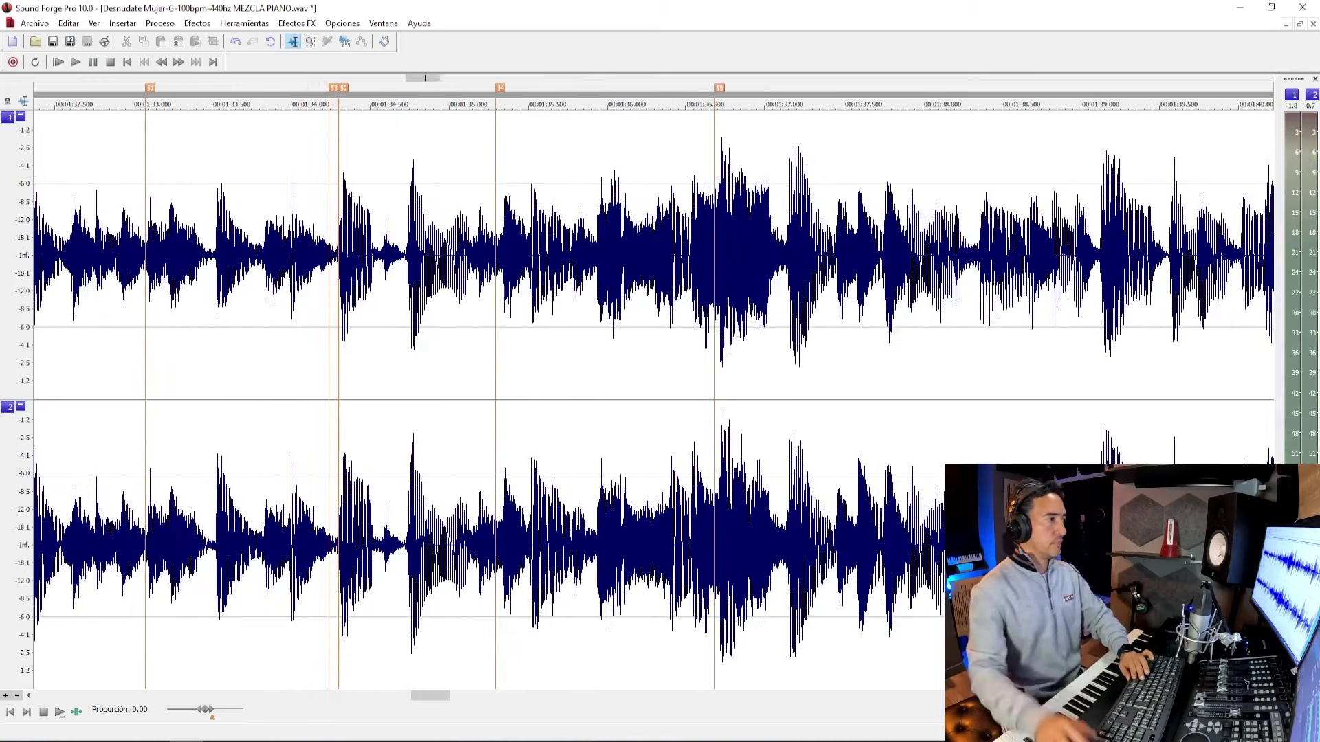
Switch to Sibelius and complete bar 39's upper staff with eighths D, F natural, Bb octave, D-F chord and G octave, placing rests around the chord.
key(alt+Tab)
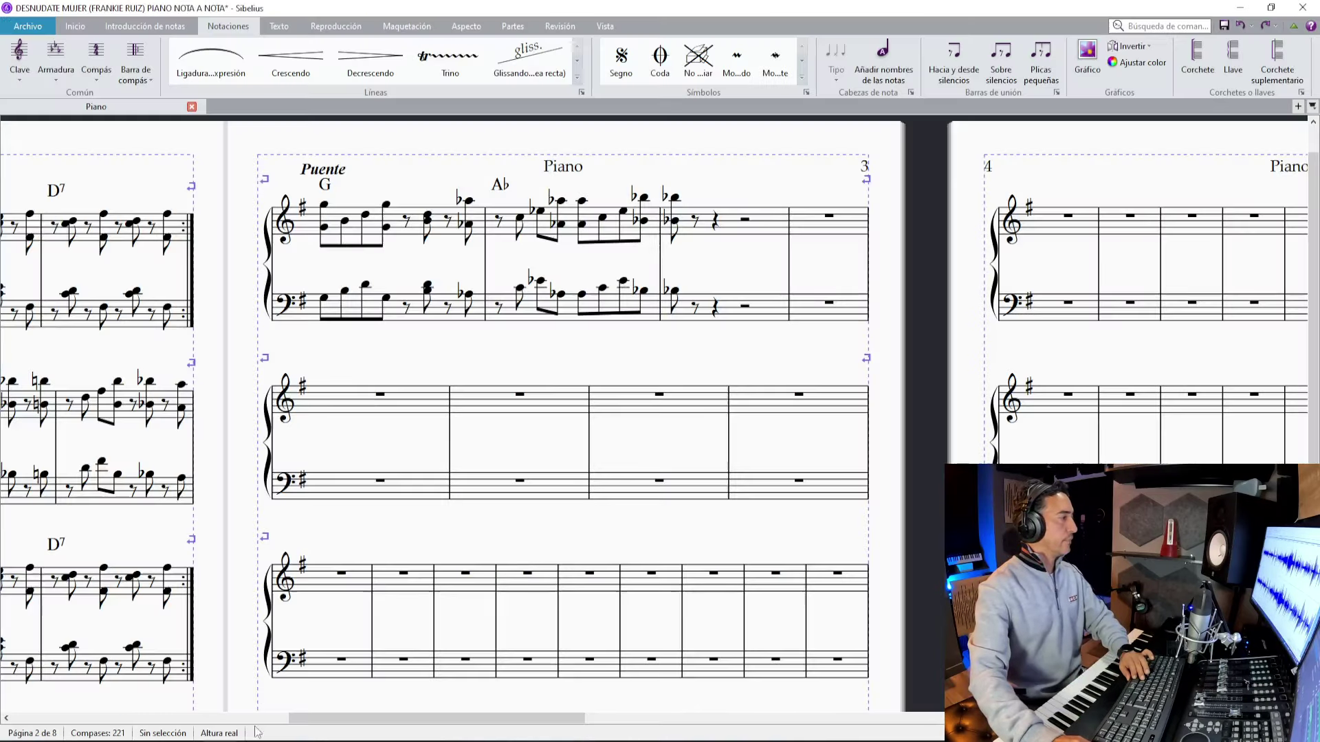
click(675, 220)
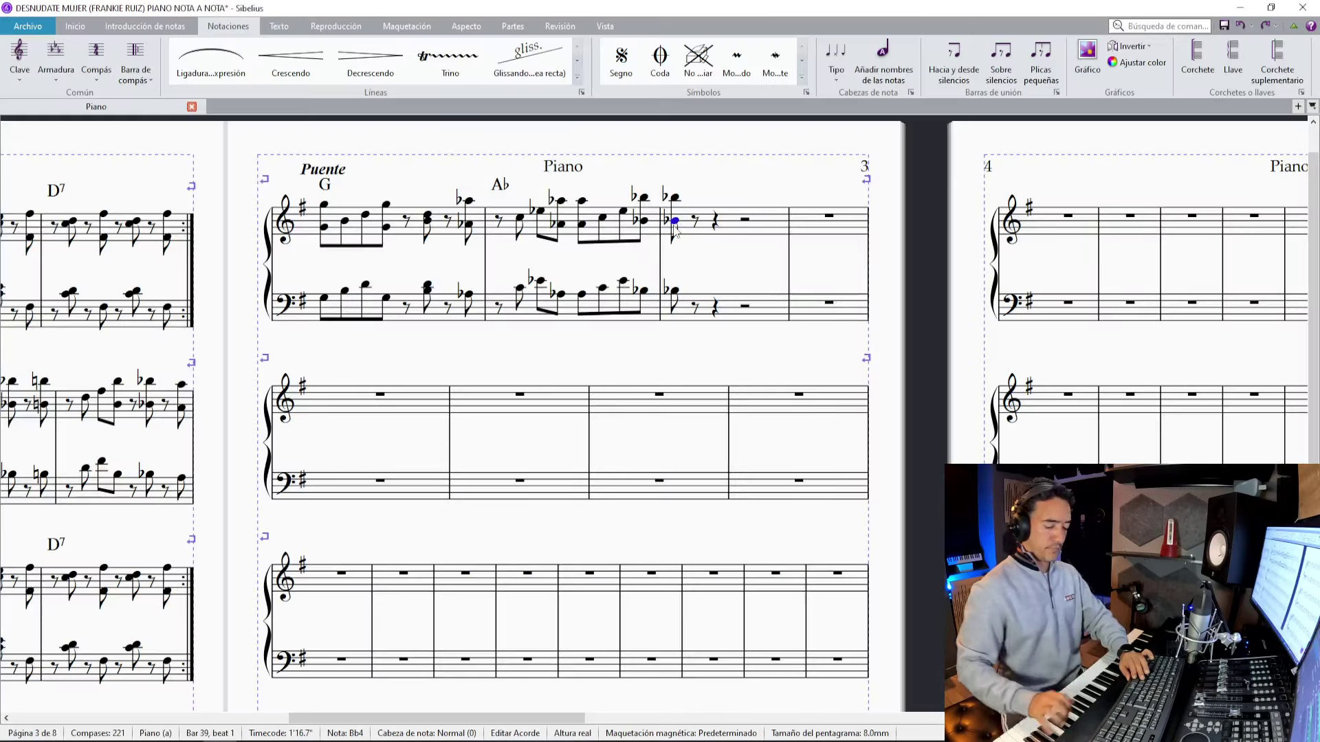
key(n)
key(0)
key(0)
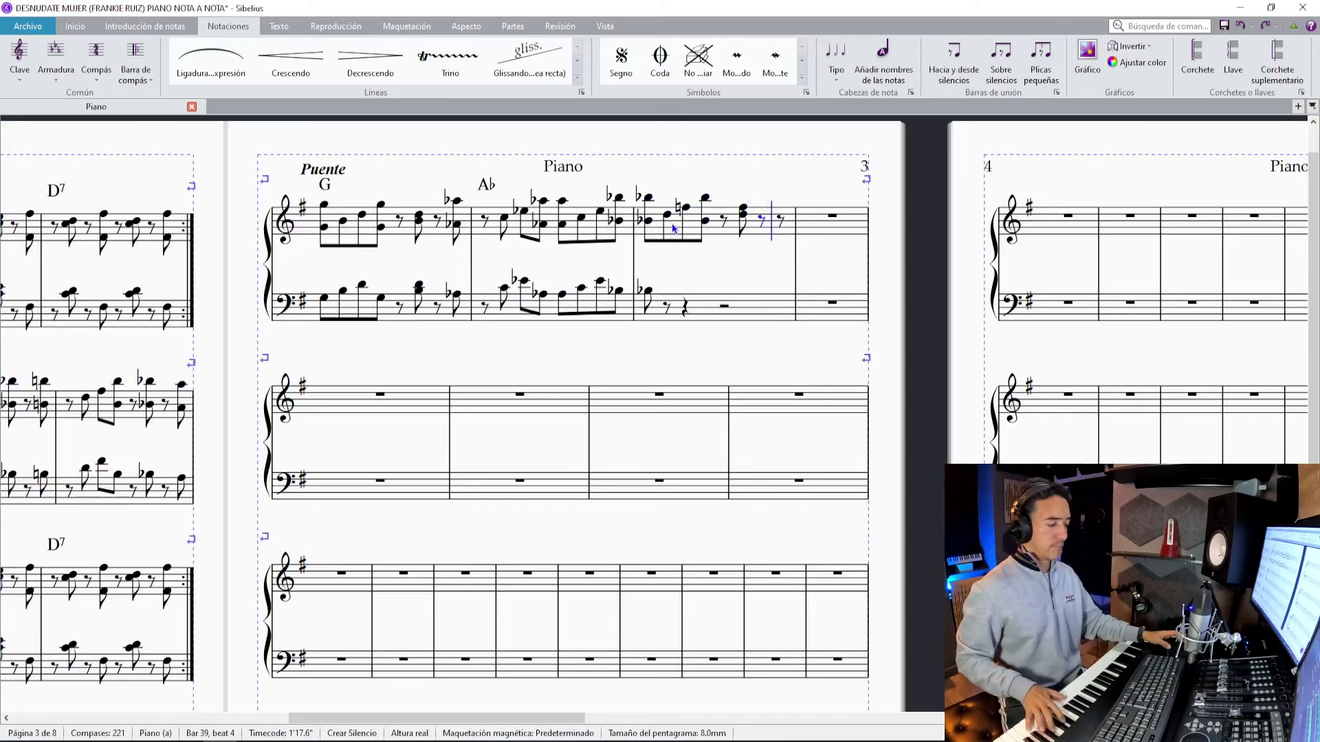
Complete bar 39's lower staff with the matching eighths D, F natural, Bb, a D-F chord and G, with rests around the chord.
click(667, 308)
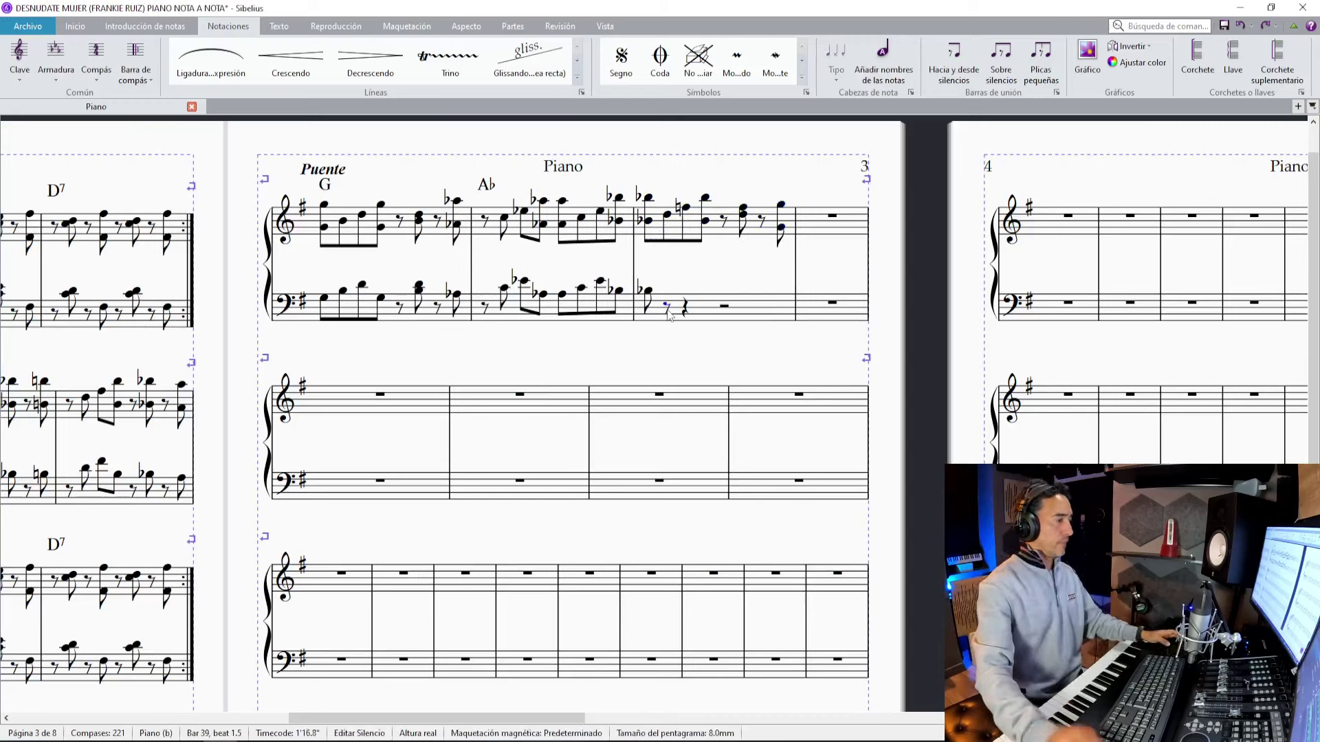
key(n)
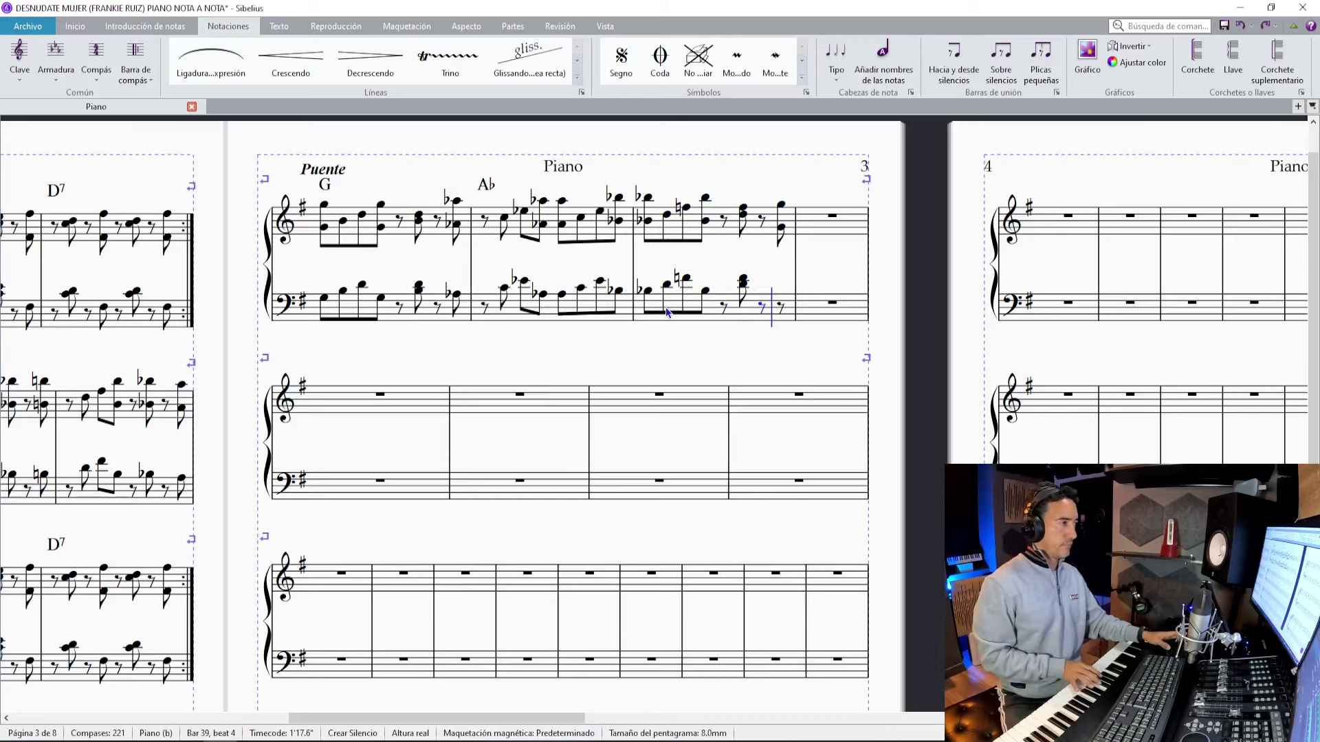
key(g)
key(Escape)
Add the chord symbol Bb above the first beat of bar 39.
click(678, 236)
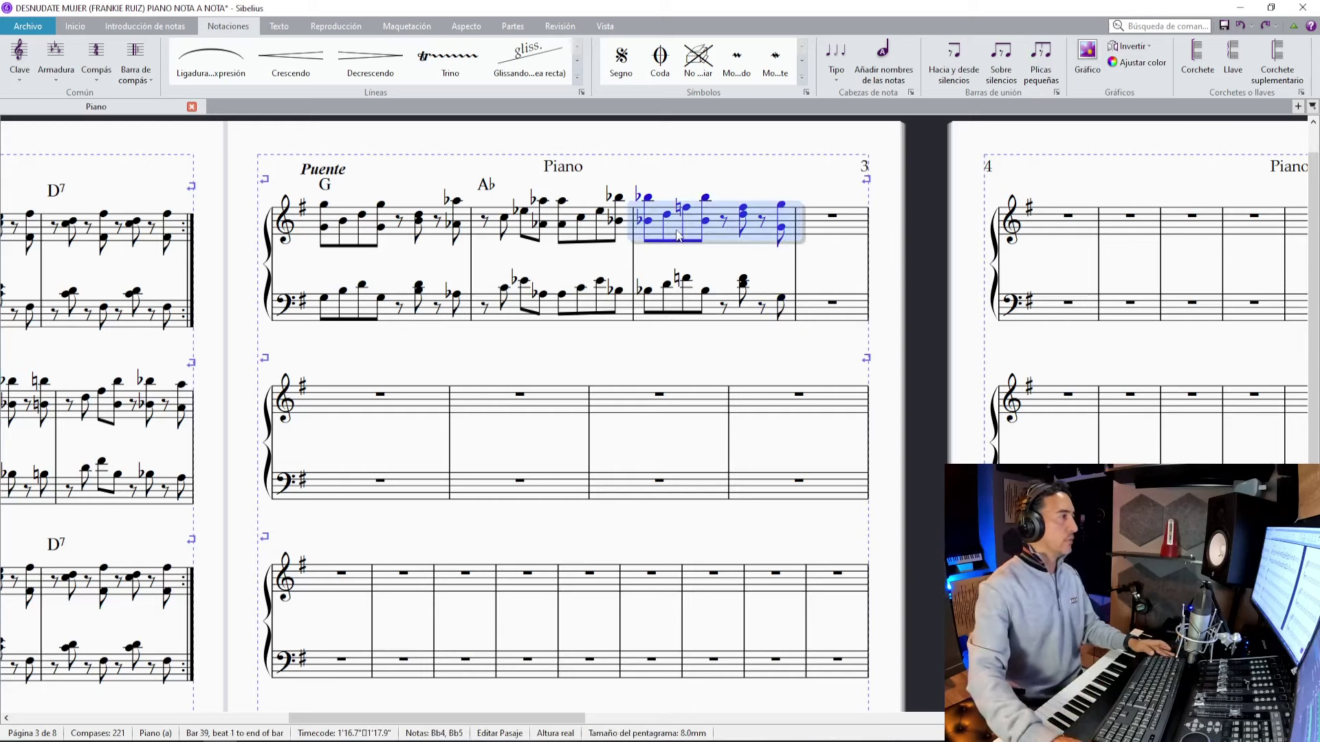
key(ctrl+k)
text(Bb)
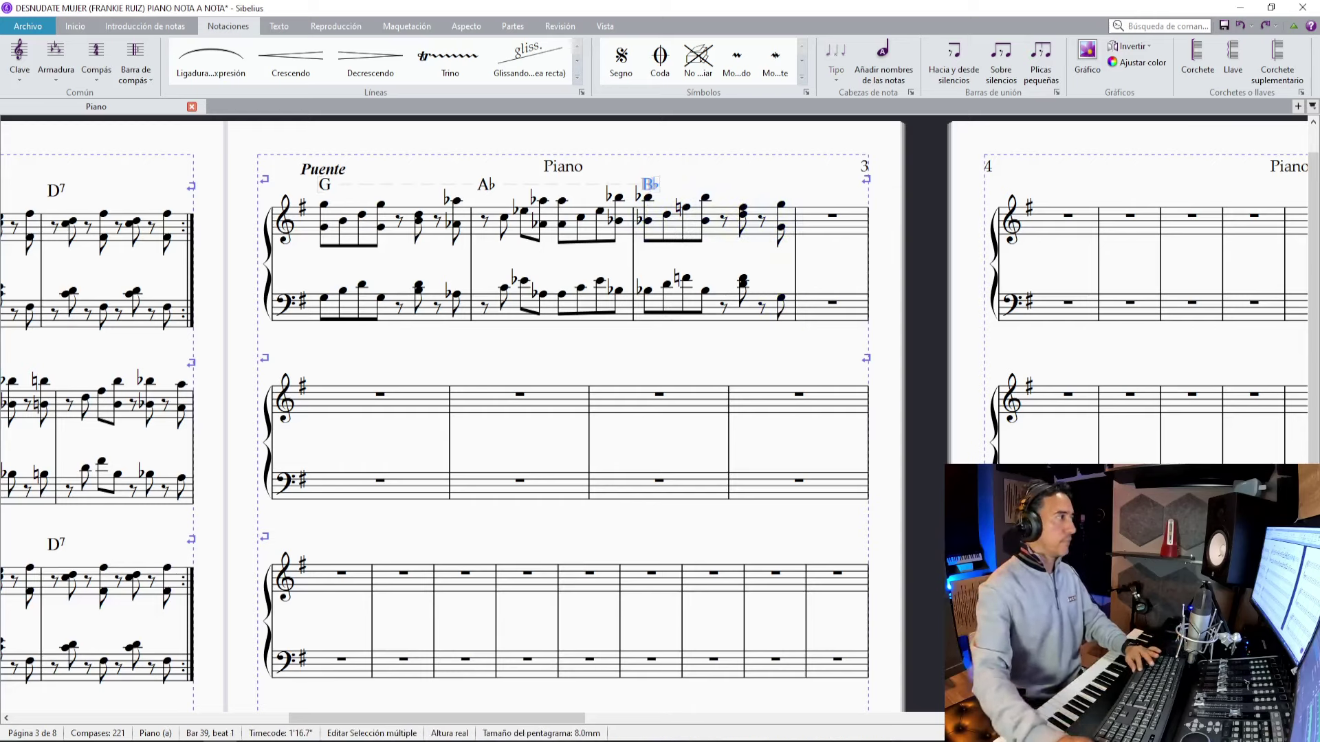
Switch to Sound Forge, add a marker at the fourth bar of the bridge and listen to that passage.
key(alt+Tab)
key(space)
key(m)
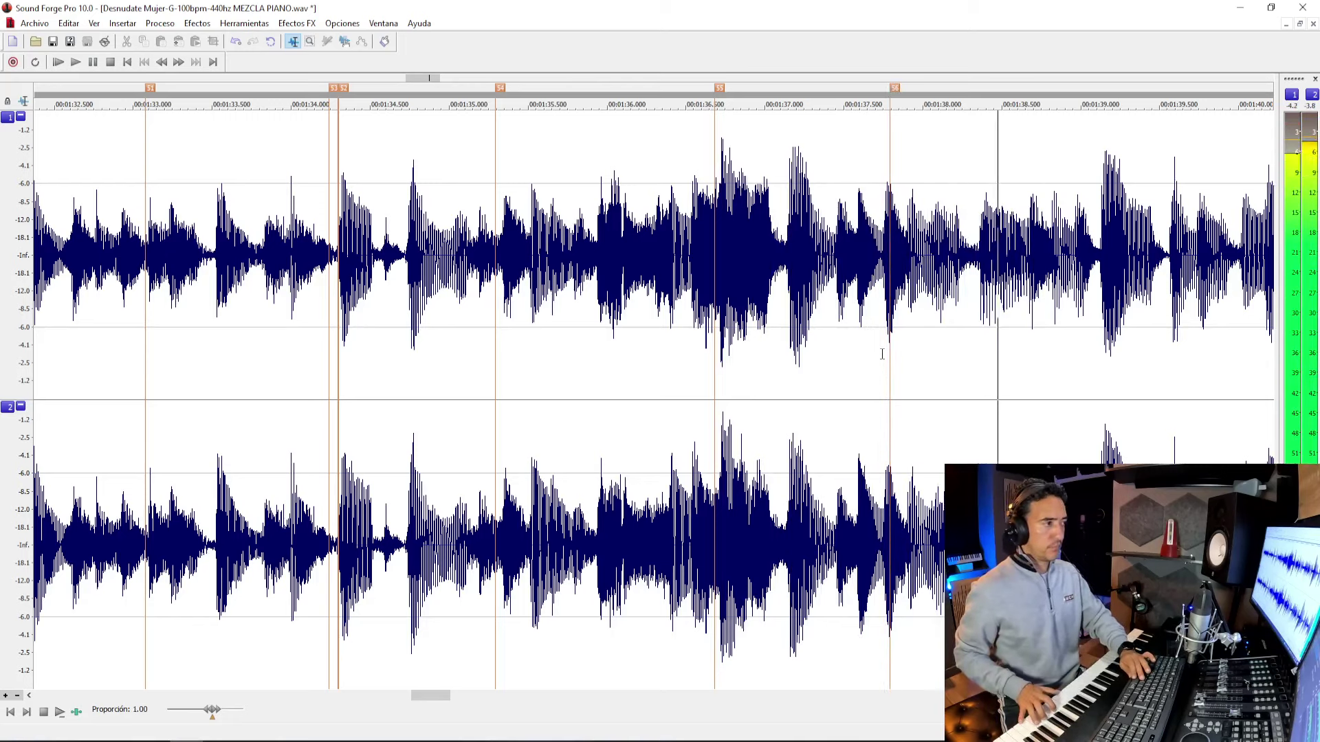
key(space)
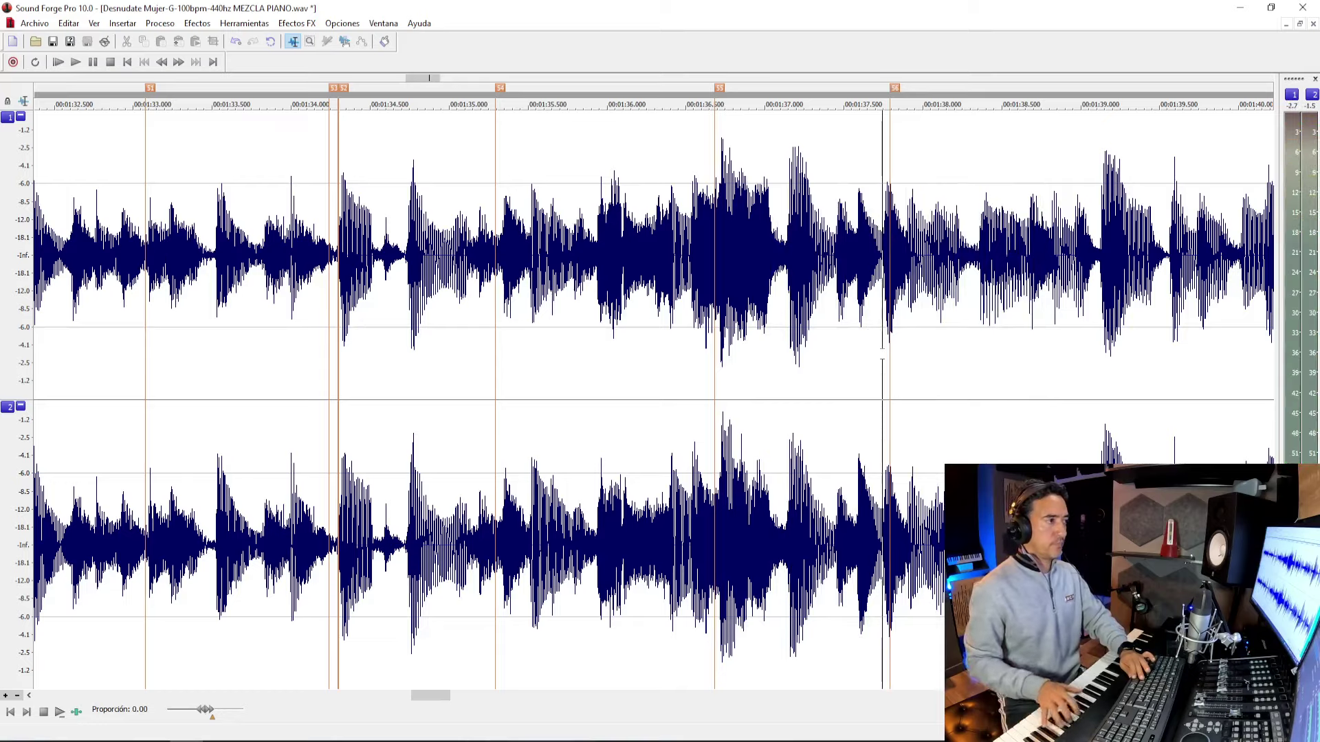
Switch to Sibelius and fill bar 40's upper staff with eighths: rest, C, E, F# octave, rest, C-D chord, rest, F# octave.
key(alt+Tab)
click(818, 228)
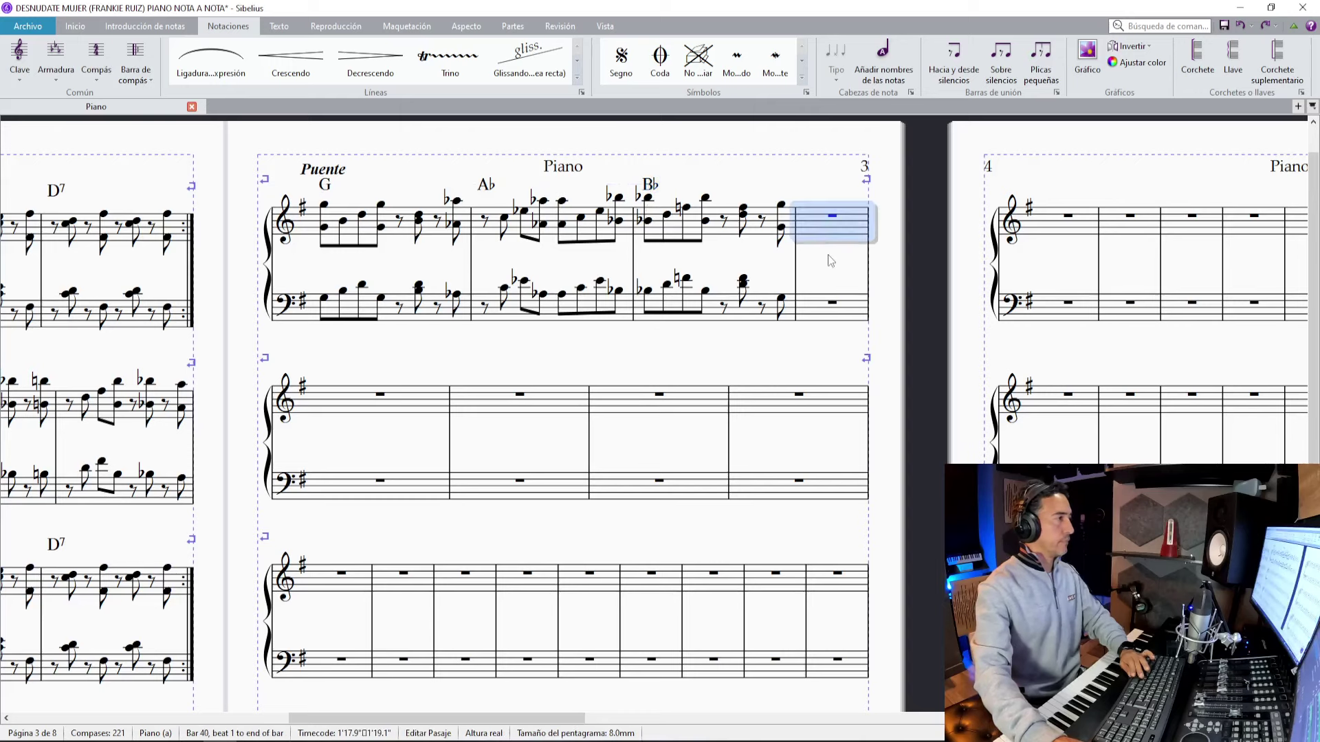
key(n)
key(c)
key(e)
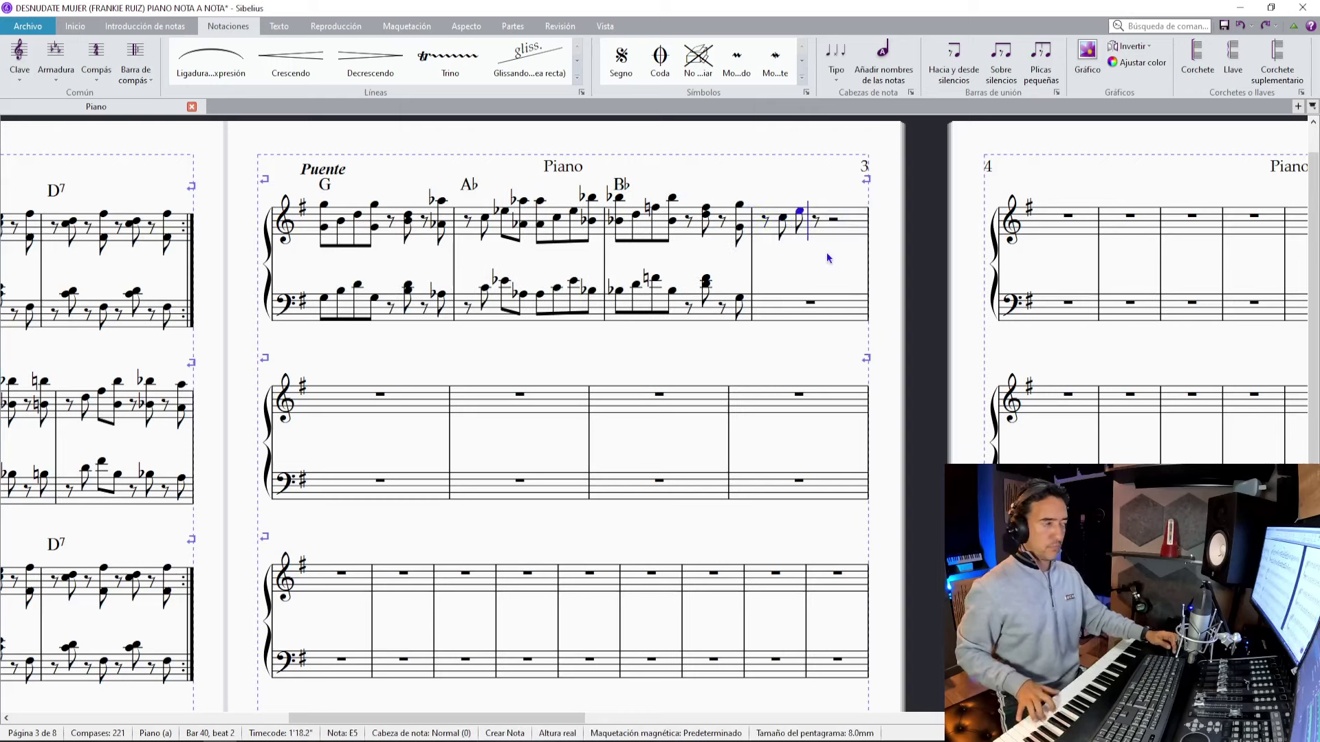
key(0)
key(0)
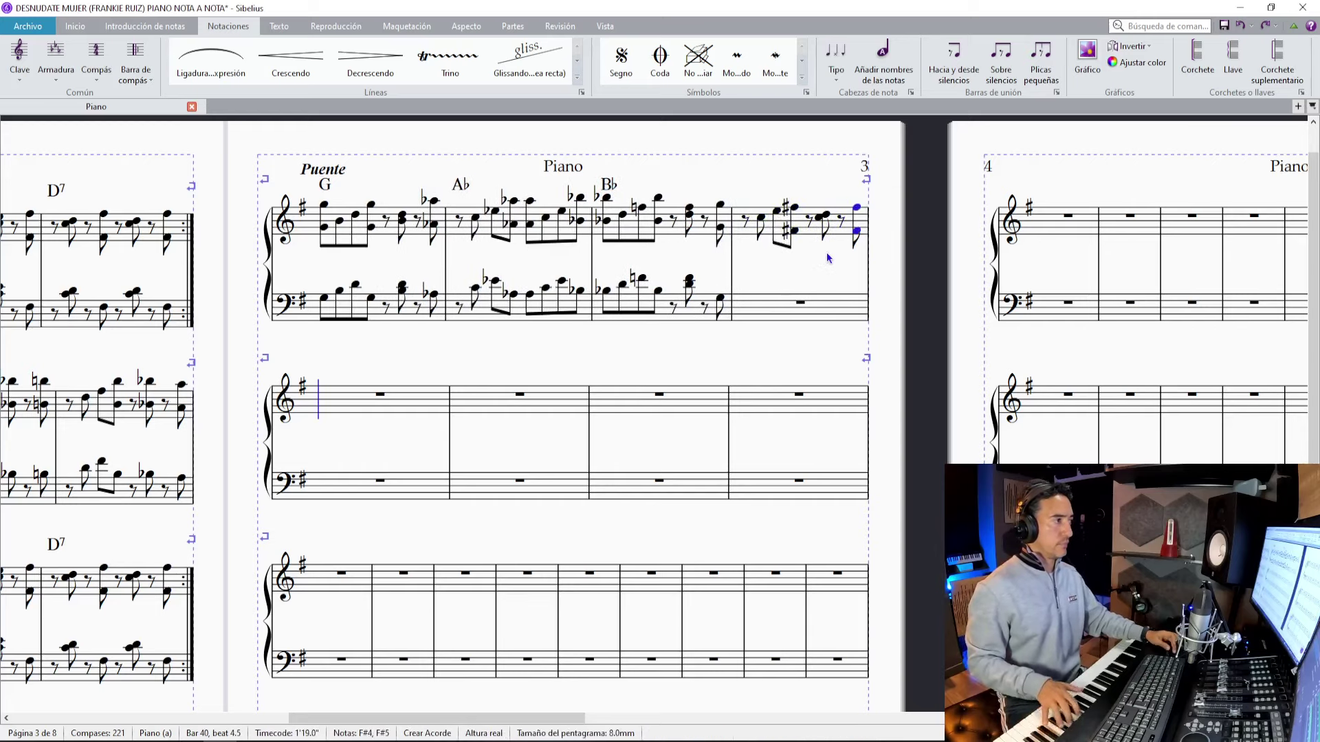
Fill bar 40's lower staff with the matching eighths: rest, C, E, F#, rest, C-D chord, rest, F#.
click(760, 321)
key(n)
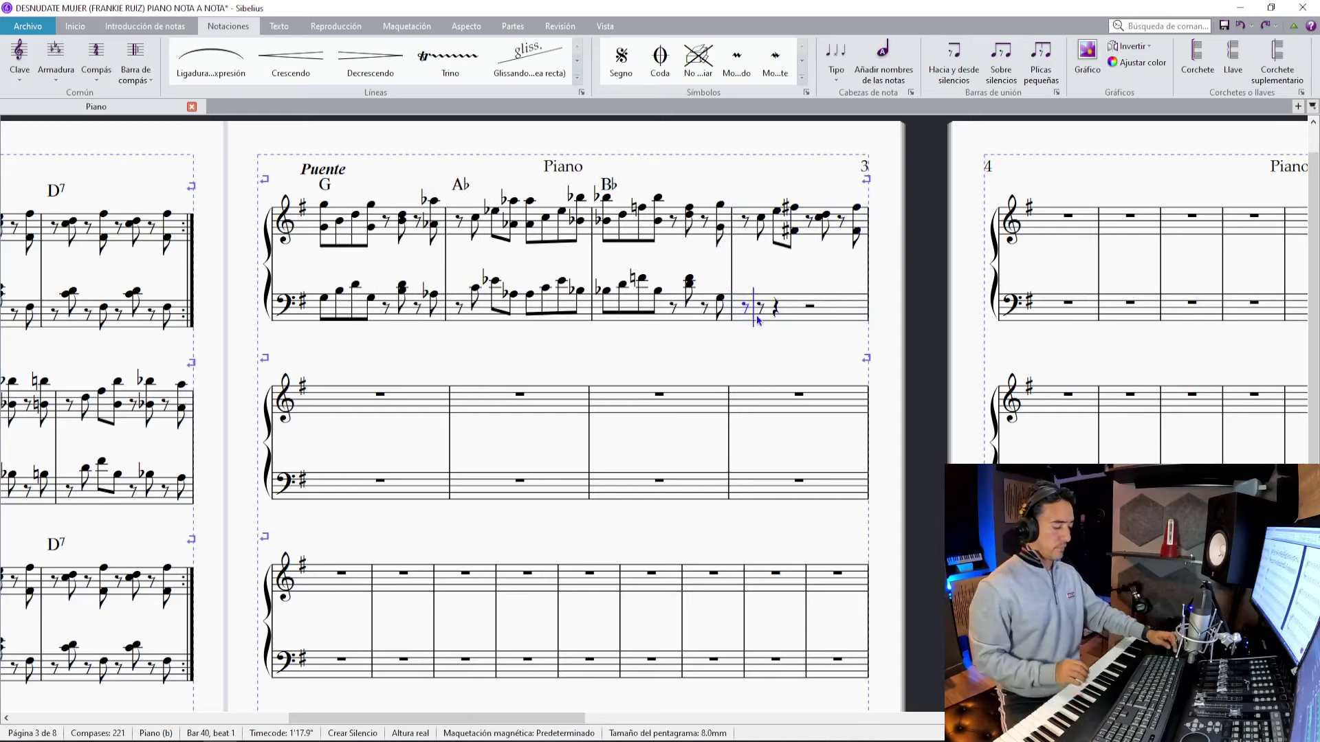
key(0)
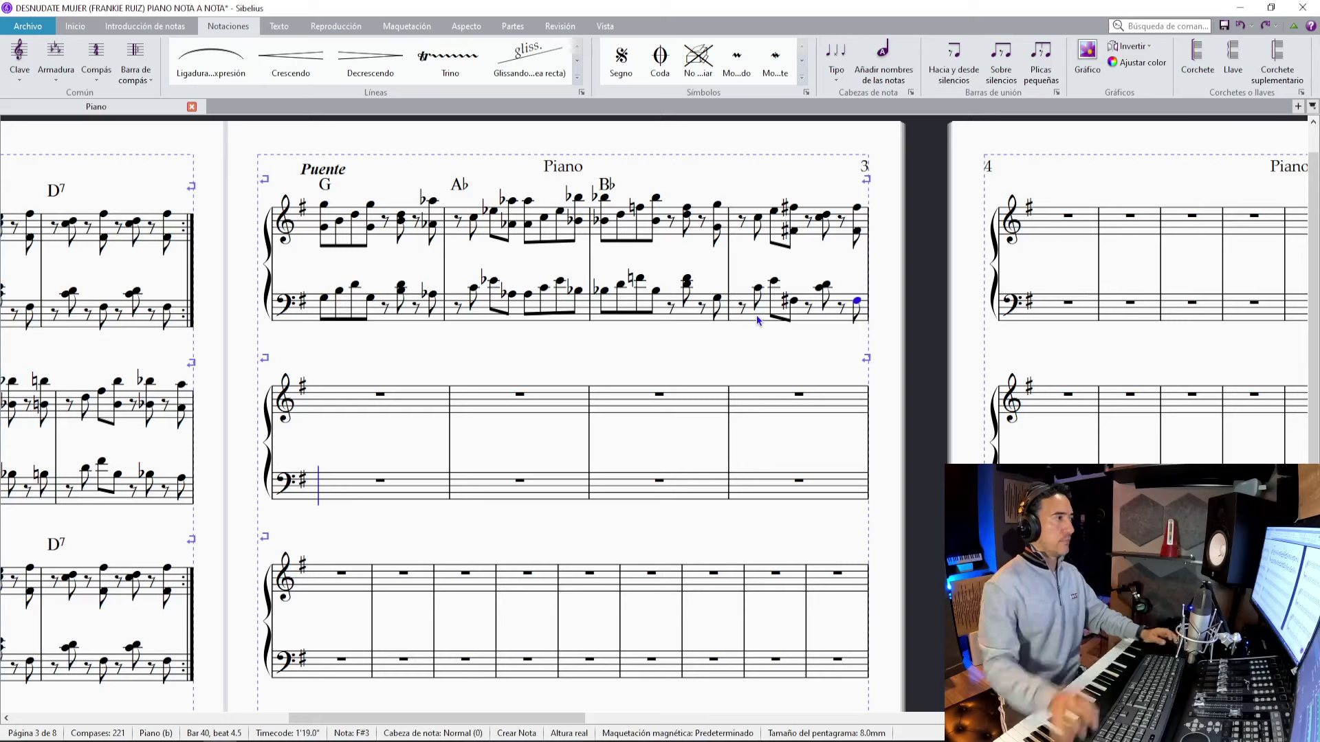
key(Escape)
Add the chord symbols D9sus4 on beat 1 and D7 on beat 3 of bar 40, and shift the D9sus4 symbol slightly toward D7.
click(742, 234)
key(ctrl+k)
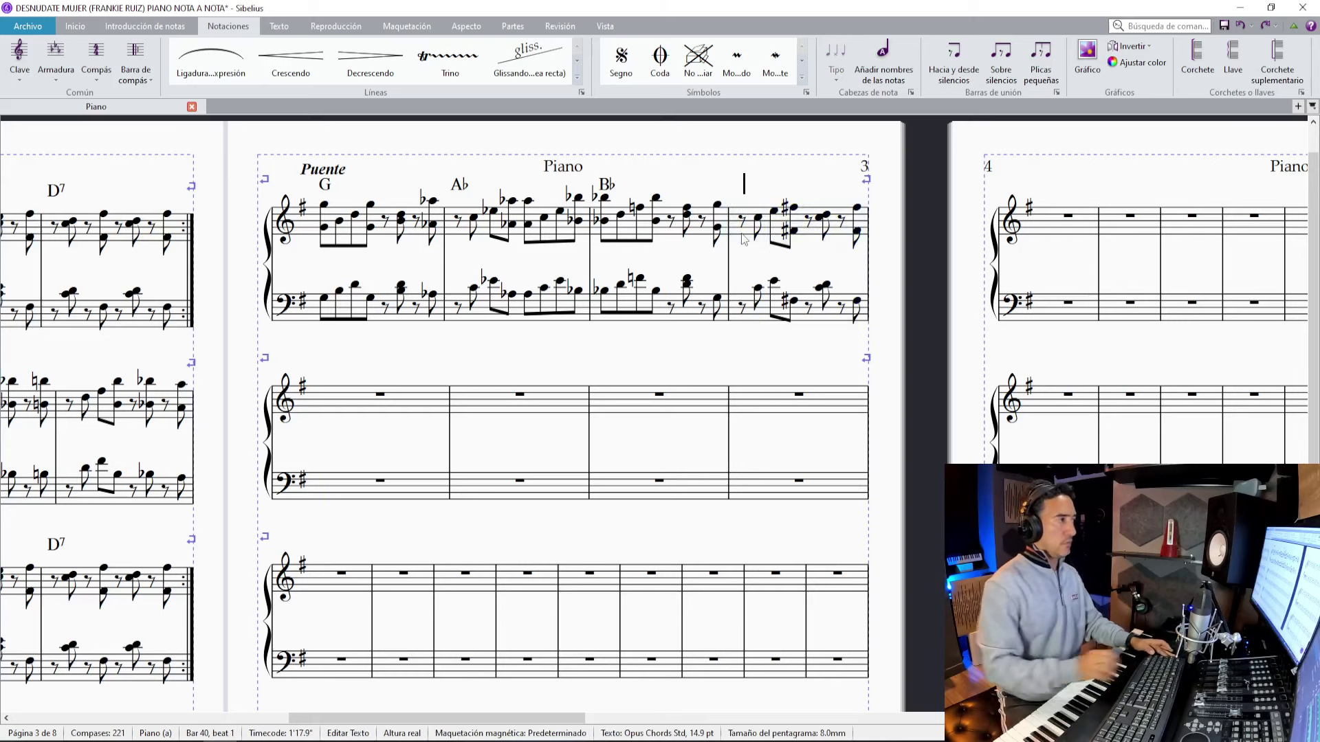
text(D9sus4)
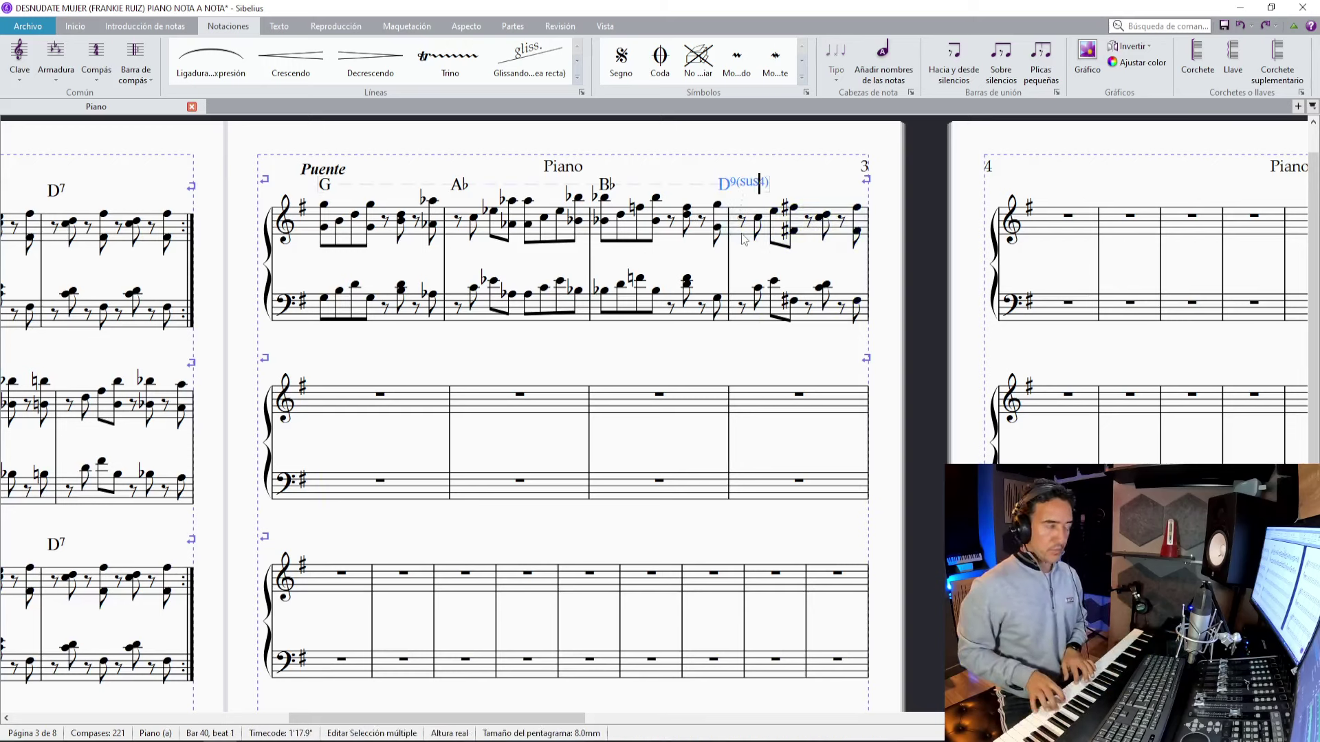
key(space)
key(space)
text(D7)
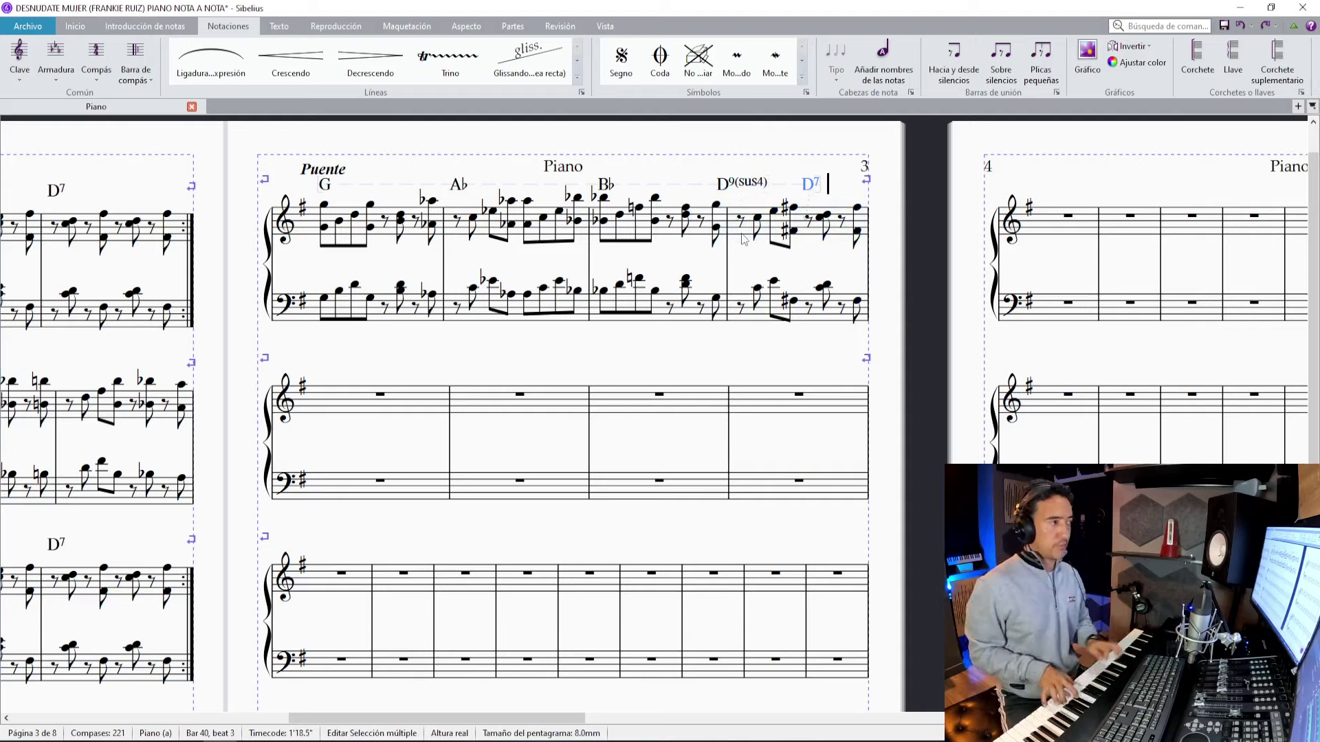
click(741, 191)
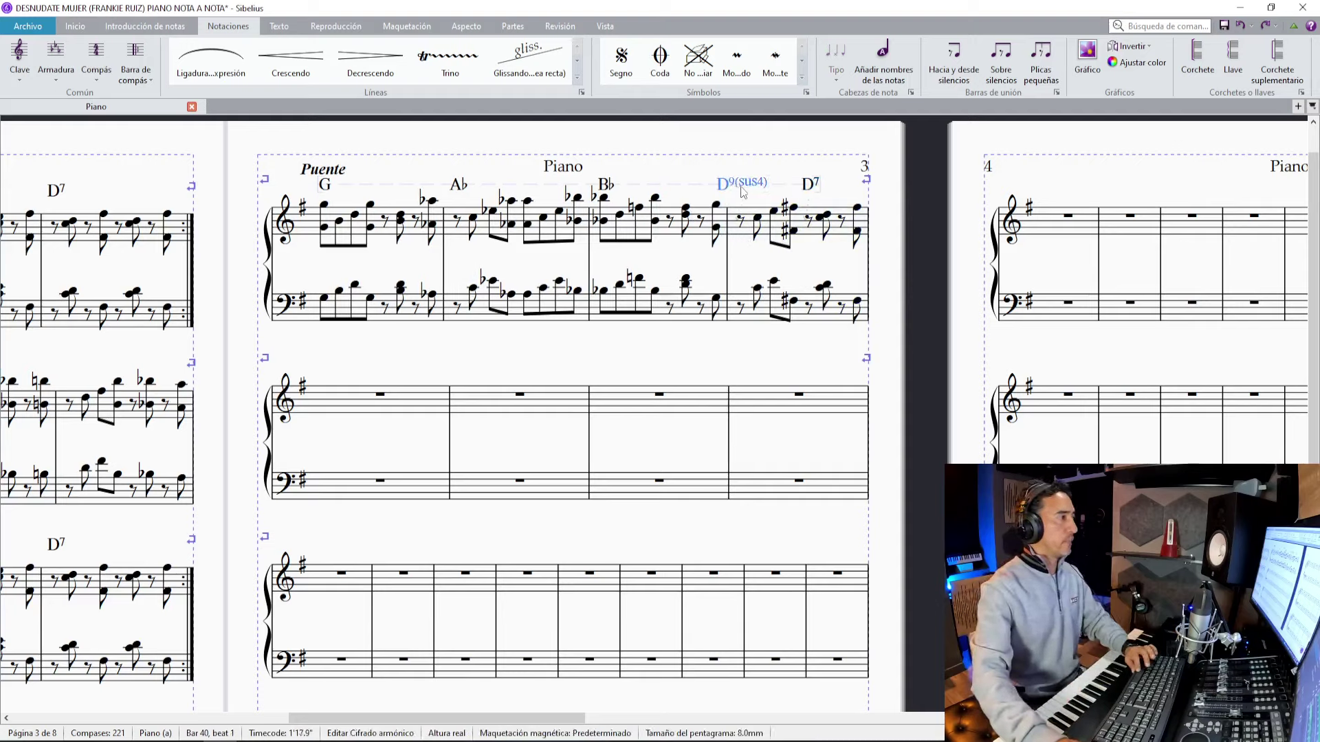
drag(745, 187, 747, 187)
Switch to Sound Forge, add a marker at the fifth bar of the bridge and listen to that passage.
key(alt+Tab)
key(space)
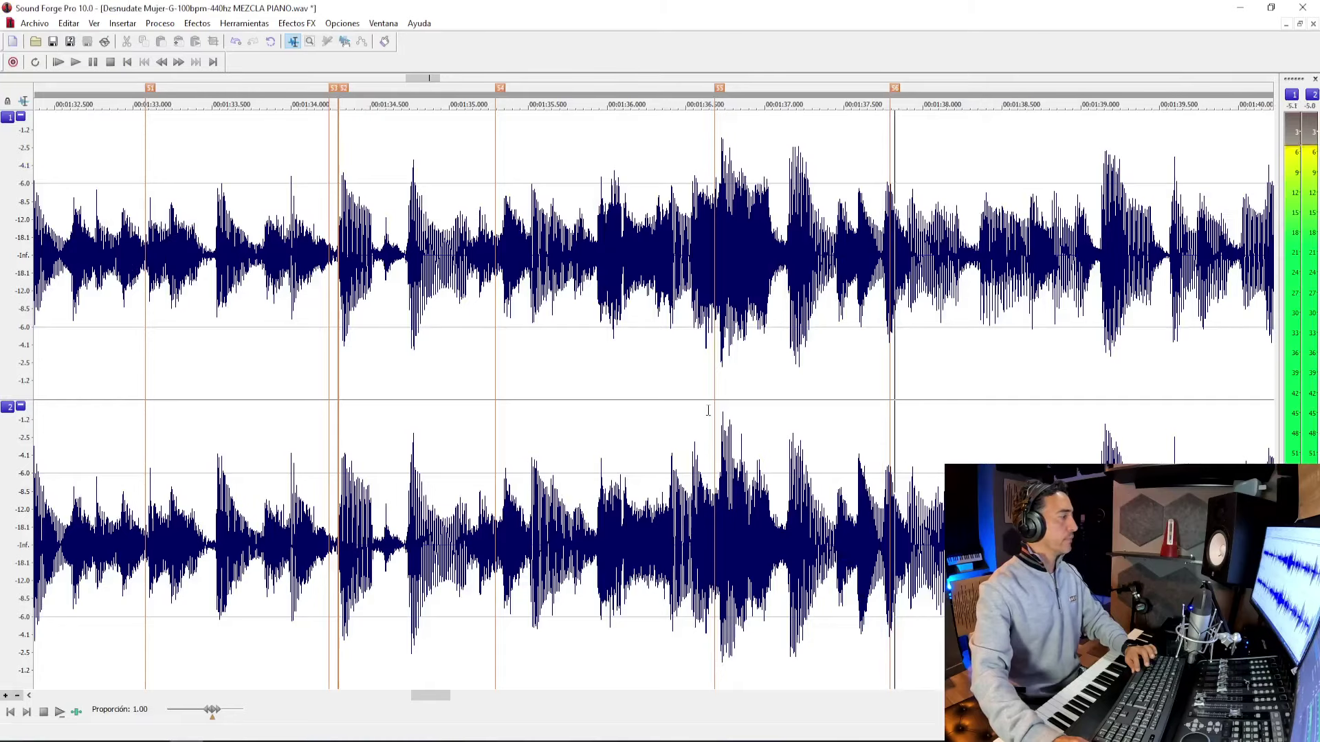
scroll(719, 404, down, 2)
scroll(758, 395, up, 1)
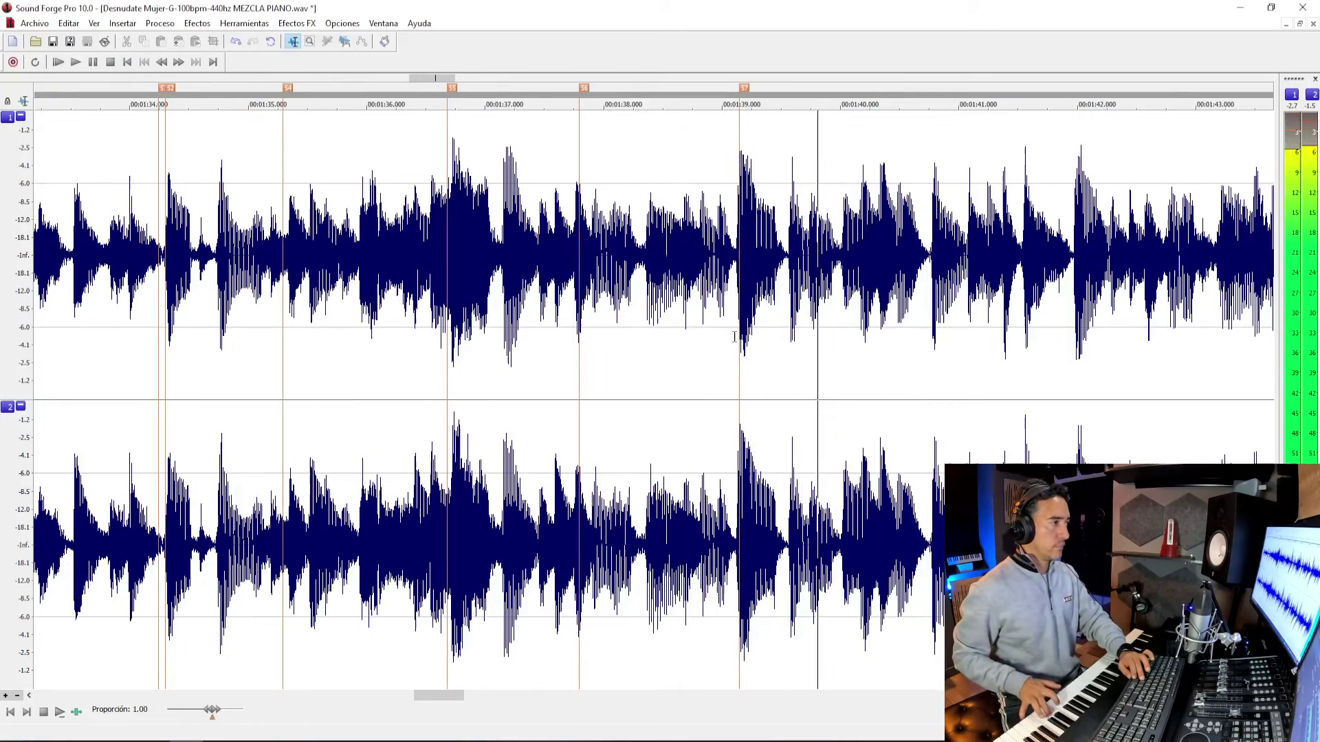
key(space)
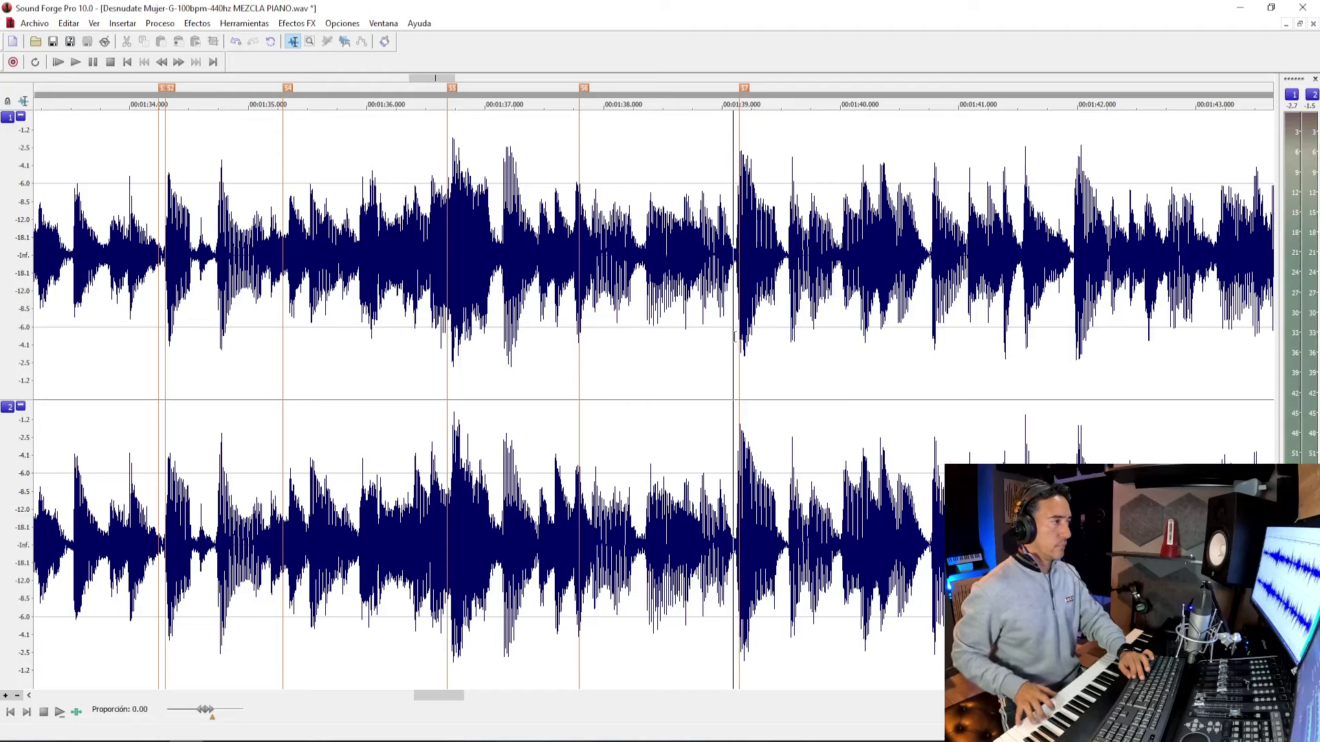
Switch to Sibelius and add the chord symbol G above the first beat of bar 41.
click(219, 741)
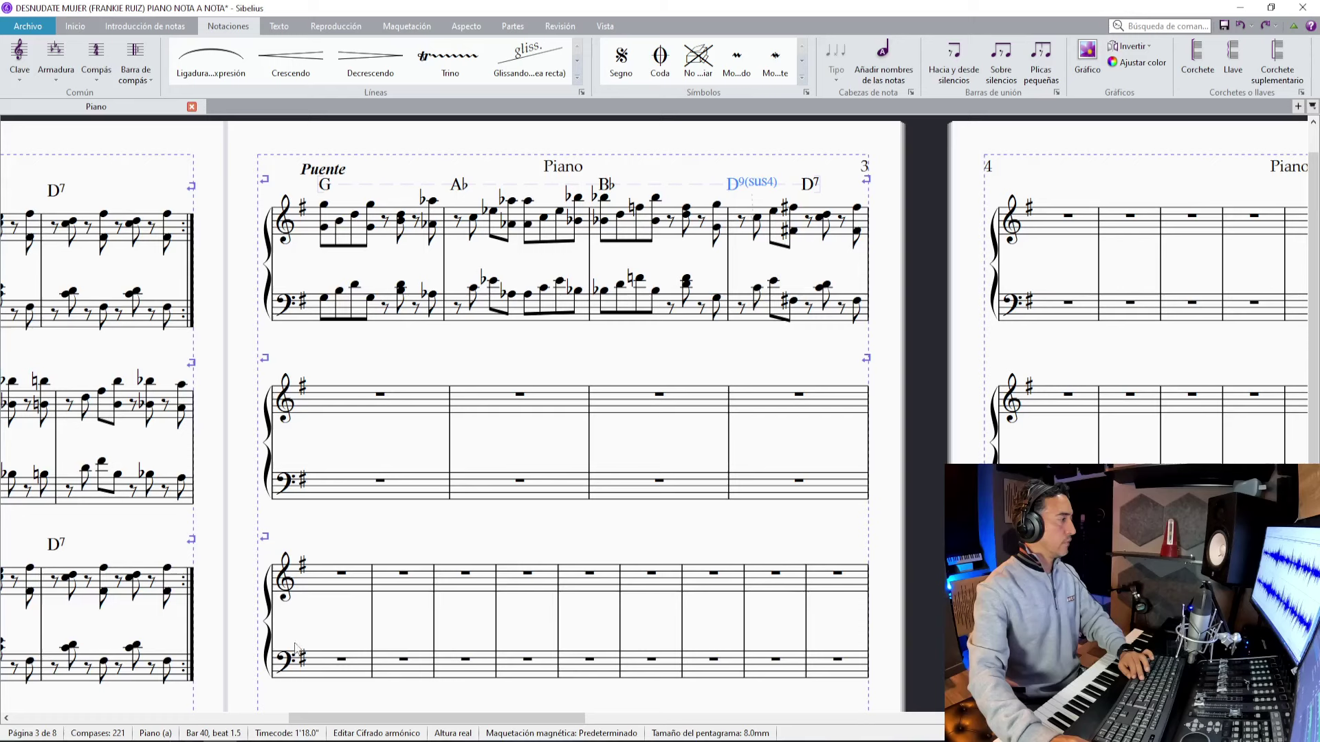
click(417, 407)
key(ctrl+k)
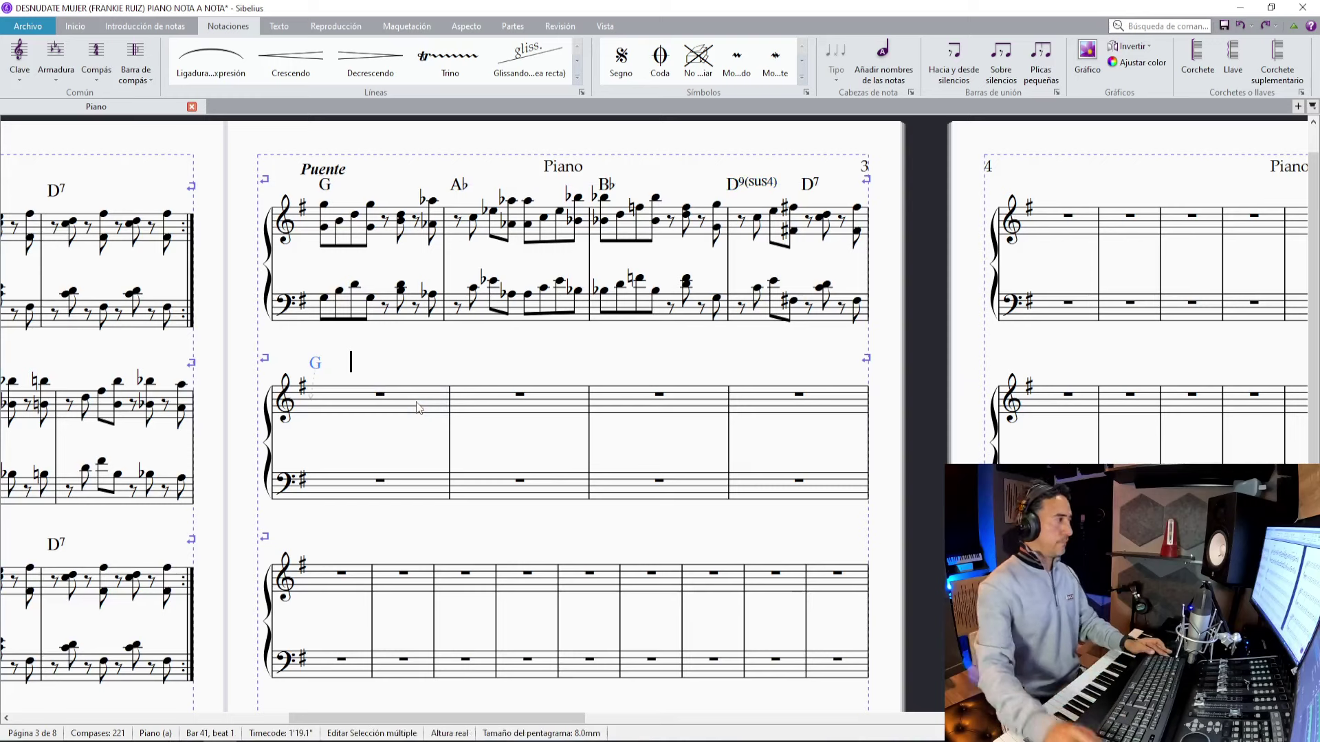
Fill bar 41 in both staves with eighths G, B, D, G, G, B, D, A, doubling each G and A in octaves in the upper staff.
click(416, 403)
key(3)
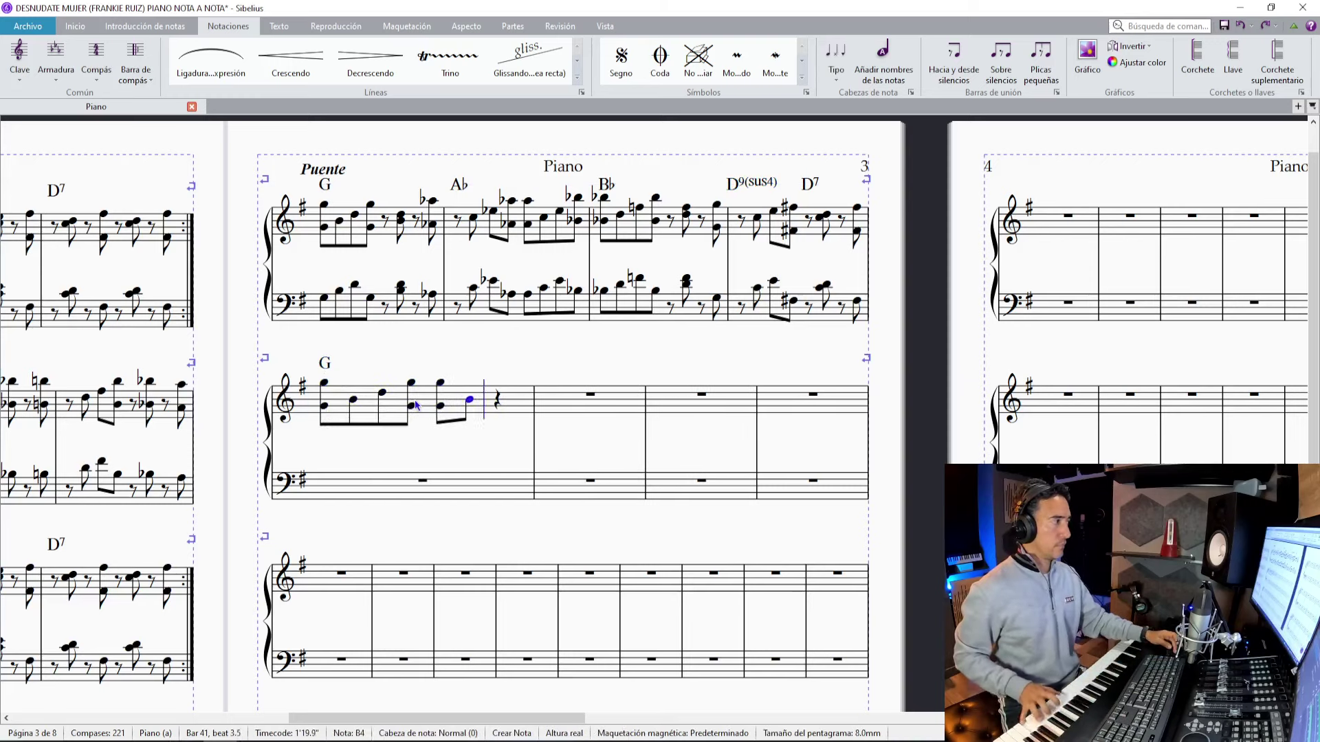
key(Escape)
click(379, 492)
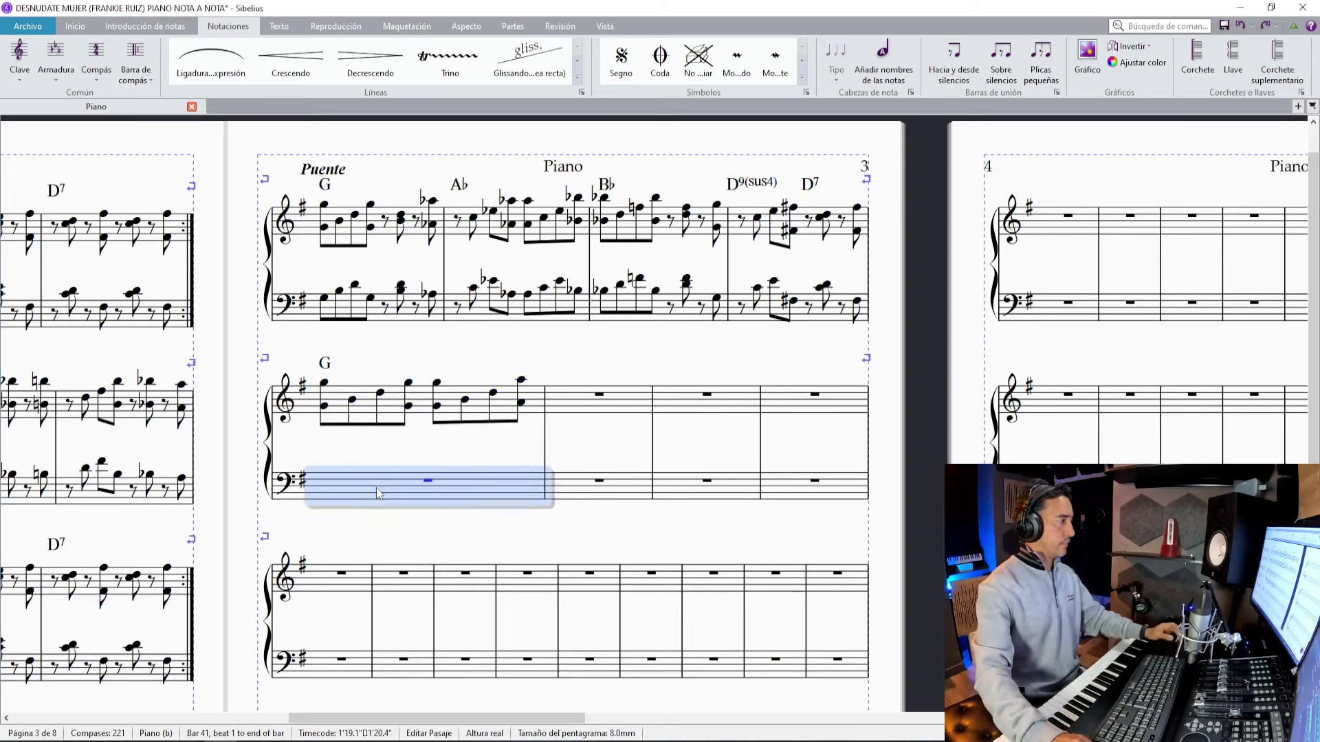
key(n)
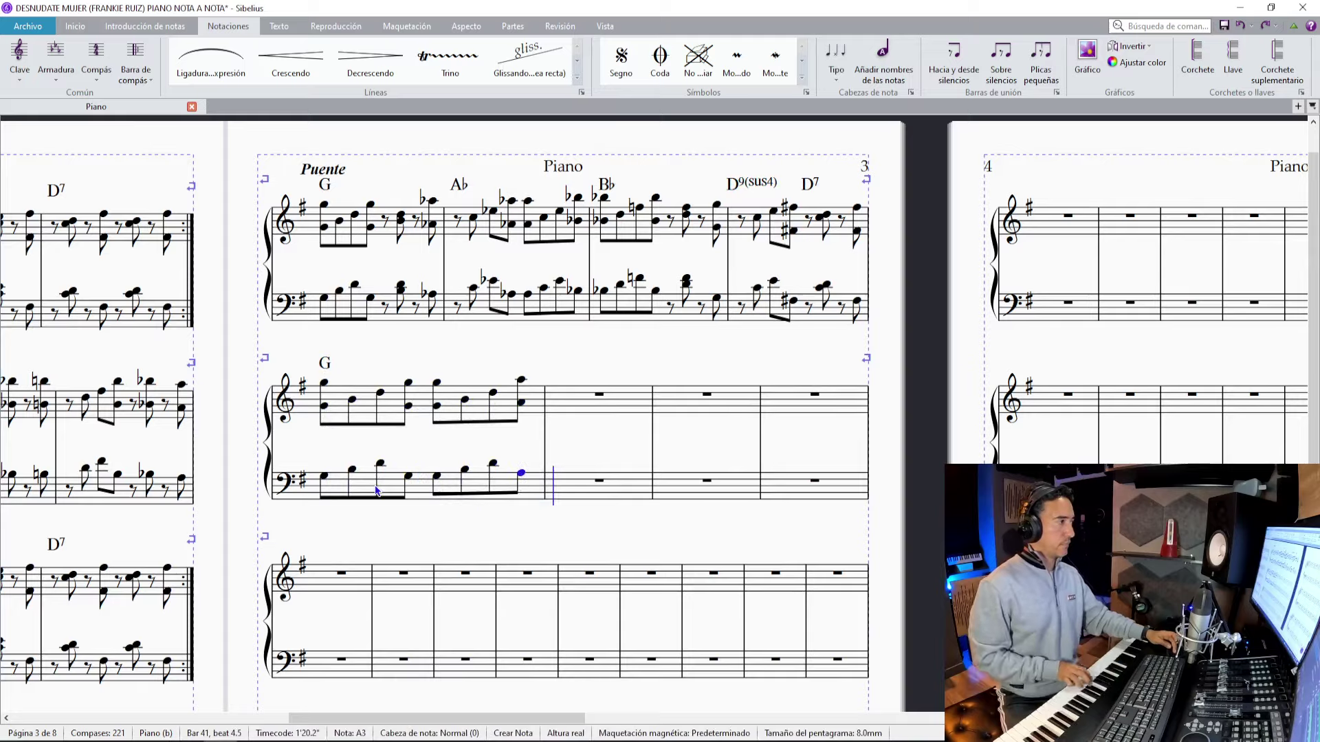
Switch to Sound Forge, add a marker at the sixth bar of the bridge and replay that passage.
key(alt+Tab)
key(space)
scroll(818, 438, up, 1)
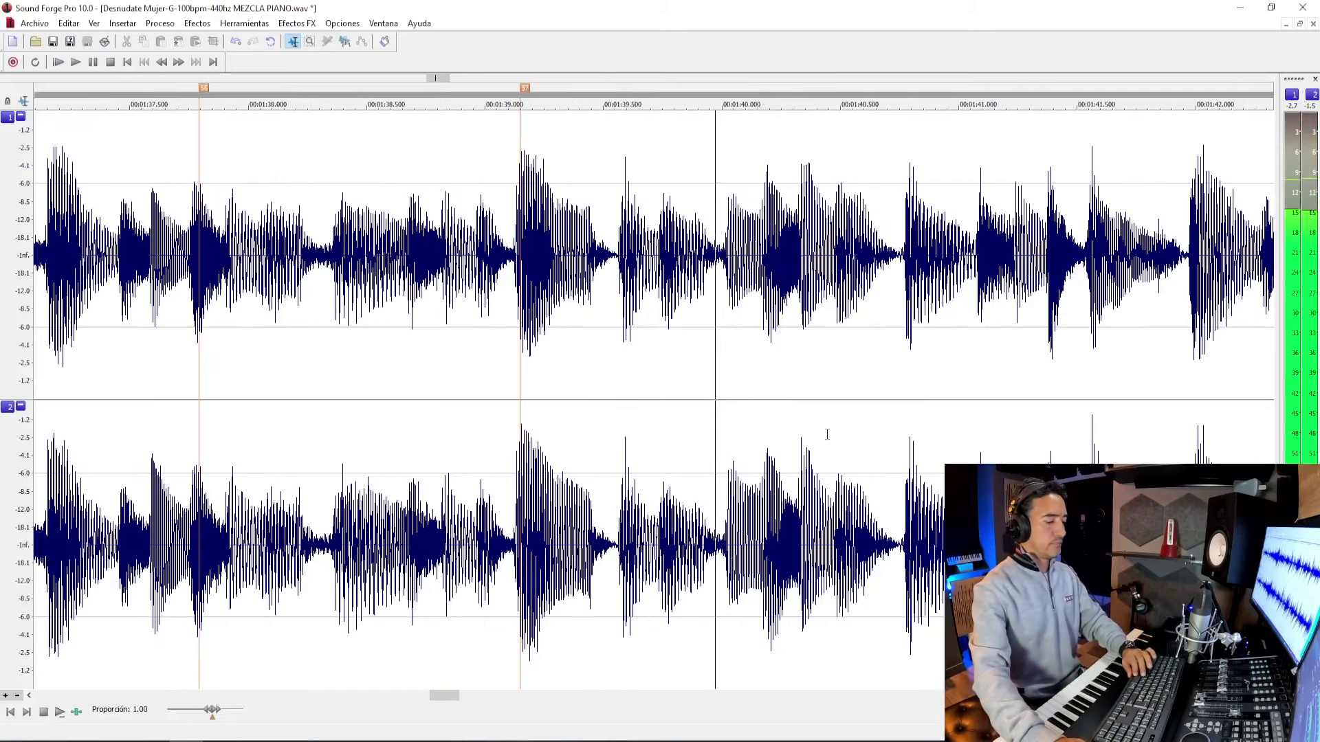
key(m)
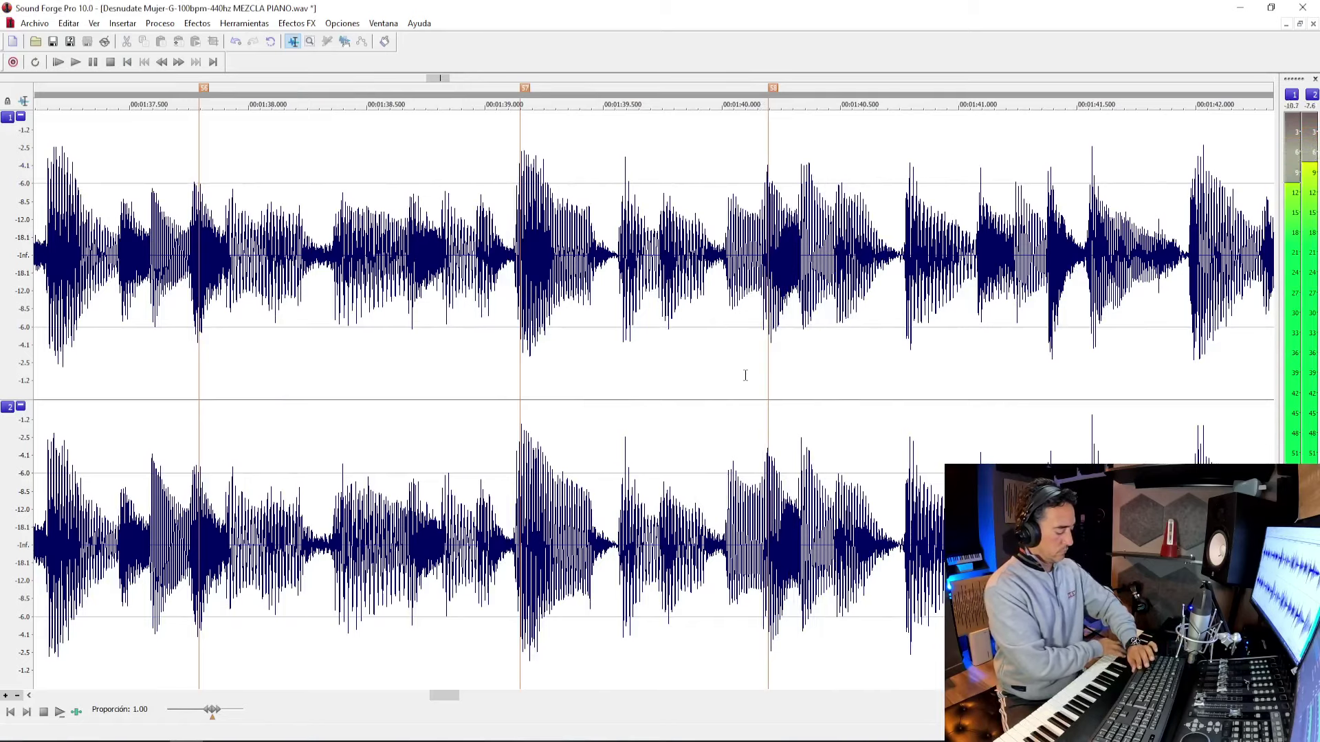
key(space)
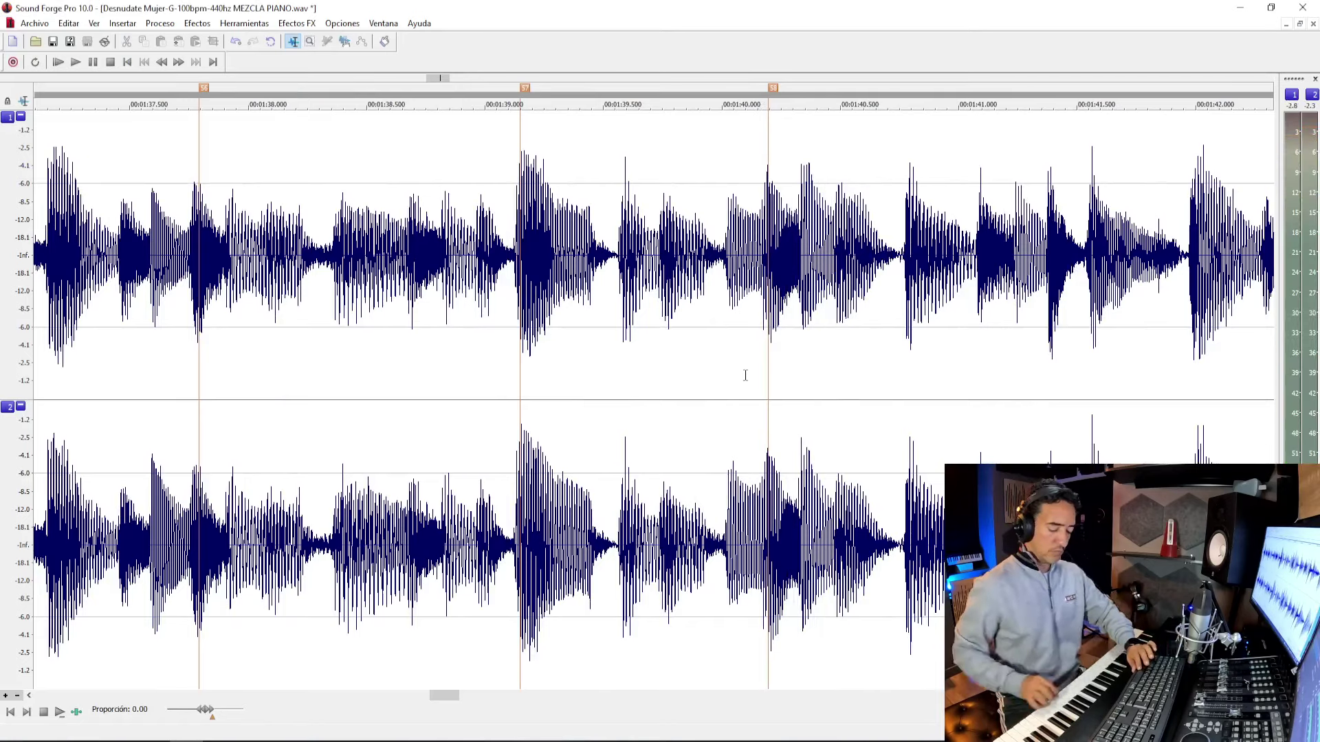
key(space)
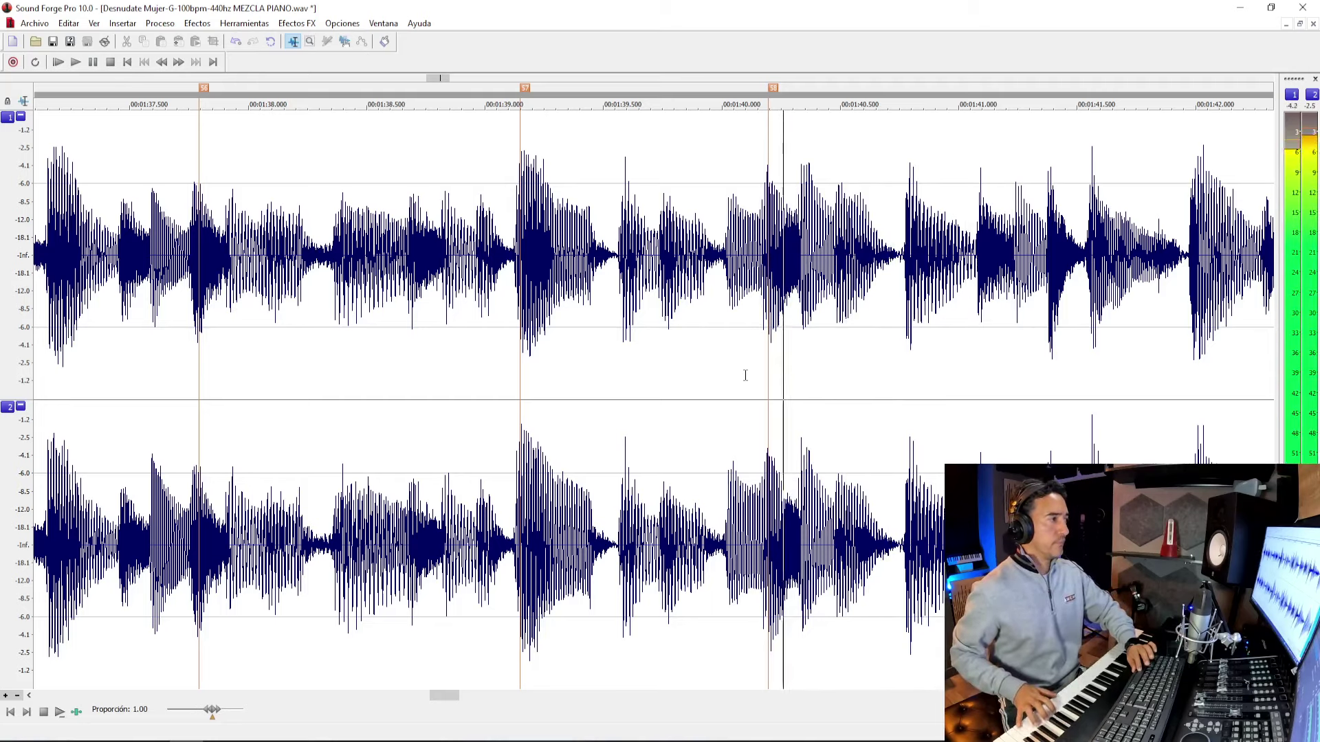
key(space)
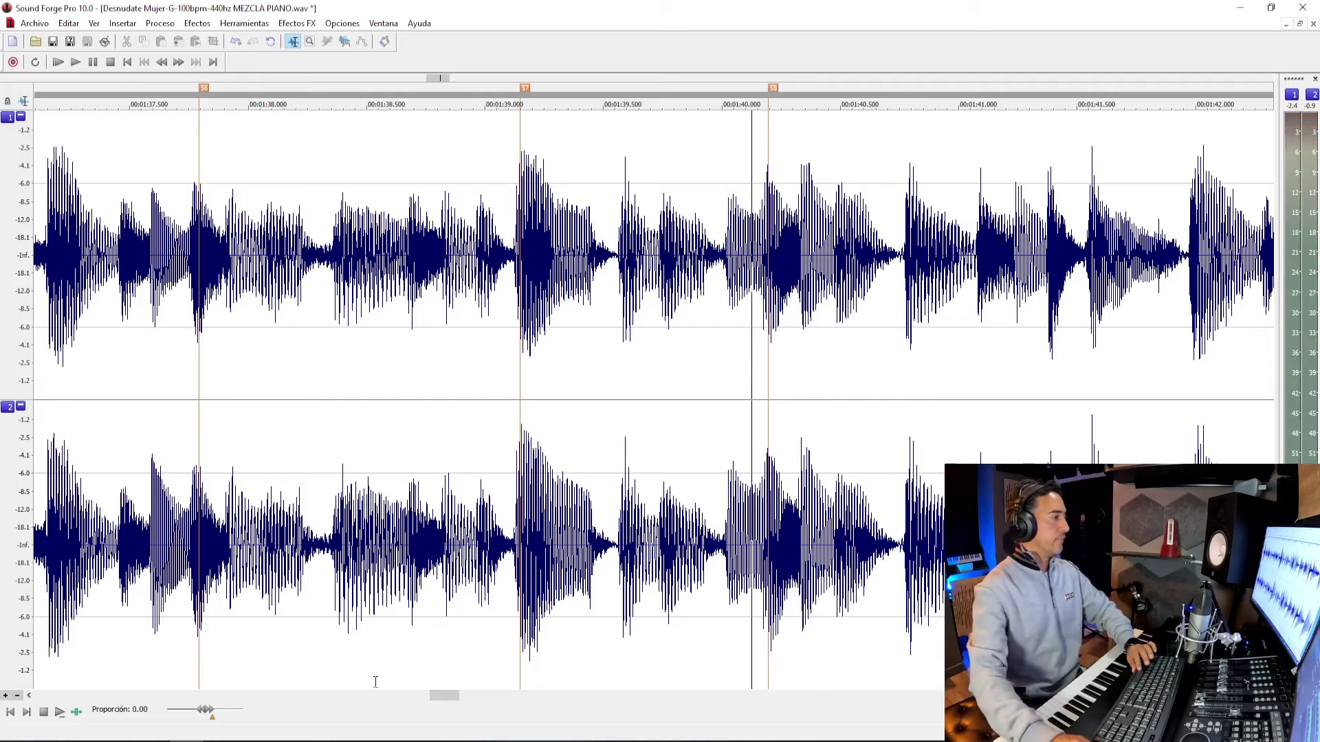
Switch to Sibelius and enter in bar 42's upper staff the offbeat eighths C-F natural, A octave and C-F natural, separated by eighth rests.
key(alt+Tab)
key(Escape)
click(572, 404)
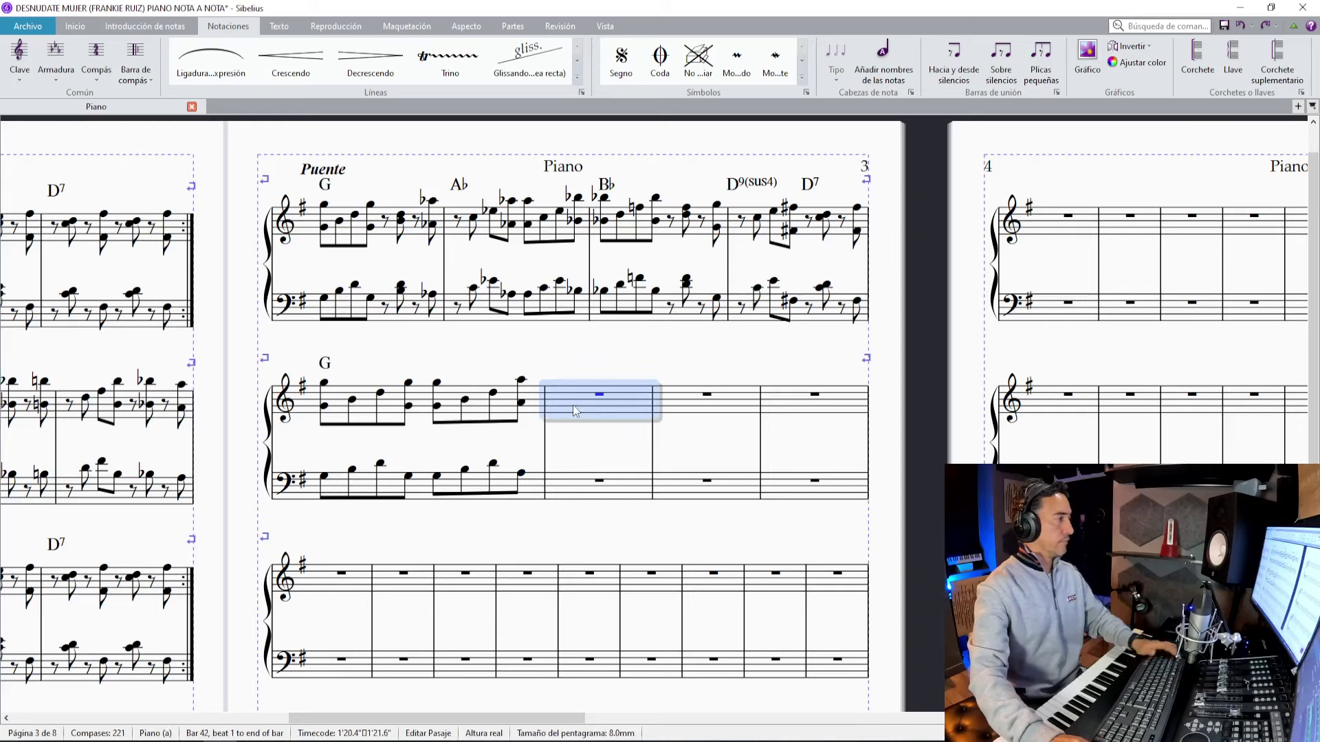
key(0)
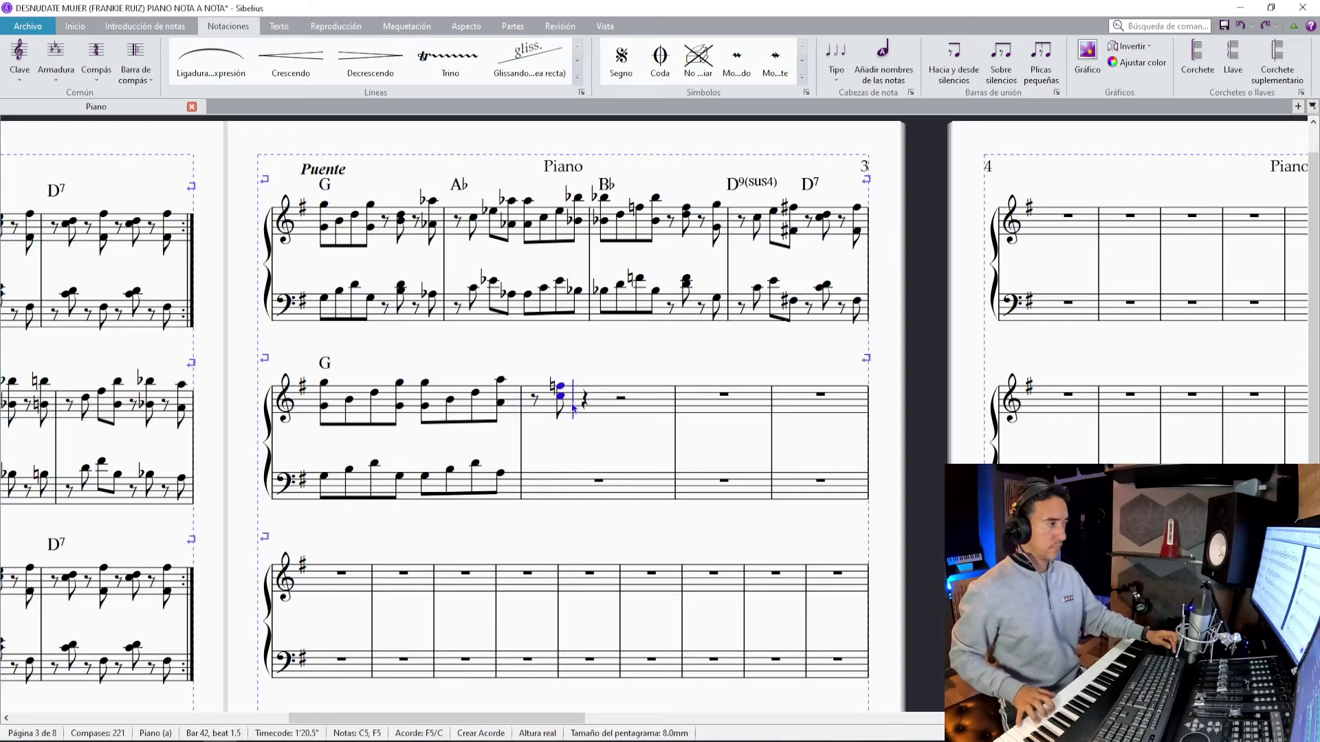
key(0)
key(0)
key(0)
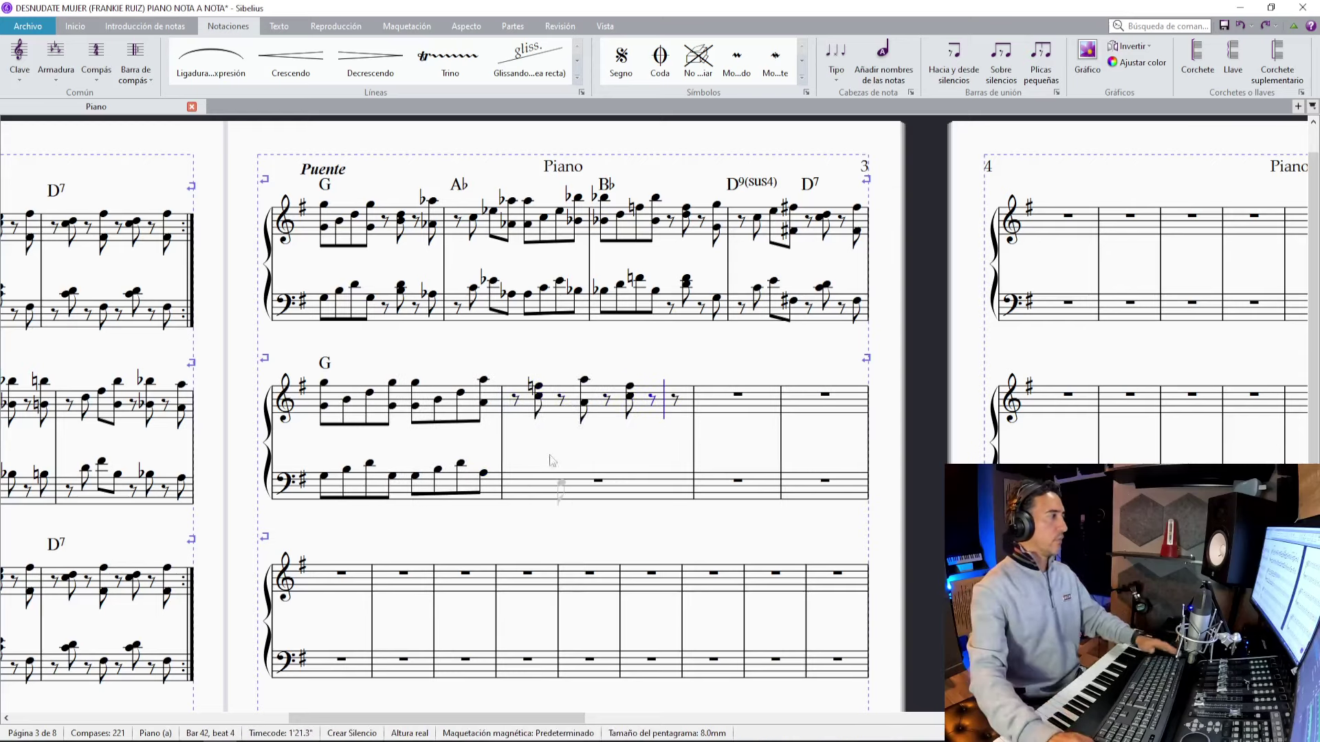
Add the chord symbol F above the first beat of bar 42.
key(Escape)
click(565, 398)
key(ctrl+k)
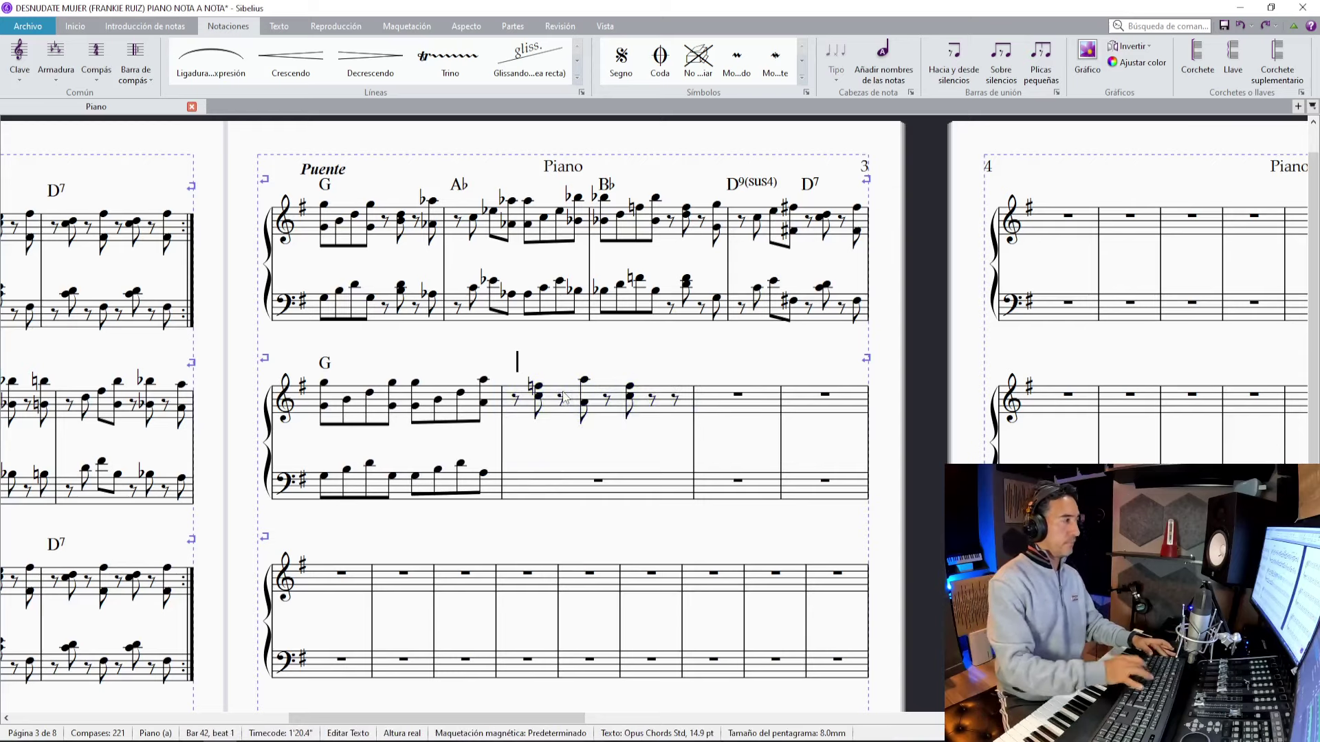
text(F)
Enter in bar 42's lower staff the offbeat eighths C-F natural, A and C-F natural, separated by eighth rests.
click(546, 496)
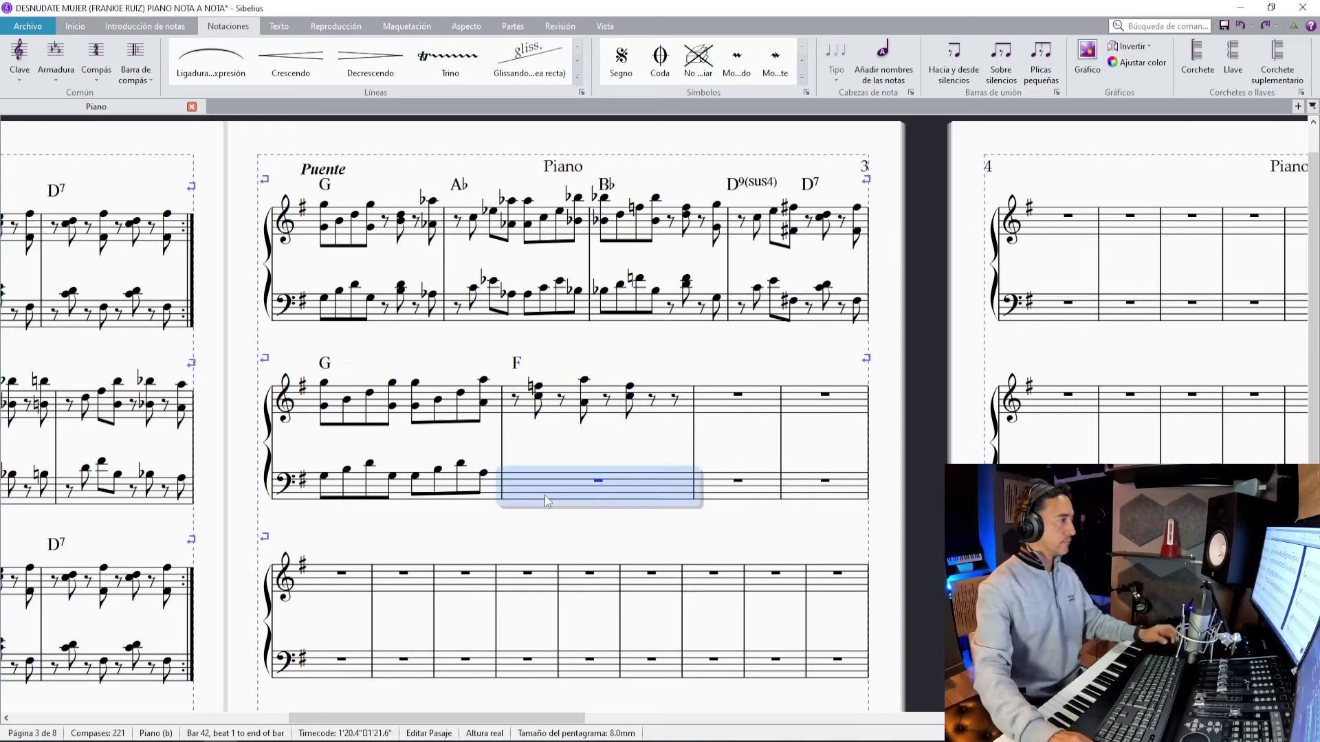
key(0)
key(0)
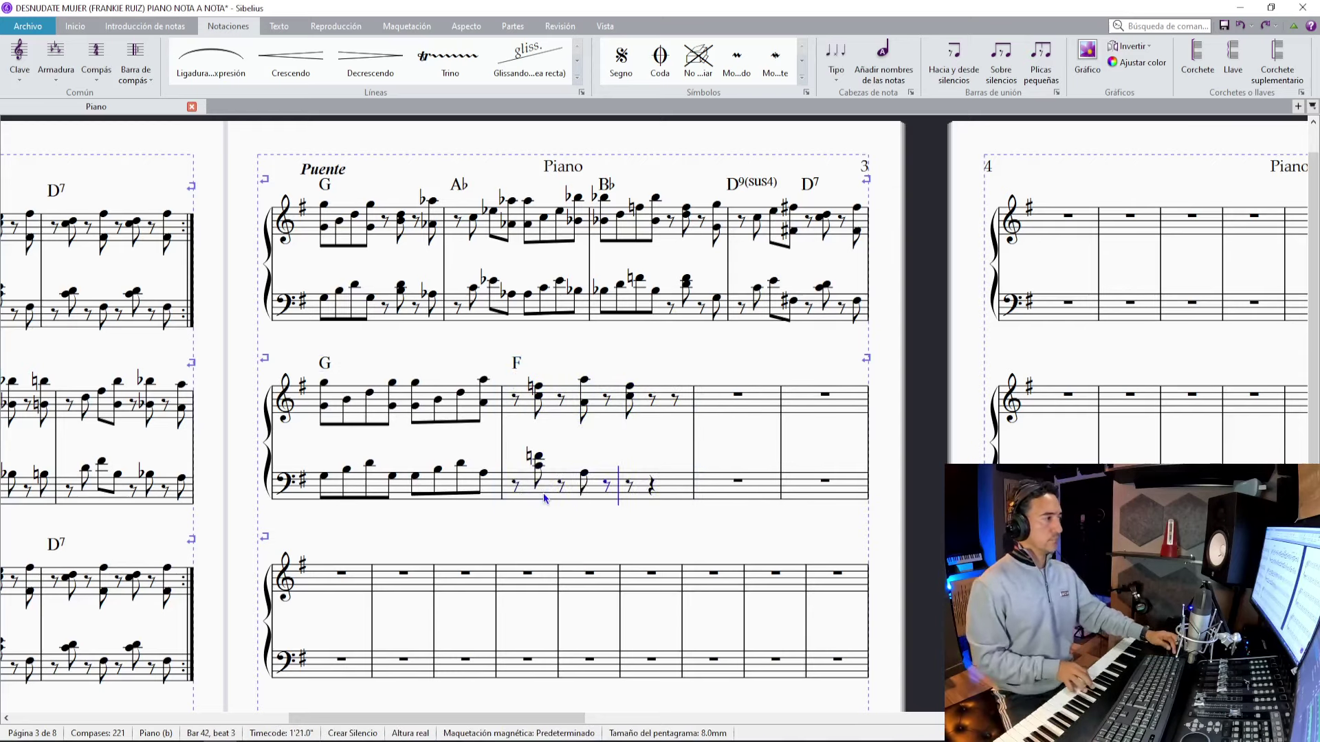
Switch to Sound Forge, play on from the last marker and add a marker at the seventh bar of the bridge.
click(180, 741)
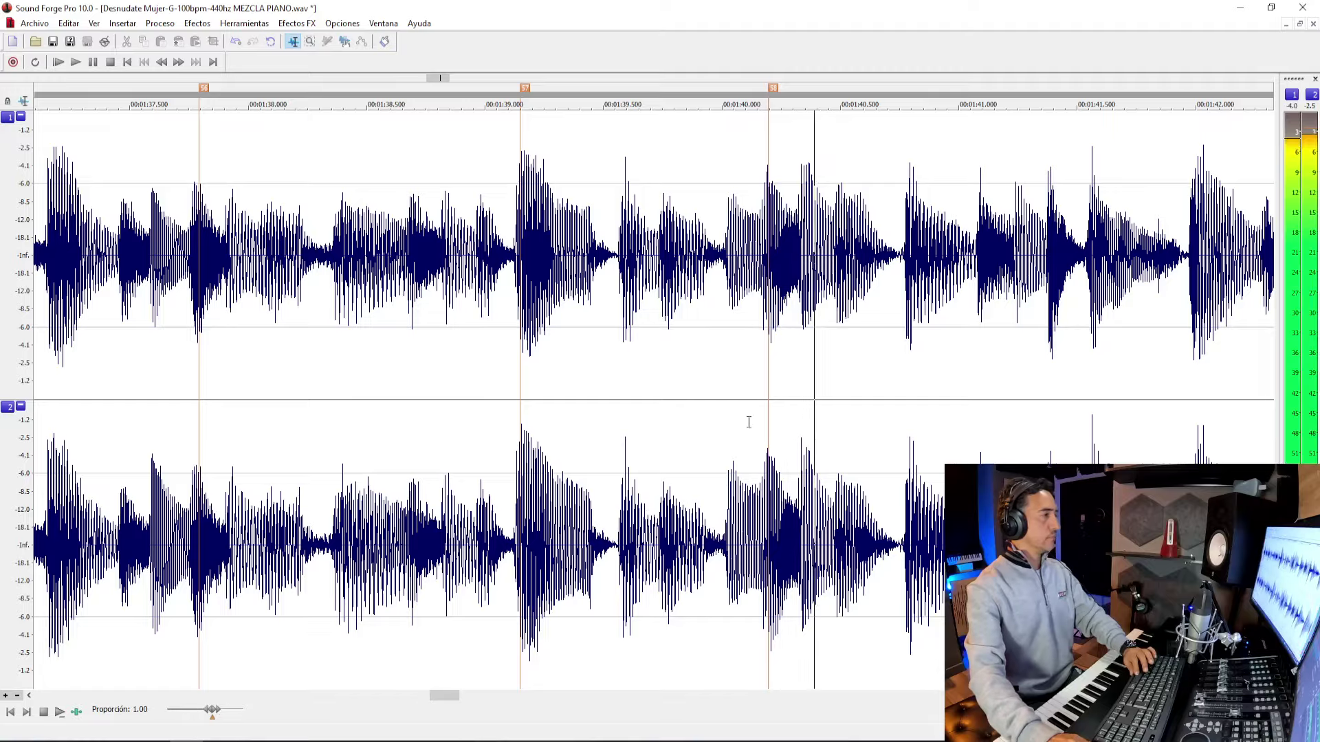
key(space)
scroll(811, 405, down, 1)
scroll(869, 385, up, 1)
key(m)
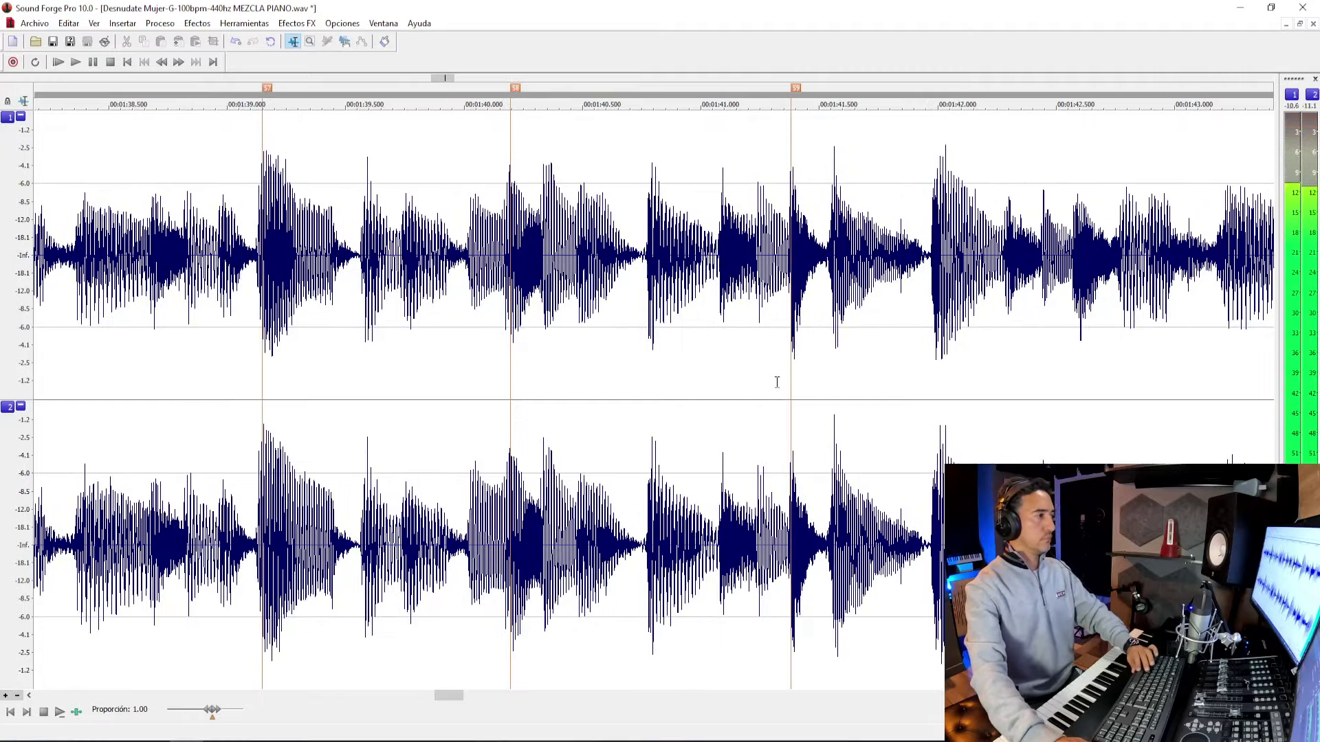
Replay the passage from just before the newest marker several times to work out the notes by ear.
click(777, 382)
key(space)
key(space)
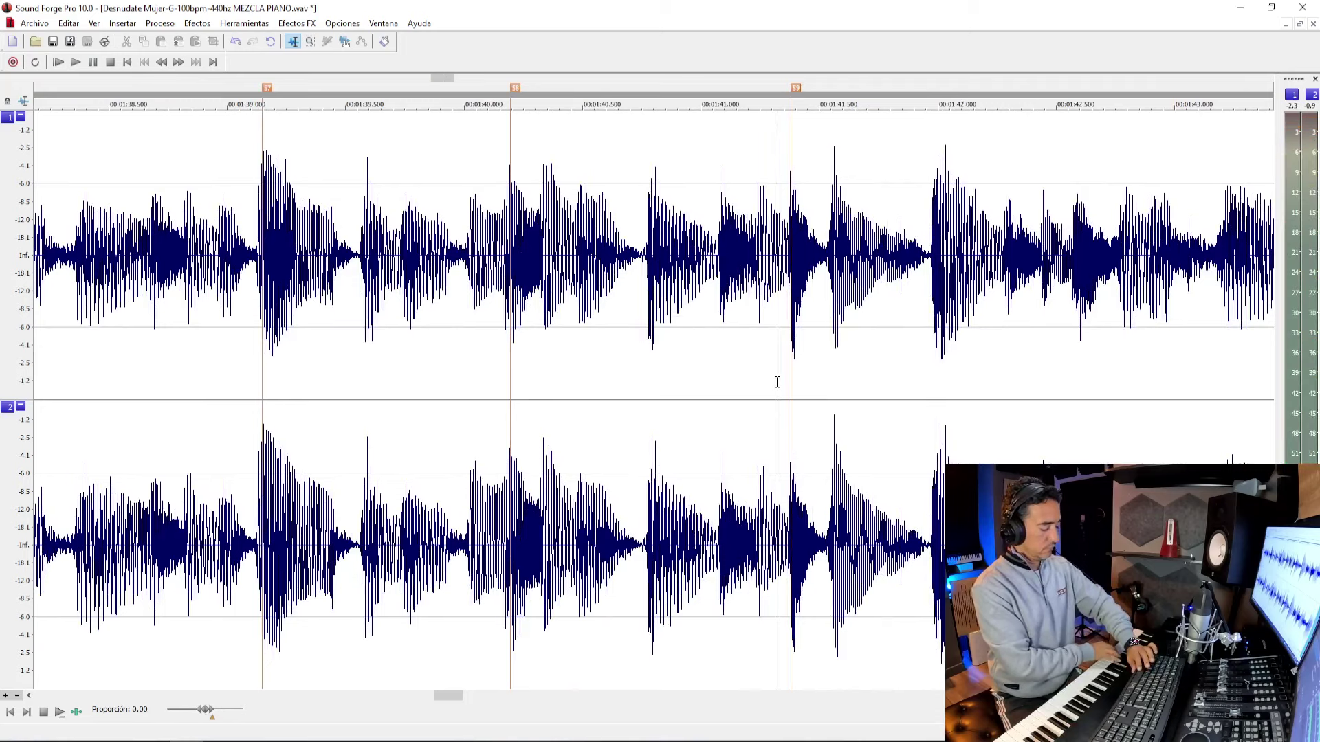
key(space)
key(space)
key(space)
key(space)
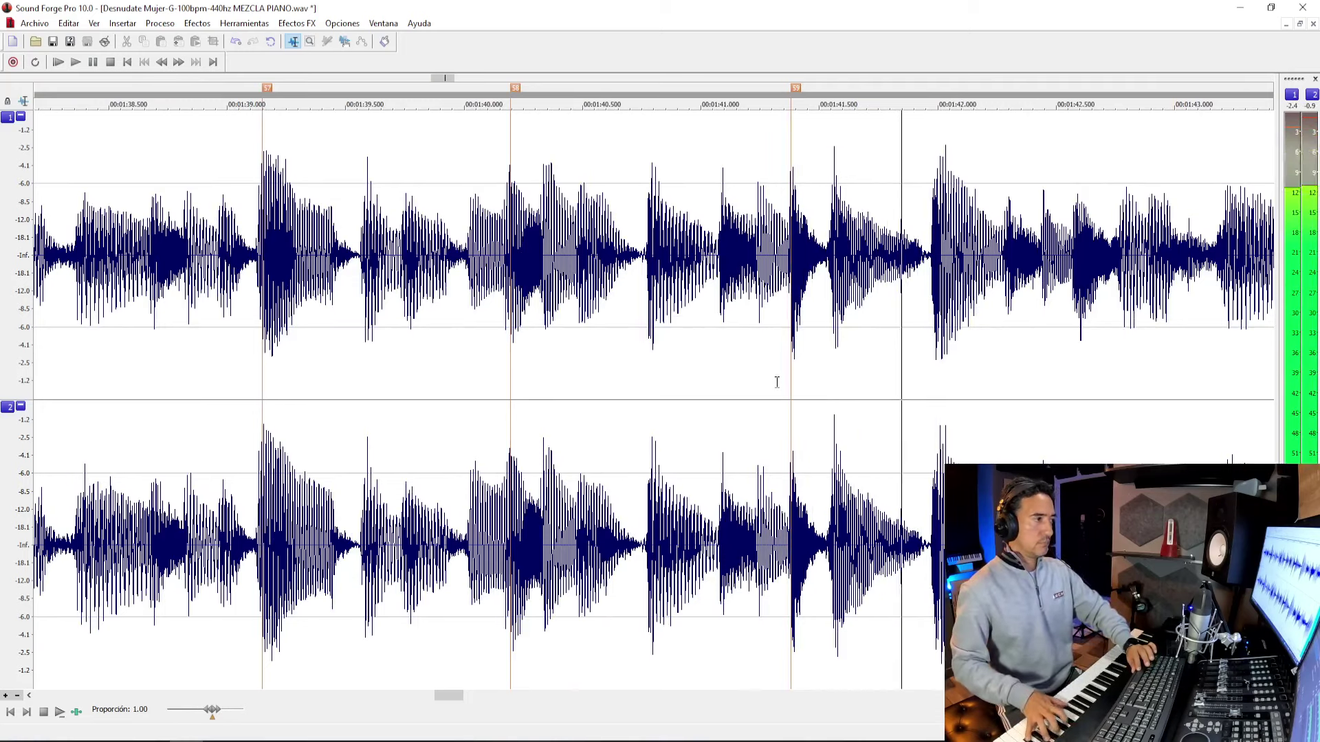
click(777, 382)
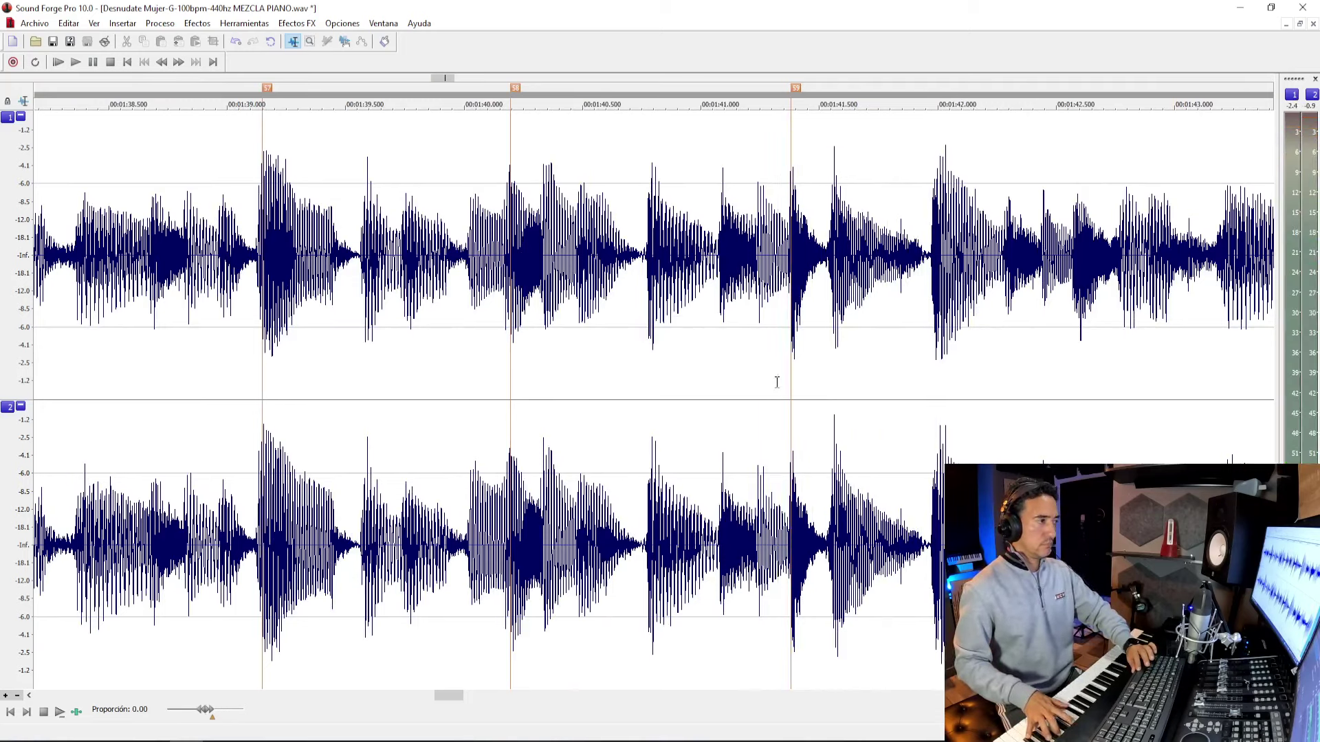
click(777, 382)
click(777, 382)
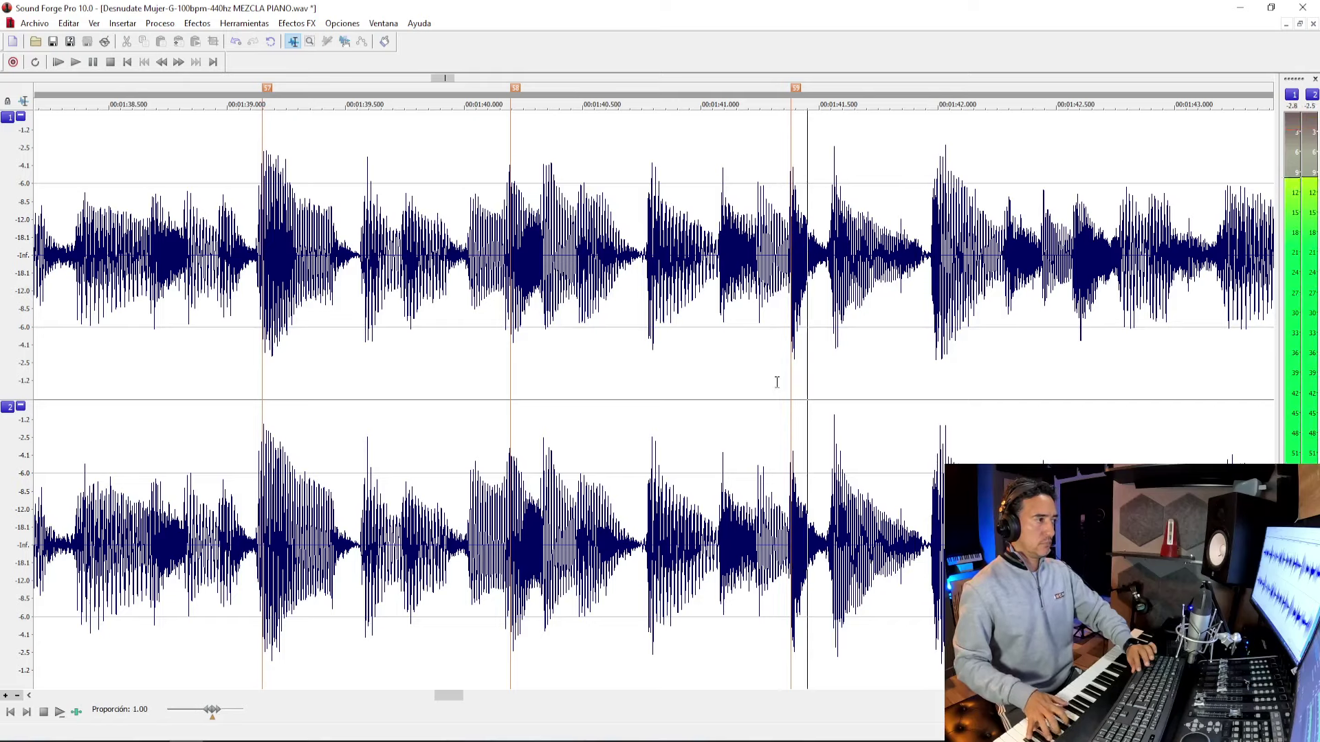
click(777, 382)
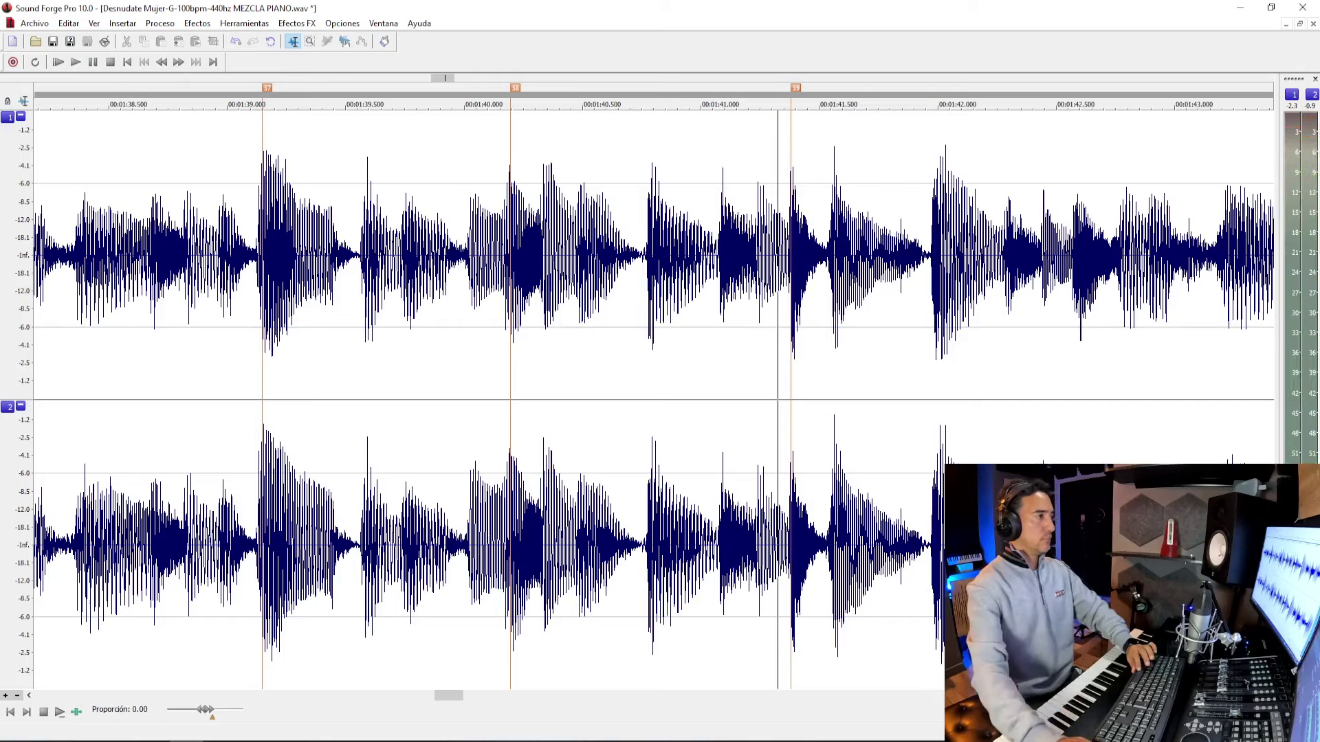
Switch to Sibelius and enter the upper staff's B flat octave ending bar 42, then bar 43's eighths B flat octave, D, F natural, B flat octave, D-F, G octave.
key(alt+Tab)
click(674, 400)
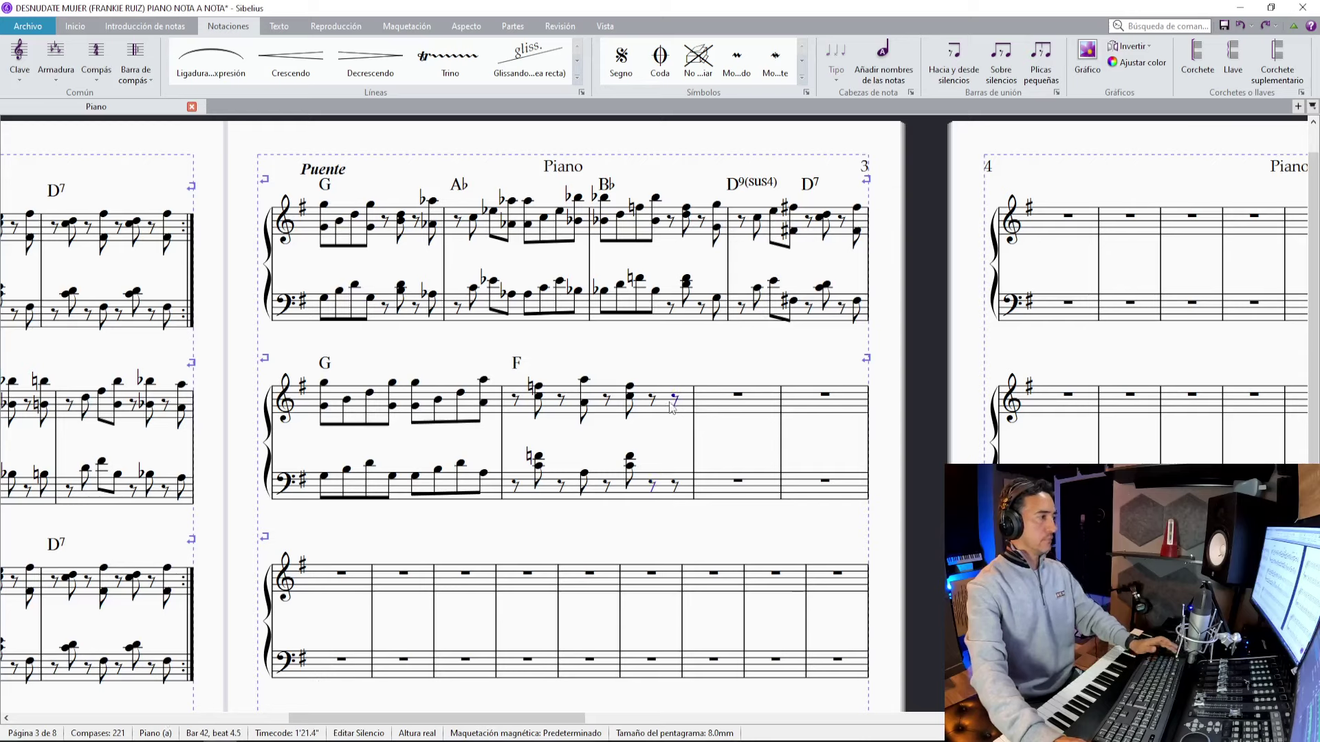
key(0)
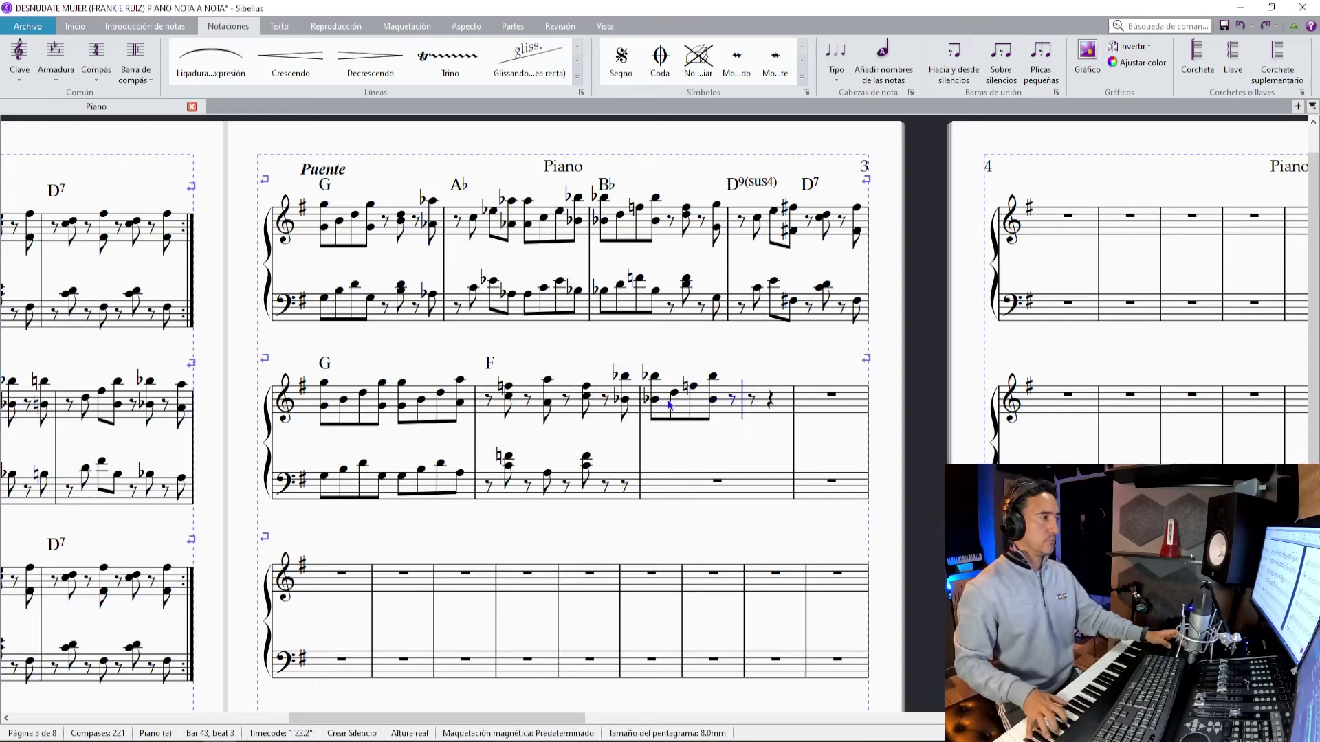
key(0)
Enter in the lower staff a B flat eighth ending bar 42 and bar 43's eighths B flat, D, F natural, B flat, D-F and G.
click(677, 494)
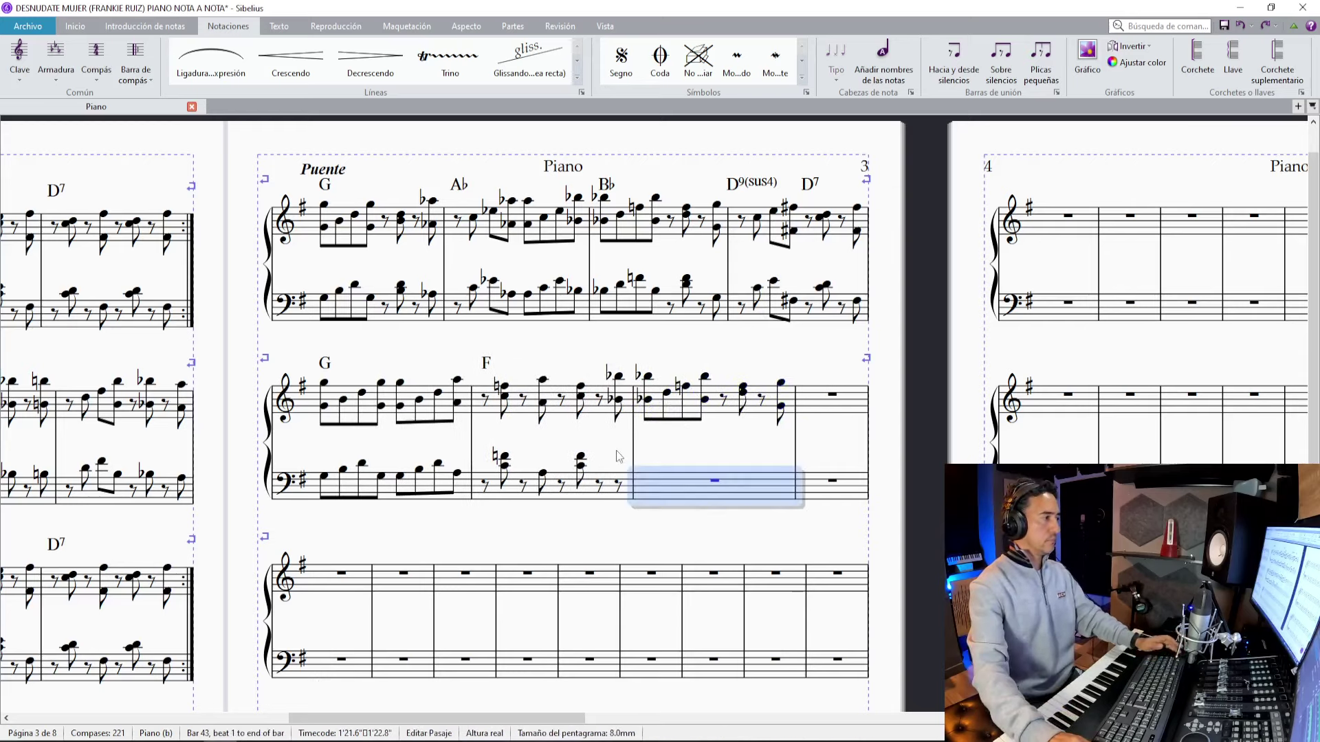
click(617, 487)
key(n)
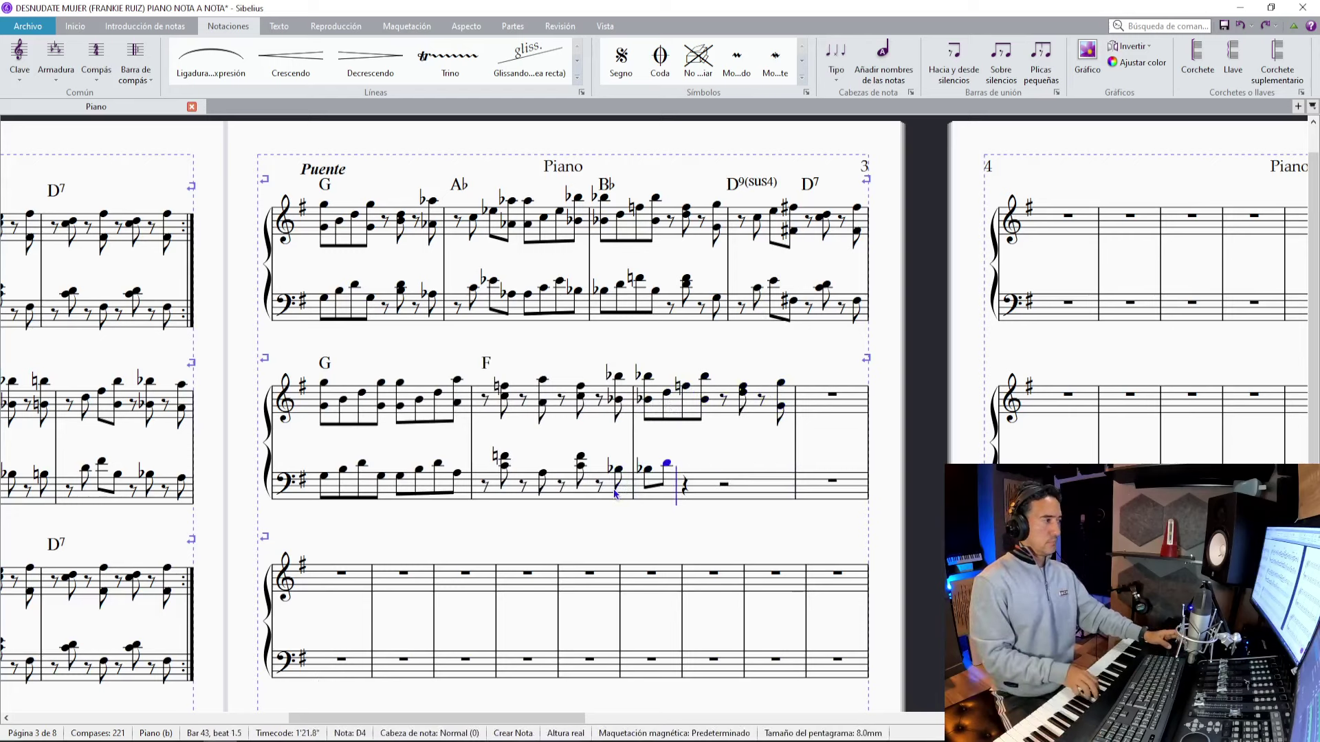
Add the chord symbol Bb above the first beat of bar 43.
click(679, 413)
key(ctrl+k)
text(Bb)
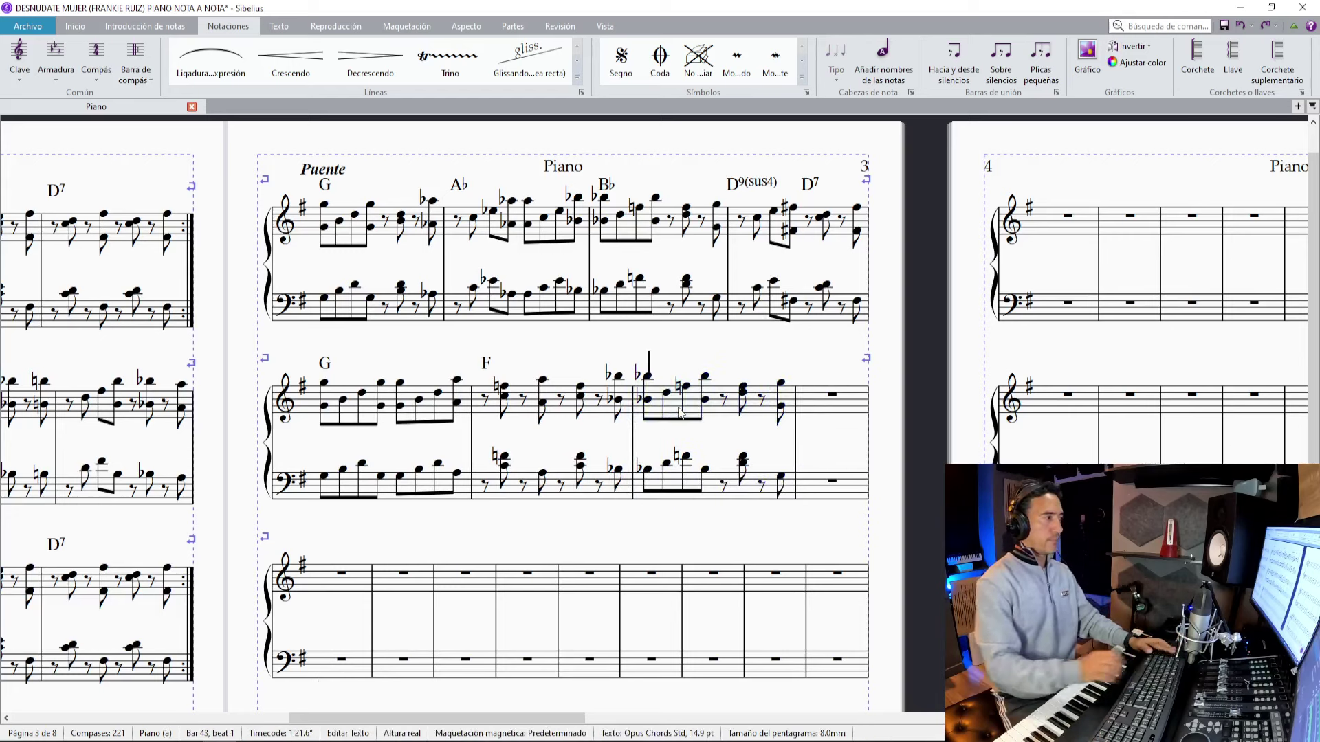
Switch to Sound Forge, add a marker at the eighth bar of the bridge and replay that passage.
key(alt+Tab)
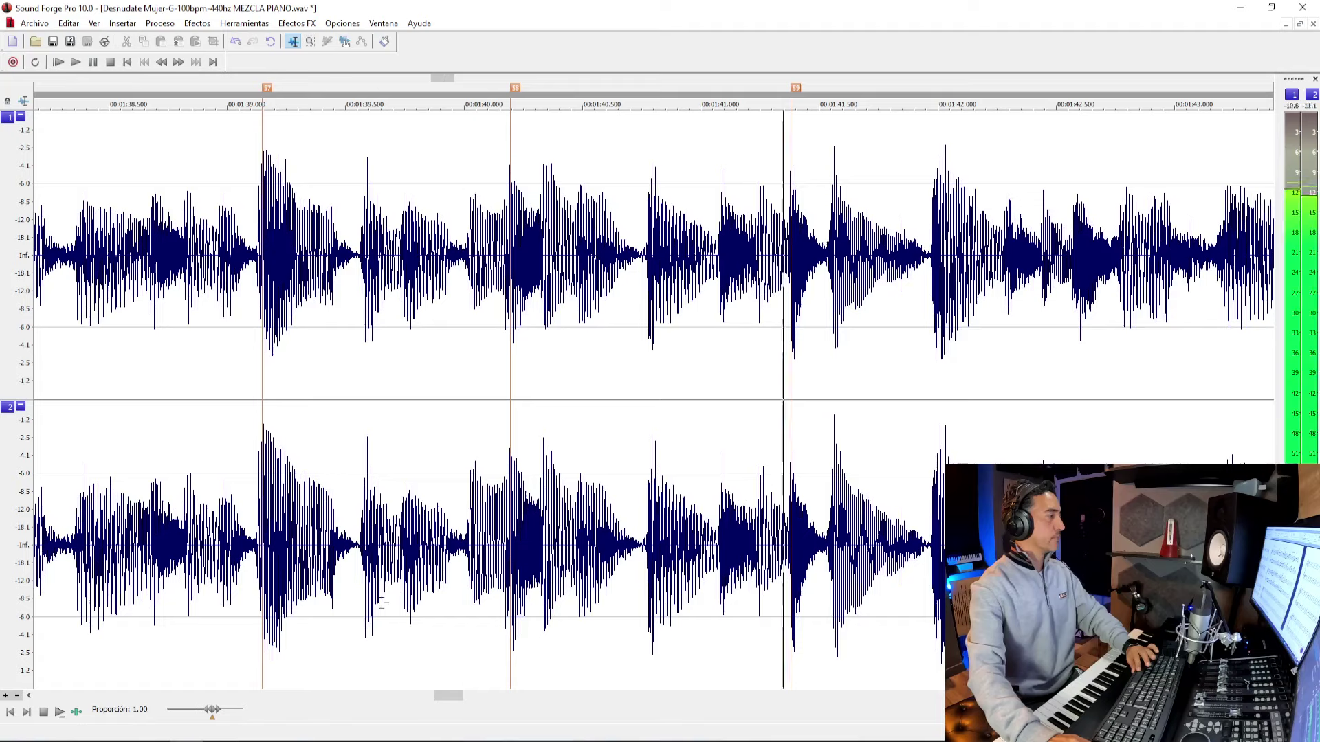
key(m)
click(757, 339)
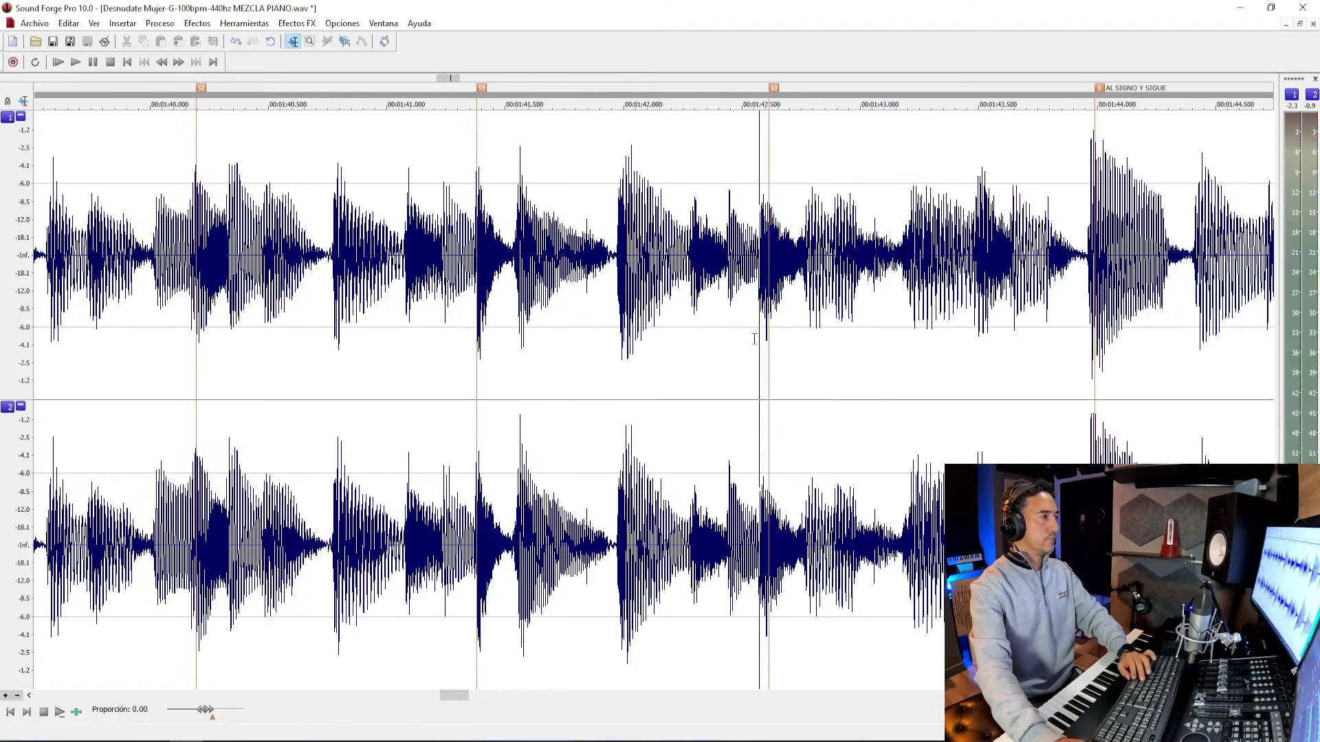
click(754, 339)
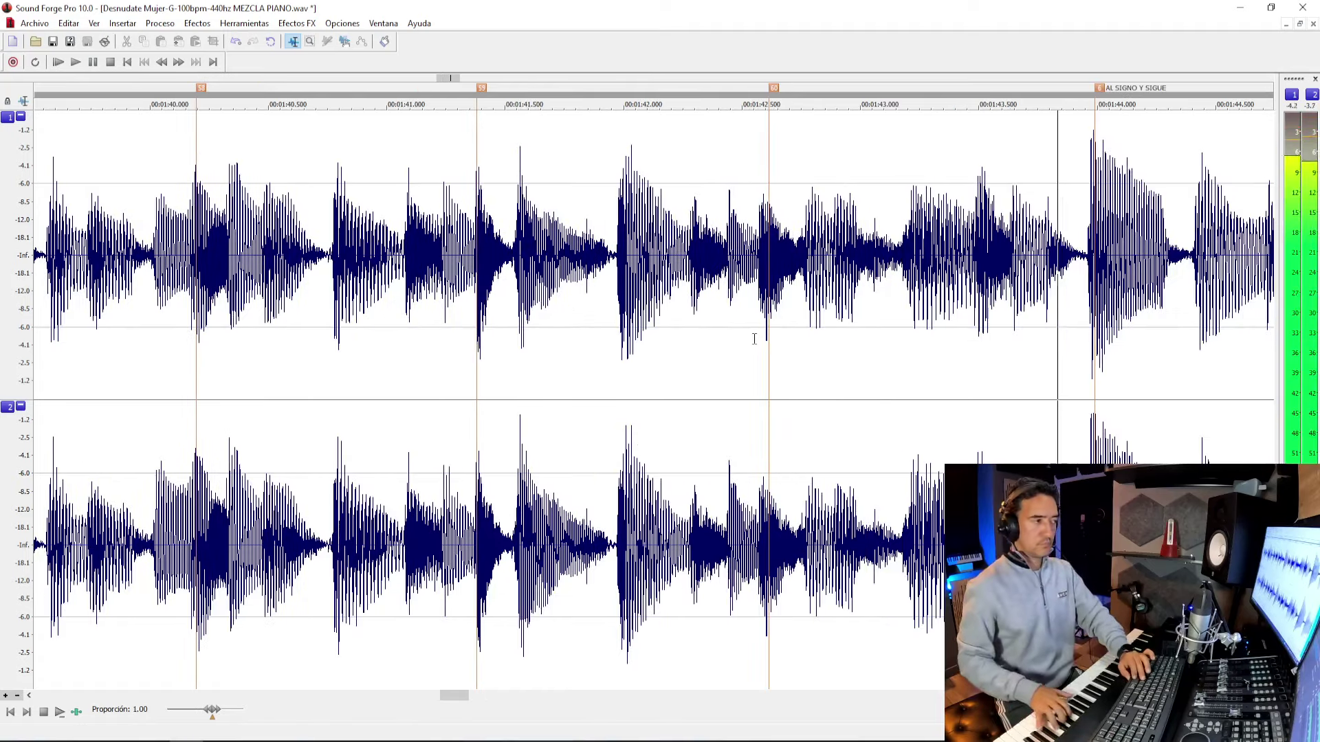
key(space)
Switch to Sibelius and copy both staves of bar 40, with the D9(sus4) and D7 chord symbols, into bar 44.
key(alt+Tab)
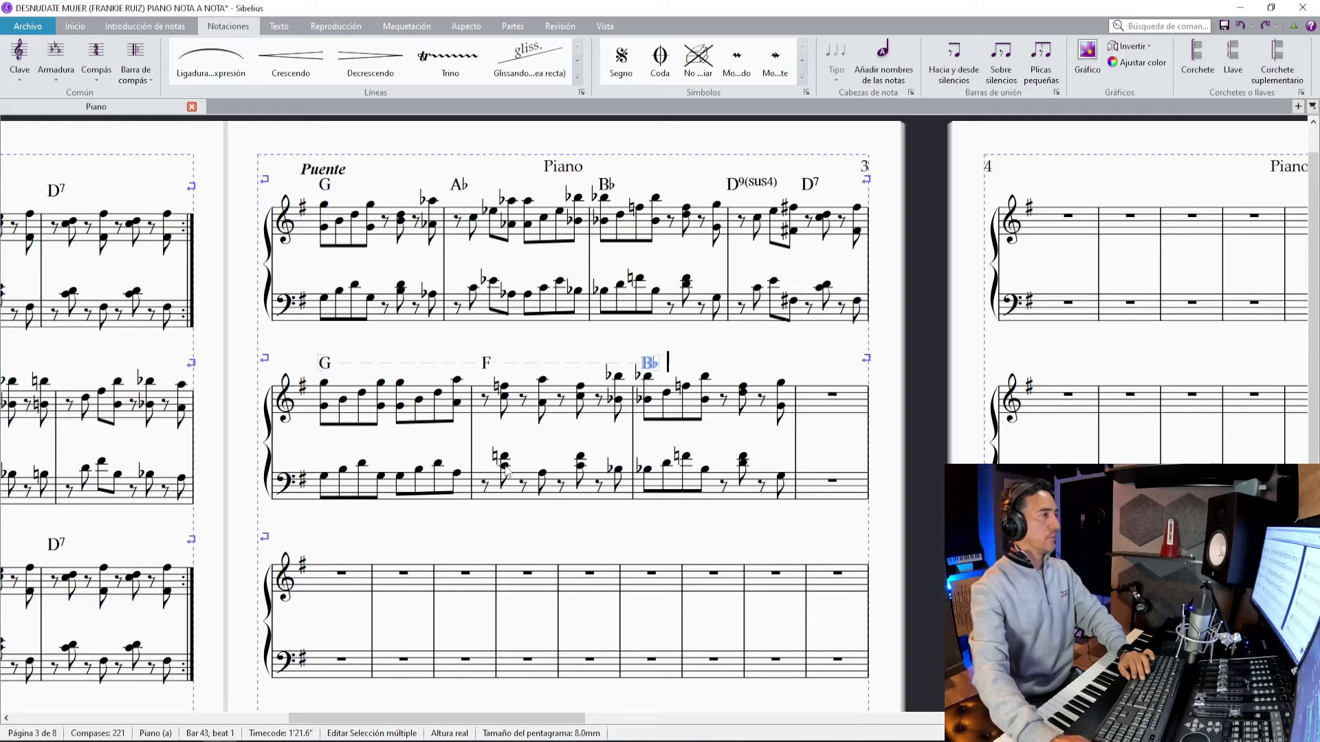
click(743, 241)
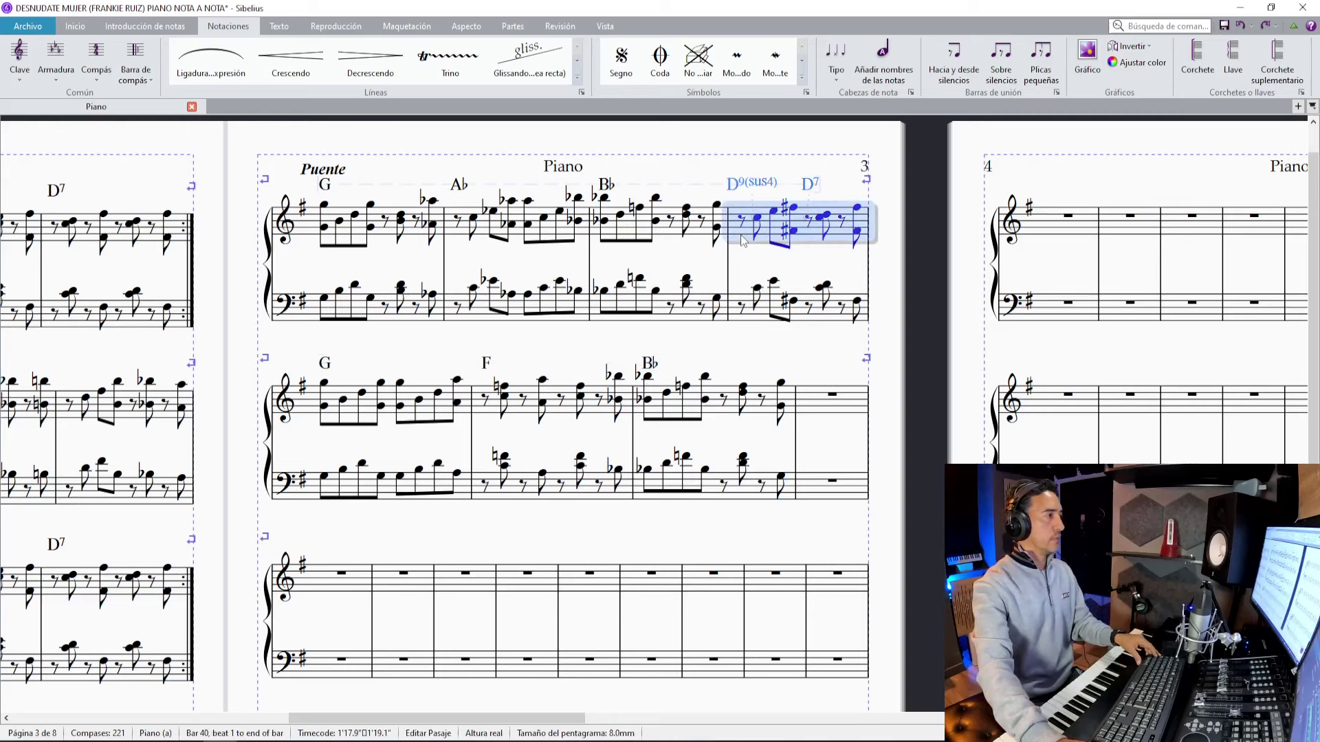
shift+click(827, 323)
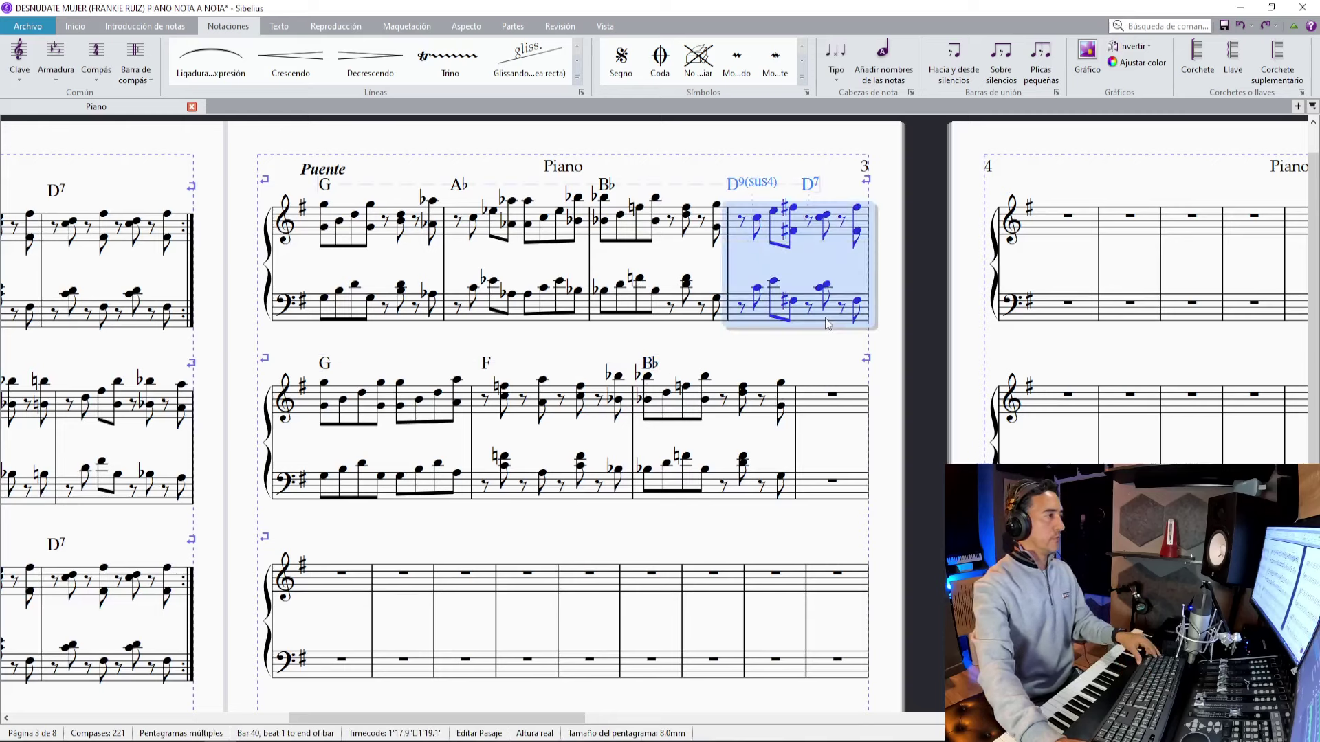
alt+click(824, 417)
key(Escape)
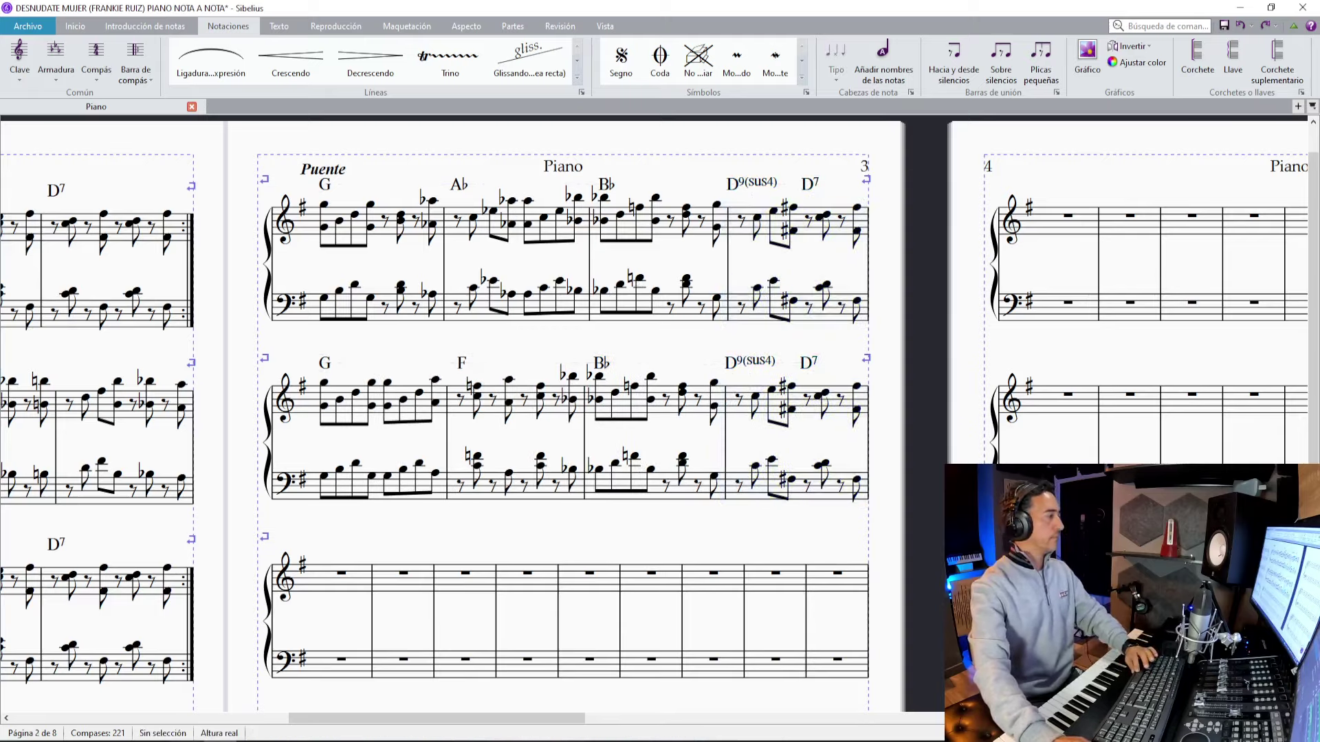
Switch to Sound Forge and listen to the passage beyond the marker AL SIGNO Y SIGUE.
key(alt+Tab)
scroll(711, 383, down, 1)
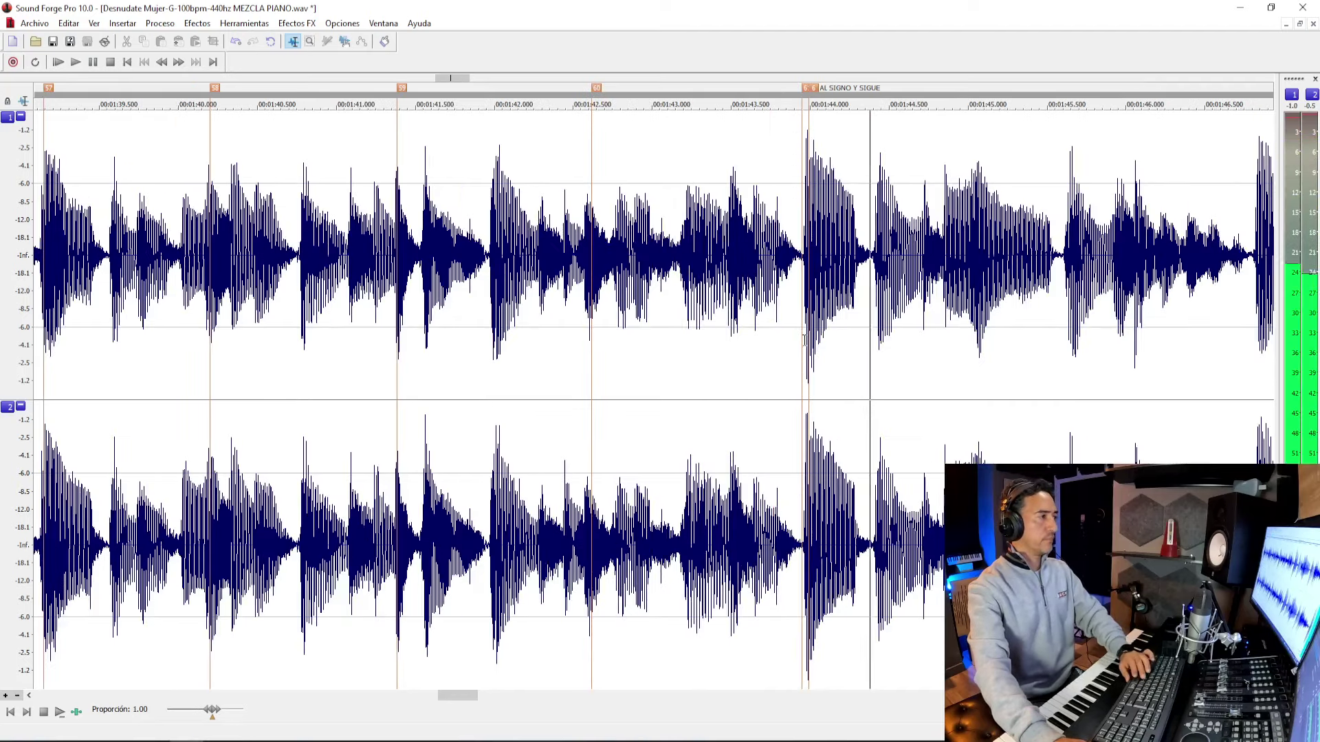
scroll(819, 353, down, 2)
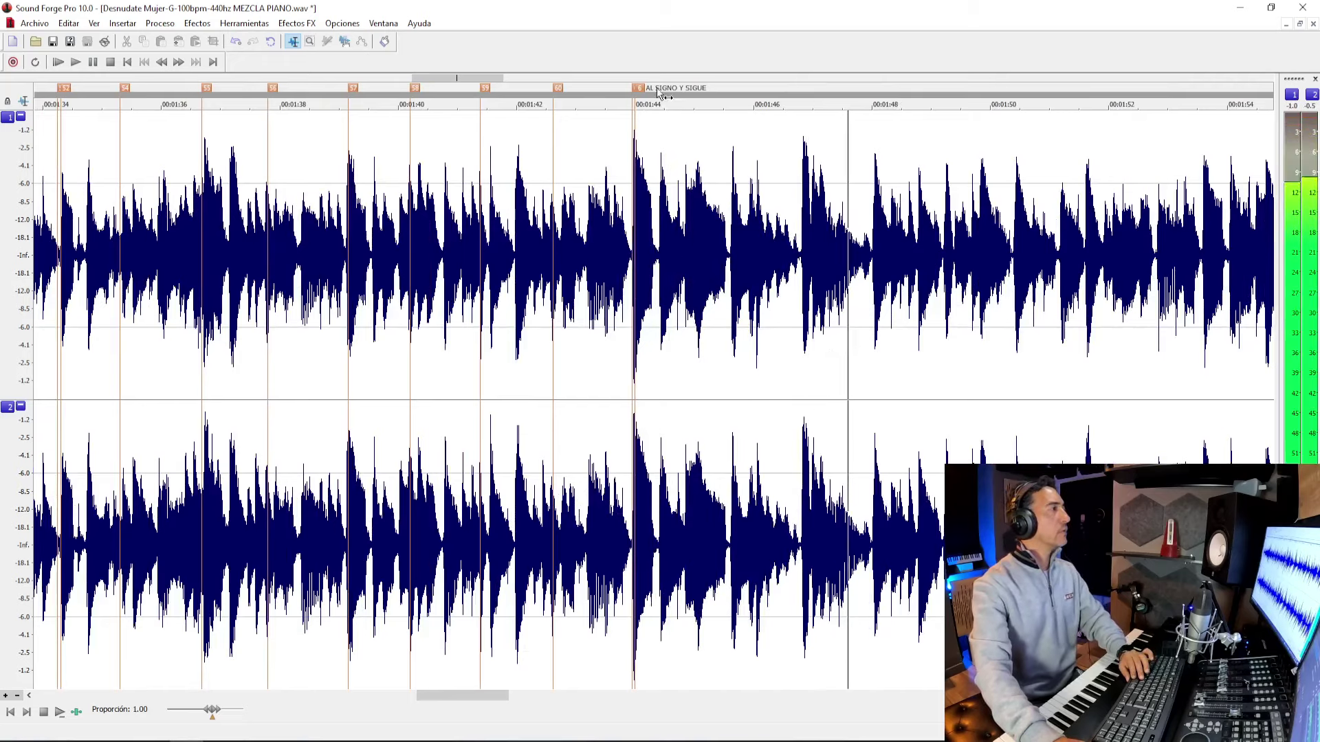
Switch to Sibelius and place a double barline at the end of bar 44.
key(alt+Tab)
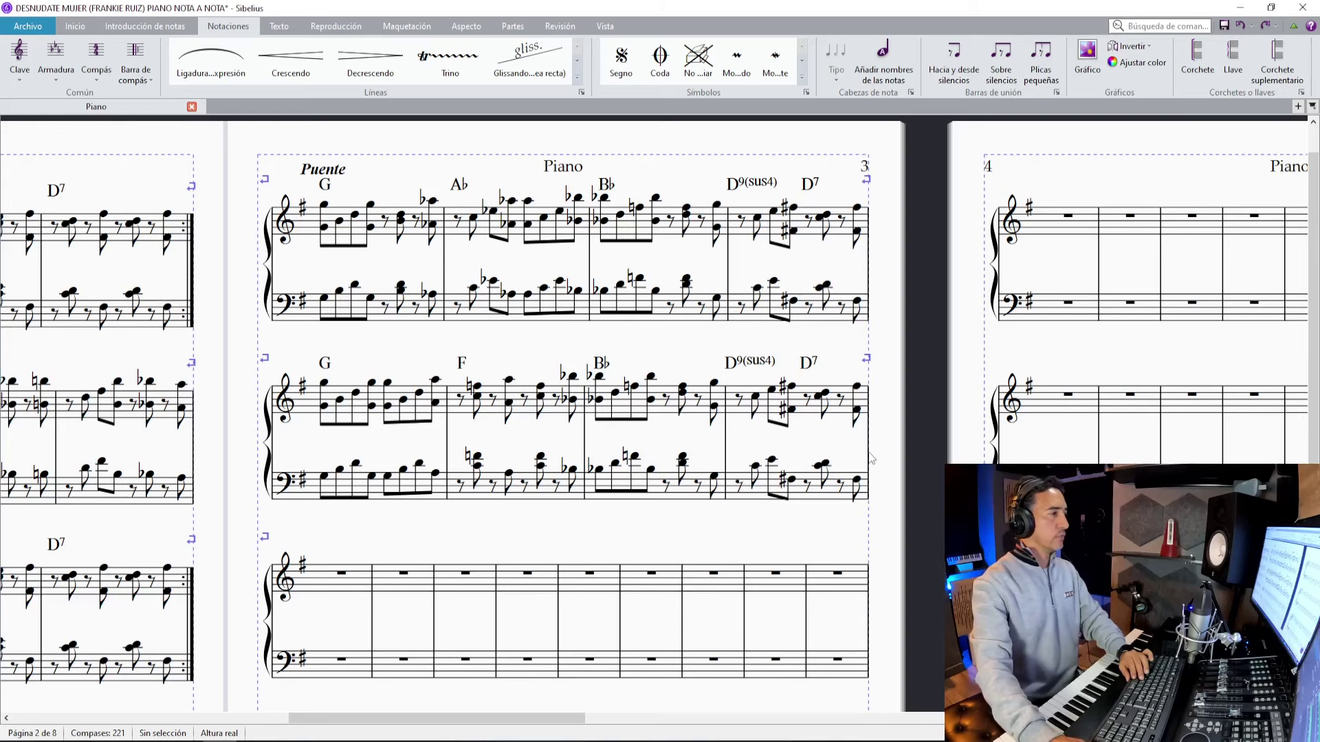
click(868, 476)
click(142, 53)
click(309, 126)
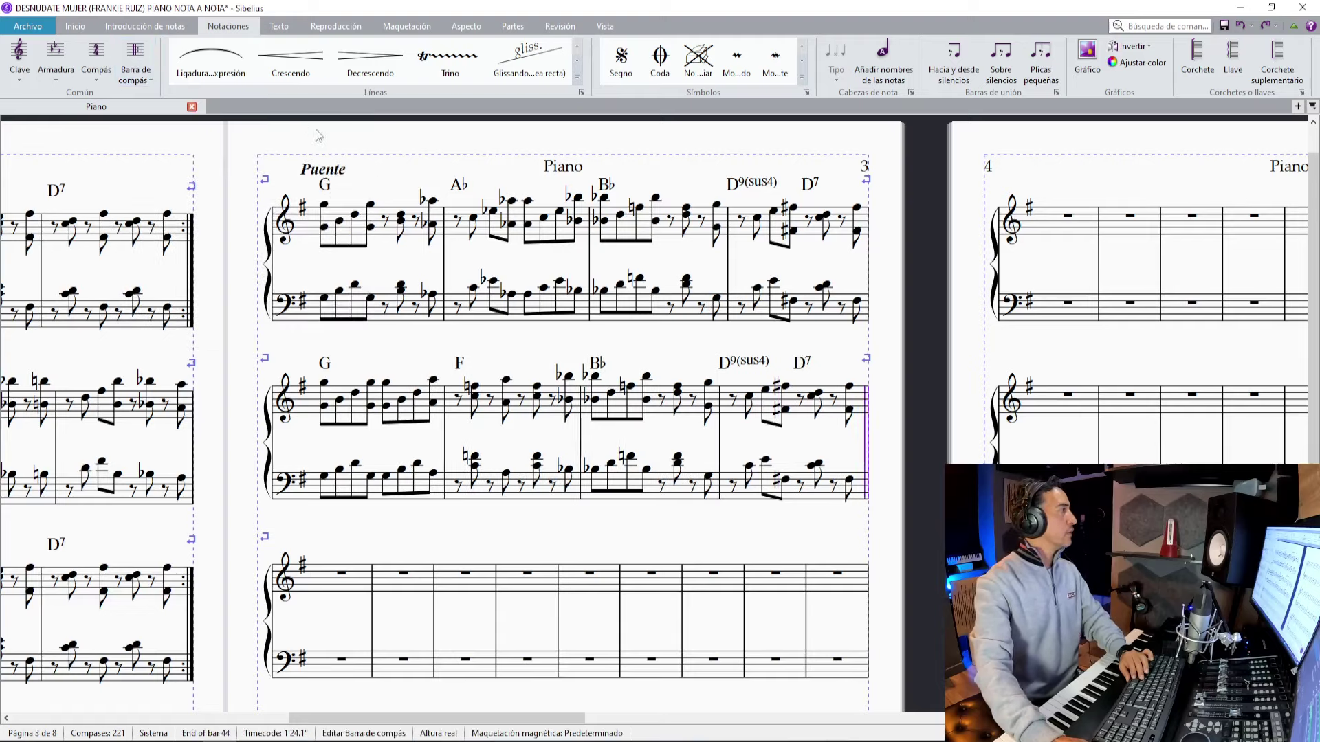
Add a segno sign at the start of bar 13, beside rehearsal mark A, using the repeat (D.C./D.S./To Coda) text style.
scroll(666, 374, down, 1)
scroll(666, 374, left, 3)
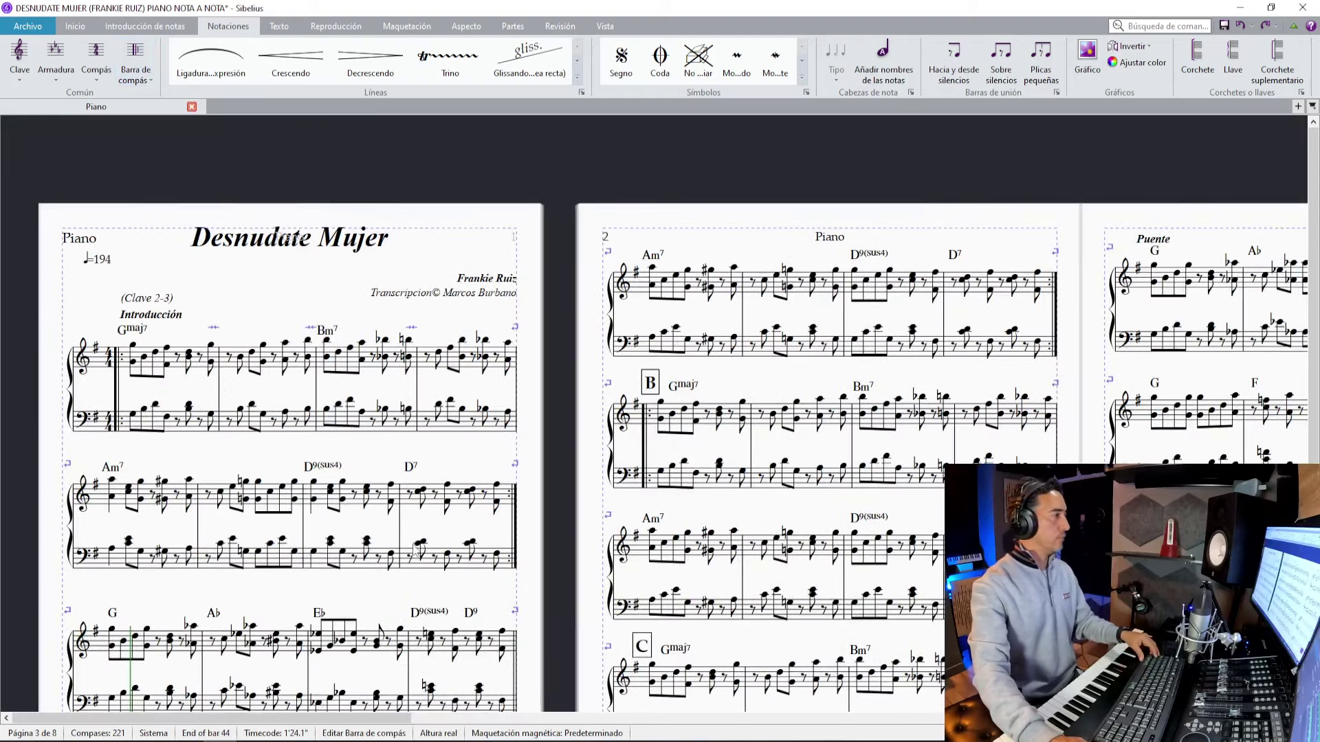
scroll(413, 540, down, 3)
drag(212, 497, 299, 402)
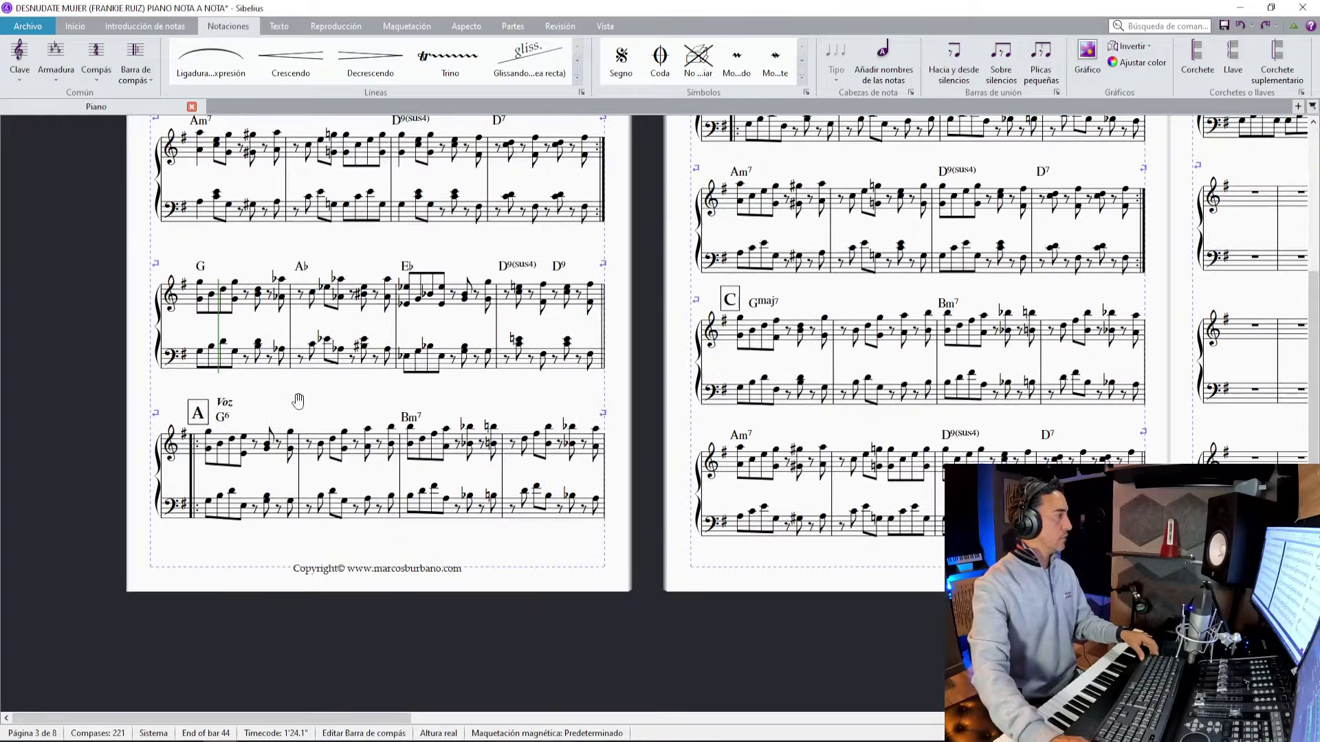
click(194, 455)
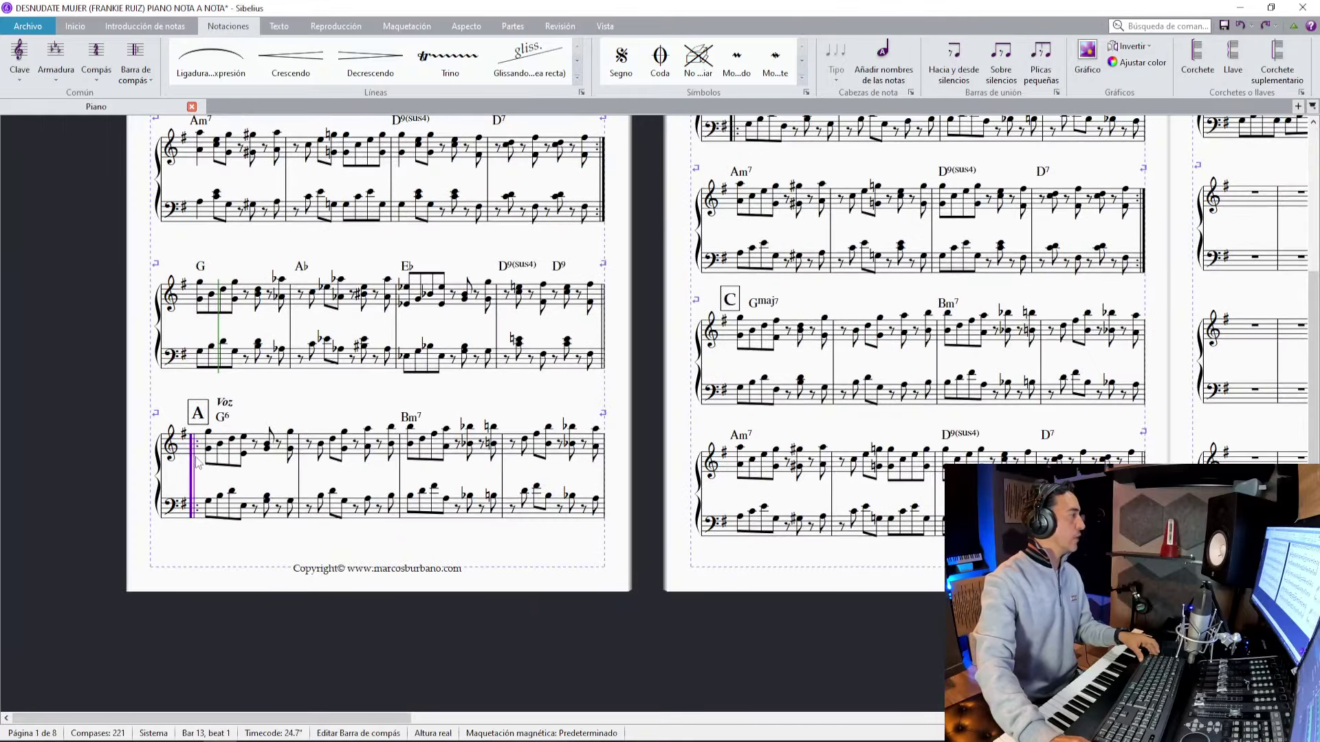
click(282, 29)
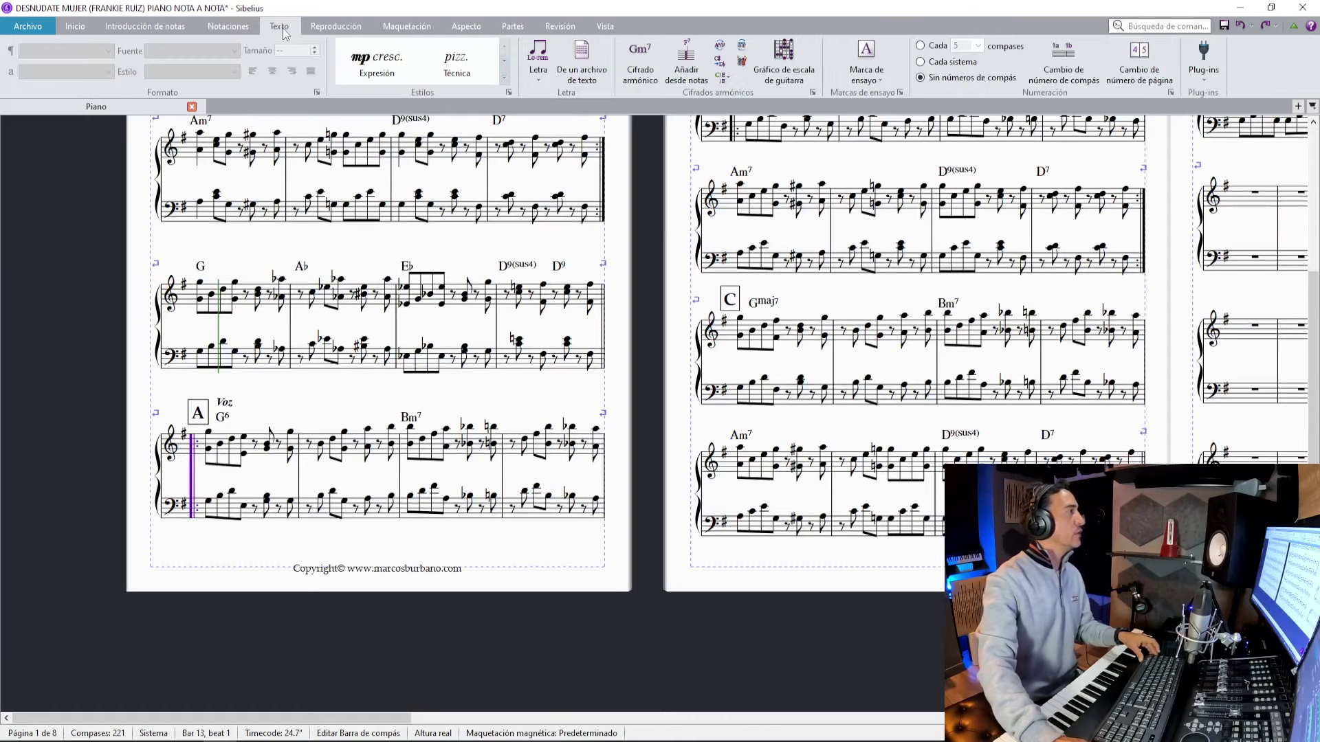
click(505, 79)
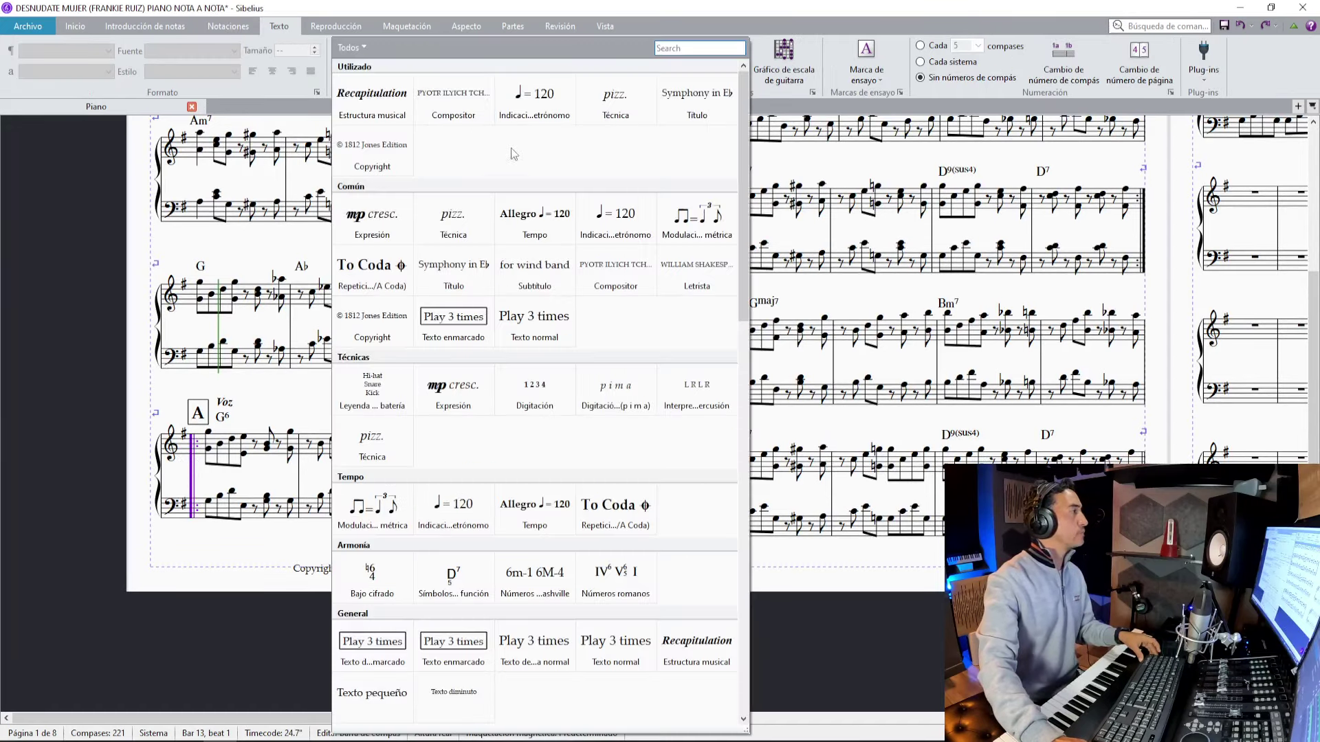
click(371, 274)
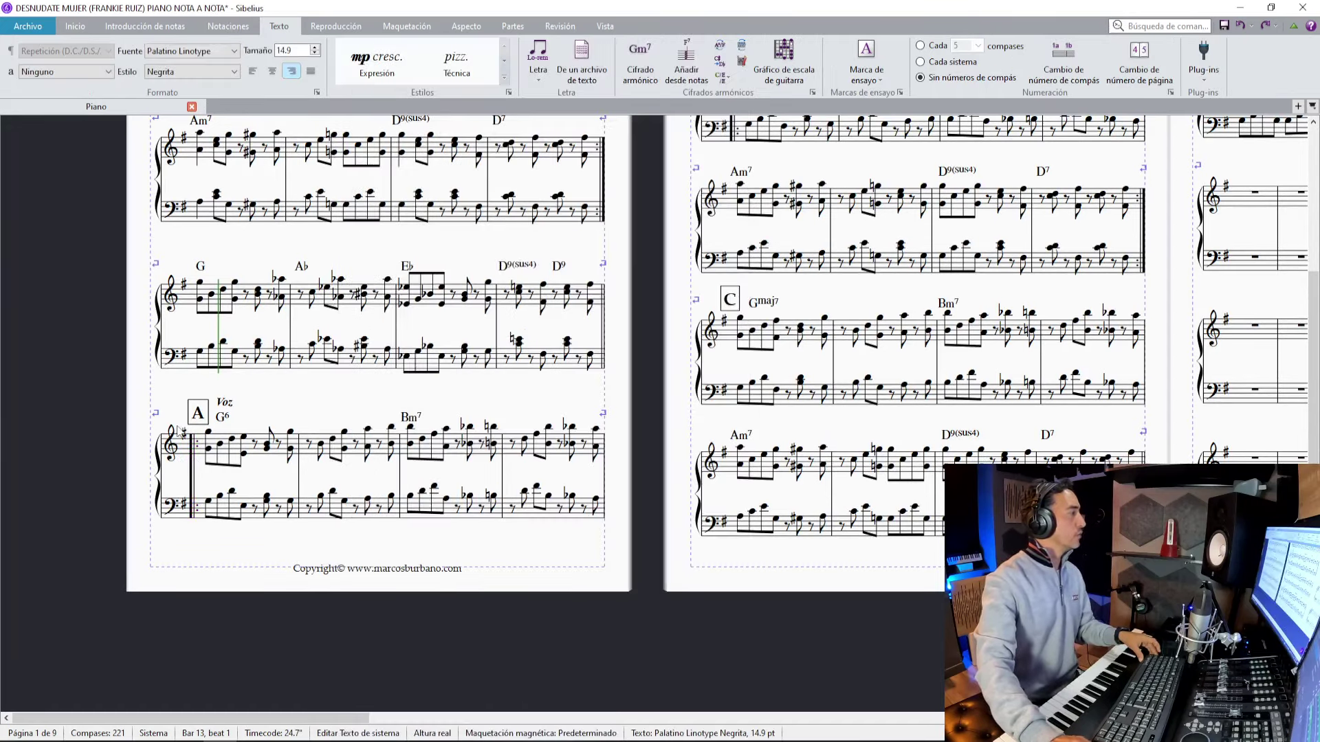
right_click(177, 410)
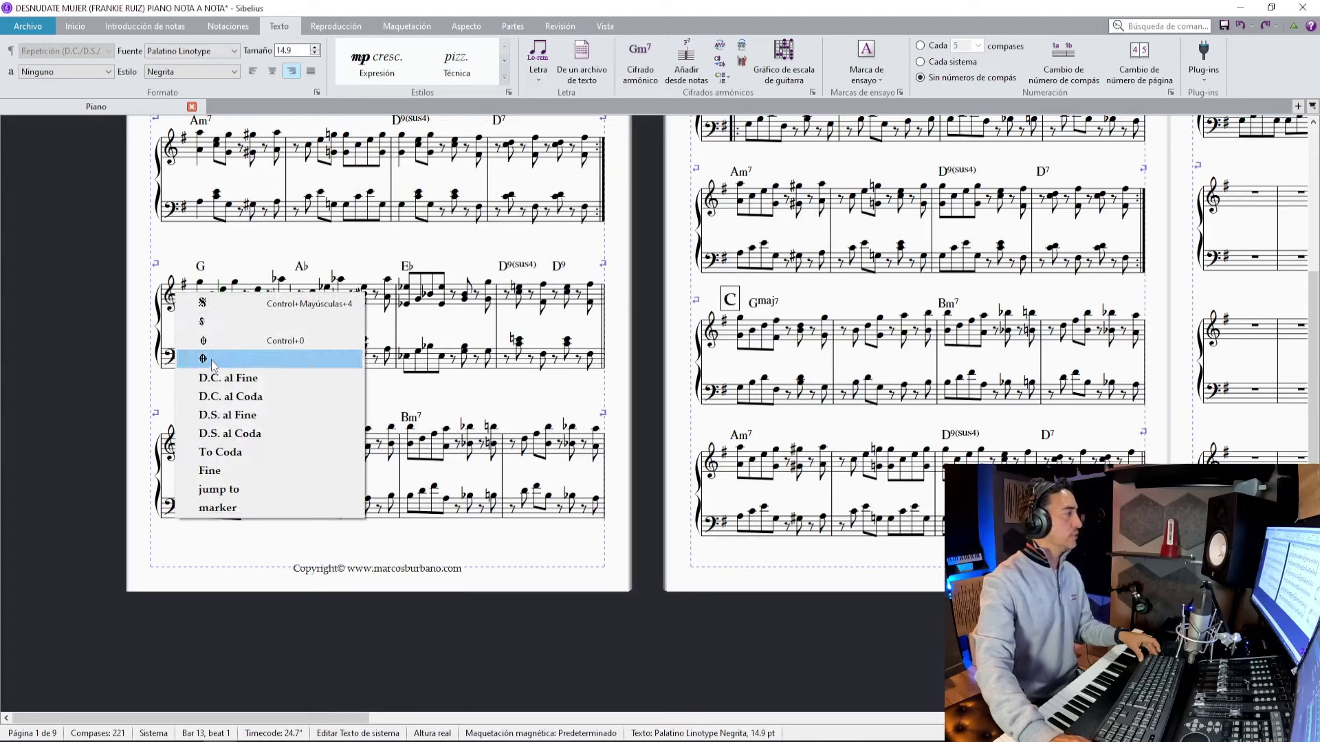
click(202, 303)
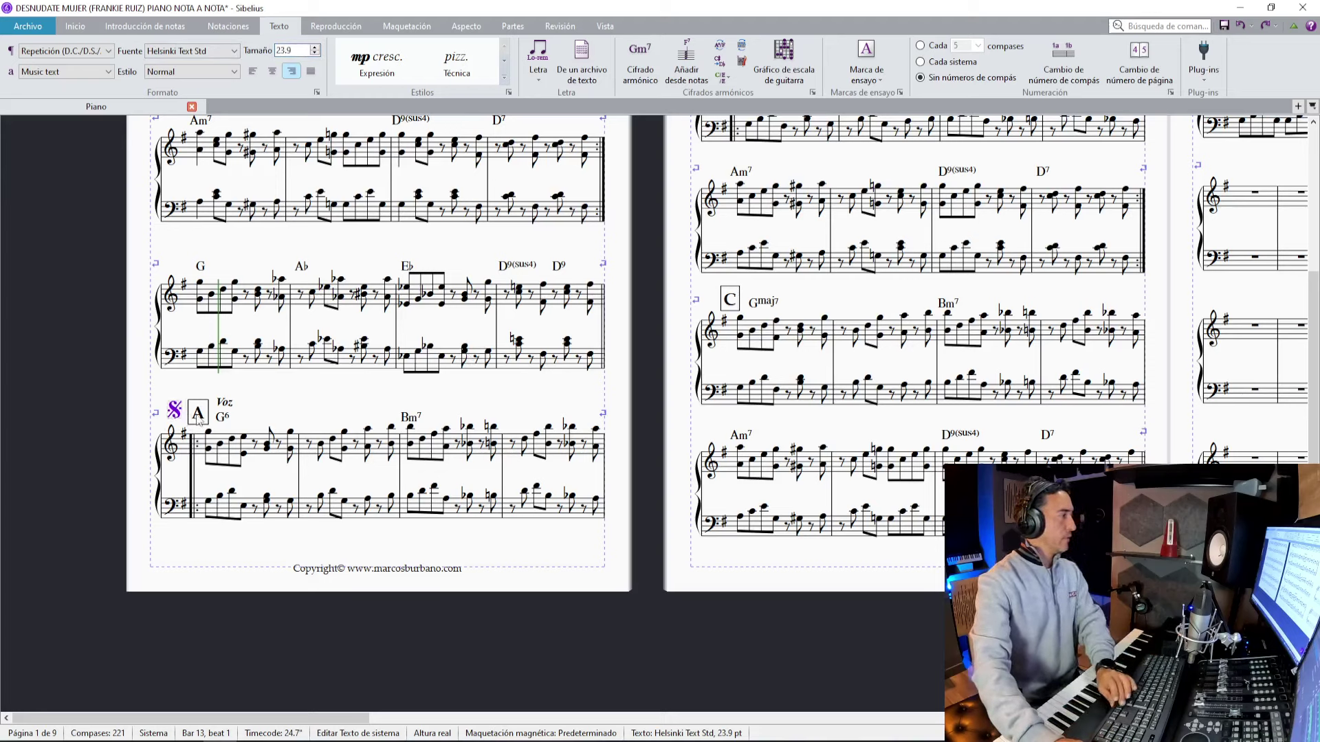
click(290, 414)
scroll(402, 426, right, 6)
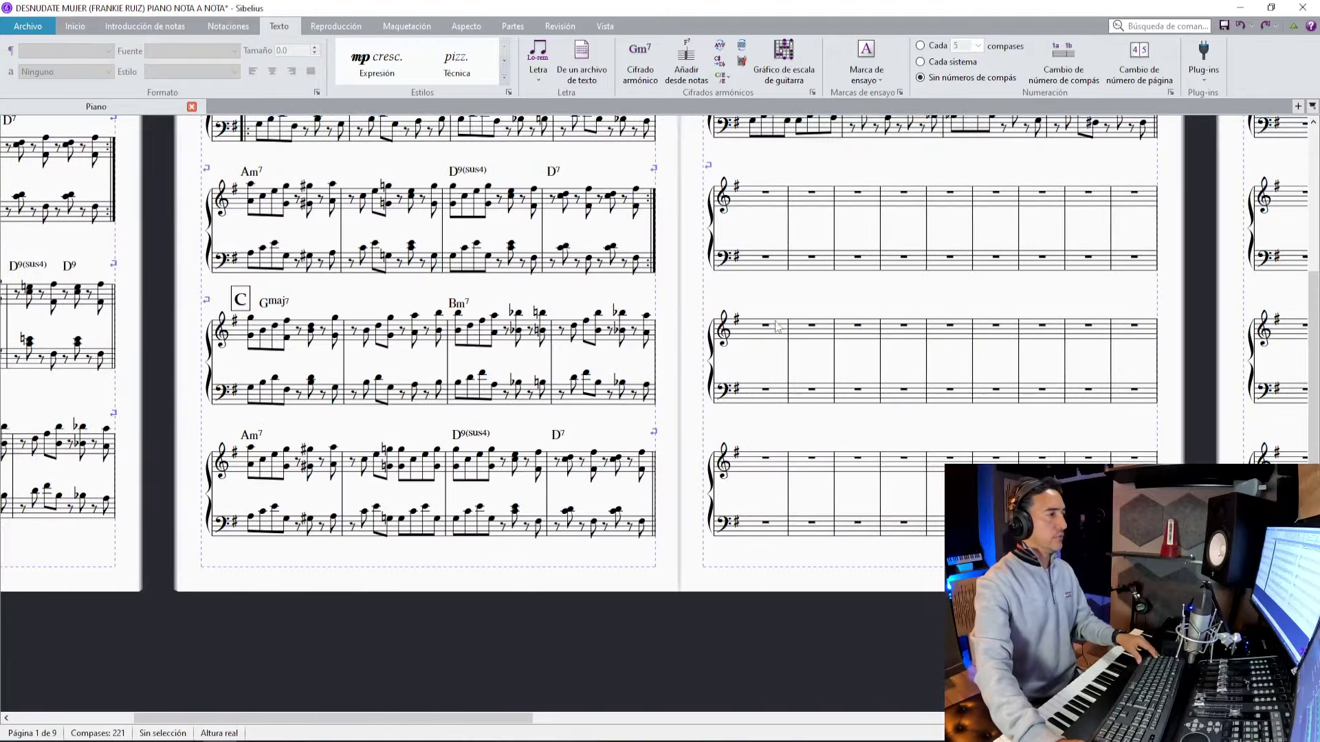
Add the structure text "al Signo y Sigue" at the end of bar 44 and move it above the D7 chord symbol.
scroll(978, 365, up, 4)
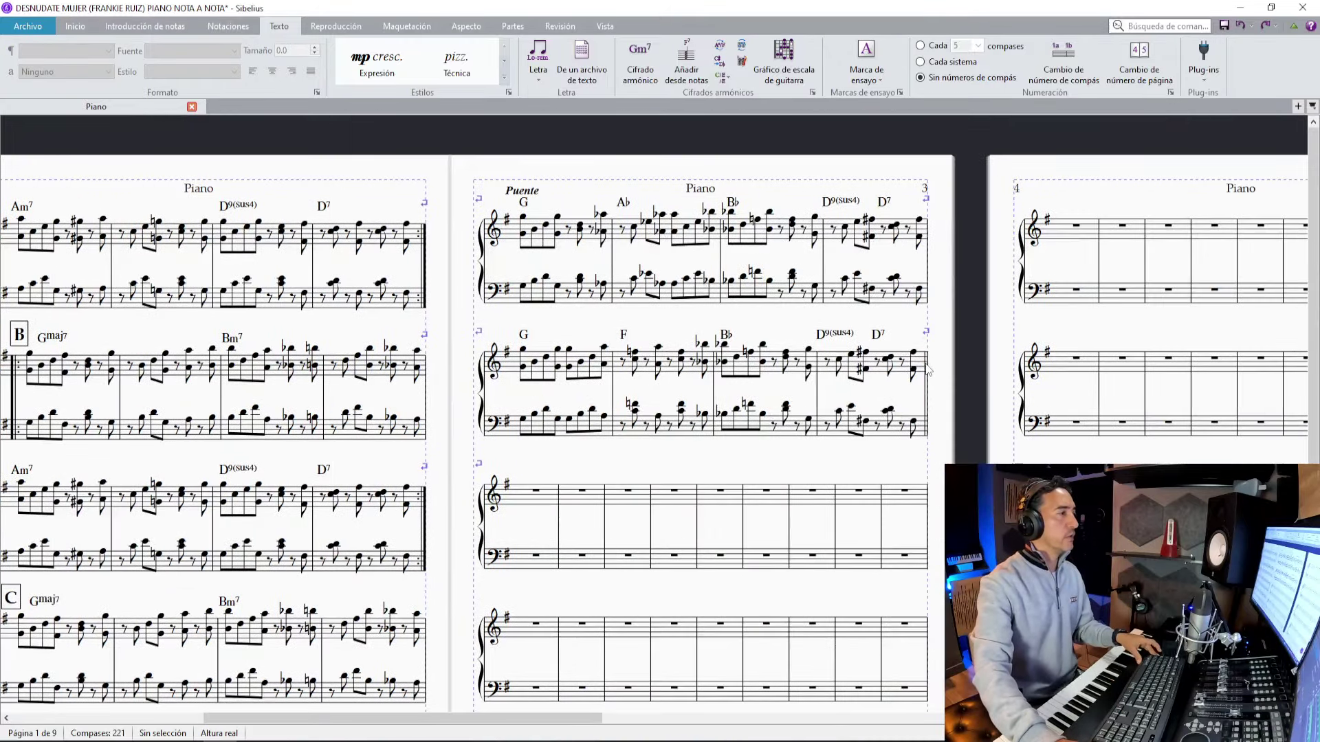
click(927, 369)
key(ctrl+t)
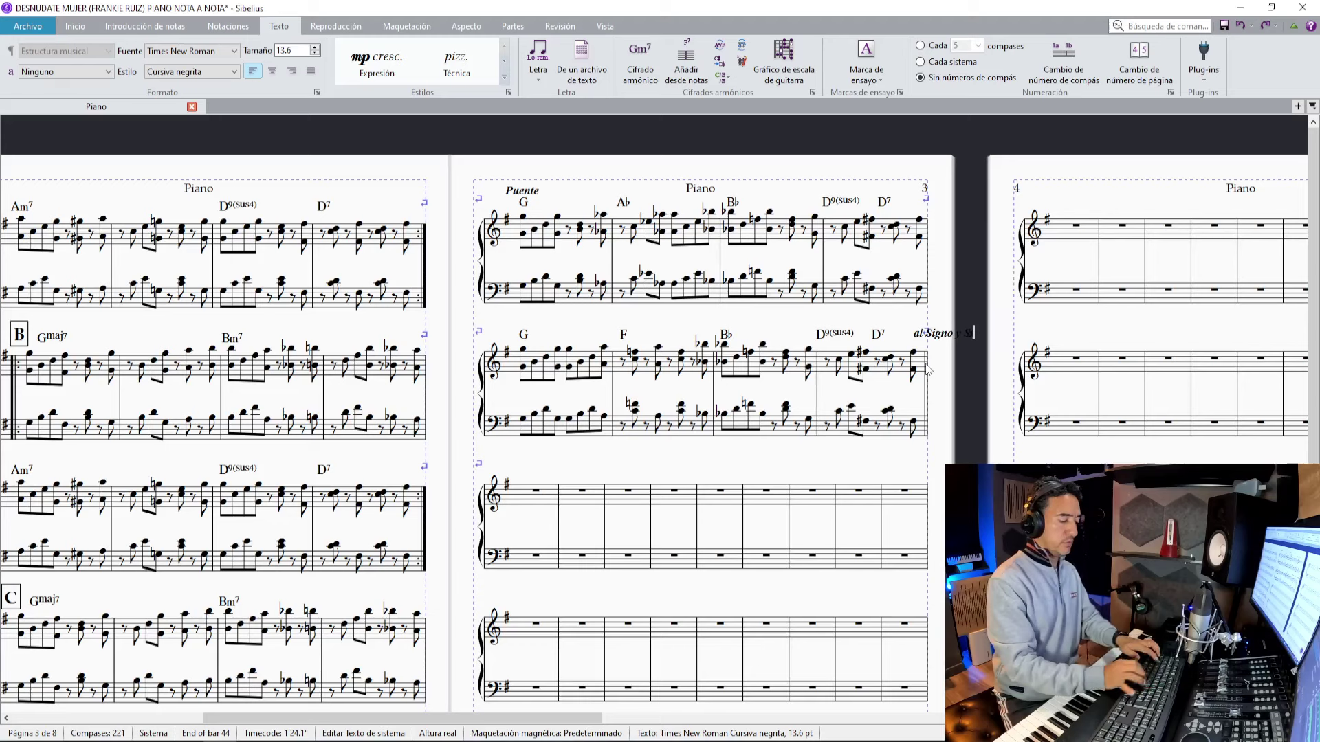
click(906, 322)
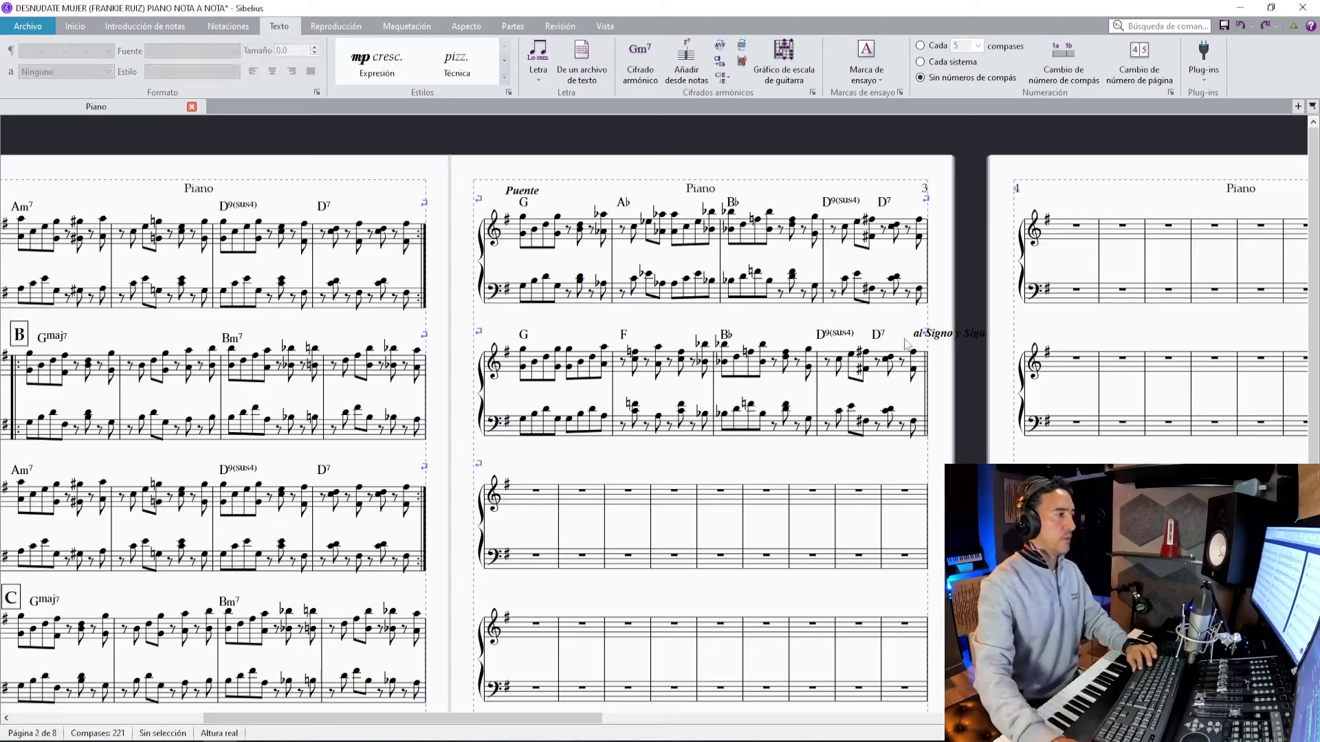
drag(940, 339, 875, 330)
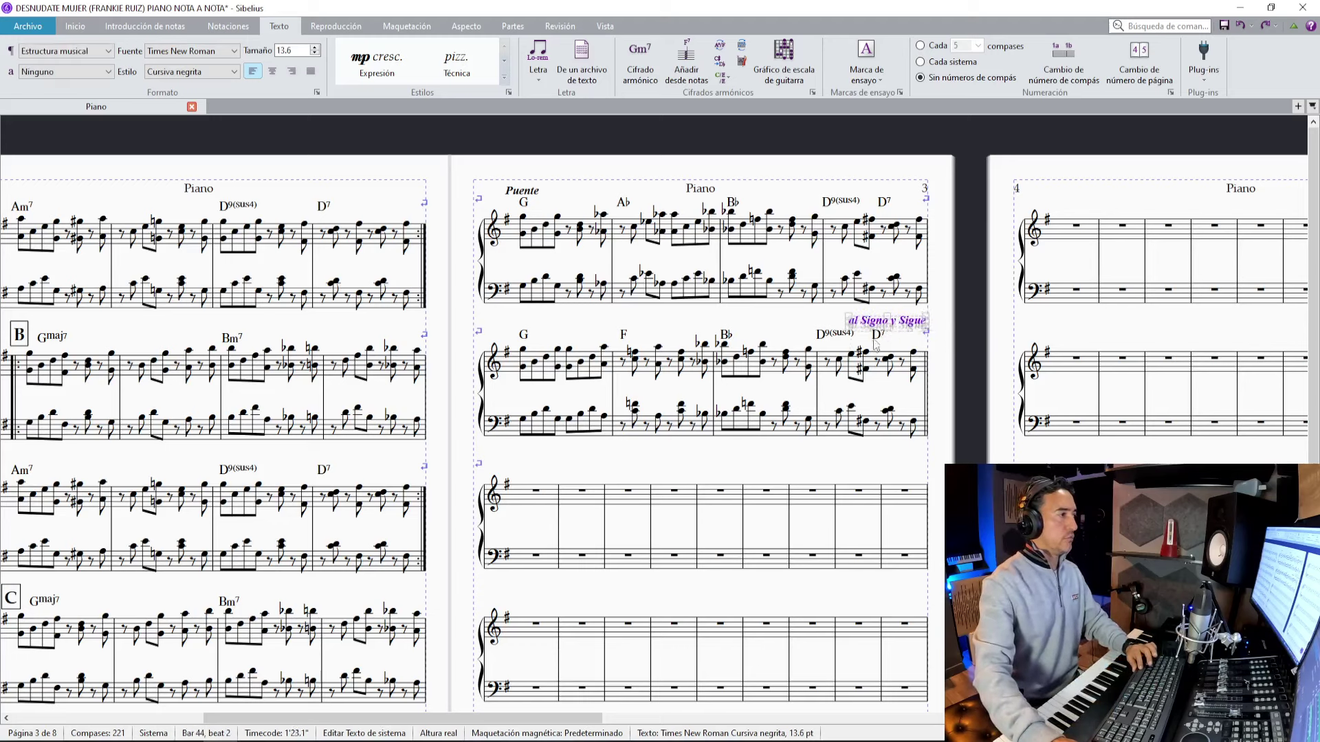
key(Escape)
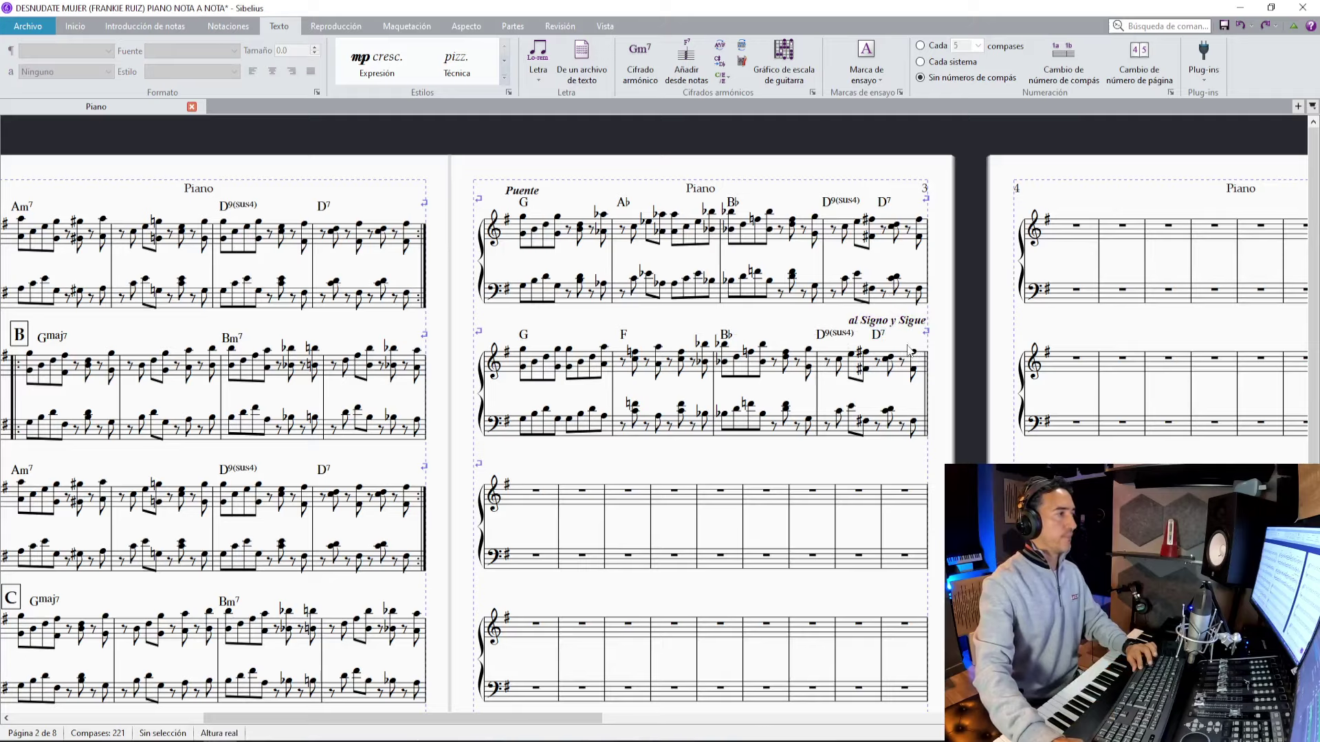
Switch to Sound Forge to hear the passage after about 2:41, and return to Sibelius to review section C and the bridge.
key(space)
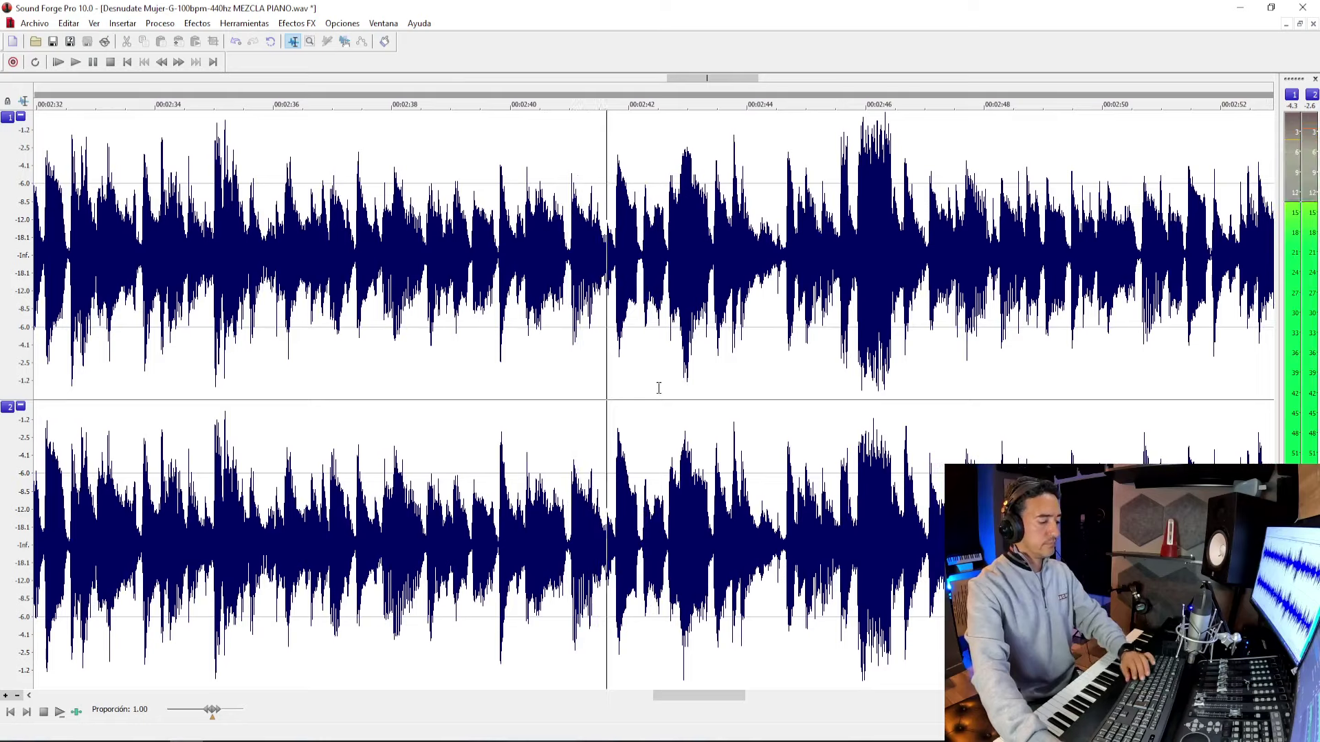
scroll(550, 385, down, 4)
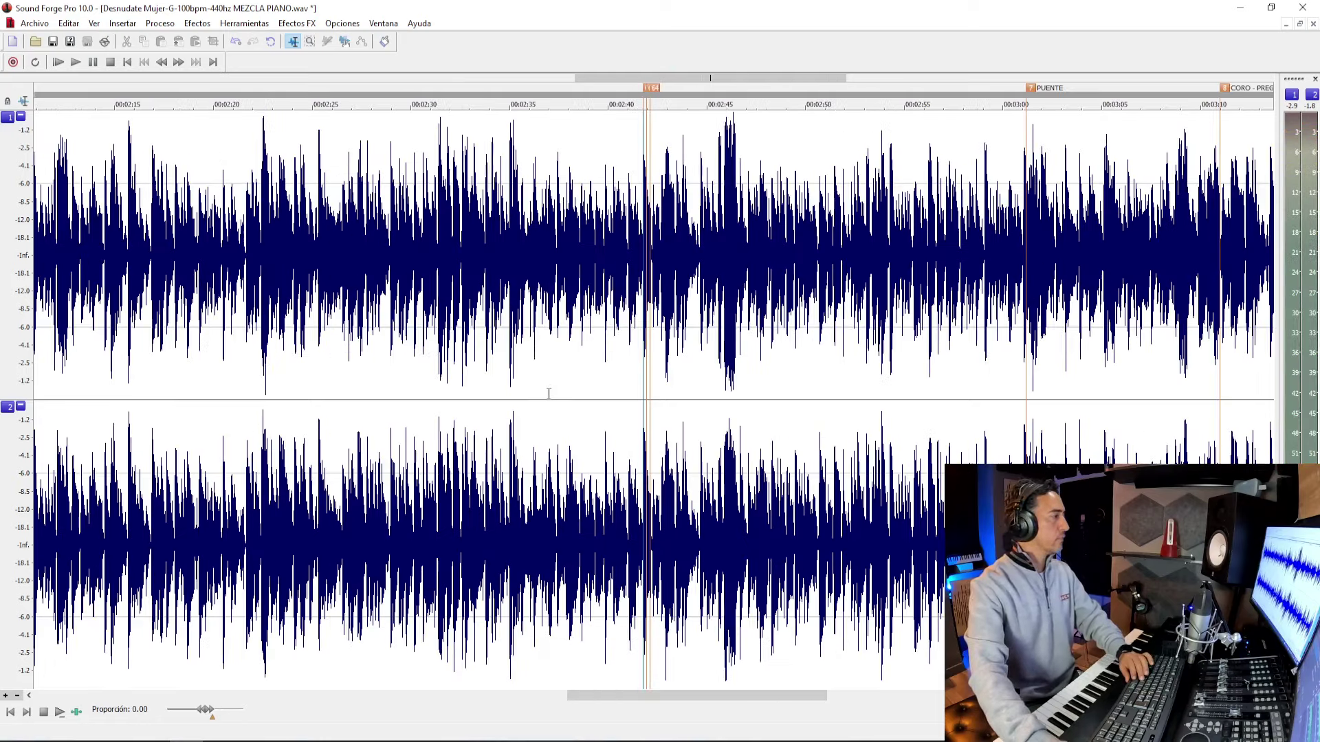
scroll(561, 392, down, 1)
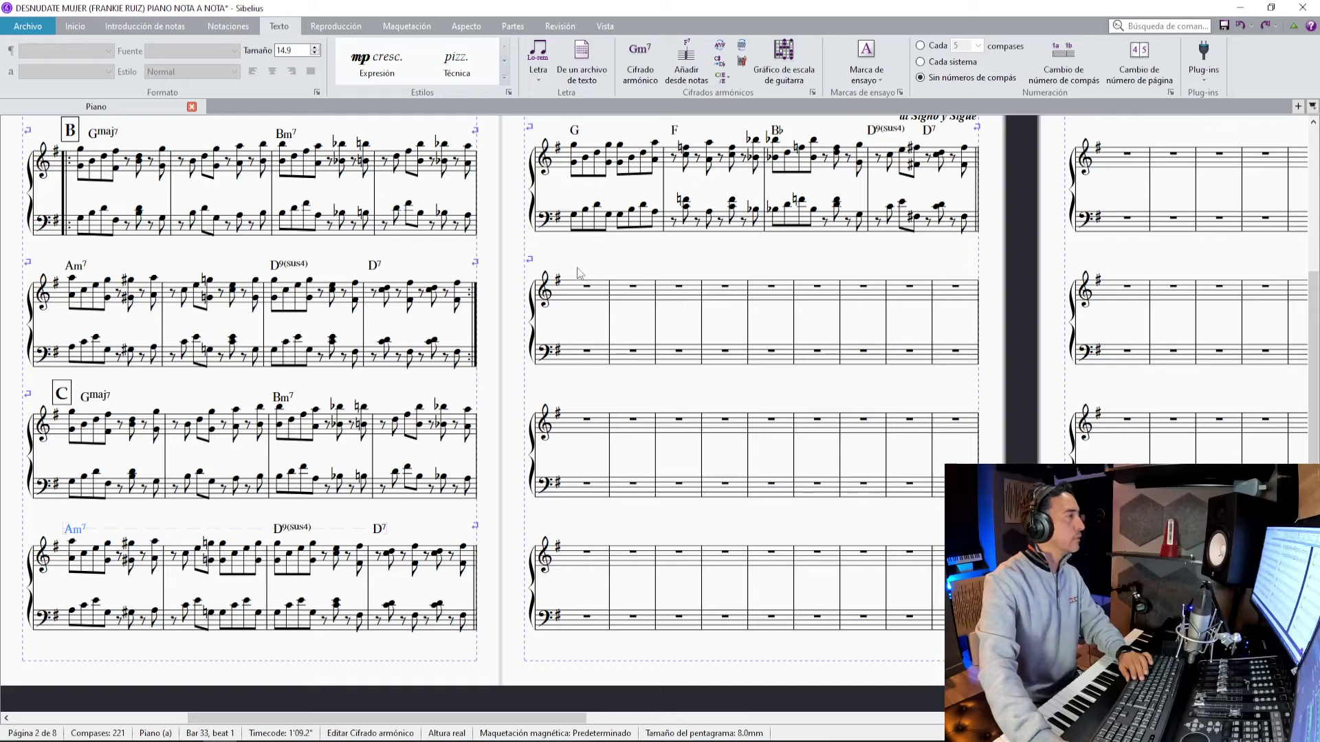
scroll(705, 363, up, 2)
drag(705, 362, 715, 221)
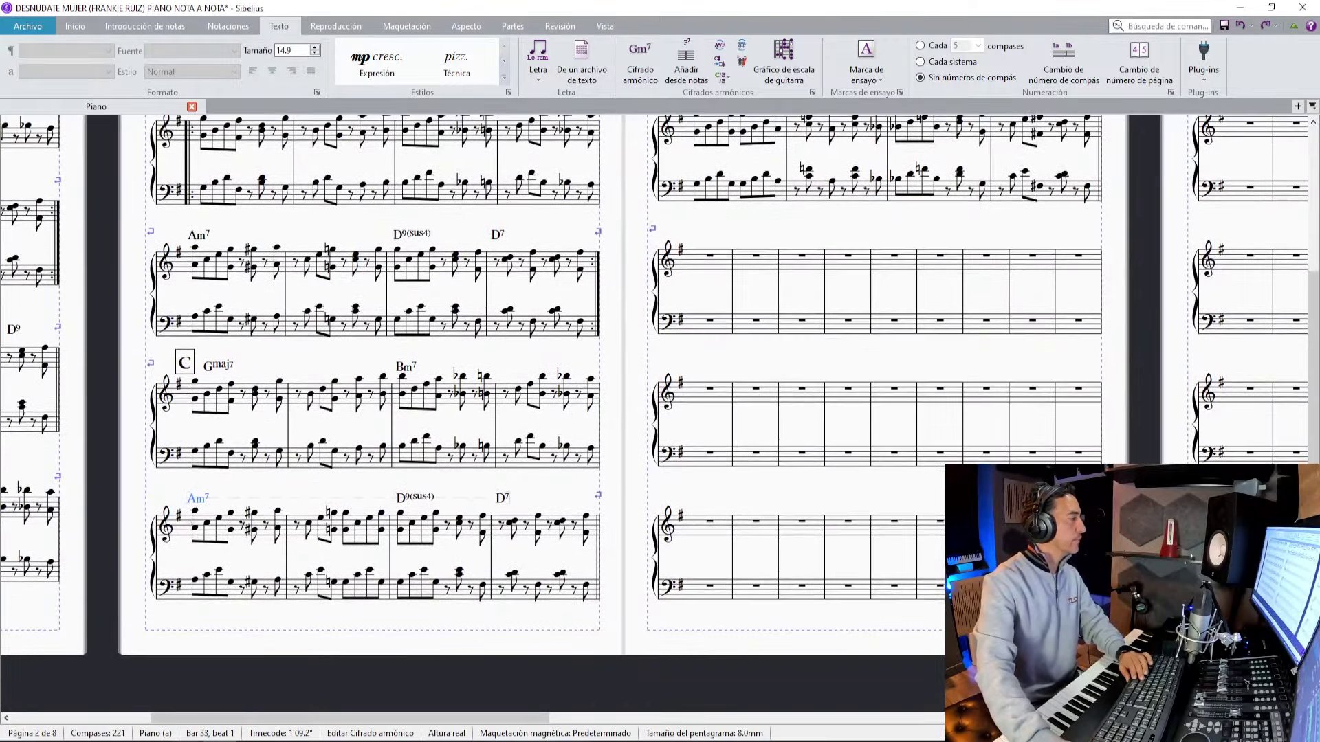
Switch to Sound Forge and compare the recording from about 1:24, about 1:12 and about 1:03.
click(187, 735)
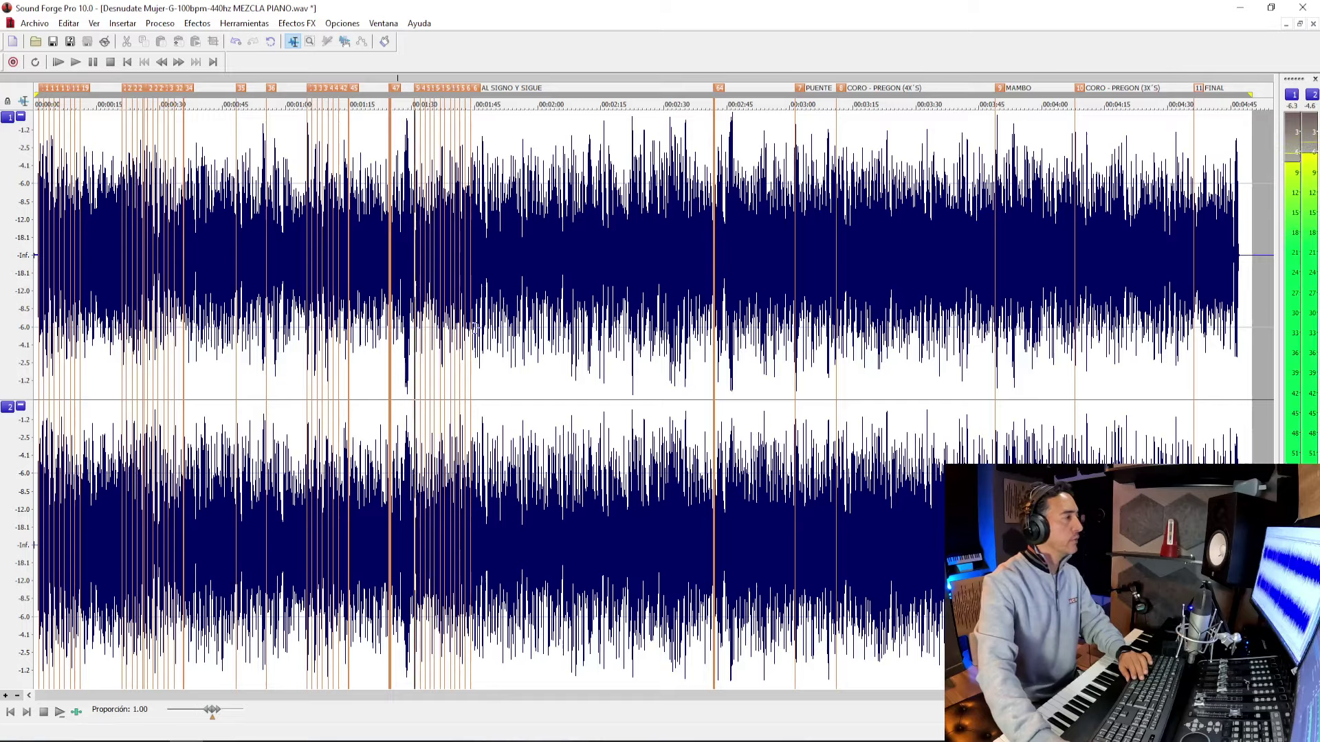
click(390, 337)
key(space)
scroll(389, 336, up, 4)
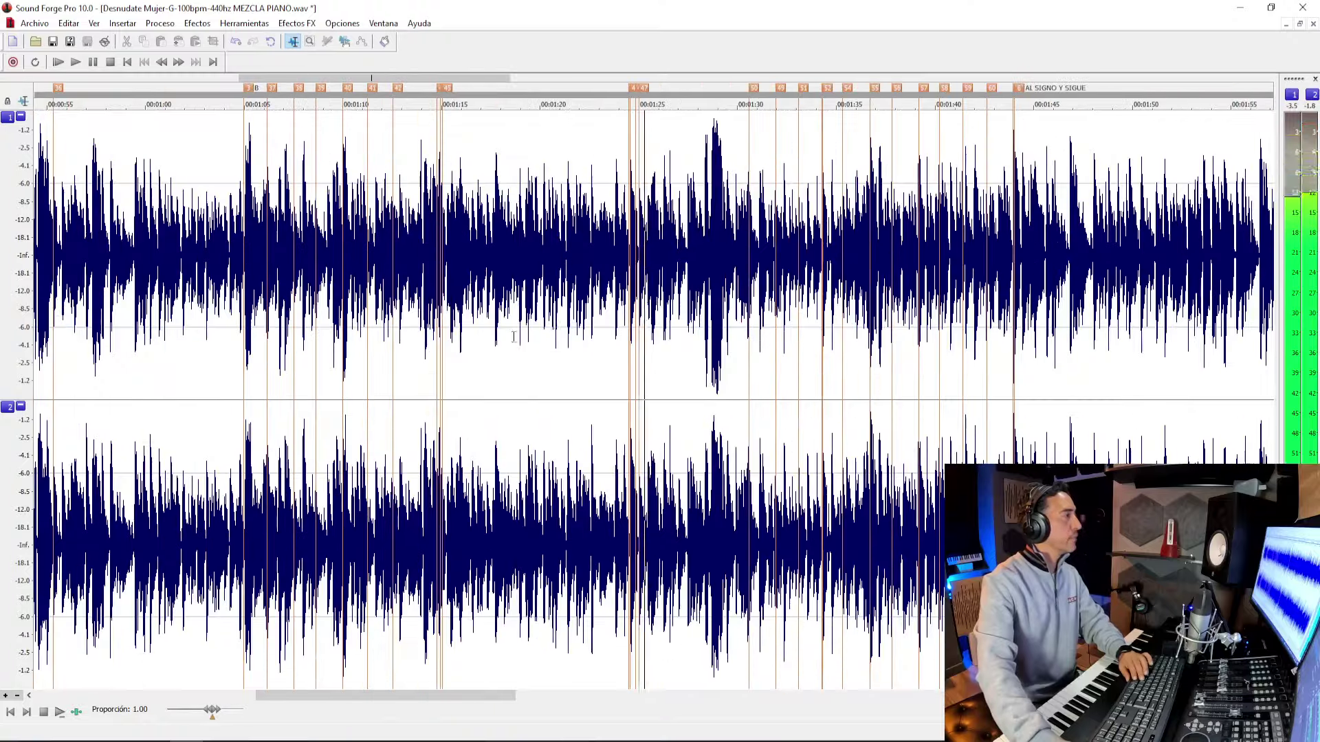
scroll(563, 328, down, 3)
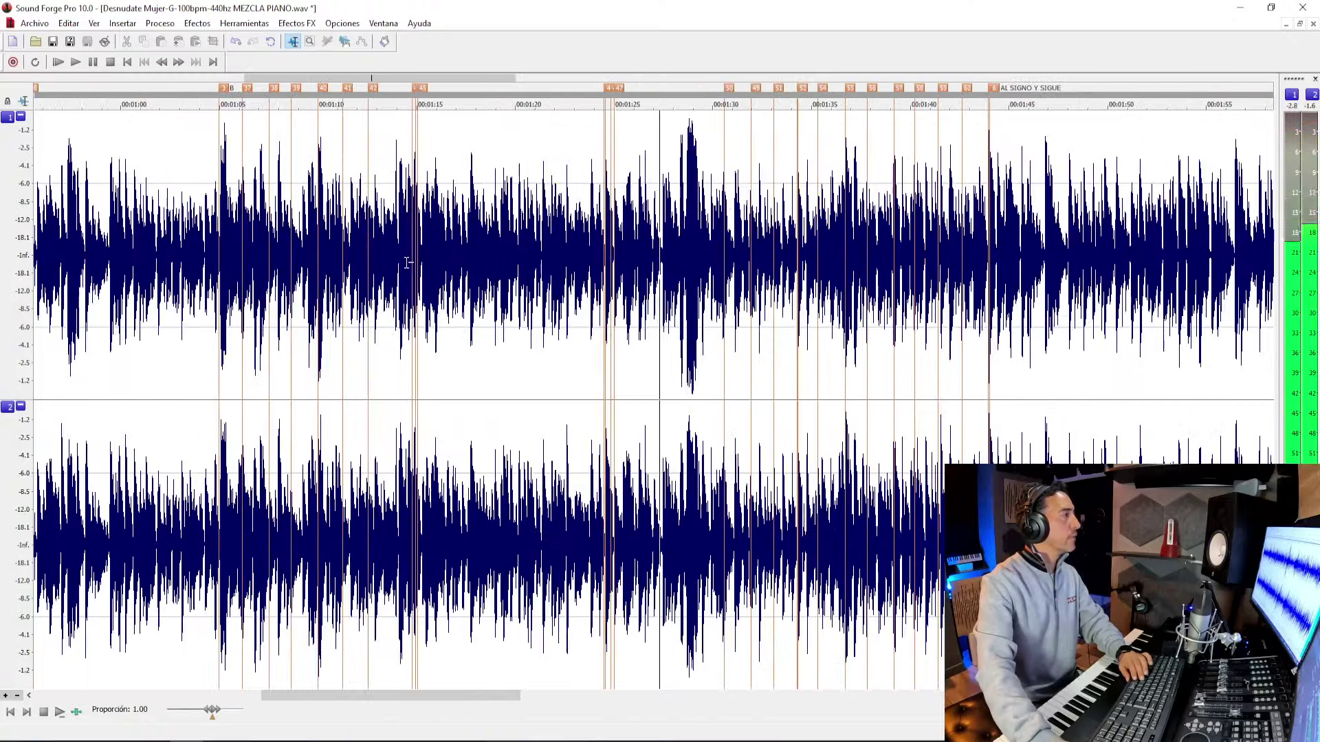
click(368, 272)
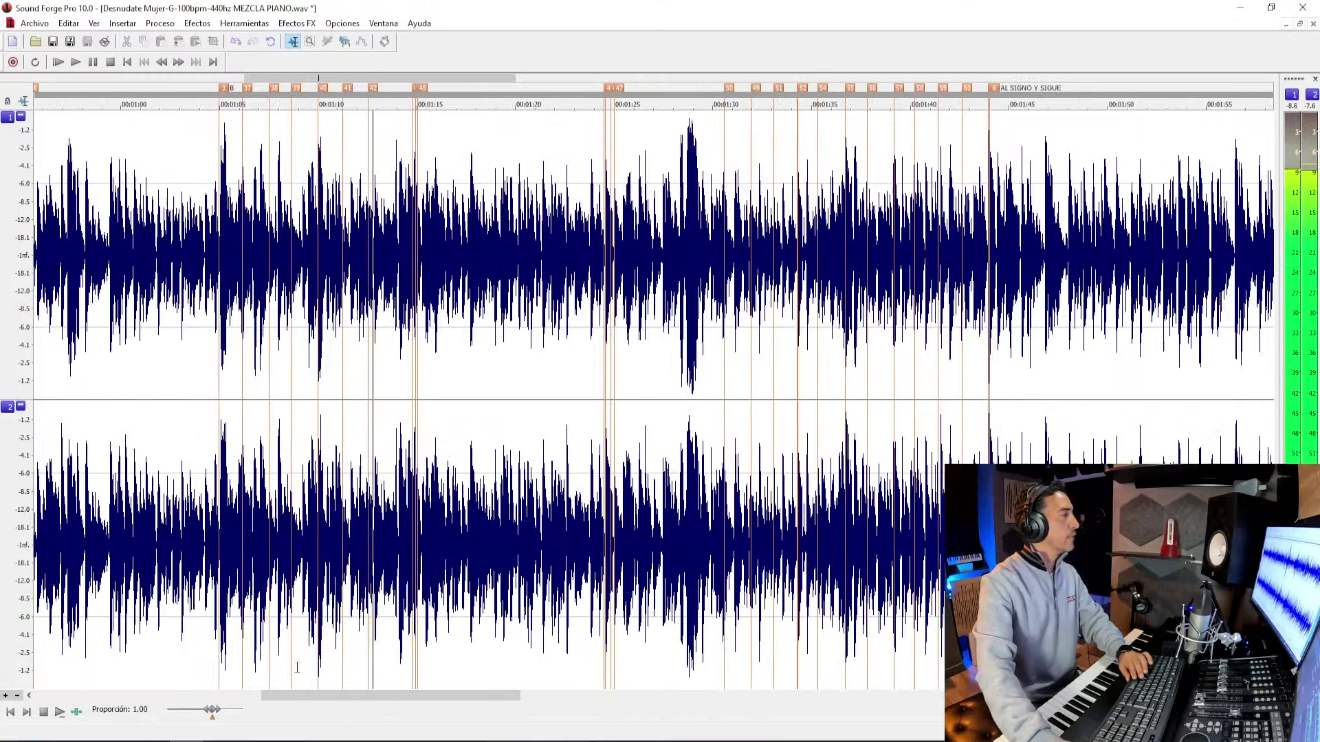
click(176, 378)
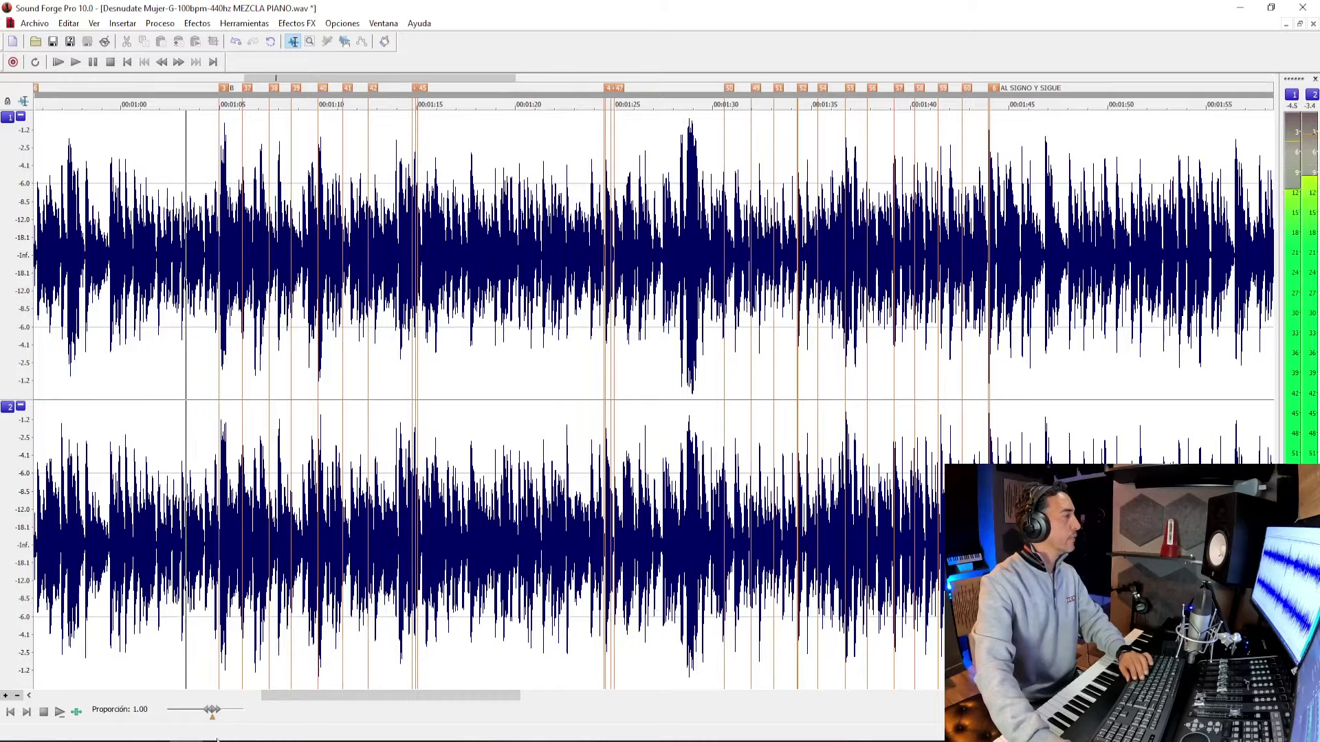
Switch to Sibelius and follow sections B and C on page 2 against the playing recording.
key(alt+Tab)
drag(283, 366, 287, 436)
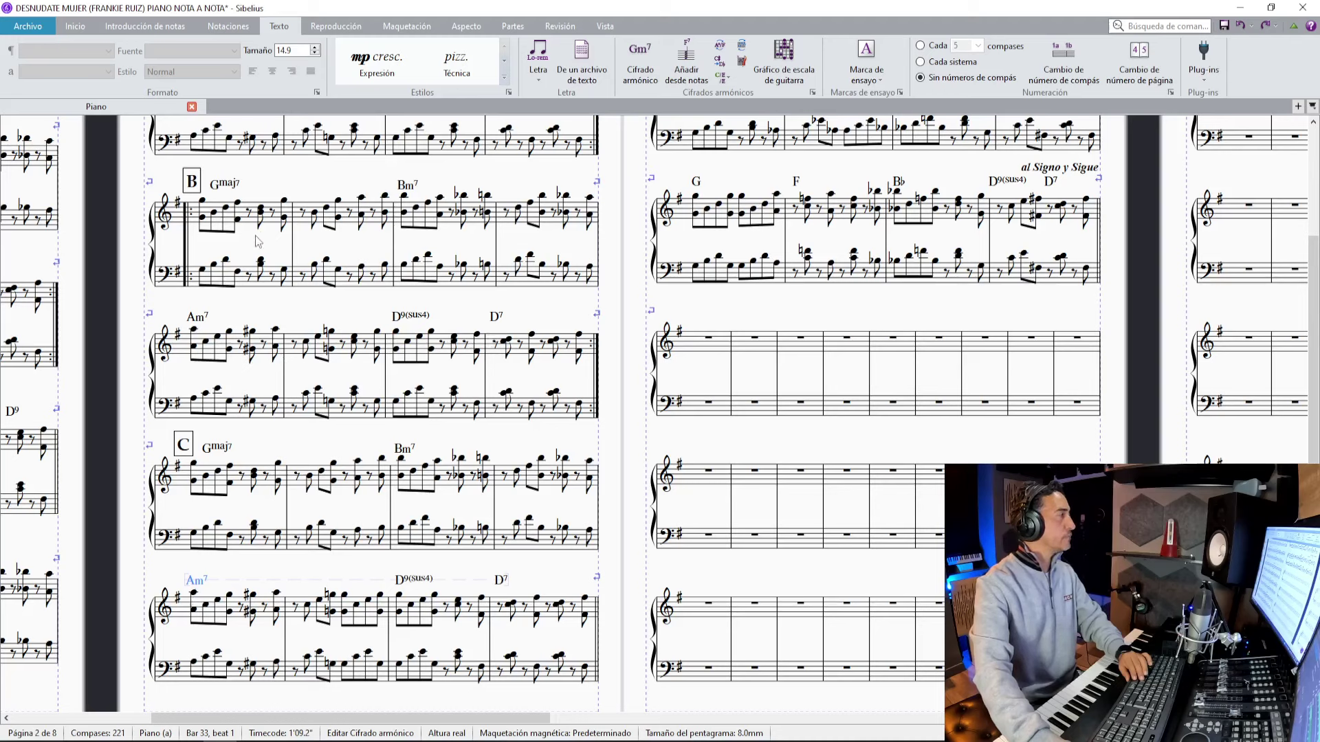
key(Escape)
key(Escape)
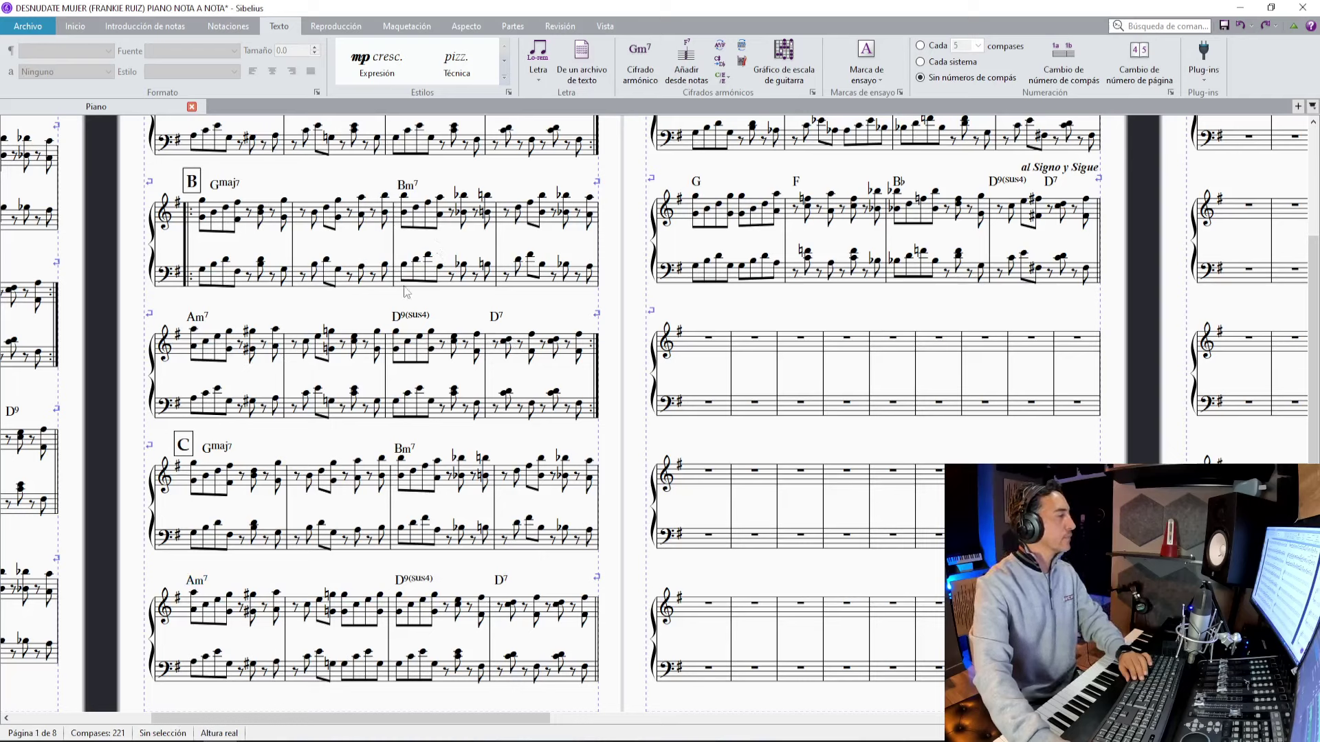
scroll(282, 439, down, 3)
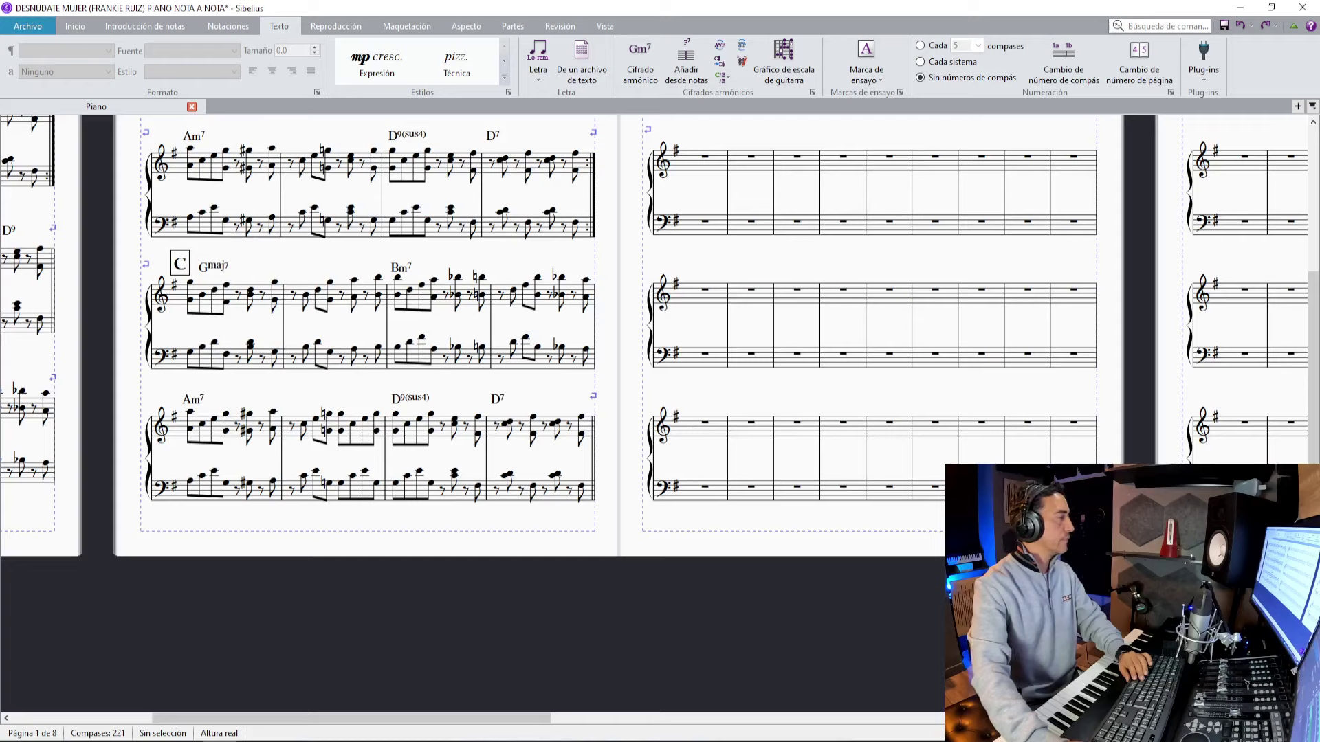
Switch to Sound Forge and play the recording from the marker at about 2:42, before PUENTE.
key(alt+Tab)
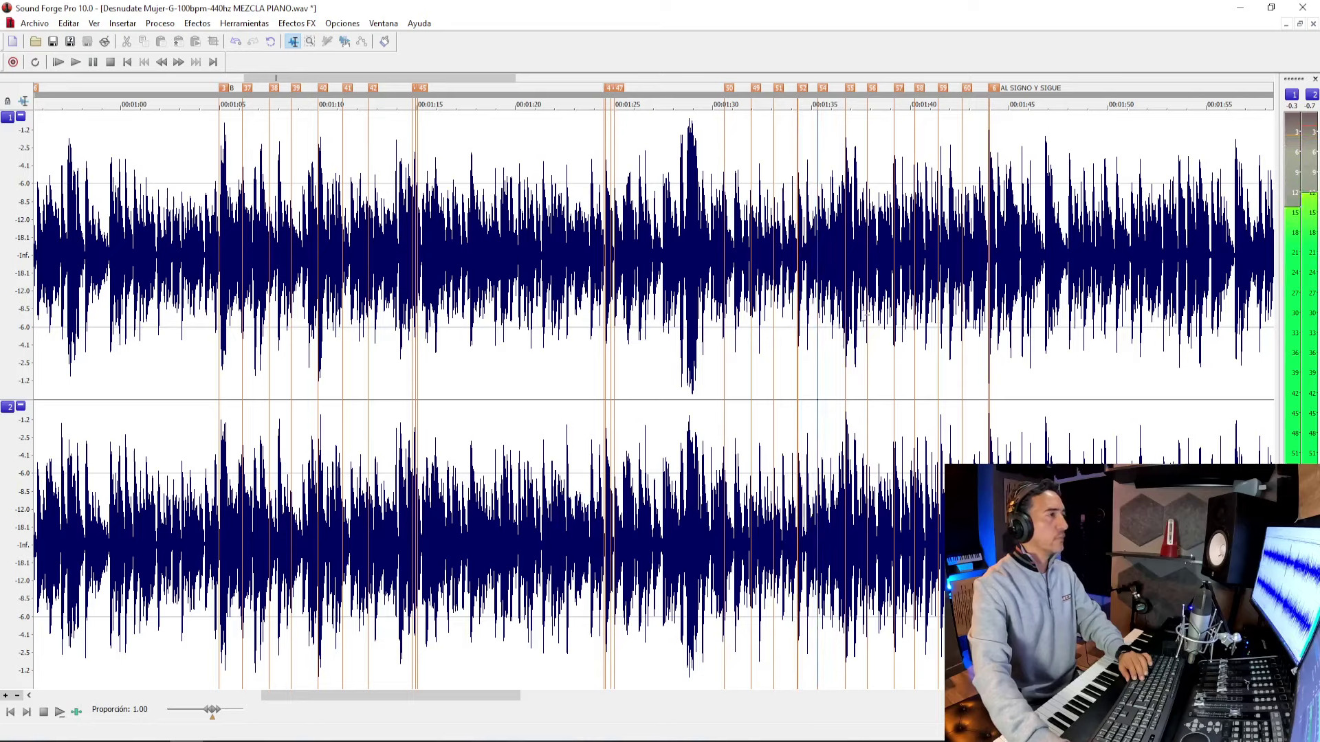
scroll(1032, 387, down, 5)
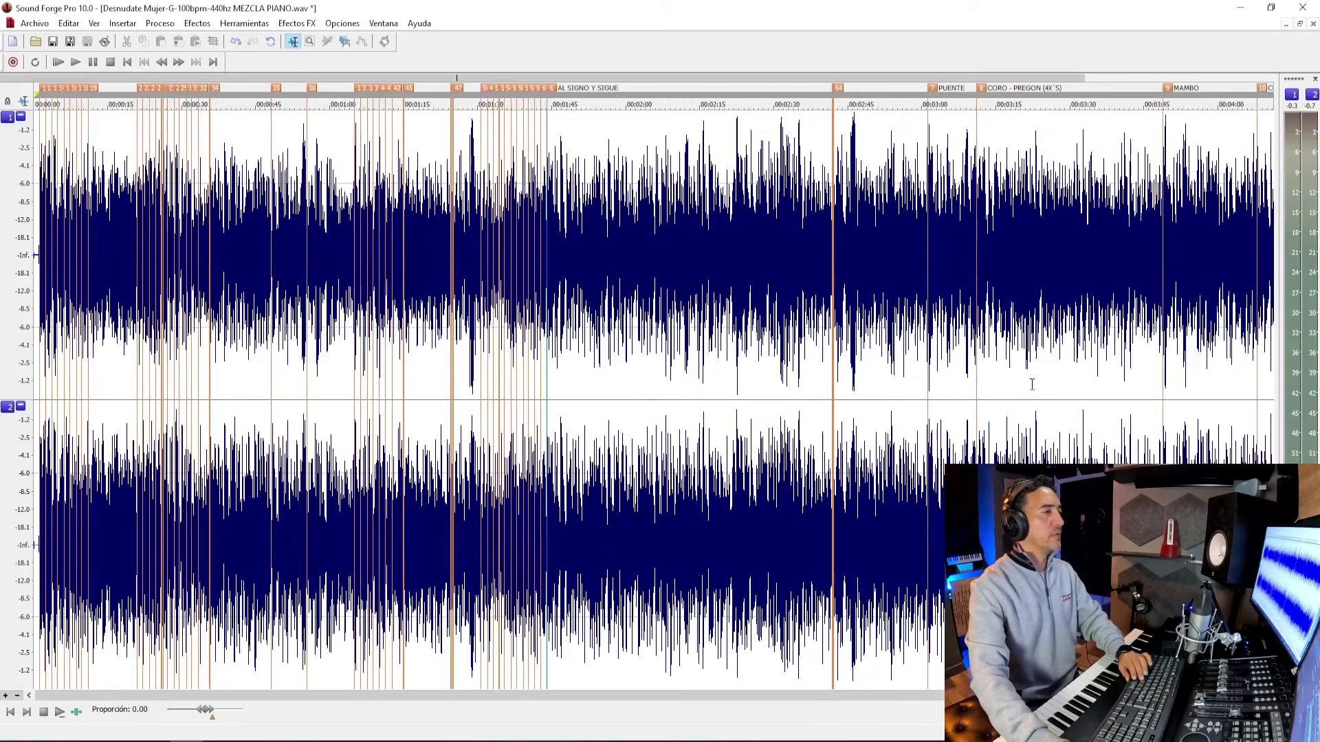
scroll(1049, 375, up, 2)
scroll(915, 255, down, 2)
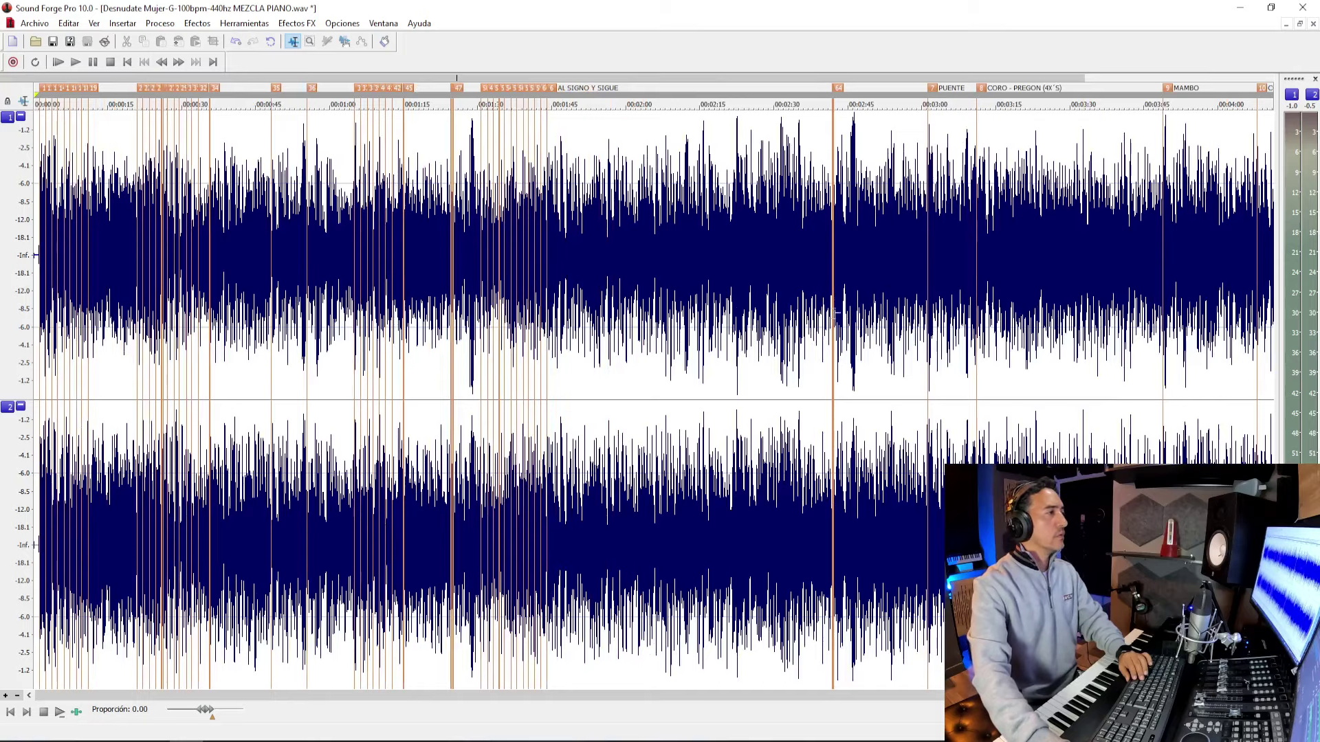
click(834, 310)
key(space)
scroll(845, 368, up, 3)
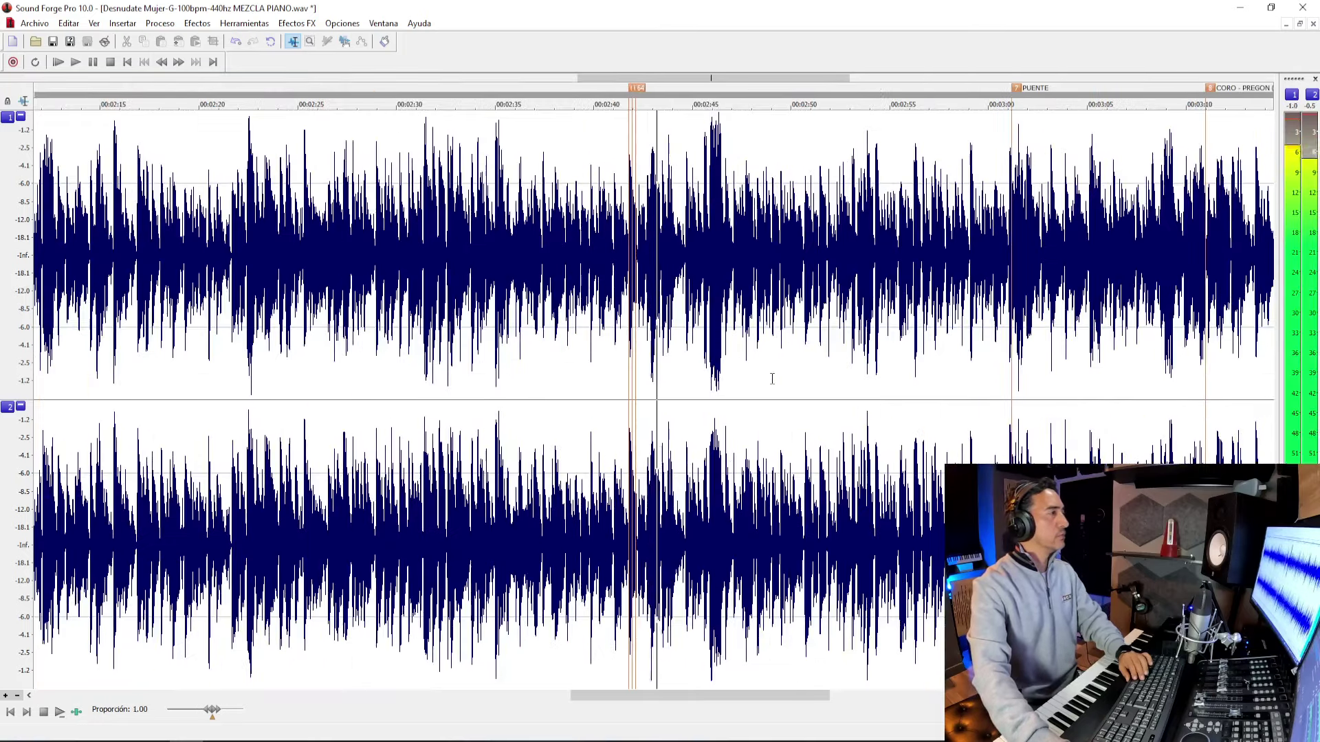
Stop and replay the passage between the 2:42 marker and PUENTE.
scroll(722, 380, down, 1)
scroll(591, 394, down, 1)
scroll(591, 394, down, 1)
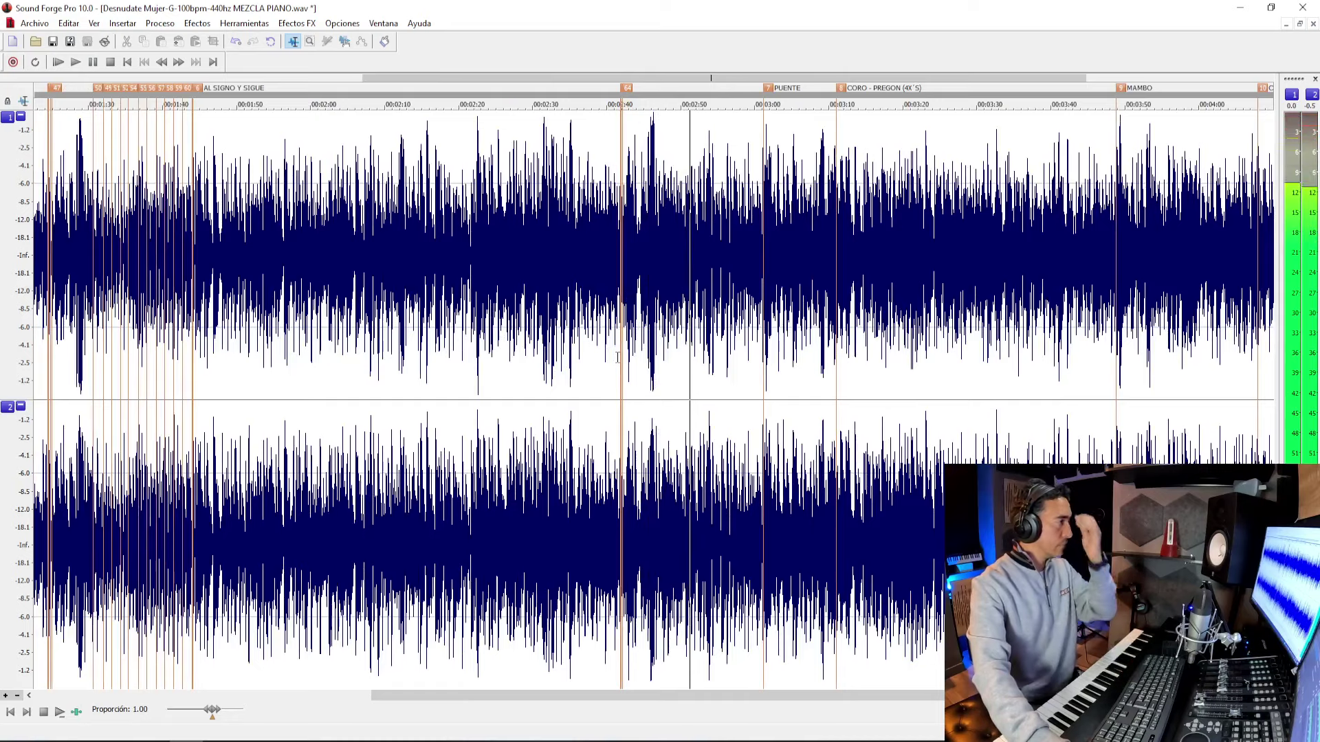
key(space)
key(space)
scroll(649, 387, up, 1)
scroll(650, 388, down, 1)
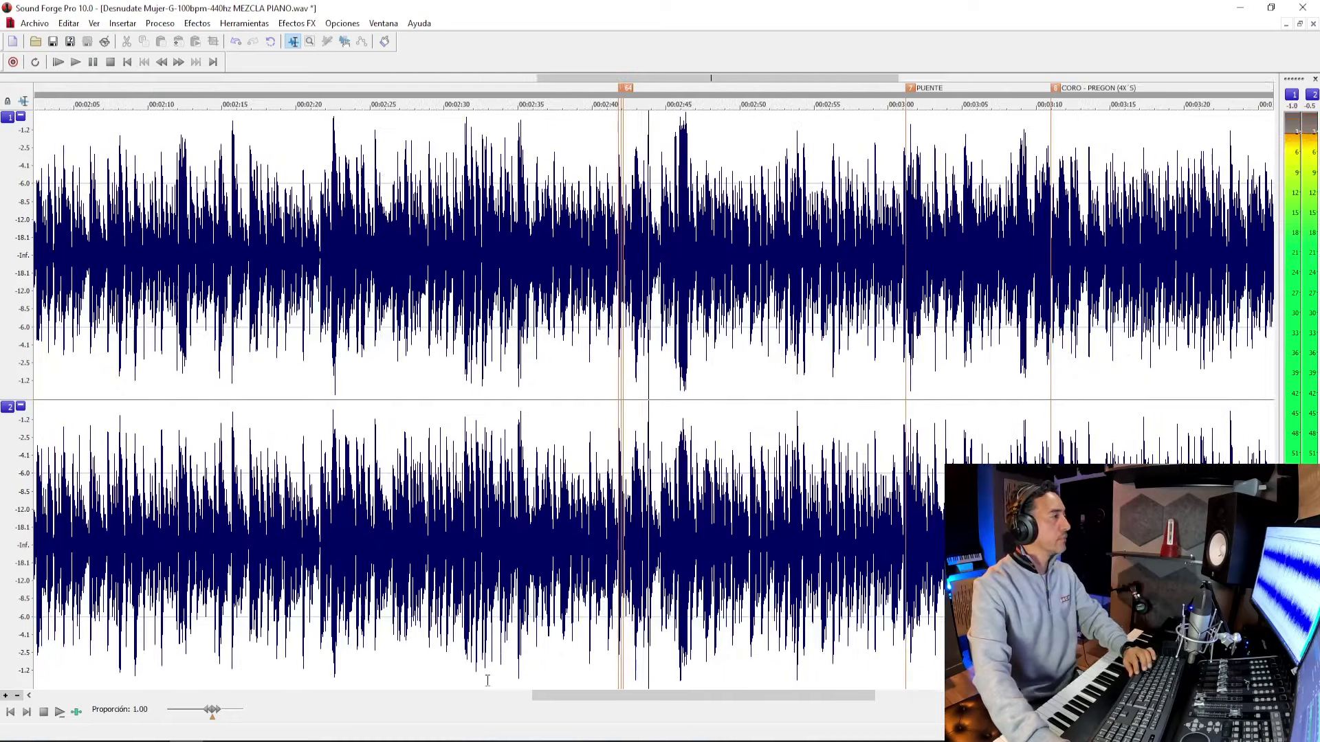
scroll(650, 388, down, 1)
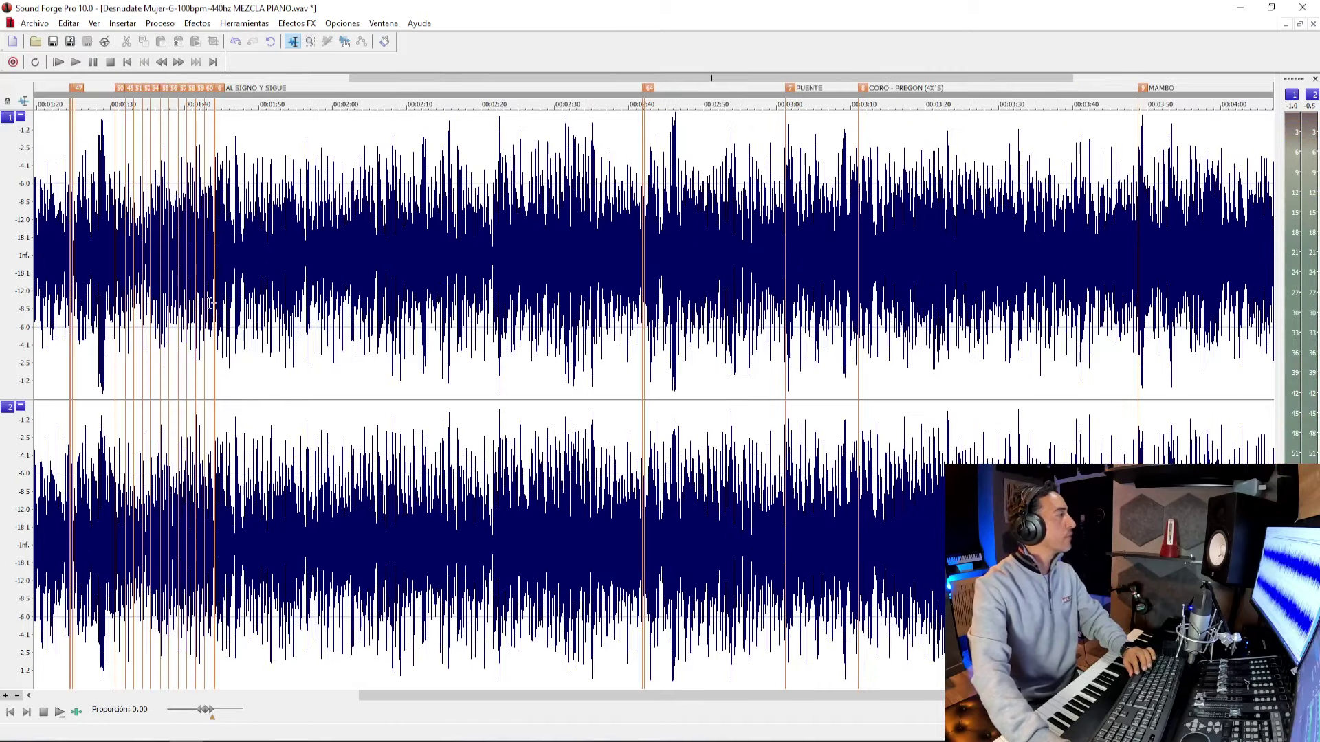
Play the recording from the AL SIGNO Y SIGUE marker, then switch to Sibelius to follow the score from the segno.
click(210, 321)
key(space)
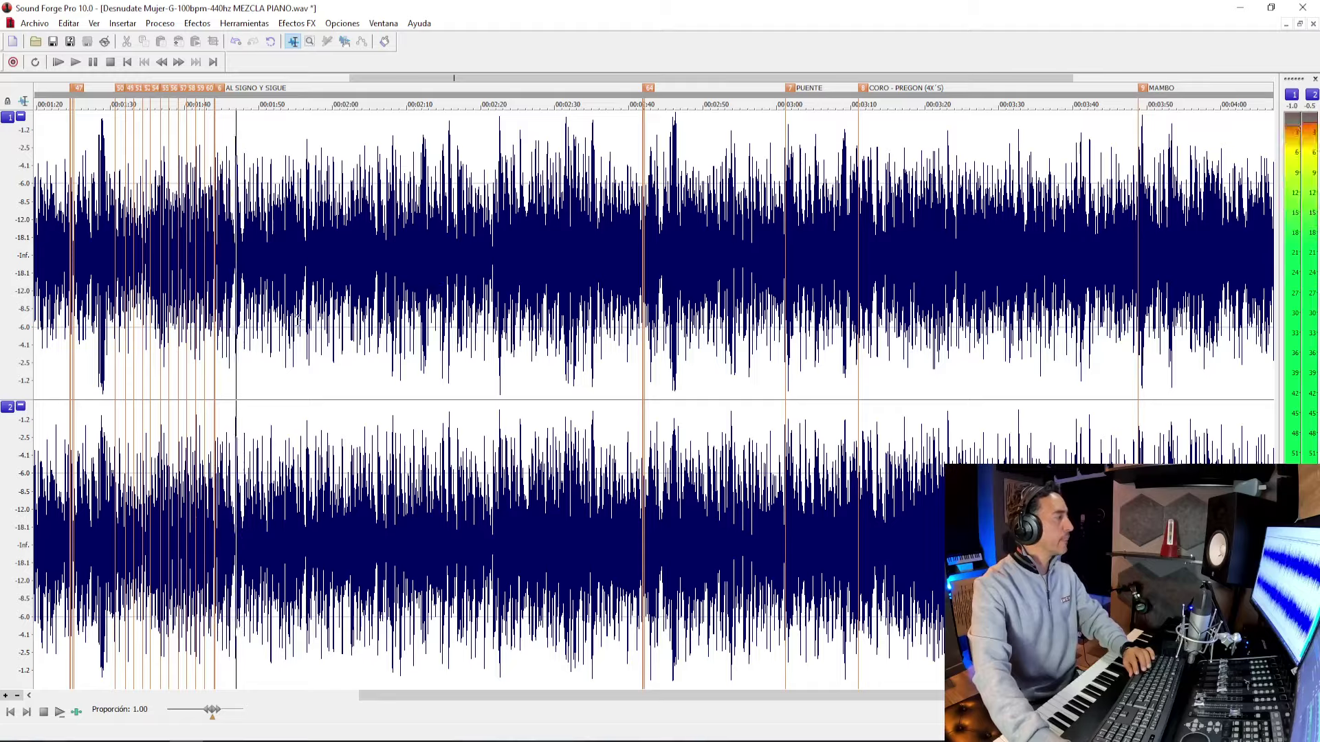
key(alt+Tab)
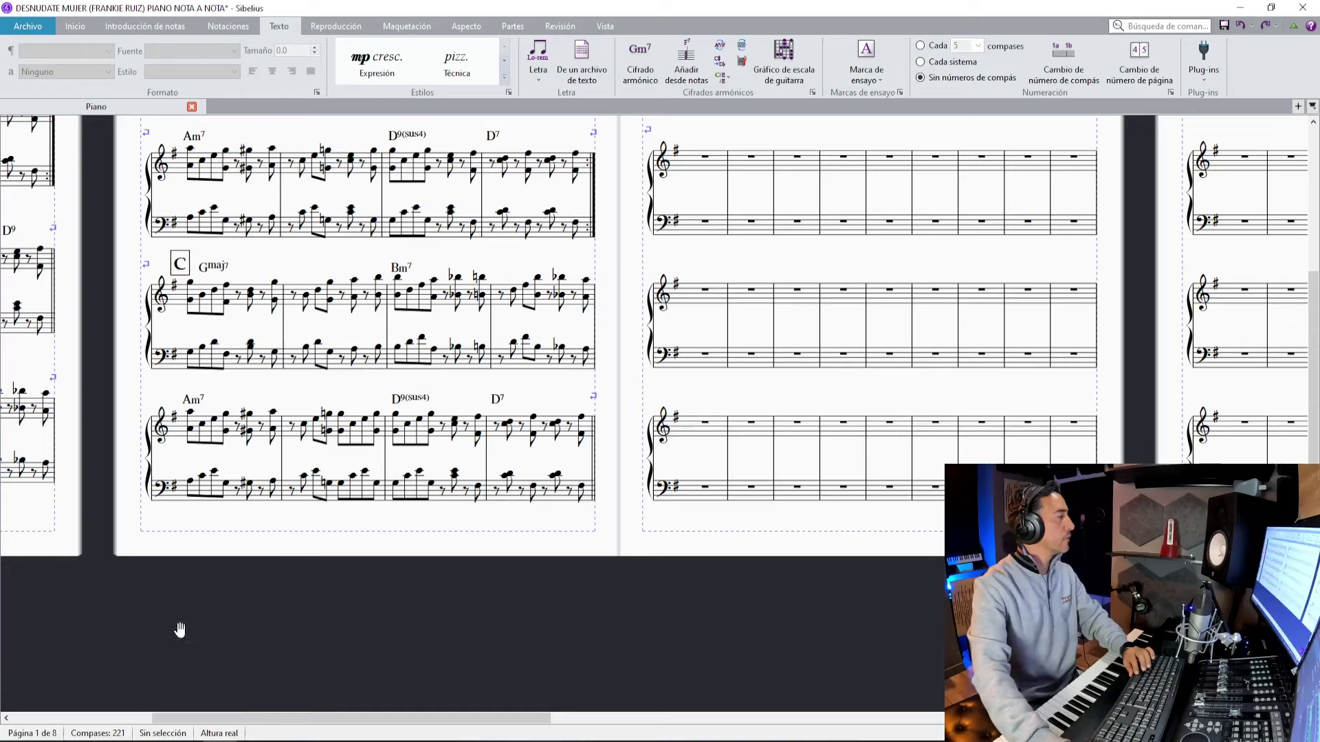
drag(181, 630, 266, 741)
drag(556, 253, 592, 412)
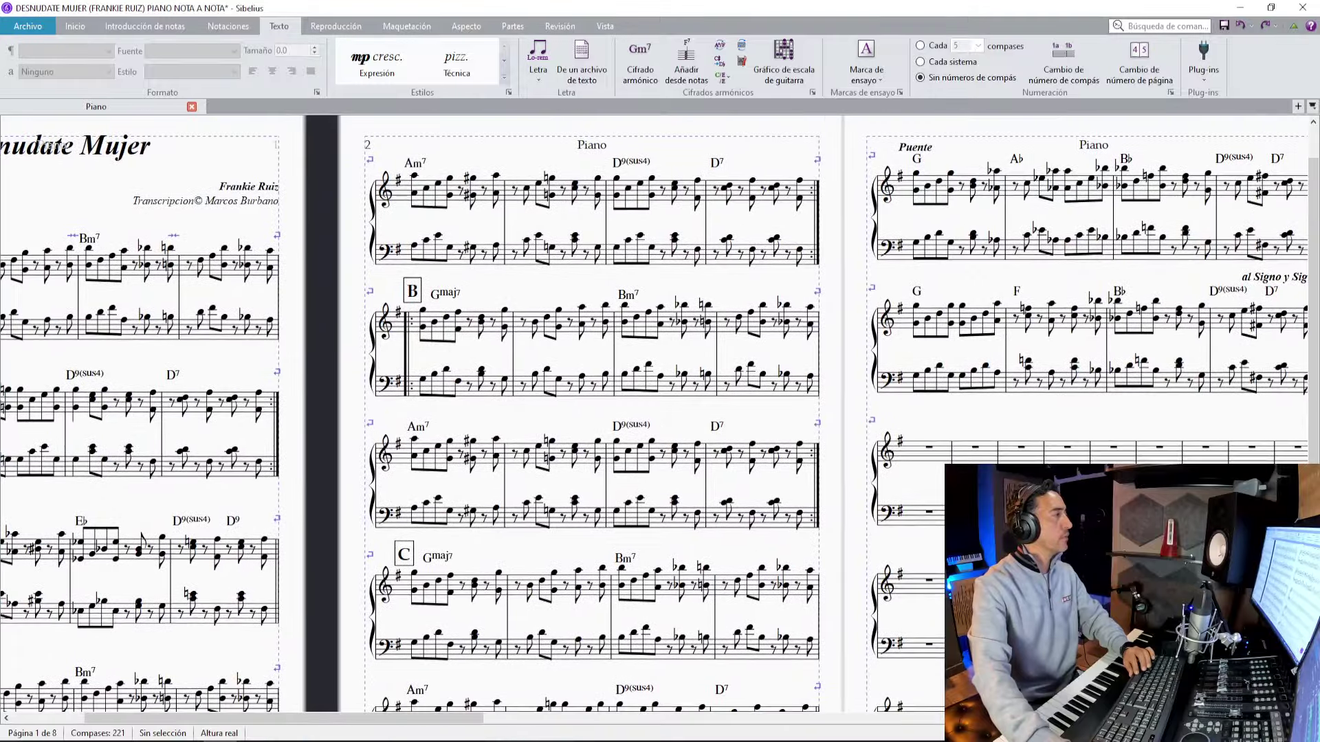
Switch to Sound Forge and drop markers at about 1:55 and about 2:04 during playback.
key(alt+Tab)
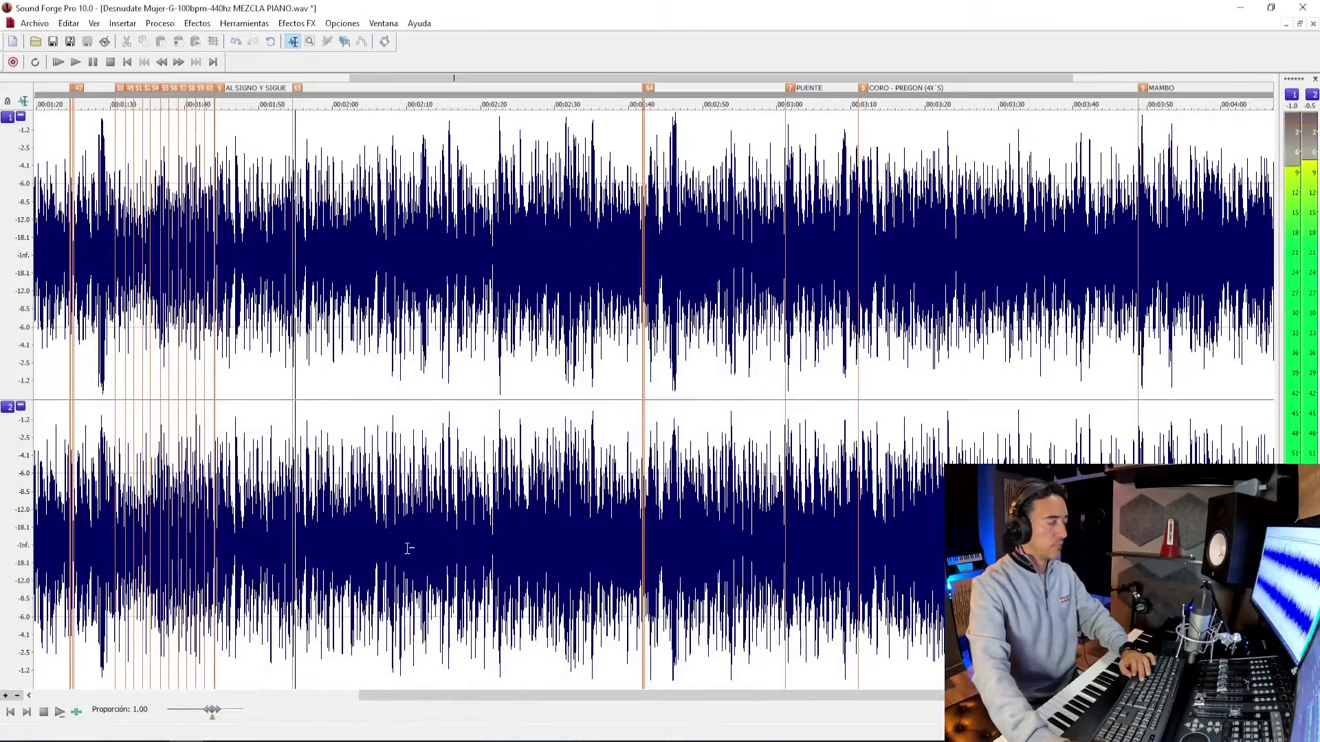
key(m)
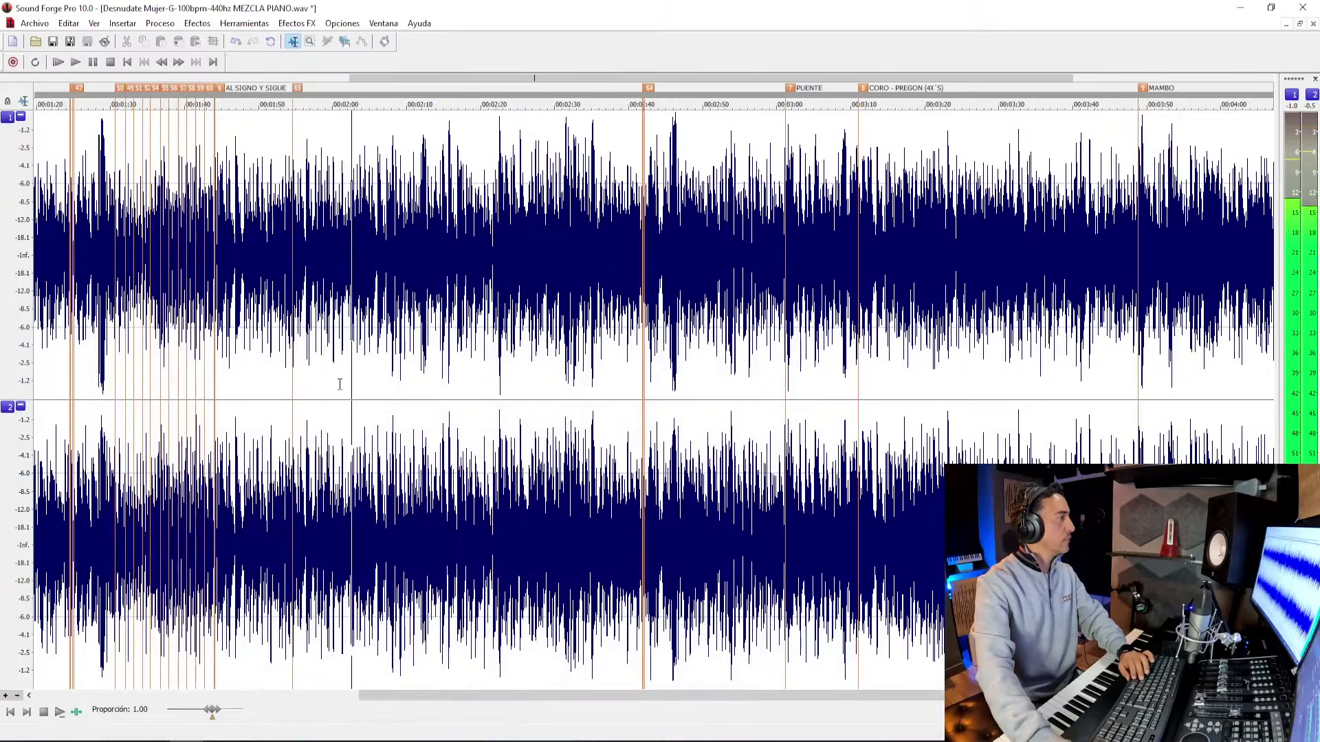
key(m)
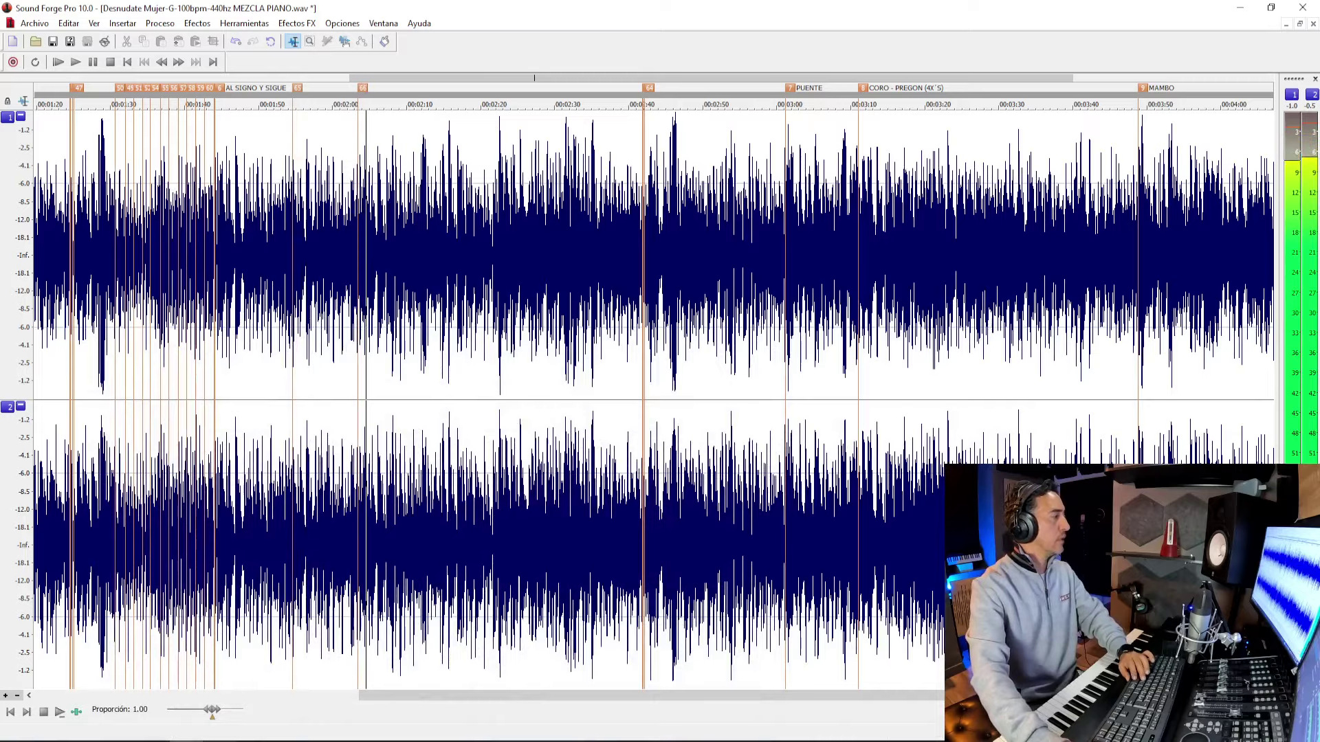
Check the following sections in the Sibelius score and drop Sound Forge markers at about 2:13 and about 2:23 during playback.
key(alt+Tab)
drag(534, 292, 488, 130)
key(alt+Tab)
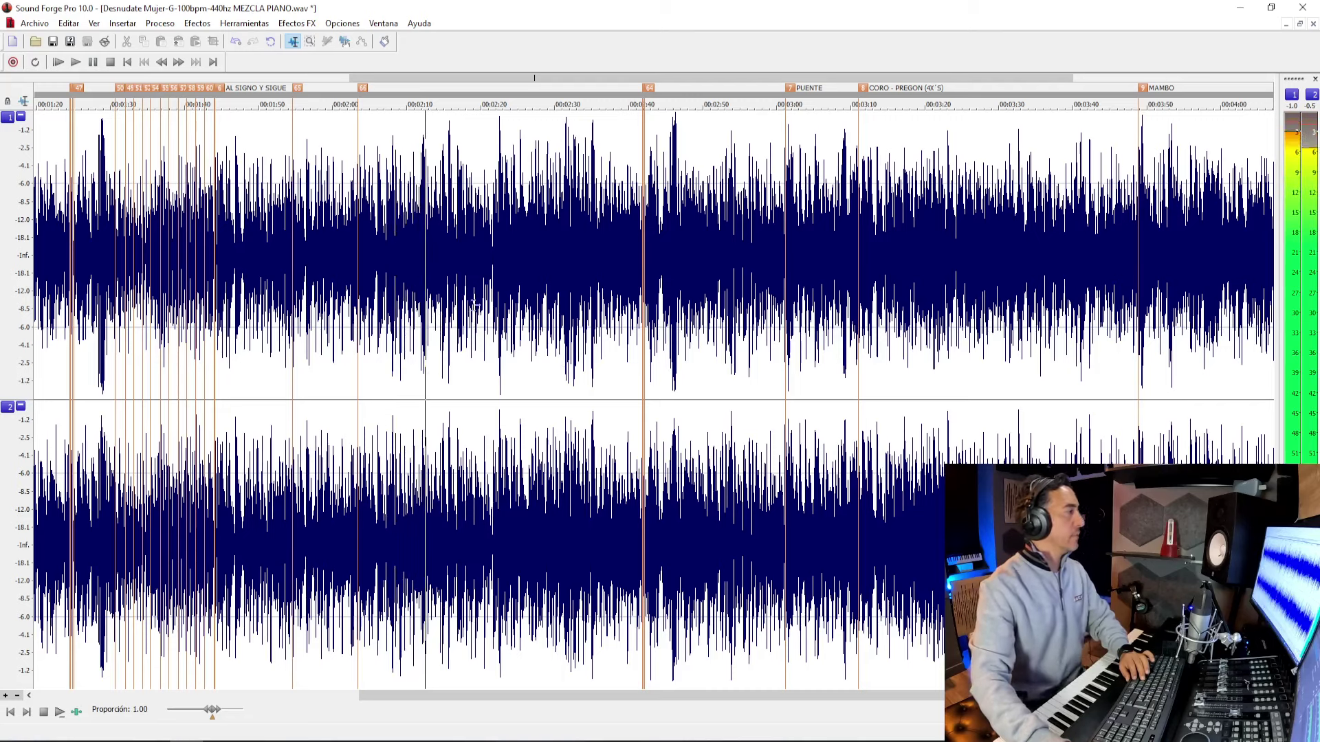
key(m)
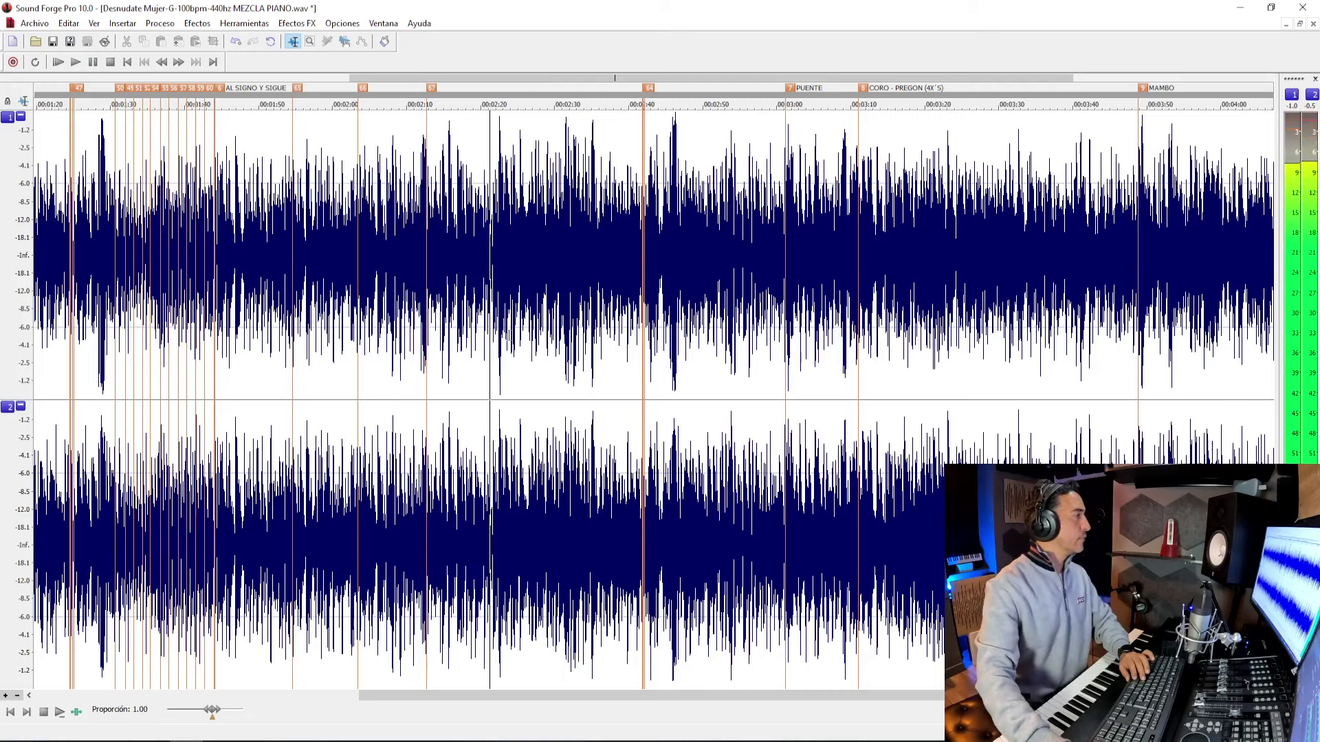
key(m)
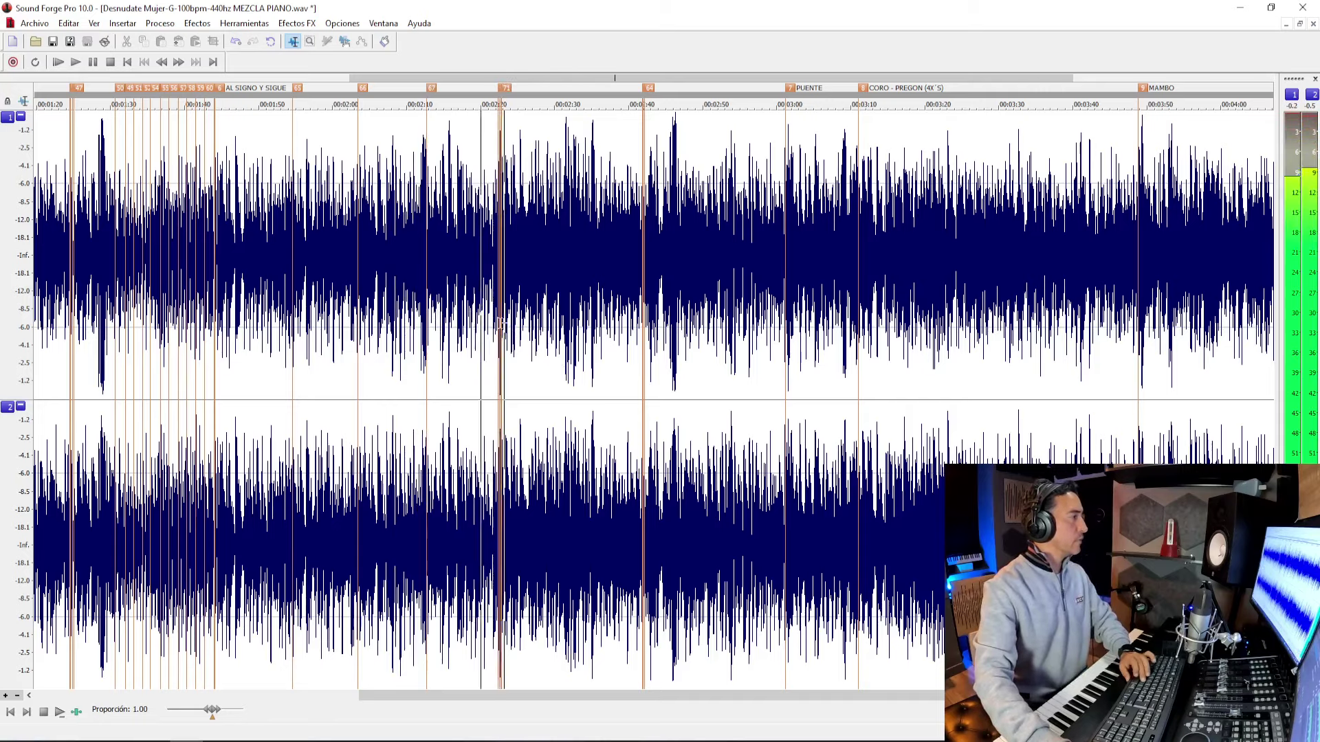
Switch between Sound Forge and Sibelius to compare the passage near 2:23 with sections B and C.
key(Return)
key(alt+Tab)
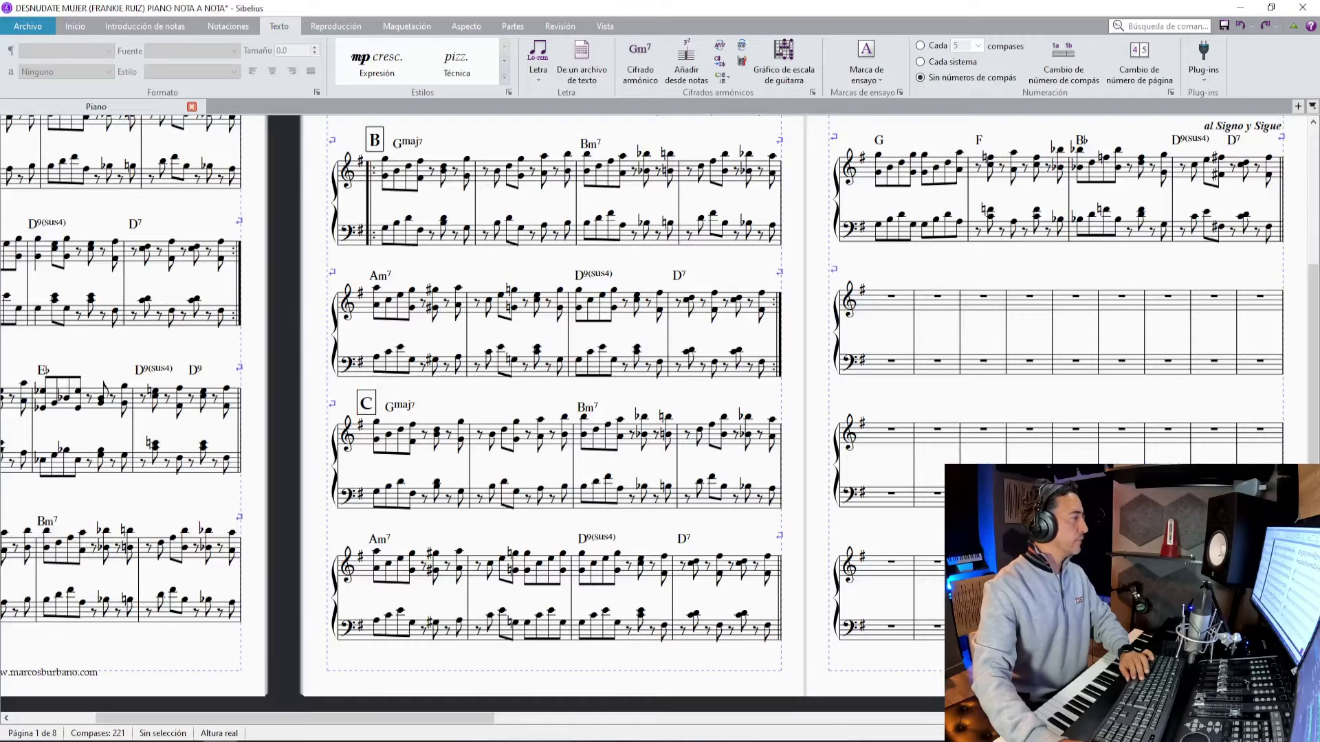
key(alt+Tab)
key(alt+Tab)
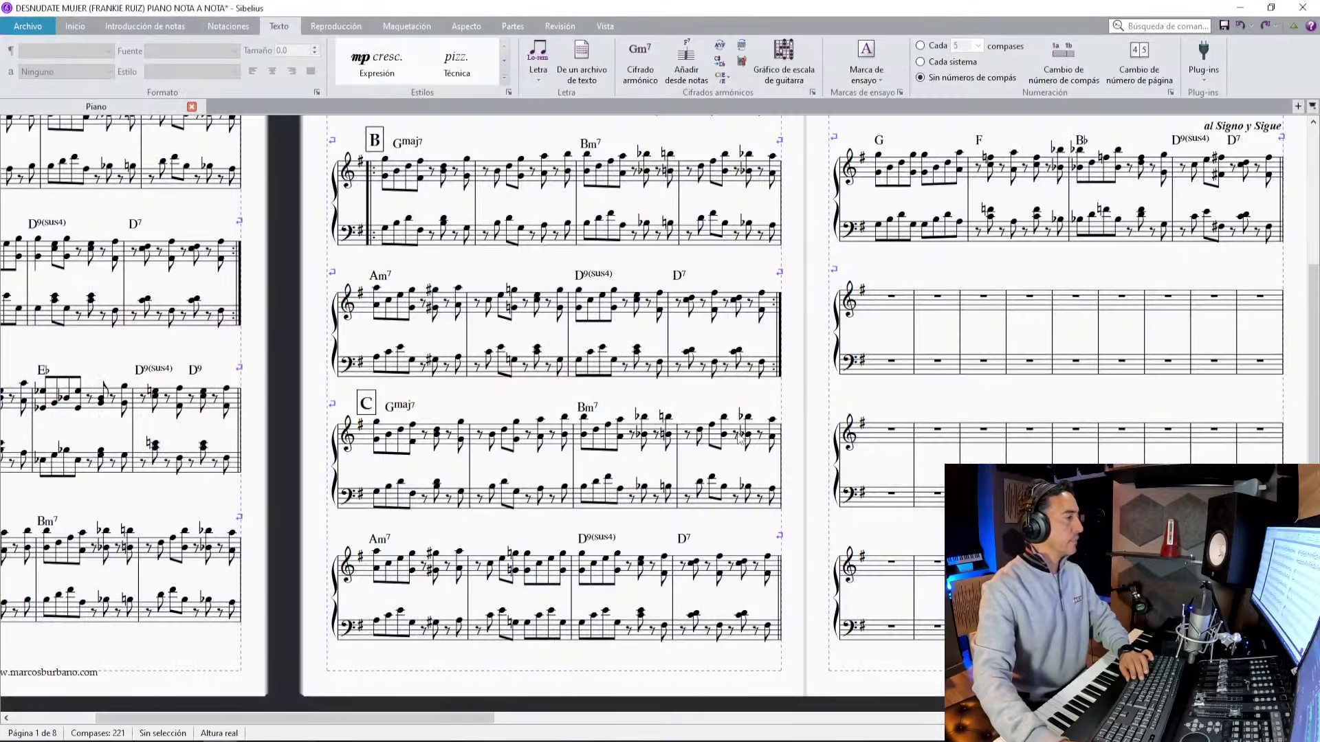
Switch to Sound Forge, drop a marker at about 2:32 during playback, and keep checking the recording against the Sibelius score.
key(alt+Tab)
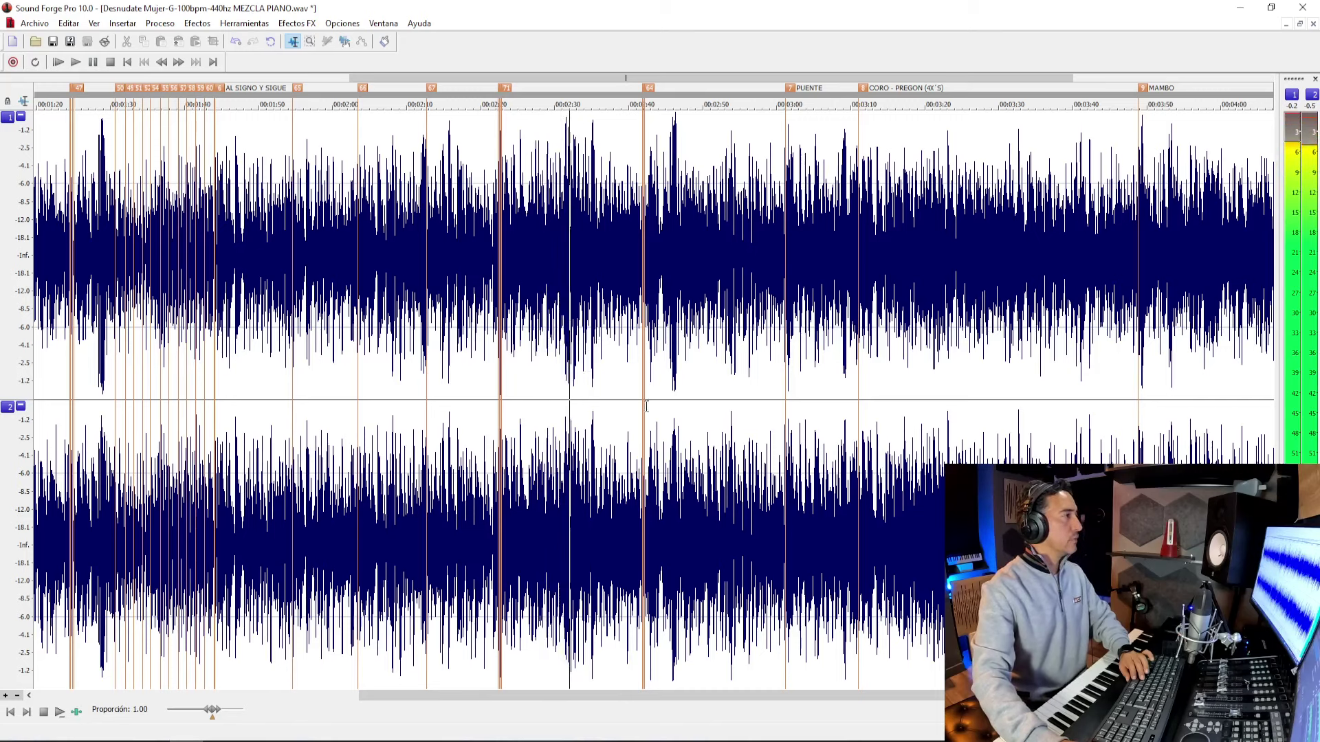
key(m)
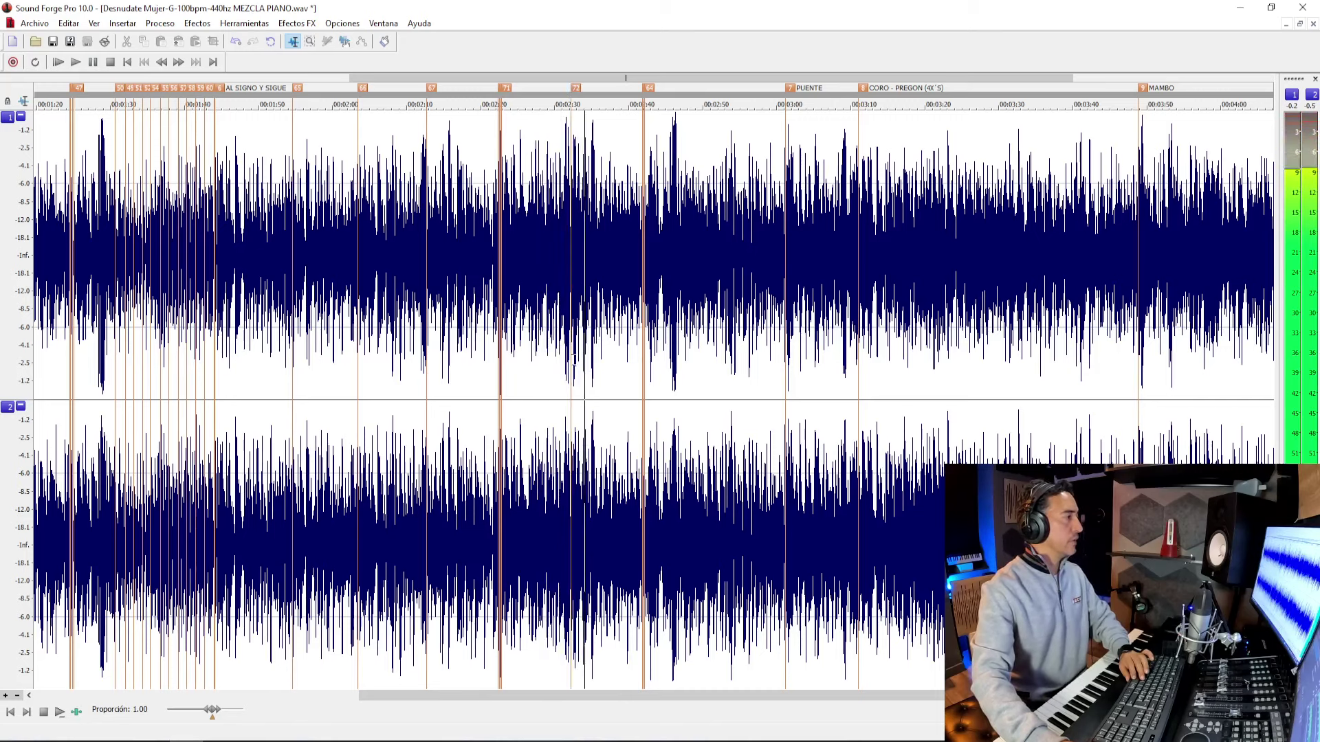
key(alt+Tab)
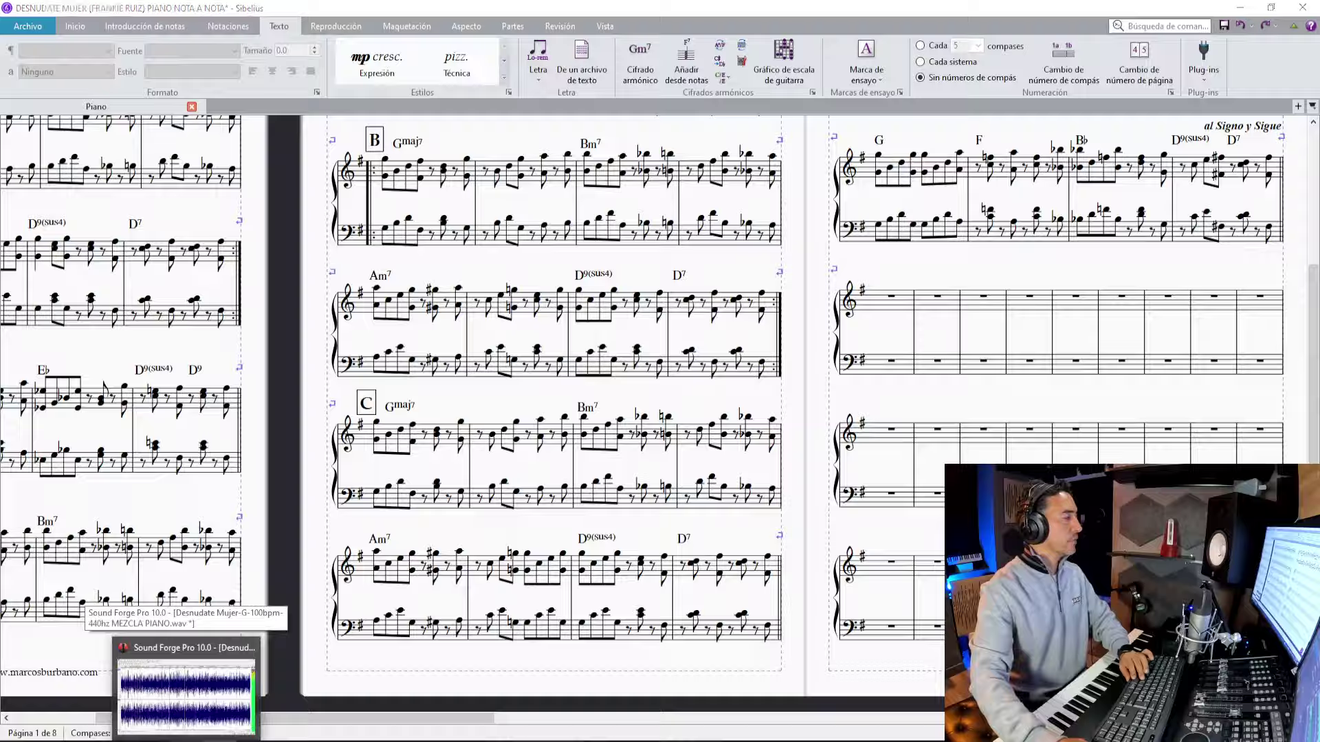
key(alt+Tab)
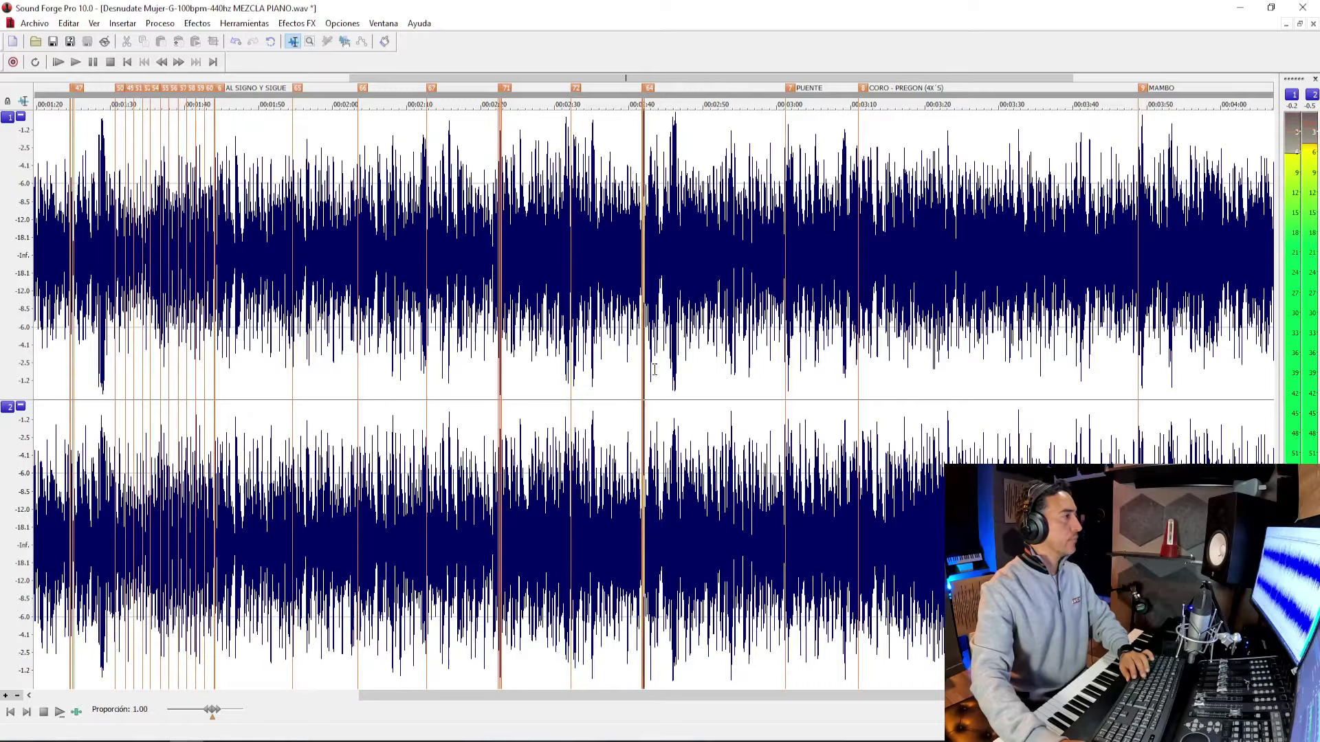
Compare the recording from the marker at about 2:41 with section C and the Puente in the Sibelius score.
key(alt+Tab)
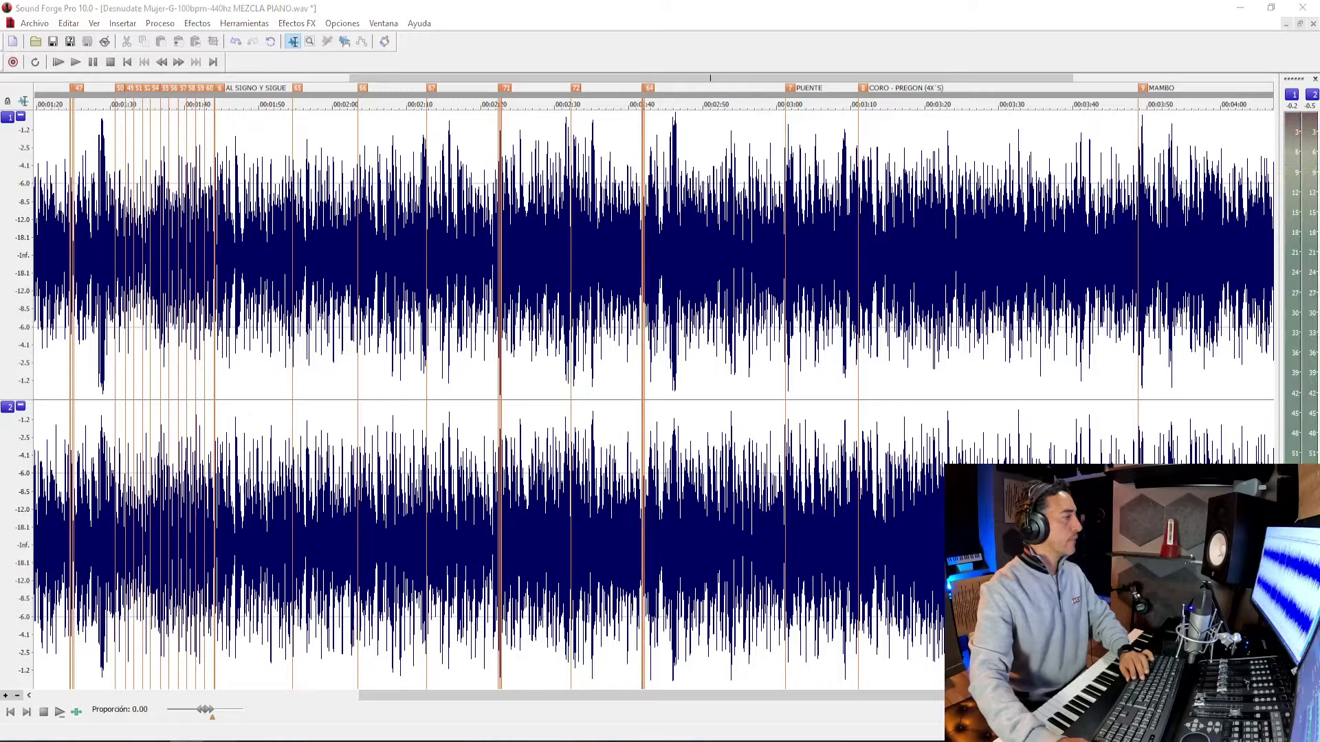
drag(825, 296, 628, 448)
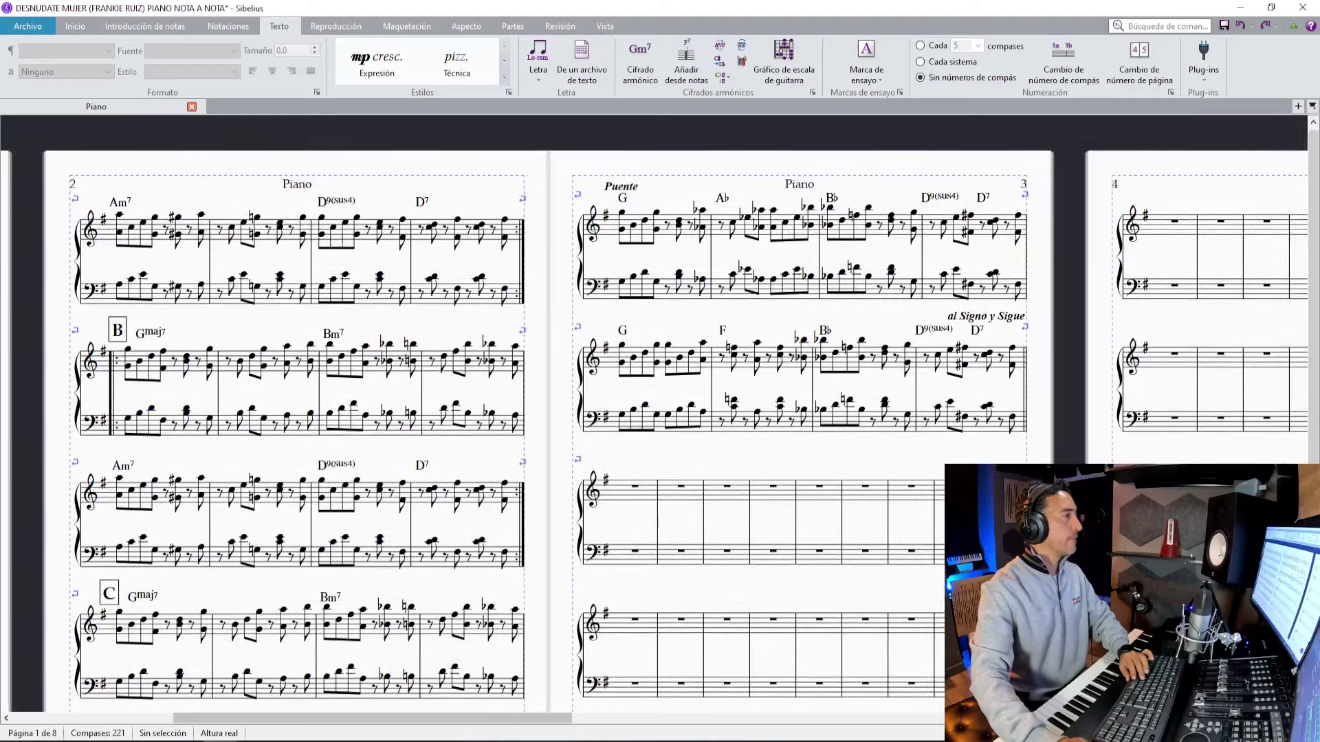
key(alt+Tab)
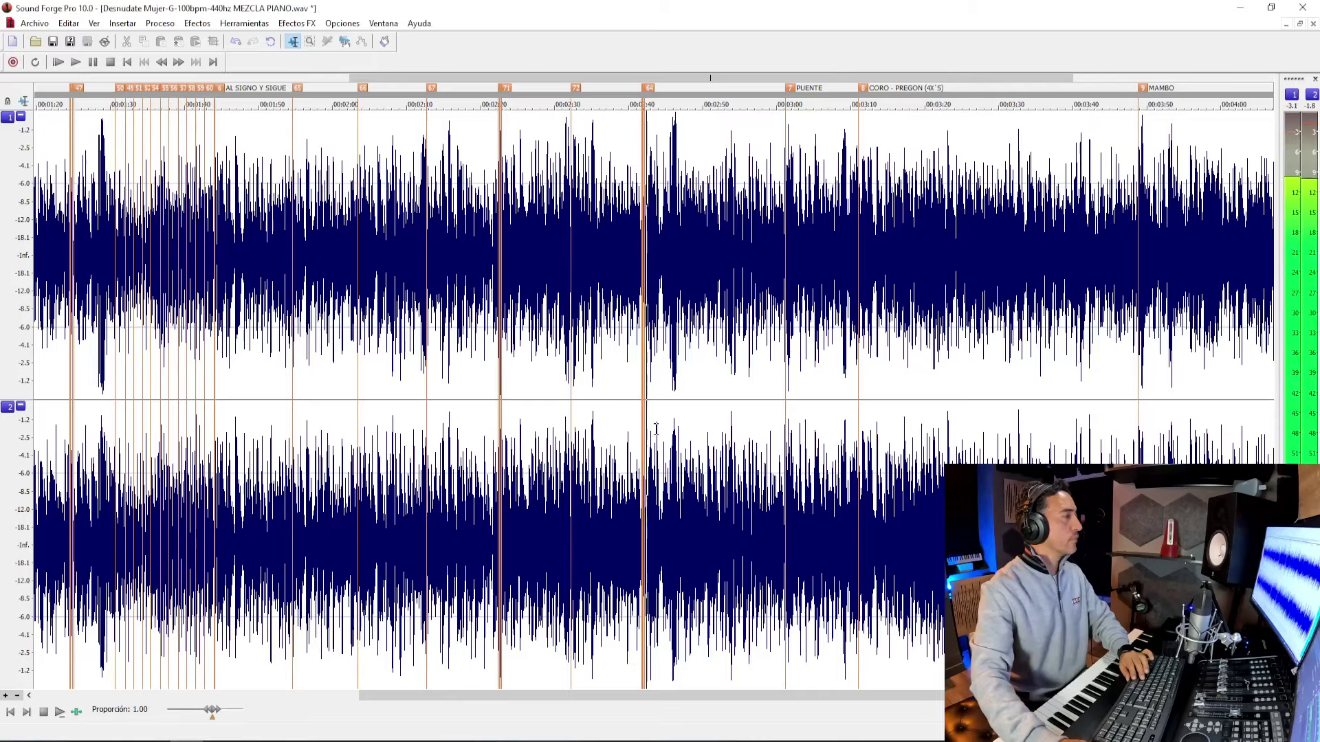
key(alt+Tab)
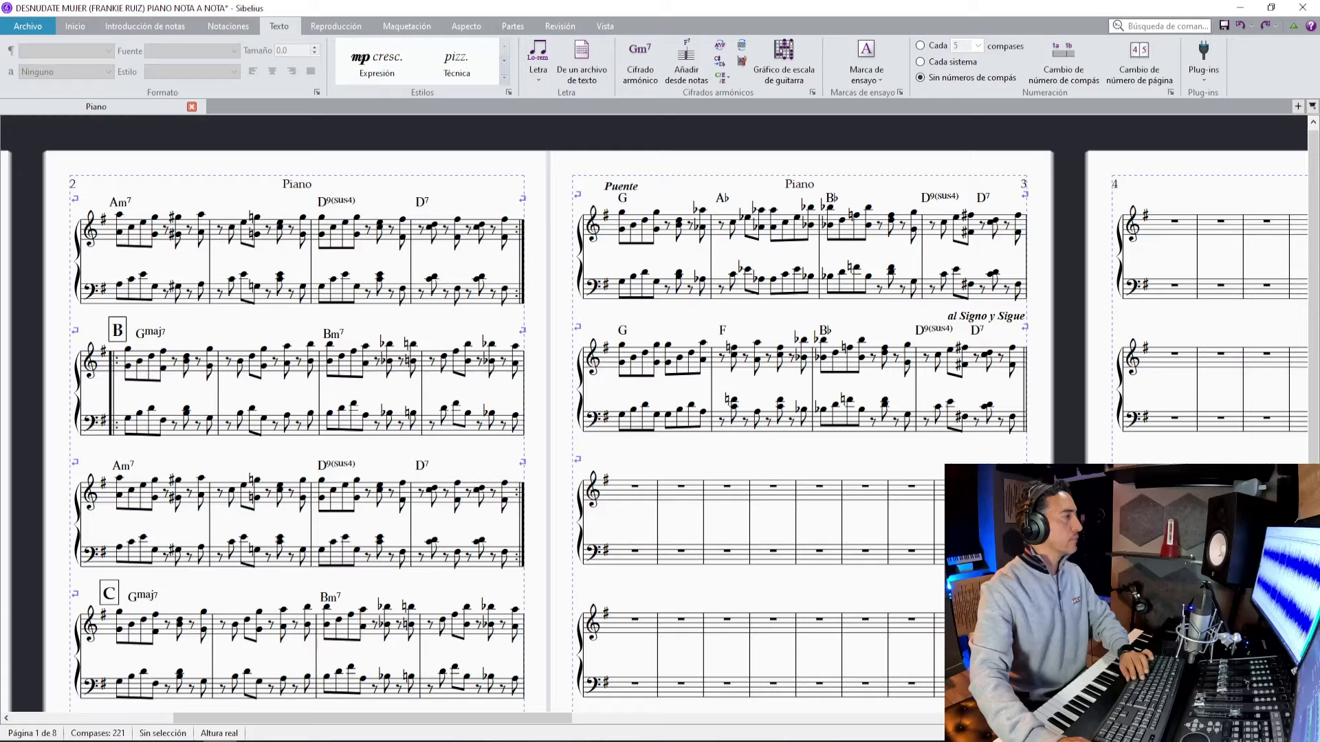
scroll(794, 538, down, 3)
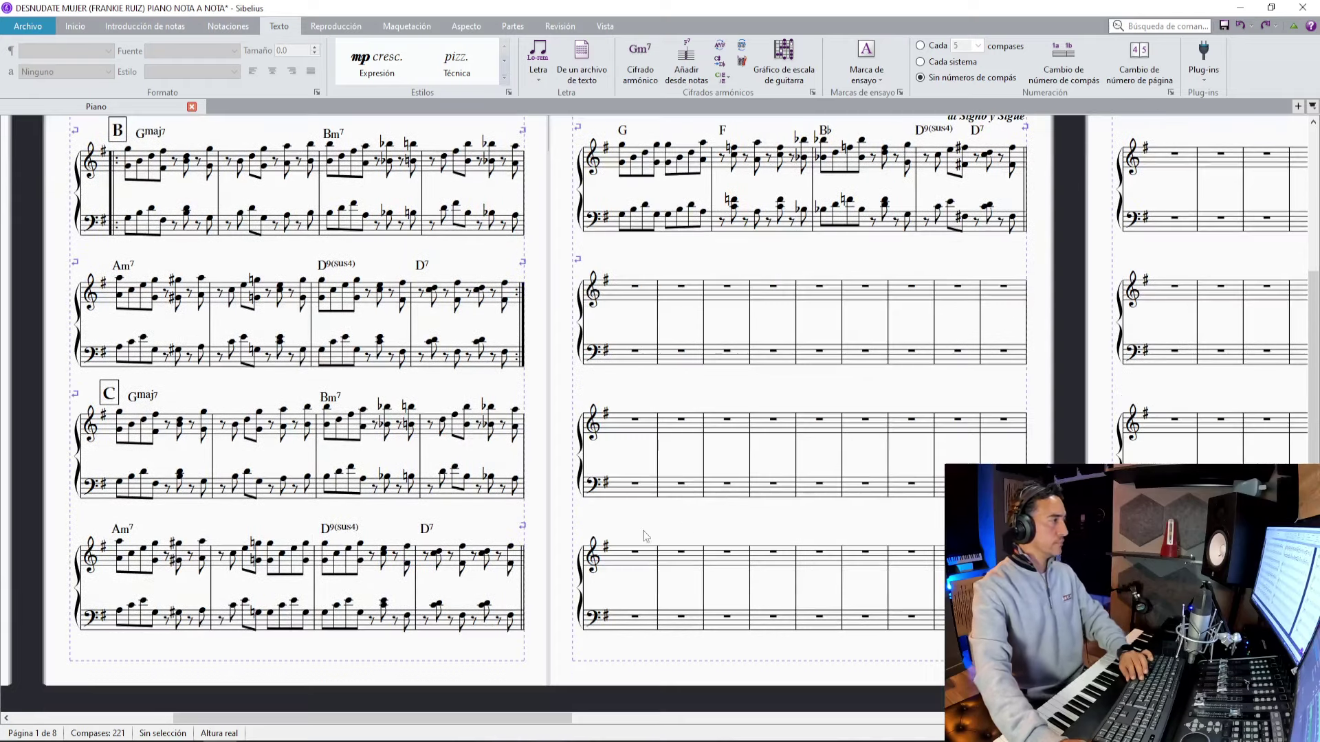
scroll(757, 482, up, 1)
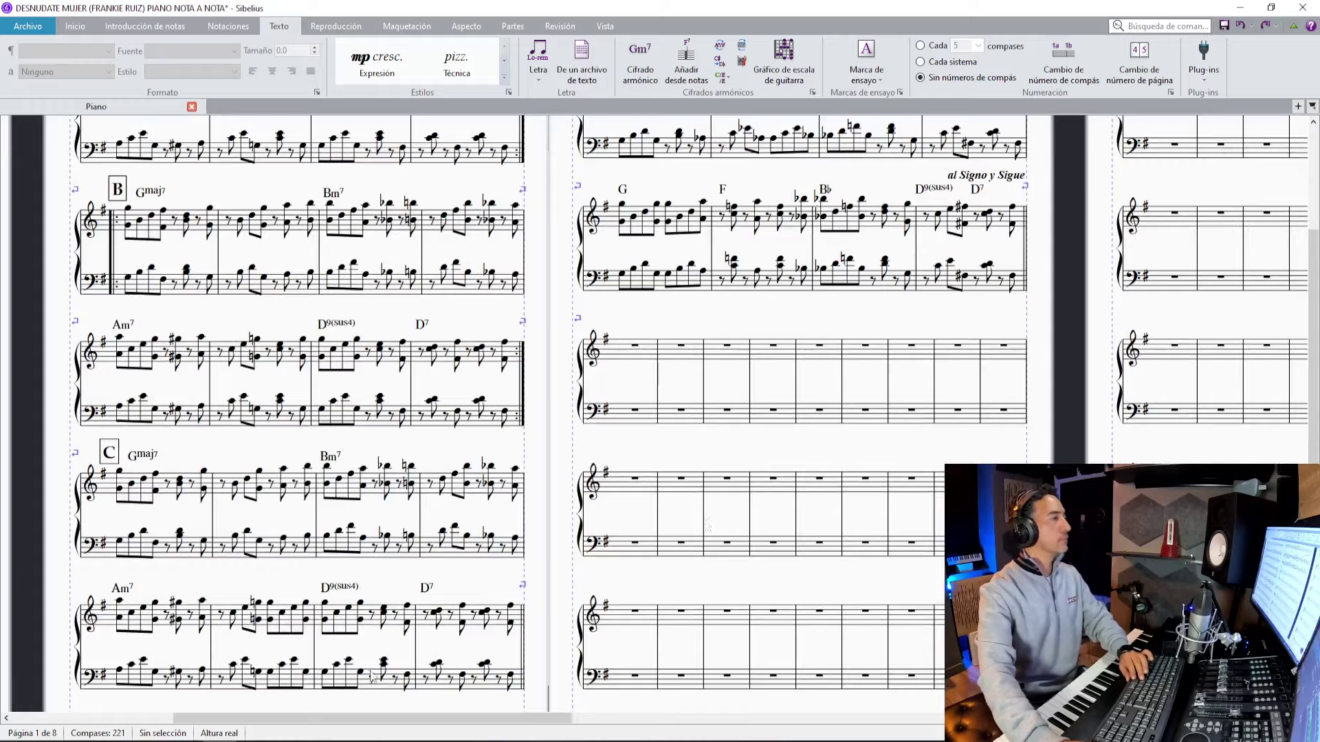
Replay the recording in Sound Forge from about 2:41, follow section C in Sibelius, and drop a marker at about 2:51.
key(alt+Tab)
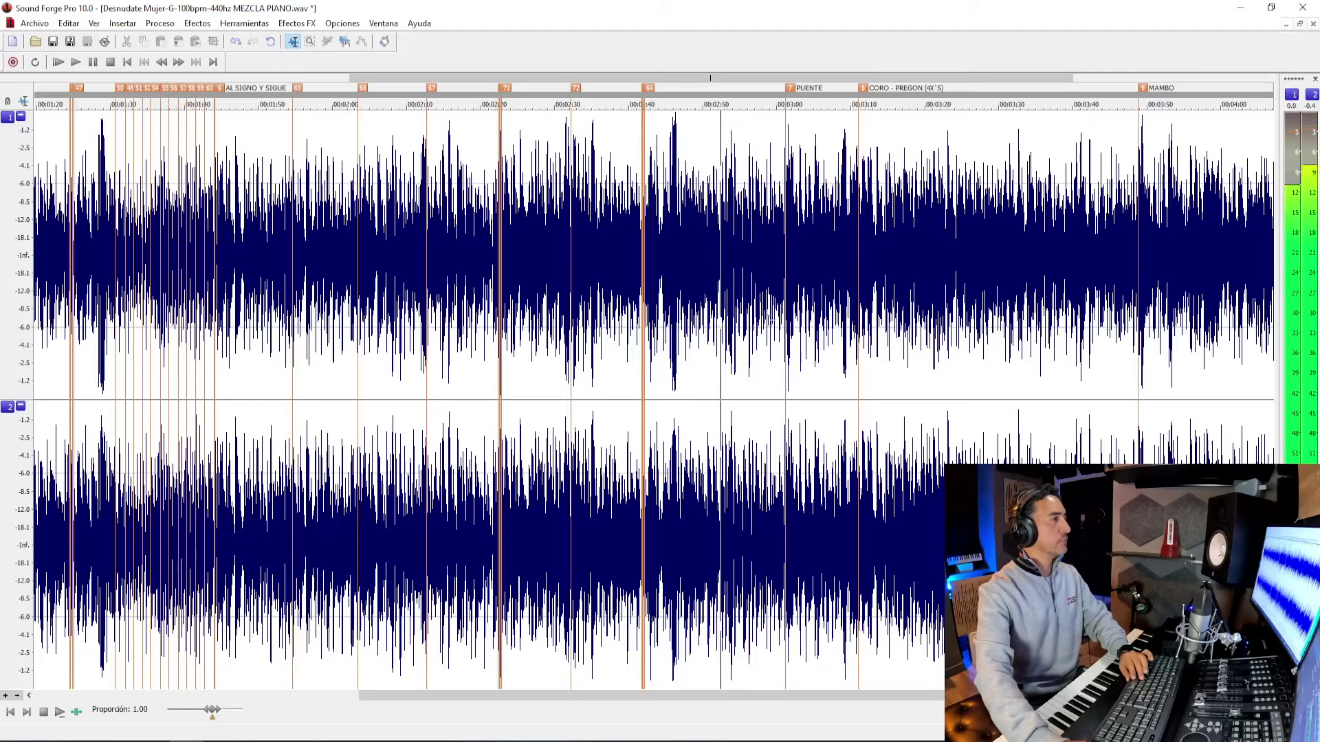
click(643, 398)
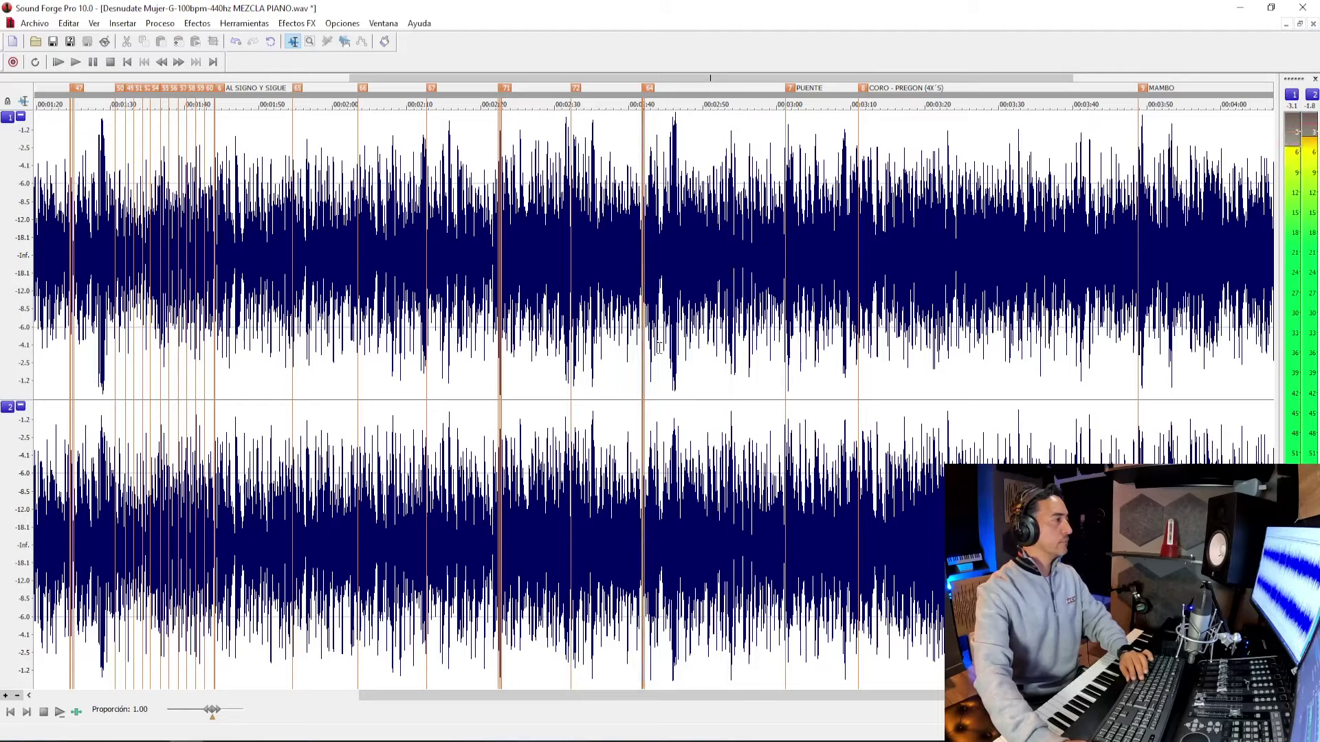
key(alt+Tab)
scroll(282, 646, down, 1)
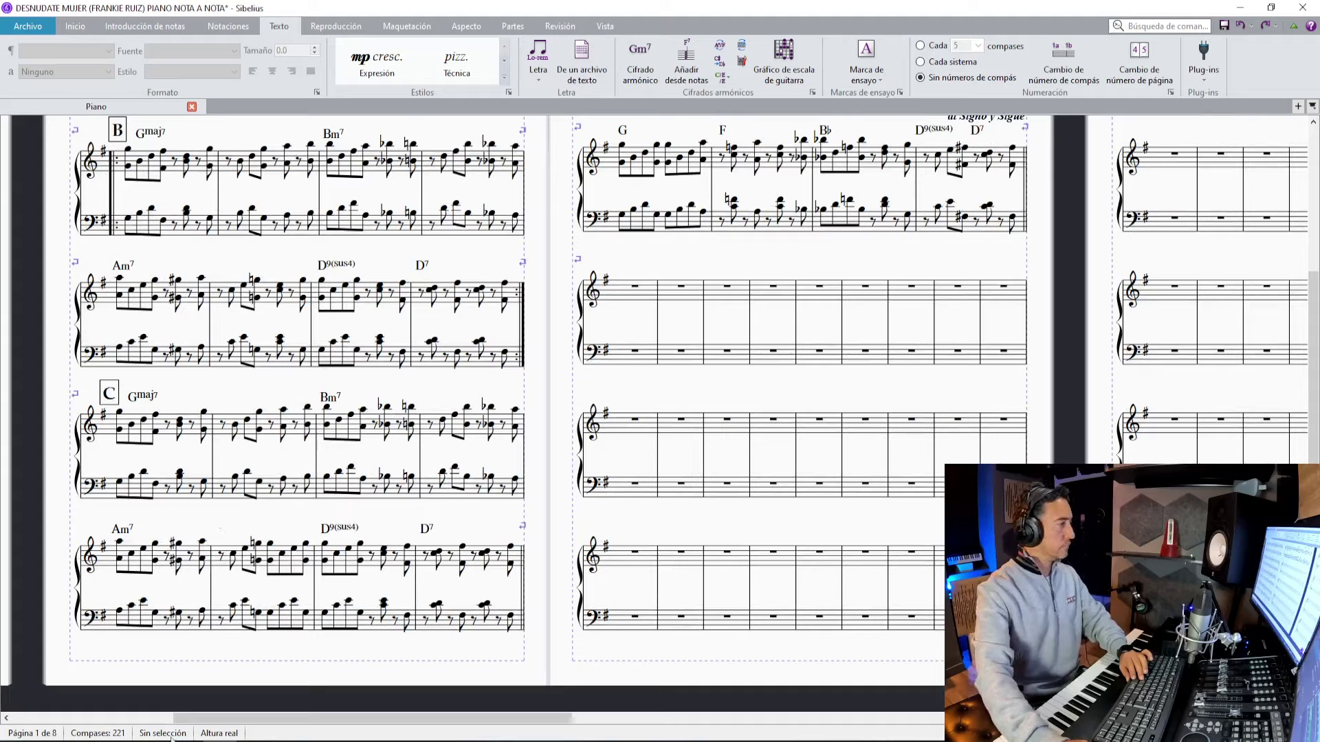
key(alt+Tab)
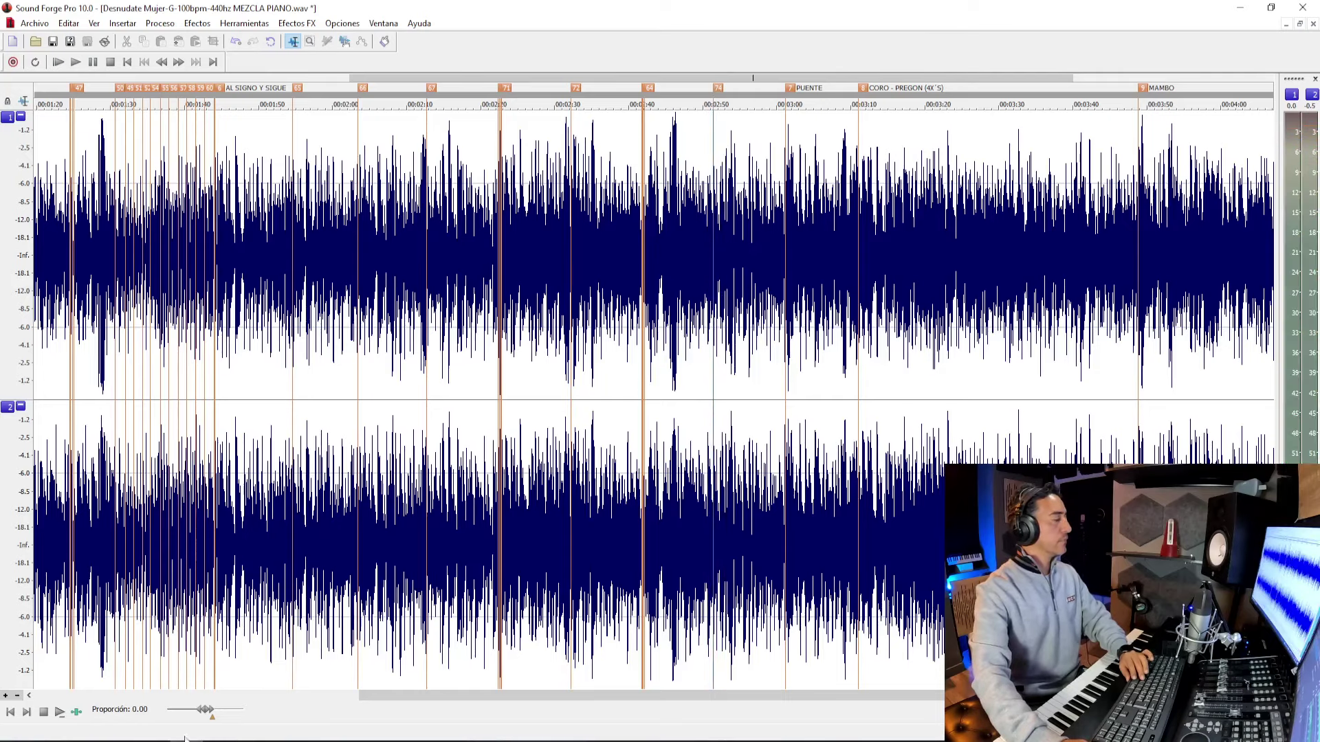
Switch to Sibelius and delete the "al Signo y Sigue" text above the last bar of the Puente.
key(alt+Tab)
scroll(457, 306, up, 1)
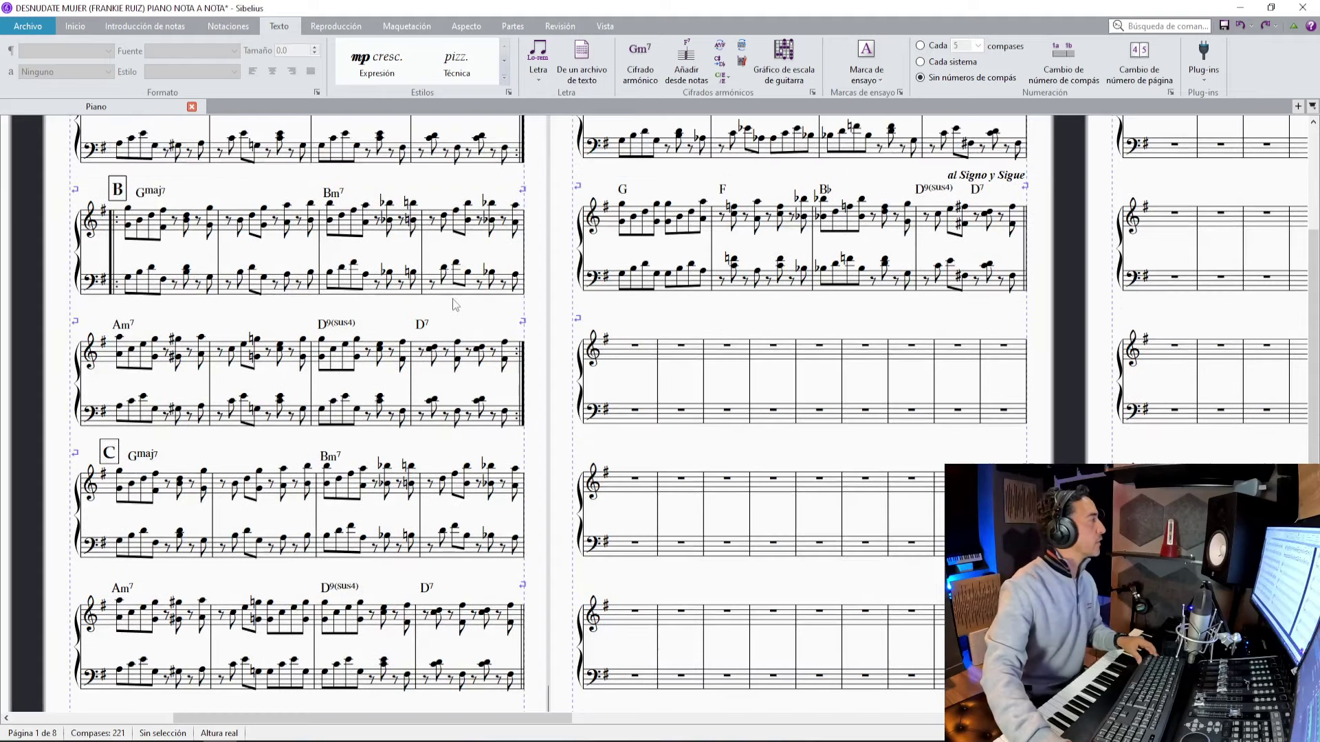
scroll(846, 237, up, 1)
double_click(989, 235)
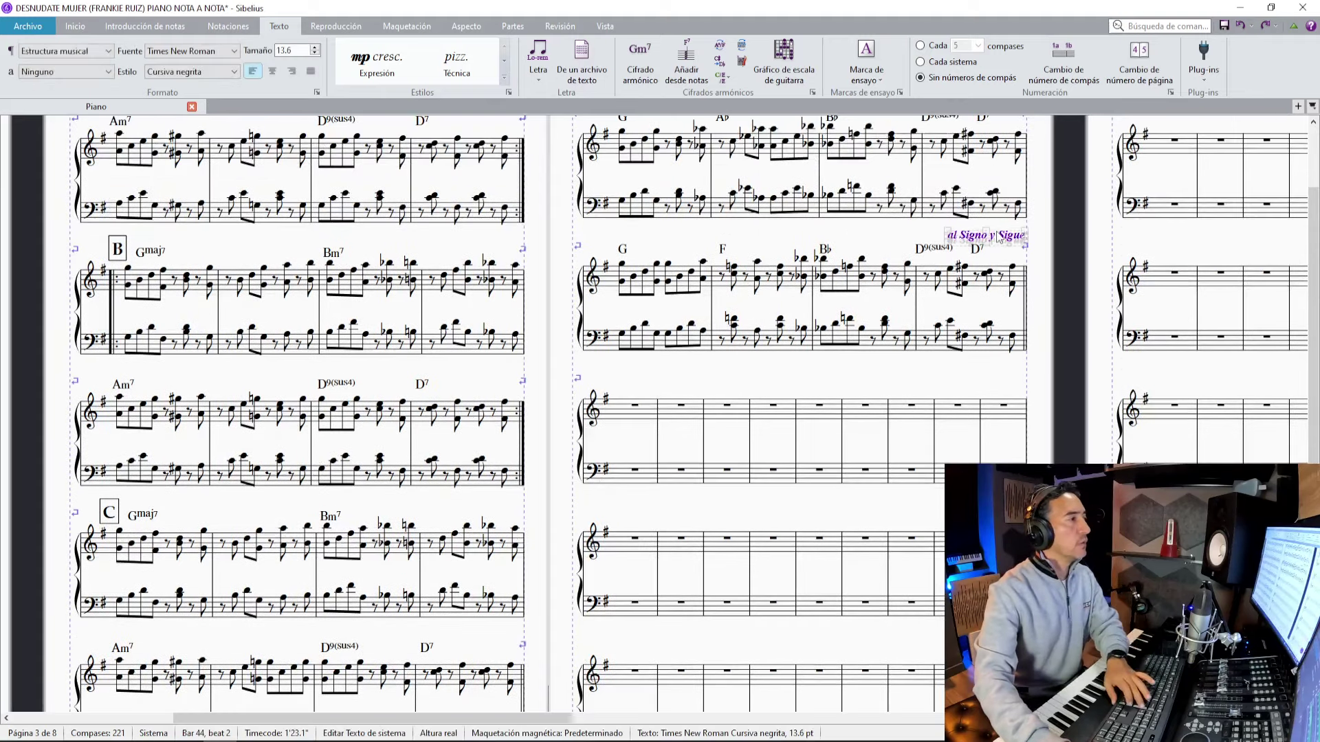
key(Escape)
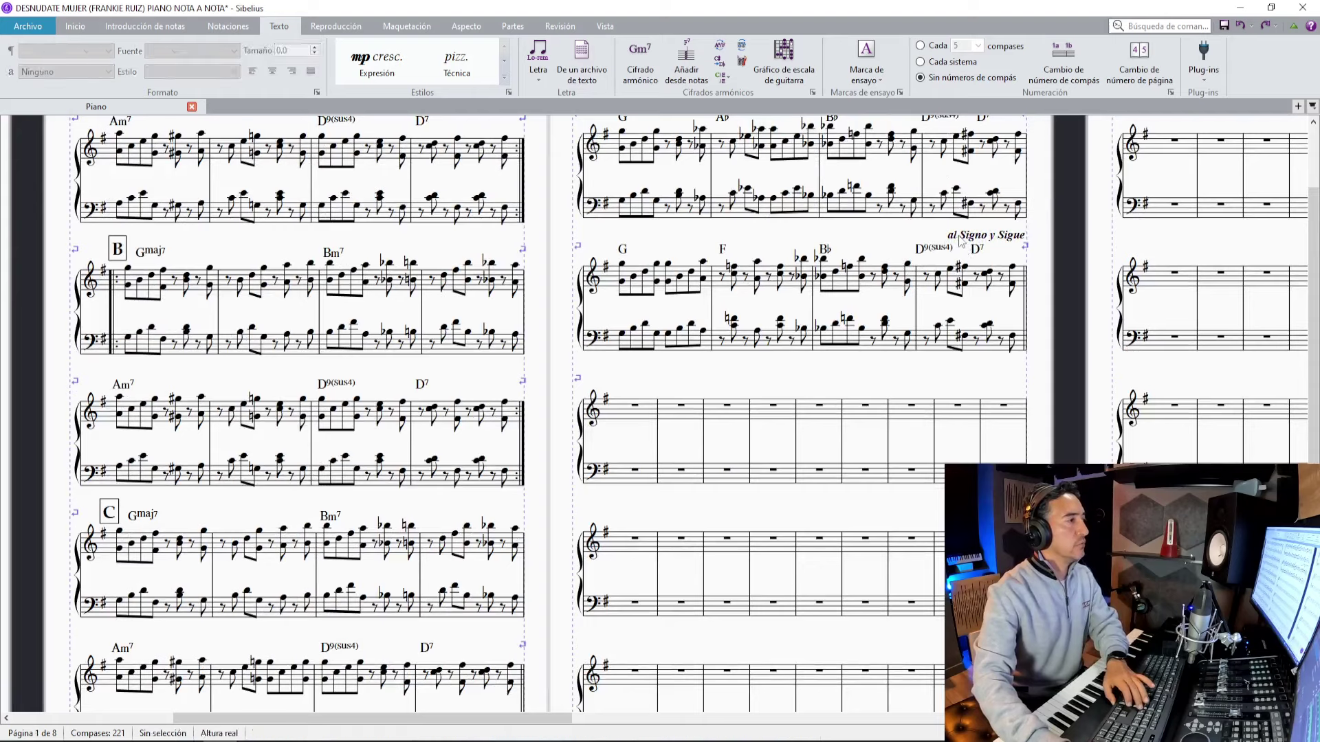
key(Delete)
Add a "D.S. al Coda" repeat text at the end of bar 44 and align it with the final barline.
click(1027, 296)
right_click(1027, 293)
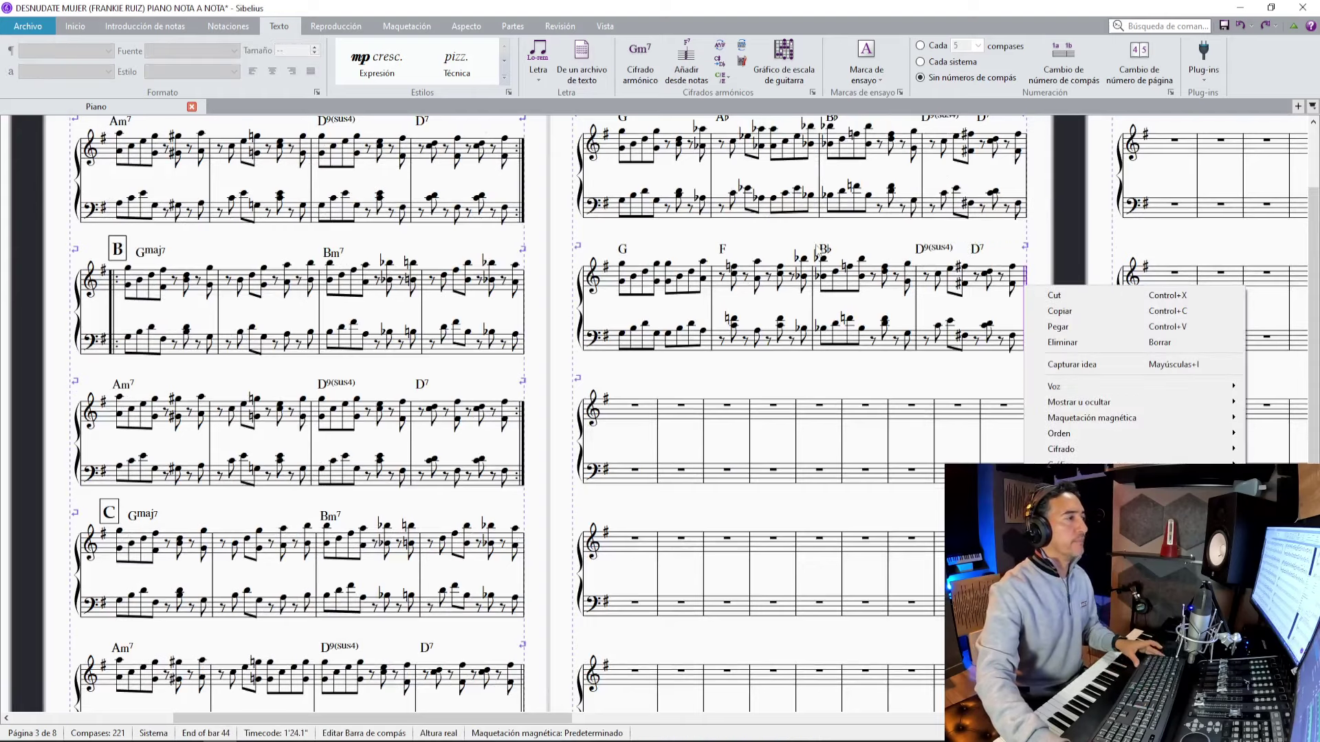
click(506, 76)
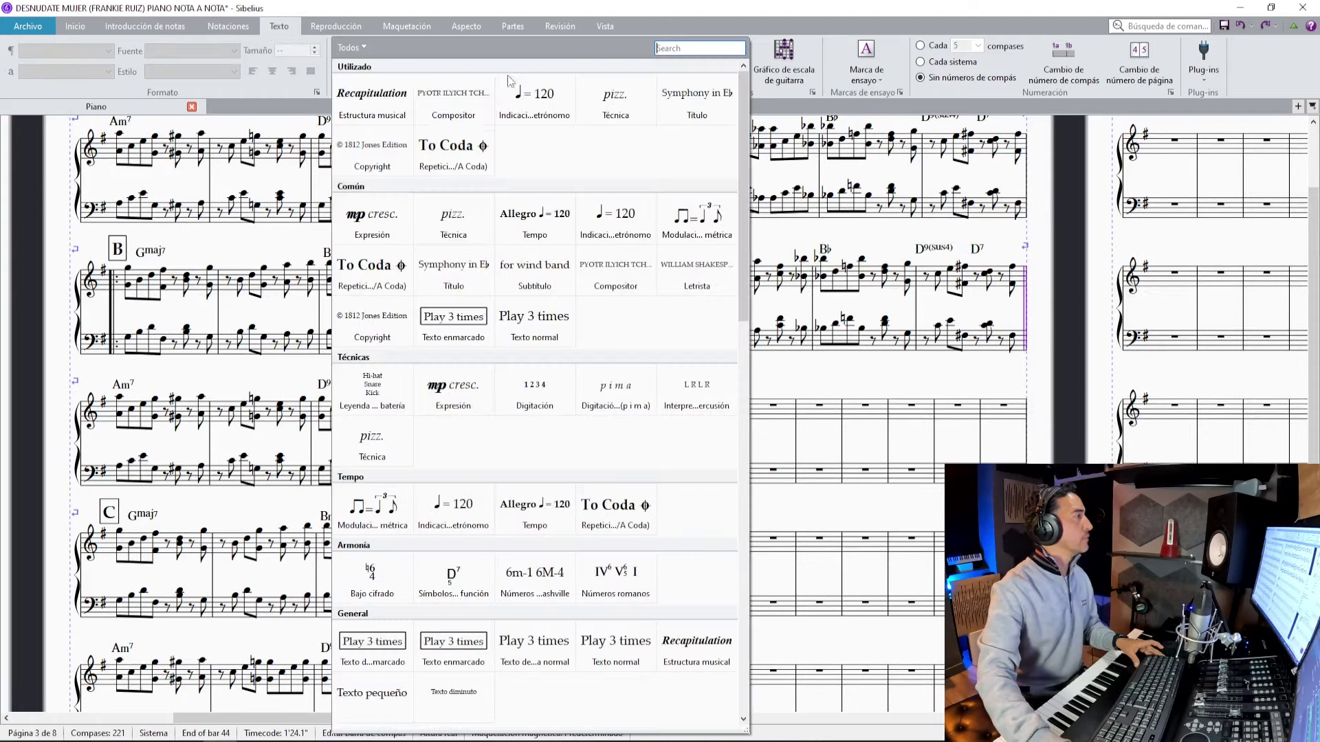
click(455, 154)
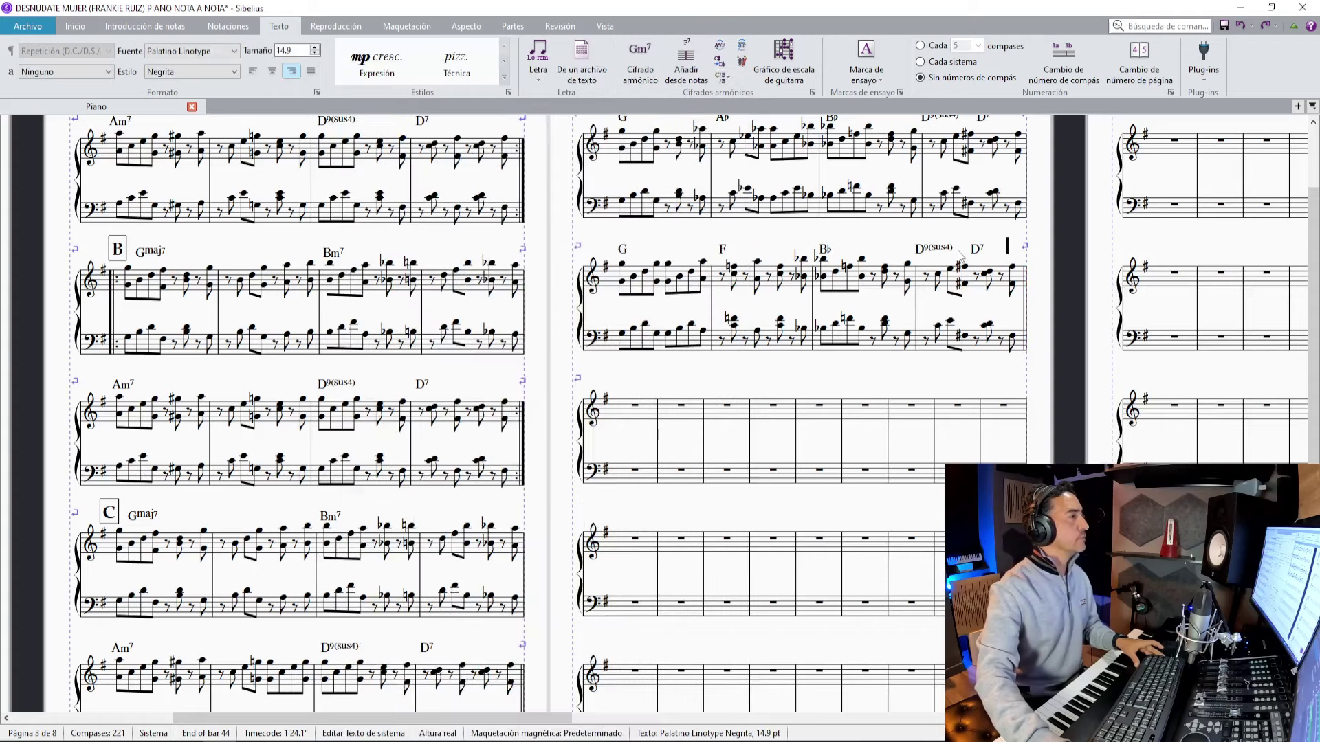
right_click(1006, 242)
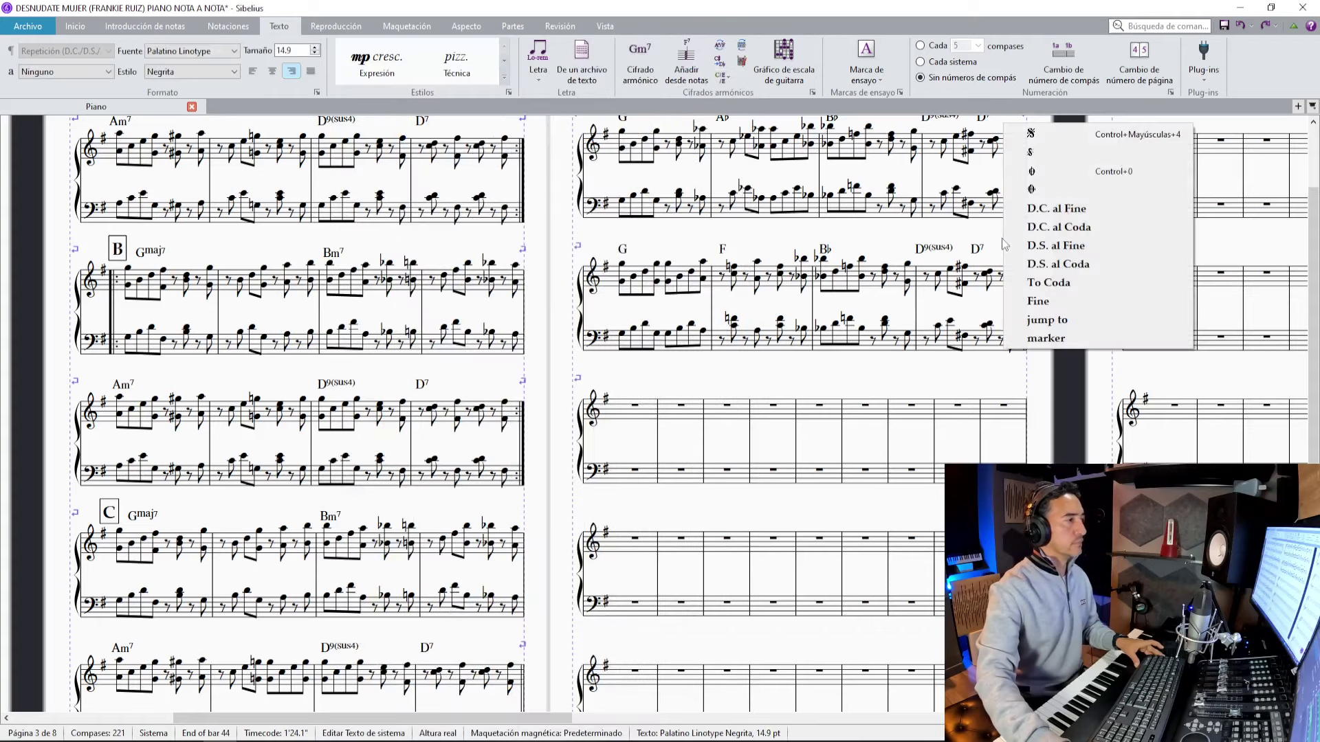
click(1065, 267)
key(Escape)
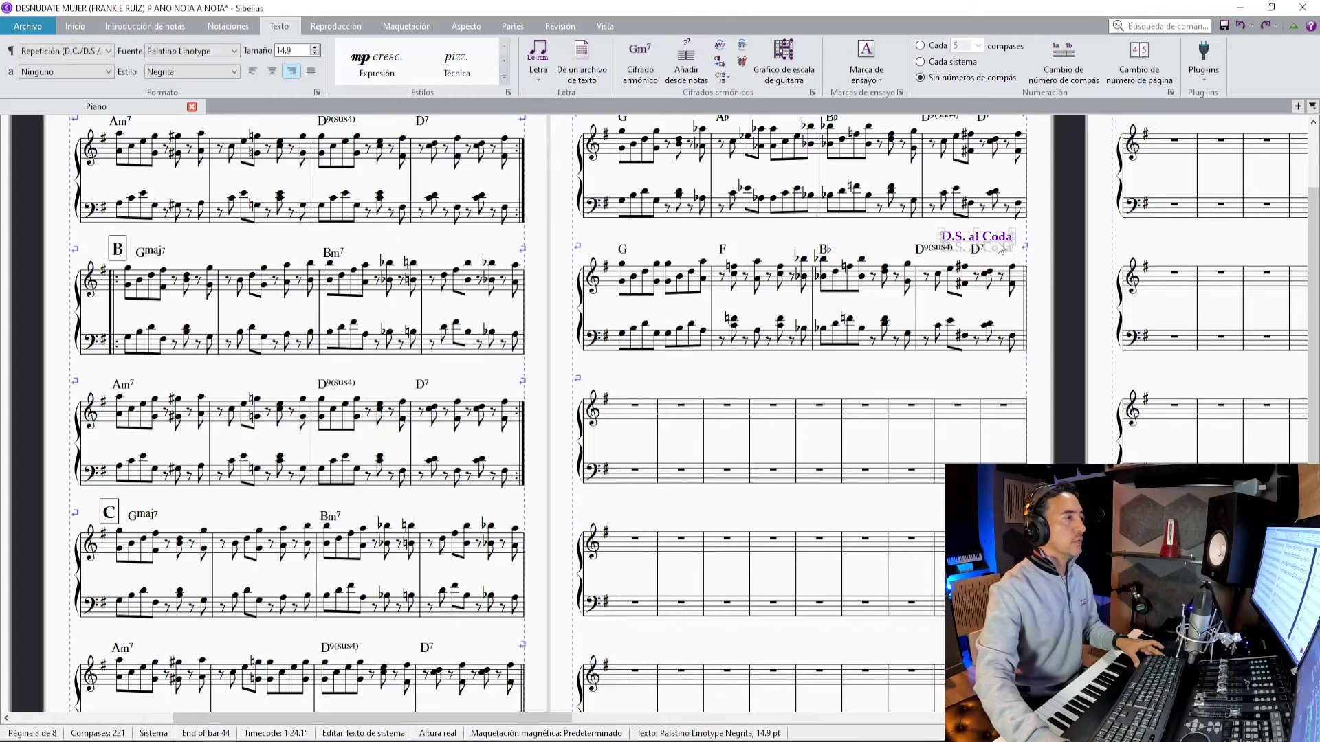
drag(1009, 247, 1006, 248)
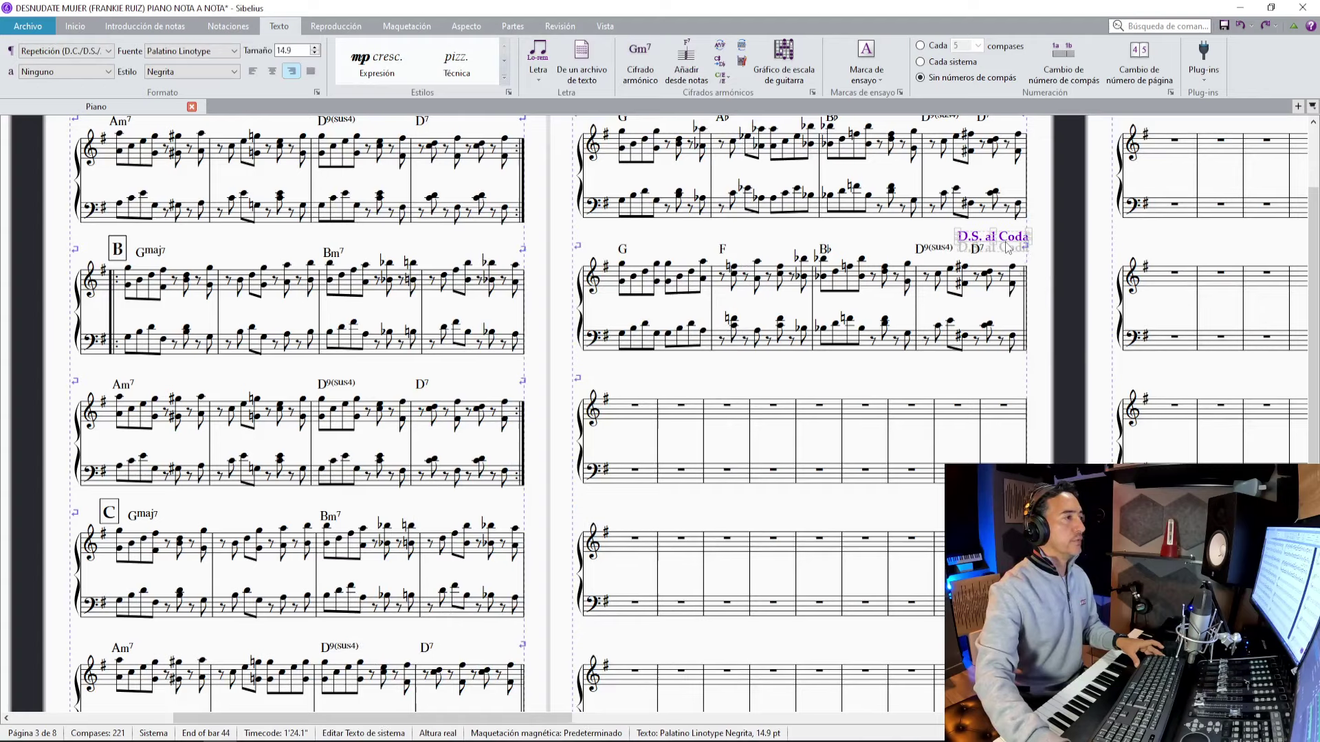
Copy both staves of section C, bars 29 to 36, into the empty bars starting at bar 45.
scroll(195, 489, down, 1)
click(176, 492)
scroll(175, 492, down, 1)
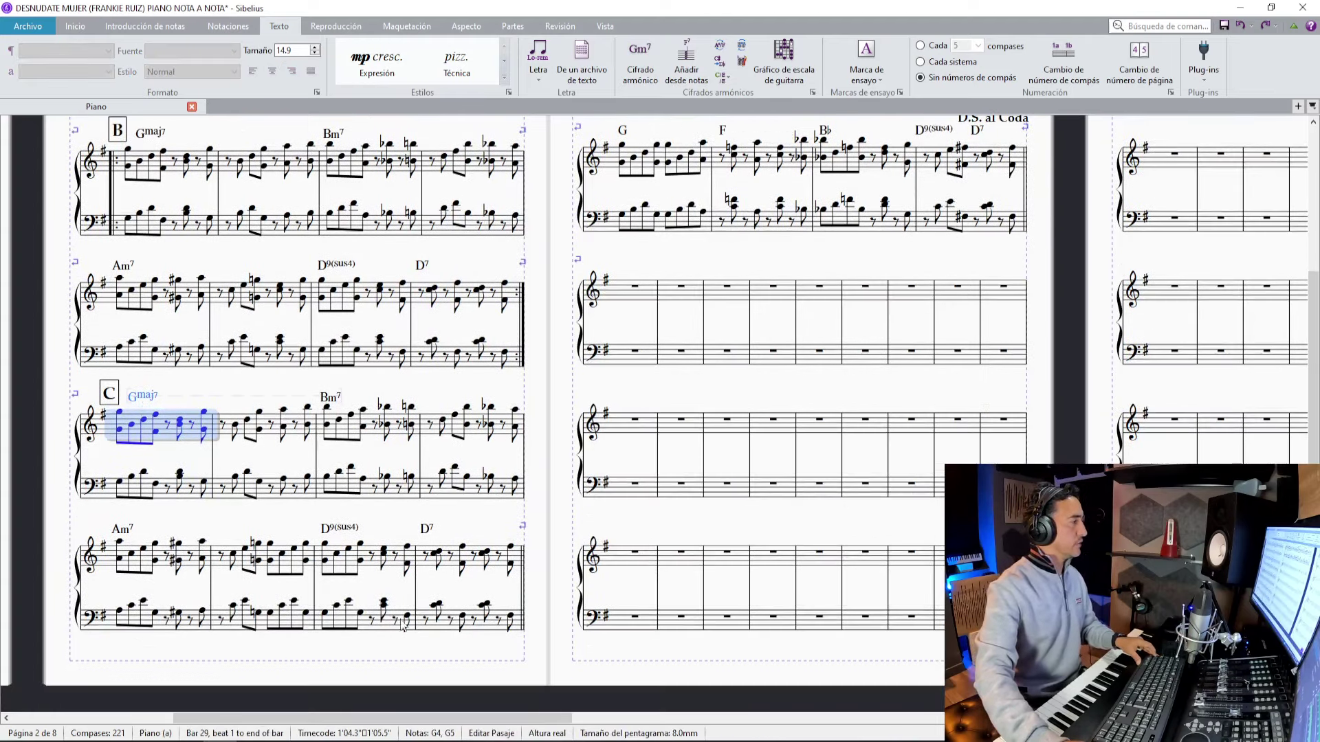
shift+click(495, 631)
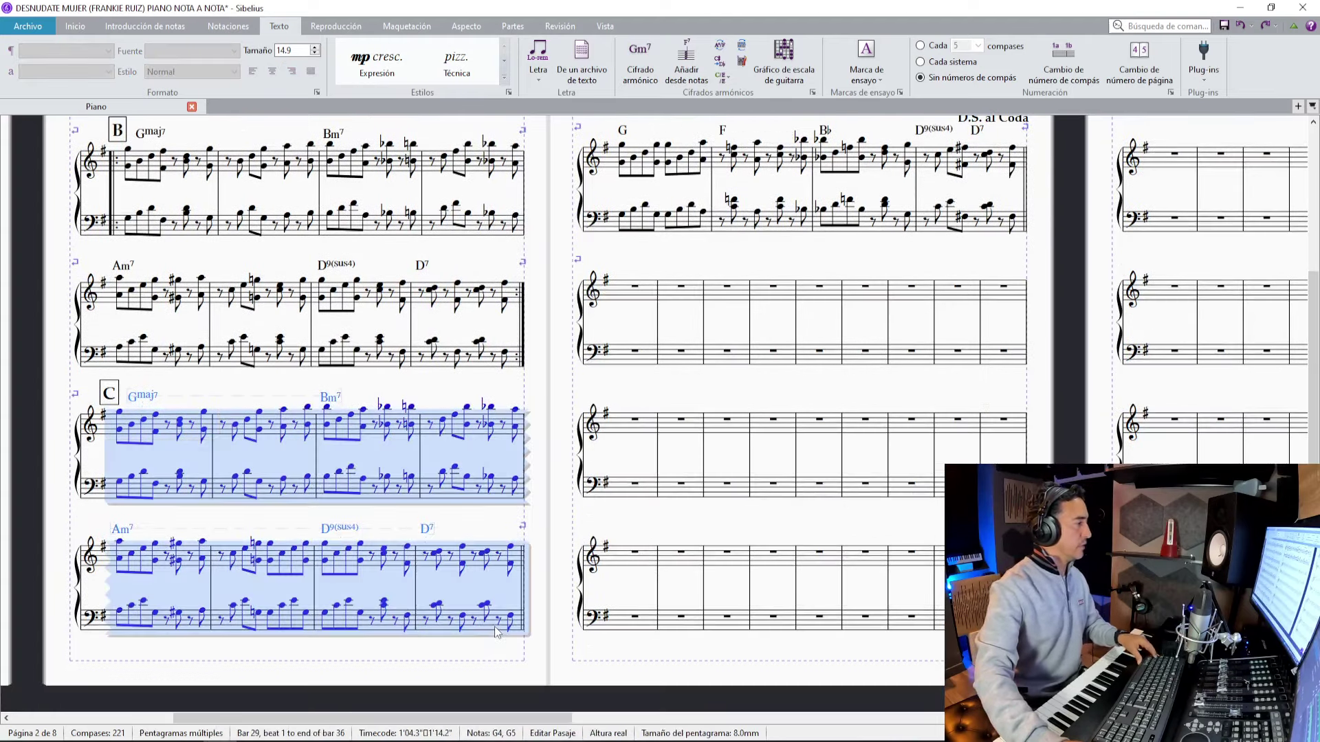
click(654, 302)
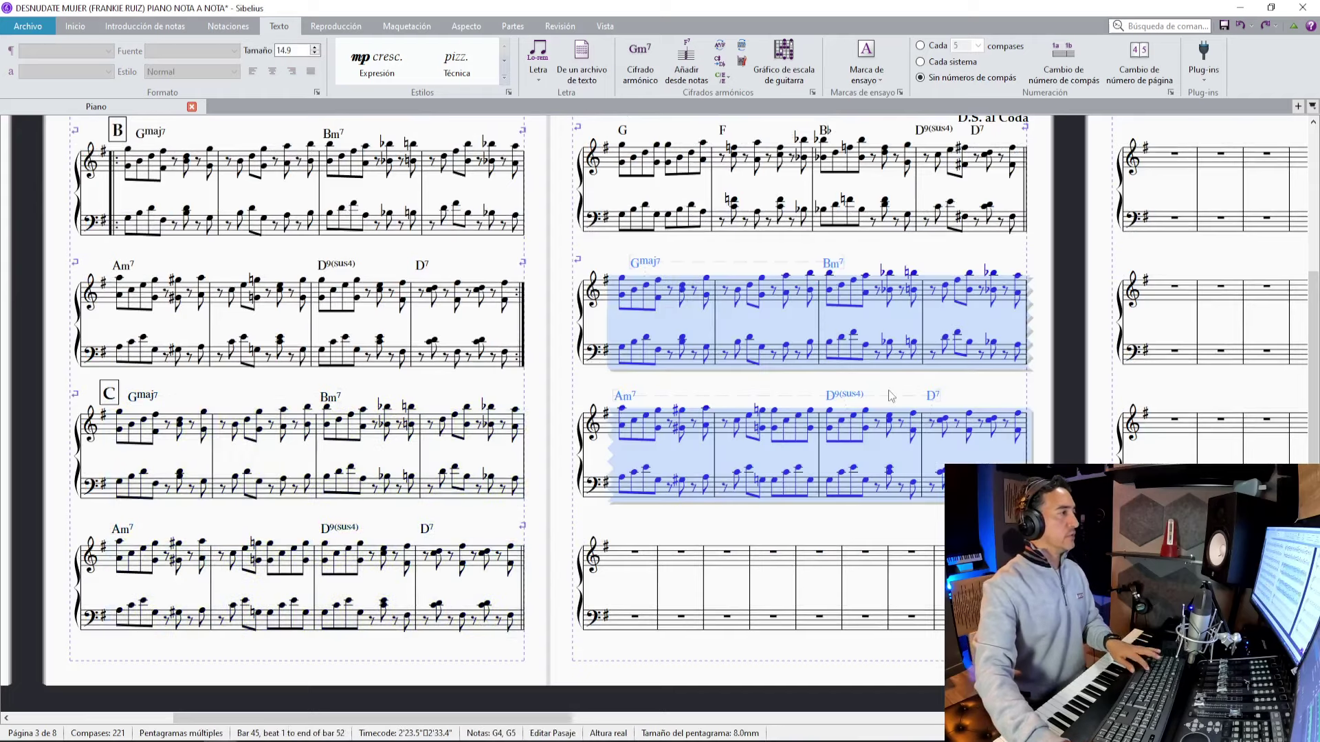
Enclose bars 45 to 52 in repeat barlines and label the start of the passage "(3X's)".
key(shift+r)
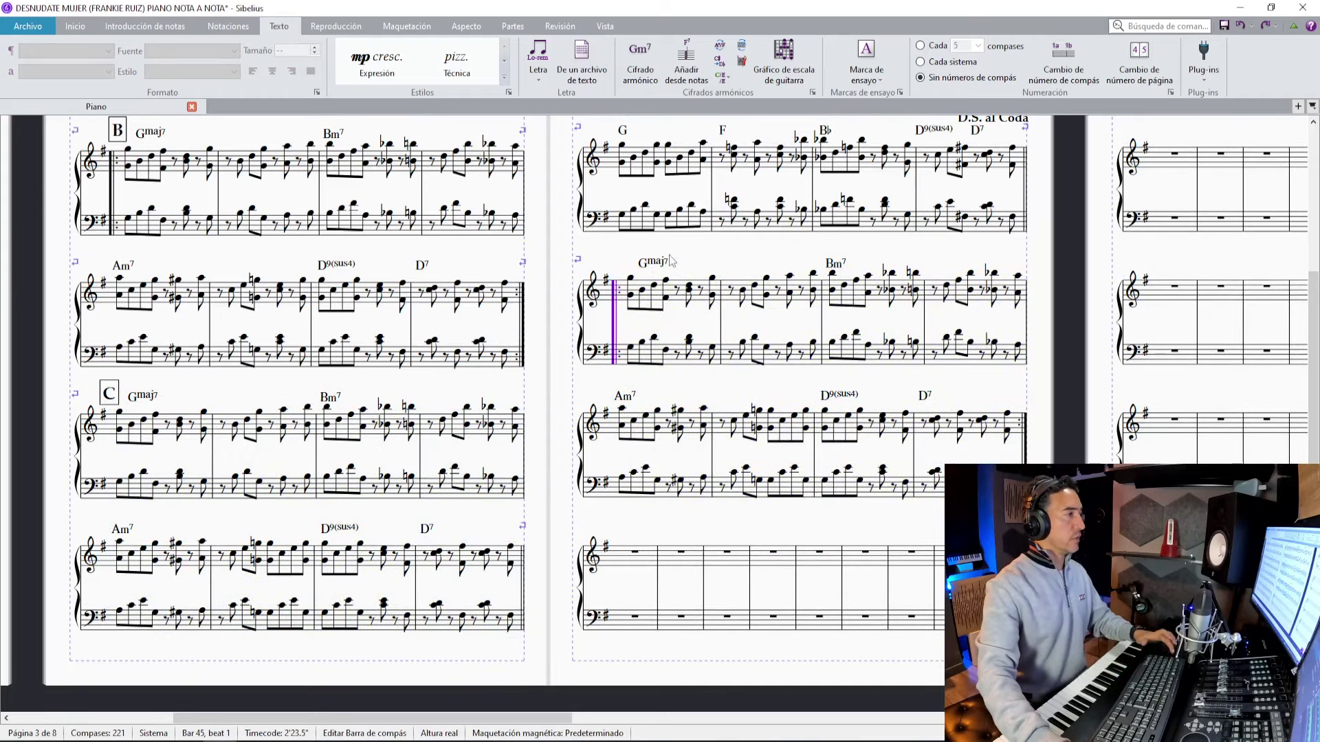
click(641, 293)
key(ctrl+alt+t)
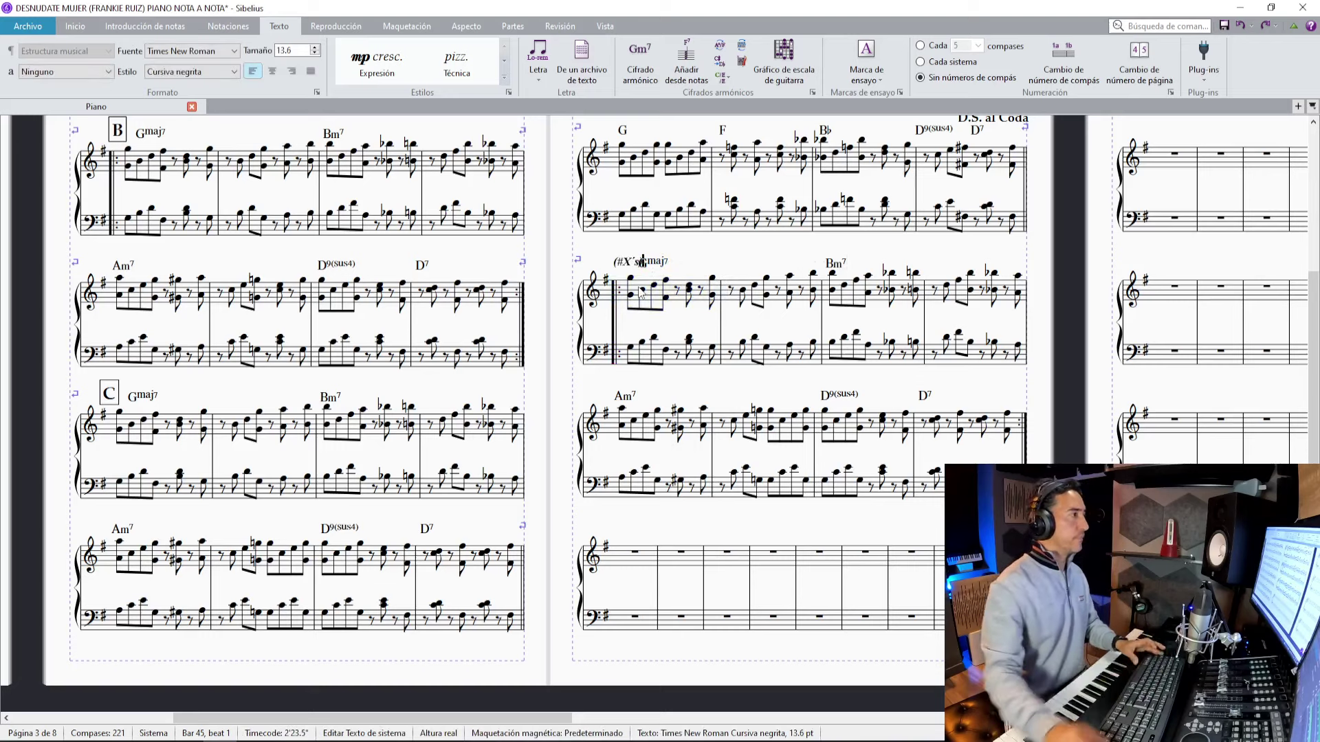
key(Left)
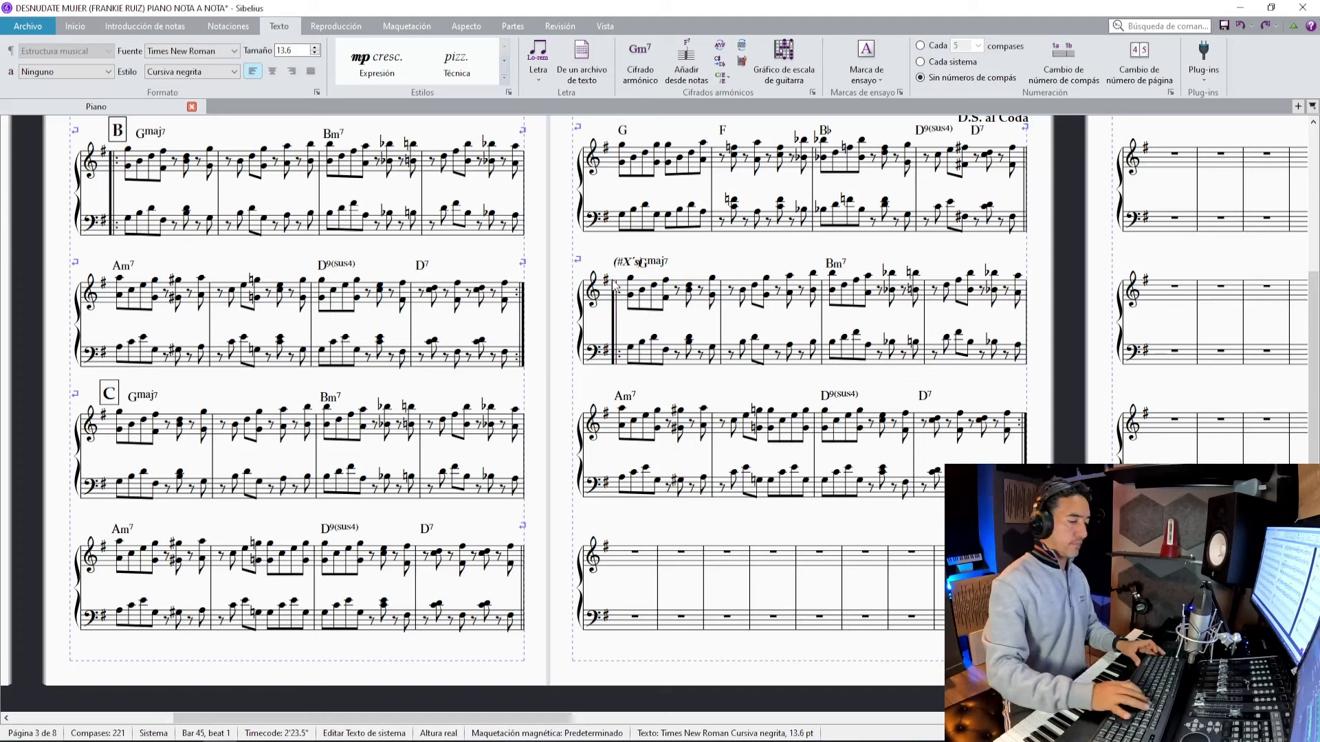
key(Escape)
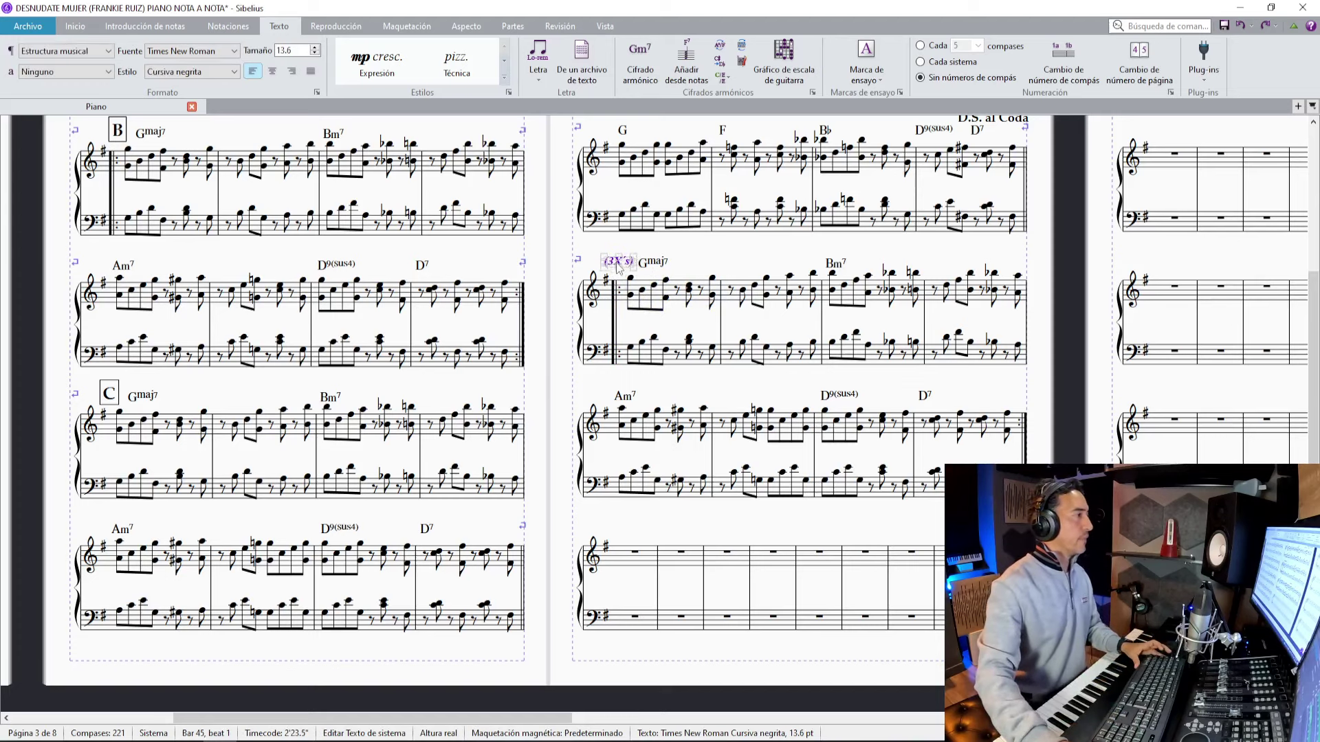
Deselect the repeat label and save the score.
click(716, 257)
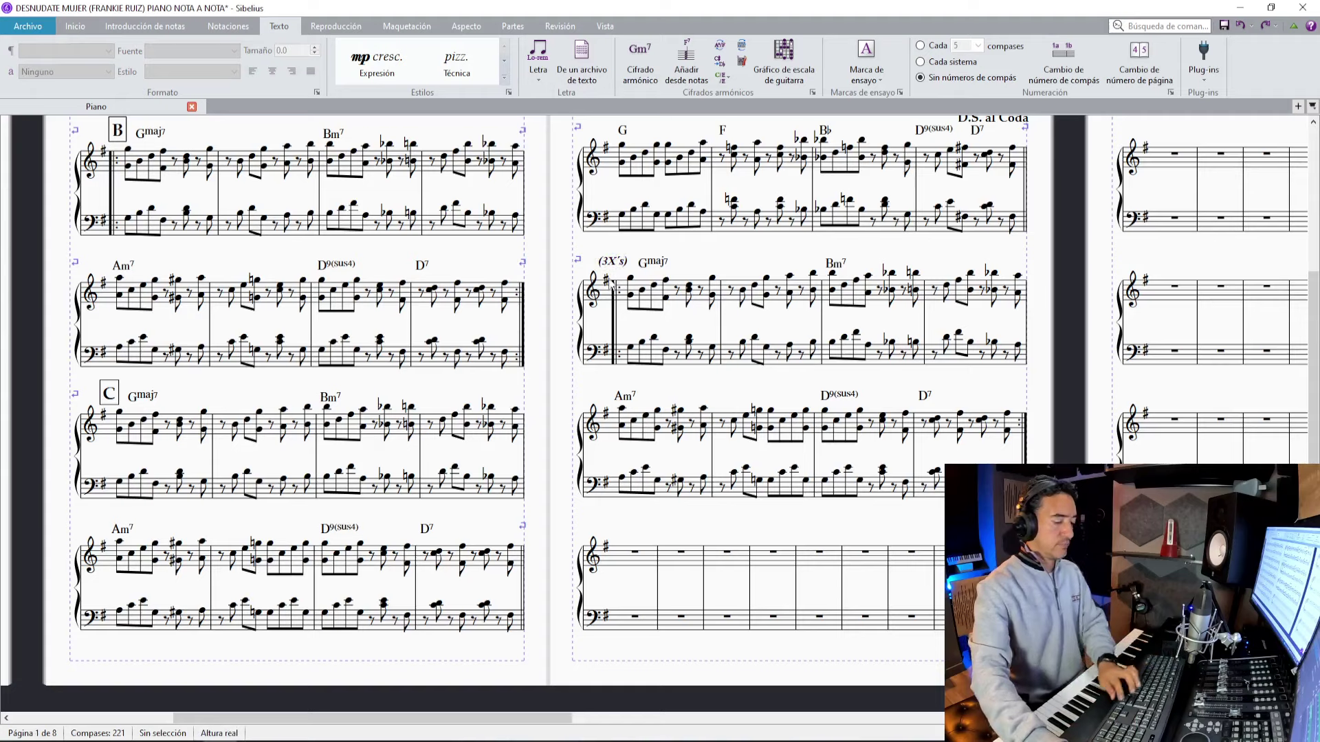
double_click(667, 268)
click(711, 271)
Play the recording in Sound Forge from the marker at about 2:51, then return to the Sibelius score to check the form.
scroll(776, 358, down, 1)
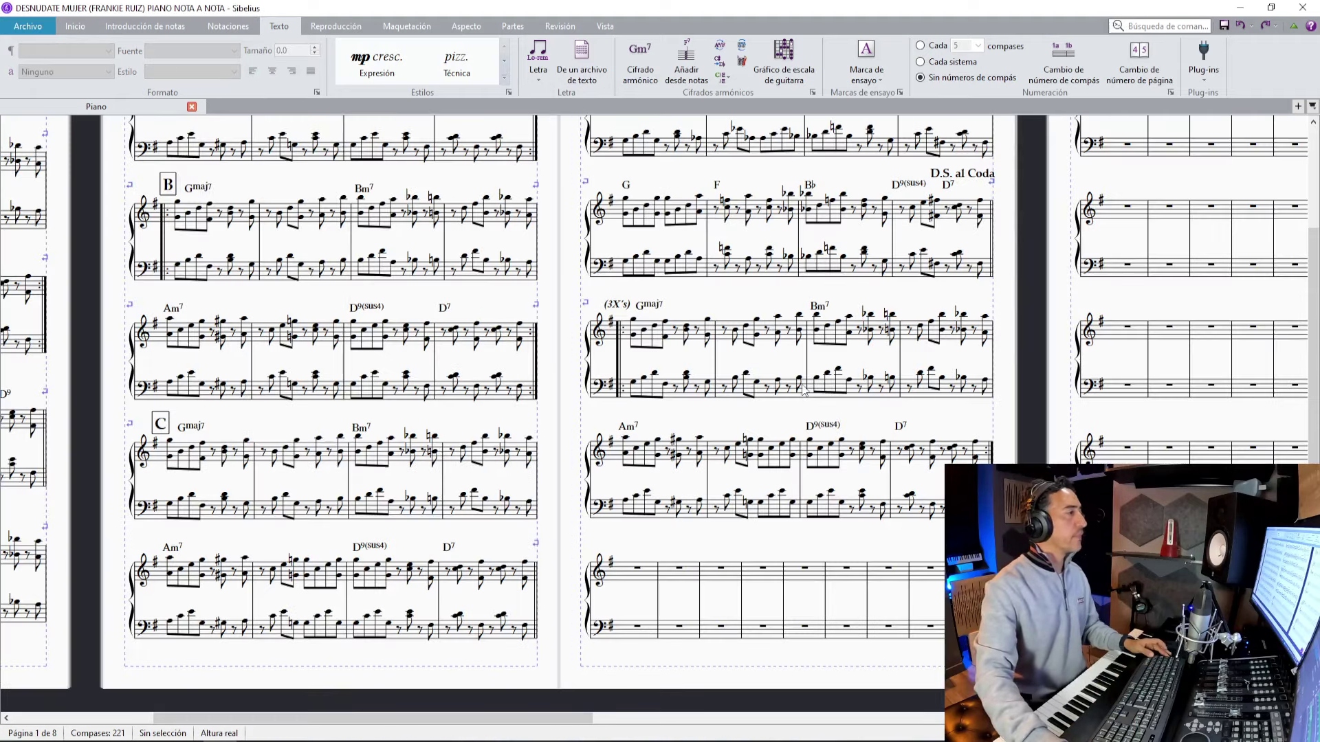
scroll(788, 362, up, 1)
scroll(808, 373, up, 1)
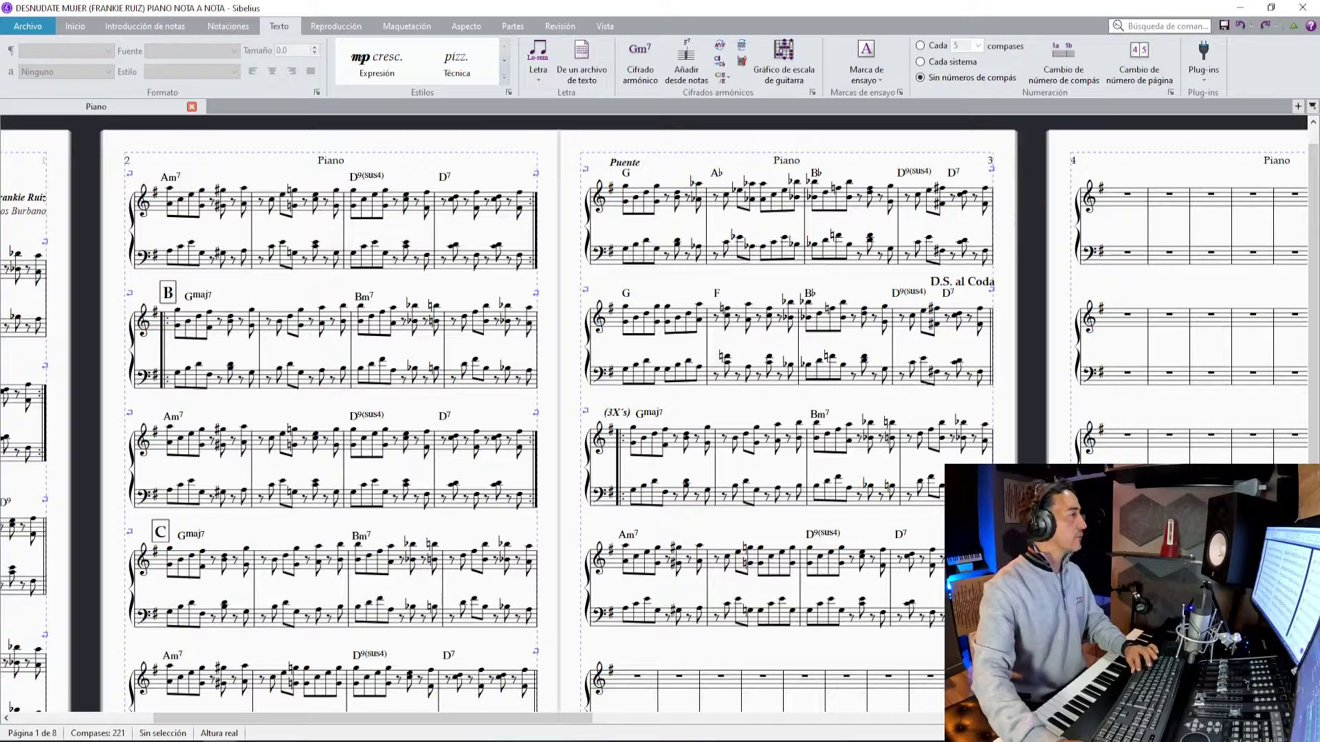
key(alt+Tab)
key(space)
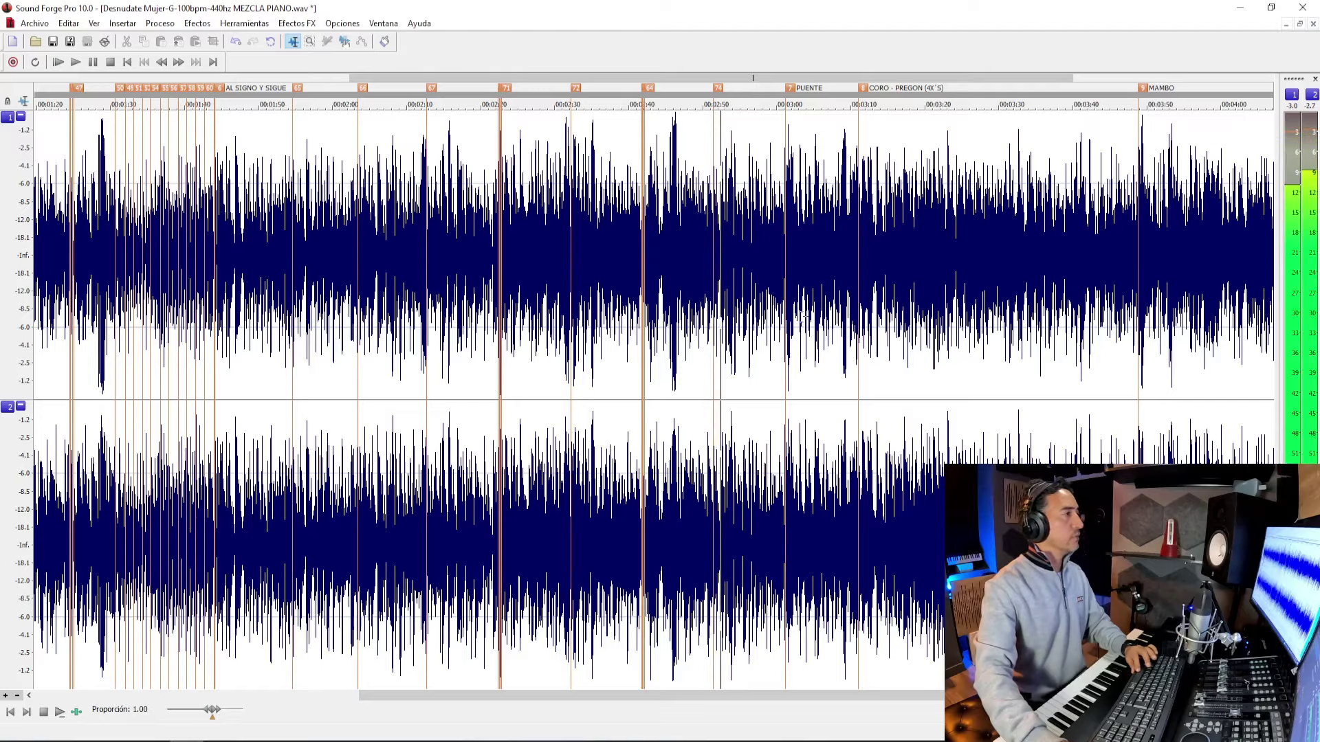
scroll(889, 222, up, 1)
key(alt+Tab)
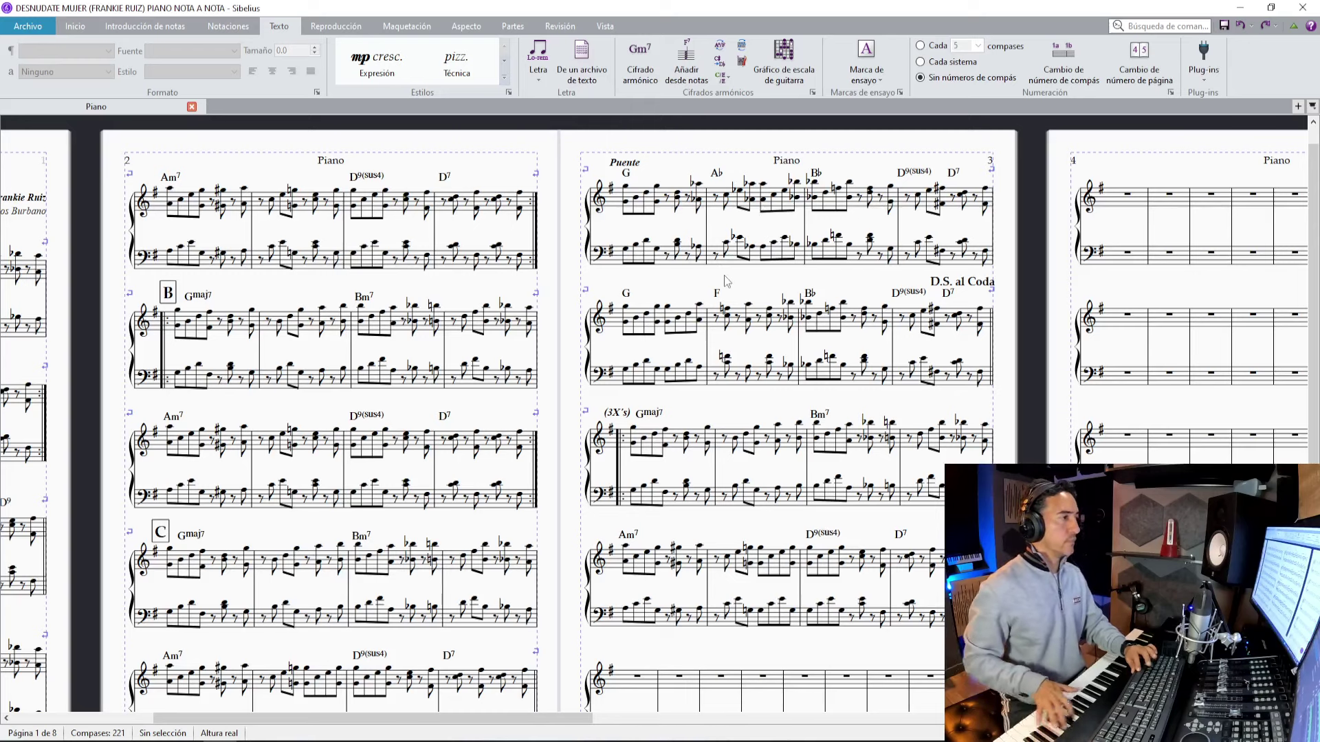
Check the Puente passage, bars 37 to 44, against the section markers of the recording in Sound Forge.
key(alt+Tab)
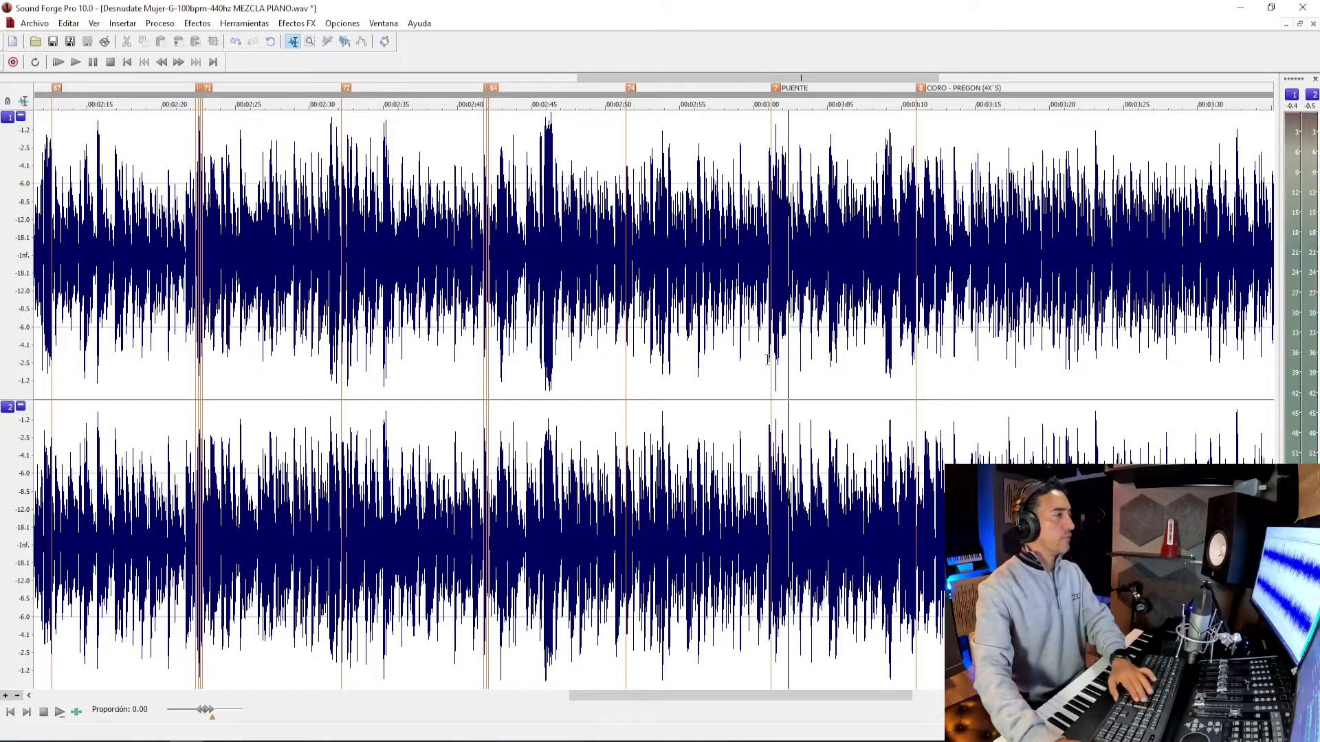
key(alt+Tab)
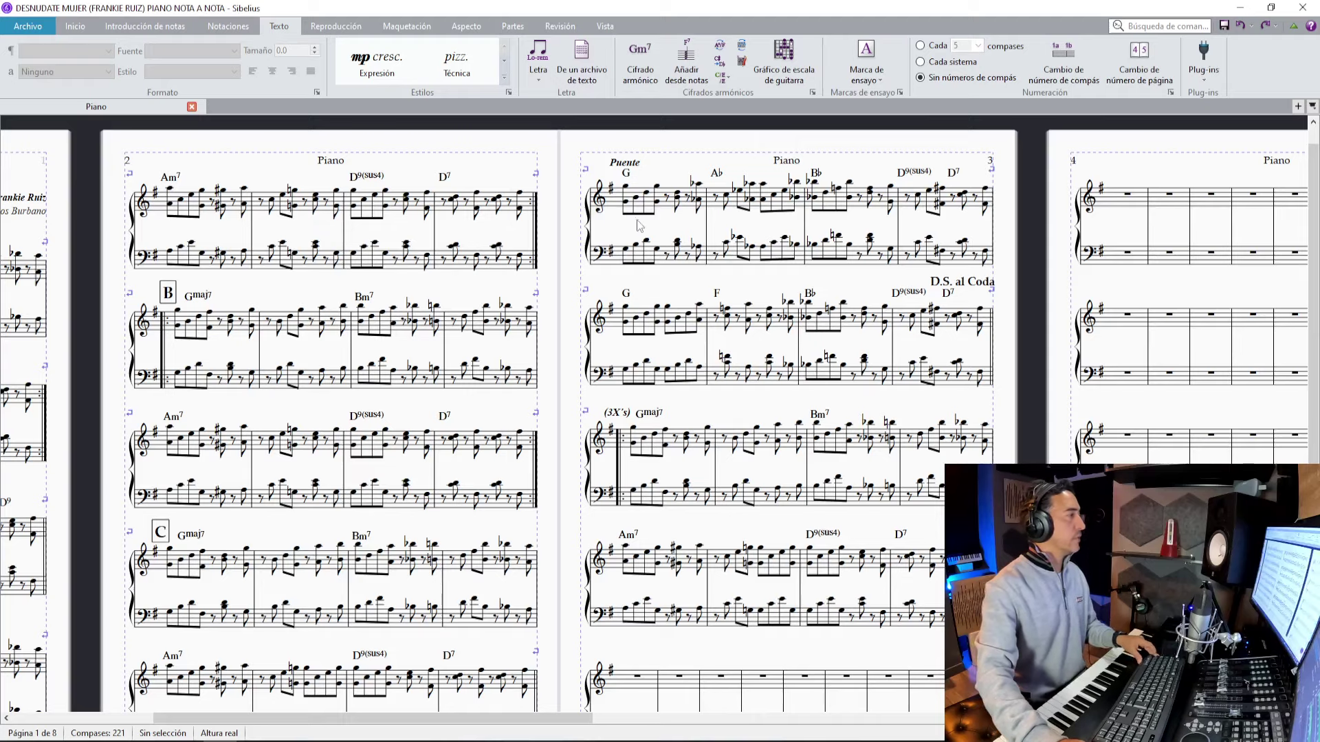
click(630, 199)
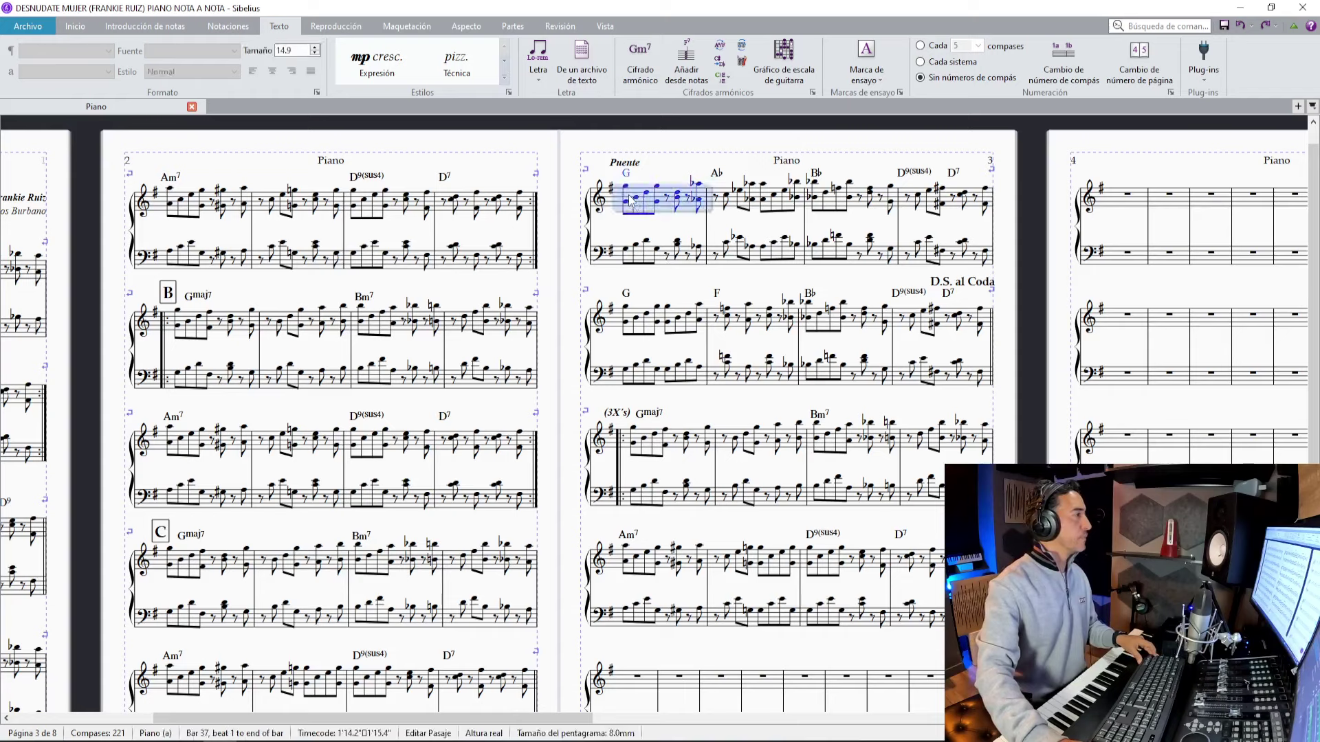
scroll(779, 269, down, 1)
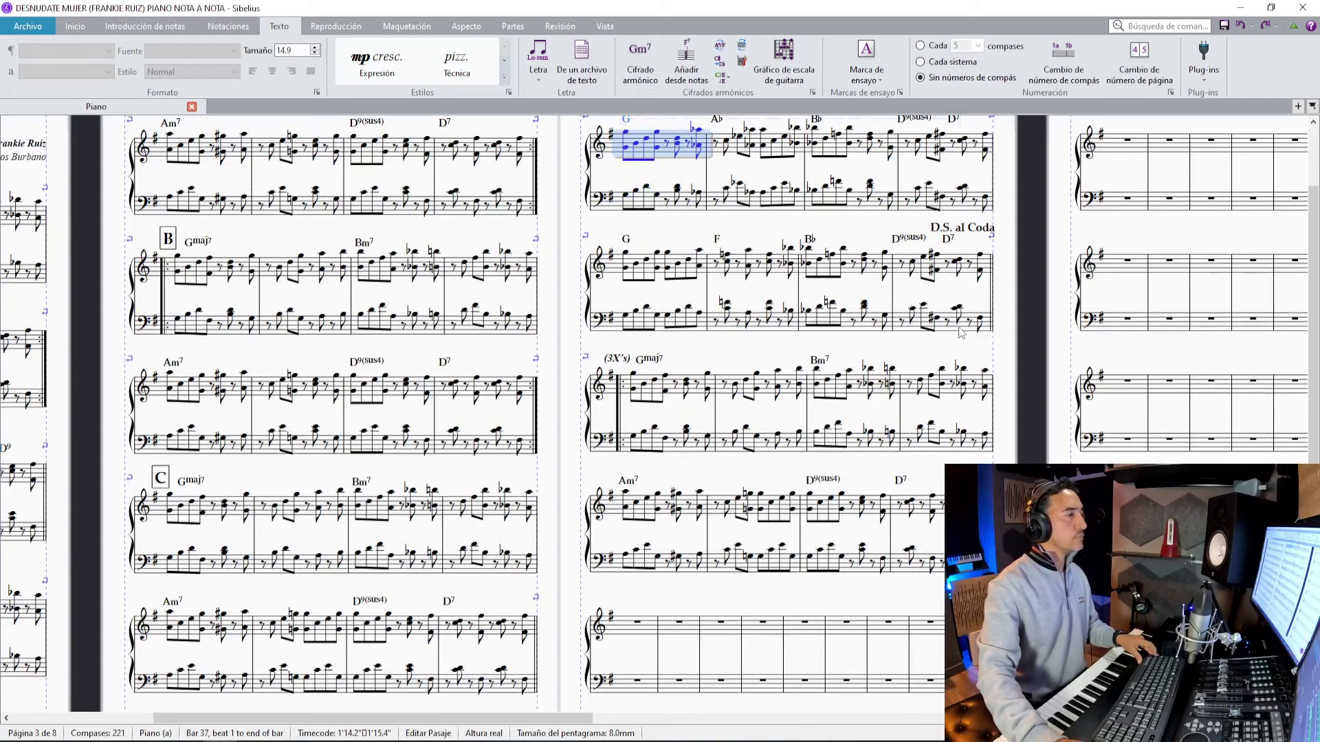
shift+click(988, 332)
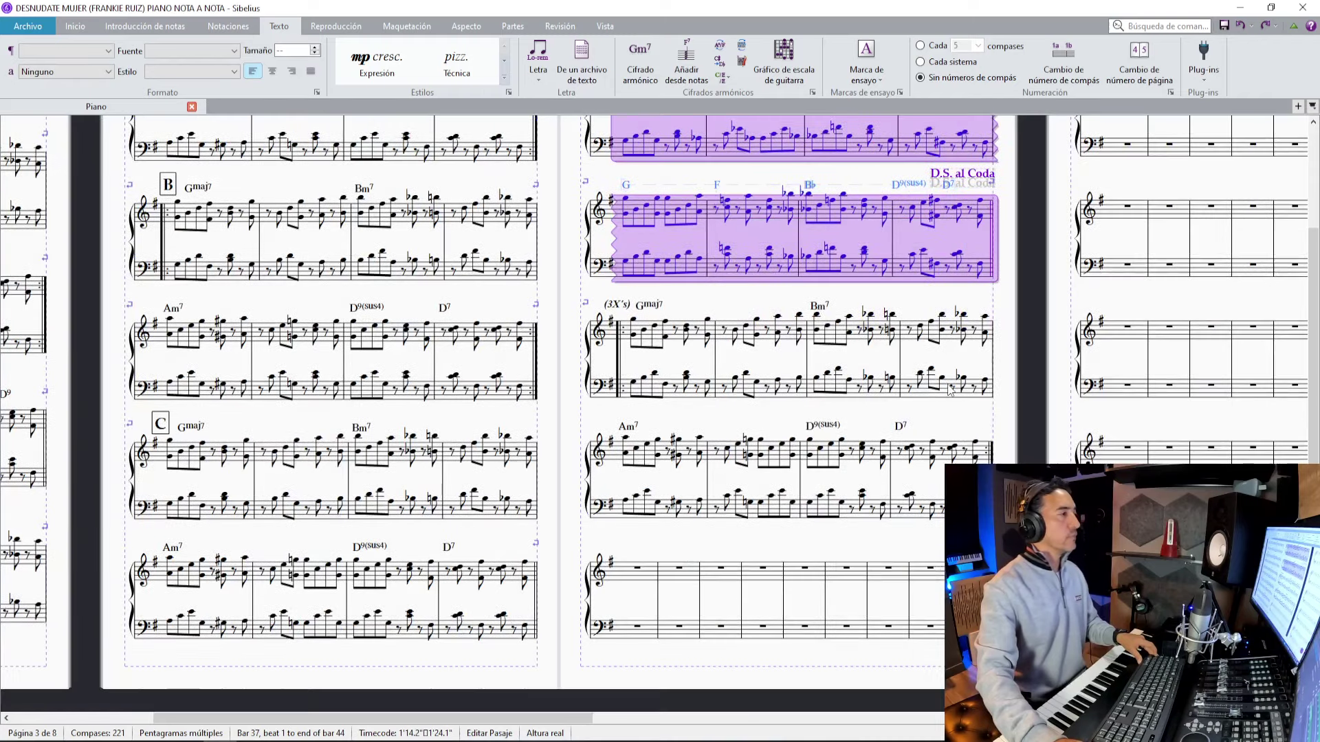
scroll(952, 390, down, 1)
key(Escape)
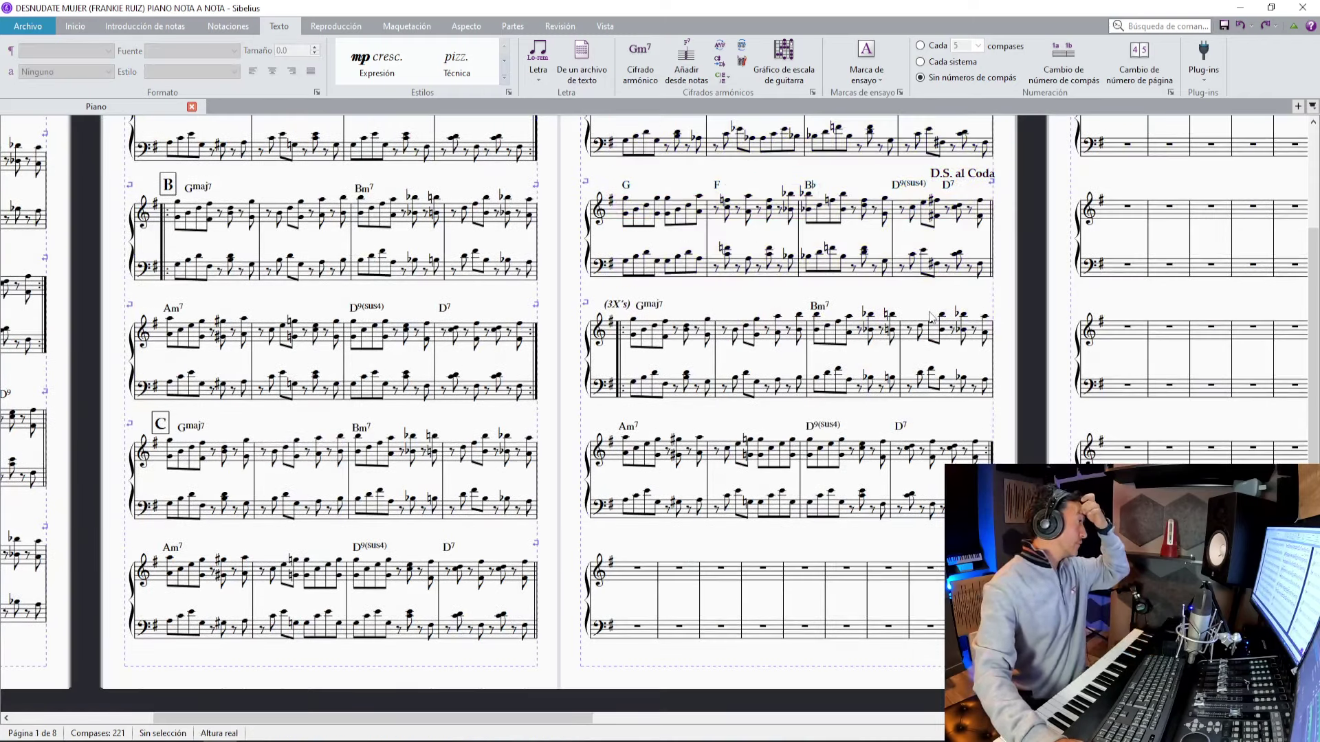
Add a start repeat barline at the beginning of section C, bar 29.
click(216, 465)
shift+click(510, 642)
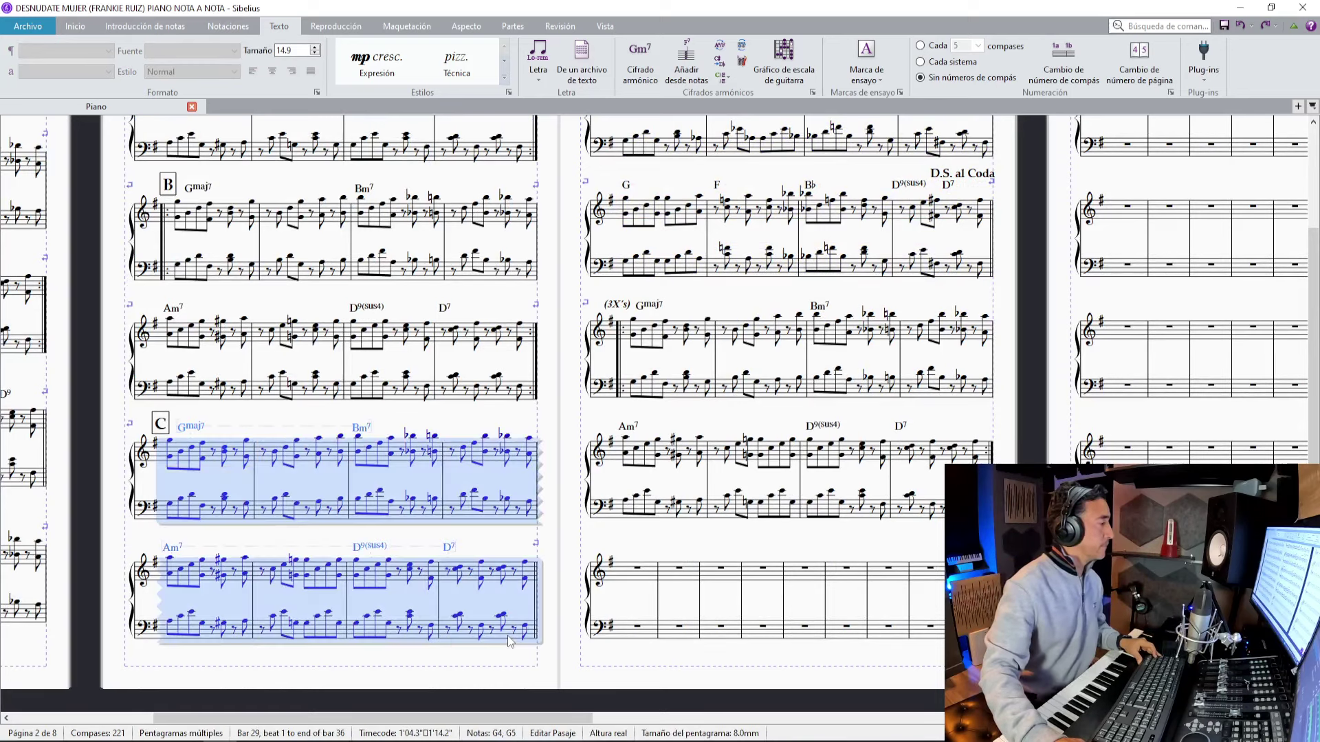
key(shift+r)
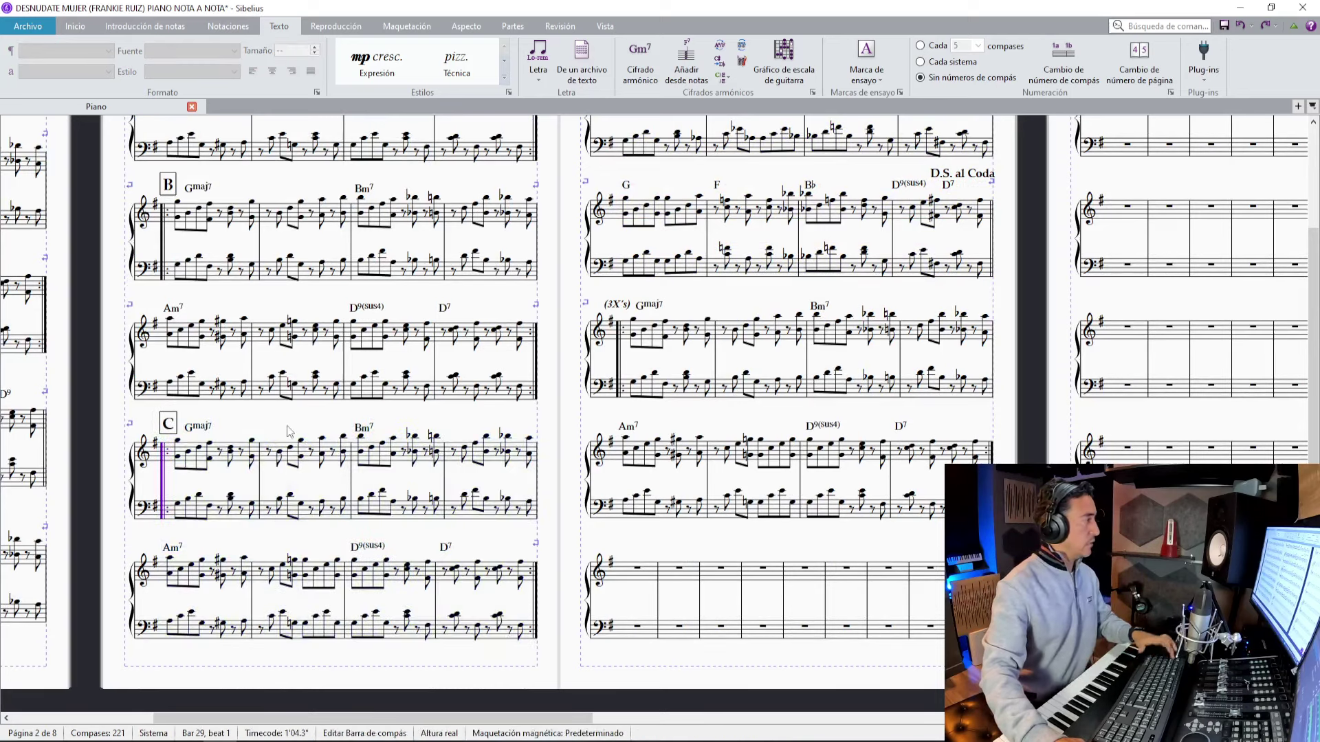
Add the two-line text "1 vez 1X´s / 2 Vex 3X´s)" at bar 29 and place it just after the Gmaj7 chord symbol.
click(217, 456)
key(ctrl+t)
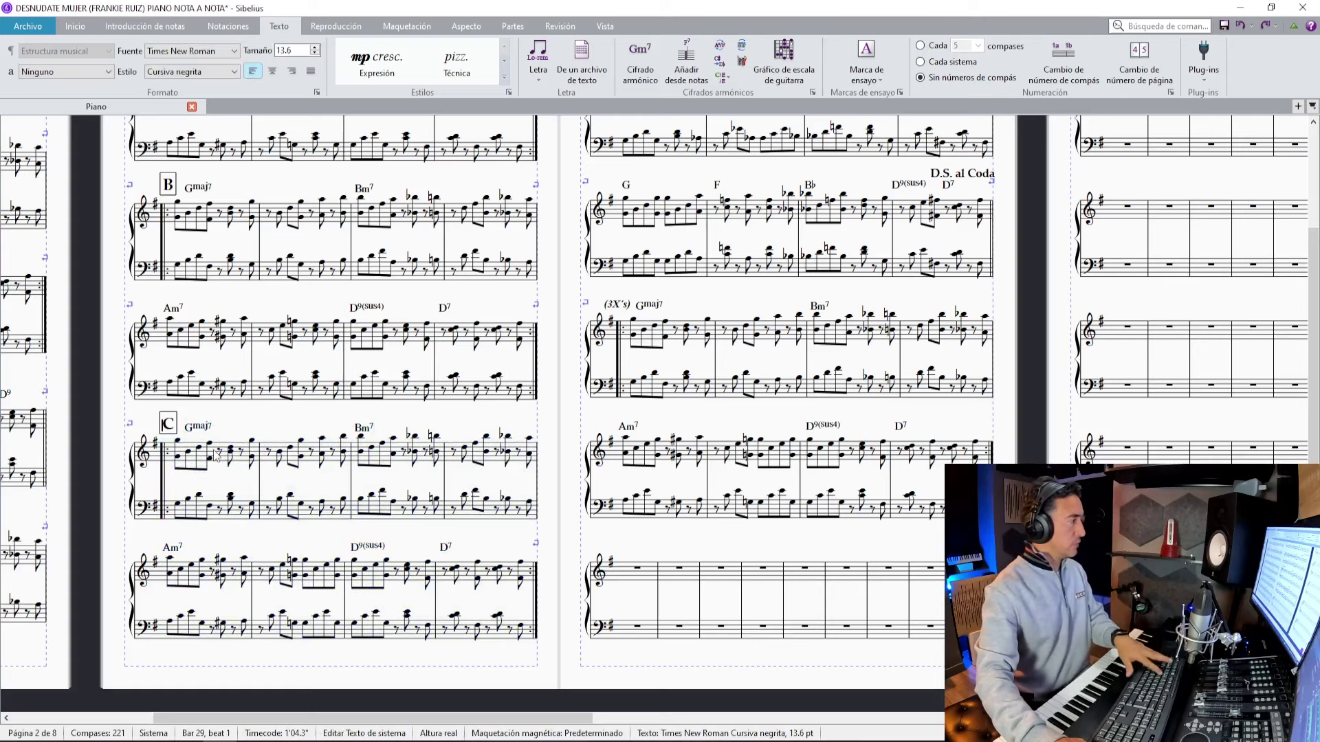
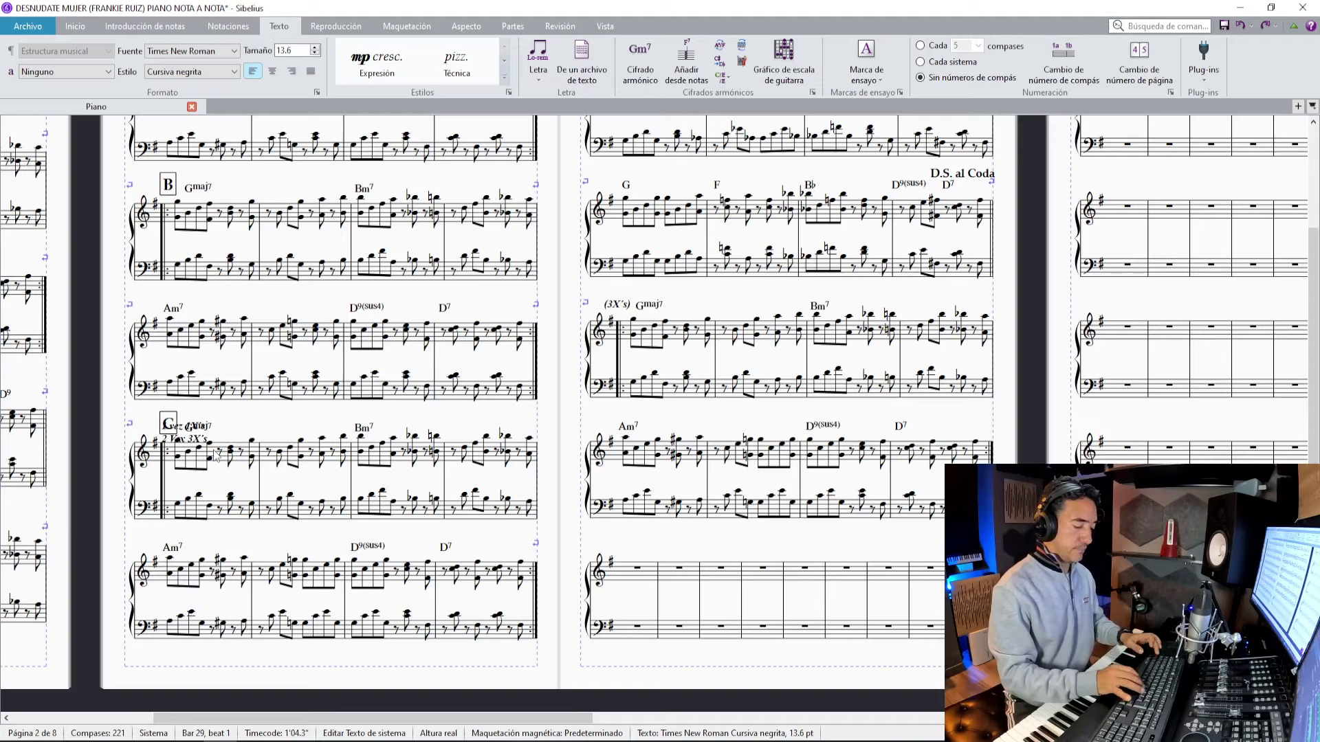
key(Escape)
key(Escape)
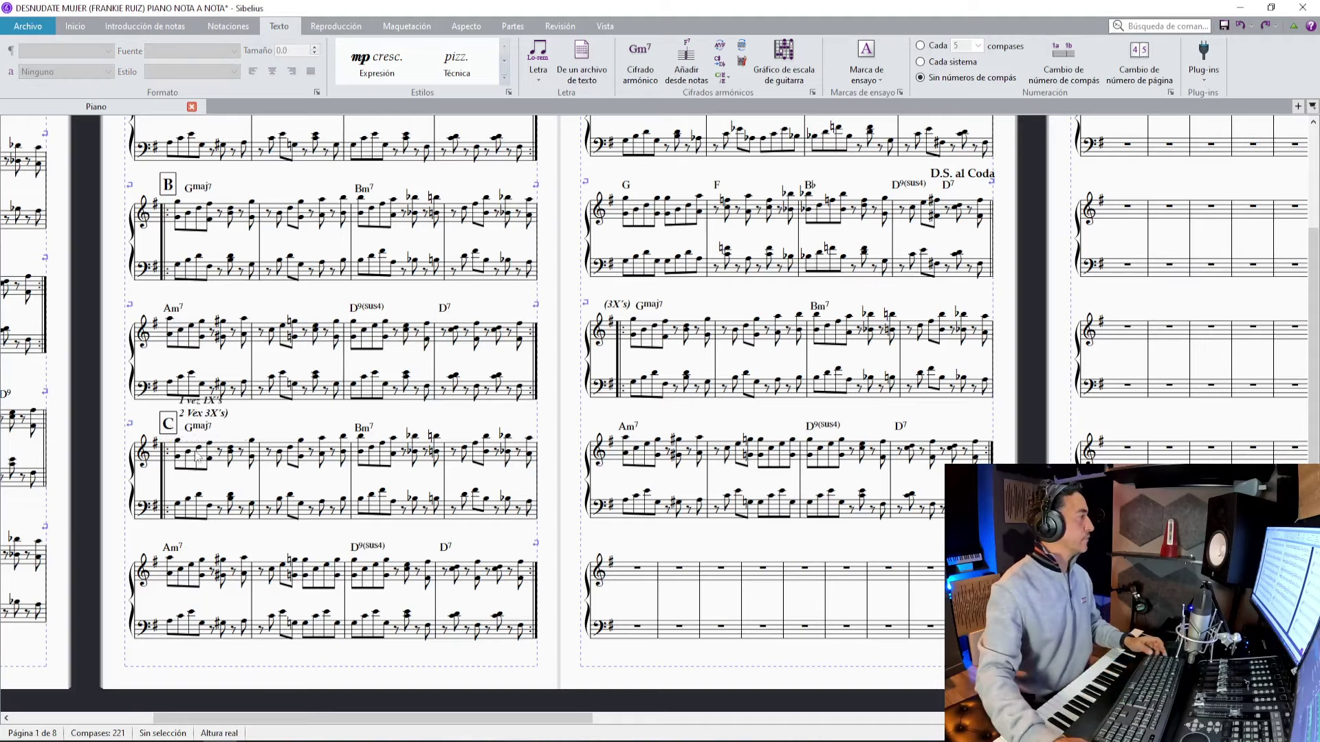
key(ctrl+plus)
drag(177, 436, 596, 401)
drag(481, 411, 550, 395)
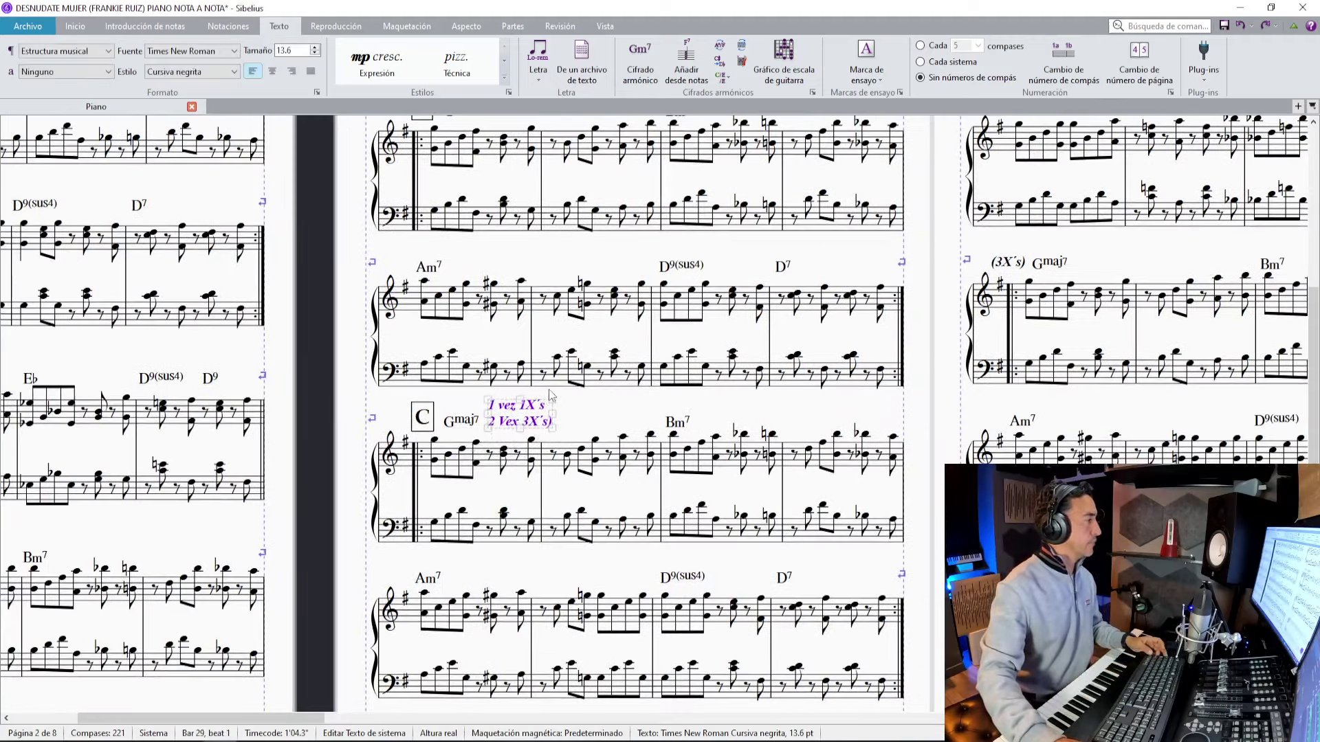
Correct the repeat instruction at section C so its lines read "1 vez 1x´s" and "2 vez 3x´s".
double_click(515, 421)
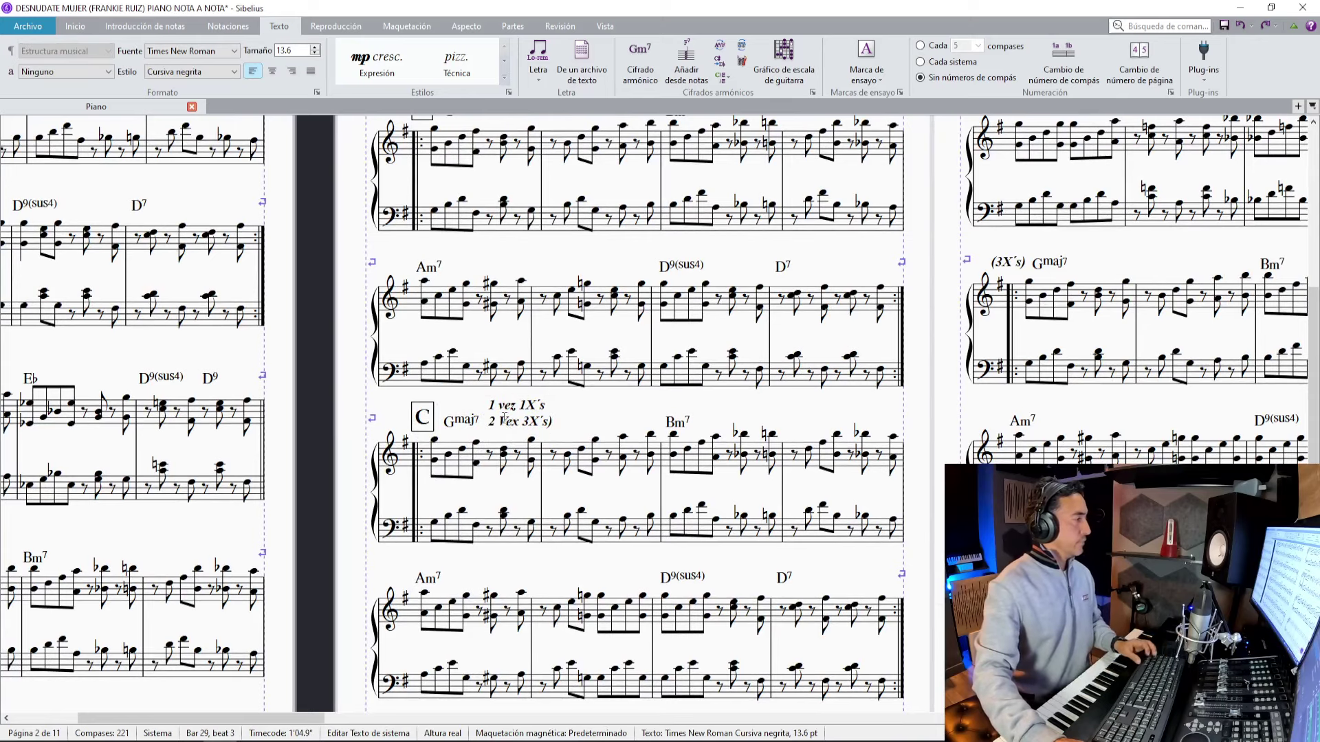
text(vez)
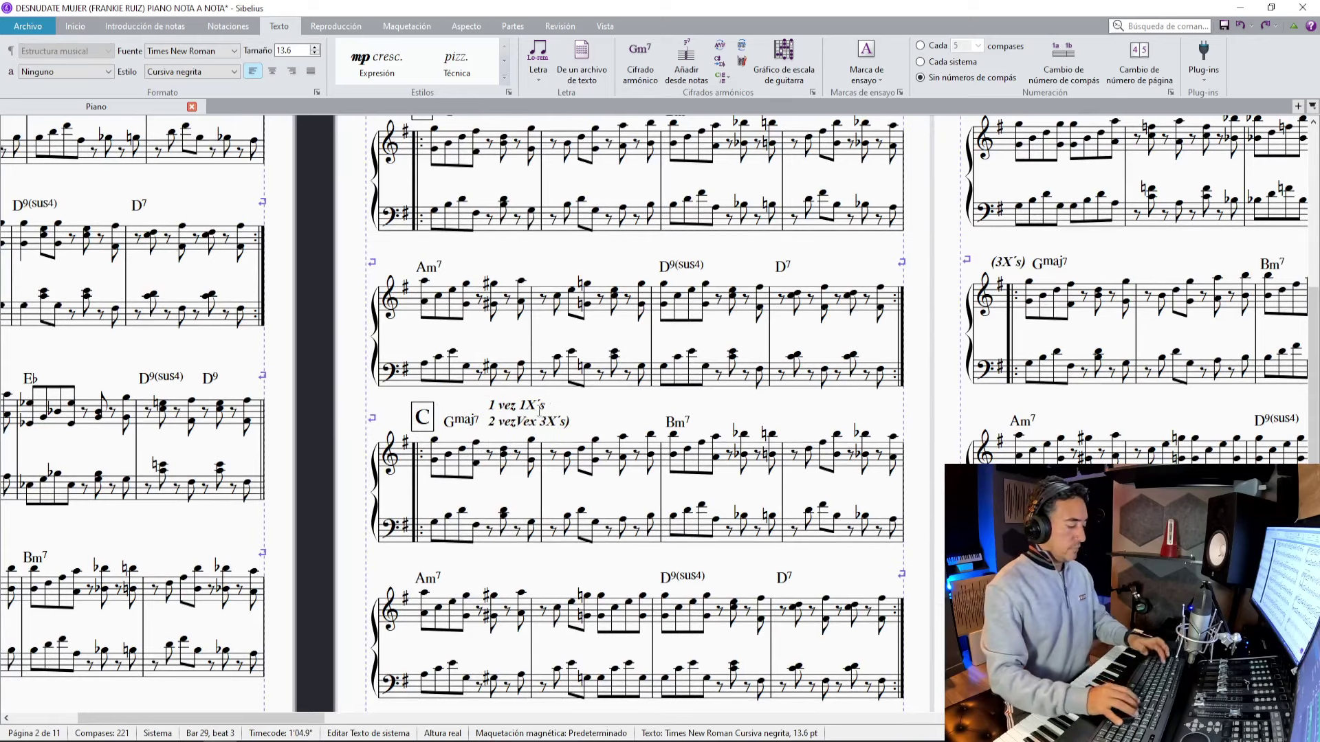
key(Delete)
key(Delete)
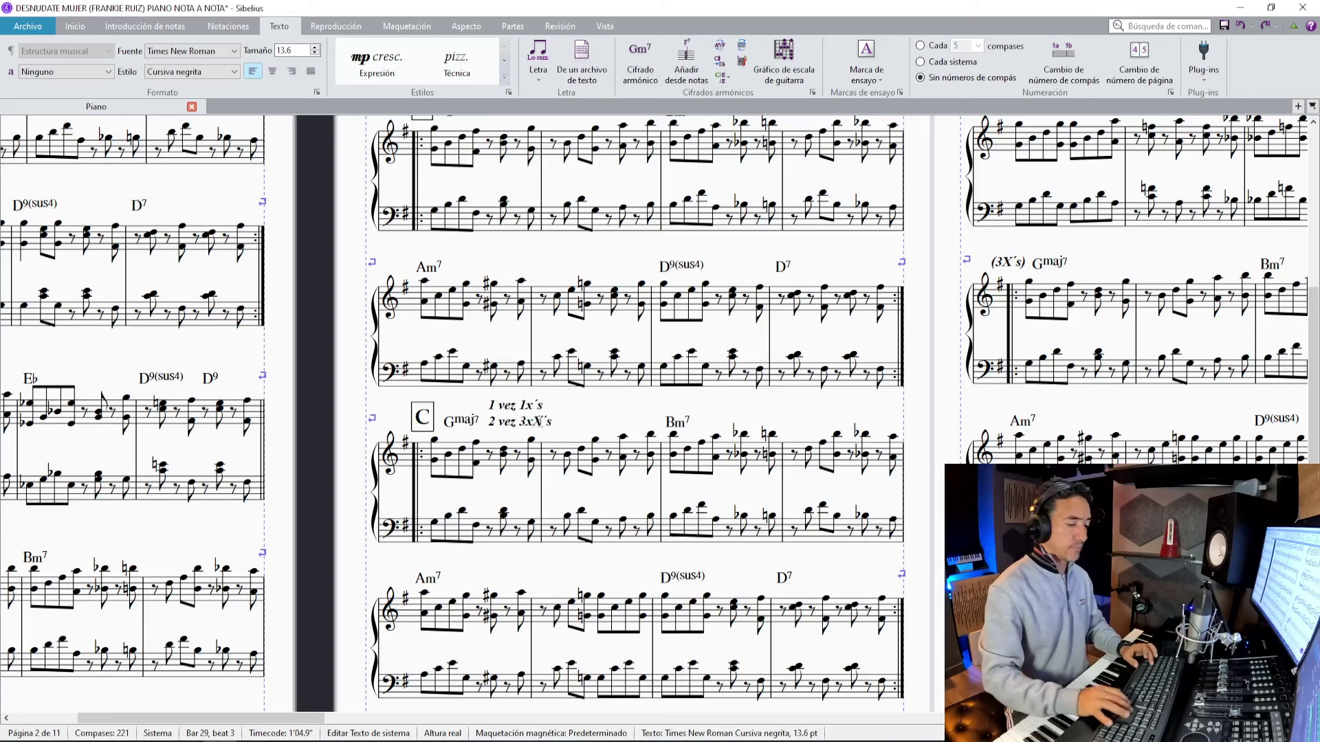
click(603, 430)
Change the font style of section C's repeat instruction to Cursiva.
click(509, 414)
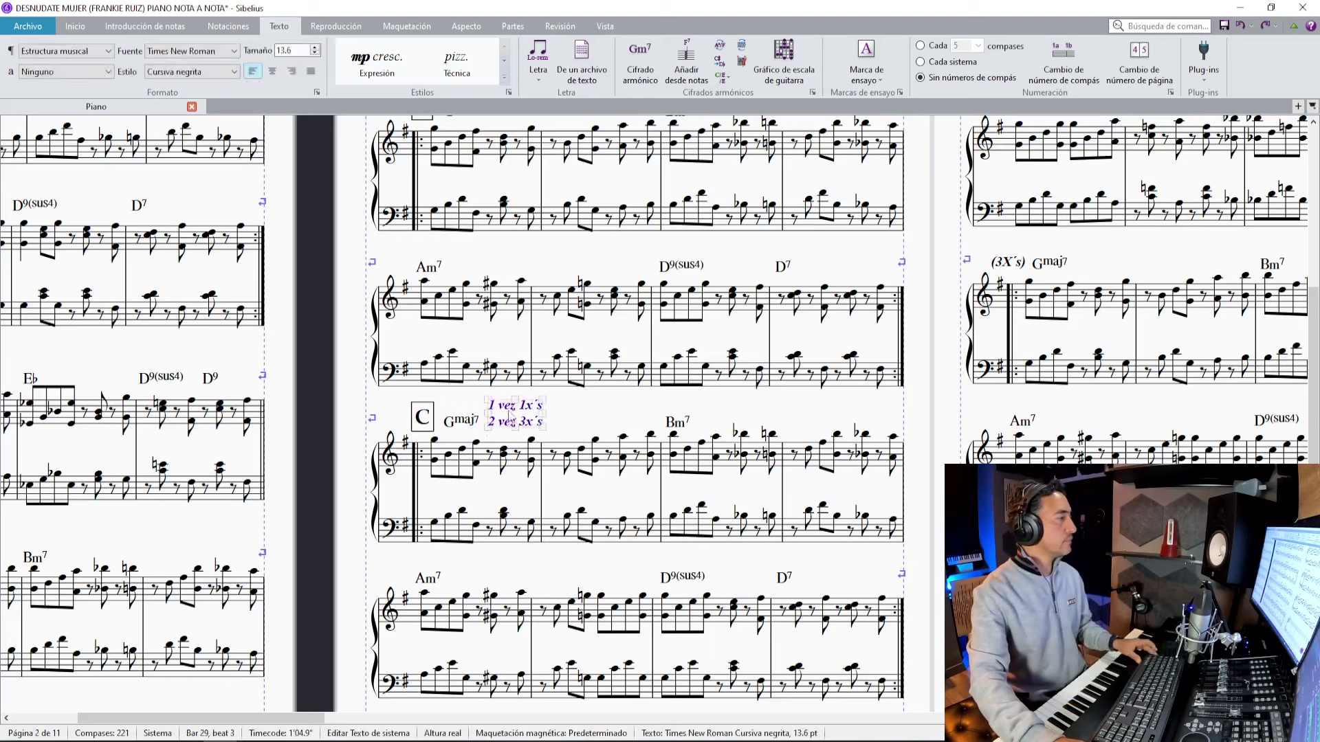
click(213, 72)
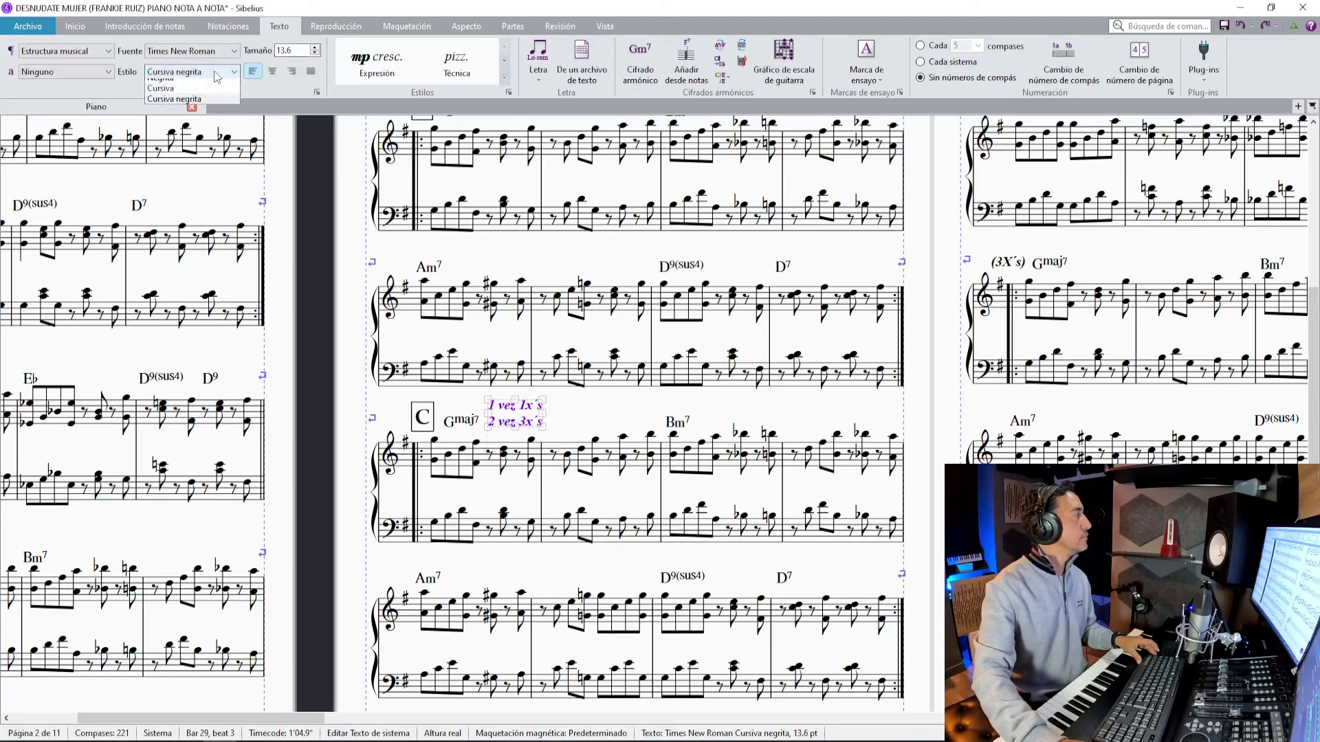
click(189, 114)
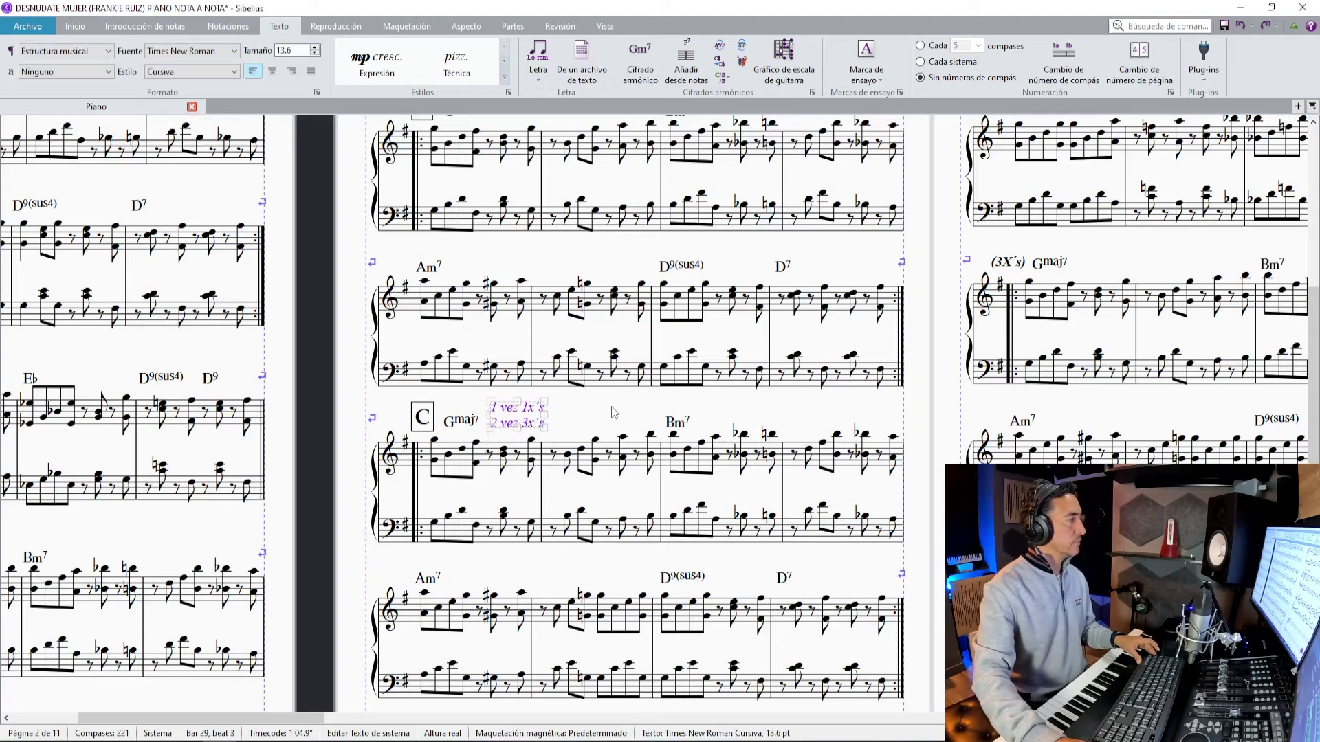
Clear the music and chord symbols from both staves of bars 45 to 52 and delete the passage's start repeat barline.
drag(612, 412, 200, 411)
drag(936, 368, 733, 439)
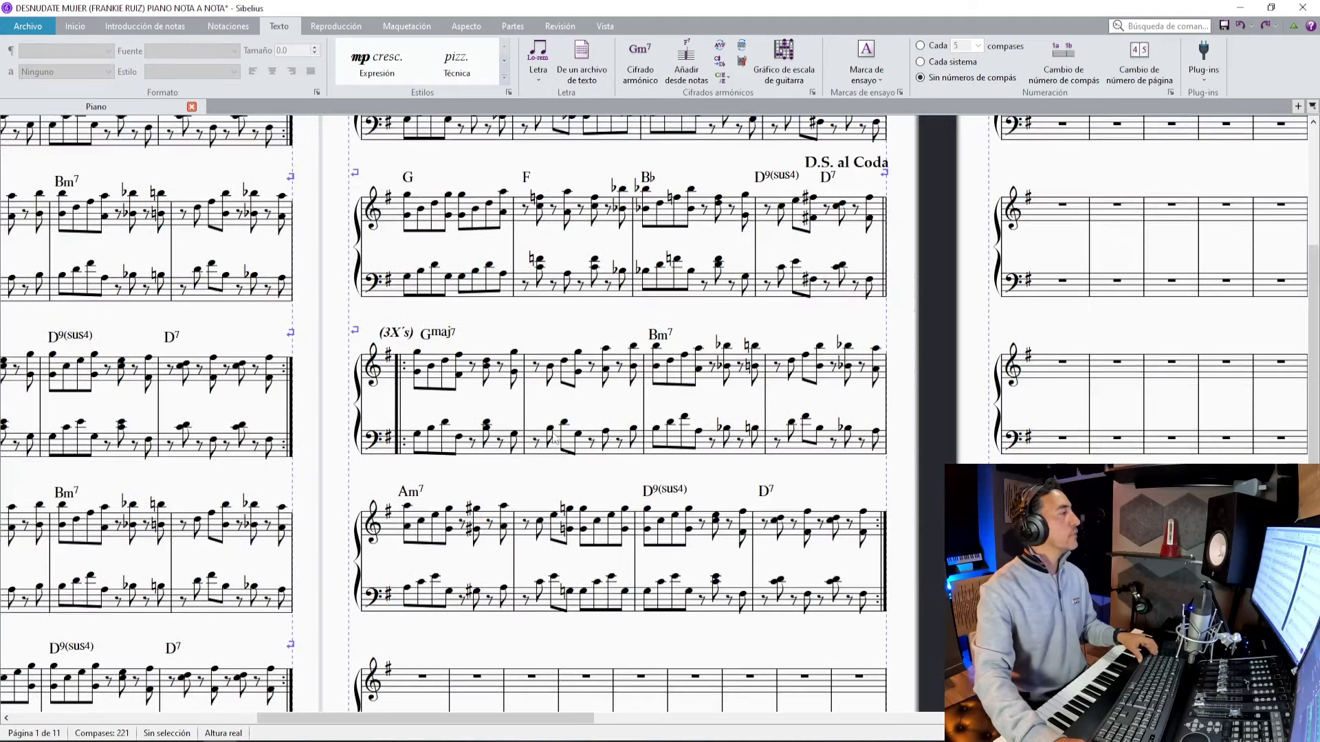
click(450, 380)
shift+click(843, 614)
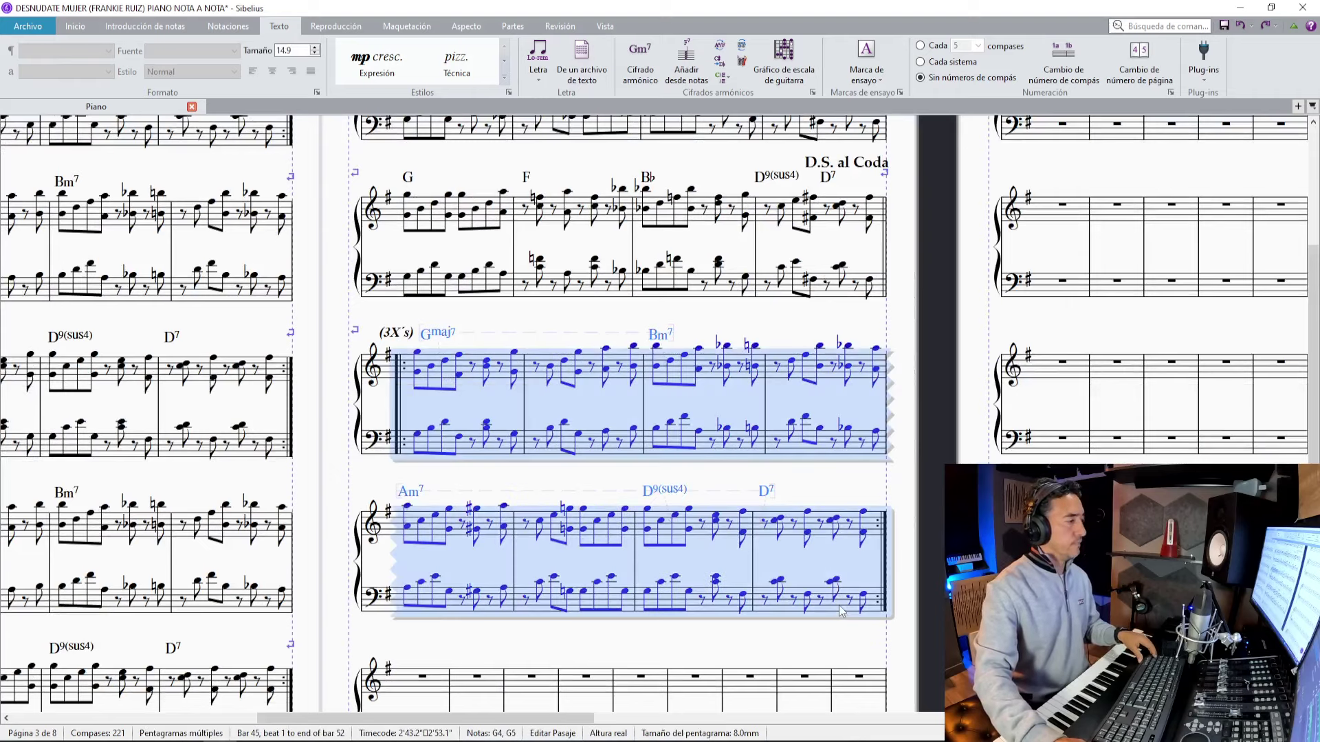
key(Delete)
click(401, 400)
key(Delete)
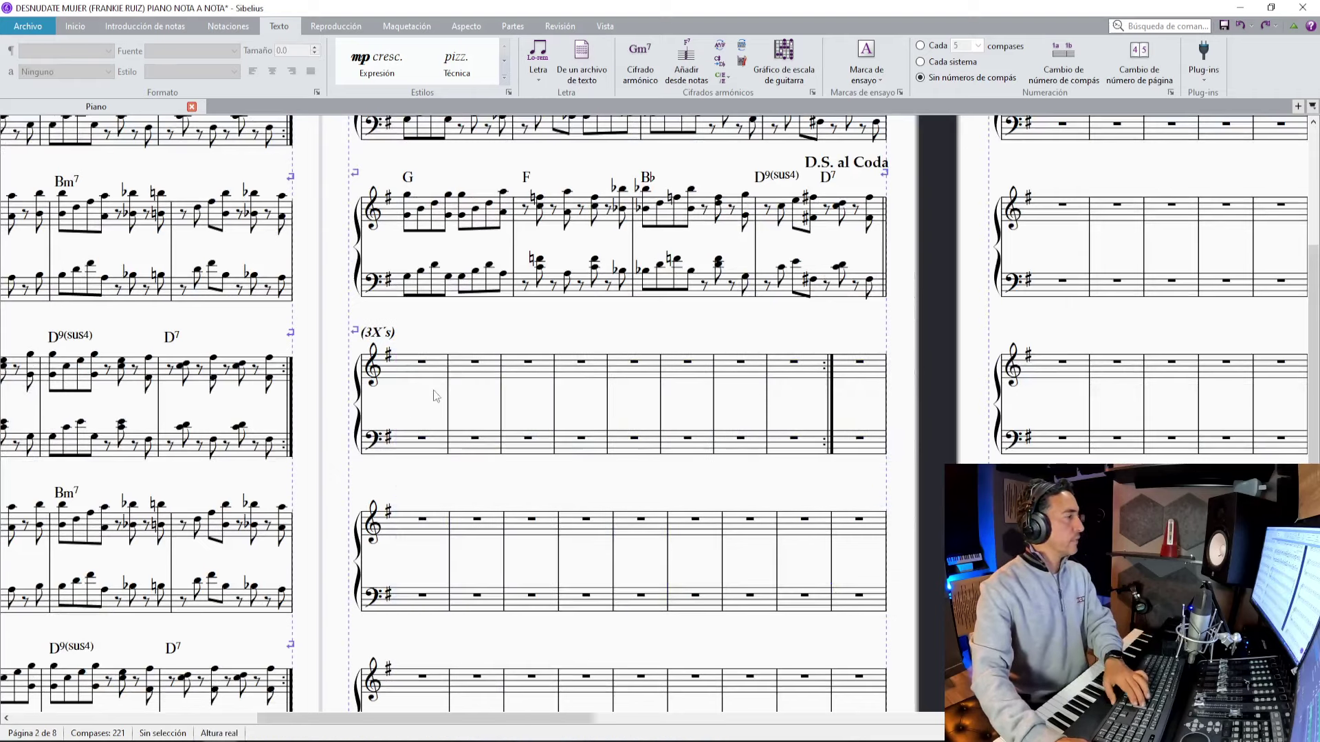
Delete the "(3X´s)" label and the leftover end repeat barline in the cleared passage after the D.S. al Coda.
click(381, 337)
key(Delete)
click(831, 402)
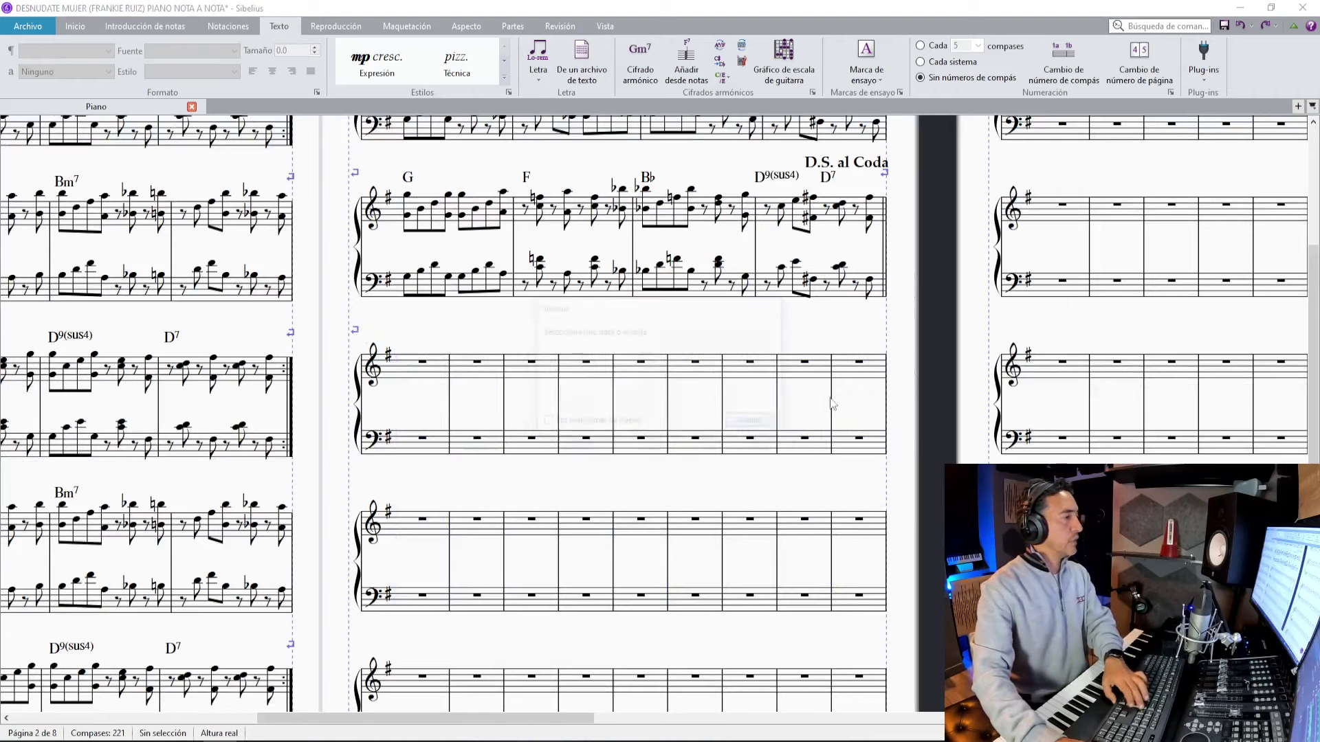
key(Delete)
key(Return)
Insert a system break after the fourth empty bar following the D.S. al Coda.
drag(840, 338, 884, 526)
scroll(604, 396, down, 3)
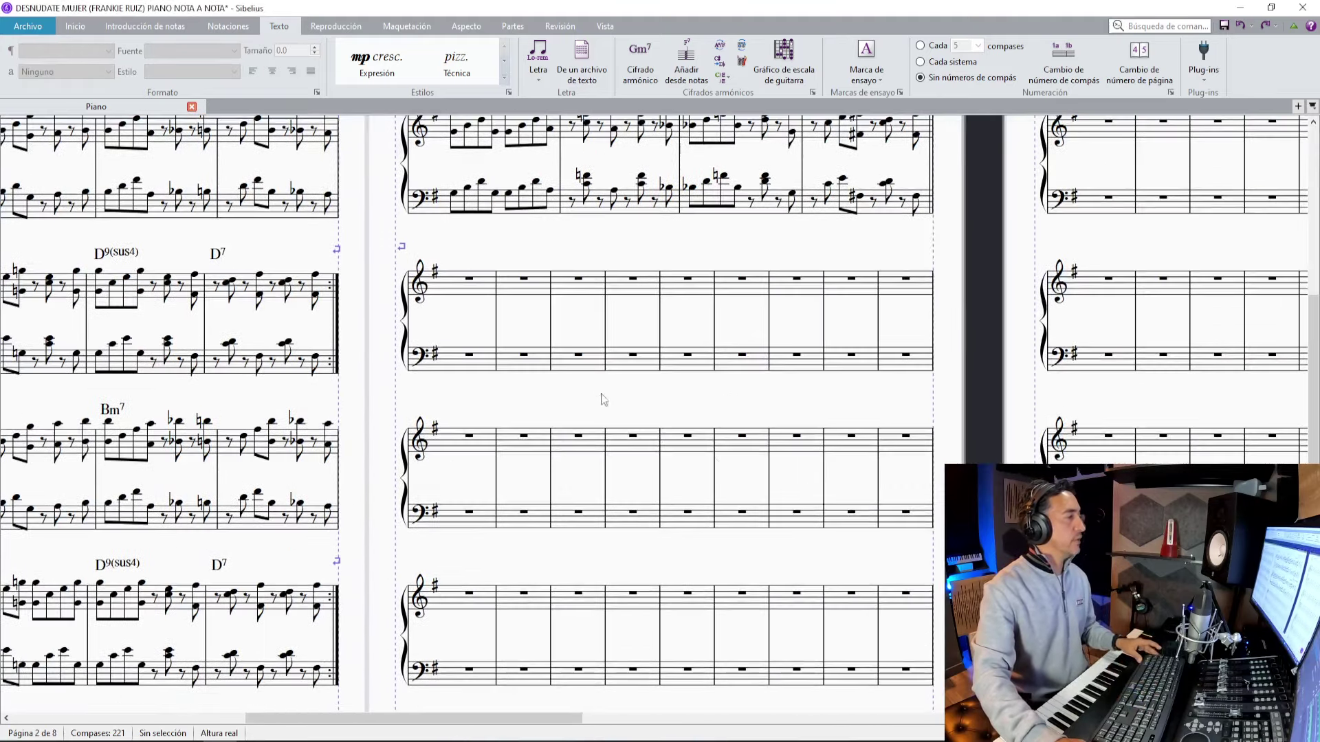
click(660, 327)
key(Return)
Switch to Sound Forge and add a marker at about 3:01, on the attack just before the PUENTE marker.
key(alt+Tab)
key(space)
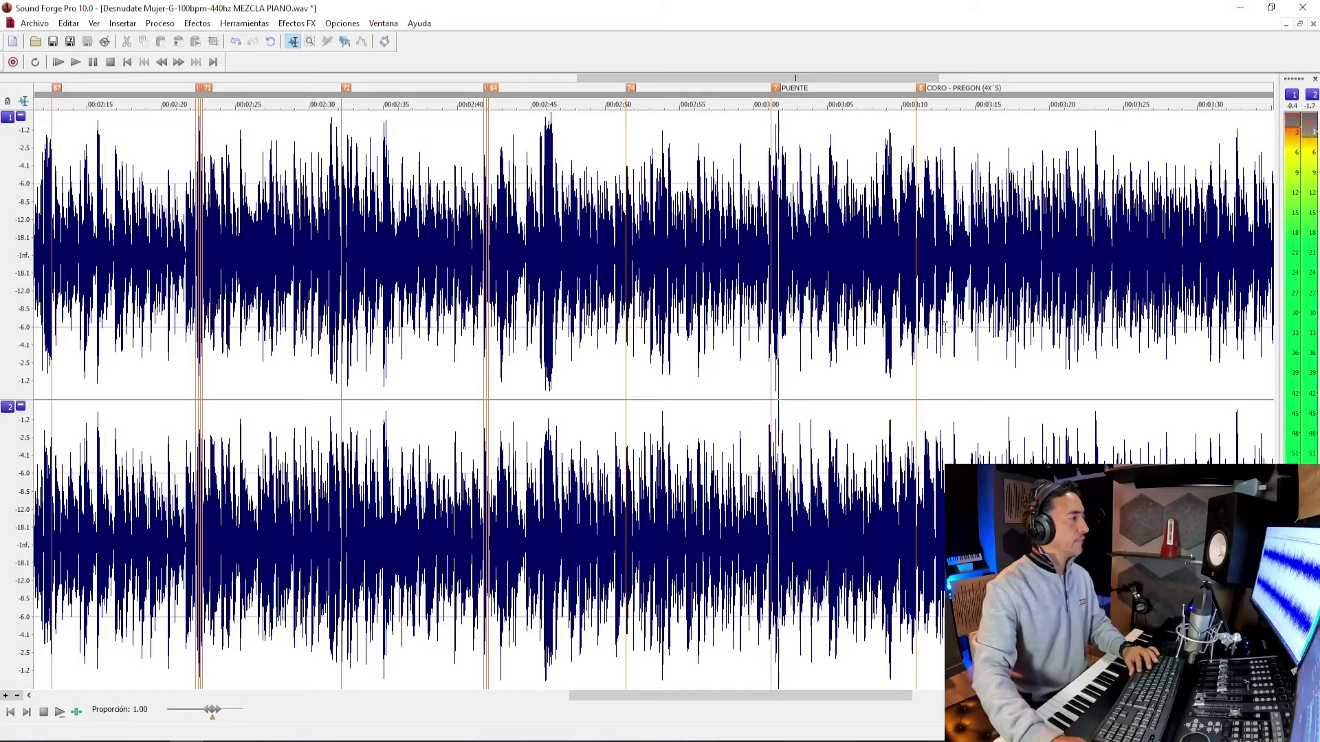
scroll(946, 328, up, 1)
key(space)
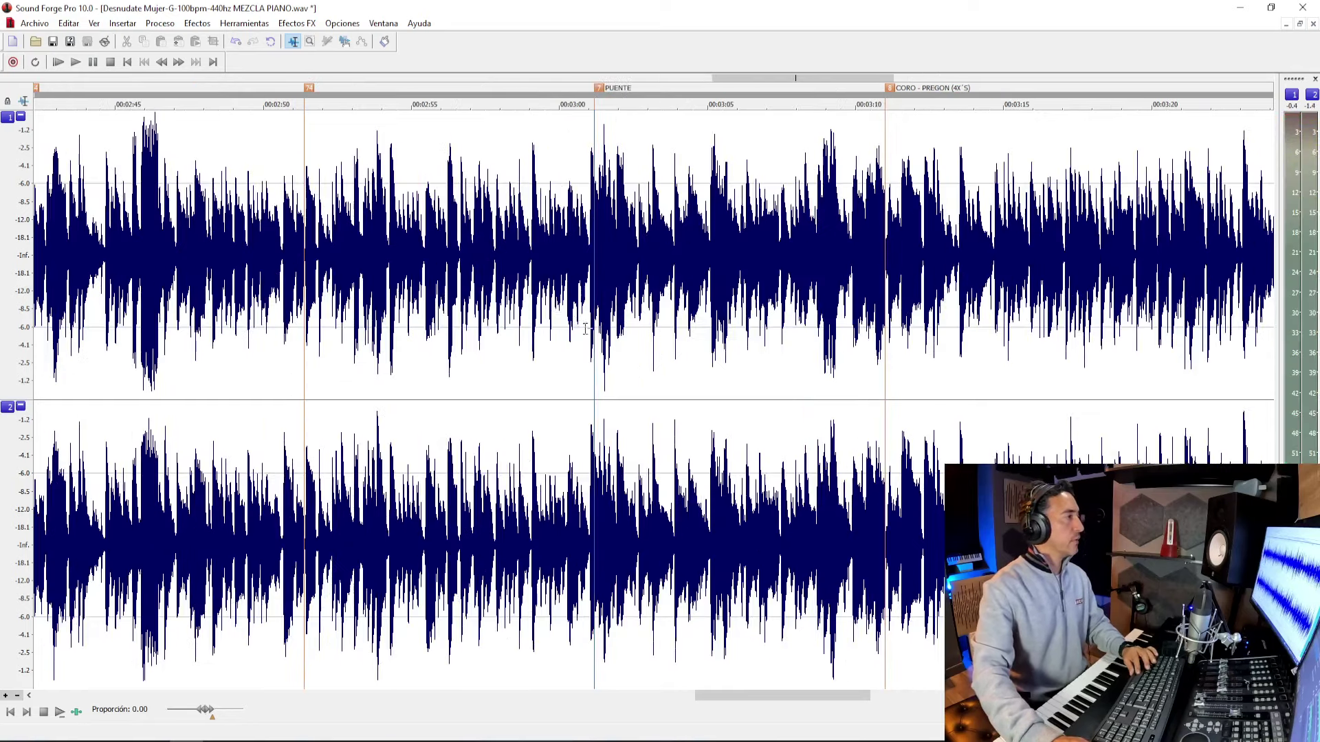
scroll(585, 329, up, 3)
key(space)
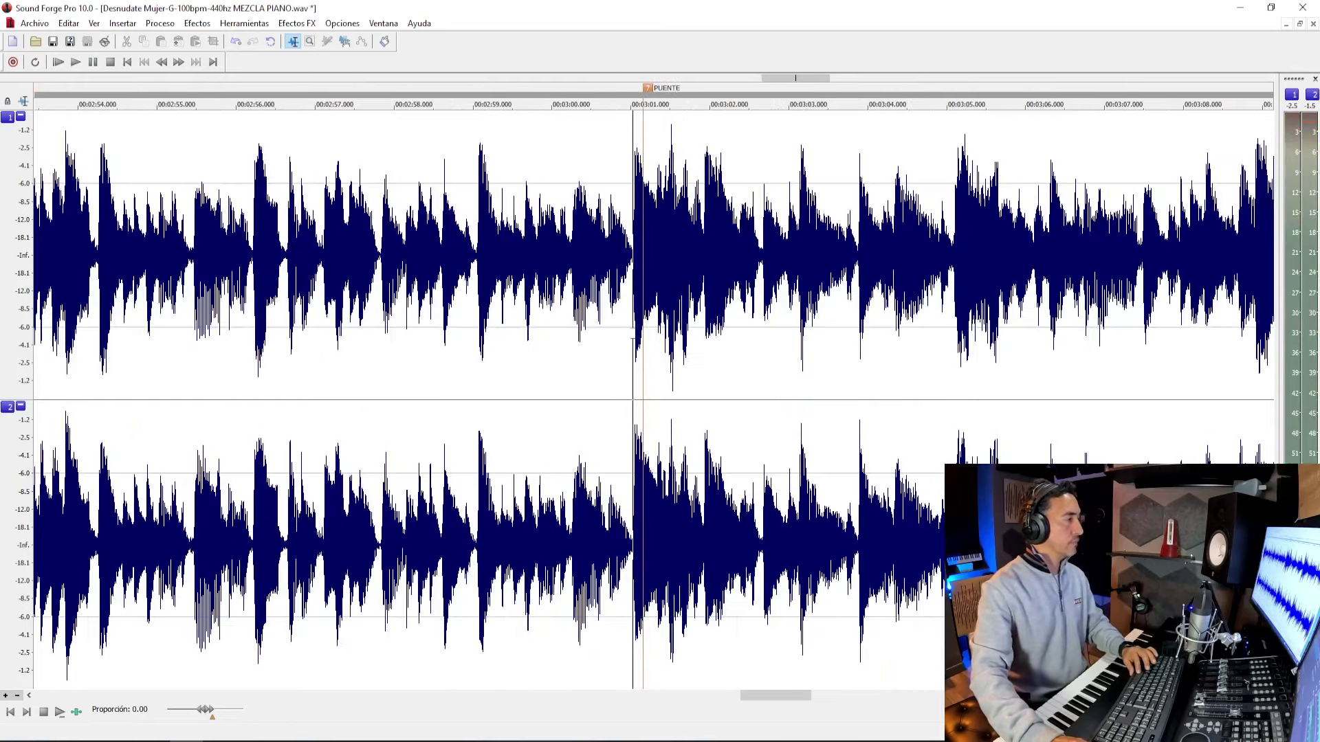
key(m)
Play the start of the bridge repeatedly from the marker at about 3:01 to work out the piano notes.
key(space)
key(space)
key(space)
key(space)
key(space)
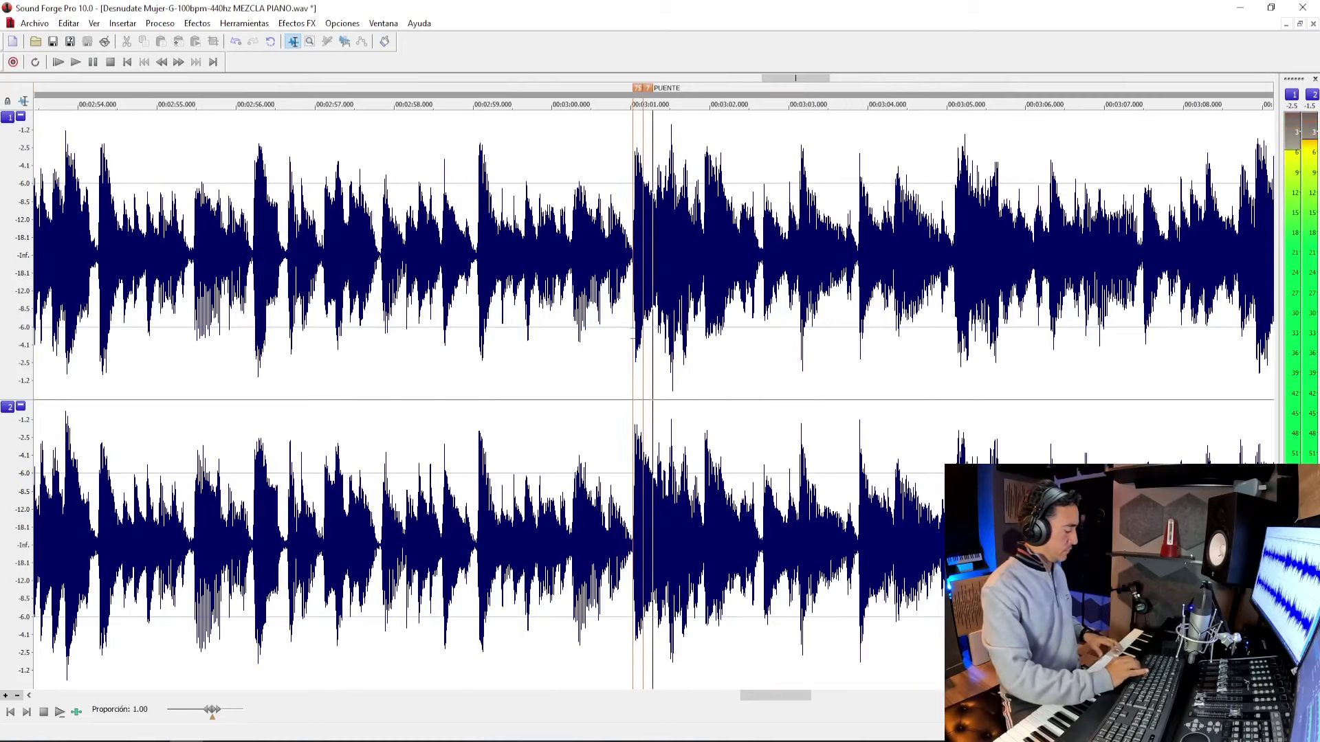
key(space)
key(space)
key(space)
key(space)
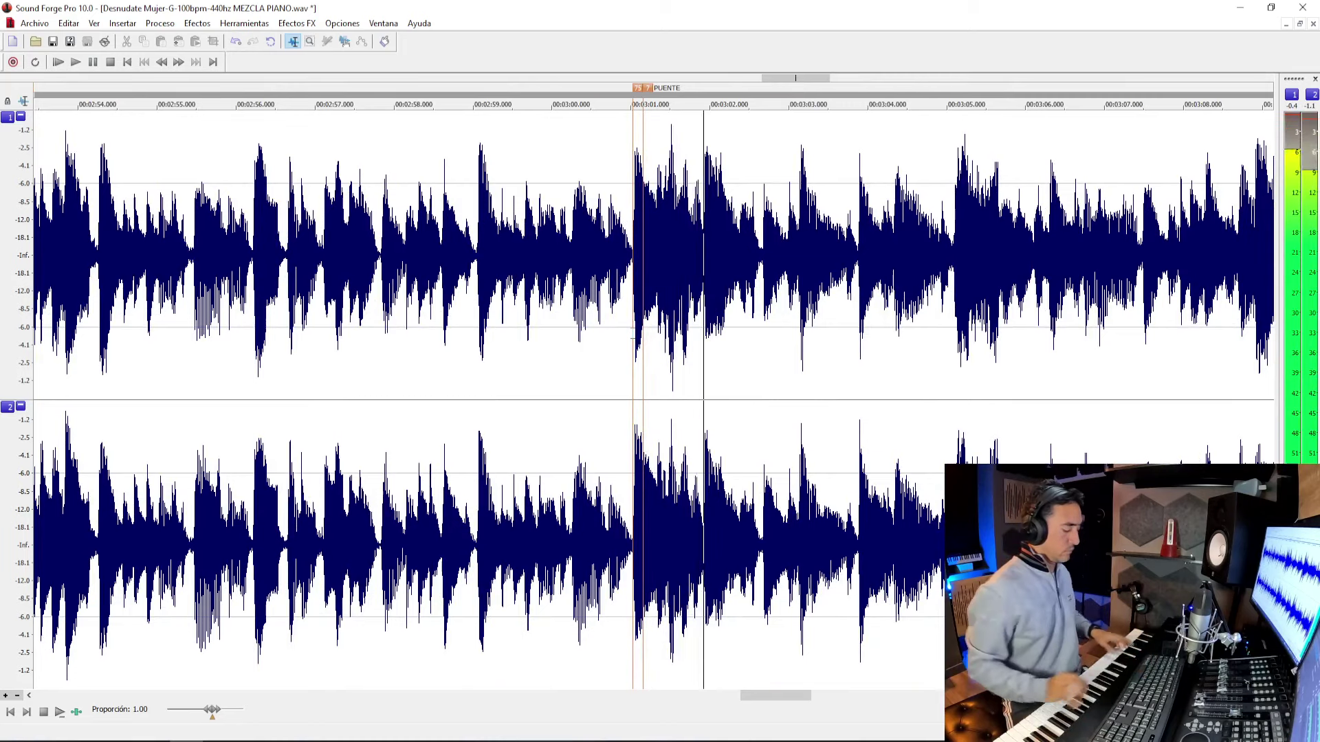
key(space)
key(space)
key(space)
key(space)
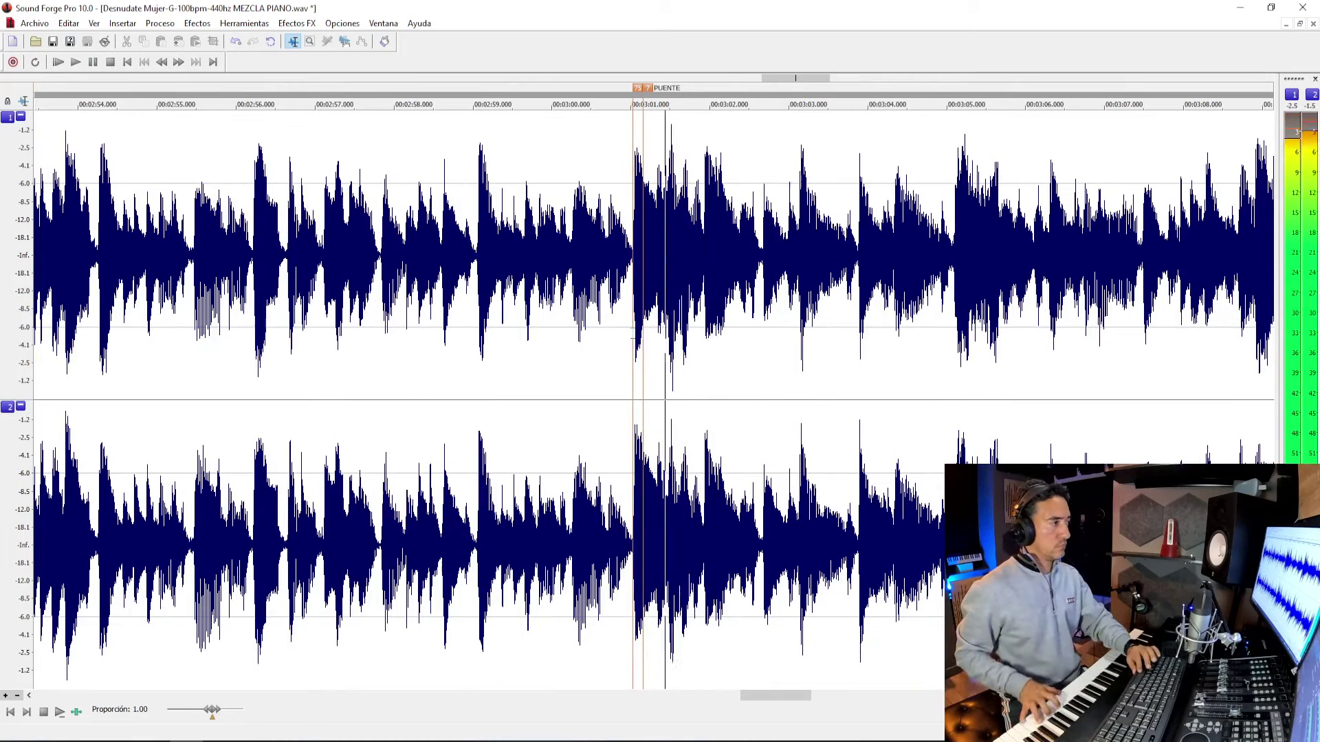
Replay the start of the PUENTE section, then in Sibelius enter bar 45's eighth-note figure and chord on both piano staves.
key(space)
key(space)
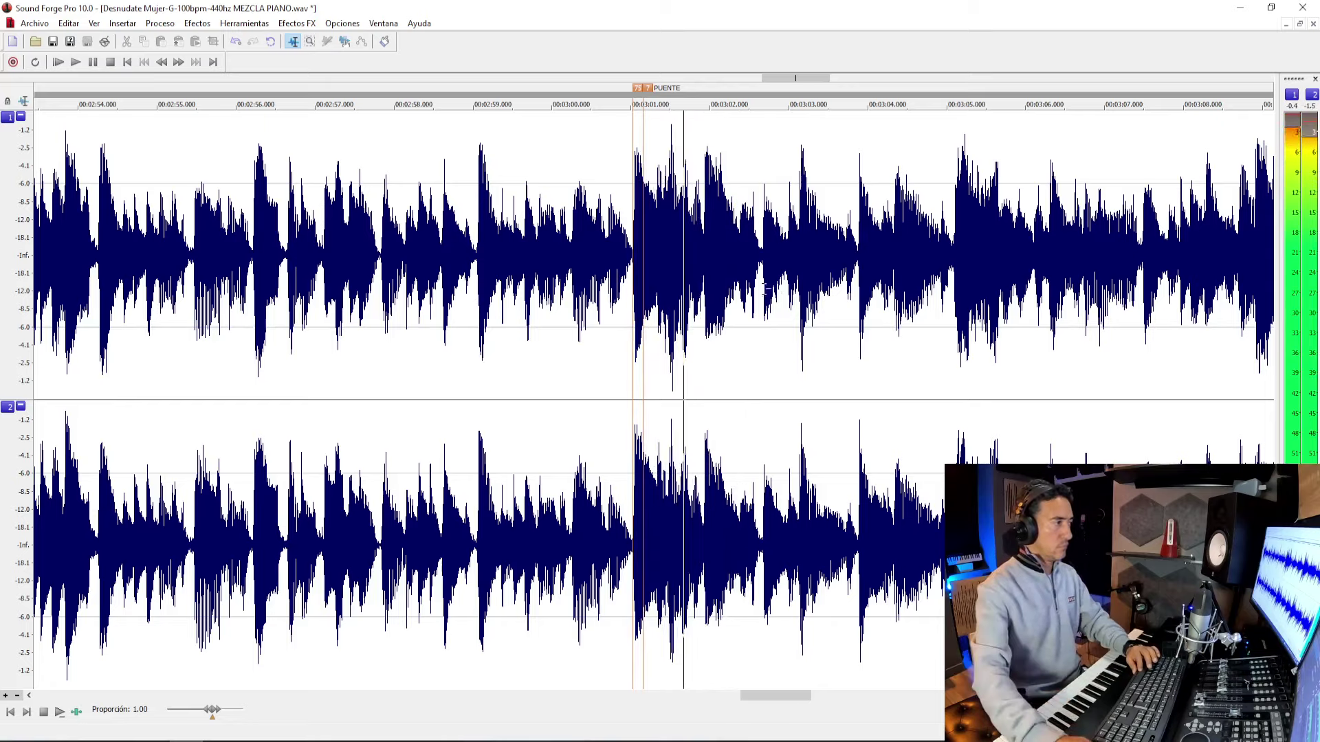
key(alt+Tab)
click(539, 288)
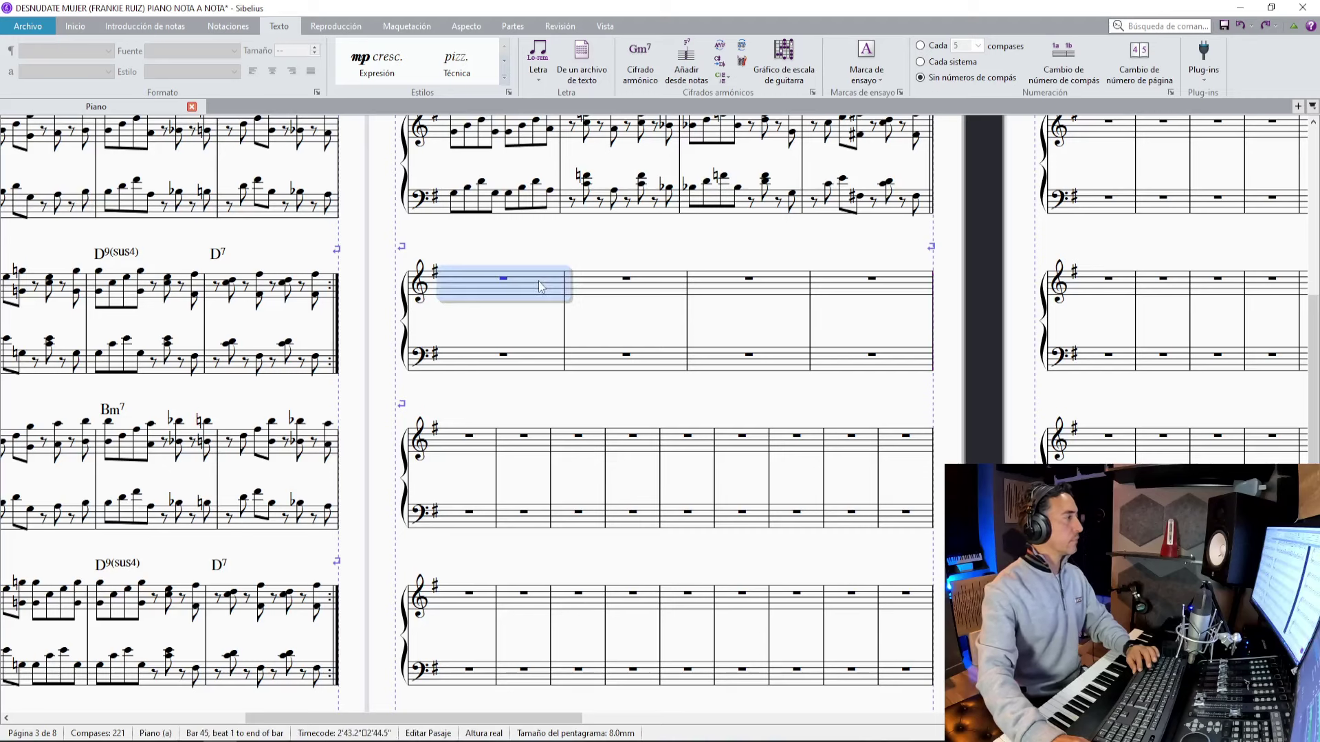
key(0)
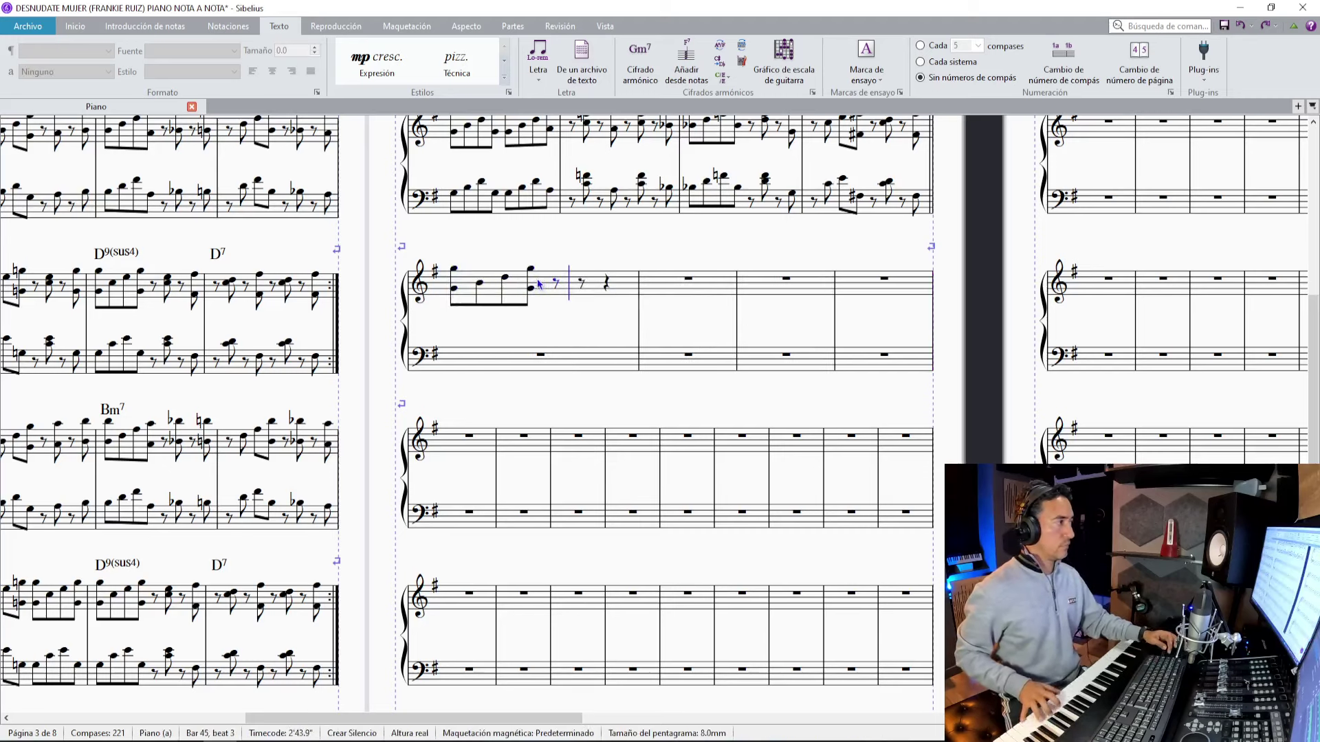
click(516, 359)
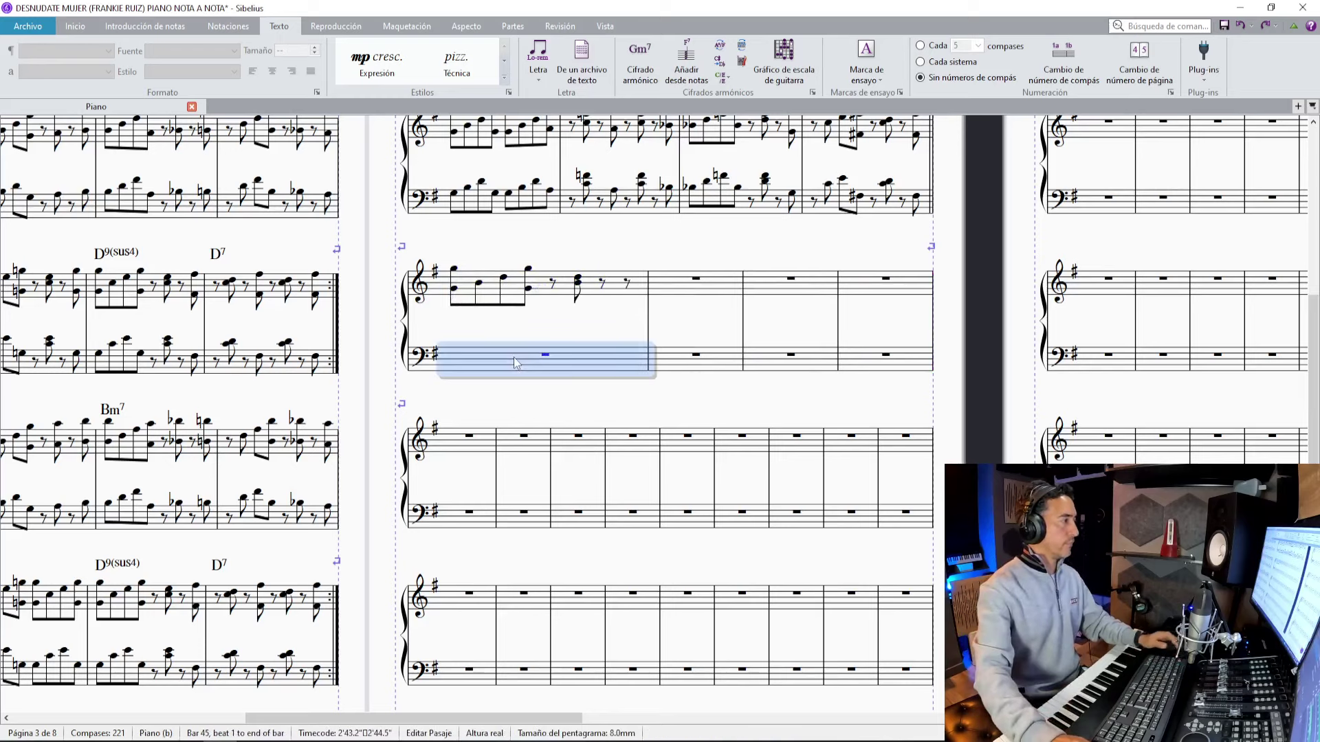
key(ctrl+shift+f)
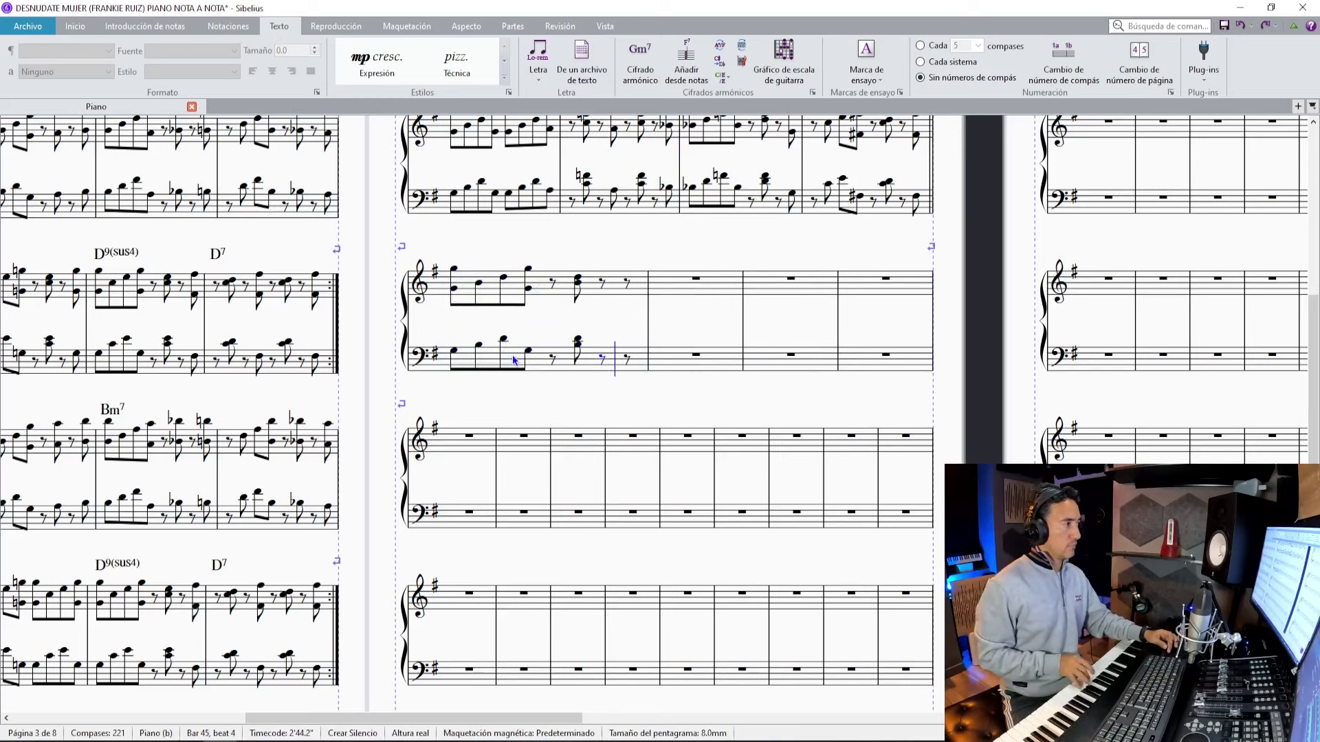
Add the chord symbol G above the start of bar 45.
click(519, 295)
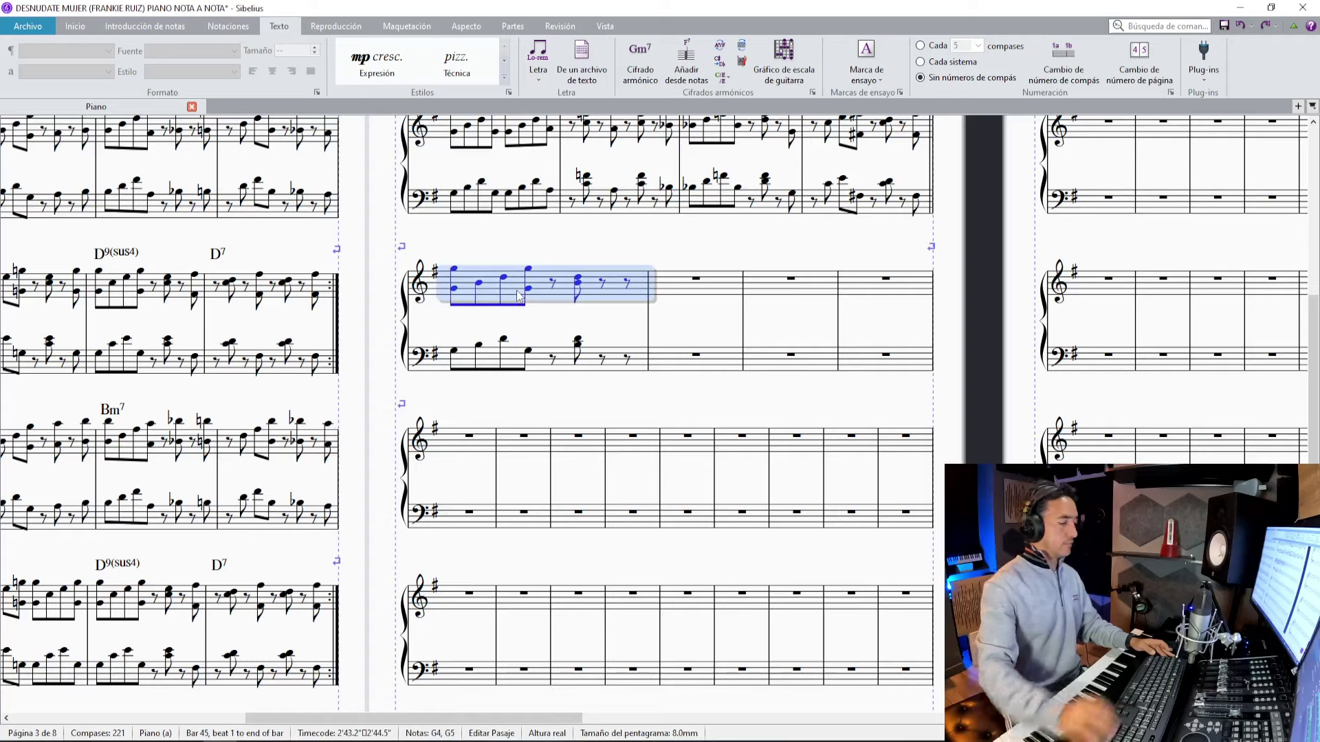
key(ctrl+k)
text(G)
Switch to Sound Forge and replay the audio from just before 3:02 in short bursts to work out the chords.
key(space)
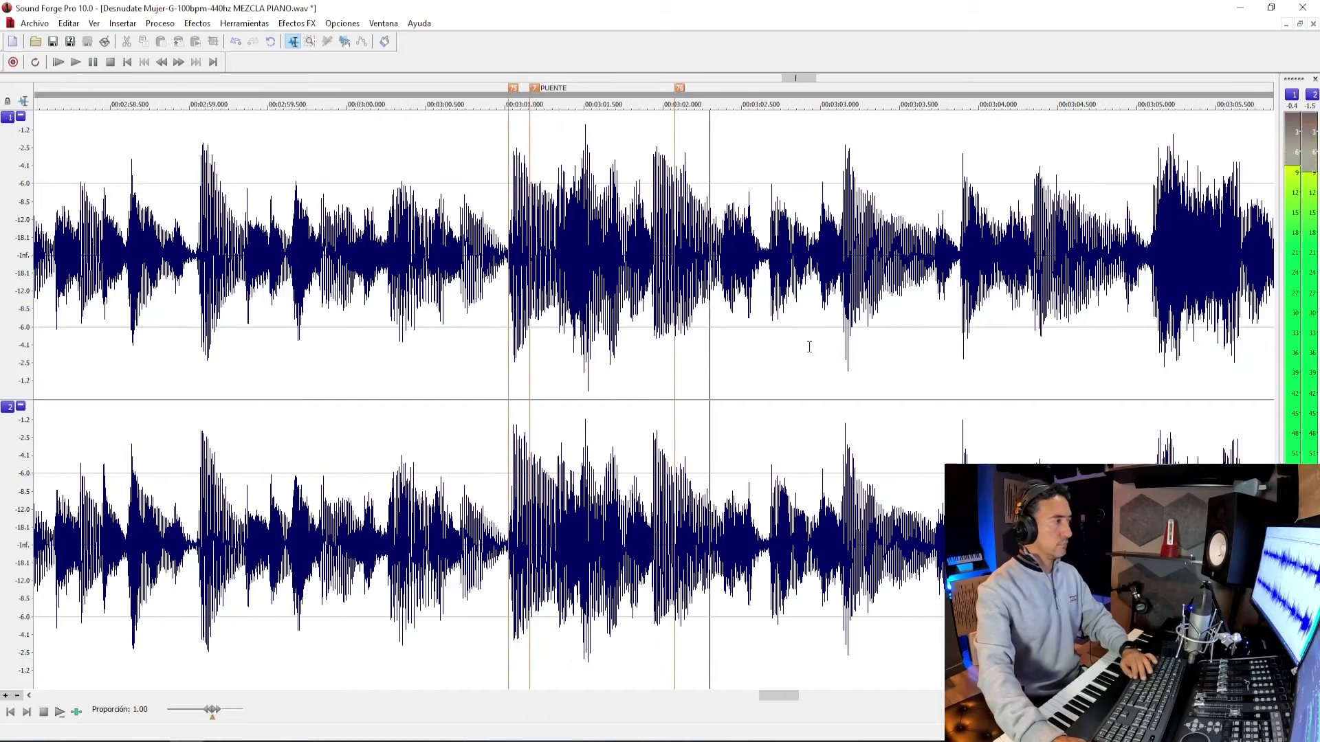
click(659, 368)
key(space)
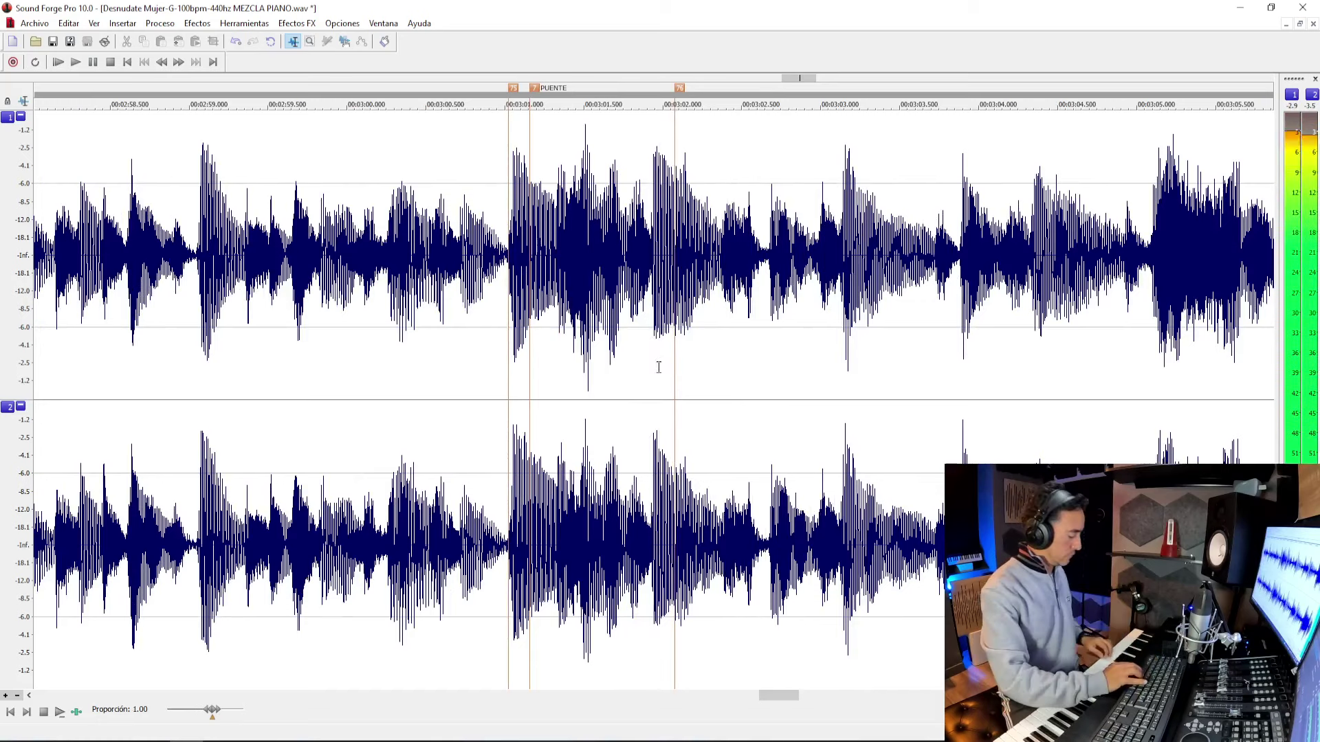
key(space)
key(space)
key(space)
key(space)
key(space)
key(space)
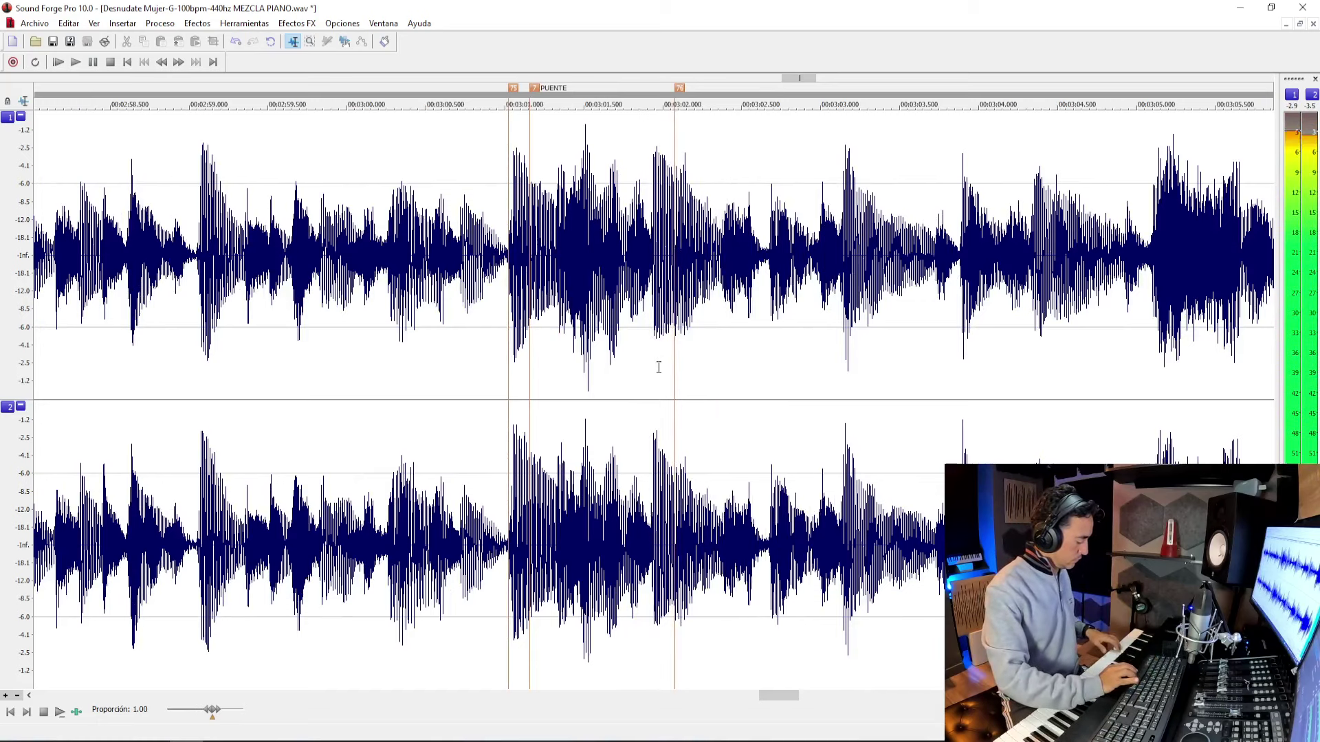
key(space)
key(space)
key(space)
key(space)
key(space)
key(space)
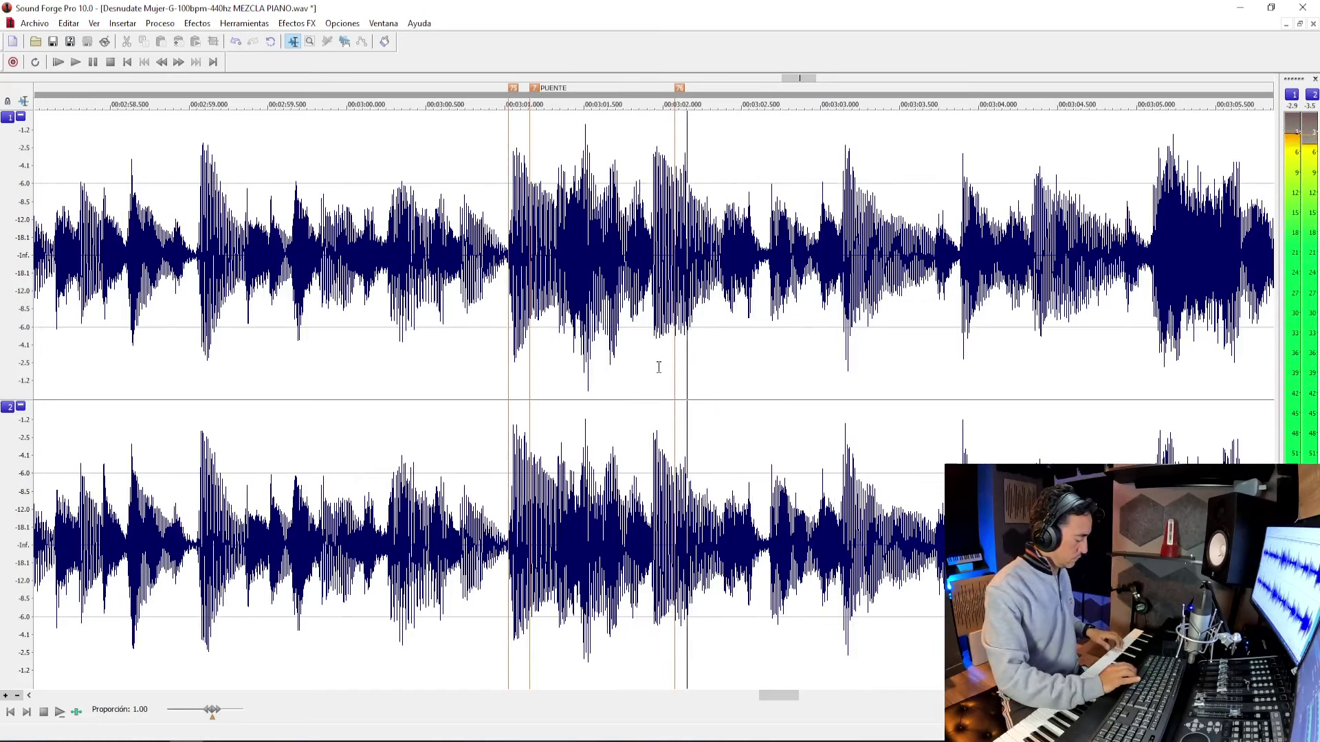
key(space)
key(space)
key(space)
key(space)
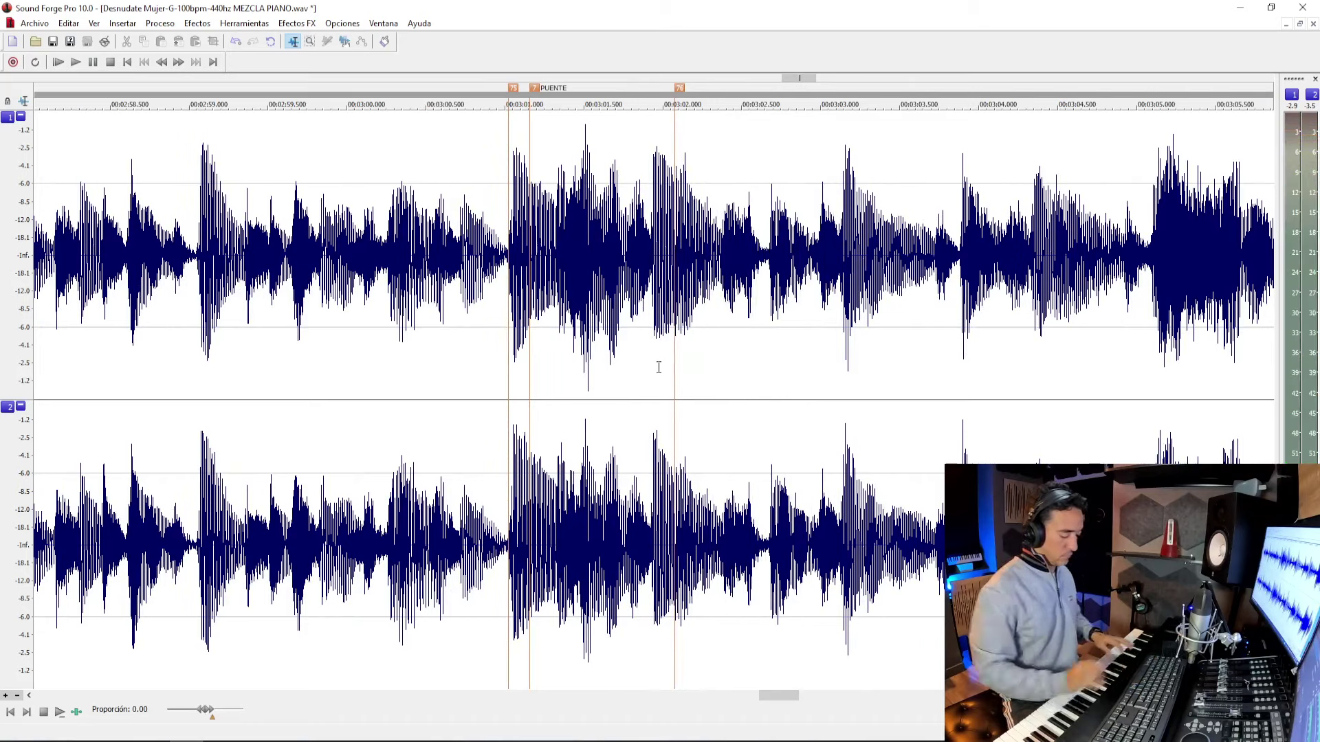
key(space)
key(space)
key(space)
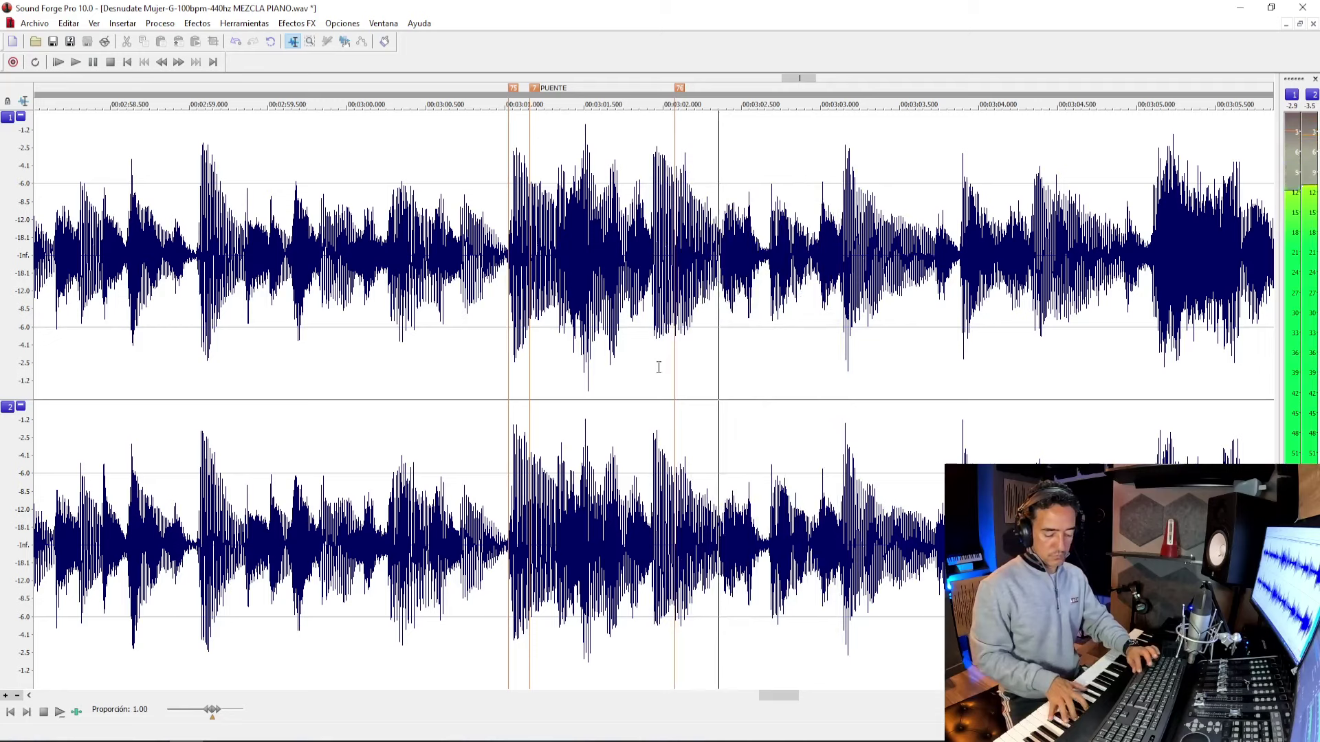
key(space)
key(space)
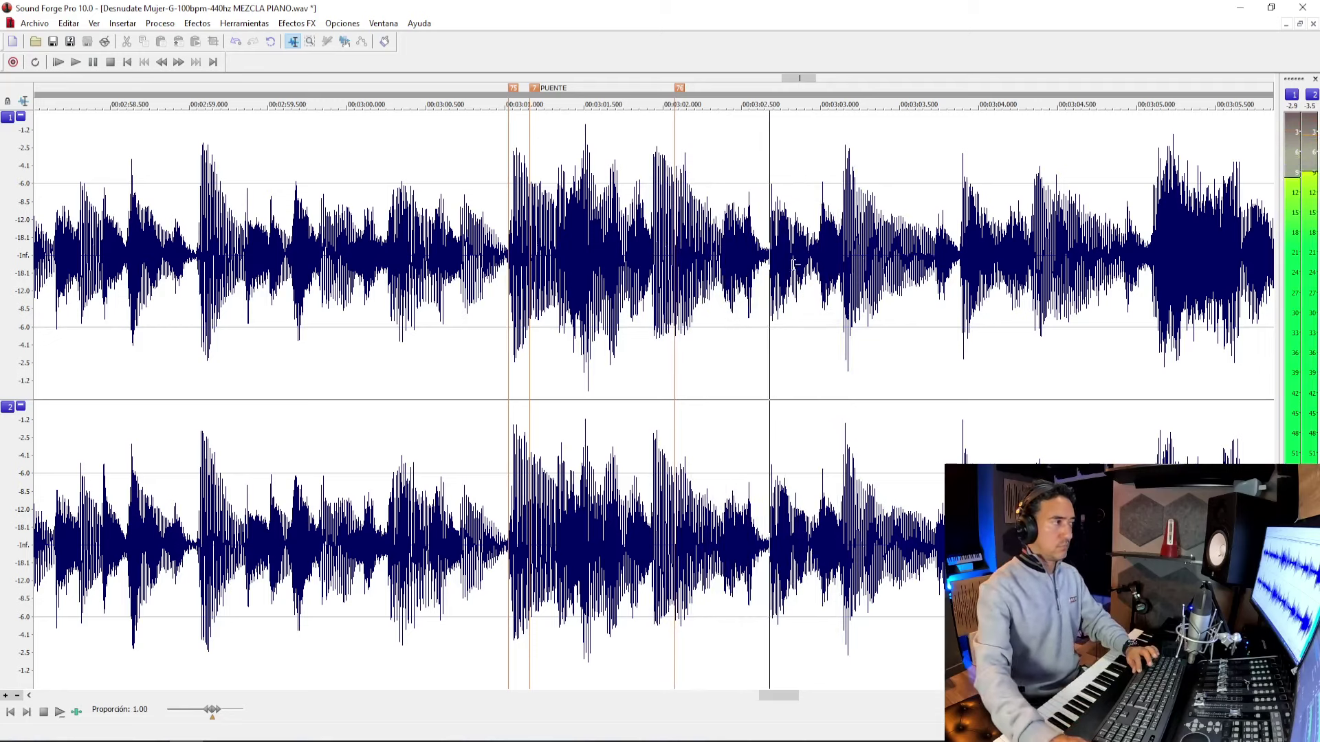
Listen to the audio from about 3:02.9 to work out the remaining beats of the bar.
click(804, 313)
key(space)
key(space)
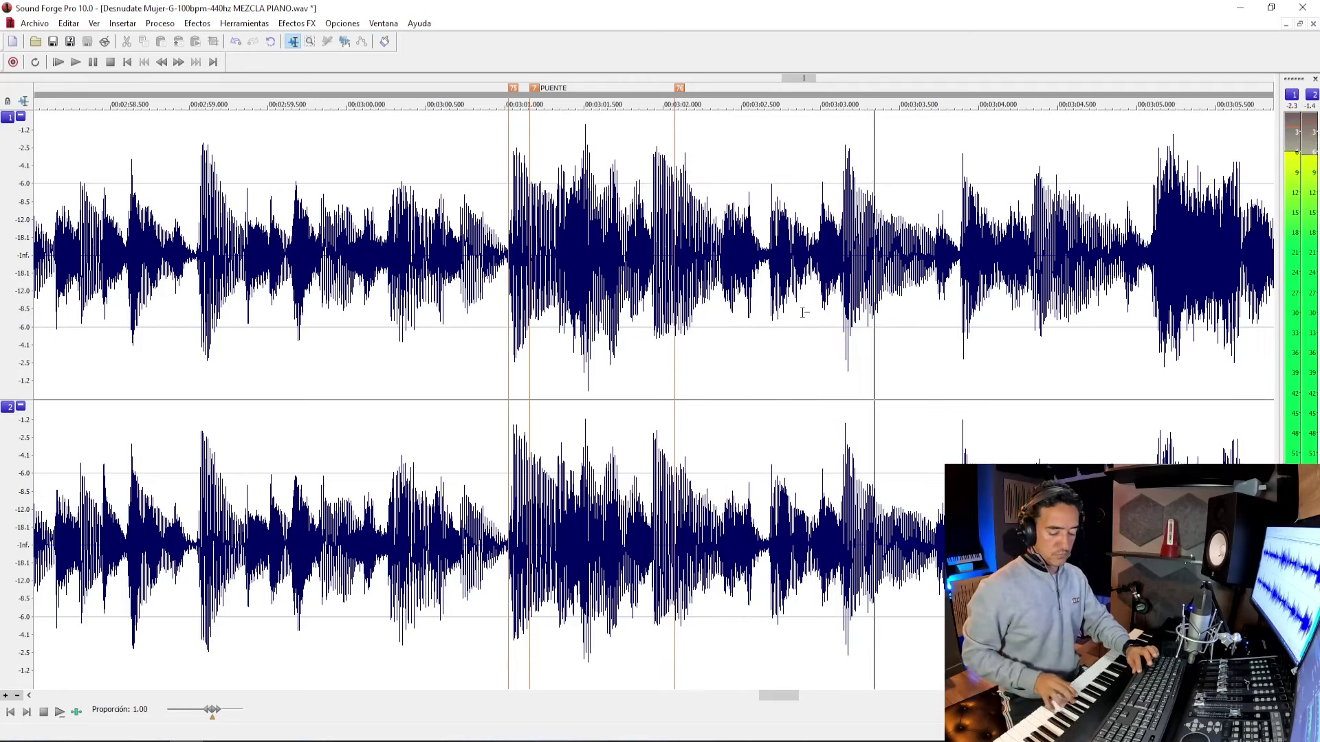
key(space)
Switch to Sibelius and add the chord symbols Fm7 and B♭9 above bar 46.
key(alt+Tab)
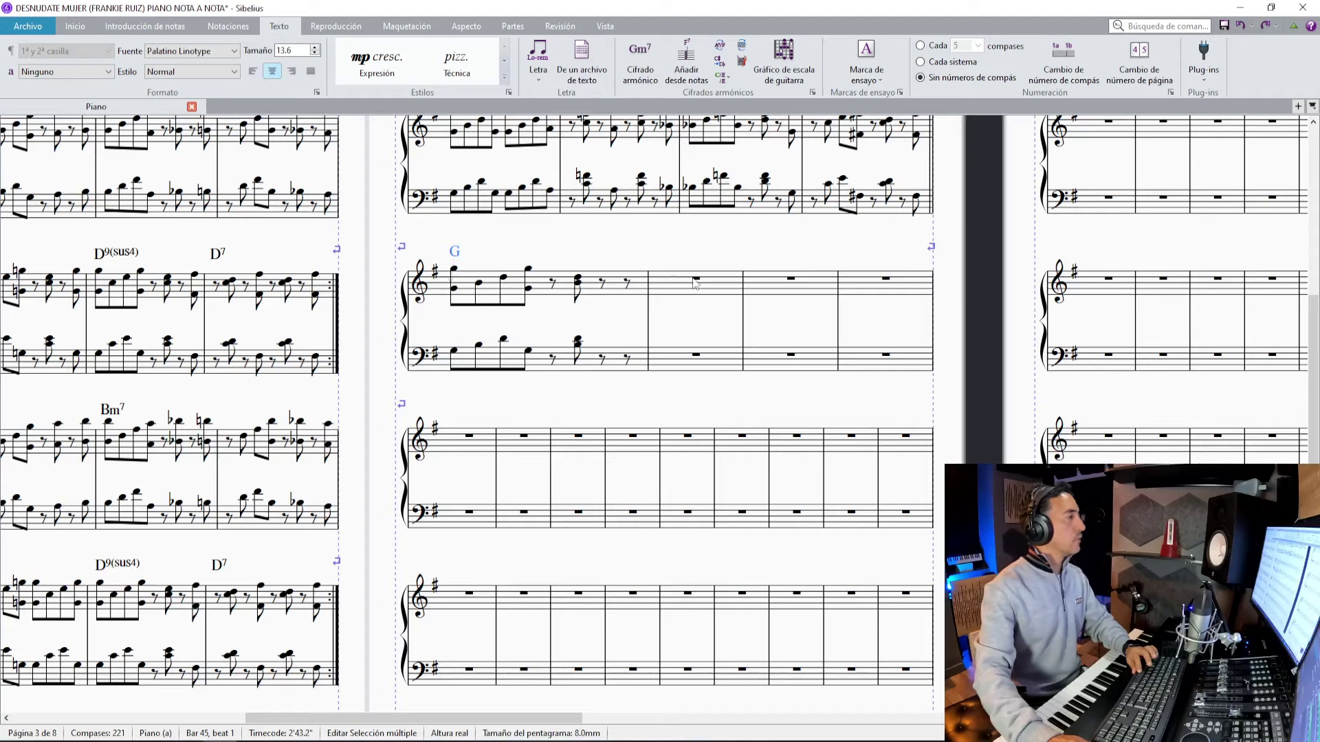
key(ctrl+k)
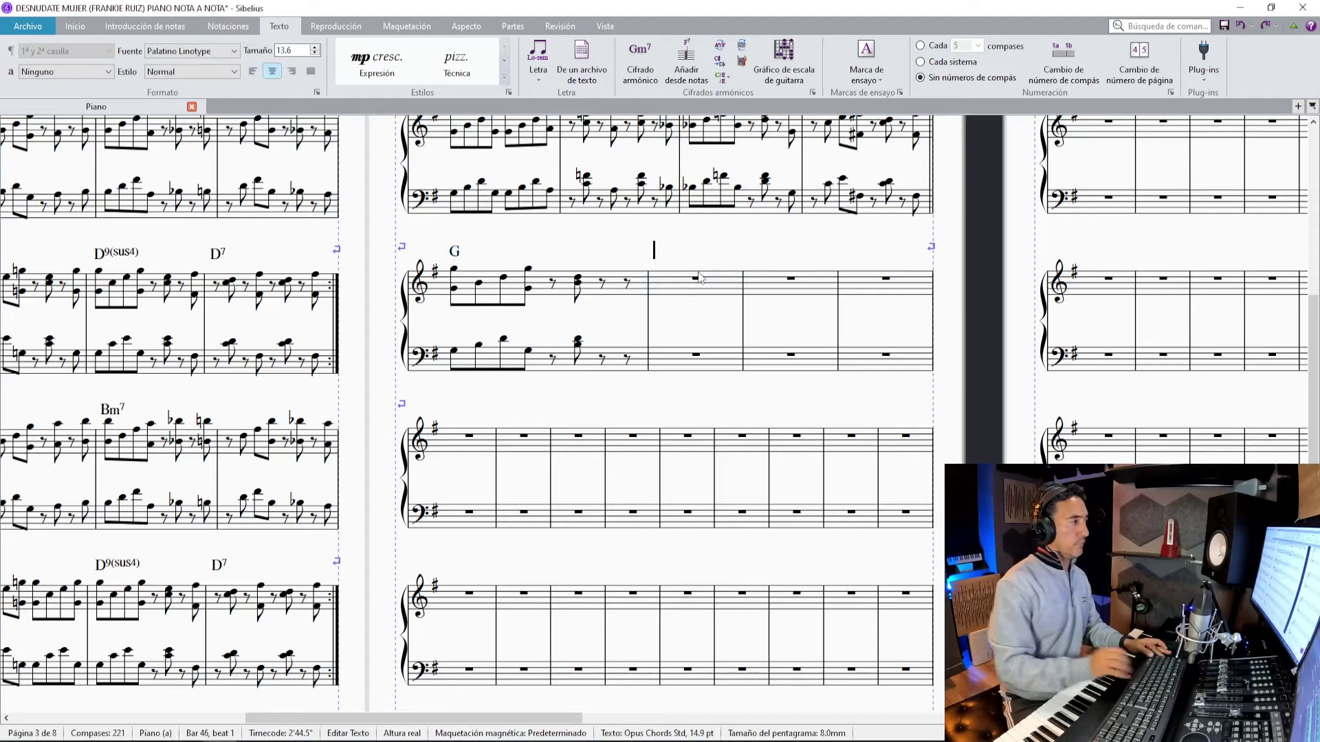
text(Fm7)
key(space)
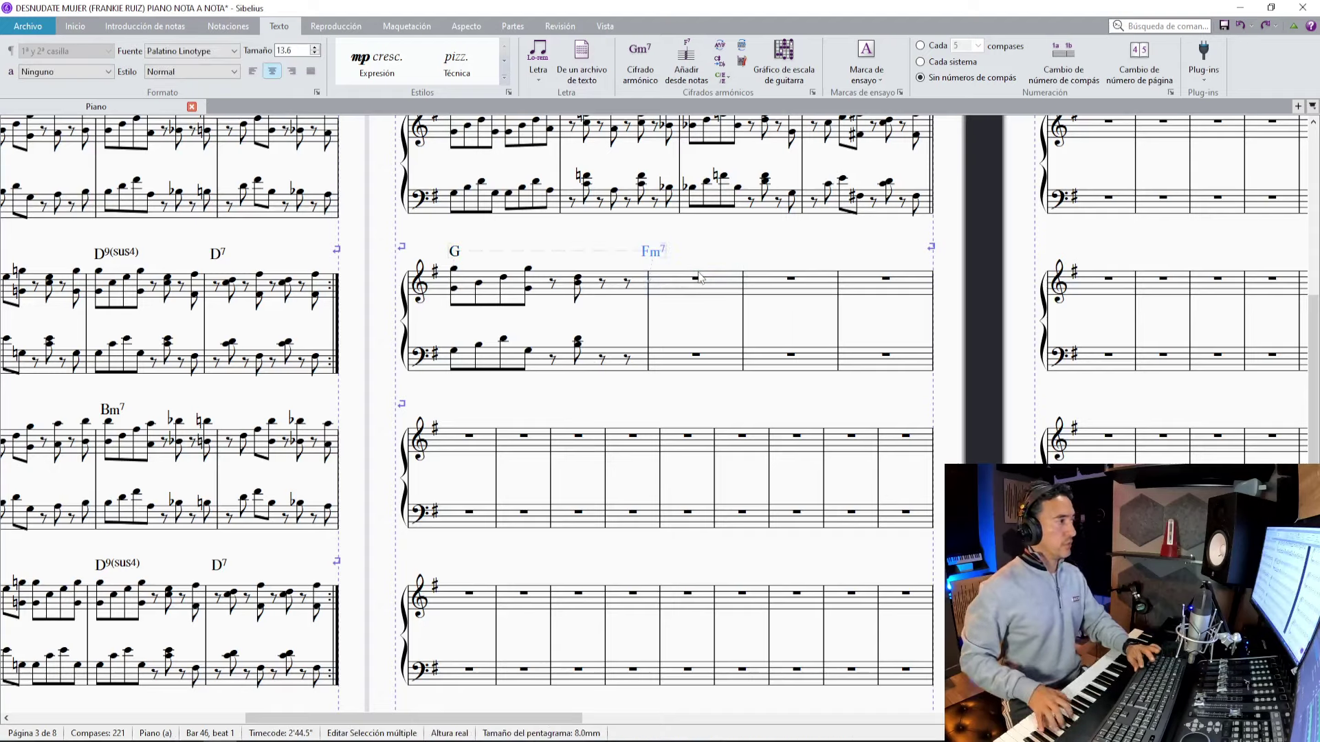
Enter the treble notes from the last eighth of bar 45 through bar 46, opening bar 46 with an eighth rest and separating the notes with rests.
click(629, 284)
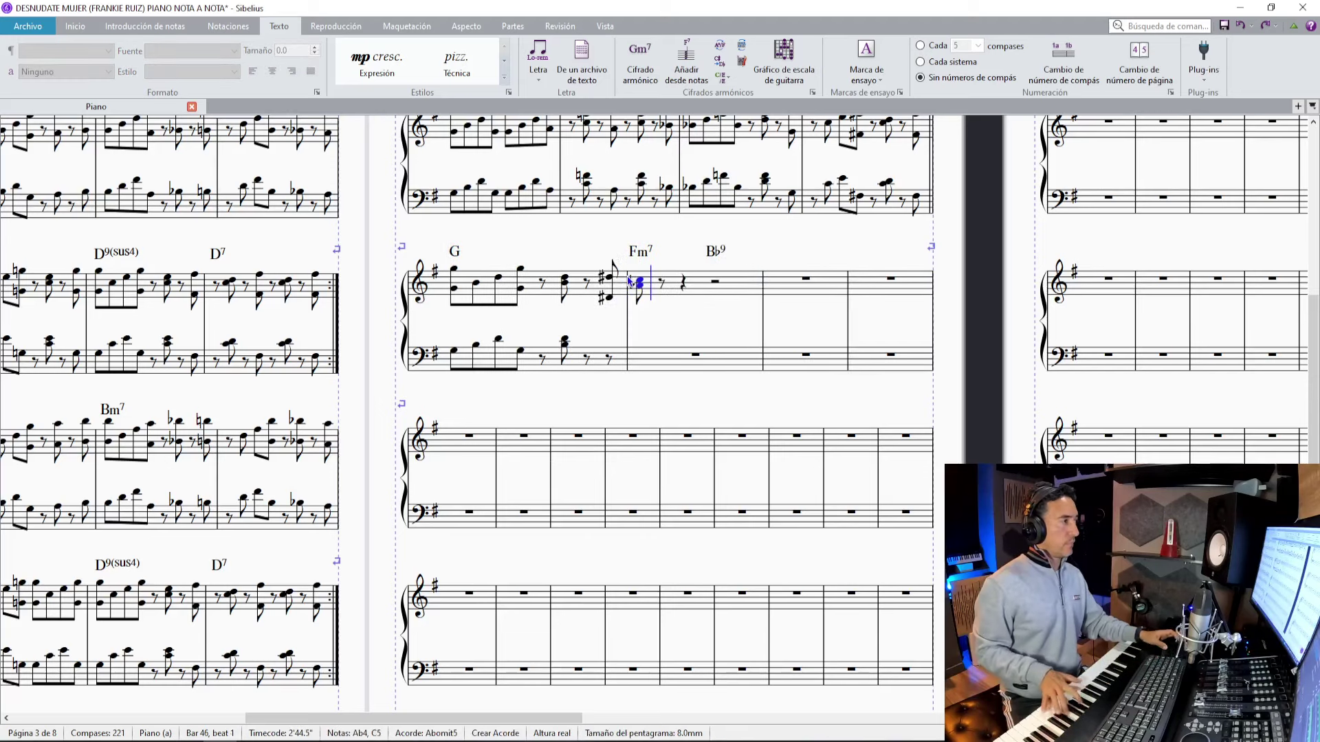
key(0)
key(Escape)
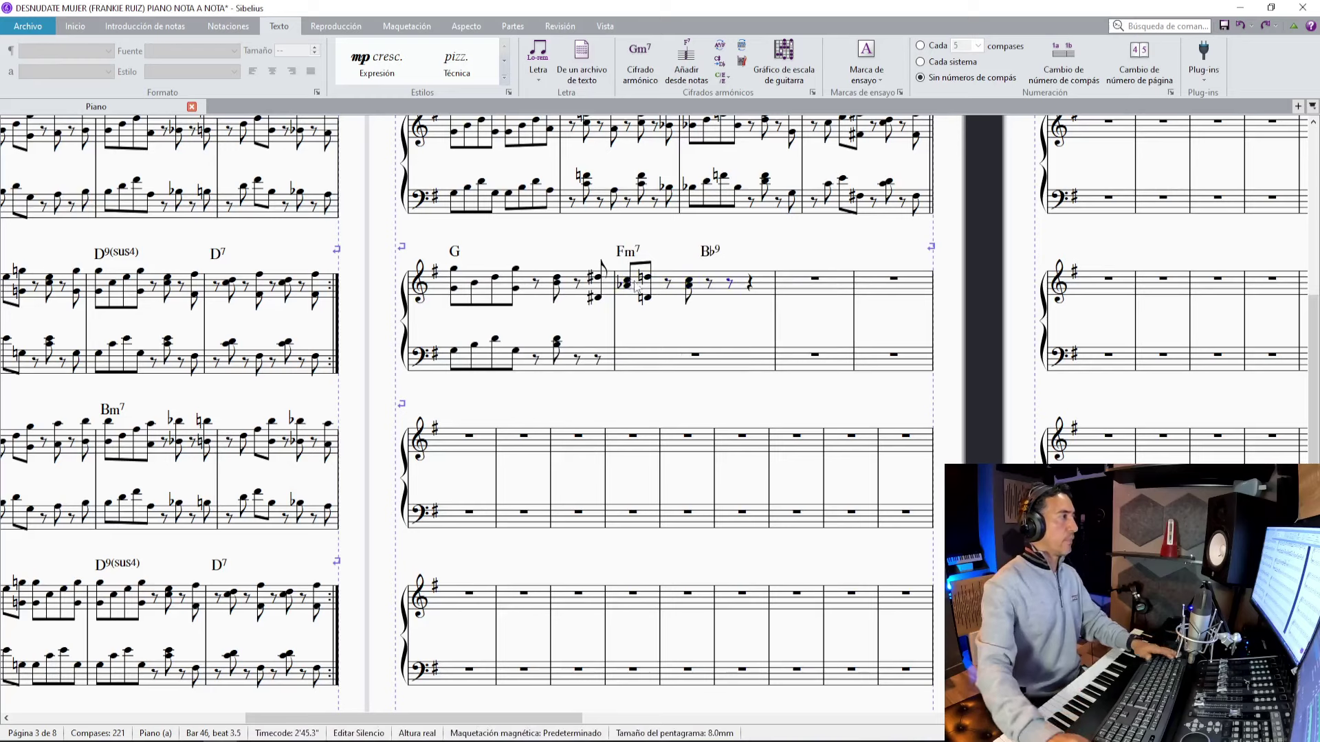
click(629, 284)
key(0)
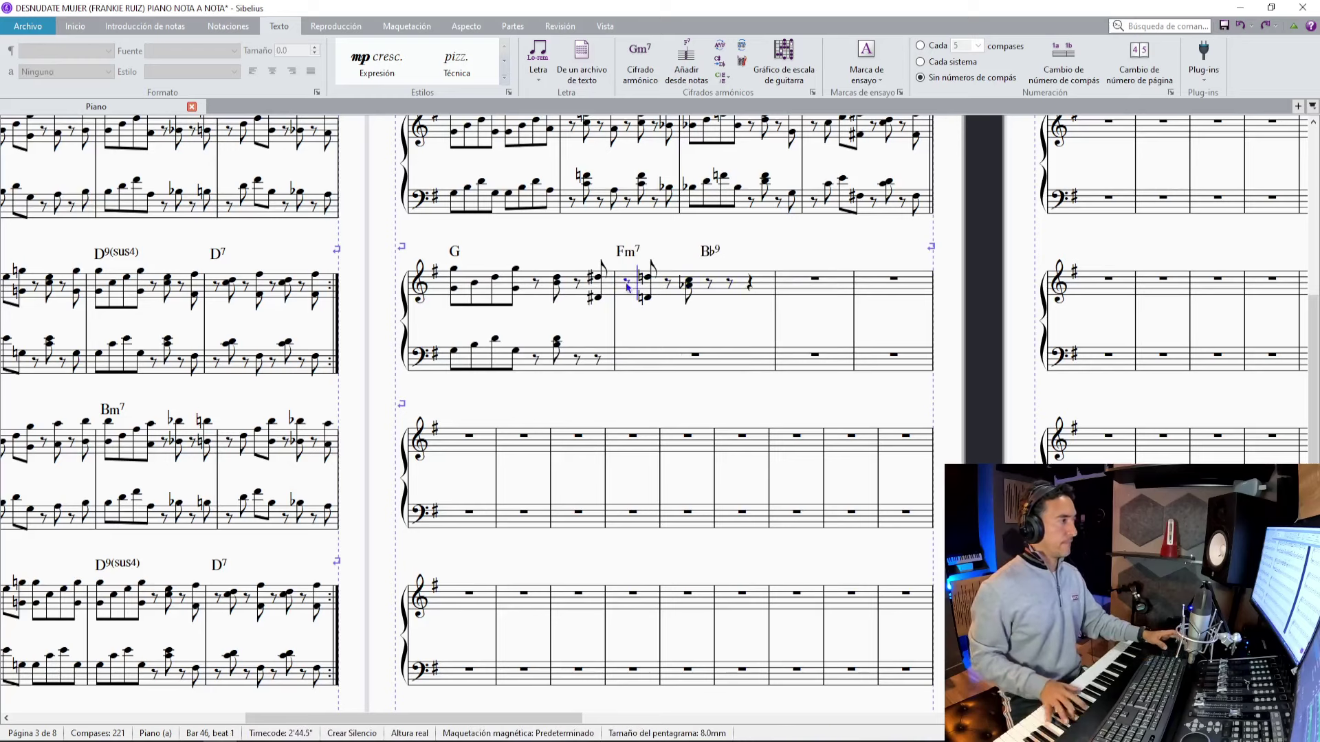
key(0)
key(0)
key(0)
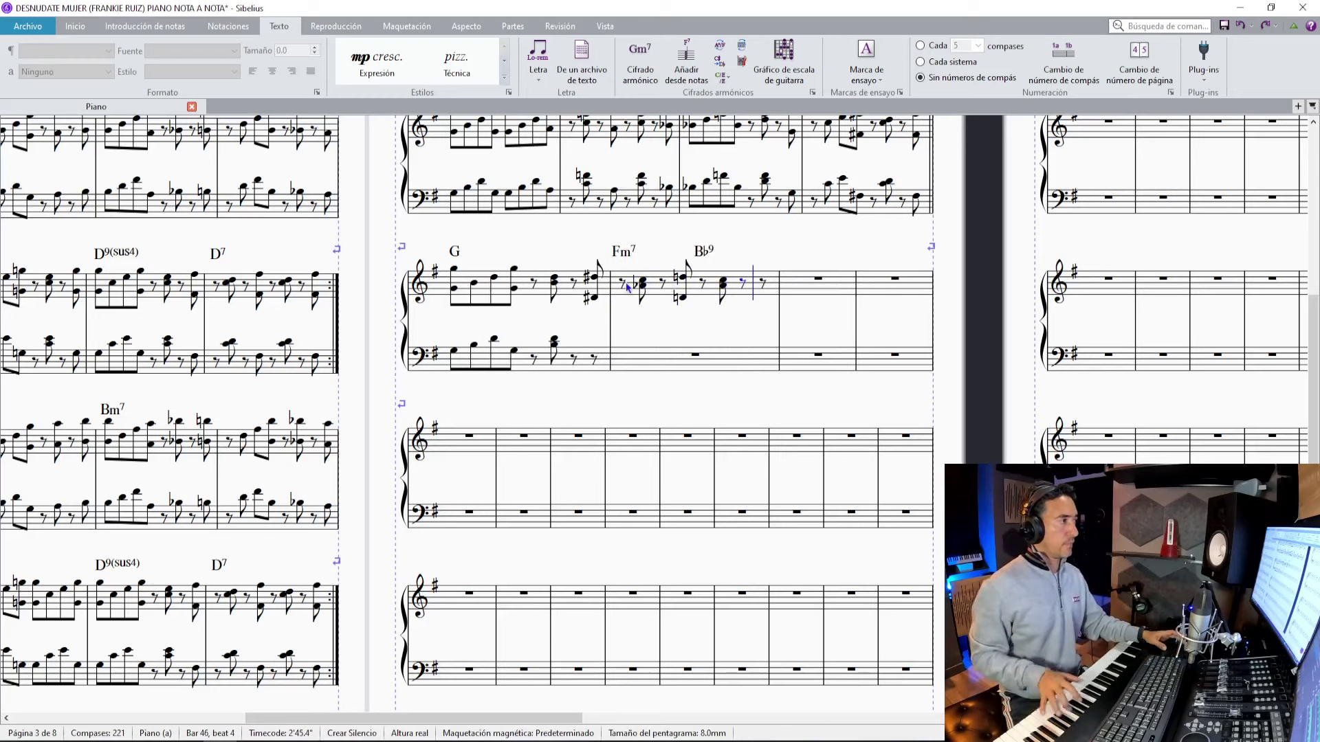
key(Escape)
Enter the matching bass-staff notes from the last eighth of bar 45 through bar 46, using the same rhythm as the treble.
click(595, 360)
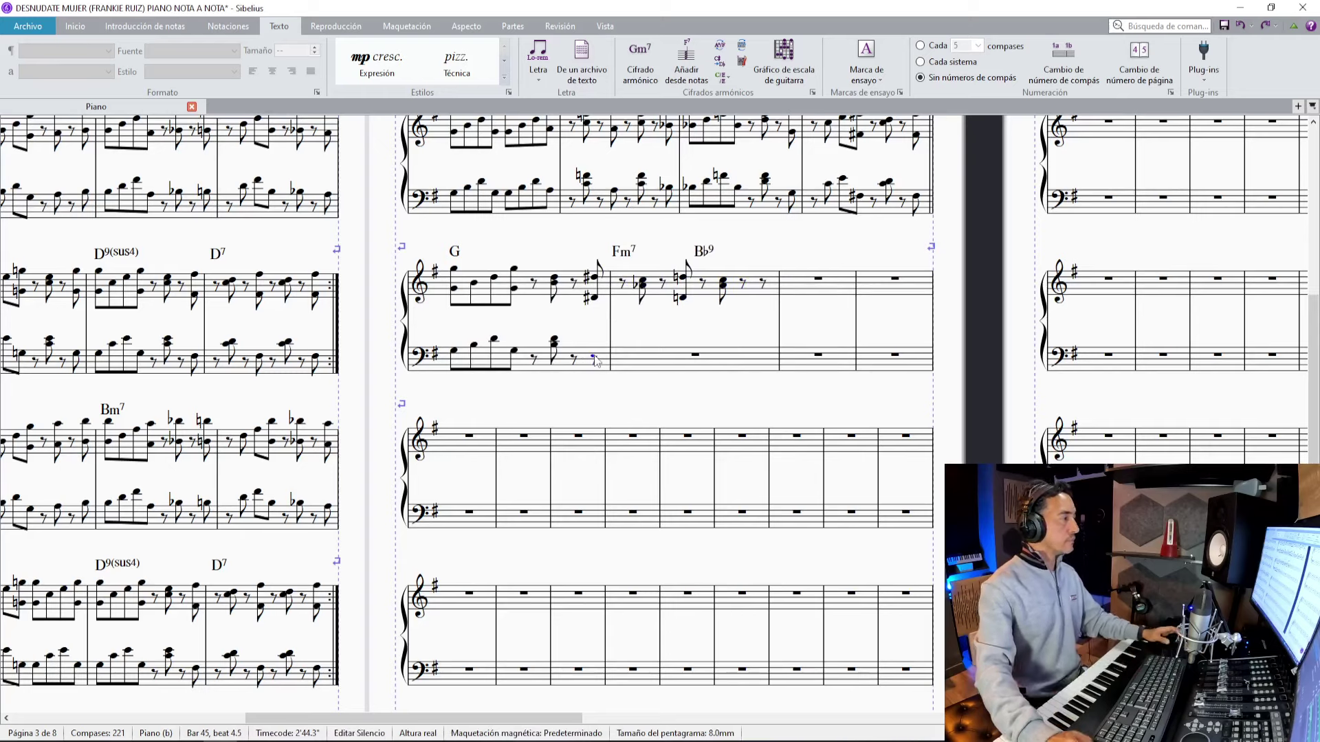
key(ctrl+z)
key(0)
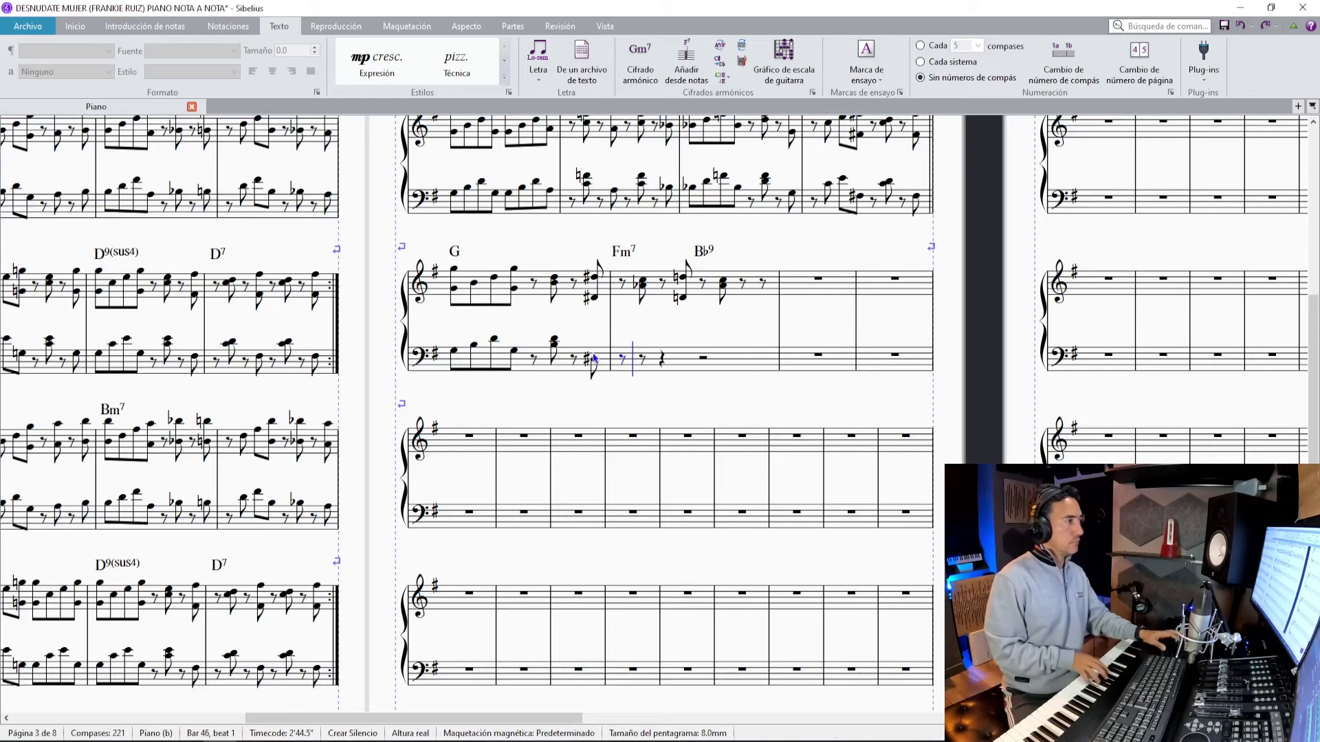
key(0)
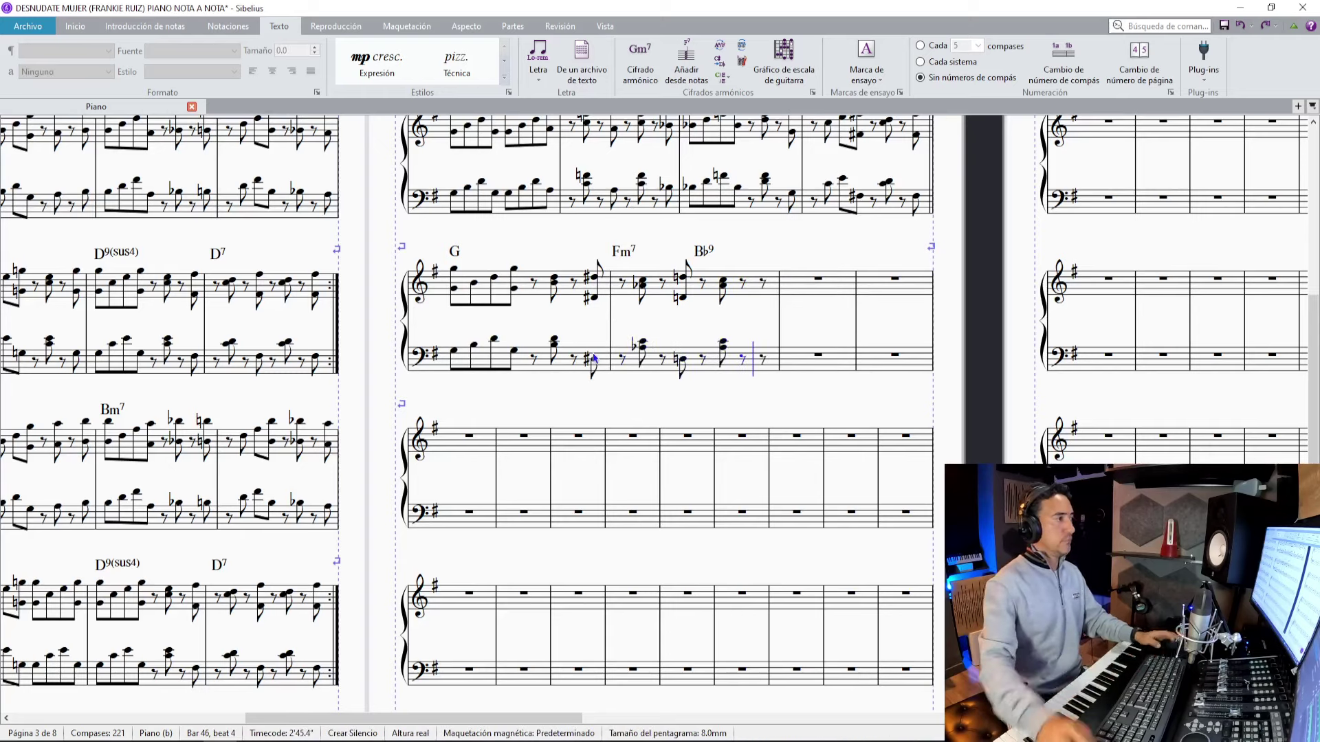
Respell the D♯ notes on the last eighth of bar 45 as E♭ on both staves.
click(595, 279)
shift+click(595, 362)
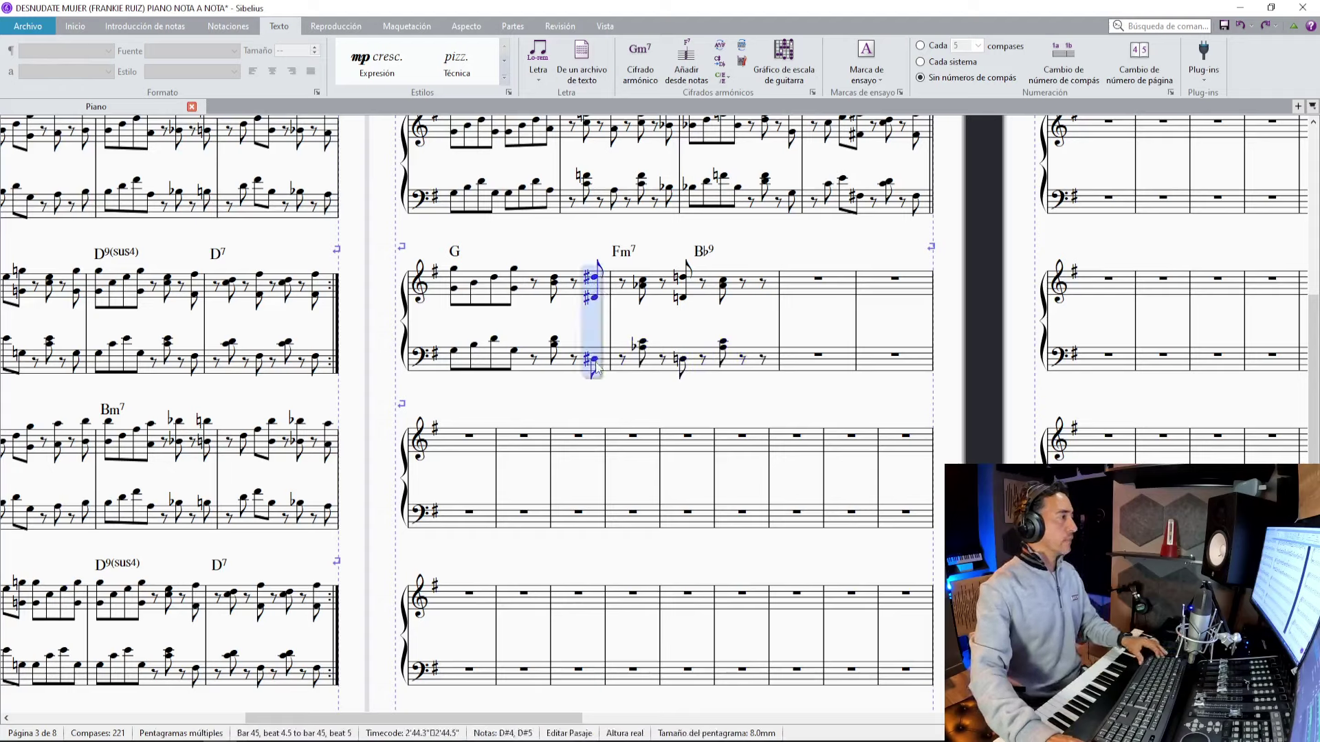
key(Escape)
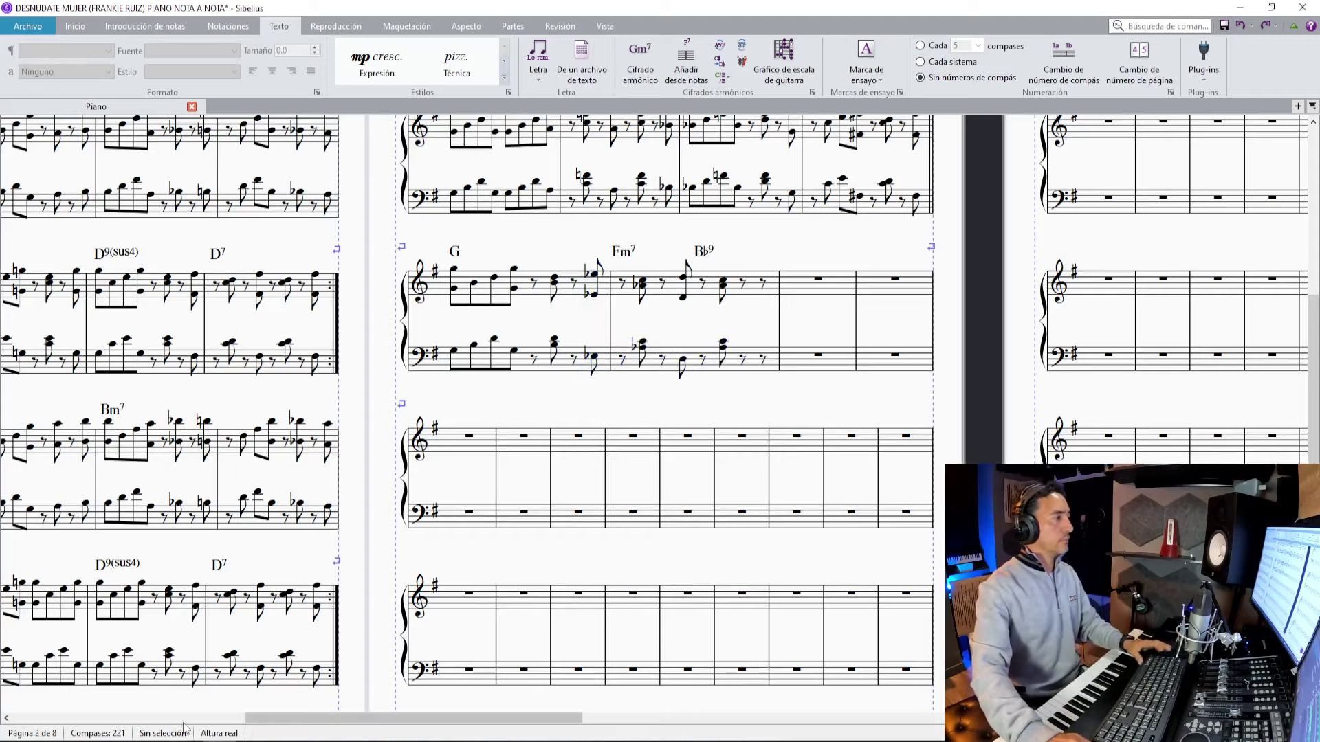
Switch to Sound Forge and add a marker at about 3:03.5 during playback.
key(alt+Tab)
scroll(789, 321, down, 1)
key(space)
key(space)
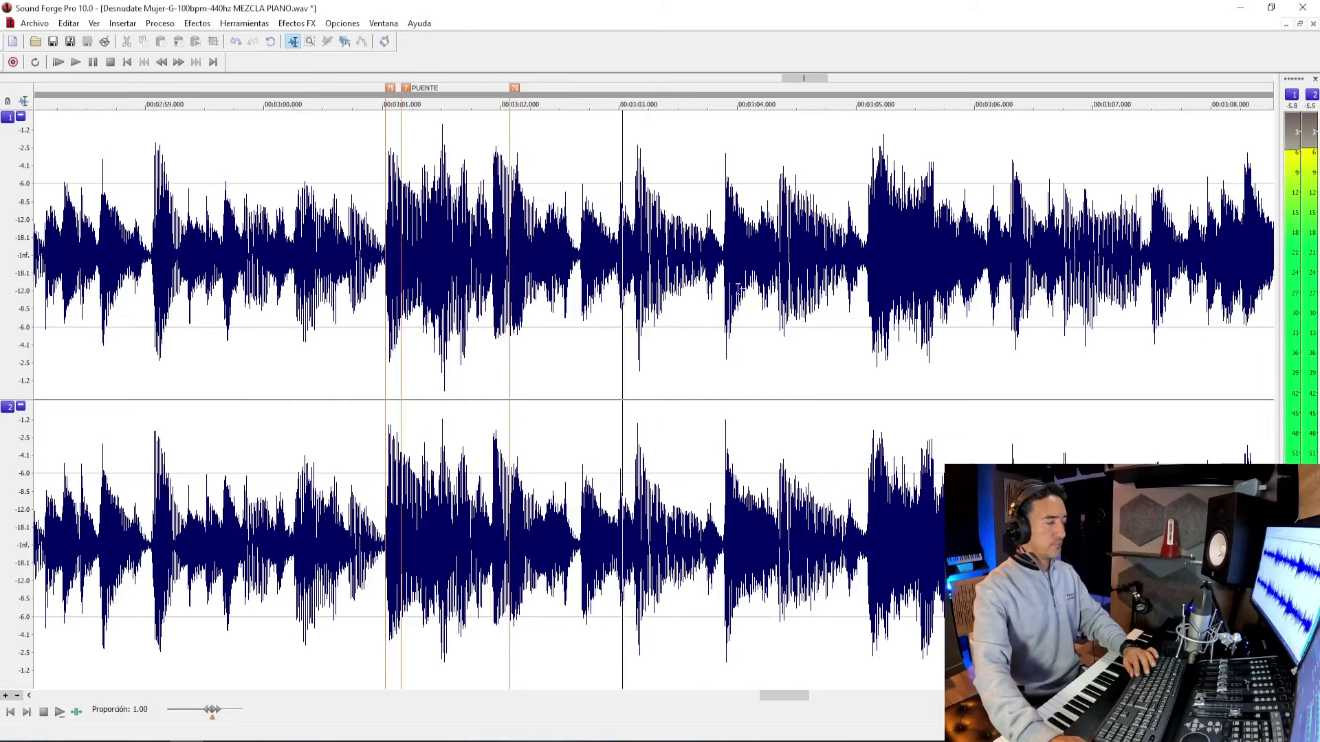
key(m)
Replay the audio from about 3:03.3 in short bursts and add a marker at about 3:04.7.
click(657, 323)
key(space)
key(space)
key(space)
key(space)
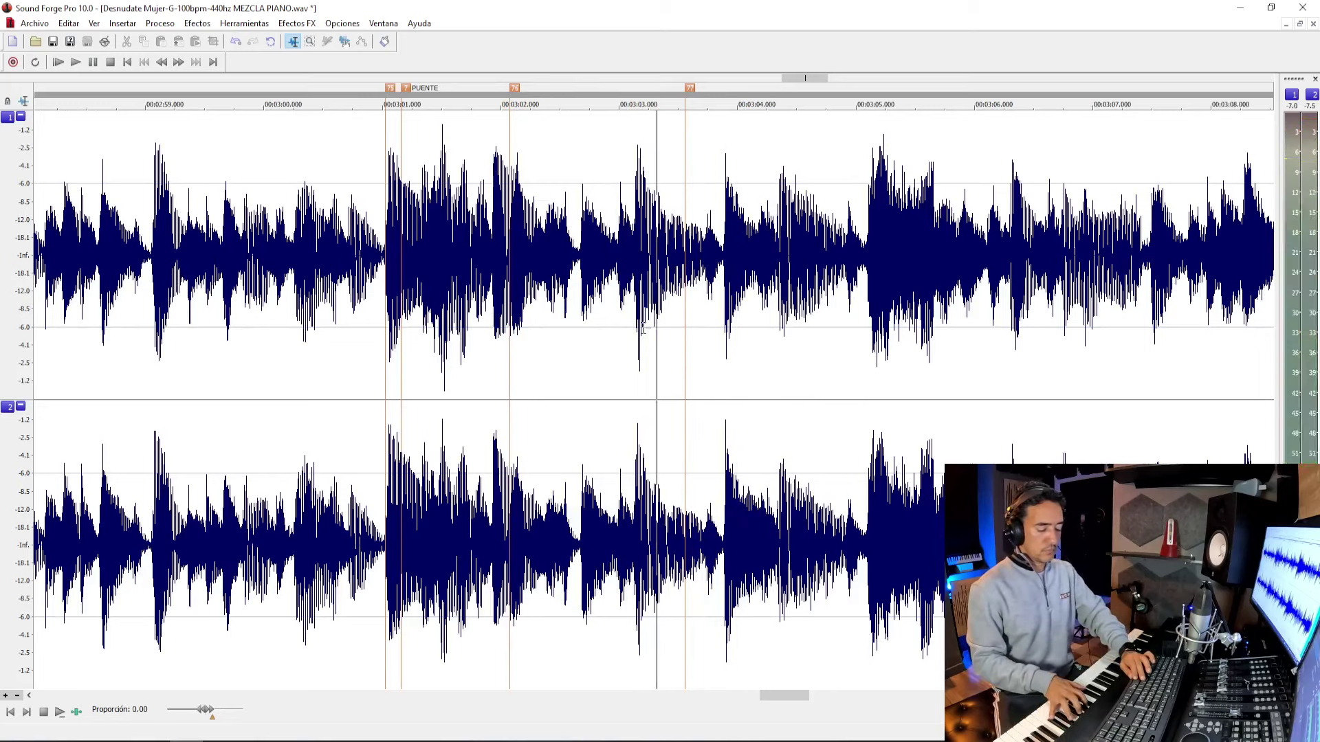
key(space)
key(space)
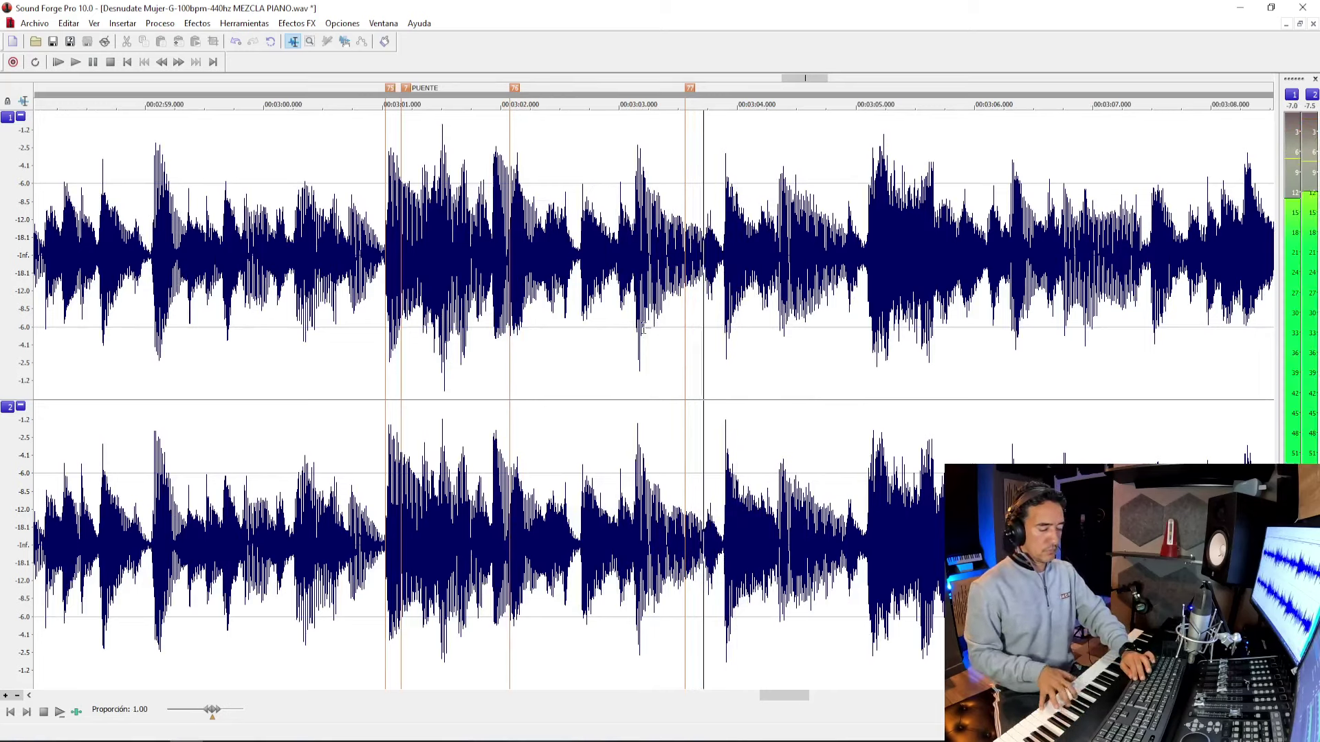
key(m)
key(space)
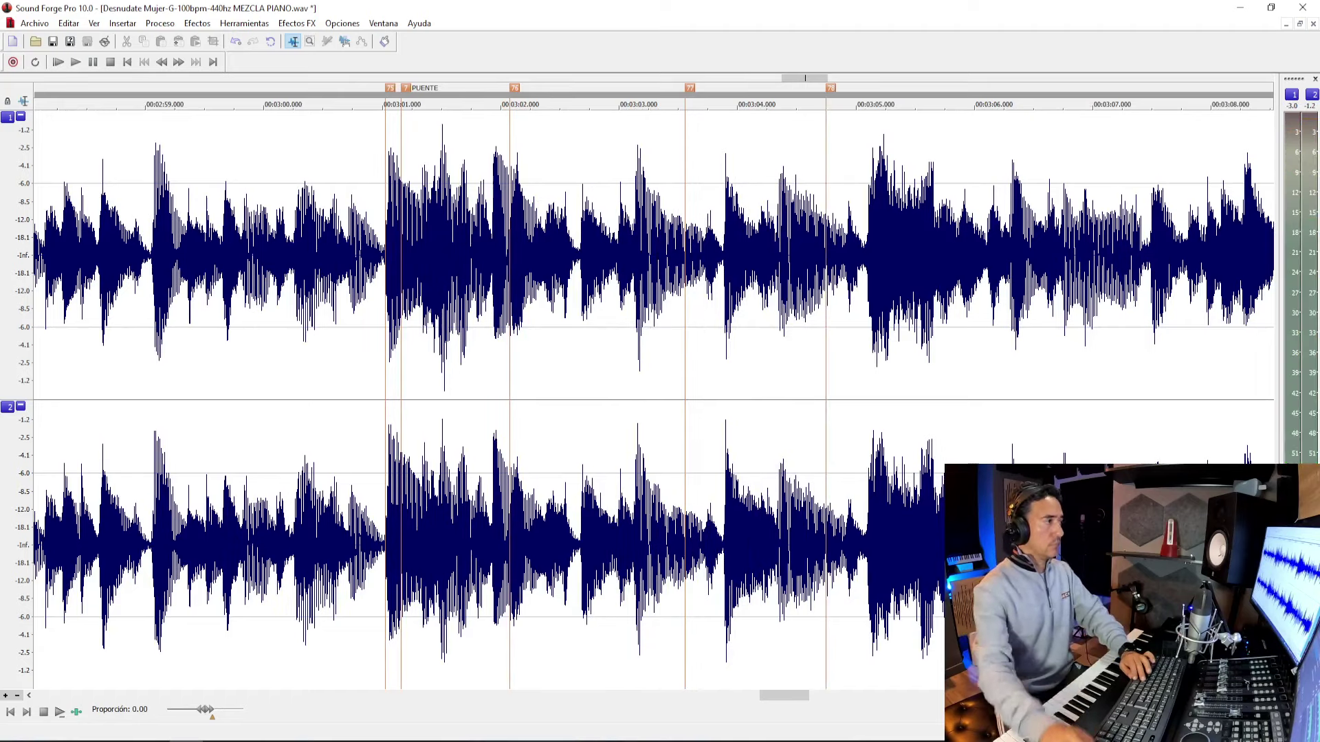
Switch to Sibelius and add the chord symbol E♭maj7 above the start of bar 47.
key(alt+Tab)
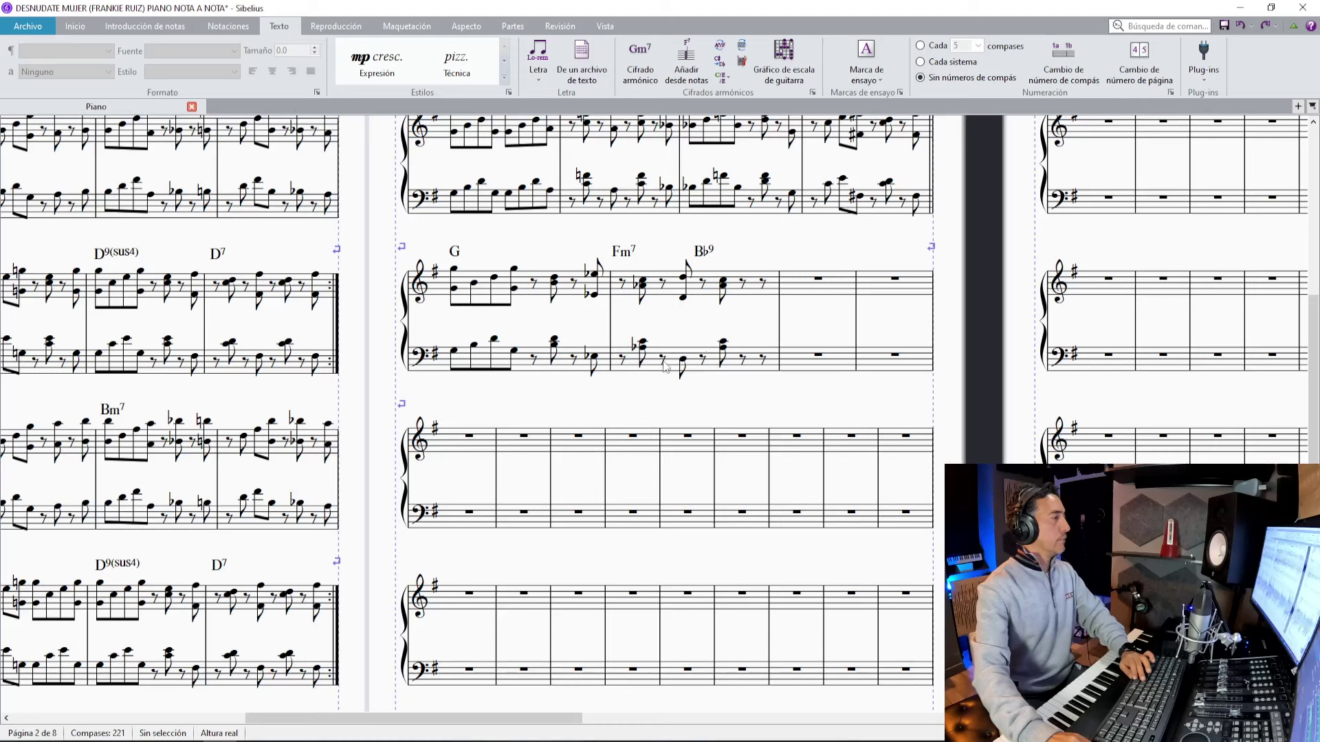
click(805, 296)
key(ctrl+k)
text(Ebmaj7)
key(Escape)
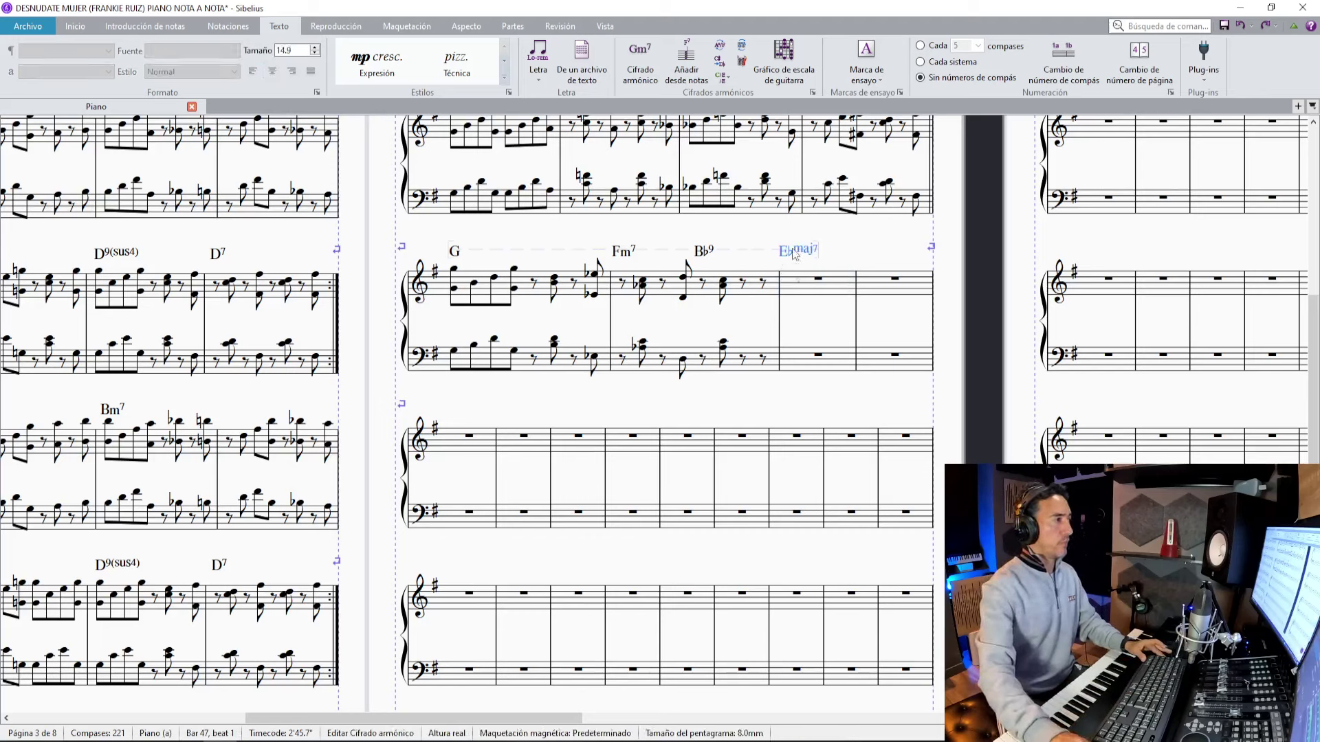
Enter the treble notes from the last eighth of bar 46 through bar 47, with eighth rests between the later notes.
click(763, 282)
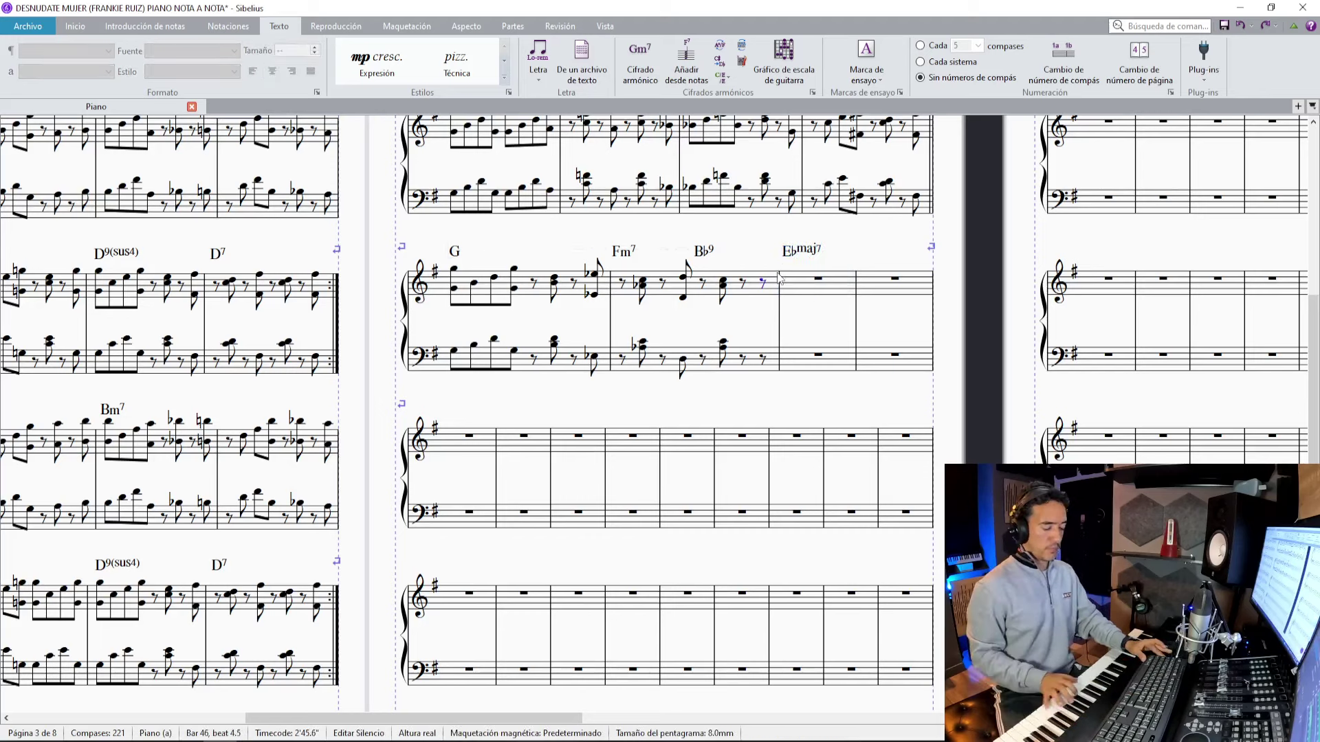
key(0)
key(0)
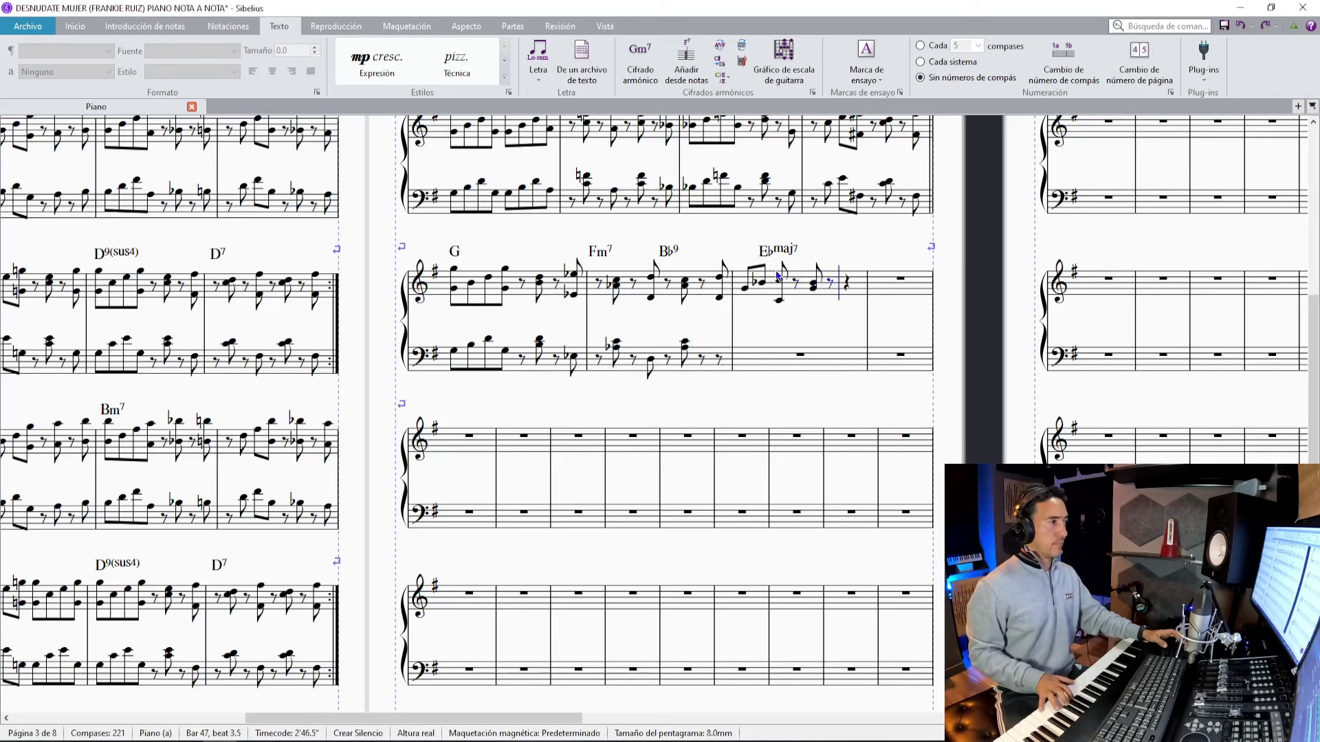
Enter the bass notes from the last eighth of bar 46 through bar 47, and align the E♭maj7 symbol with bar 47's first note.
click(713, 363)
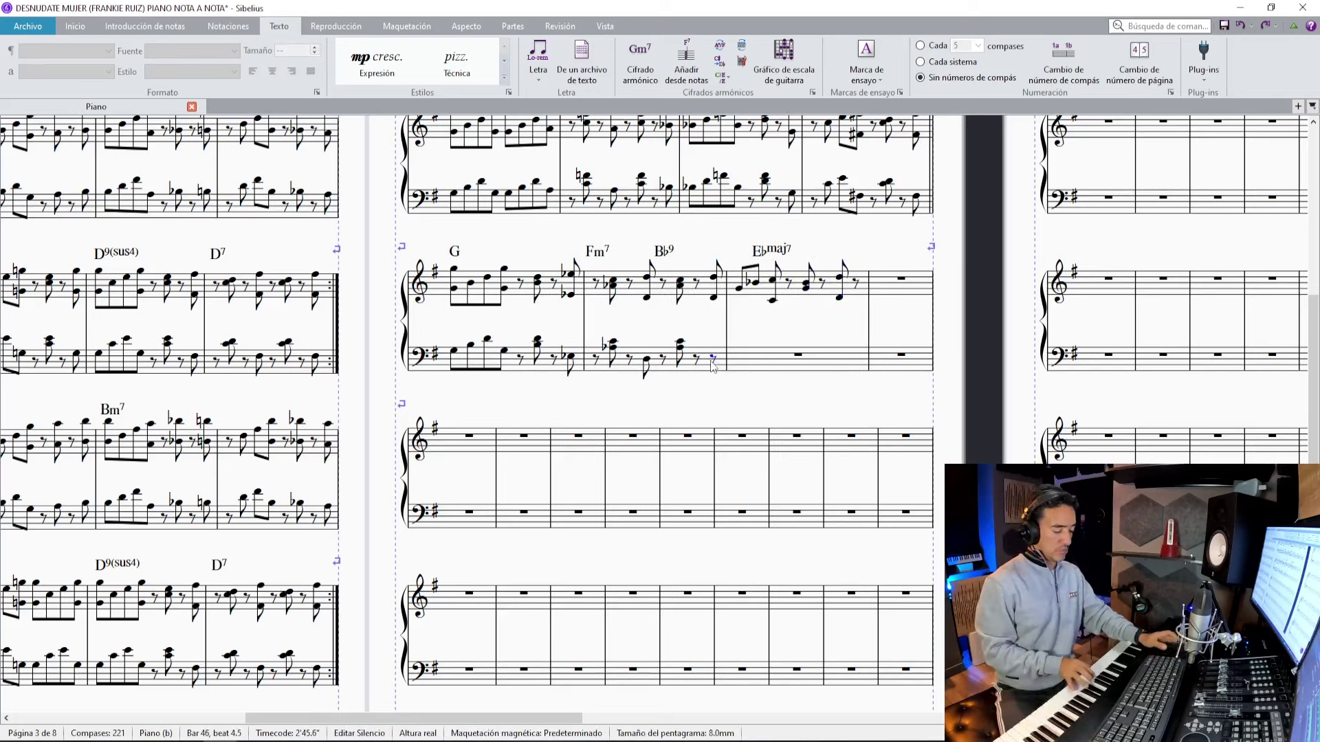
key(n)
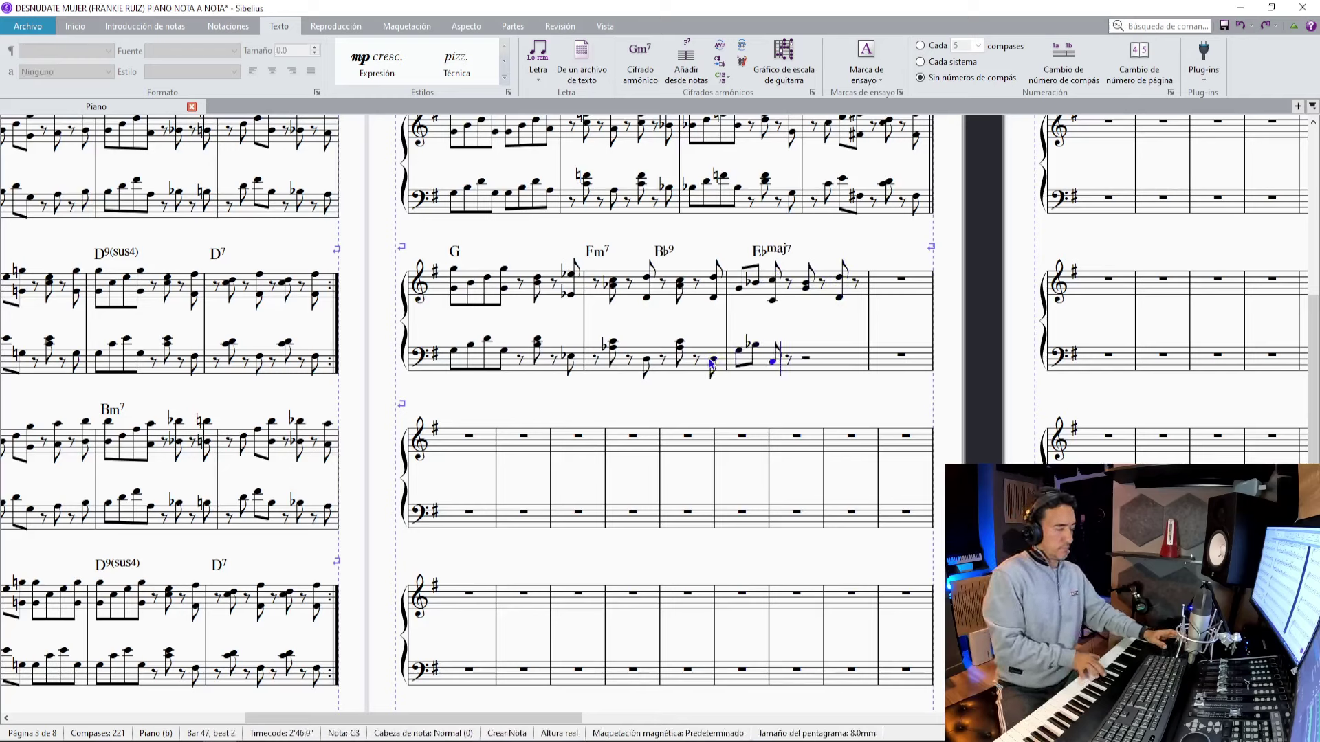
click(761, 251)
key(Escape)
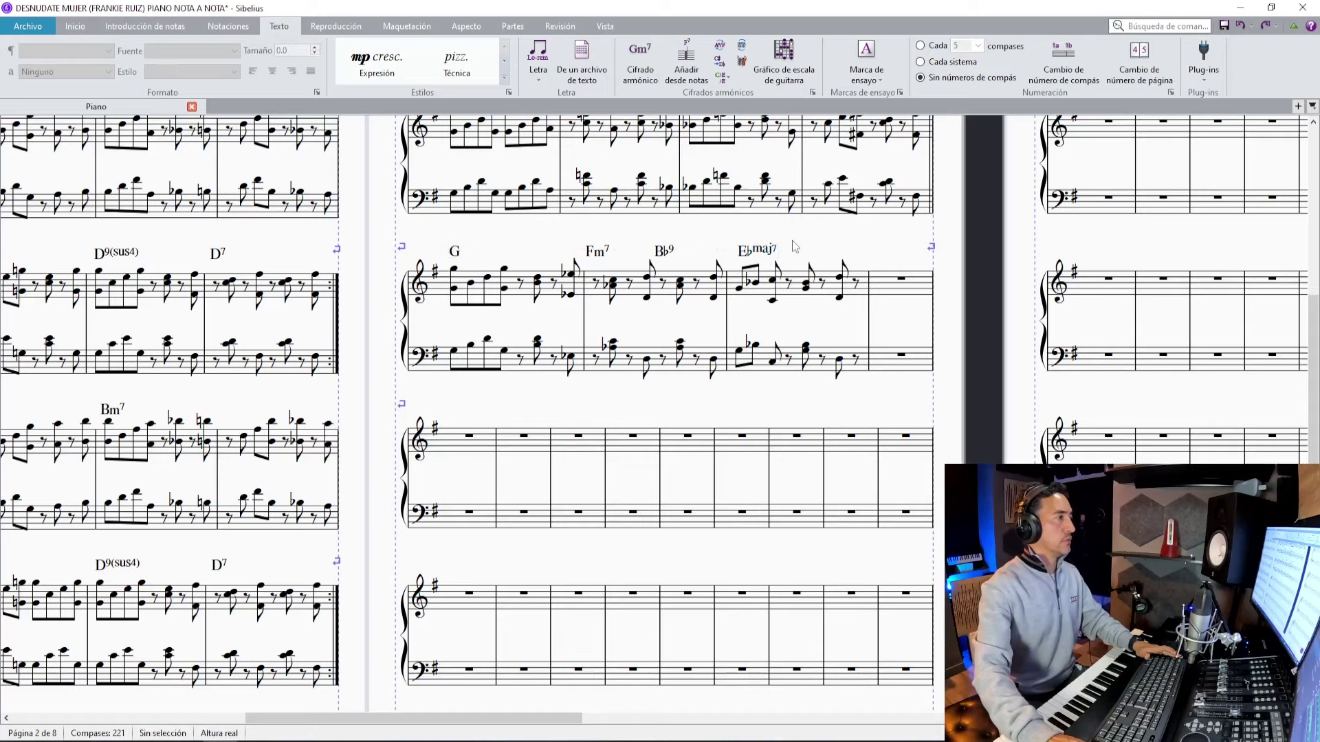
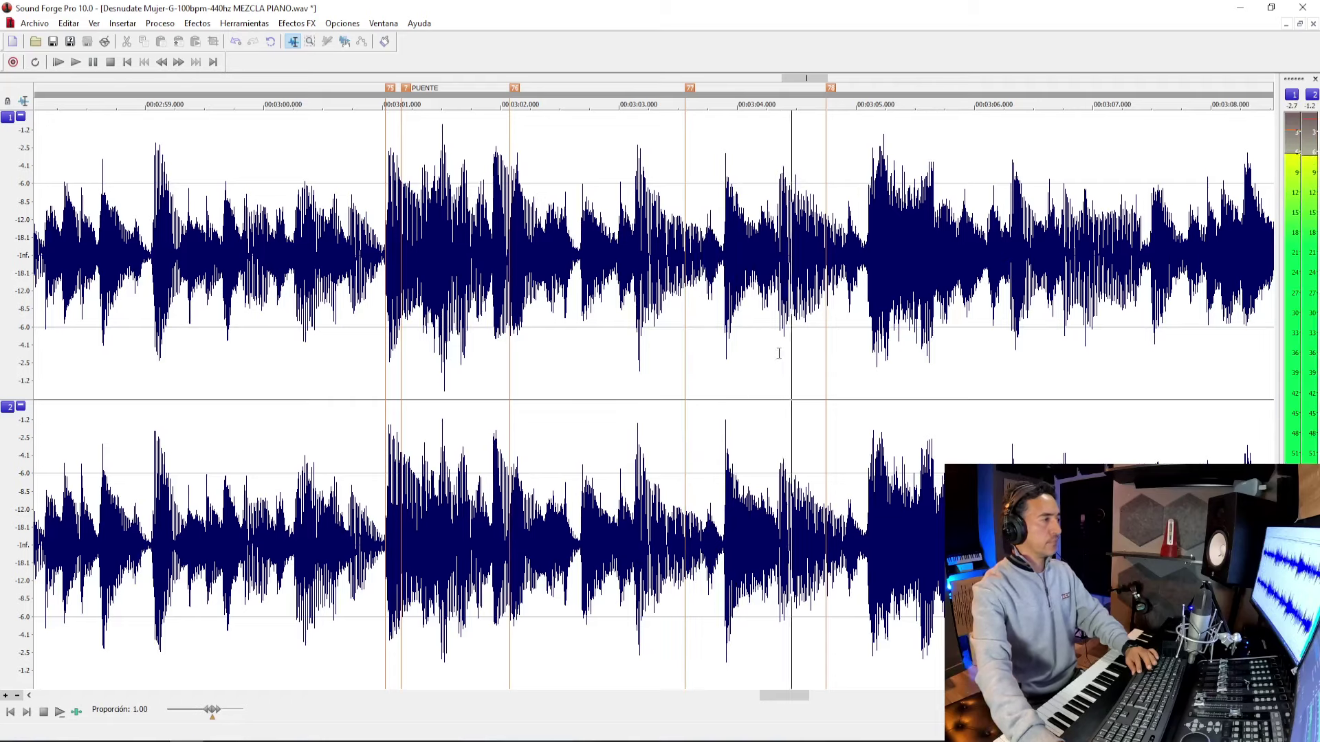
In Sound Forge, add a marker at about 3:05.9 and replay the audio from about 3:05.7 in short bursts.
key(m)
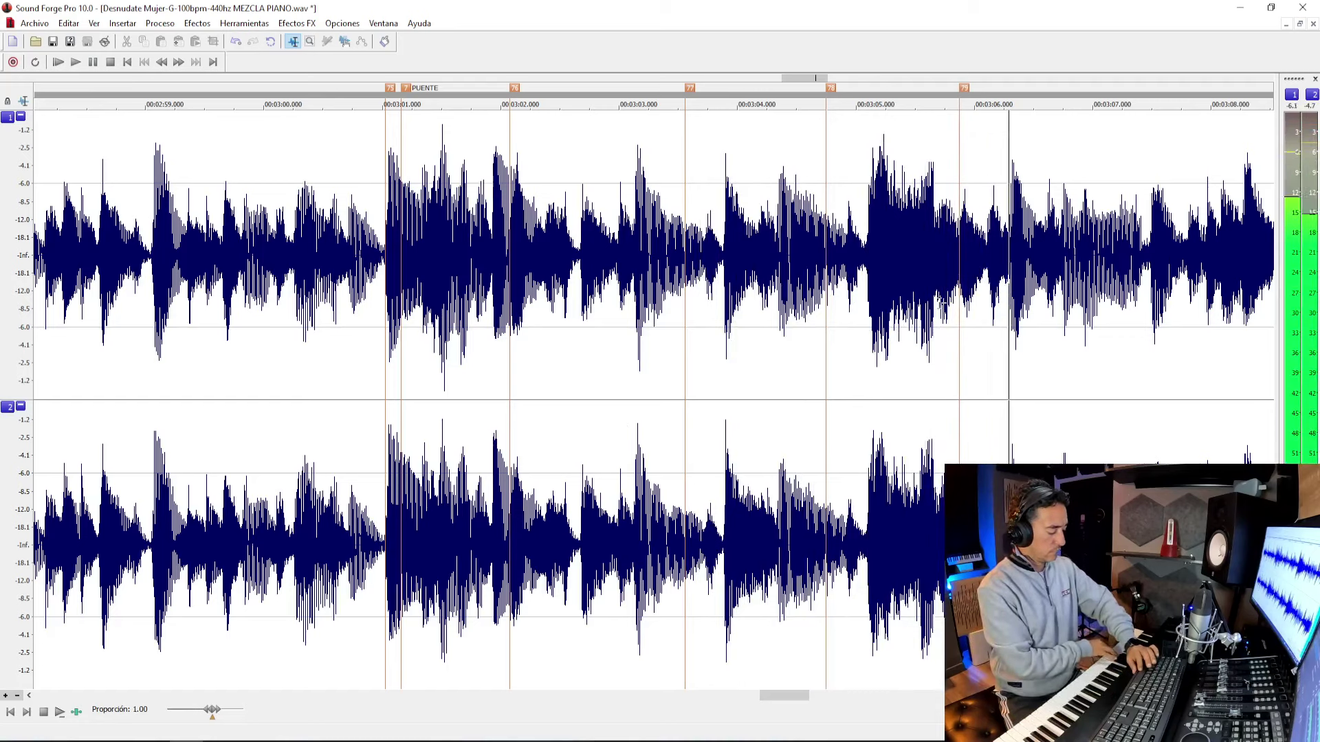
key(space)
key(space)
key(space)
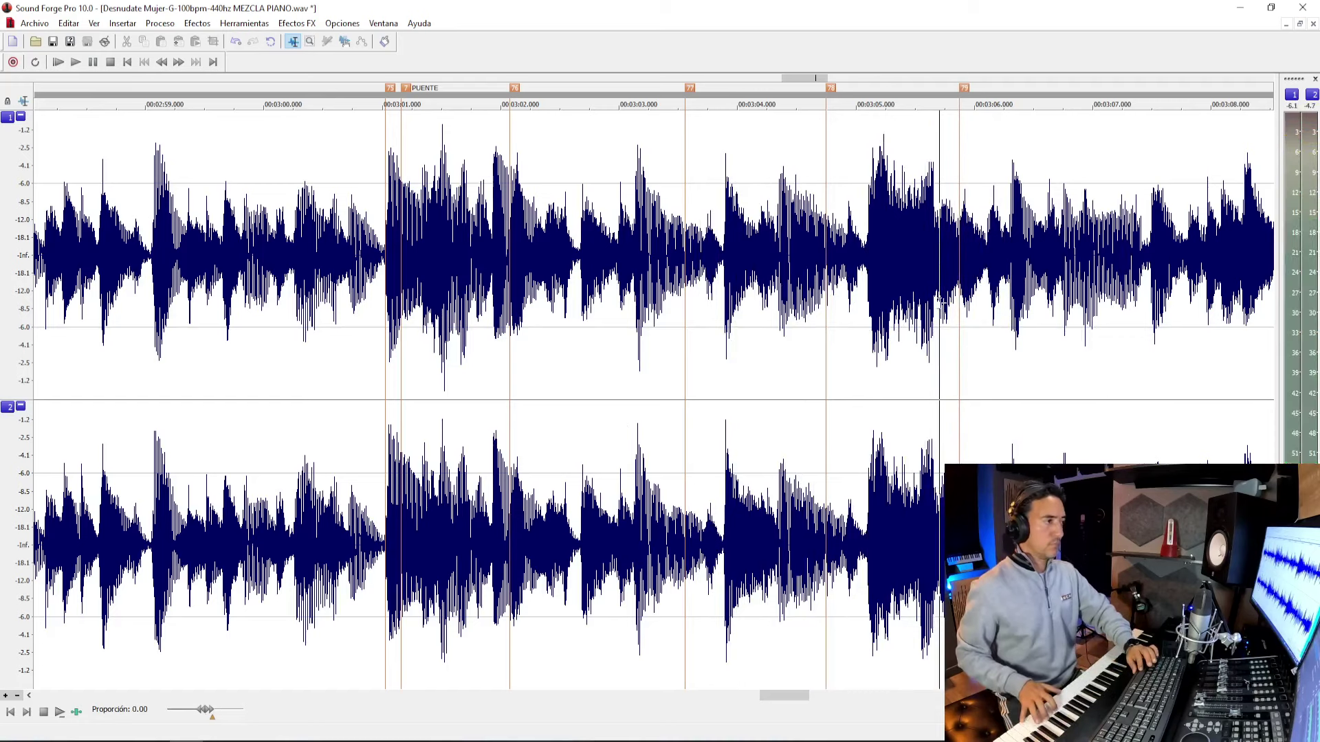
key(space)
key(space)
key(space)
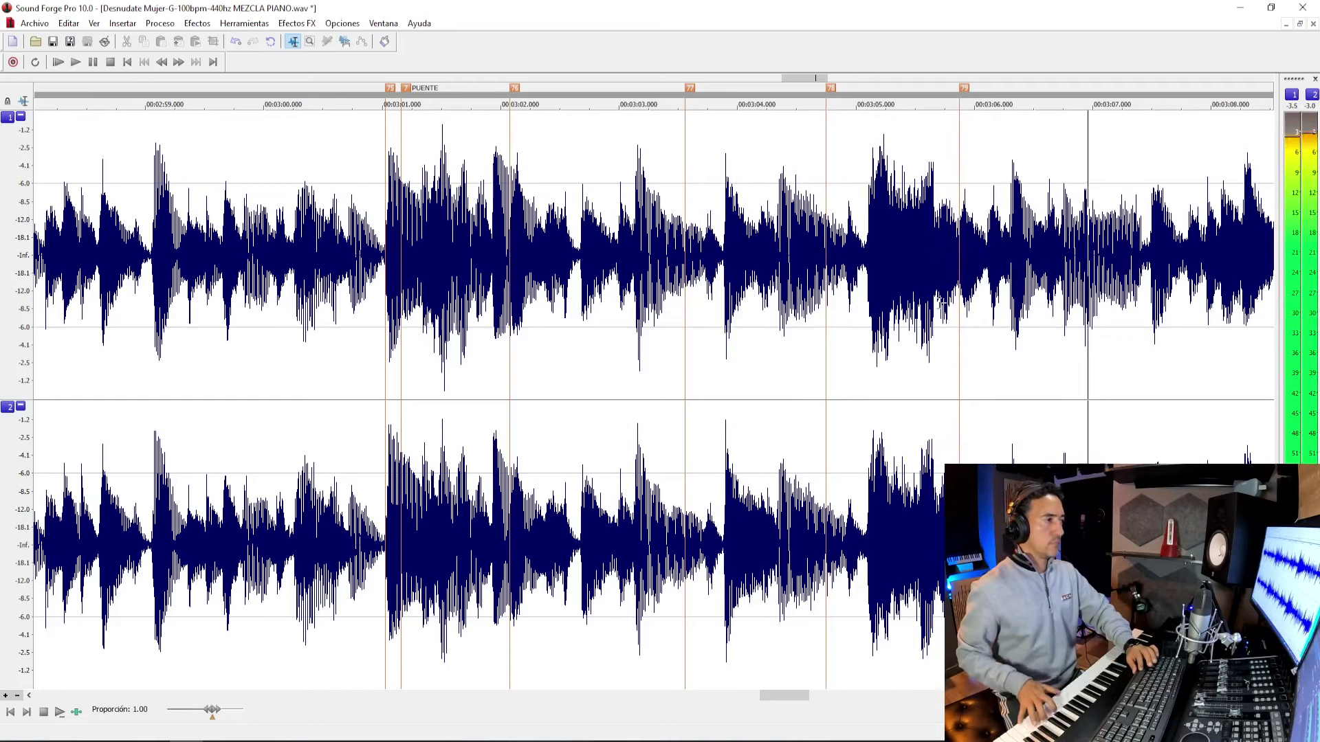
key(space)
Switch to Sibelius and enter the treble notes from the last eighth of bar 48 through bar 49, starting with A4–A5 octaves.
key(alt+Tab)
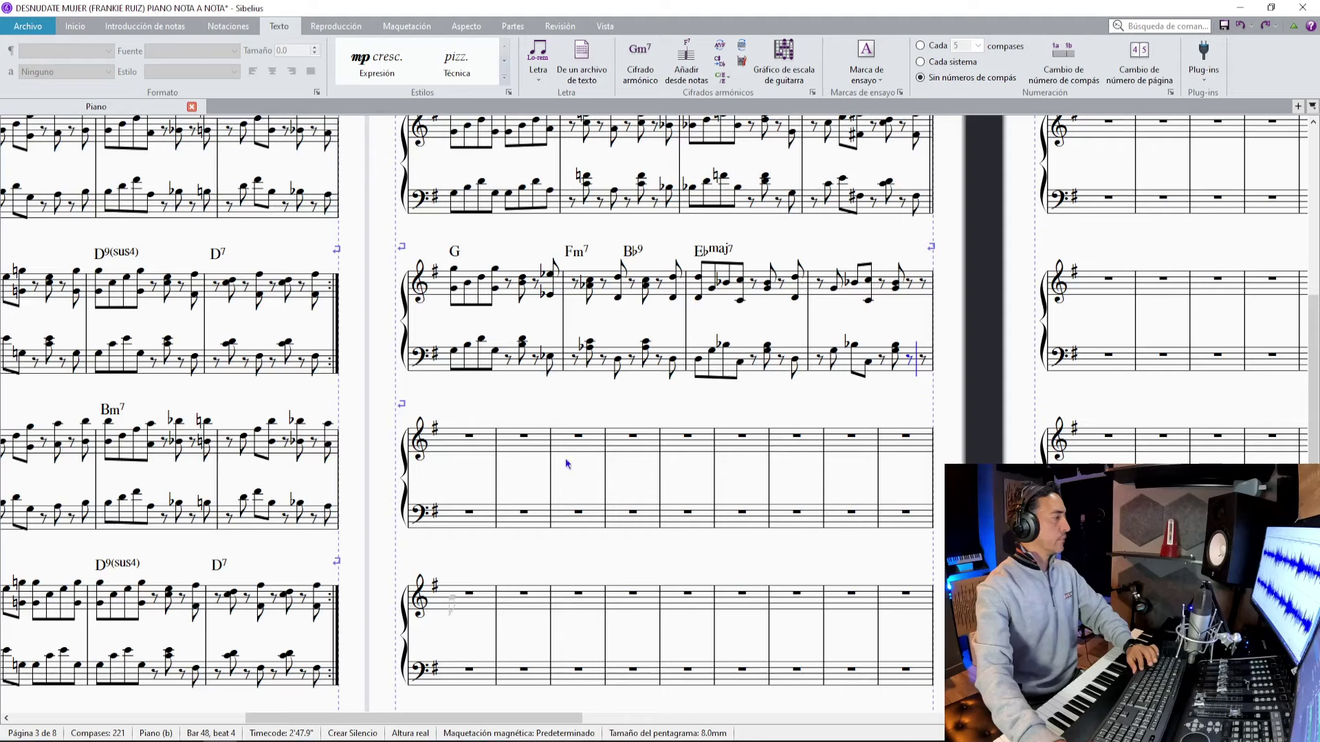
click(924, 283)
key(n)
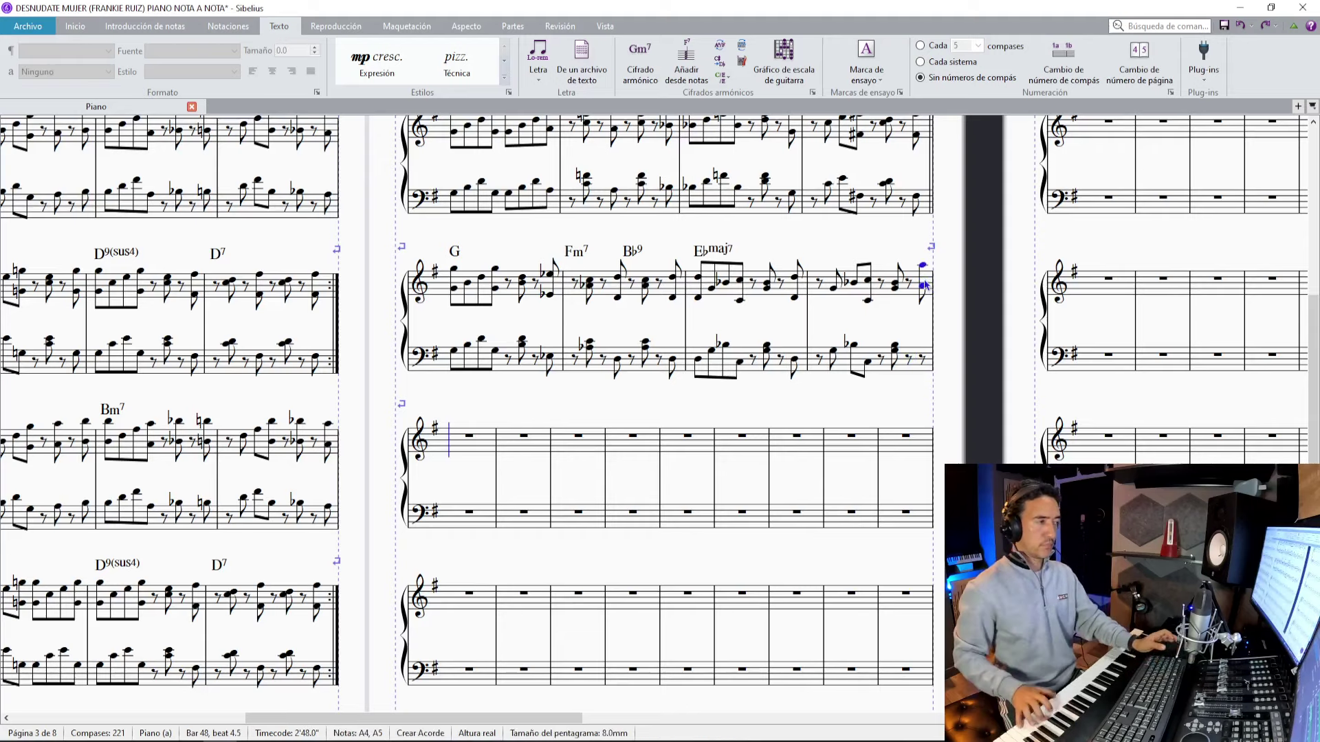
key(r)
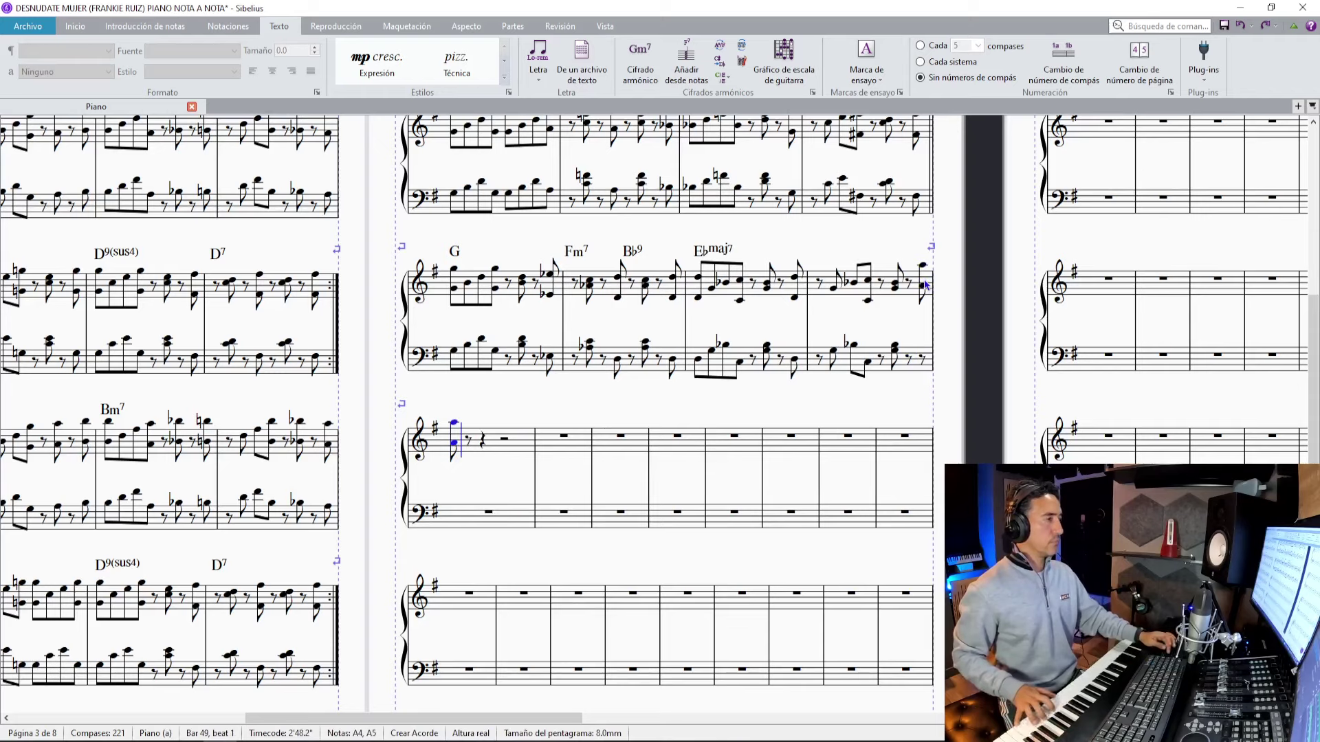
key(0)
key(0)
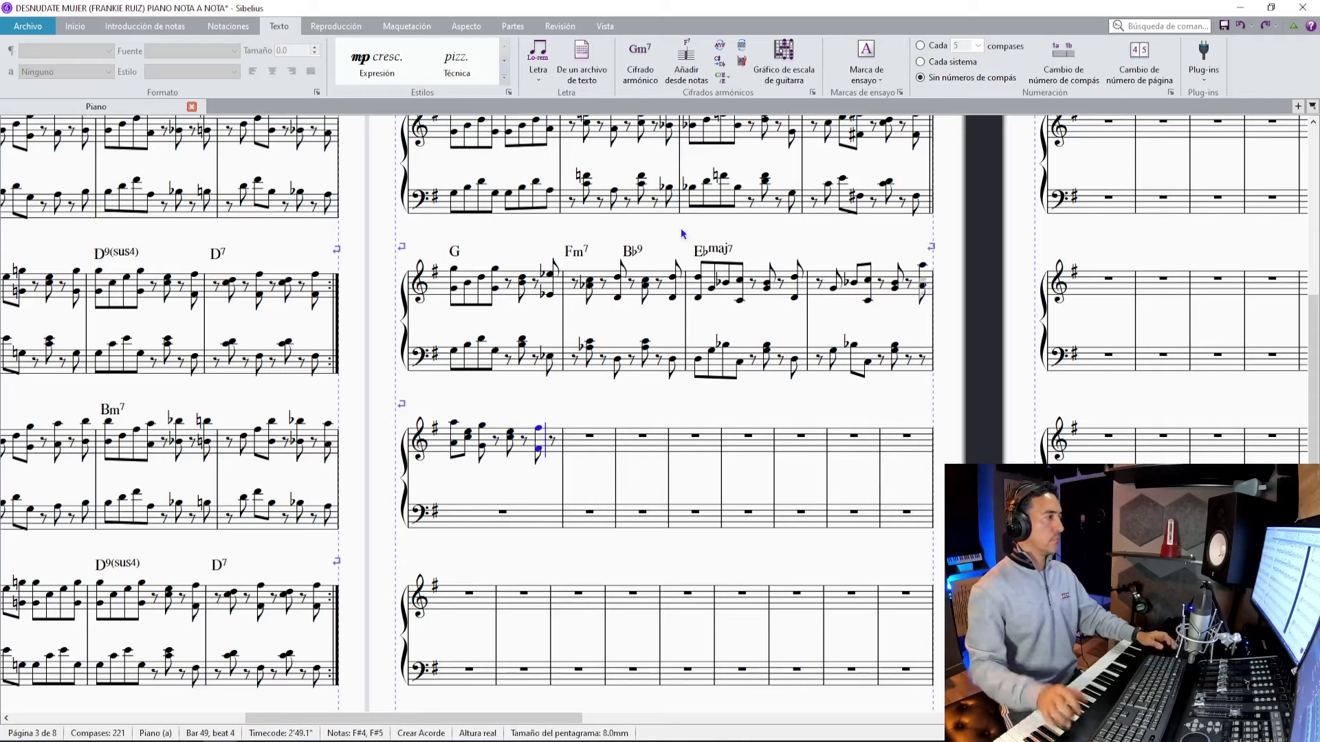
key(Escape)
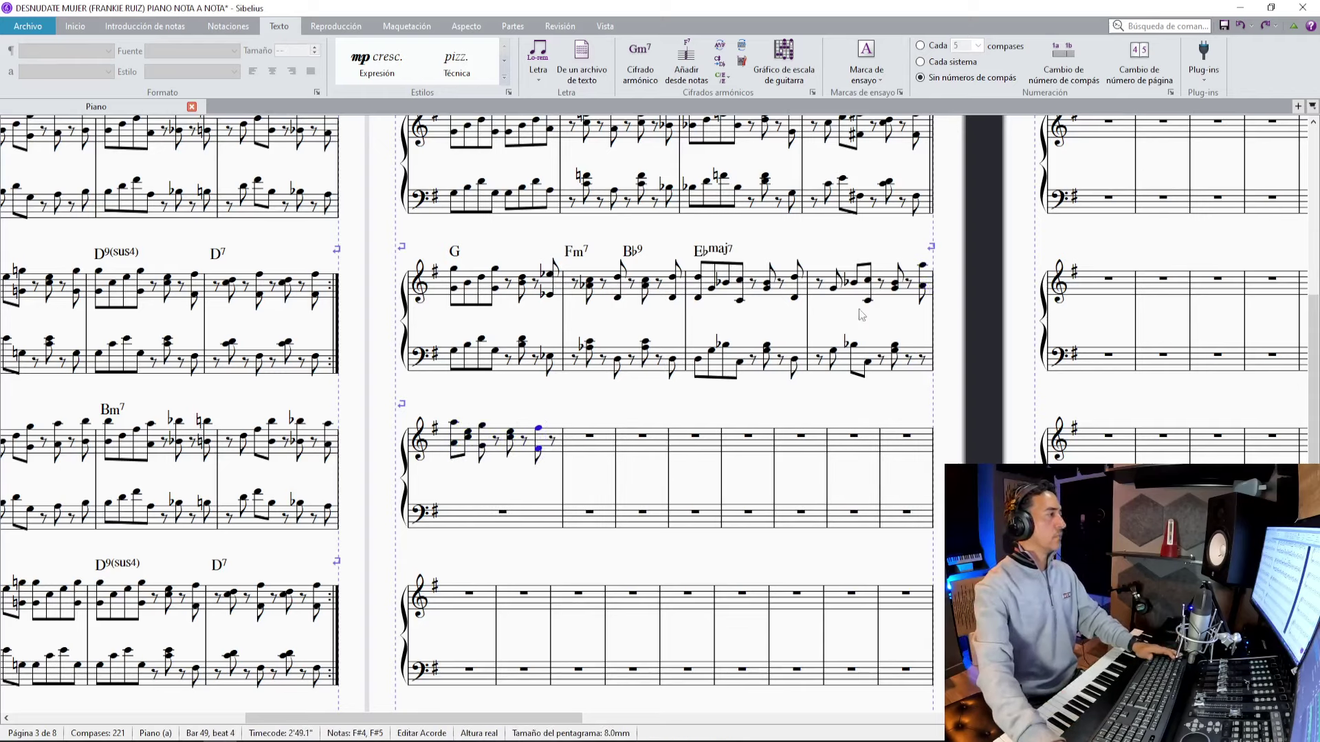
Change the A octave opening bar 49 to a quarter note and re-enter the treble eighths after it, ending on an F# octave.
click(454, 424)
key(4)
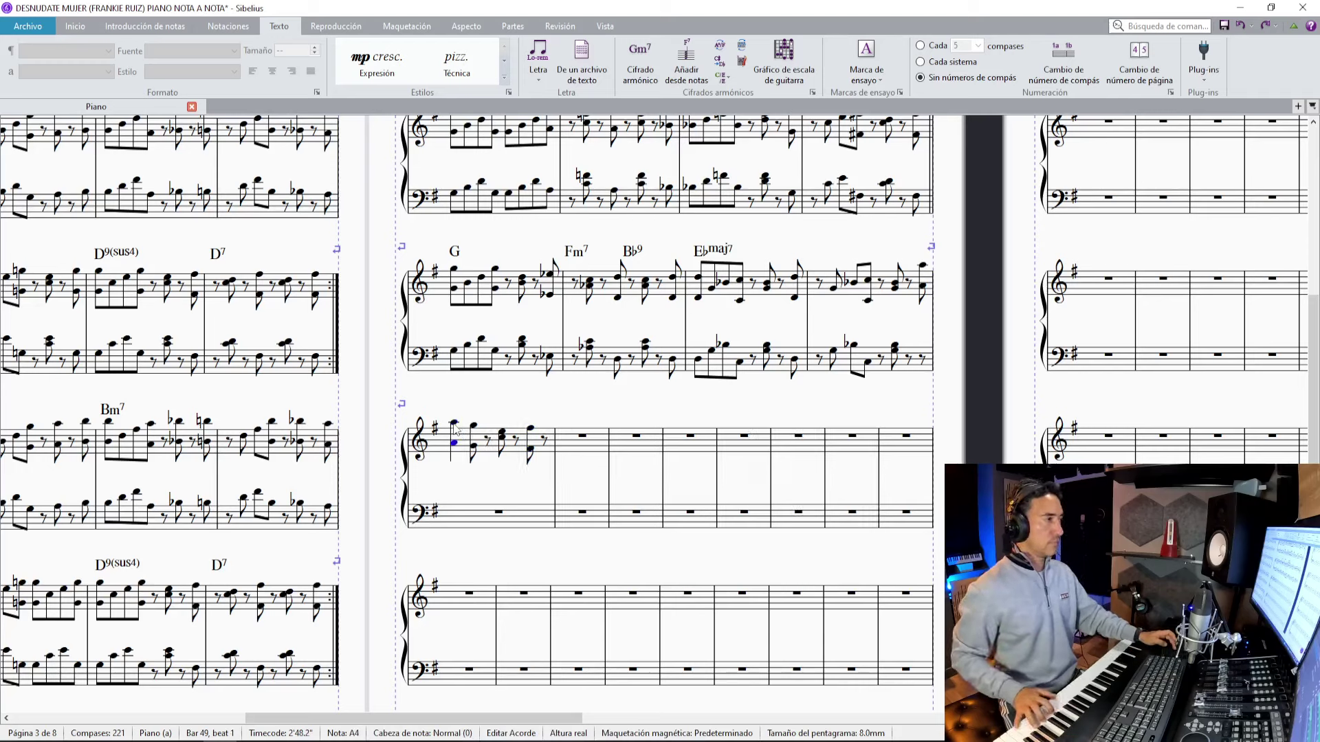
key(n)
key(3)
key(0)
key(0)
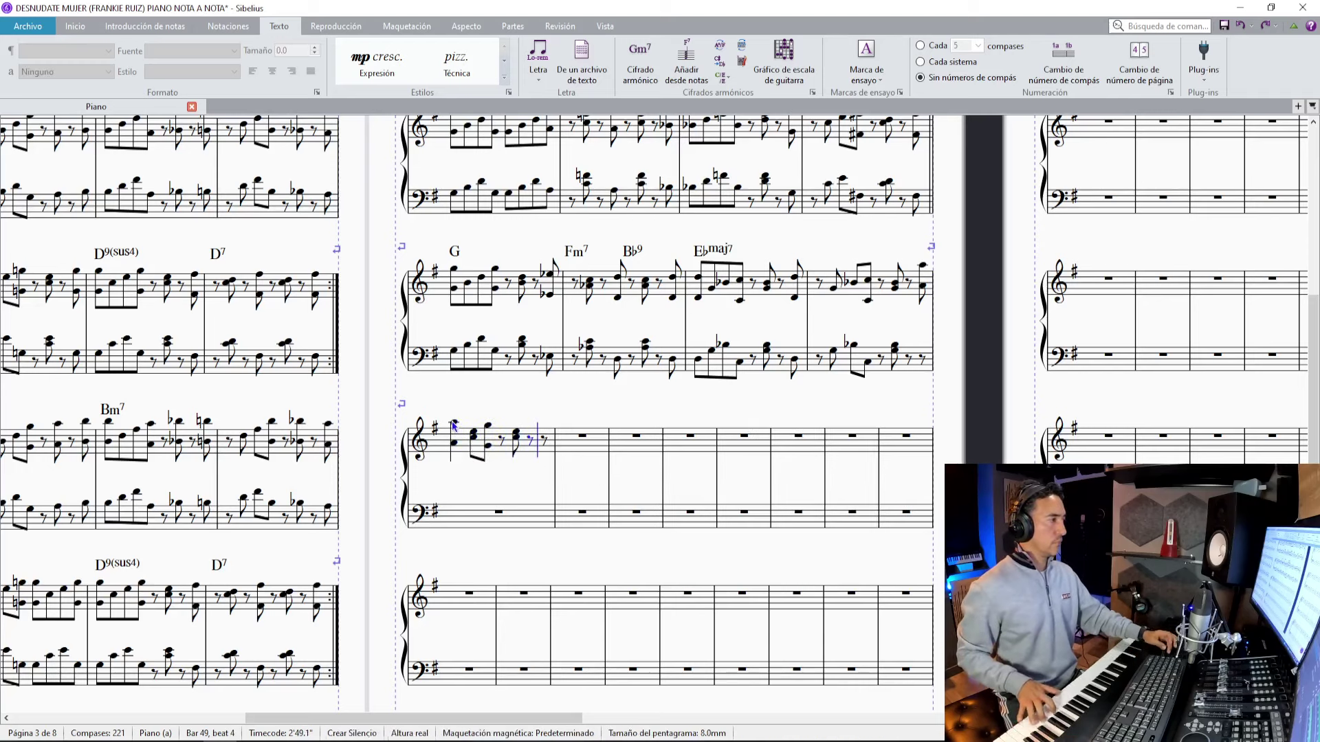
key(Escape)
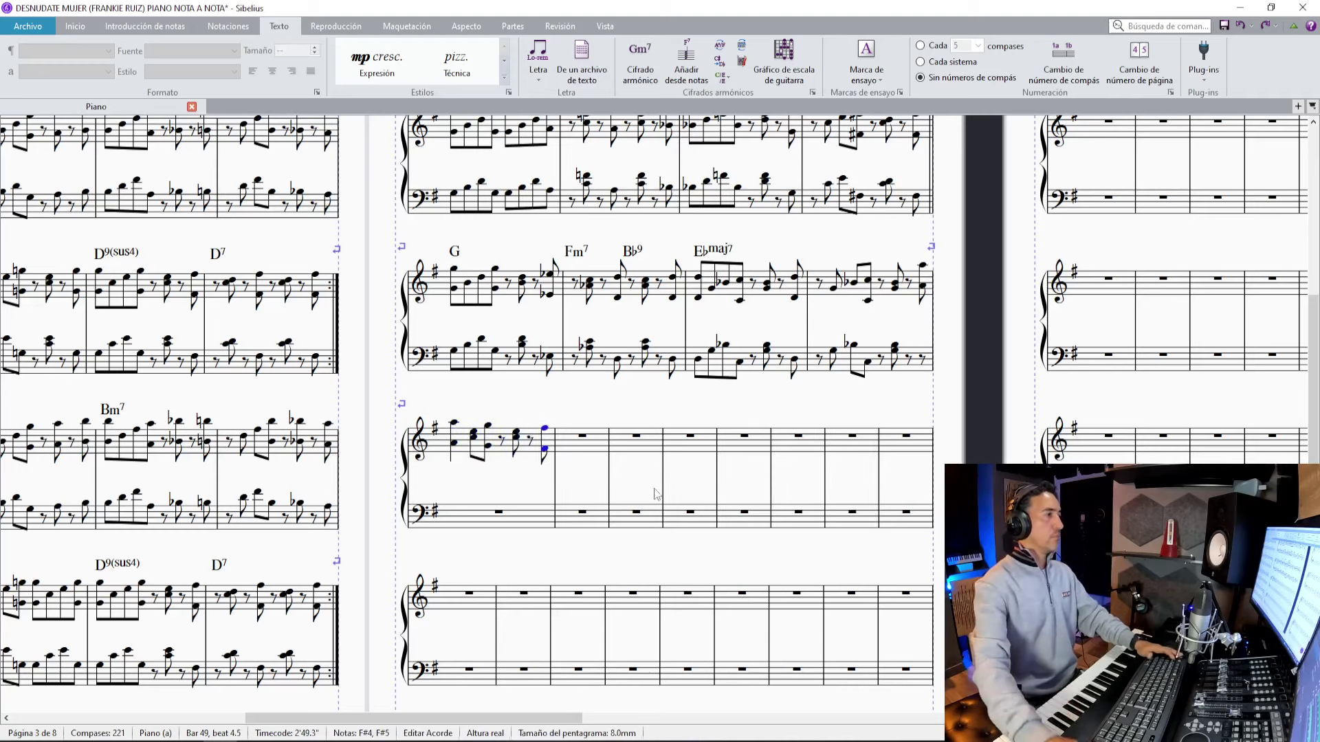
Enter the bass notes from the last eighth of bar 48 through bar 49, from A3 to a closing F#3, with a quarter note opening bar 49.
click(924, 361)
key(a)
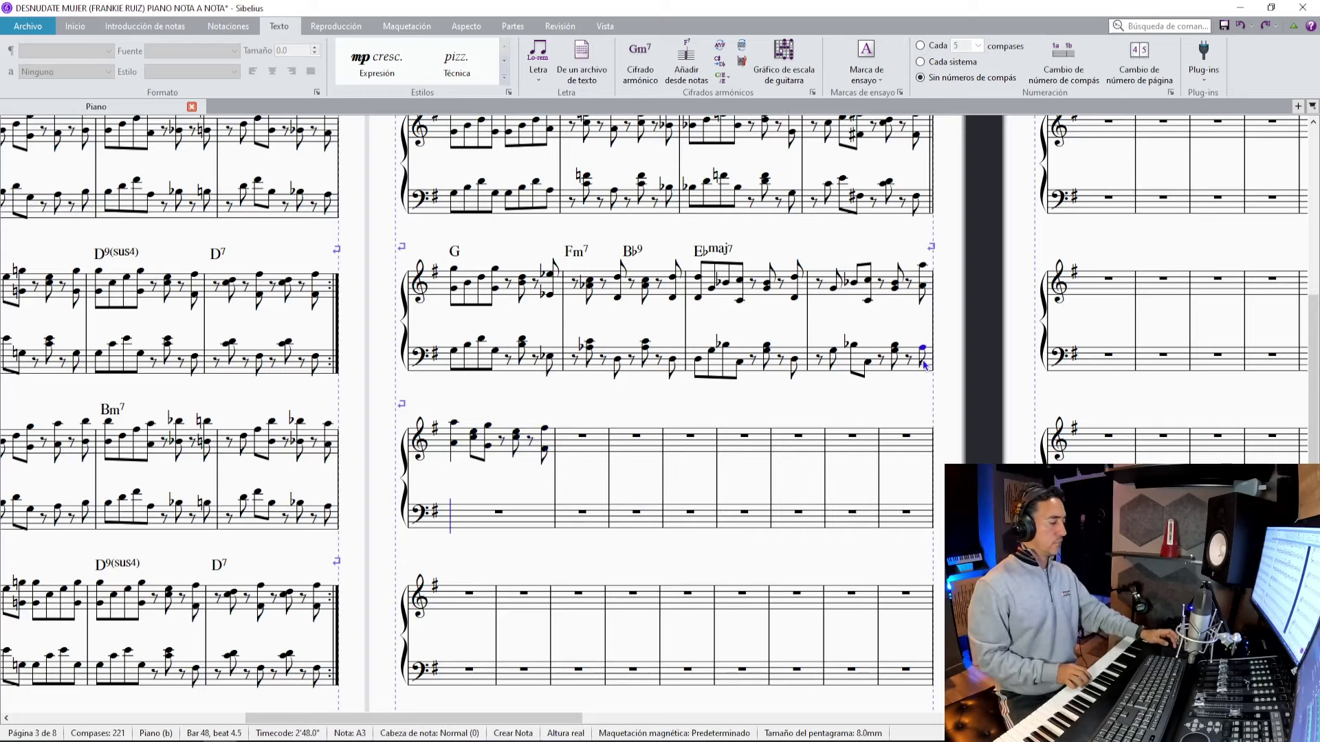
key(4)
key(3)
key(0)
key(0)
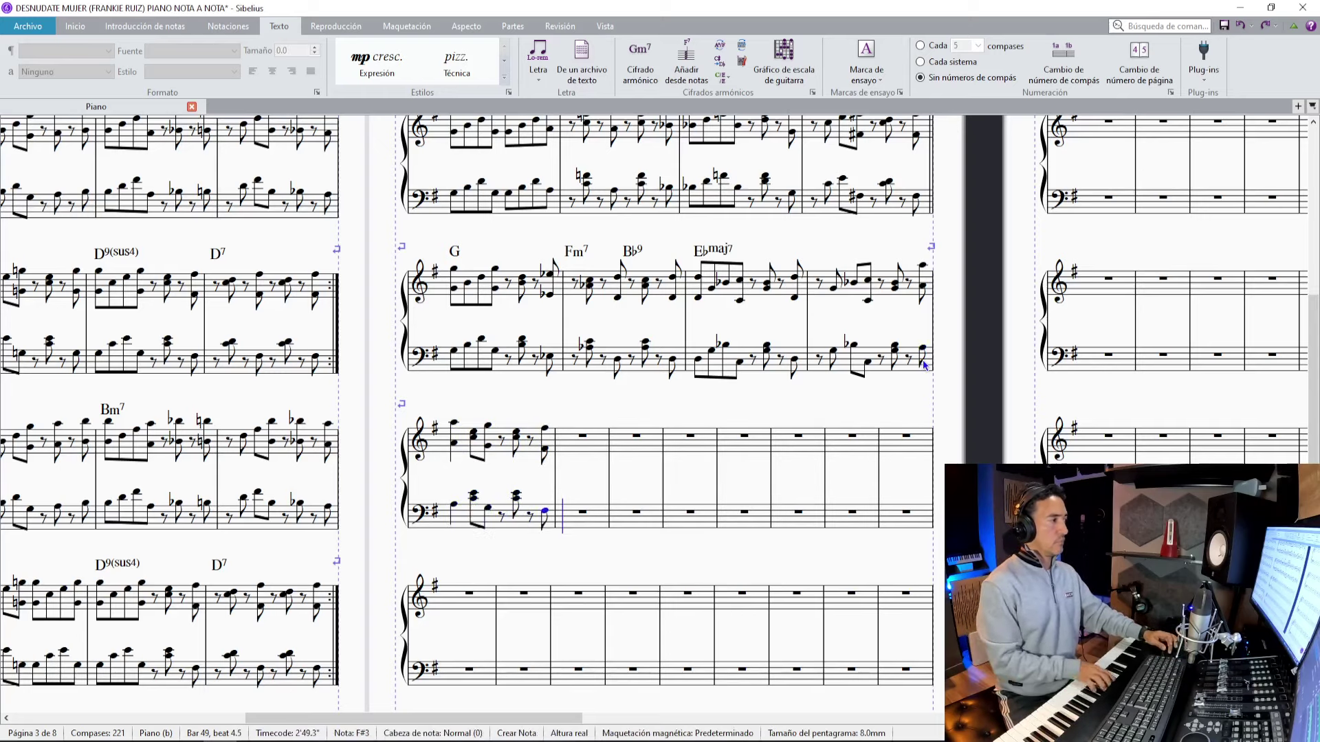
key(Escape)
Add the chord symbol Am7 above the start of bar 49.
click(469, 456)
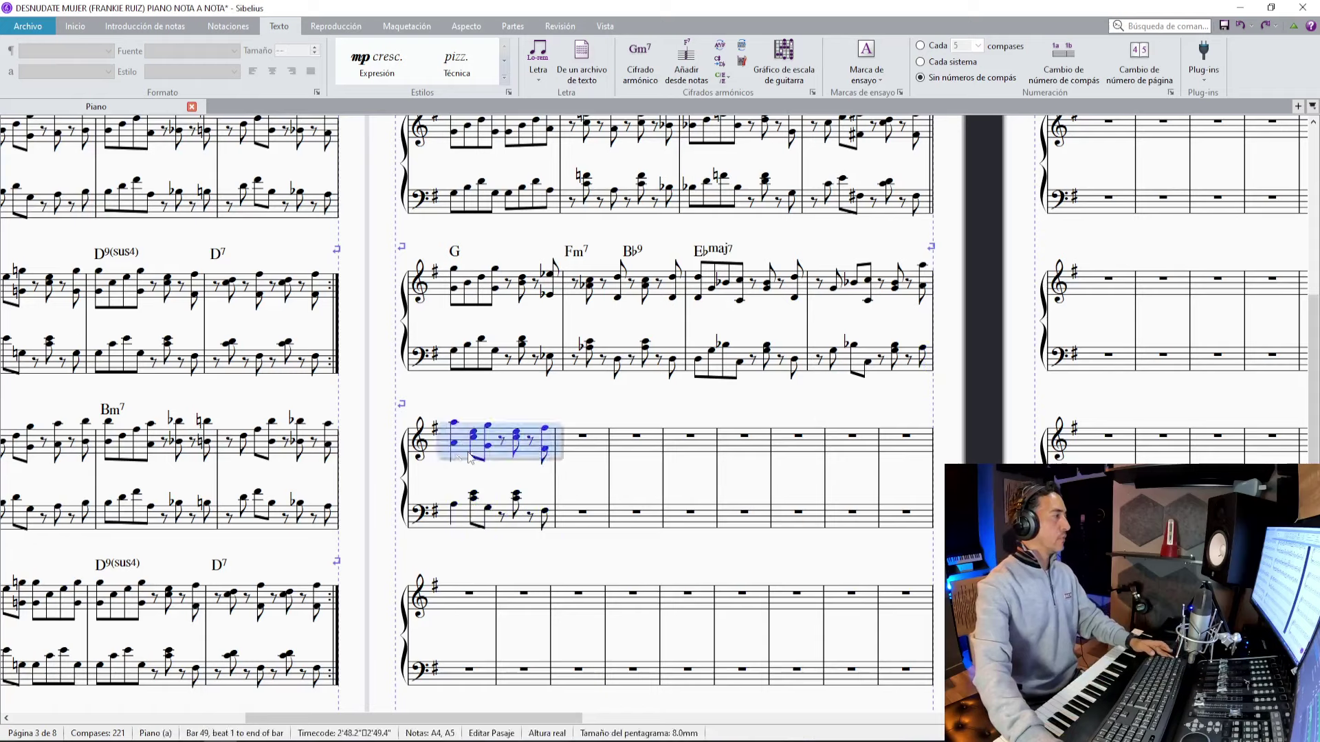
key(ctrl+k)
text(Am7)
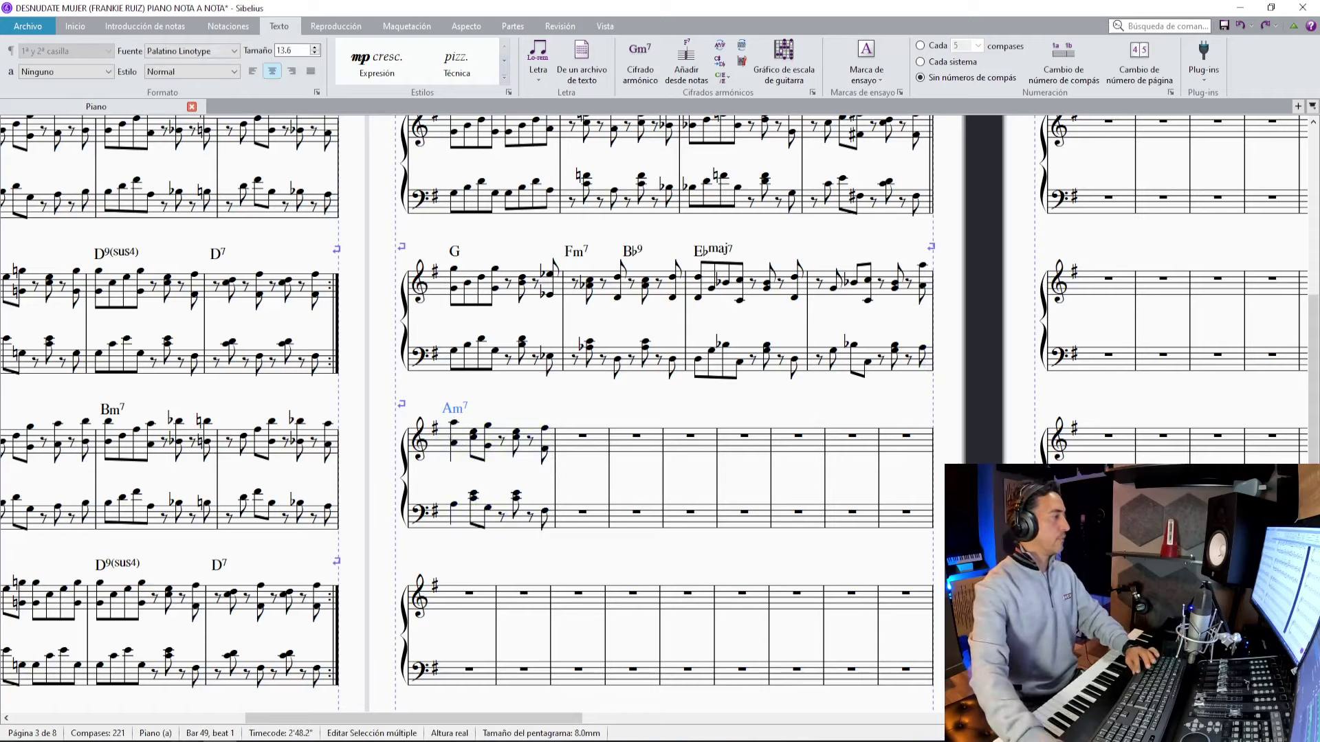
Switch to Sound Forge and add a marker at about 3:06.9 during playback.
key(alt+Tab)
key(space)
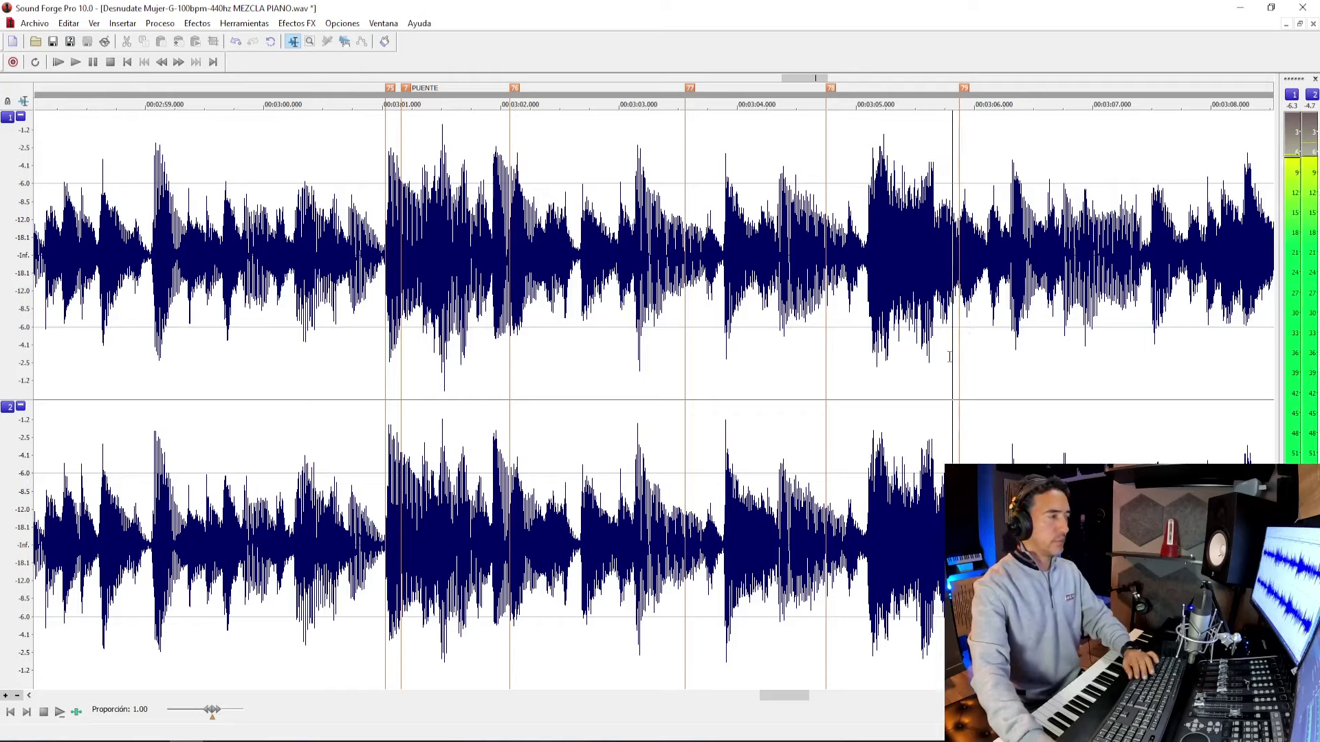
scroll(950, 356, up, 1)
key(m)
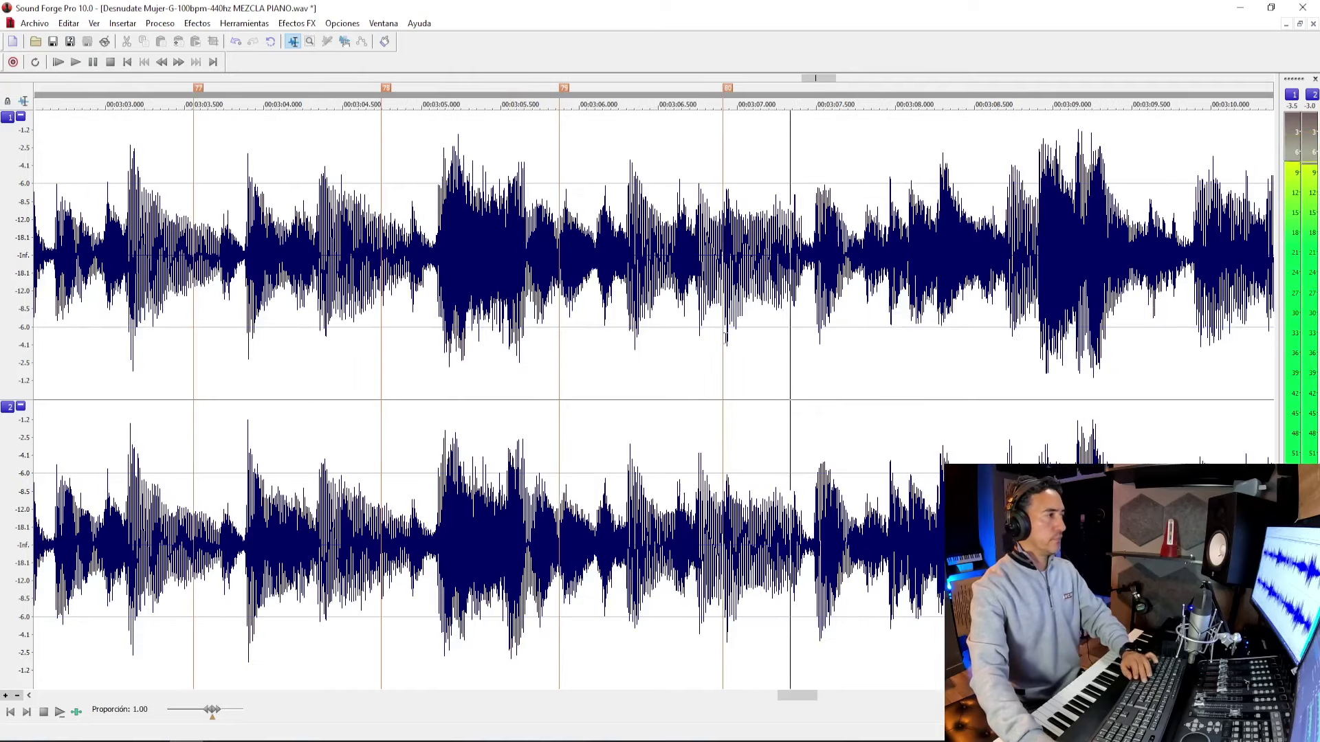
Replay the audio repeatedly from just before the 3:06.9 marker and add a marker at about 3:08.1.
click(715, 338)
key(space)
key(space)
key(space)
key(space)
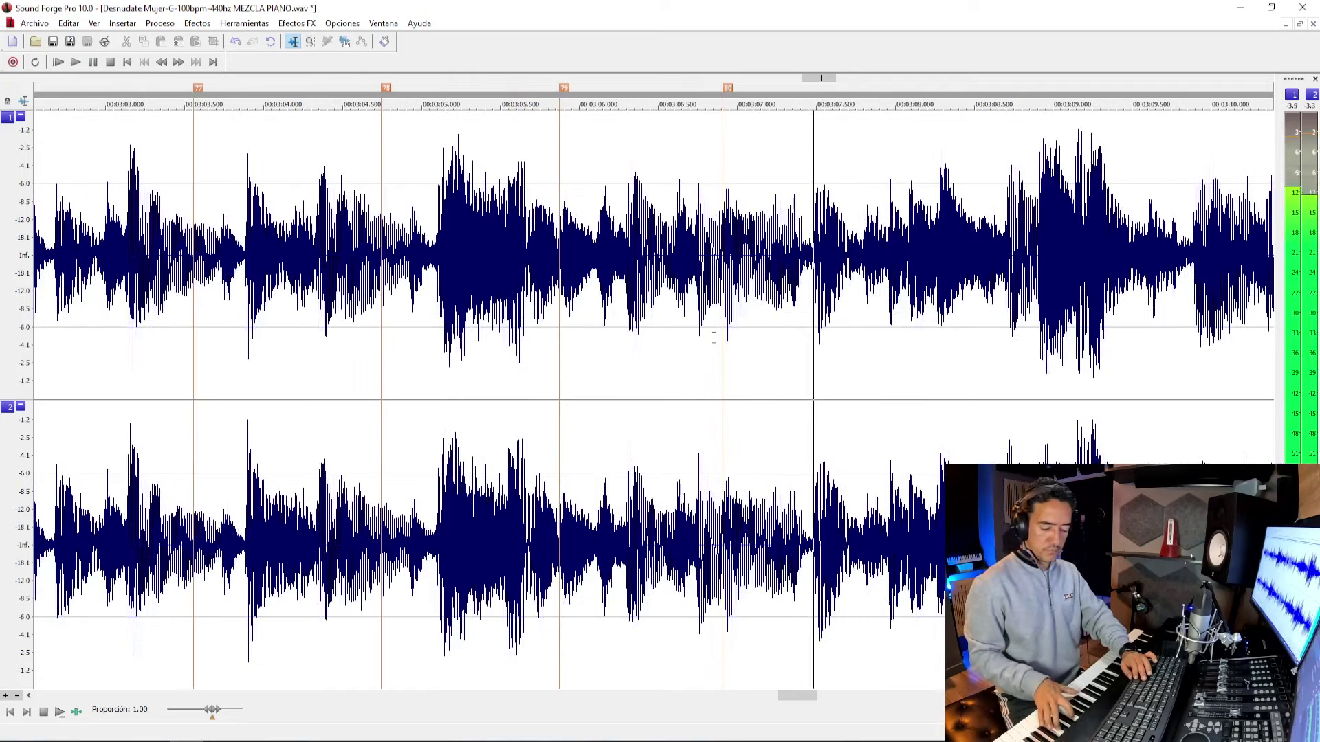
click(714, 337)
click(713, 337)
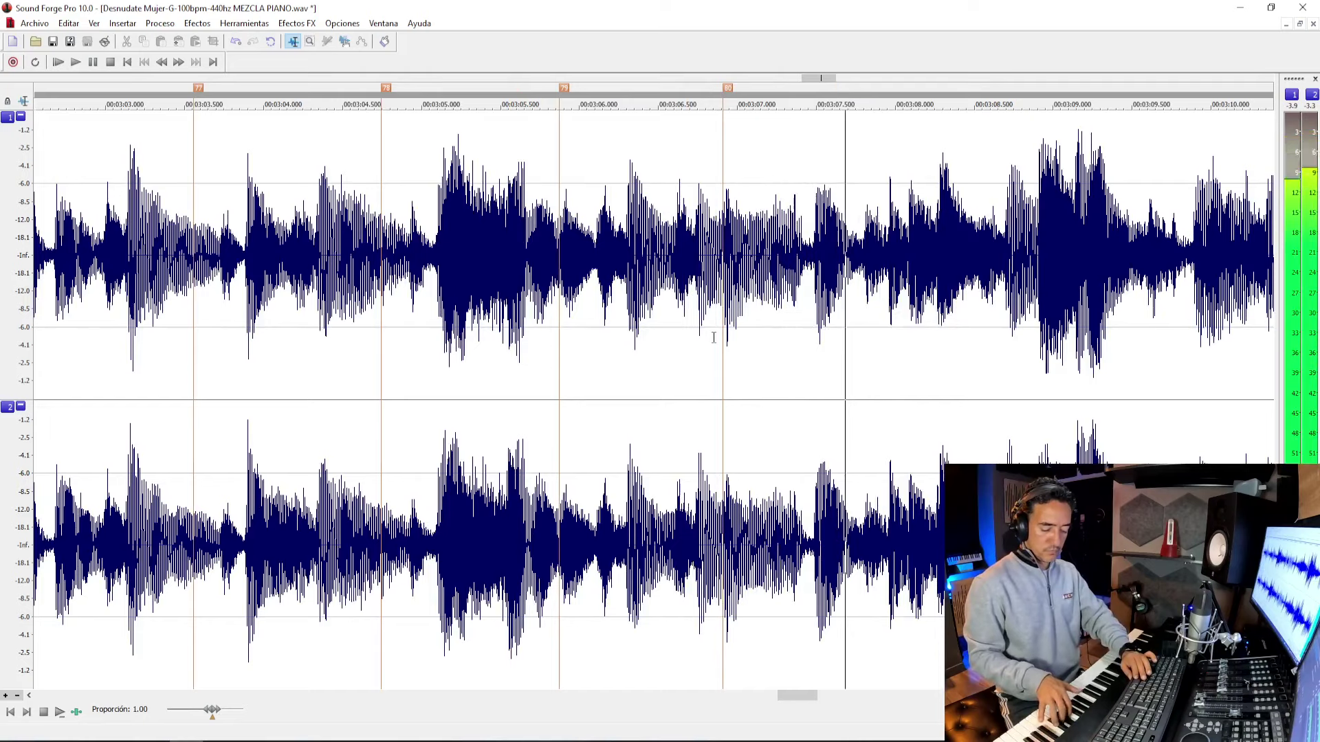
click(714, 337)
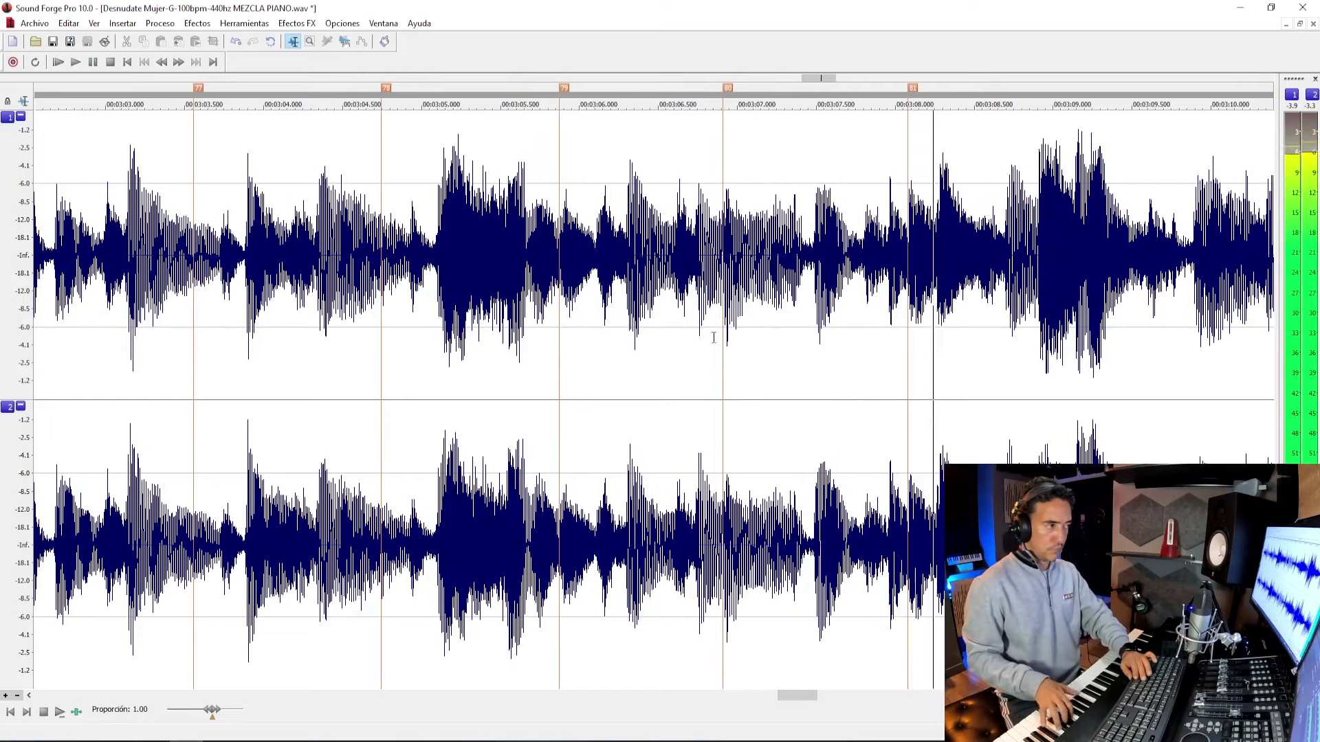
click(714, 337)
Switch to Sibelius and enter the treble notes of bar 50 as offbeat eighths with rests, starting with a C5–D5 chord.
key(alt+Tab)
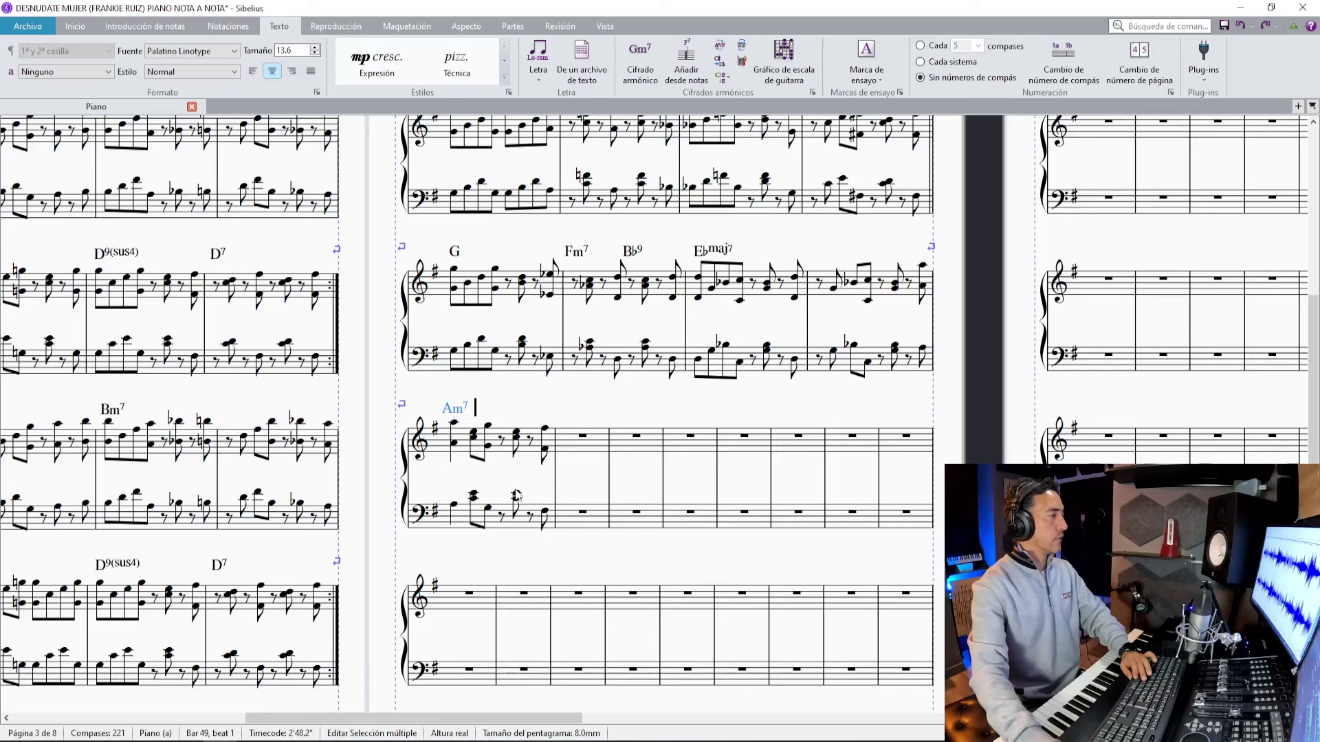
click(559, 447)
key(n)
key(0)
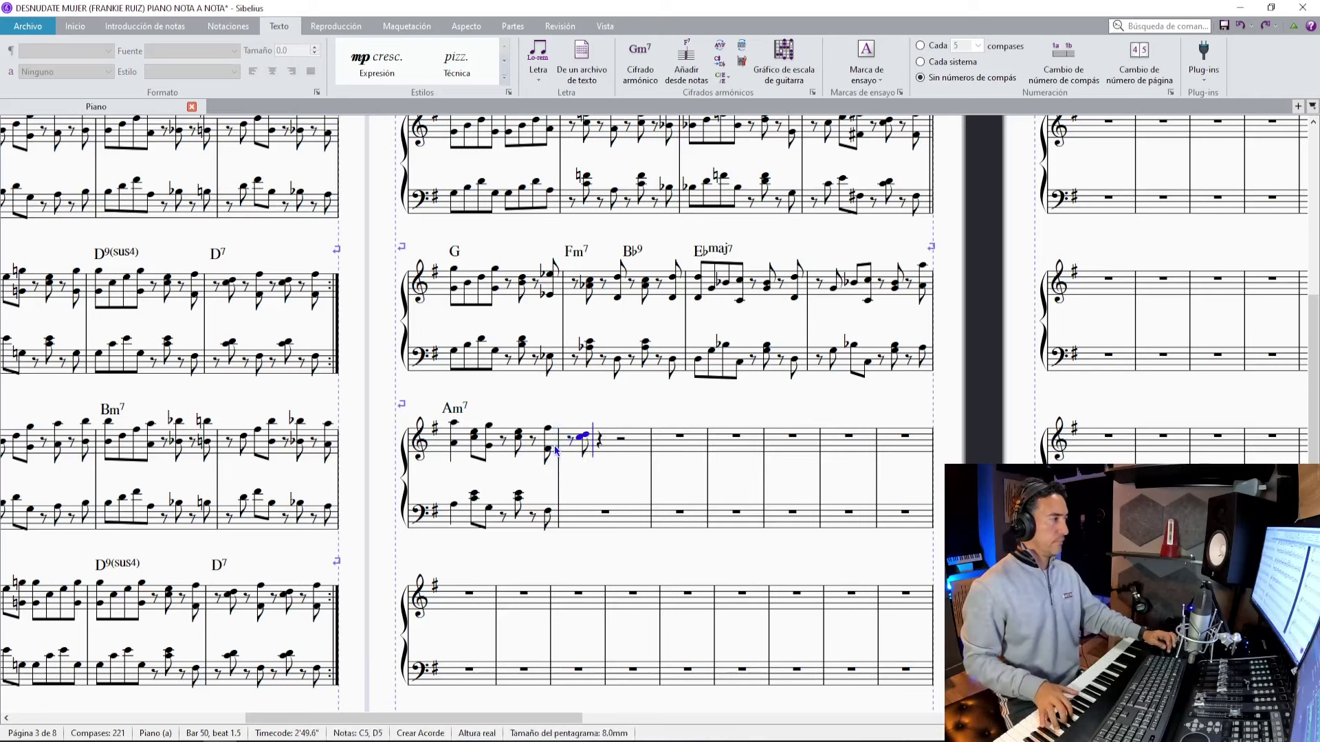
Enter bar 50's two offbeat bass chords separated by eighth rests, and start a chord symbol above the beginning of the bar.
click(578, 521)
key(n)
key(0)
key(0)
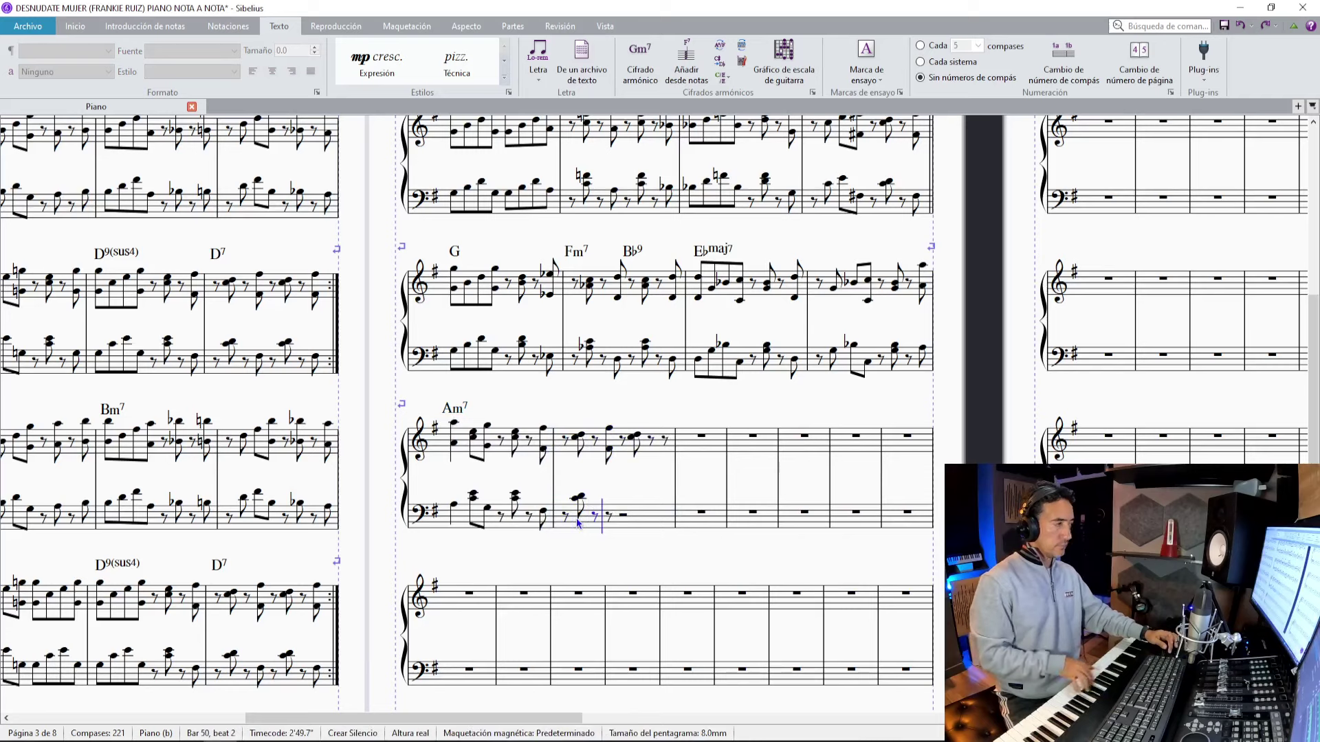
key(Escape)
click(574, 451)
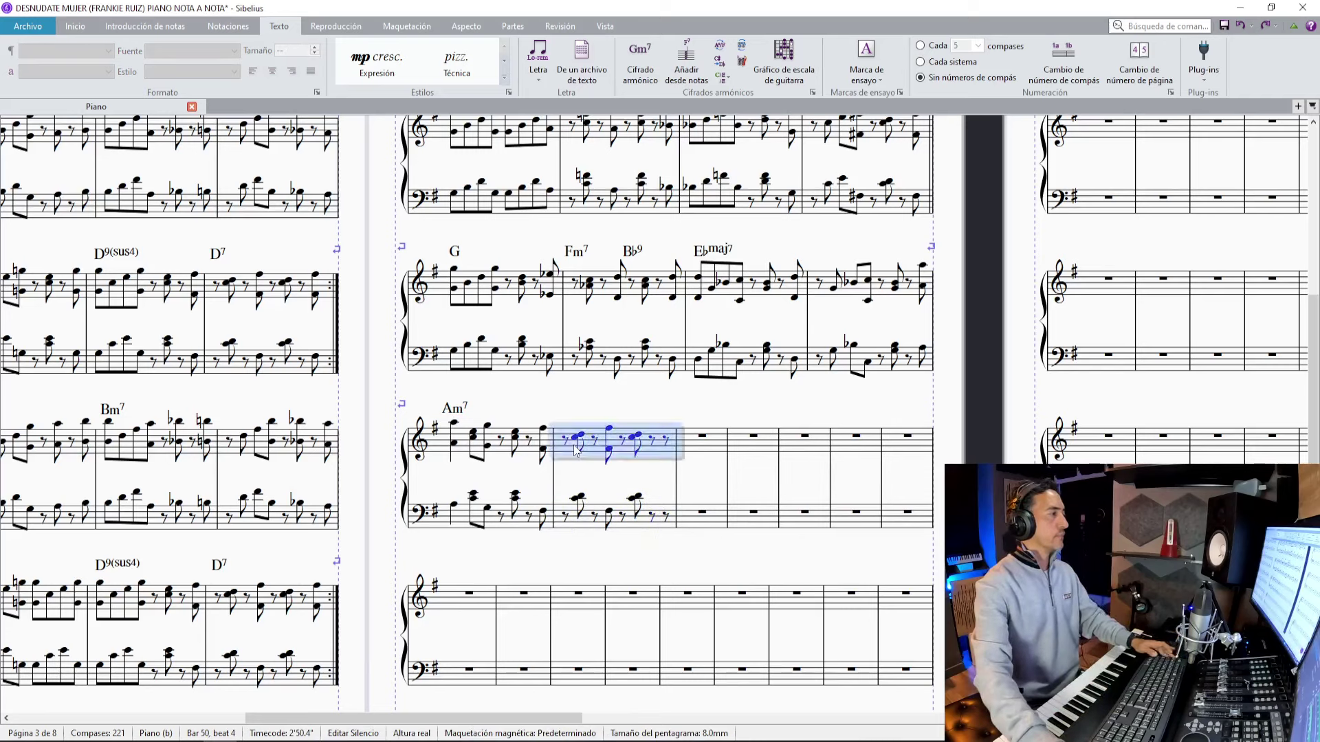
key(ctrl+k)
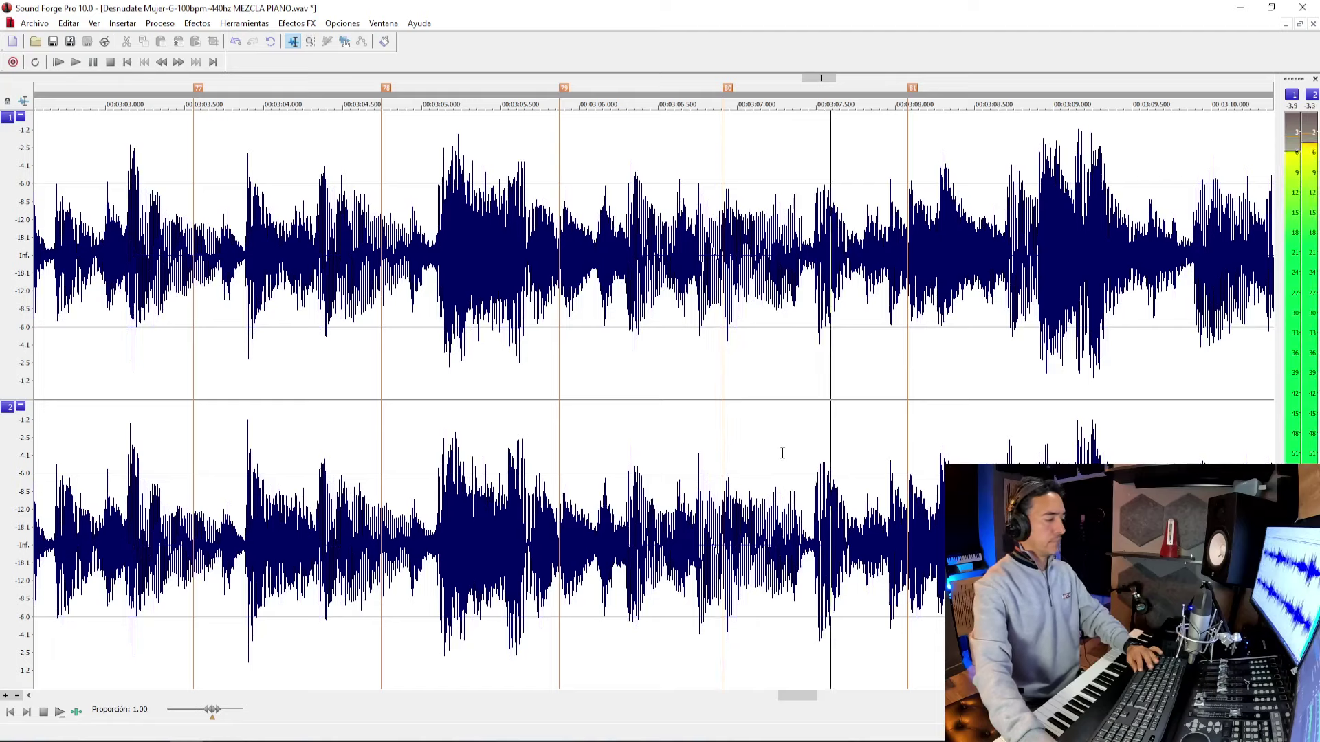
Switch to Sound Forge and replay the audio in short bursts from just before the marker at about 3:08.1.
click(710, 344)
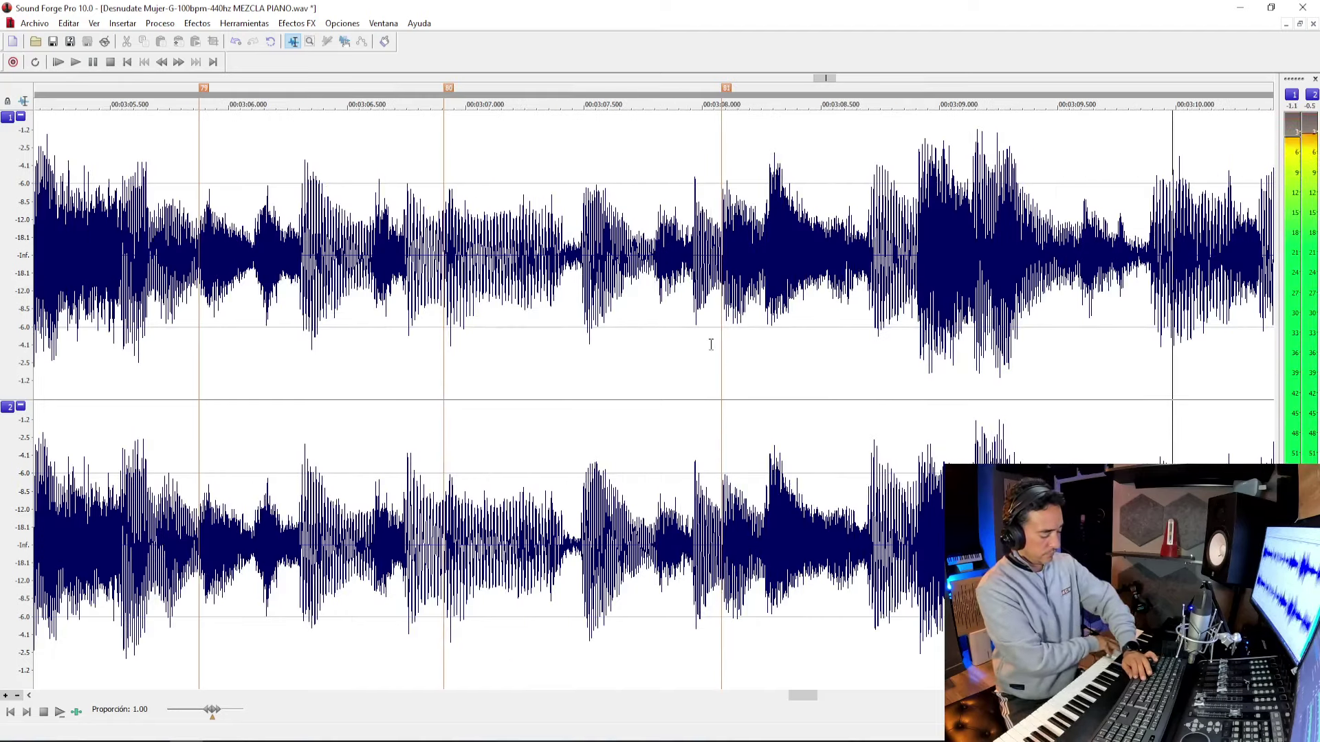
key(space)
key(space)
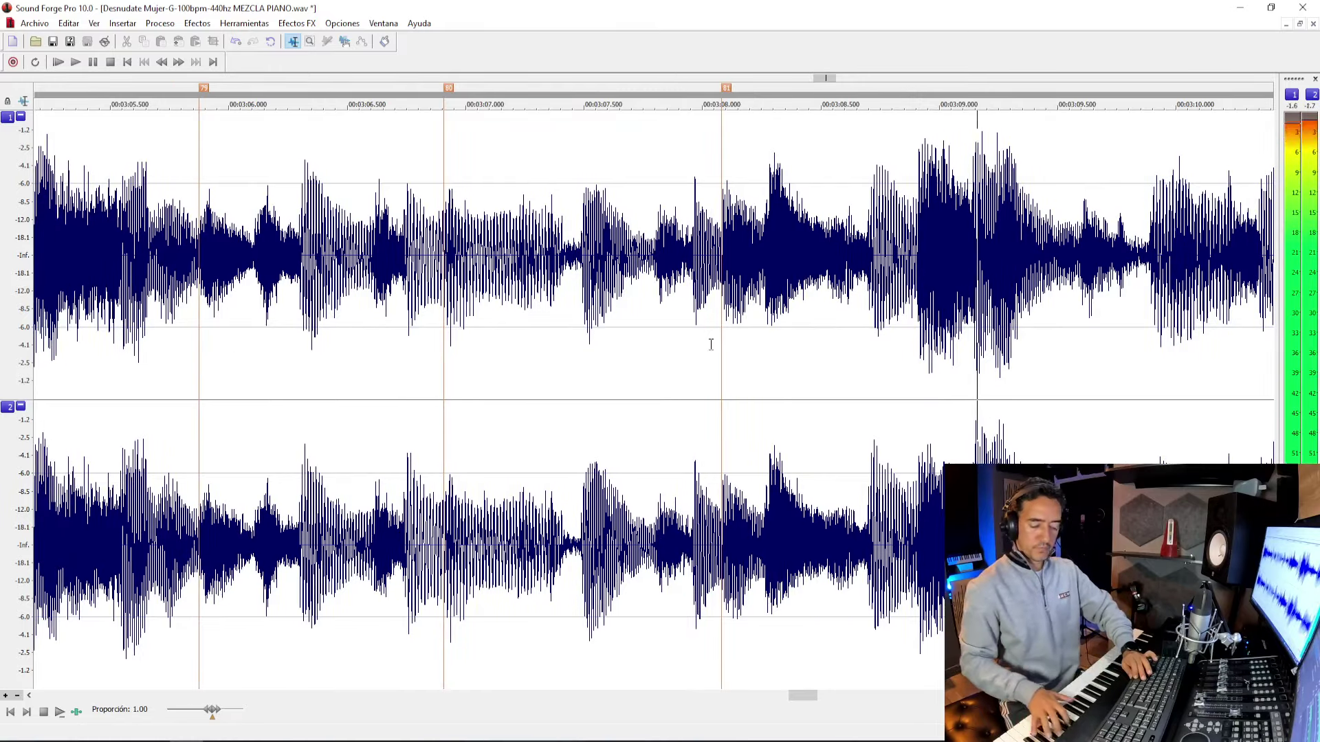
key(space)
key(space)
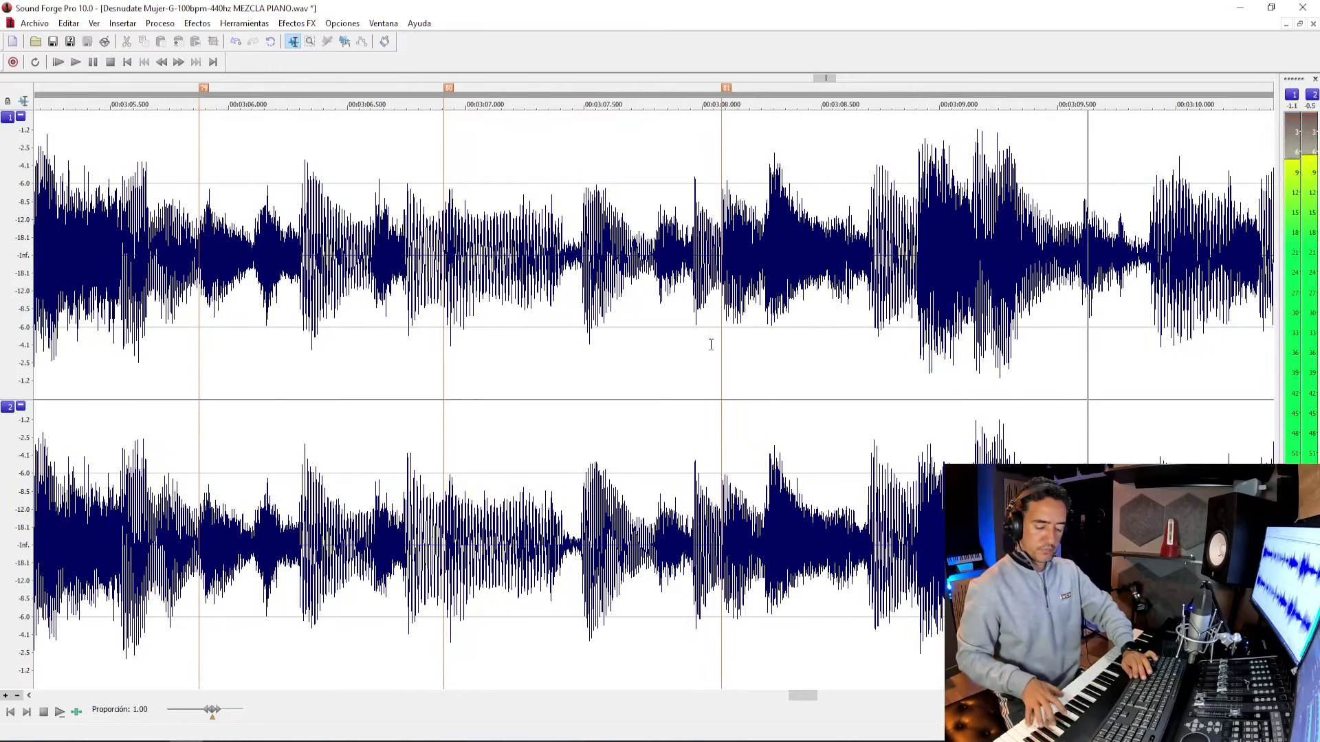
key(space)
key(space)
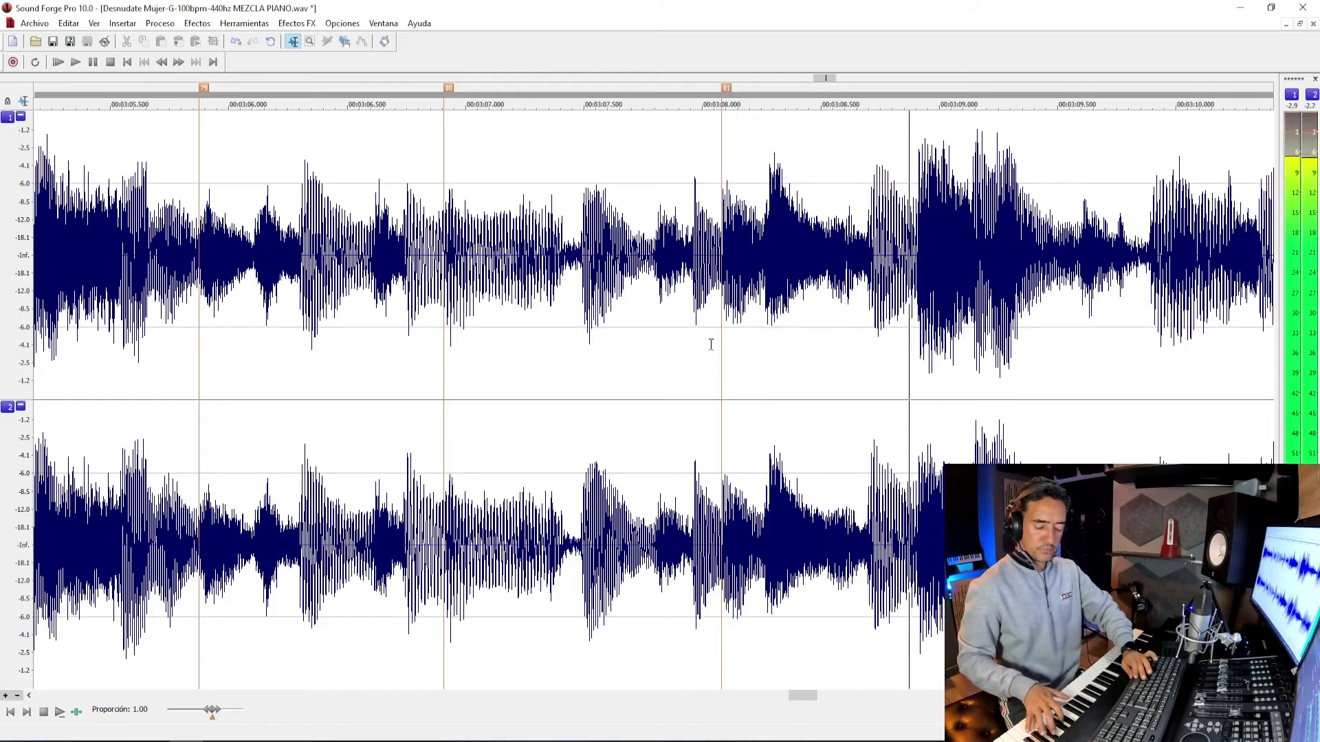
key(space)
key(space)
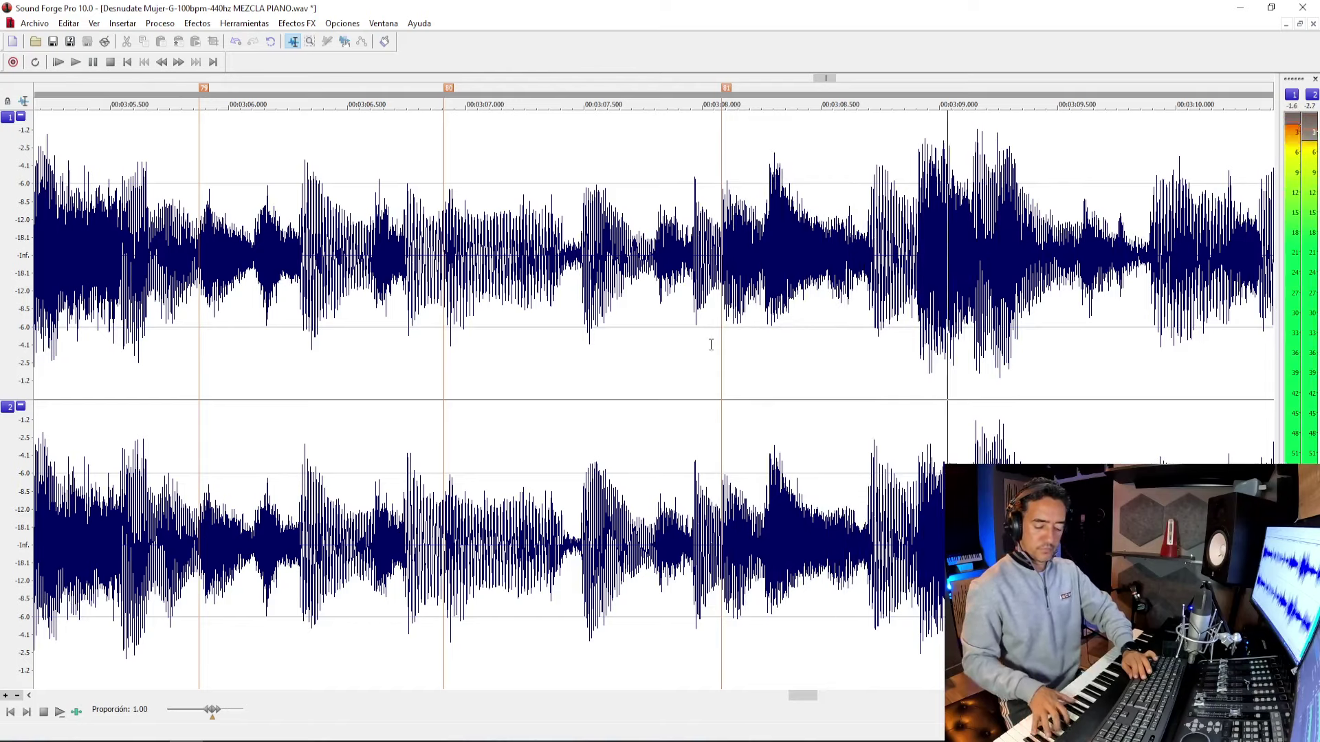
key(space)
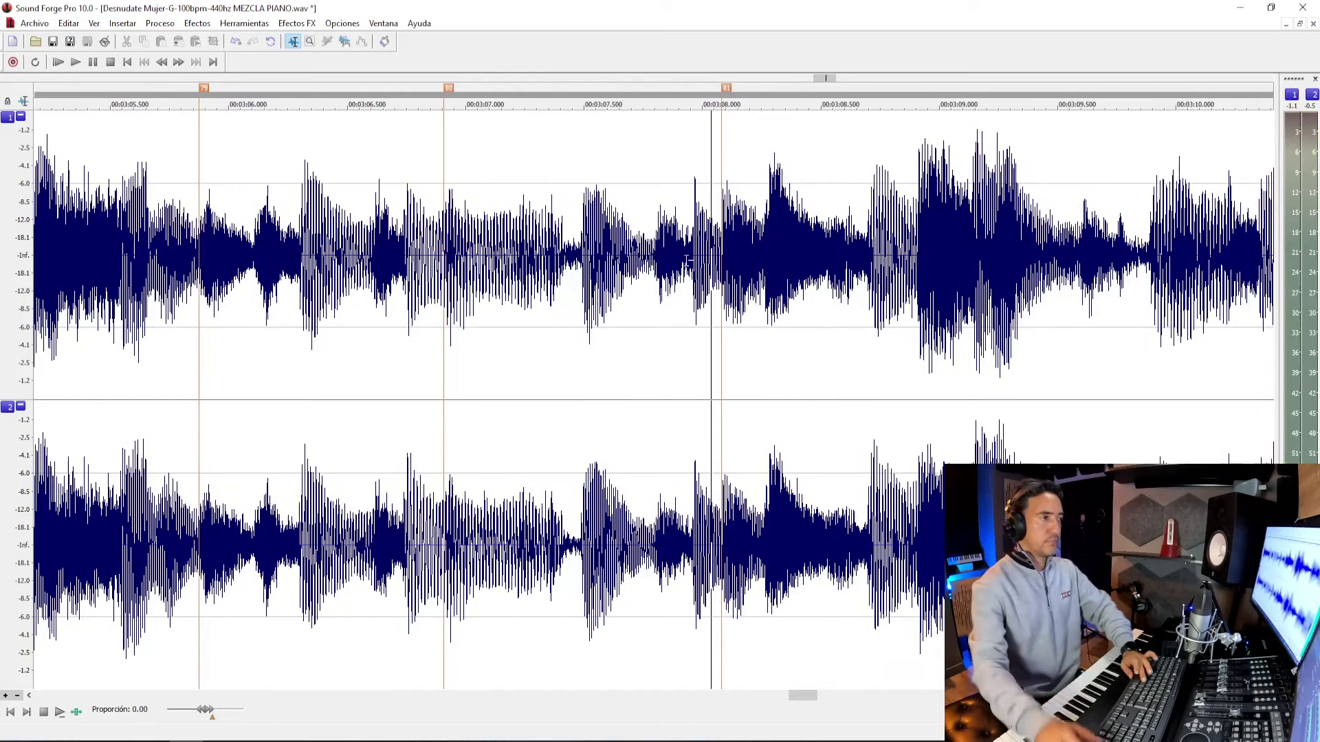
Switch to Sibelius and enter the treble part in eighths from bar 50's last eighth through bar 52, ending on an F#4–F#5 octave.
key(alt+Tab)
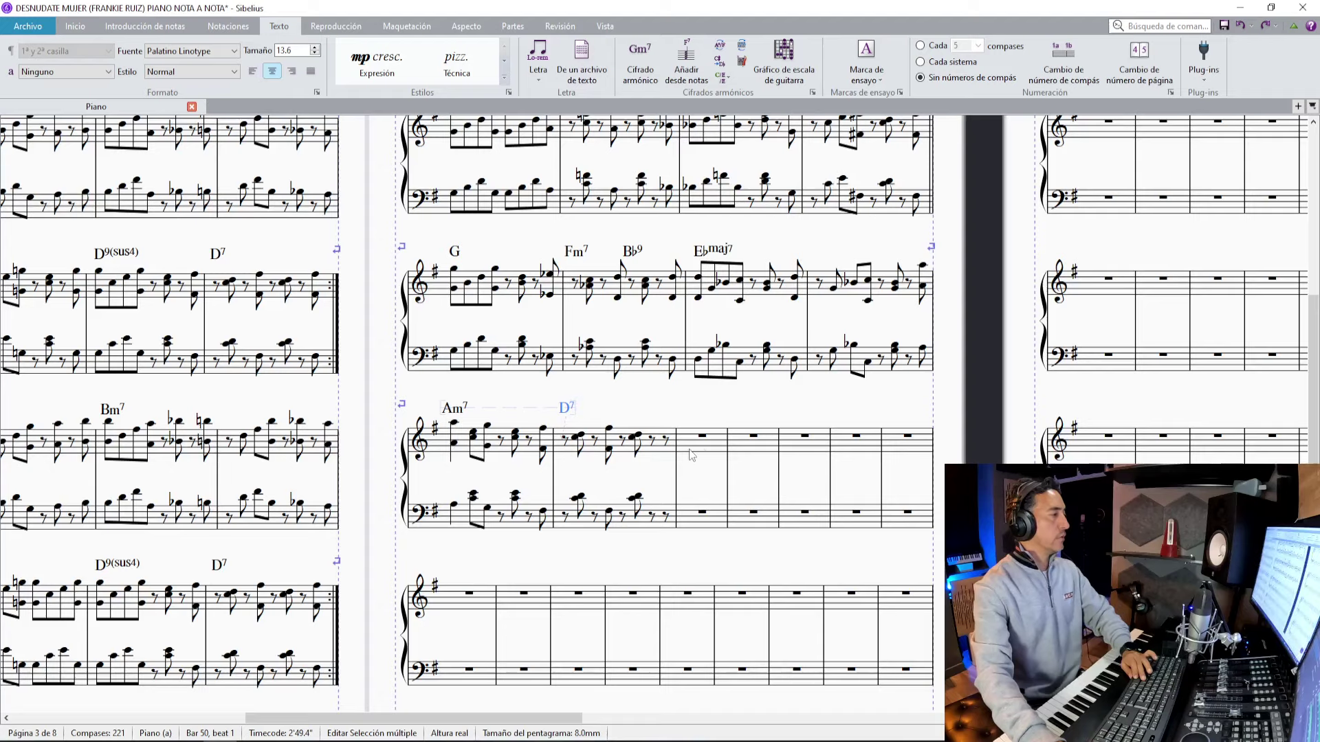
click(665, 440)
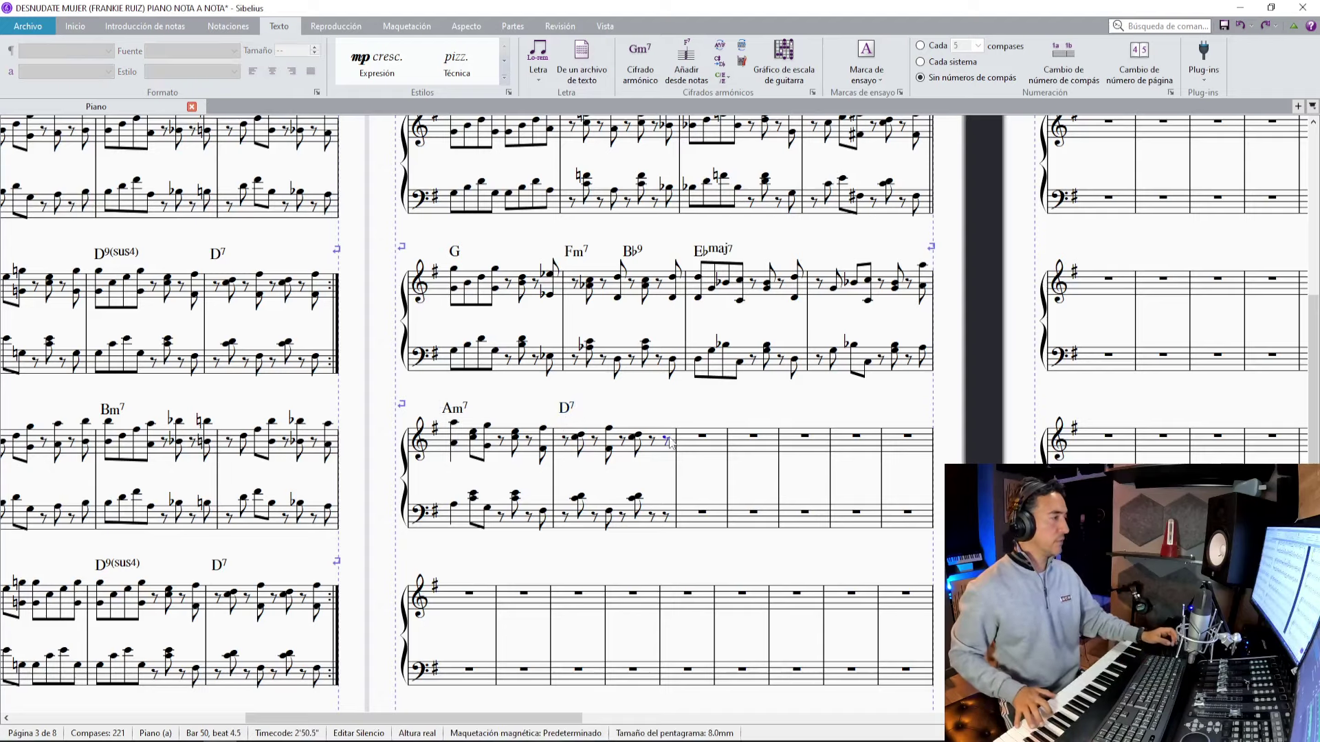
key(4)
key(3)
key(0)
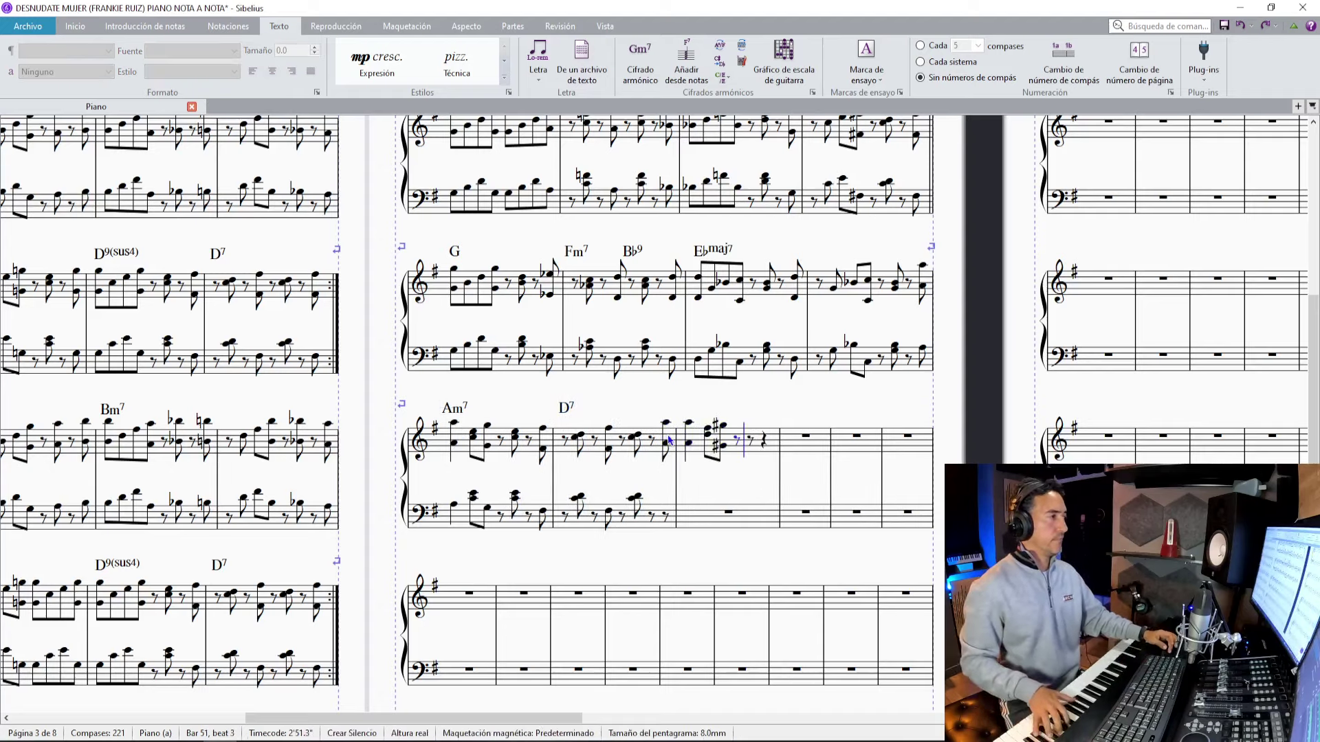
key(0)
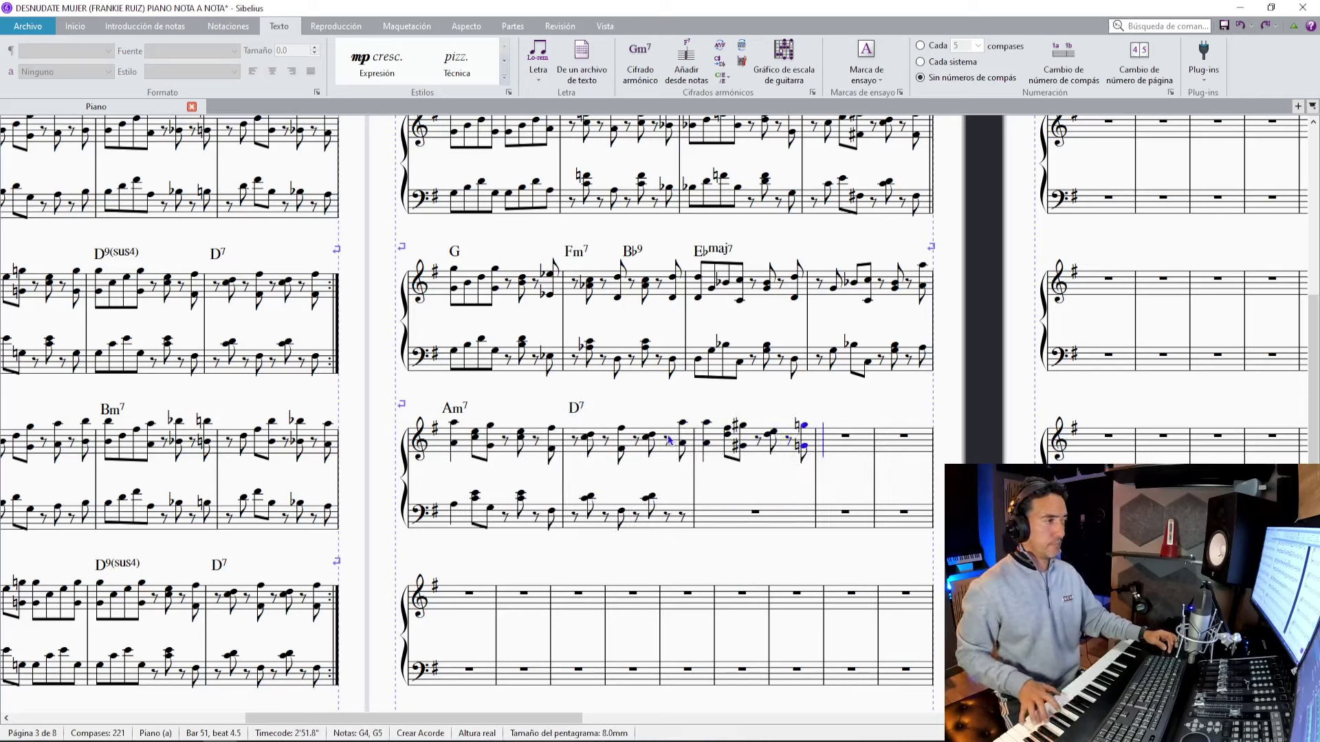
key(0)
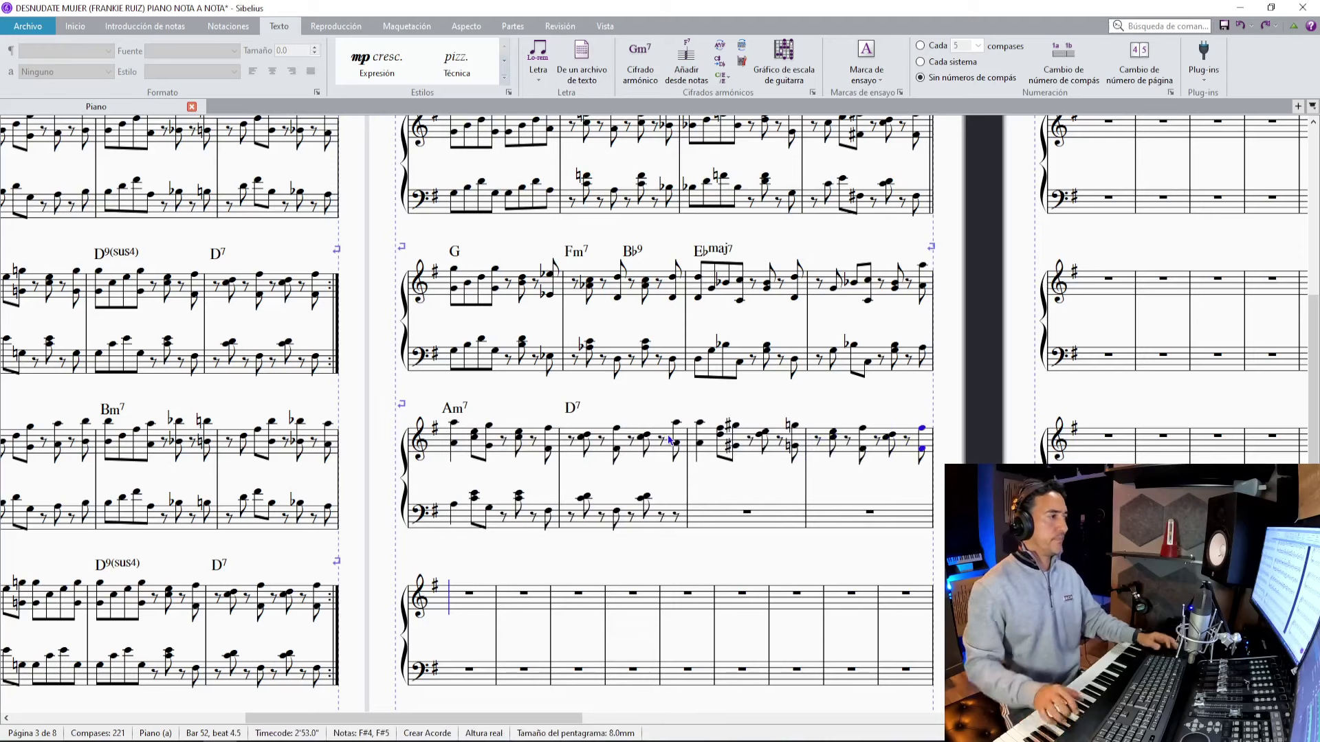
Enter the matching bass notes and eighth rests from bar 50's last eighth through the end of bar 52.
click(677, 517)
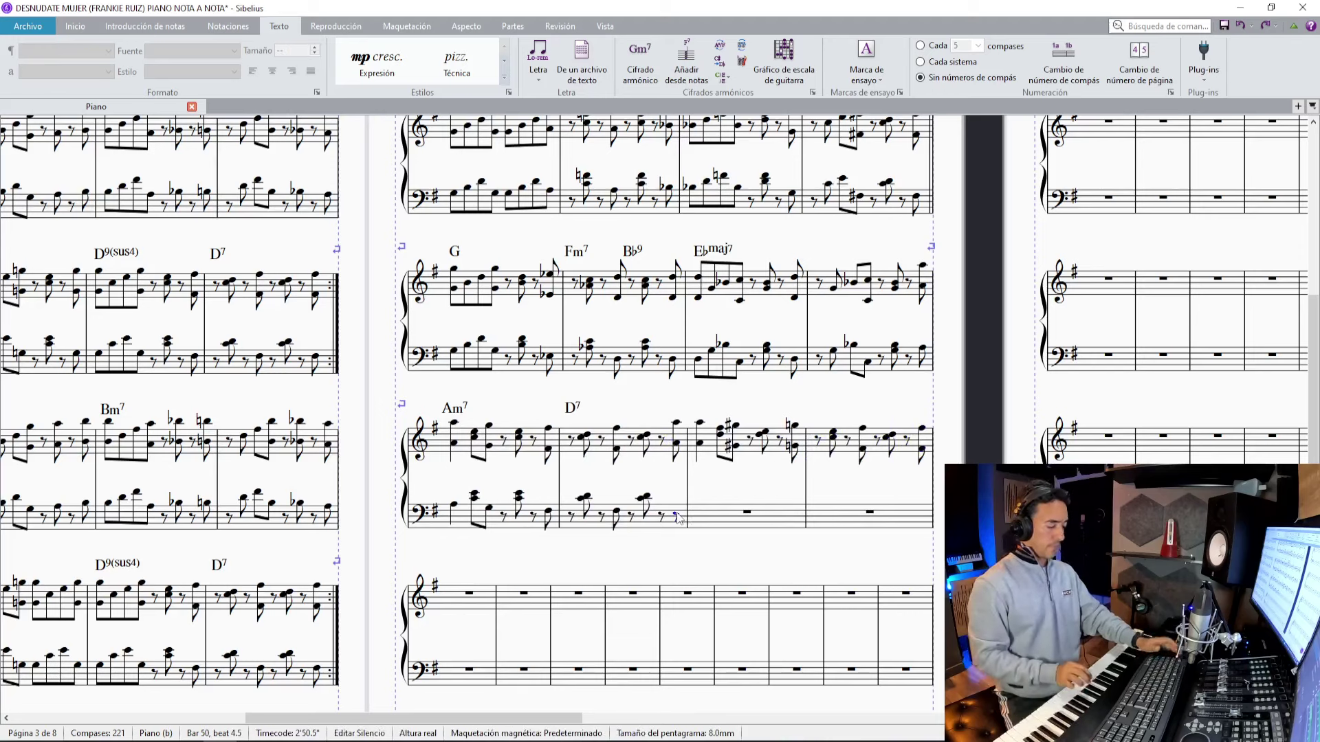
key(4)
key(3)
key(0)
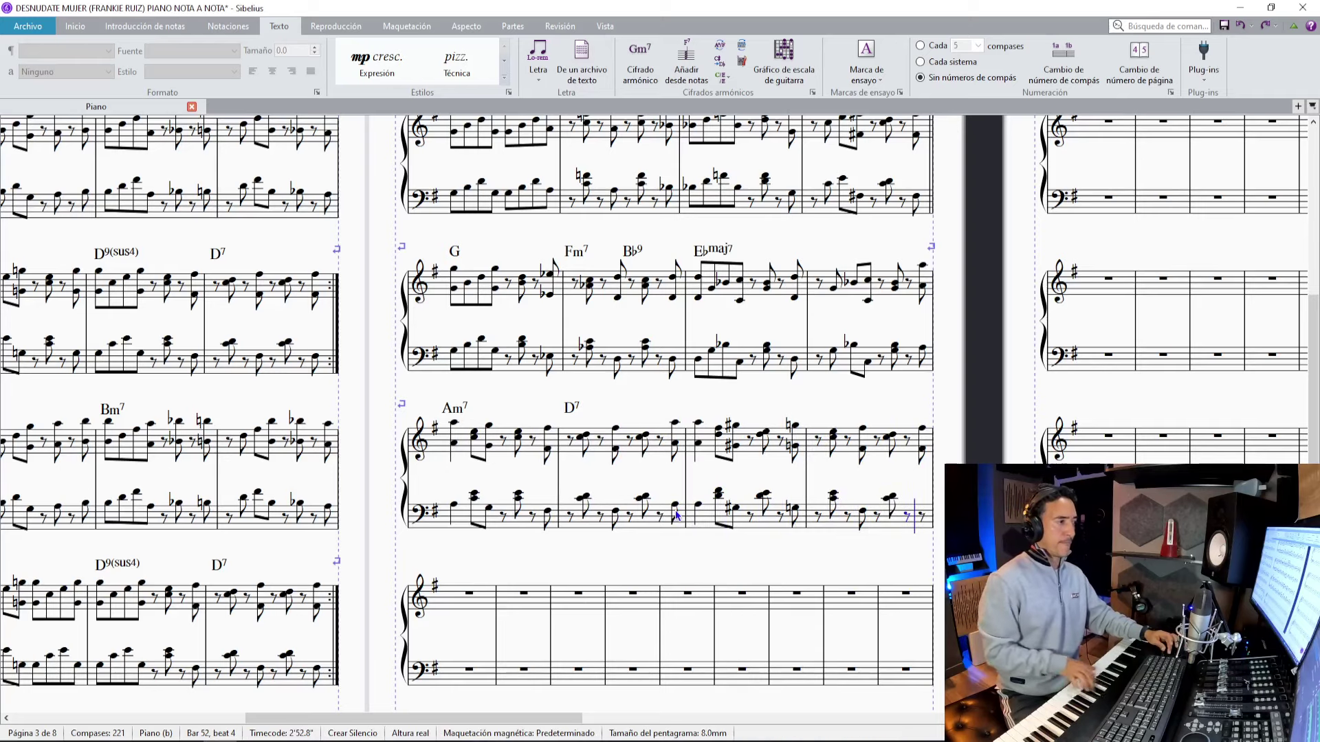
key(Escape)
Add the chord symbols Bm7 and E7 above bar 51 and Am7 and D7 above bar 52.
click(710, 452)
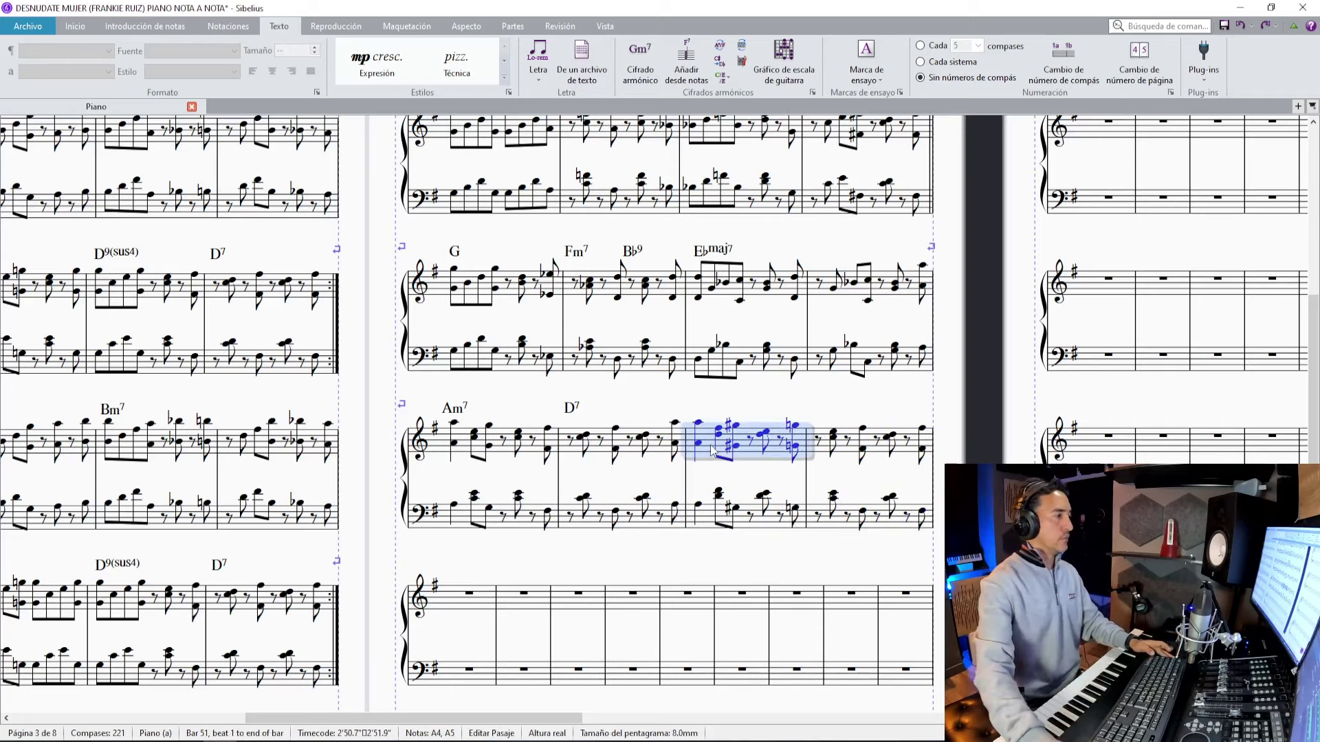
key(ctrl+k)
text(Bm7)
key(space)
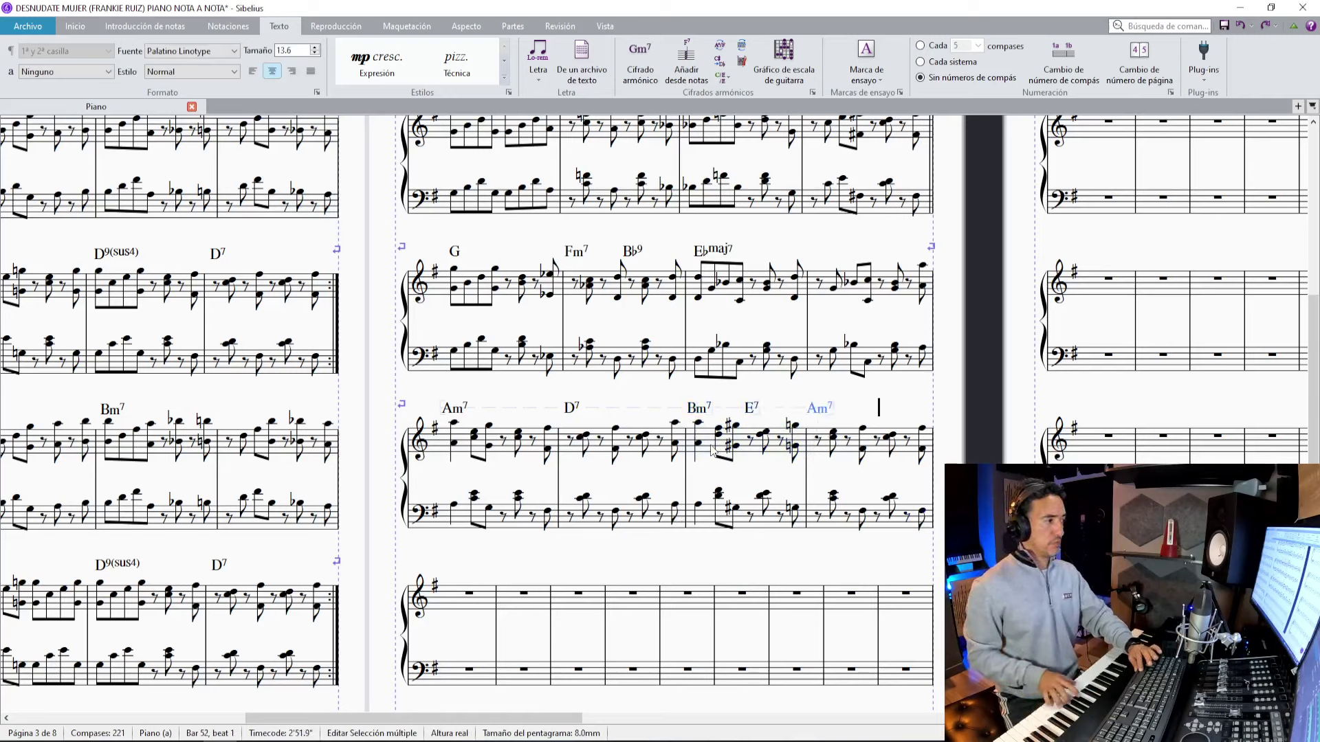
key(Escape)
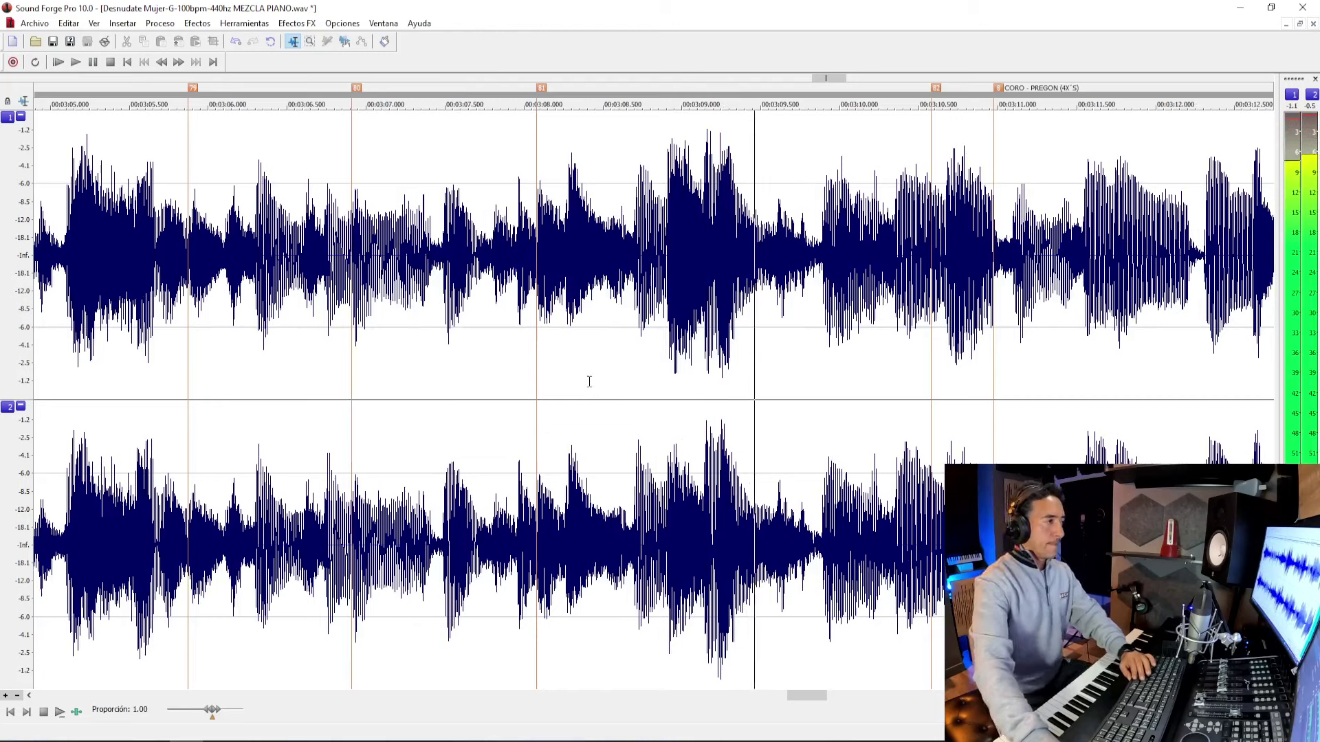
In Sound Forge, add markers at about 3:09.5 and 3:10.7, replaying the audio leading up to the CORO - PREGON marker.
key(m)
key(space)
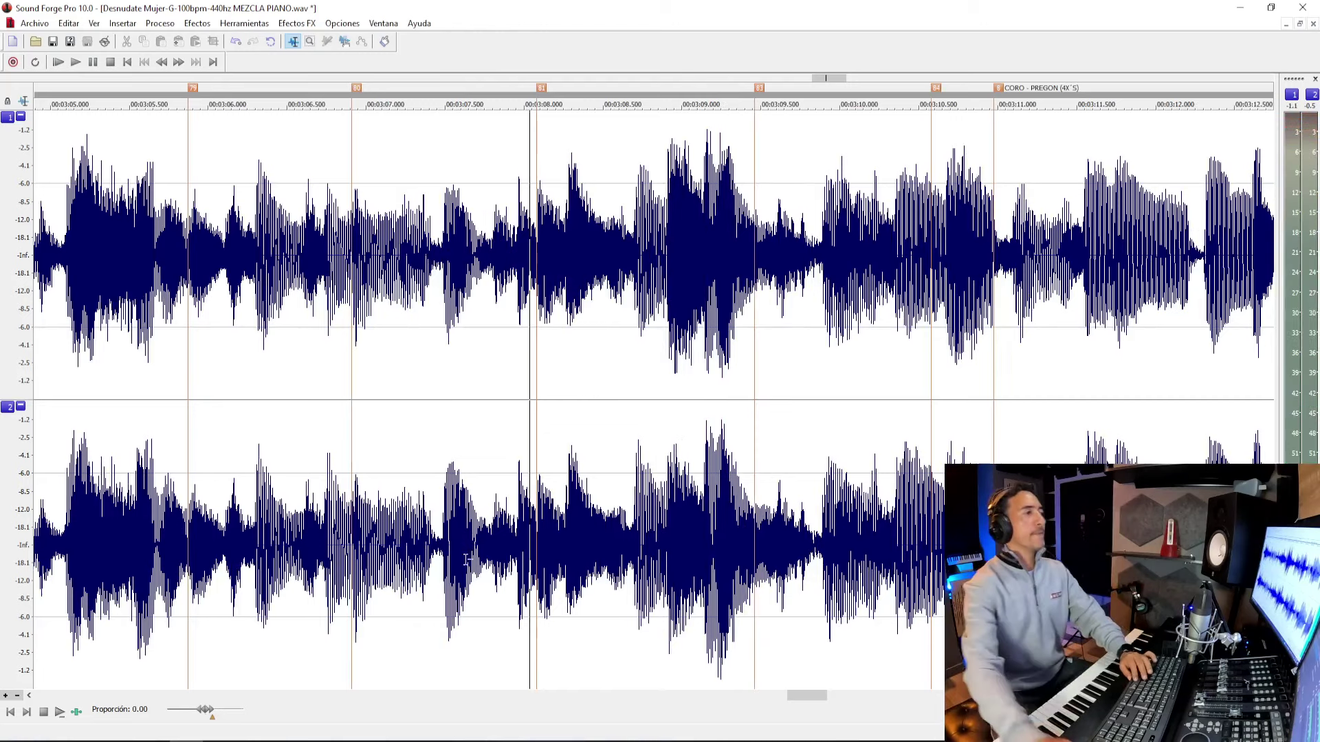
click(895, 392)
key(space)
key(space)
click(950, 355)
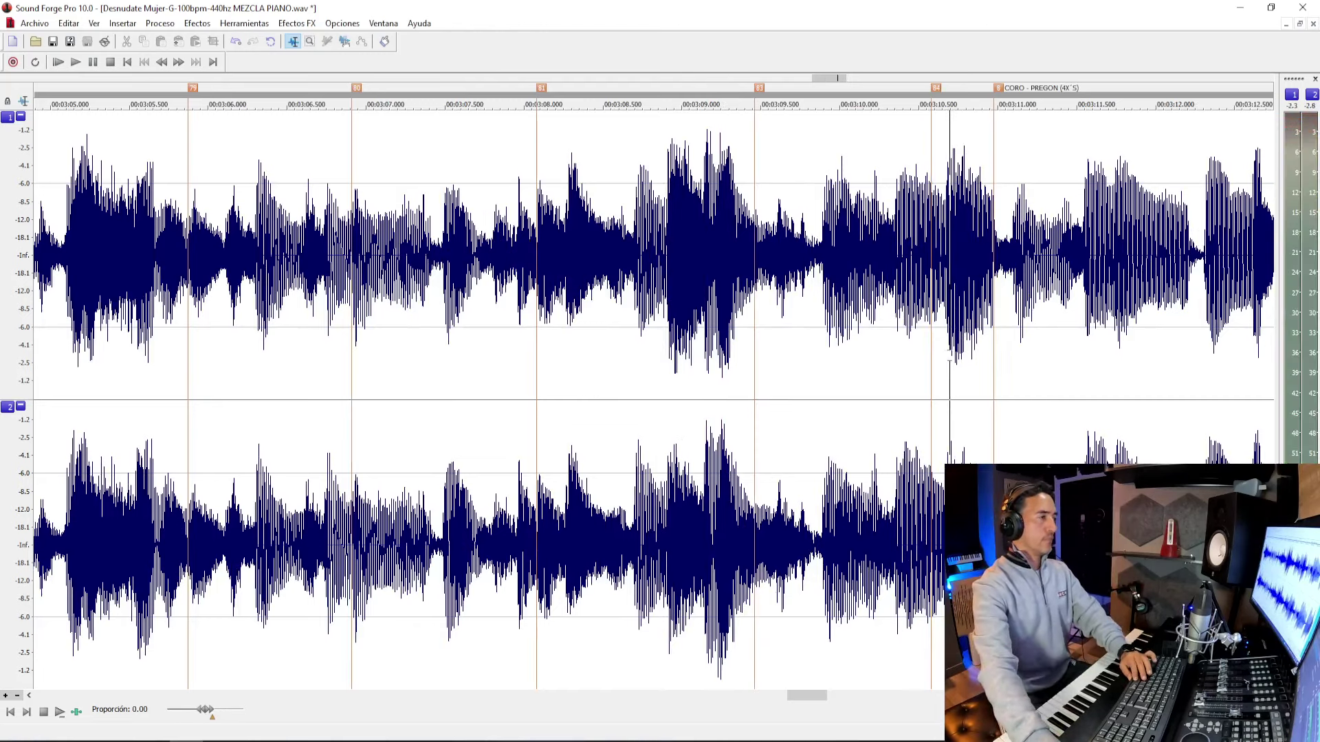
click(944, 359)
key(m)
key(space)
scroll(963, 381, down, 1)
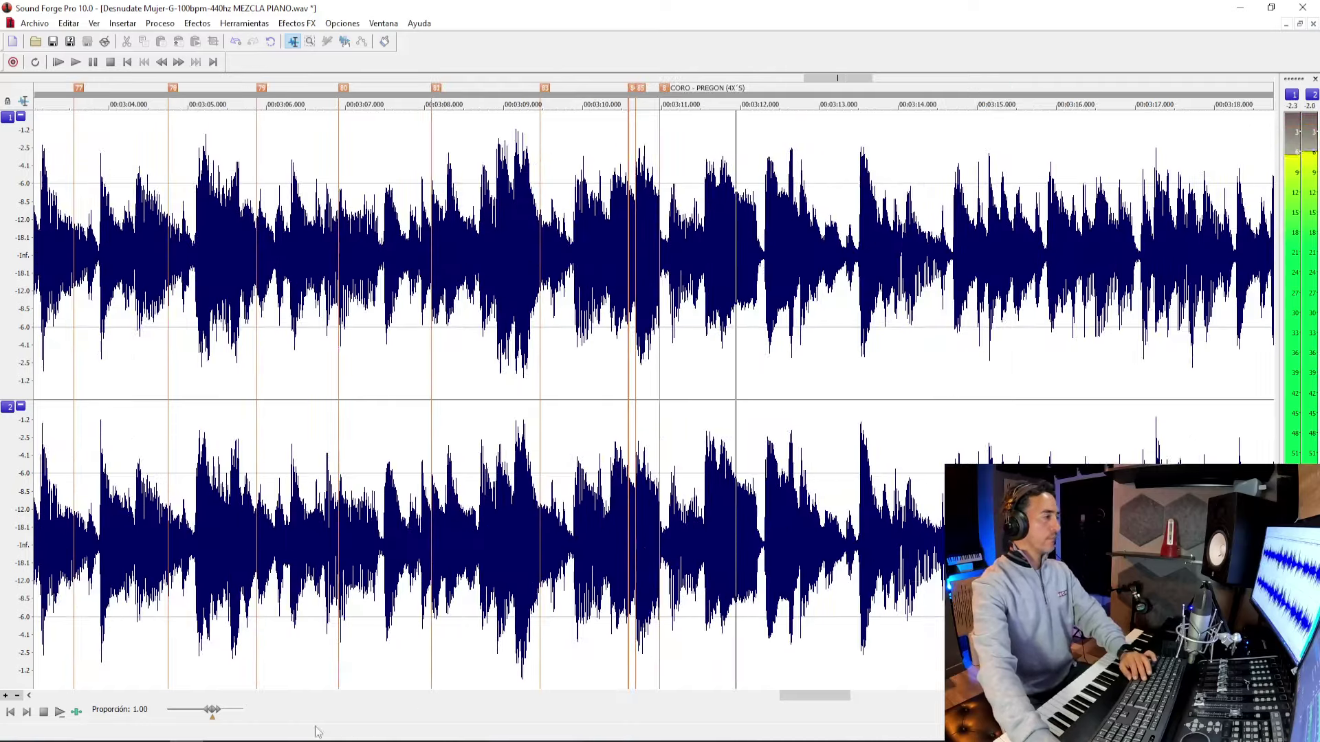
Switch to Sibelius and set a double barline at the end of bar 52.
click(283, 730)
click(935, 484)
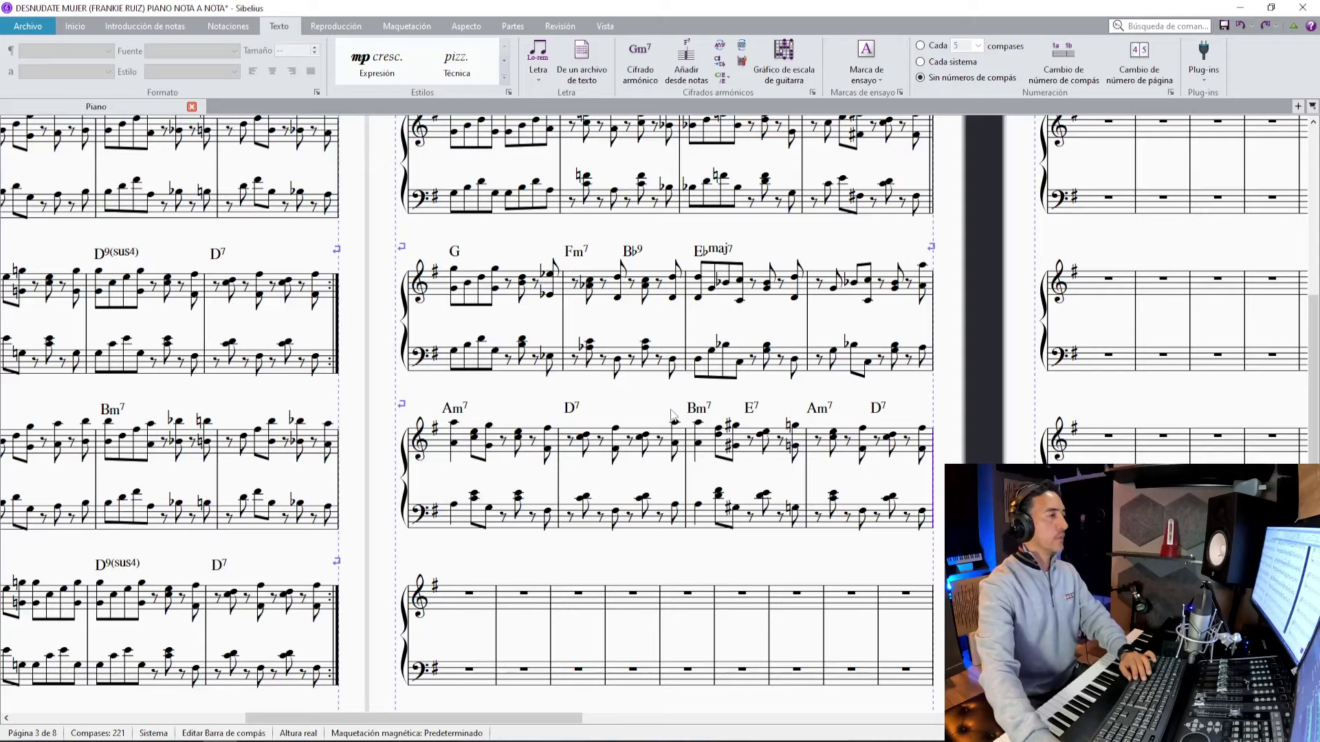
click(229, 26)
click(135, 69)
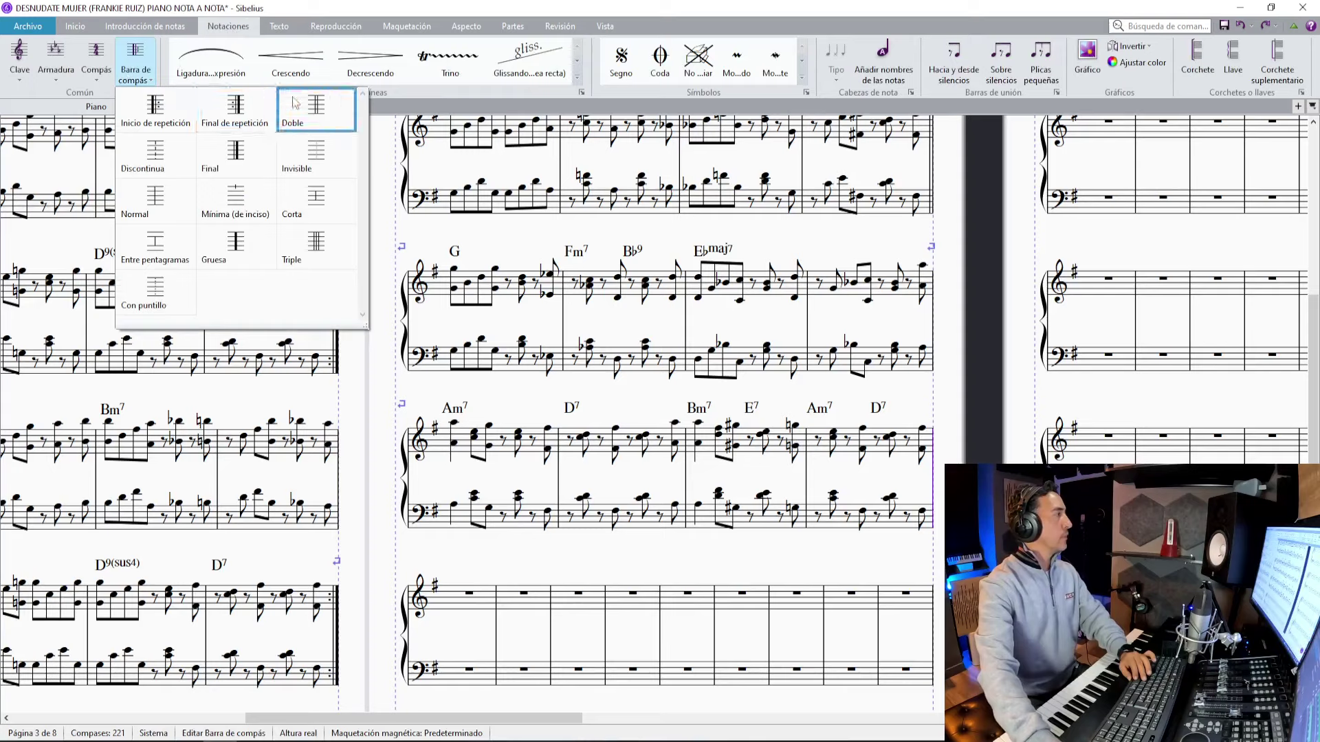
click(297, 104)
Insert a system break after the fourth bar of the page's last system and add a rehearsal mark at bar 53.
scroll(610, 451, down, 2)
click(661, 565)
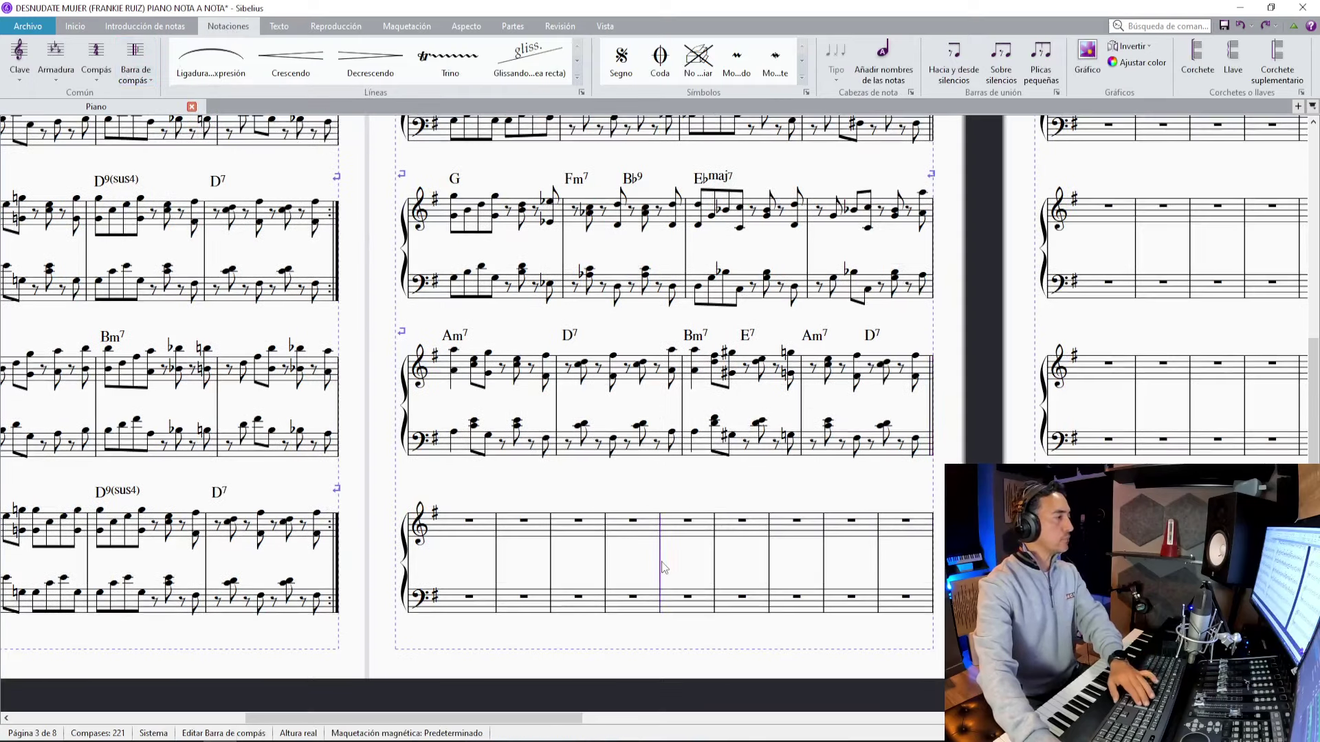
key(Return)
key(Delete)
click(473, 535)
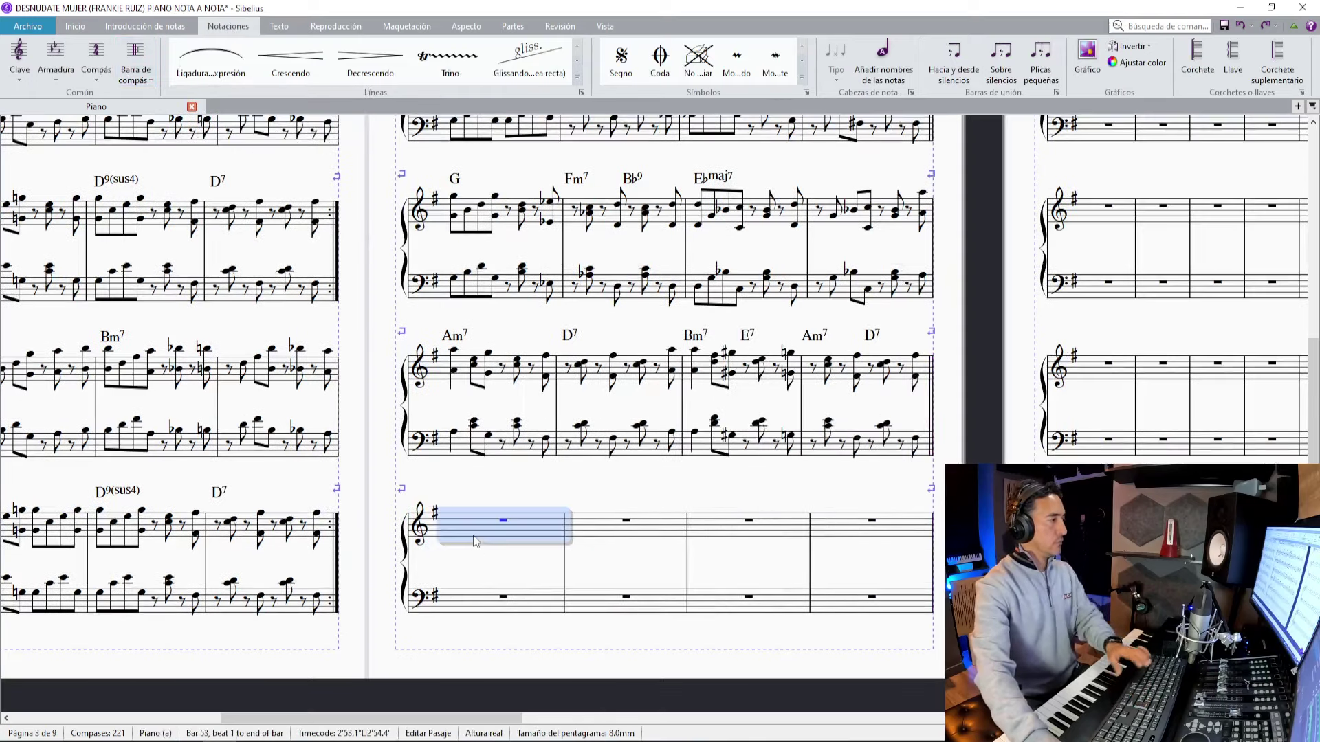
key(ctrl+r)
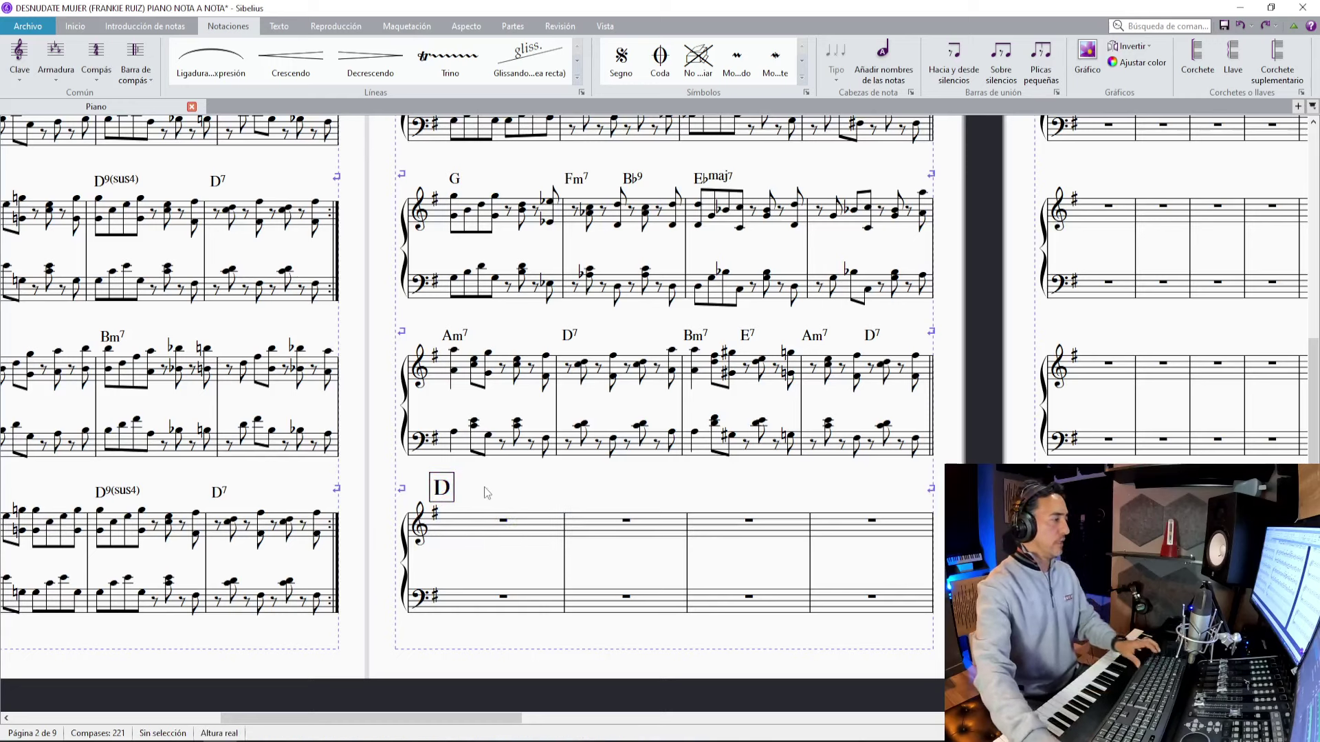
Add the system text "Coro - Pregon (4X´s)" above bar 53 and place it beside the rehearsal mark.
click(487, 534)
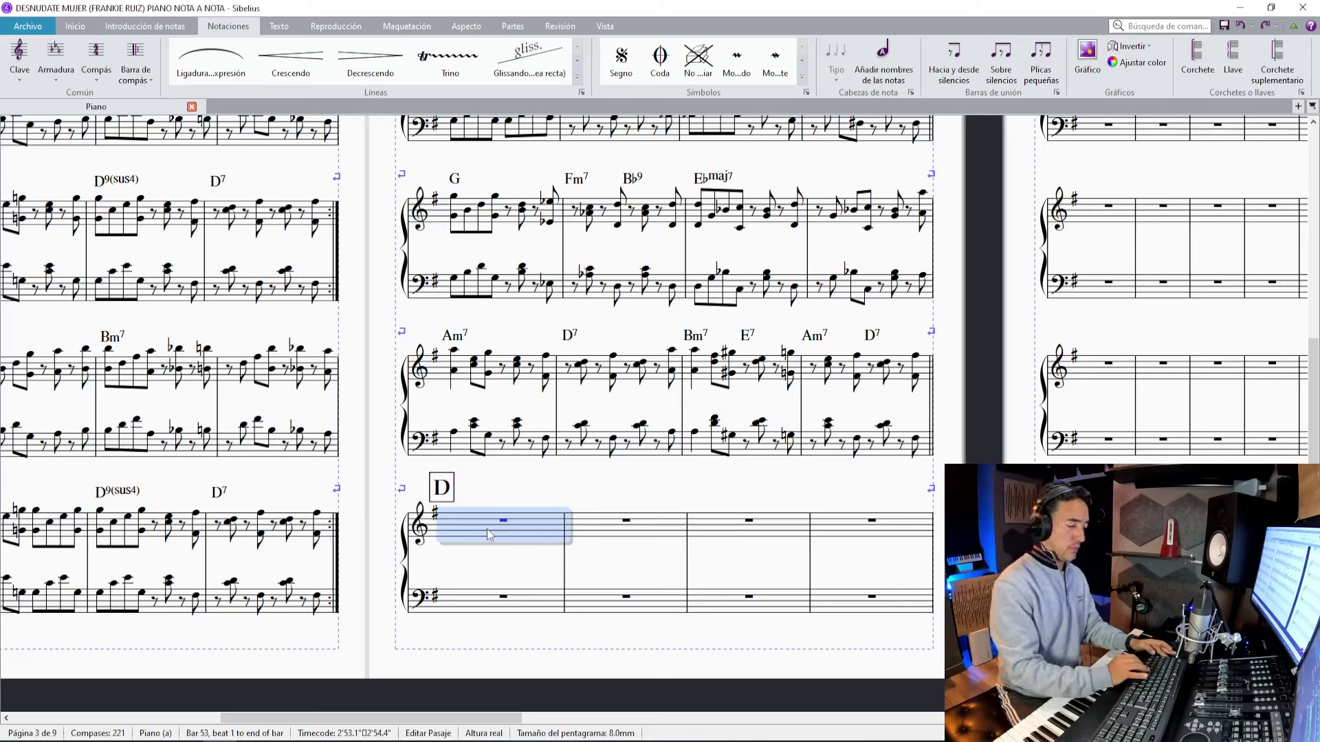
key(ctrl+alt+t)
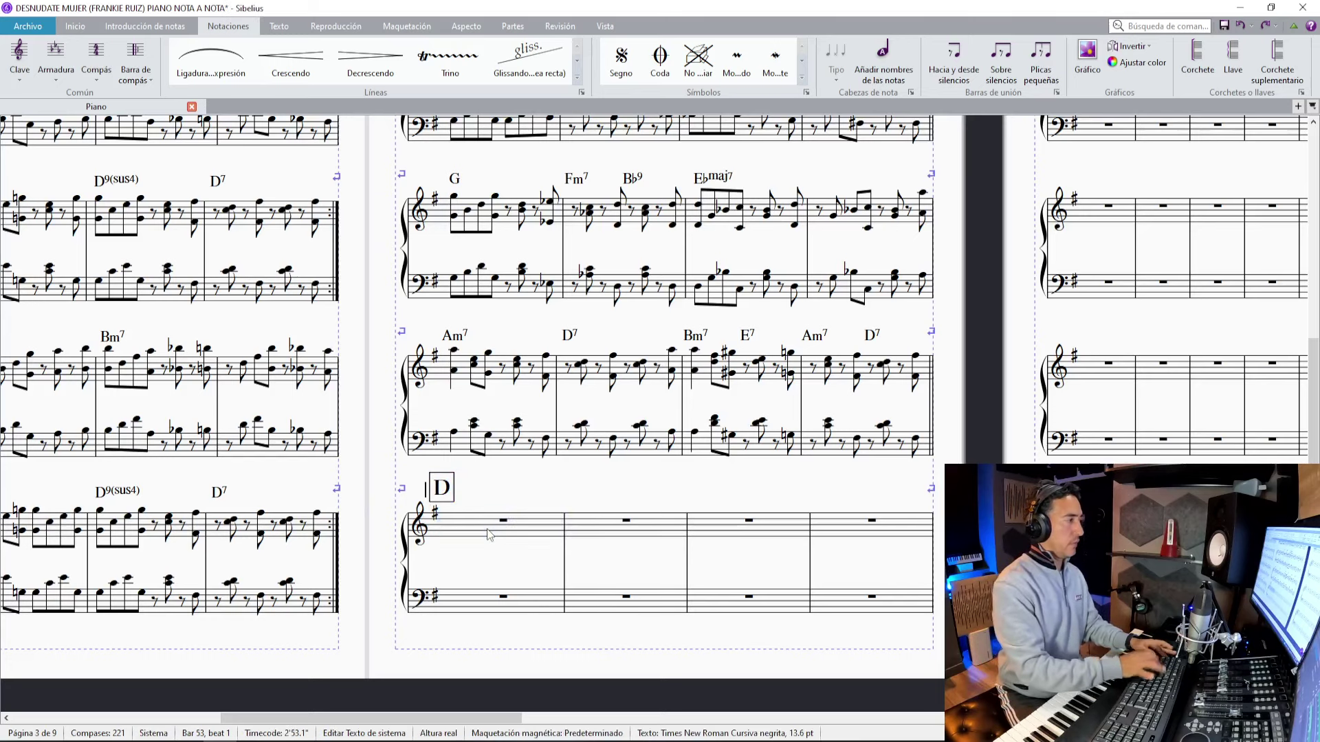
text(c)
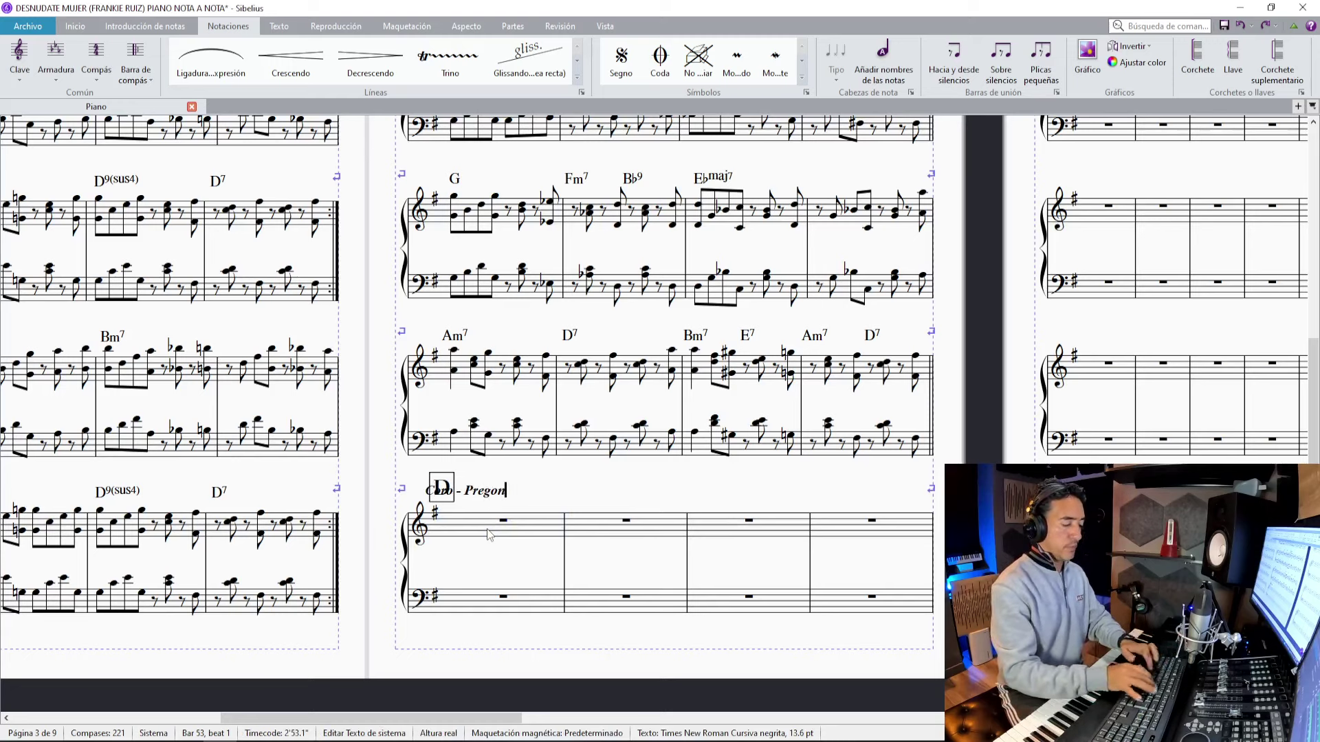
text(oro - Pregon (4X's))
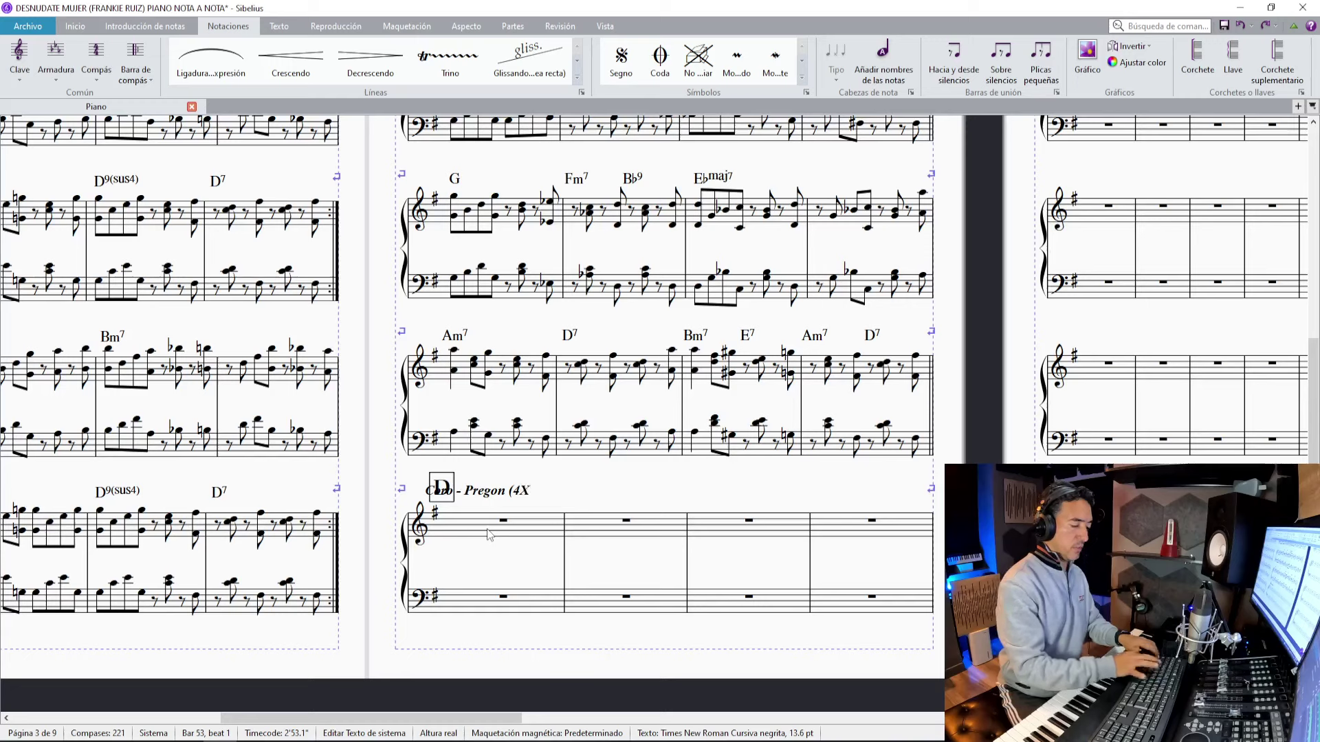
click(525, 473)
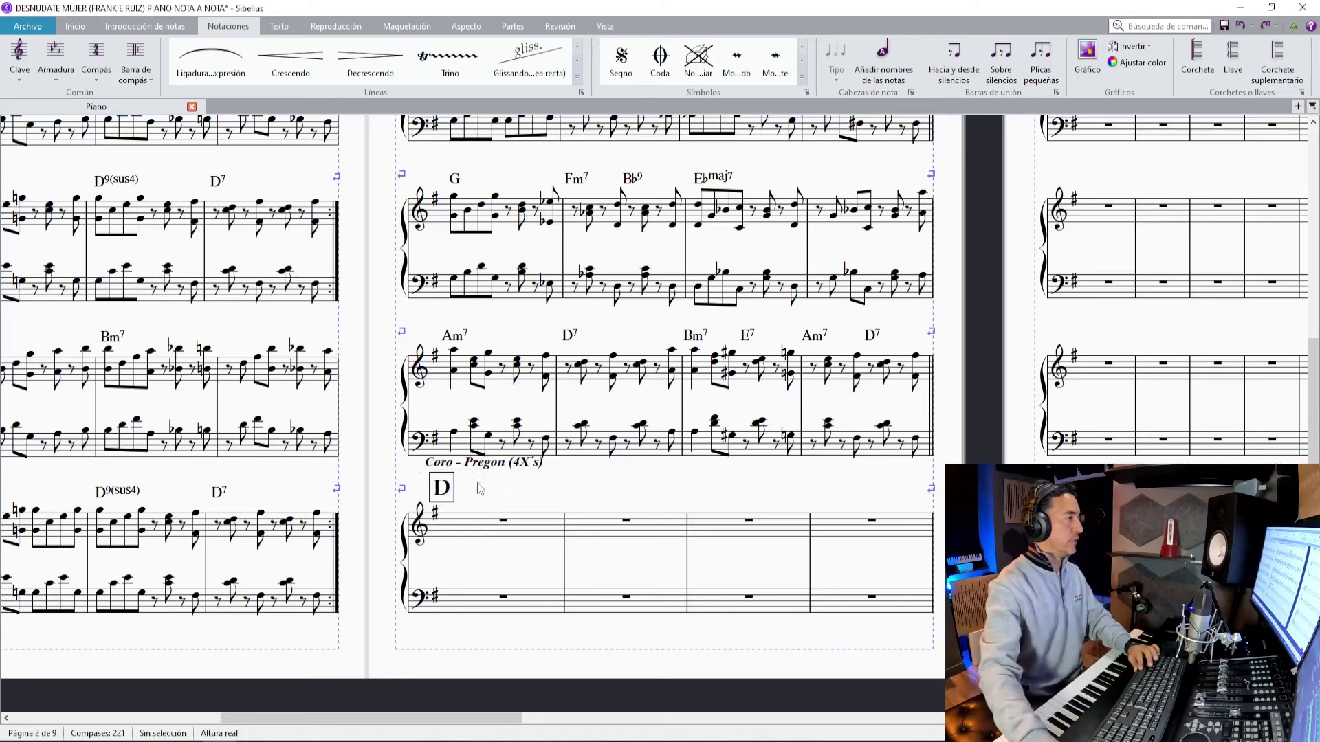
drag(469, 466, 510, 453)
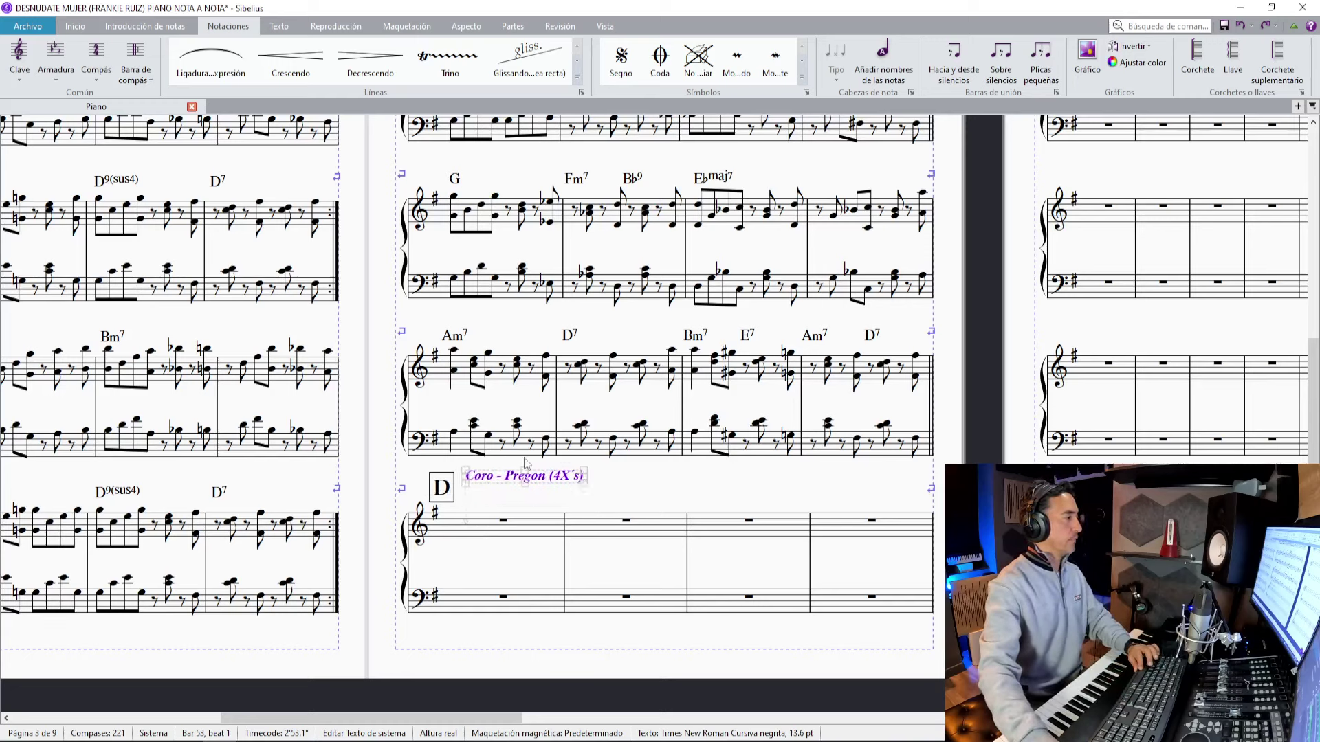
click(642, 468)
Switch to Sound Forge and replay the start of the CORO - PREGON section in short bursts from the marker just before it.
key(alt+Tab)
key(space)
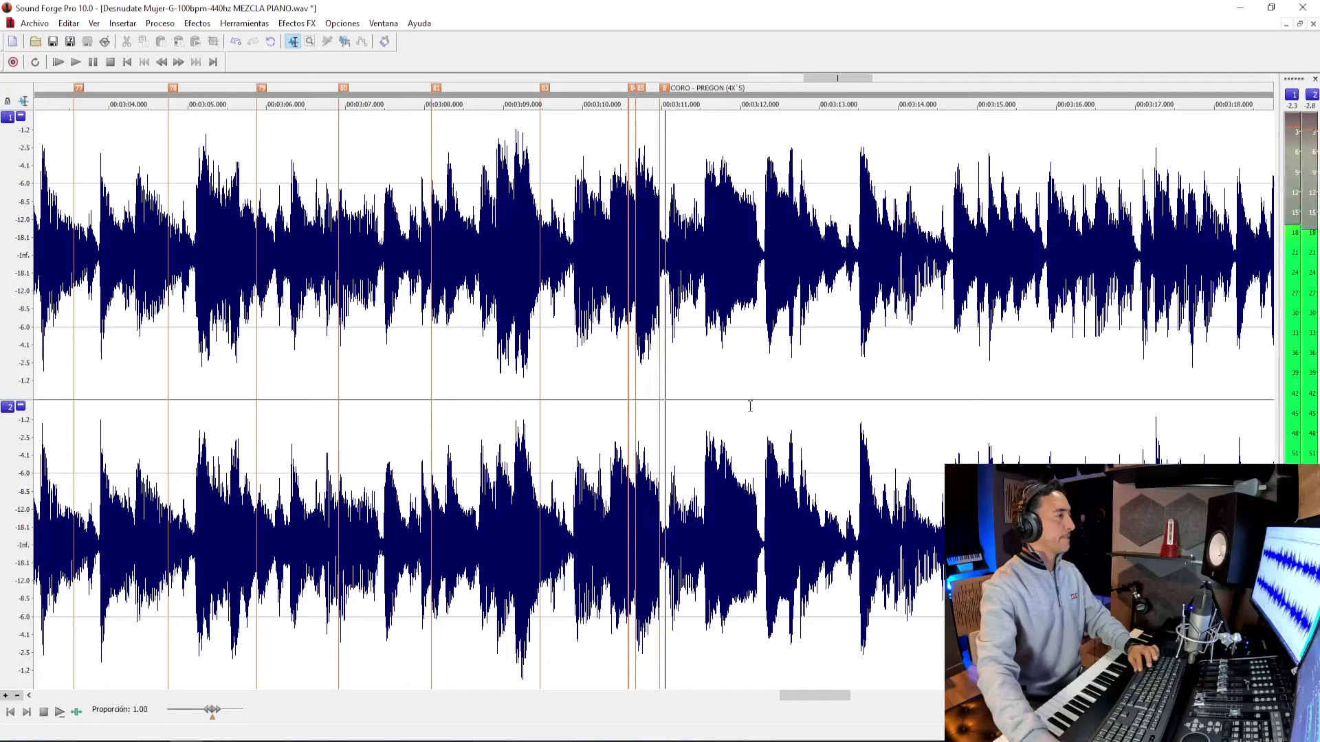
key(space)
key(space)
key(space)
key(space)
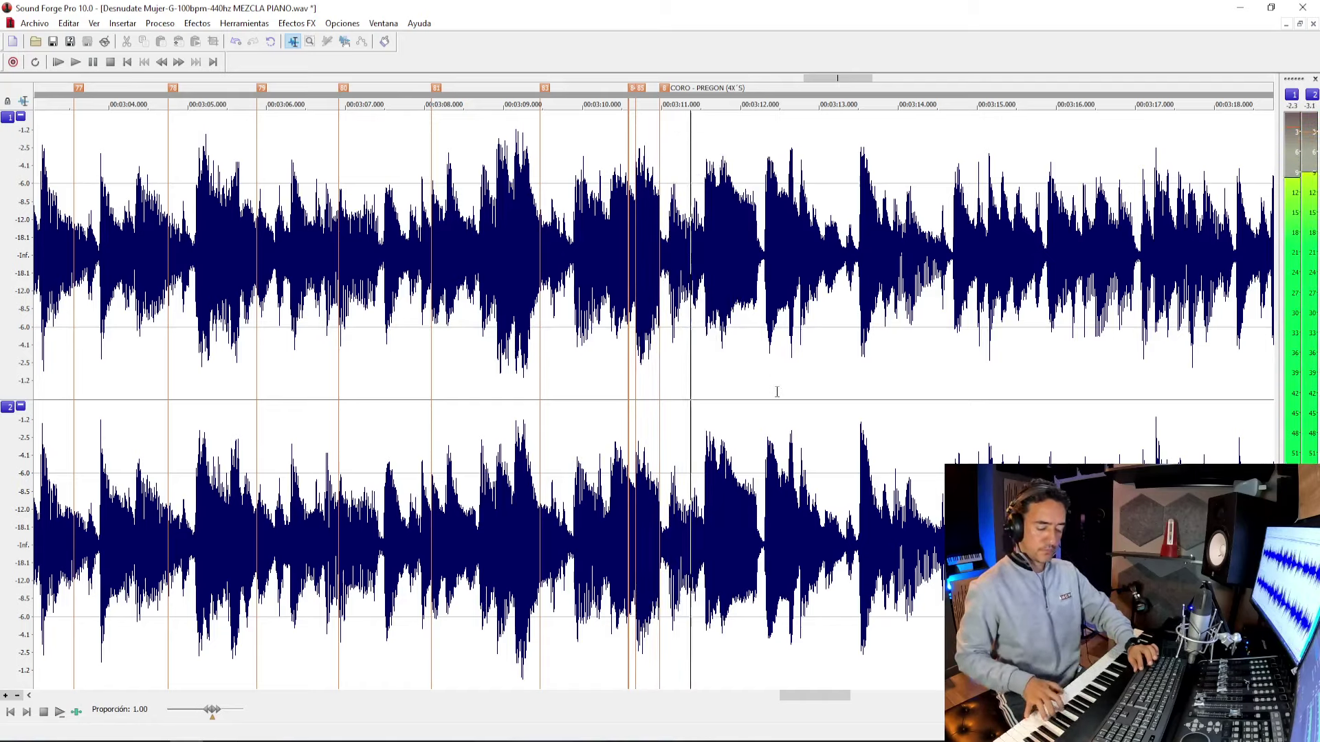
key(space)
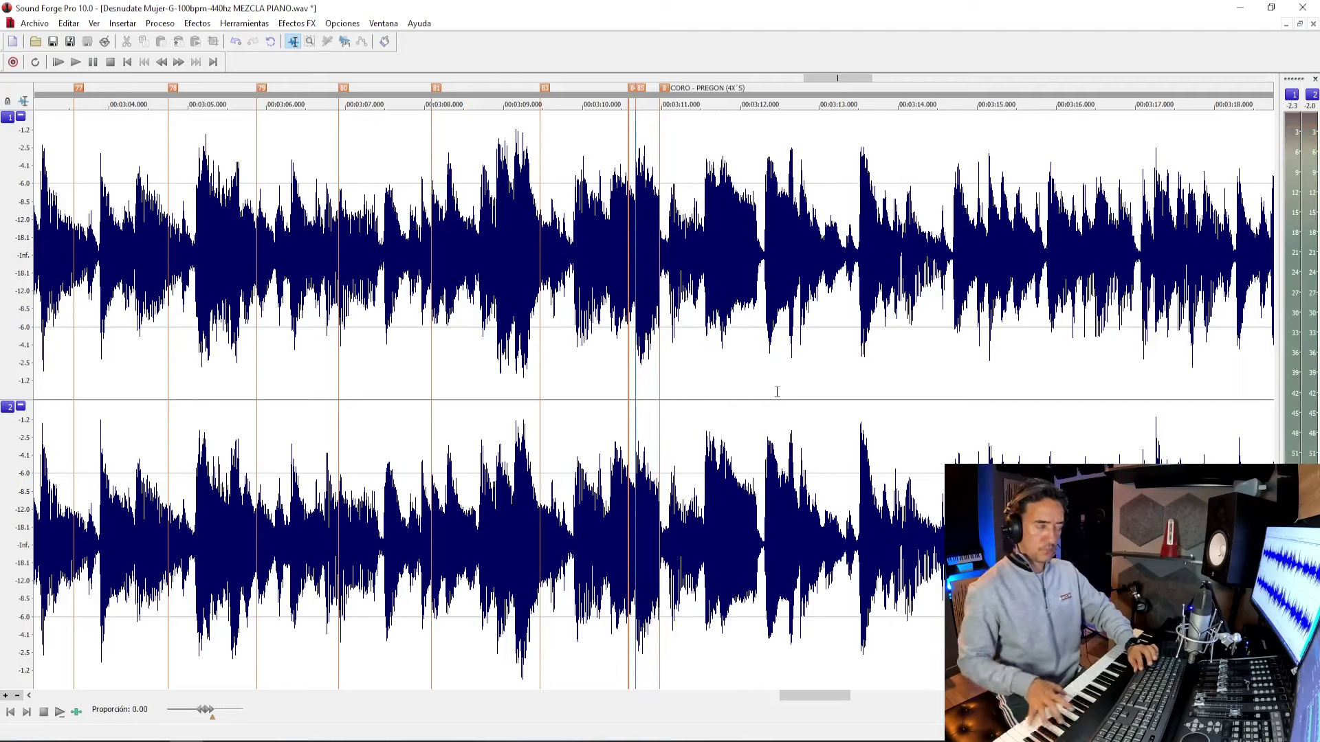
Switch to Sibelius and add the chord symbol Gmaj7 at the start of bar 53.
key(alt+Tab)
click(546, 526)
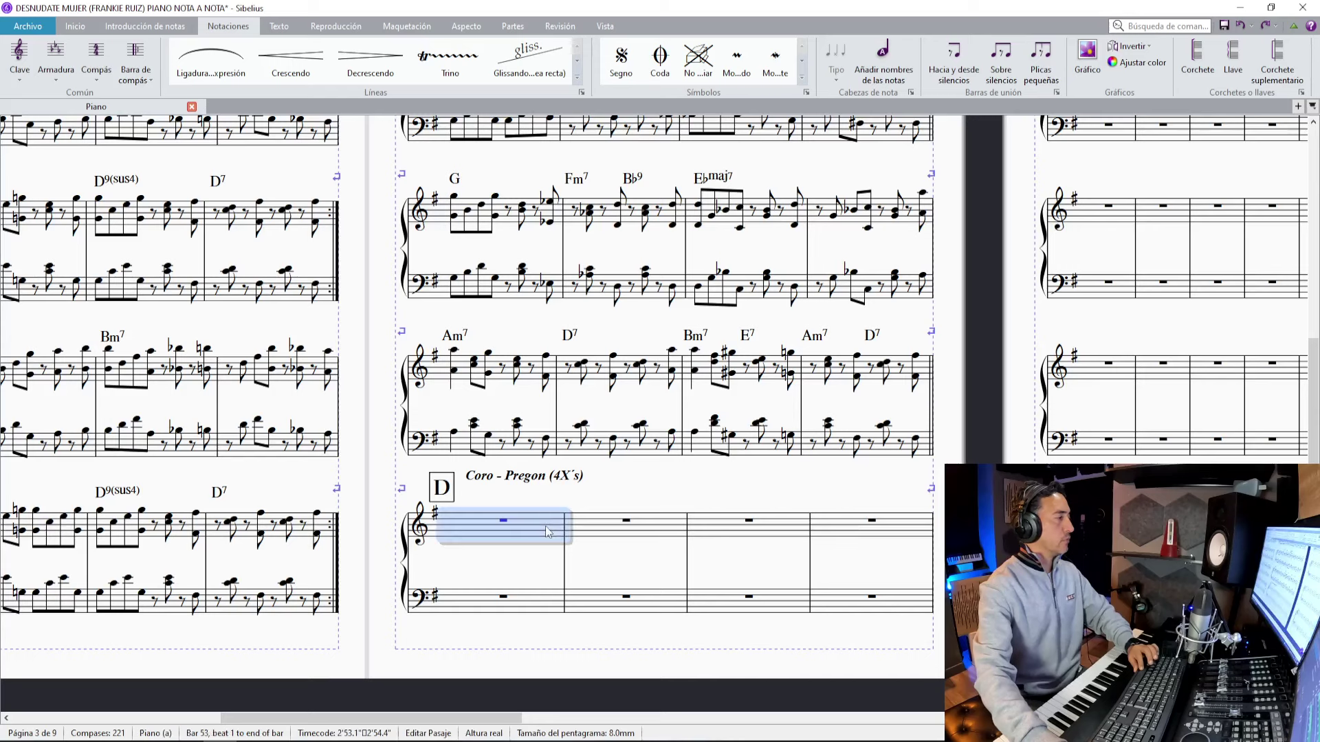
key(Escape)
key(space)
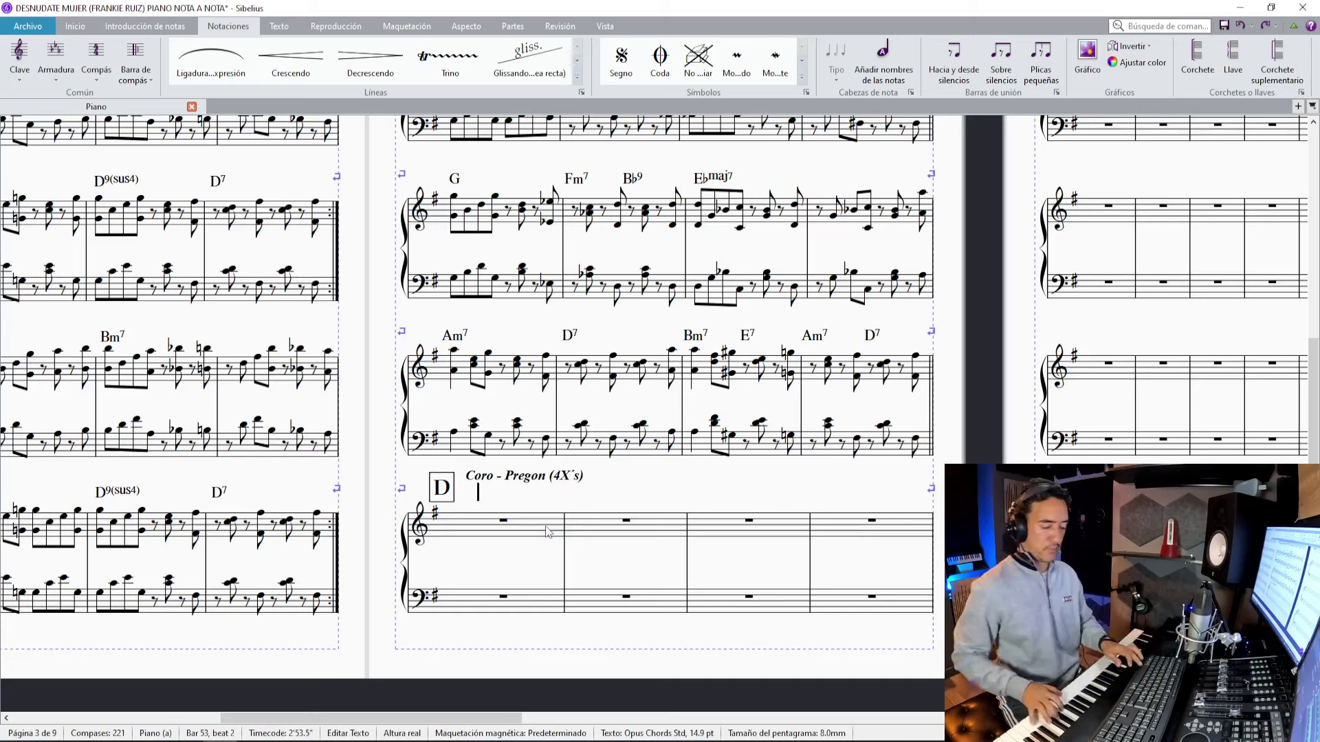
text(Gmaj7)
Enter bar 53's treble part in eighths with rests, with a B4–D5 chord on beat 2 and a closing G4–G5 octave.
click(546, 527)
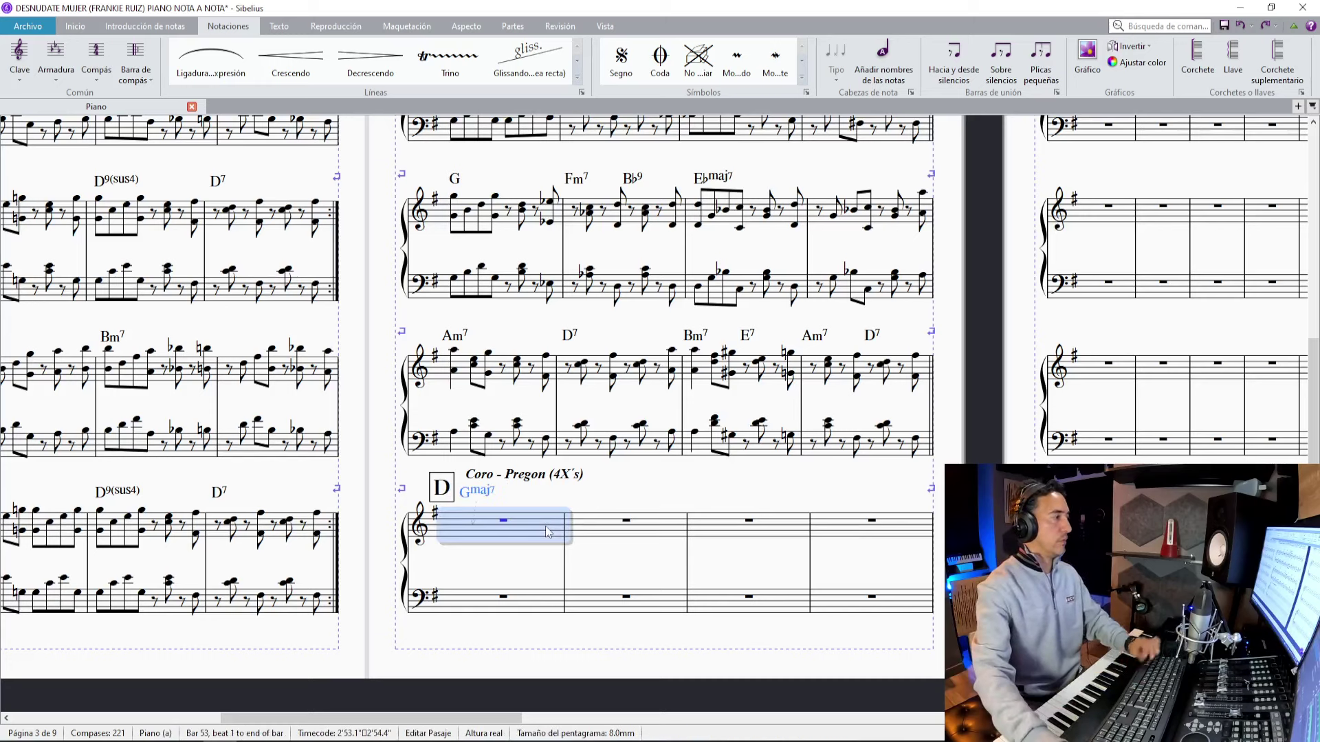
key(n)
key(3)
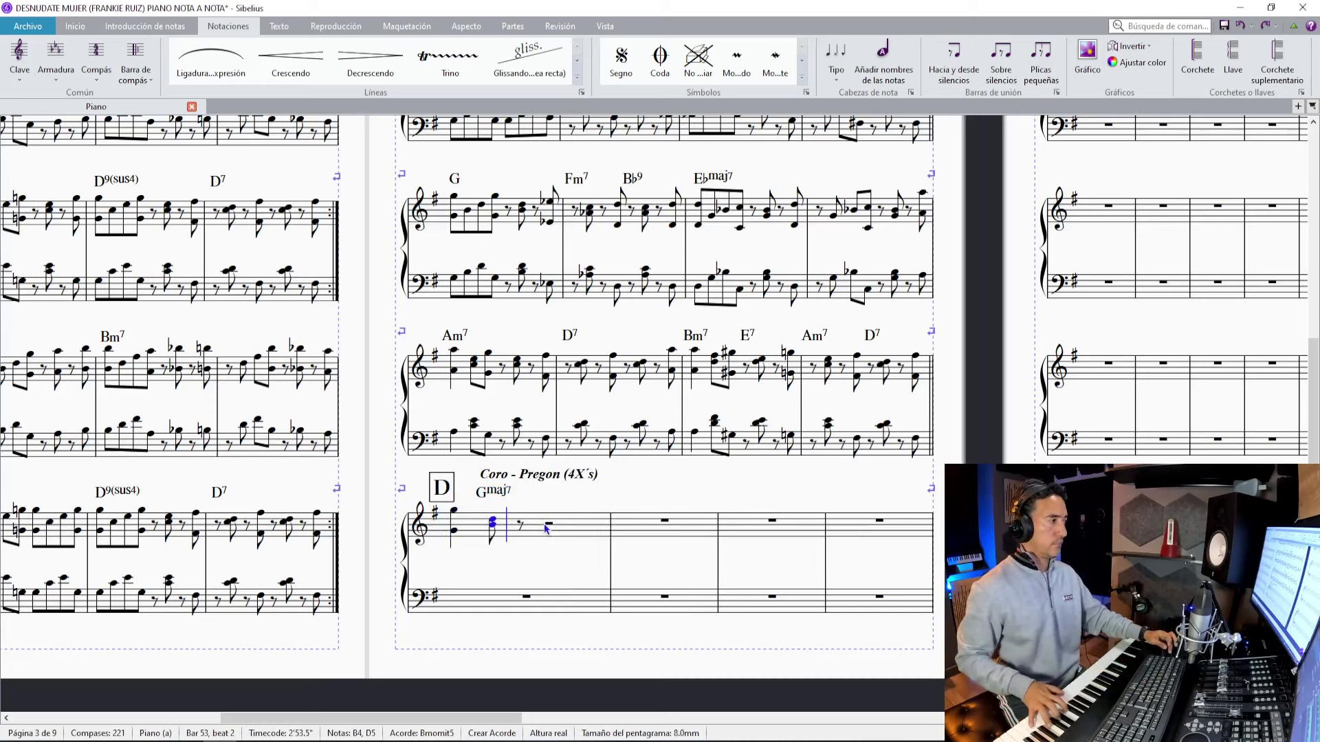
key(0)
key(0)
key(Escape)
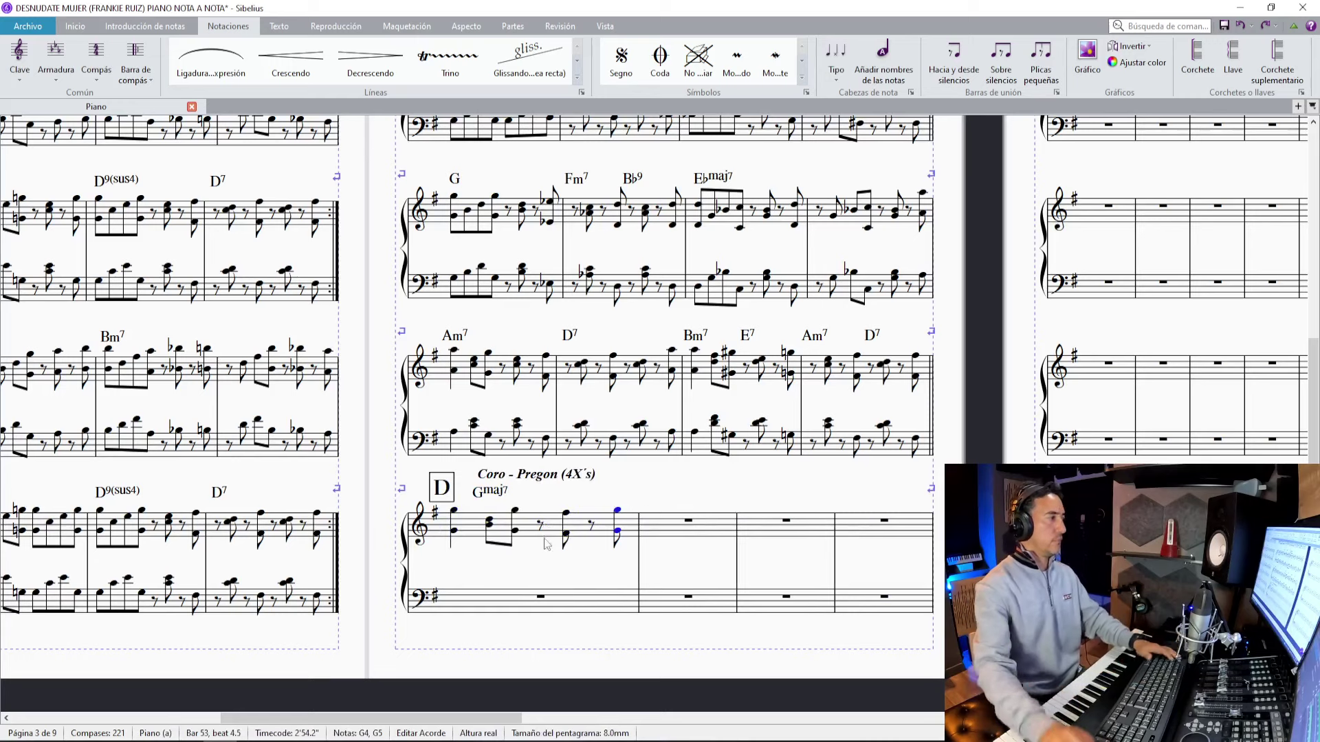
Enter bar 53's bass part in the matching rhythm, with a B3–D4 chord on beat 2 and a closing G3.
click(464, 587)
key(n)
key(3)
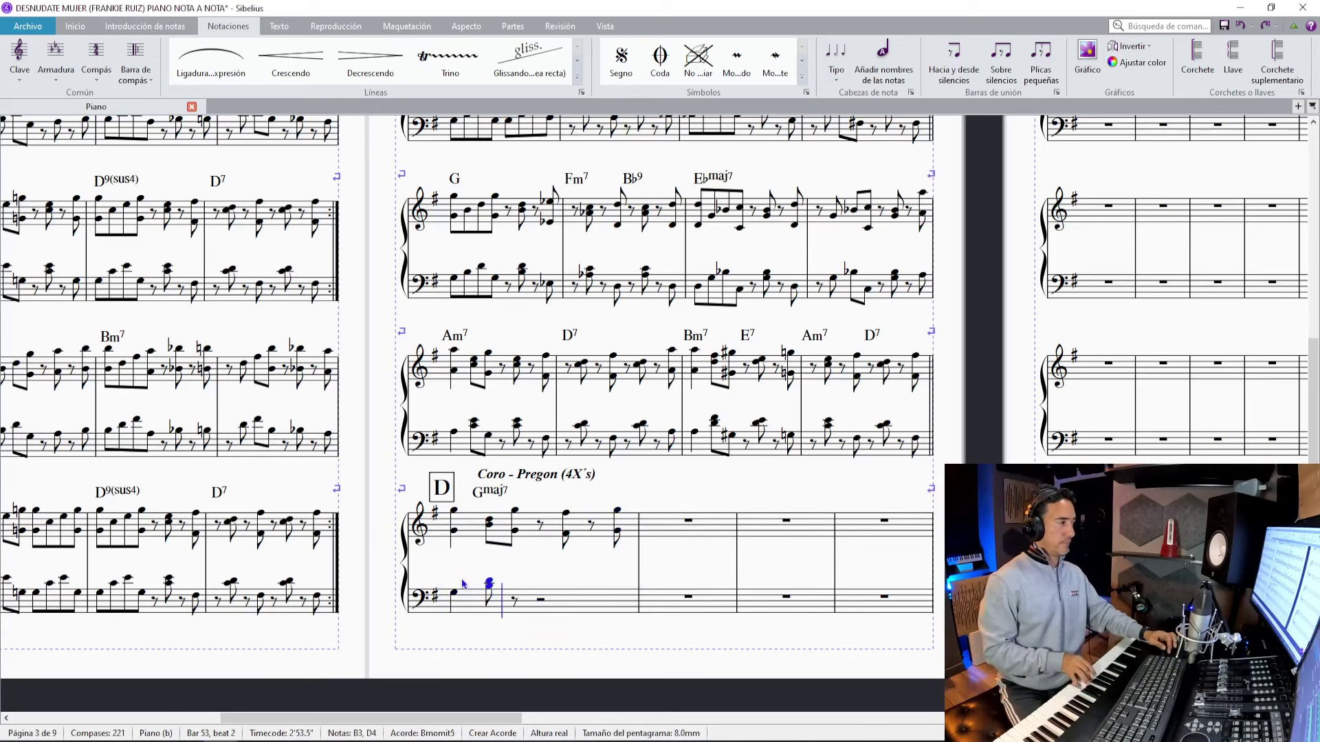
key(0)
key(0)
key(Escape)
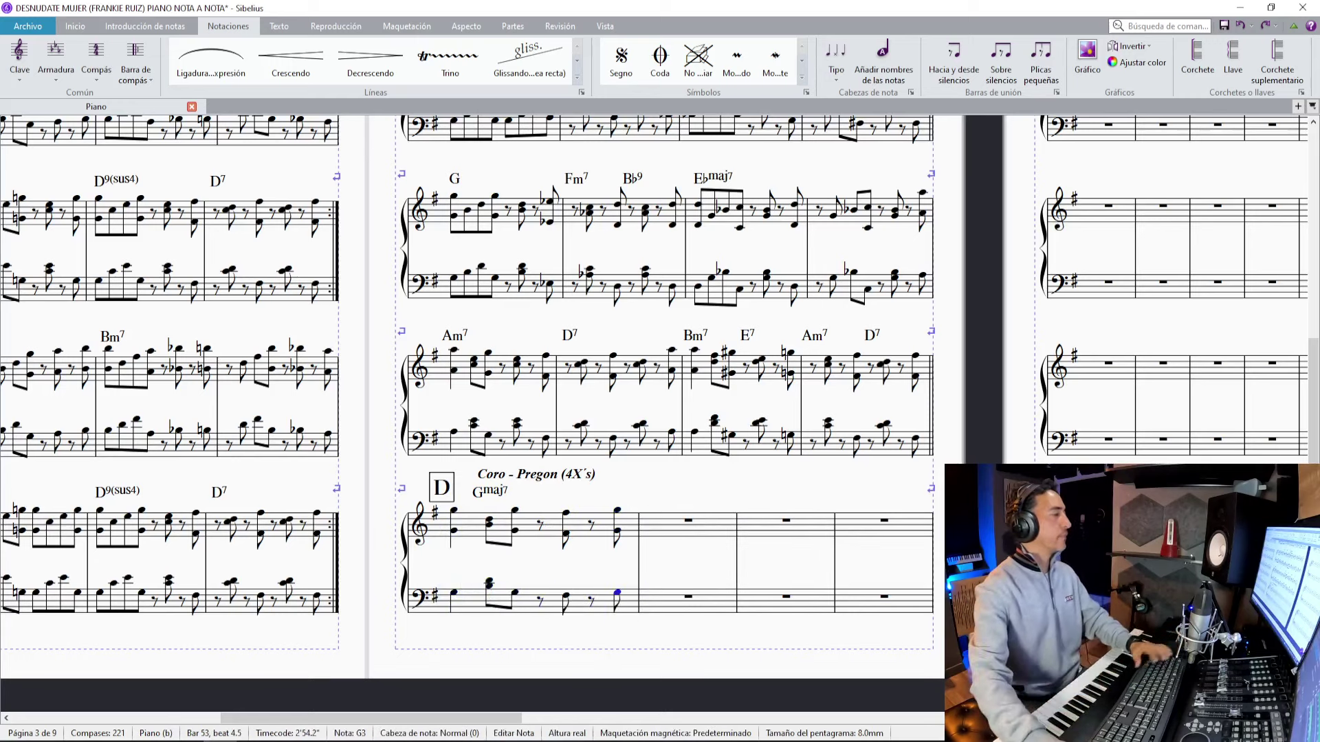
Switch to Sound Forge, play on from the marker after the CORO - PREGON label, and drop a marker near 3:13.
key(alt+Tab)
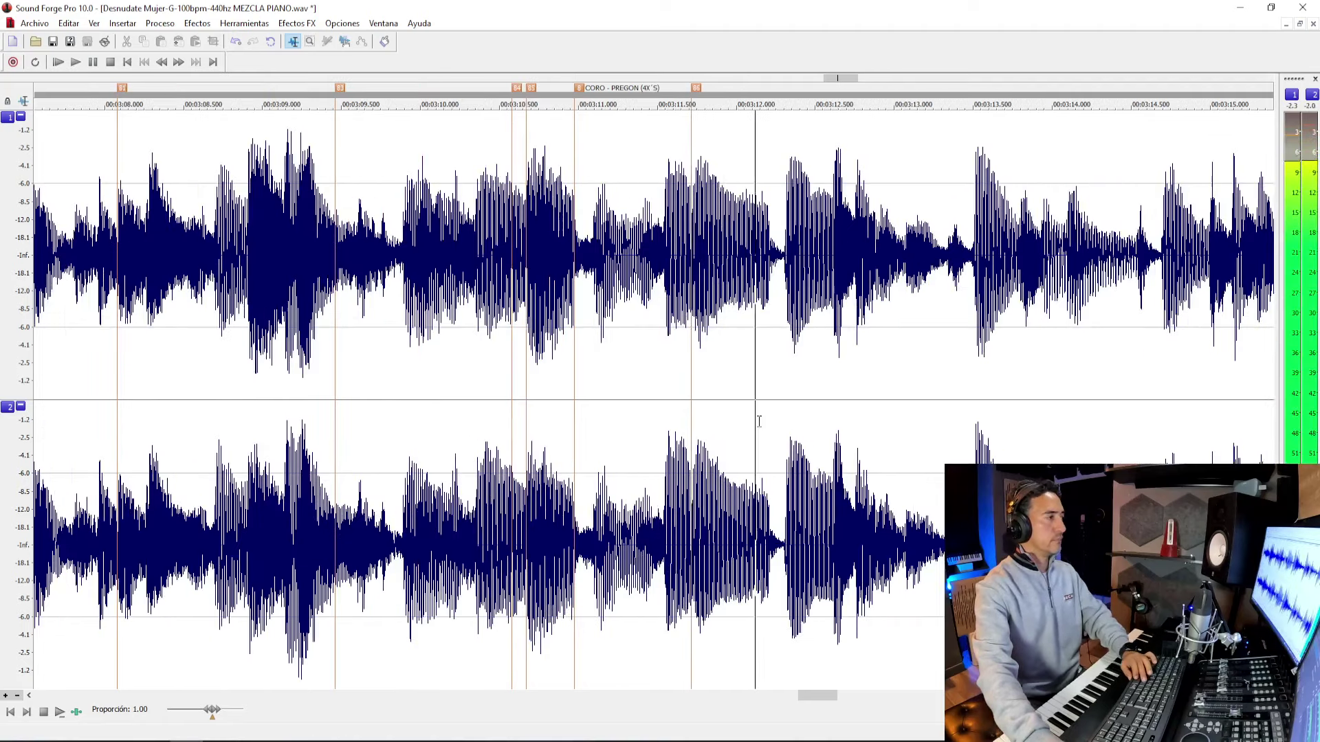
click(685, 390)
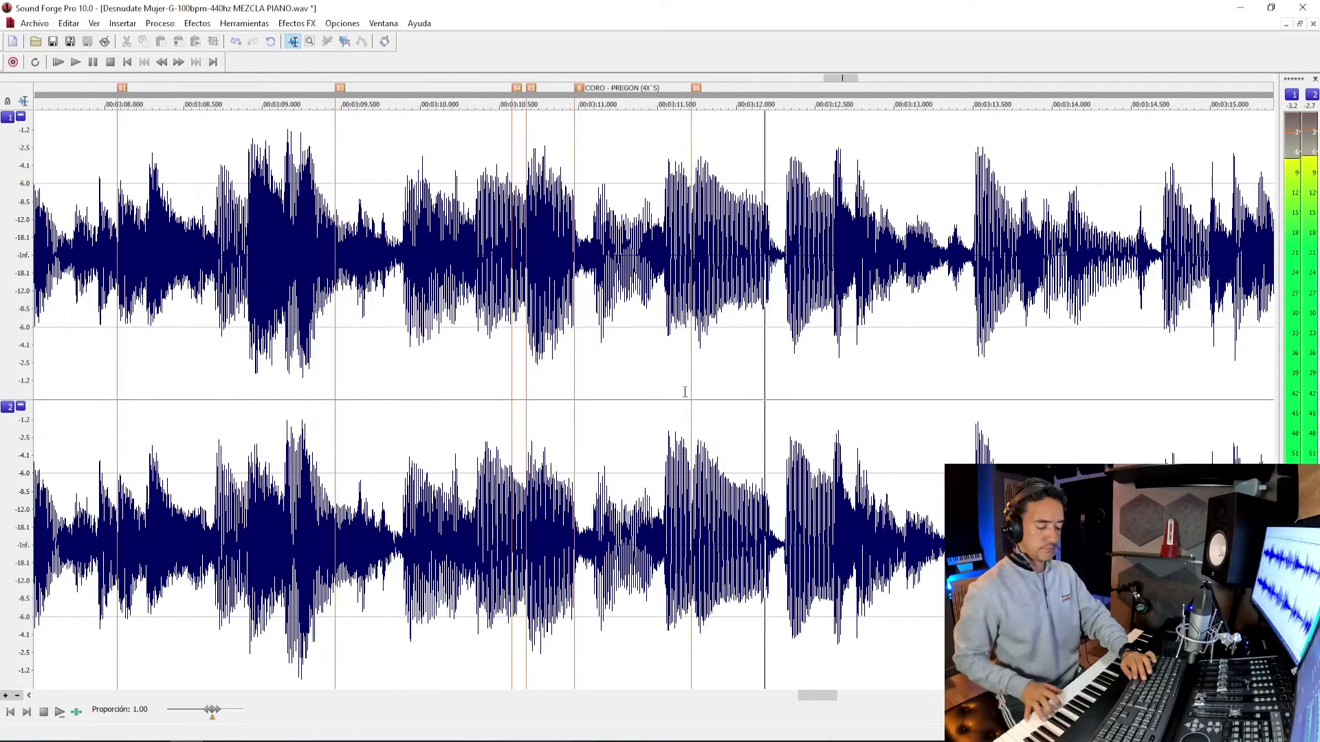
key(m)
key(space)
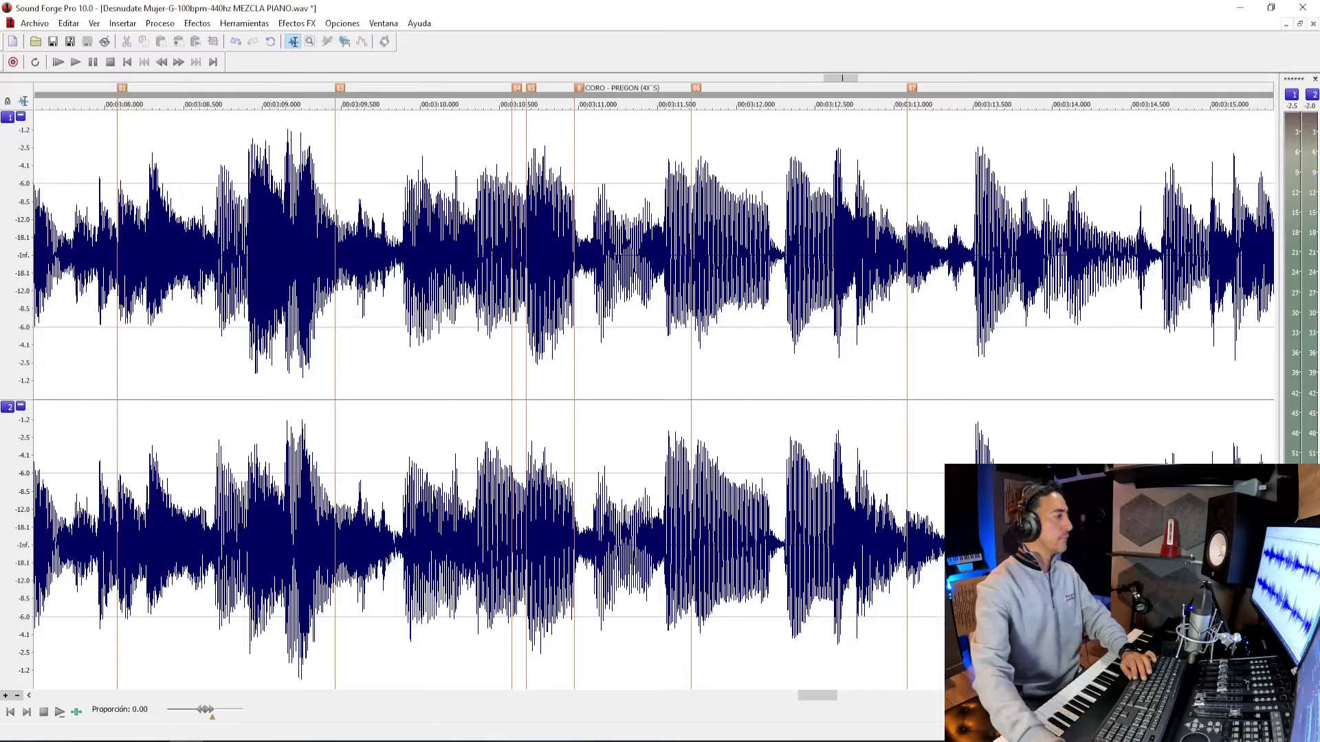
Switch to Sibelius and enter bar 54's treble part: B4, D5, then G, A and B octaves, carrying a B4–B5 octave into bar 55.
key(alt+Tab)
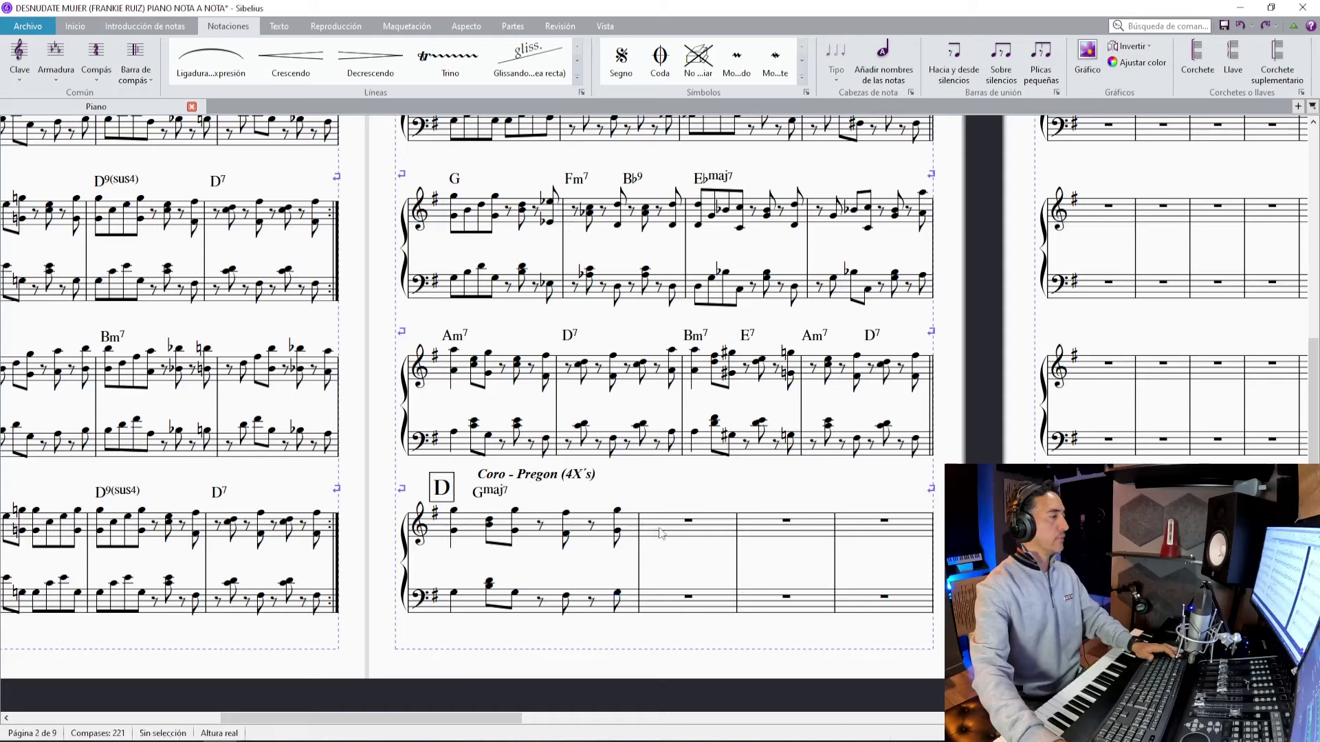
click(660, 534)
key(n)
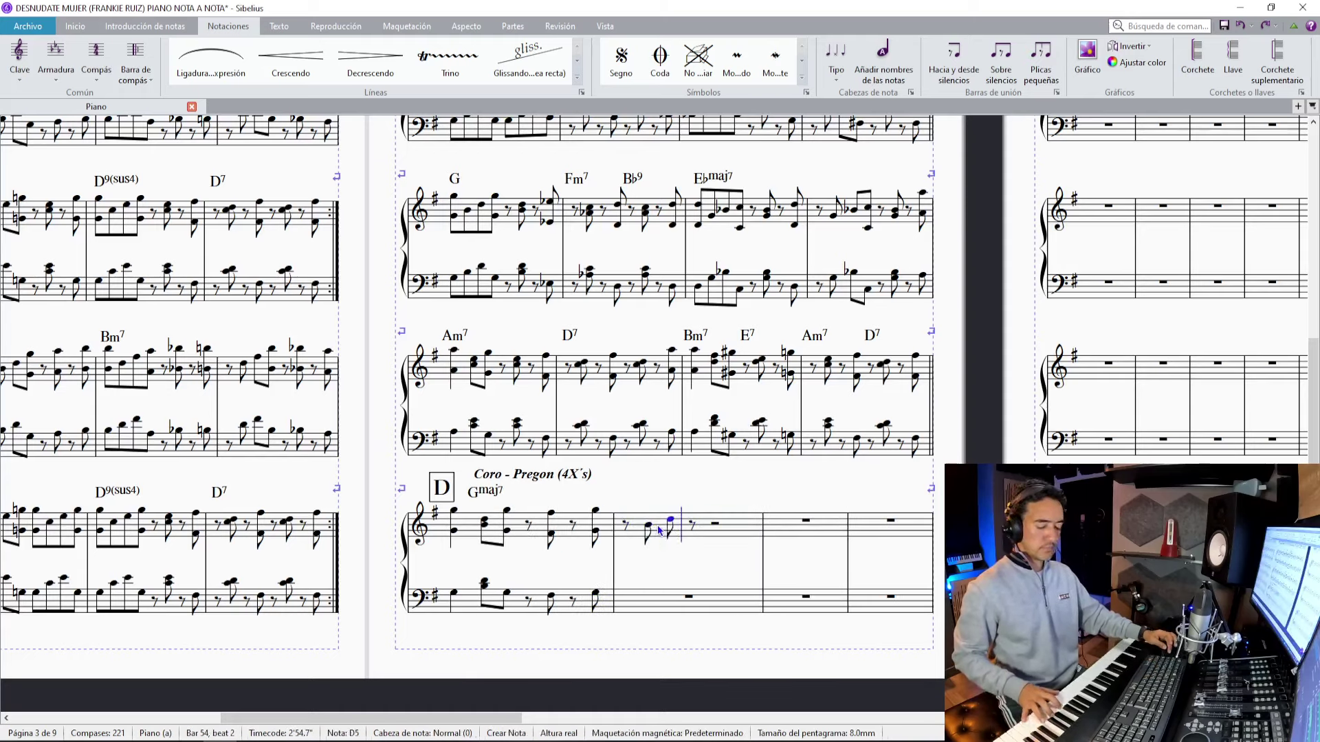
key(0)
key(0)
key(Escape)
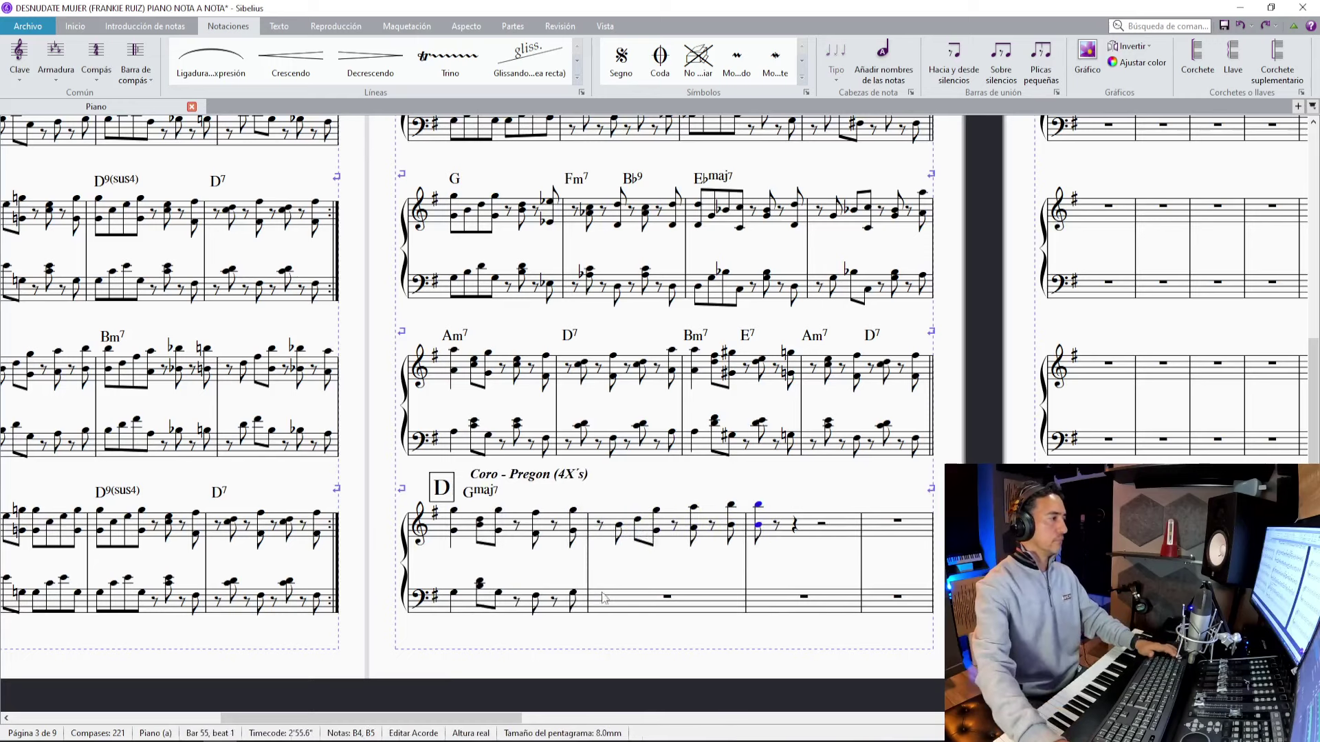
Enter bar 54's bass part in the matching rhythm: B3, D4, G3, A3, B3, plus B3 on bar 55's first beat.
click(603, 598)
key(n)
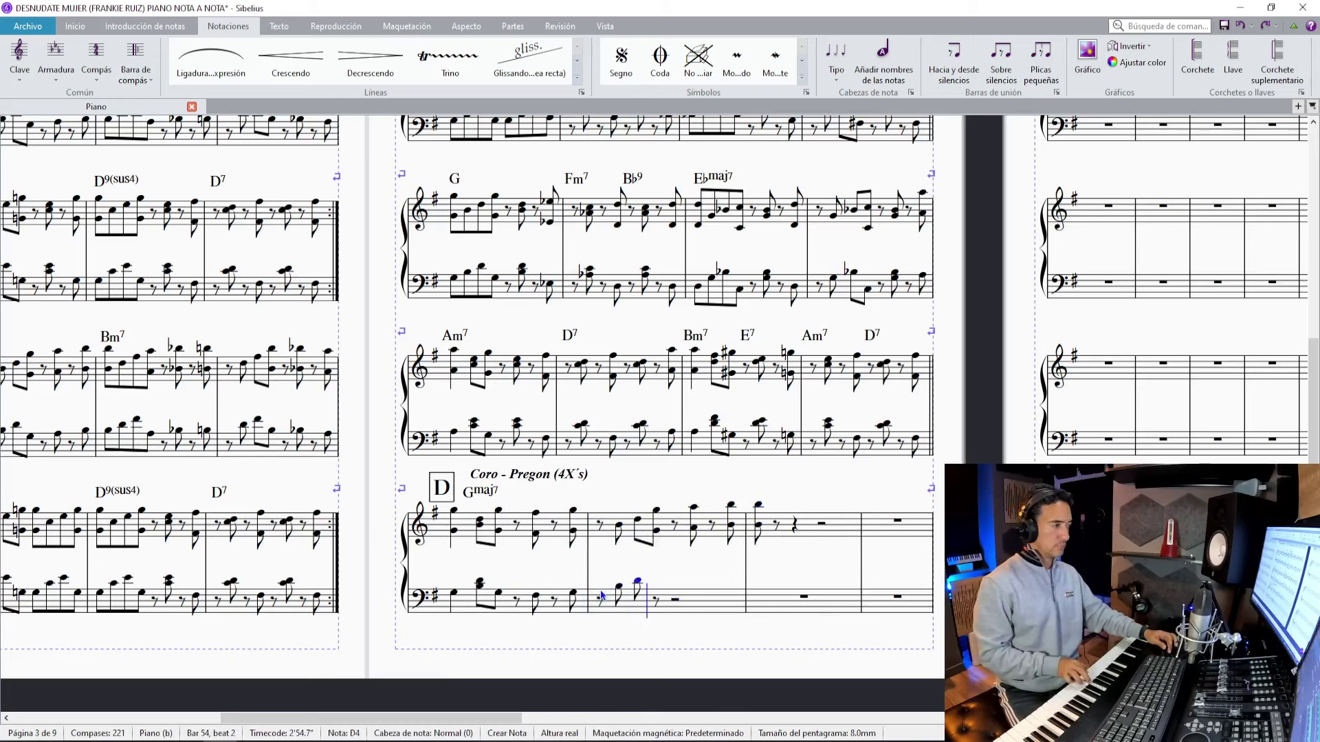
key(0)
key(0)
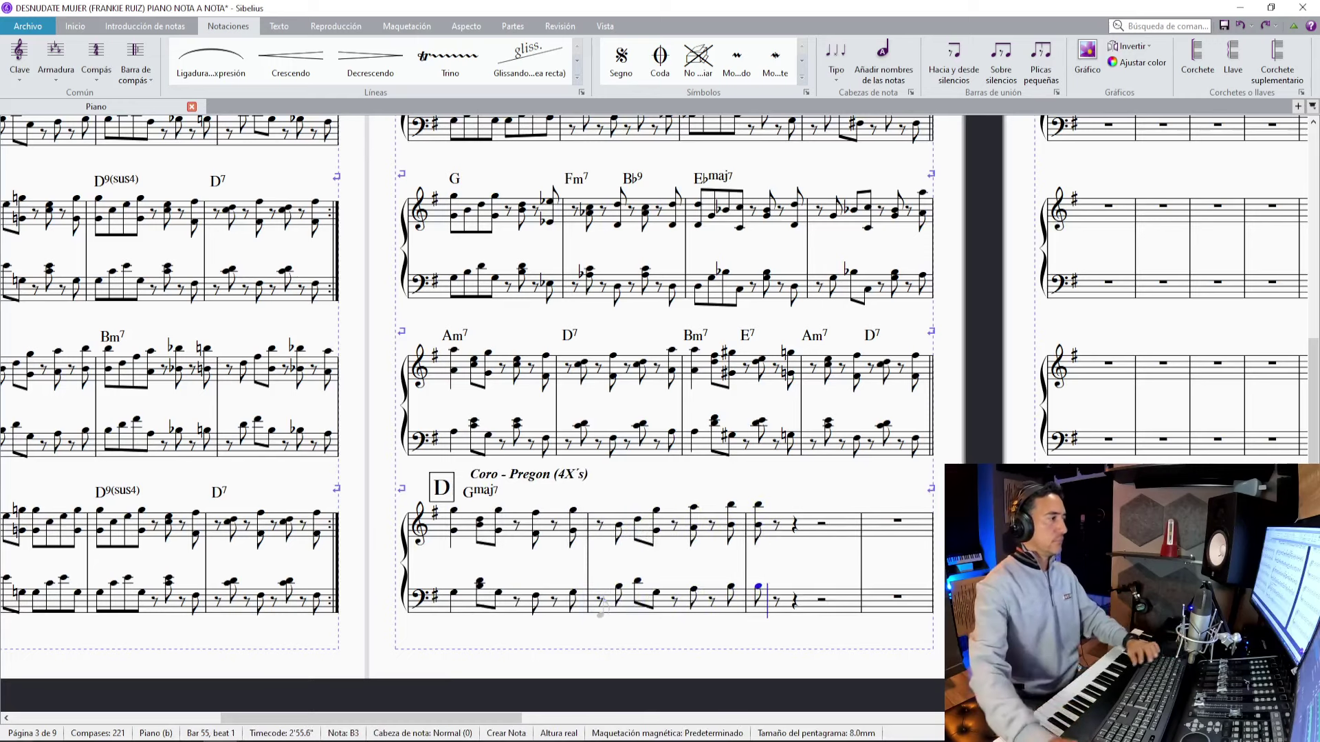
Switch to Sound Forge, replay the opening of the chorus, and drop markers just before 3:13 and near 3:14.
key(alt+Tab)
key(space)
scroll(802, 339, up, 1)
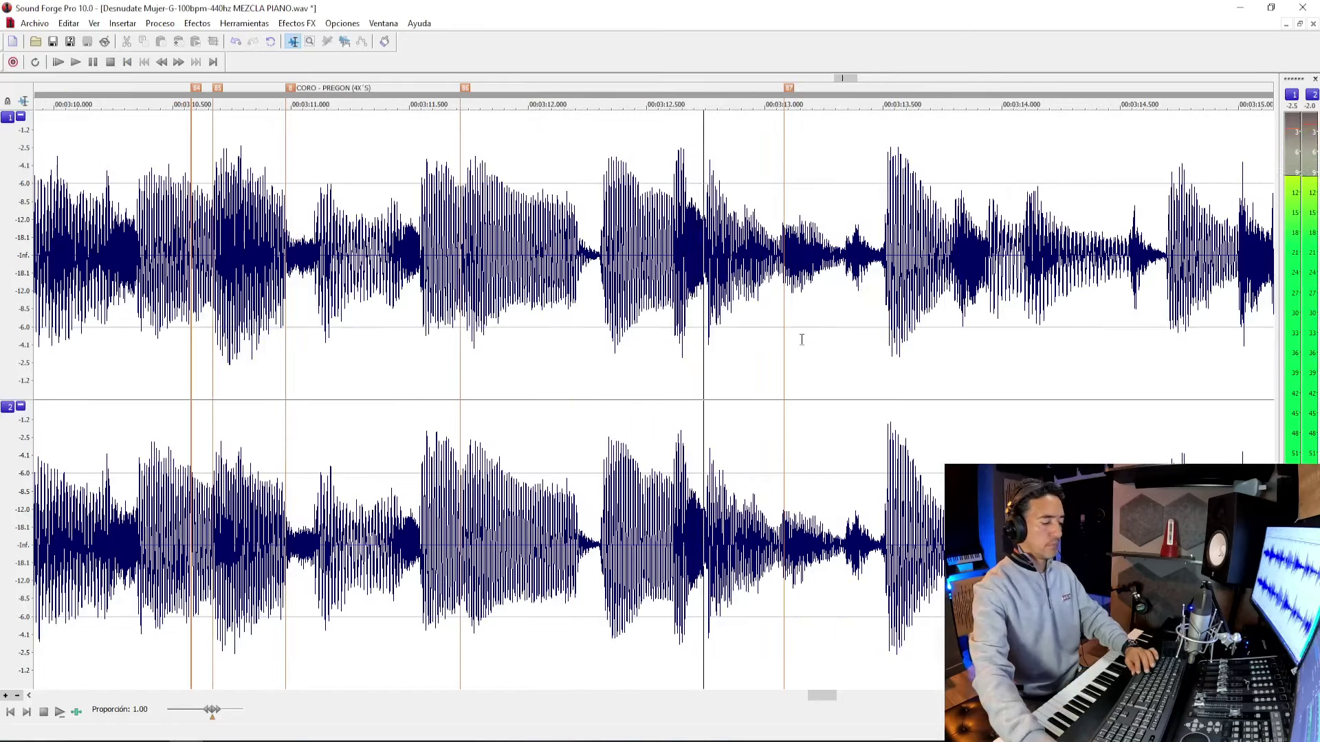
key(space)
click(772, 309)
key(m)
key(space)
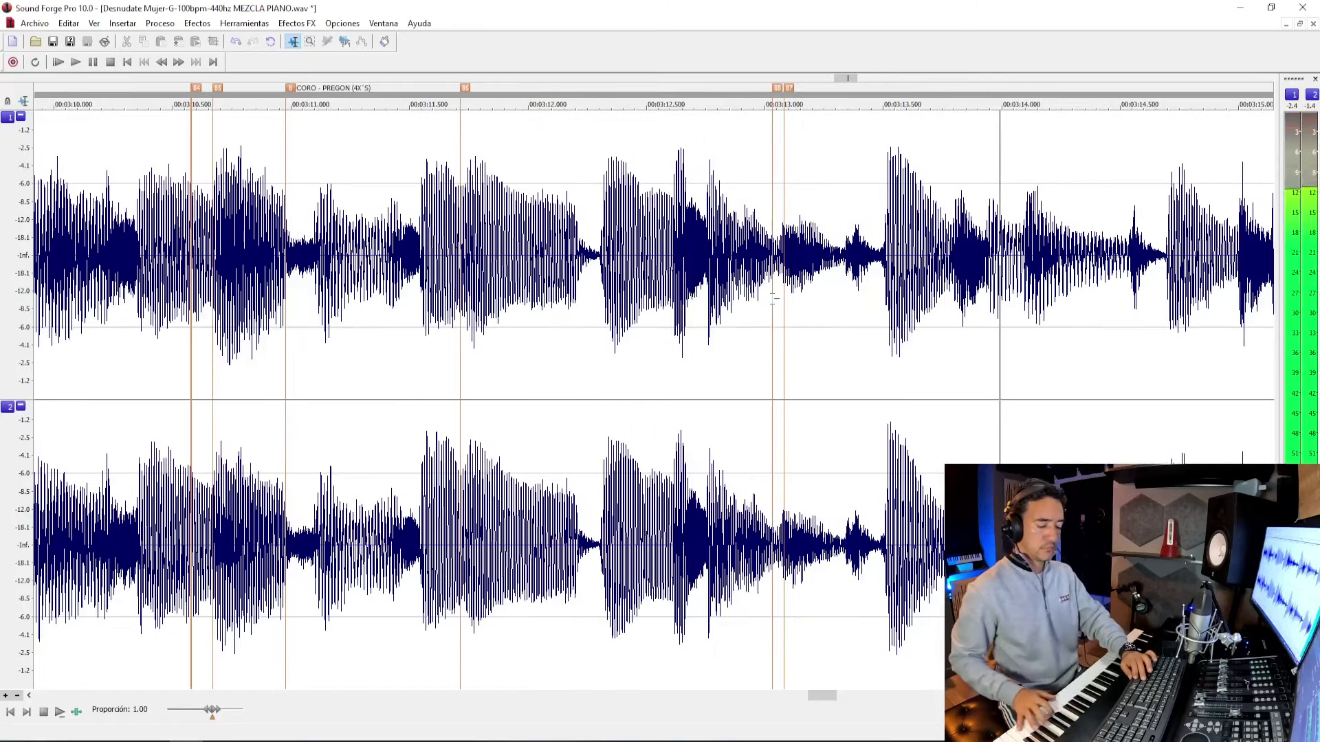
key(m)
key(space)
Switch to Sibelius and complete bar 55's treble part after the B octave: D5–F♯5 chord, then A, B♭ and B natural octaves.
key(alt+Tab)
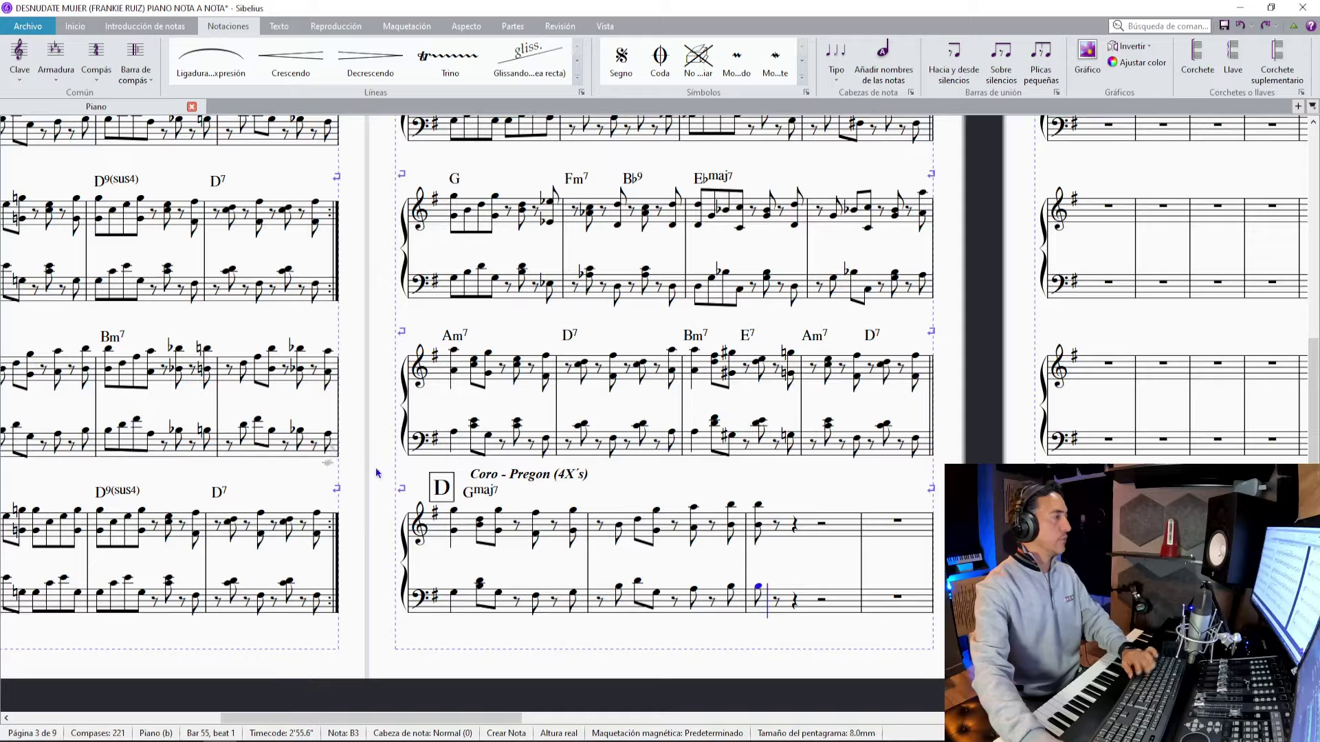
scroll(502, 357, up, 3)
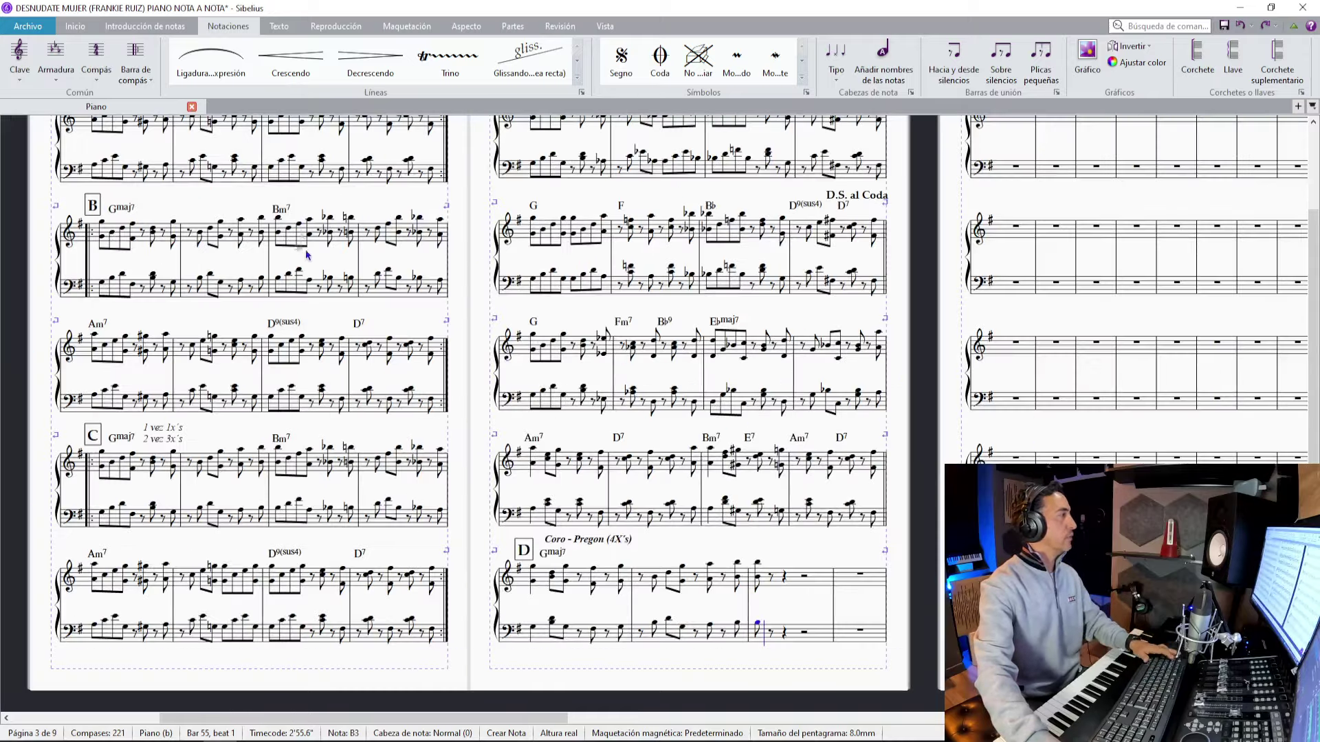
key(ctrl+plus)
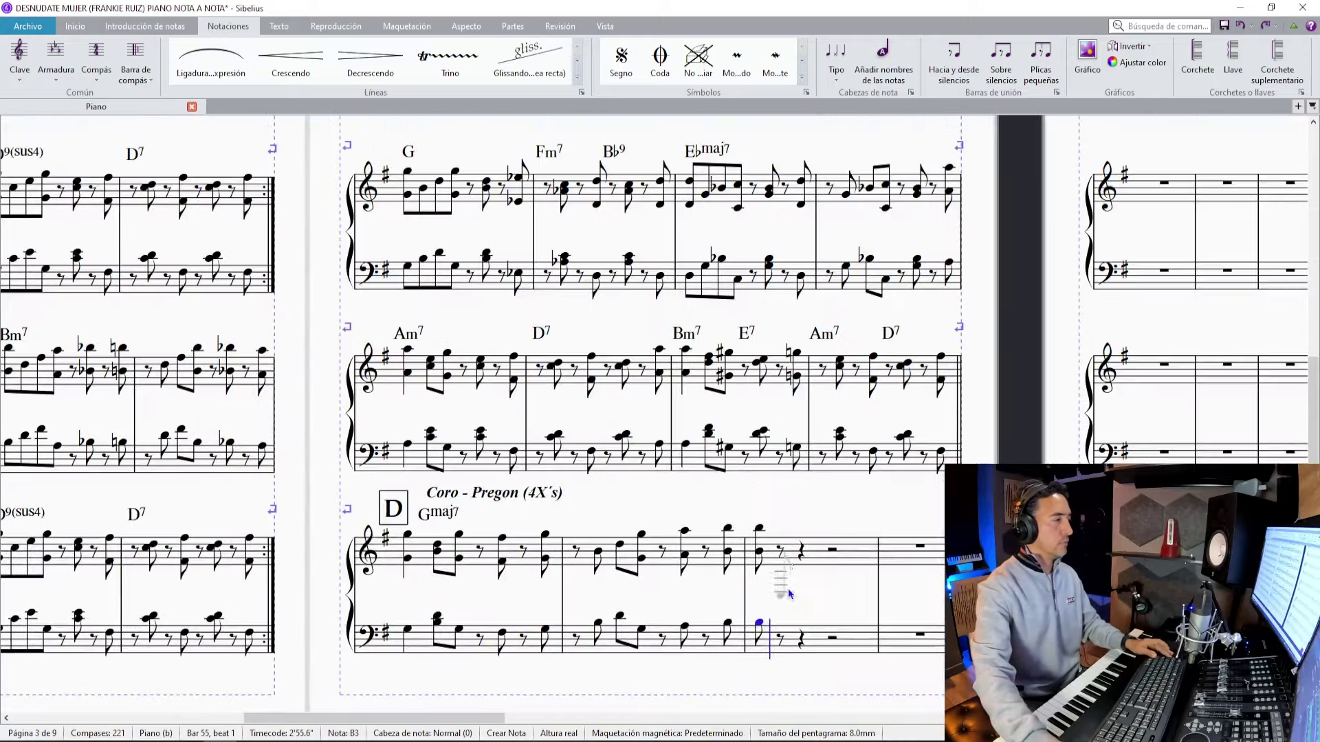
click(759, 552)
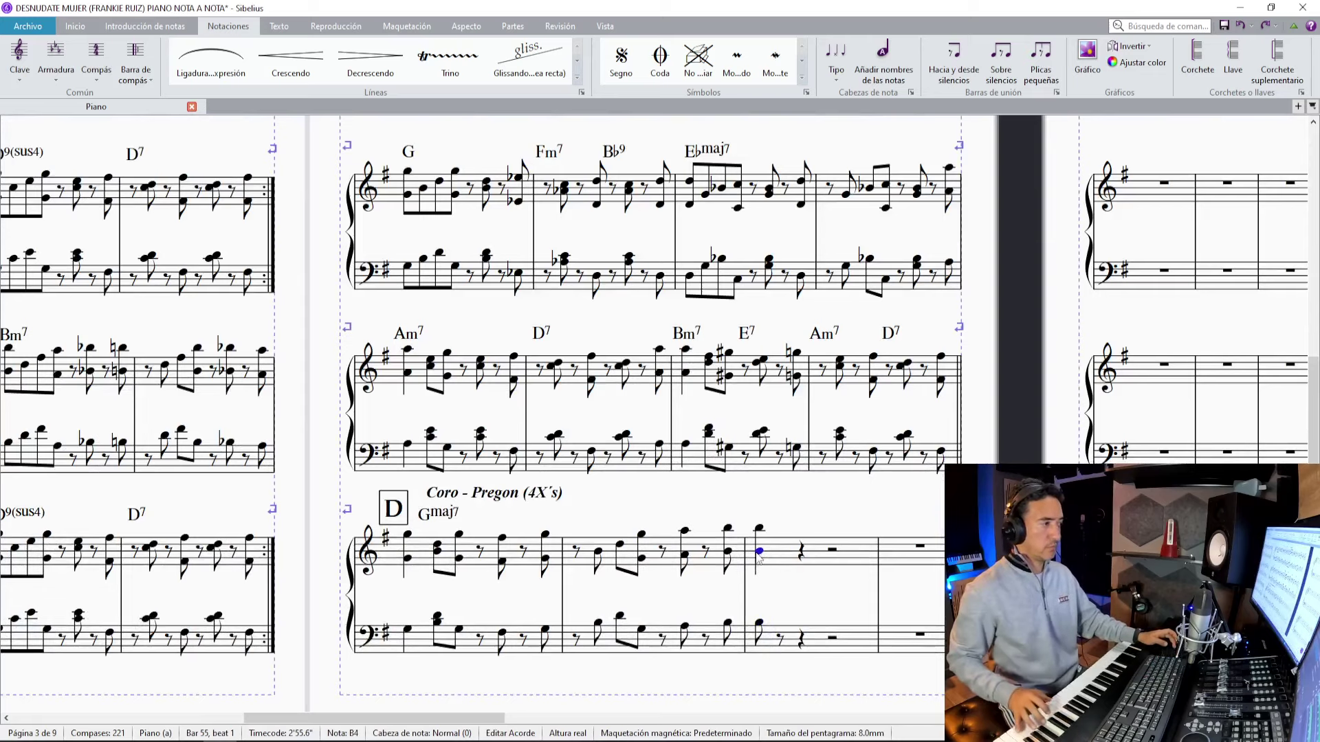
key(n)
key(3)
key(0)
key(0)
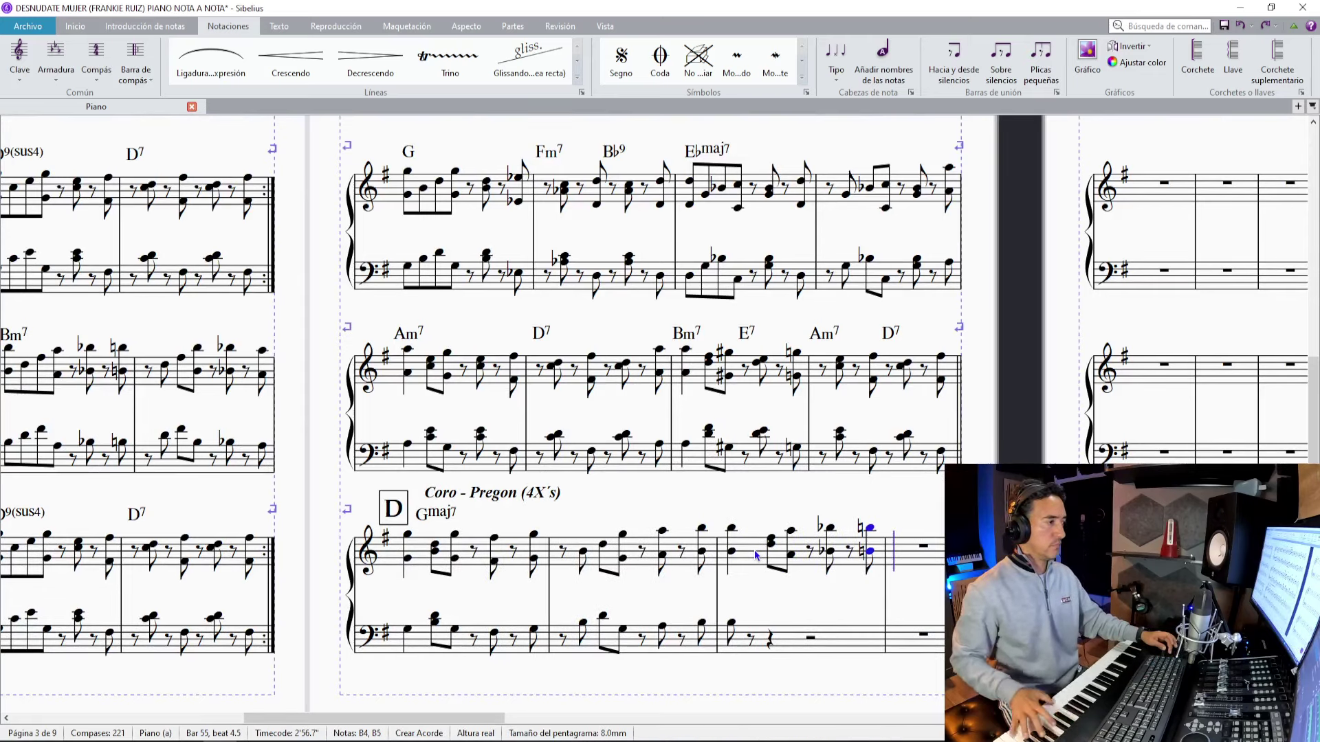
key(Escape)
Complete bar 55's bass part in the matching rhythm: D4–F♯4 chord, A3, B♭3 and B natural 3.
click(733, 624)
key(4)
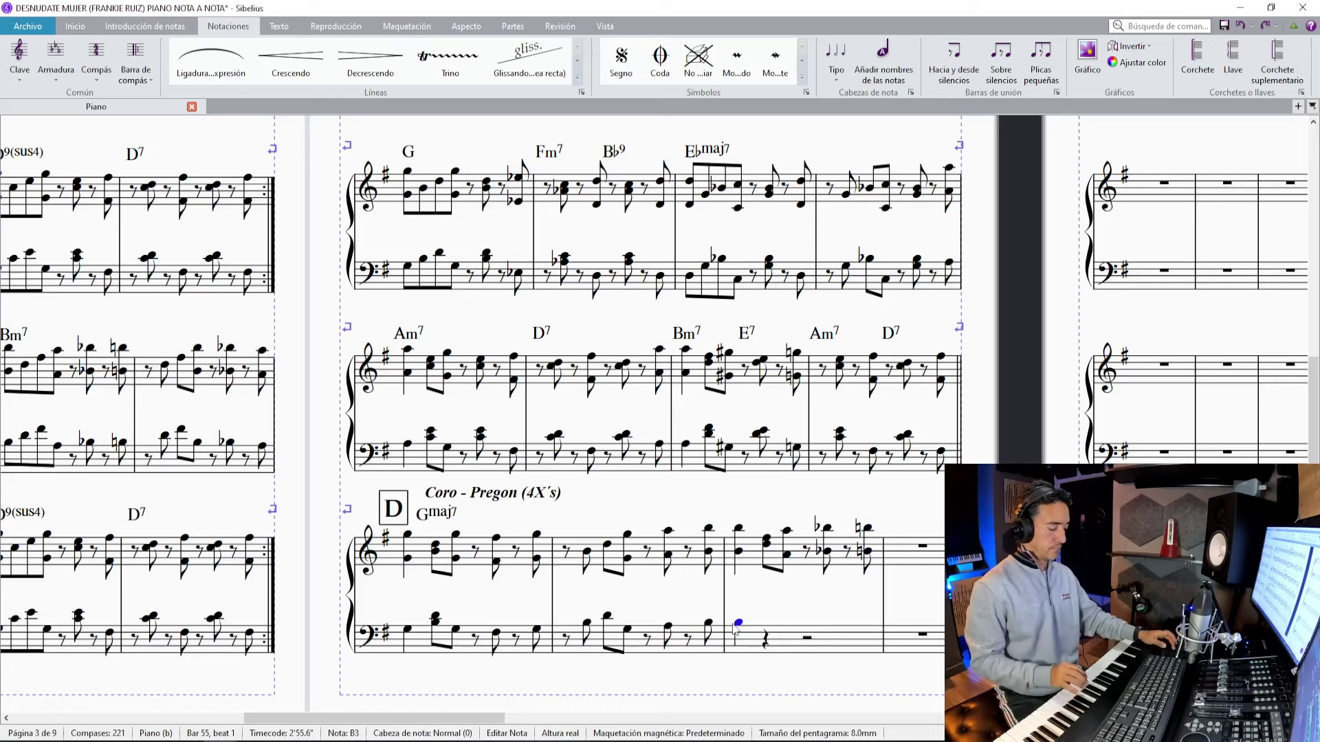
key(n)
key(3)
key(0)
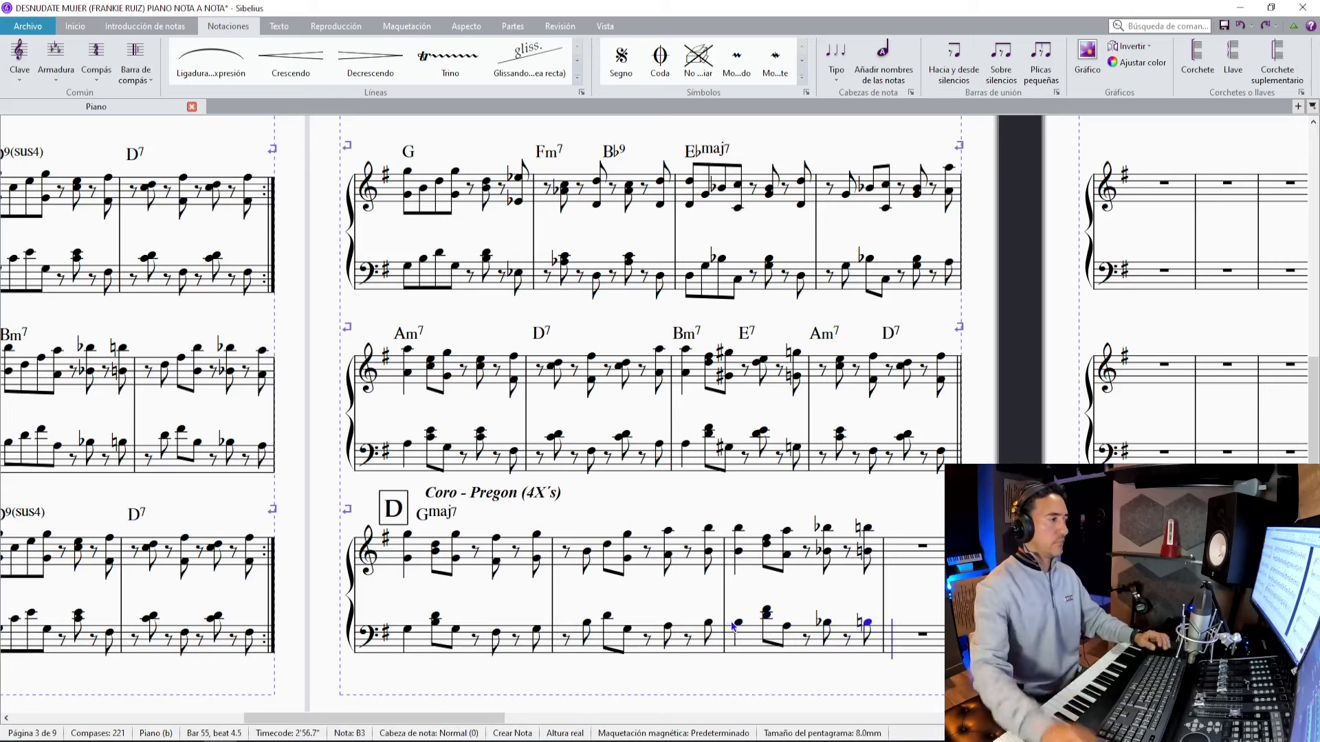
key(Escape)
Add the chord symbol Bm7 at the start of bar 55.
click(766, 550)
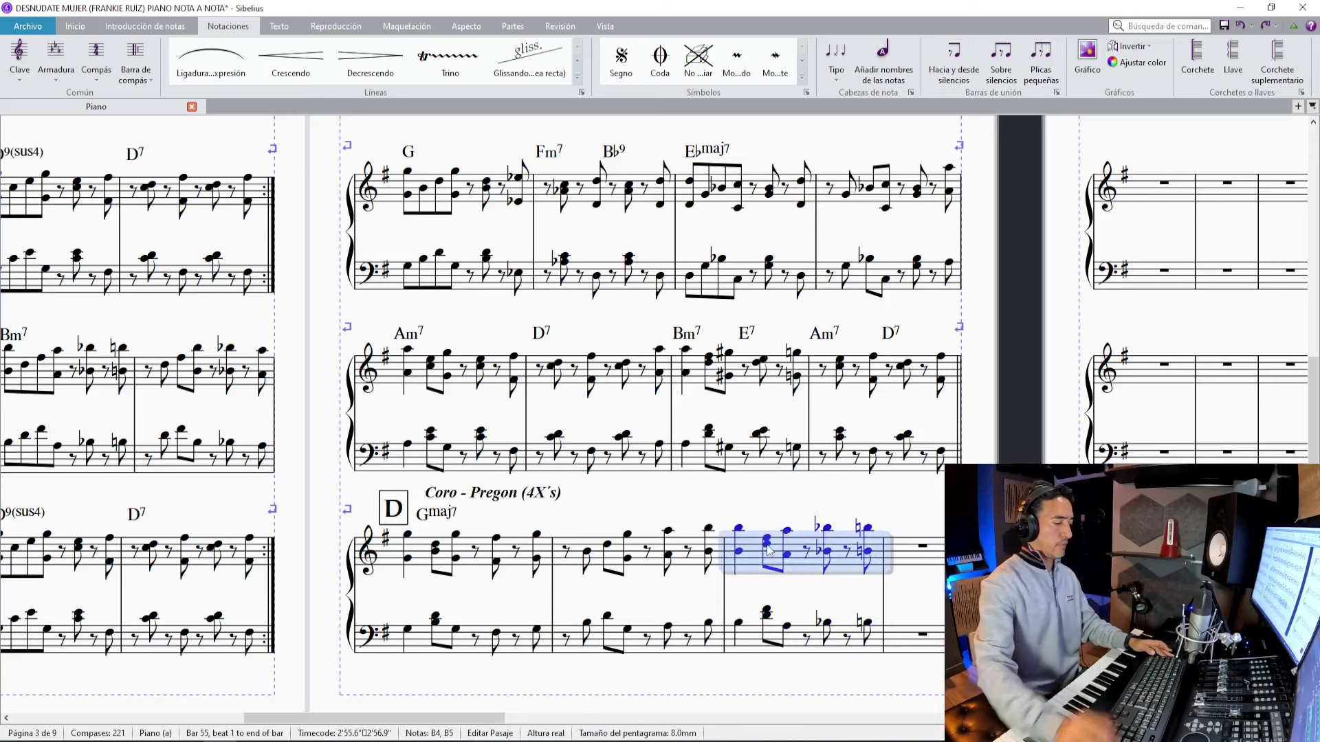
key(ctrl+k)
text(Bm7)
key(space)
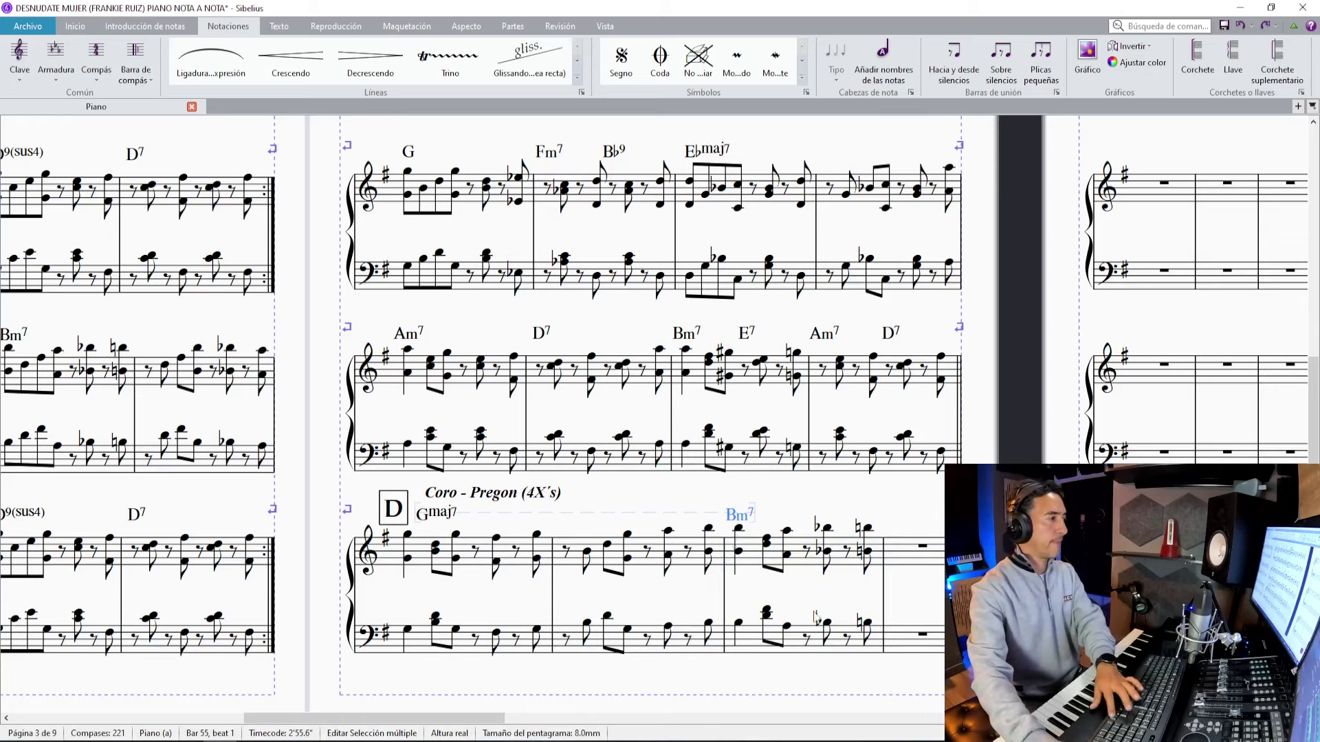
key(Escape)
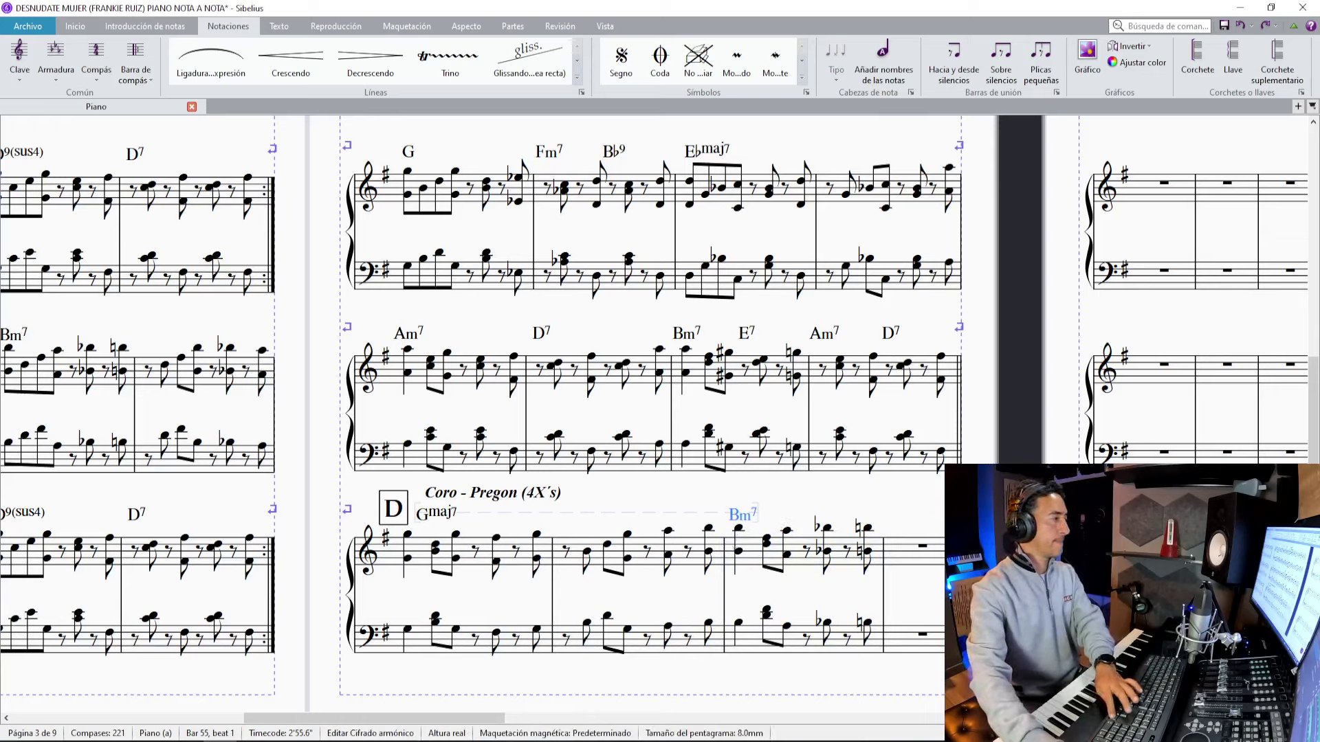
Switch to Sound Forge, play on from the markers near 3:14, and drop a marker between 3:15 and 3:16.
key(alt+Tab)
key(space)
scroll(608, 431, down, 2)
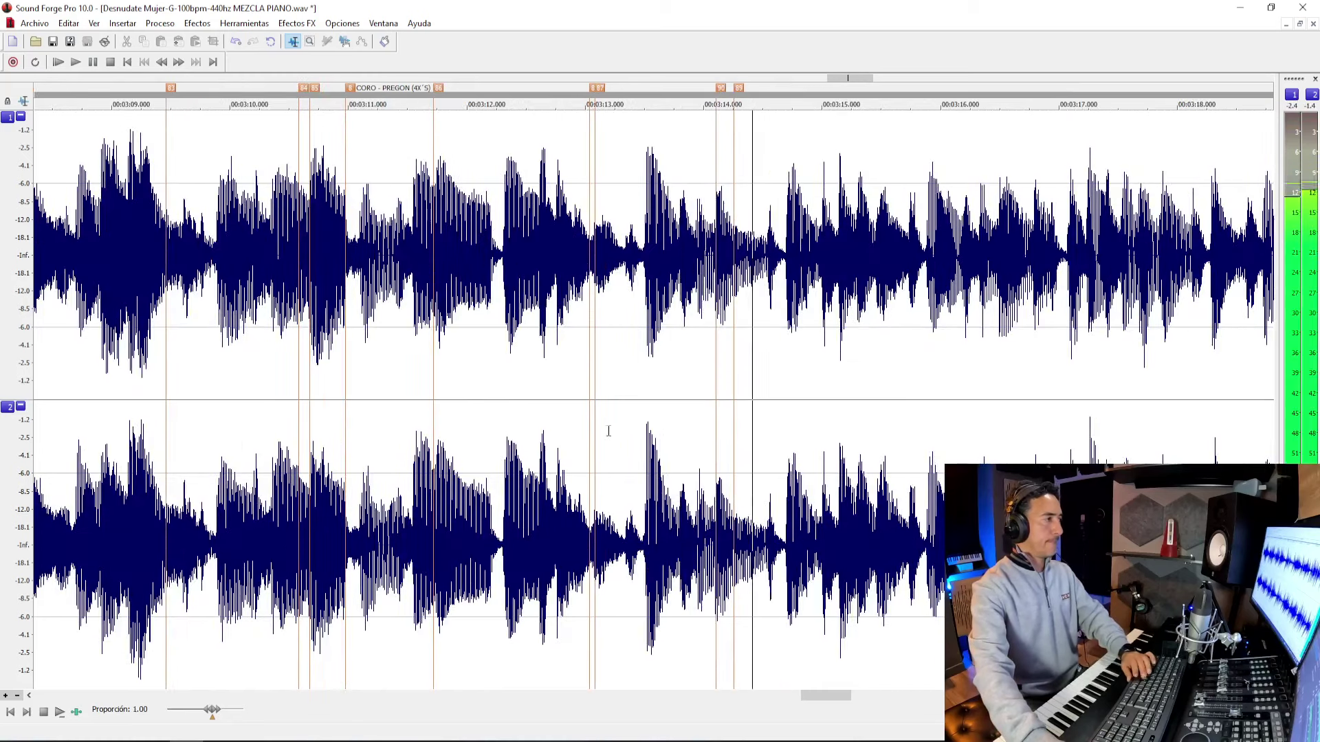
click(716, 368)
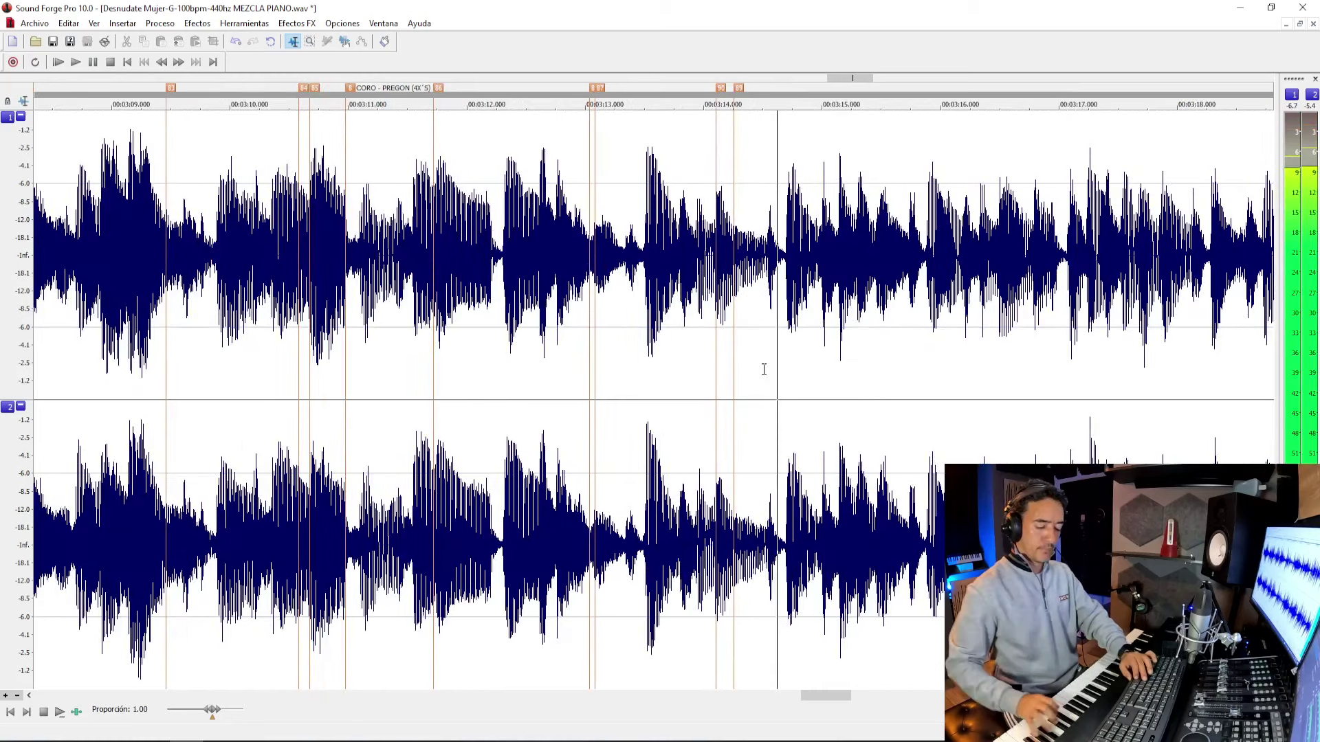
key(m)
key(space)
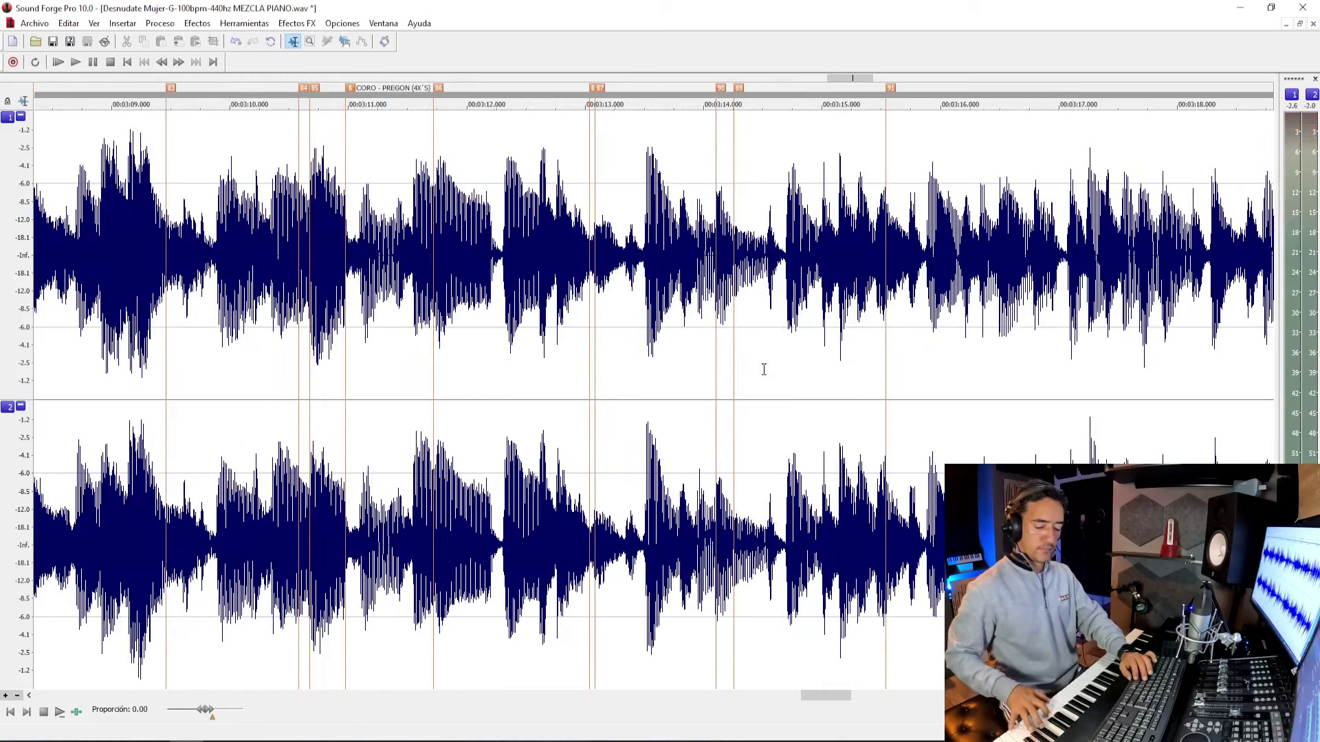
Switch to Sibelius and enter bar 56's treble part: D5, F♯5, then B, B♭ and A octaves, carrying an A4–A5 octave into bar 57.
key(alt+Tab)
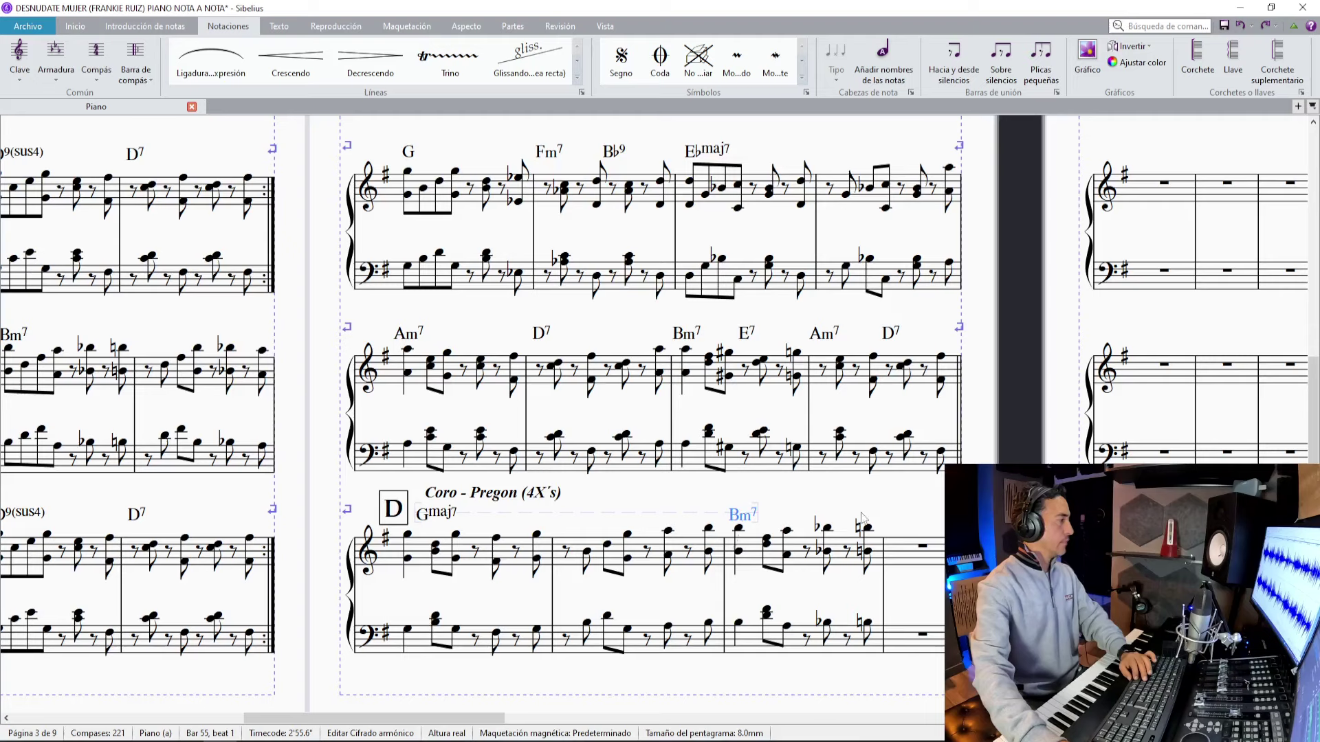
click(909, 560)
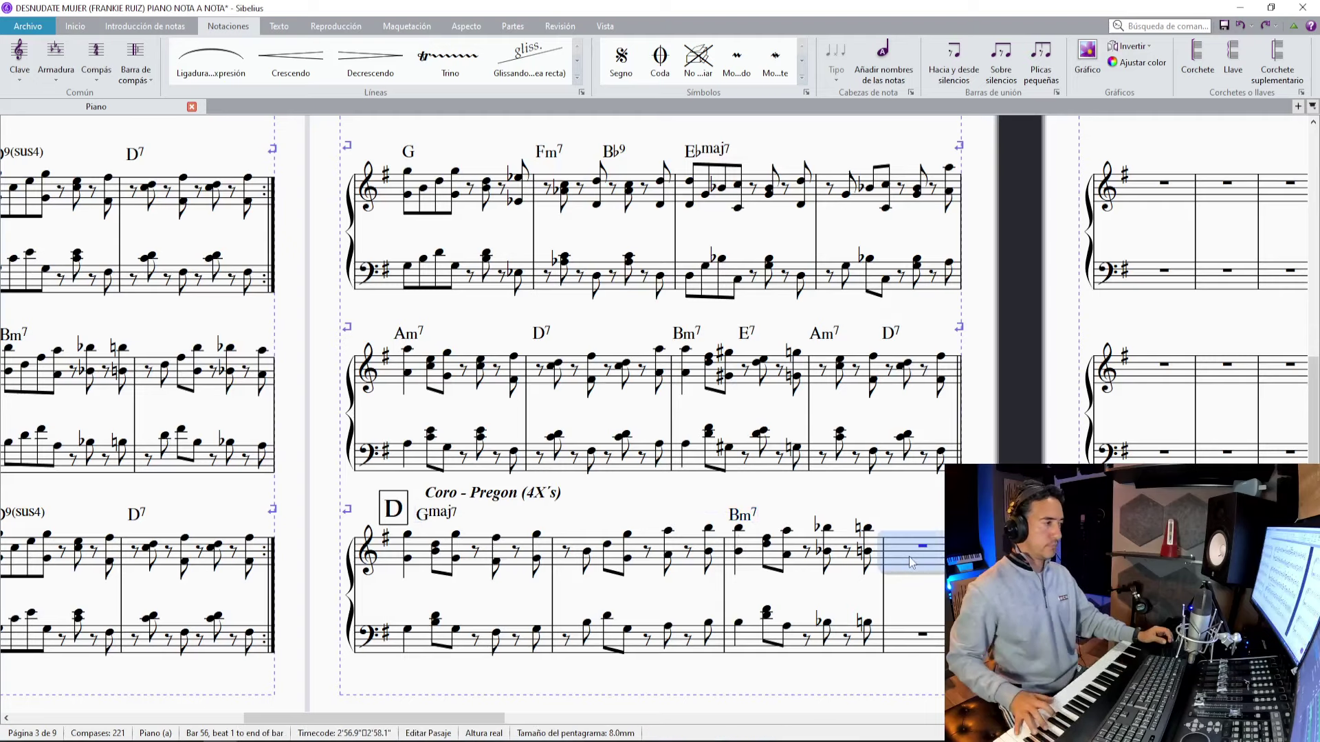
key(3)
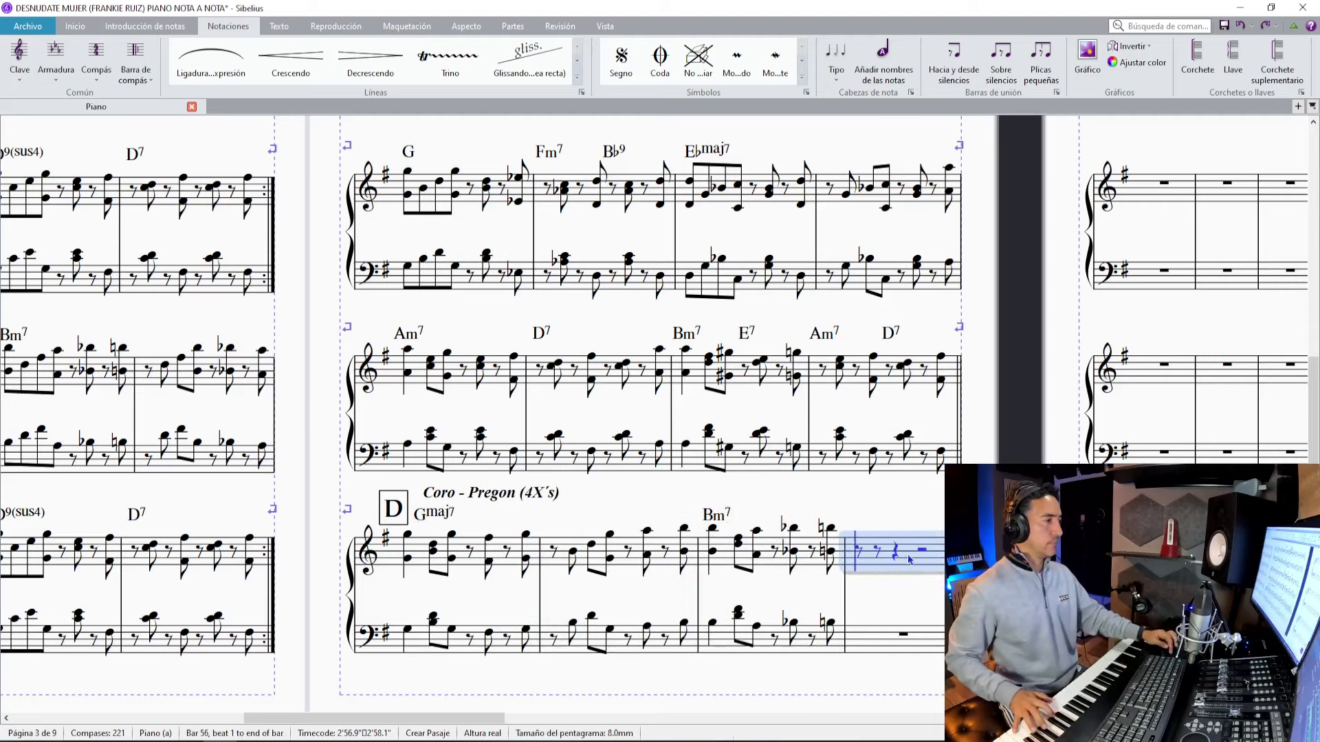
key(n)
key(0)
key(0)
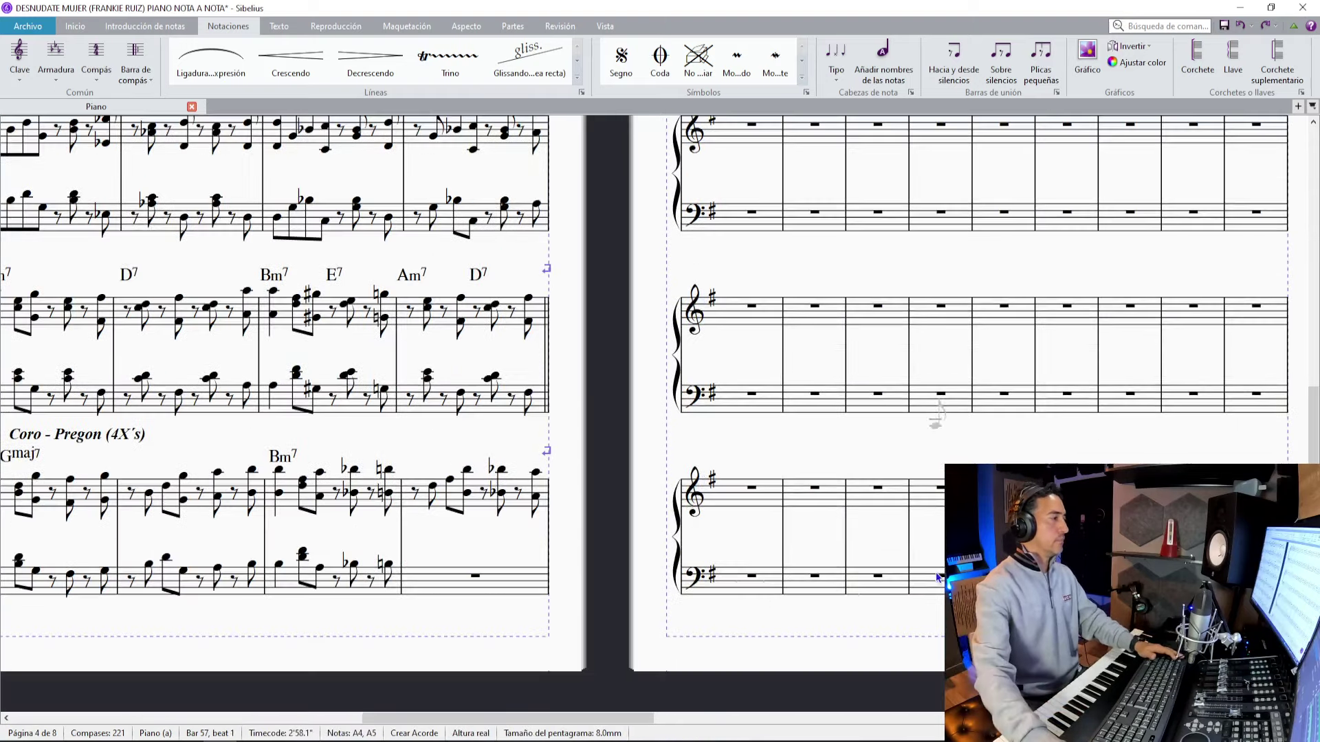
Enter bar 56's bass part in the matching rhythm, starting D4, F♯4, B3 and carrying A3 into bar 57's first beat.
click(456, 592)
key(n)
key(0)
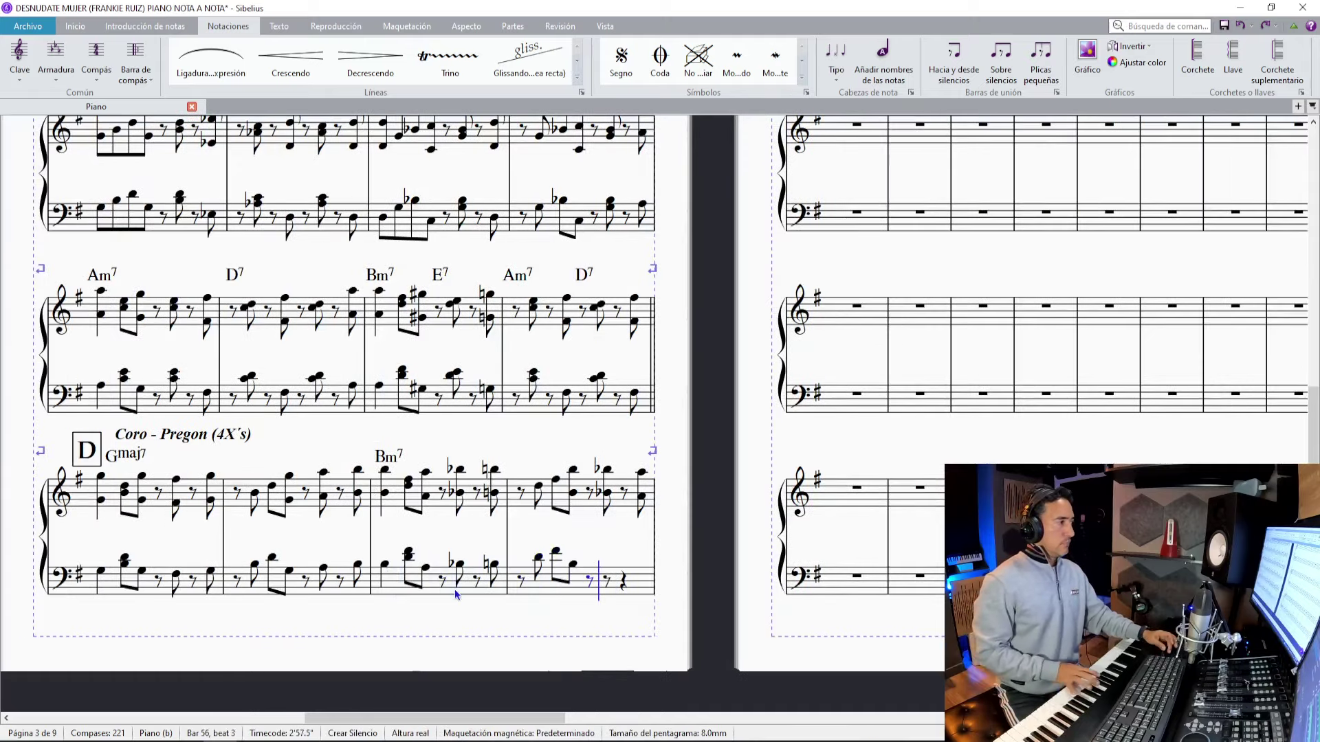
Insert a system break after the fourth bar of page 4's first system.
scroll(493, 440, down, 3)
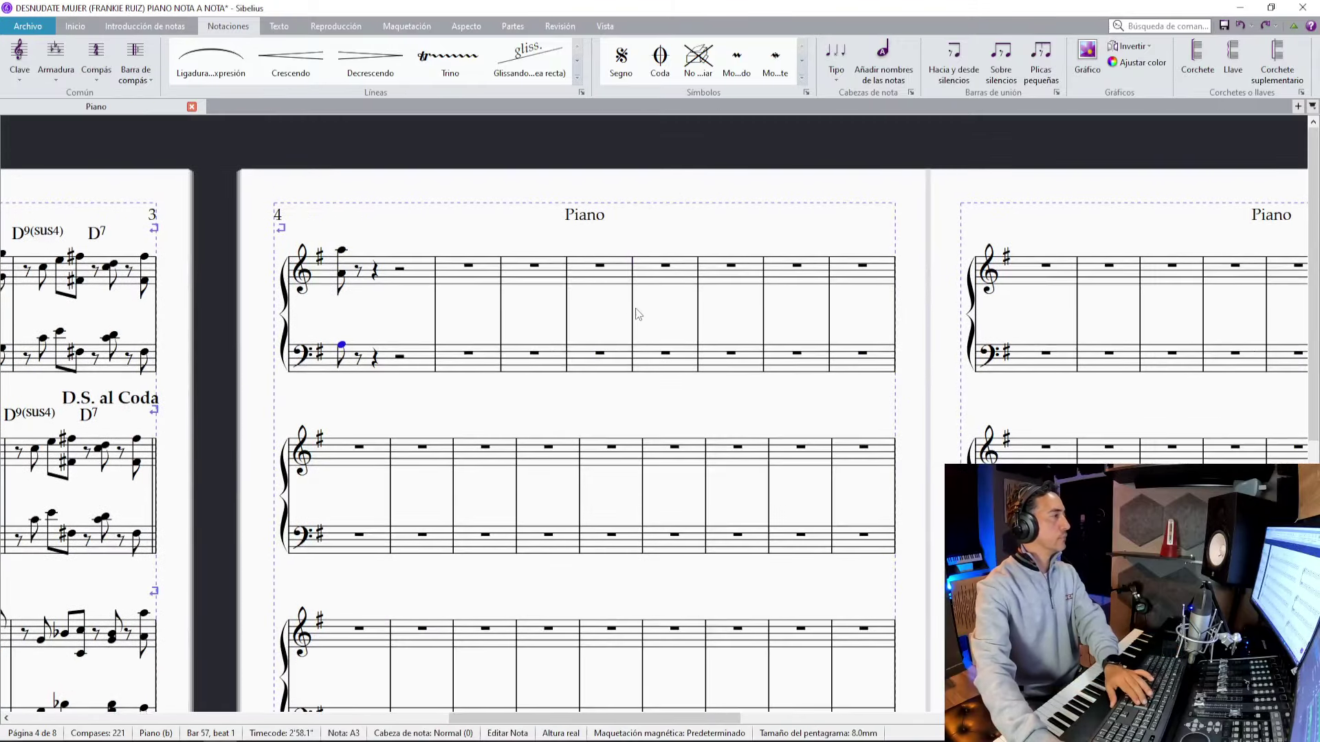
click(633, 330)
key(Return)
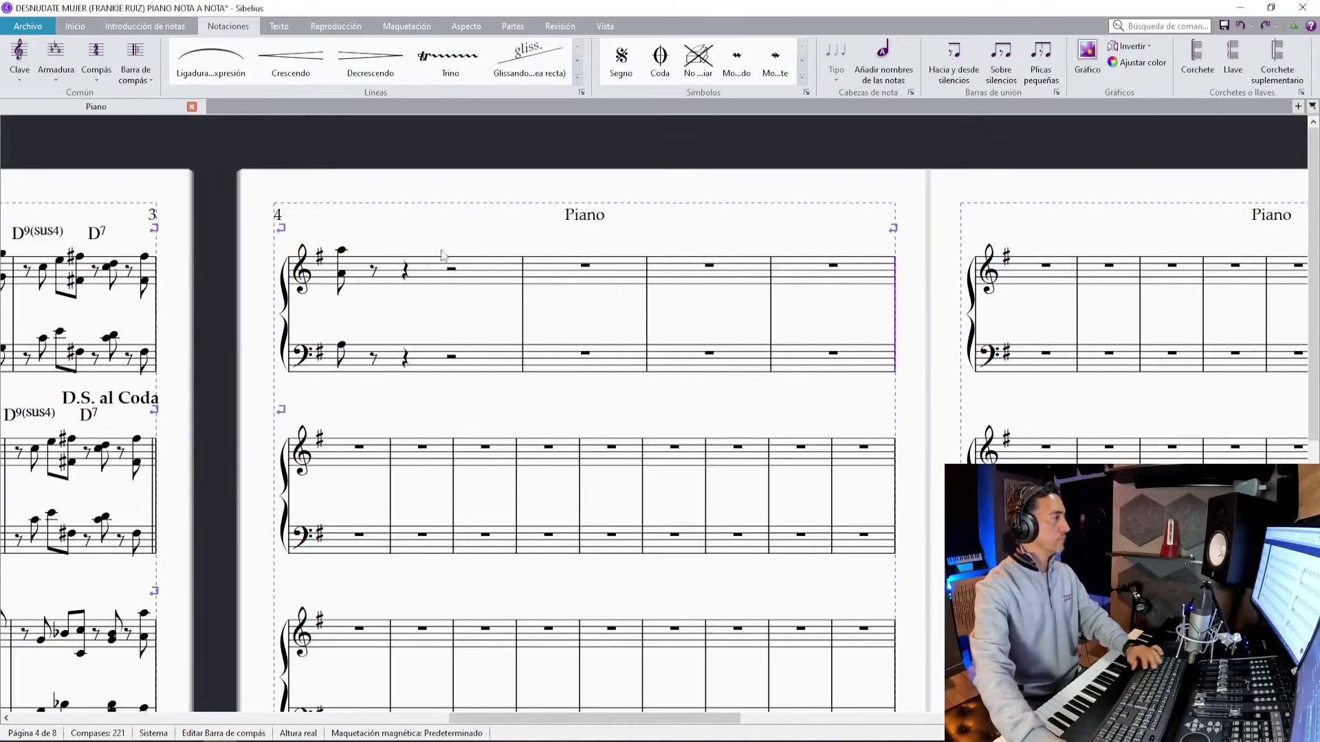
Add the chord symbol Am7 at the start of bar 57.
drag(441, 255, 433, 262)
click(427, 279)
key(ctrl+k)
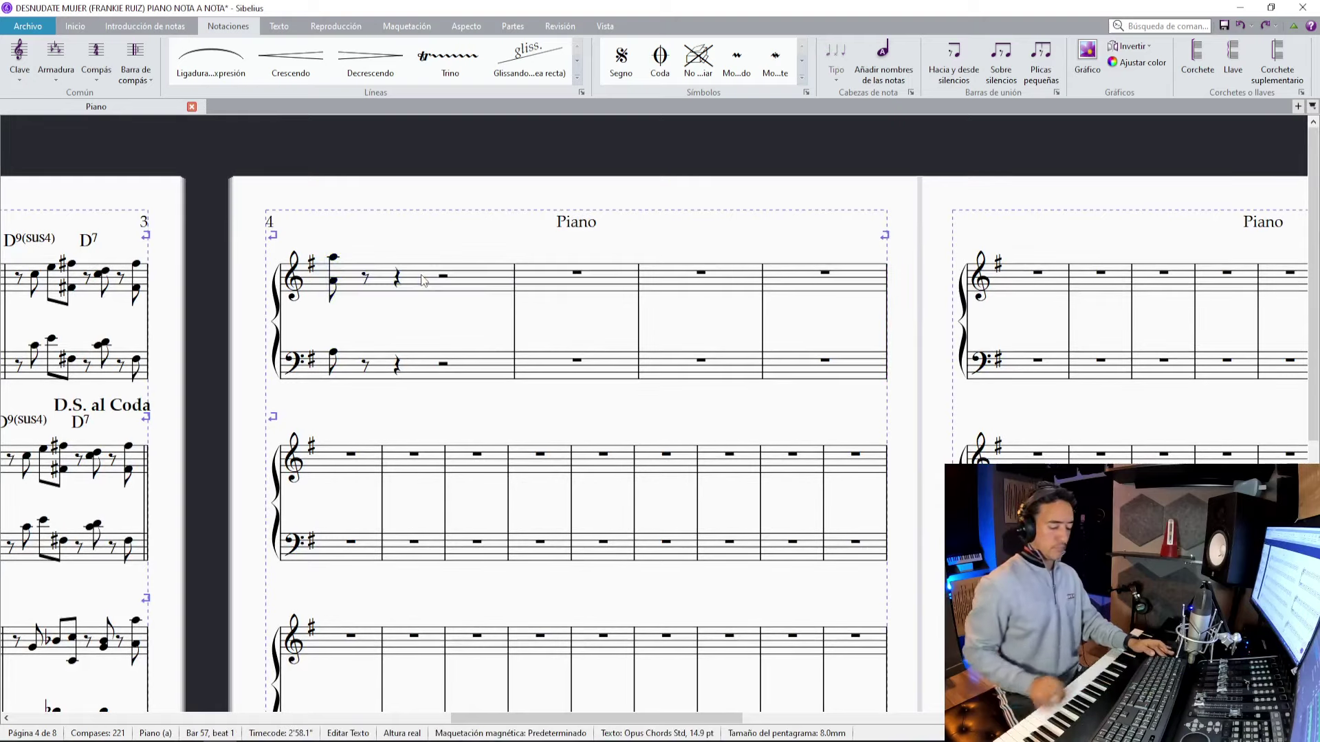
text(Am7)
key(Escape)
Switch to Sound Forge and replay the passage from about 3:14 to hear bar 57.
key(alt+Tab)
key(space)
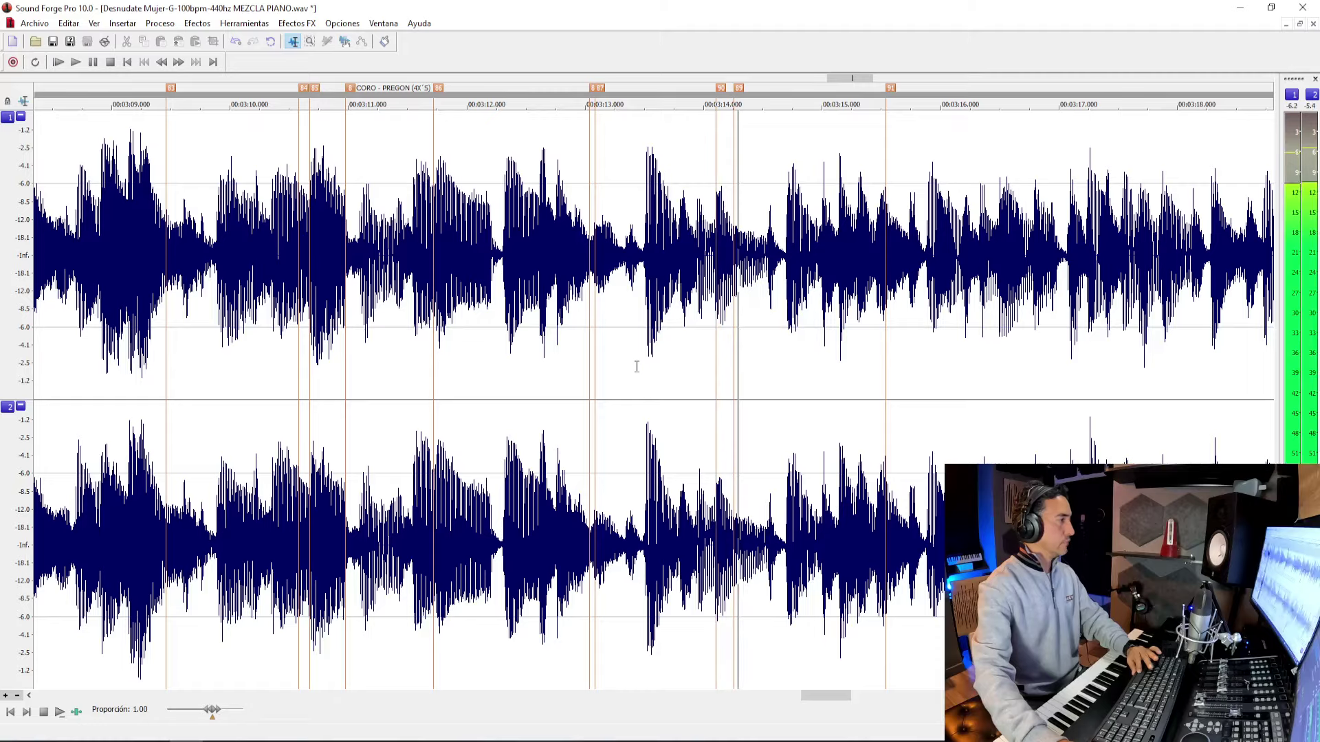
scroll(637, 365, down, 2)
scroll(637, 365, up, 1)
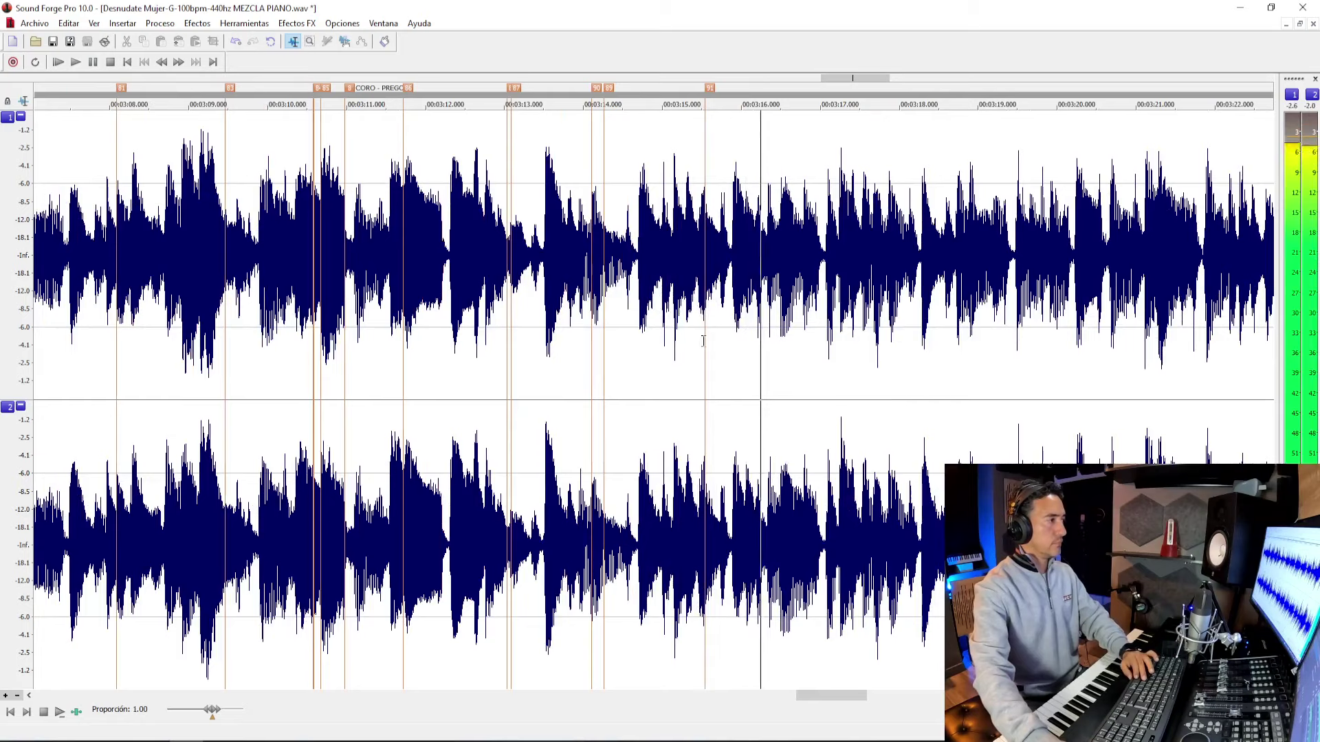
key(space)
Switch to Sibelius and complete bar 57 in both staves: C/E, G octave, rest, G♯ octave, rest, A octave, with A3 closing the bass.
key(alt+Tab)
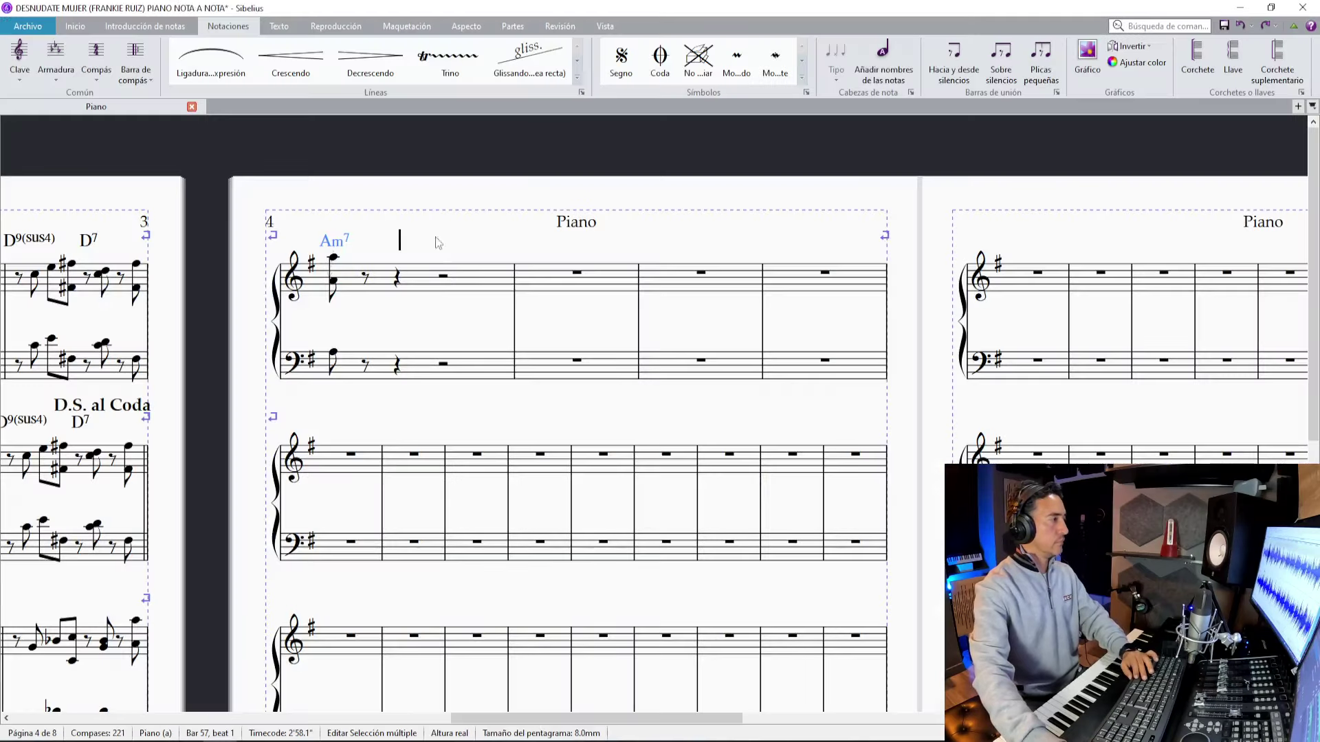
click(334, 282)
key(n)
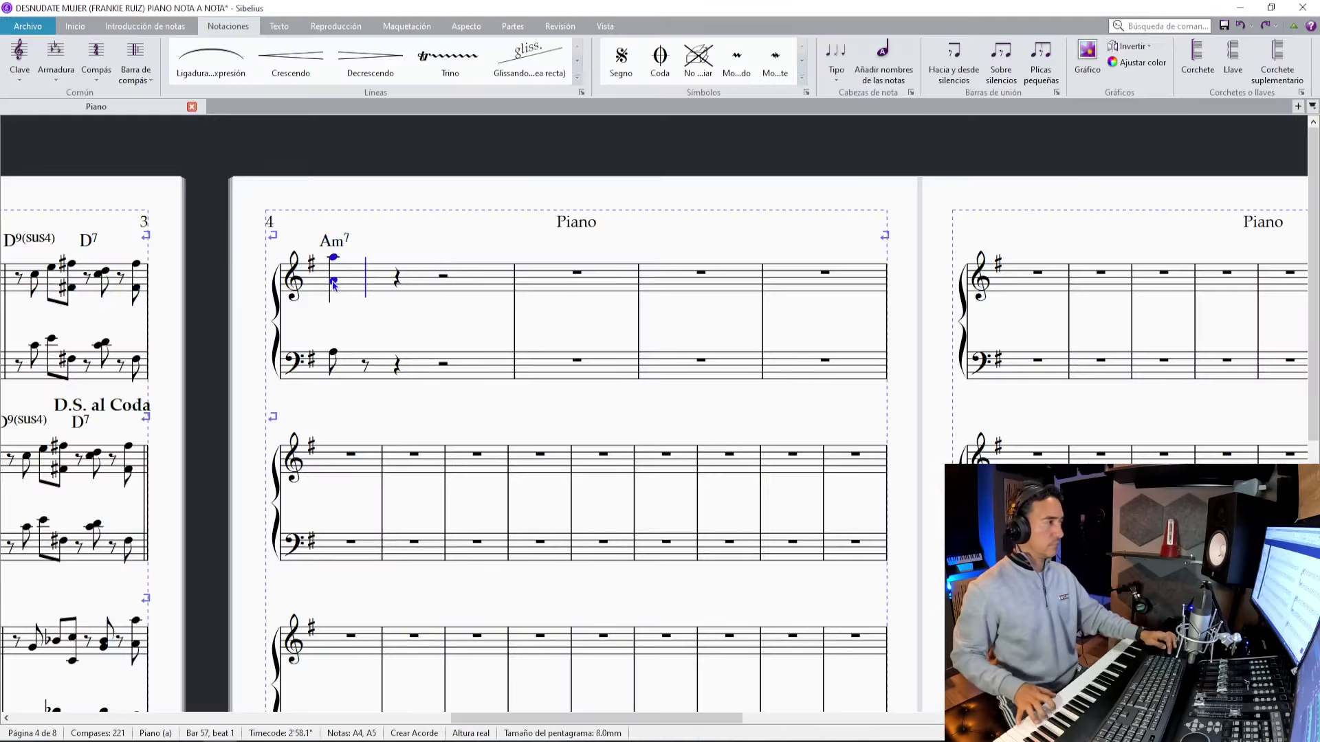
key(BackSpace)
key(0)
key(0)
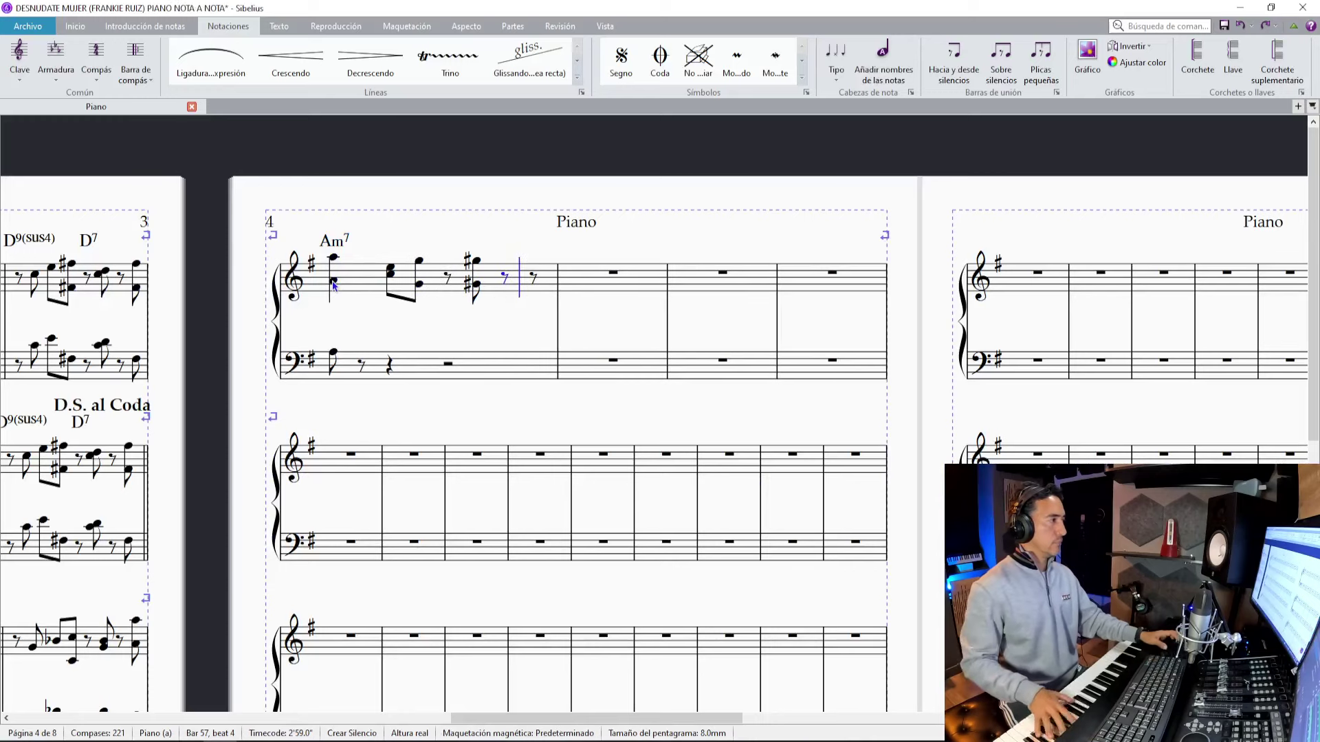
click(333, 352)
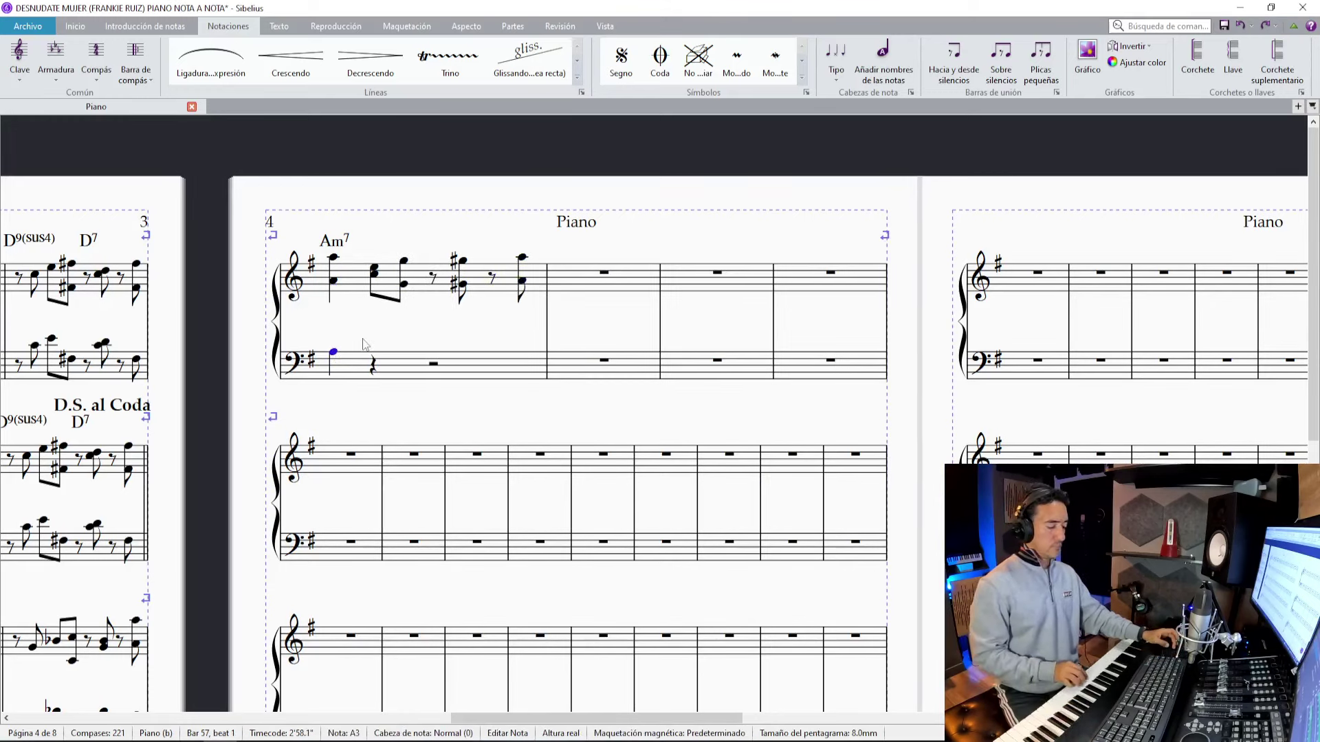
key(KP_0)
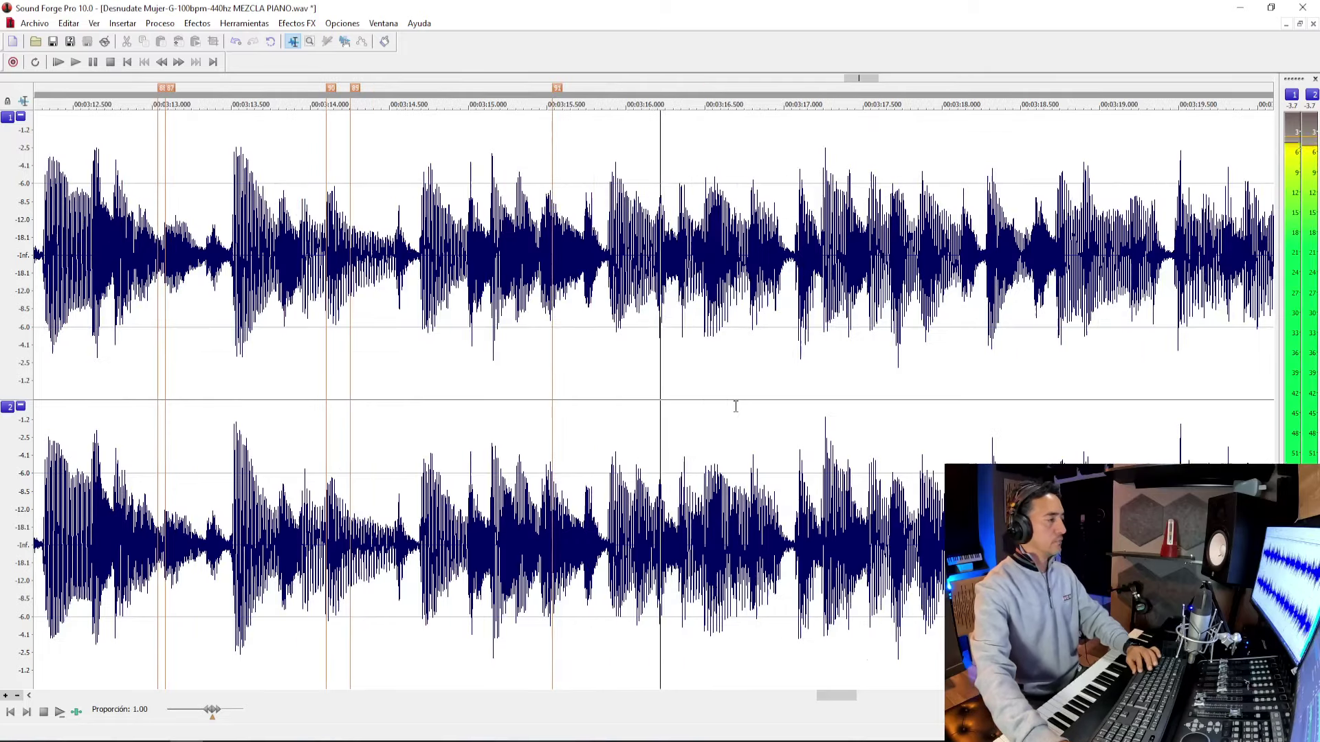
Replay from about 3:16 in Sound Forge, and enter bar 58's treble off-beat eighths in Sibelius: C5/E5, G4/G5, C5/E5, G4/G5.
click(699, 372)
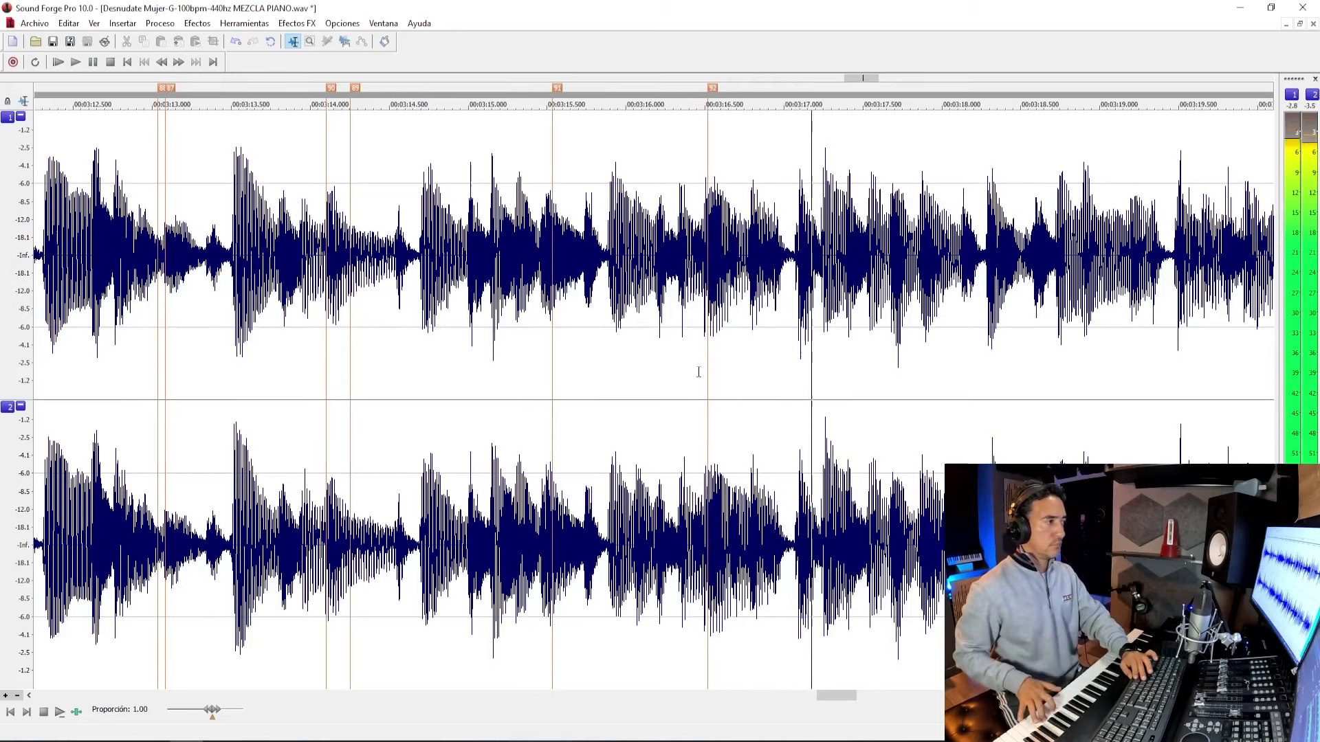
key(space)
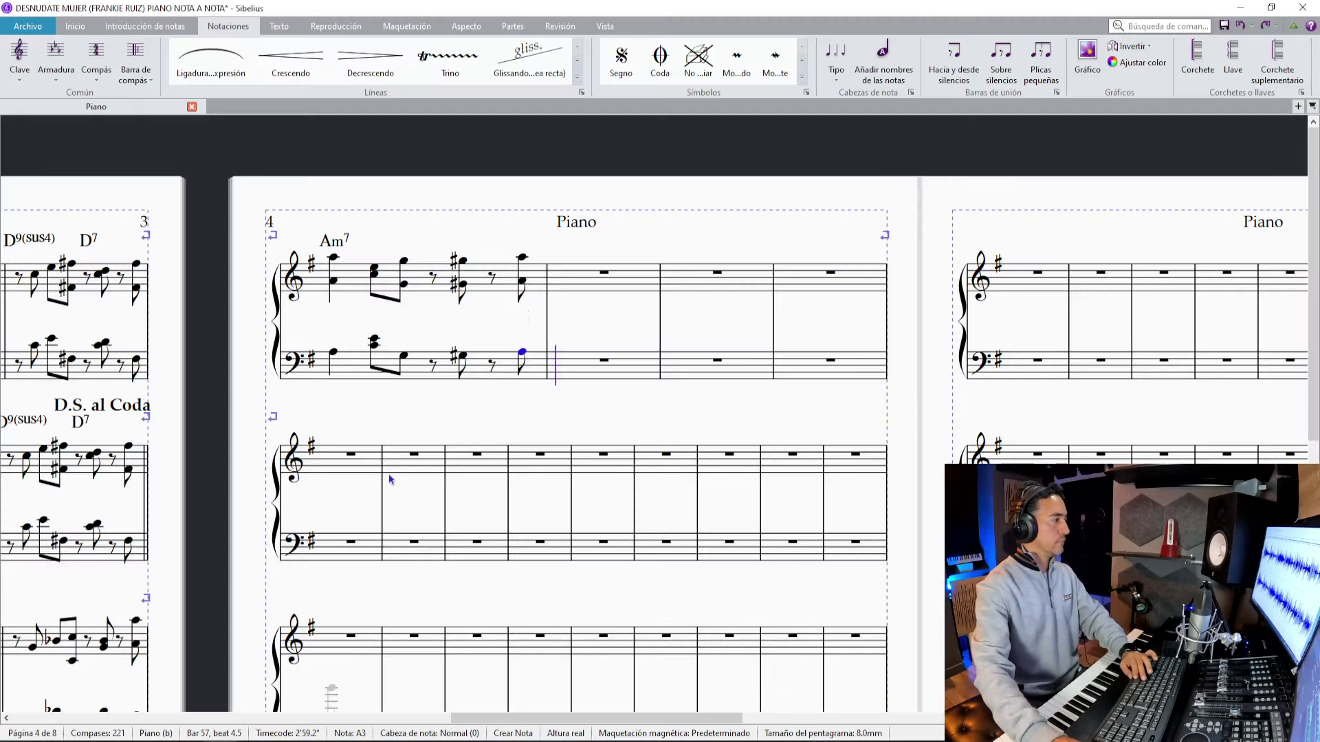
click(569, 280)
key(n)
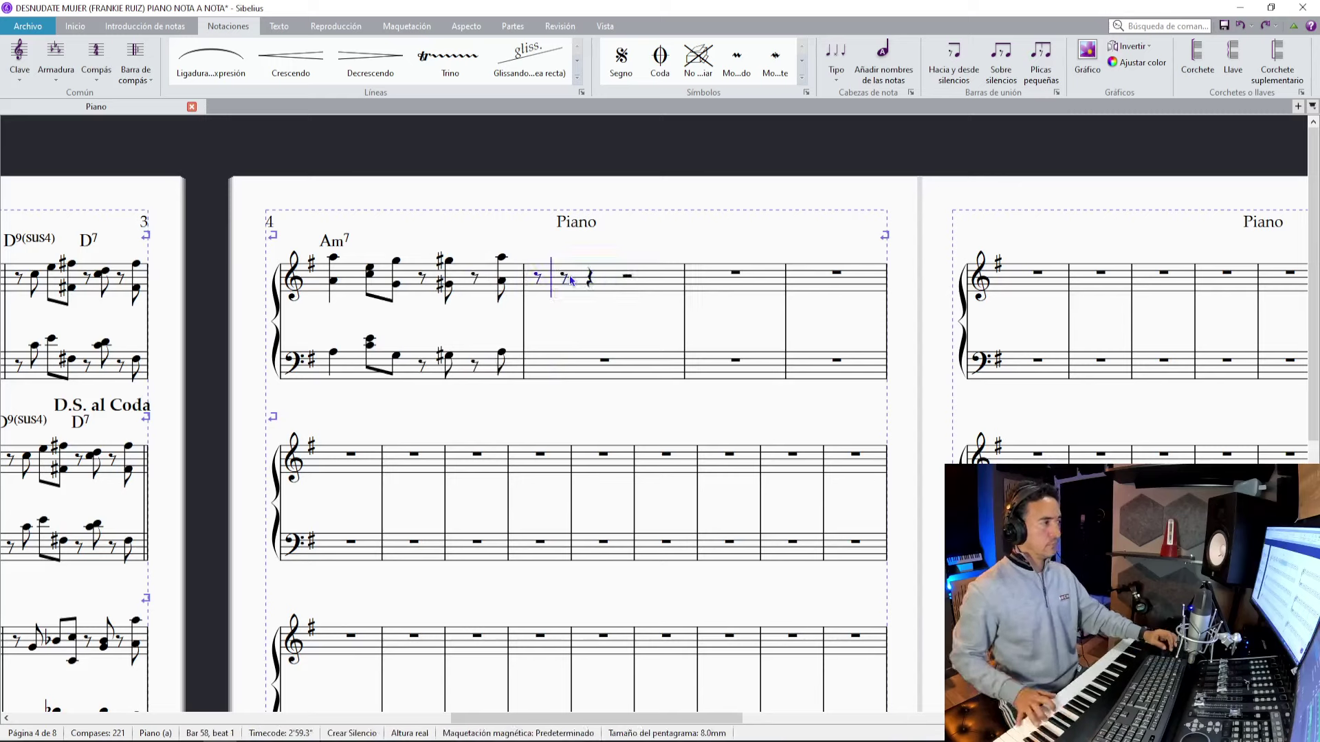
key(0)
key(0)
key(0)
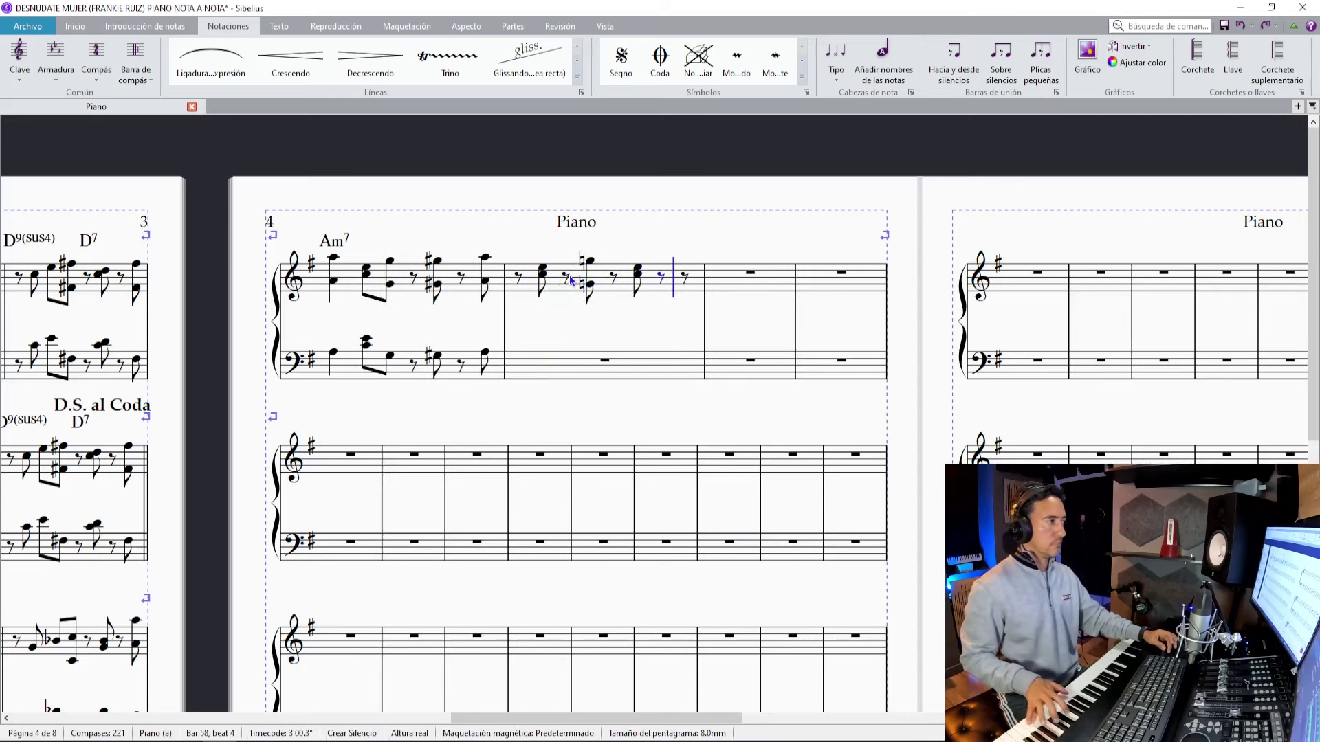
Enter bar 58's bass part as off-beat eighths with C4/E4, G3, C4/E4 and G3.
click(538, 374)
key(n)
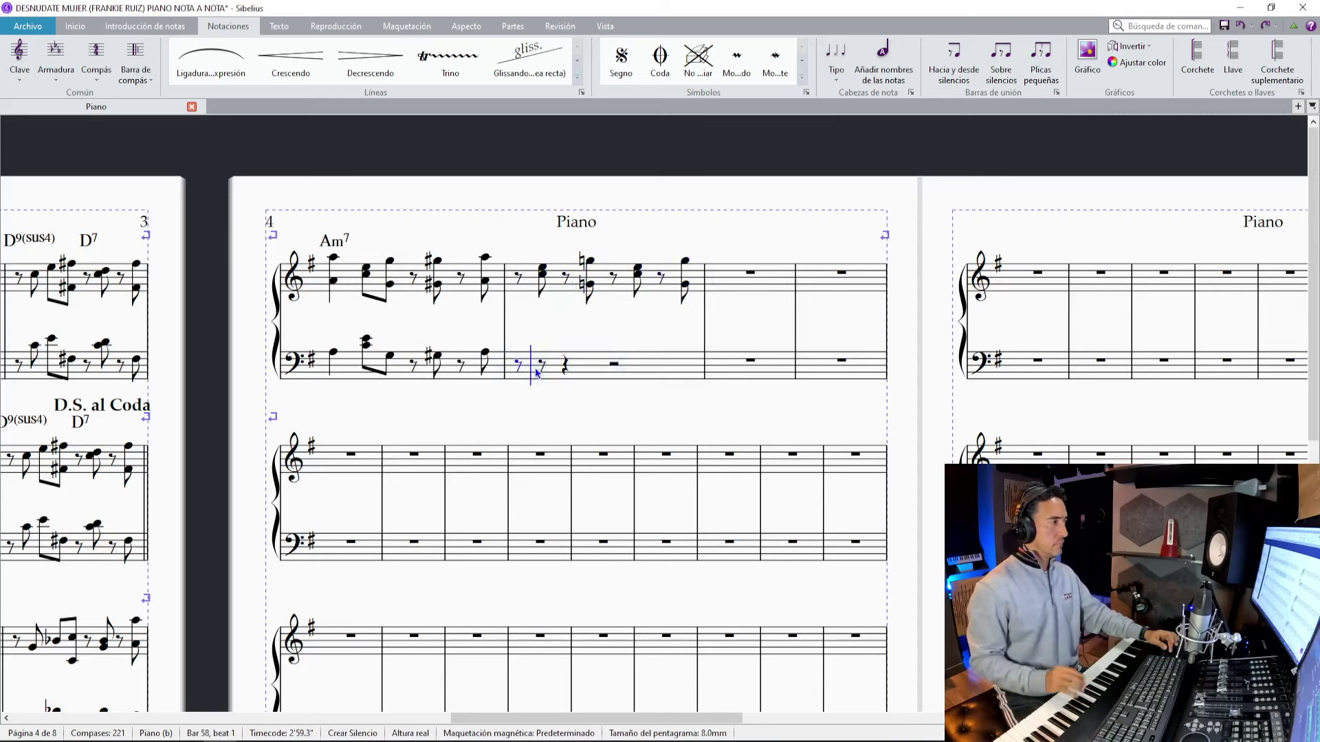
key(0)
key(0)
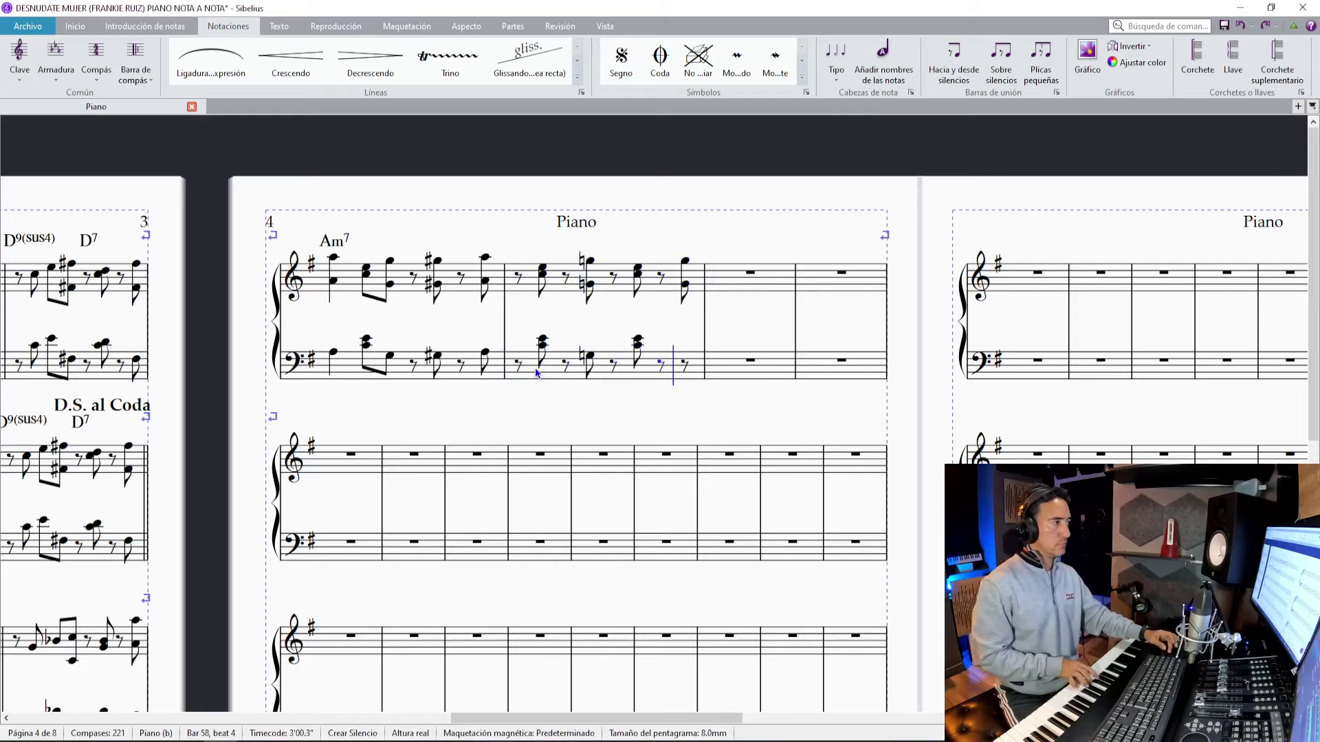
Switch to Sound Forge and play the passage around 3:17 to hear bar 59.
click(208, 738)
key(space)
scroll(761, 438, down, 1)
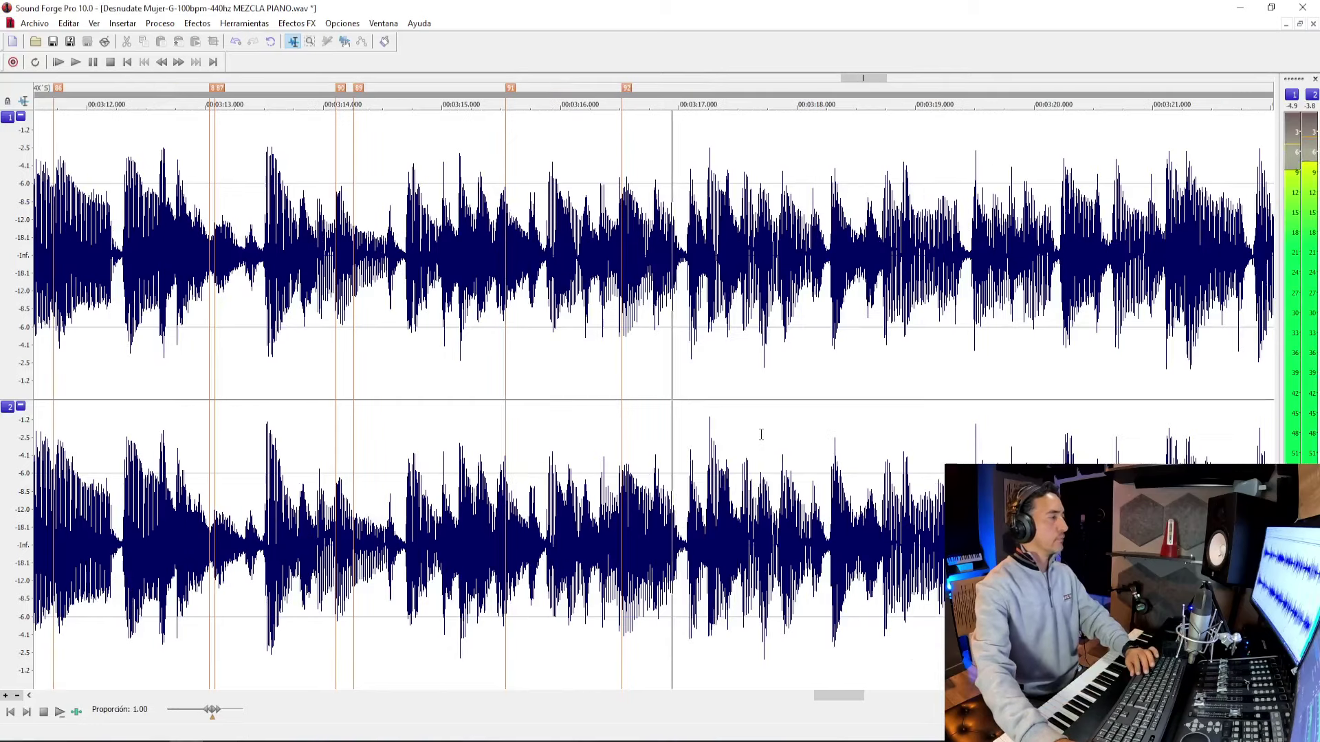
key(space)
click(765, 339)
key(space)
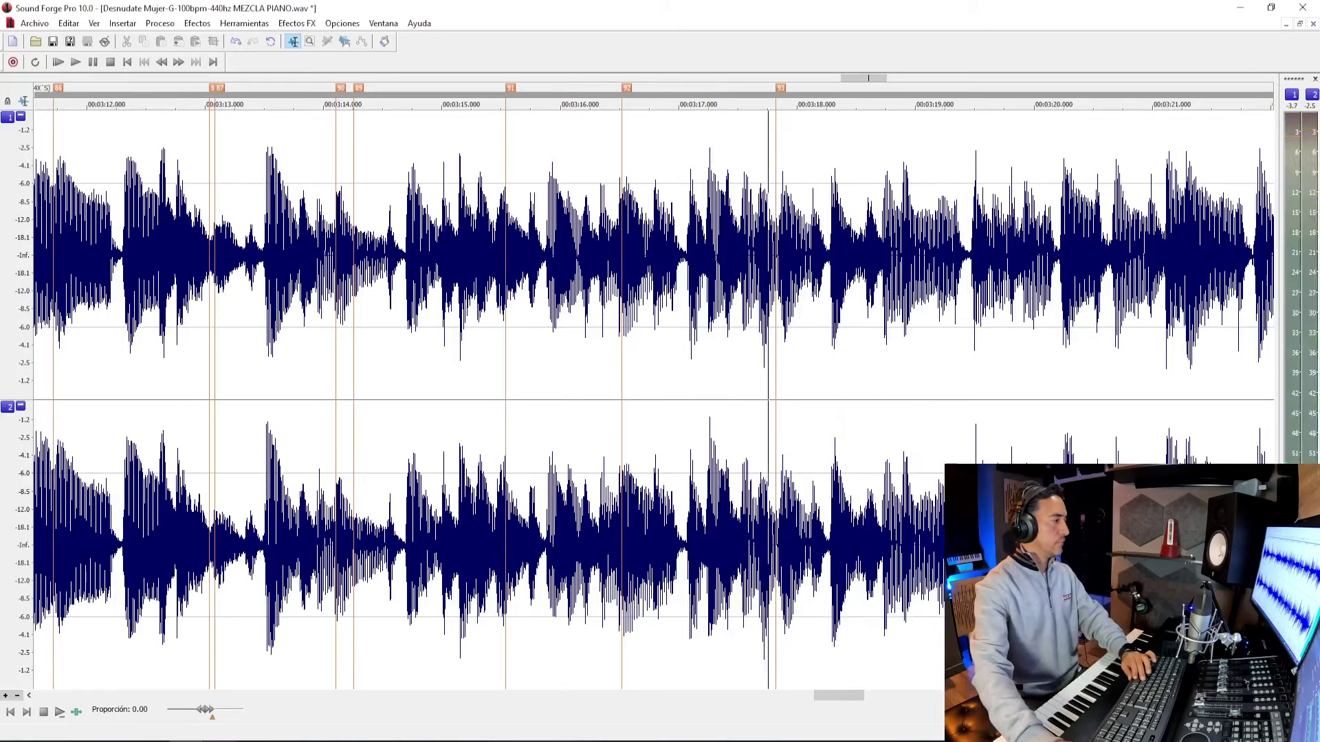
Switch to Sibelius and enter bar 59's treble: quarter G4/G5, eighths C5/E5 and G4/G5, rest, C5/E5, rest, F♯4/F♯5.
key(alt+Tab)
click(736, 290)
key(n)
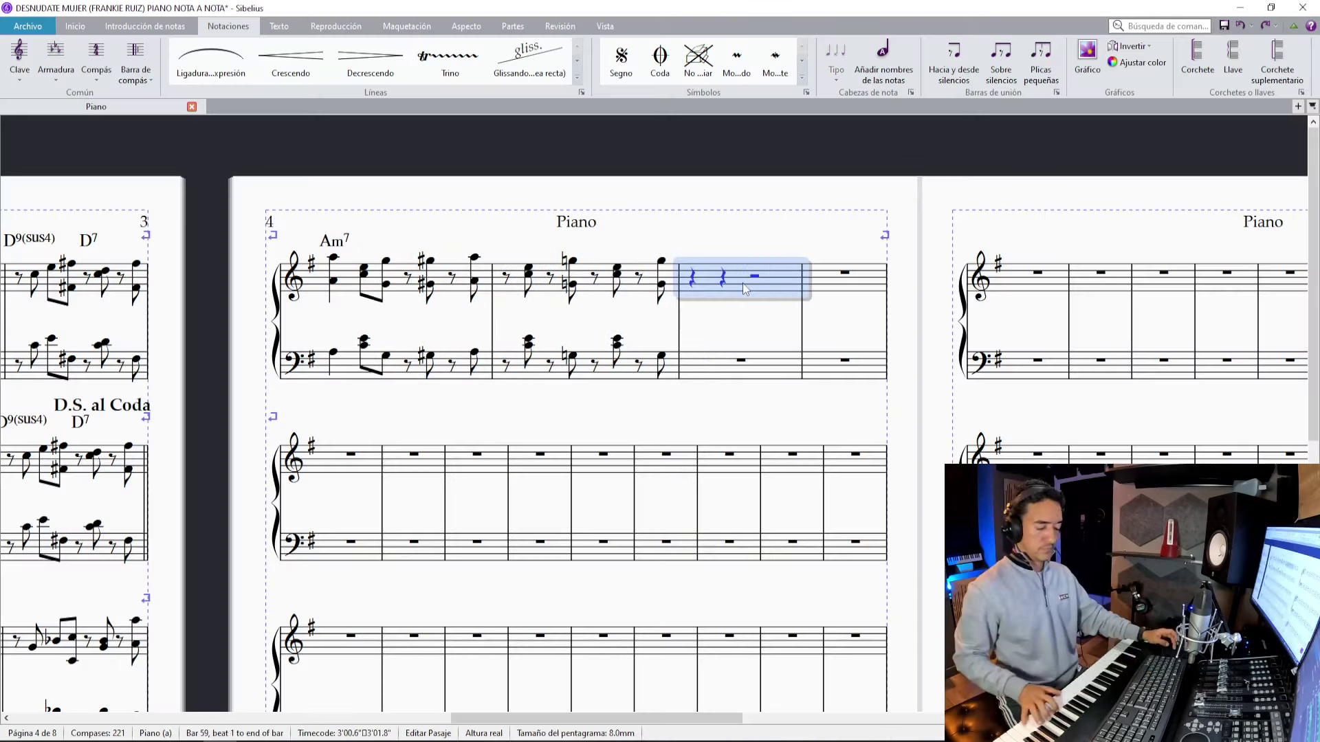
key(0)
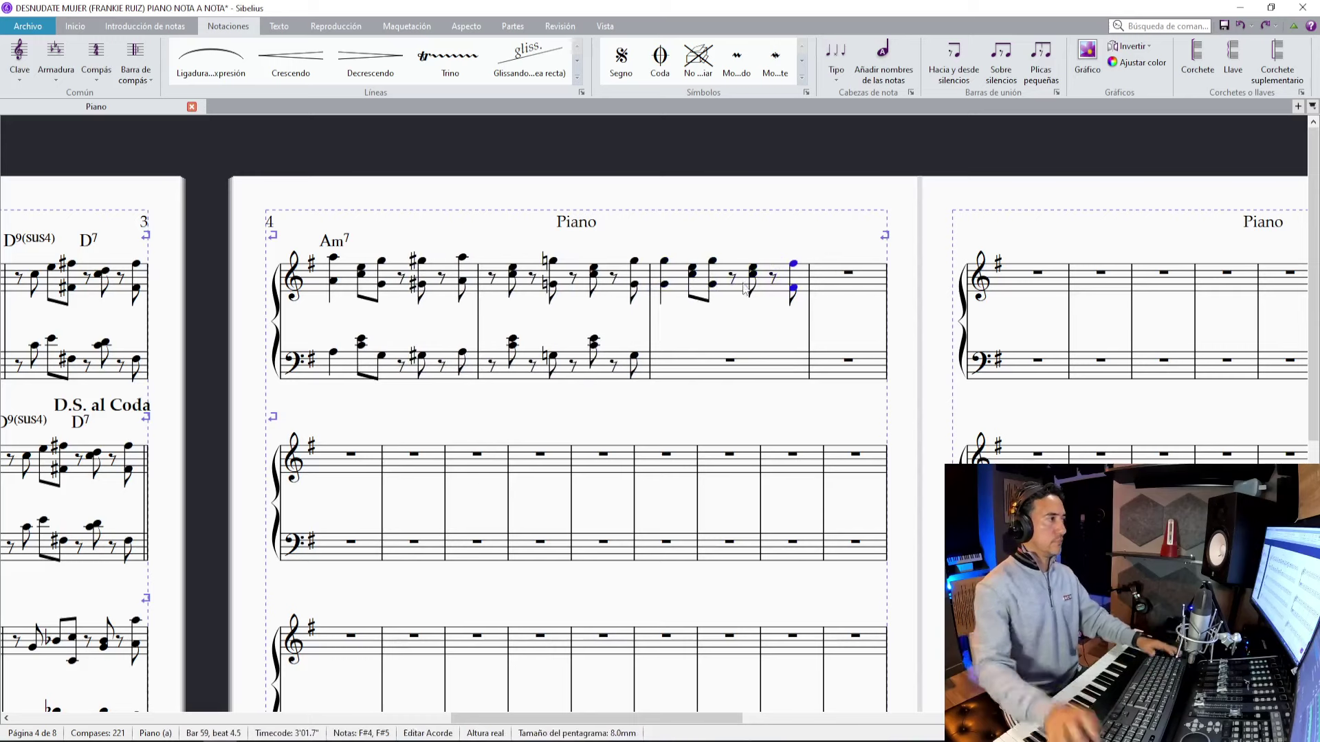
key(Escape)
Enter bar 59's bass part in the matching rhythm: G3, C4/E4, G3, rest, C4/E4, rest, F♯3.
click(711, 364)
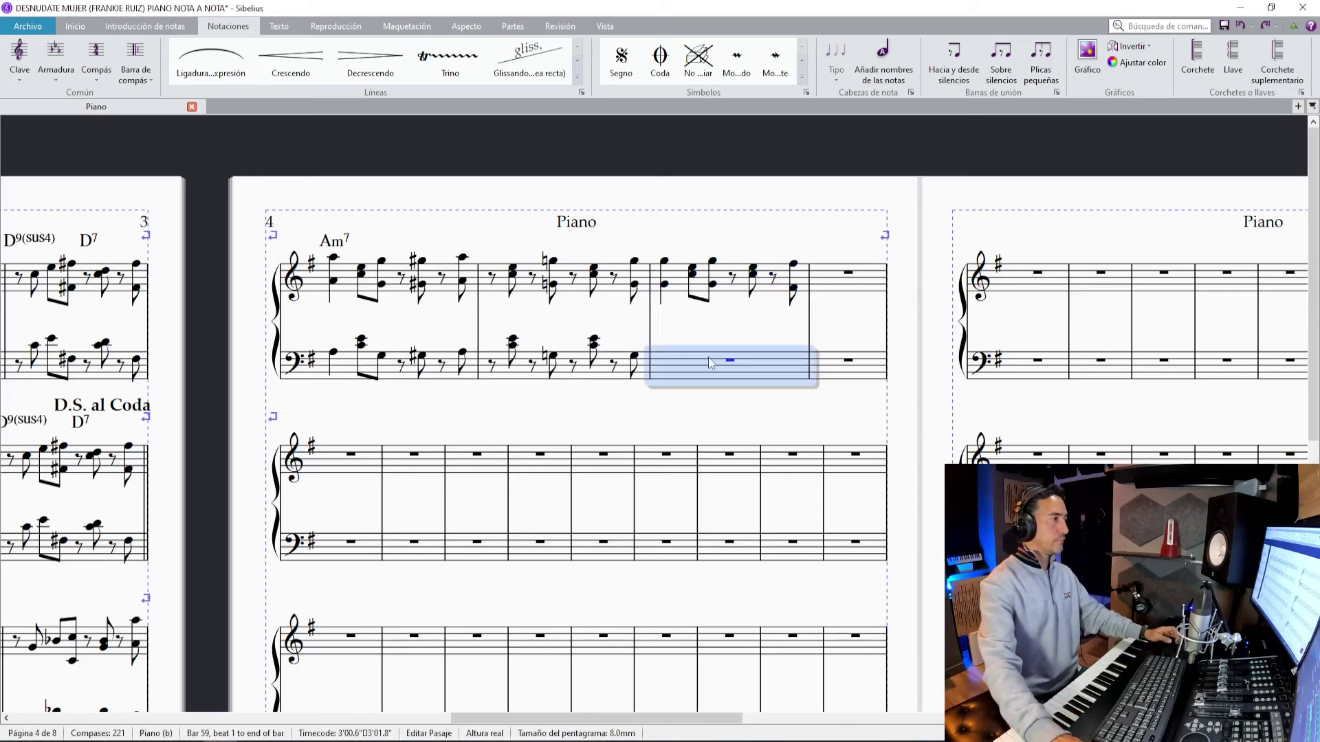
key(4)
key(3)
key(0)
key(0)
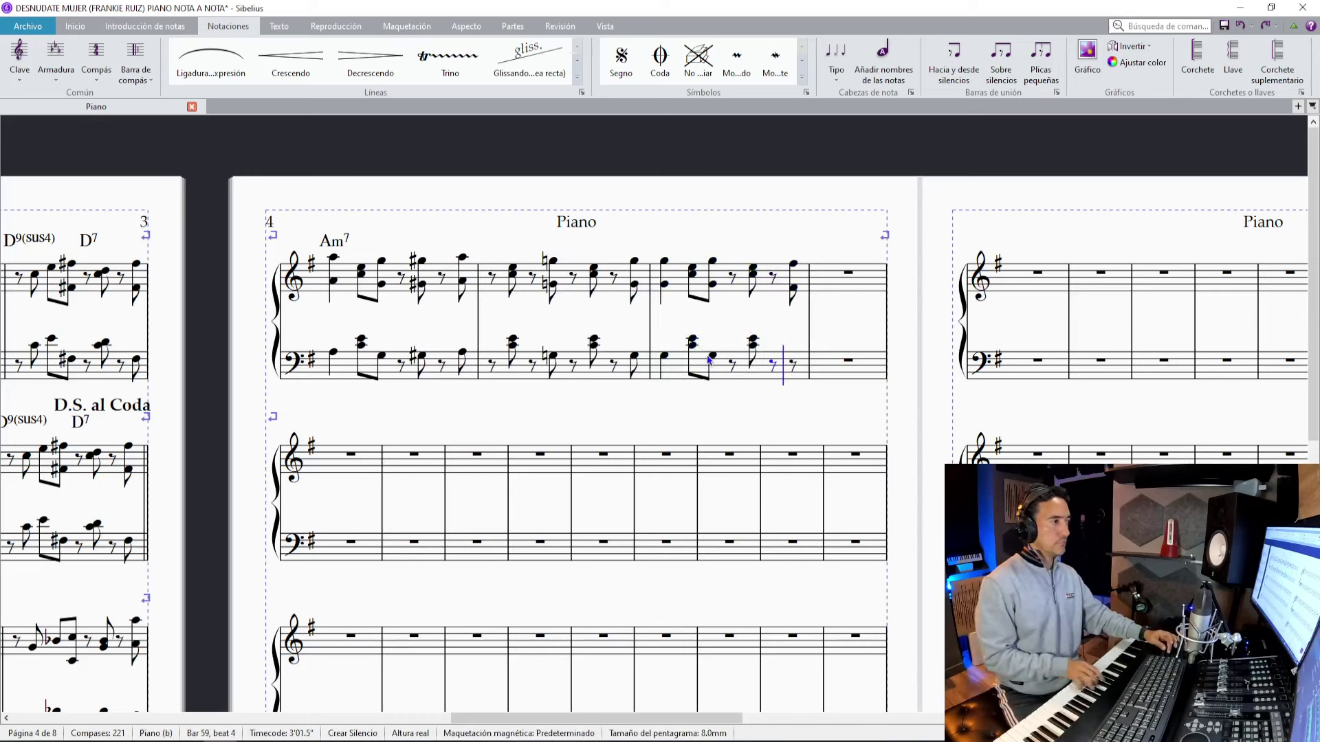
Add the chord symbols D9sus4 at bar 59 and D7 at bar 60, nudging the first one slightly rightwards.
click(674, 275)
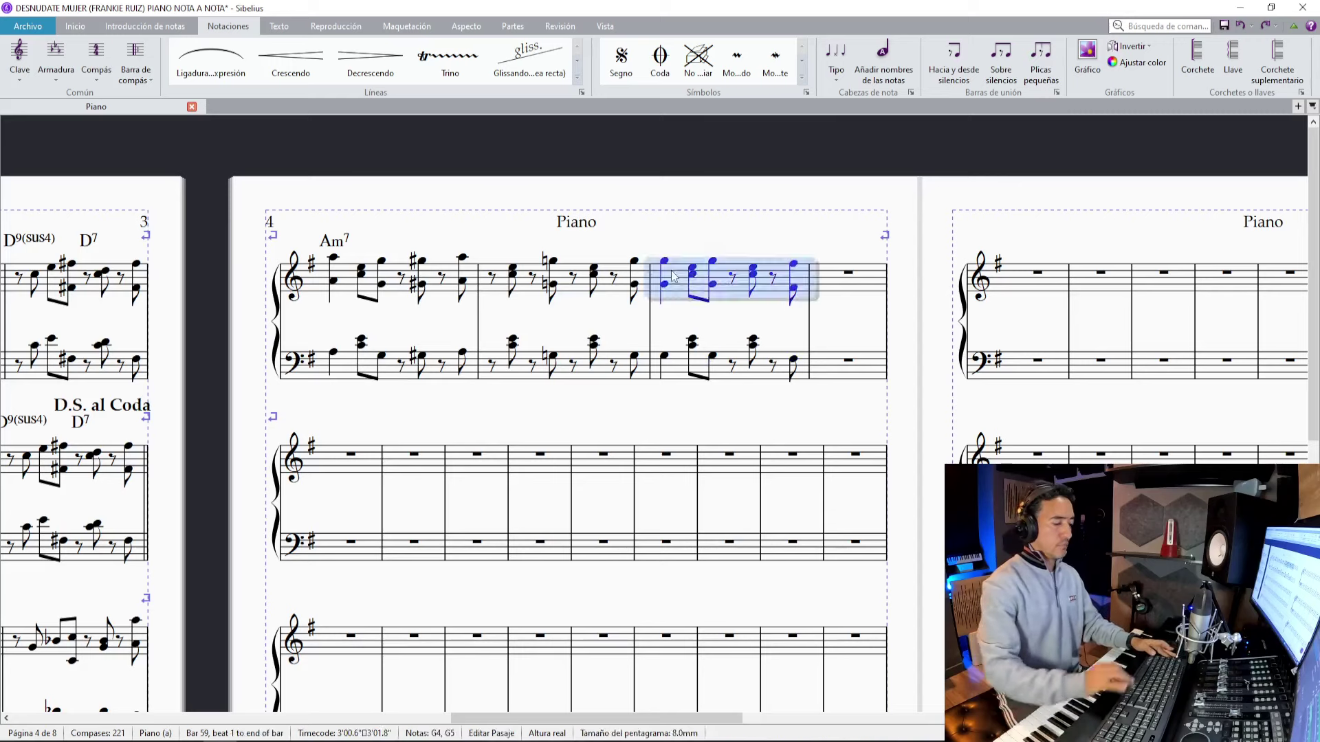
key(ctrl+k)
text(D9sus4)
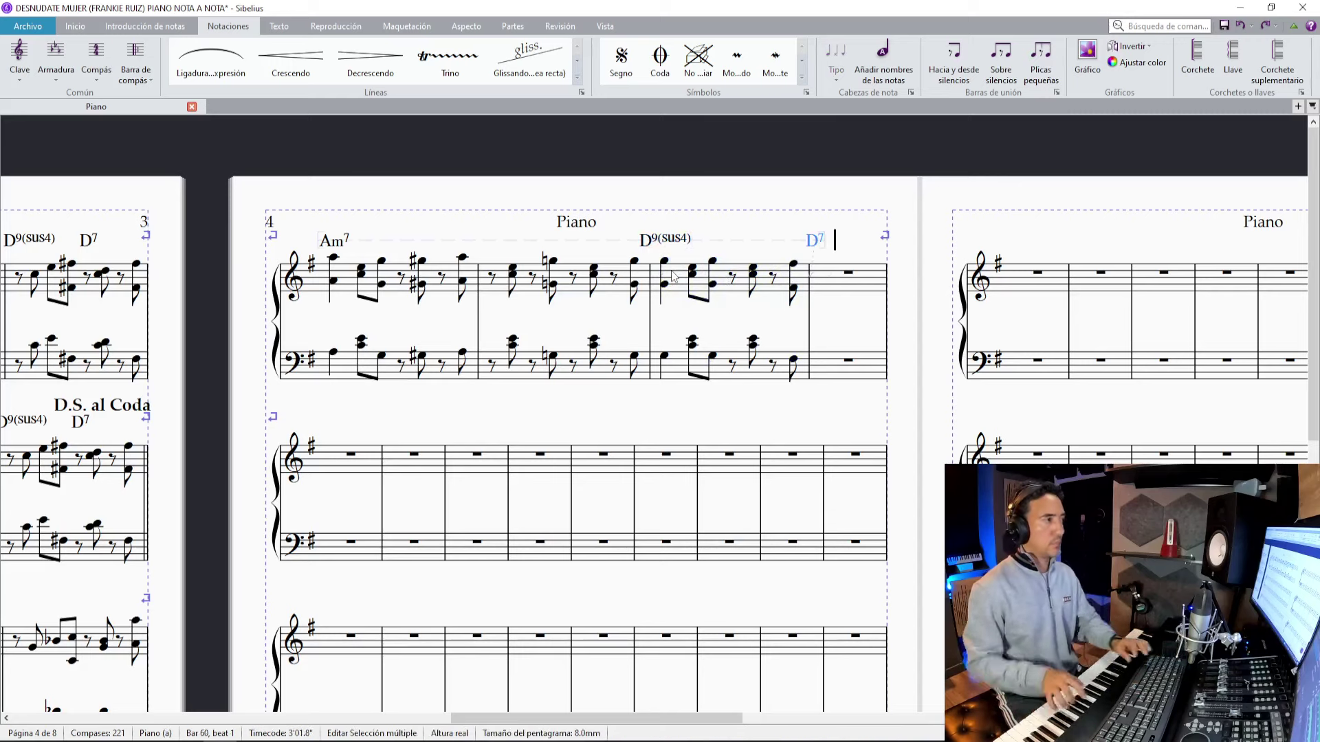
key(Escape)
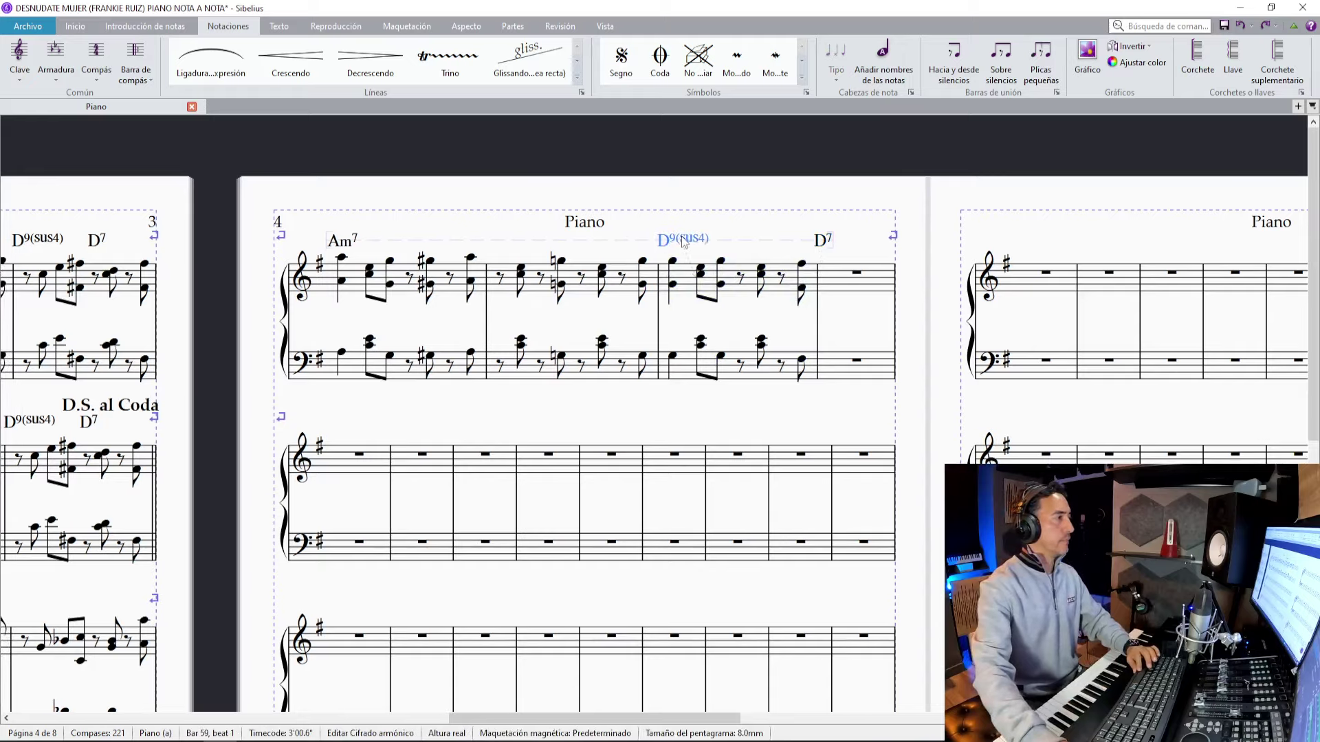
drag(727, 227, 590, 216)
Switch to Sound Forge and play on from about 3:18 to hear bar 60.
key(alt+Tab)
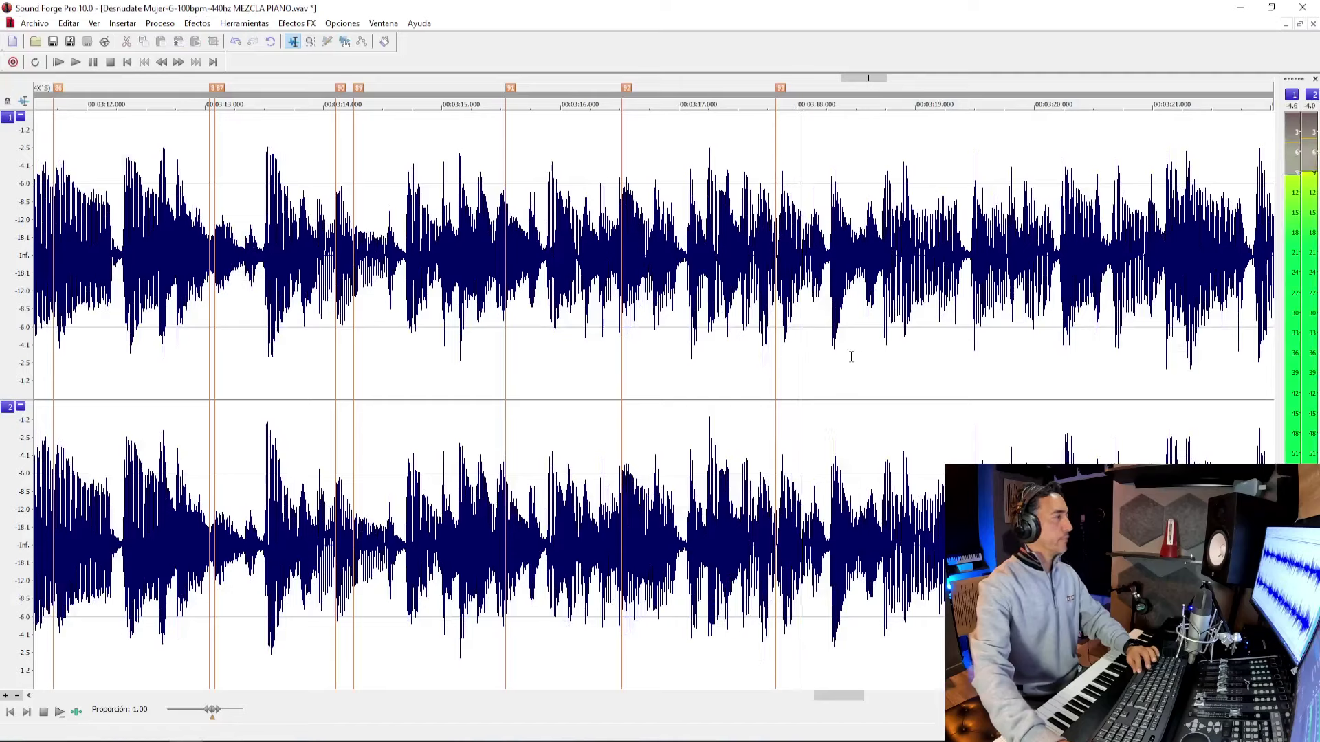
scroll(855, 356, up, 1)
scroll(849, 378, down, 1)
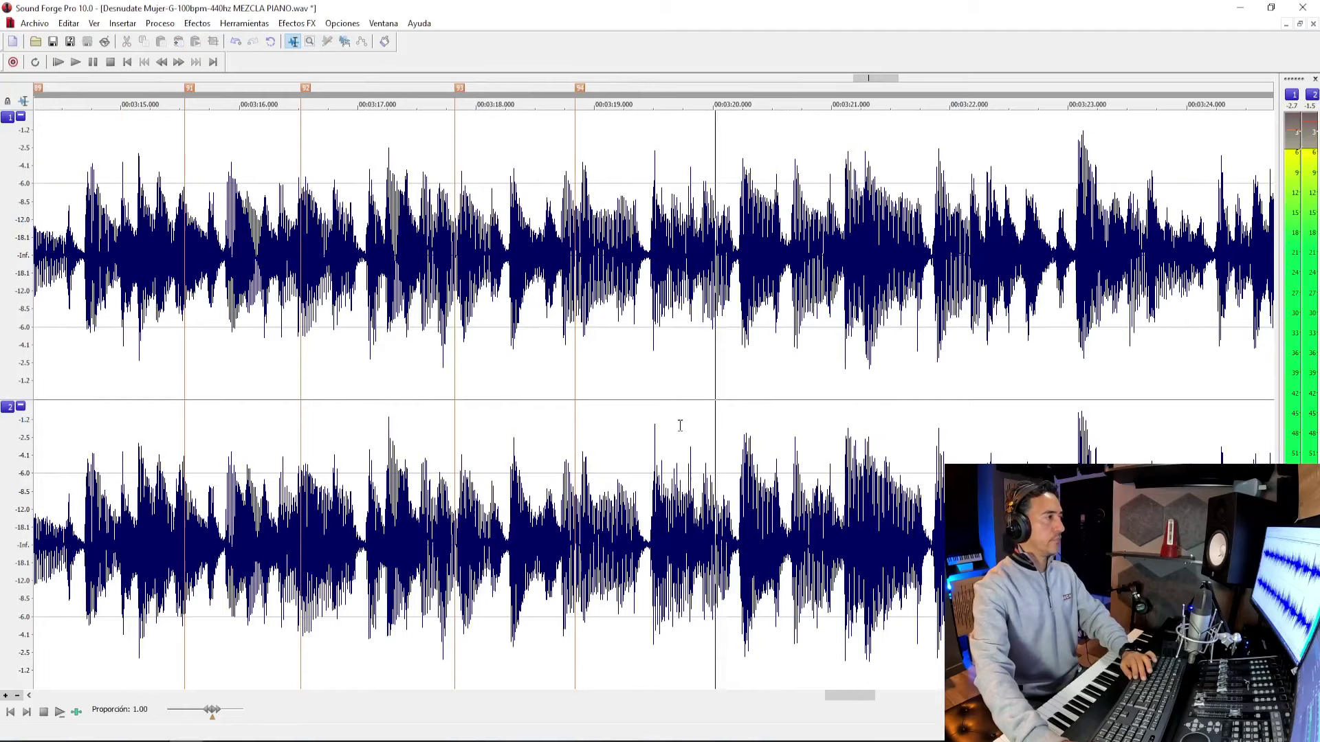
Switch to Sibelius and enter bar 60's treble off-beat eighths: C5/D5, F♯4/F♯5, C5/D5, F♯4/F♯5.
key(alt+Tab)
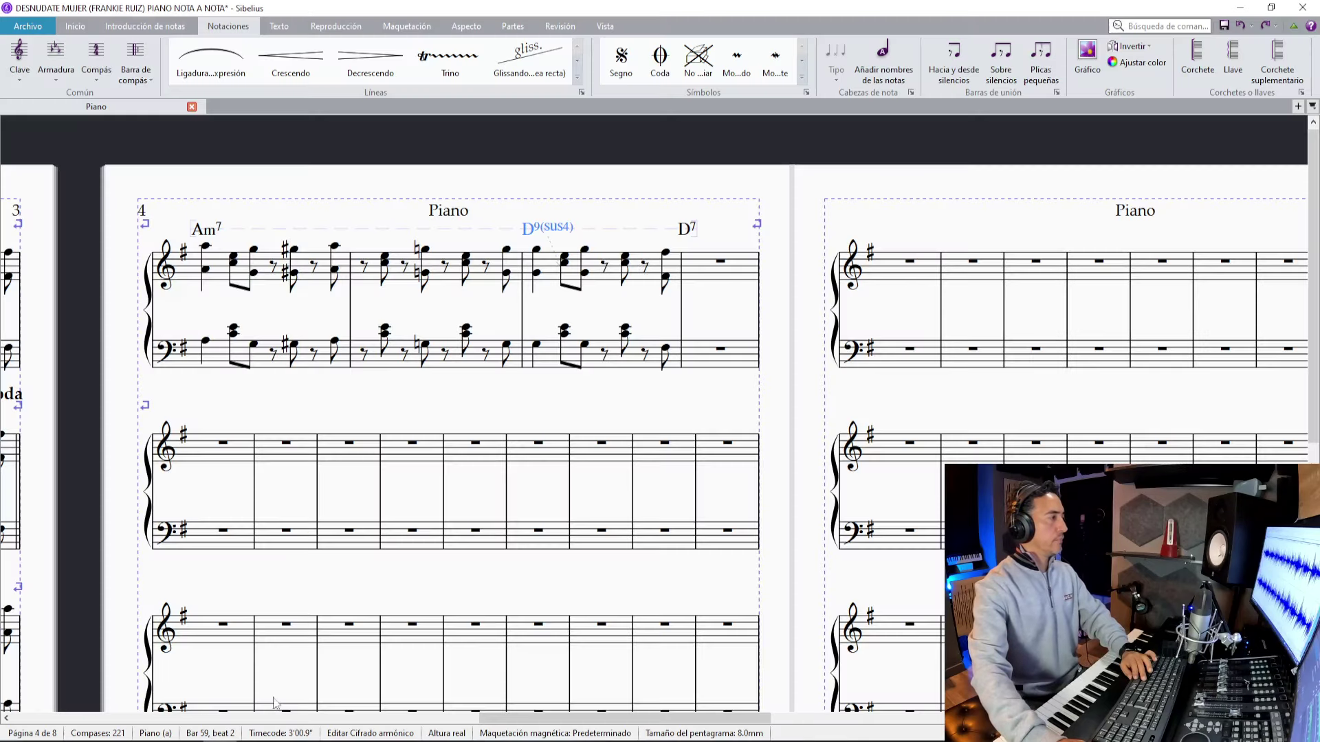
click(703, 277)
key(0)
key(4)
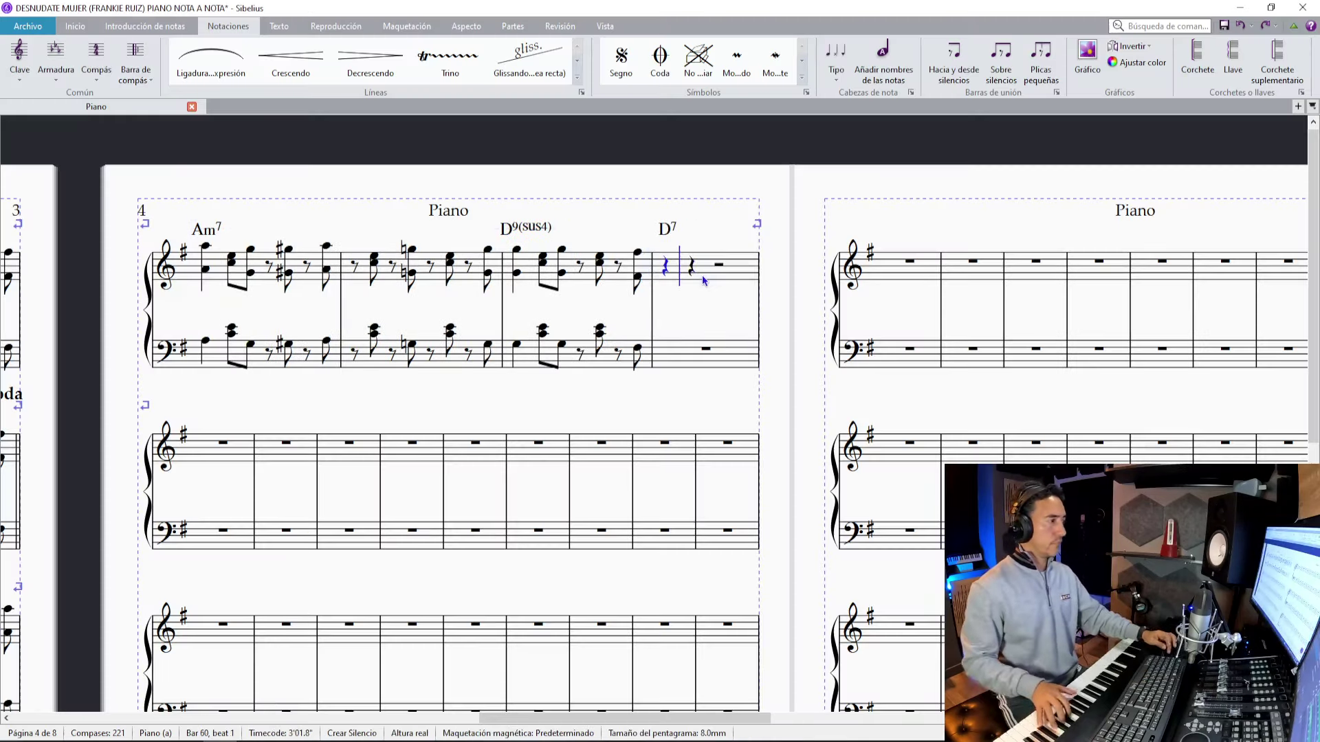
key(3)
key(0)
key(0)
key(0)
key(0)
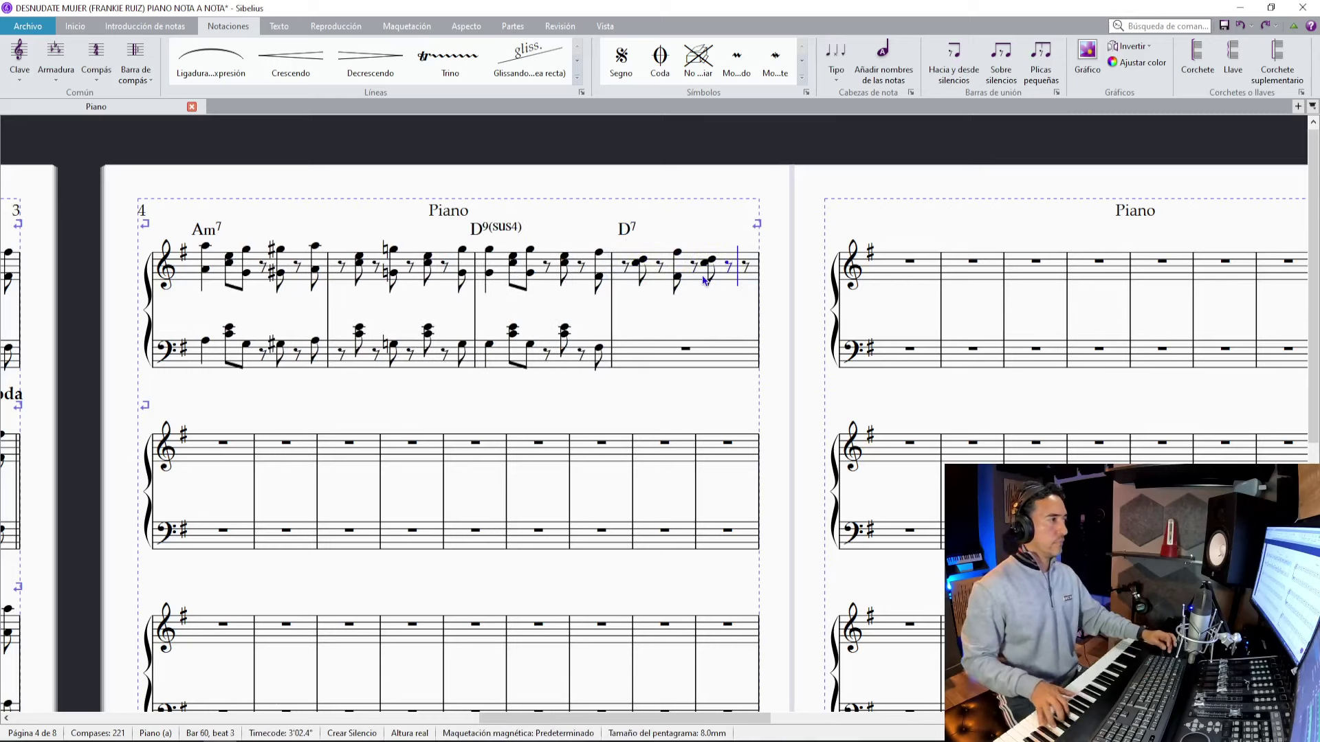
Enter bar 60's bass part as off-beat eighths with C4/D4, F♯3, C4/D4 and F♯3, and leave note input.
click(650, 359)
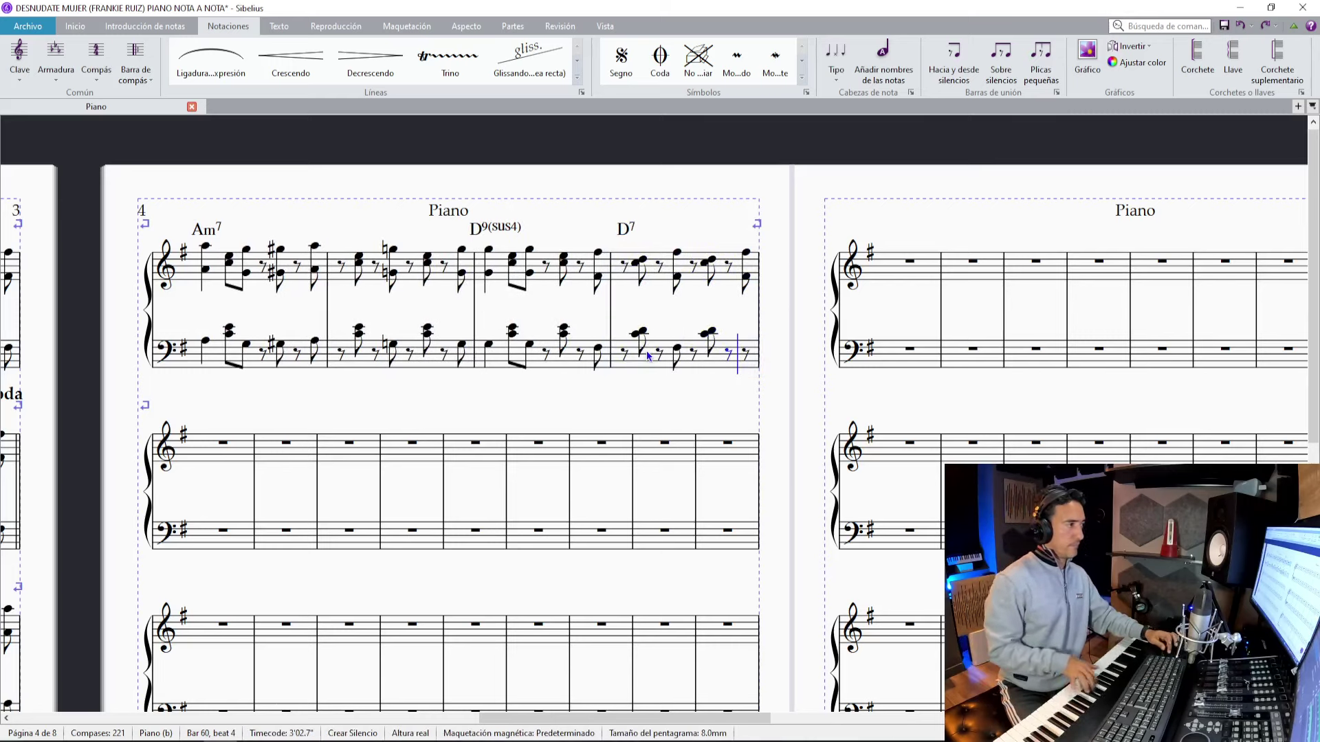
key(Escape)
key(Escape)
Select the Coro - Pregon passage from bar 53 to bar 60 and add a start repeat barline at bar 53.
scroll(679, 234, down, 1)
drag(735, 320, 652, 305)
scroll(671, 320, left, 3)
click(658, 299)
click(651, 251)
scroll(661, 302, down, 2)
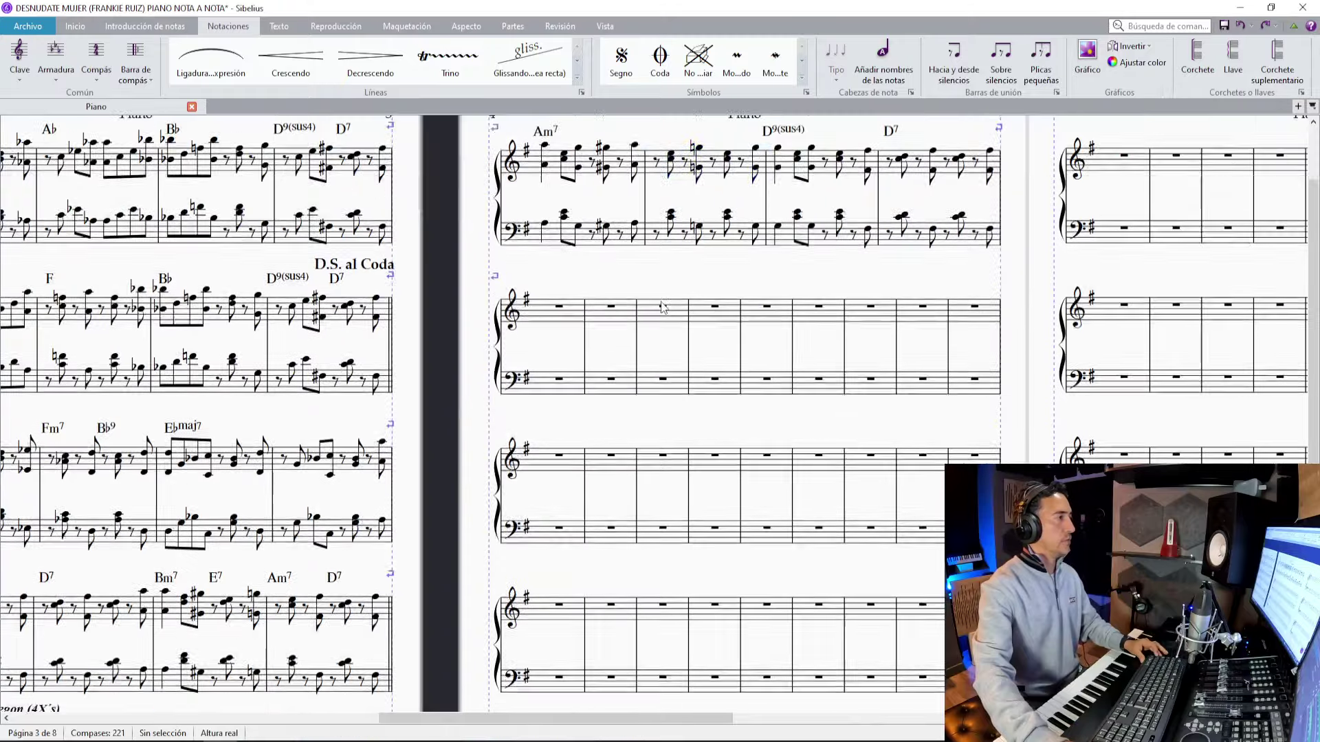
scroll(662, 307, down, 2)
scroll(661, 307, down, 2)
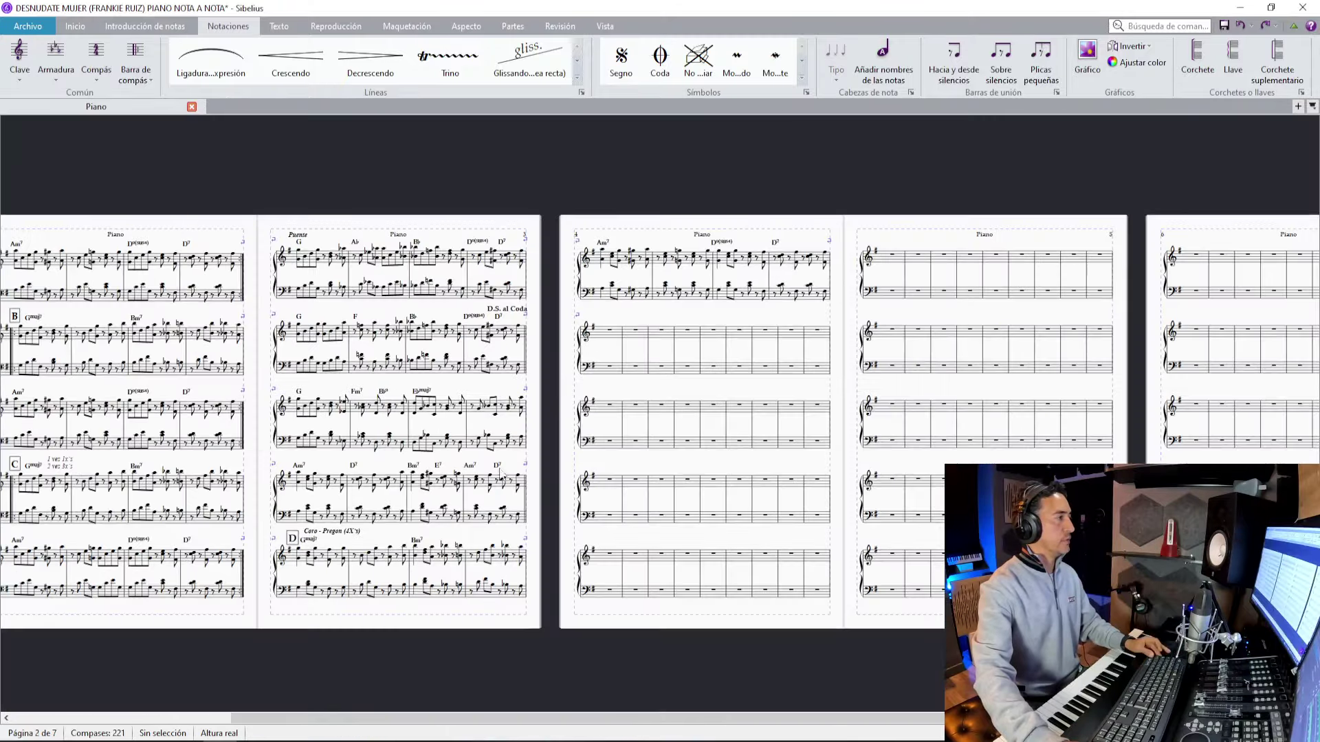
click(303, 561)
shift+click(804, 268)
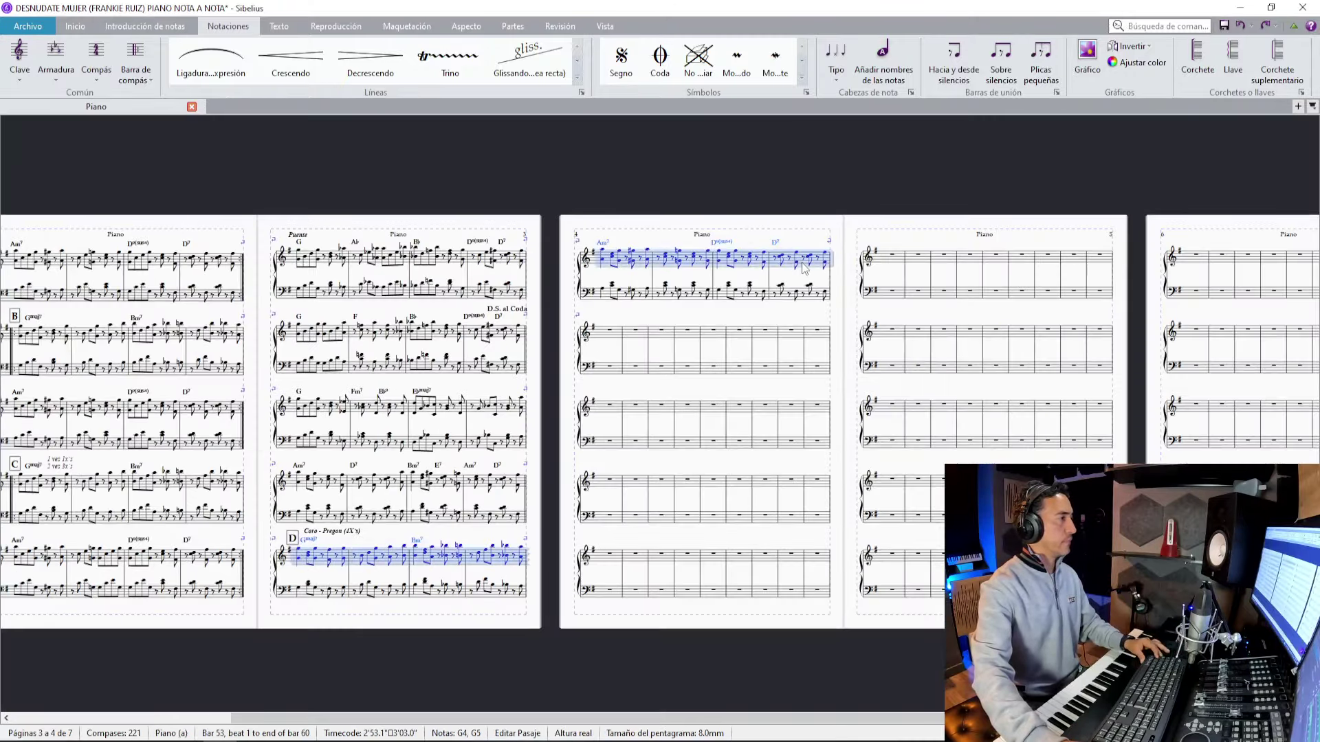
key([)
Switch to Sound Forge, play the chorus on from about 3:17 and set markers around 3:20, 3:29, 3:39 and 3:48.
click(203, 739)
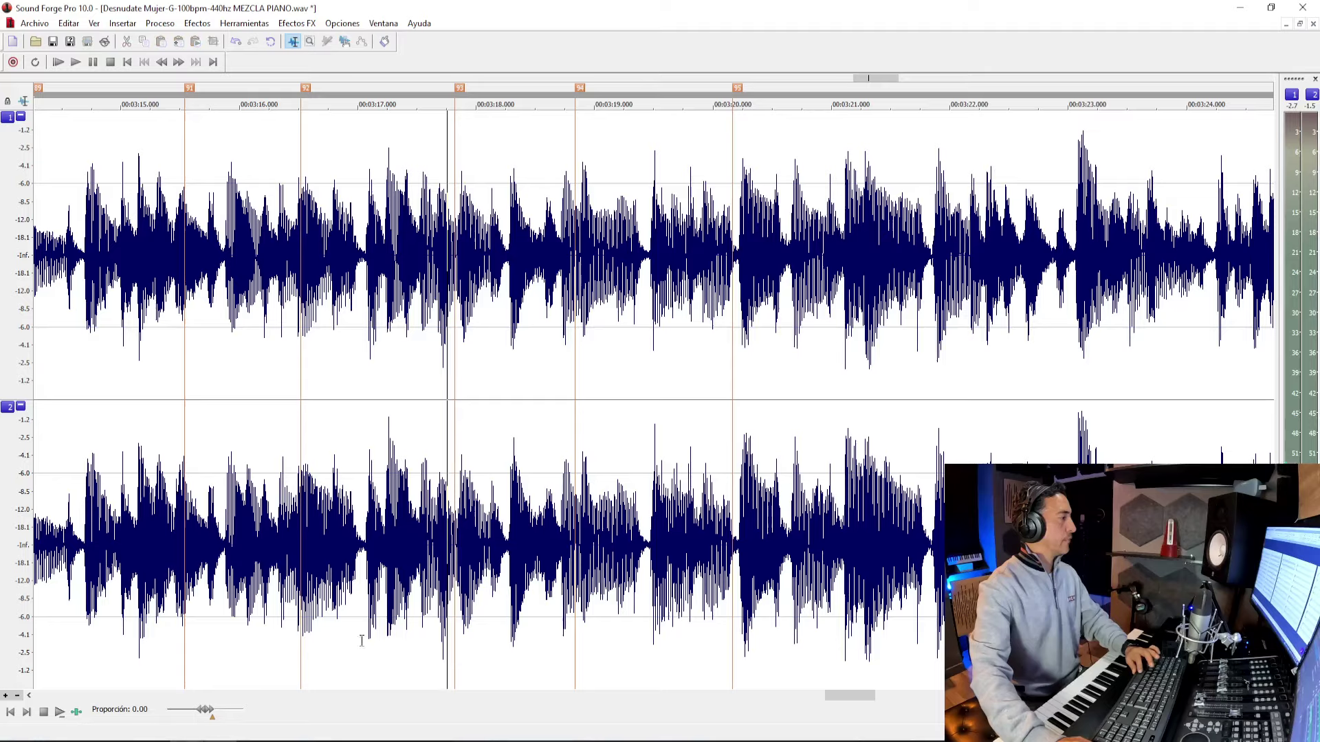
key(space)
scroll(719, 331, down, 2)
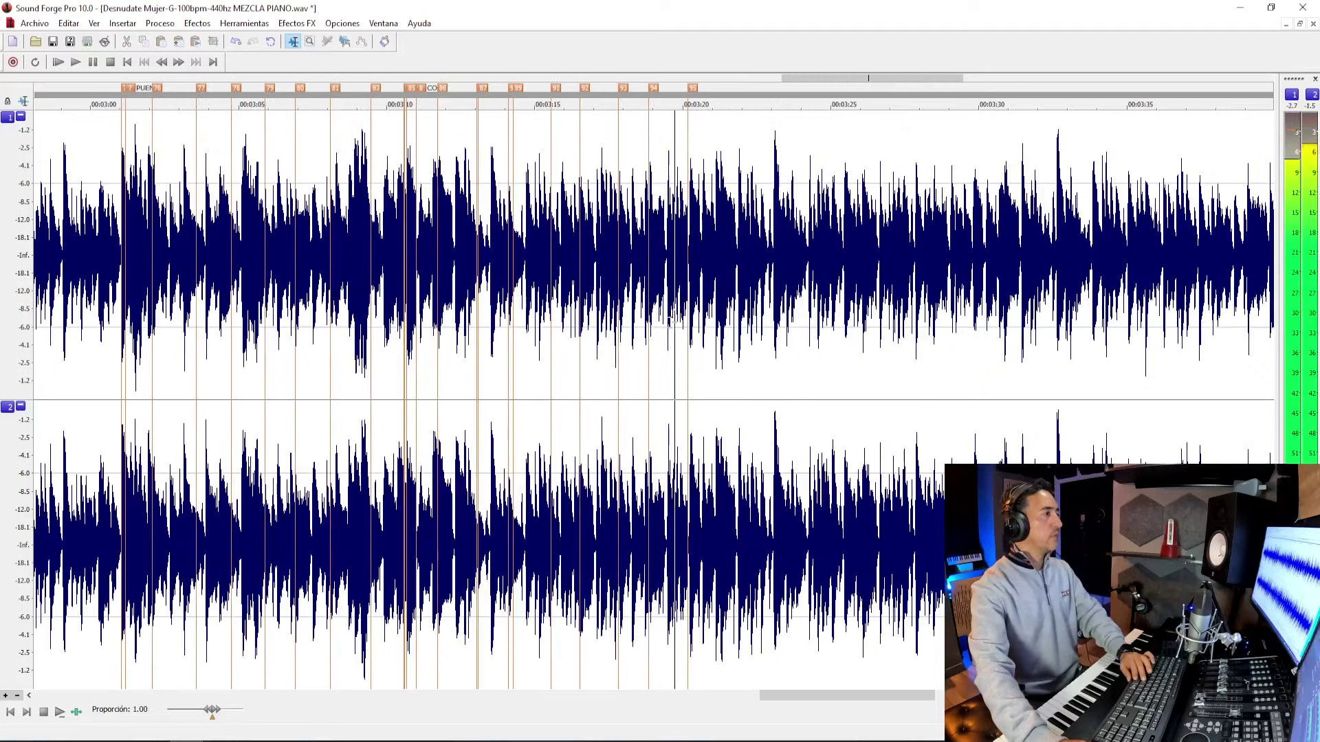
key(m)
key(m)
key(m)
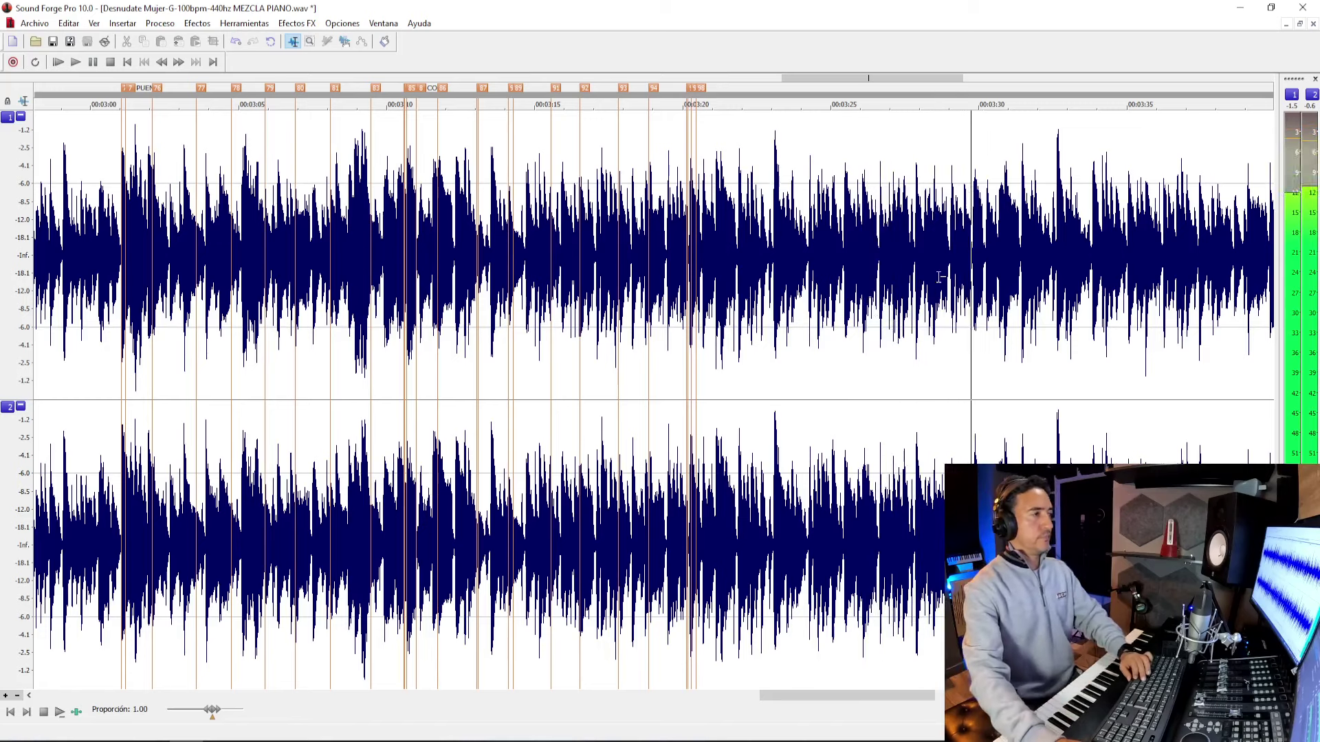
key(m)
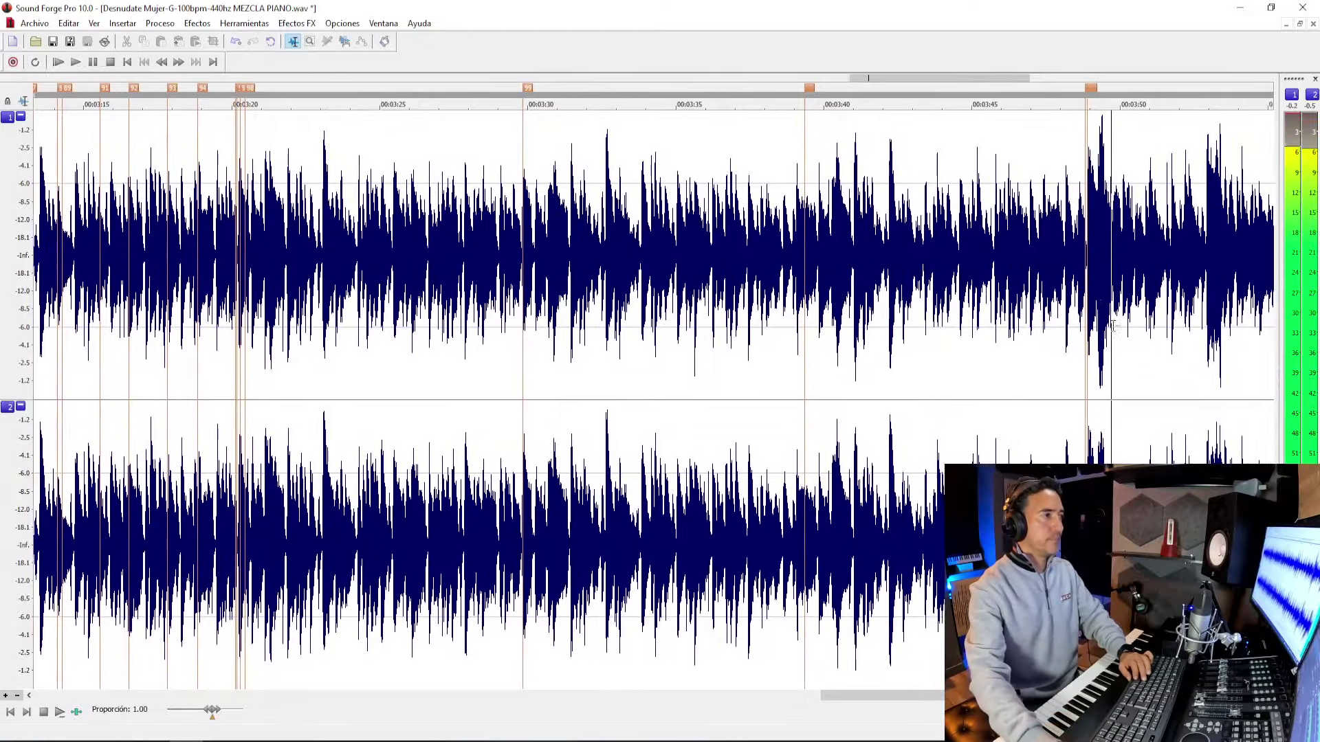
Stop playback with the cursor at the marker near 3:48, check the chorus markers and switch back to Sibelius.
key(Return)
key(ctrl+Left)
key(Down)
scroll(1101, 284, up, 1)
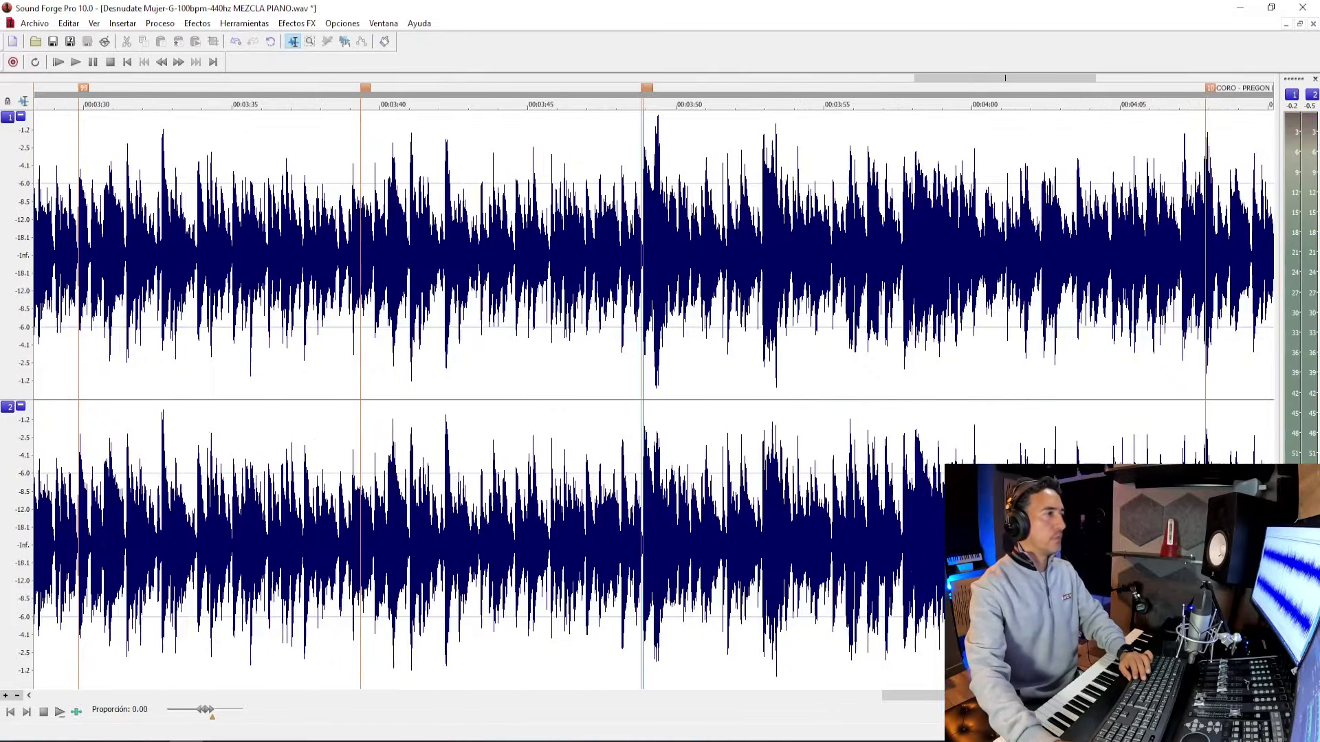
click(220, 693)
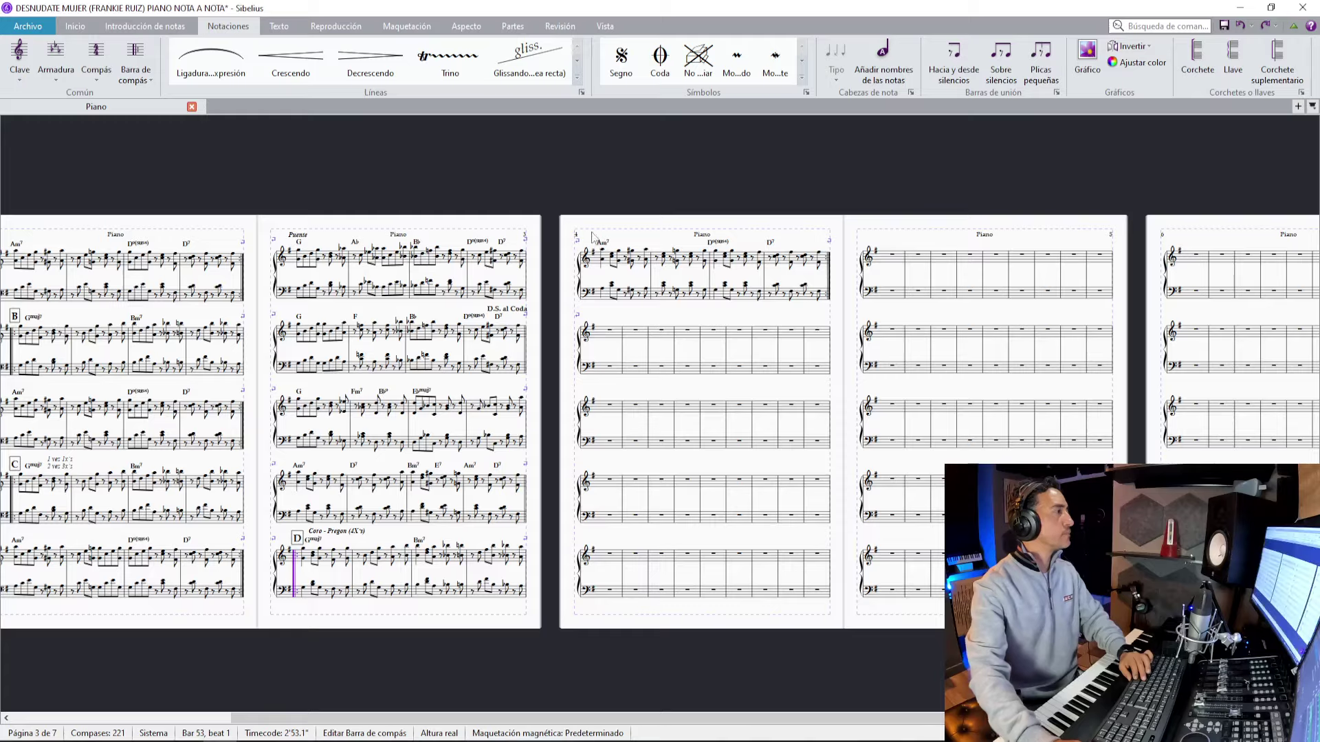
Break the empty system on page 4 after four bars and add rehearsal mark E at bar 61.
scroll(372, 512, up, 2)
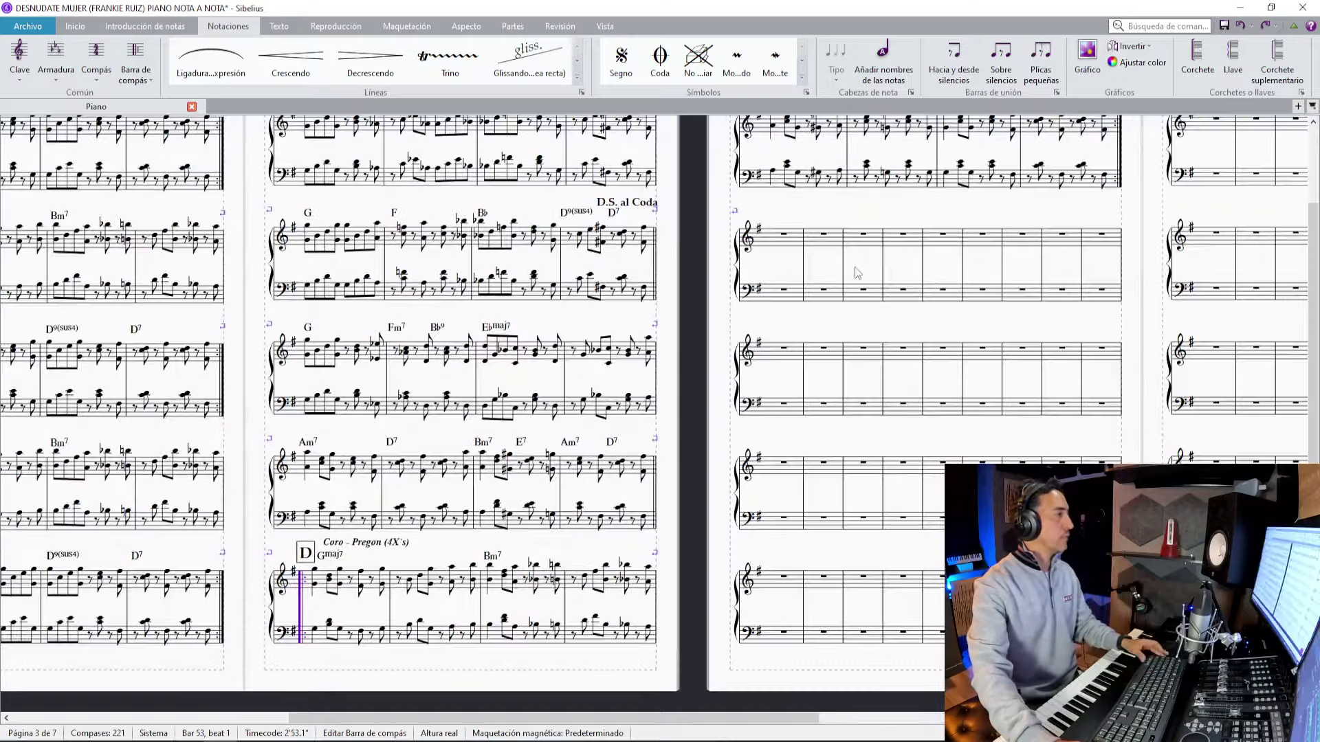
scroll(475, 358, up, 2)
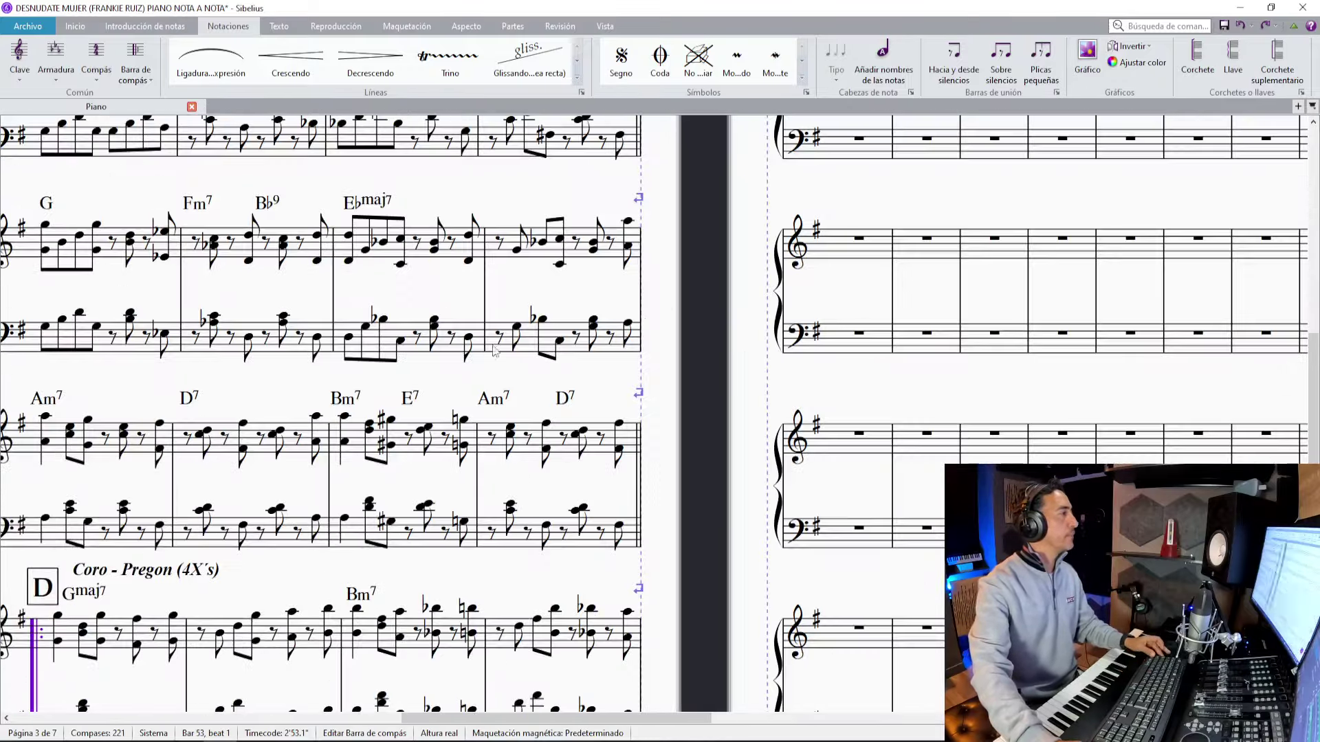
drag(952, 180, 435, 421)
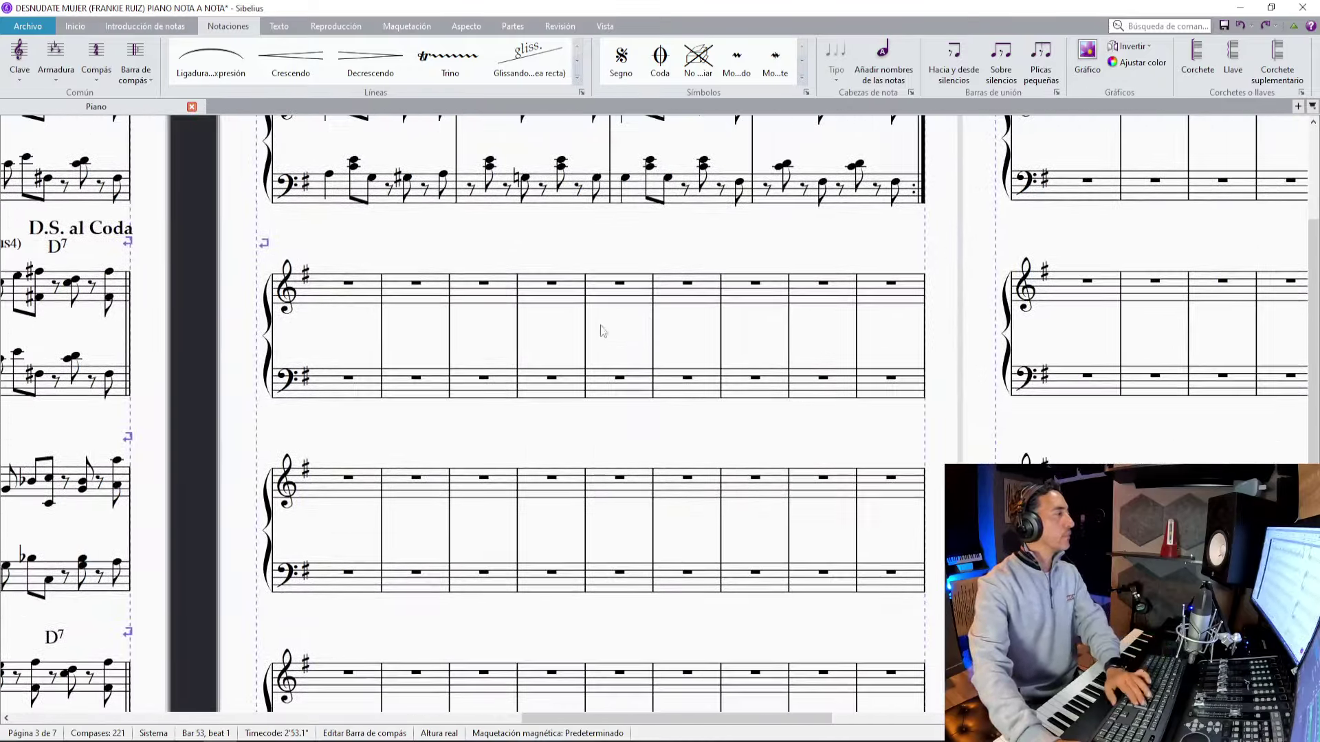
click(416, 300)
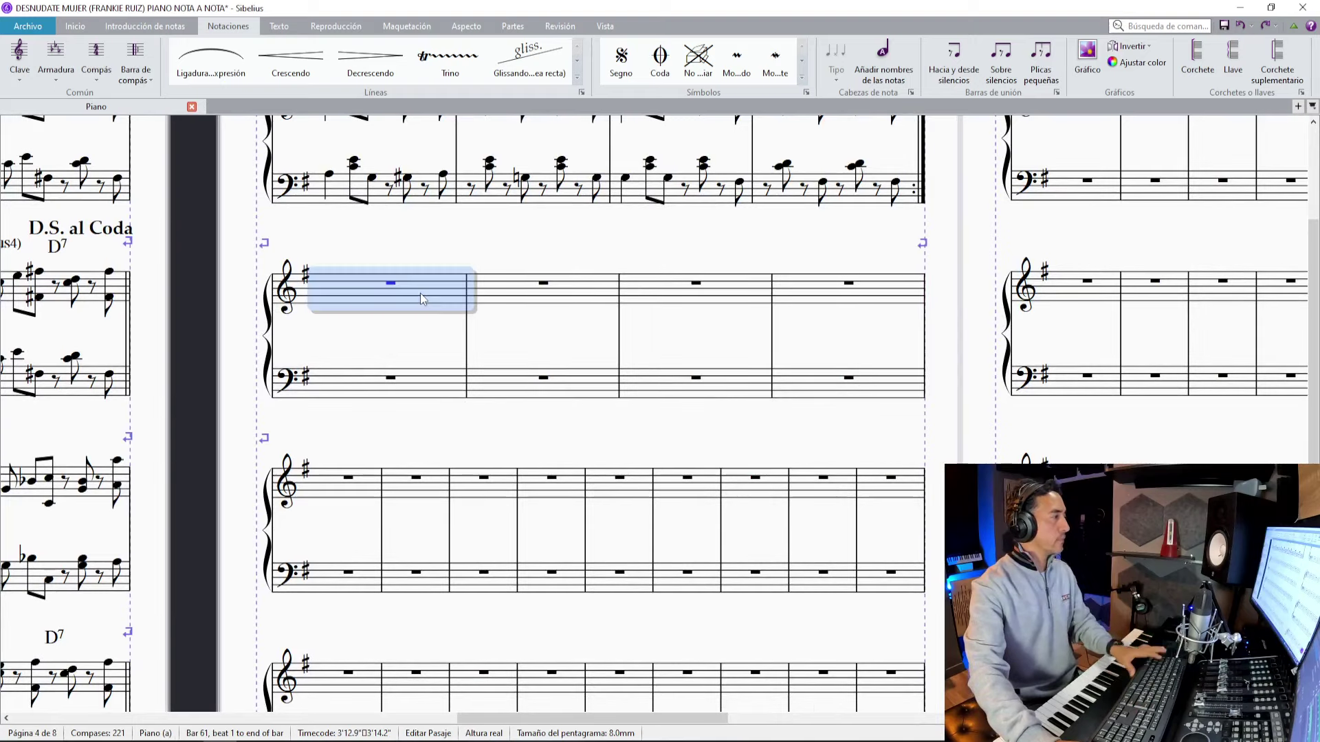
key(ctrl+r)
key(Escape)
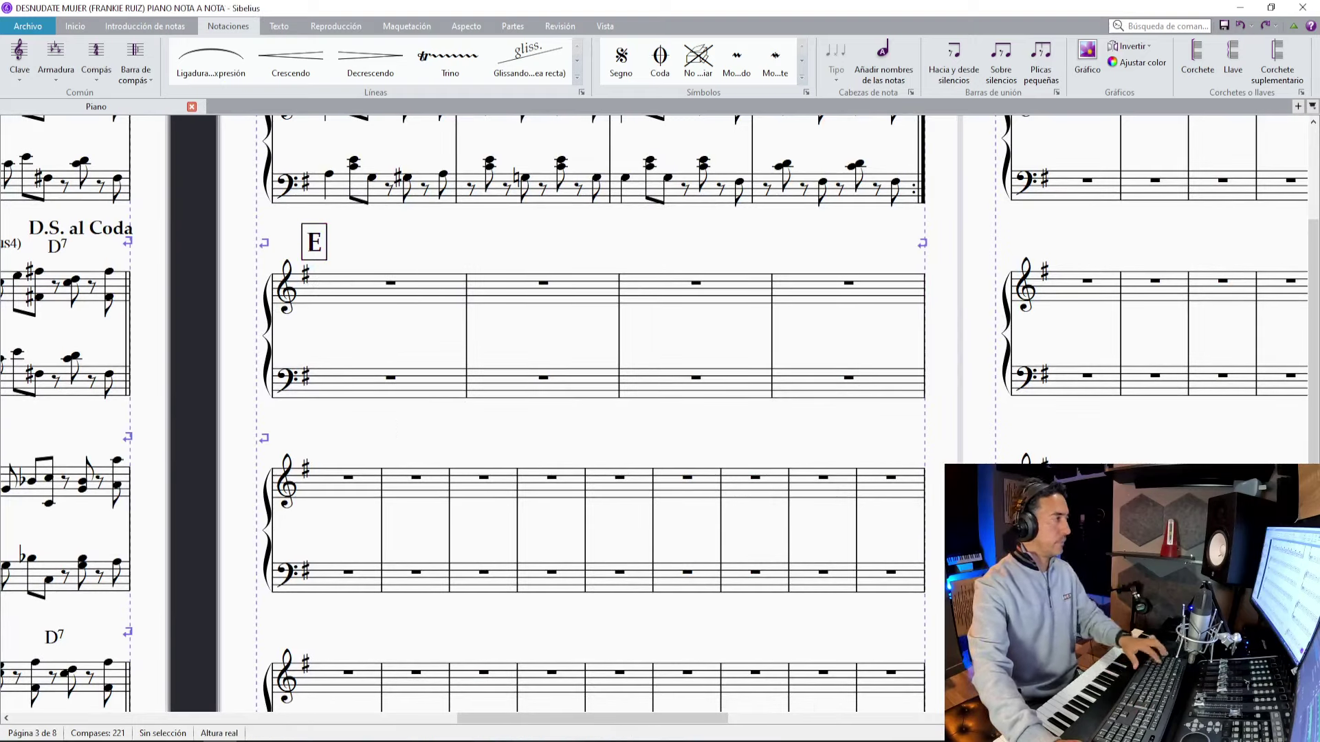
Switch to Sound Forge and replay the opening of the section from the marker near 3:48 several times.
key(alt+Tab)
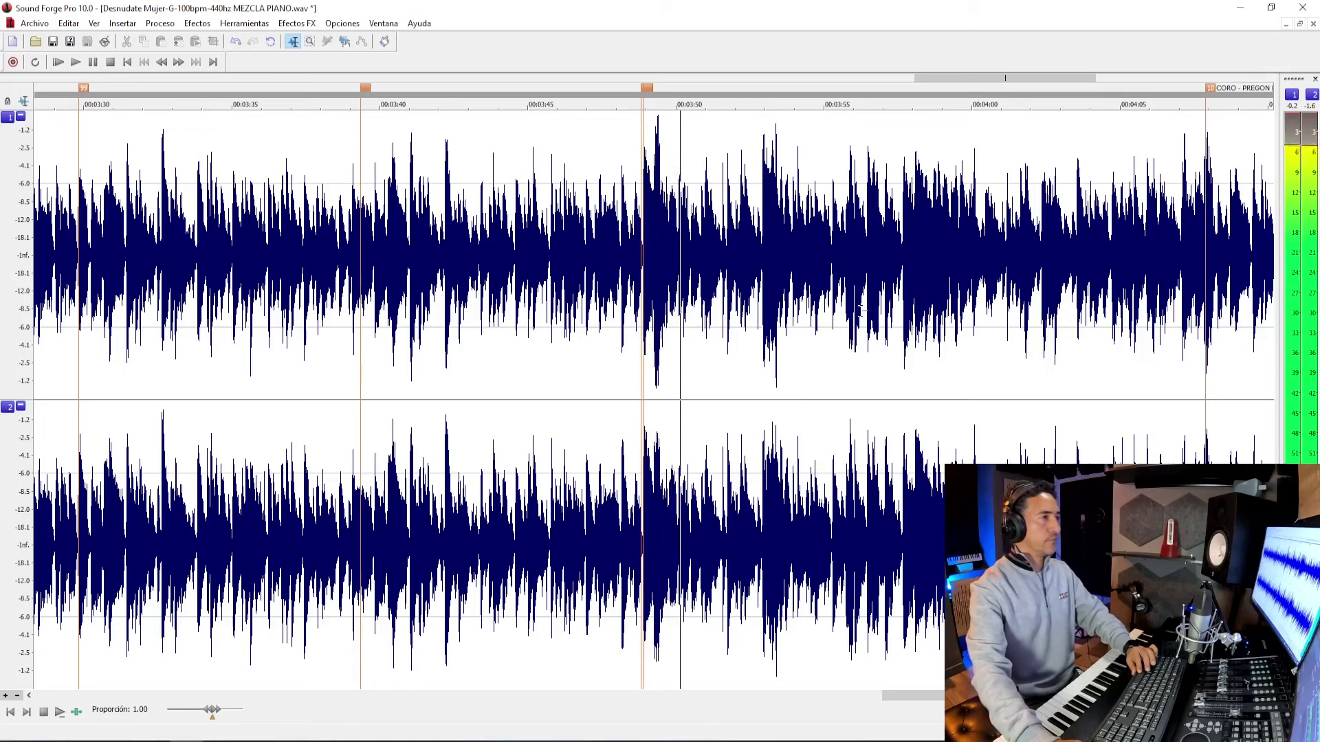
key(space)
key(space)
key(space)
key(space)
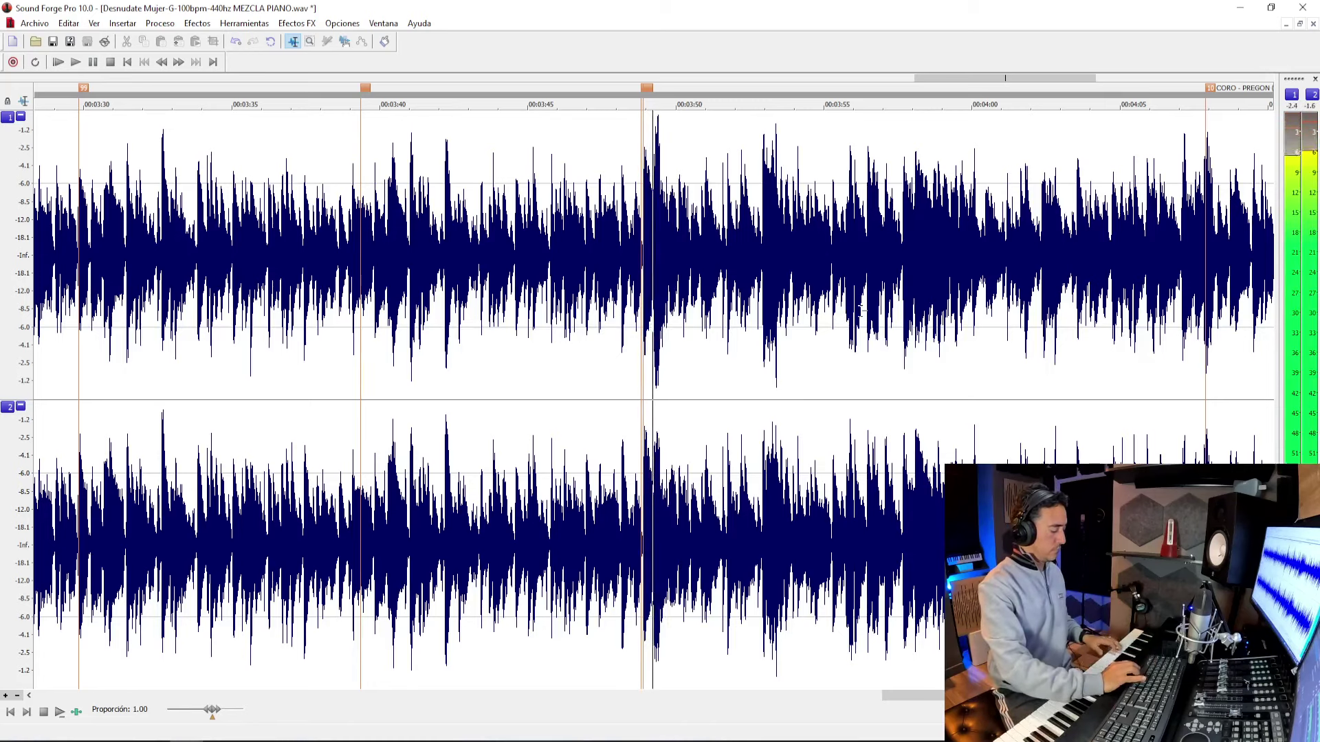
key(space)
key(space)
key(space)
key(space)
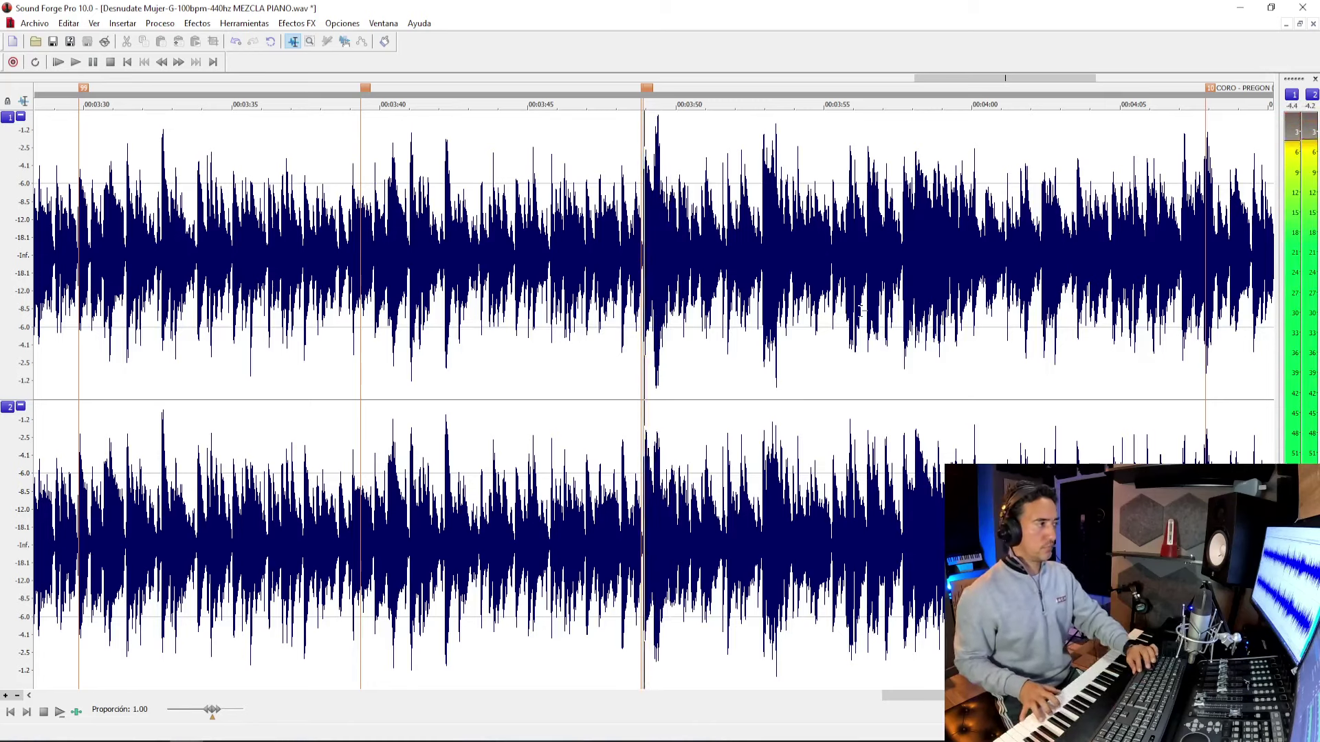
key(space)
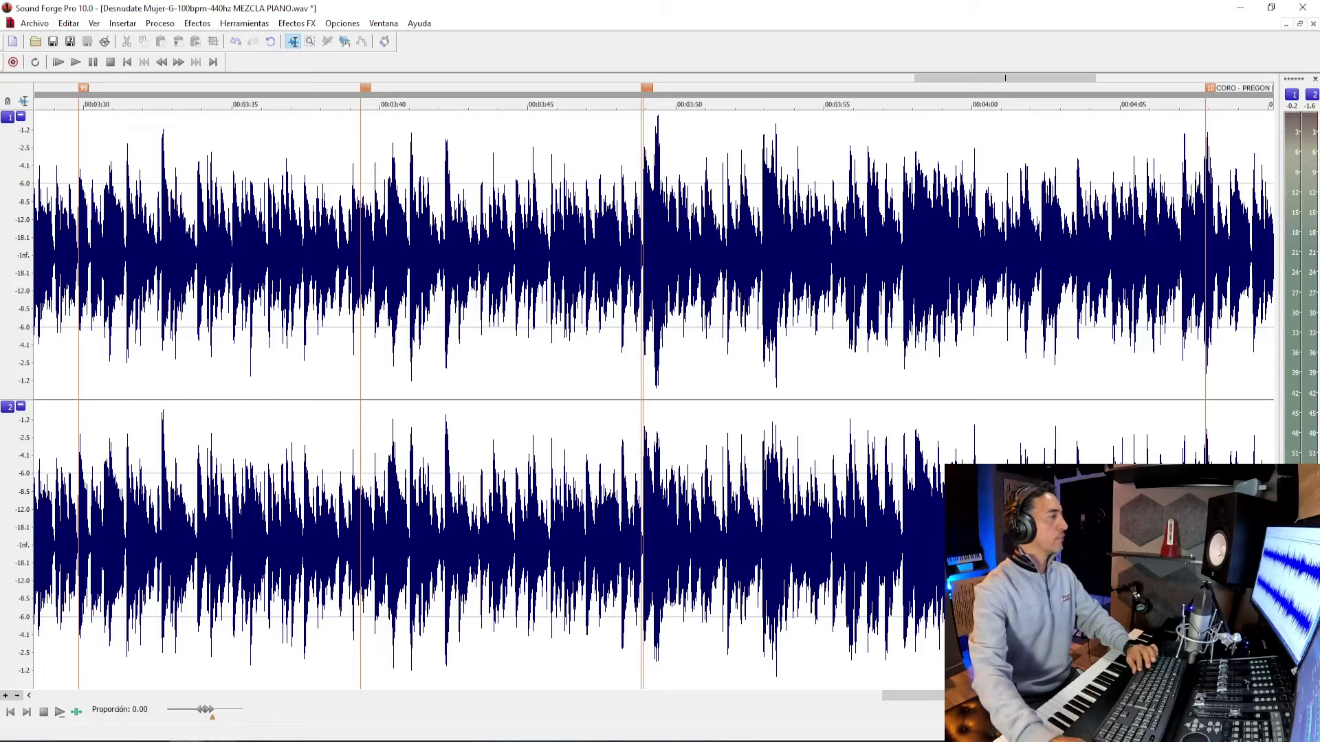
Back in Sibelius, copy both staves of bars 45 to 52 to bar 61 and move the G chord symbol clear of rehearsal mark E.
key(alt+Tab)
scroll(473, 413, down, 2)
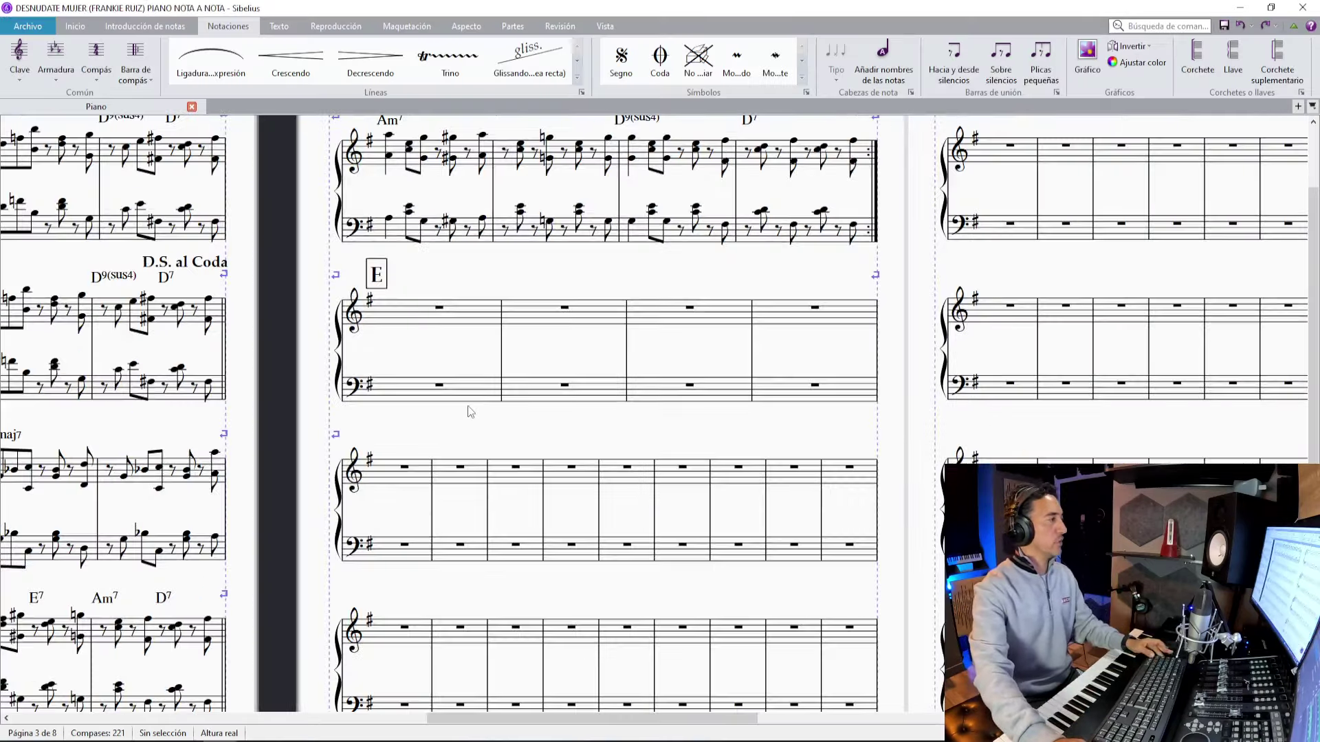
scroll(470, 412, up, 5)
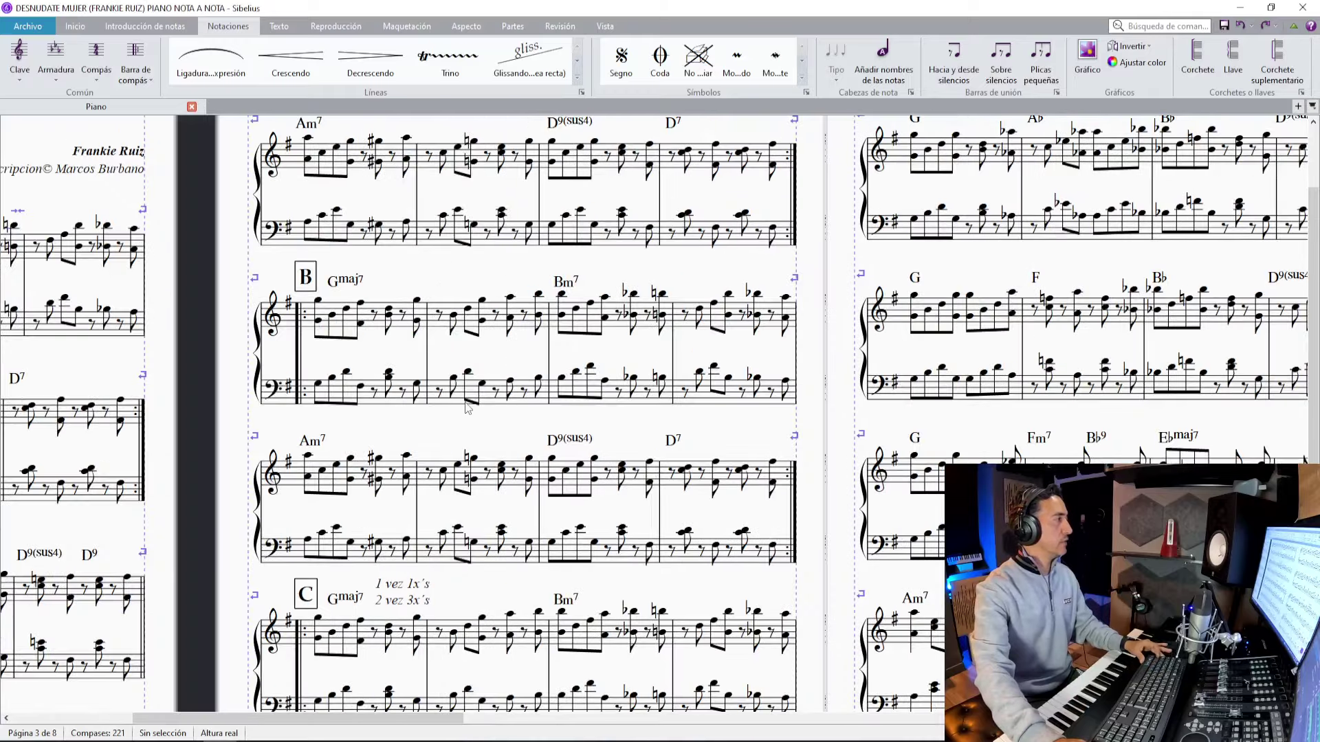
scroll(466, 403, up, 2)
scroll(465, 403, left, 4)
scroll(464, 400, down, 4)
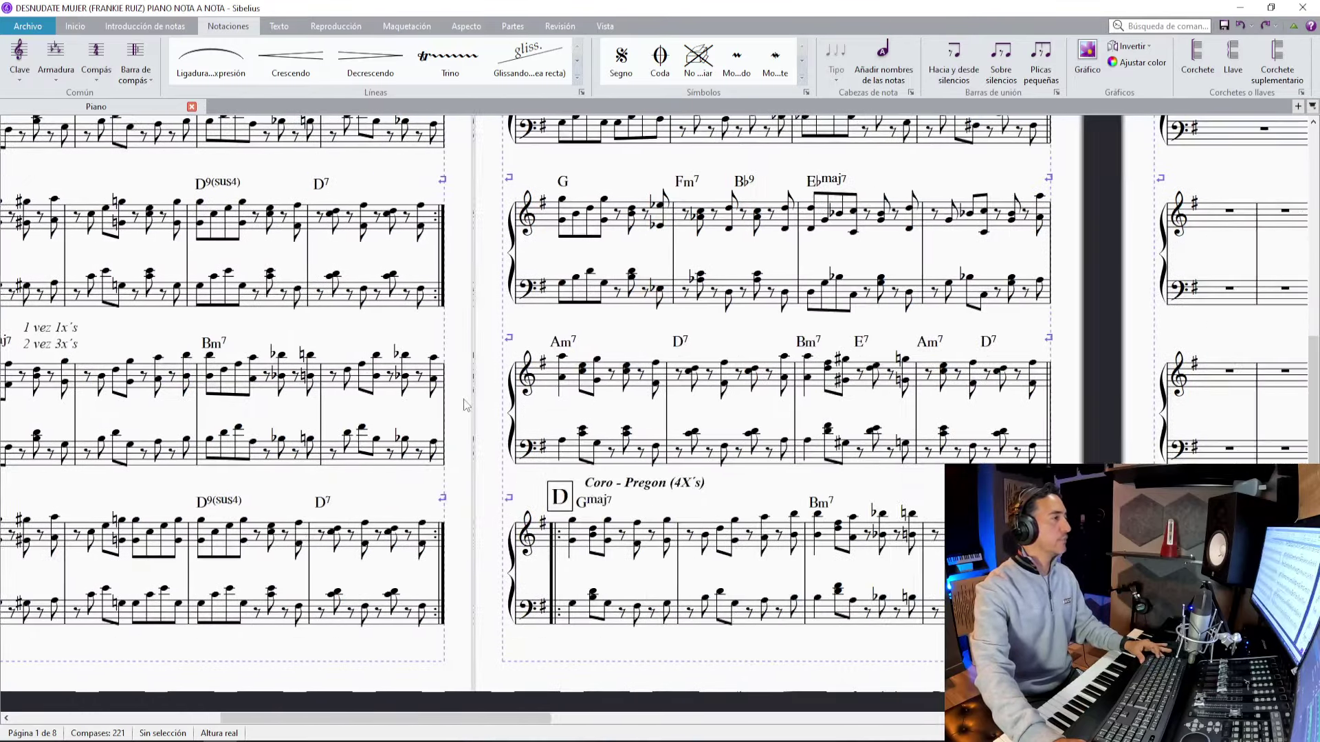
scroll(514, 403, up, 1)
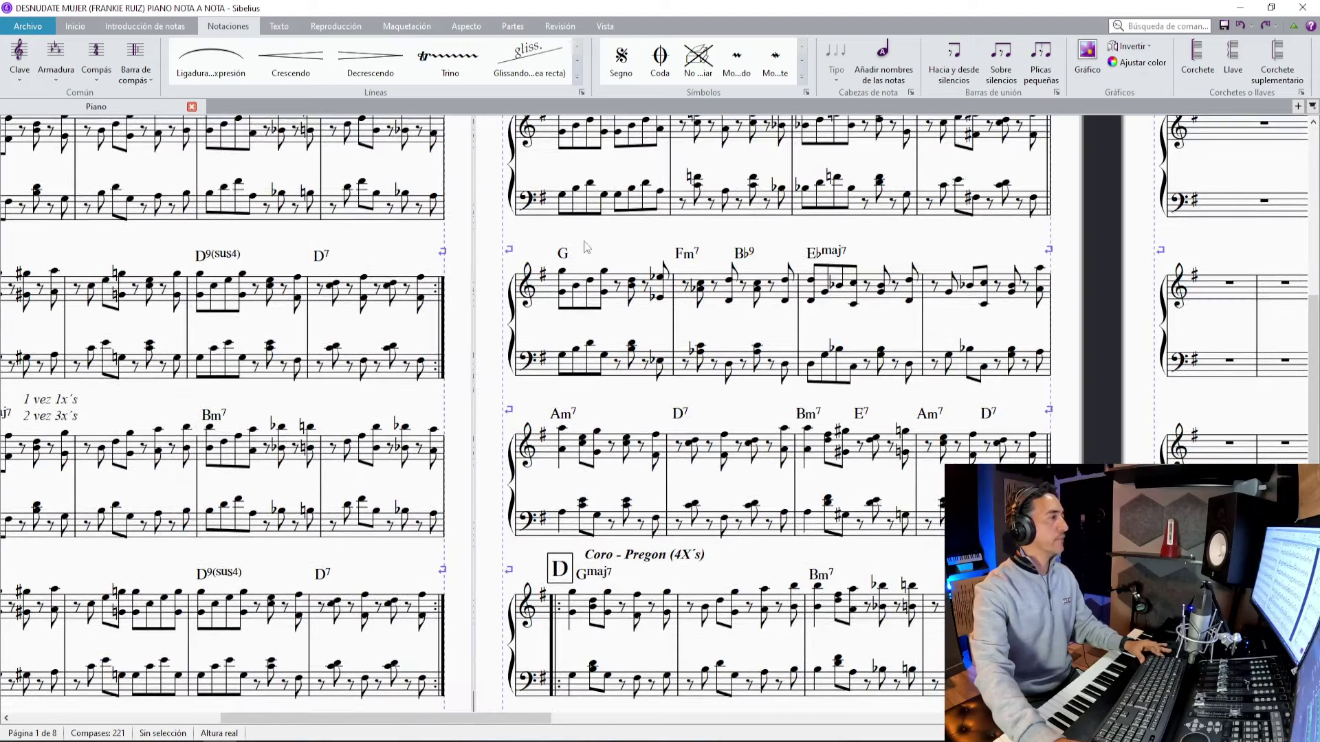
drag(550, 244, 400, 289)
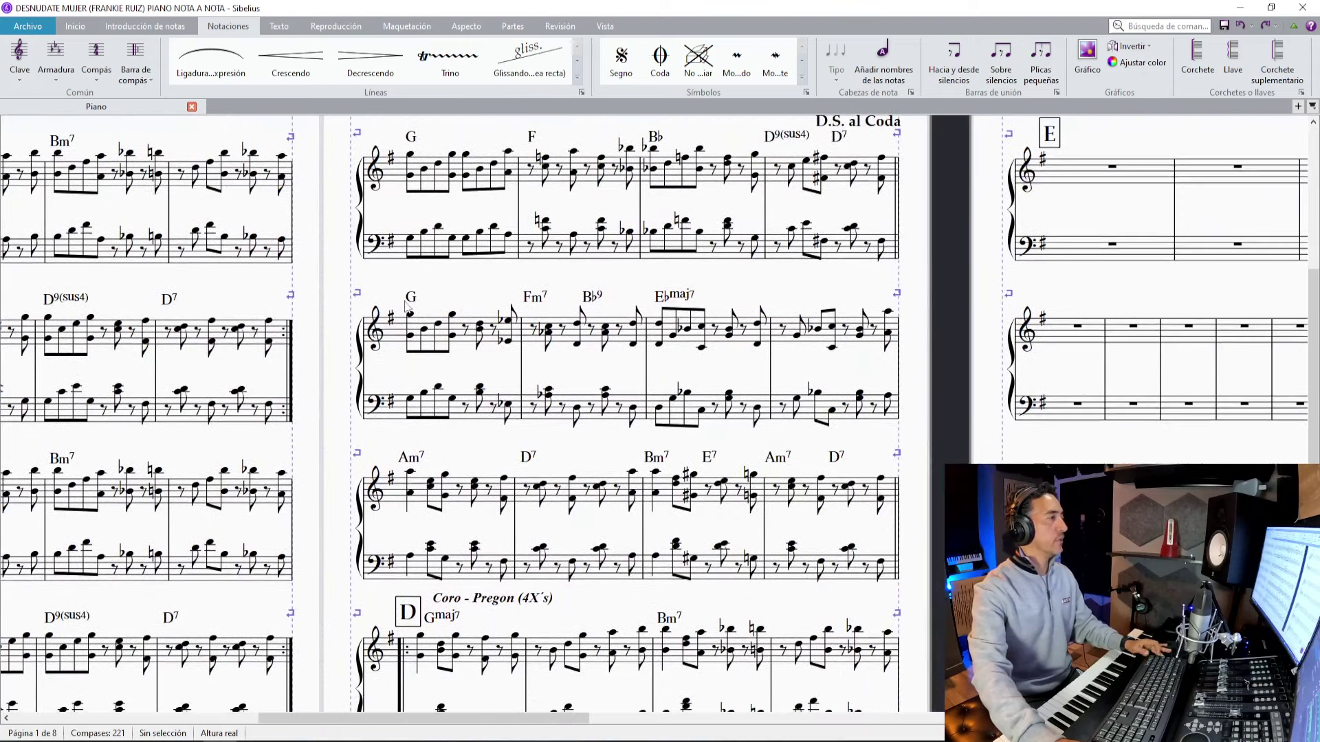
click(421, 335)
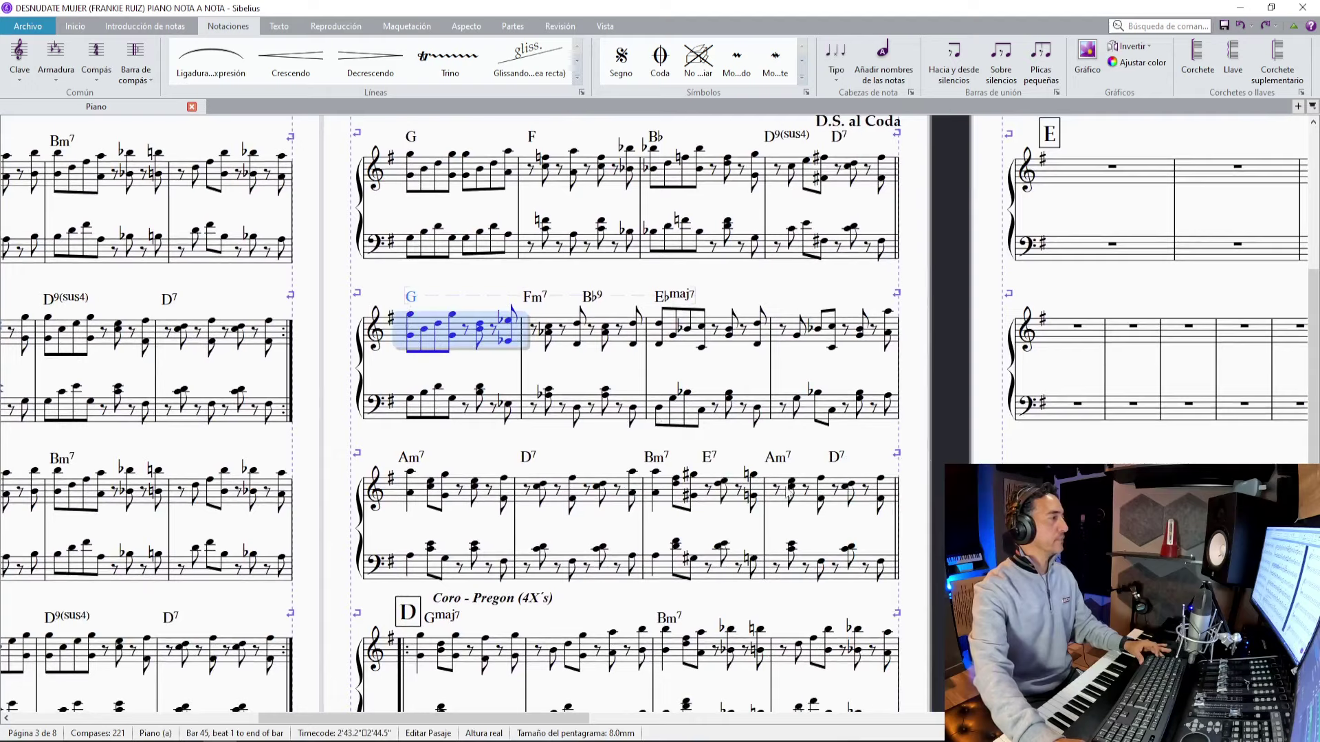
shift+click(865, 576)
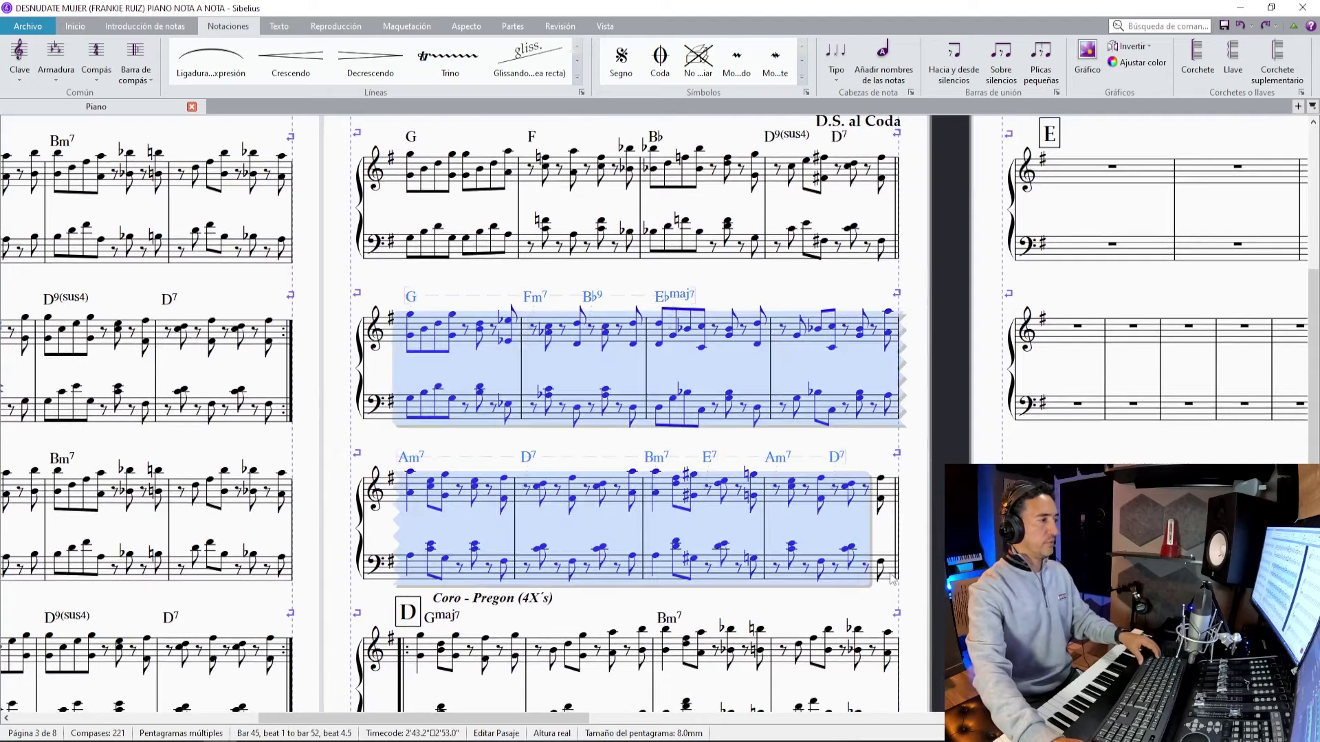
shift+click(892, 580)
scroll(864, 451, right, 3)
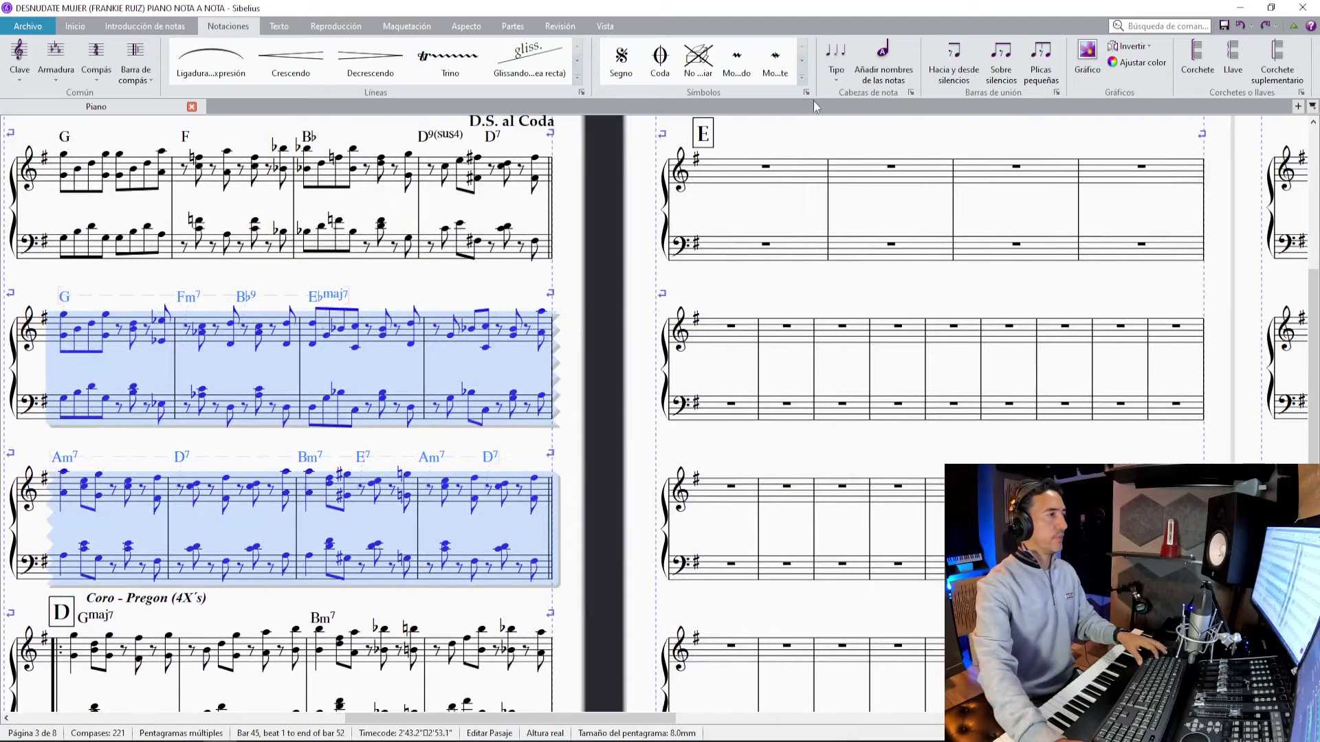
alt+click(761, 176)
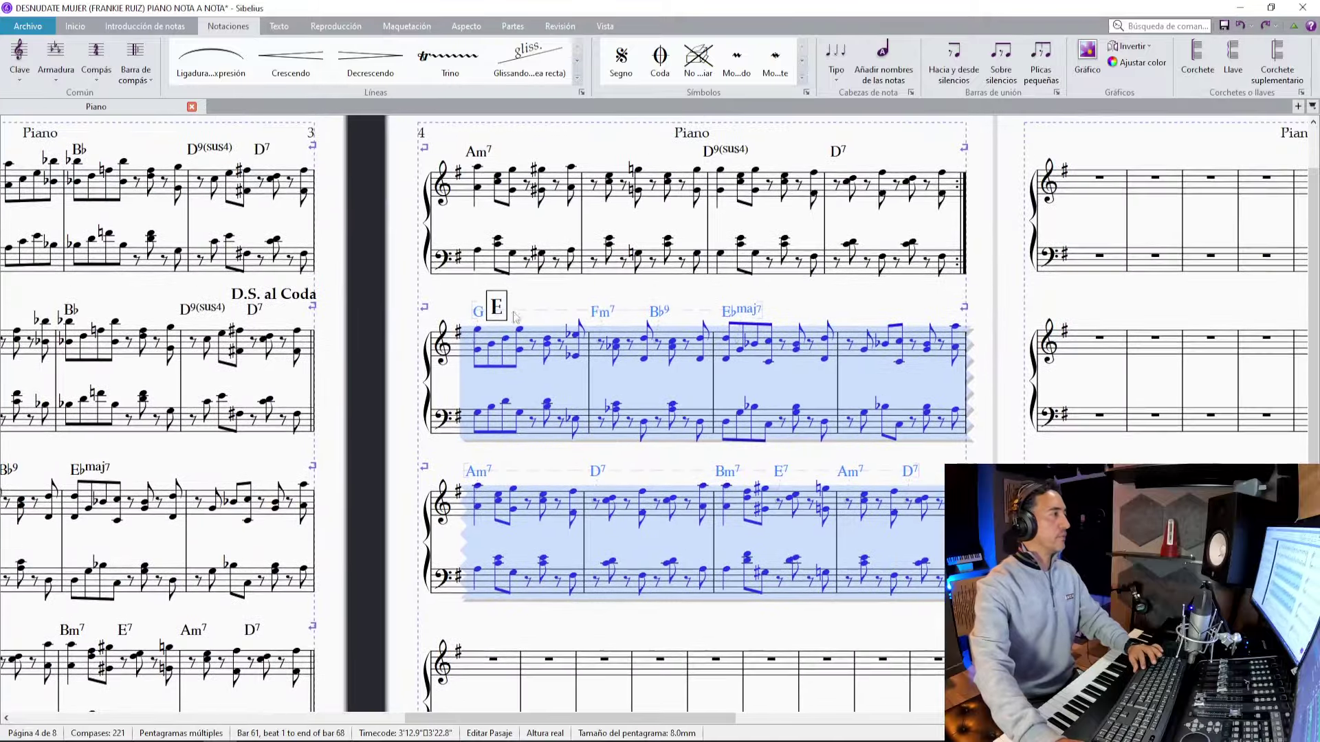
click(486, 313)
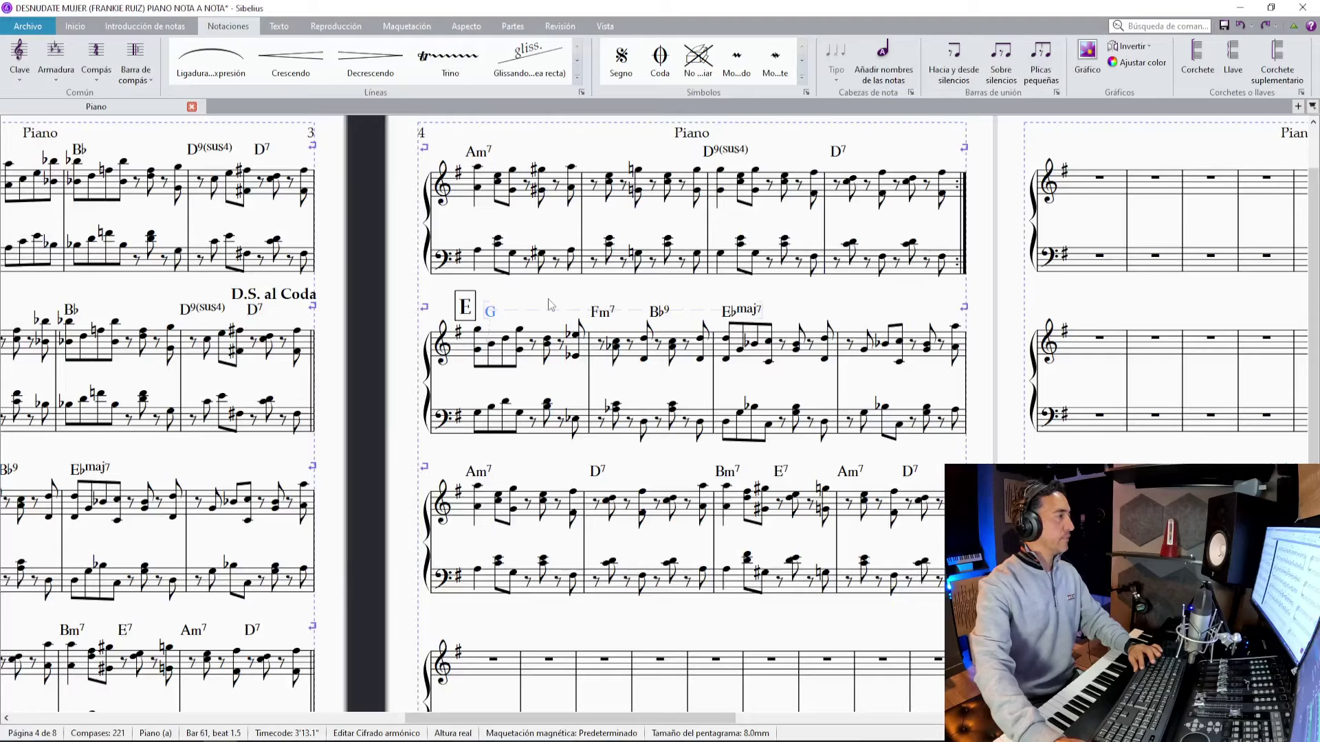
key(Escape)
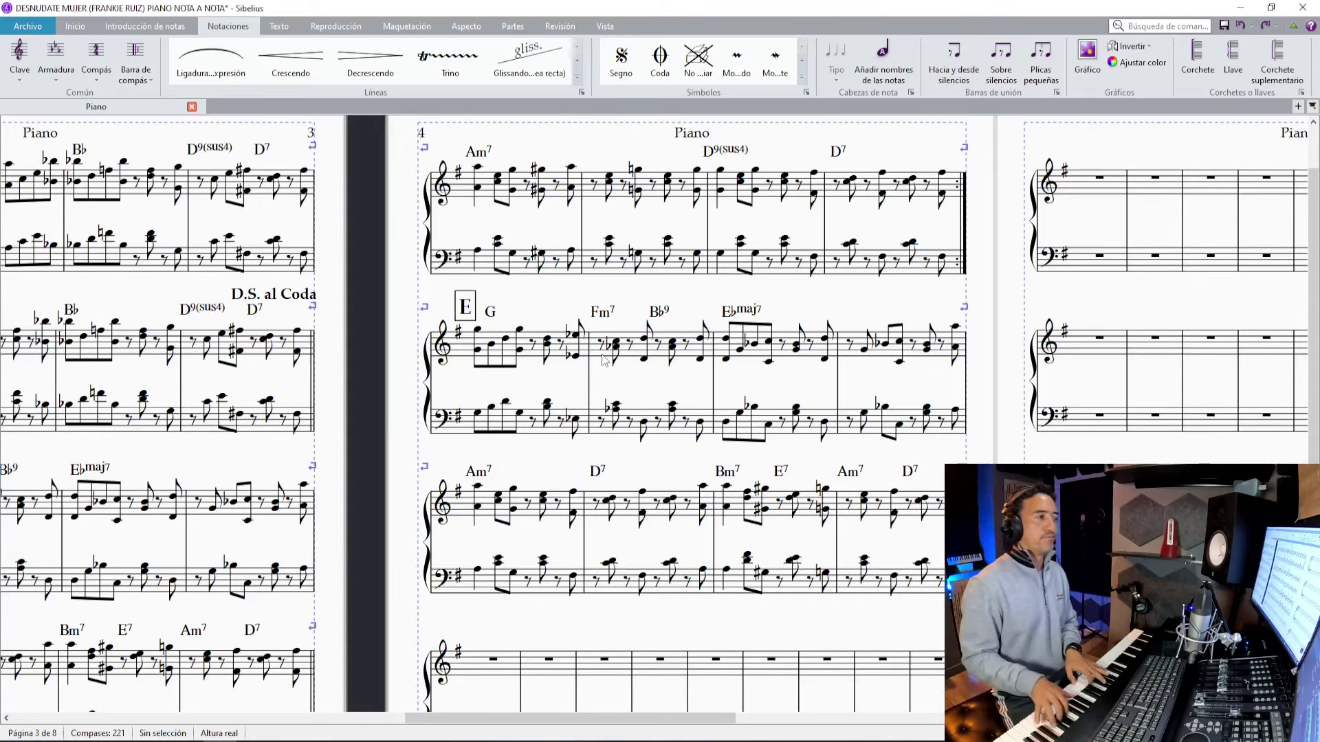
In Sound Forge, set a marker around 3:58 where the section repeats, compare the playback with the Sibelius score and stop it.
key(alt+Tab)
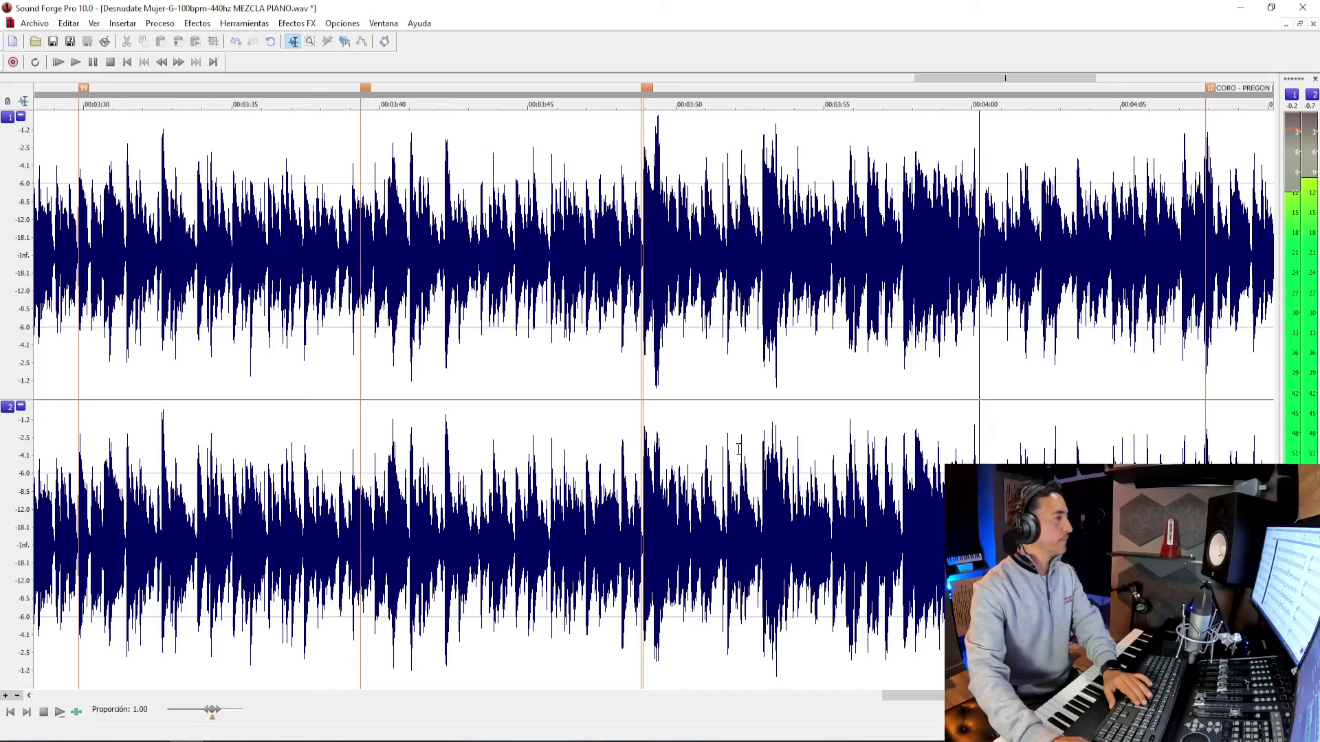
click(908, 315)
key(m)
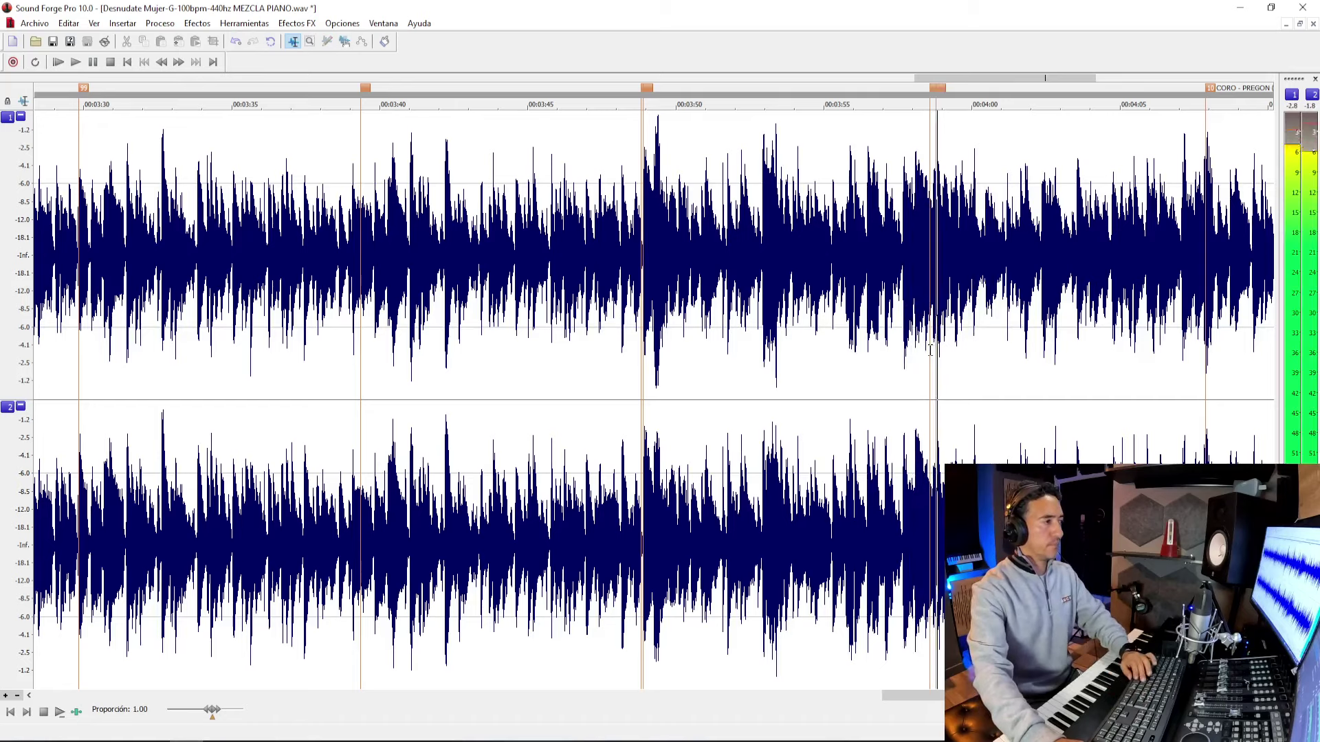
key(space)
key(space)
mouse_move(222, 741)
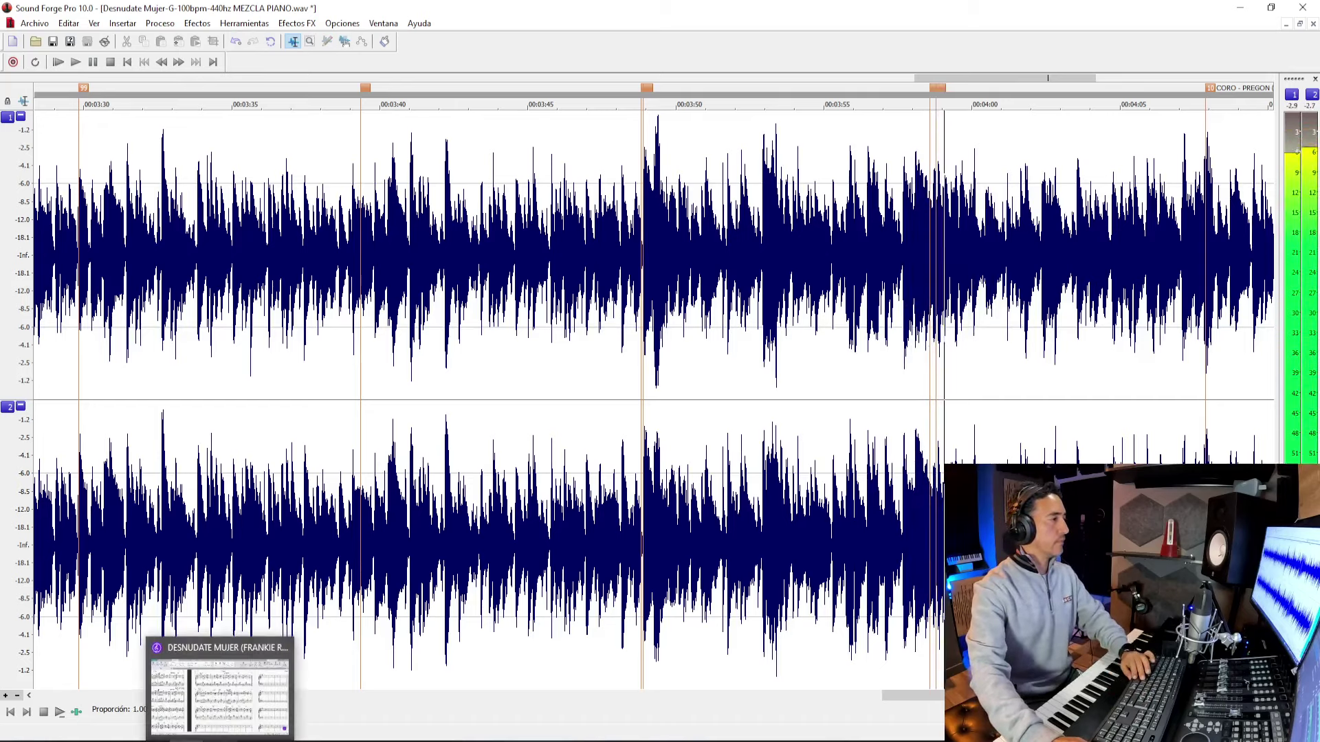
click(221, 695)
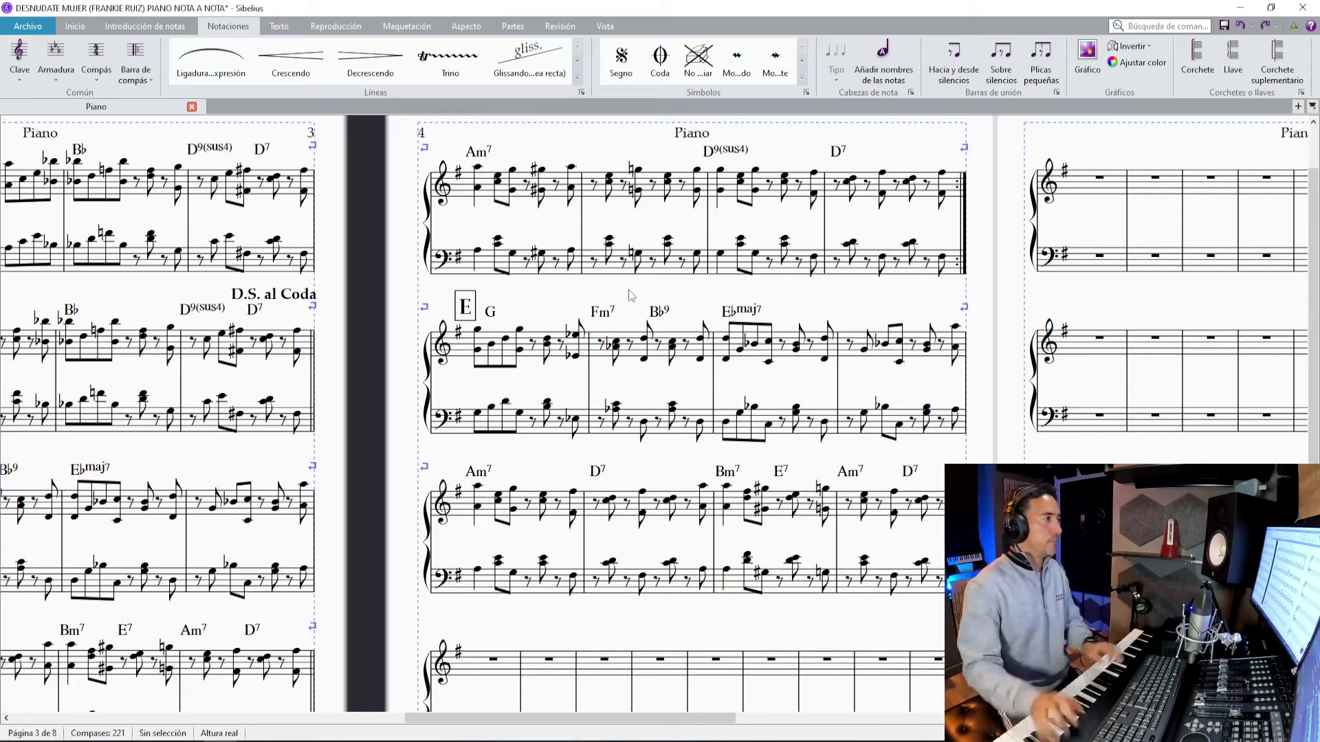
key(alt+Tab)
key(space)
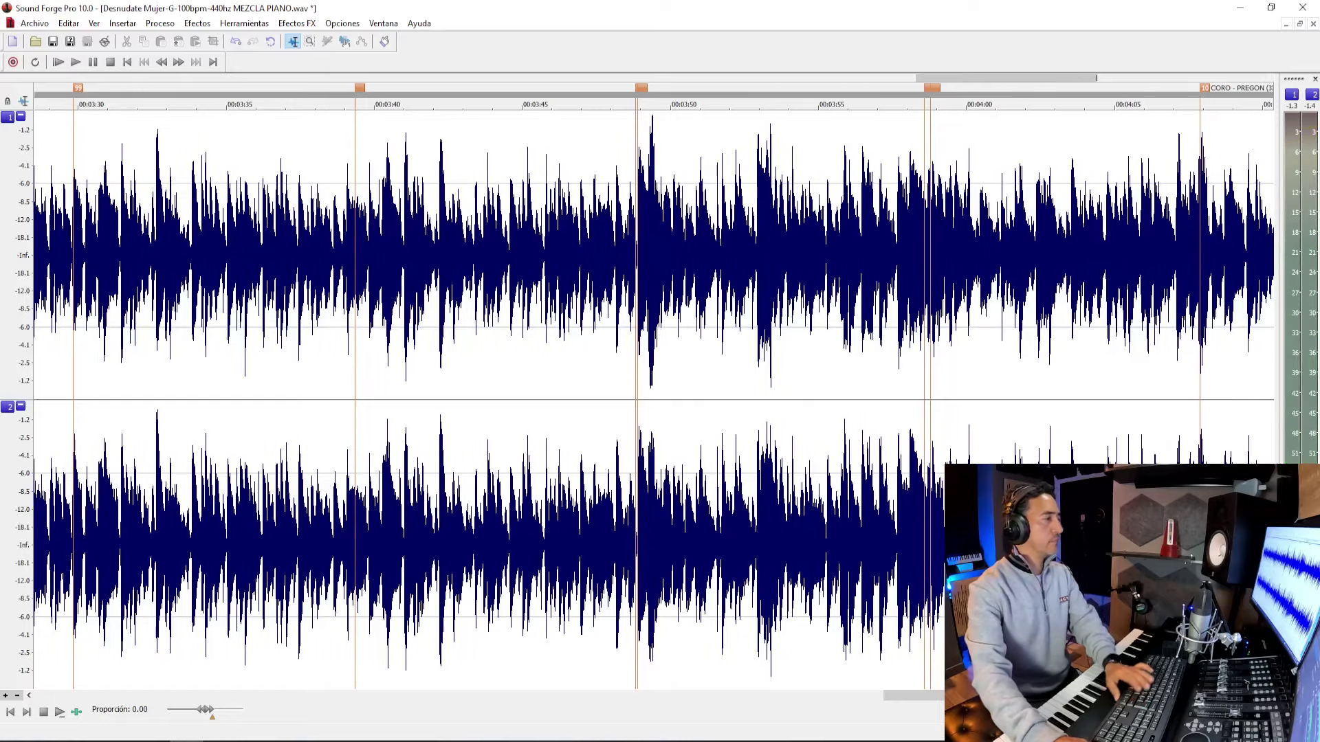
Back in Sibelius, add a start repeat barline at bar 61 and keep bars 61 to 64 together on one system.
key(alt+Tab)
click(509, 362)
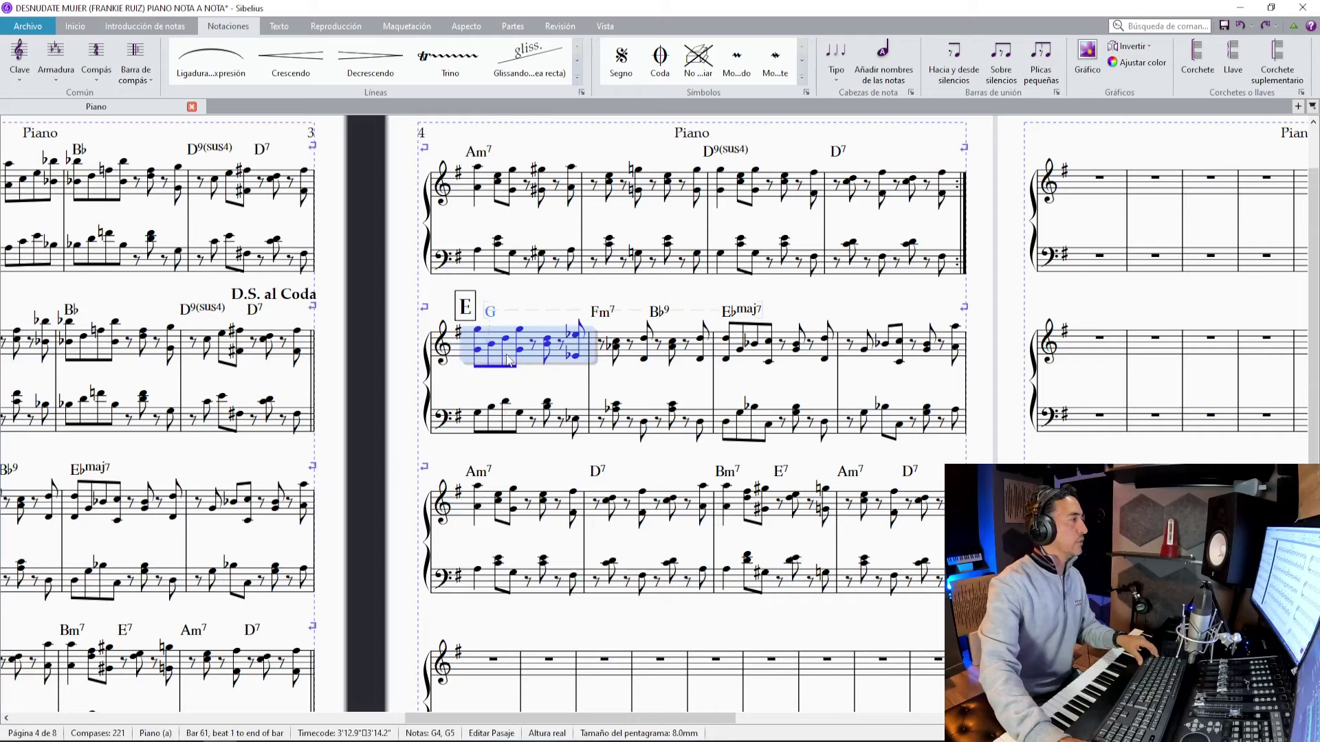
shift+click(936, 595)
key(ctrl+z)
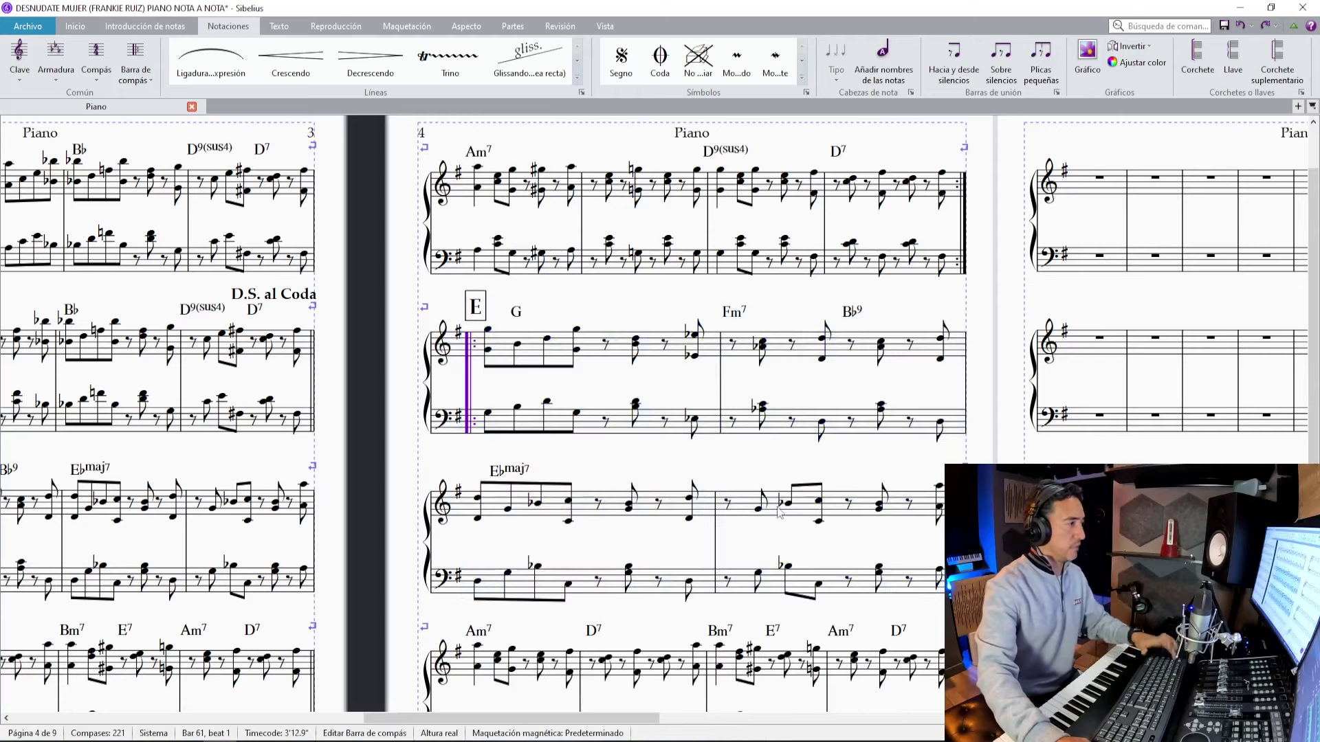
drag(595, 354, 837, 510)
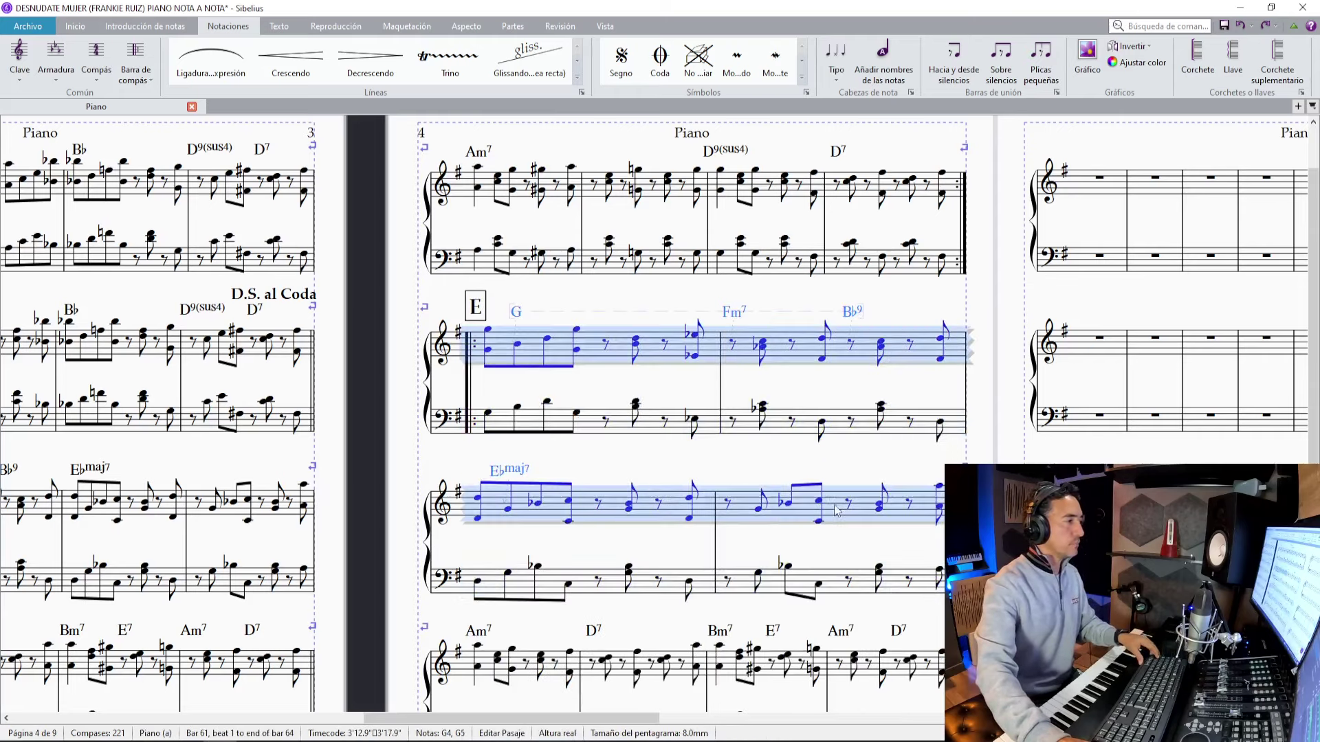
key(alt+shift+m)
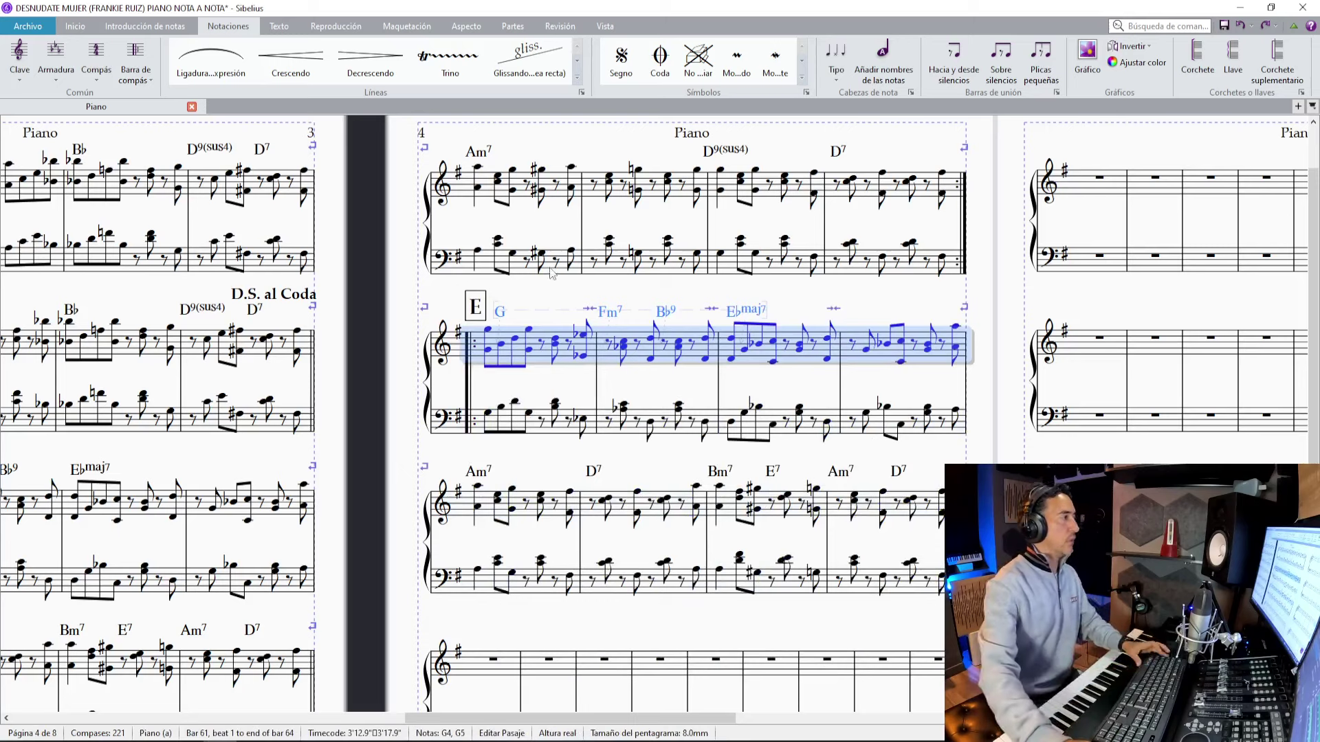
key(Escape)
Add the system text "Mambo" at bar 61 and place it above the G chord beside rehearsal mark E.
click(540, 362)
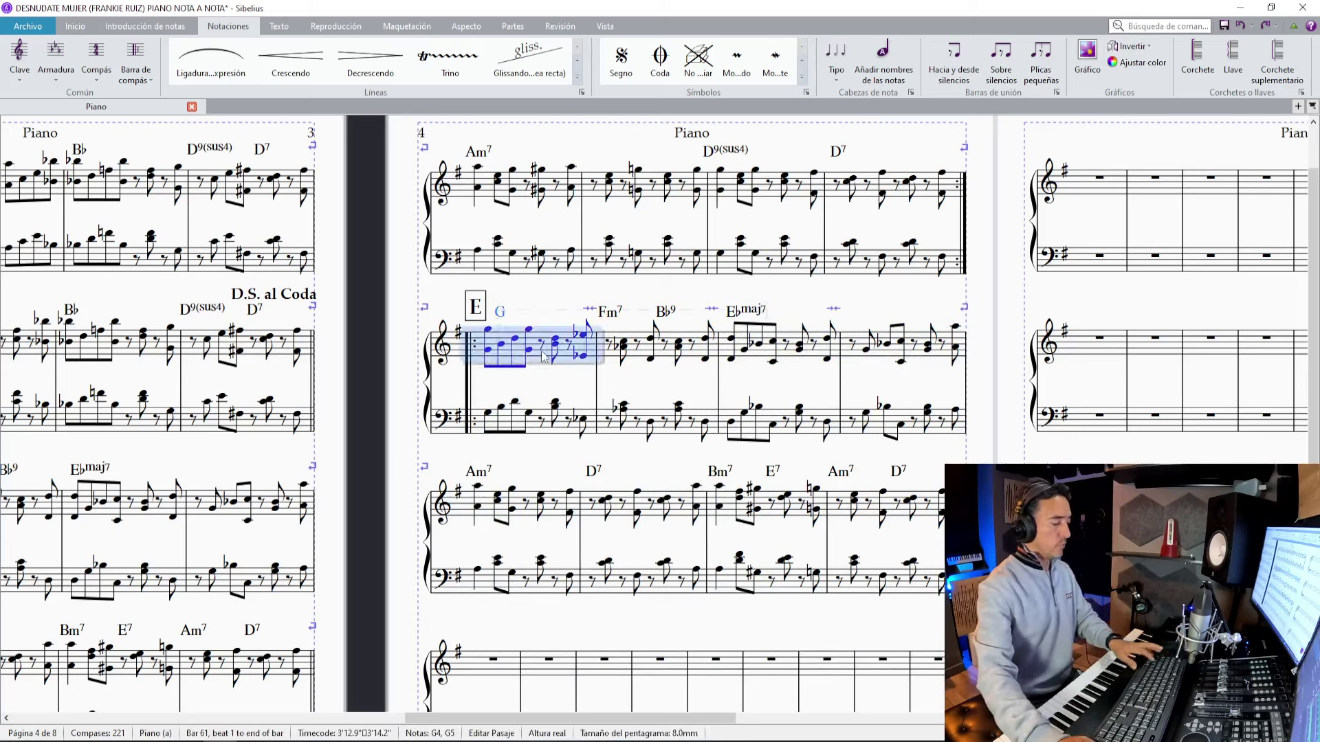
key(ctrl+alt+t)
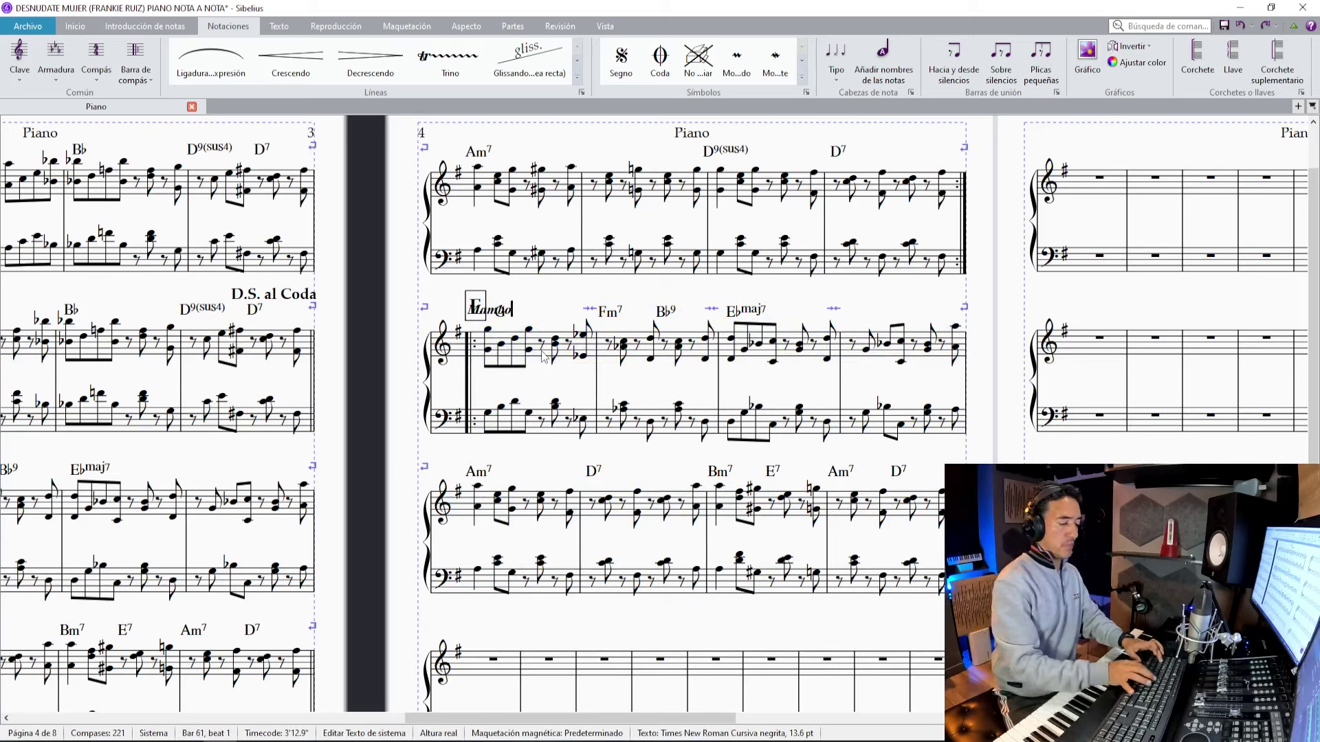
click(546, 289)
mouse_move(506, 297)
mouse_down()
mouse_move(540, 281)
mouse_move(529, 286)
mouse_up()
key(Escape)
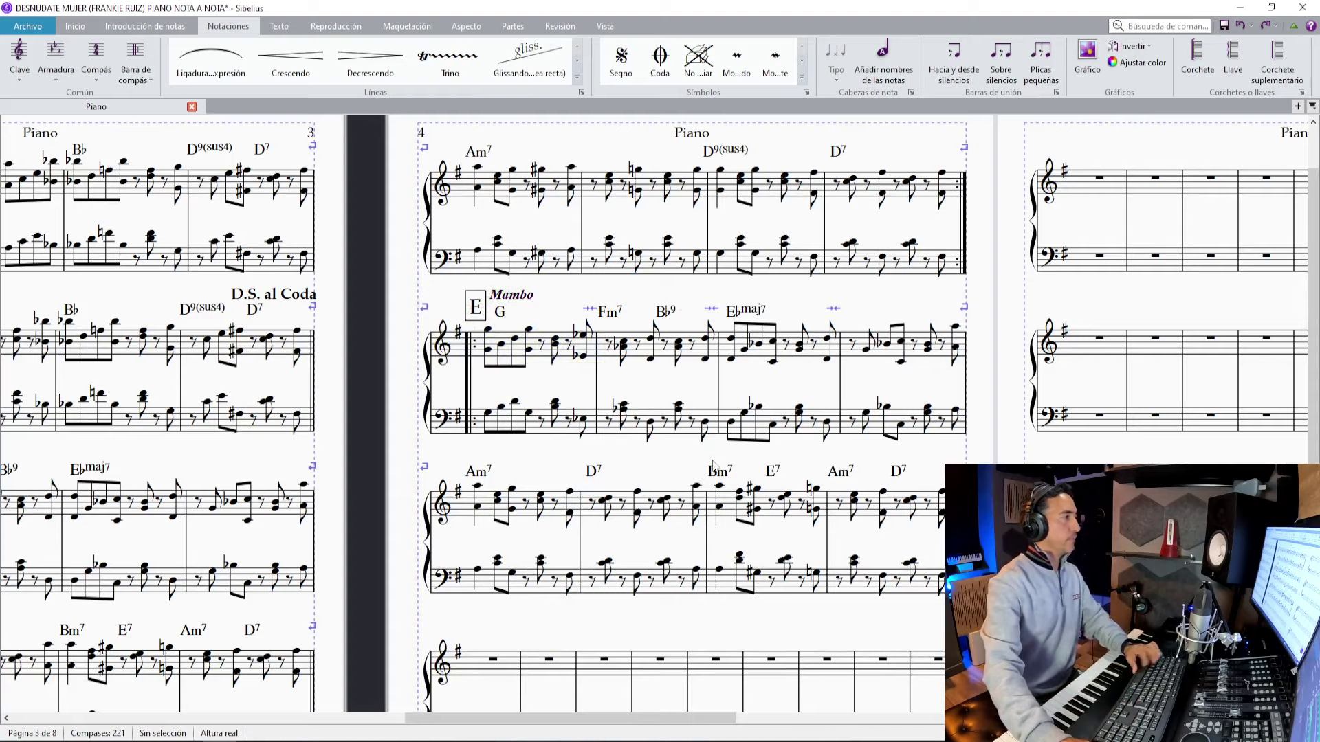
Close the Mambo with an end repeat barline at bar 68 and break the following system after four bars.
scroll(714, 462, down, 2)
scroll(651, 597, down, 1)
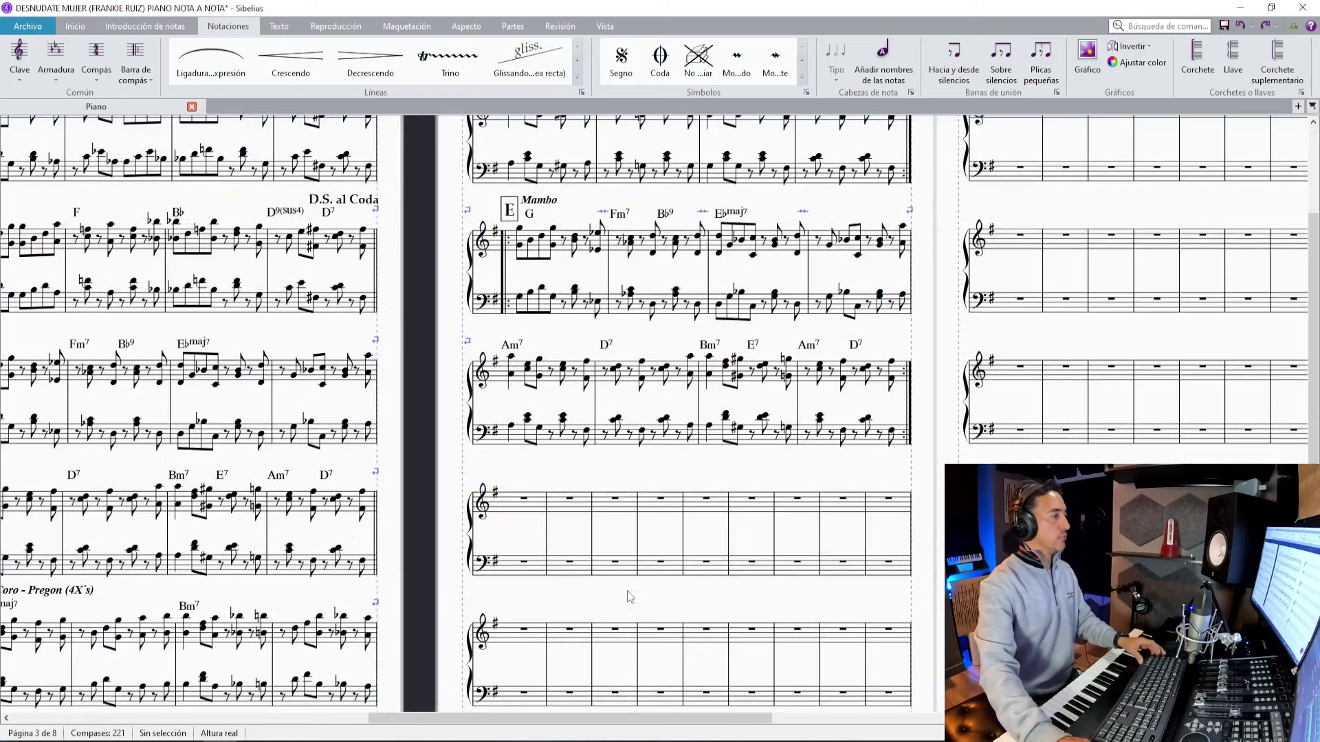
click(684, 530)
key(Return)
key(Return)
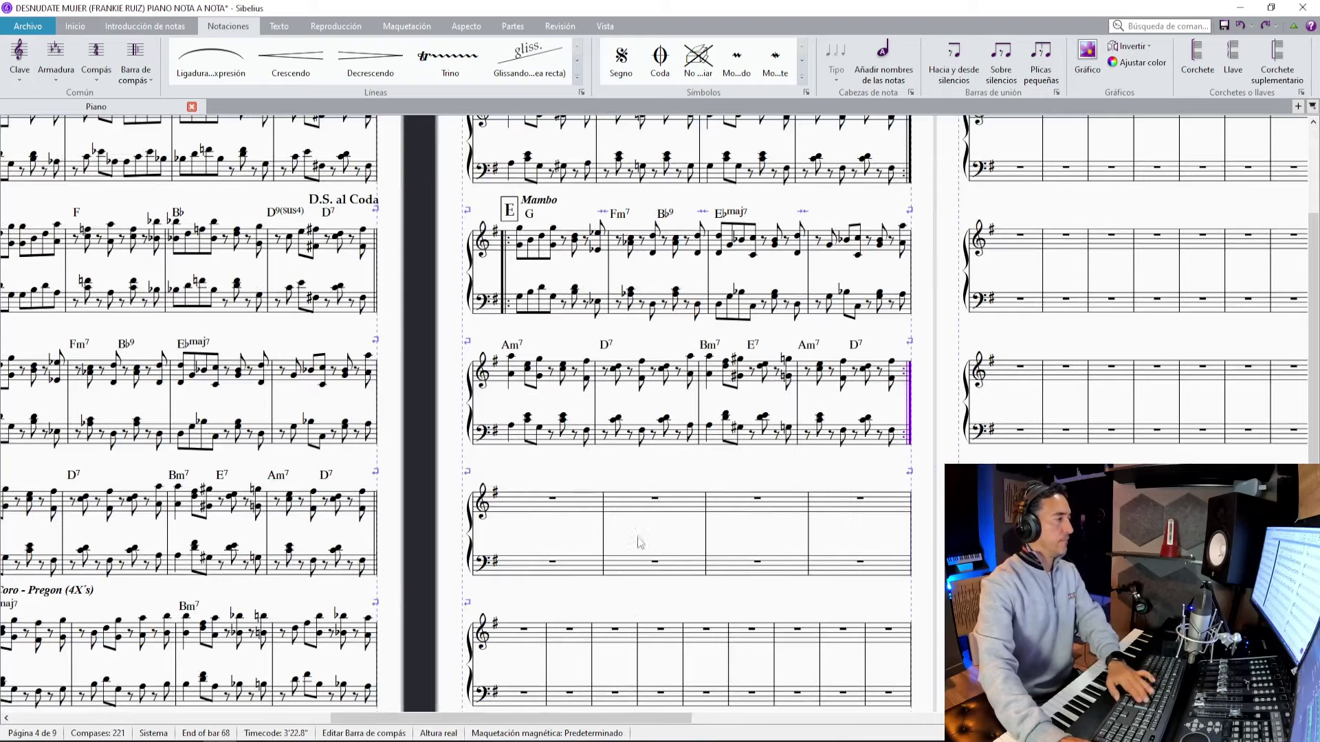
Add rehearsal mark F at bar 69, the first bar after the Mambo repeat.
click(550, 507)
key(ctrl+r)
key(Escape)
key(ctrl+plus)
key(ctrl+plus)
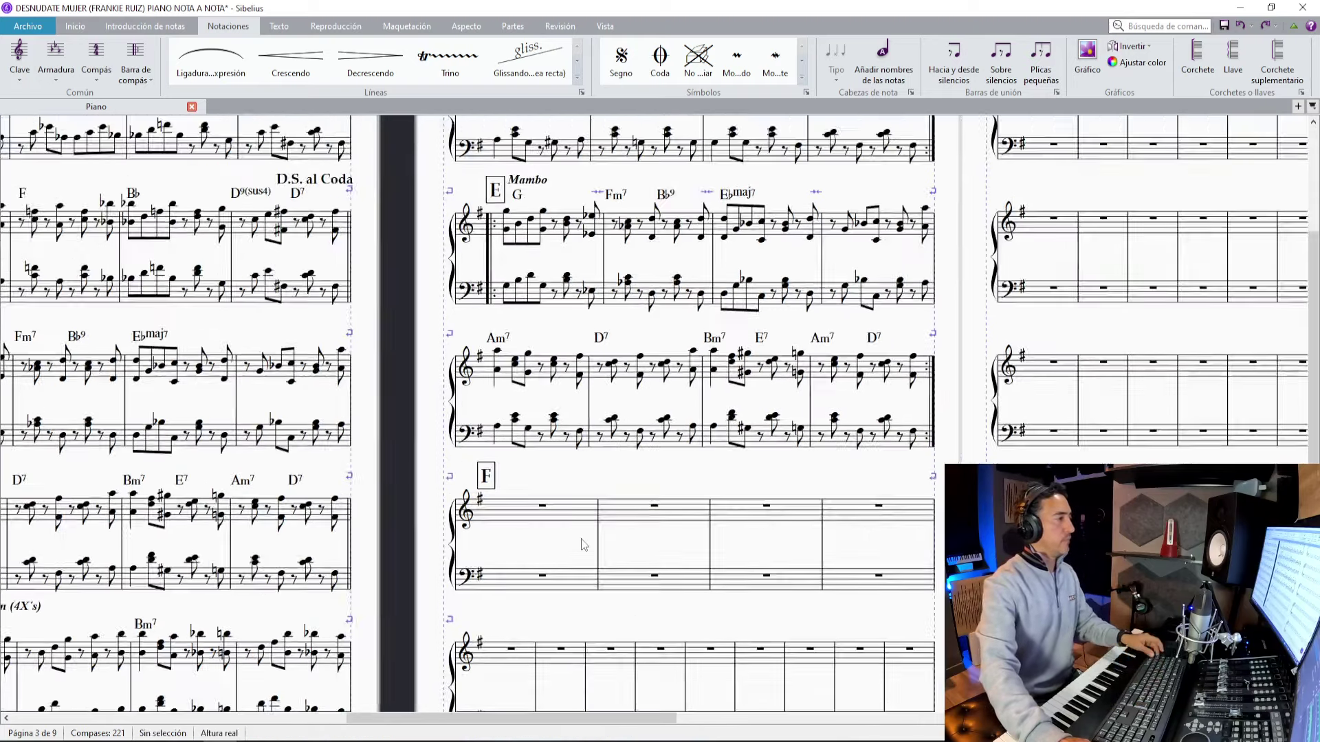
Break the second system of section F after its fourth bar.
drag(571, 591, 582, 352)
click(701, 489)
key(Return)
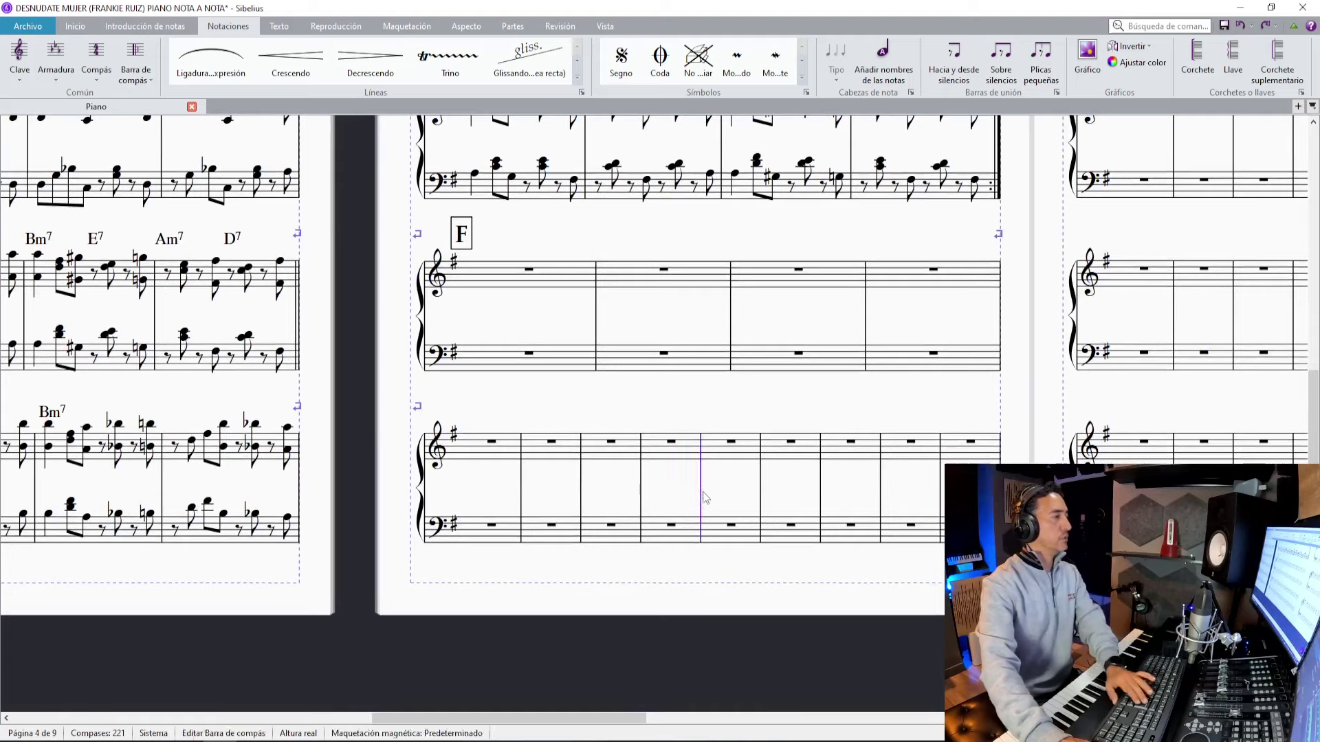
Copy both staves of bars 53 to 60 from section D to bar 69 and add a start repeat barline at rehearsal mark F.
key(ctrl+minus)
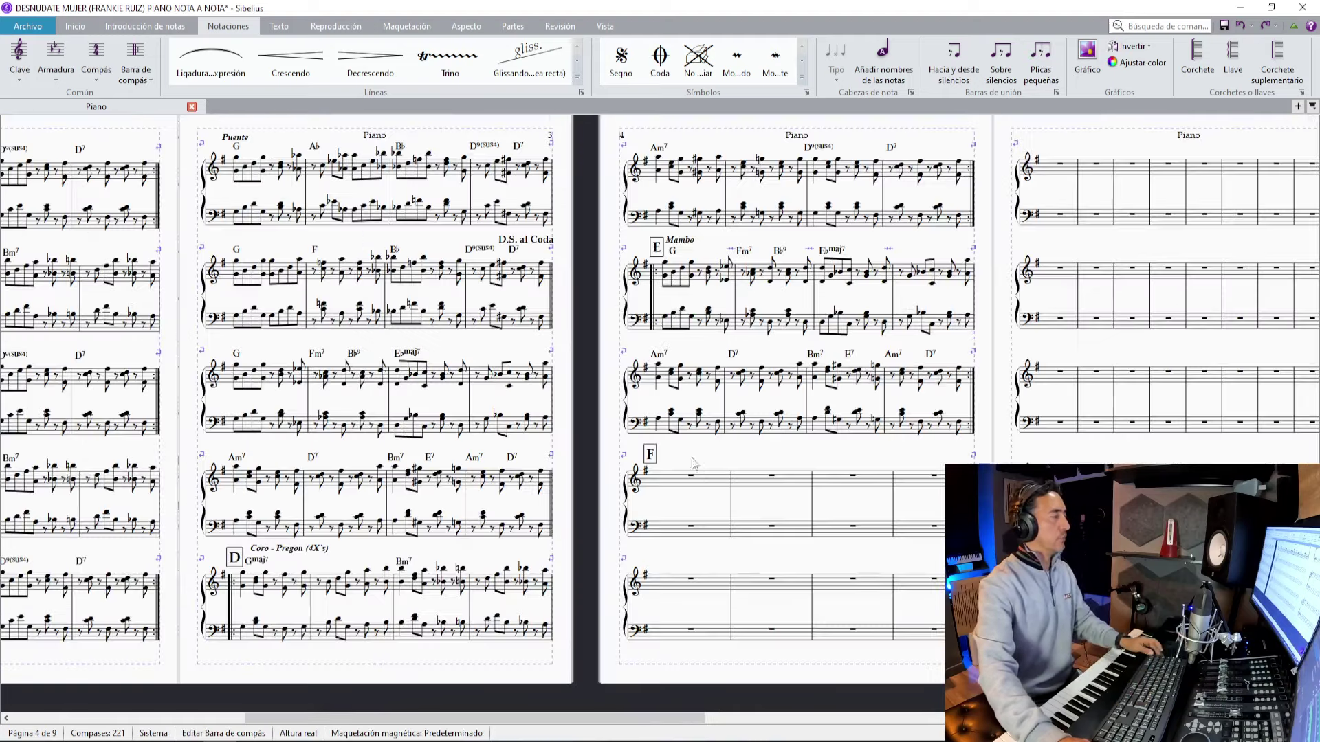
click(282, 595)
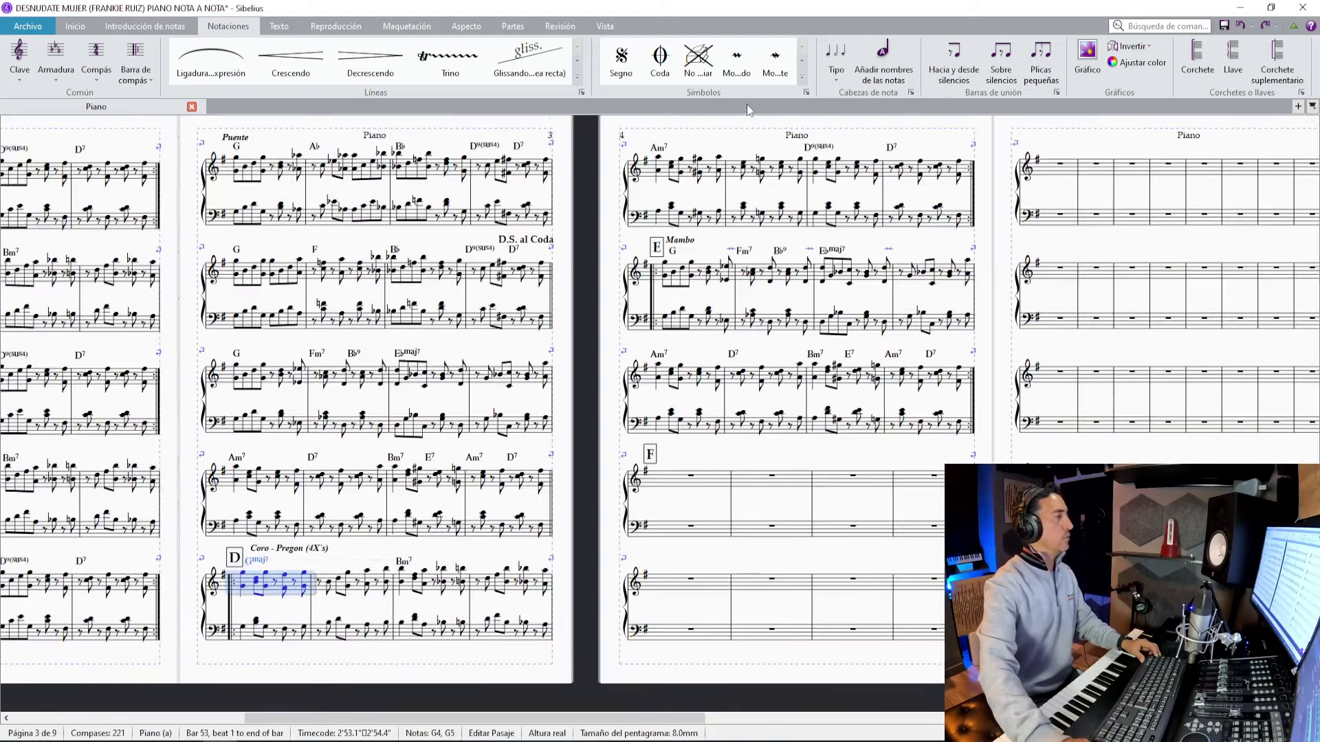
shift+click(968, 225)
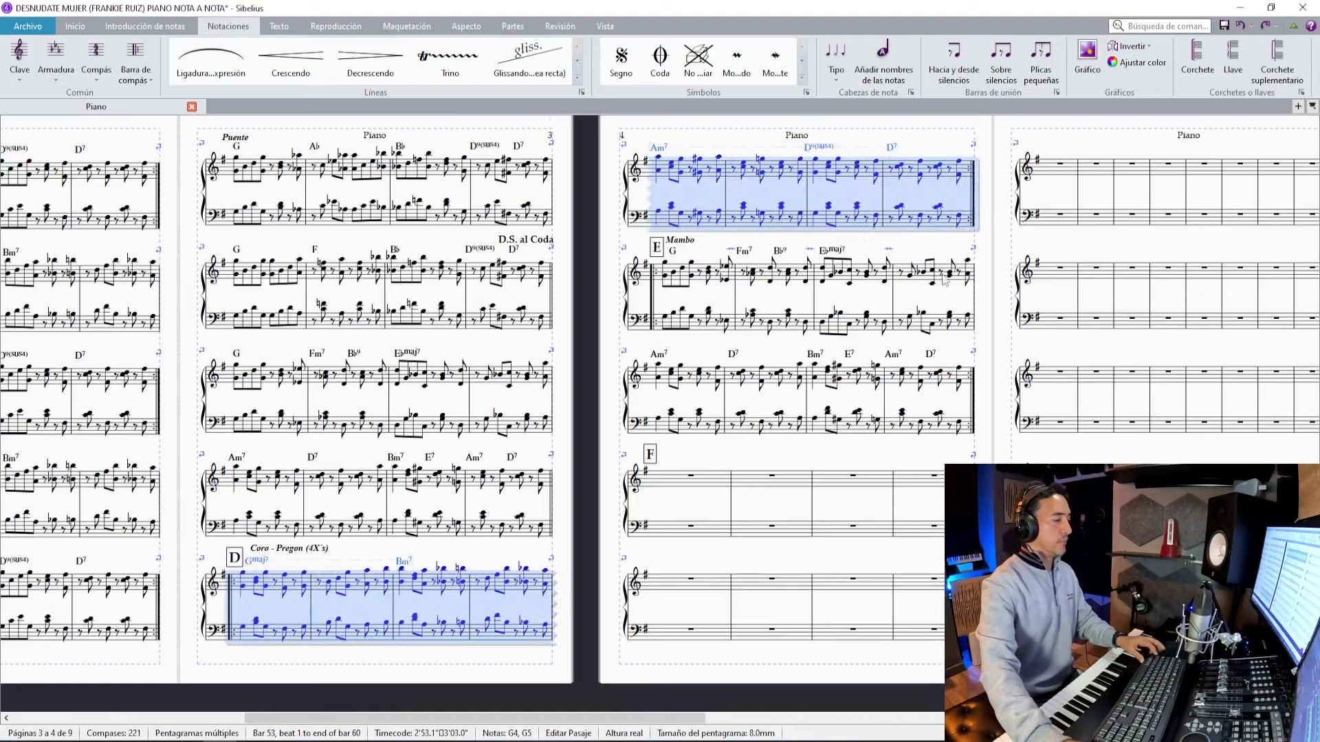
click(730, 492)
key(ctrl+v)
key(ctrl+plus)
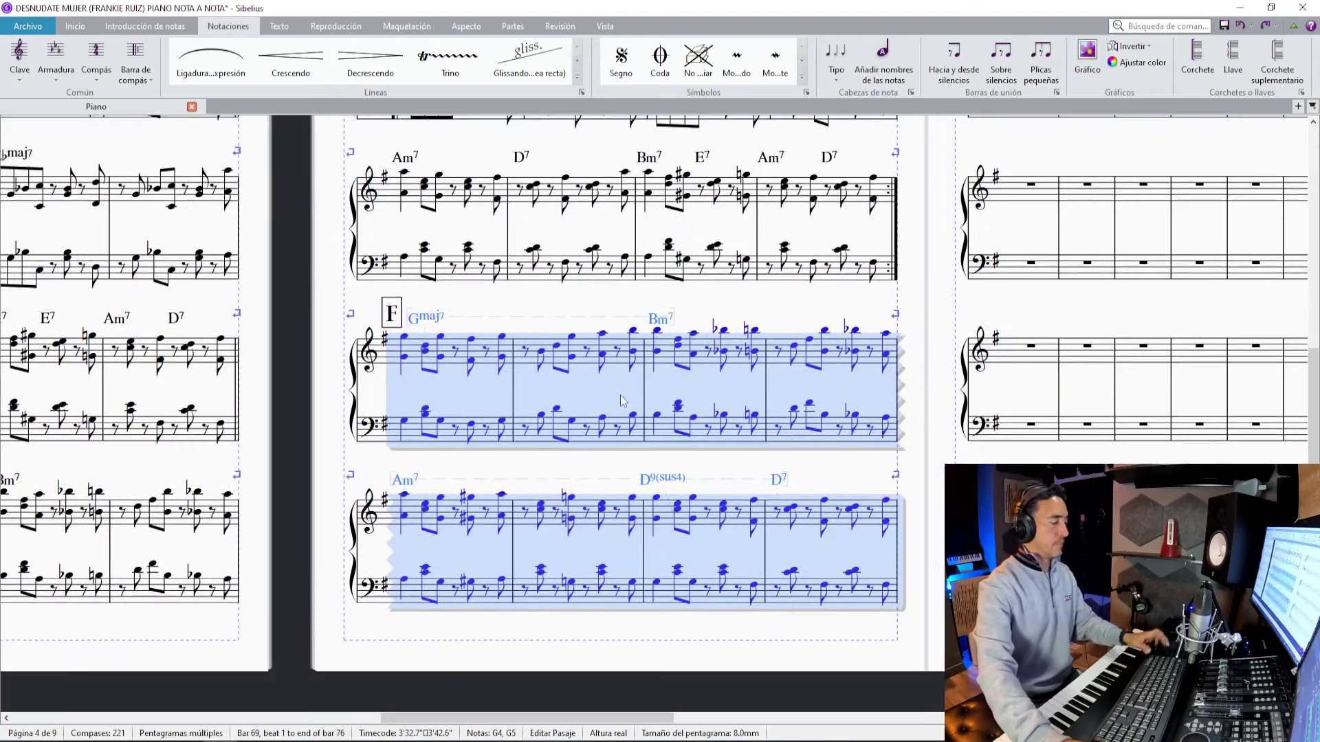
click(389, 377)
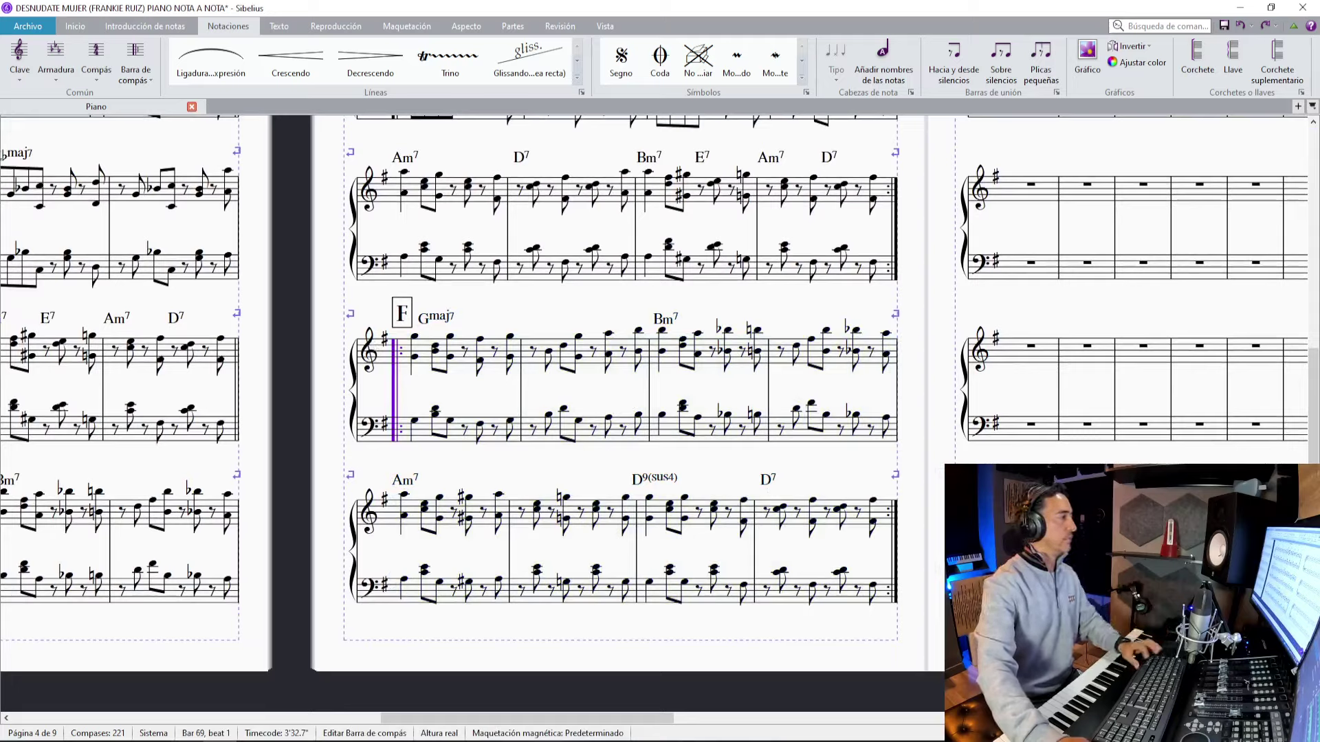
Switch to Sound Forge and listen to the recording around the "CORO - PREGON (3X´S)" marker.
key(alt+Tab)
key(space)
scroll(990, 413, down, 2)
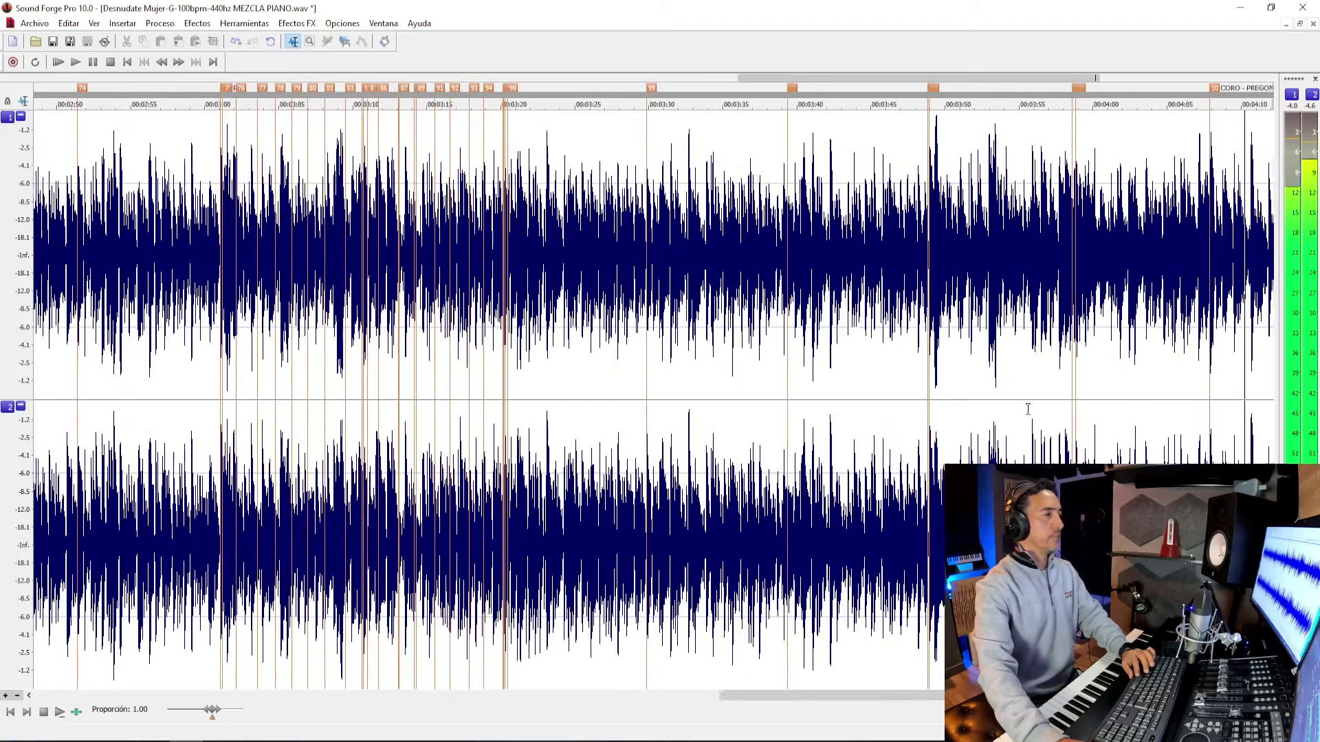
scroll(1181, 459, right, 4)
key(space)
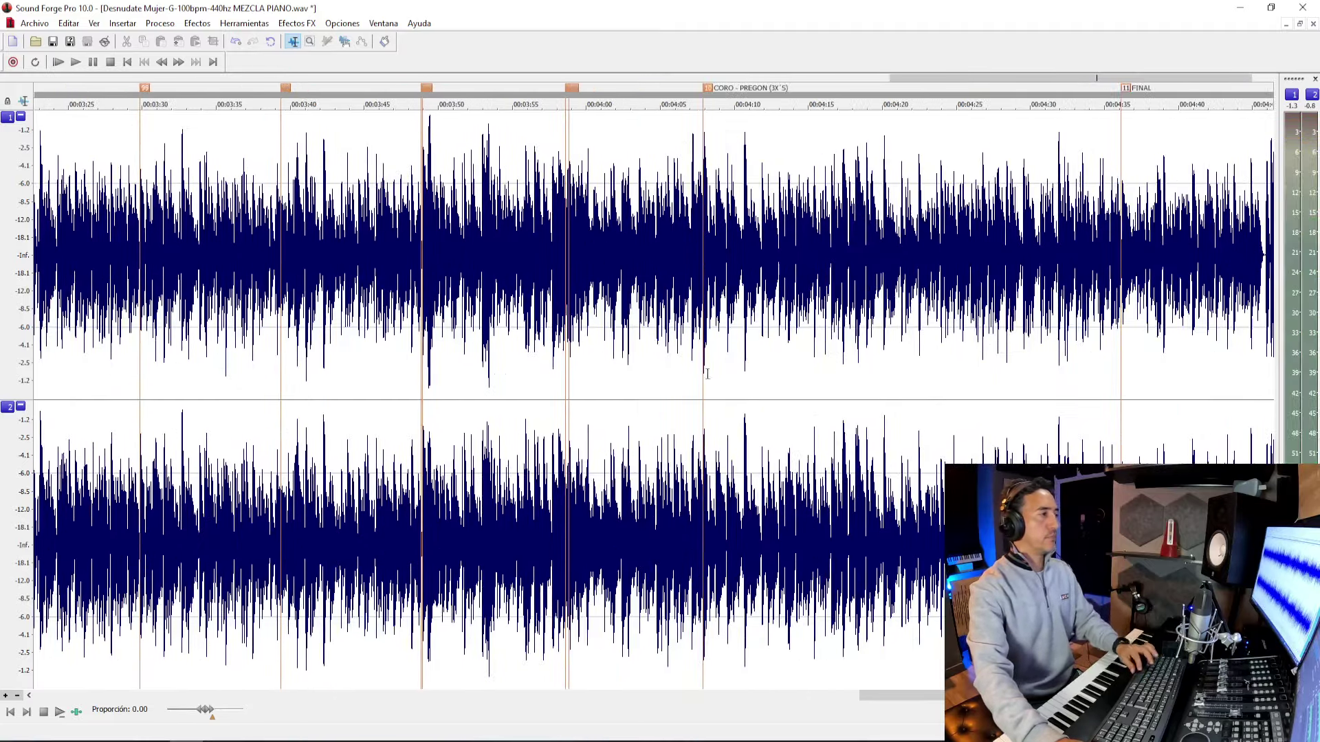
key(space)
key(space)
click(692, 353)
key(space)
Back in Sibelius, add the system text "Coro - Pregon (3X´s)" above the Gmaj7 chord beside rehearsal mark F and save the score.
key(alt+Tab)
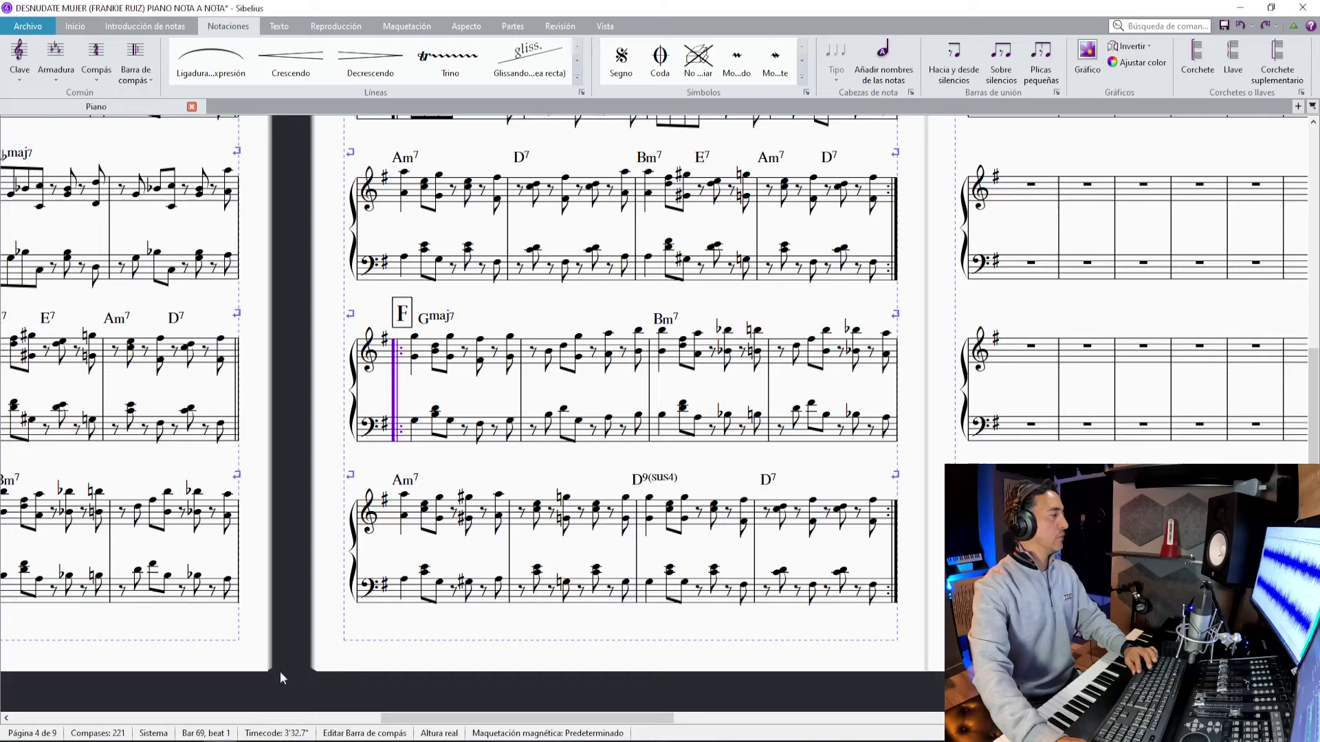
key(Escape)
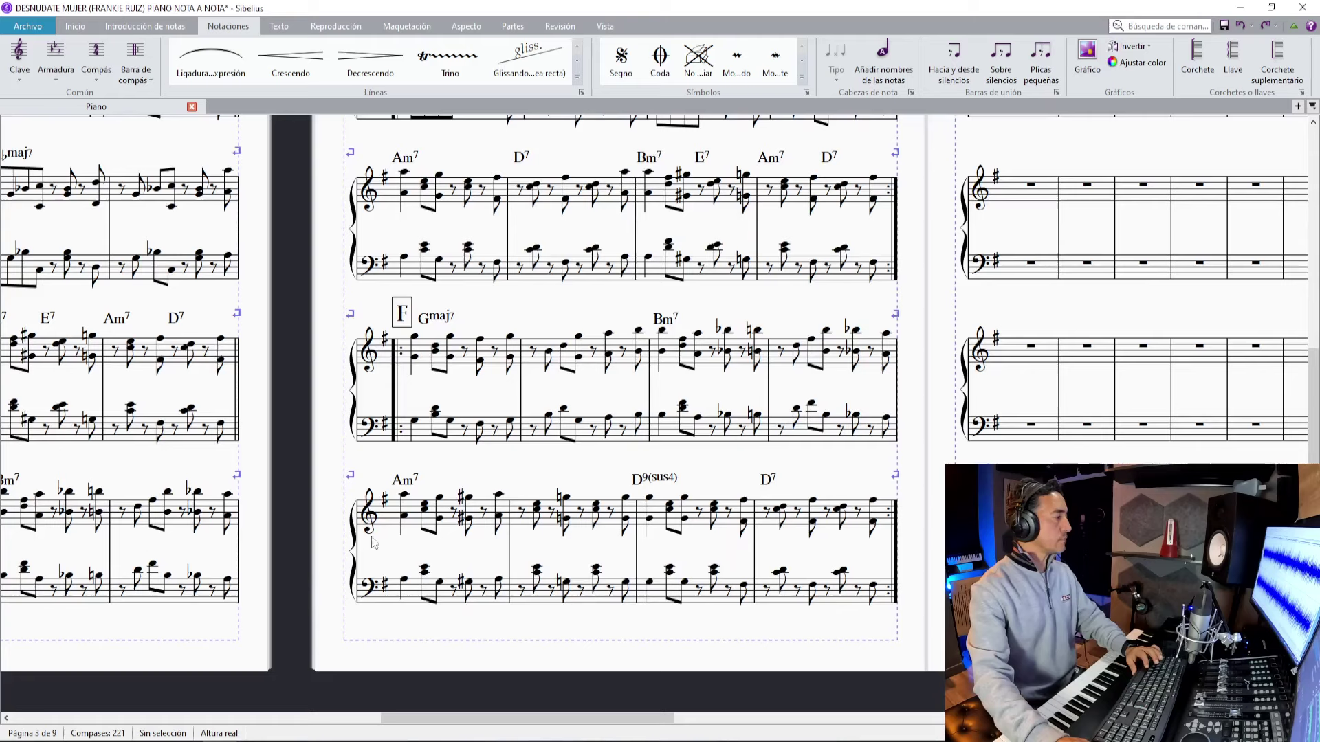
click(465, 368)
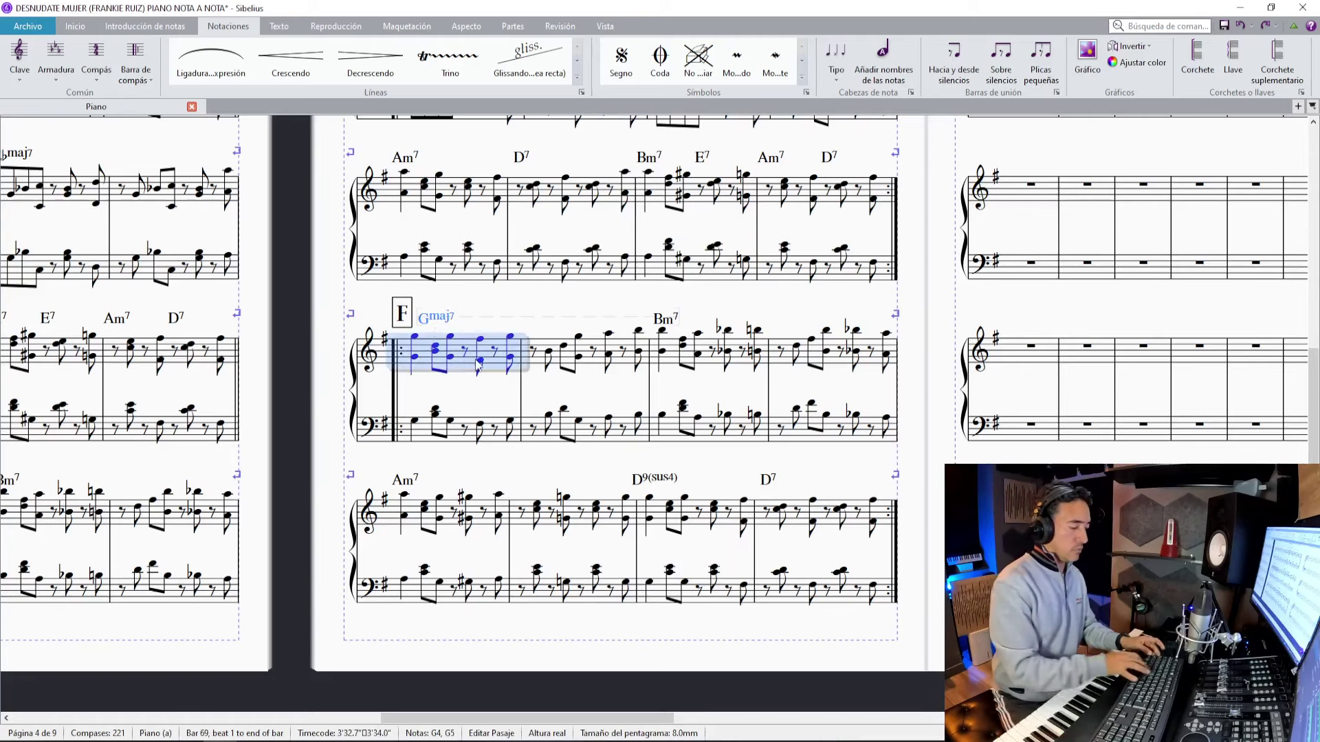
key(ctrl+alt+t)
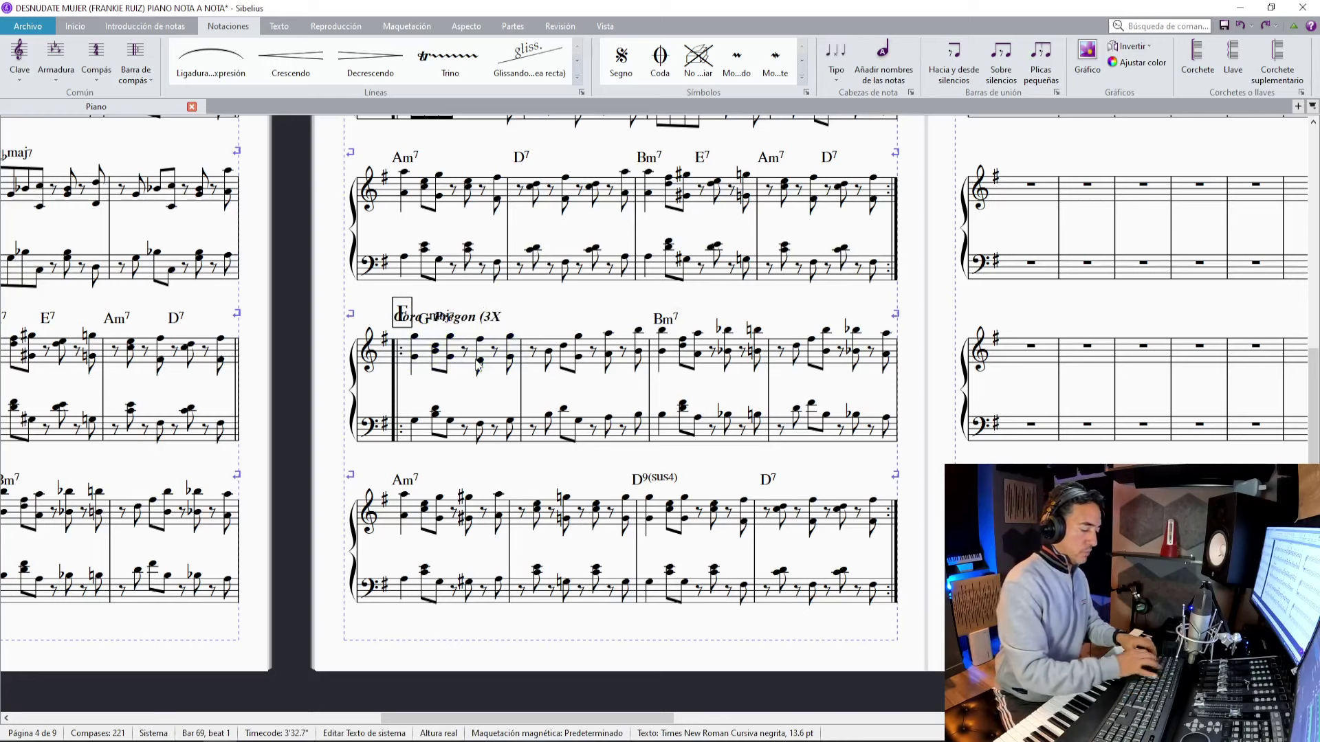
click(534, 290)
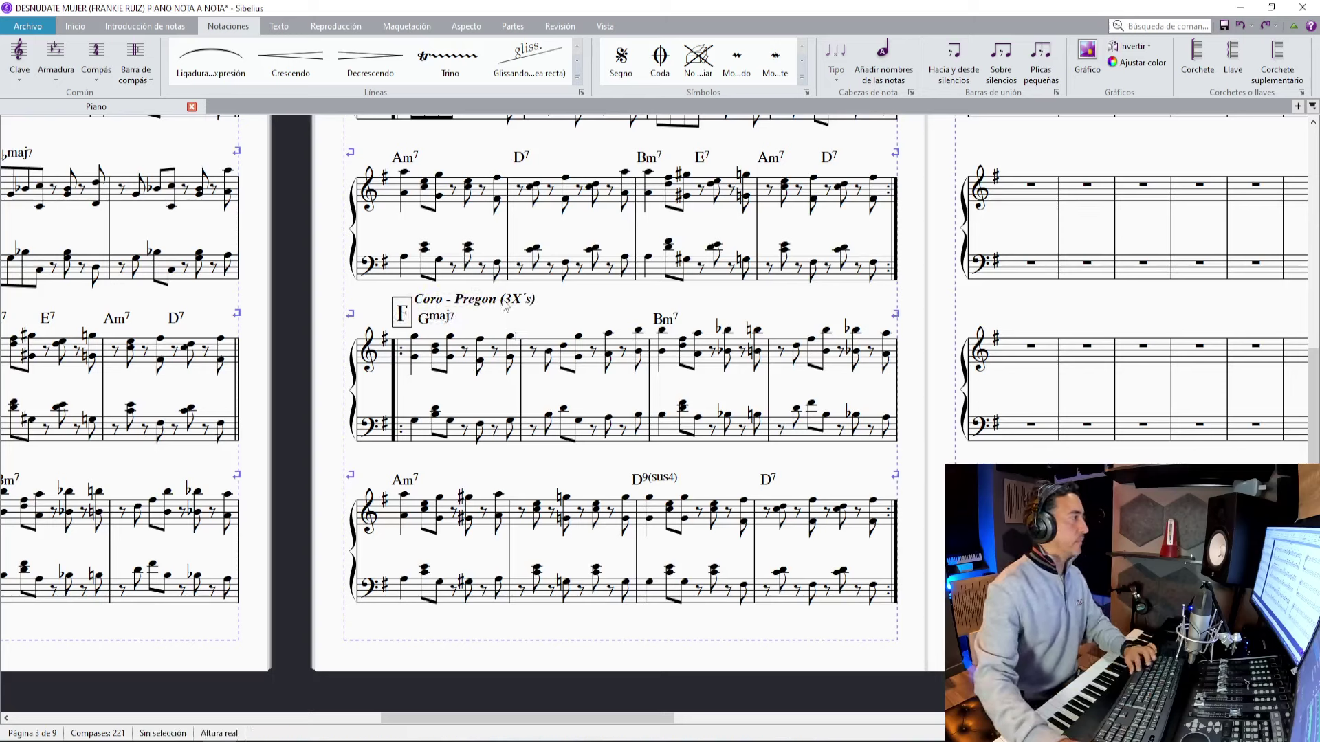
click(467, 306)
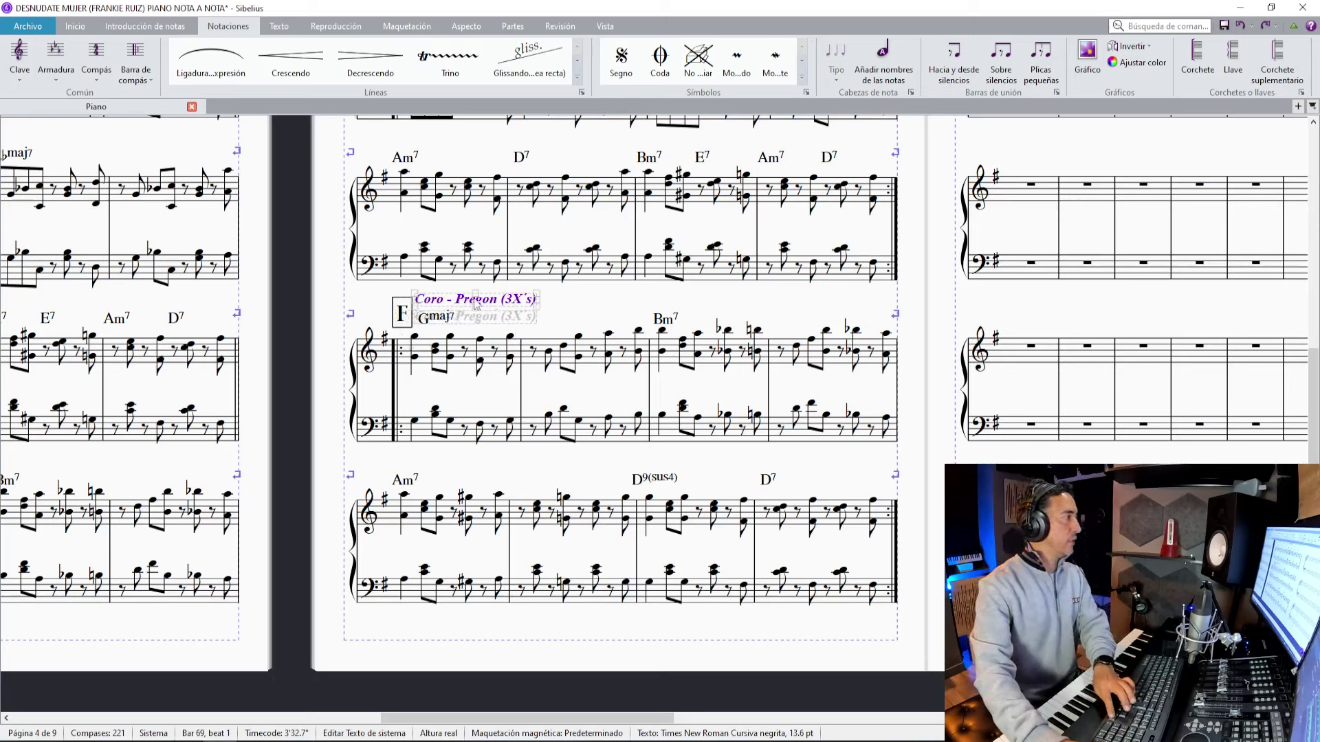
drag(476, 305, 482, 305)
click(595, 314)
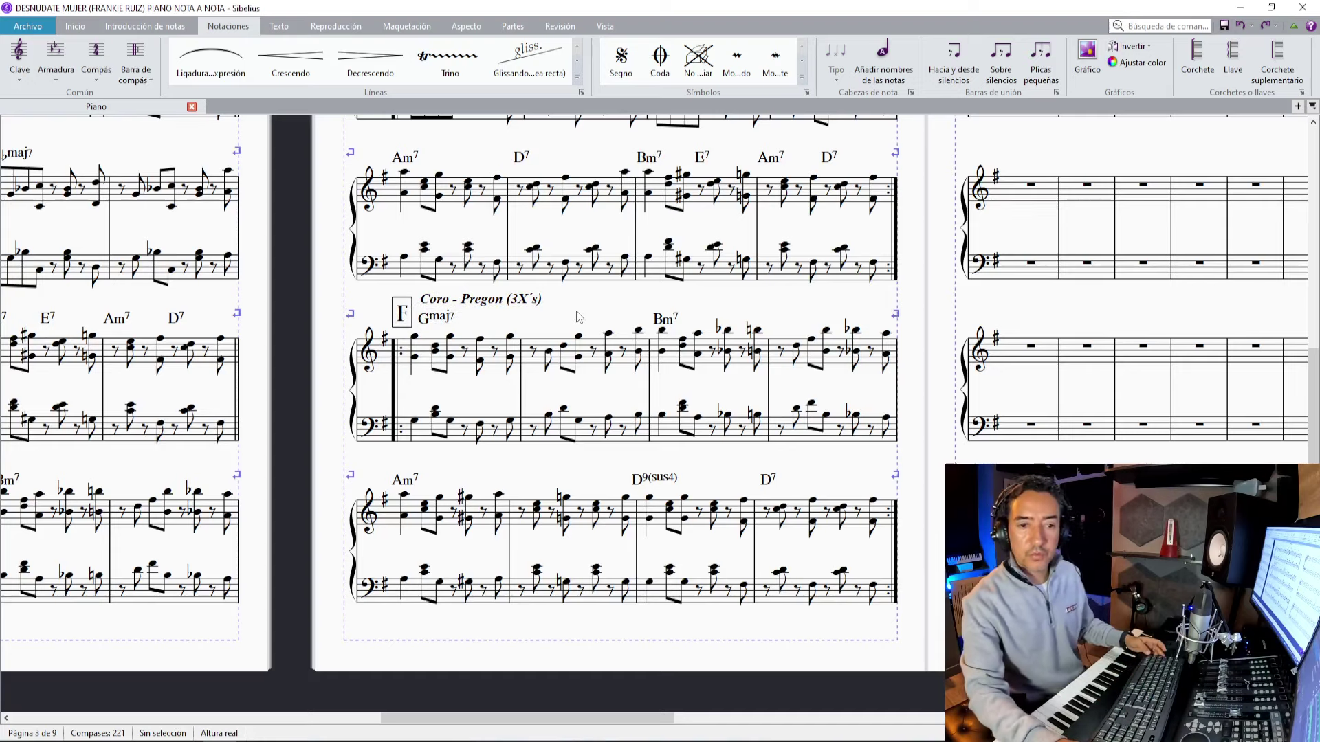
Break the first system of page 5 after its fourth bar.
scroll(674, 313, right, 5)
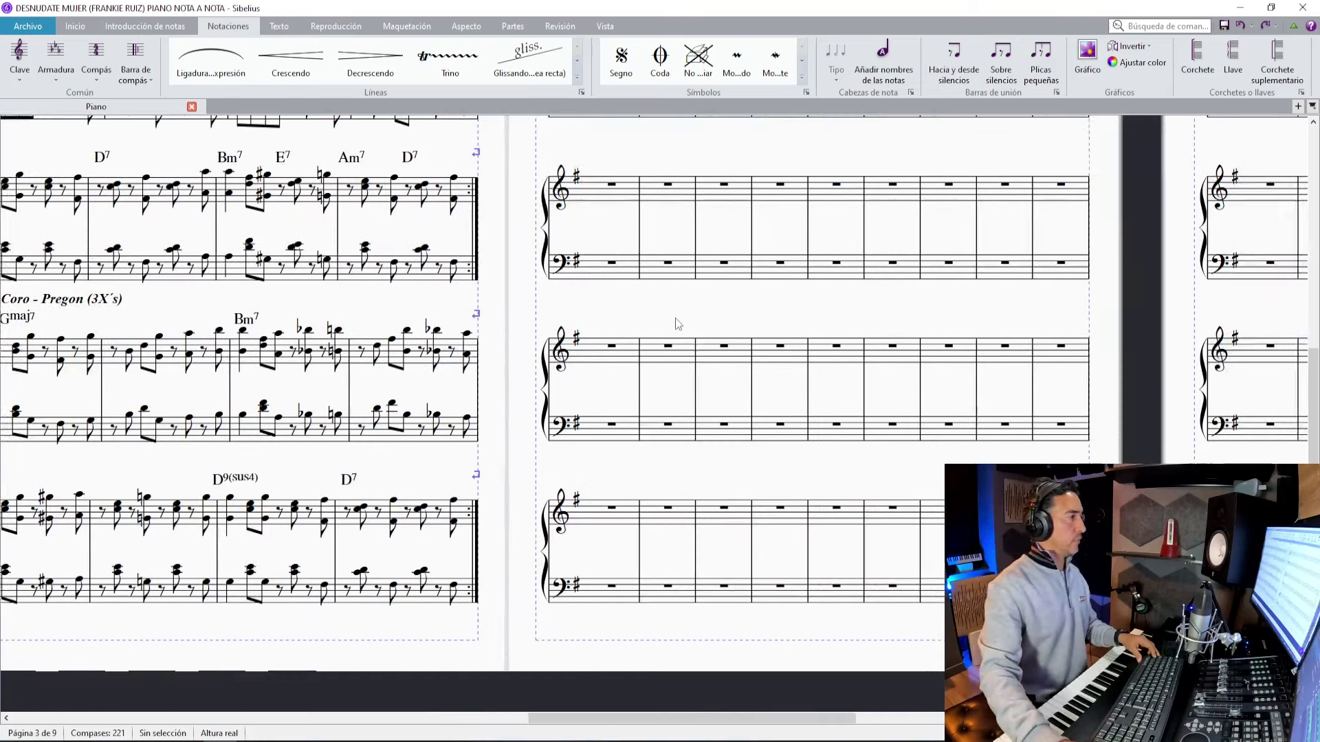
scroll(674, 313, up, 3)
click(739, 272)
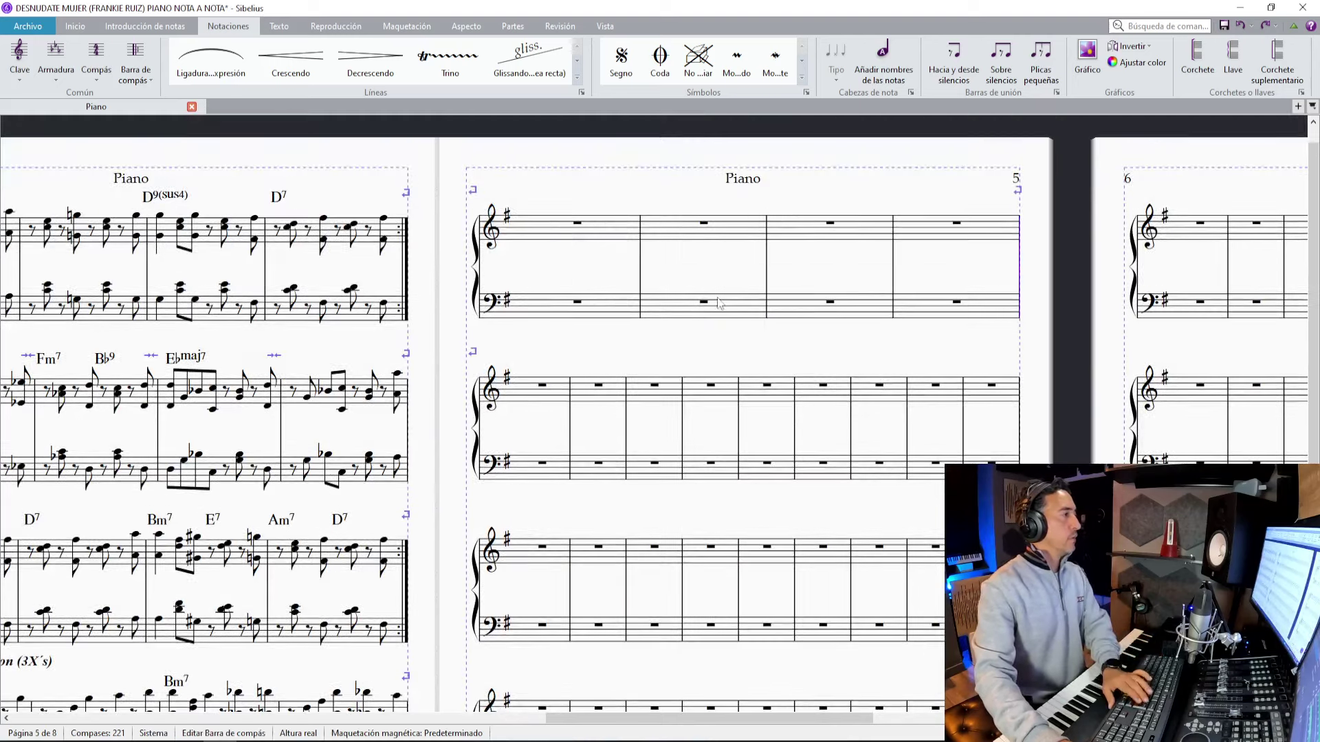
key(Return)
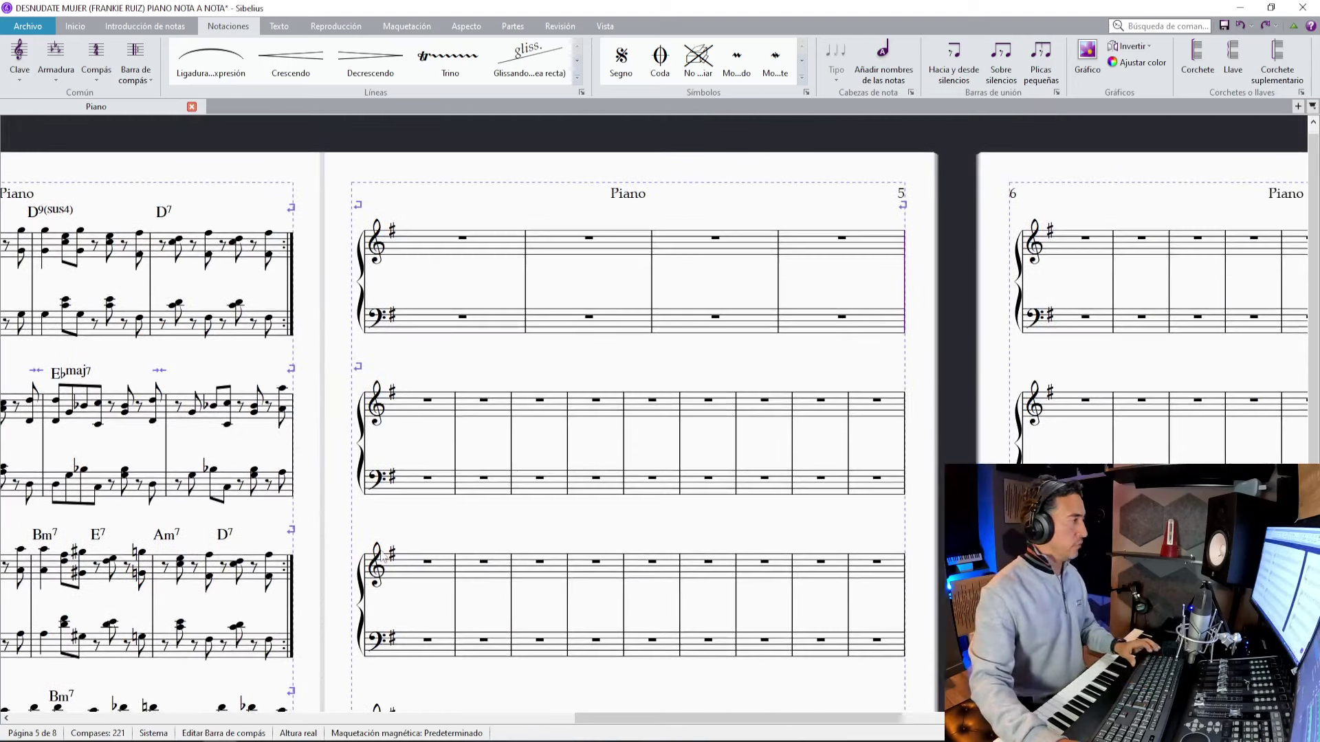
Switch to Sound Forge and play the closing section from the "FINAL" marker.
key(alt+Tab)
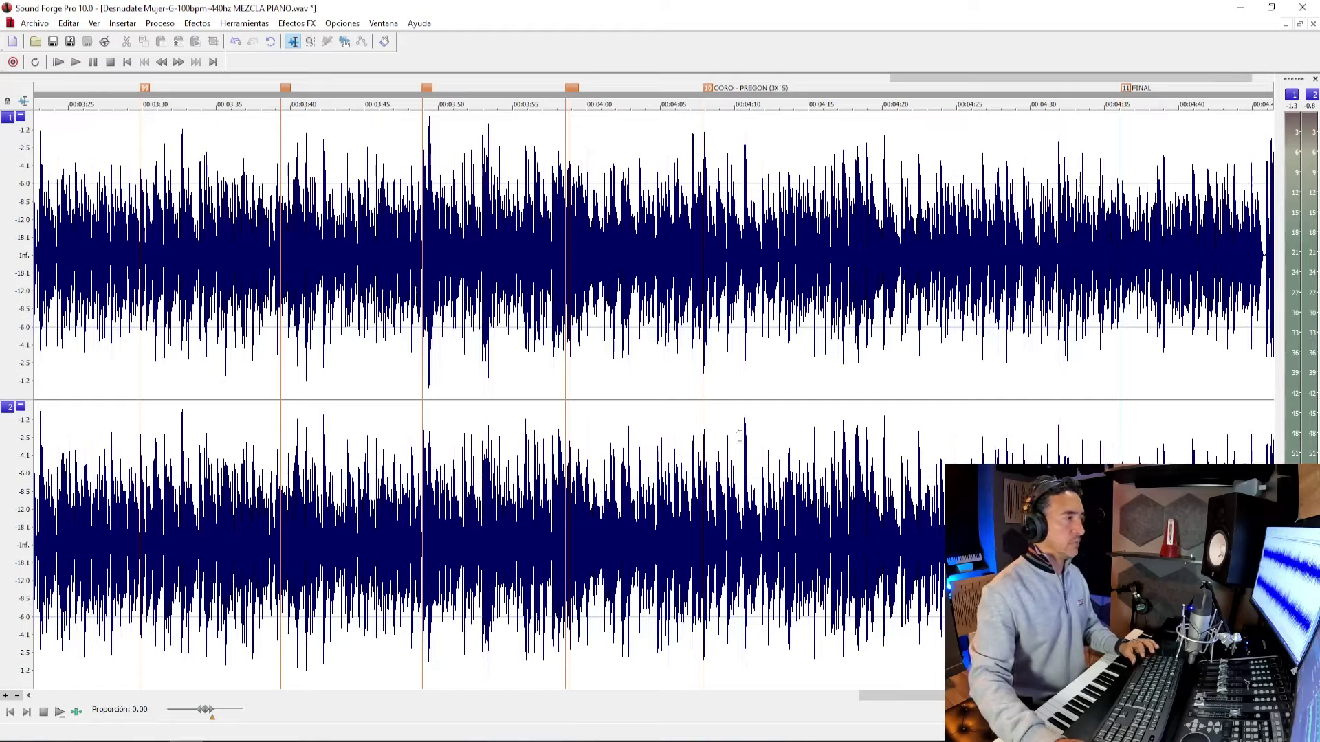
scroll(1129, 388, down, 1)
scroll(1102, 395, up, 2)
key(space)
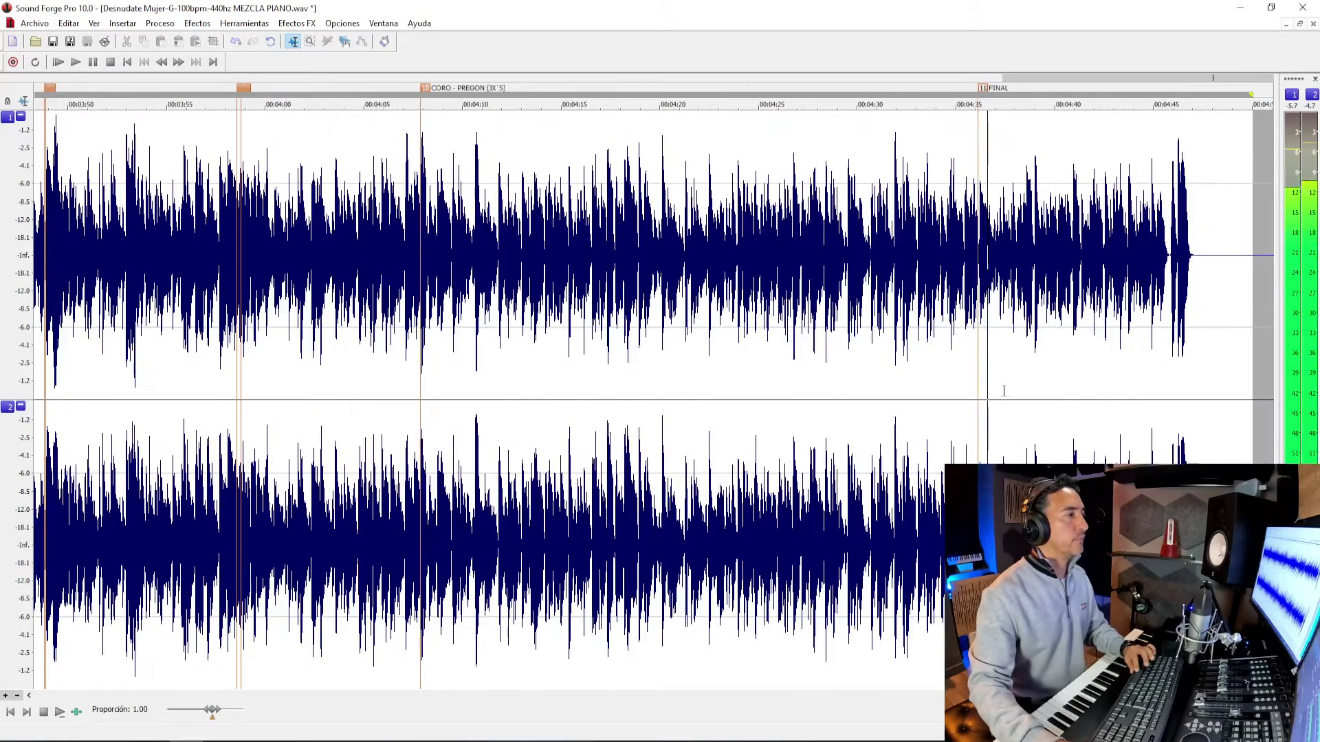
scroll(1005, 387, up, 2)
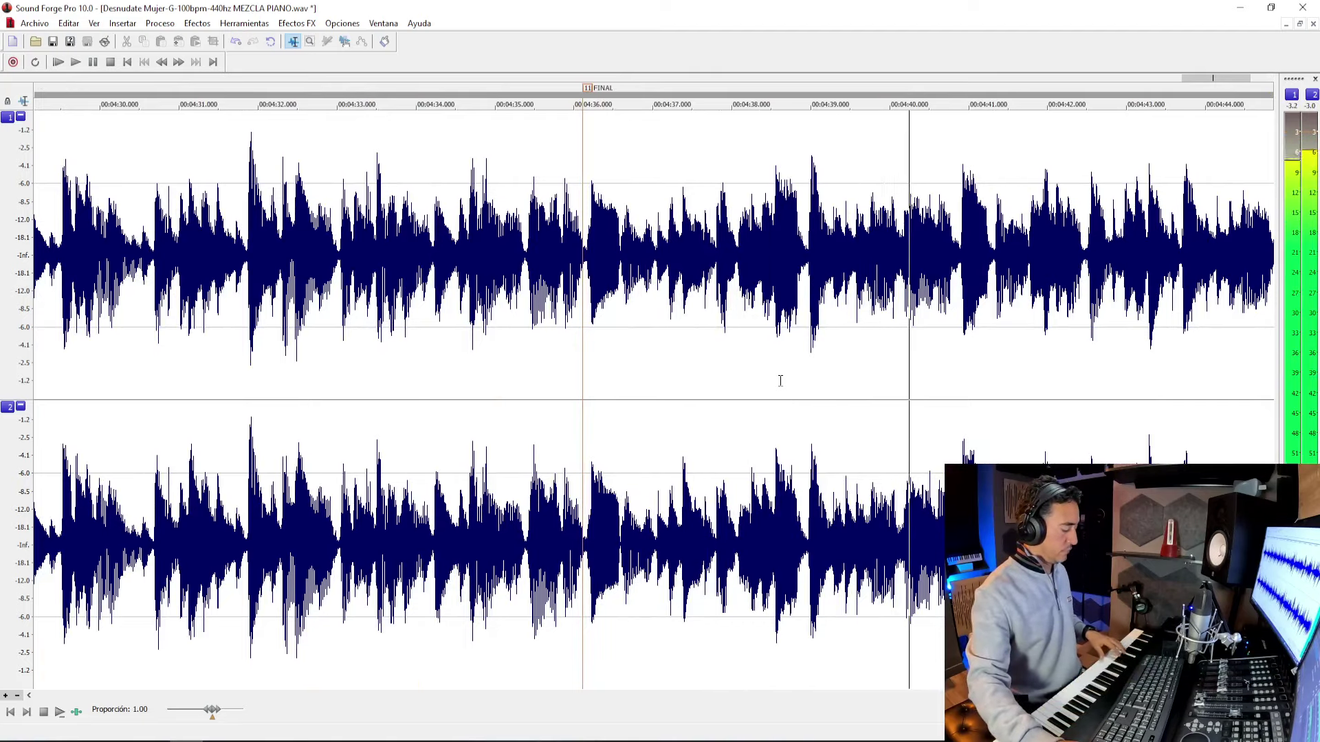
key(space)
Back in Sibelius, select both staves of the eight Puente bars, 37 to 44, for copying.
key(alt+Tab)
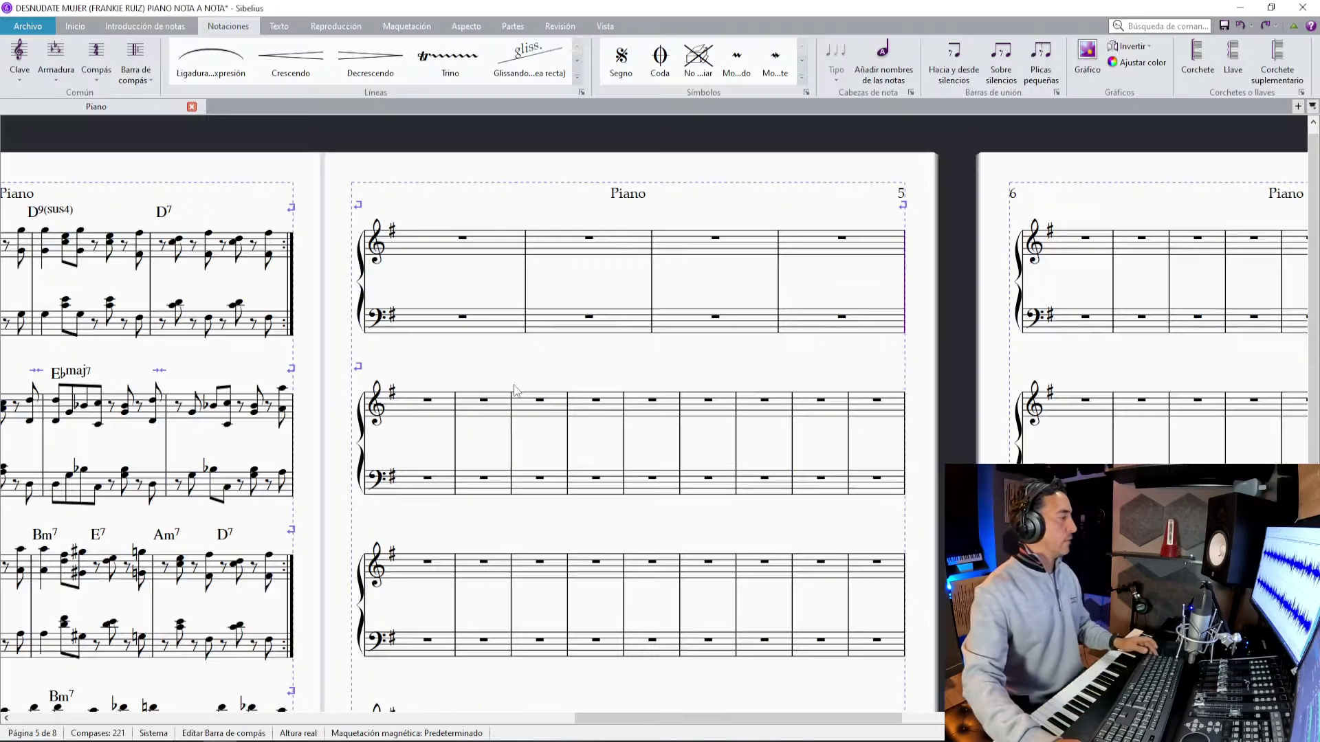
scroll(512, 389, down, 1)
scroll(418, 372, left, 5)
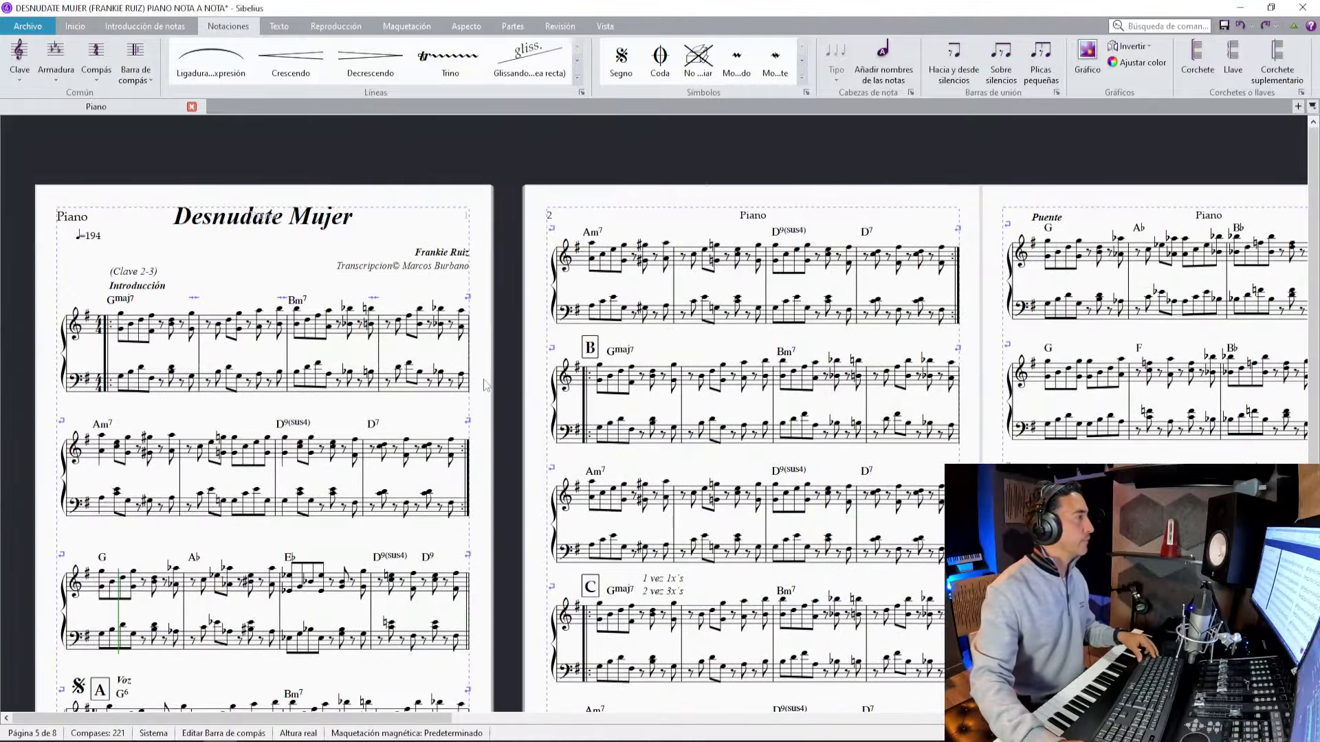
scroll(1040, 328, right, 5)
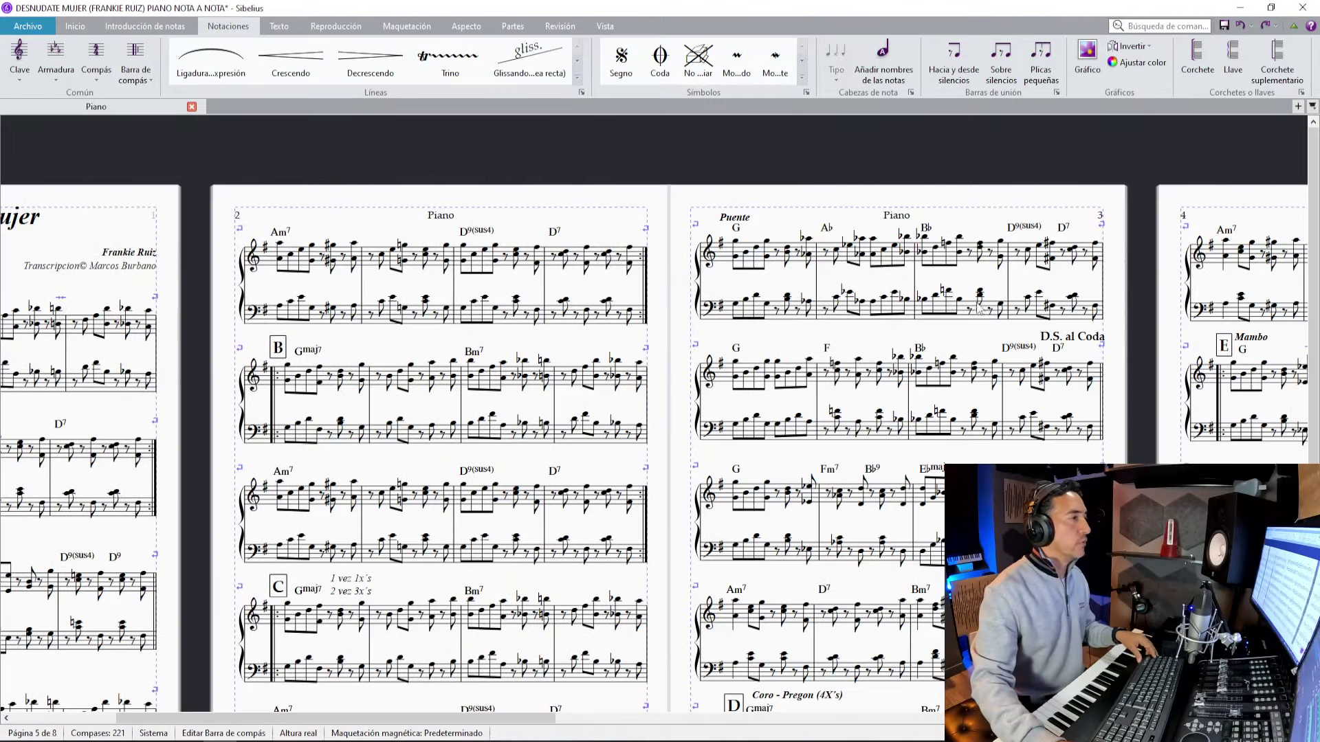
click(568, 264)
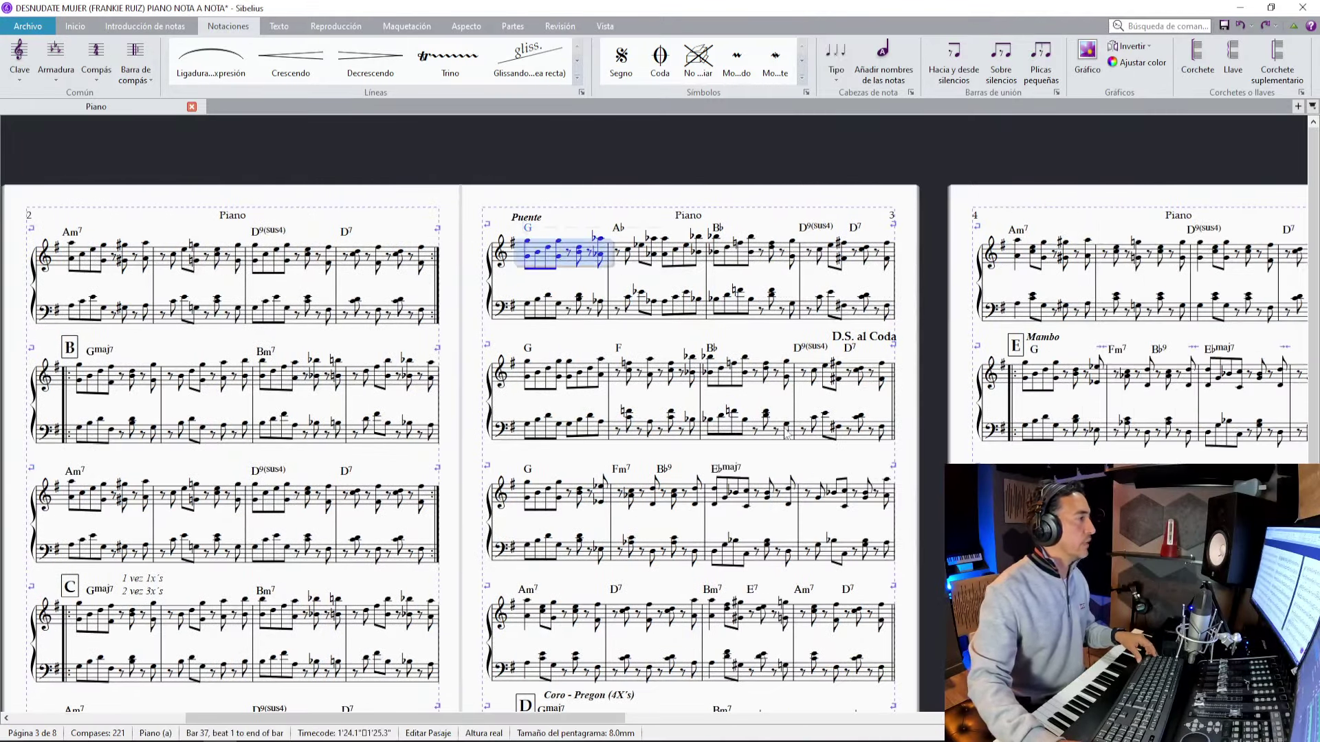
shift+click(859, 442)
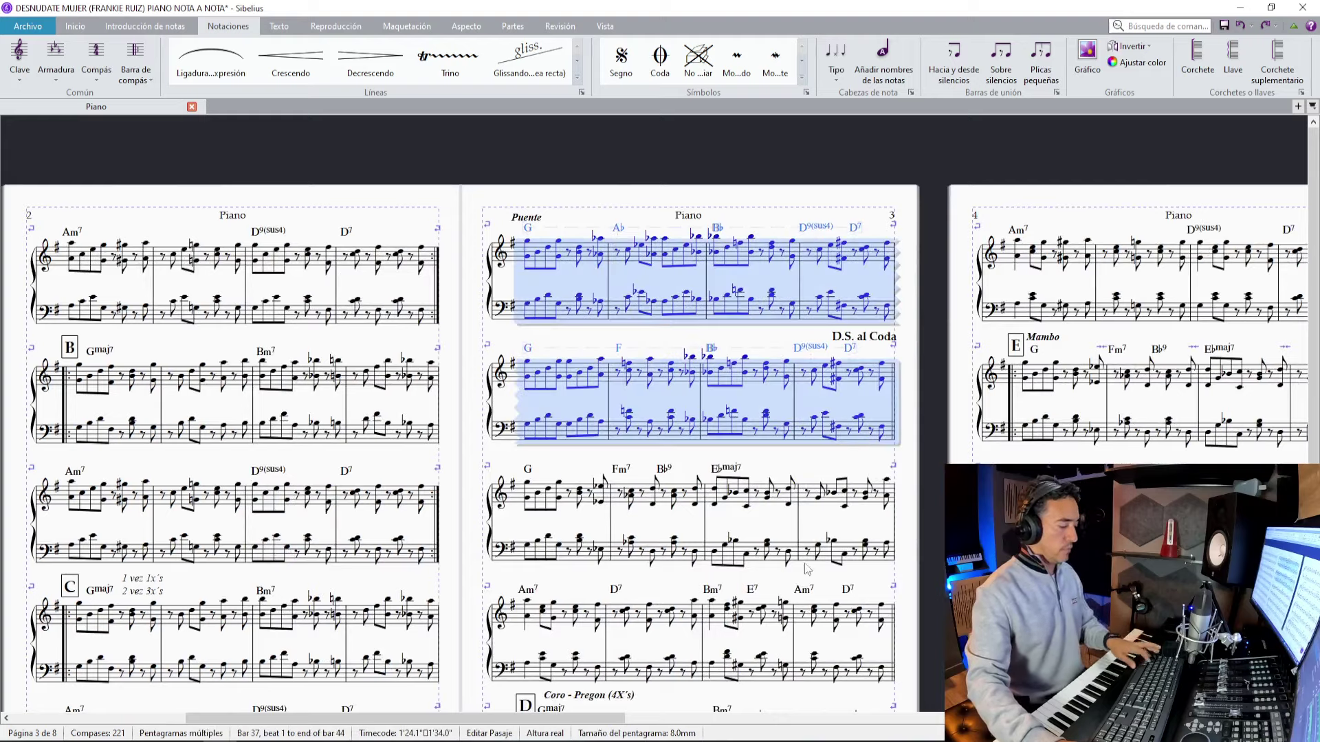
Add rehearsal mark G at bar 77 and place the system text "Final" beside it.
scroll(808, 569, right, 8)
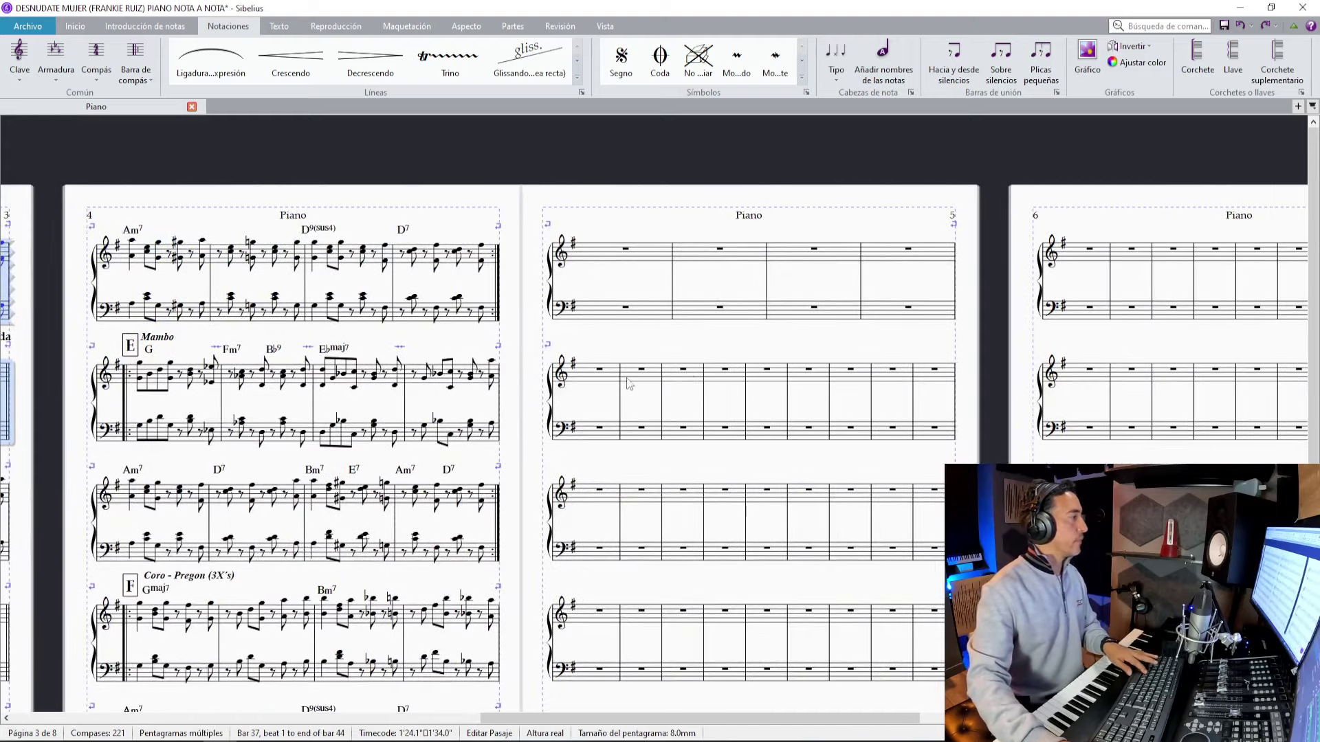
scroll(629, 384, down, 1)
click(611, 228)
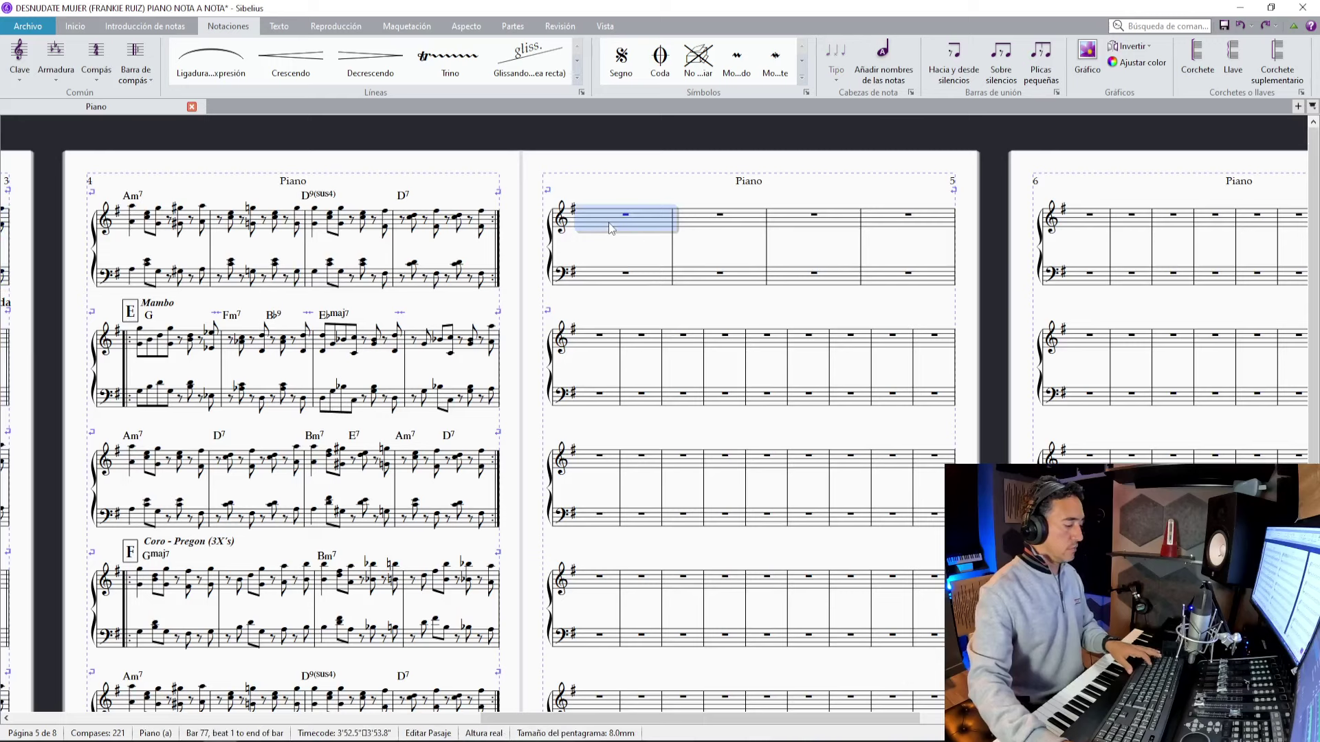
key(ctrl+r)
text(Fi)
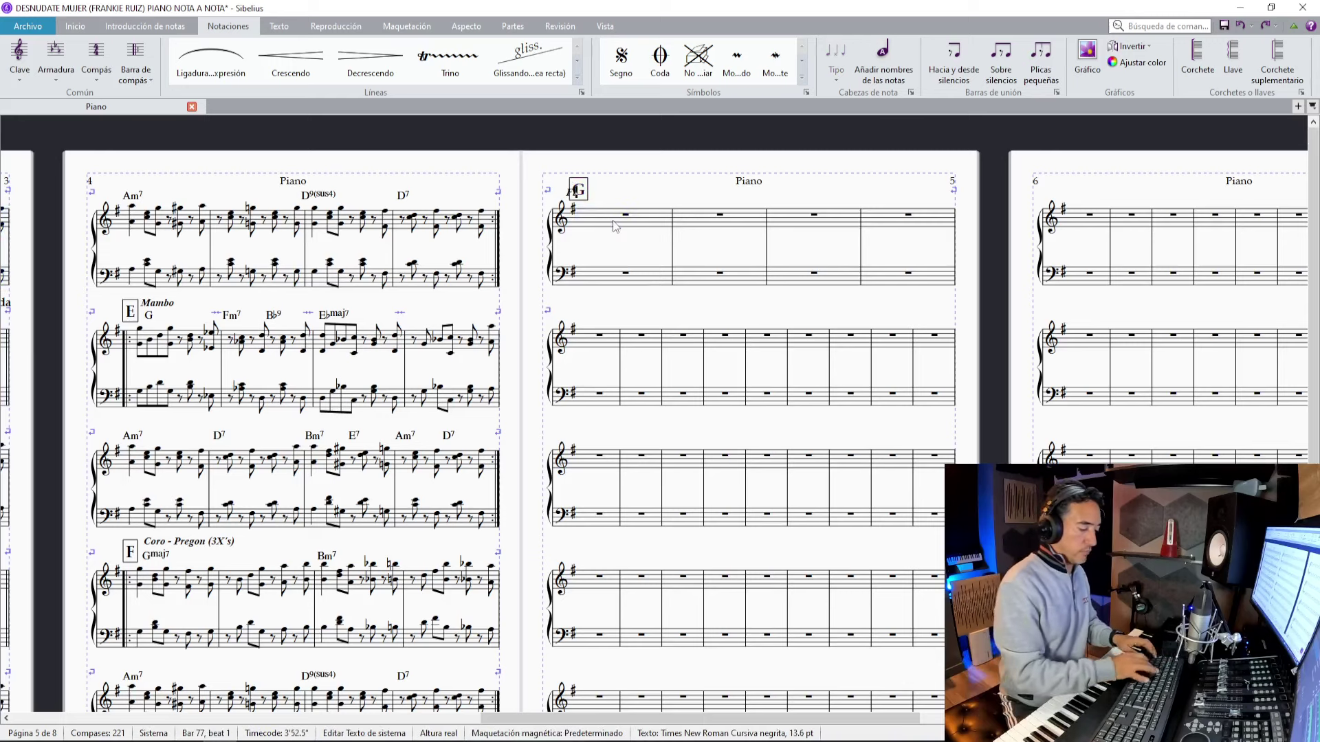
text(Final)
key(Escape)
key(Escape)
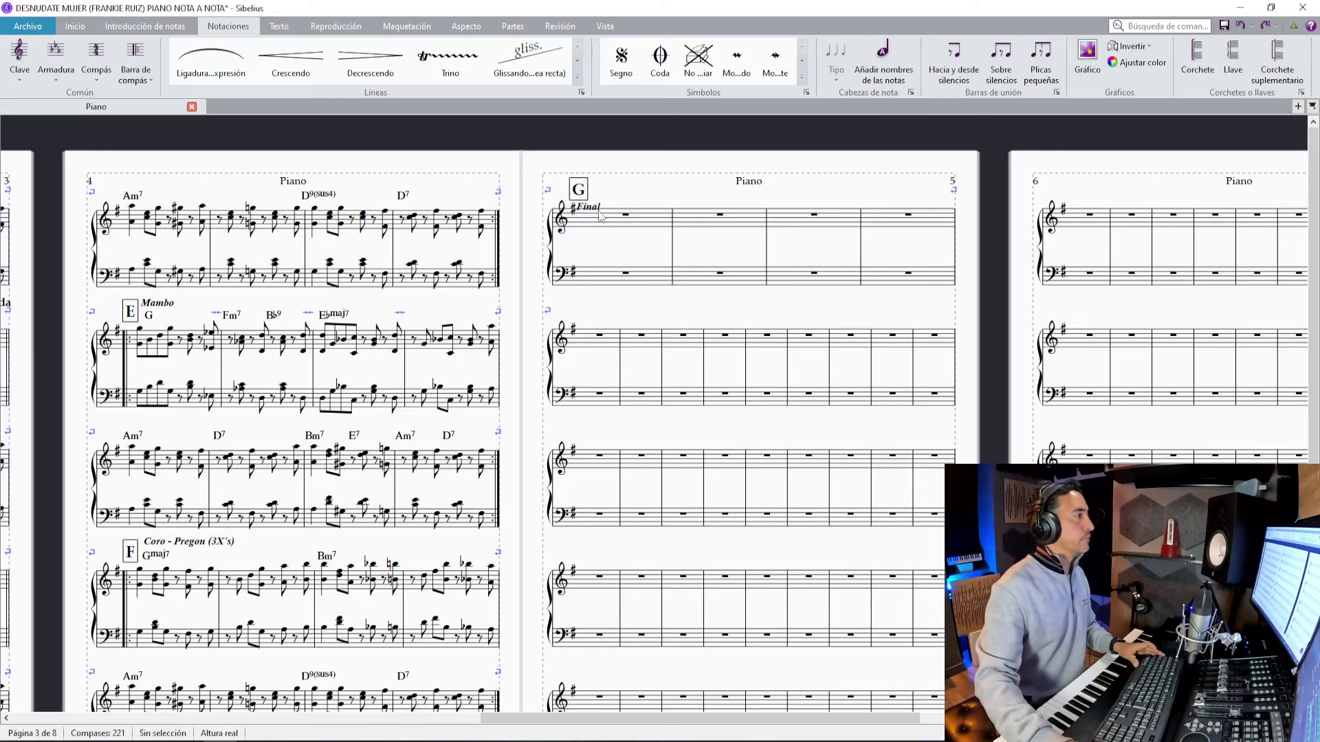
click(600, 215)
click(594, 208)
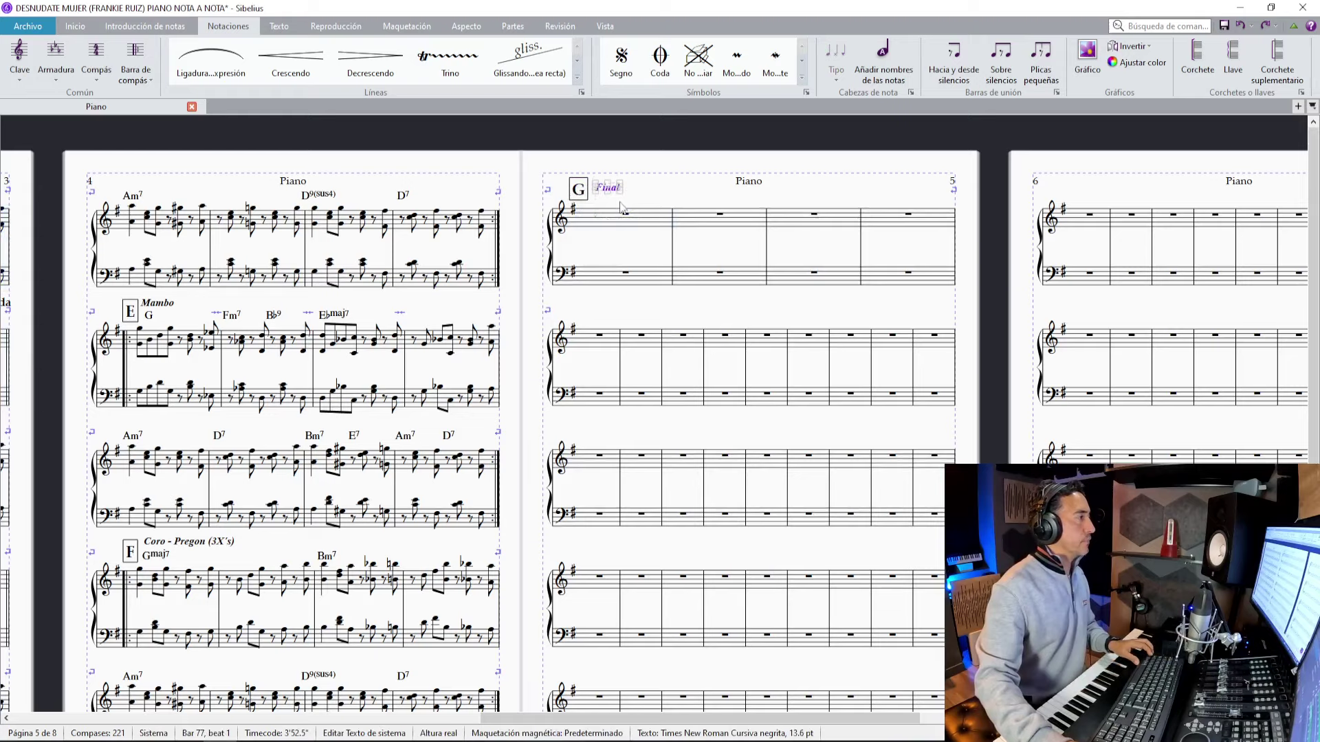
Paste the Puente bars at bar 77 and arrange the "Final" text above the G chord symbol, clear of rehearsal mark G.
click(623, 210)
key(ctrl+v)
click(602, 195)
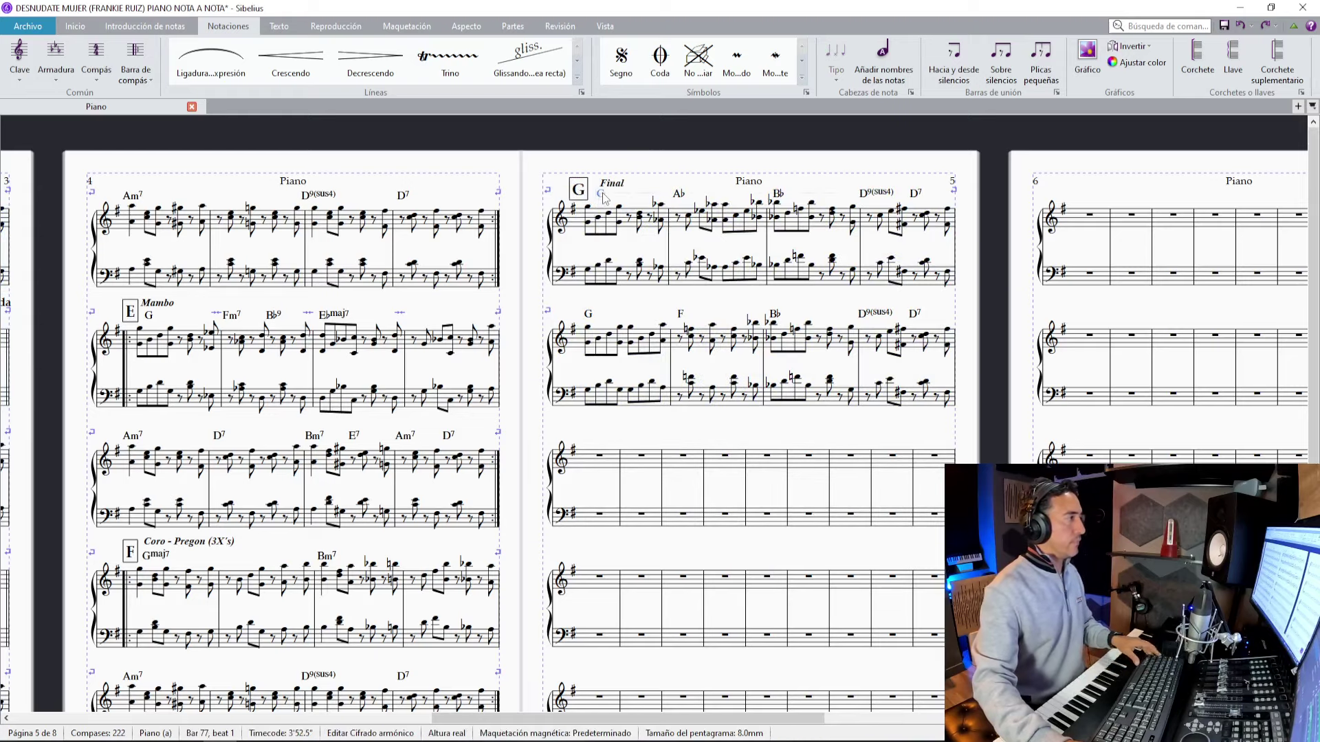
click(621, 196)
scroll(619, 193, up, 2)
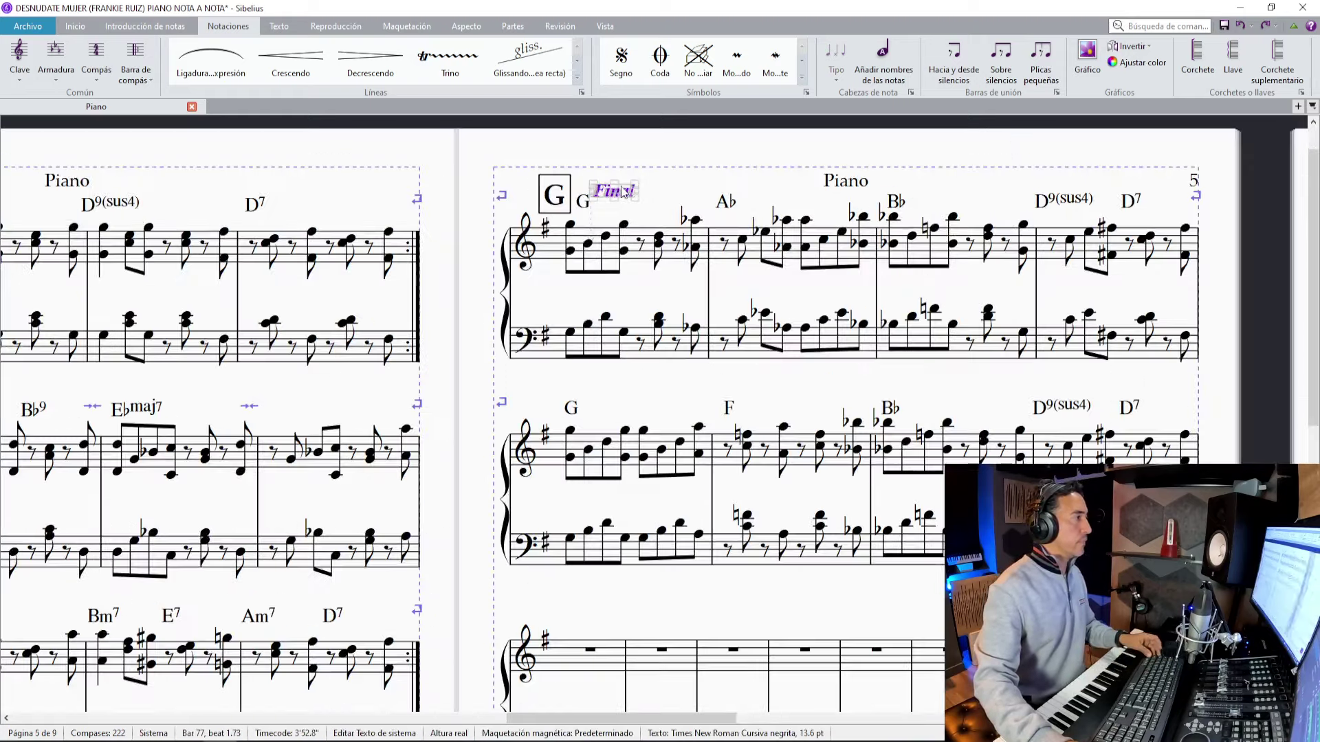
drag(619, 169, 592, 193)
click(589, 204)
key(Escape)
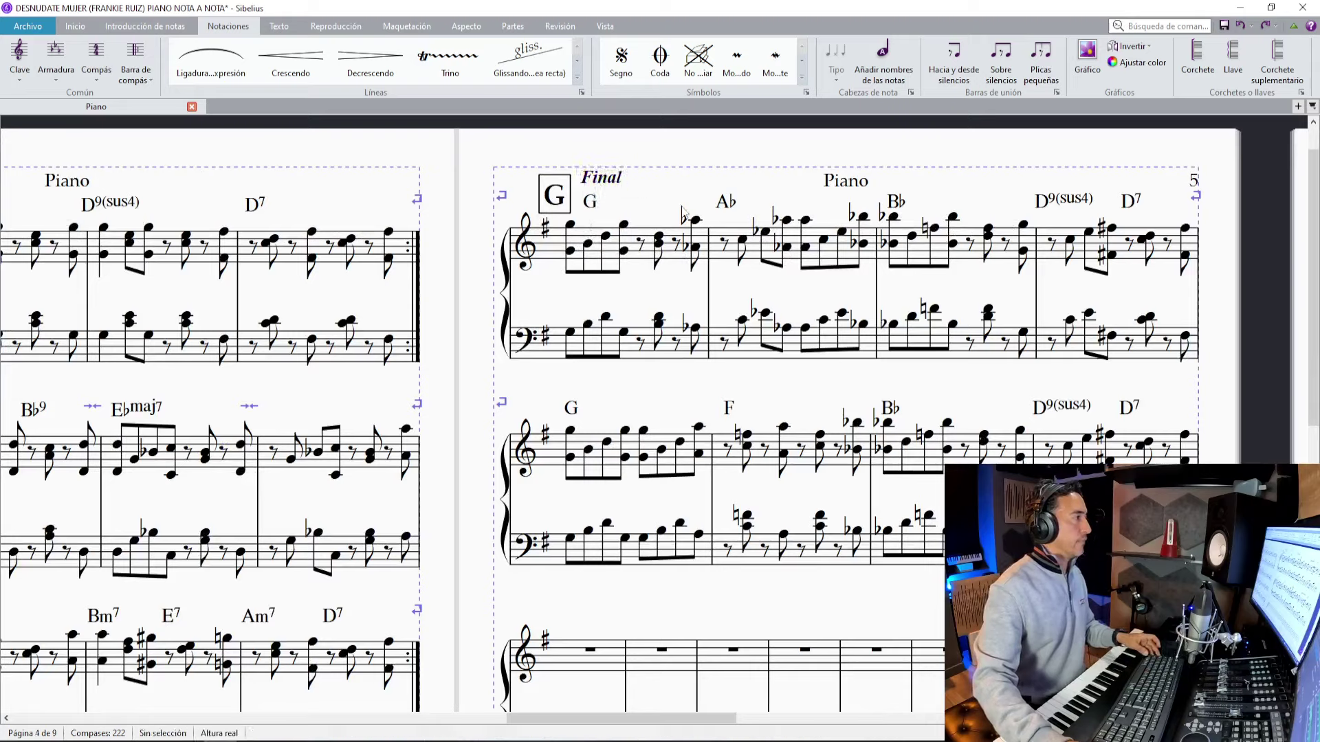
Switch to Sound Forge and play the closing section around the "FINAL" marker through to the end of the track.
key(alt+Tab)
key(space)
scroll(778, 386, down, 3)
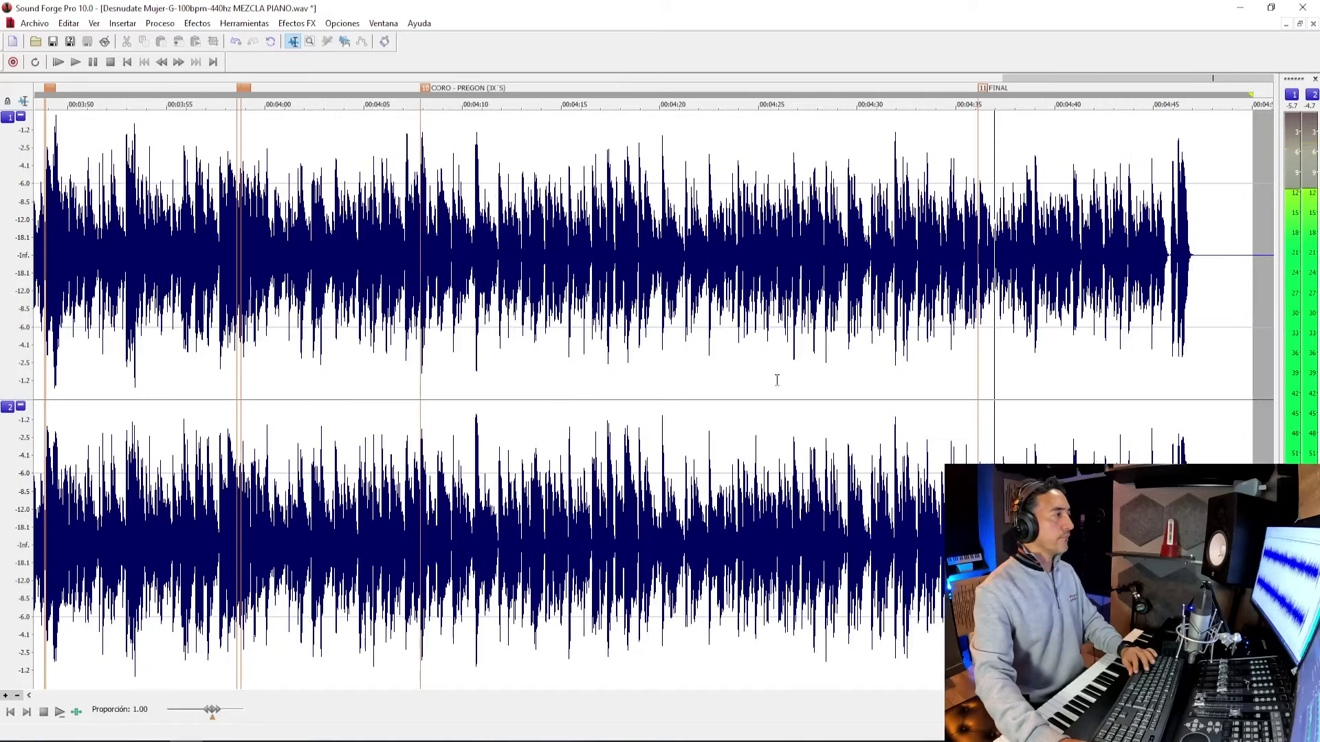
scroll(1081, 377, up, 2)
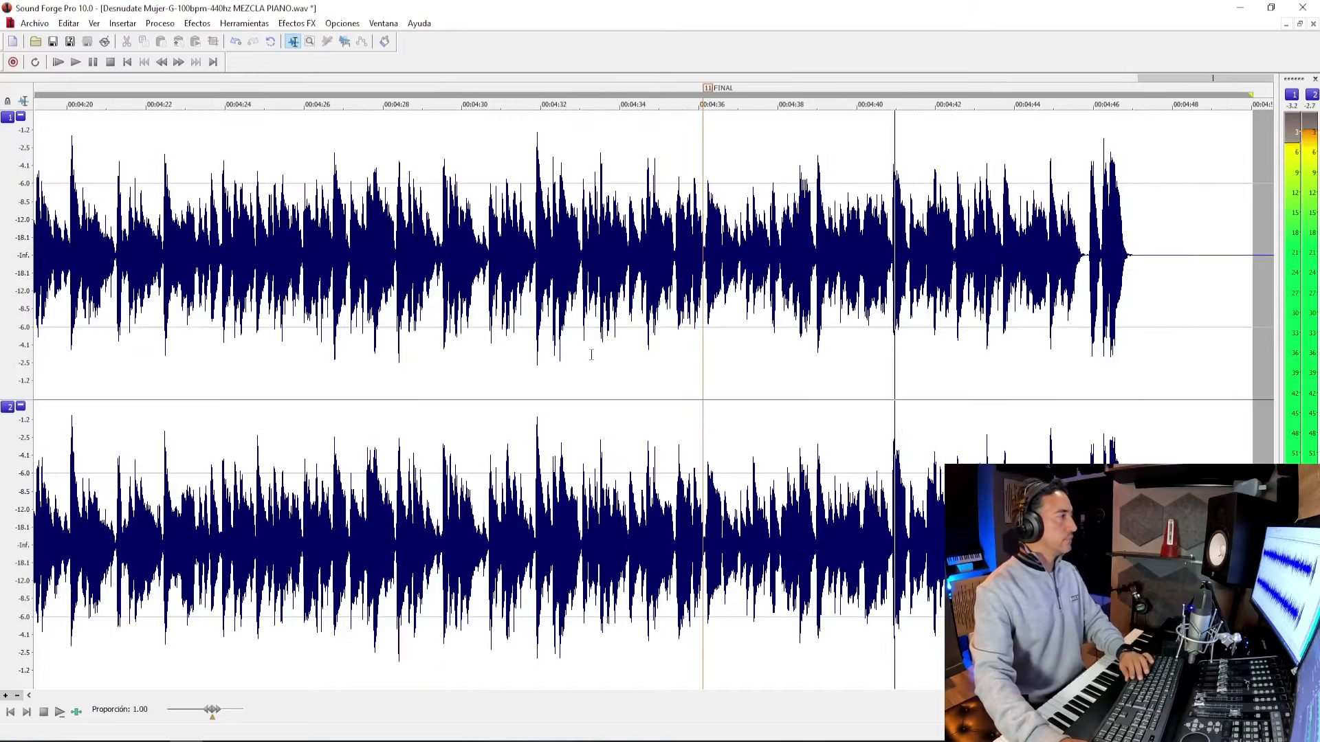
scroll(752, 360, down, 3)
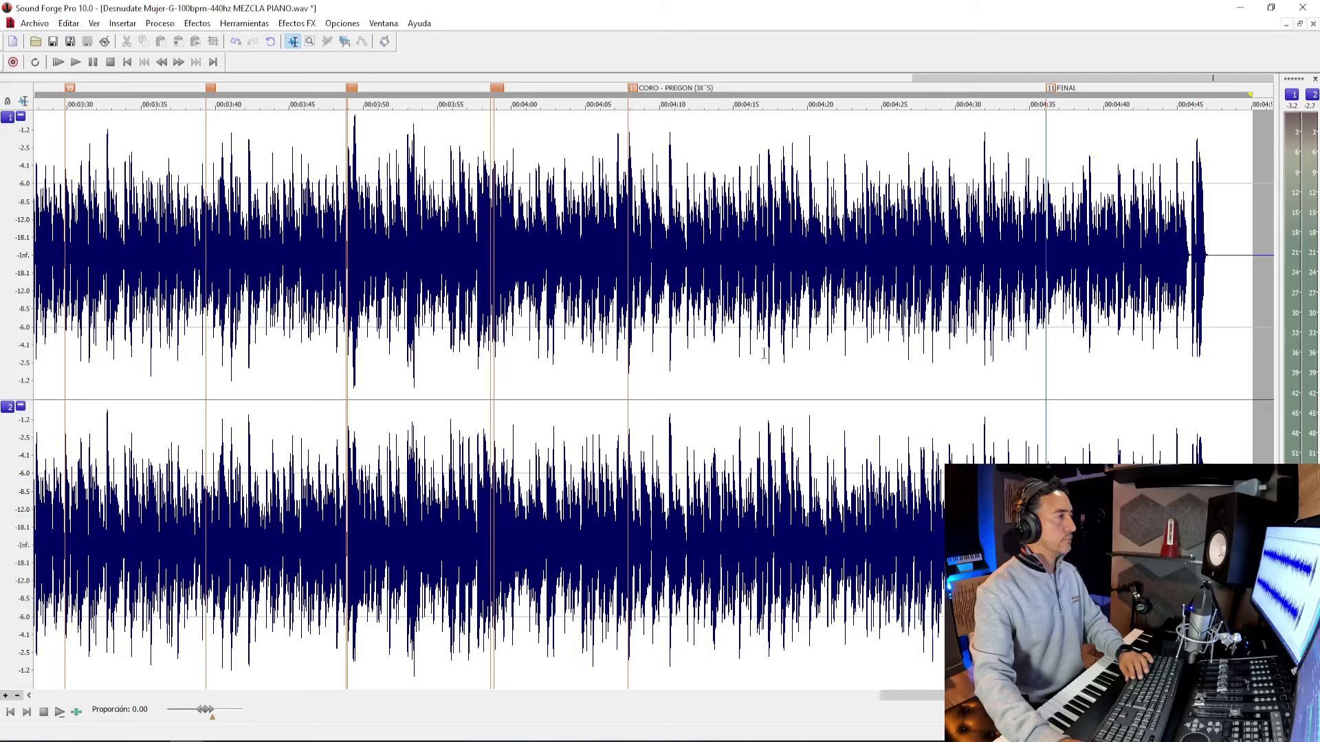
click(942, 336)
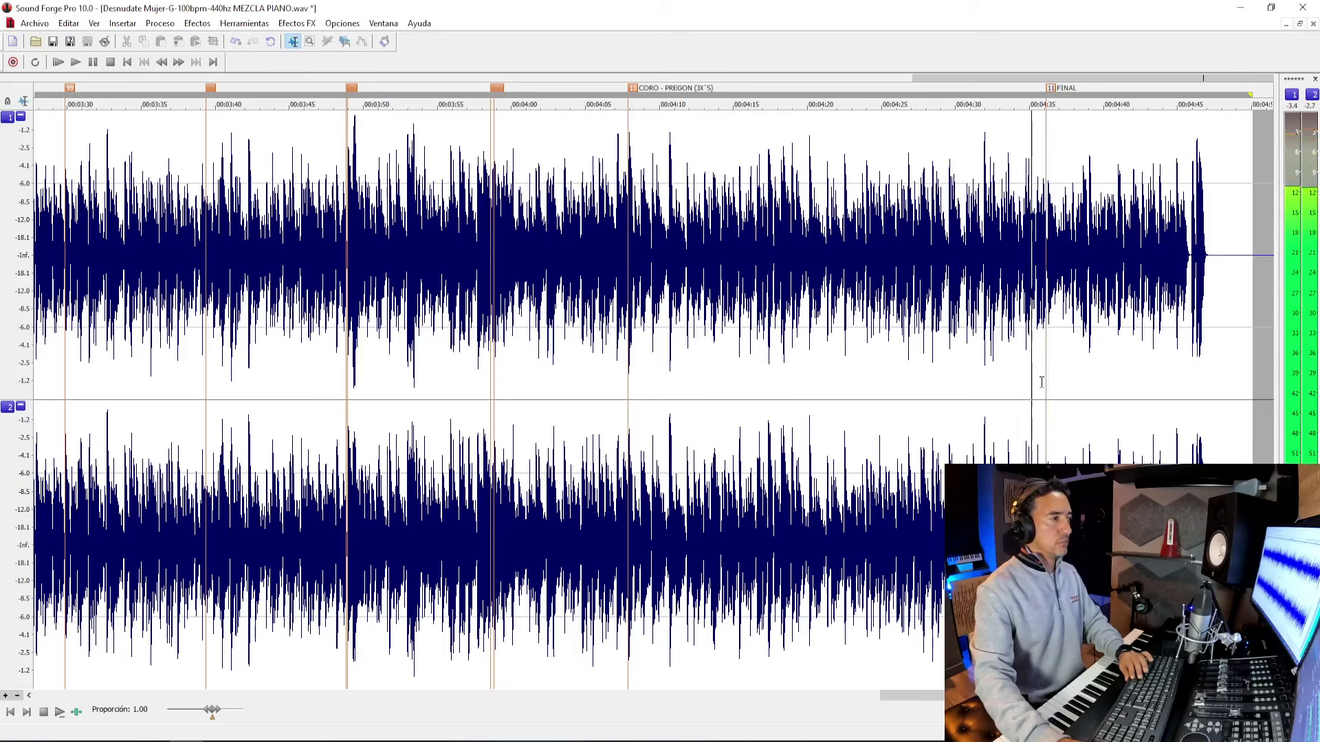
key(alt+Tab)
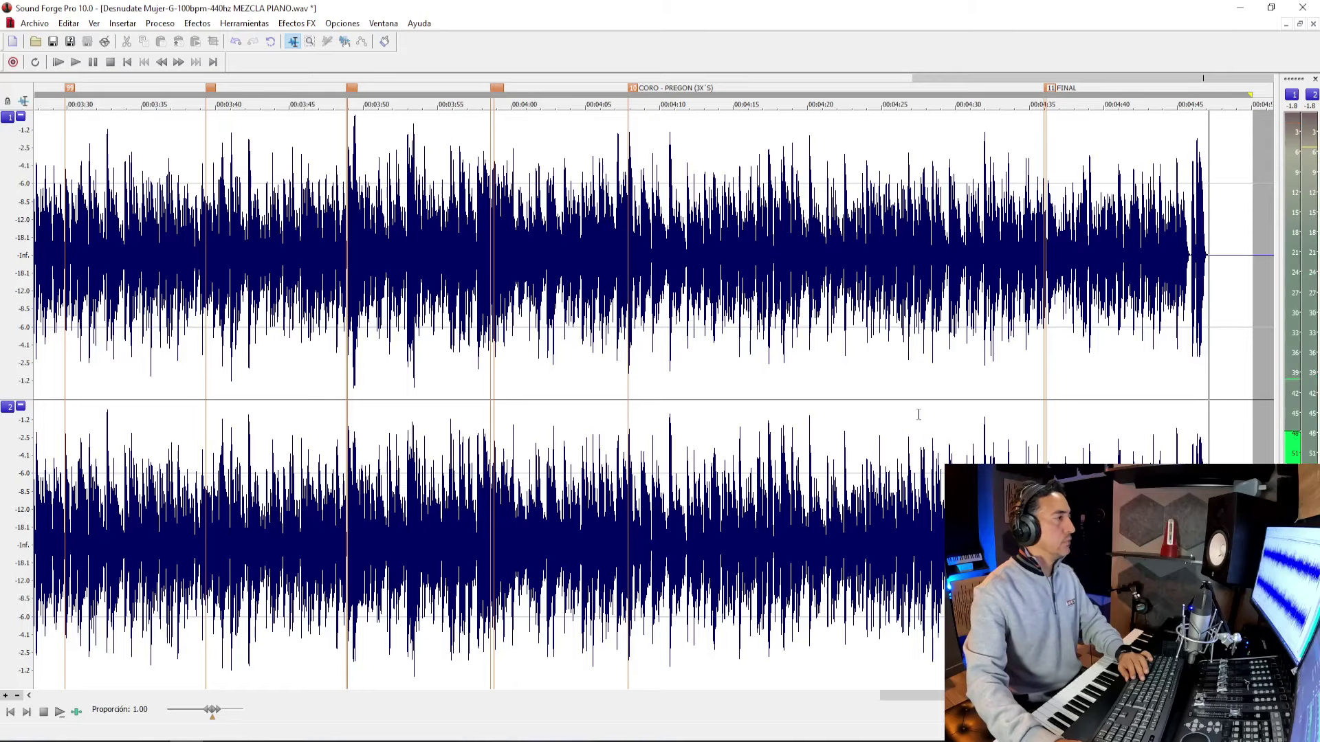
Replay the last seconds of the song and place two markers just before the two final hits, around 4:45.5.
scroll(1183, 360, up, 5)
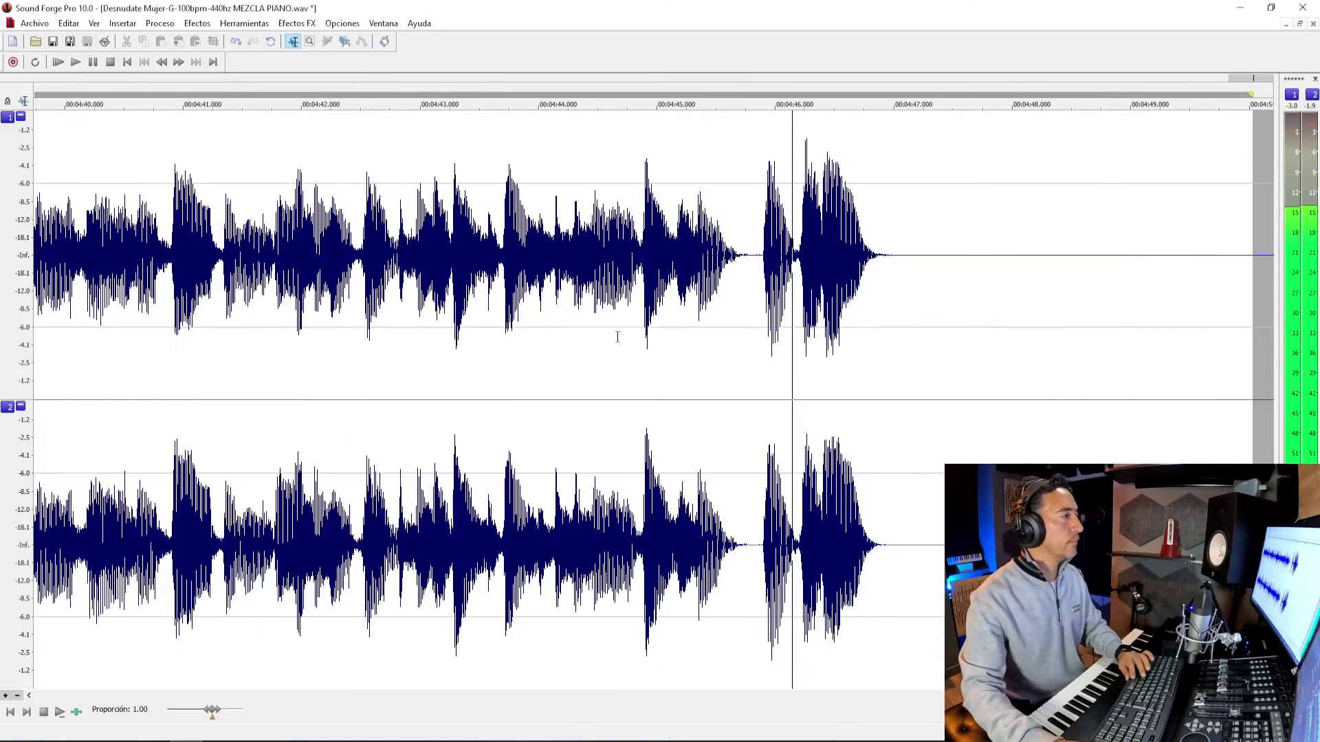
click(560, 348)
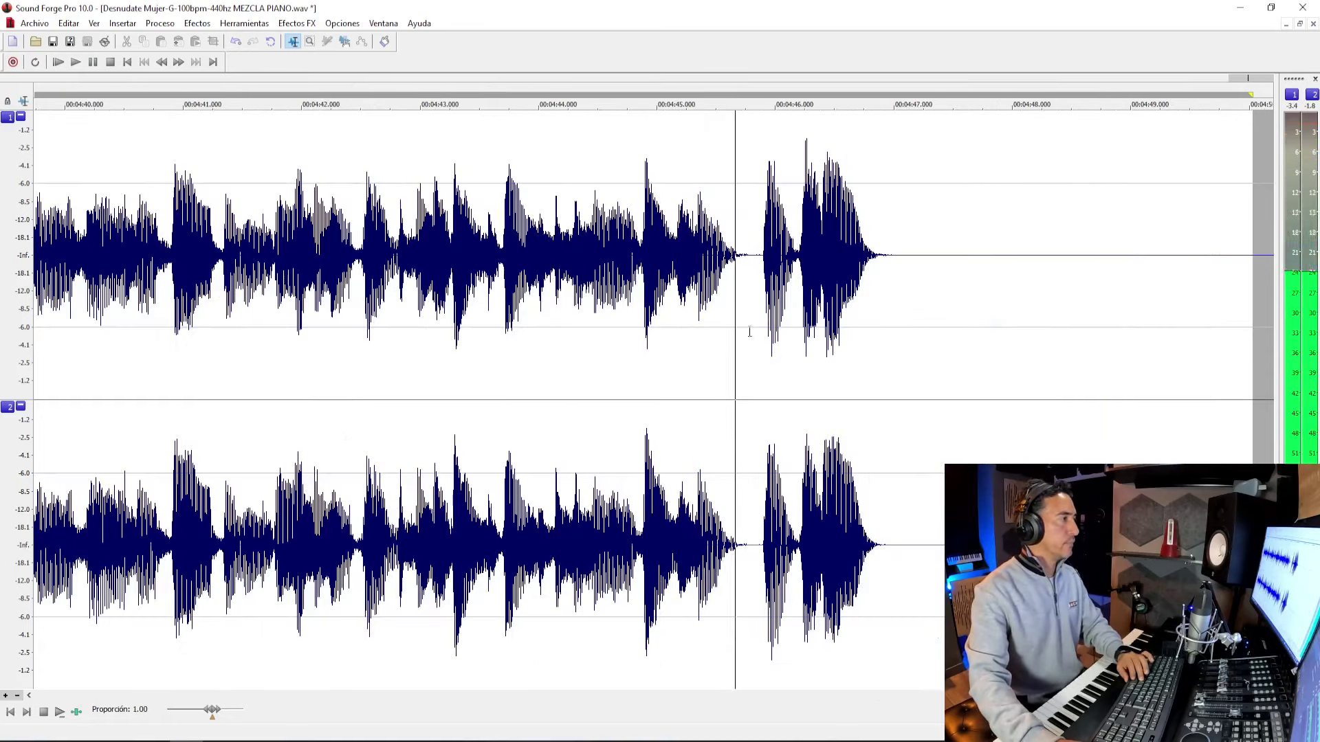
key(m)
click(536, 358)
click(538, 357)
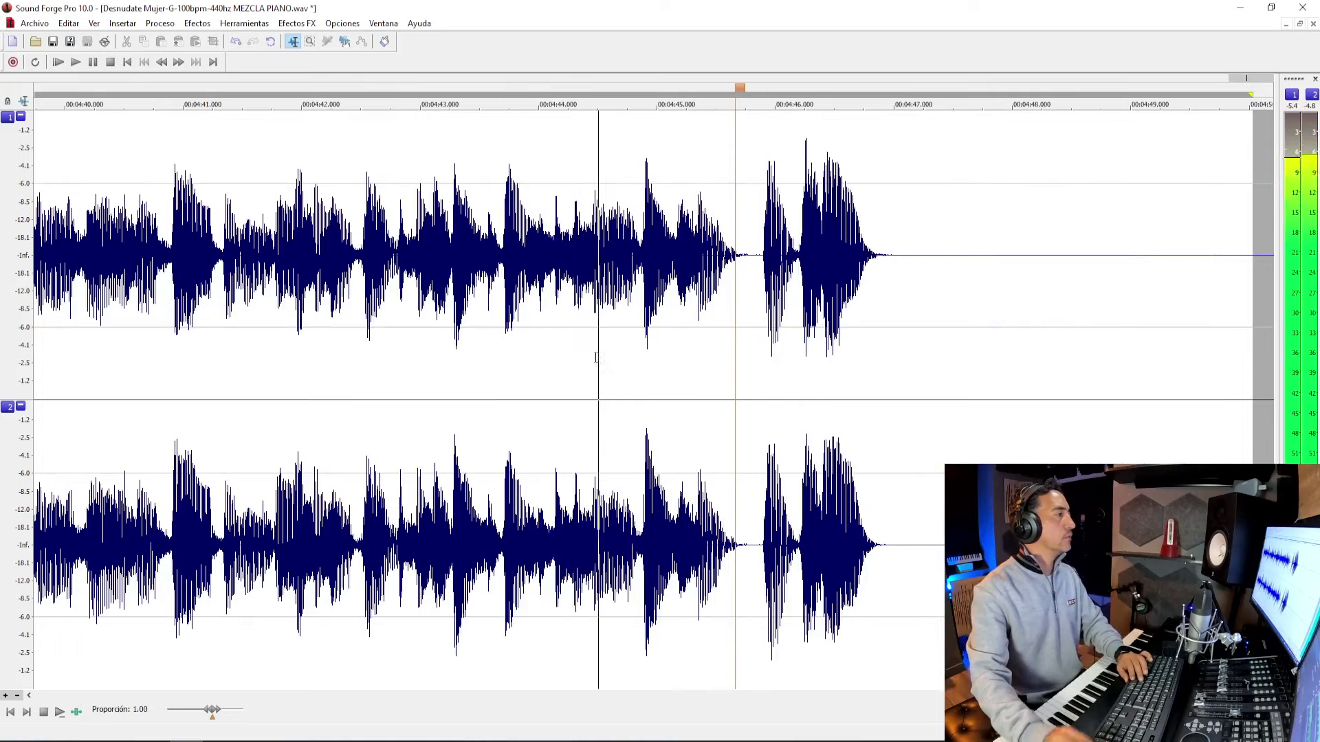
key(m)
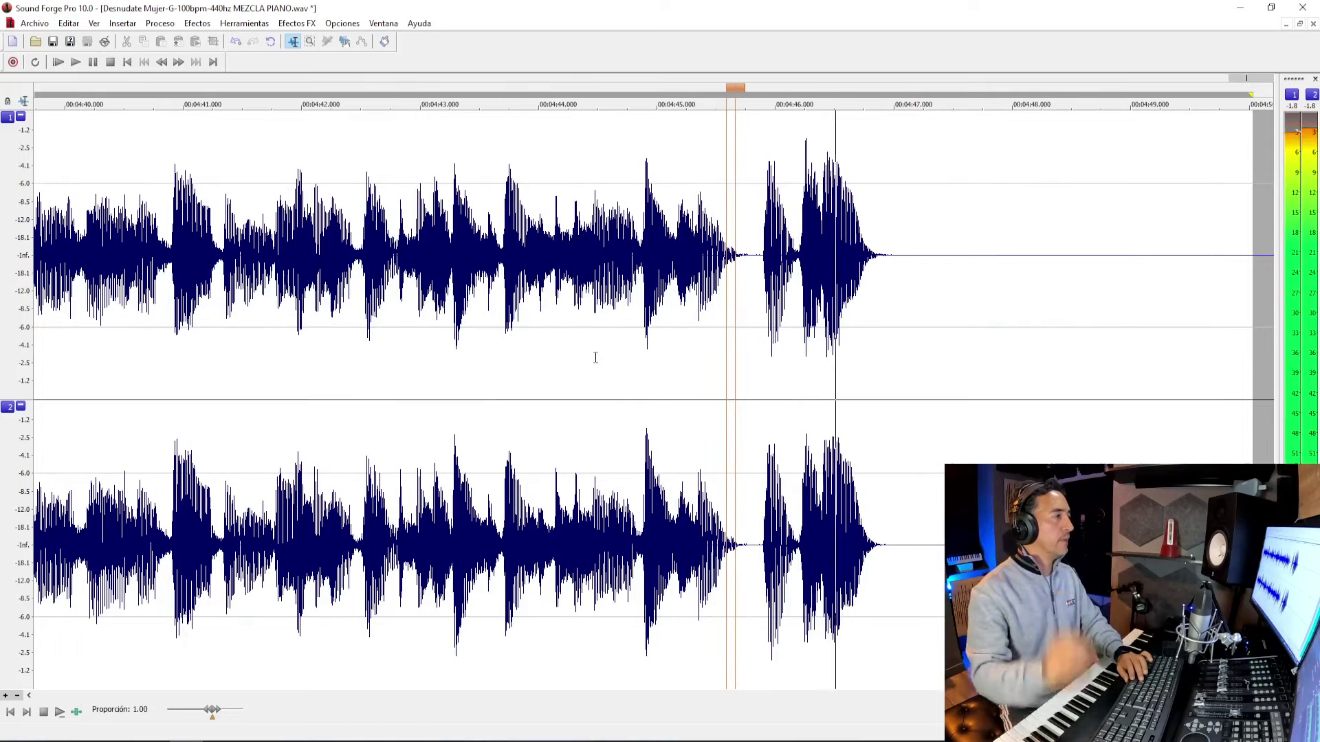
key(space)
click(745, 351)
Back in Sibelius, enter a quarter rest on beat 1 of bar 85 in the upper staff.
key(alt+Tab)
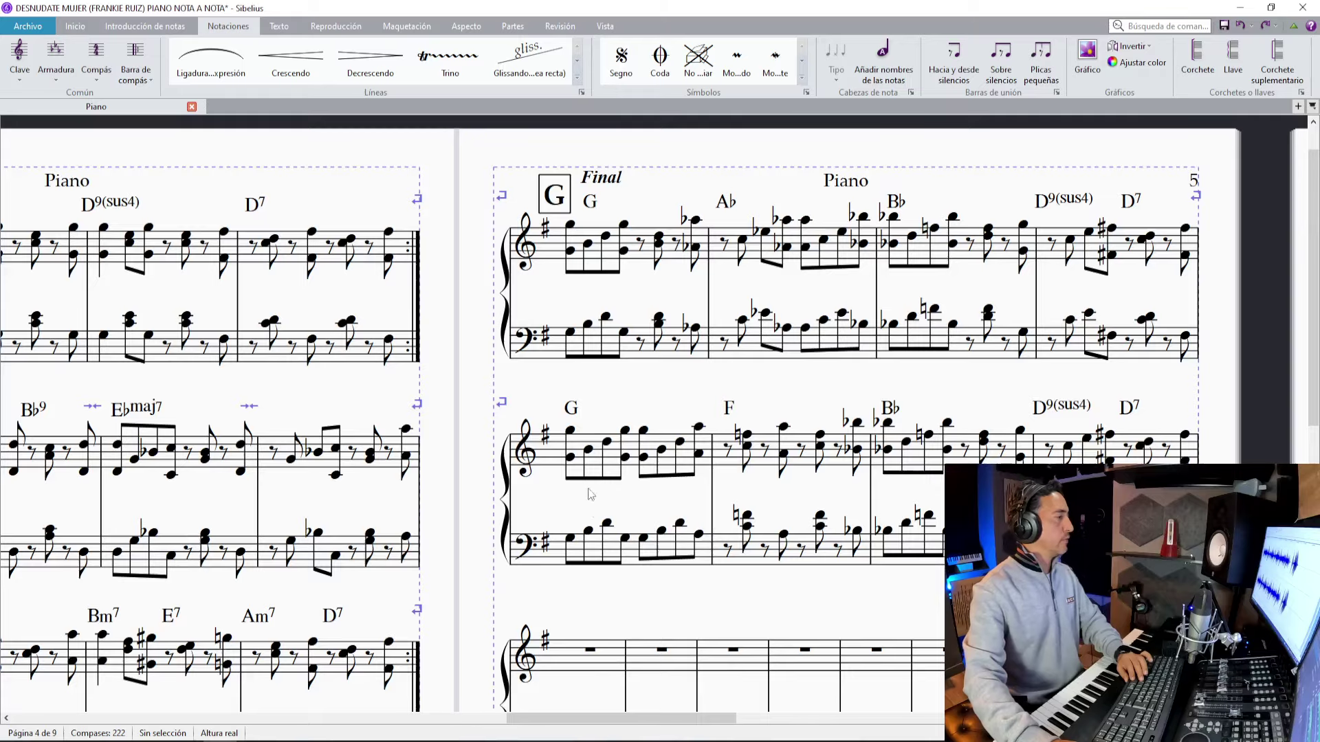
scroll(619, 299, down, 5)
click(617, 297)
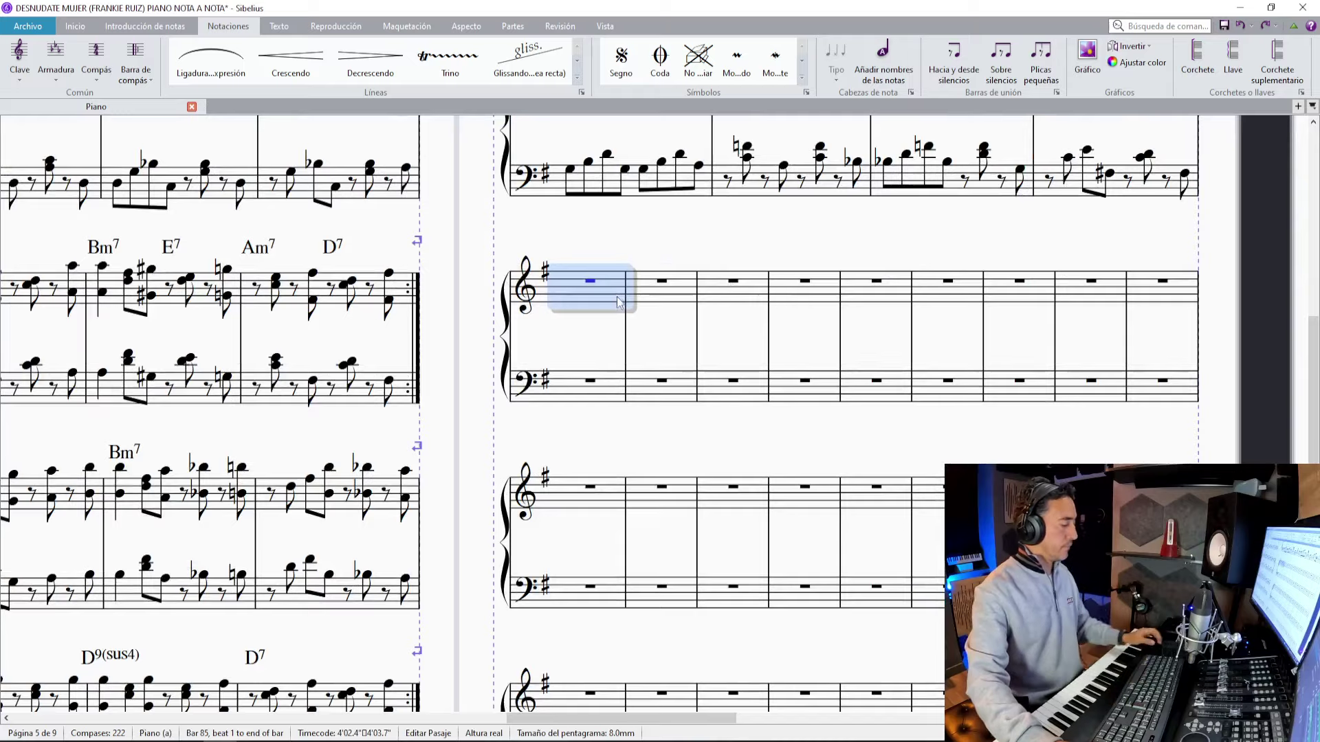
key(4)
key(n)
key(alt+Tab)
key(alt+Tab)
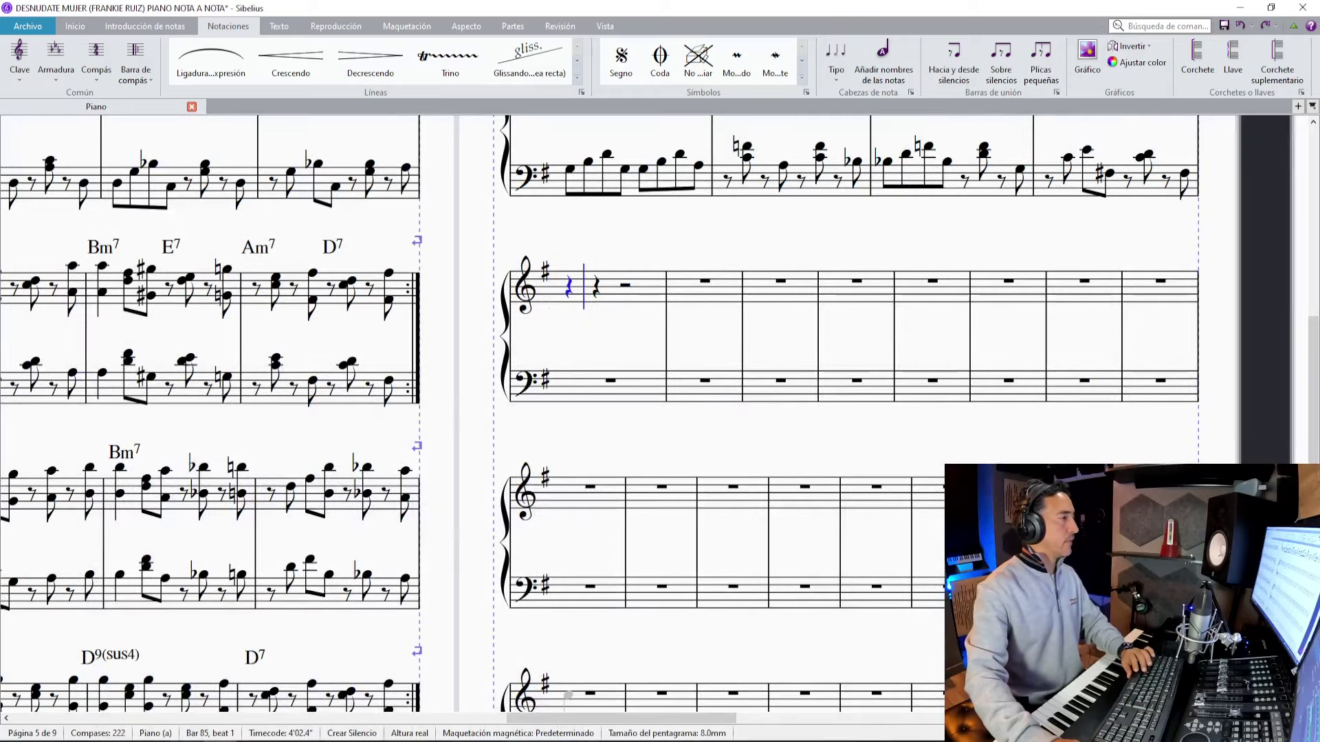
Replay the final hits in Sound Forge and enter bar 85's bass staff: quarter rest, quarter D2, two eighth G2s.
key(alt+Tab)
key(space)
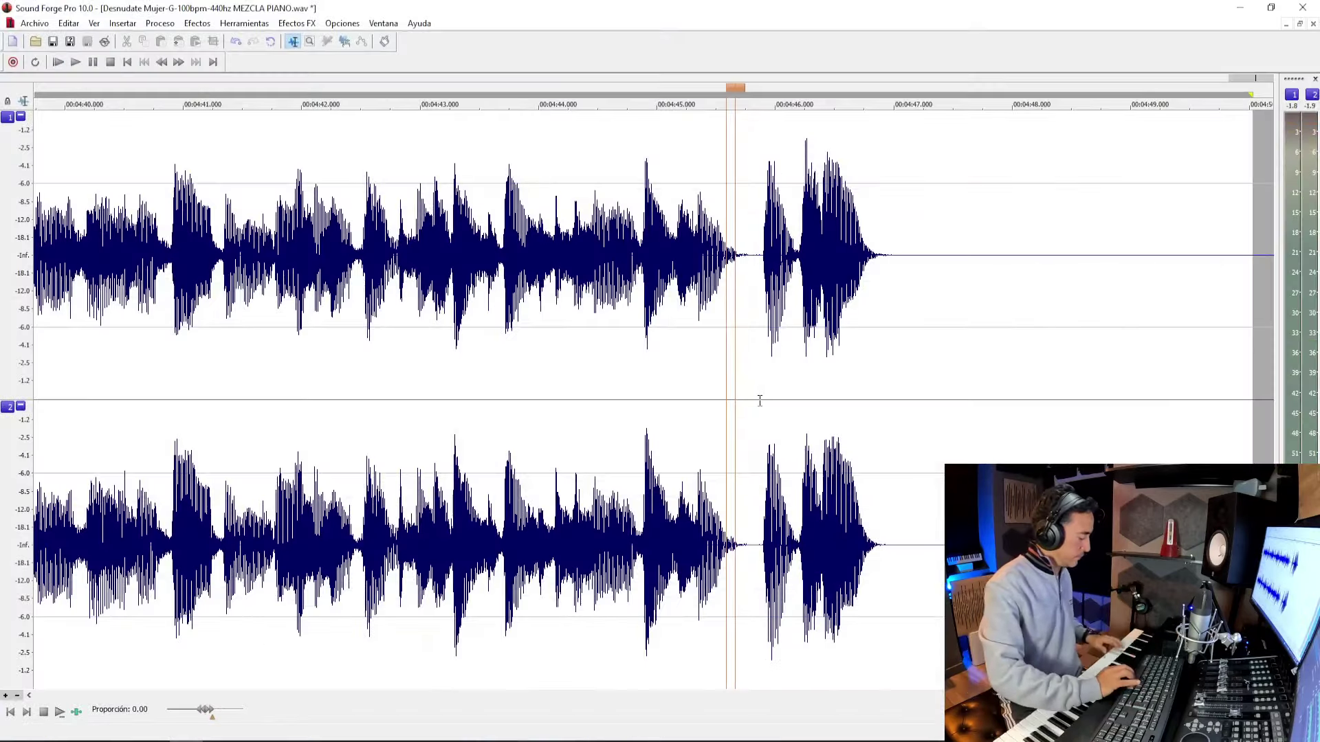
key(space)
key(alt+Tab)
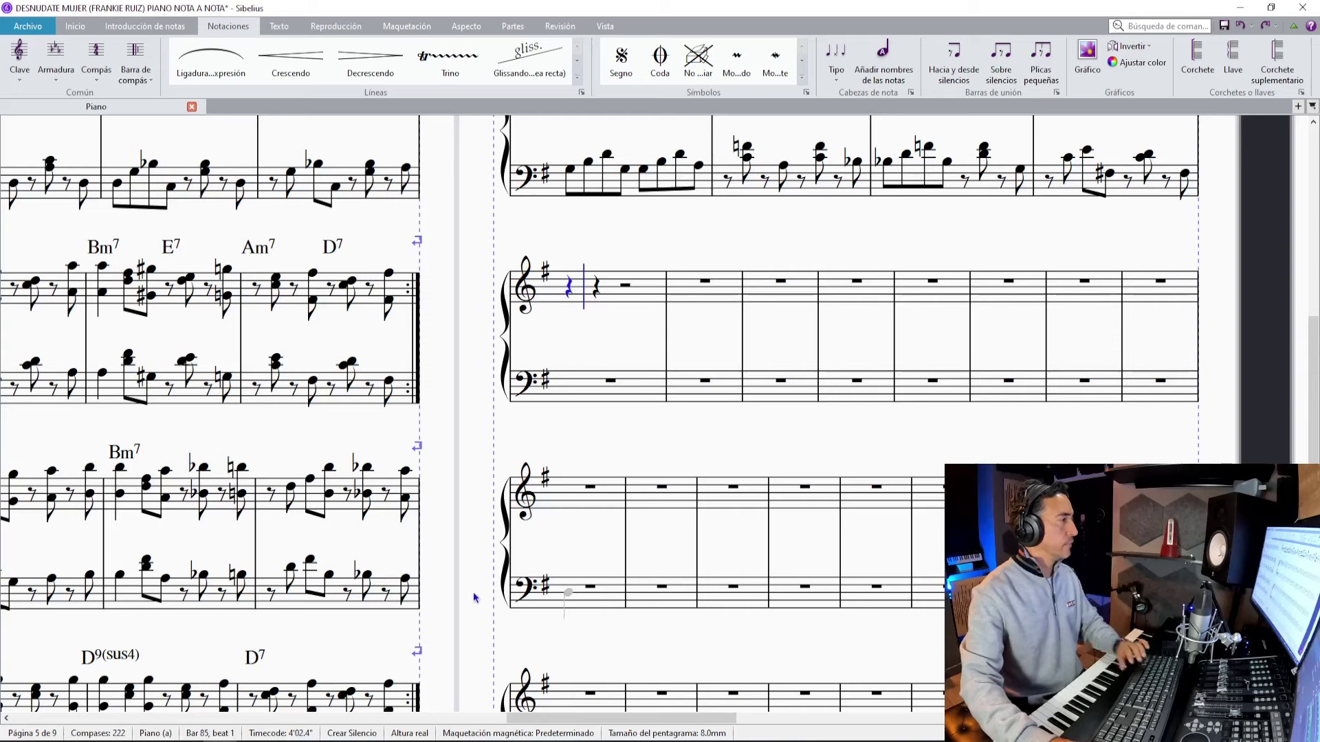
key(Escape)
click(591, 378)
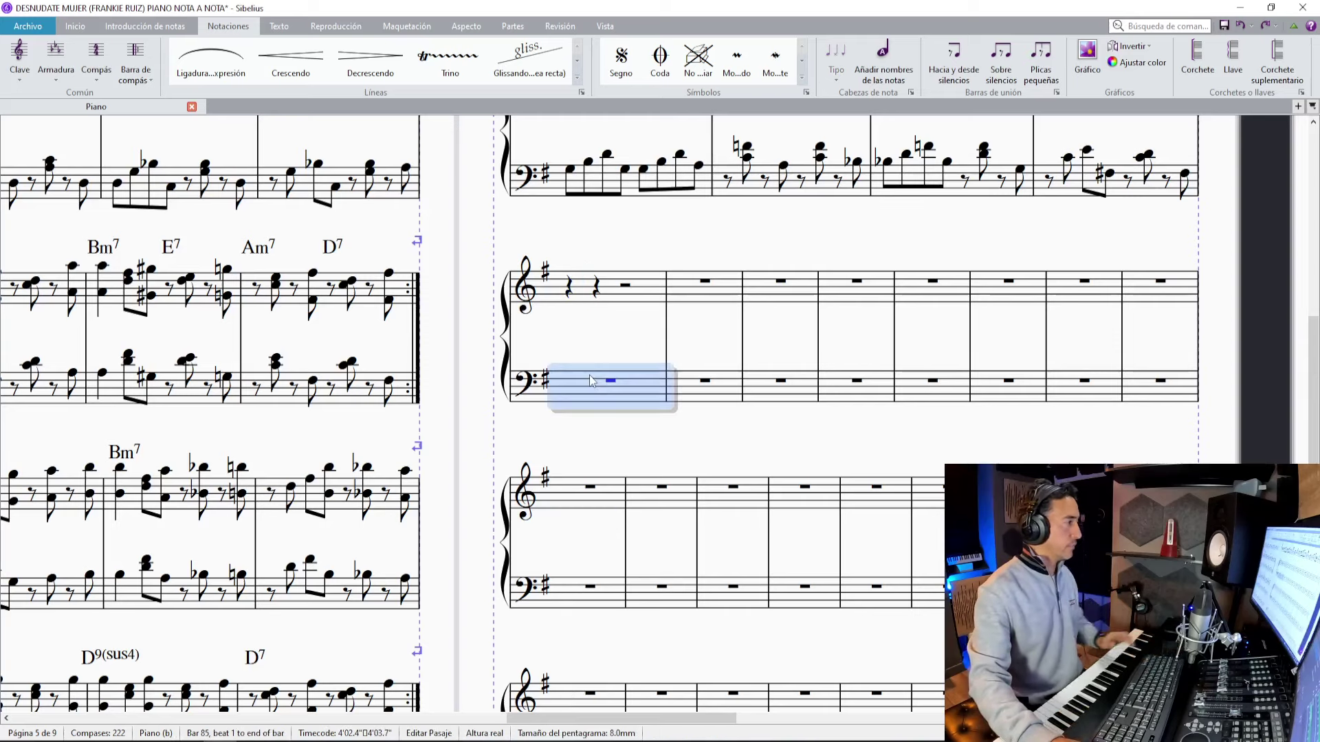
key(0)
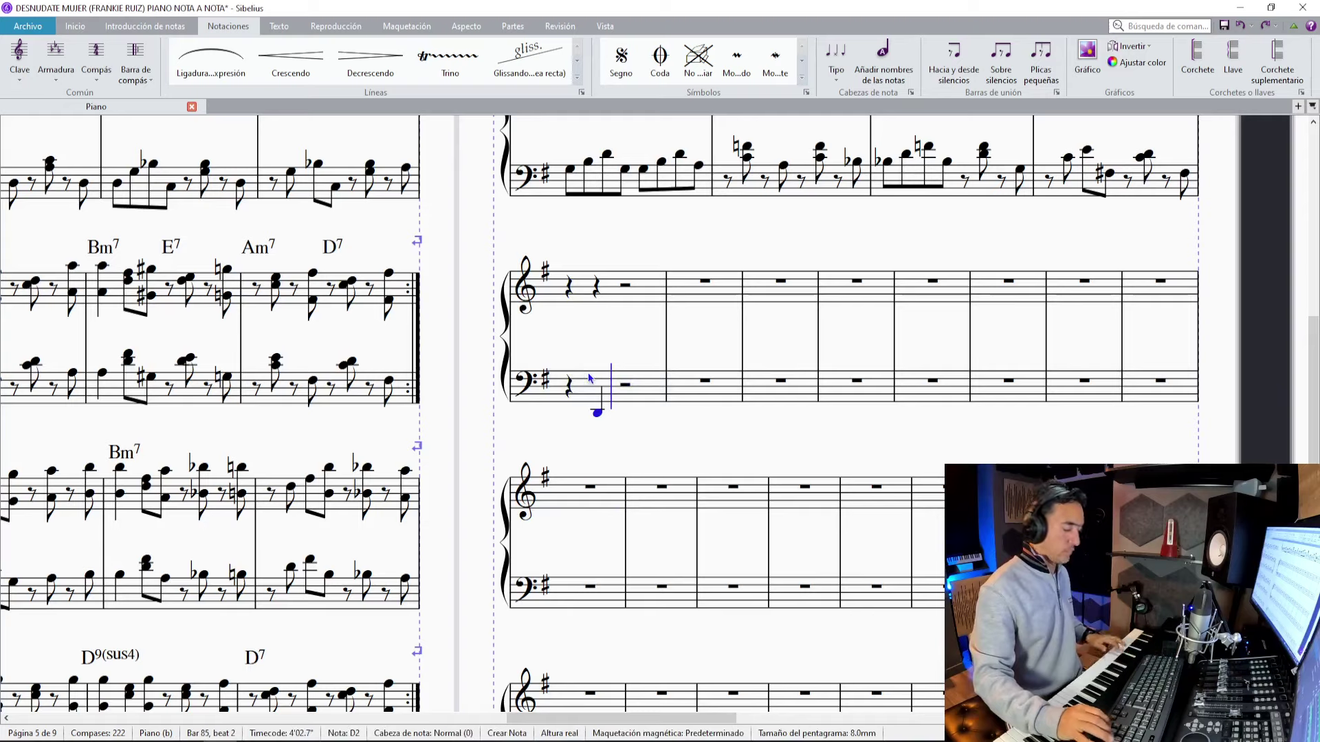
key(3)
key(Escape)
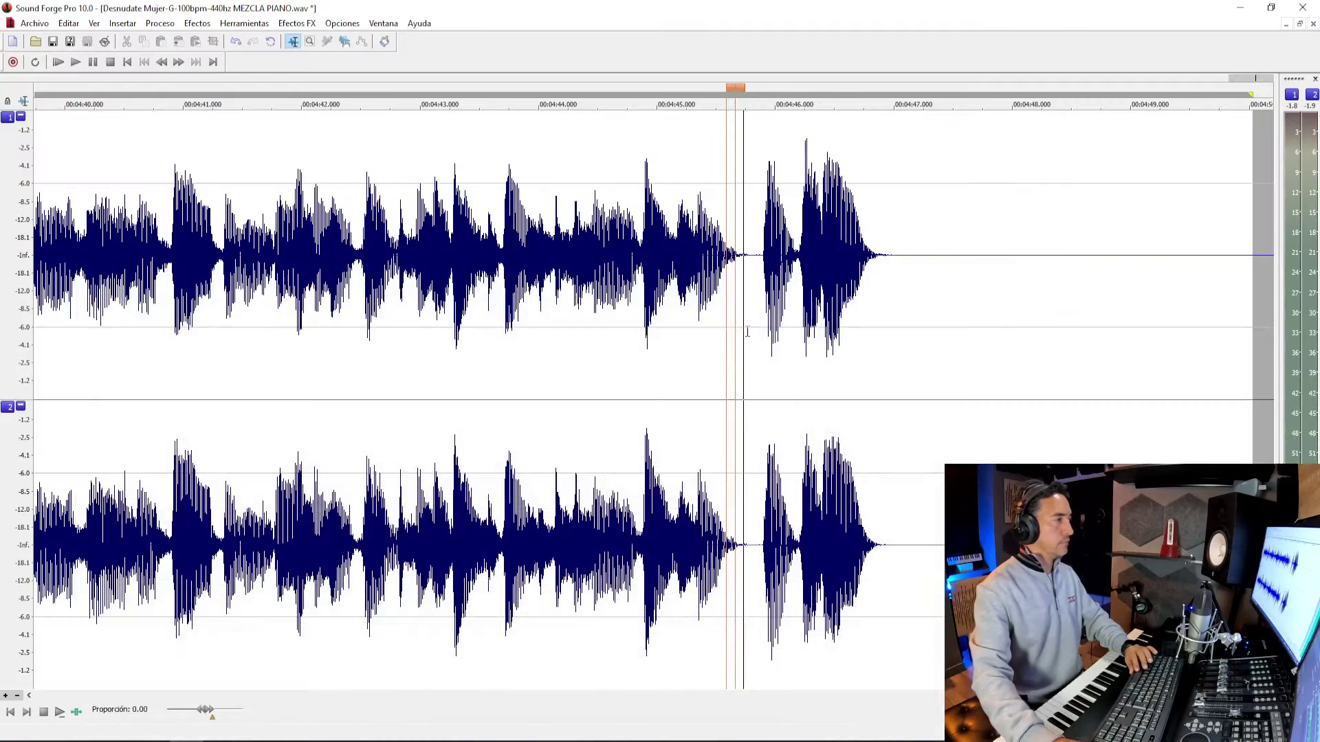
Fill bar 85's upper staff with a quarter D major chord on beat 2 and two eighth G chords (D4, G4, B4) on beat 3.
scroll(829, 347, up, 2)
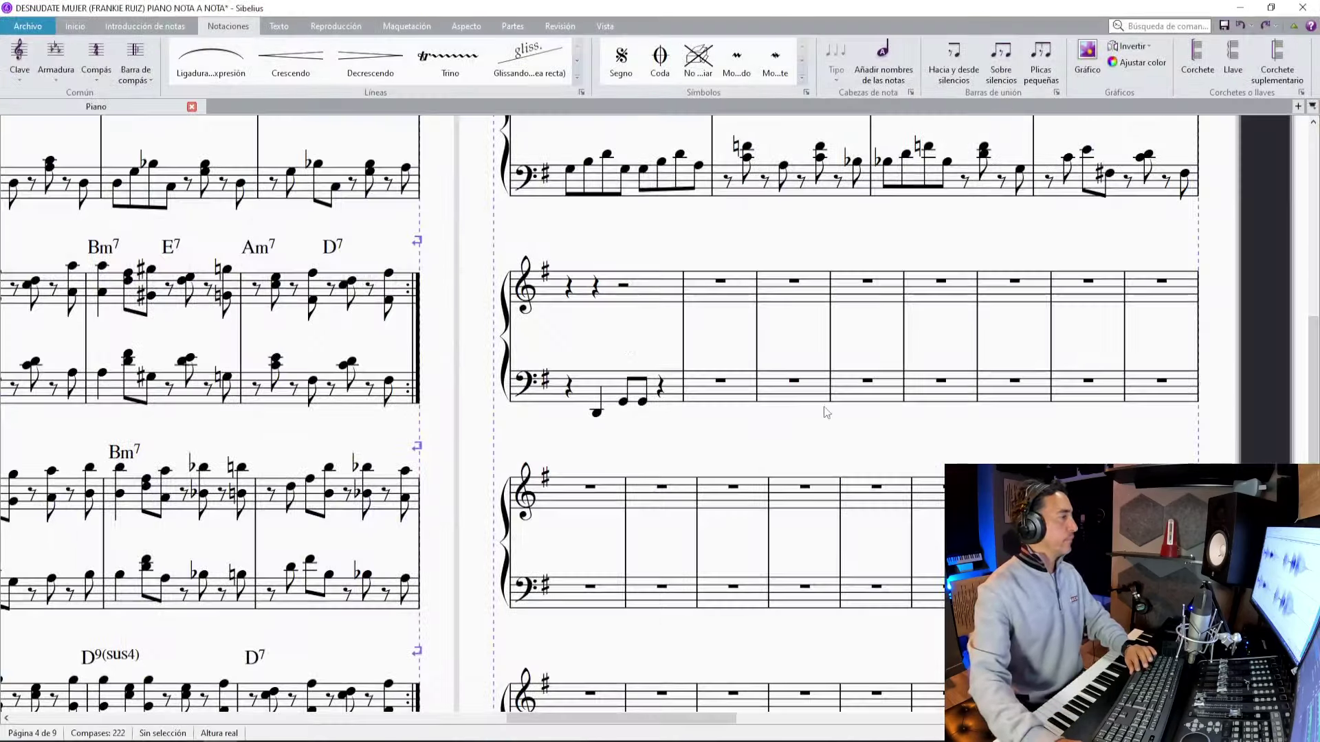
click(595, 292)
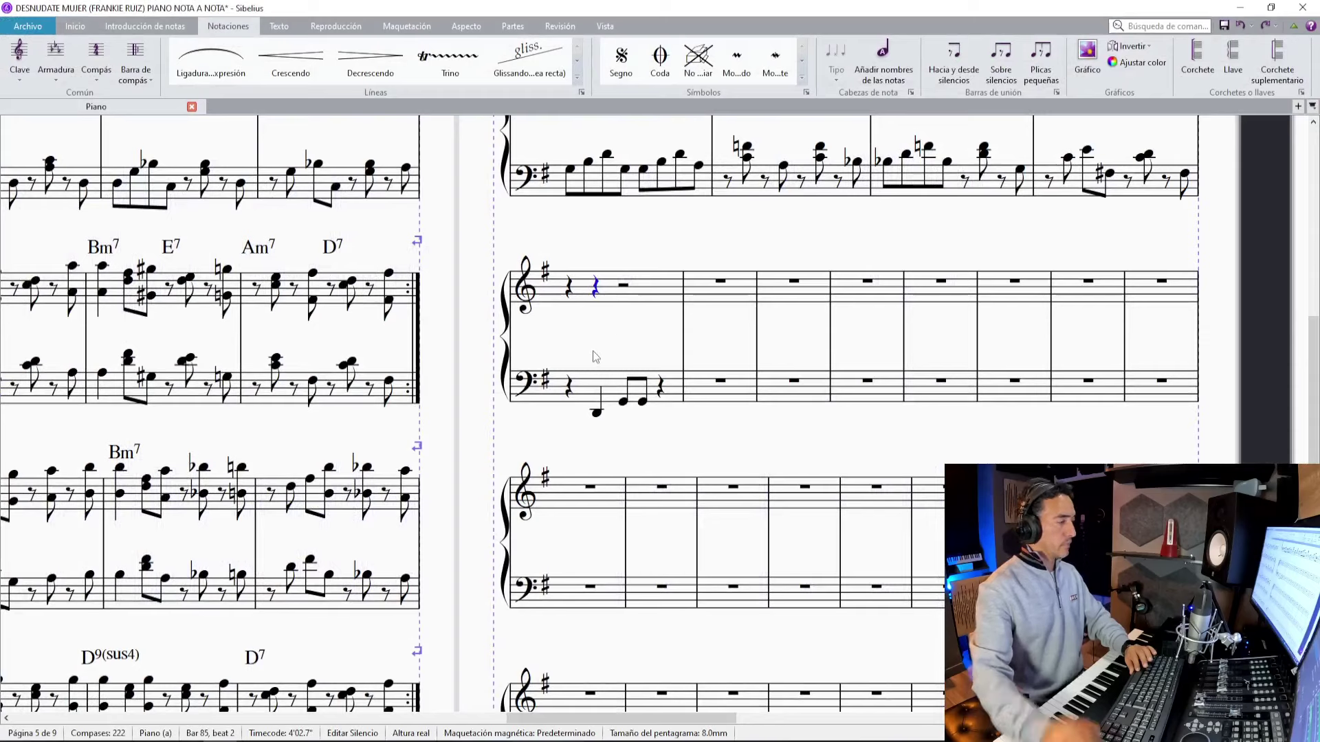
key(3)
key(Escape)
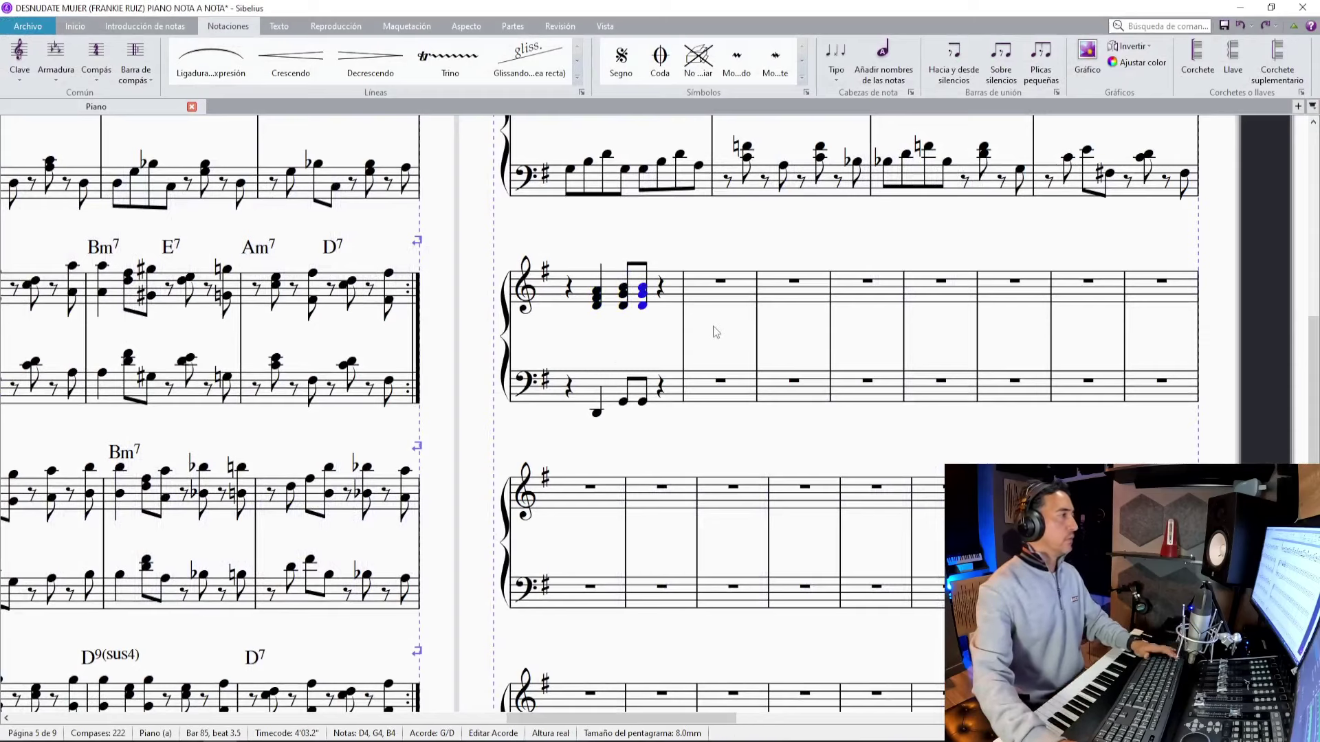
Add system breaks after bars 85 and 84 so that bar 85 has its own system.
click(684, 333)
key(Return)
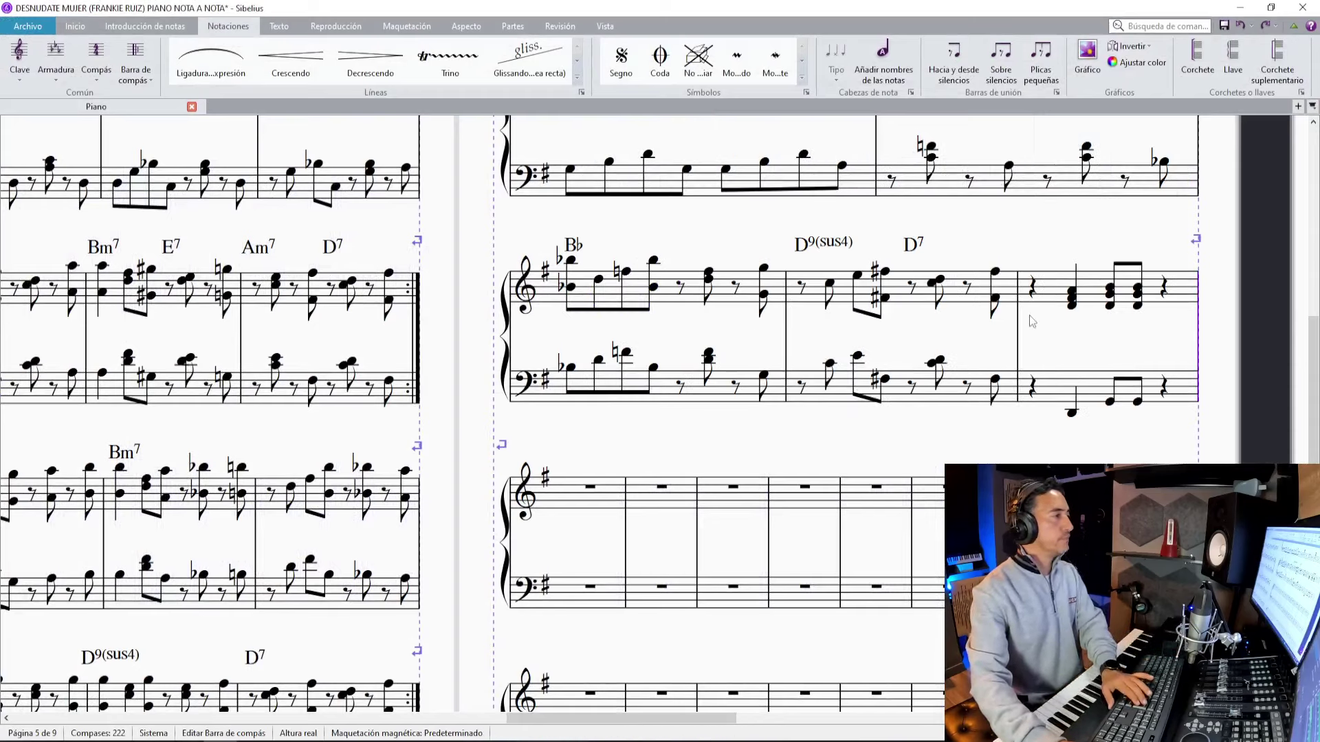
scroll(1031, 322, up, 5)
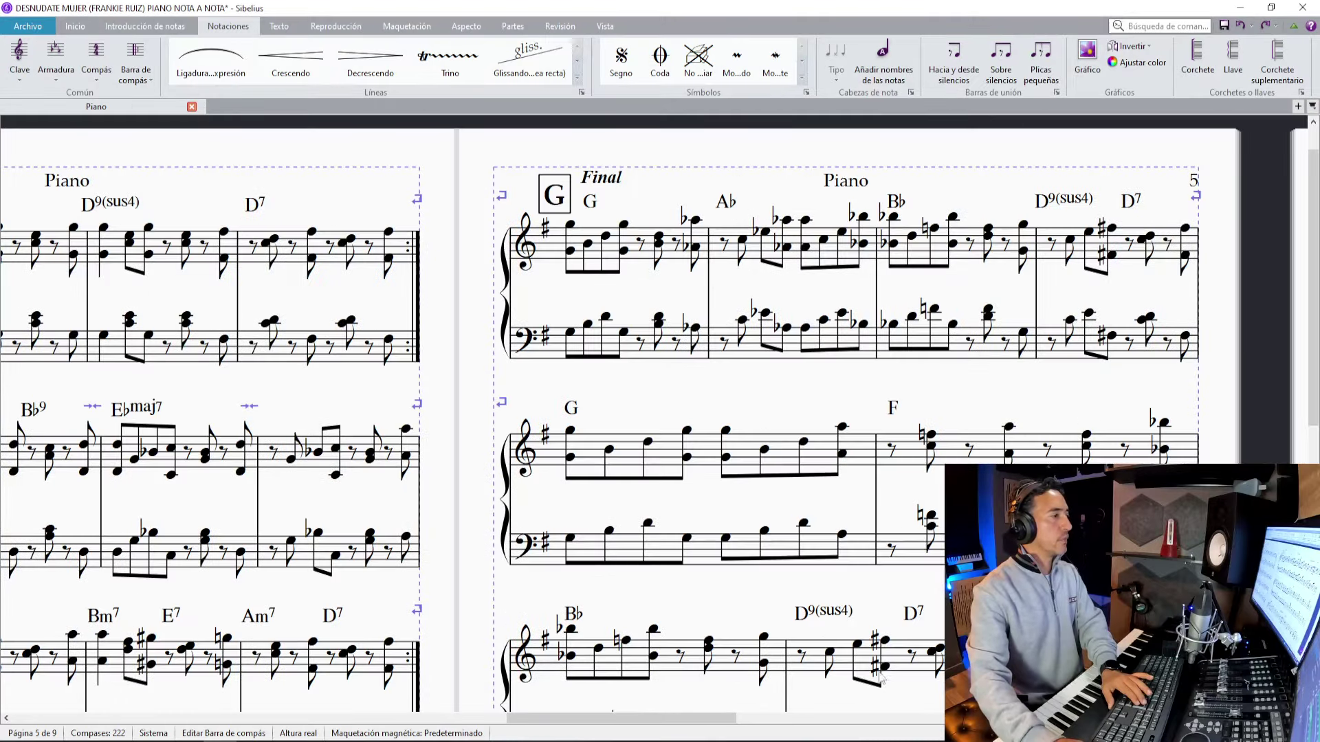
scroll(72, 424, down, 5)
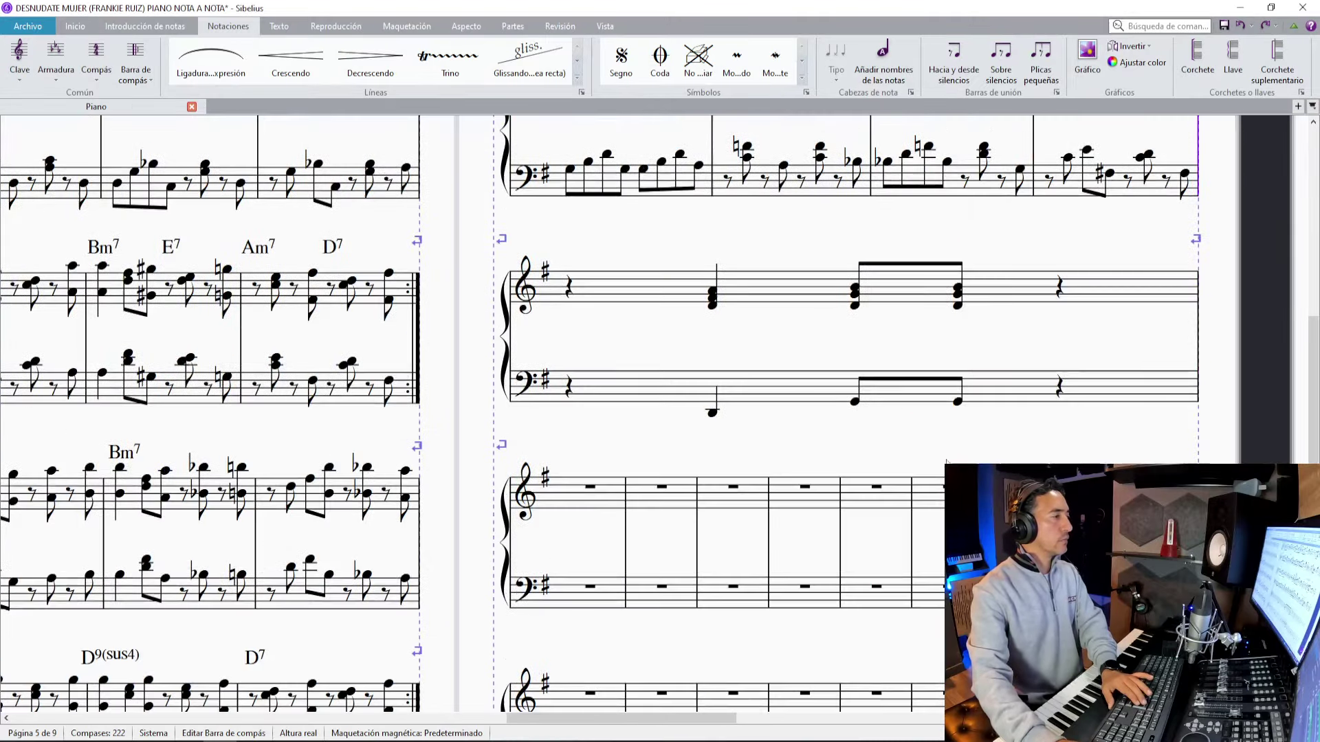
Add the chord symbols D on beat 2 and G on beat 3 of bar 85.
click(713, 293)
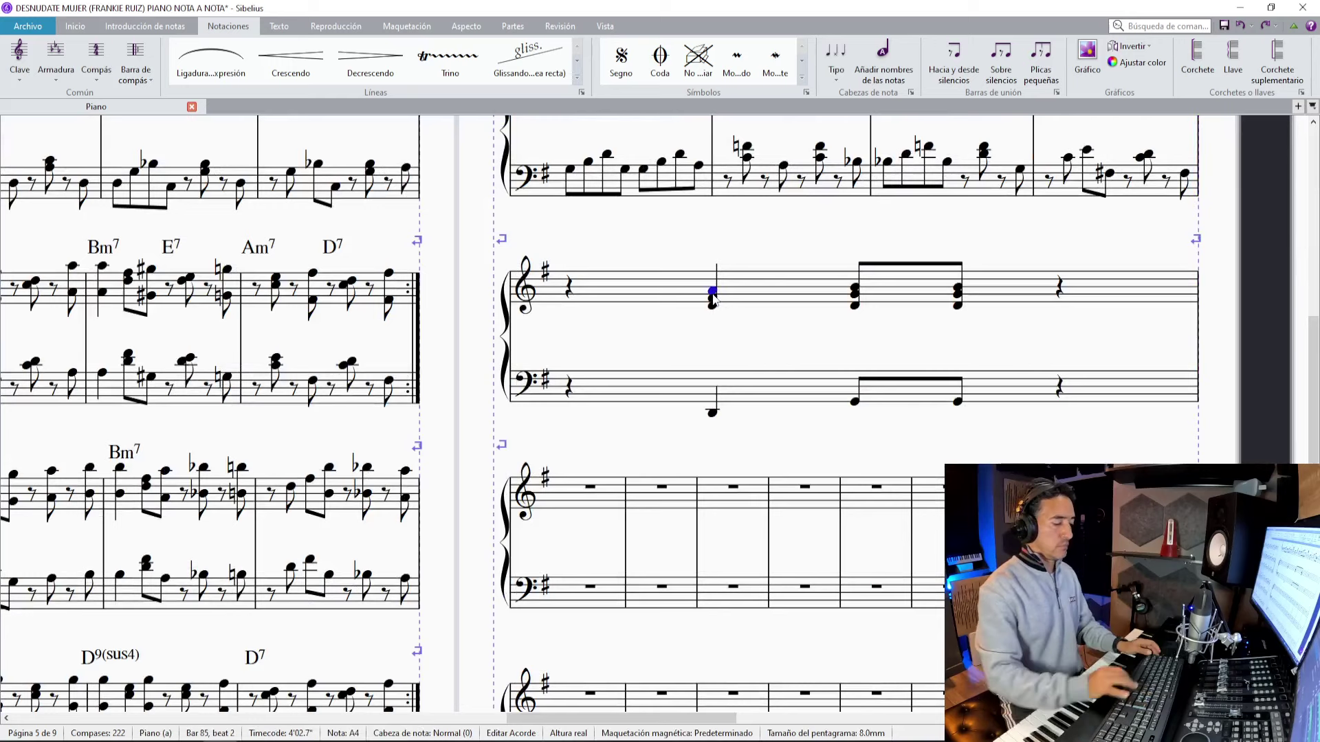
key(ctrl+k)
text(D)
key(space)
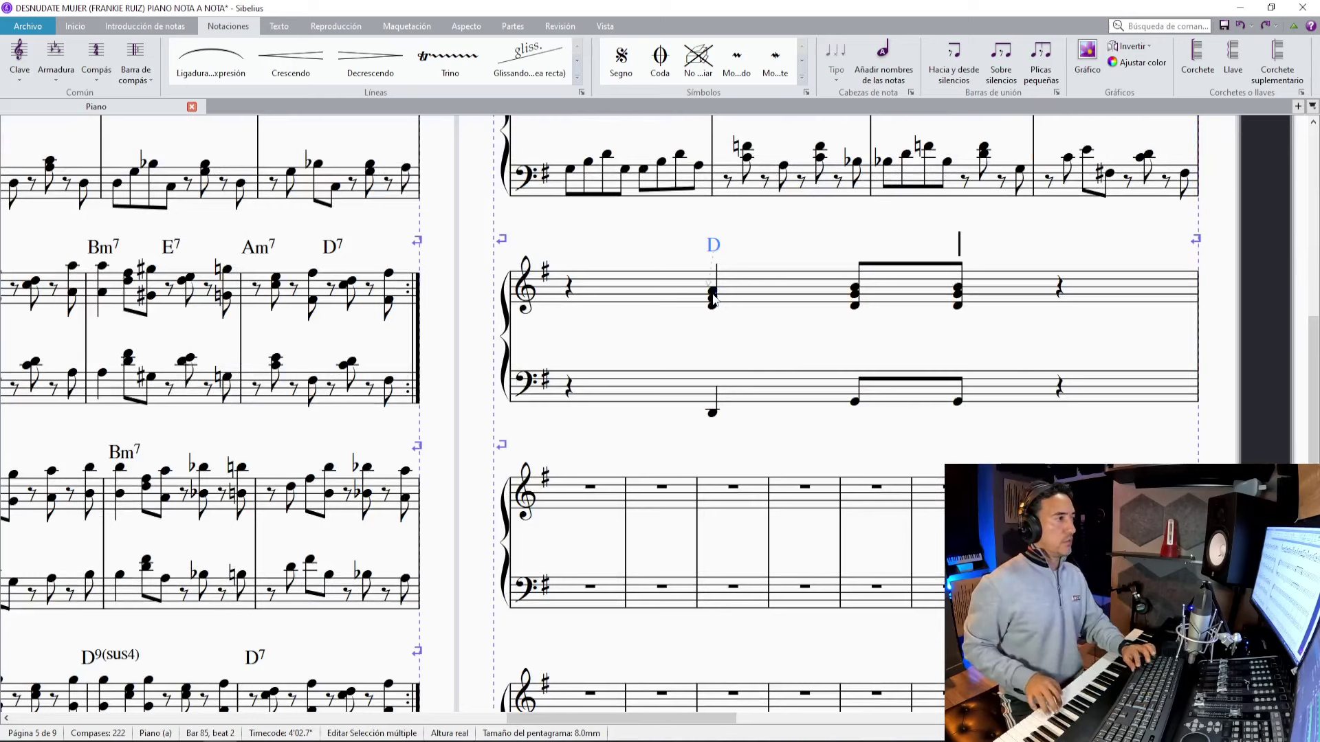
key(space)
text(G)
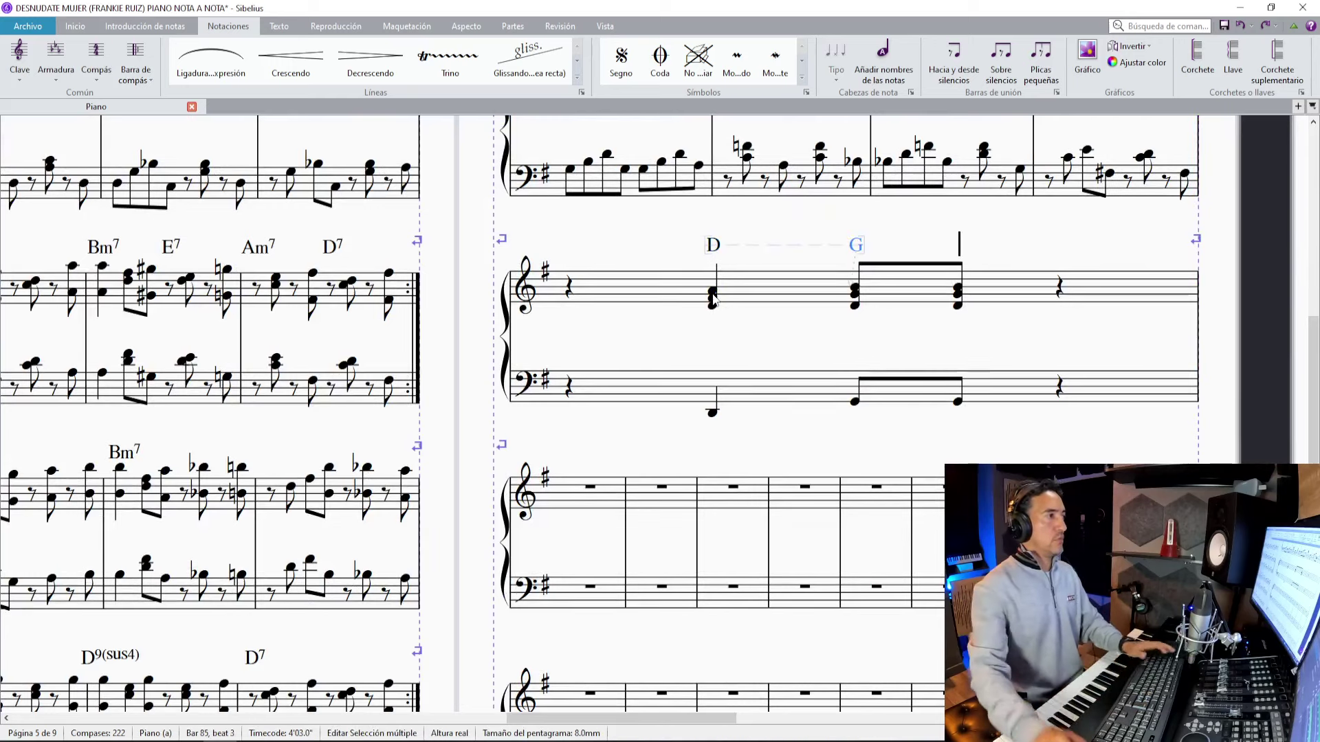
key(Escape)
Select the unused empty bars from bar 86 to the end of the score.
key(ctrl+minus)
key(ctrl+minus)
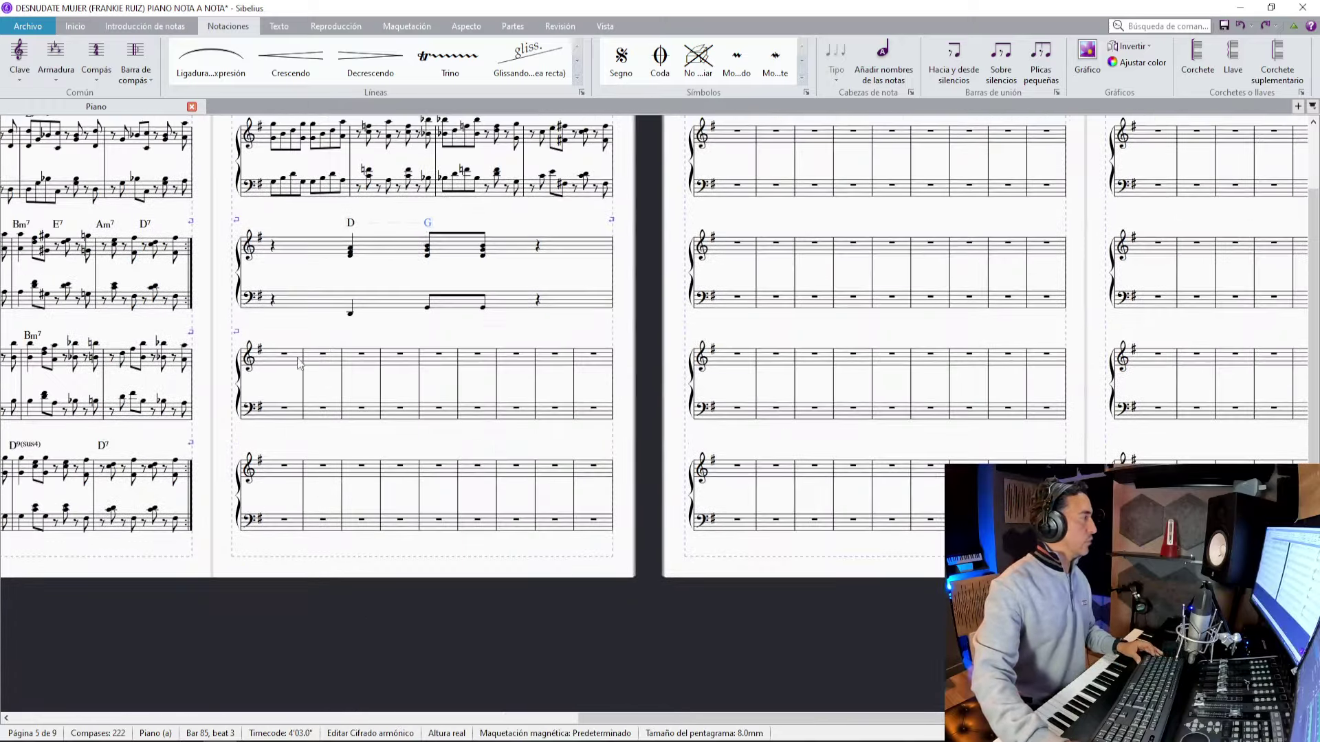
click(294, 369)
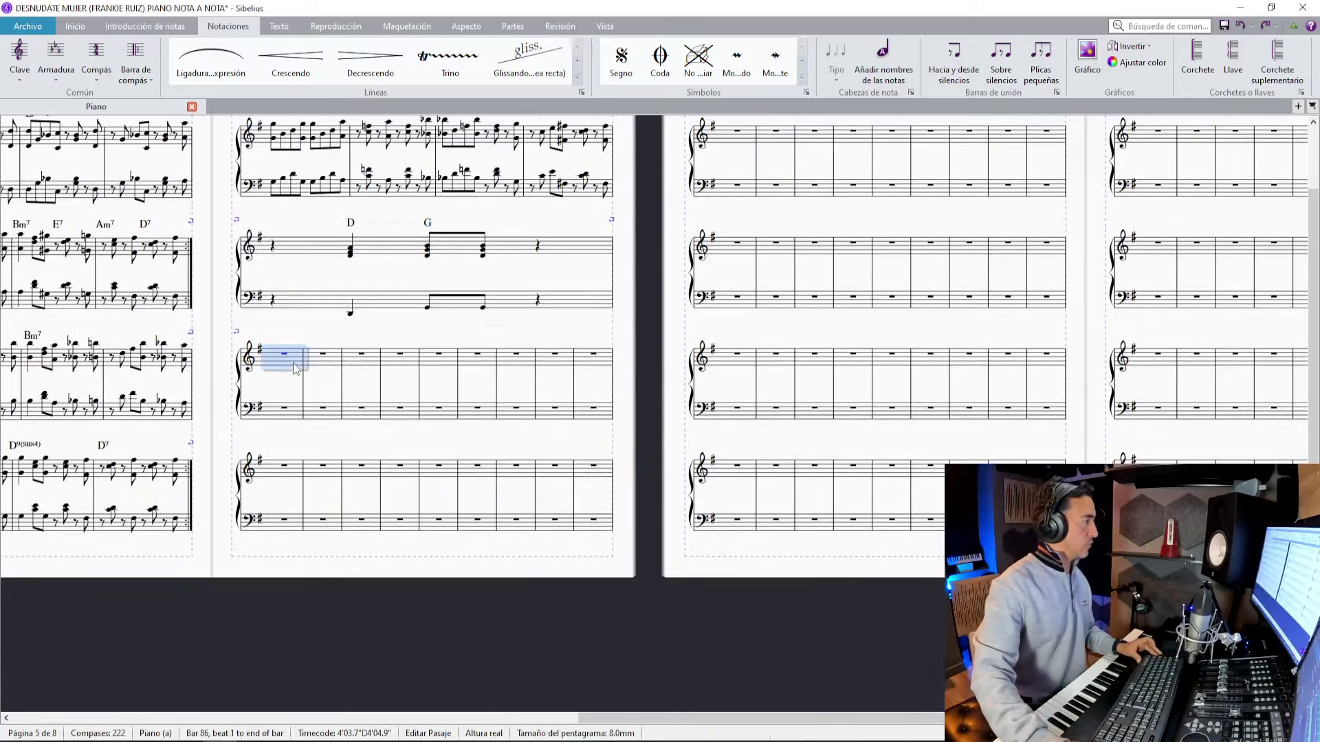
scroll(399, 381, right, 6)
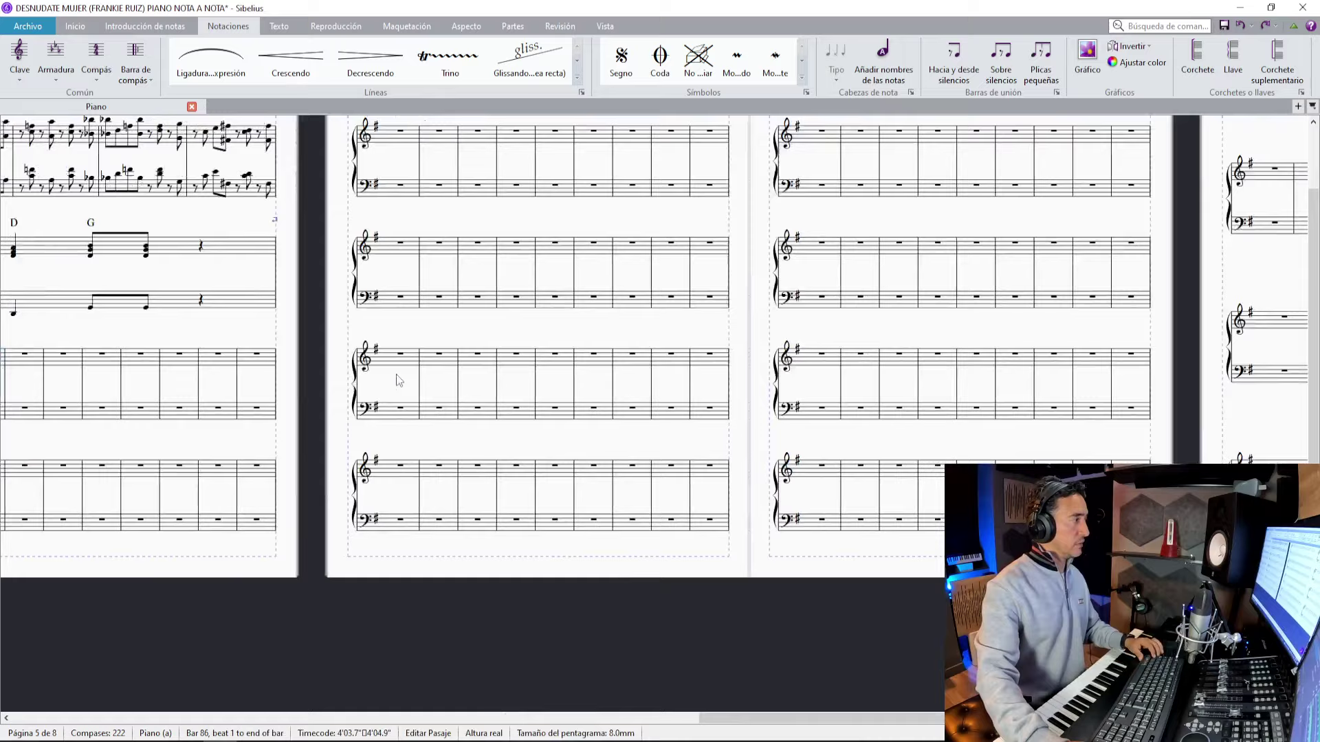